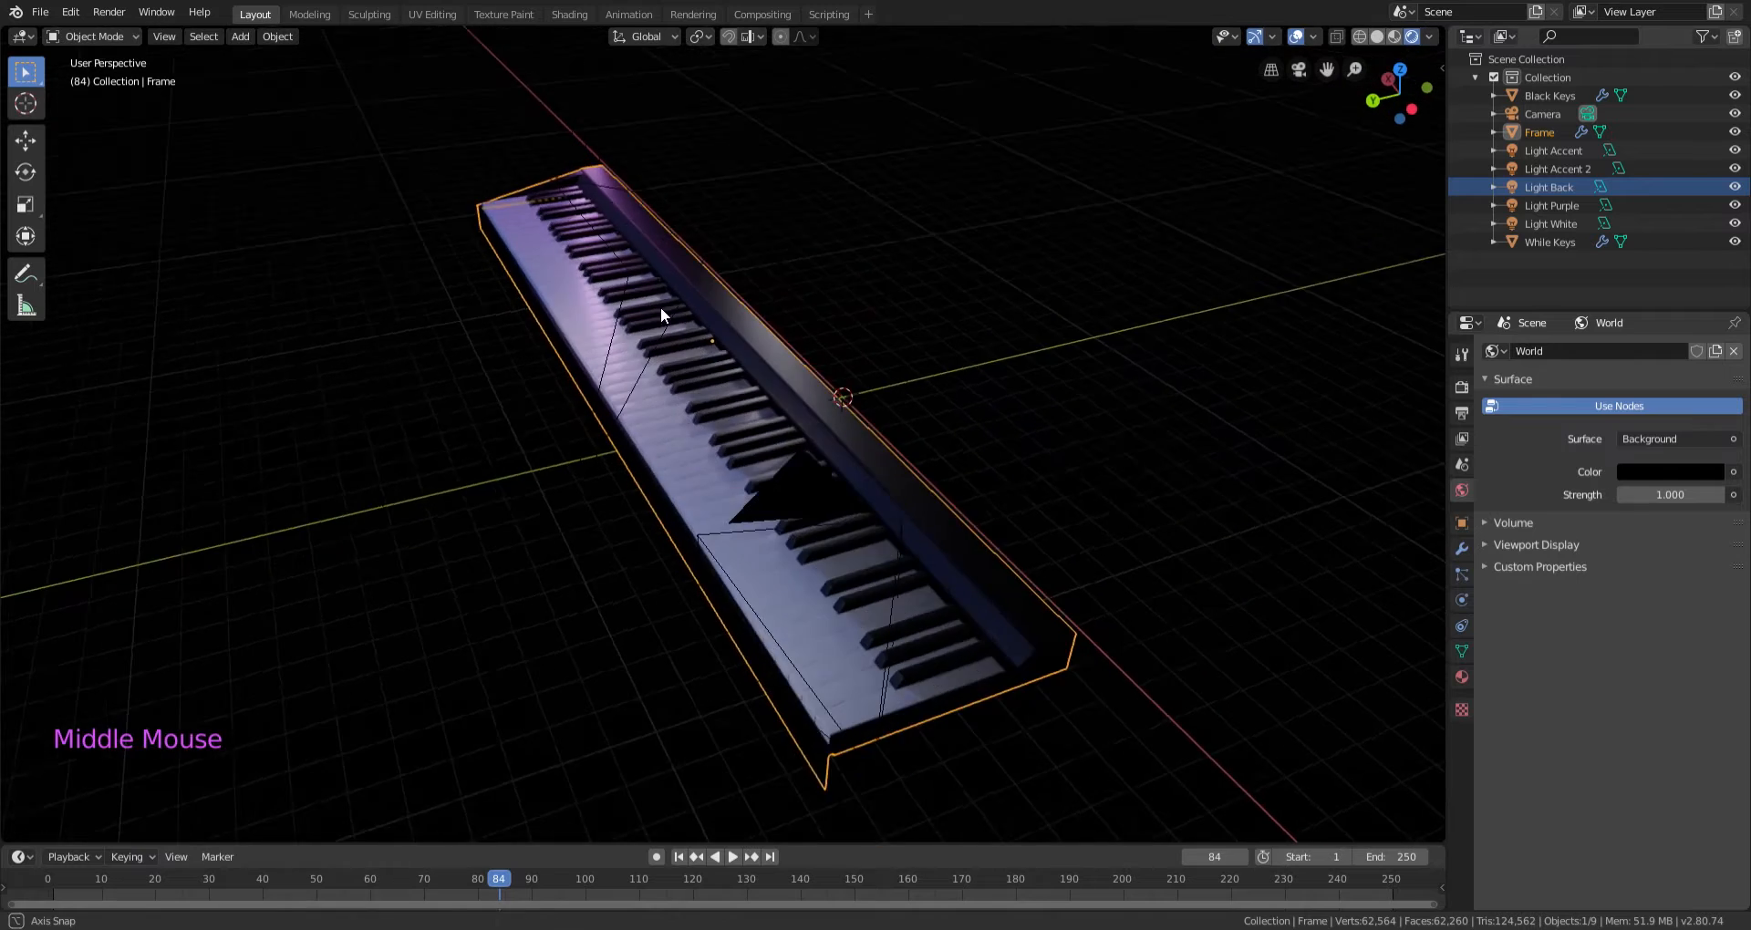
# Start a new General file, discarding the unsaved changes in the finished piano scene.
pyautogui.scroll(-2, 653, 283)
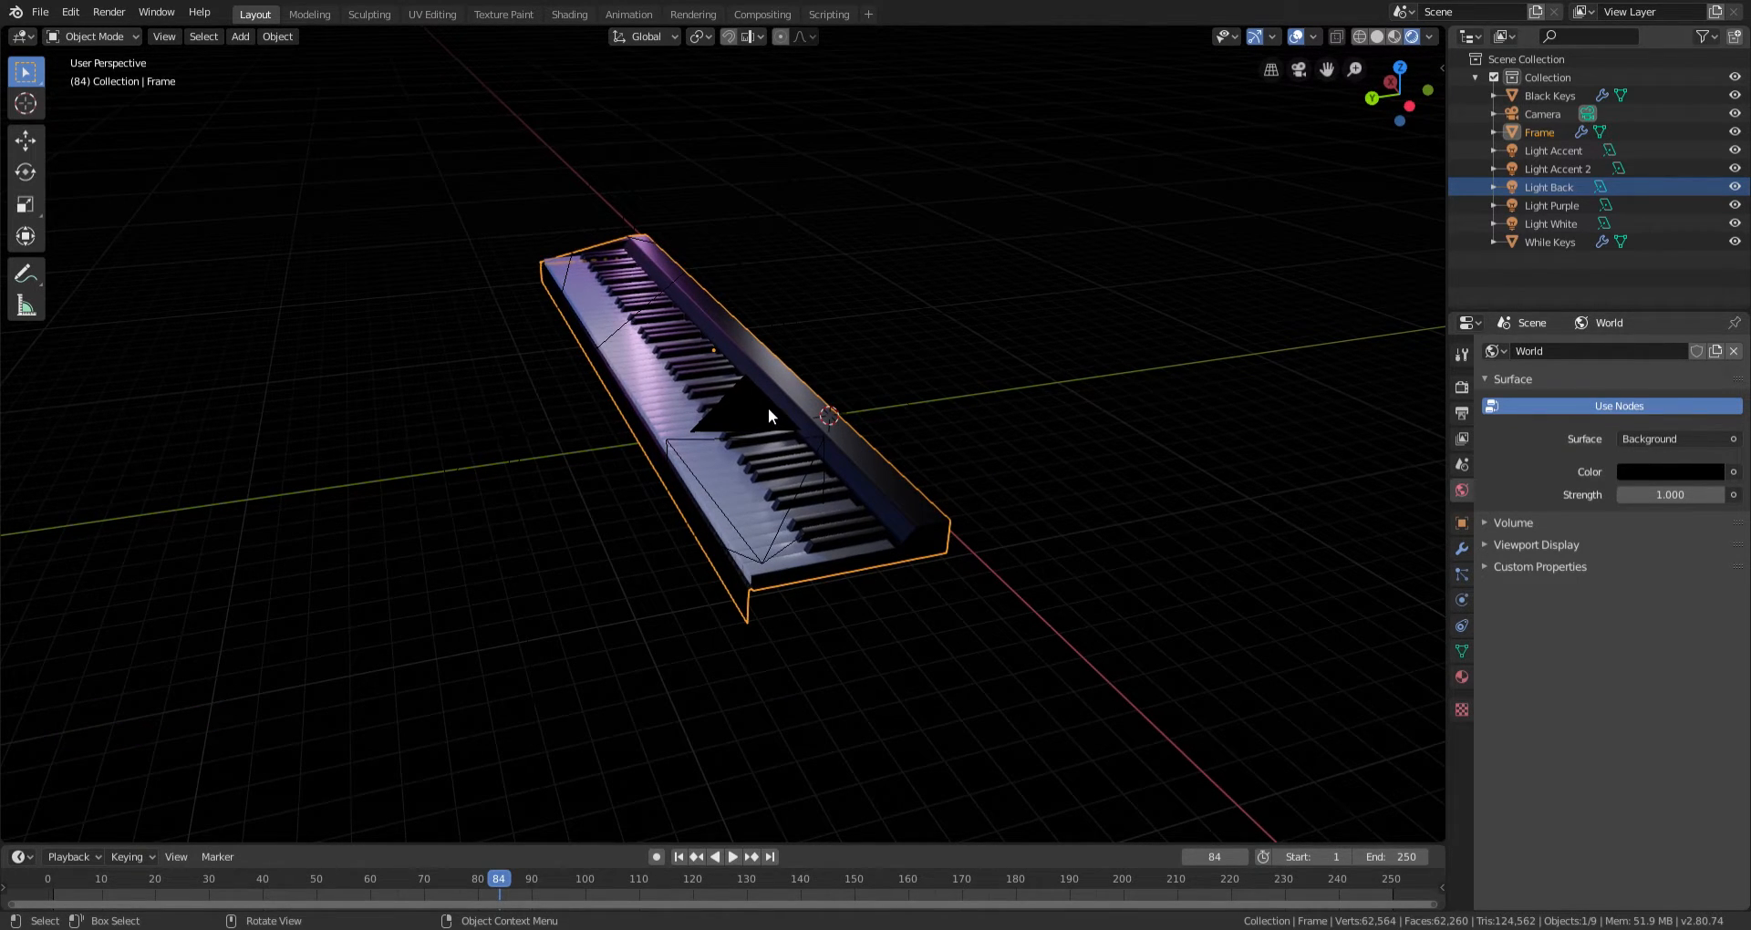
pyautogui.moveTo(780, 440); pyautogui.dragTo(719, 457, button='middle')
pyautogui.scroll(3, 919, 472)
pyautogui.scroll(-1, 919, 472)
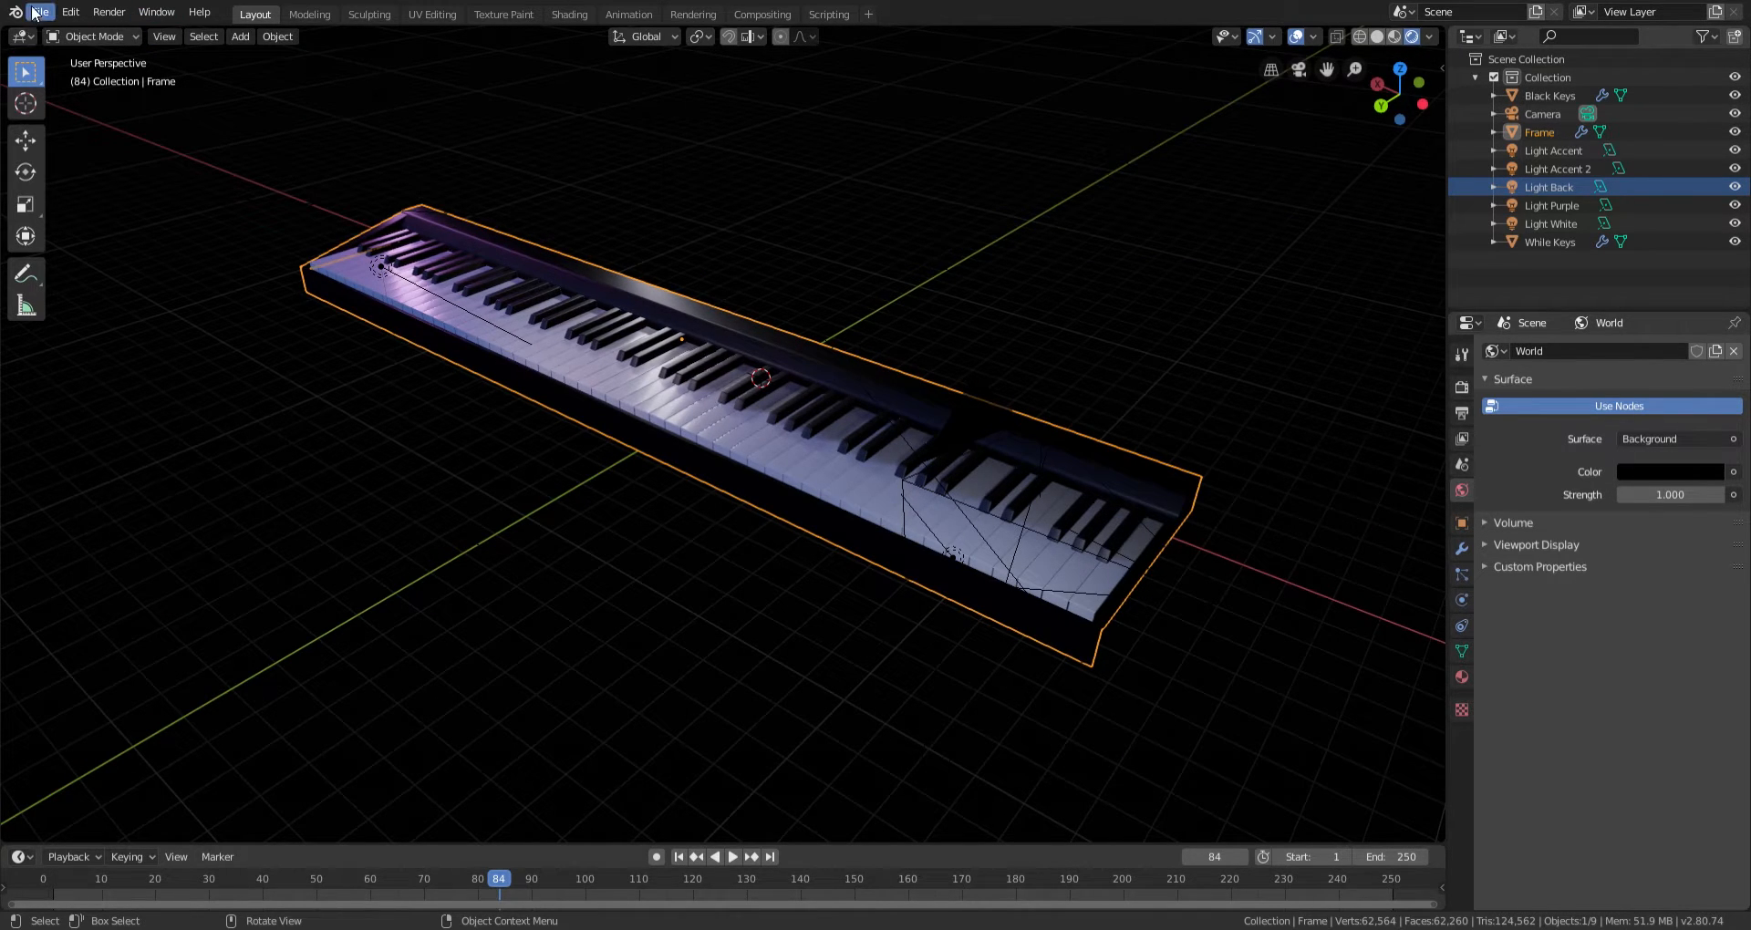
pyautogui.click(35, 12)
pyautogui.moveTo(43, 34)
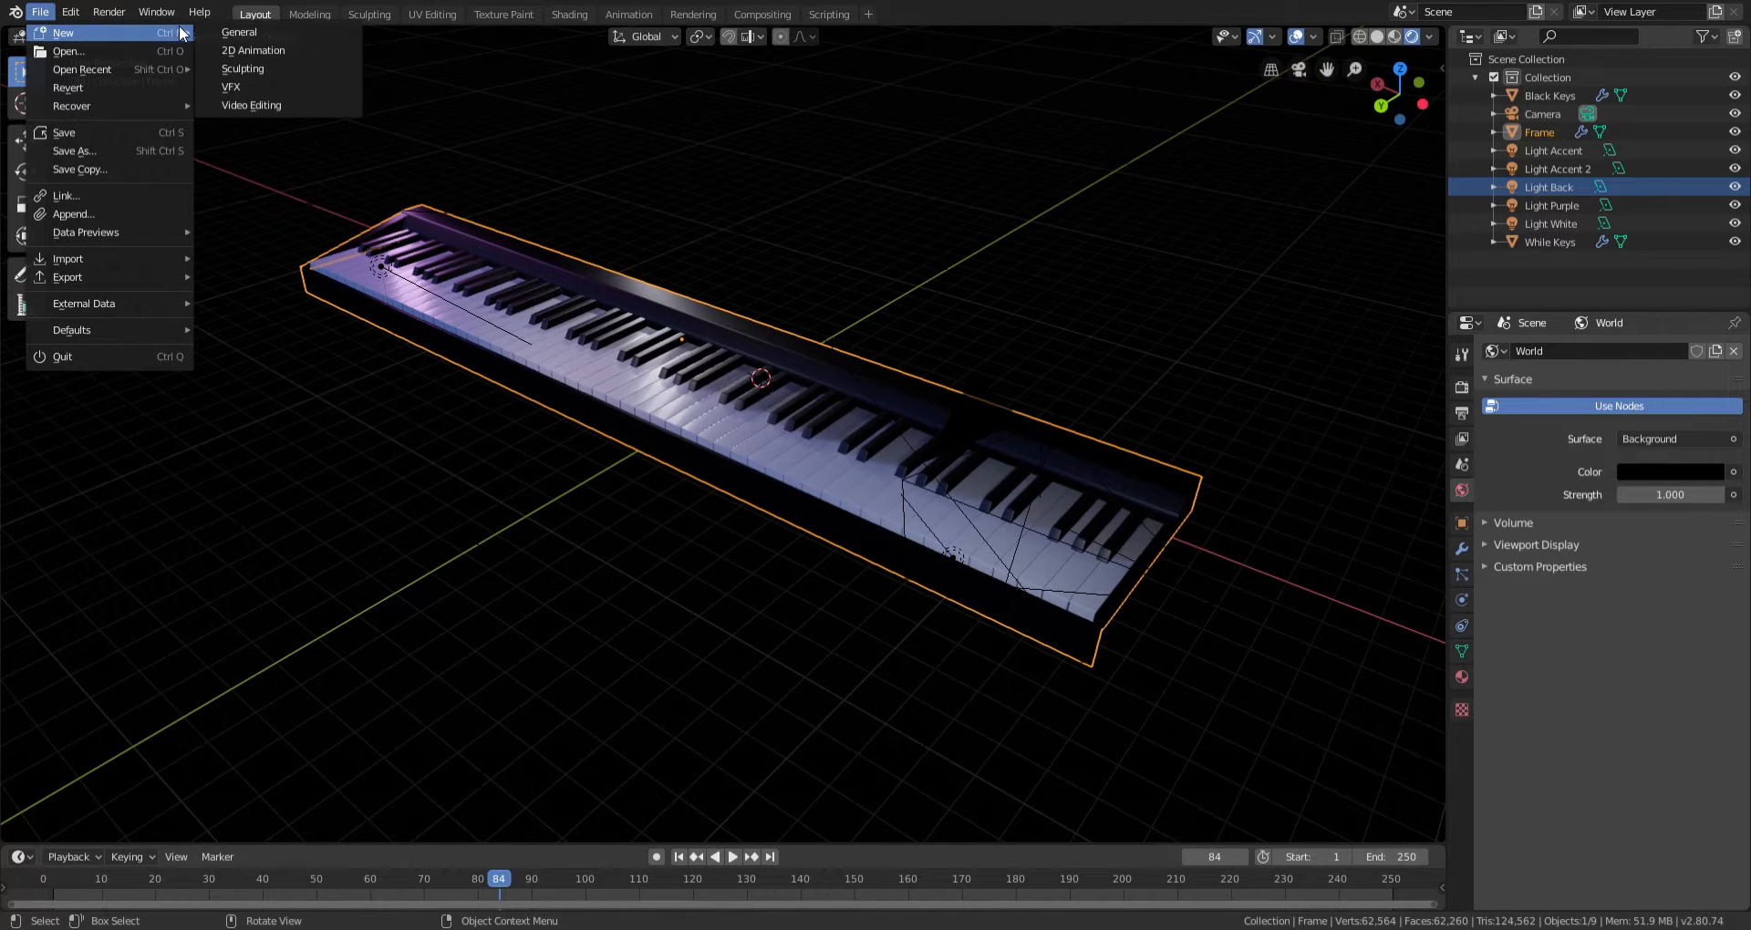
pyautogui.click(242, 35)
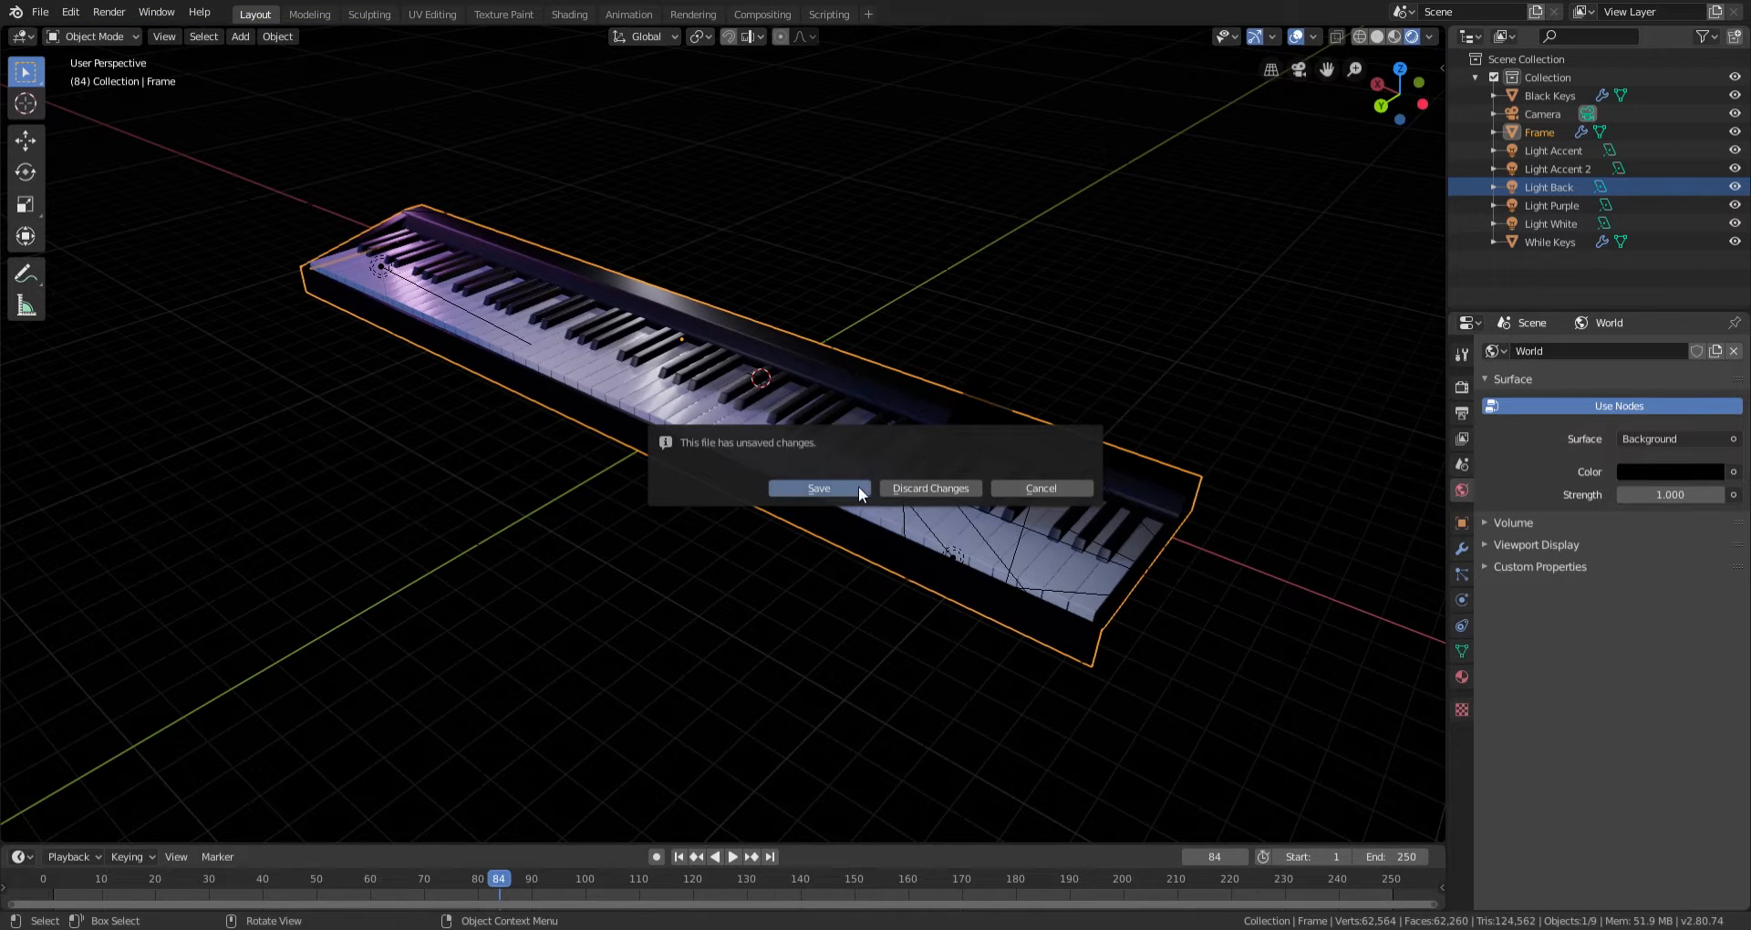
pyautogui.click(892, 487)
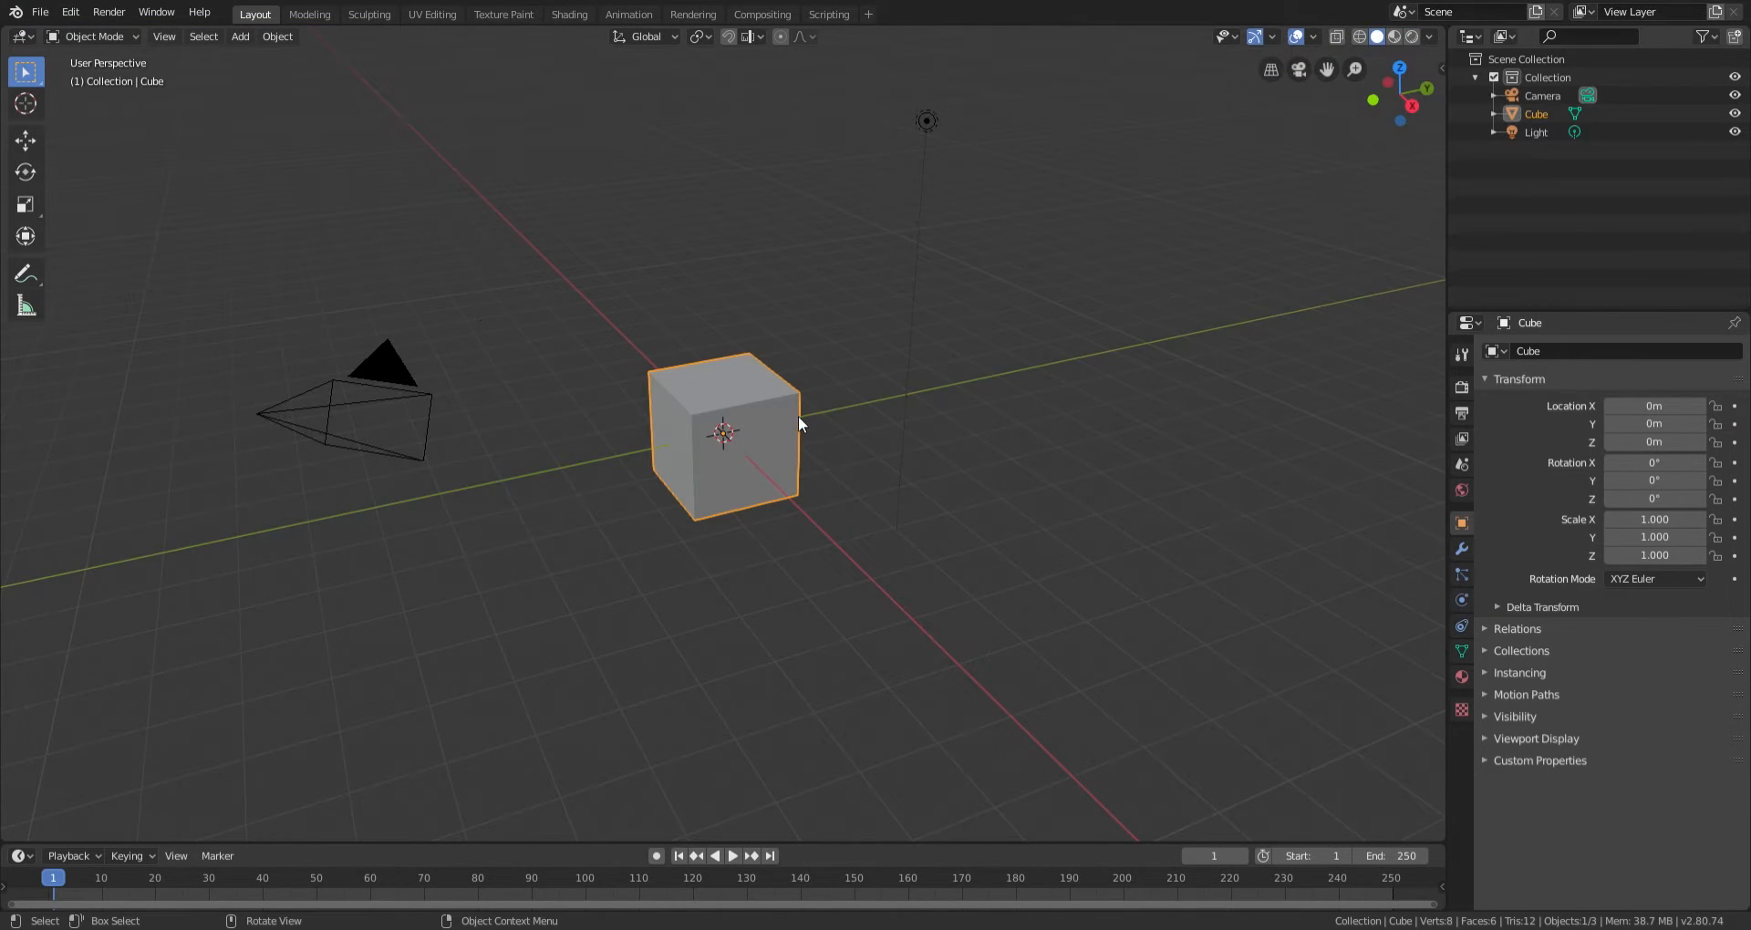
# Inspect the default scene's objects by selecting the light and the camera in turn and viewing them around the cube.
pyautogui.moveTo(797, 416); pyautogui.dragTo(961, 481, button='middle')
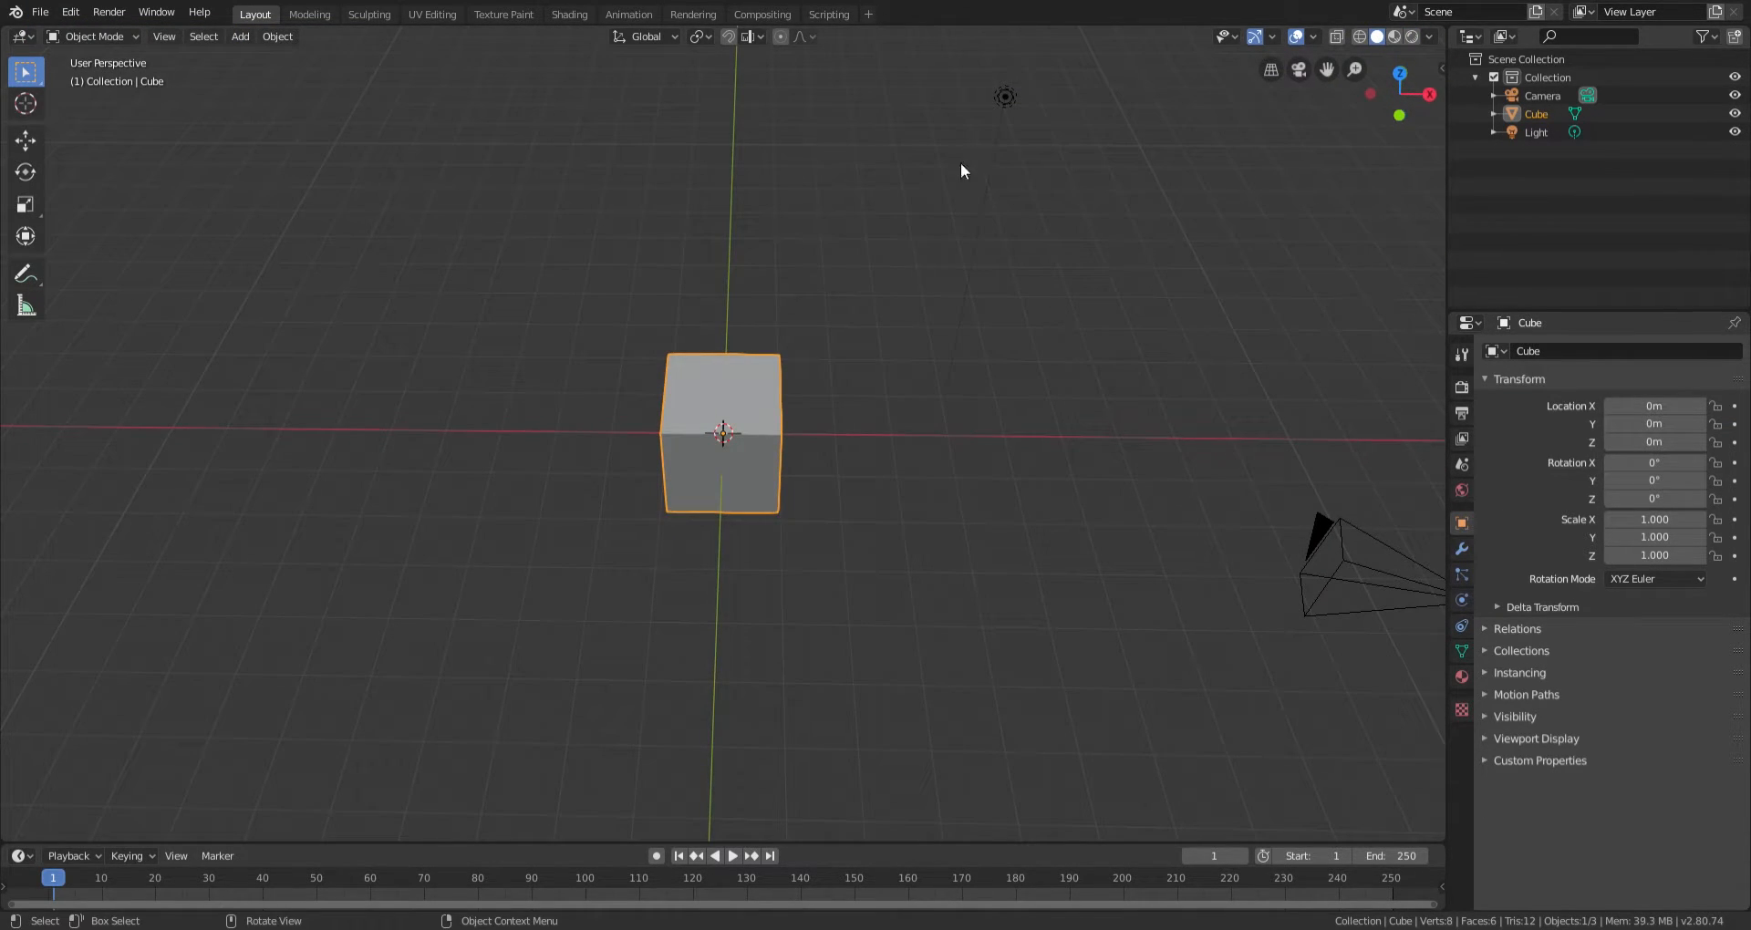
pyautogui.click(1005, 98)
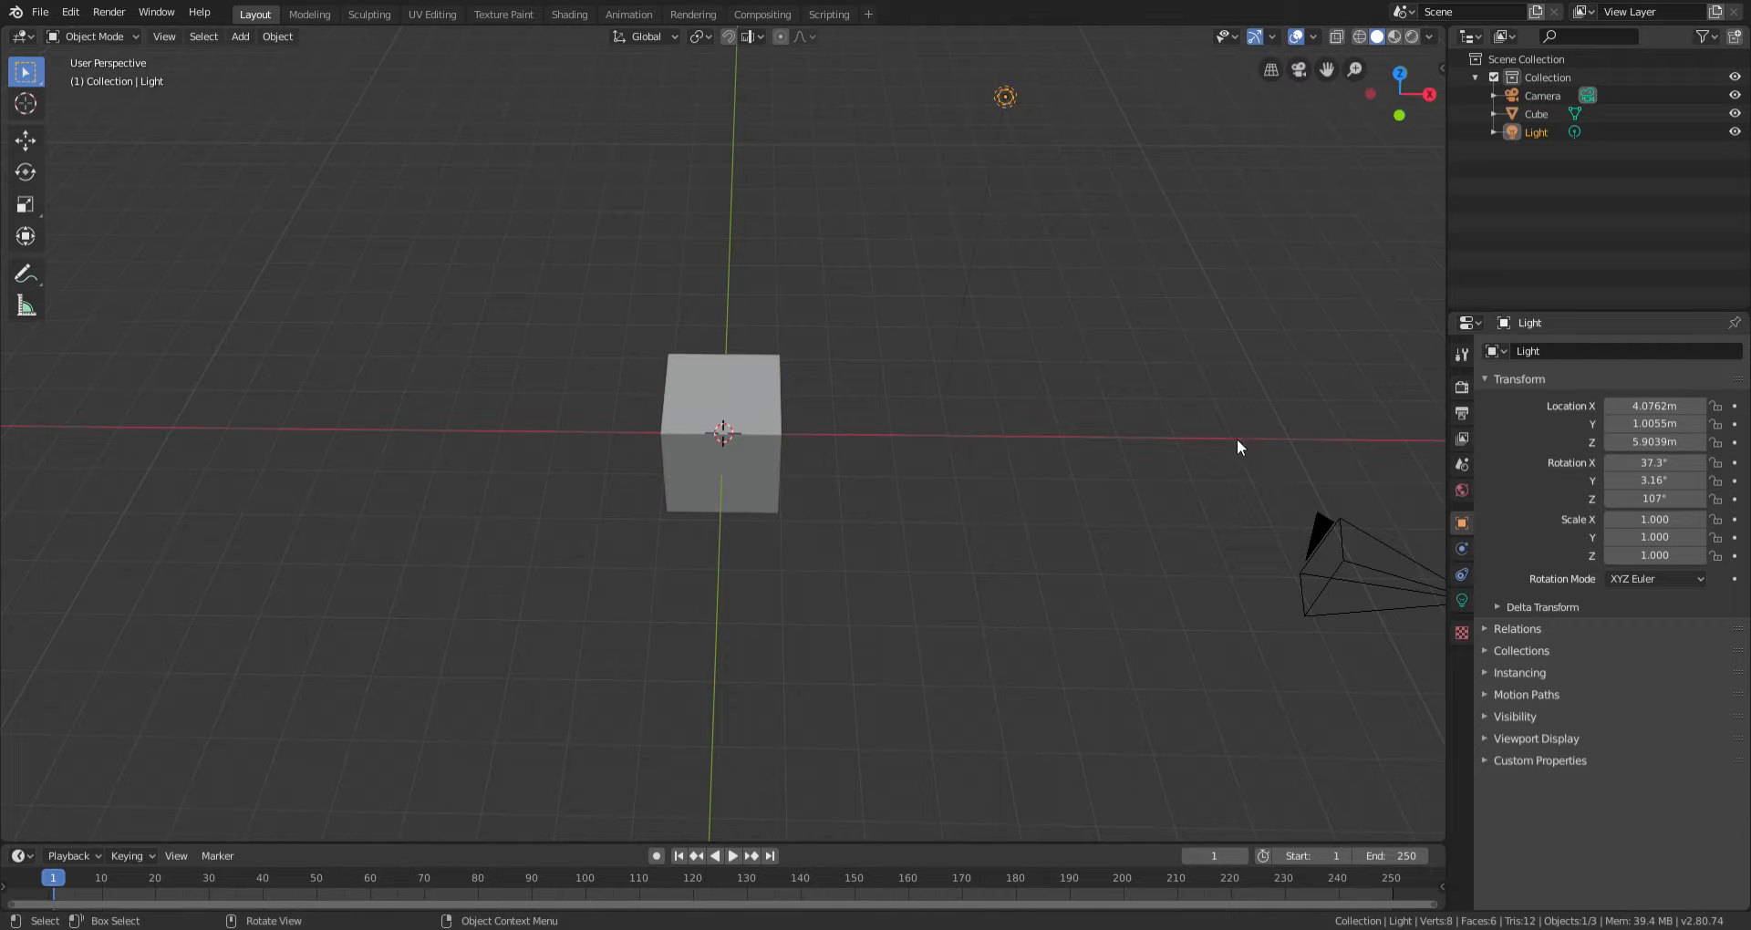
pyautogui.click(1341, 536)
pyautogui.moveTo(1124, 545); pyautogui.dragTo(796, 447, button='middle')
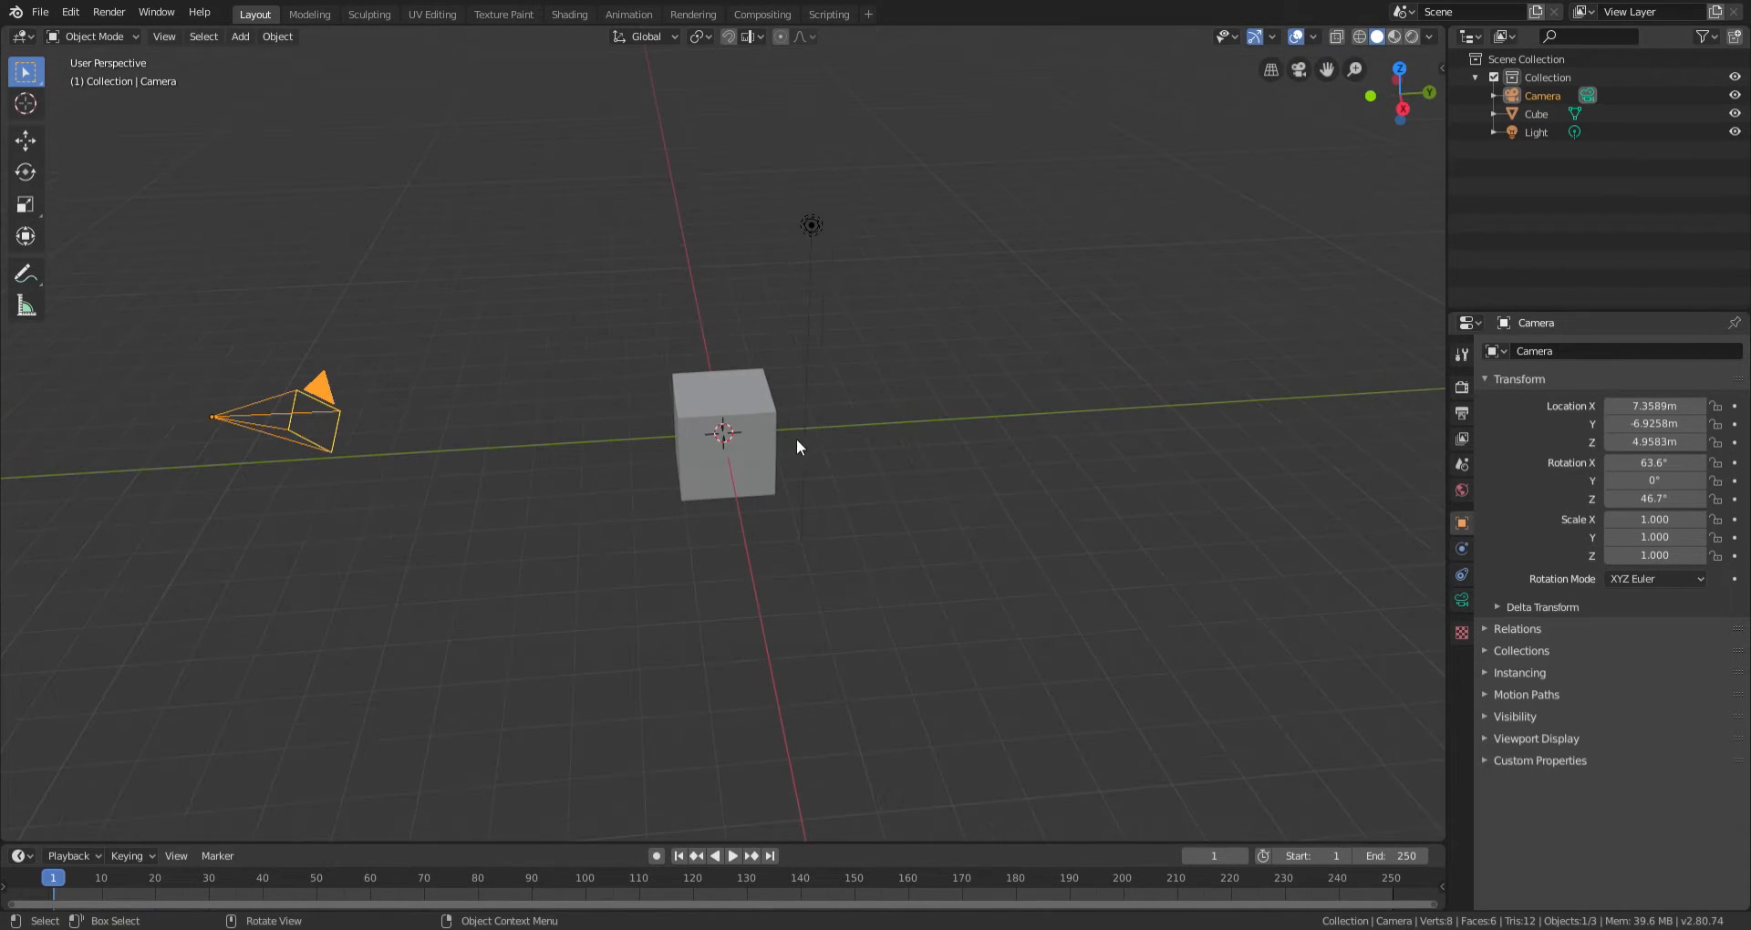
pyautogui.moveTo(539, 486); pyautogui.dragTo(724, 434, button='middle')
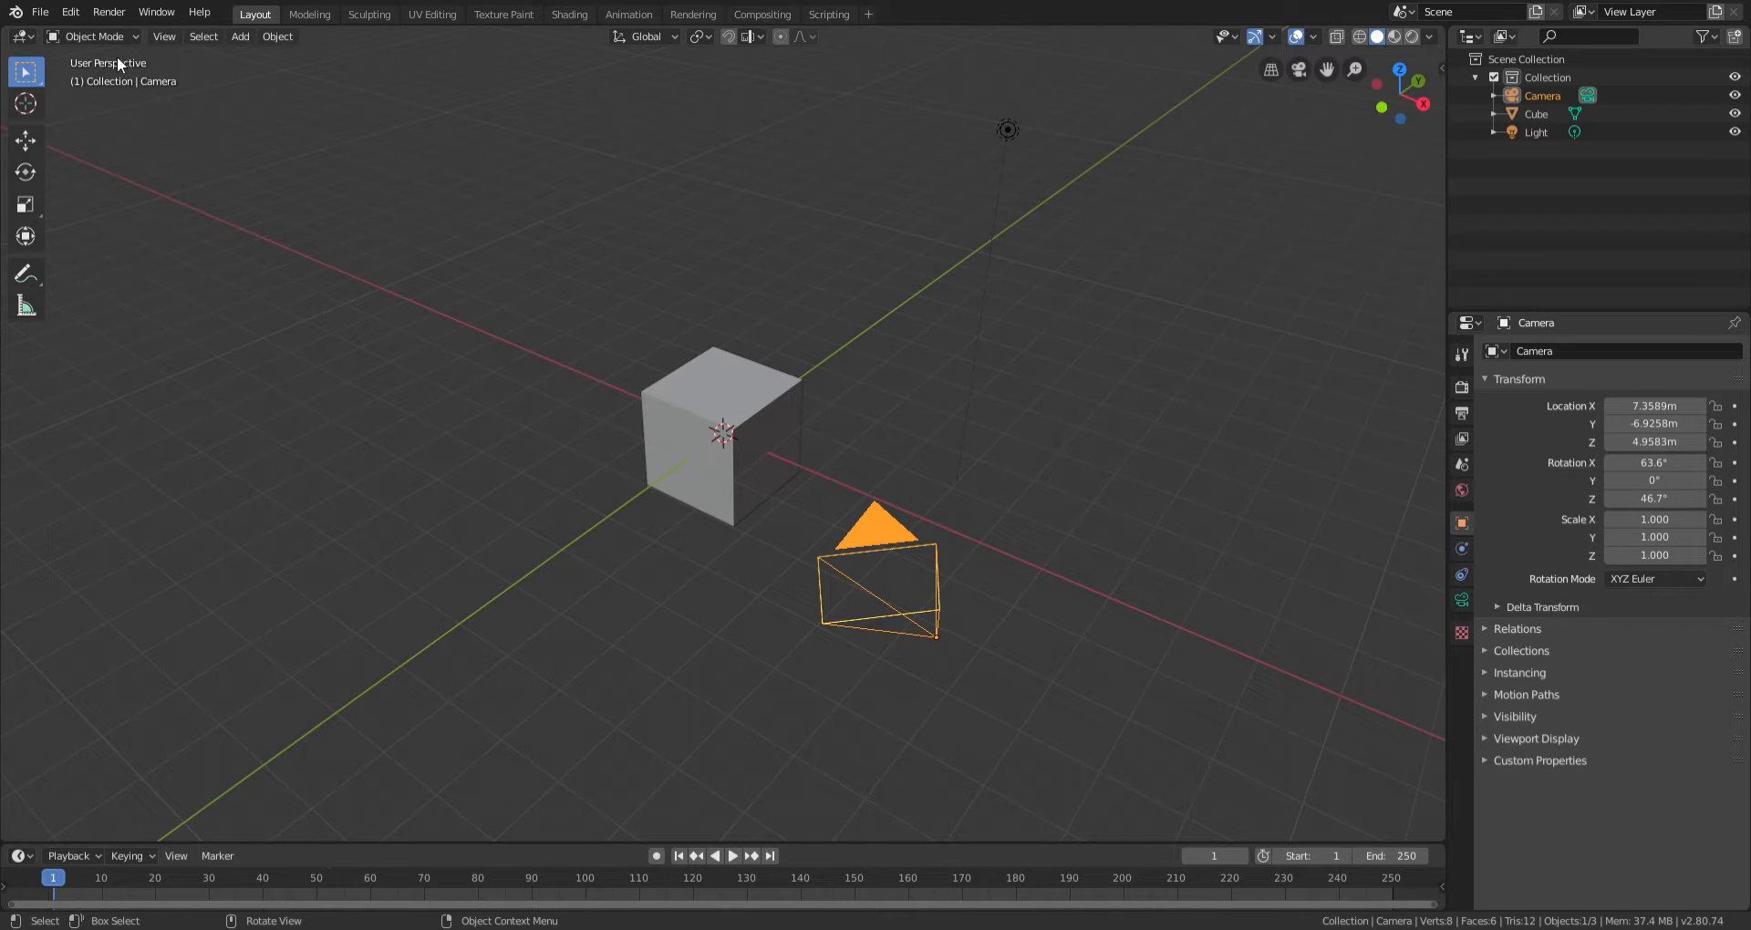
# Save the new scene as untitled.blend in the Desktop folder.
pyautogui.click(52, 13)
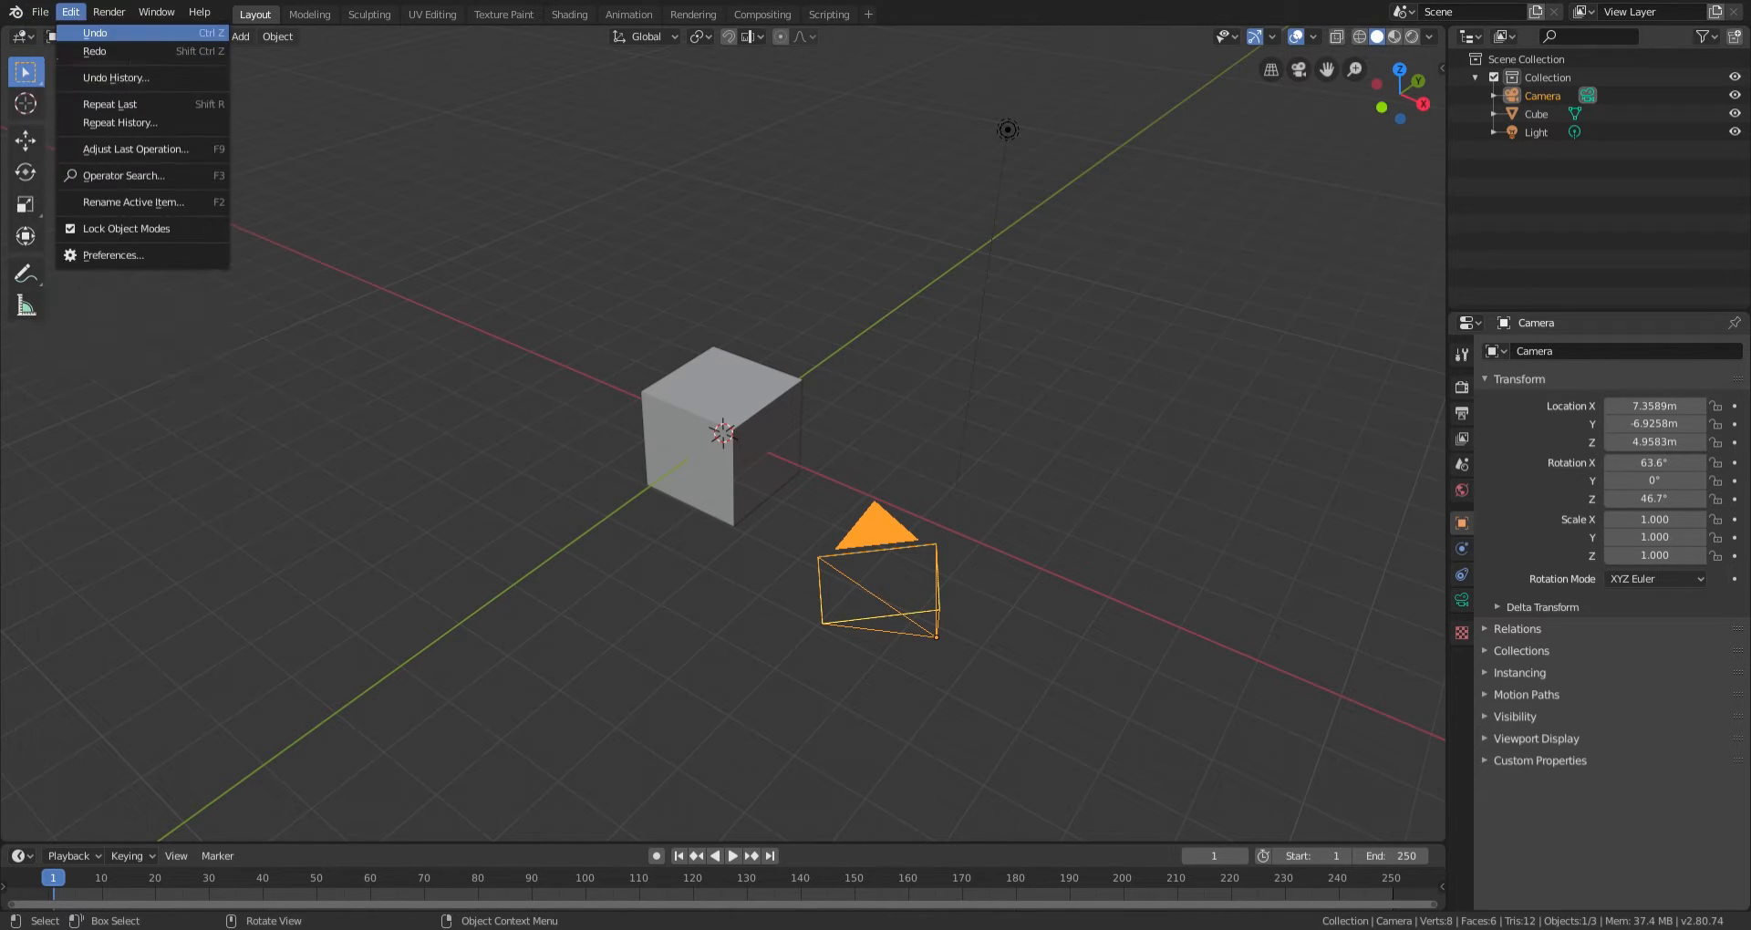
pyautogui.click(43, 14)
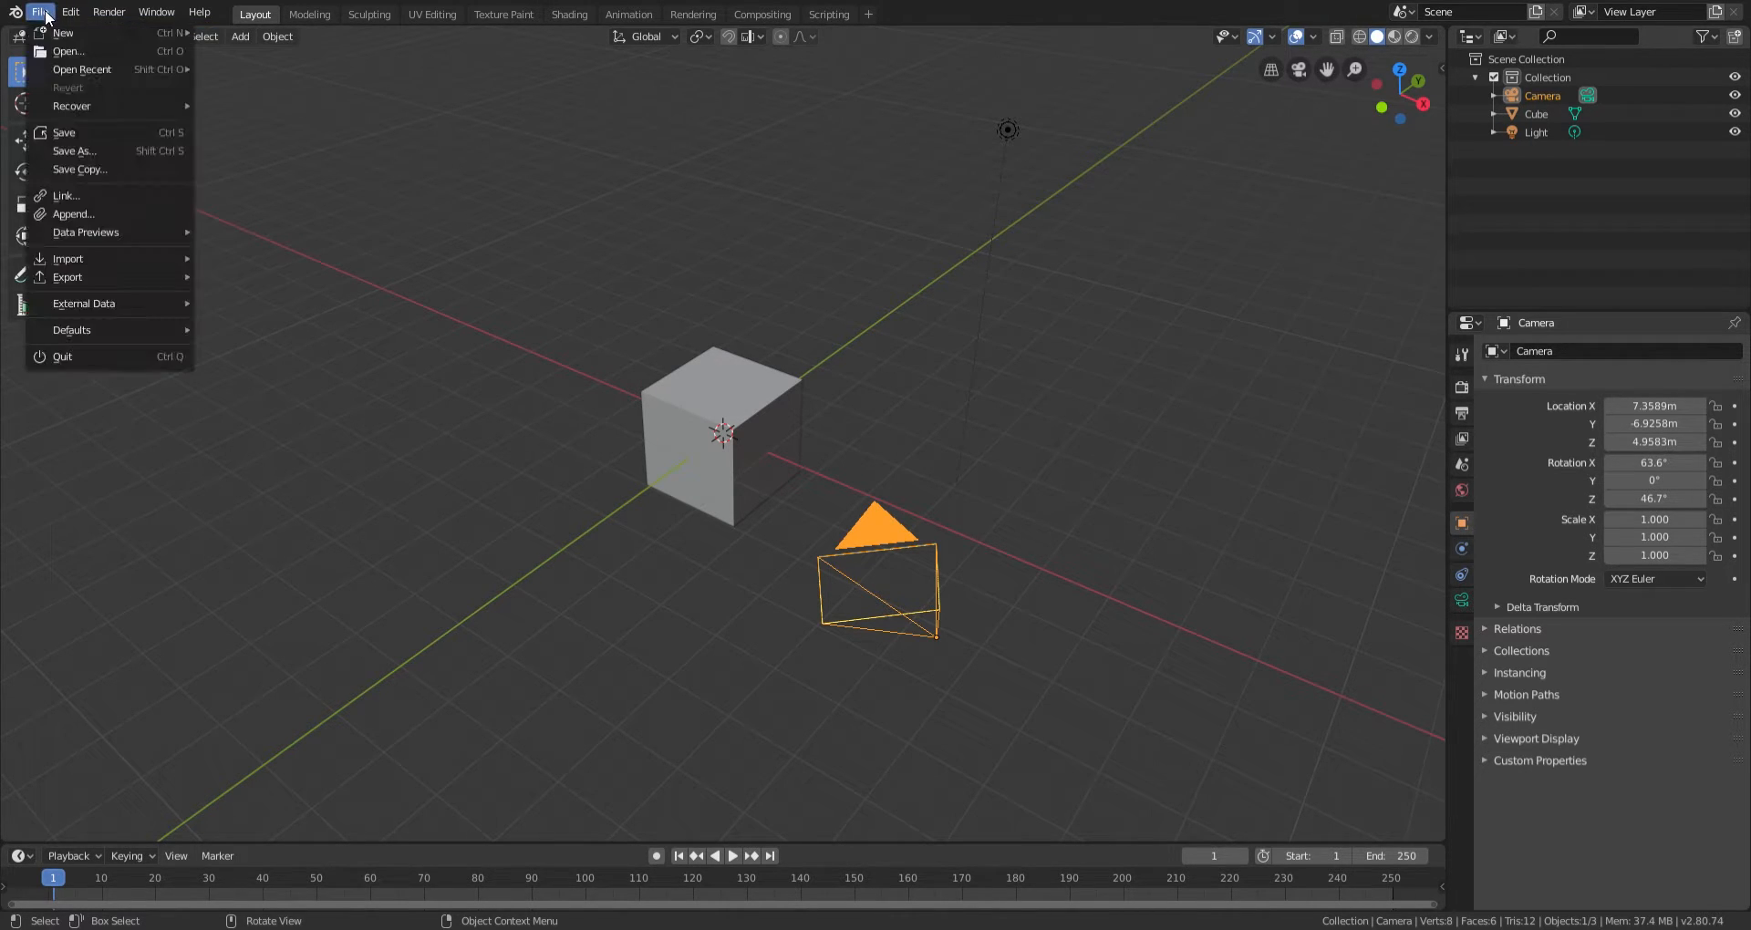
pyautogui.click(144, 132)
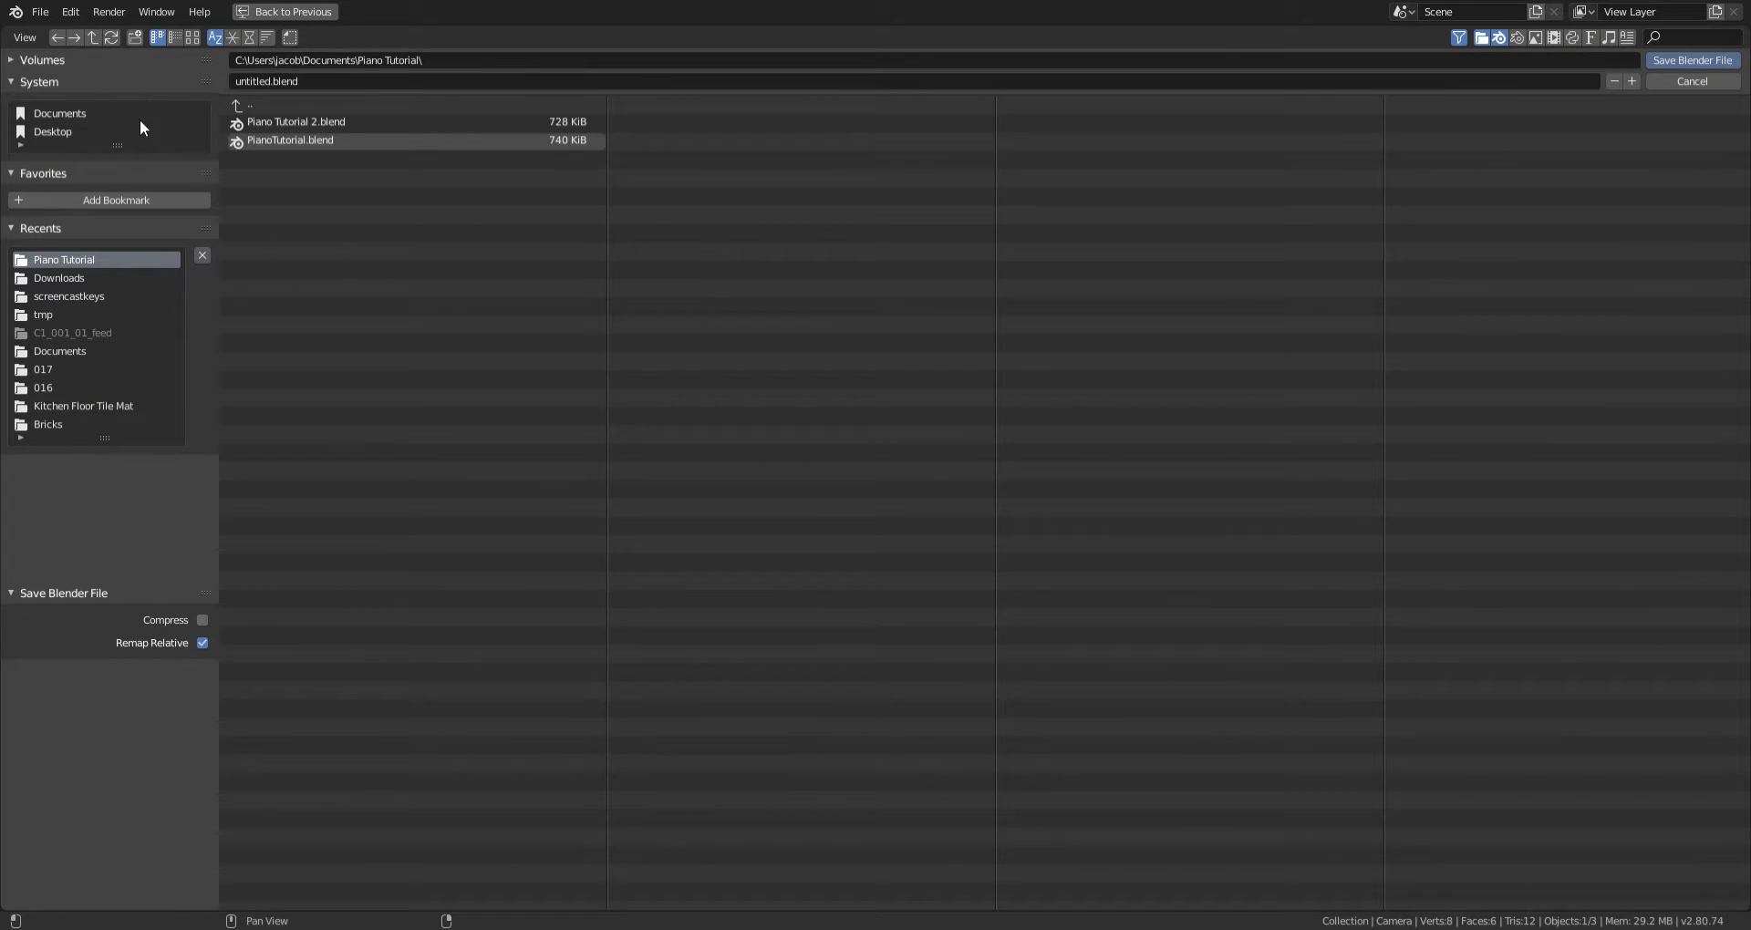
pyautogui.click(69, 135)
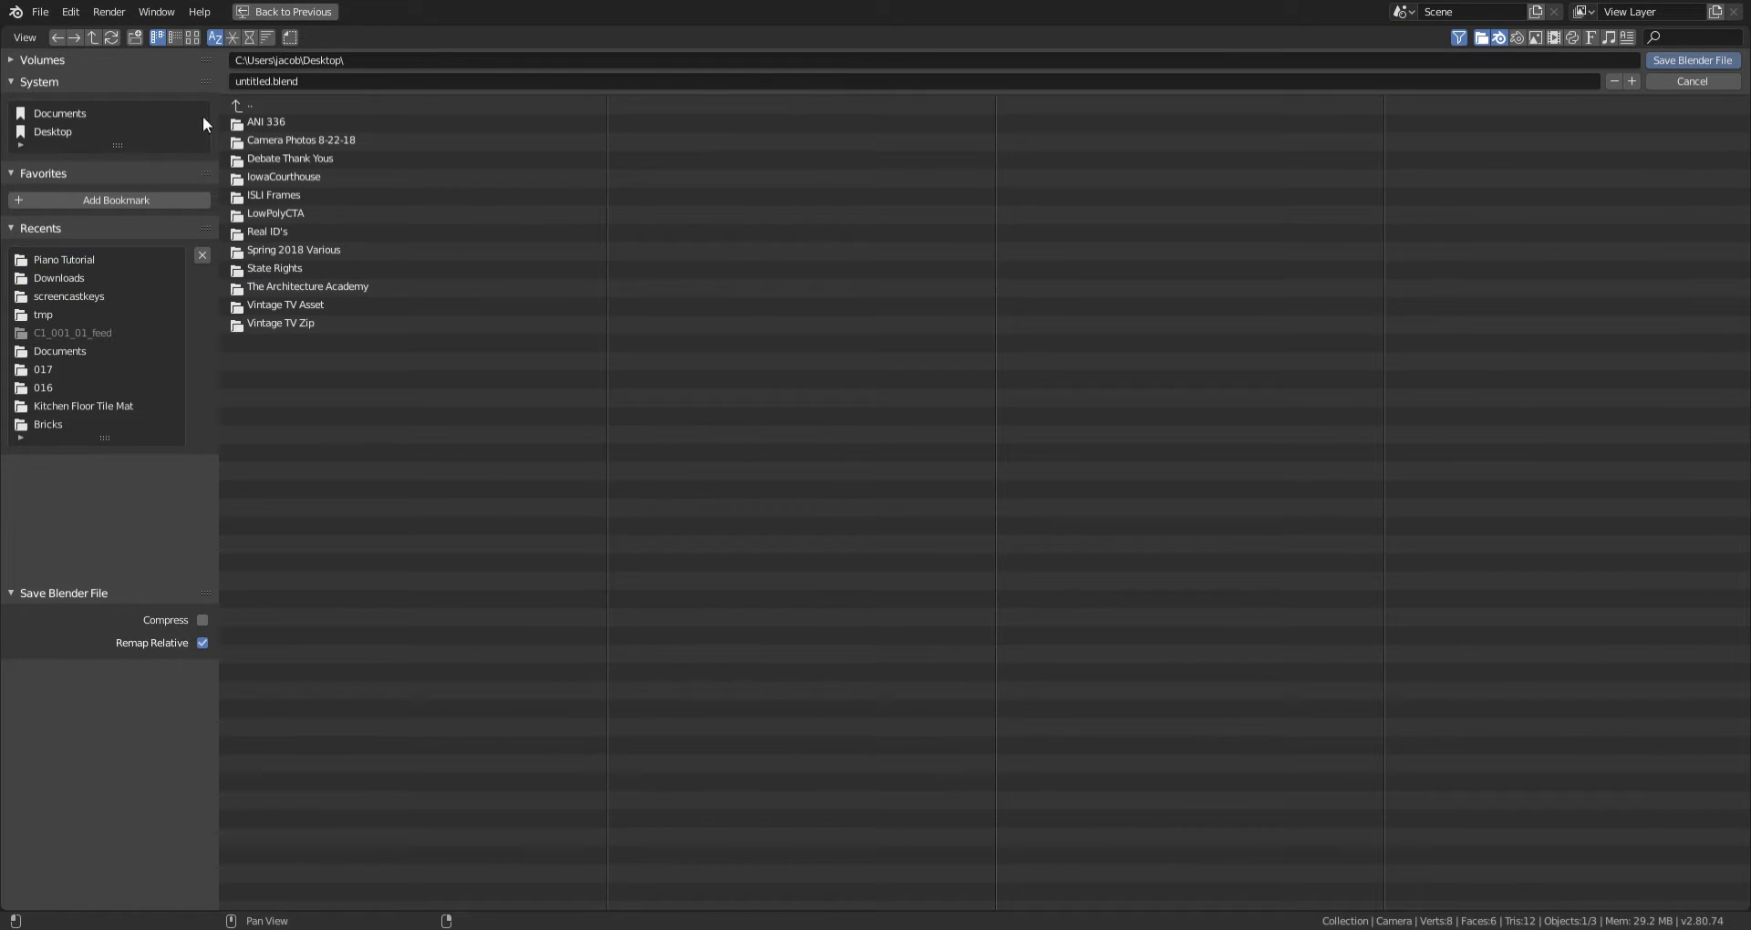
pyautogui.click(1658, 60)
pyautogui.moveTo(764, 373); pyautogui.dragTo(790, 373, button='middle')
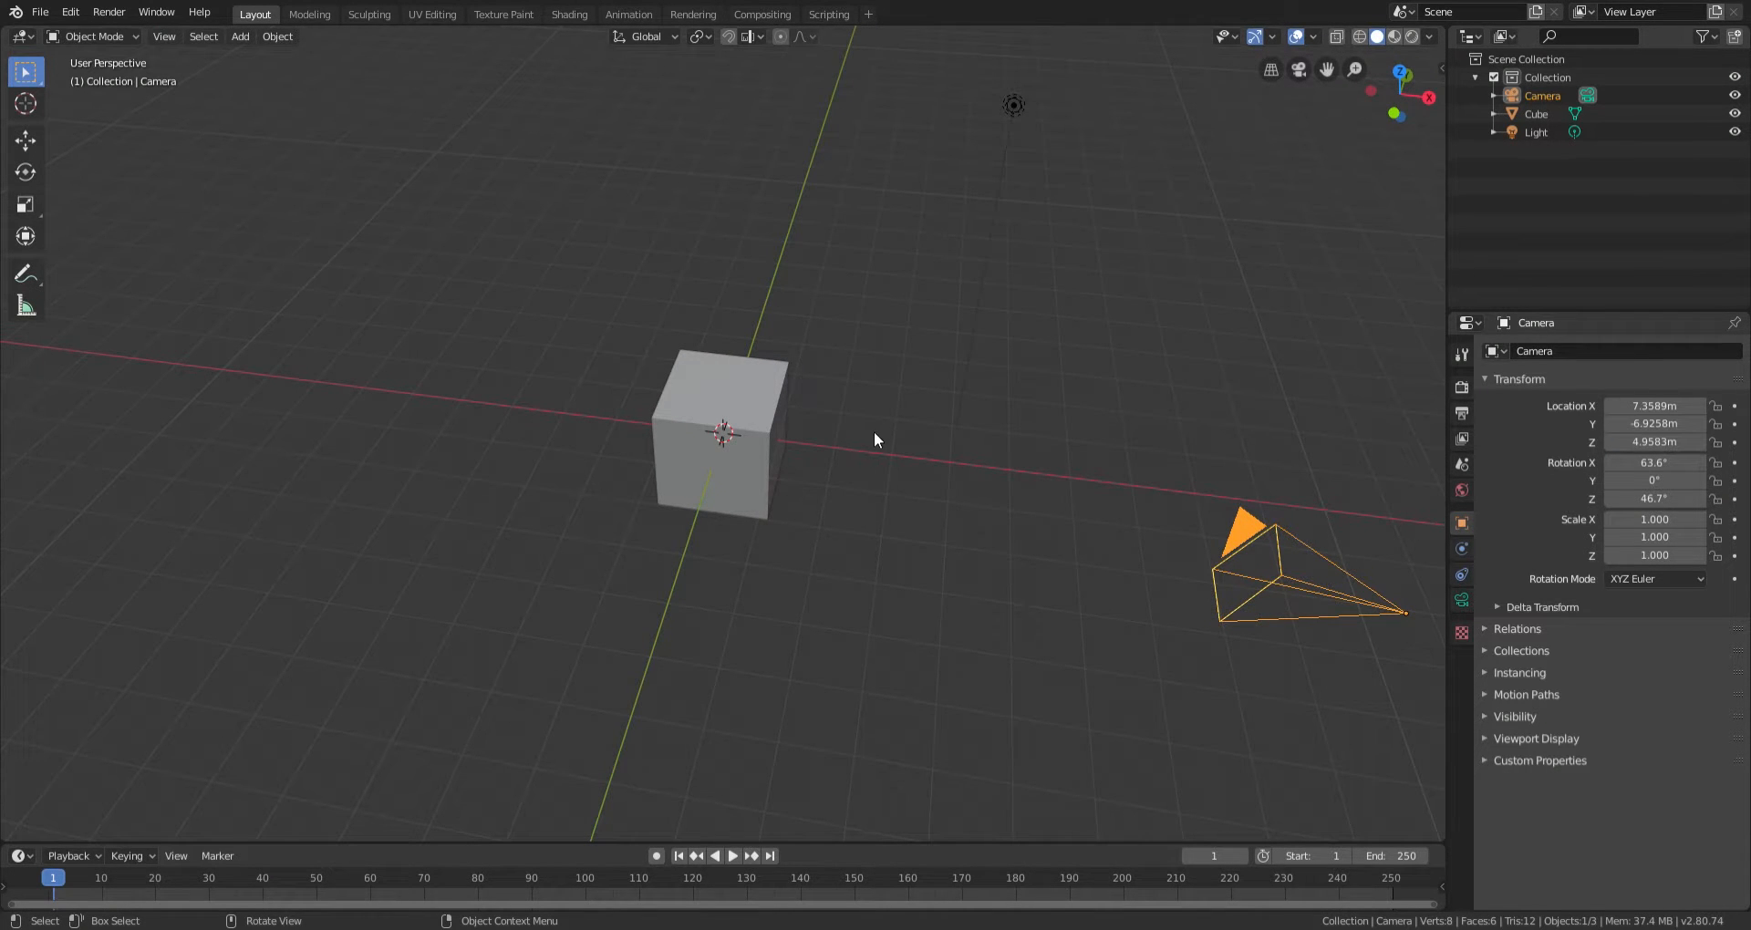
pyautogui.moveTo(841, 413); pyautogui.dragTo(741, 328, button='middle')
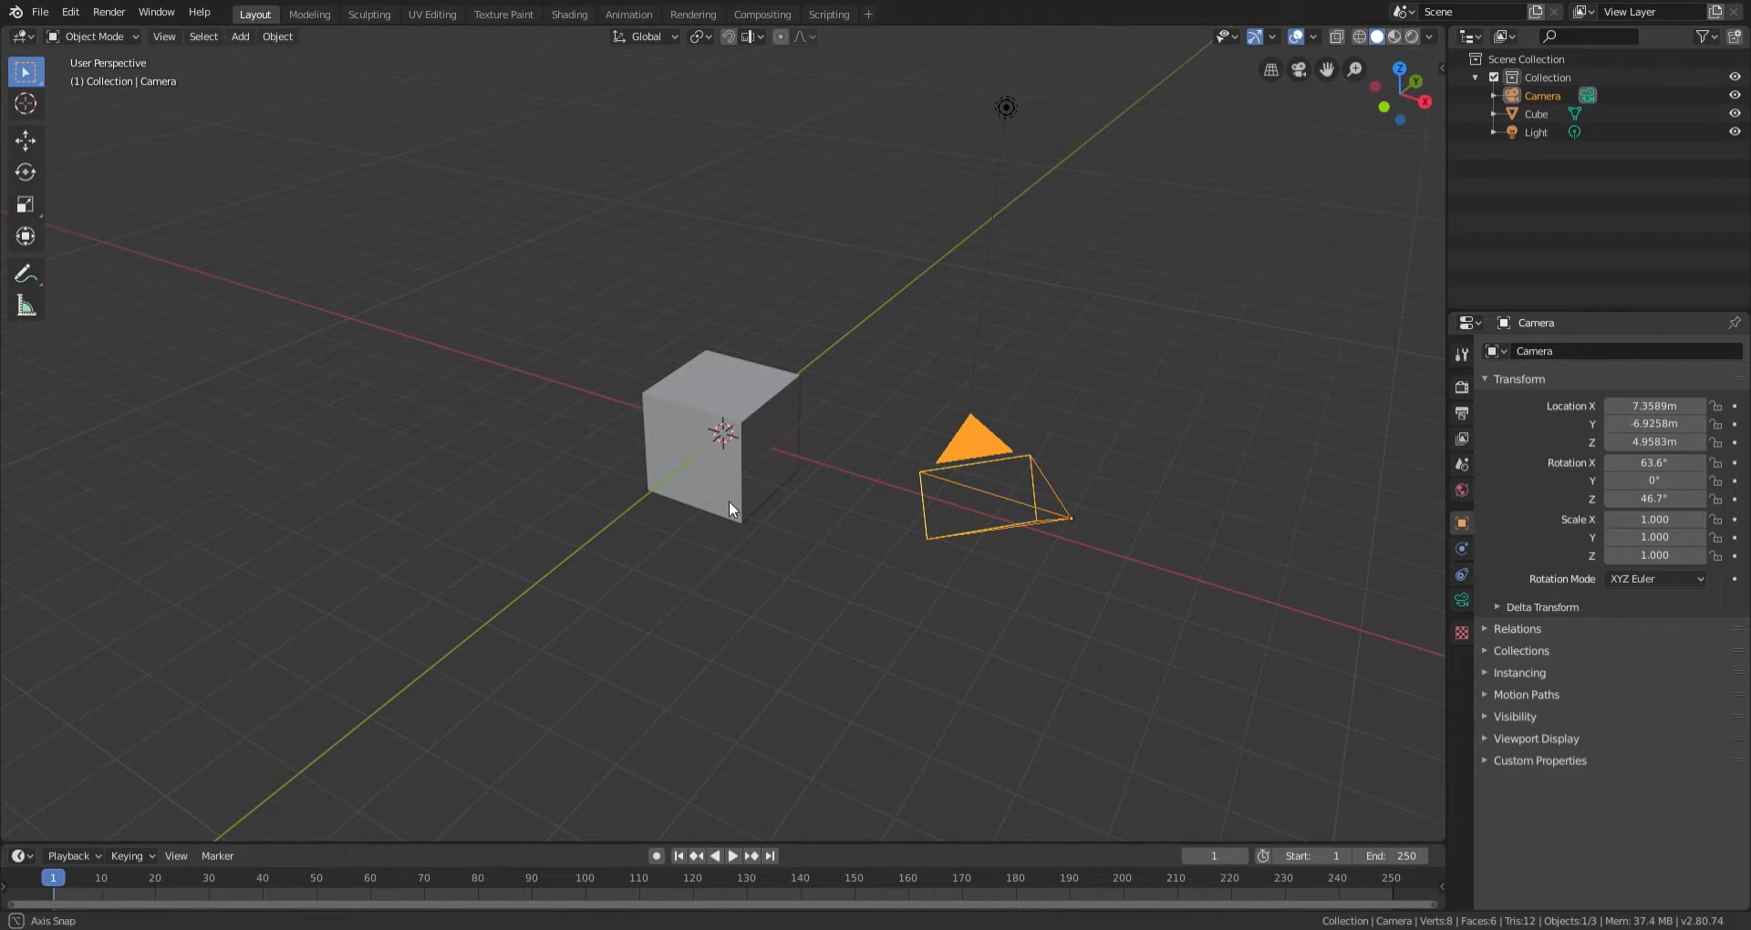
pyautogui.moveTo(730, 500); pyautogui.dragTo(693, 494, button='middle')
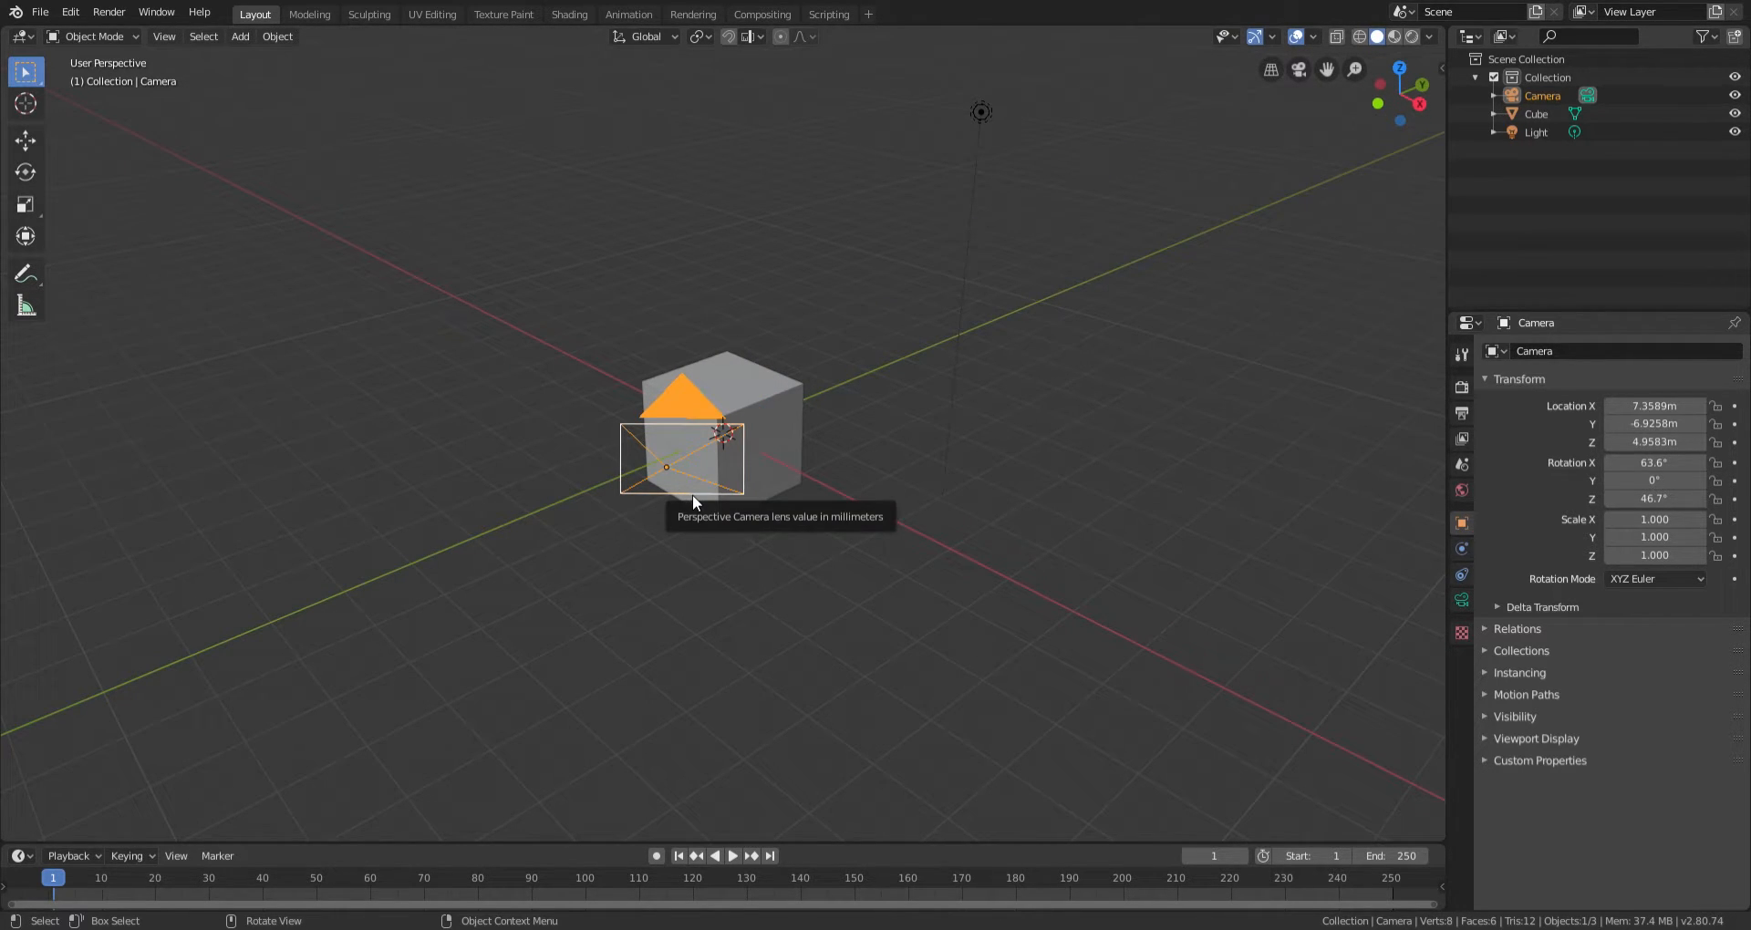
pyautogui.moveTo(728, 490); pyautogui.dragTo(812, 497, button='middle')
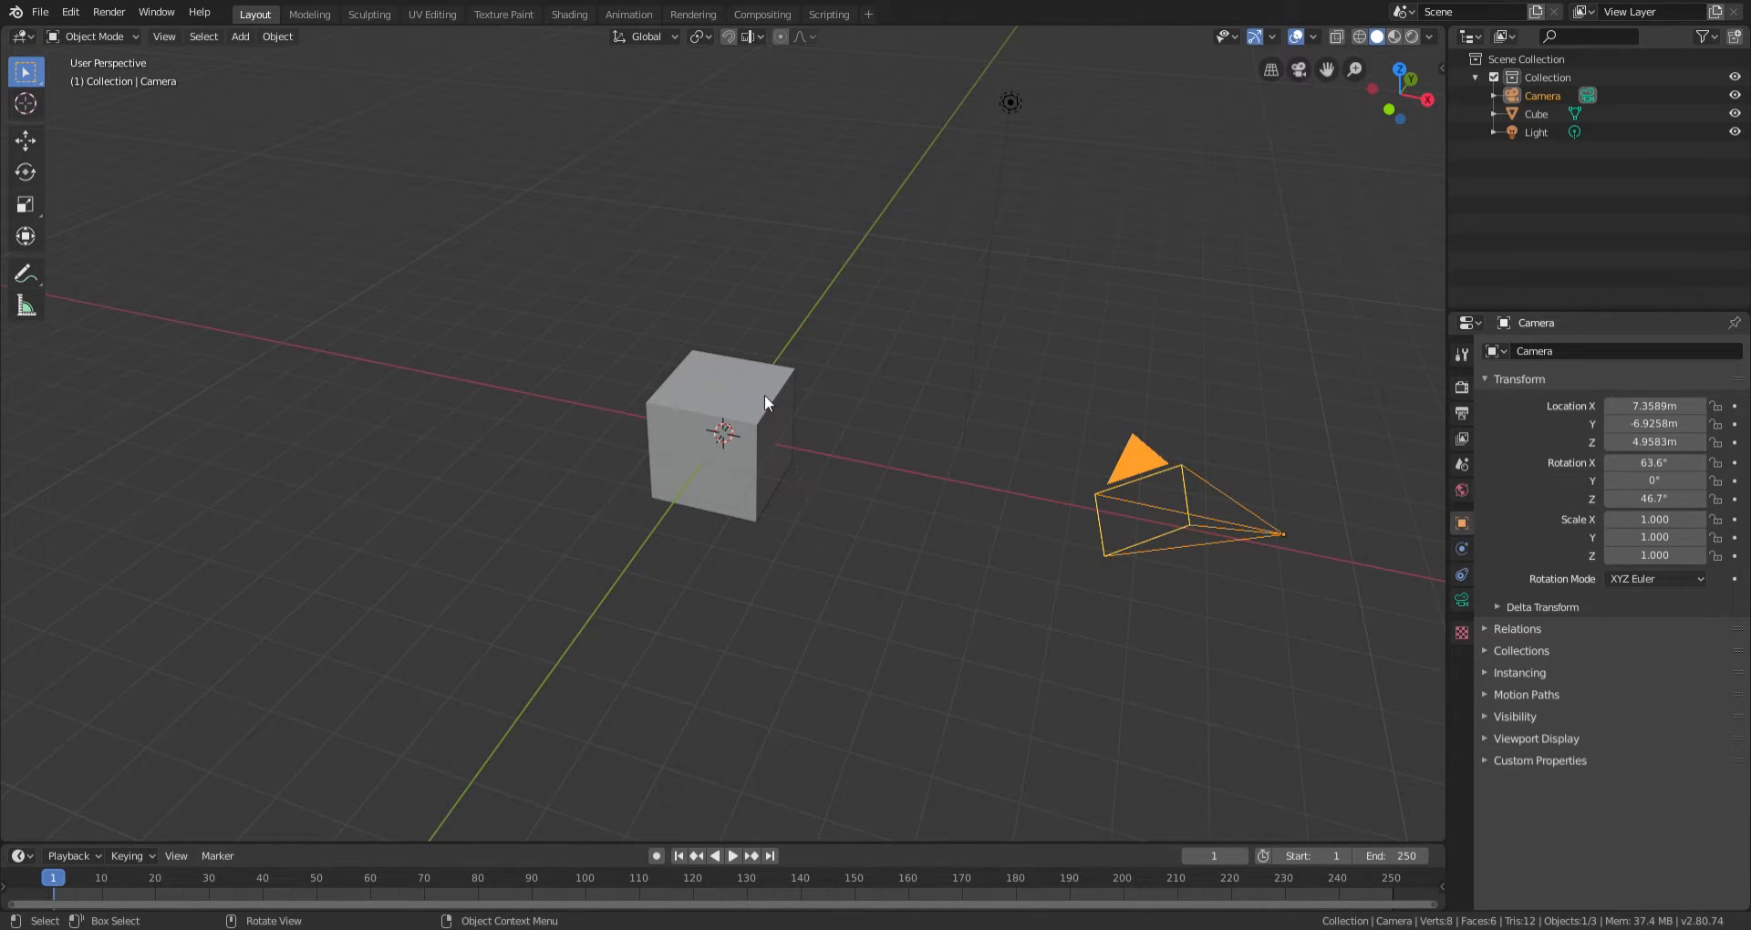
pyautogui.moveTo(845, 403); pyautogui.dragTo(895, 407, button='middle')
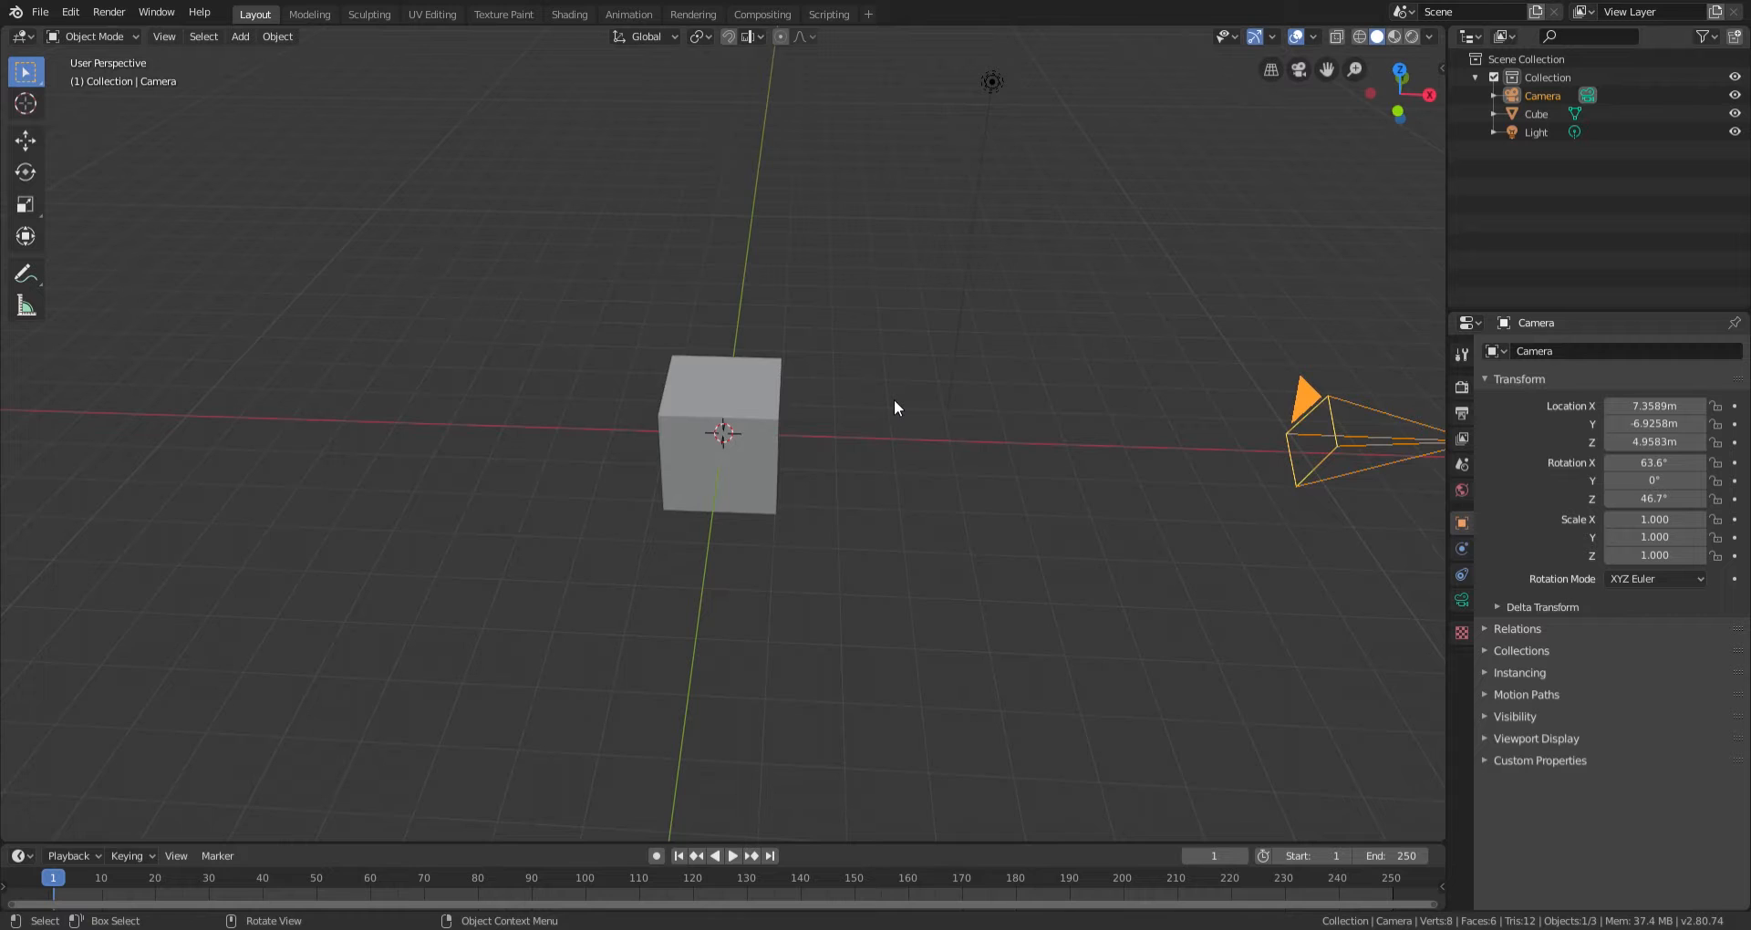
# Switch the Screencast Keys overlay off and on again in the viewport's sidebar settings, and hide the sidebar.
pyautogui.press('n')
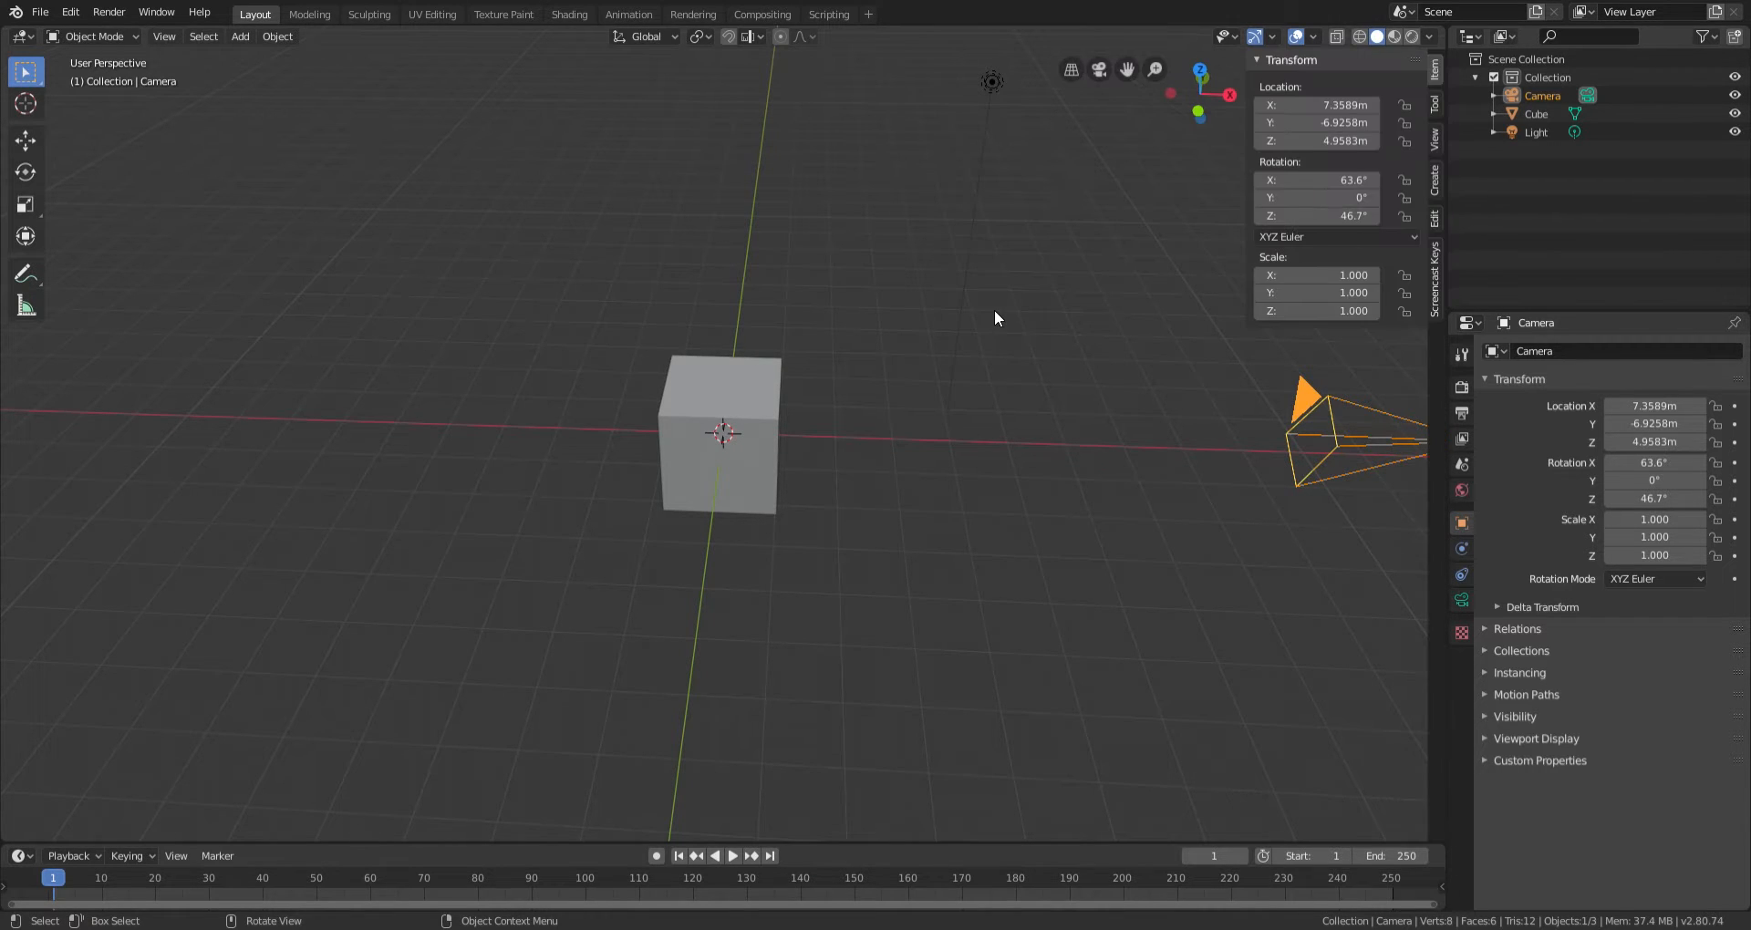
pyautogui.click(1433, 290)
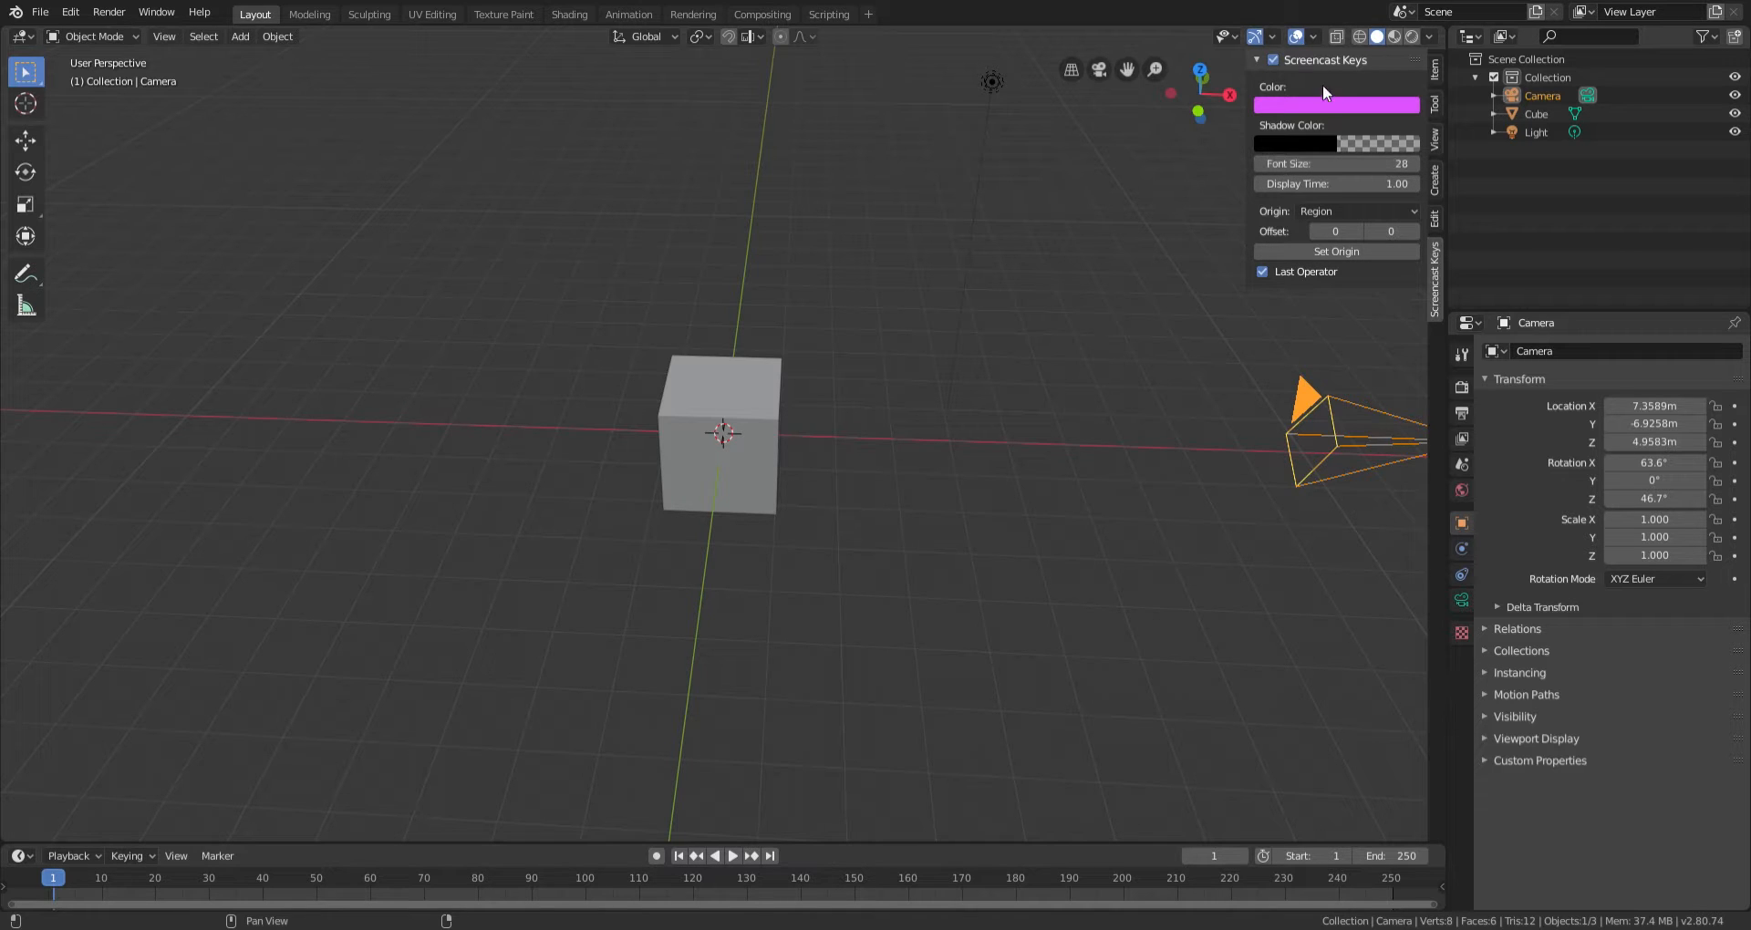
pyautogui.moveTo(704, 489); pyautogui.dragTo(803, 483, button='middle')
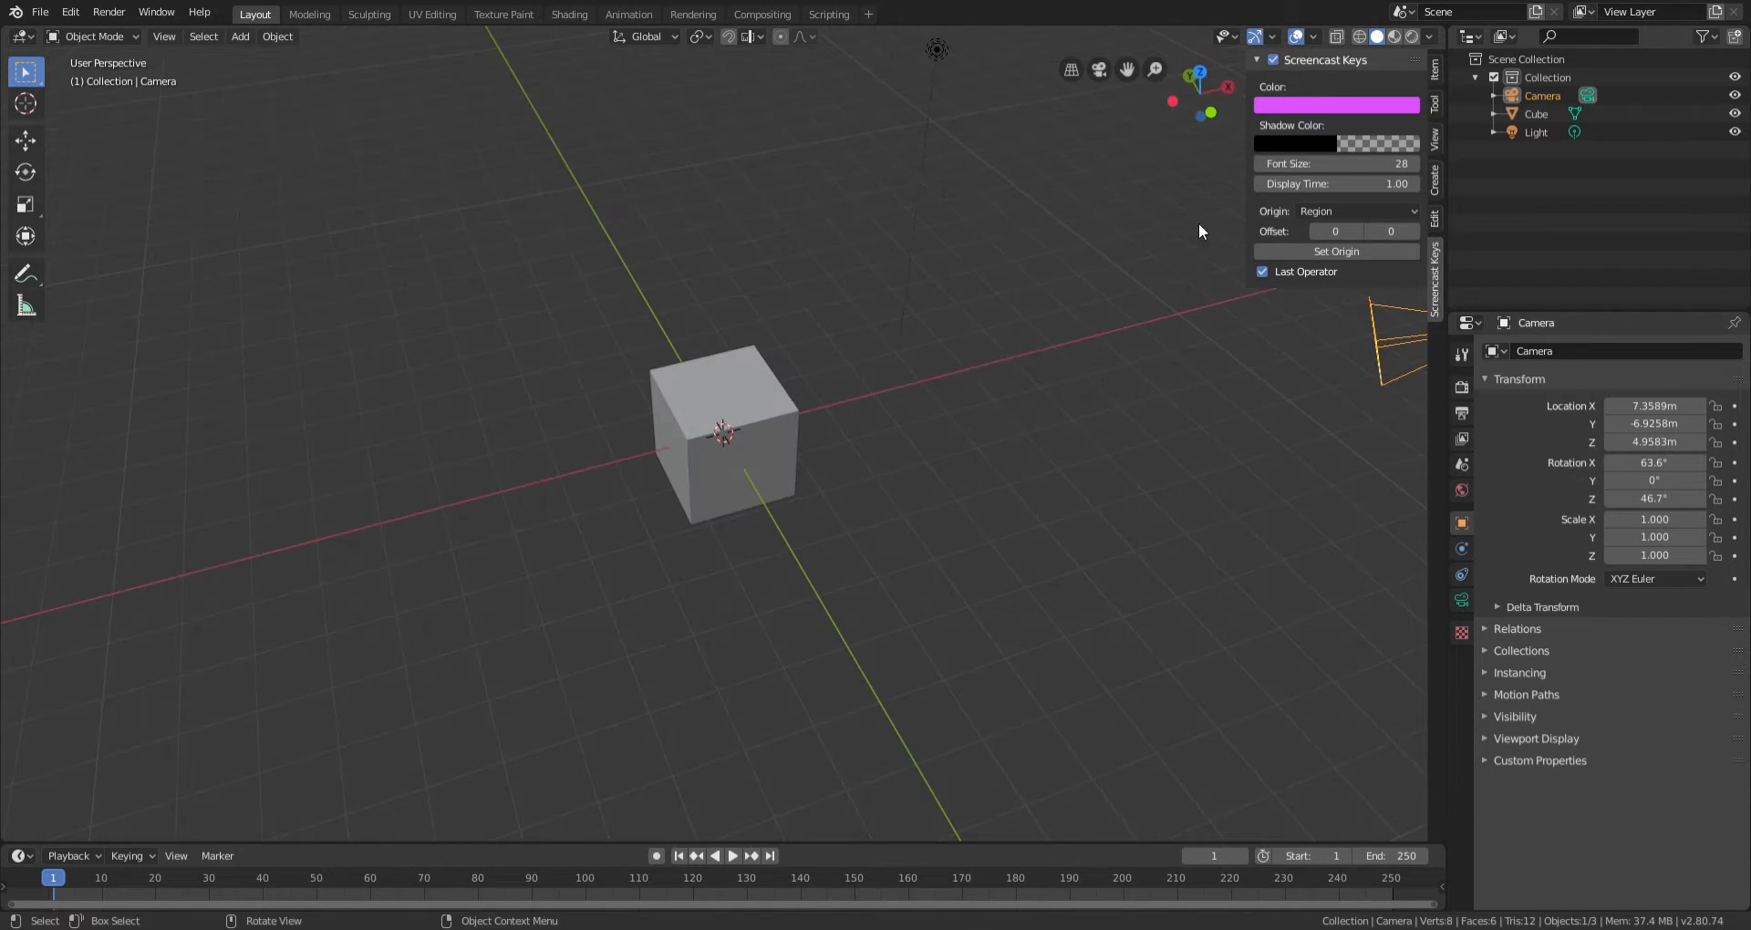
pyautogui.click(1304, 57)
pyautogui.click(1295, 58)
pyautogui.click(1273, 59)
pyautogui.moveTo(802, 503)
pyautogui.mouseDown(button='middle')
pyautogui.moveTo(802, 480)
pyautogui.moveTo(751, 480)
pyautogui.moveTo(819, 490)
pyautogui.mouseUp(button='middle')
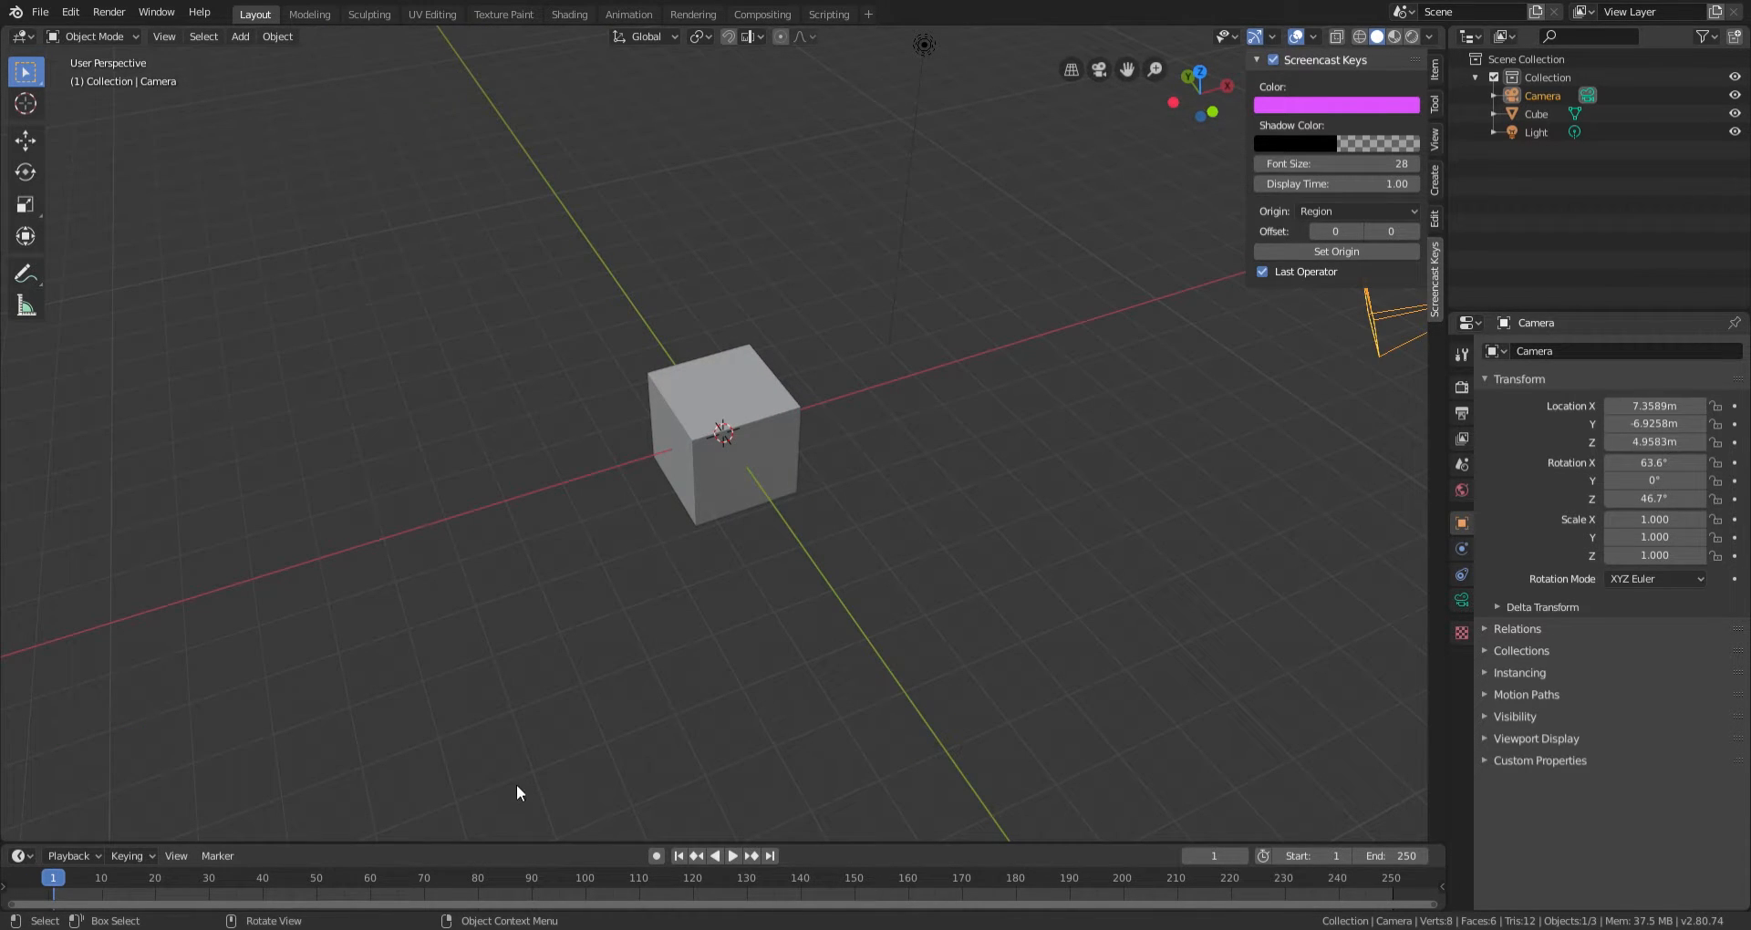
pyautogui.press('n')
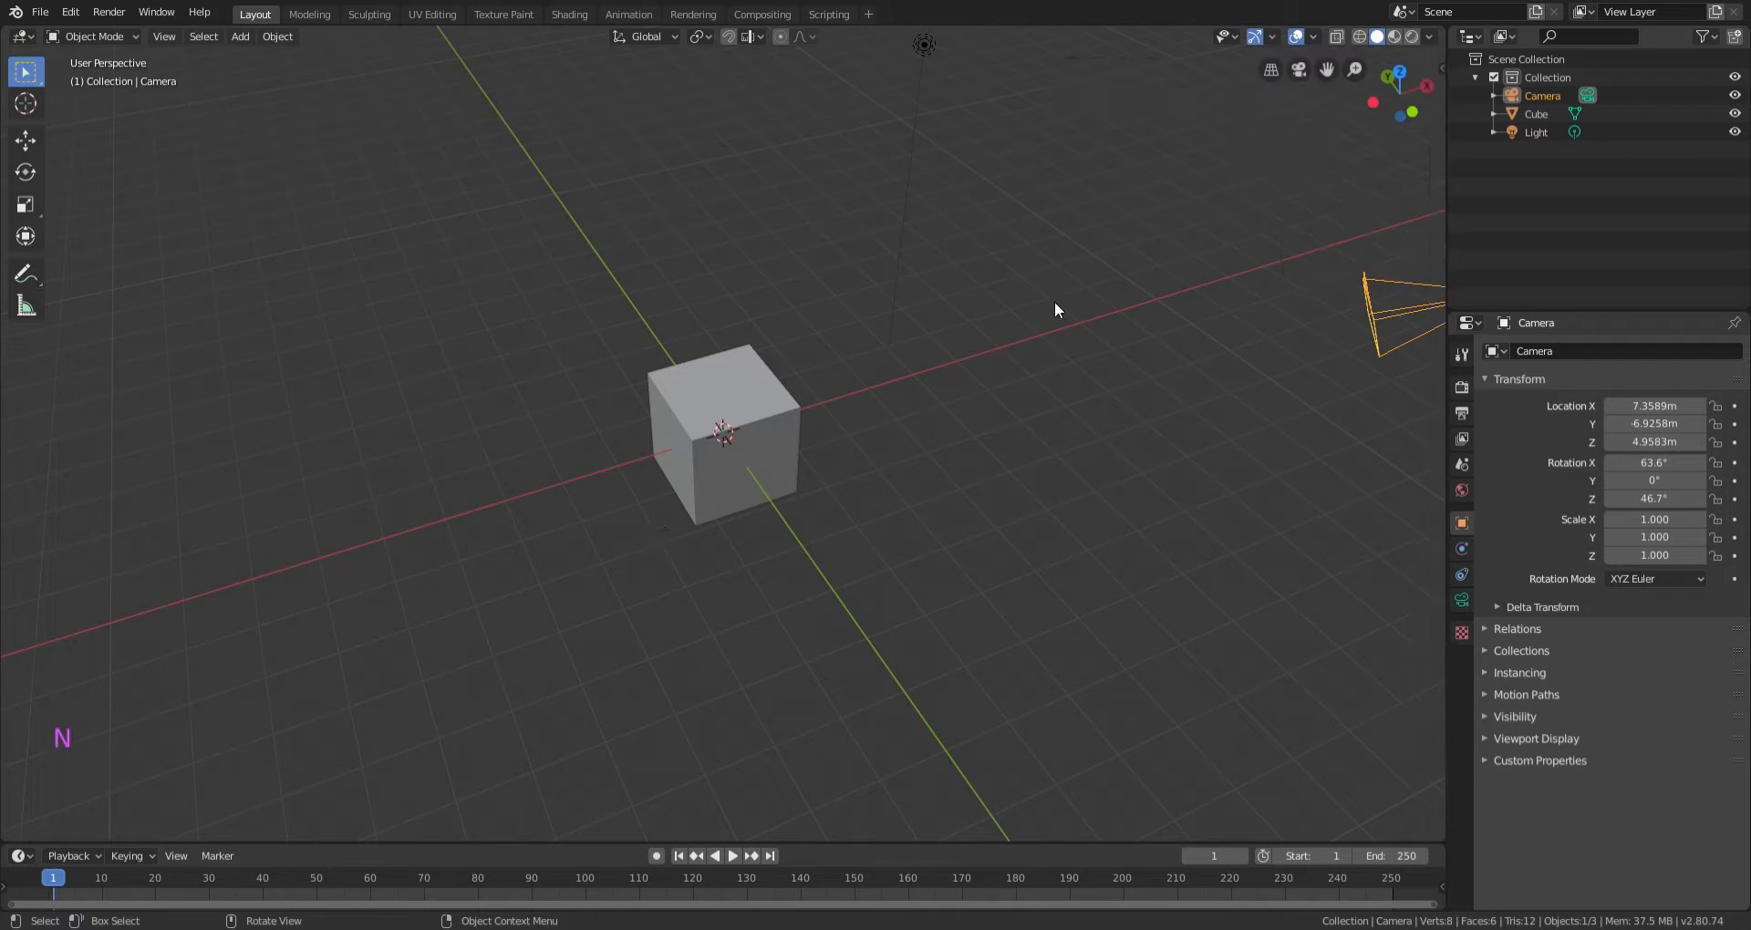
# Select the default cube and examine it from several angles.
pyautogui.moveTo(1055, 301); pyautogui.dragTo(651, 484, button='middle')
pyautogui.click(649, 489)
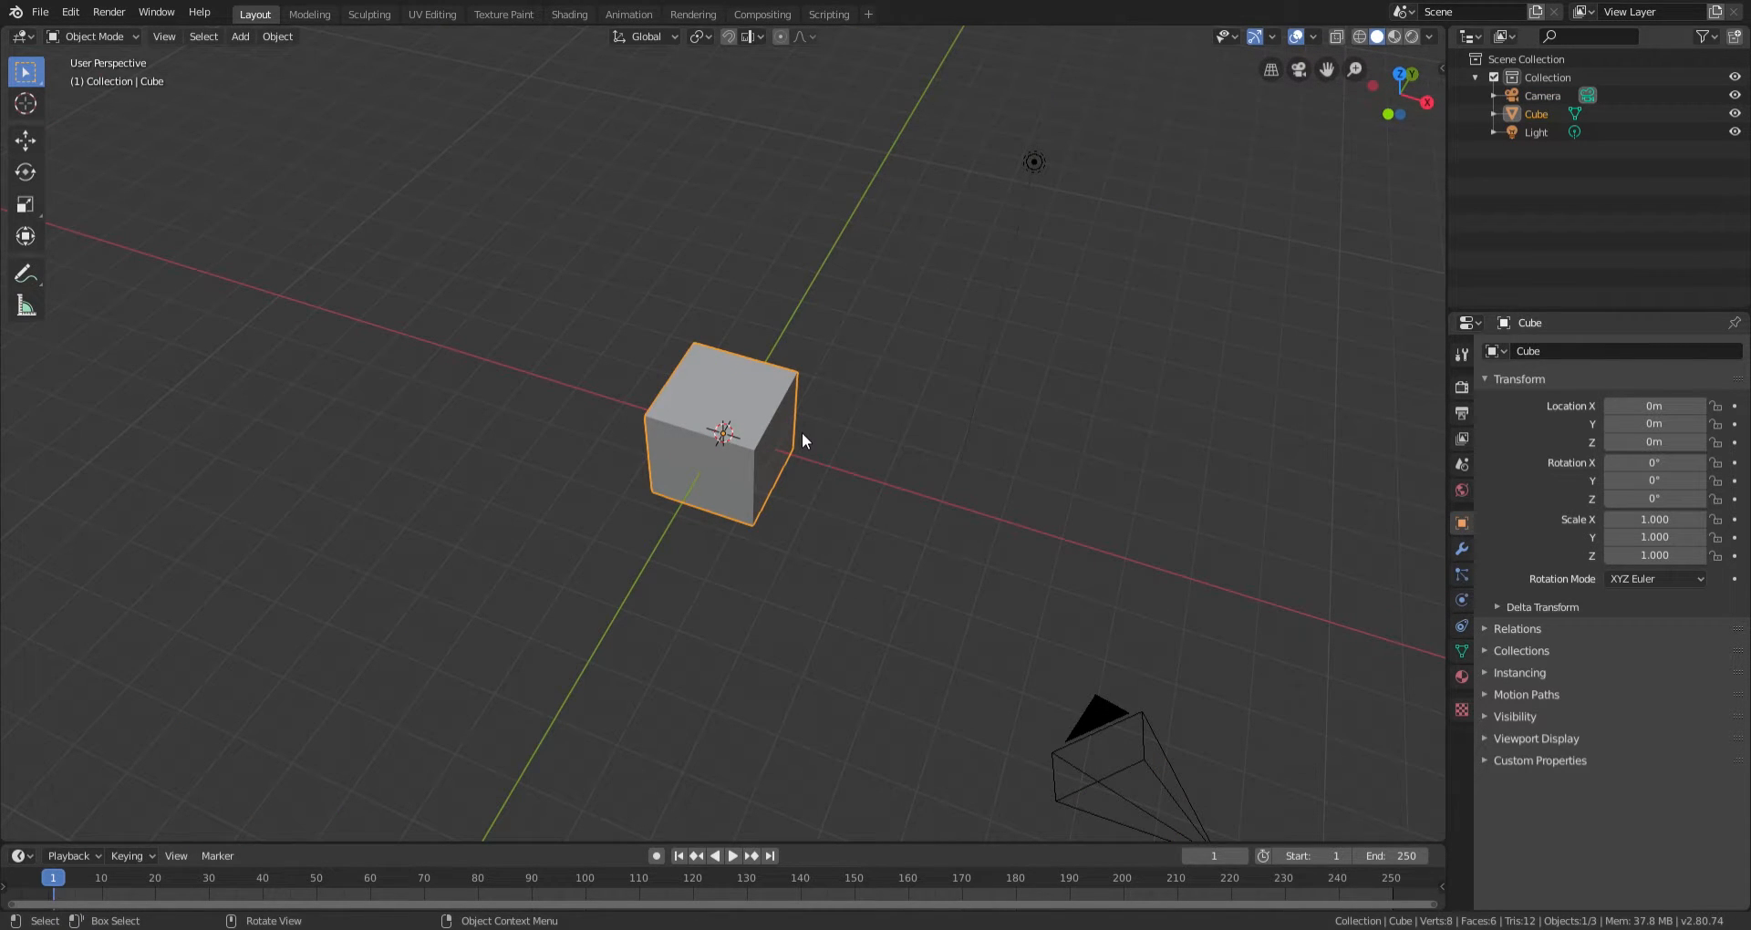
pyautogui.moveTo(1106, 477); pyautogui.dragTo(1005, 516, button='middle')
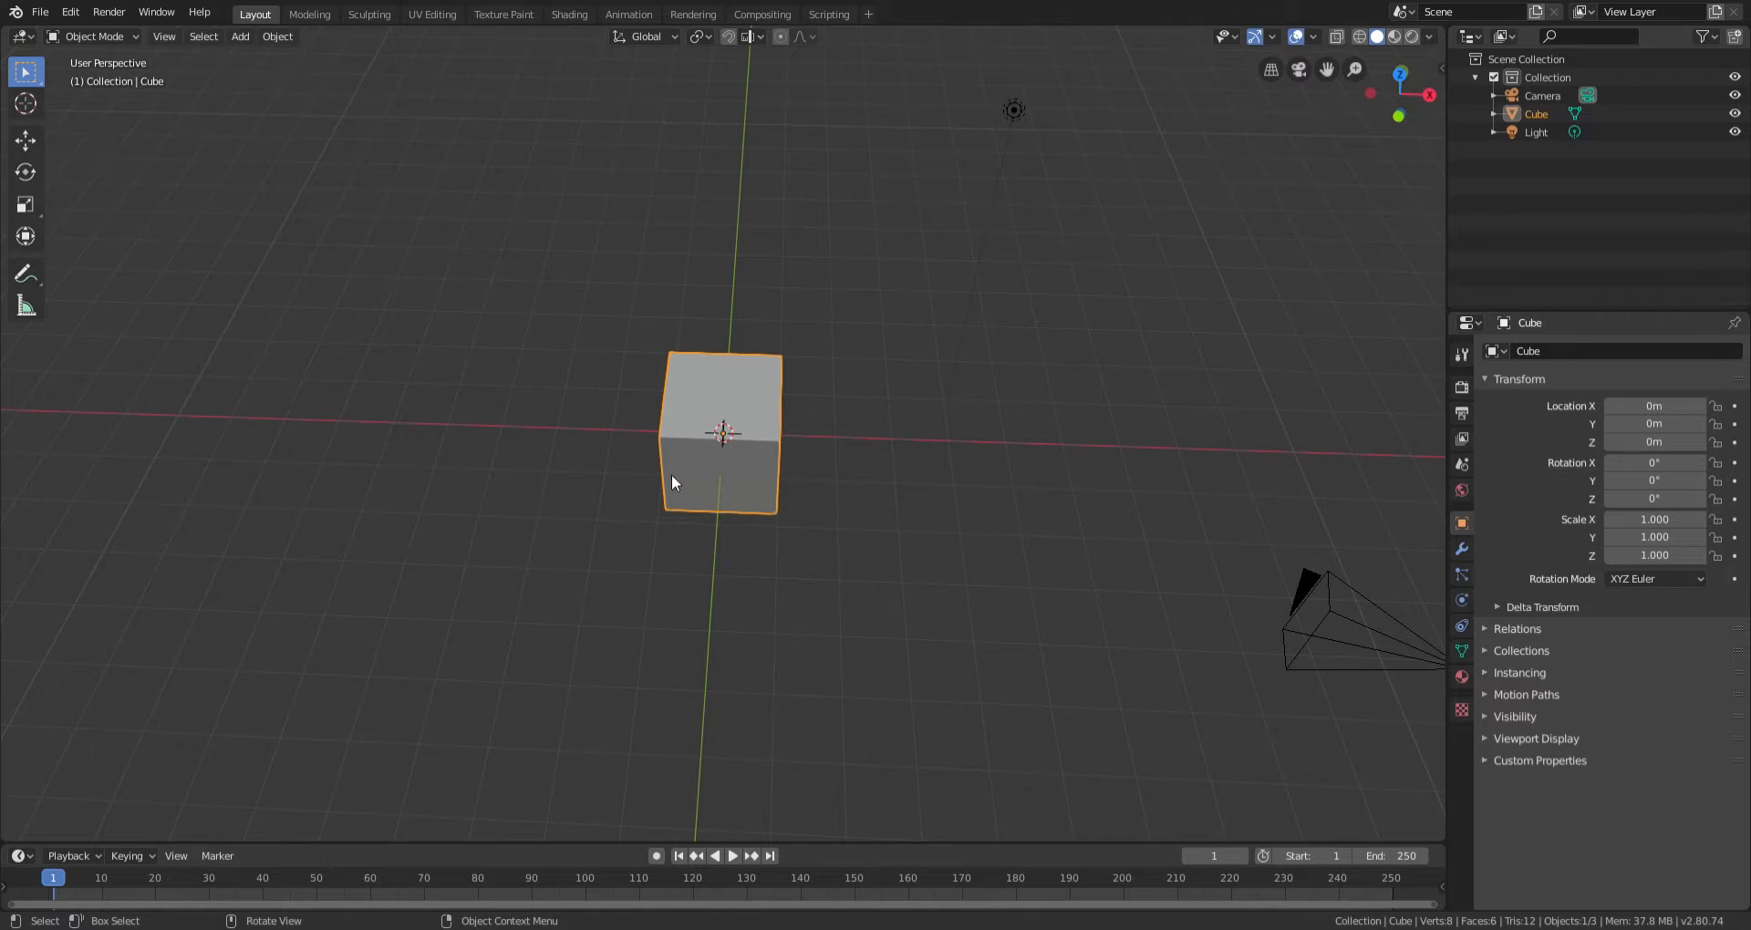
pyautogui.moveTo(672, 475); pyautogui.dragTo(758, 430, button='middle')
pyautogui.scroll(-1, 760, 432)
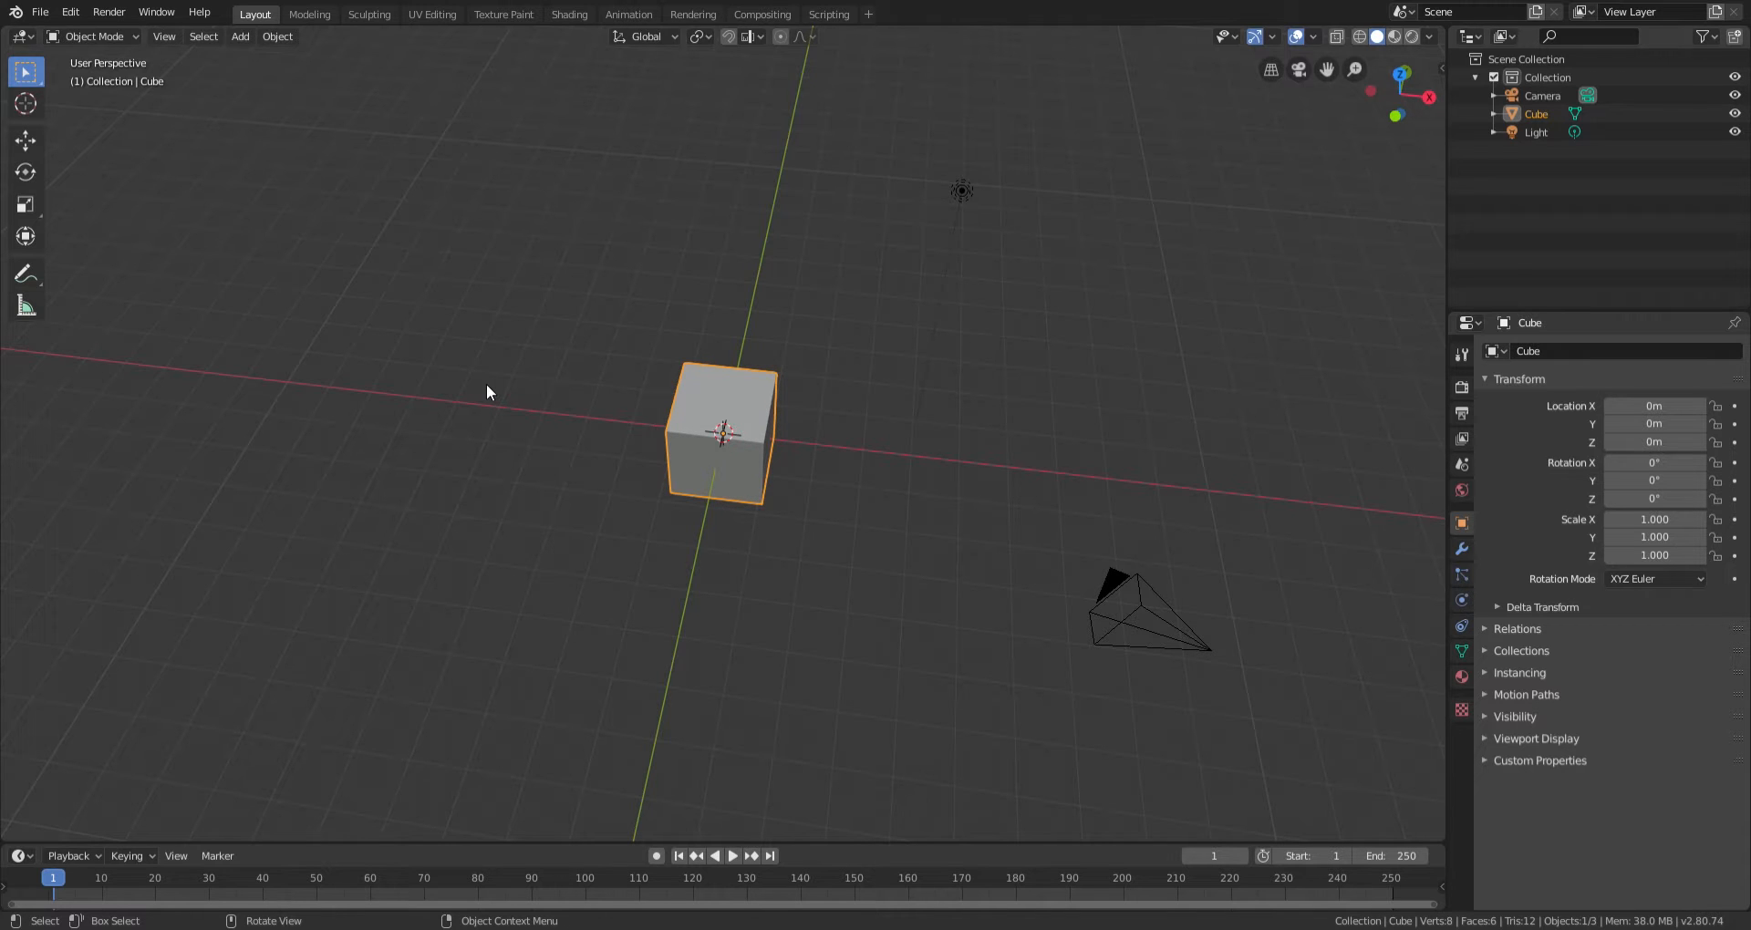
pyautogui.moveTo(700, 467); pyautogui.dragTo(741, 445, button='middle')
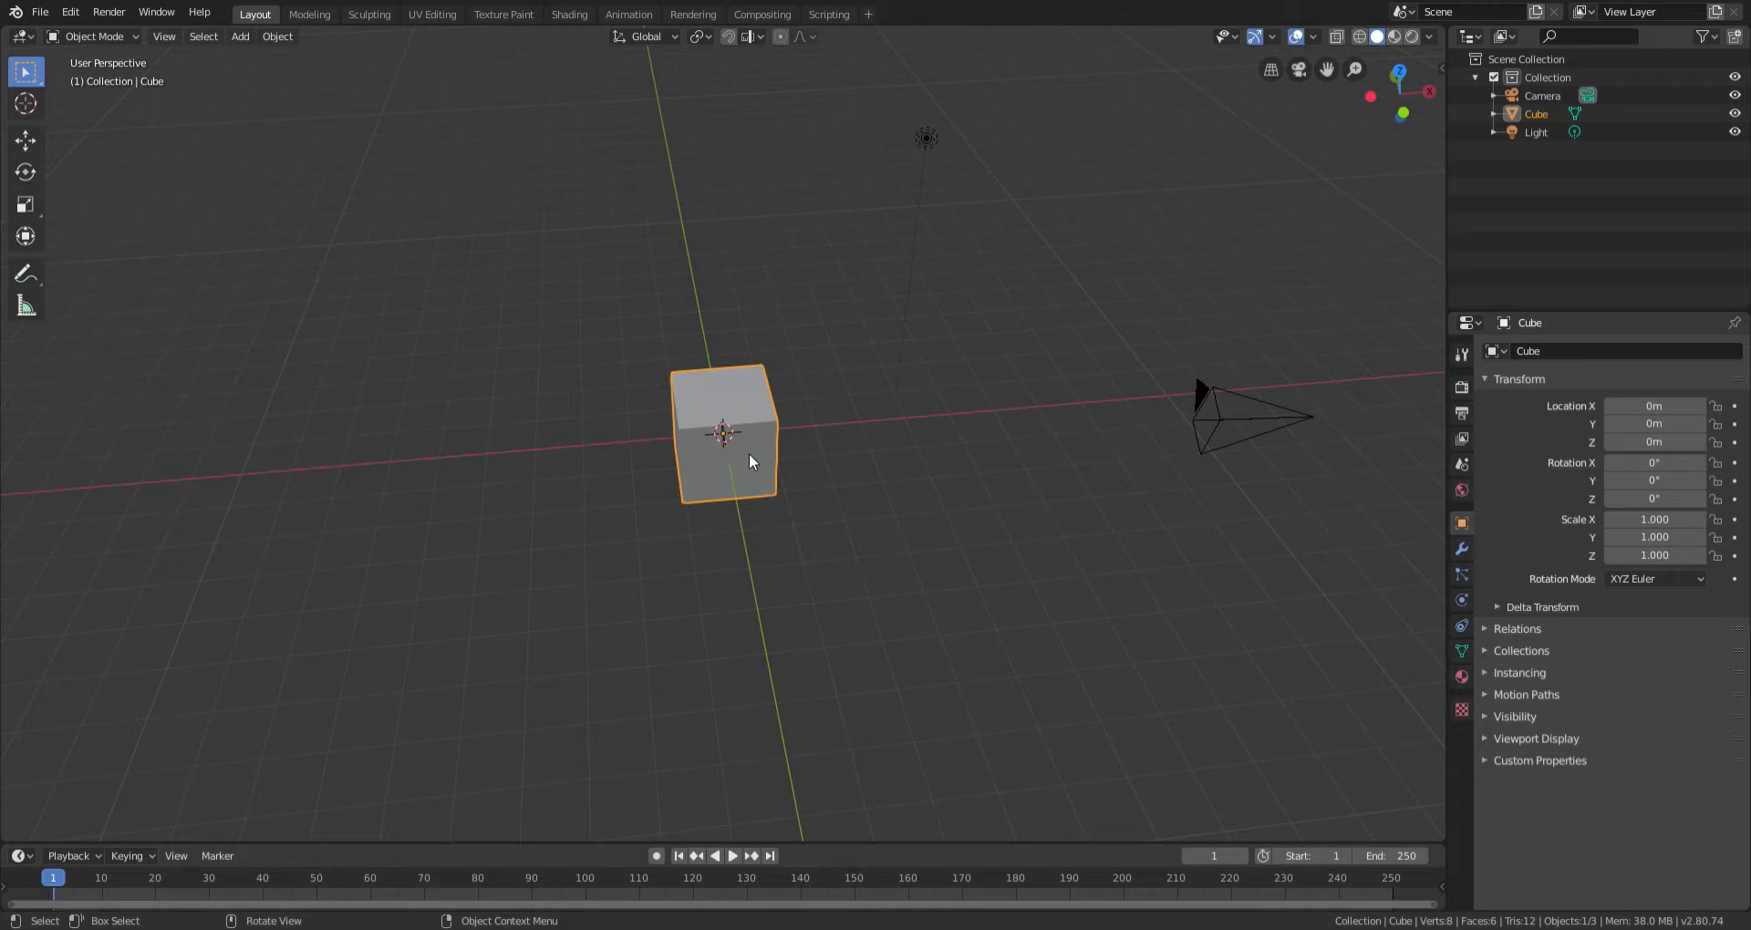
pyautogui.moveTo(750, 454); pyautogui.dragTo(799, 449, button='middle')
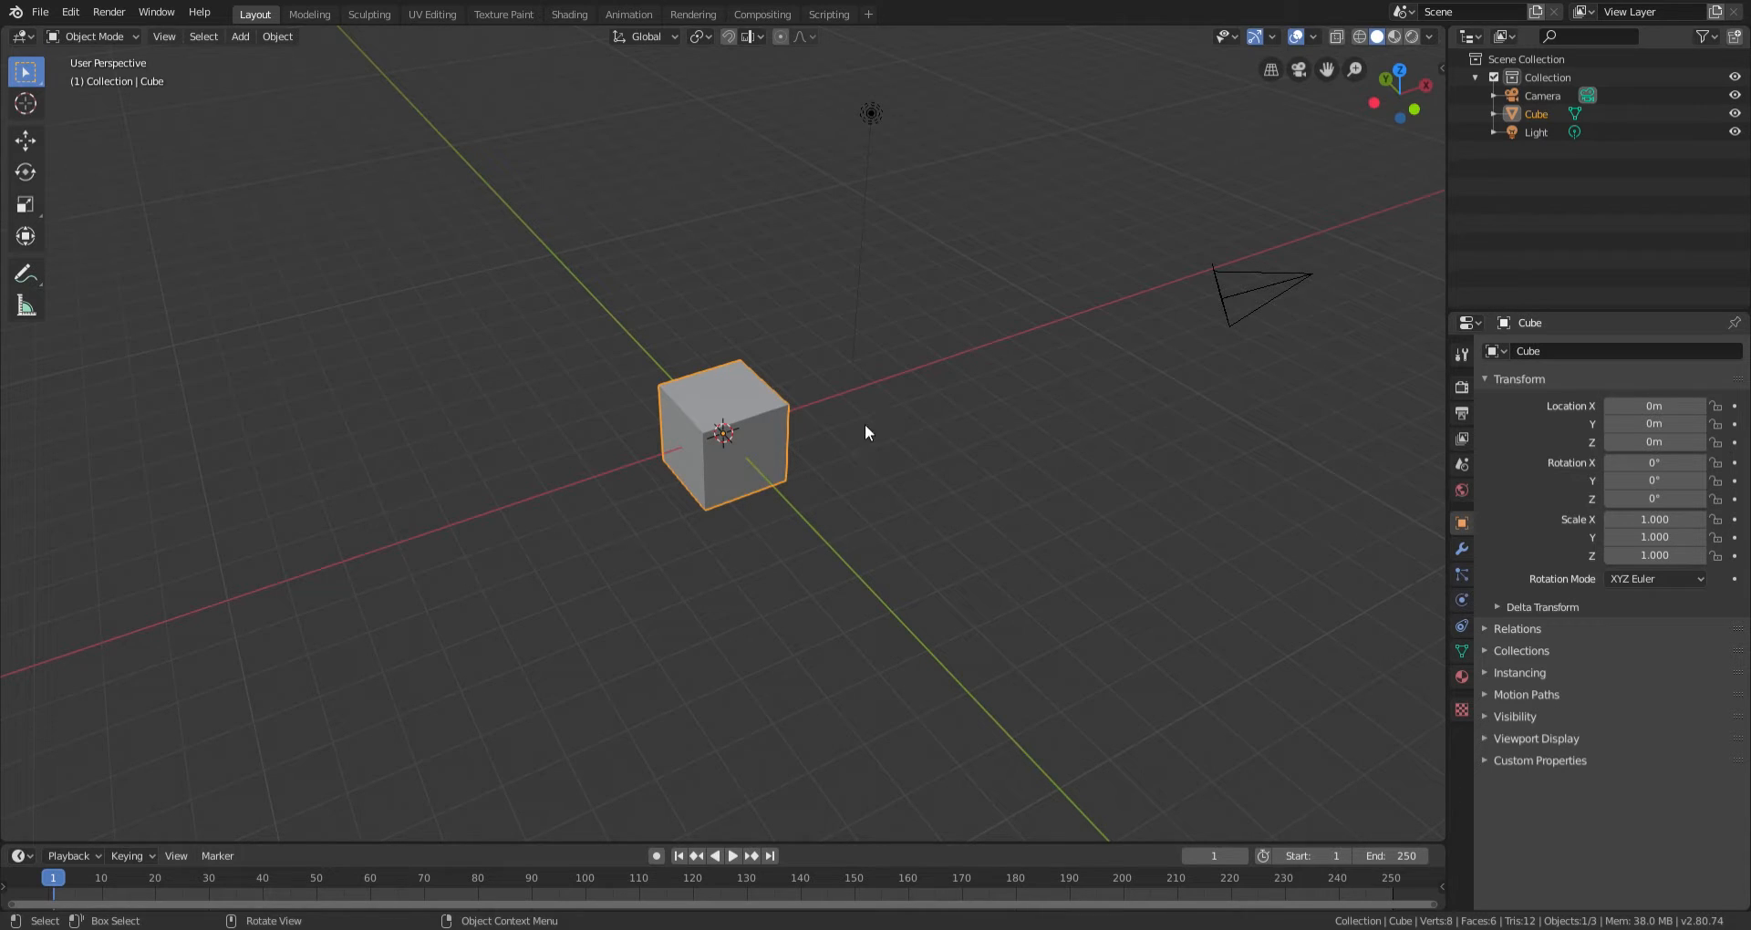
pyautogui.moveTo(864, 425); pyautogui.dragTo(681, 411, button='middle')
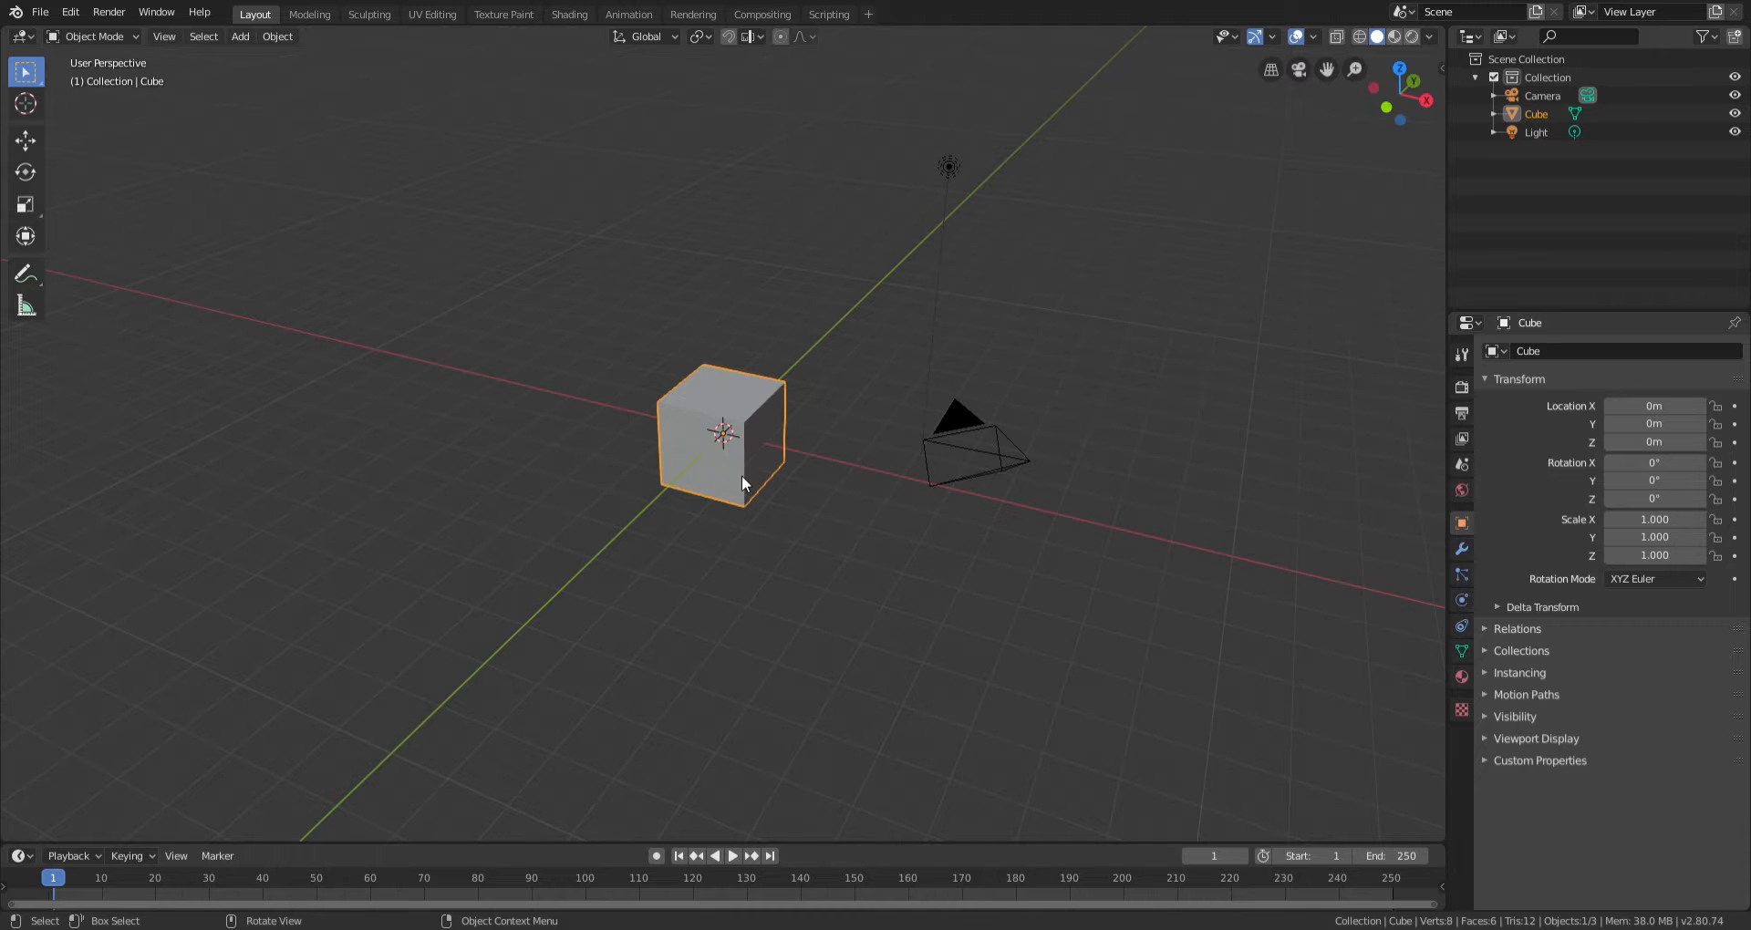
pyautogui.moveTo(741, 479); pyautogui.dragTo(768, 490, button='middle')
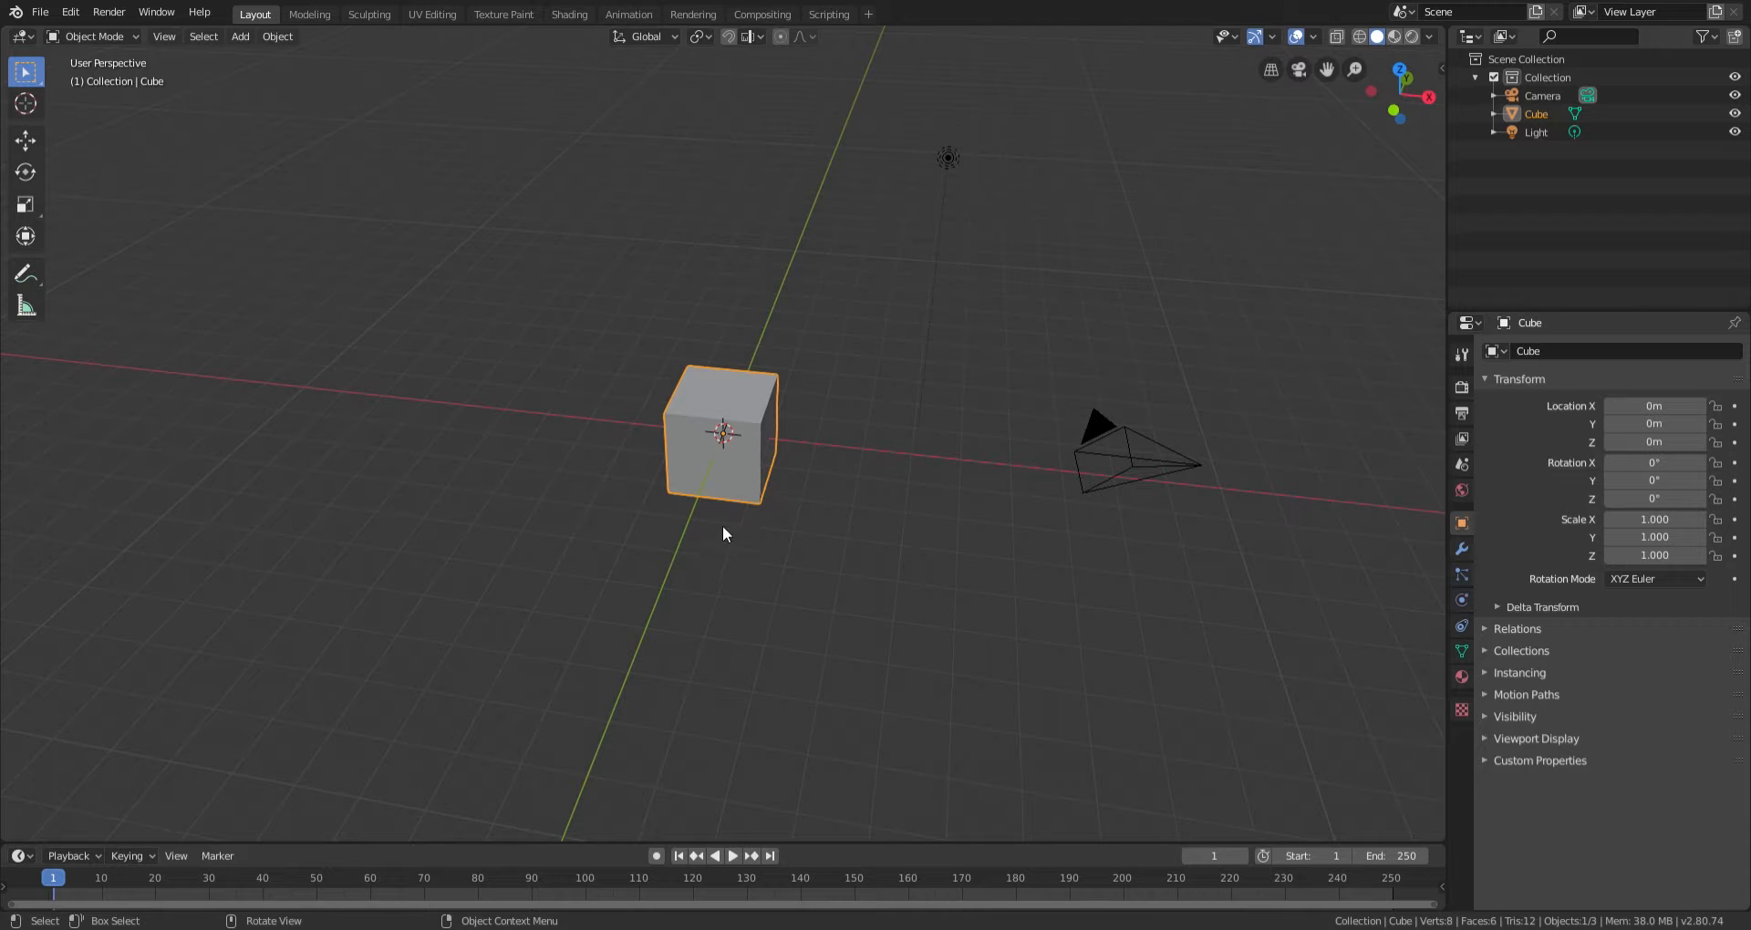
pyautogui.moveTo(737, 505); pyautogui.dragTo(802, 489, button='middle')
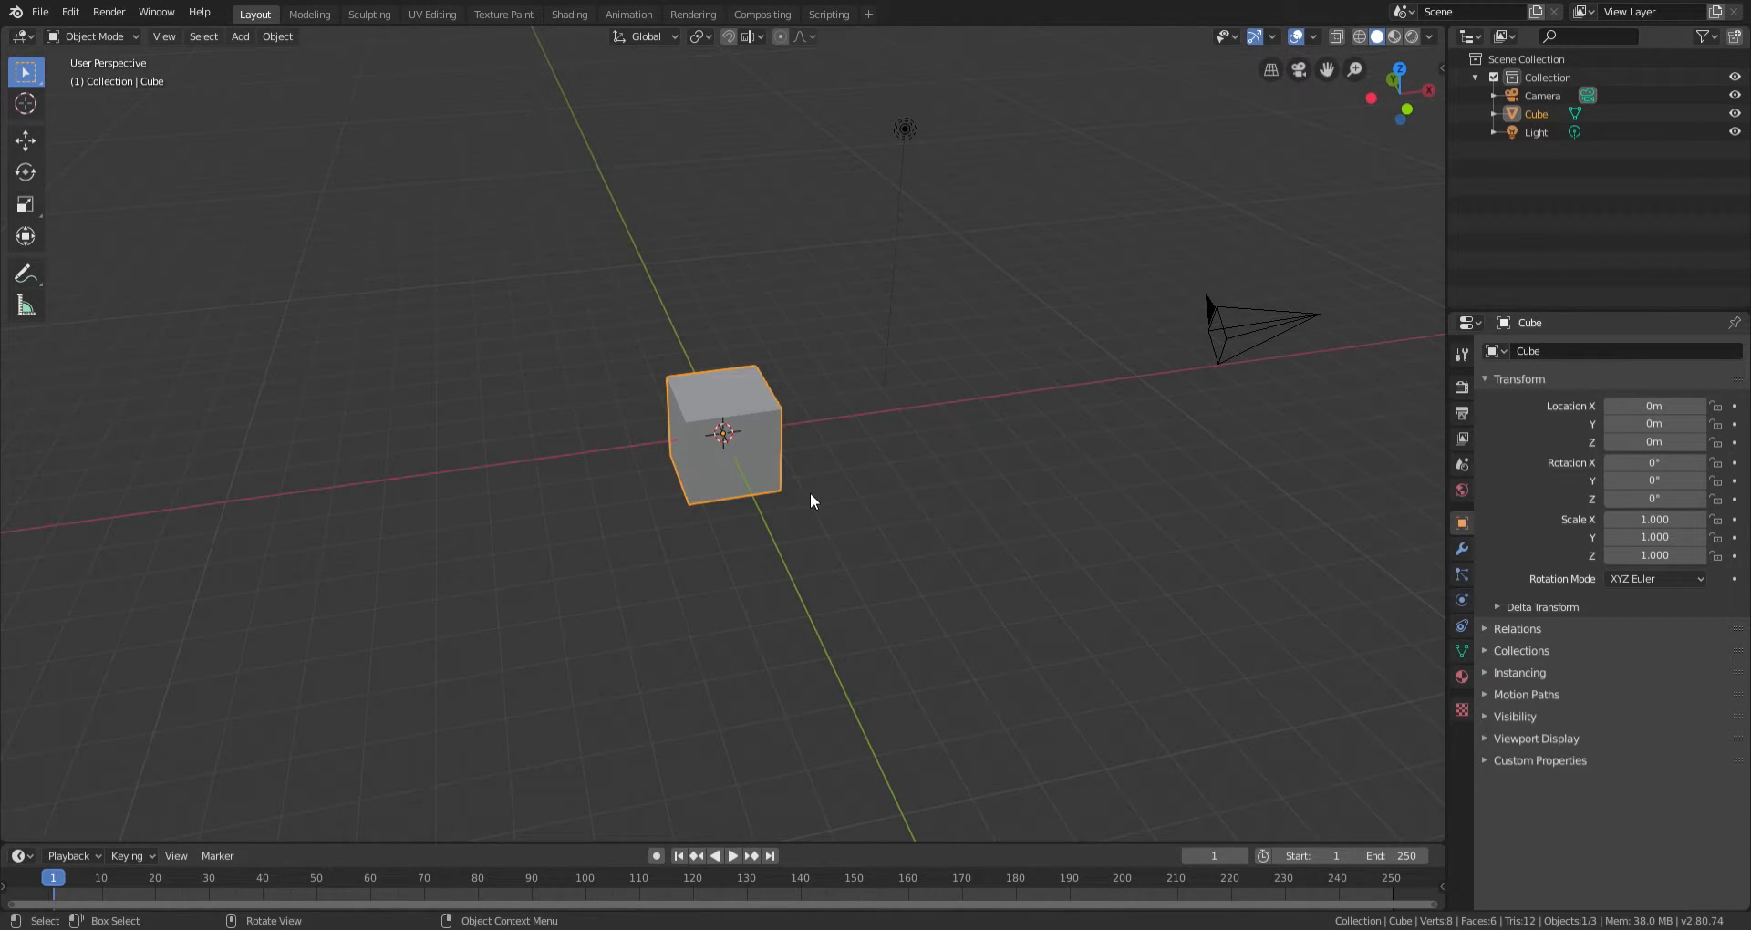
pyautogui.moveTo(1082, 586); pyautogui.dragTo(727, 501, button='middle')
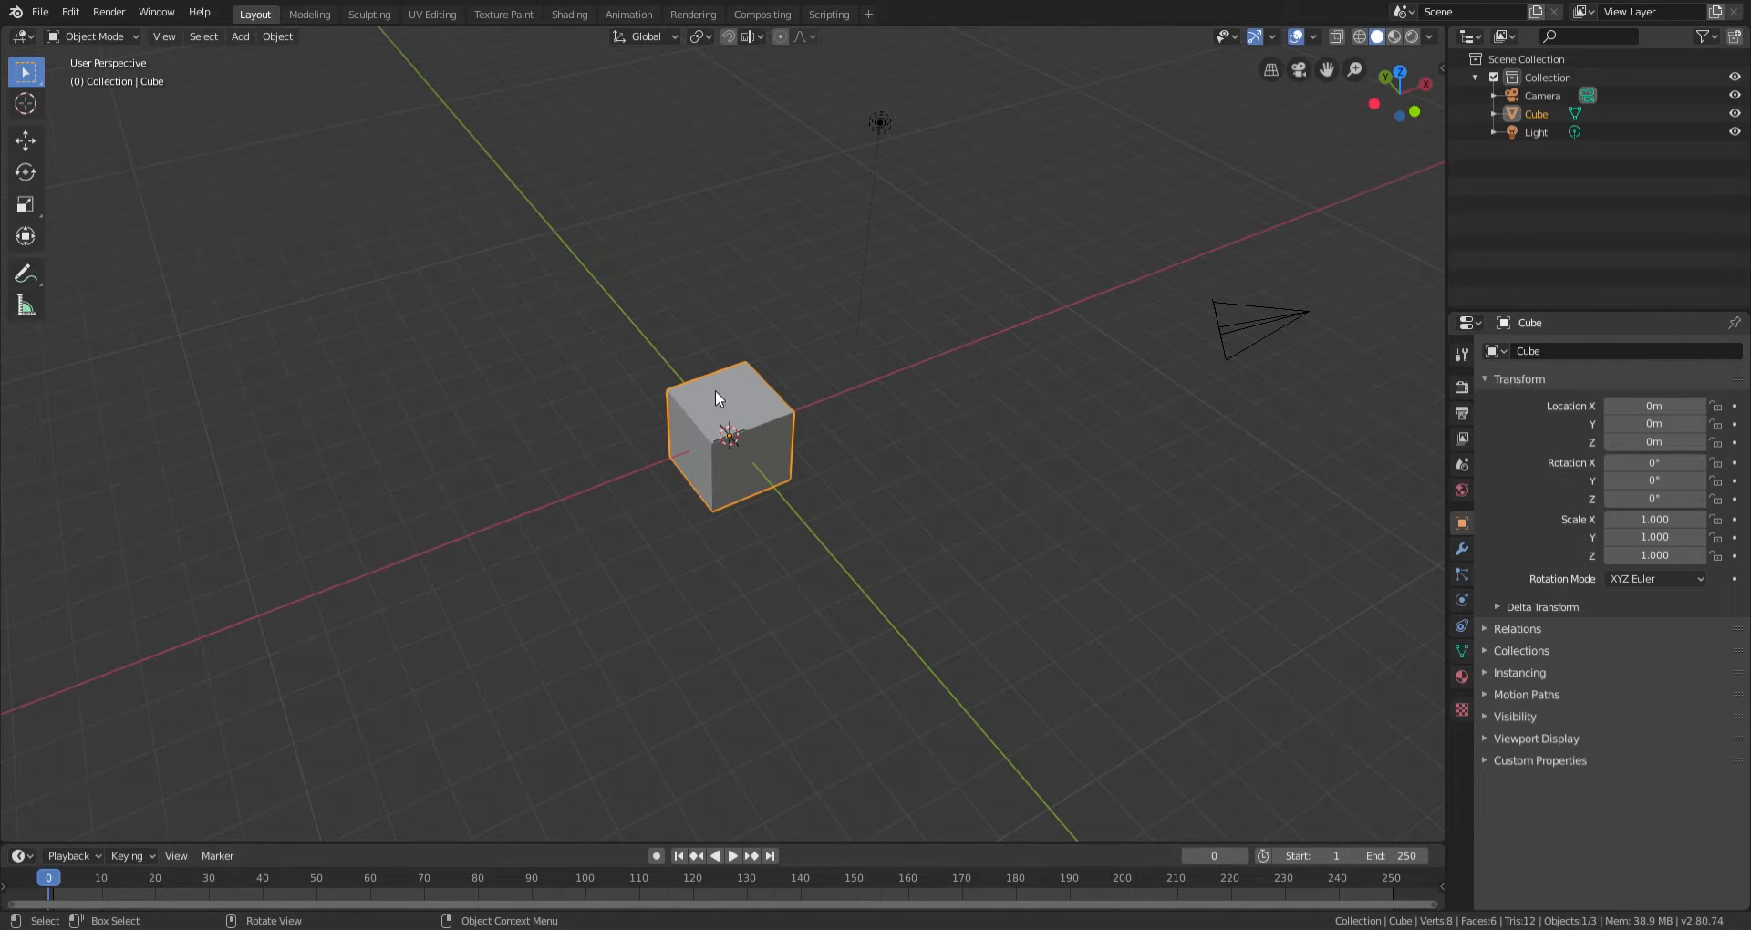
pyautogui.moveTo(561, 482); pyautogui.dragTo(841, 490, button='middle')
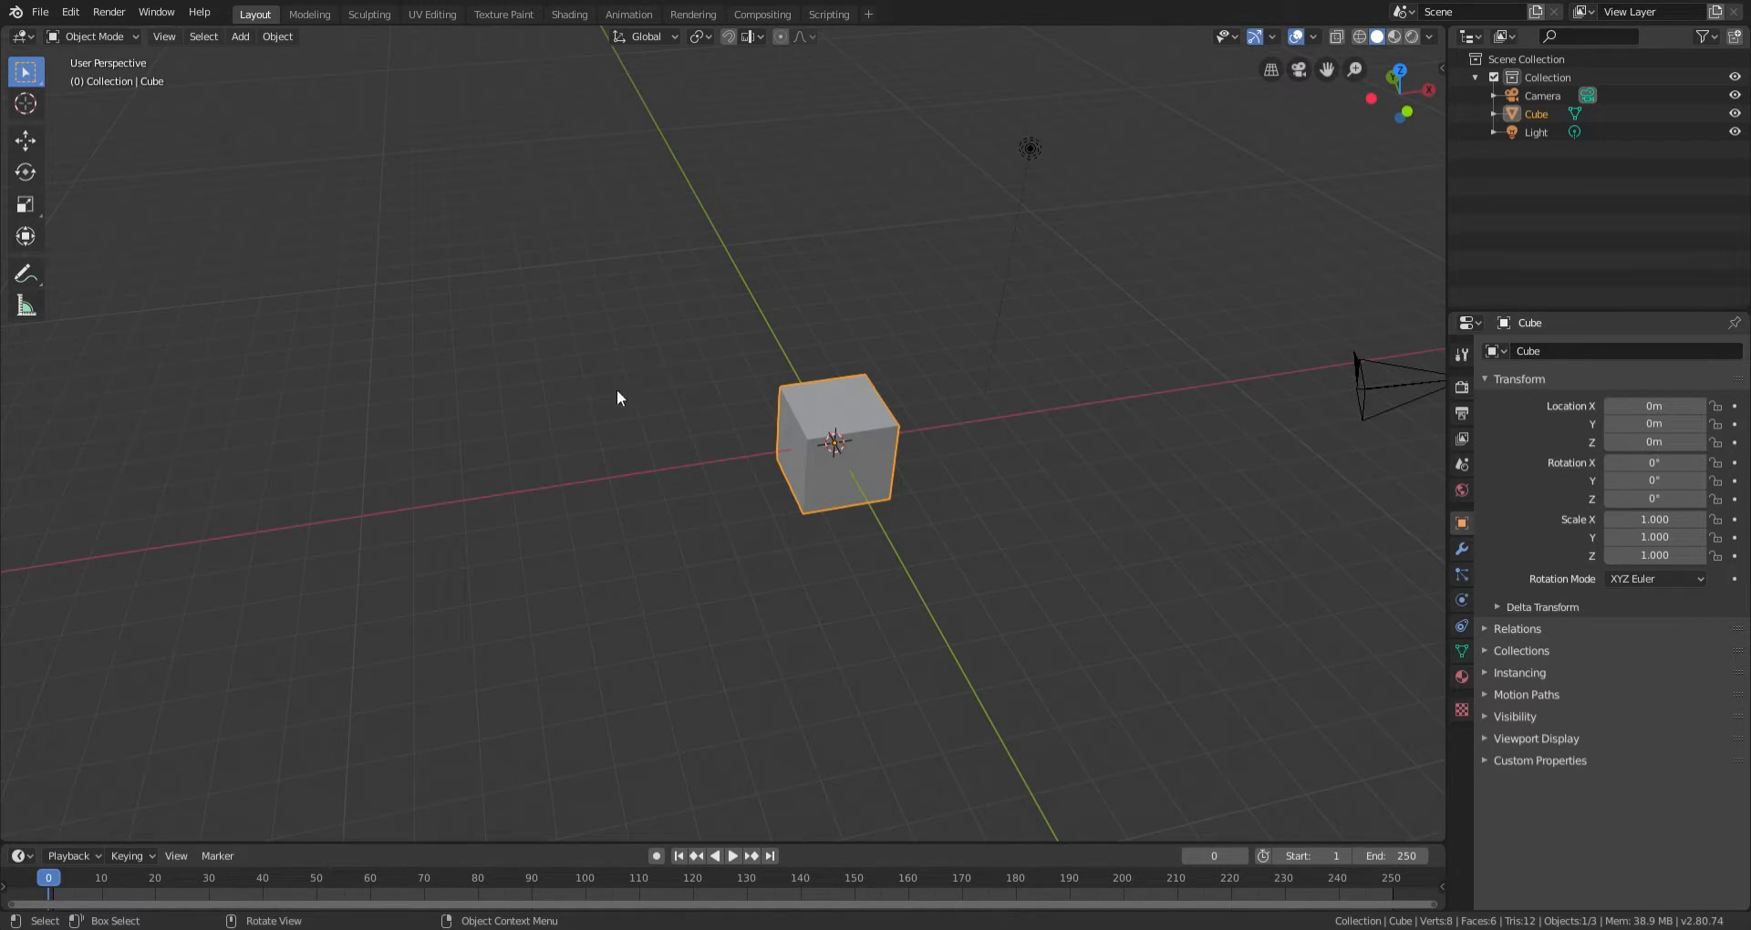
# Enter Edit Mode on the cube and use face selection.
pyautogui.press('Tab')
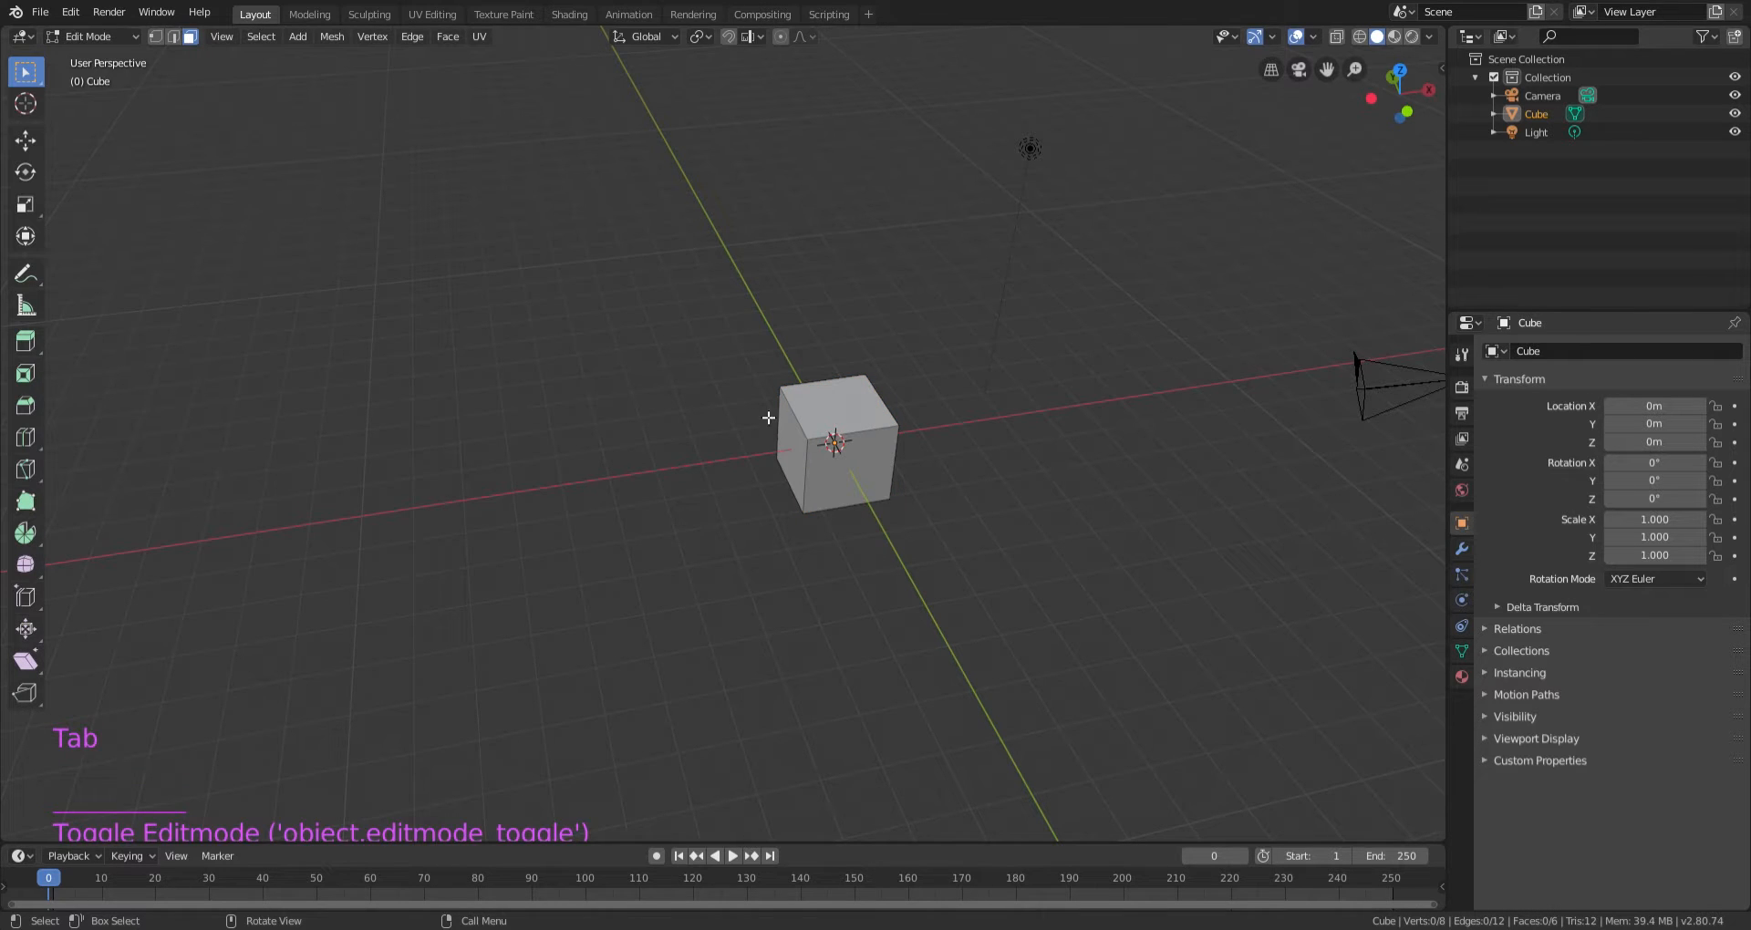
pyautogui.click(190, 38)
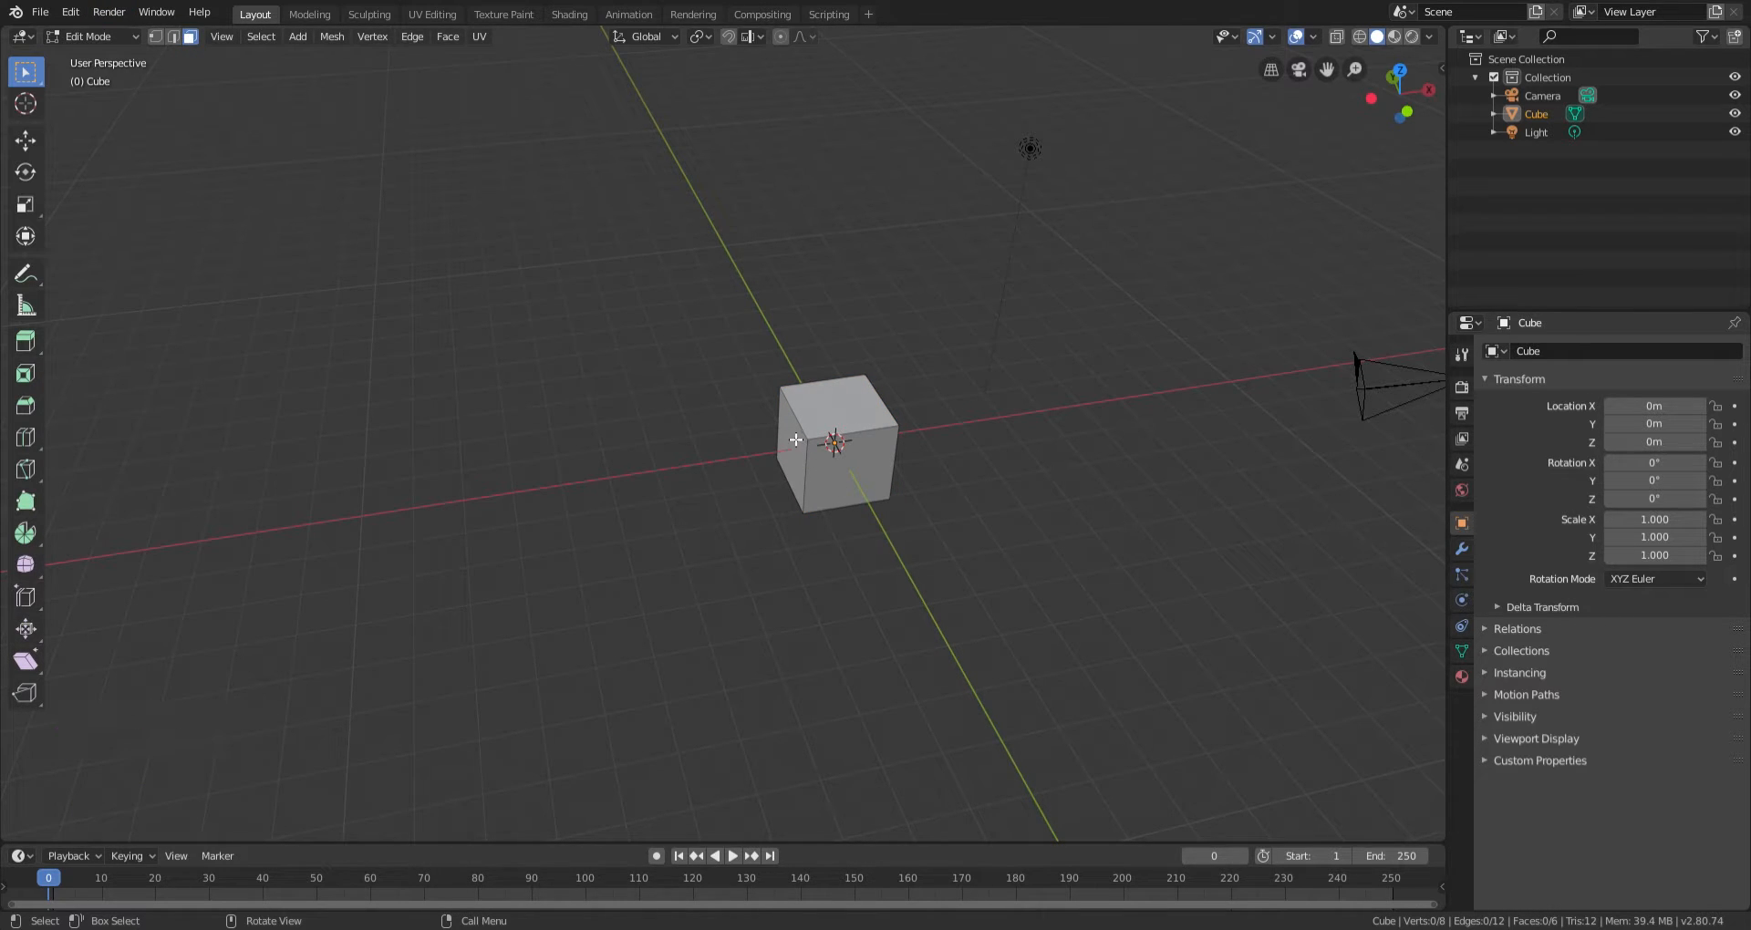
# Select the cube's end face on the negative X side and move it about 12 m outward along X.
pyautogui.scroll(2, 835, 469)
pyautogui.click(820, 455)
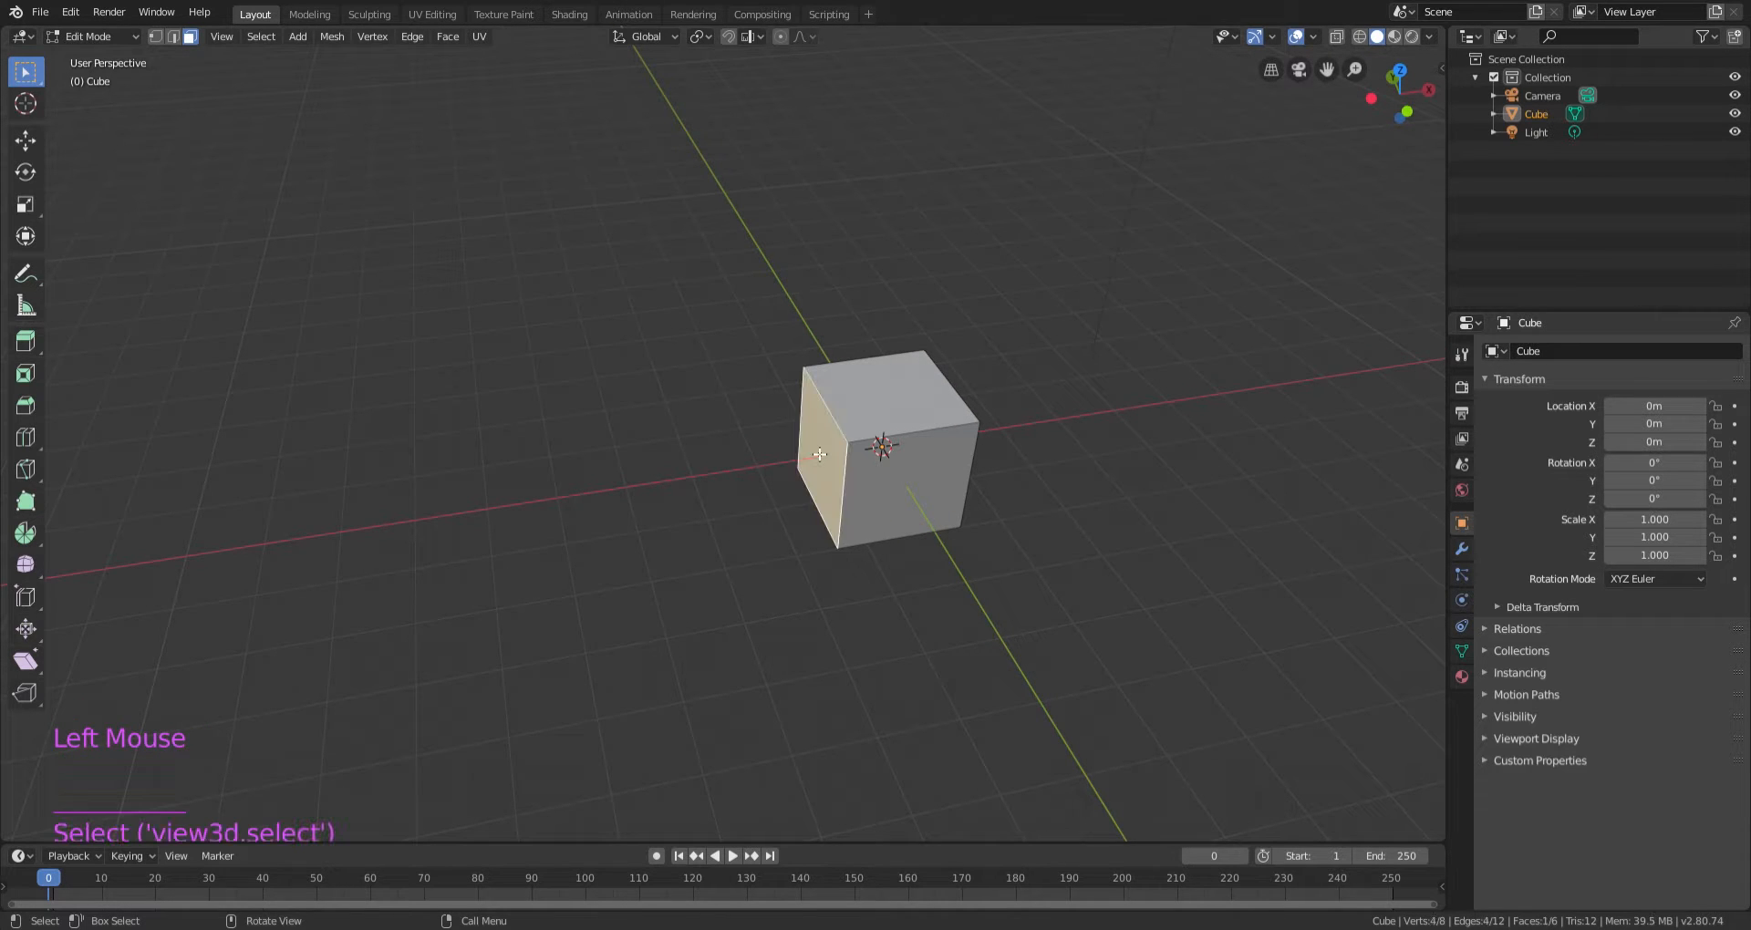
pyautogui.scroll(-2, 881, 460)
pyautogui.keyDown('shift'); pyautogui.moveTo(860, 472); pyautogui.dragTo(895, 469, button='middle'); pyautogui.keyUp('shift')
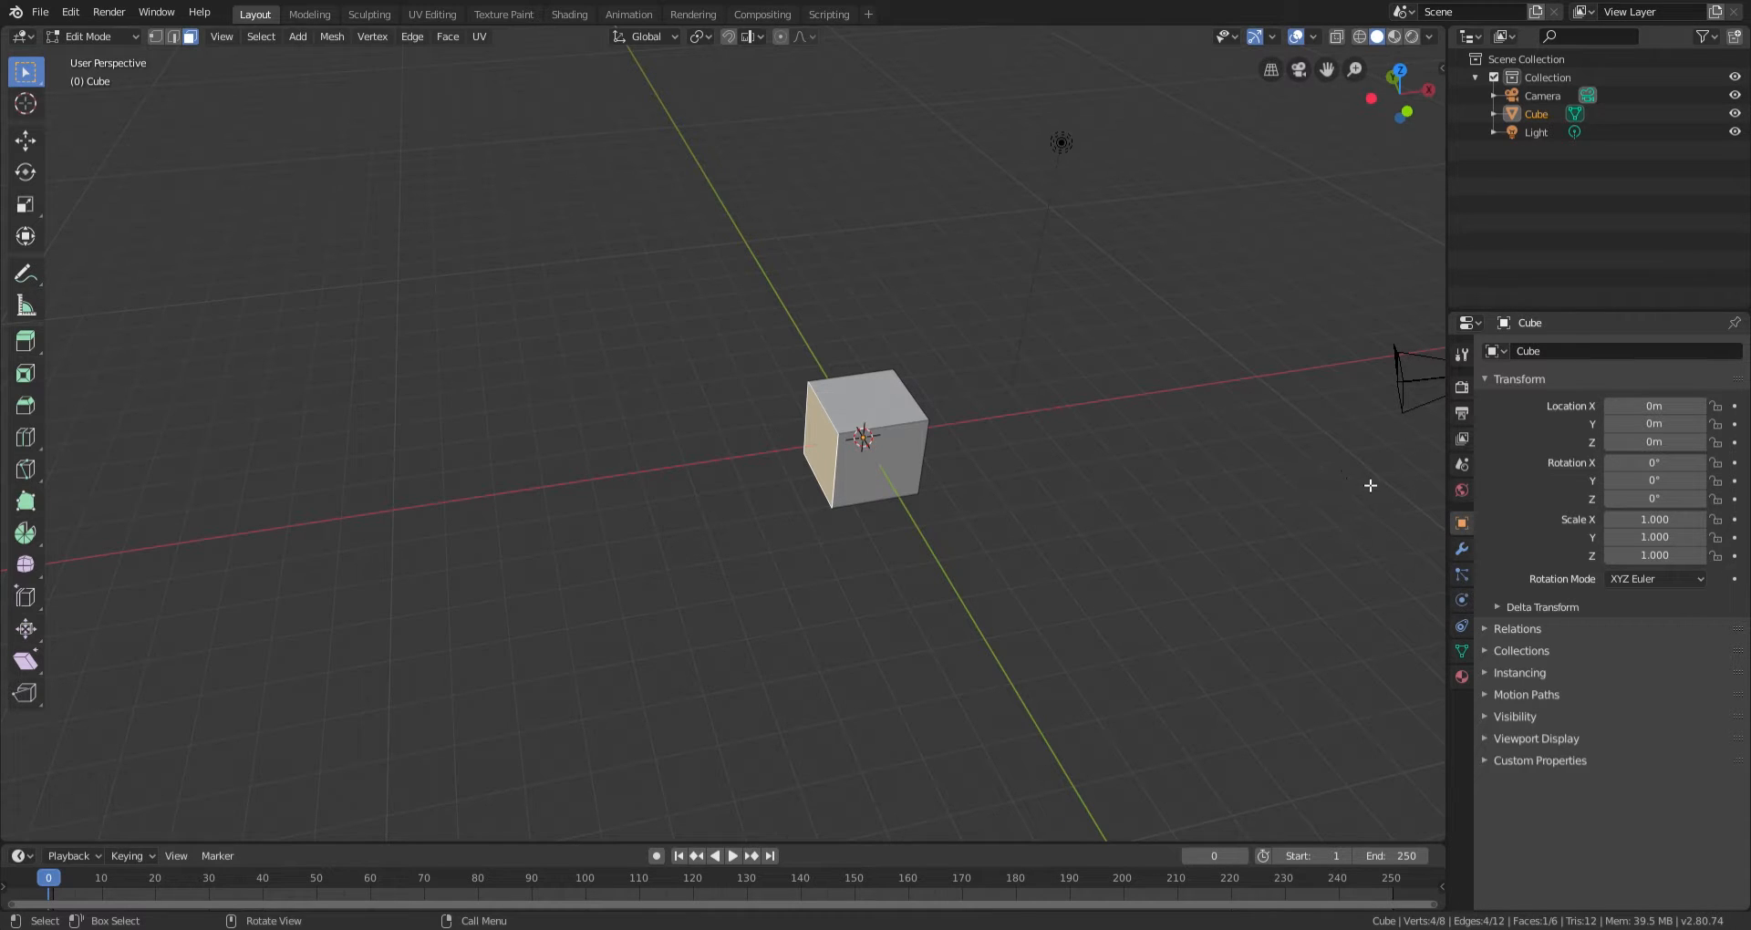
pyautogui.click(1462, 549)
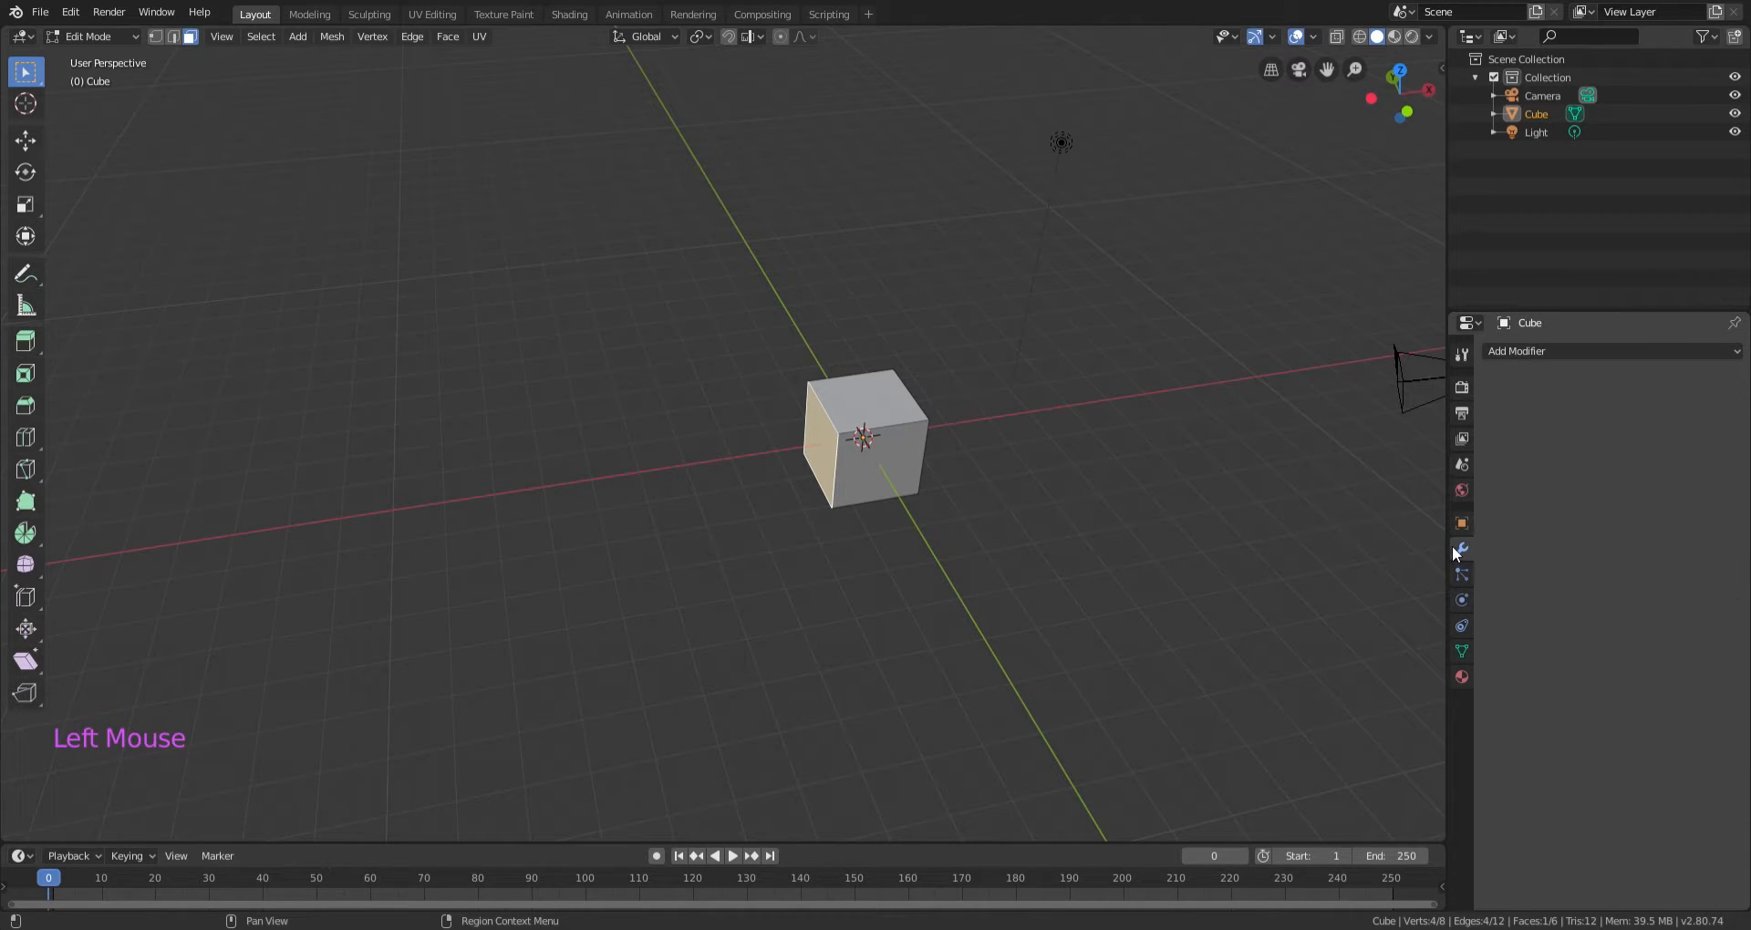
pyautogui.click(1462, 524)
pyautogui.moveTo(1062, 473); pyautogui.dragTo(1018, 484, button='middle')
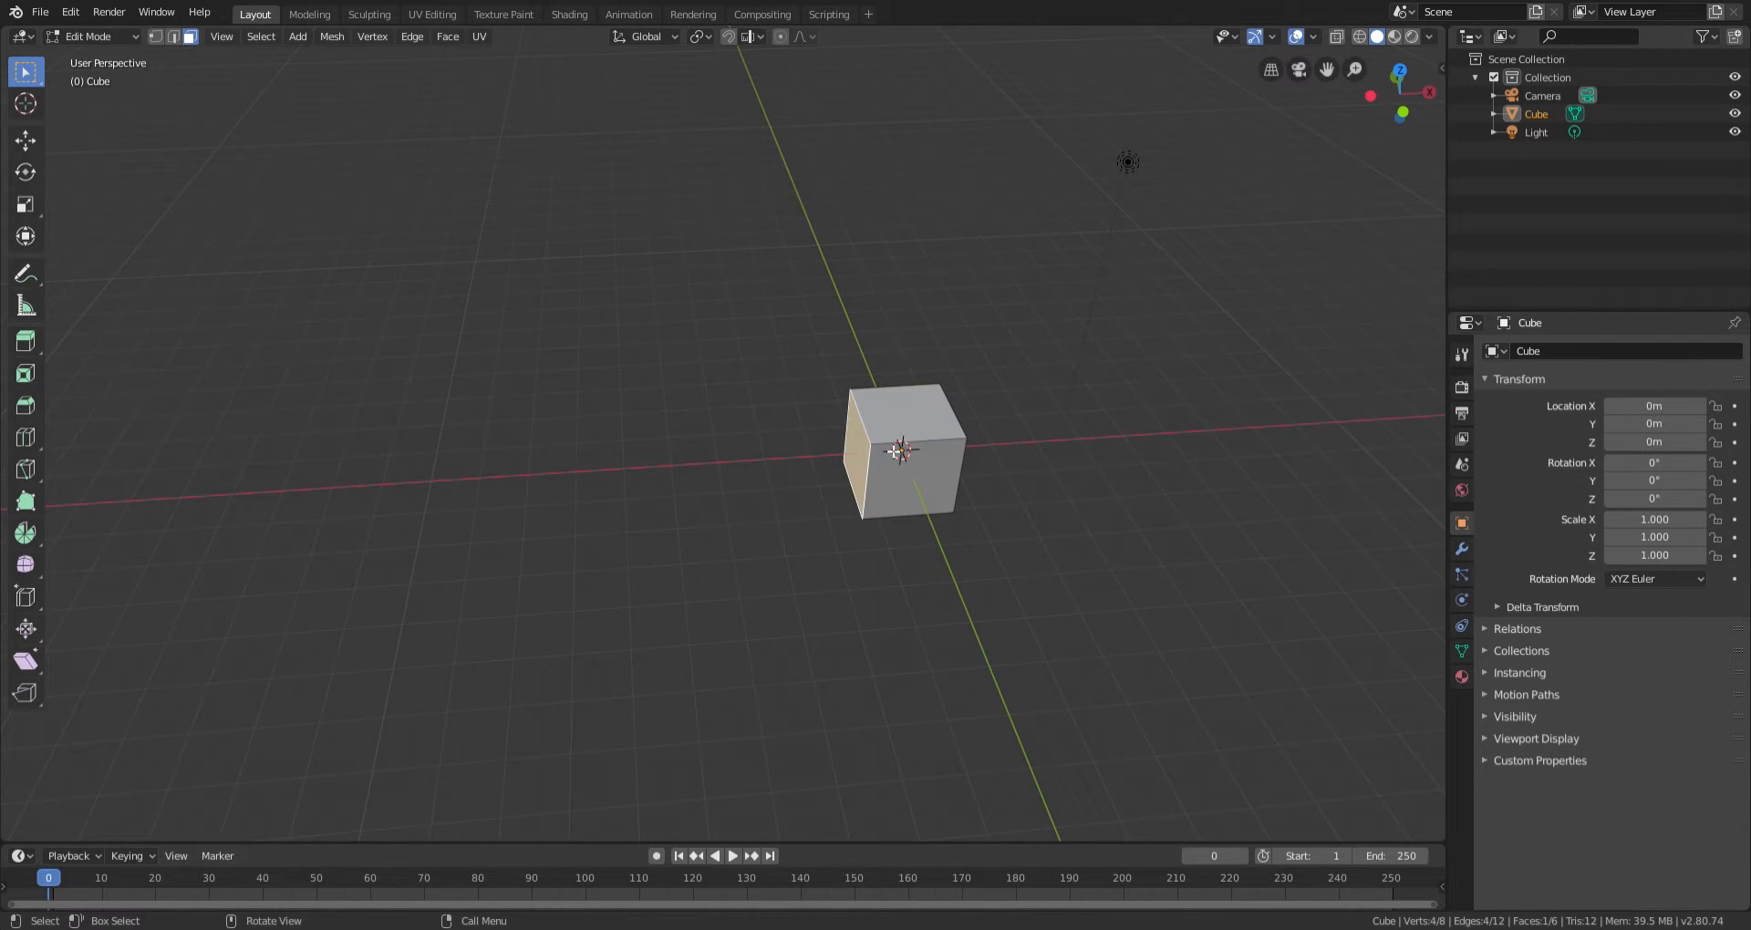
pyautogui.press('g')
pyautogui.press('x')
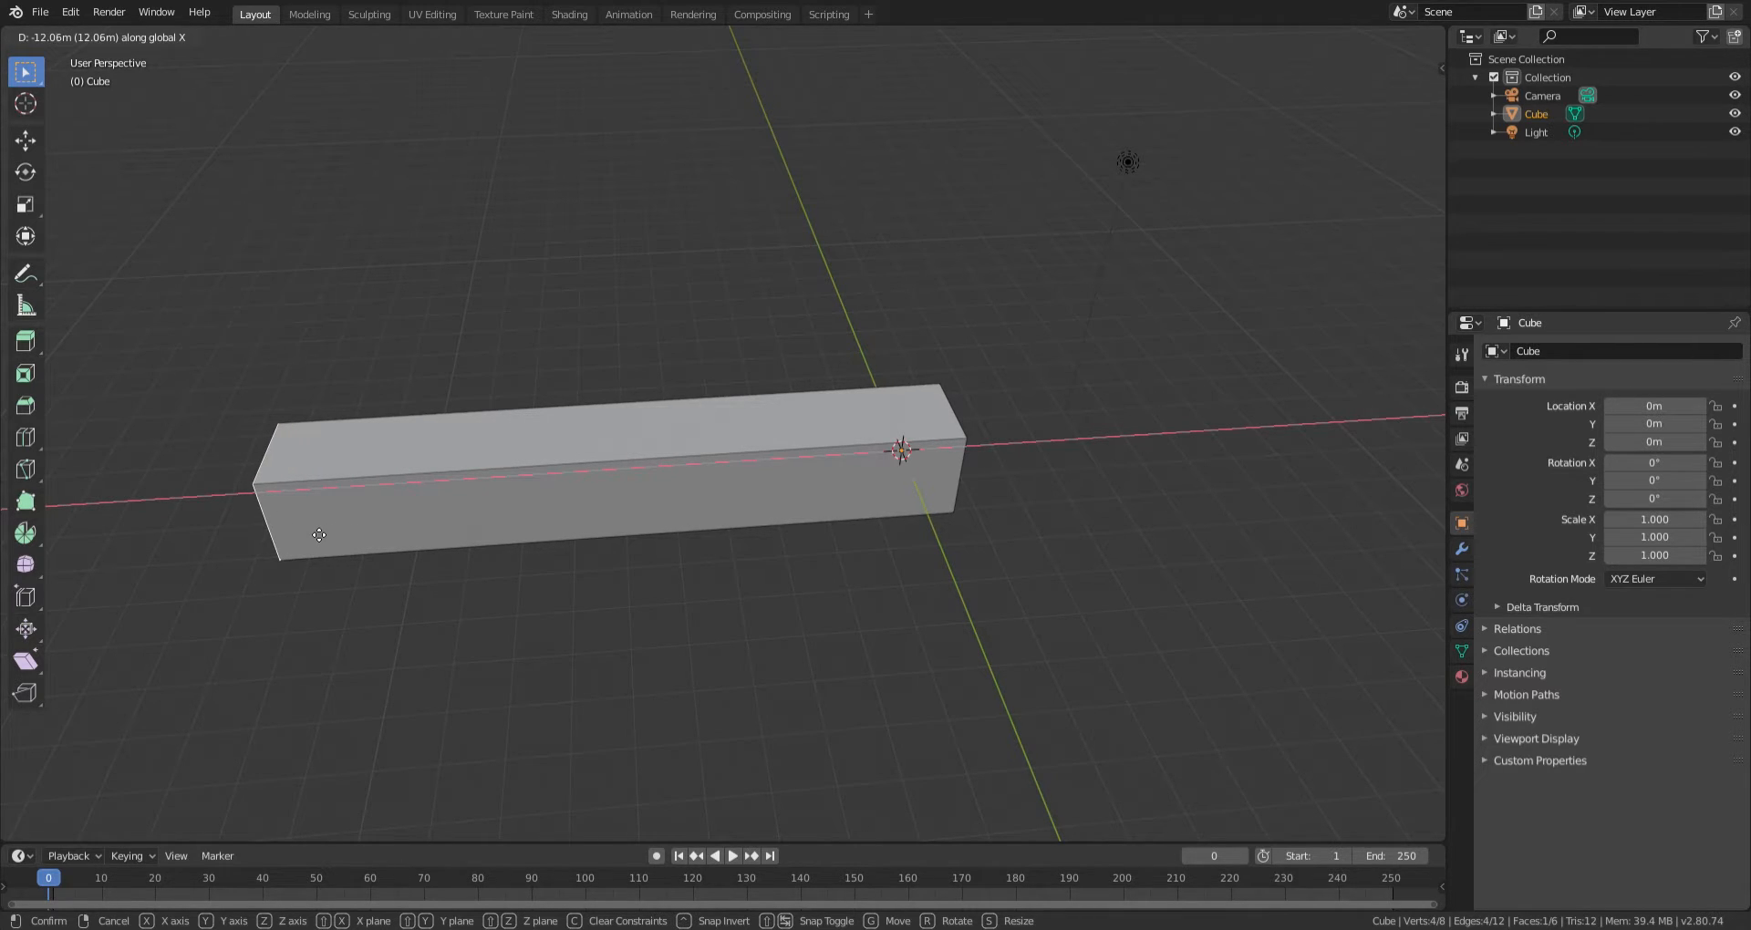
pyautogui.click(233, 569)
# Move the selected end face slightly farther outward along X to lengthen the bar.
pyautogui.moveTo(342, 542); pyautogui.dragTo(510, 515, button='middle')
pyautogui.keyDown('shift'); pyautogui.moveTo(511, 515); pyautogui.dragTo(683, 507, button='middle'); pyautogui.keyUp('shift')
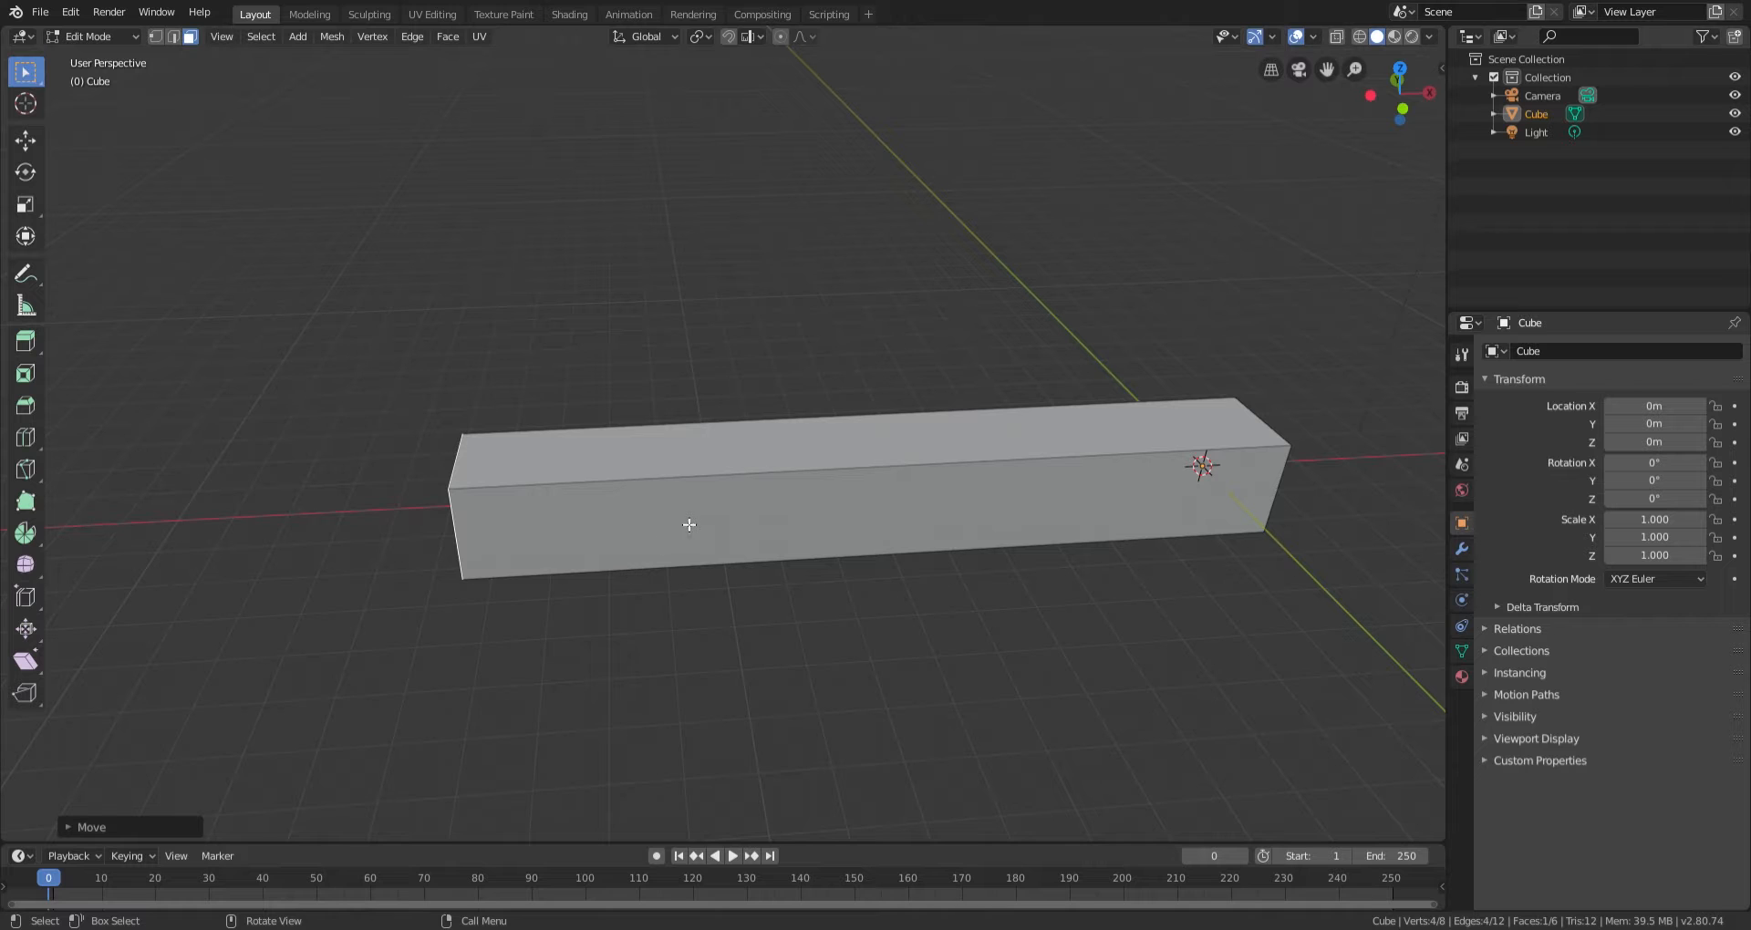
pyautogui.press('g')
pyautogui.click(646, 555)
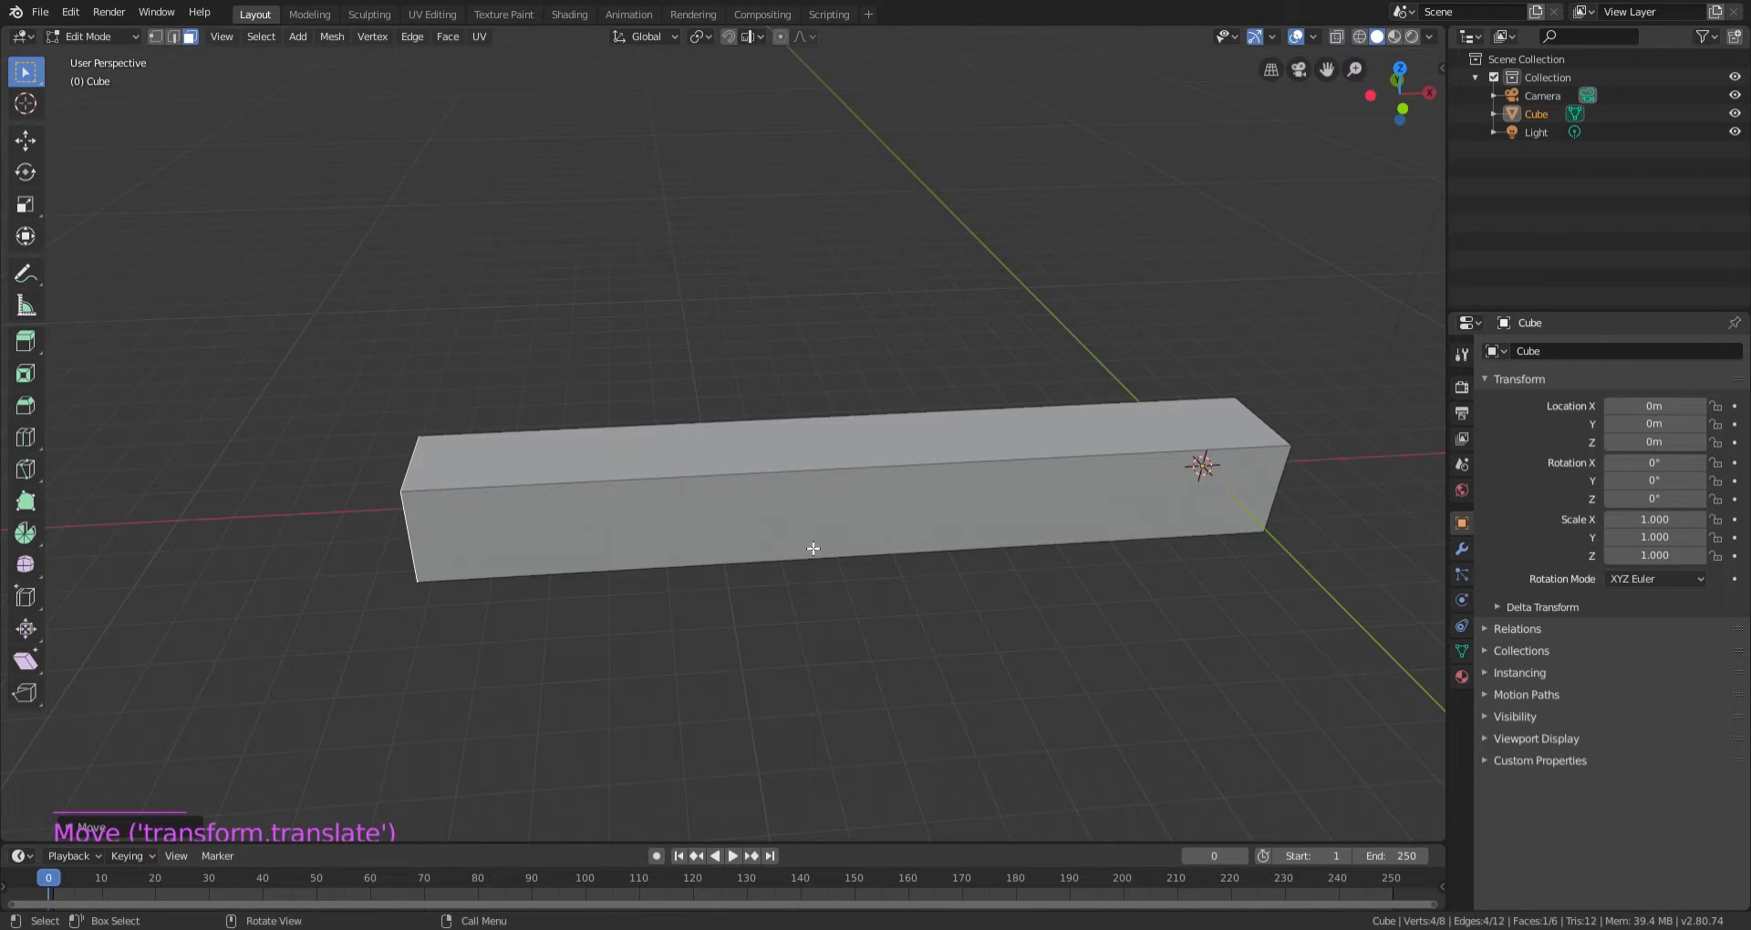
# Select the bar's top face and scale it along Y to about 0.7, tapering the sides.
pyautogui.moveTo(813, 548); pyautogui.dragTo(1006, 510, button='middle')
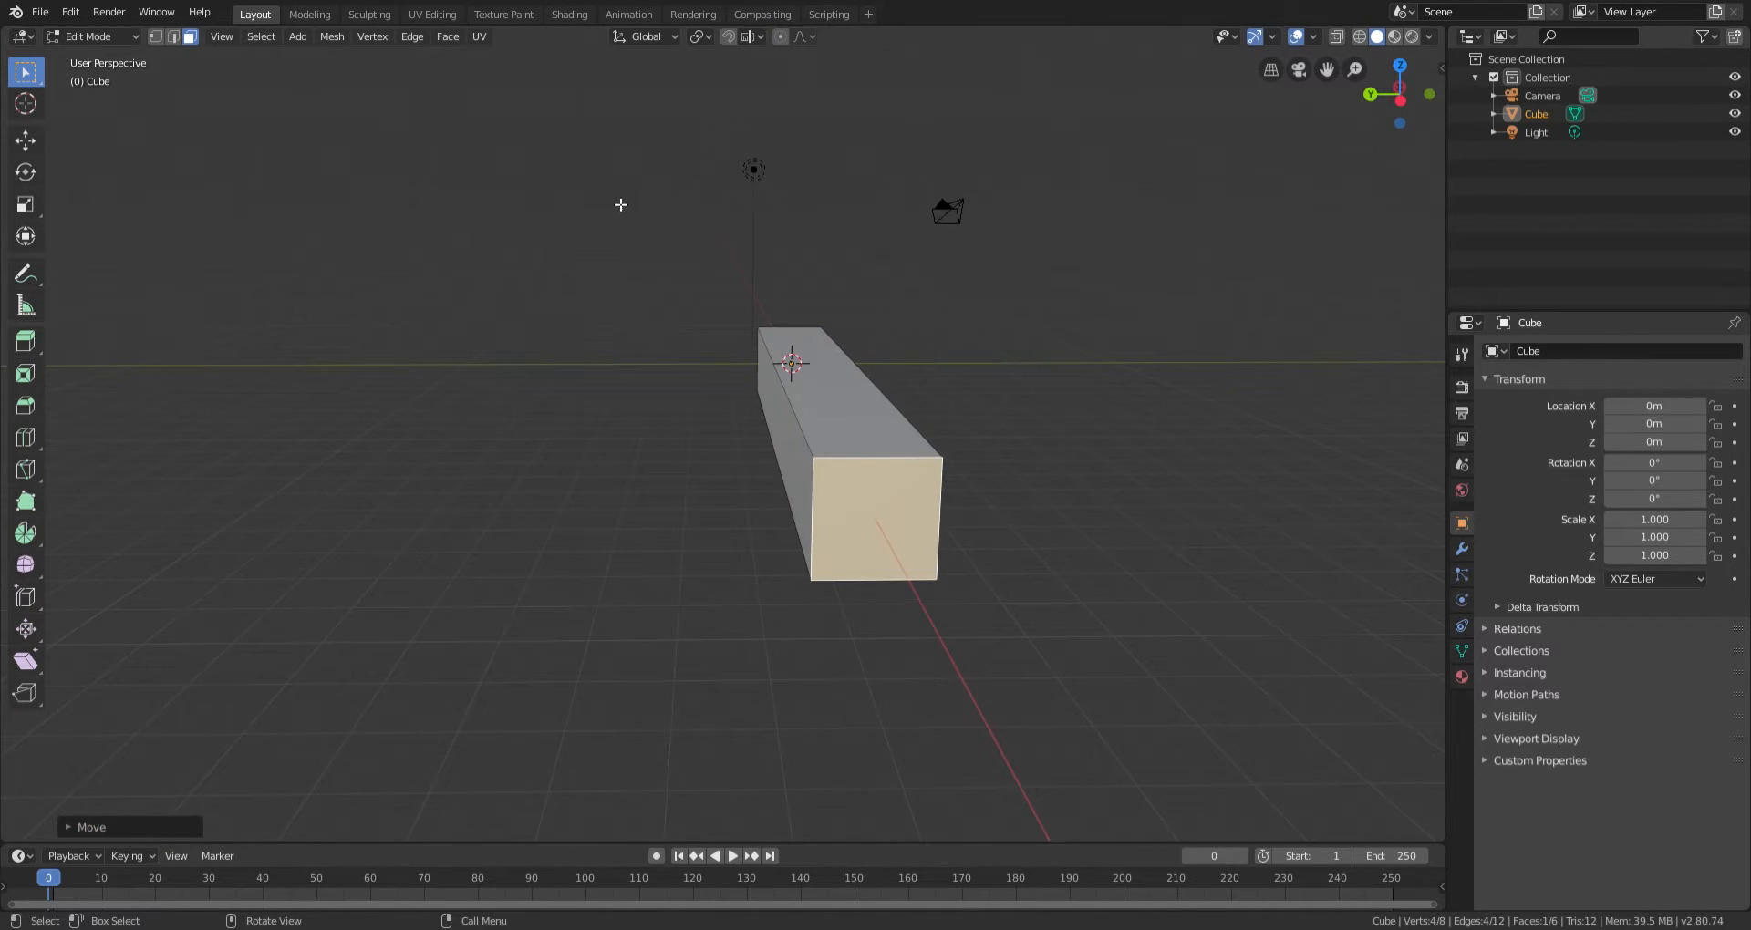
pyautogui.moveTo(621, 205); pyautogui.dragTo(820, 350, button='middle')
pyautogui.scroll(-1, 820, 350)
pyautogui.click(820, 465)
pyautogui.moveTo(883, 450)
pyautogui.mouseDown(button='middle')
pyautogui.moveTo(955, 484)
pyautogui.moveTo(891, 493)
pyautogui.moveTo(911, 469)
pyautogui.mouseUp(button='middle')
pyautogui.scroll(2, 909, 511)
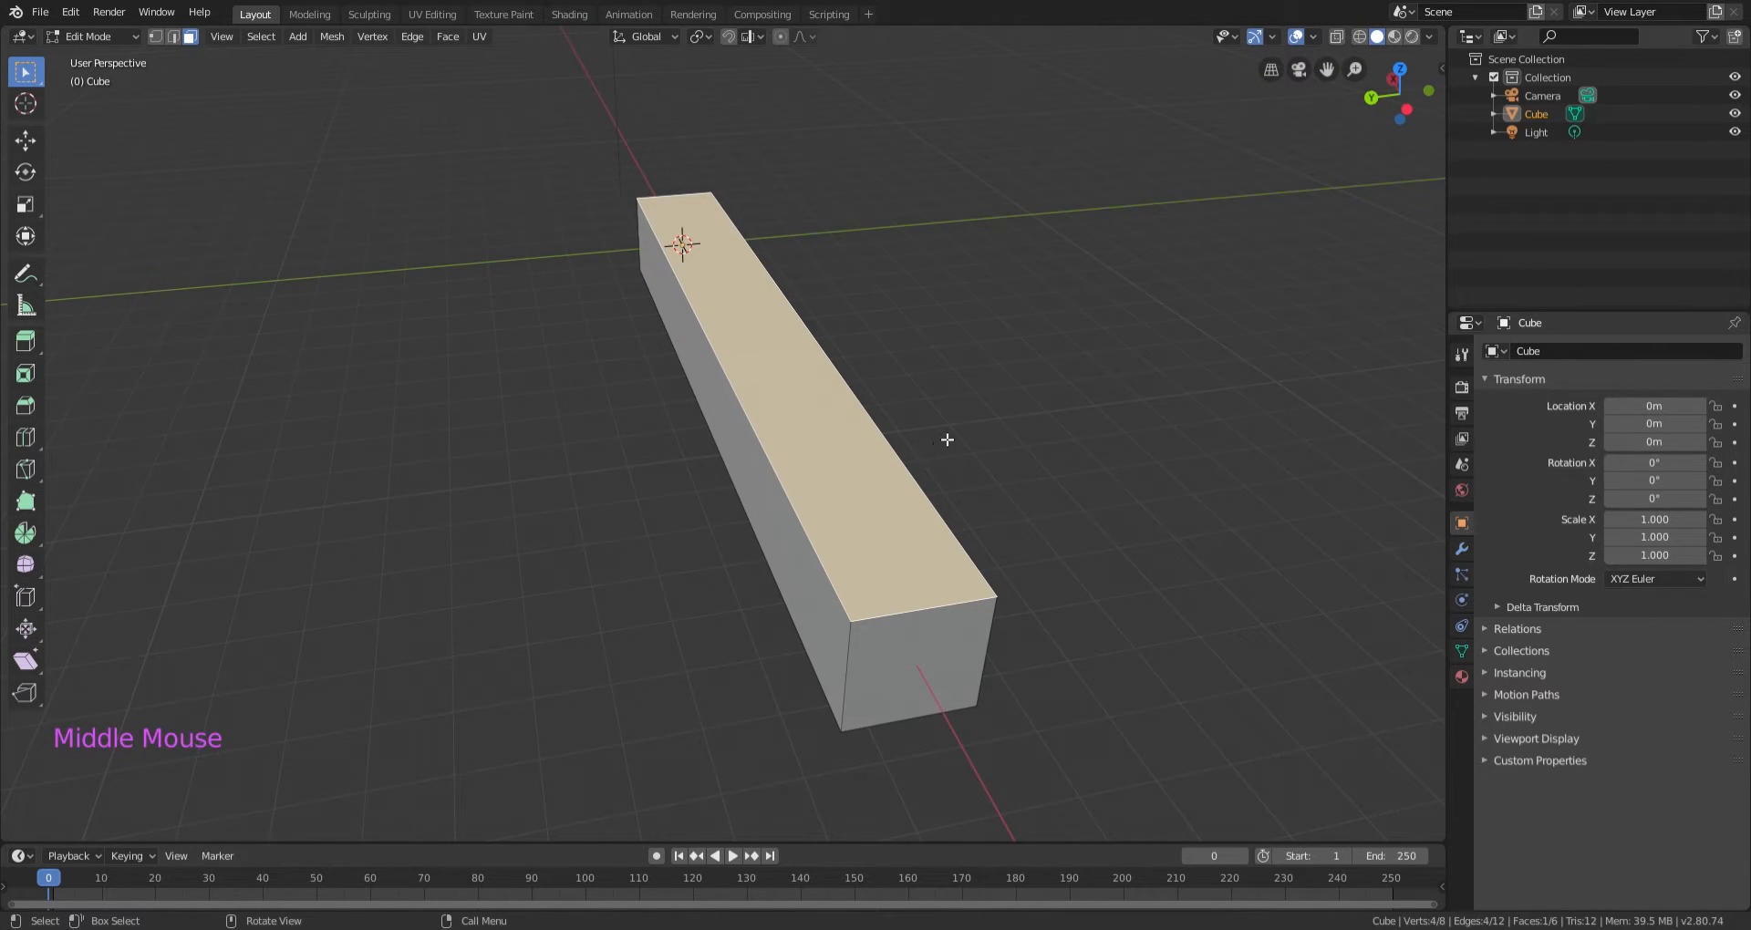
pyautogui.press('s')
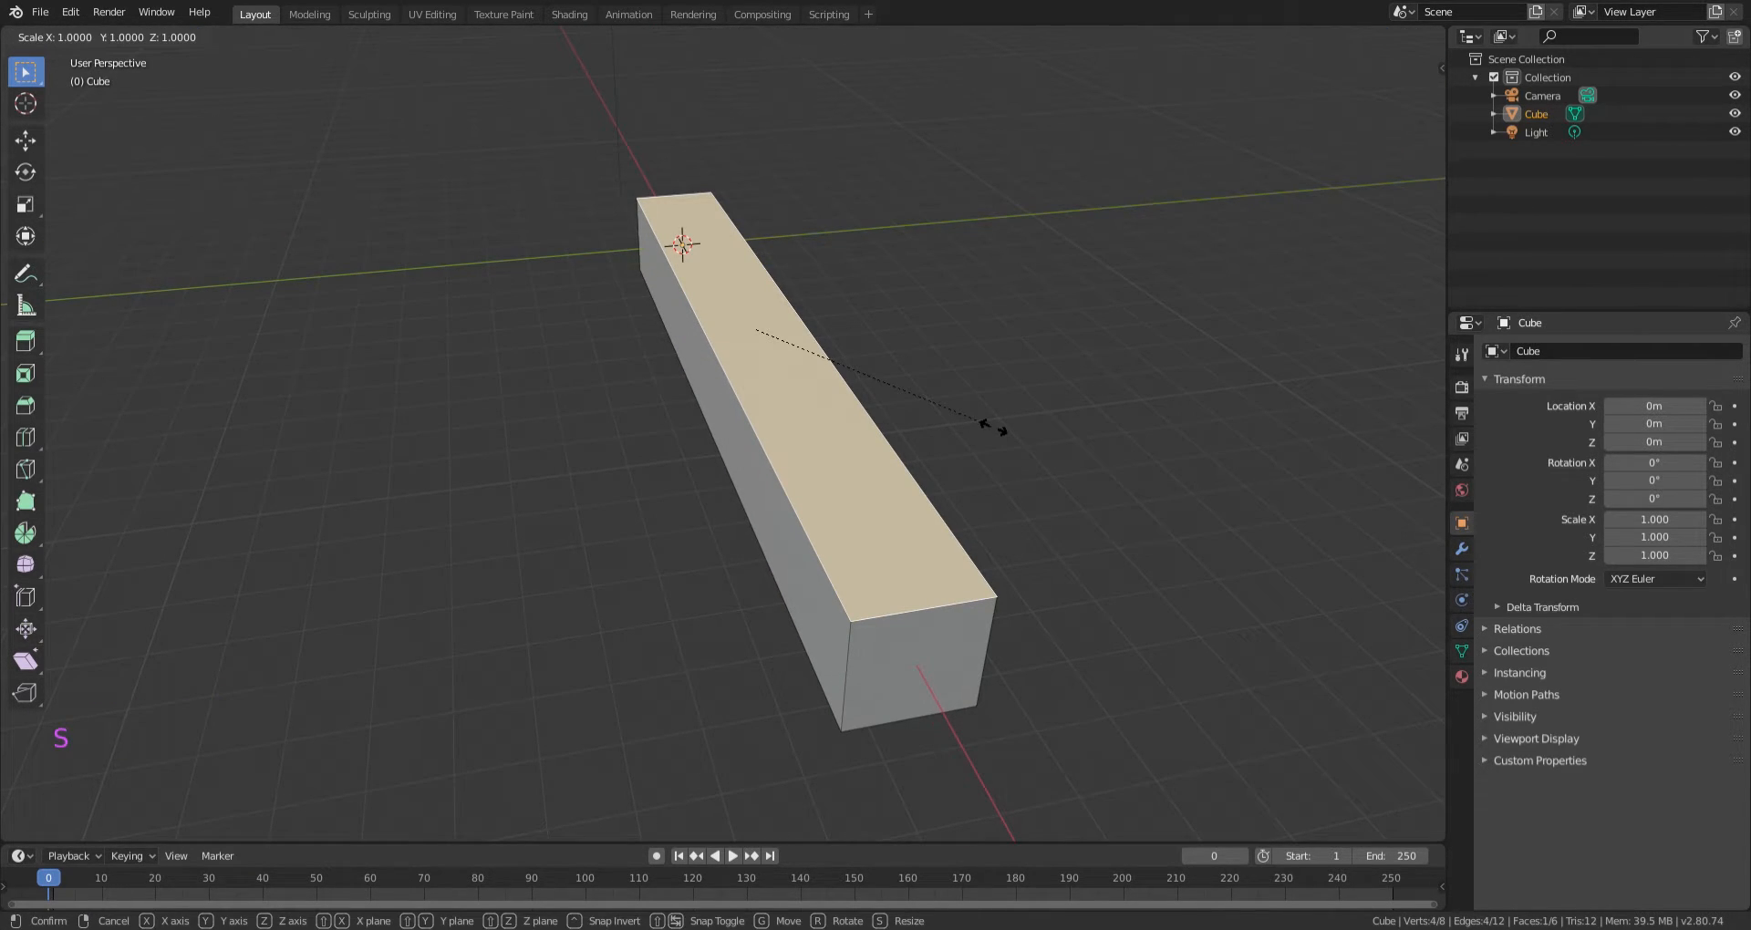
pyautogui.press('y')
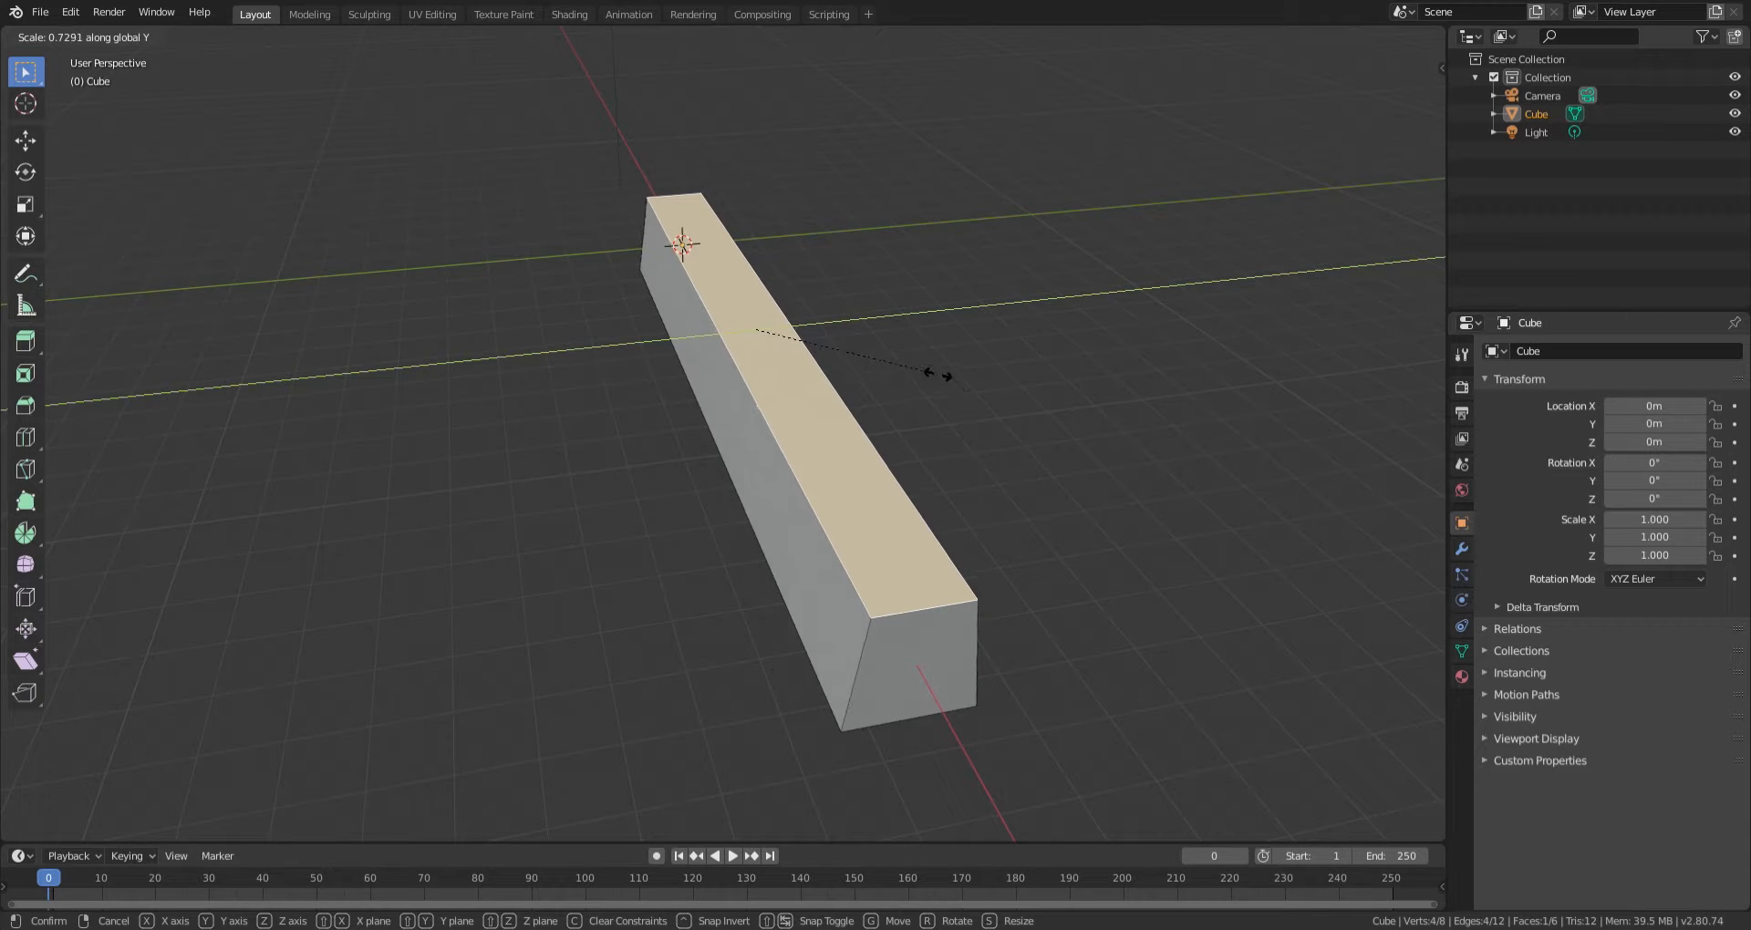
pyautogui.click(928, 367)
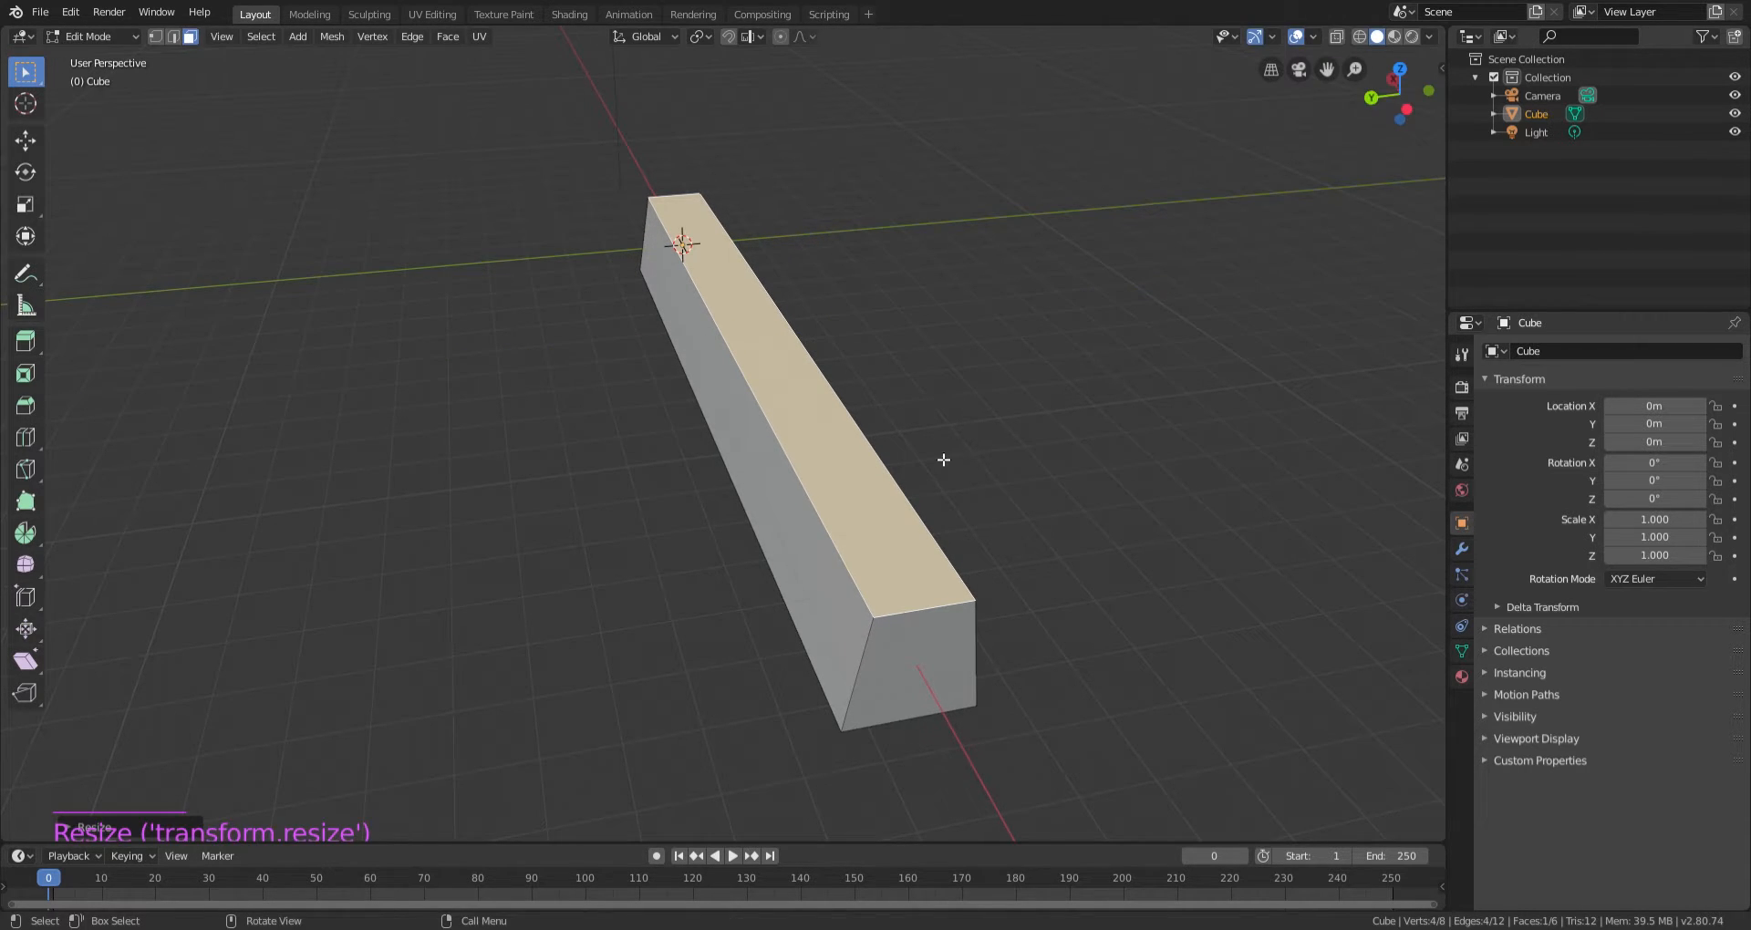
# Switch to edge selection, select the top edge of the extended end, and move it inward along X to slope the end face.
pyautogui.moveTo(943, 461); pyautogui.dragTo(898, 540, button='middle')
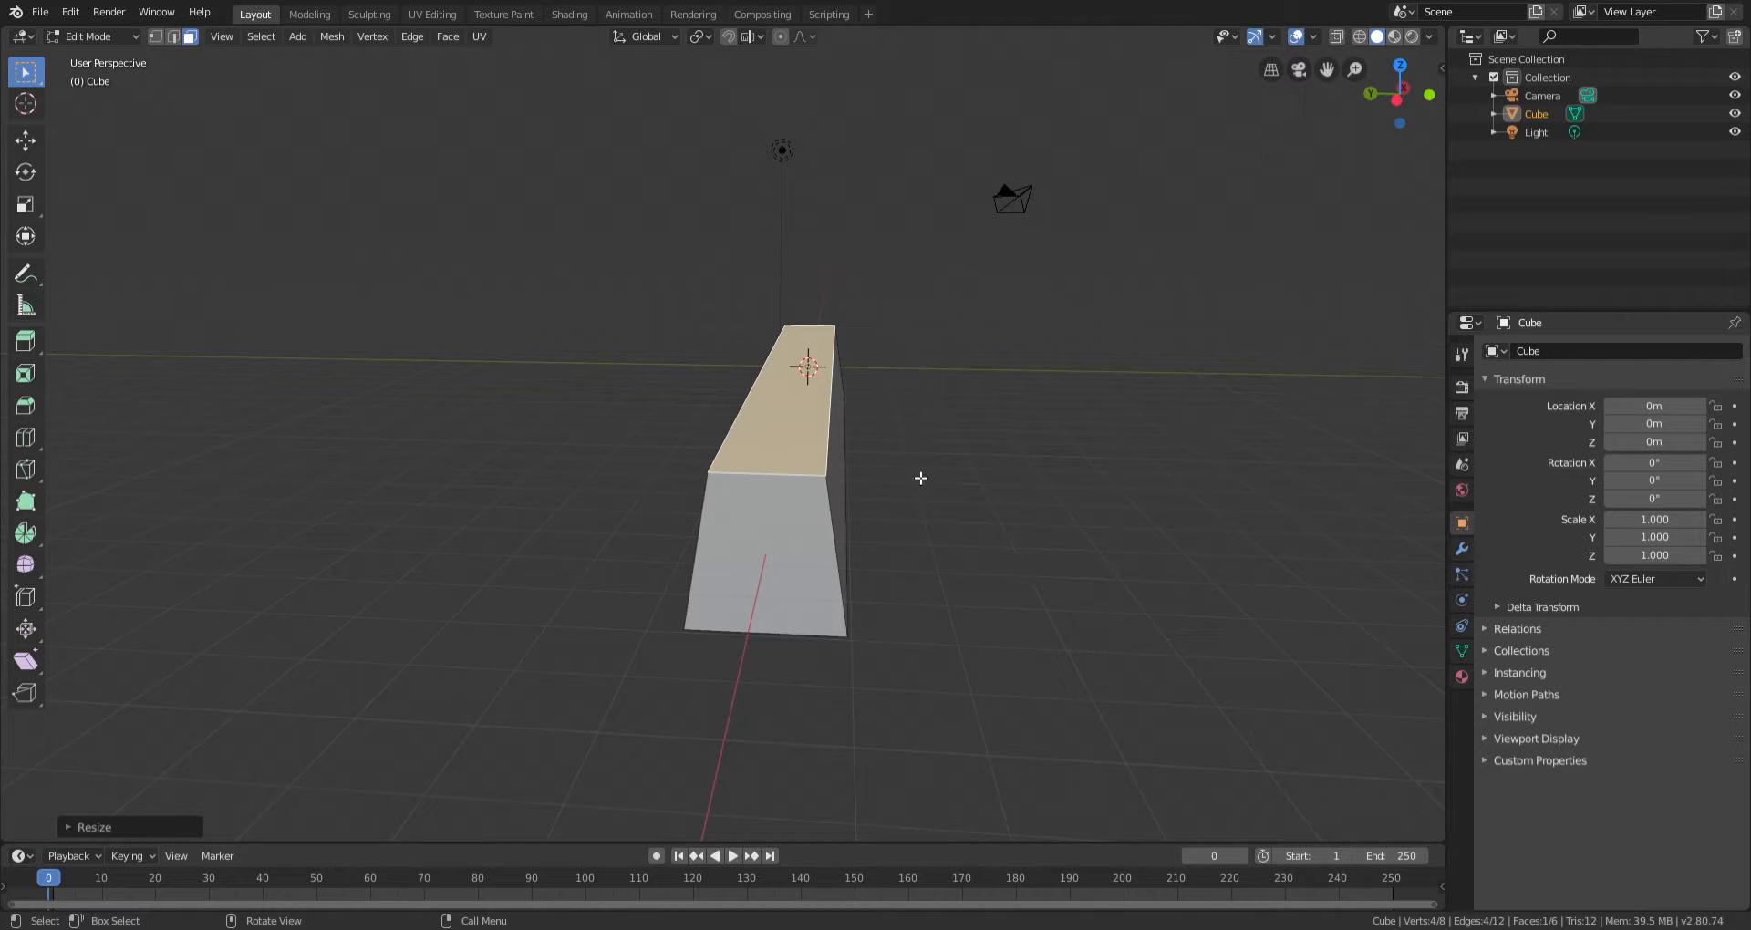
pyautogui.moveTo(967, 506); pyautogui.dragTo(881, 356, button='middle')
pyautogui.scroll(-1, 881, 356)
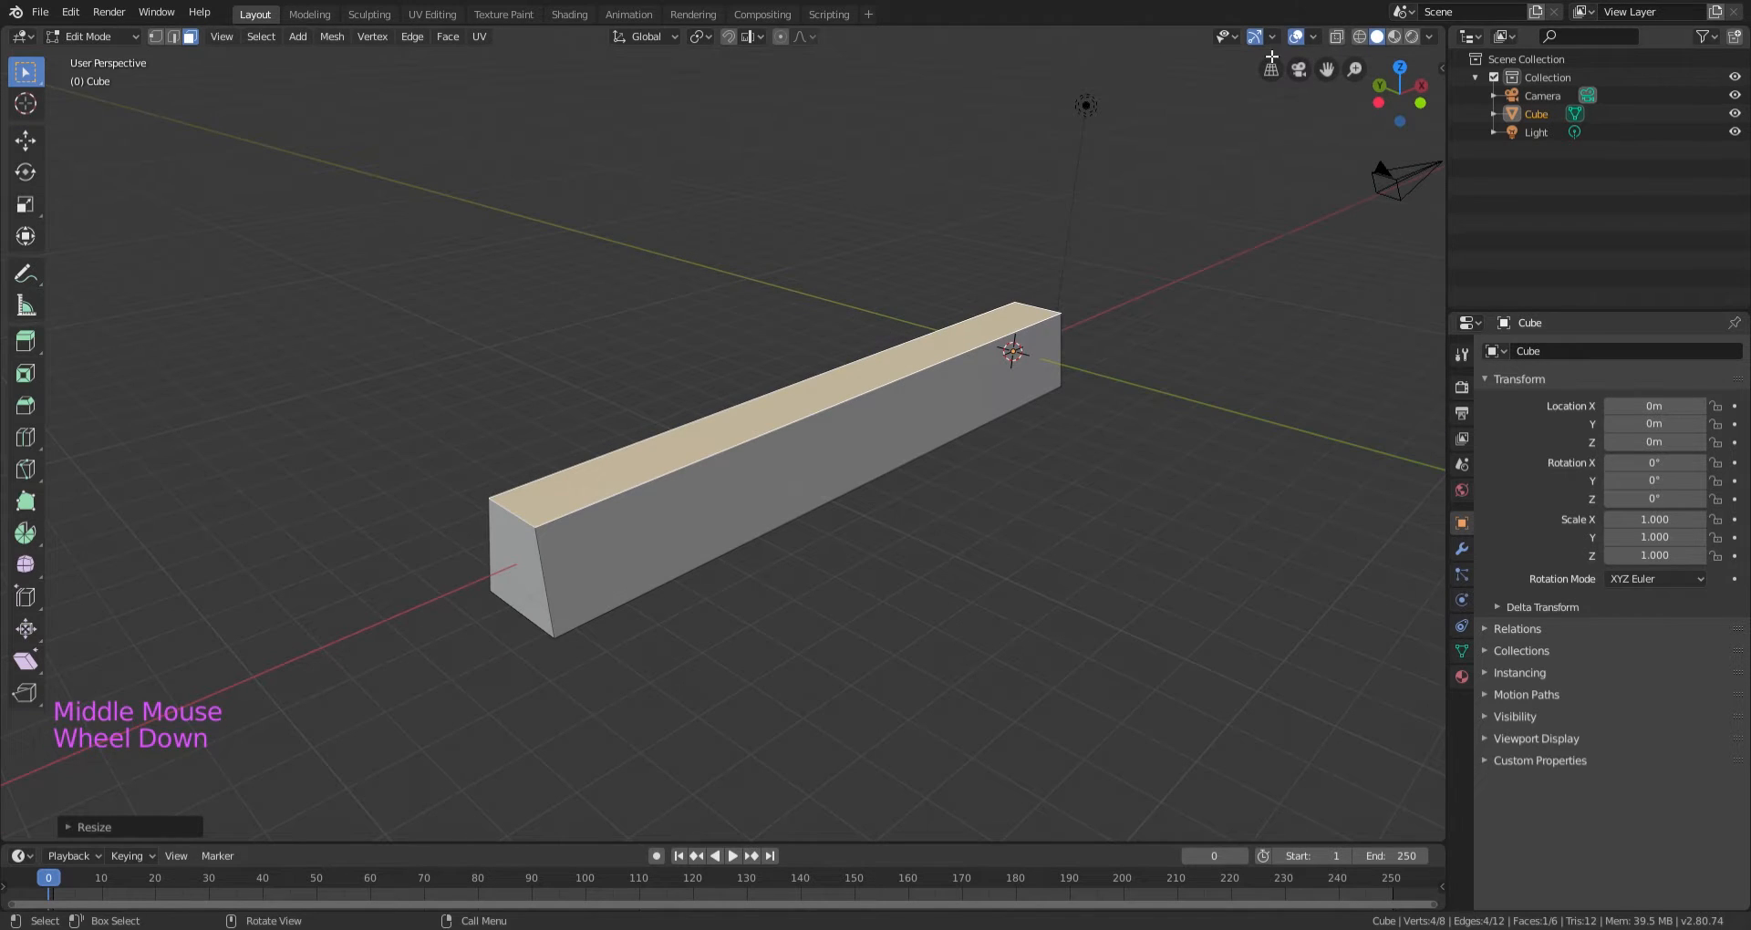
pyautogui.click(174, 38)
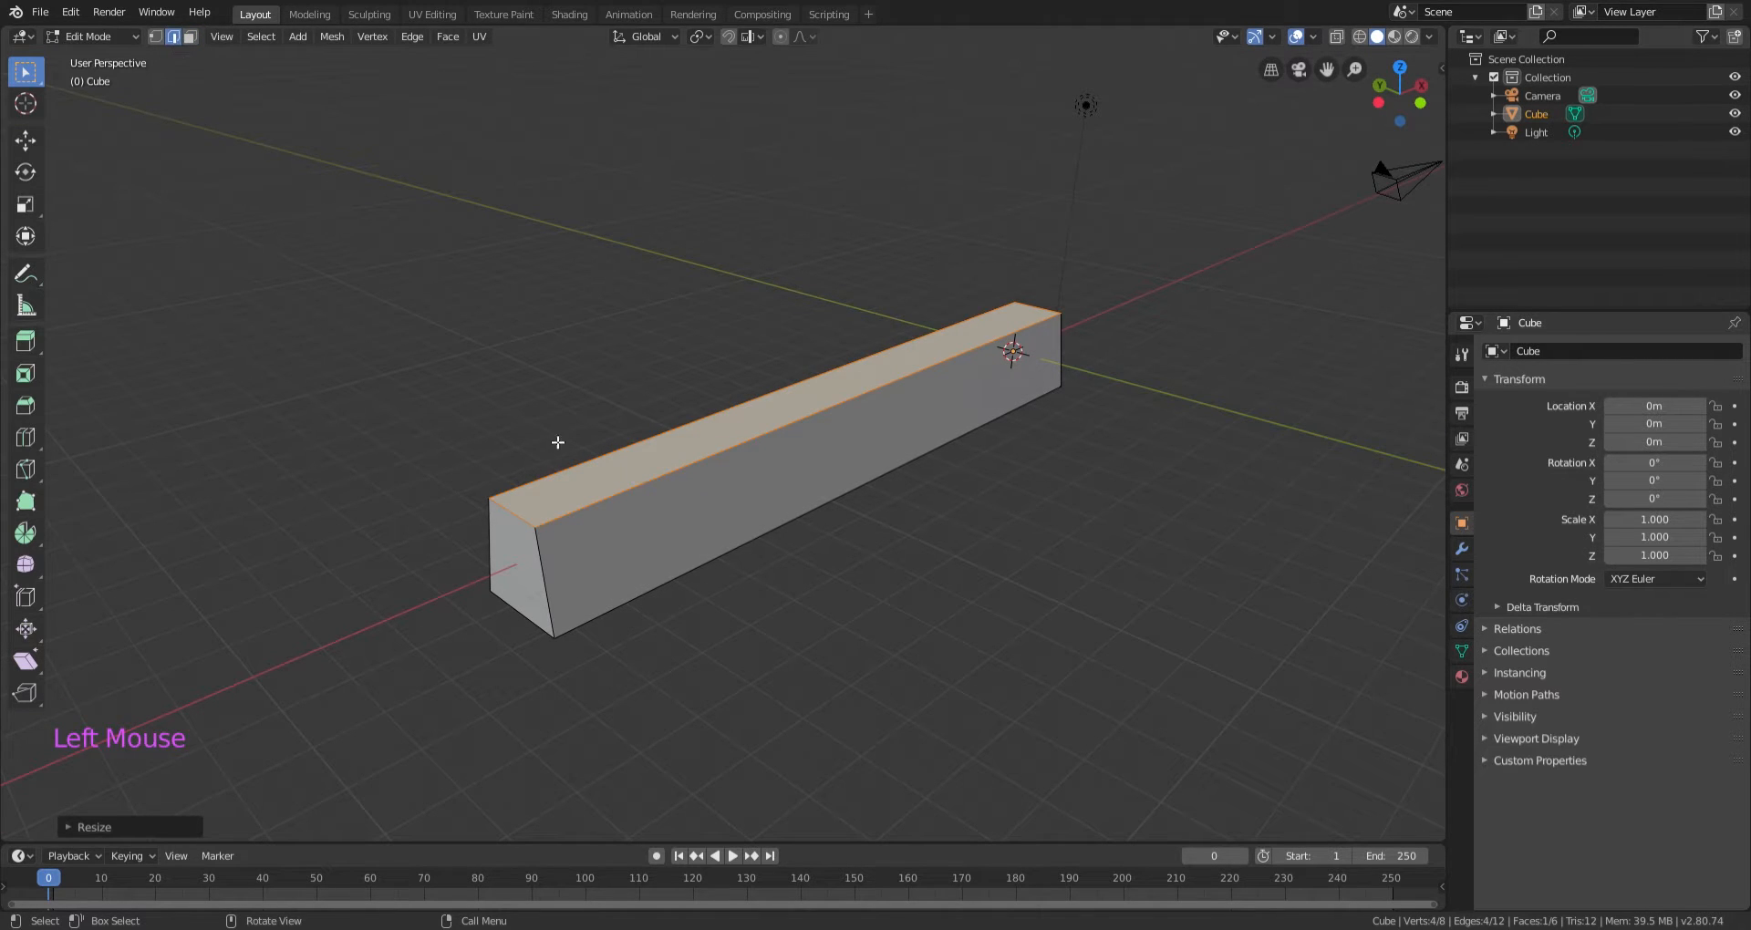
pyautogui.click(519, 523)
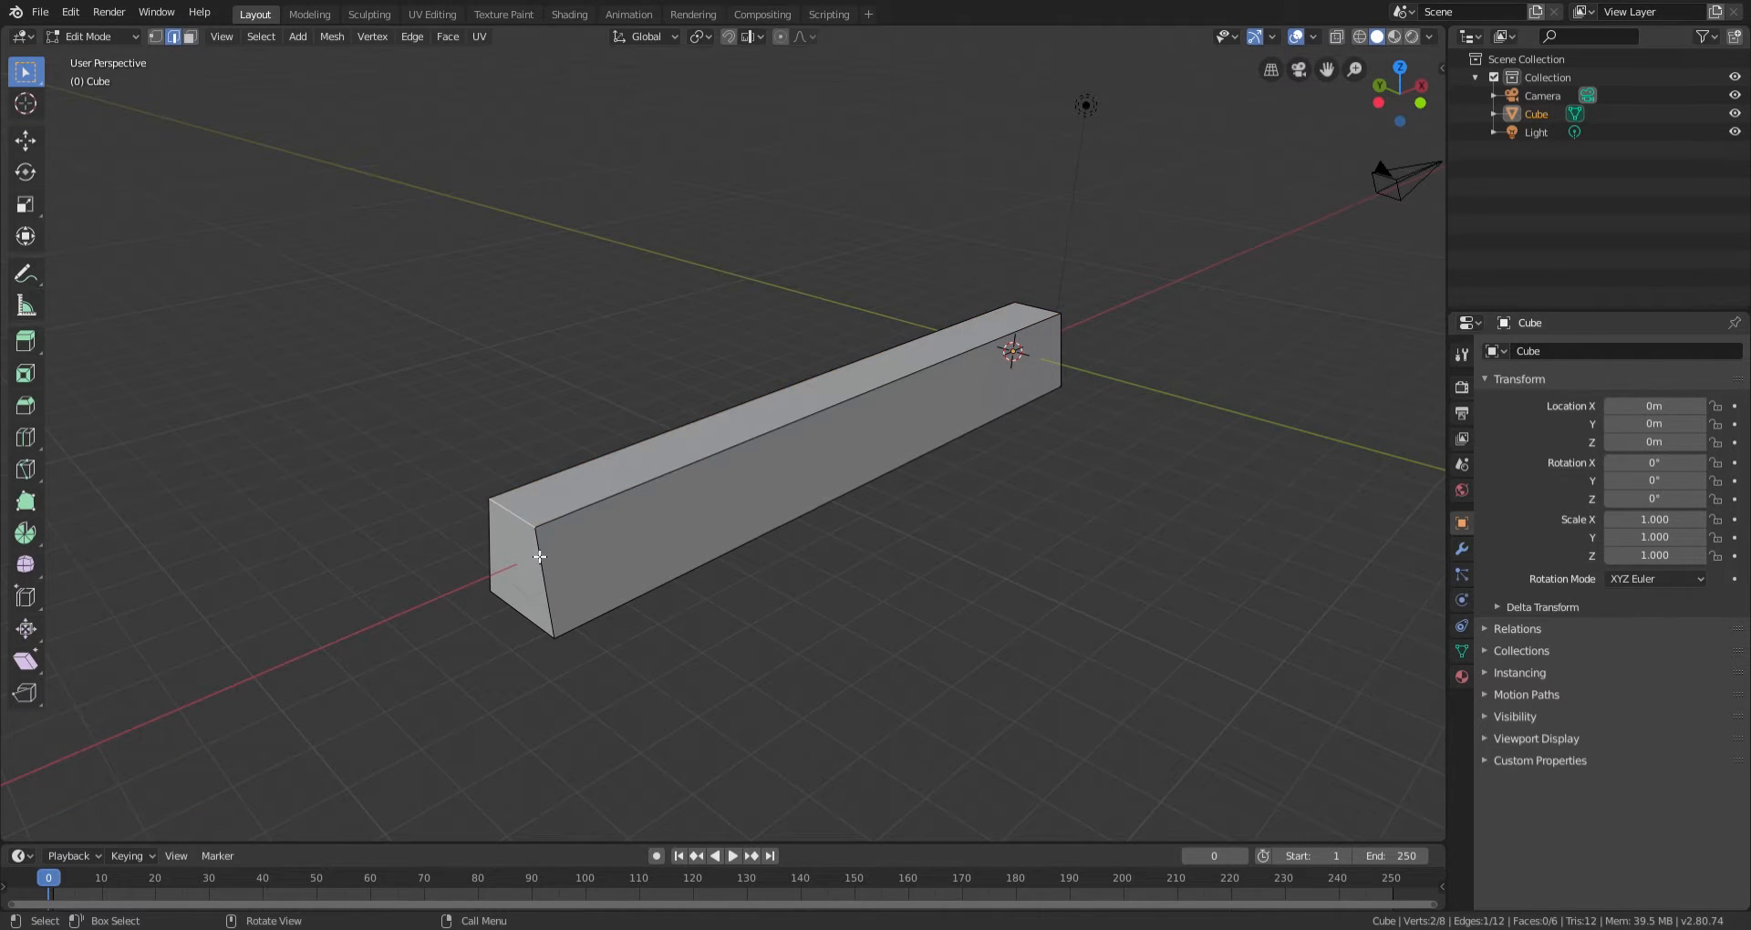
pyautogui.scroll(2, 537, 557)
pyautogui.press('g')
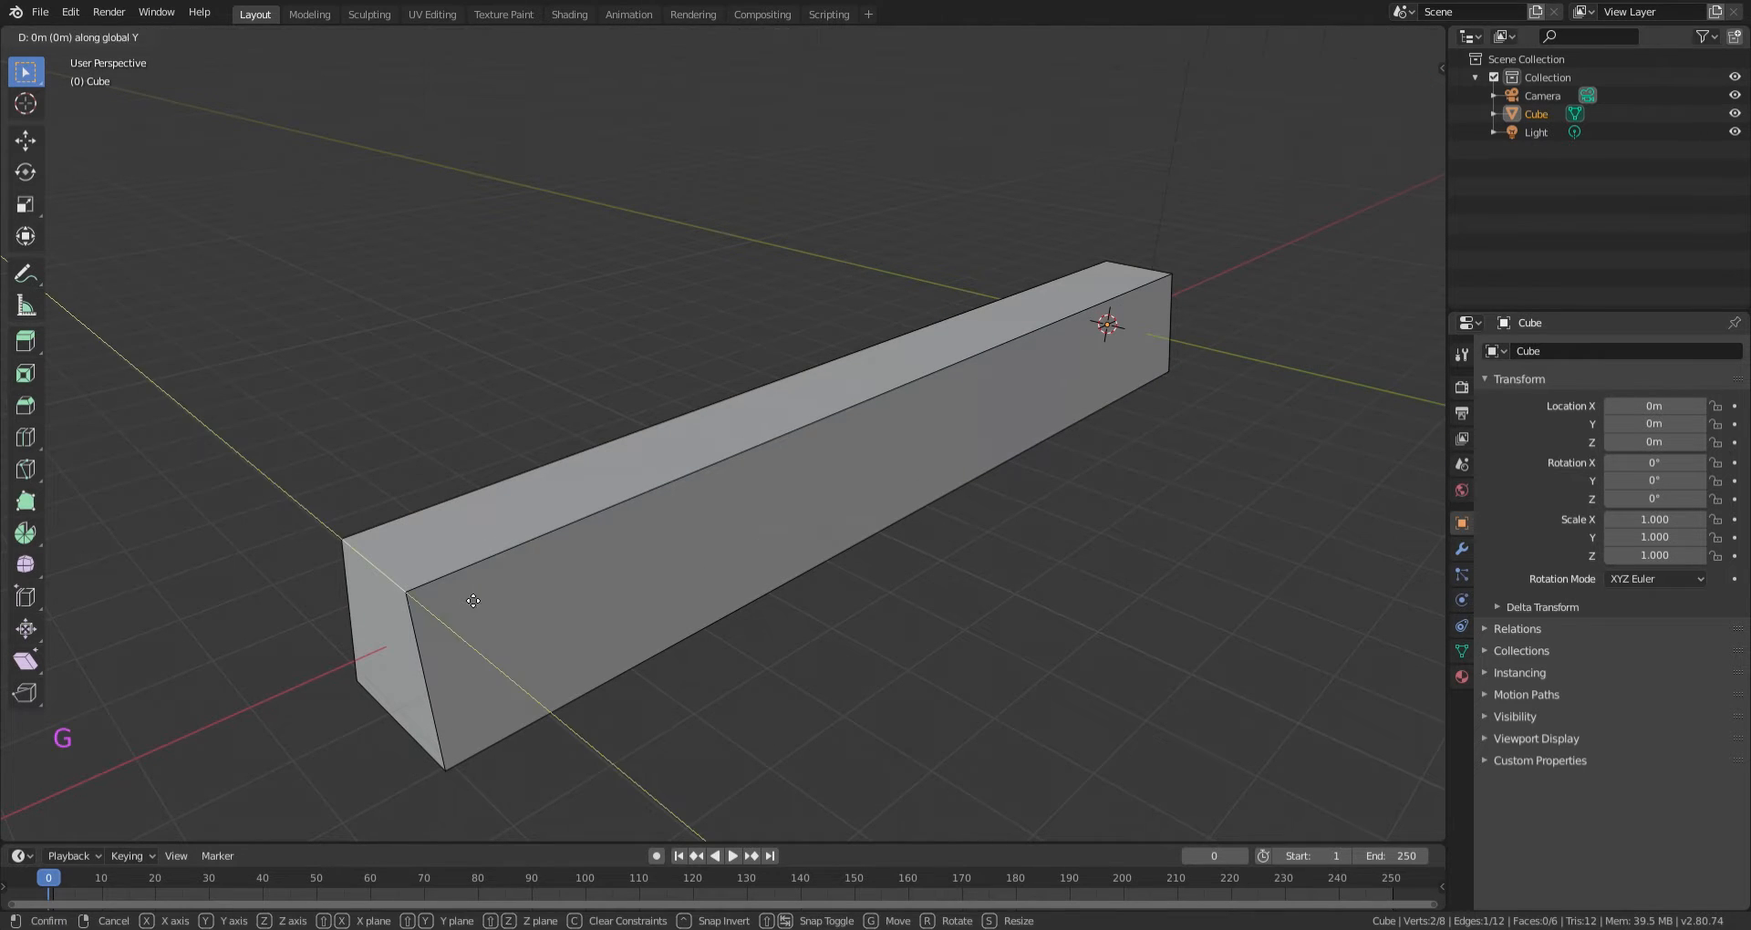
pyautogui.press('g')
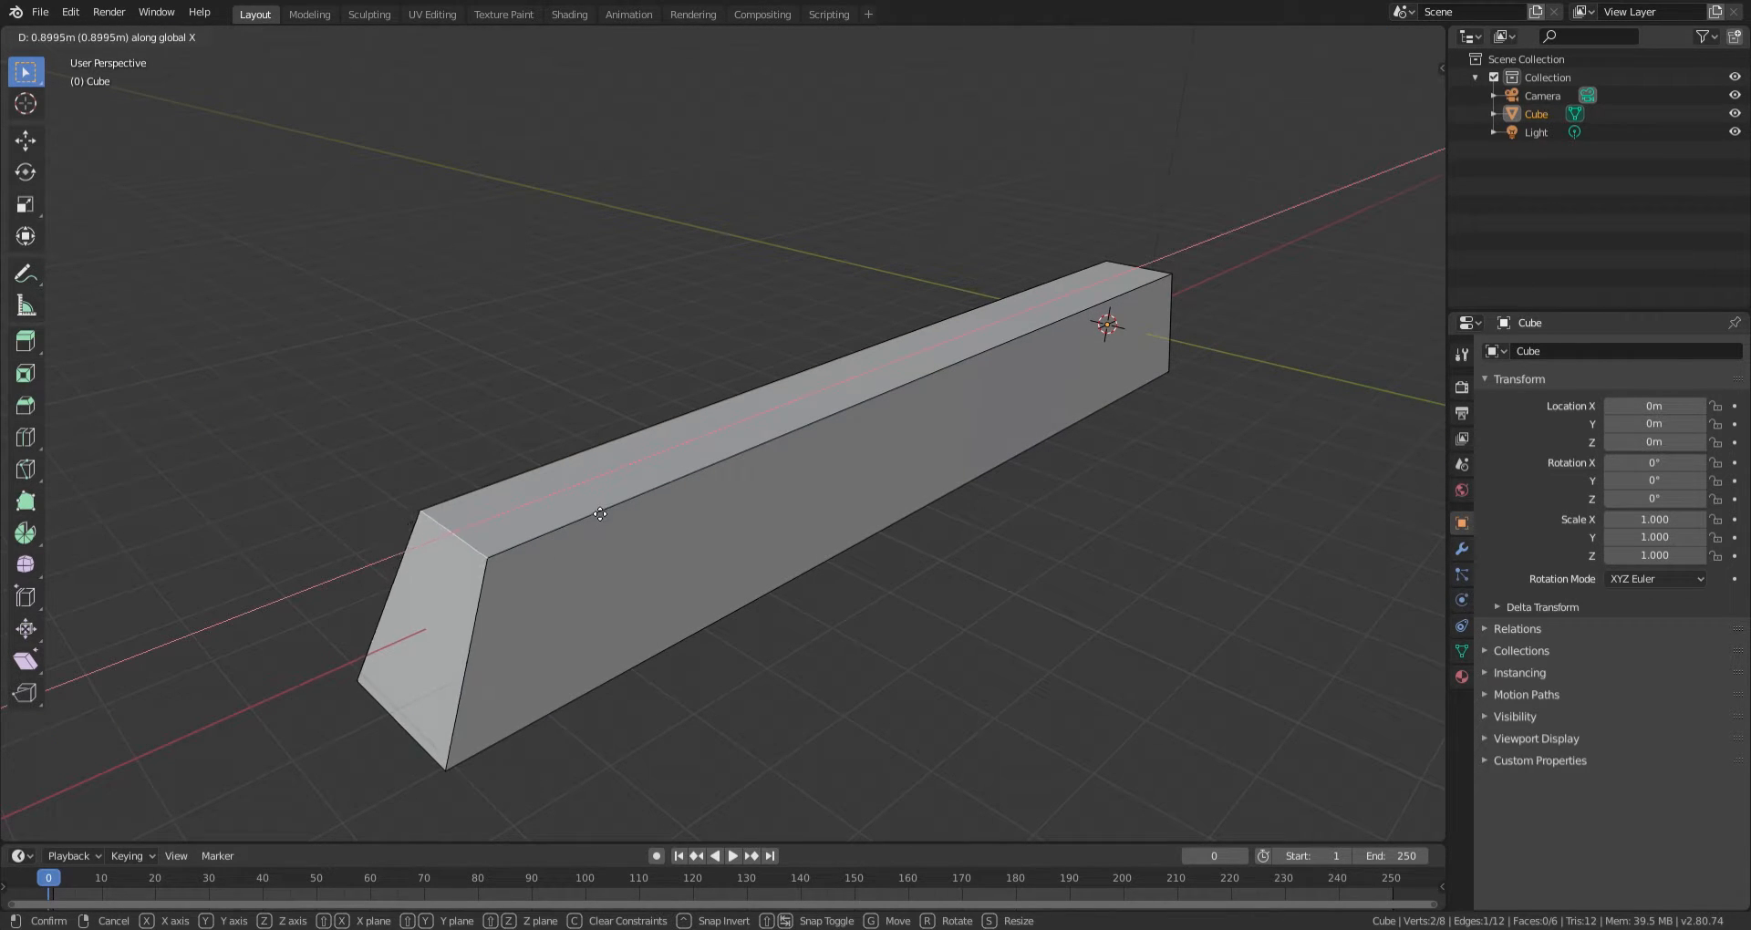
pyautogui.click(637, 508)
# Move the top end edge back outward about 0.88 m along X and return to Object Mode.
pyautogui.moveTo(637, 508); pyautogui.dragTo(583, 508, button='middle')
pyautogui.press('g')
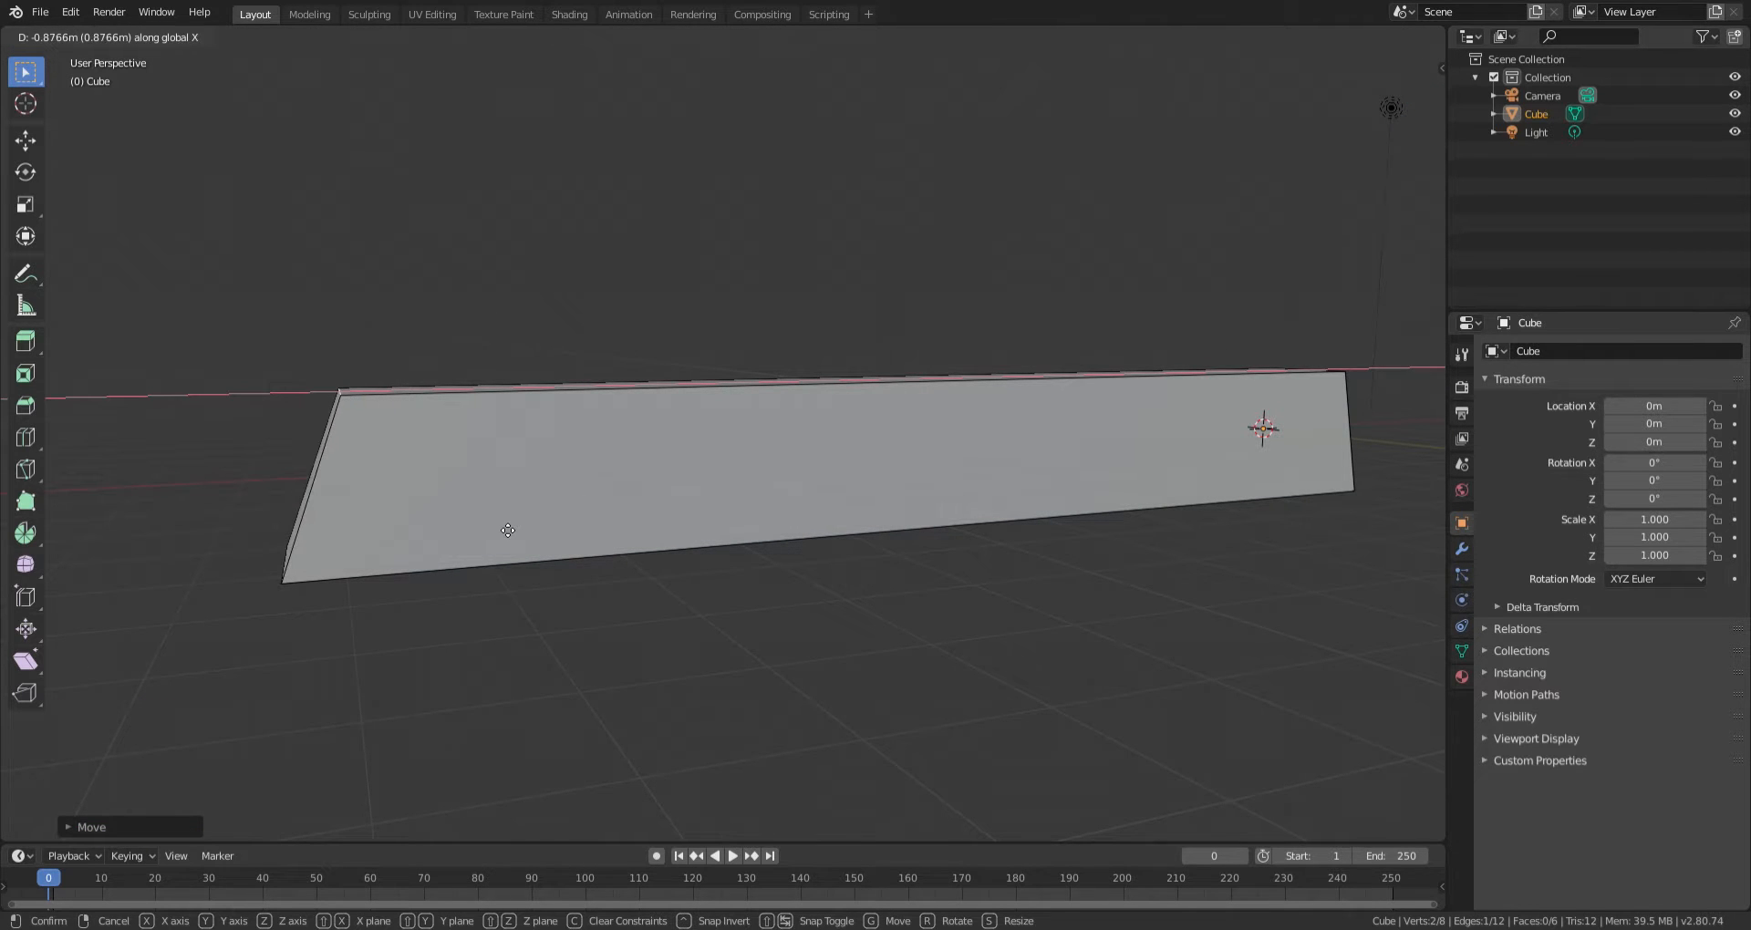
pyautogui.click(509, 526)
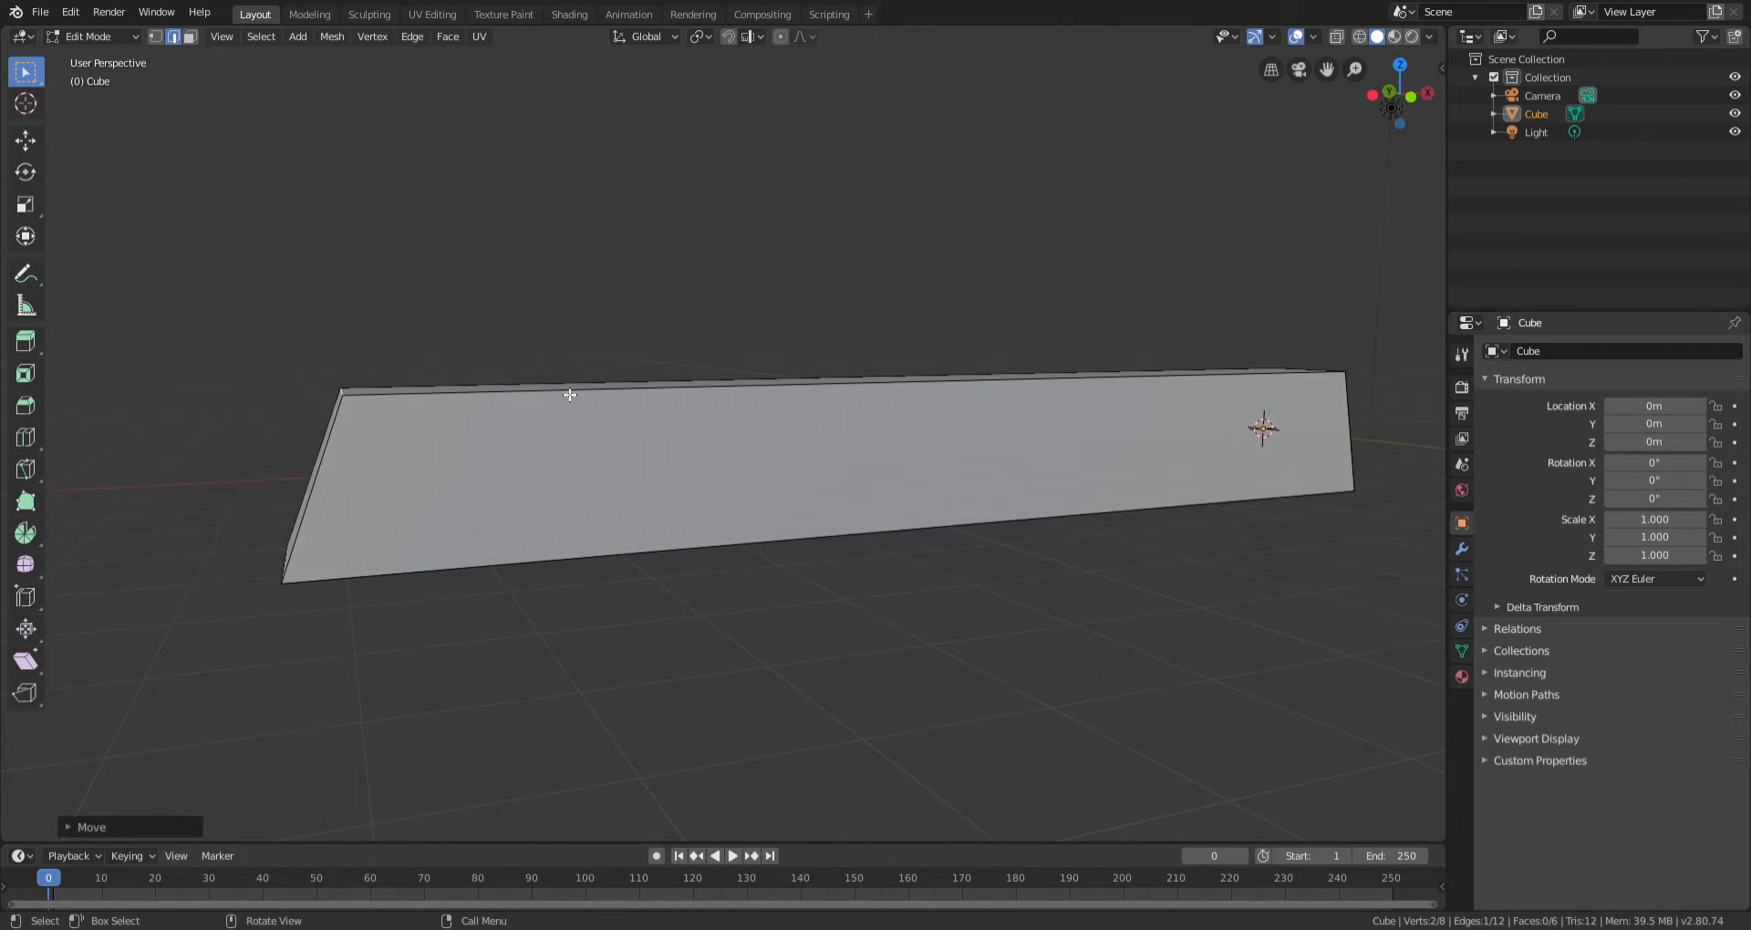
pyautogui.scroll(-2, 566, 395)
pyautogui.moveTo(567, 395); pyautogui.dragTo(700, 493, button='middle')
pyautogui.press('Tab')
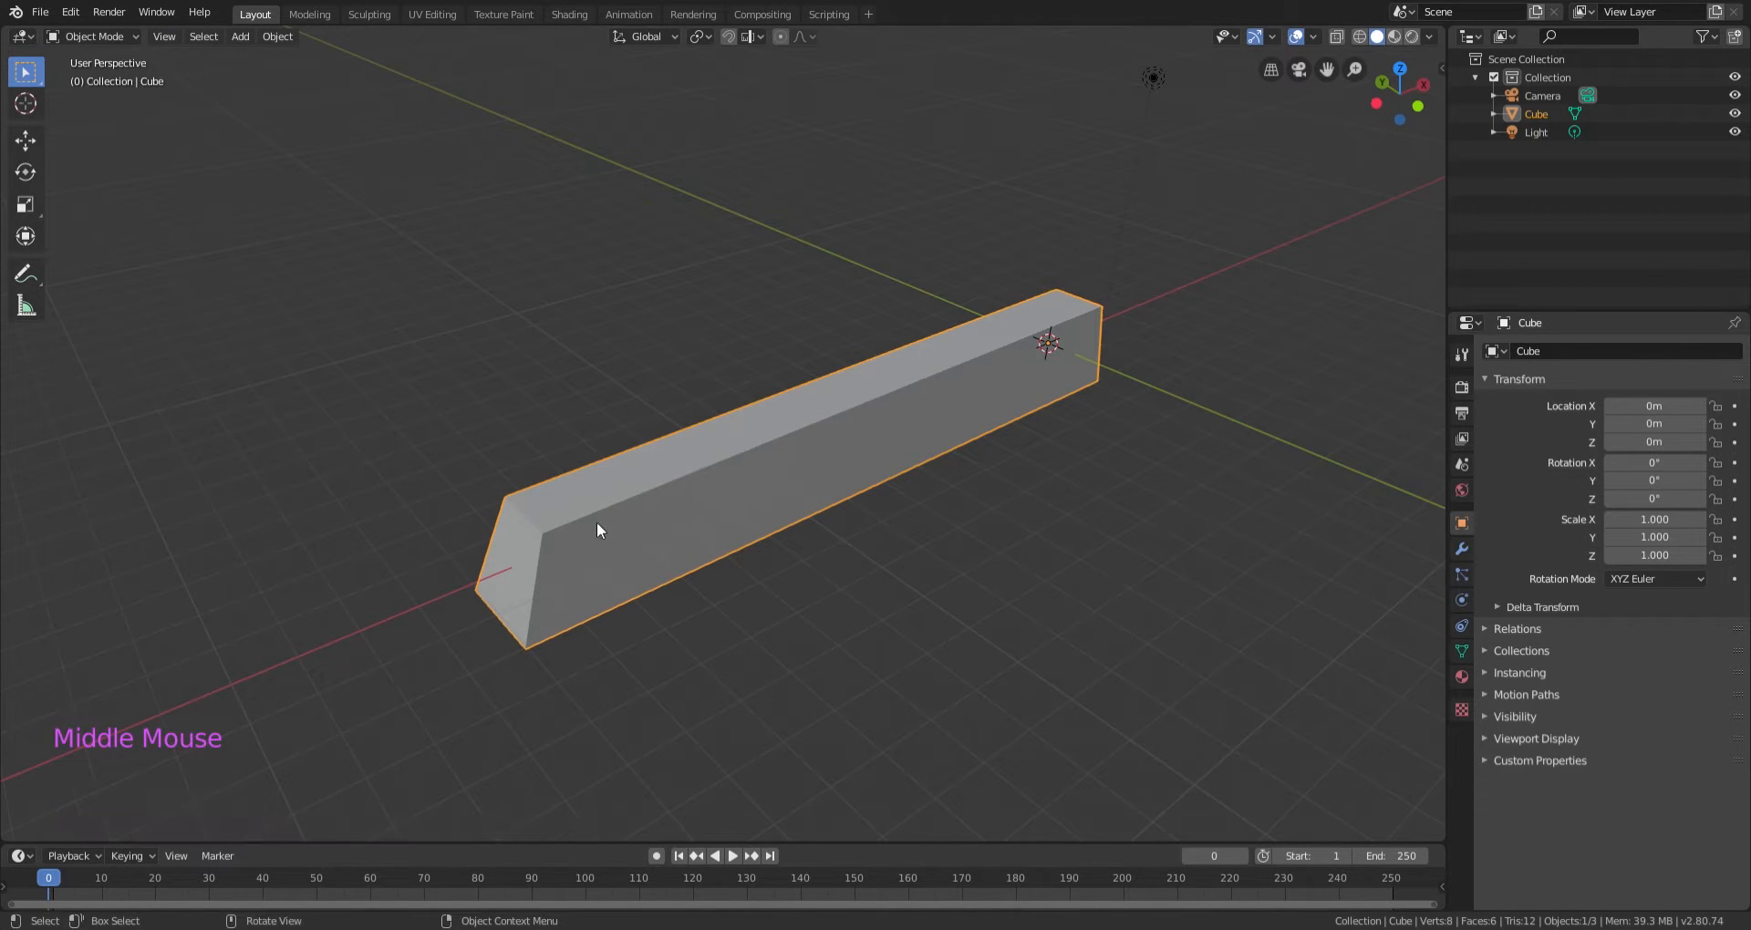
# Add a Bevel modifier to the tapered key shape.
pyautogui.moveTo(562, 533); pyautogui.dragTo(1364, 457, button='middle')
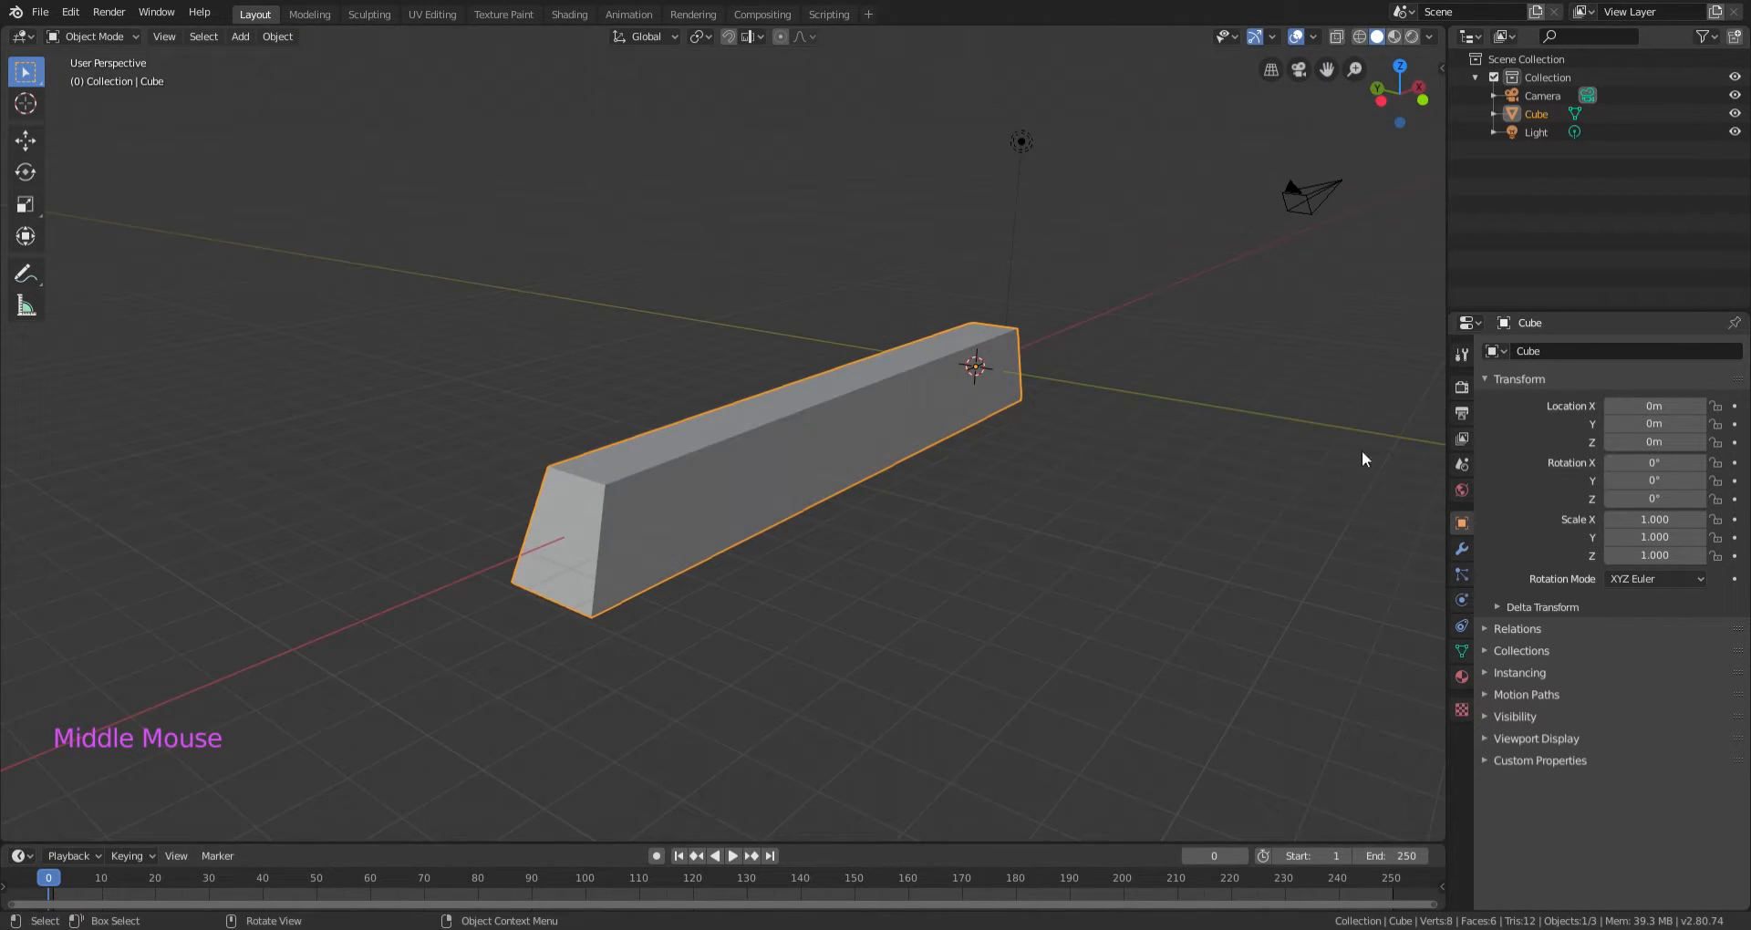
pyautogui.click(1461, 548)
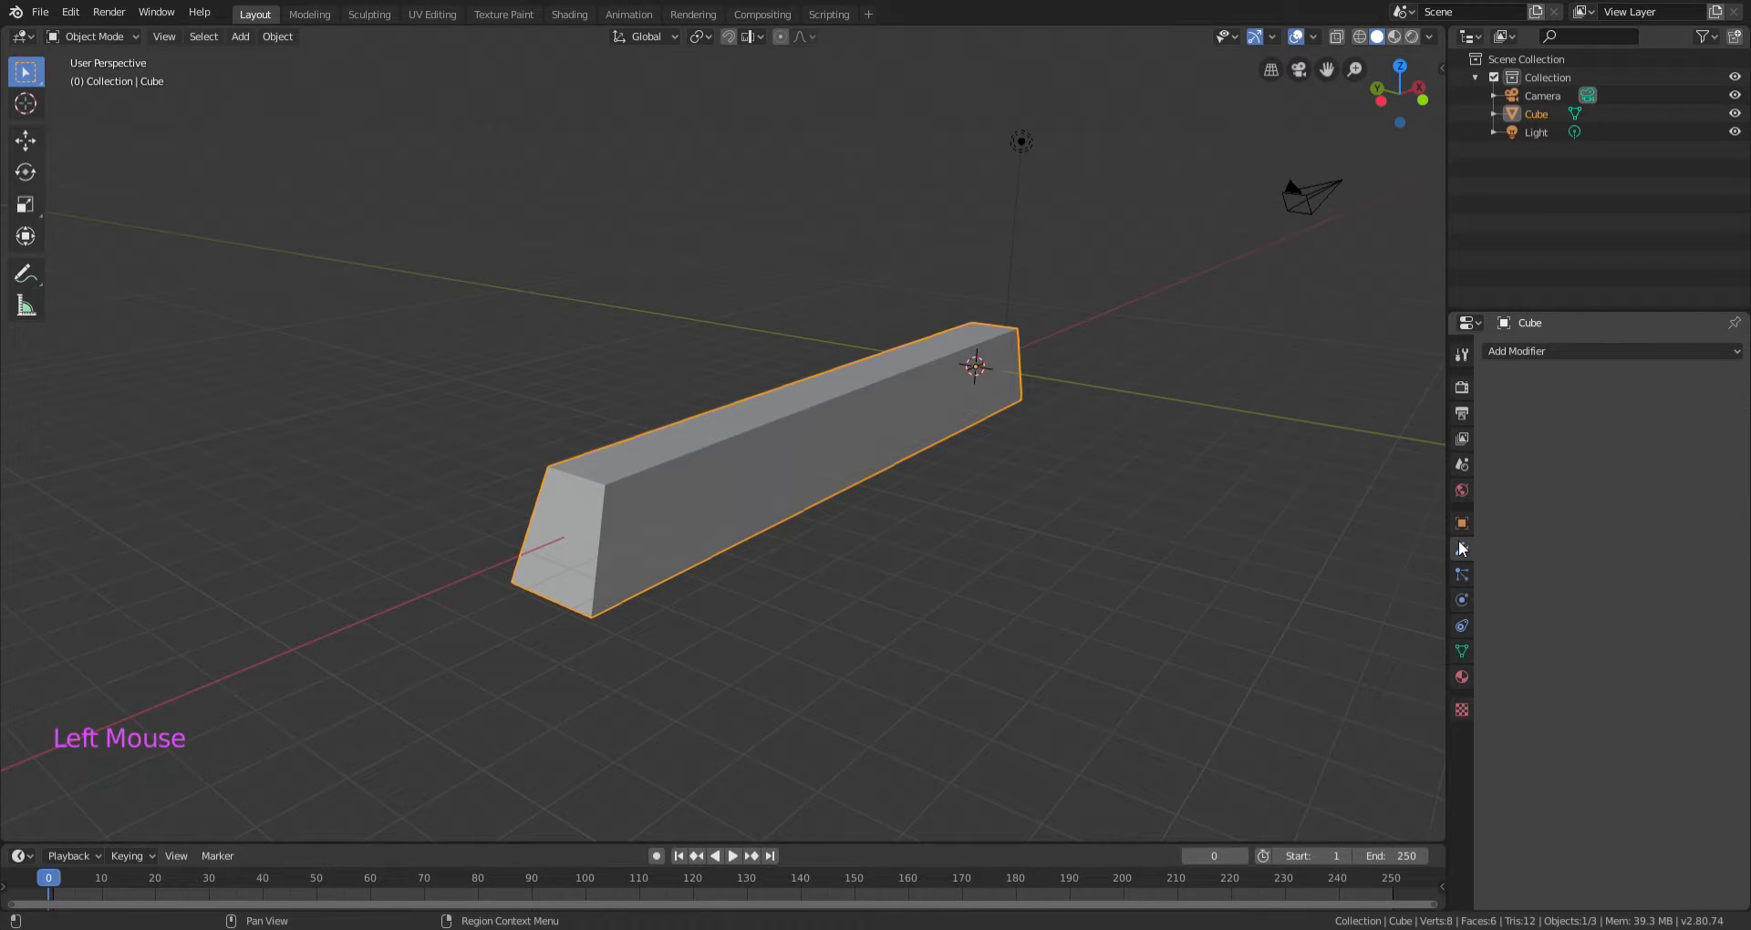
pyautogui.click(1523, 354)
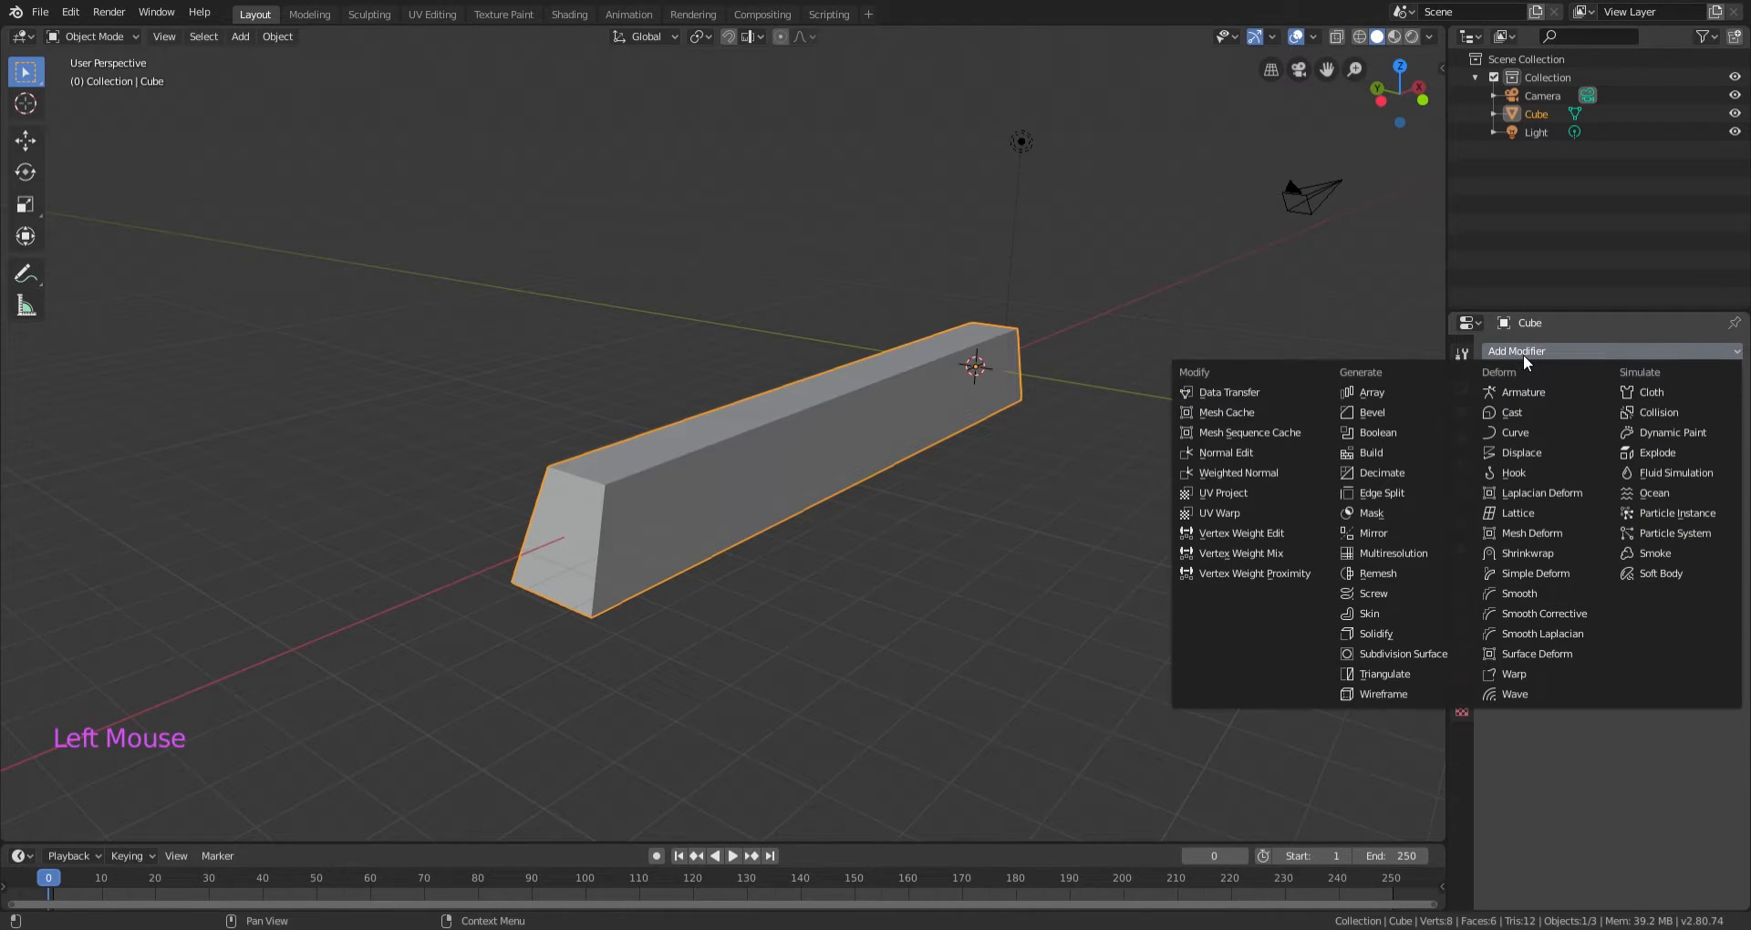
pyautogui.click(1388, 414)
# Examine the beveled edges and corners at the key's front end and underside.
pyautogui.moveTo(1173, 450); pyautogui.dragTo(910, 500, button='middle')
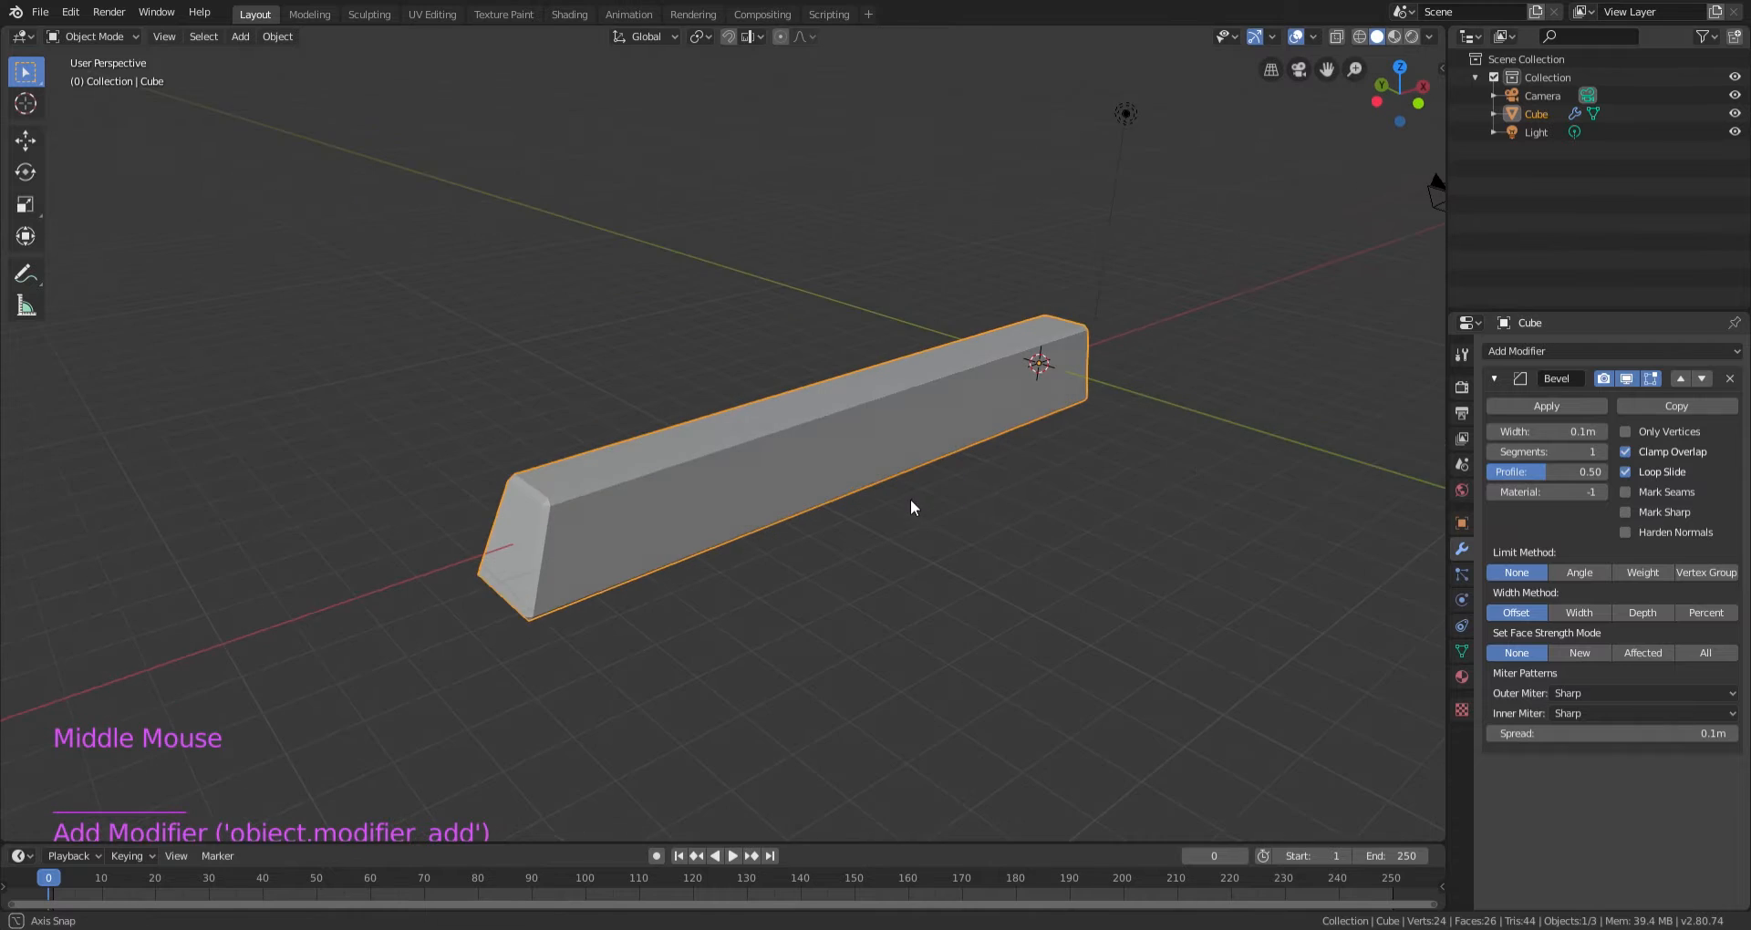
pyautogui.scroll(3, 928, 494)
pyautogui.scroll(-1, 928, 494)
pyautogui.keyDown('shift'); pyautogui.moveTo(686, 585); pyautogui.dragTo(916, 507, button='middle'); pyautogui.keyUp('shift')
pyautogui.scroll(2, 916, 507)
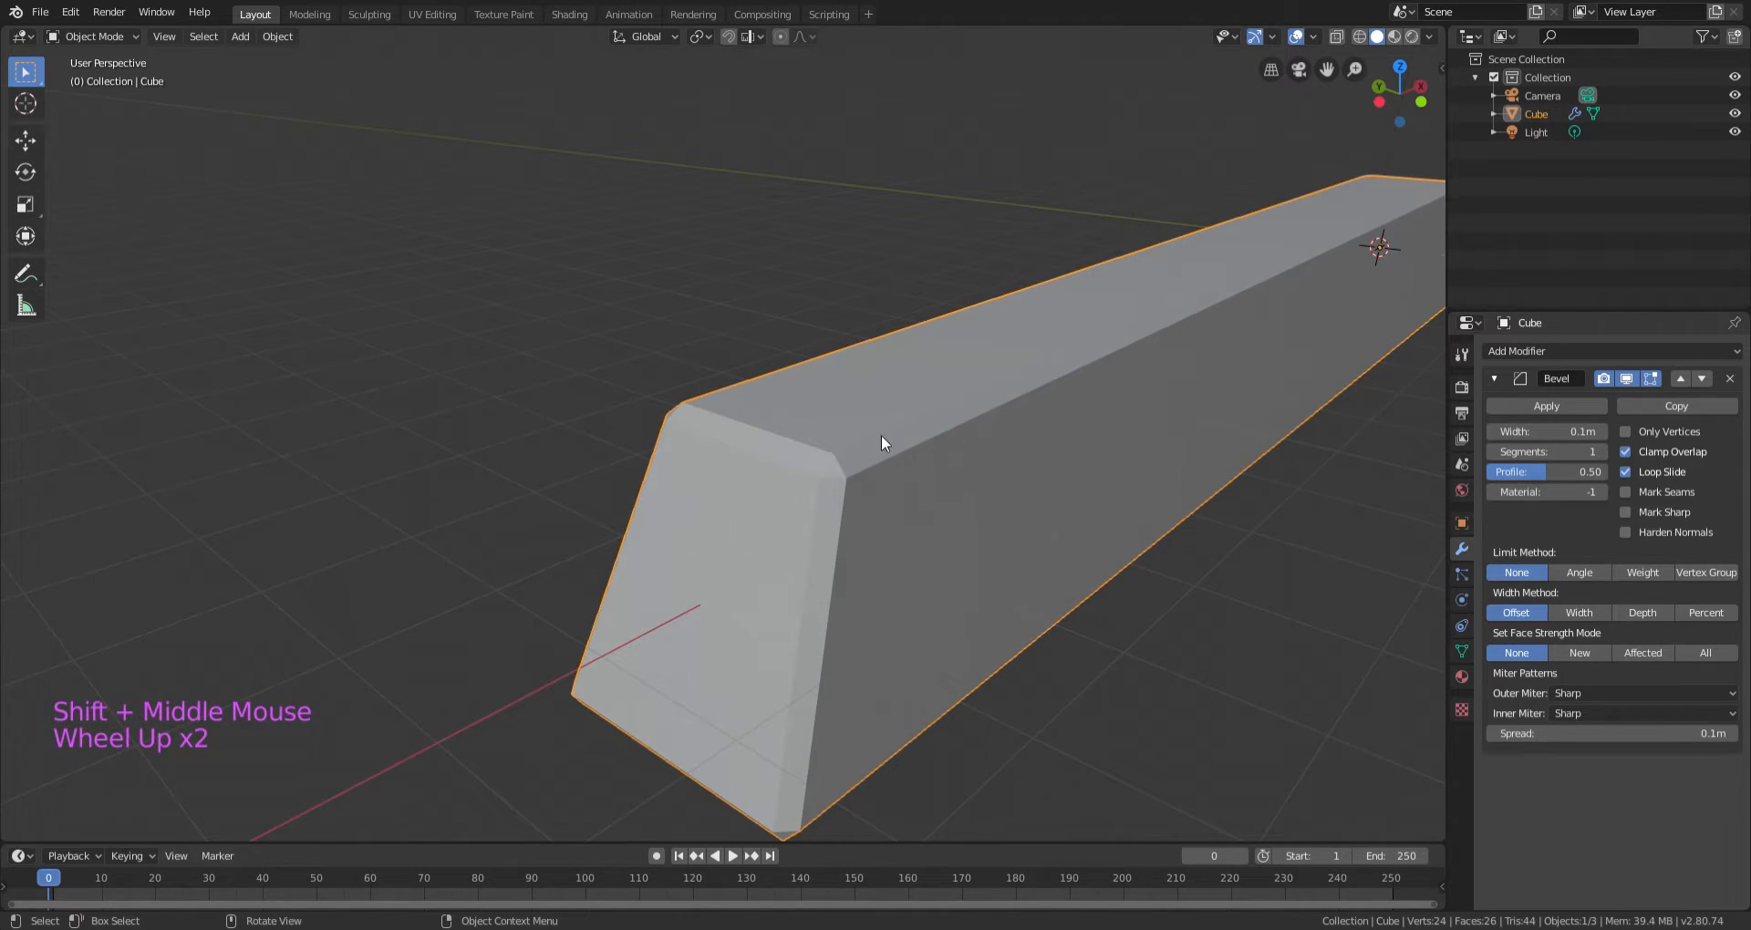
pyautogui.moveTo(821, 799); pyautogui.dragTo(760, 455, button='middle')
pyautogui.scroll(-1, 742, 379)
pyautogui.scroll(1, 790, 532)
pyautogui.keyDown('shift'); pyautogui.moveTo(789, 533); pyautogui.dragTo(724, 273, button='middle'); pyautogui.keyUp('shift')
pyautogui.scroll(-1, 724, 273)
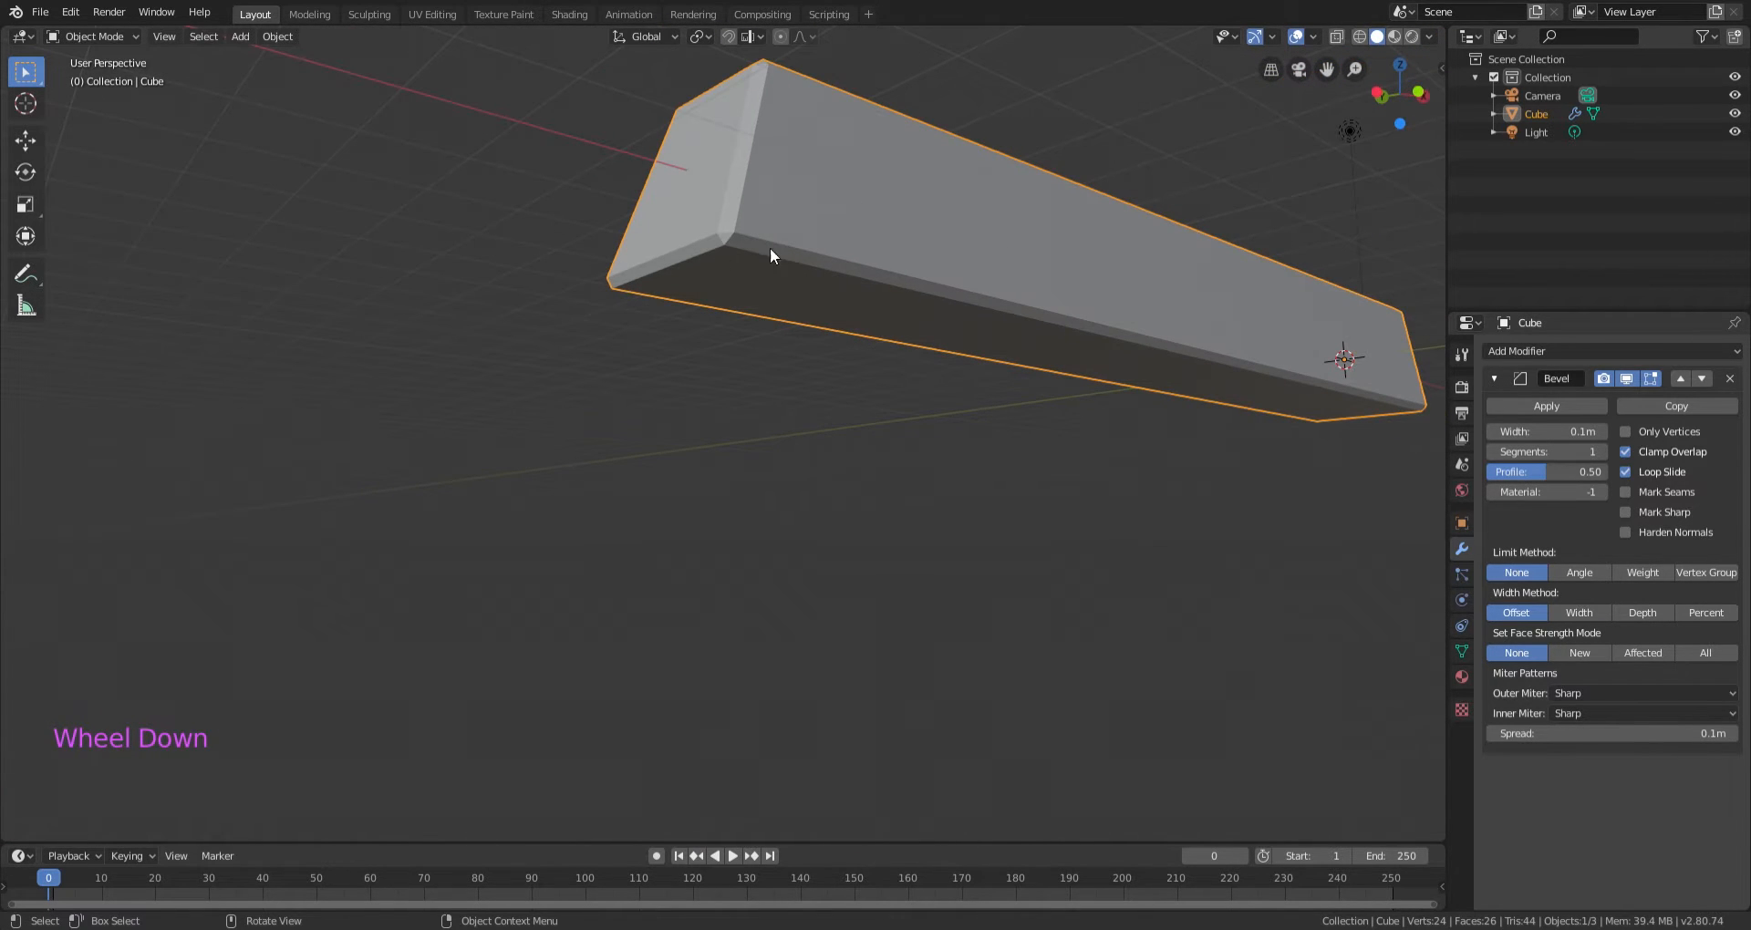
pyautogui.keyDown('shift'); pyautogui.moveTo(870, 325); pyautogui.dragTo(803, 474, button='middle'); pyautogui.keyUp('shift')
pyautogui.keyDown('shift'); pyautogui.moveTo(803, 474); pyautogui.dragTo(786, 422, button='middle'); pyautogui.keyUp('shift')
pyautogui.scroll(2, 785, 422)
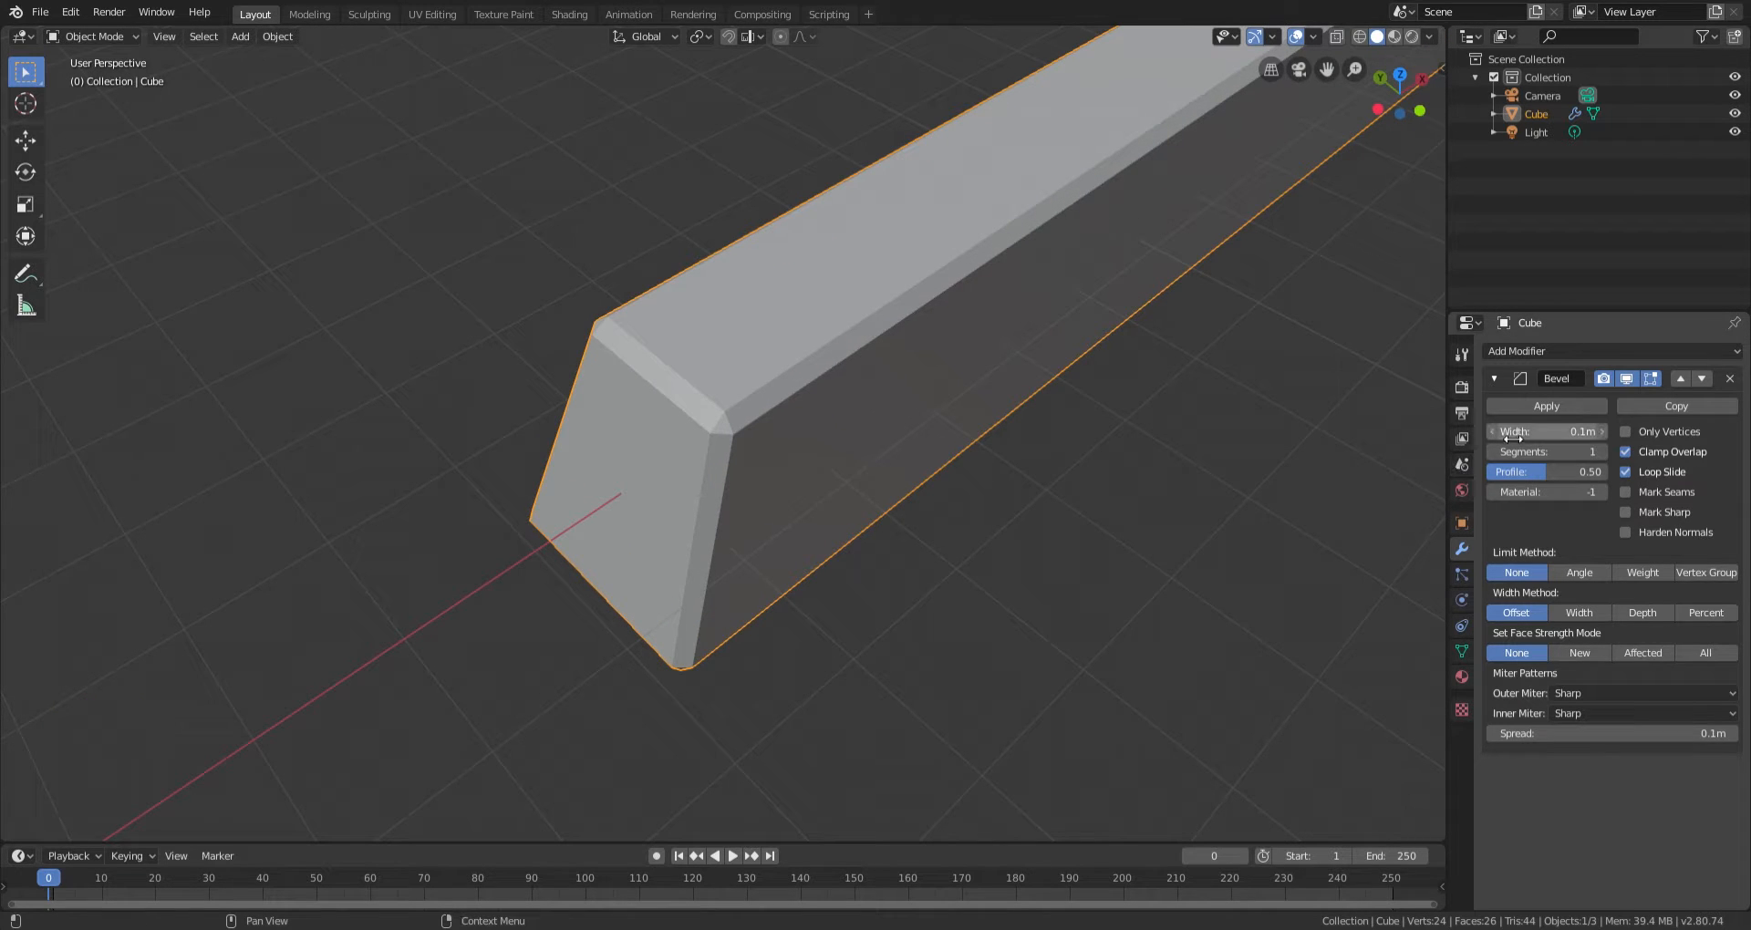
# Set the Bevel modifier's width to 0.19 m.
pyautogui.moveTo(1591, 432); pyautogui.dragTo(1664, 431)
pyautogui.moveTo(1140, 414); pyautogui.dragTo(1243, 383, button='middle')
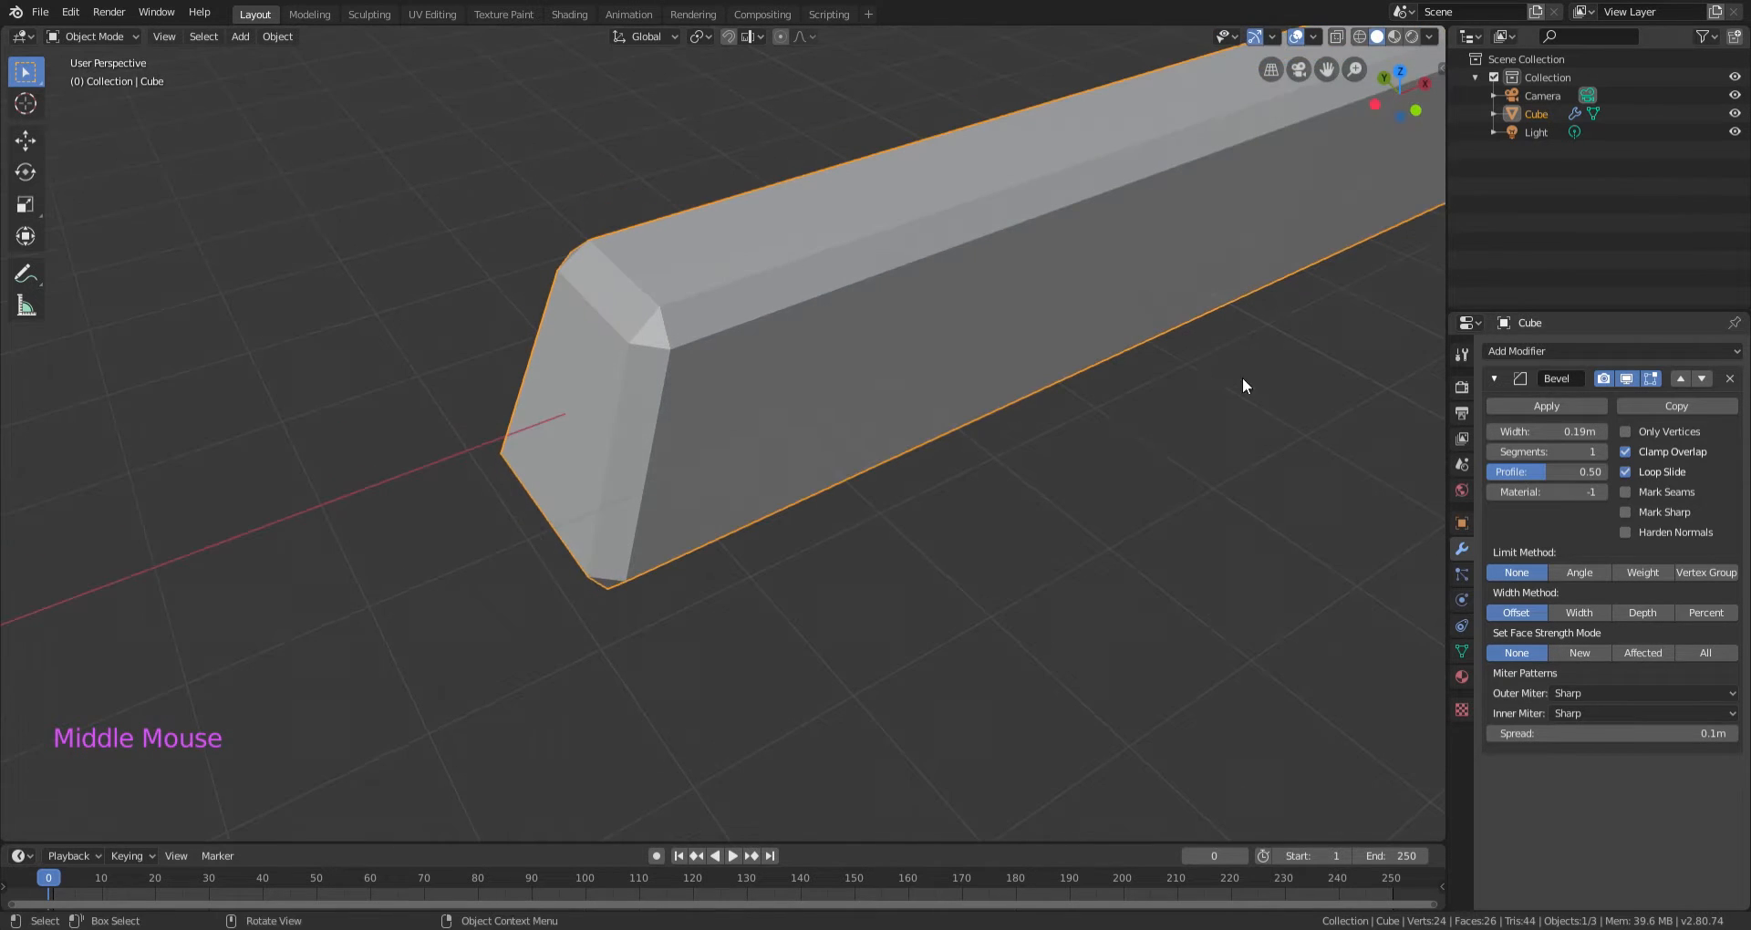
pyautogui.moveTo(1592, 432)
pyautogui.mouseDown()
pyautogui.moveTo(1565, 431)
pyautogui.moveTo(1591, 431)
pyautogui.mouseUp()
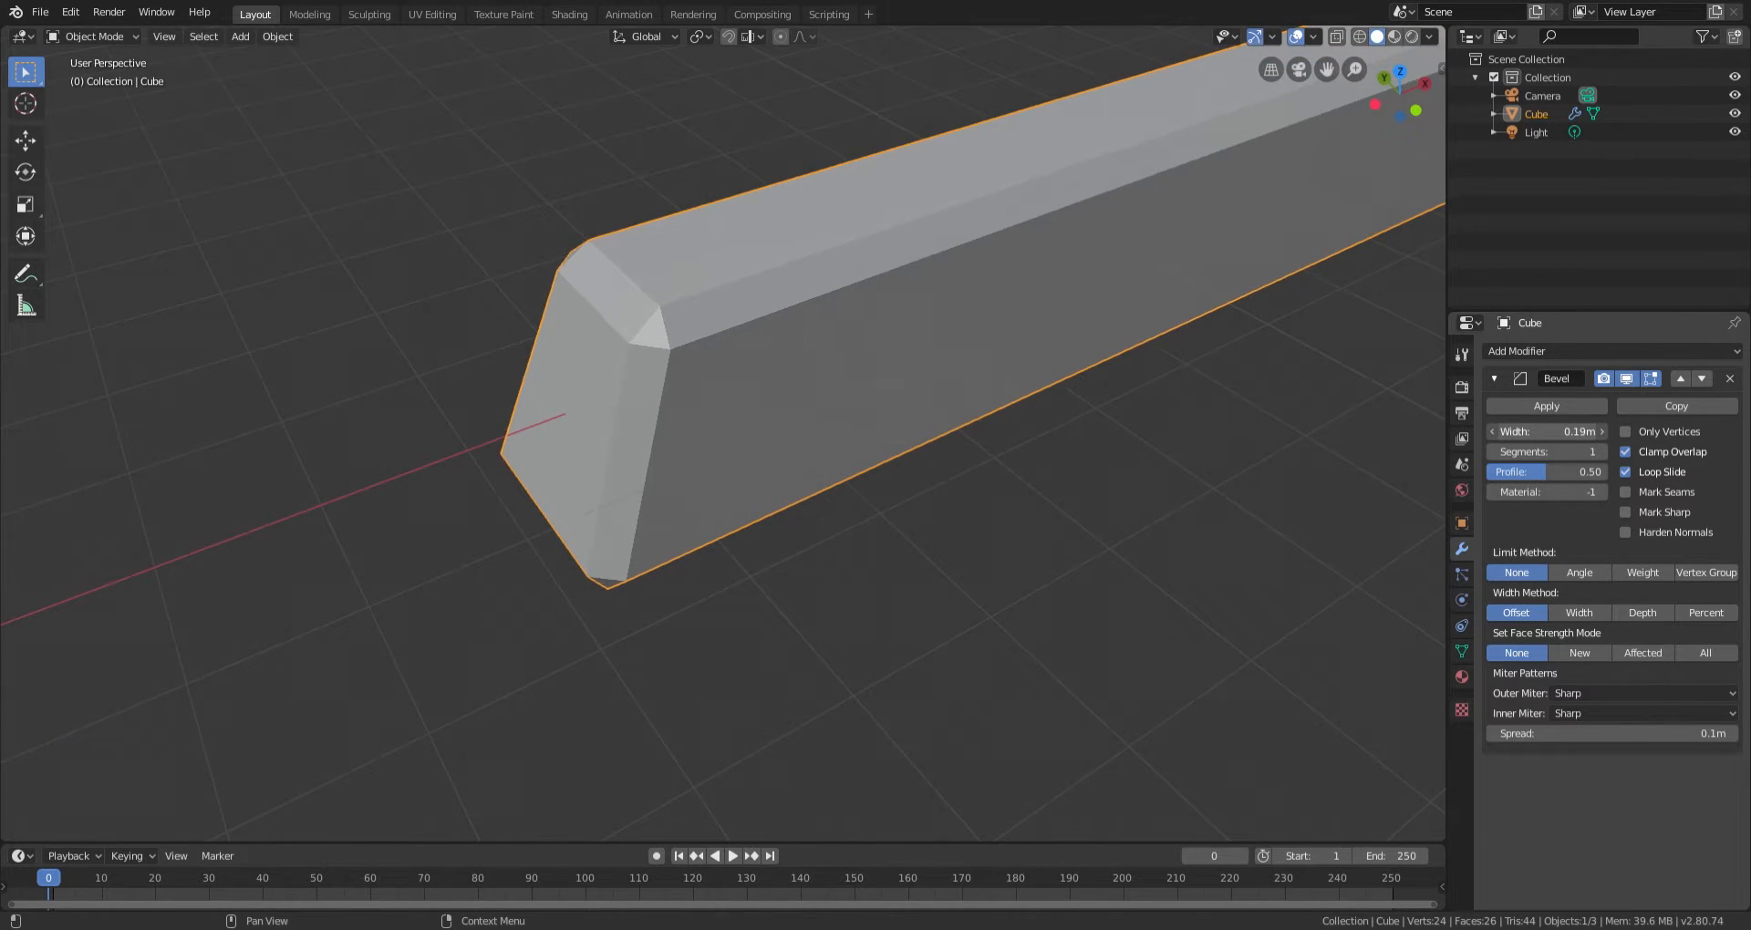
# Set the Bevel modifier's segments to 5 for rounder edges.
pyautogui.click(1576, 455)
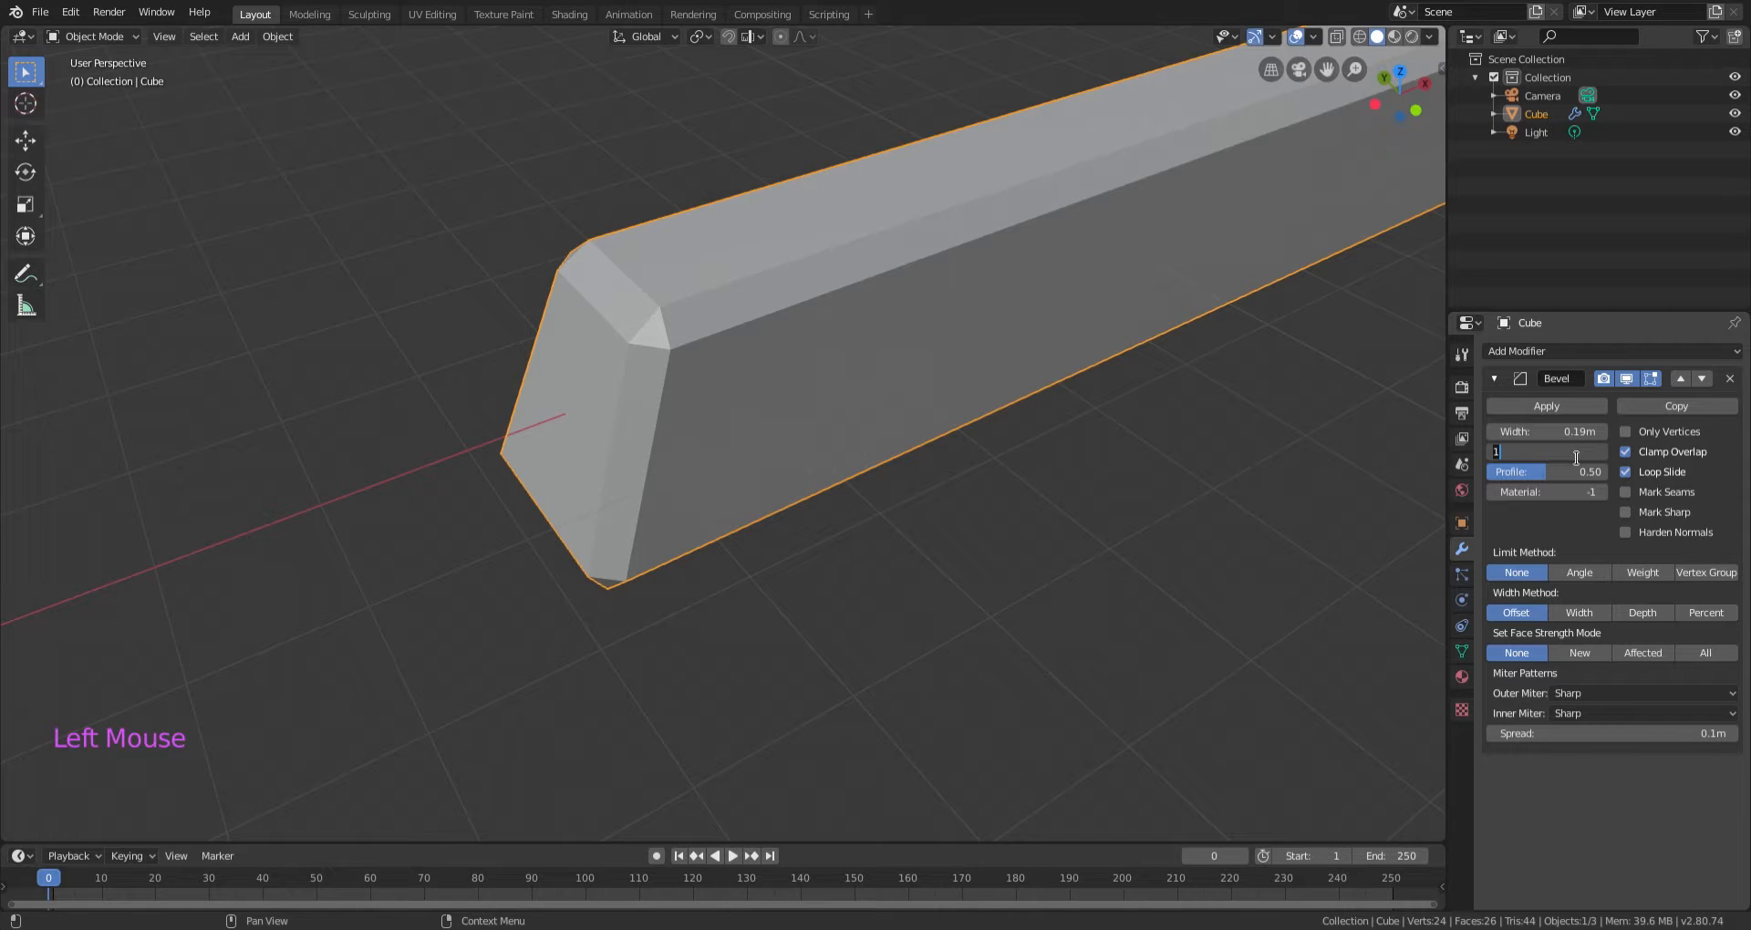
pyautogui.write('5')
pyautogui.press('Return')
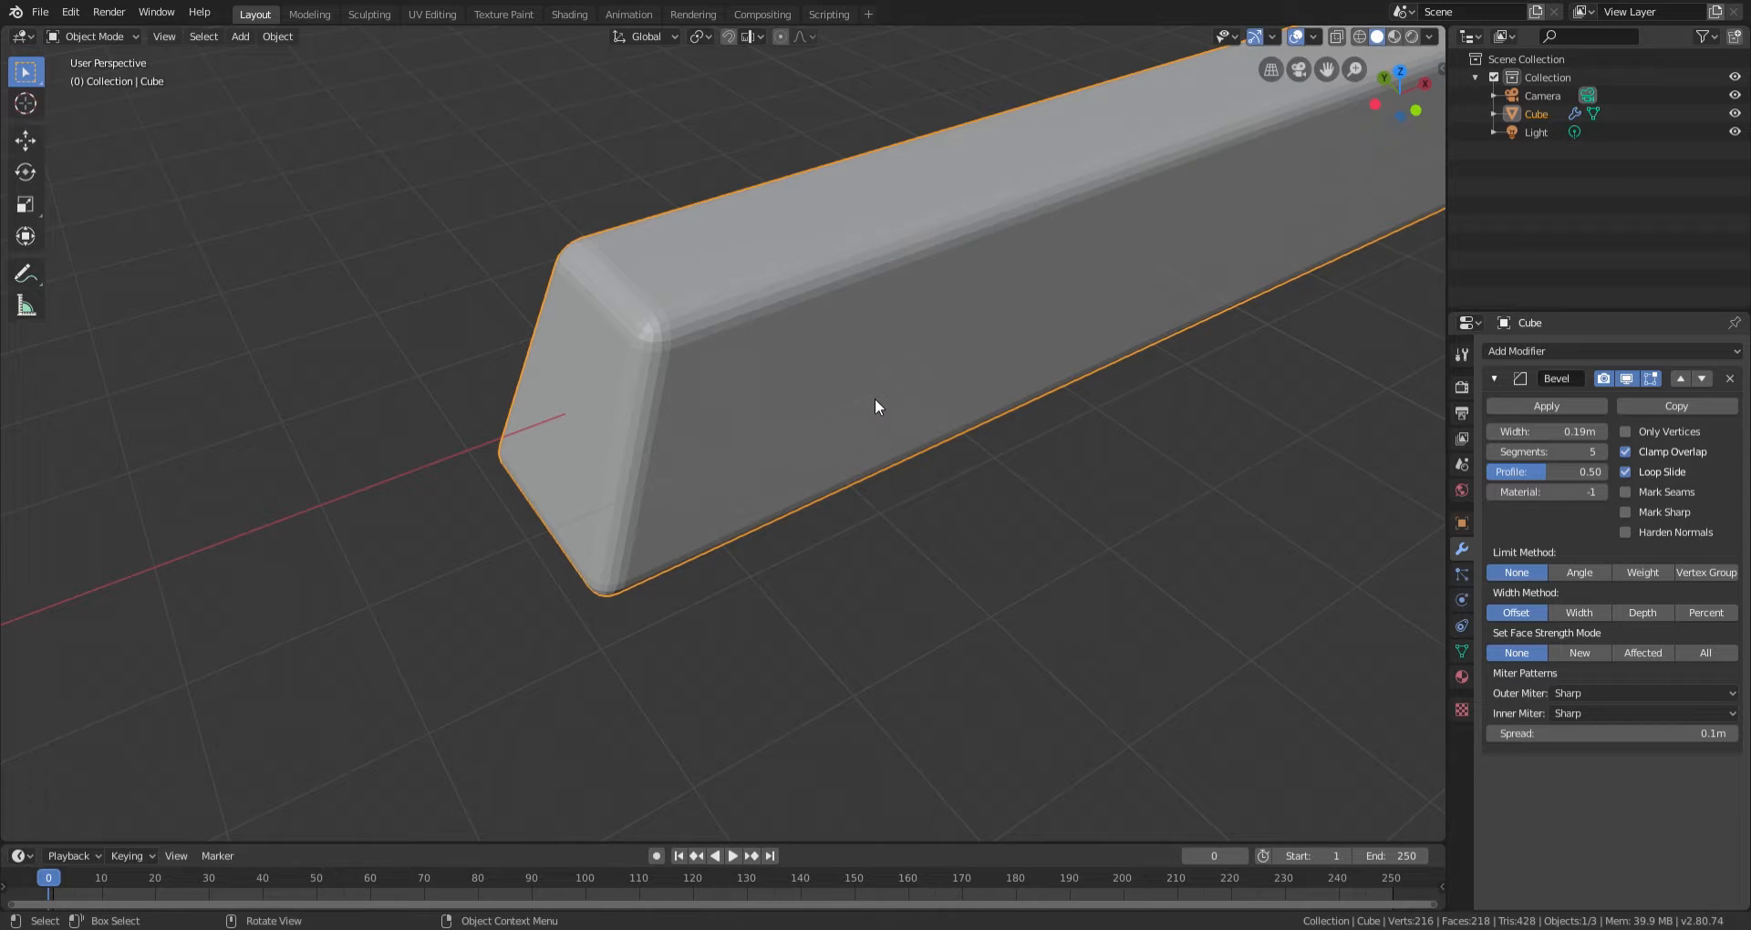
pyautogui.doubleClick(1597, 453)
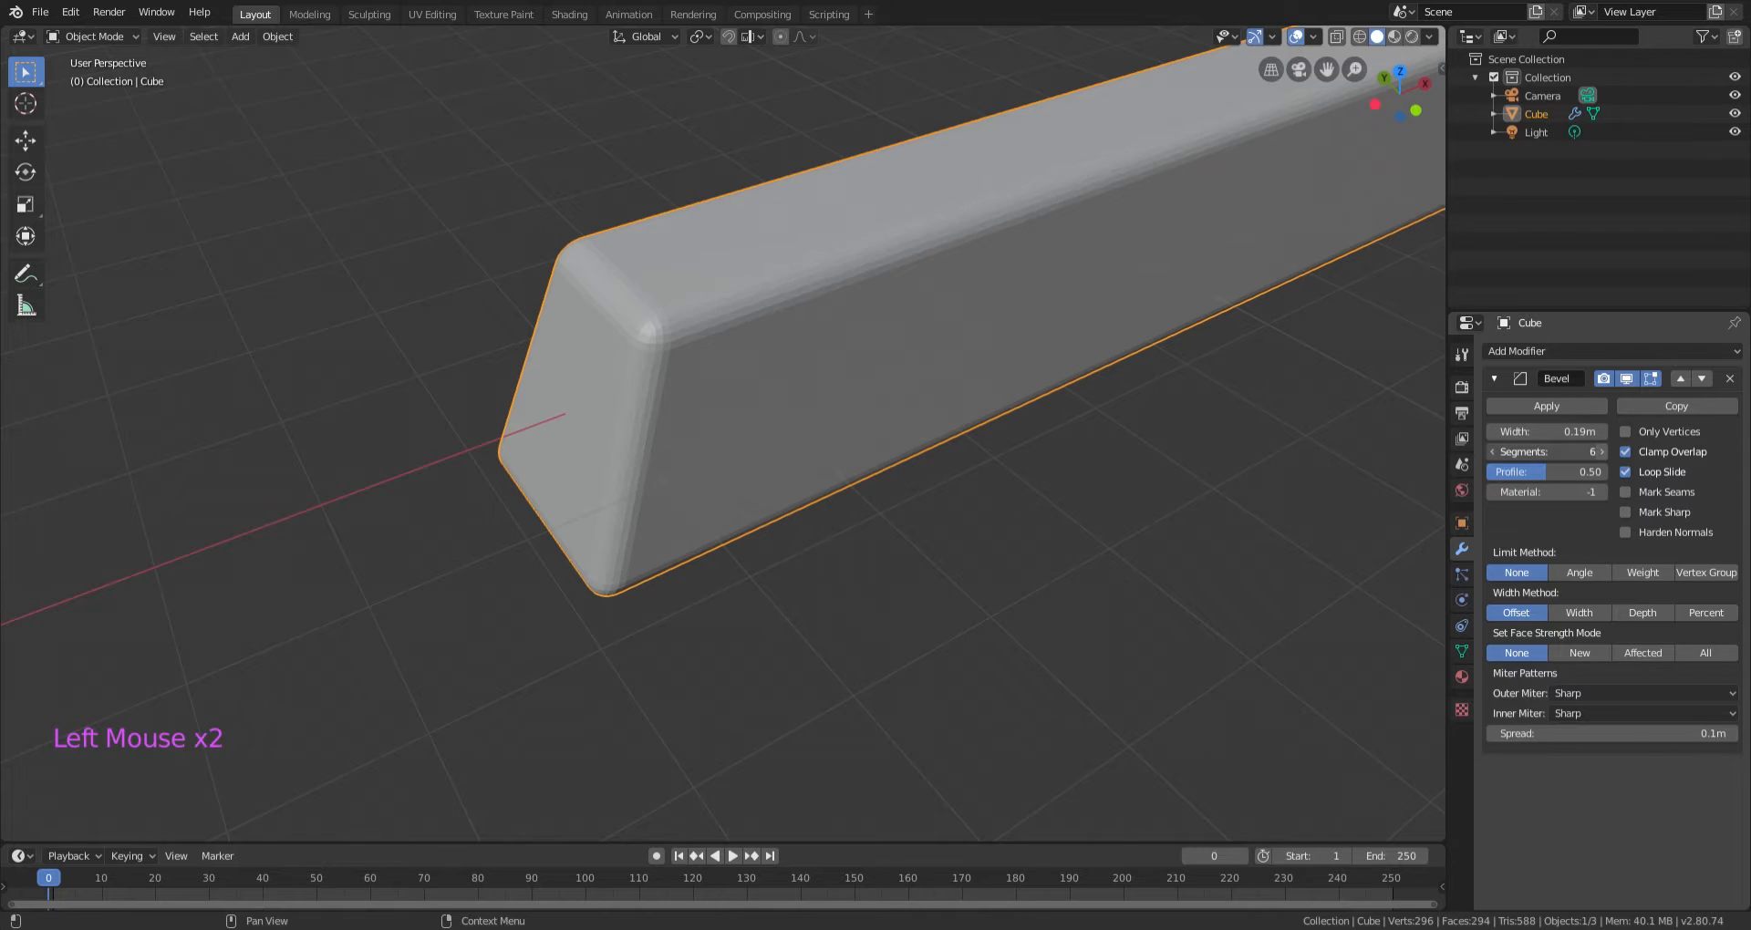
pyautogui.click(1494, 451)
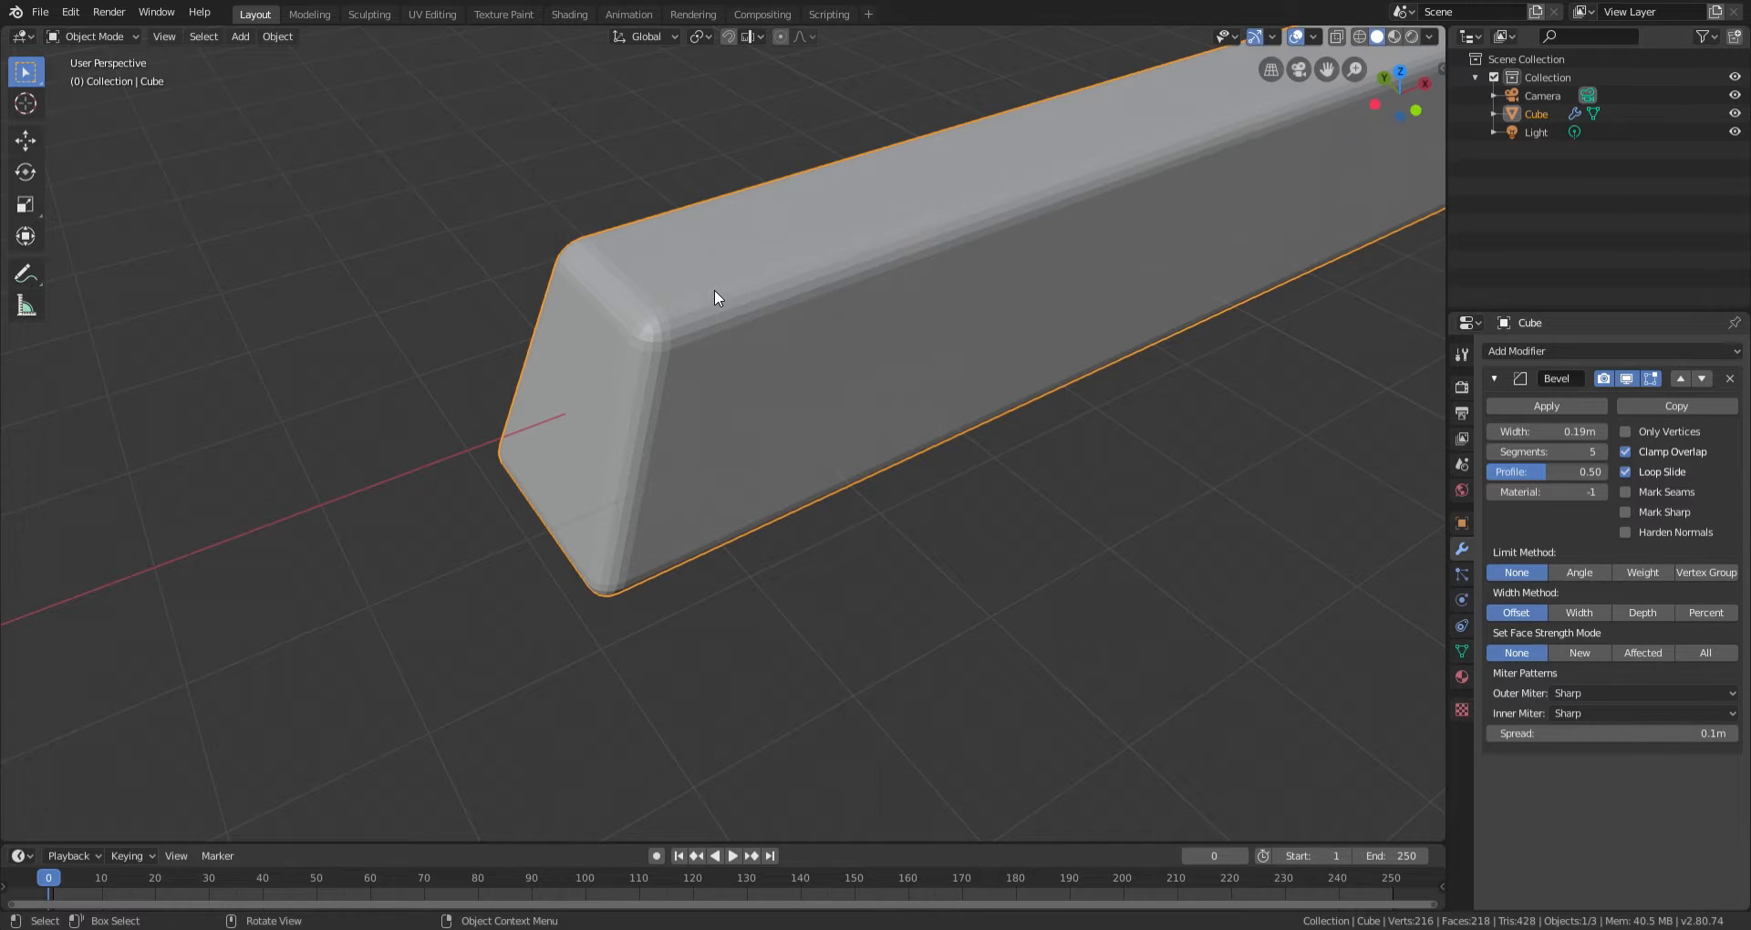
# Apply Shade Smooth to the beveled key.
pyautogui.press('space')
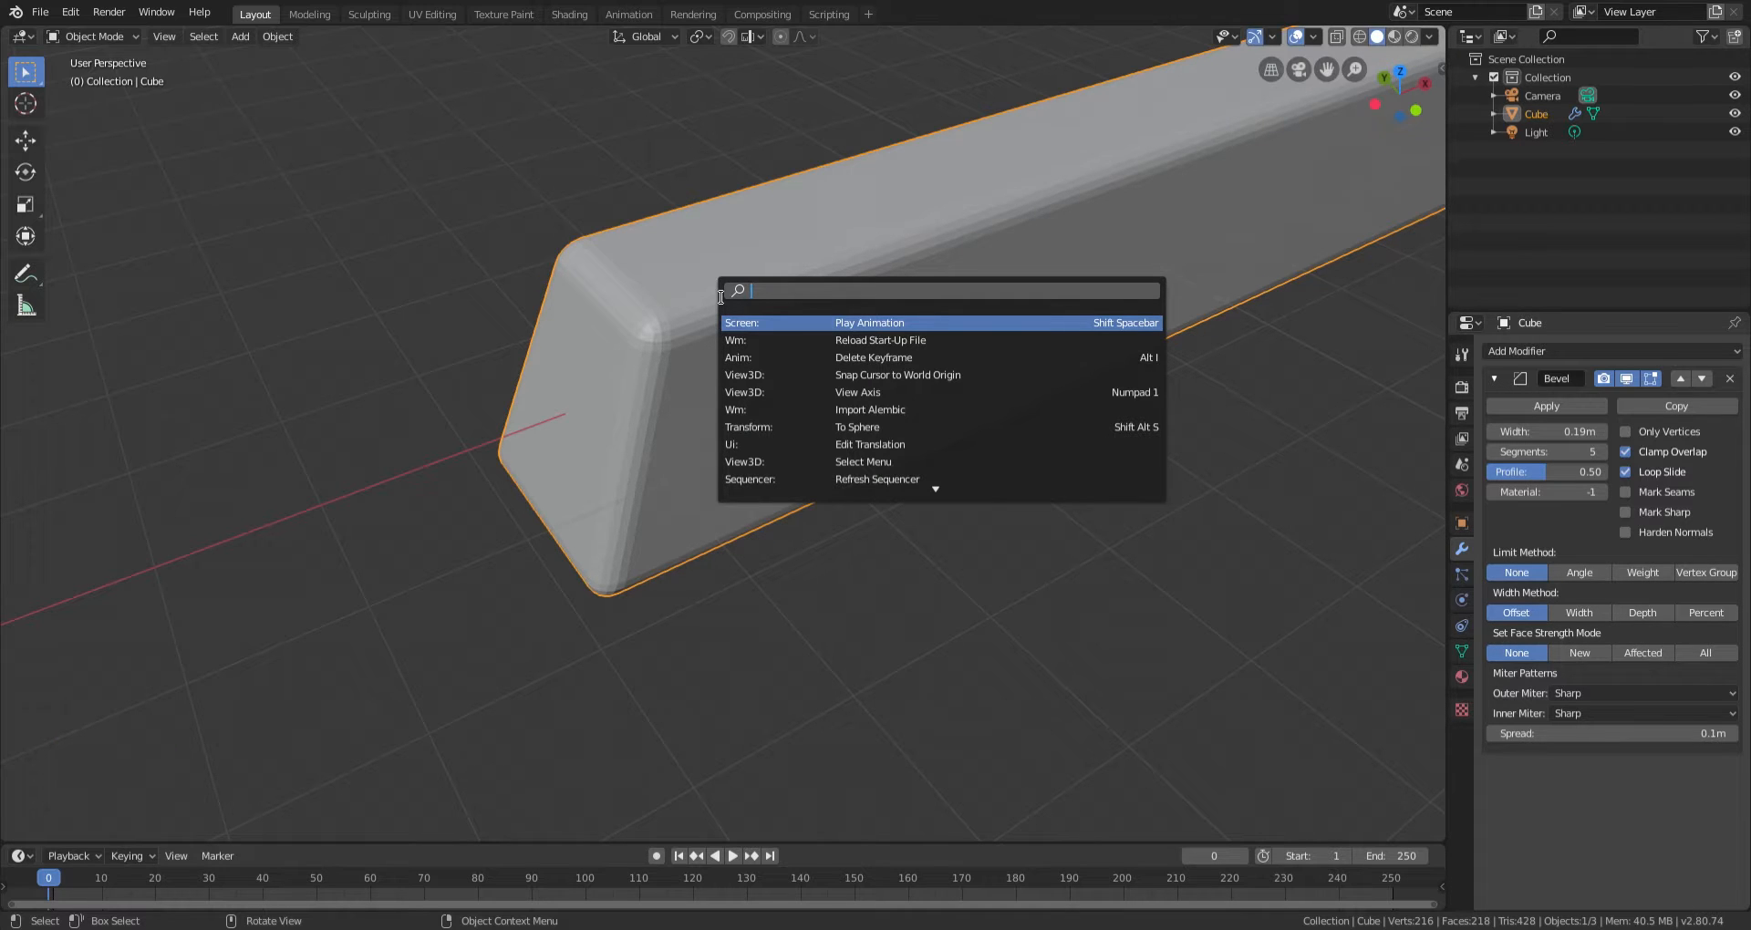
pyautogui.write('smoo')
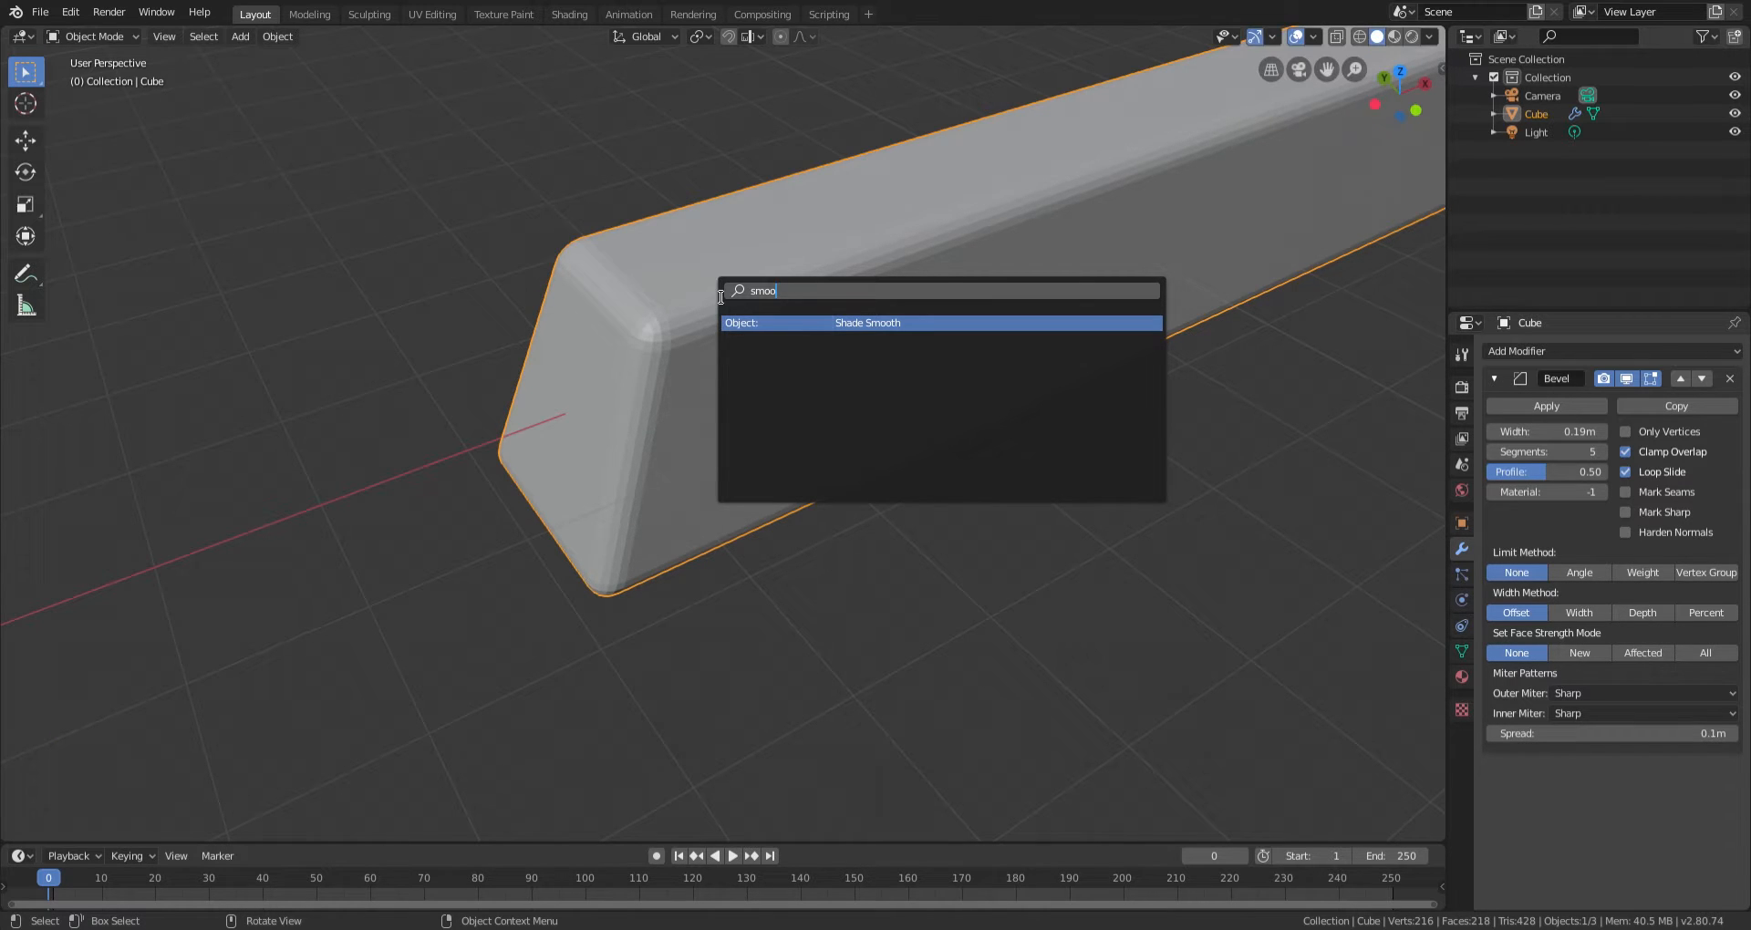
pyautogui.press('Return')
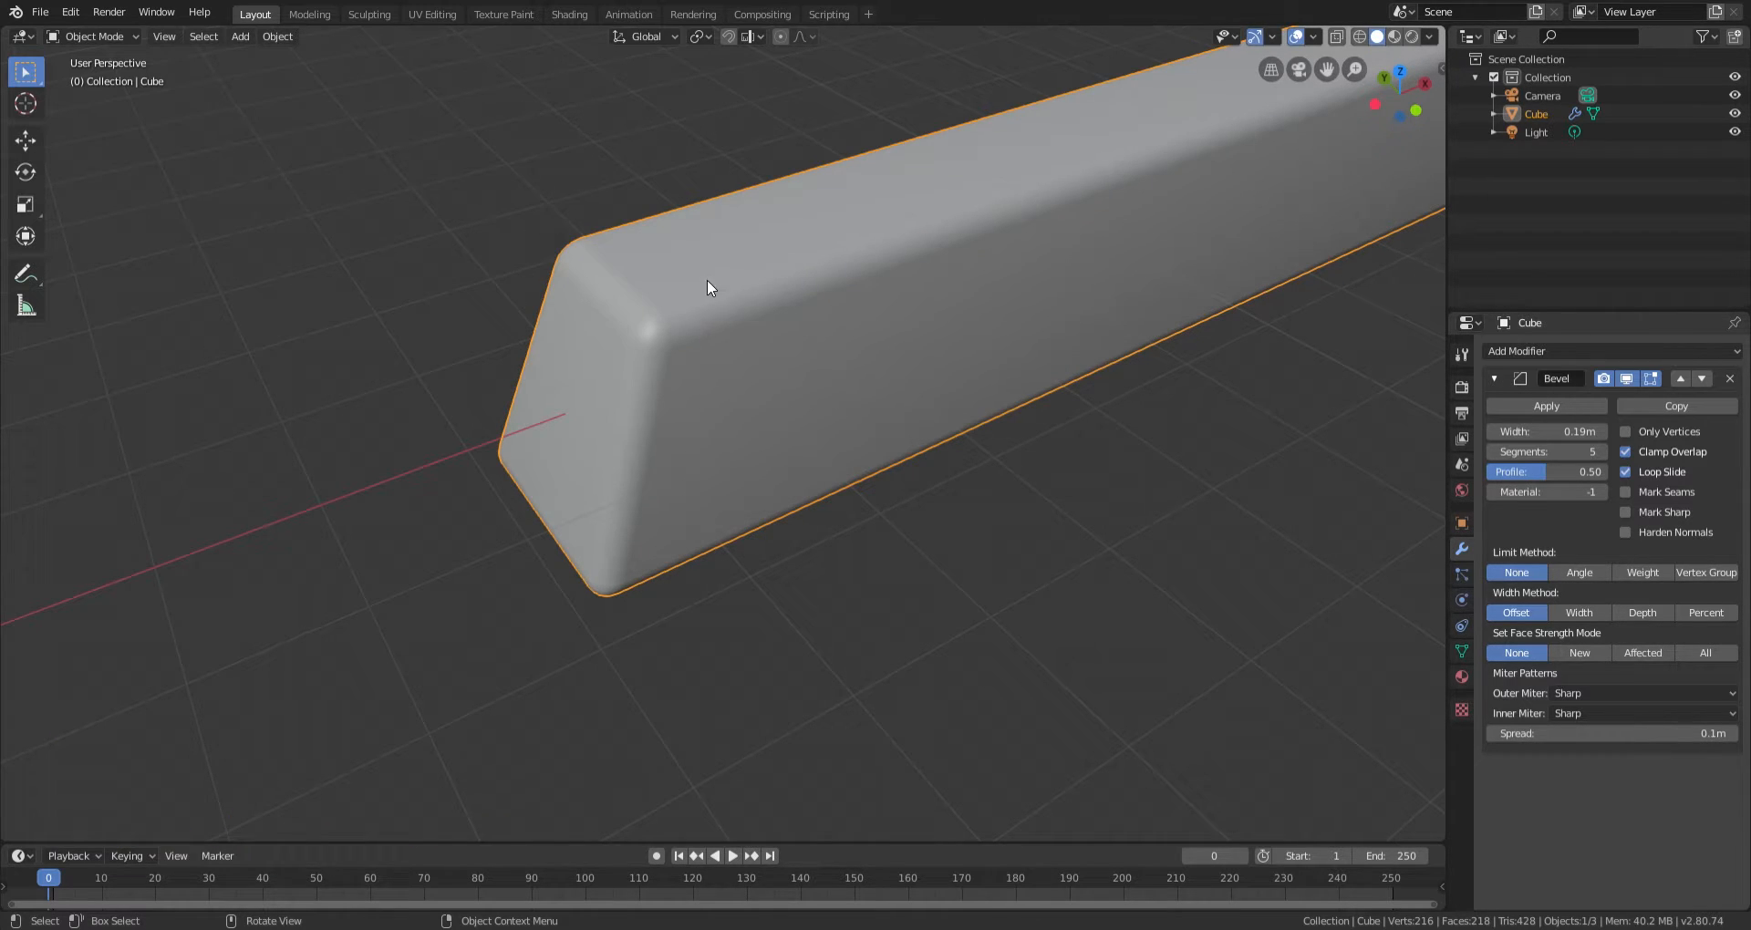
pyautogui.scroll(2, 703, 287)
pyautogui.scroll(1, 672, 274)
pyautogui.moveTo(672, 274); pyautogui.dragTo(701, 285, button='middle')
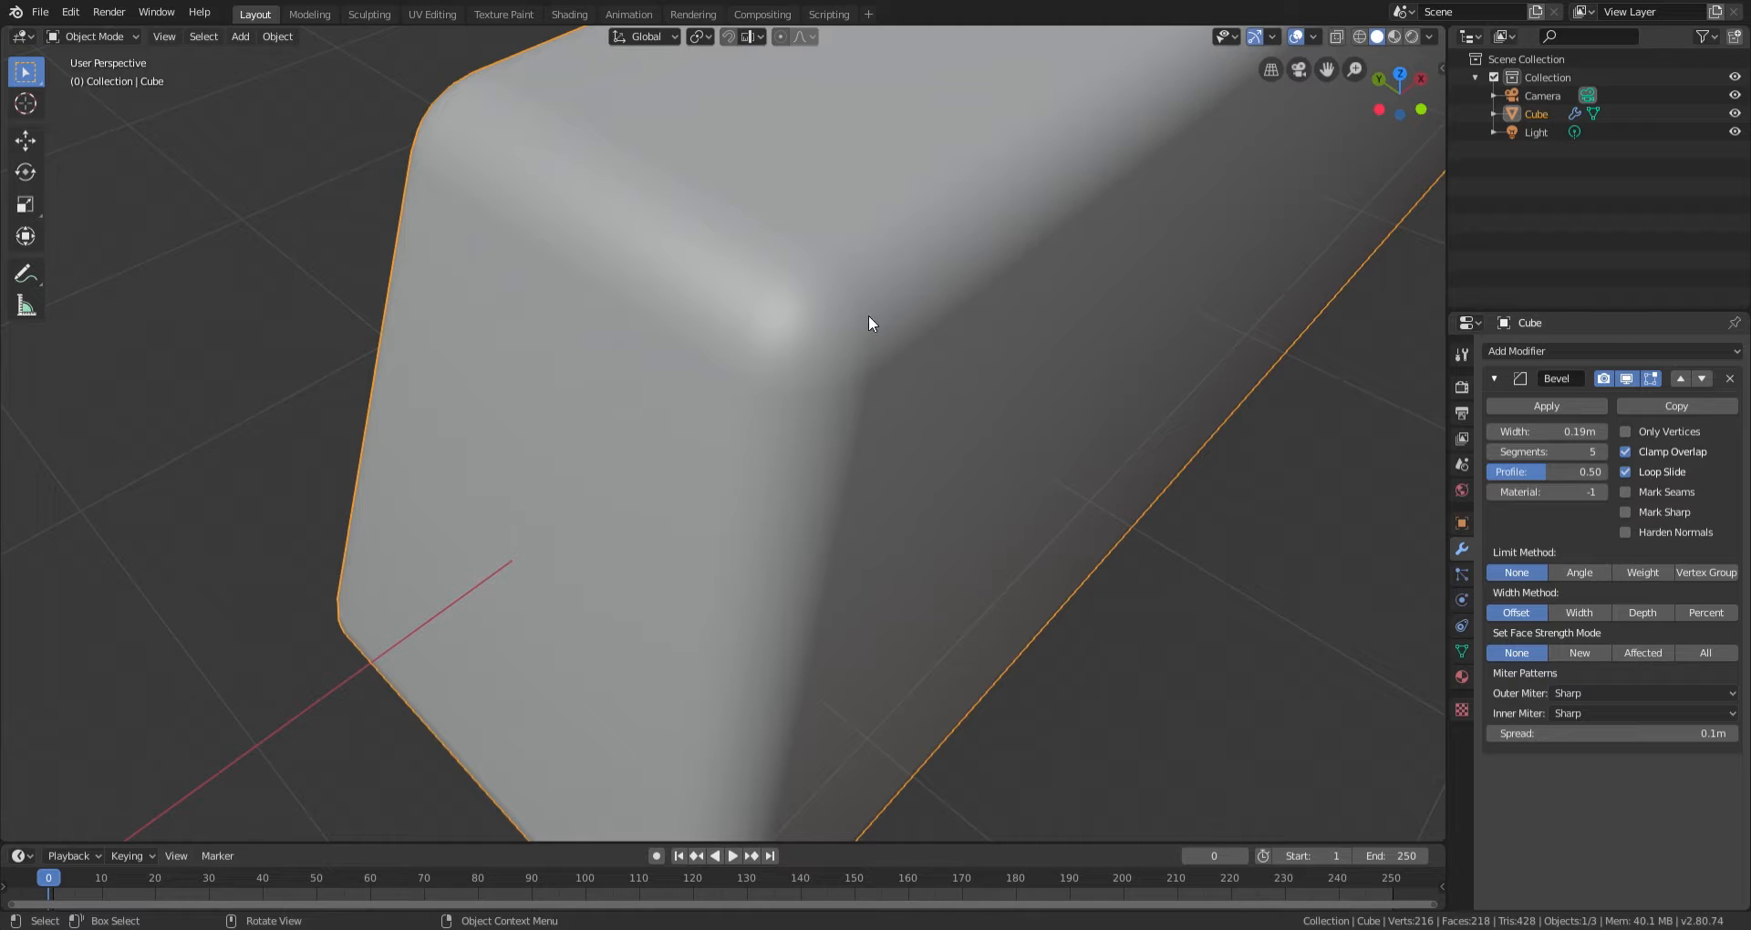
# Try the Bevel modifier with 1 segment, and return it to 5 segments.
pyautogui.click(1494, 452)
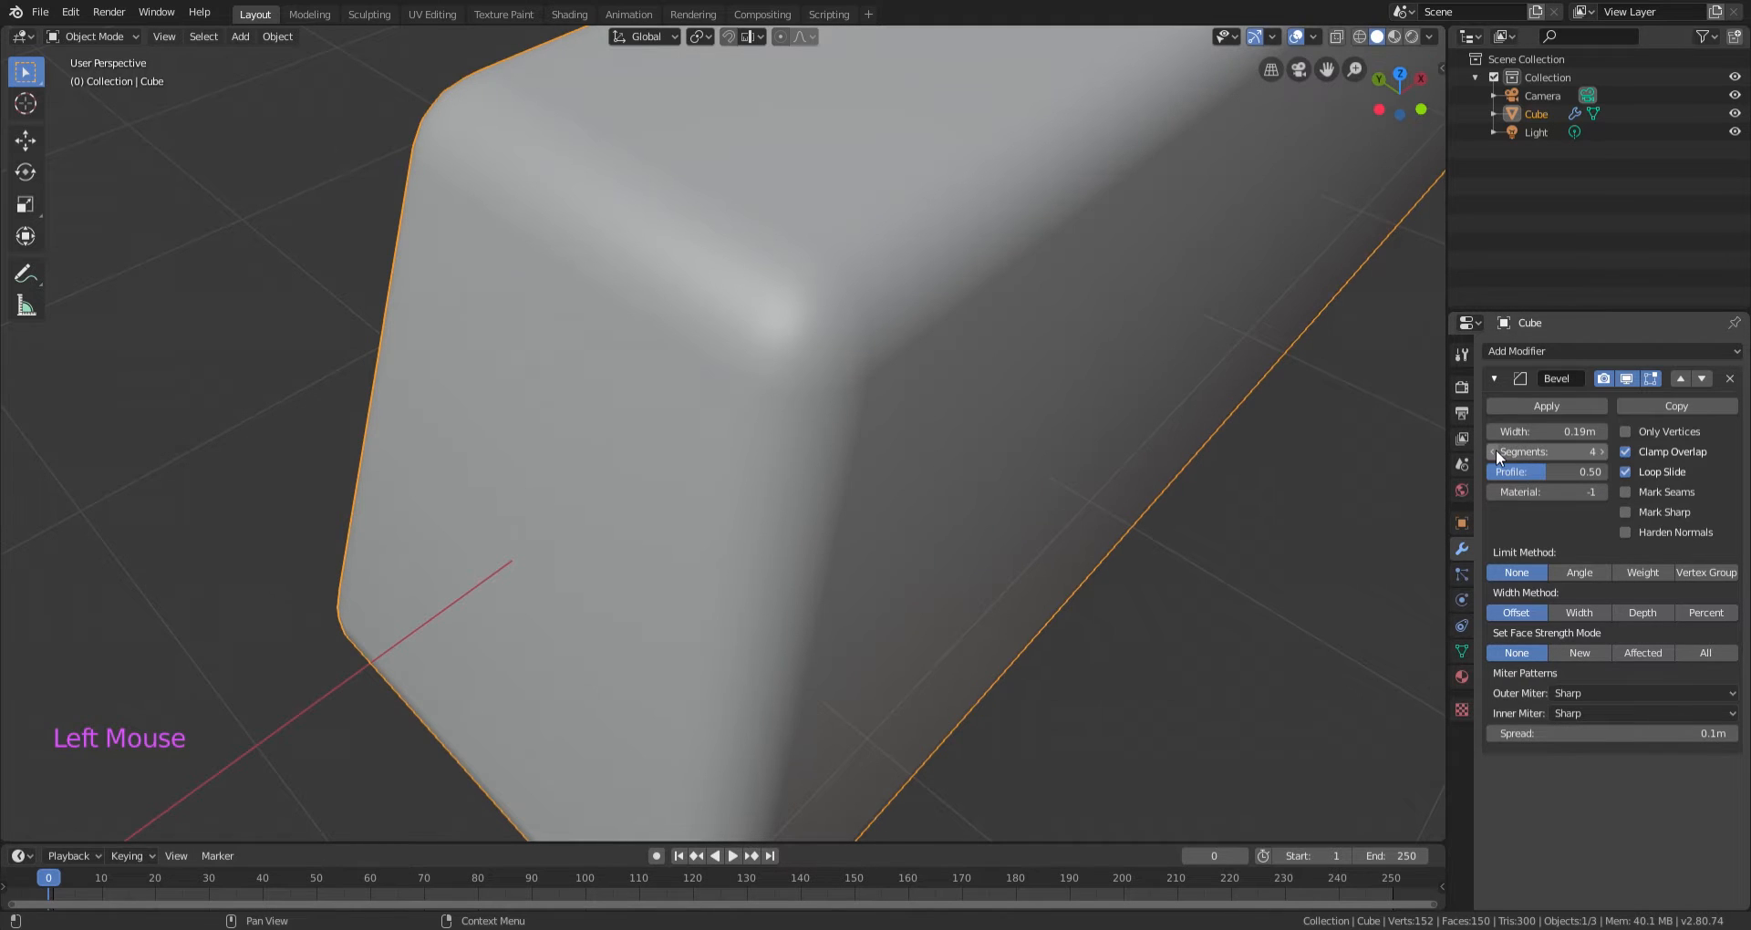
pyautogui.click(1494, 453)
pyautogui.click(1494, 452)
pyautogui.click(1494, 452)
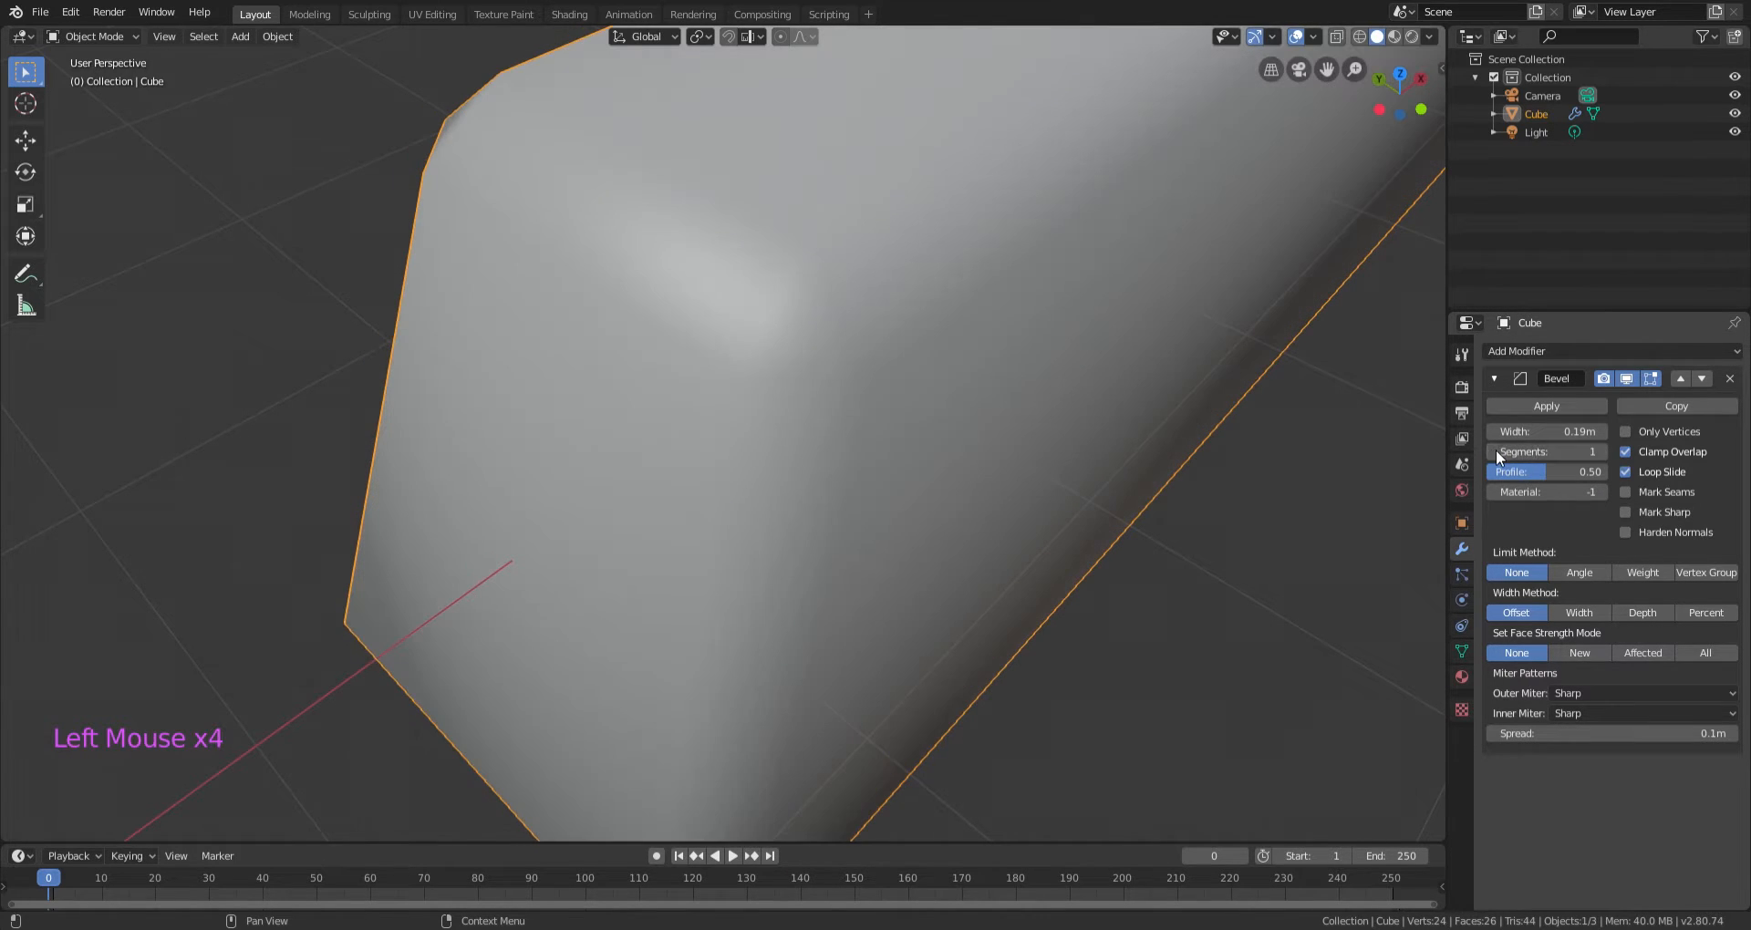
pyautogui.click(1602, 452)
pyautogui.click(1601, 451)
pyautogui.click(1602, 451)
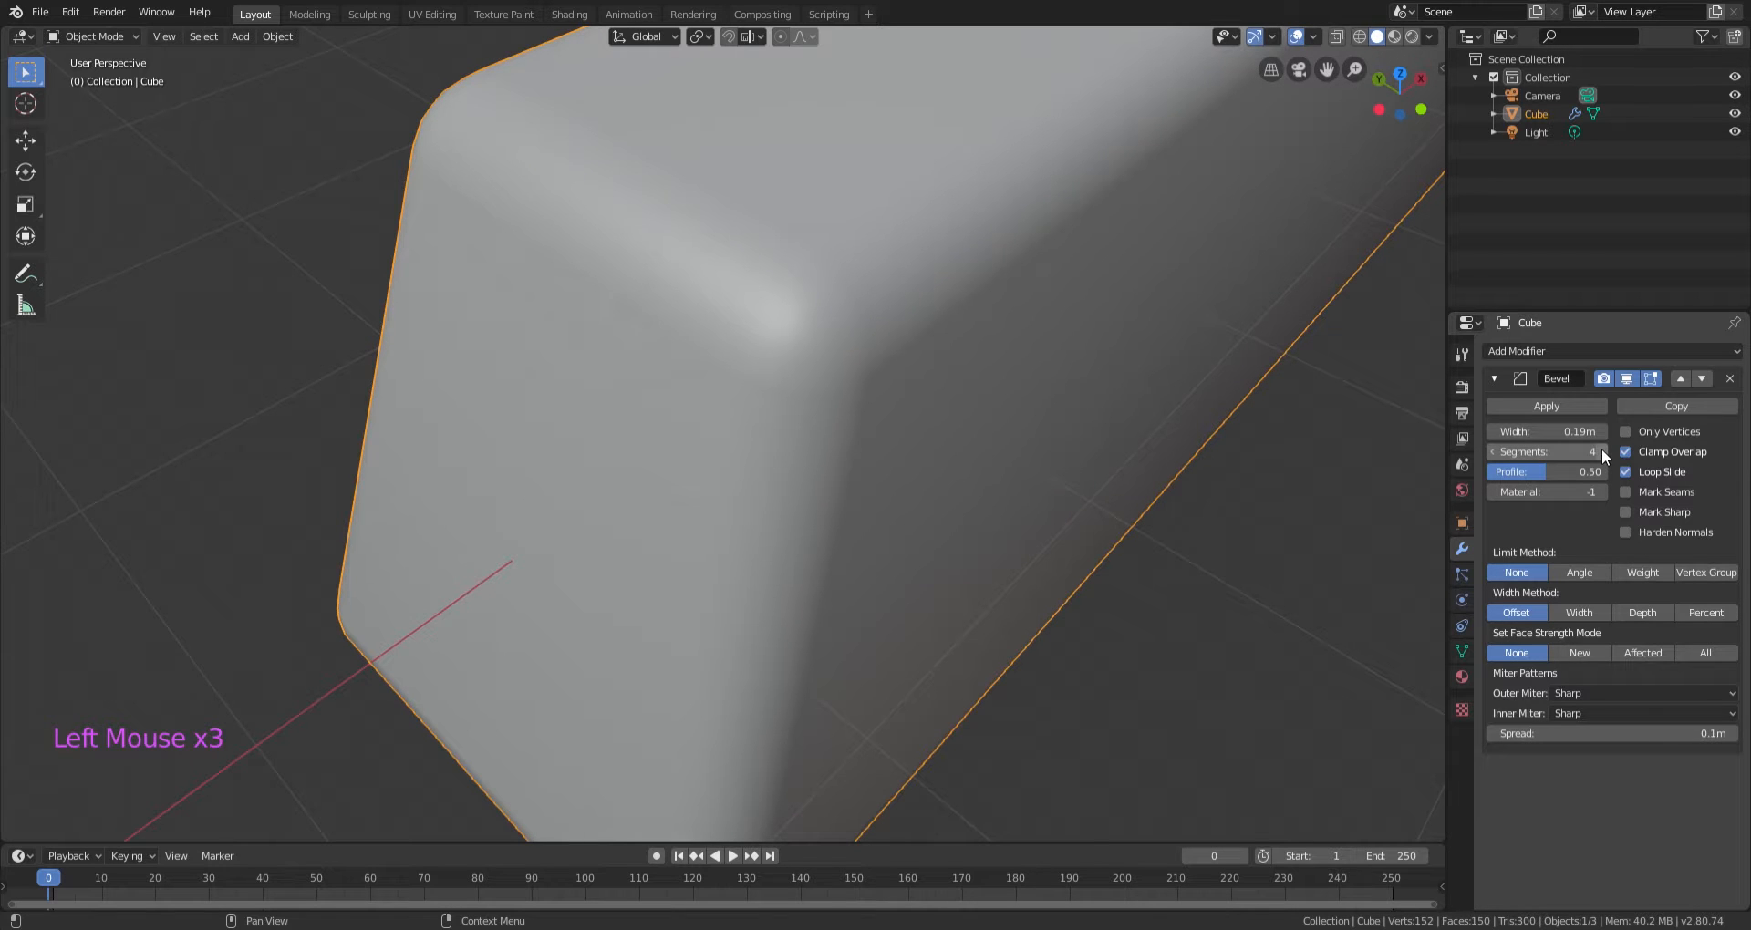
pyautogui.click(1602, 451)
# Examine the smooth-shaded key's surfaces and rounded edges close up and from several angles.
pyautogui.moveTo(999, 534); pyautogui.dragTo(954, 534, button='middle')
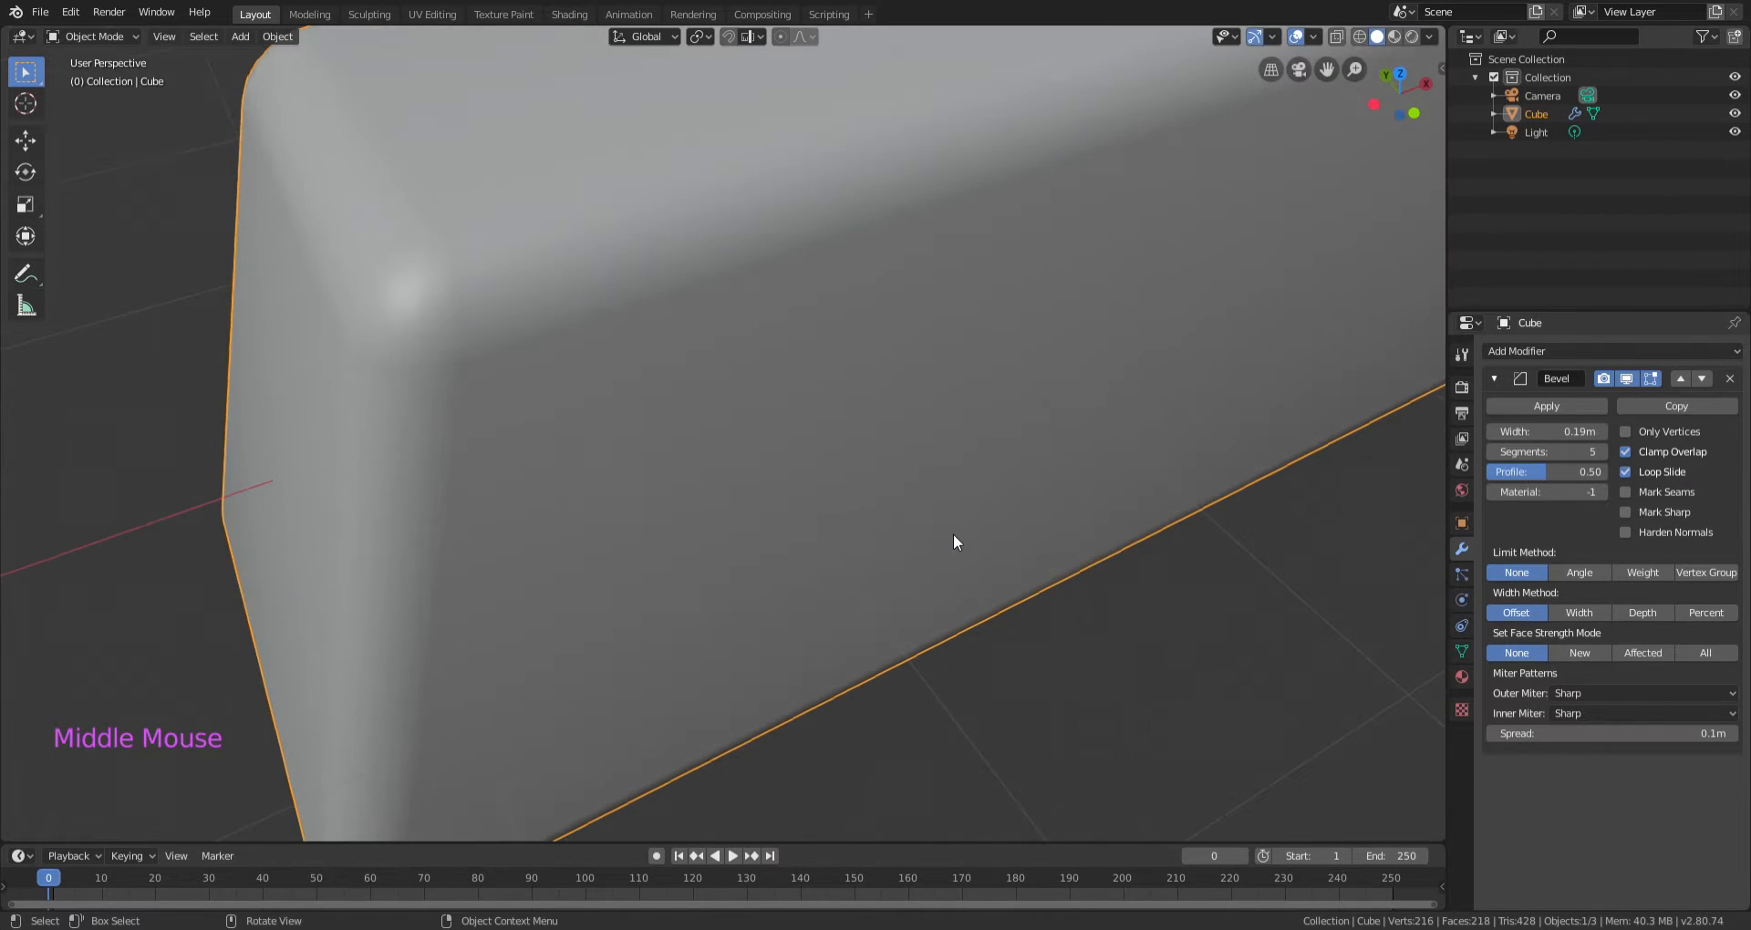
pyautogui.scroll(-4, 955, 523)
pyautogui.moveTo(927, 473); pyautogui.dragTo(938, 379, button='middle')
pyautogui.scroll(-3, 850, 387)
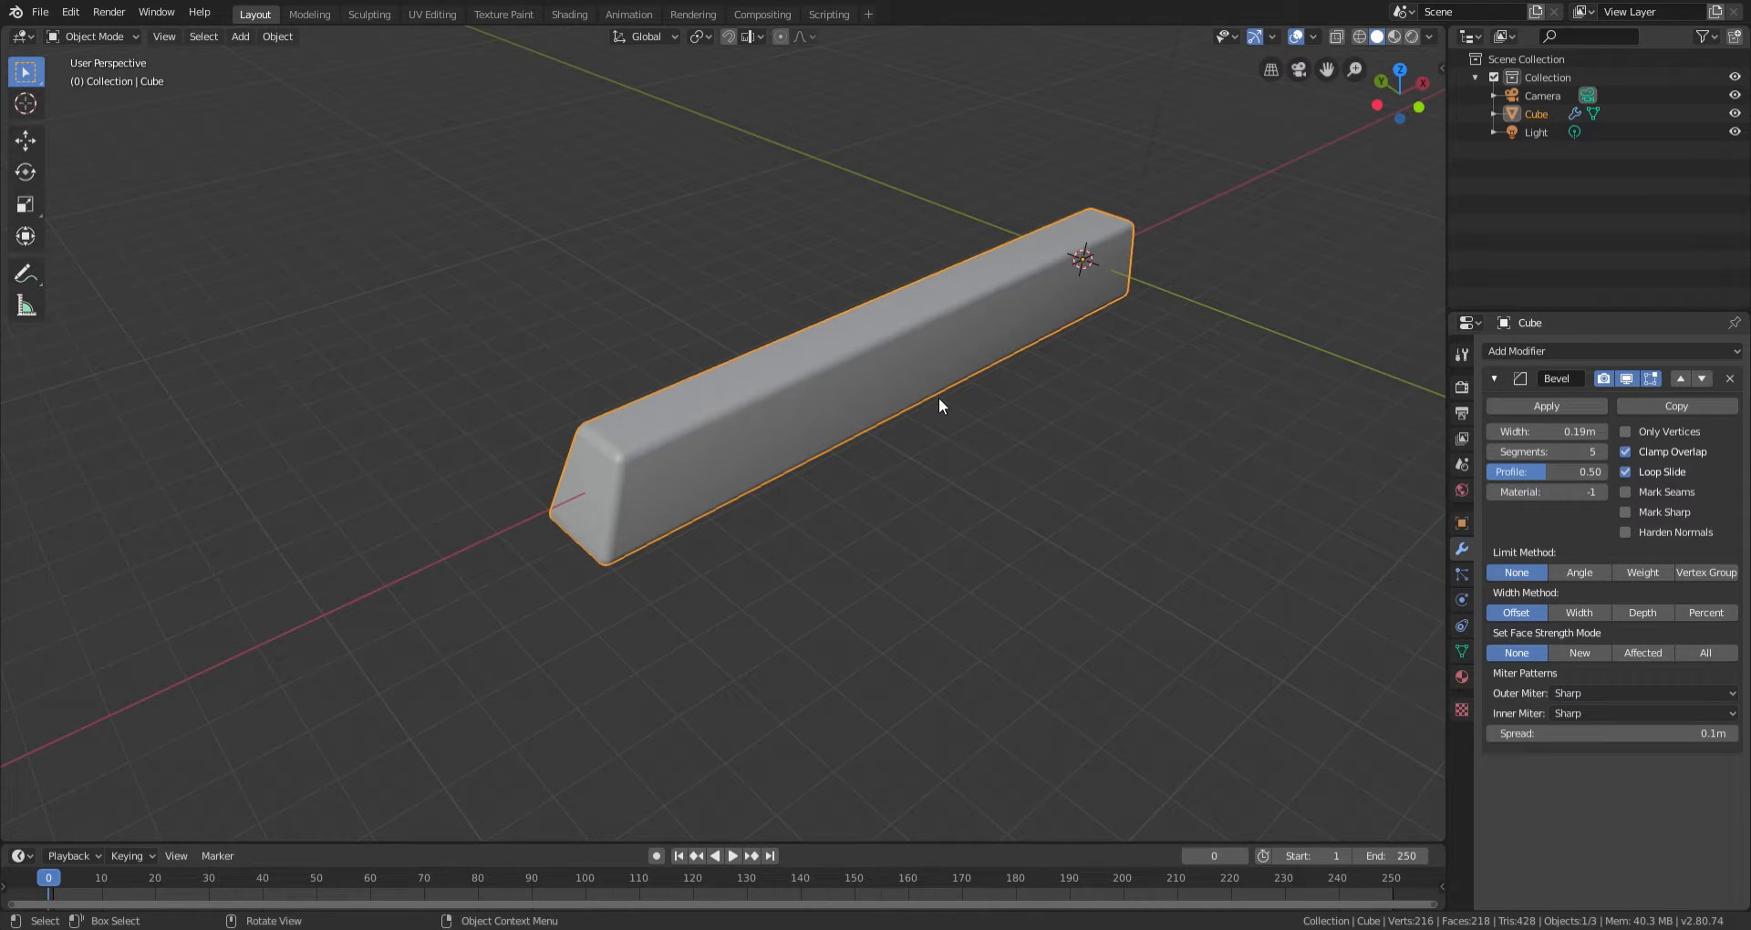
pyautogui.moveTo(911, 434); pyautogui.dragTo(982, 432, button='middle')
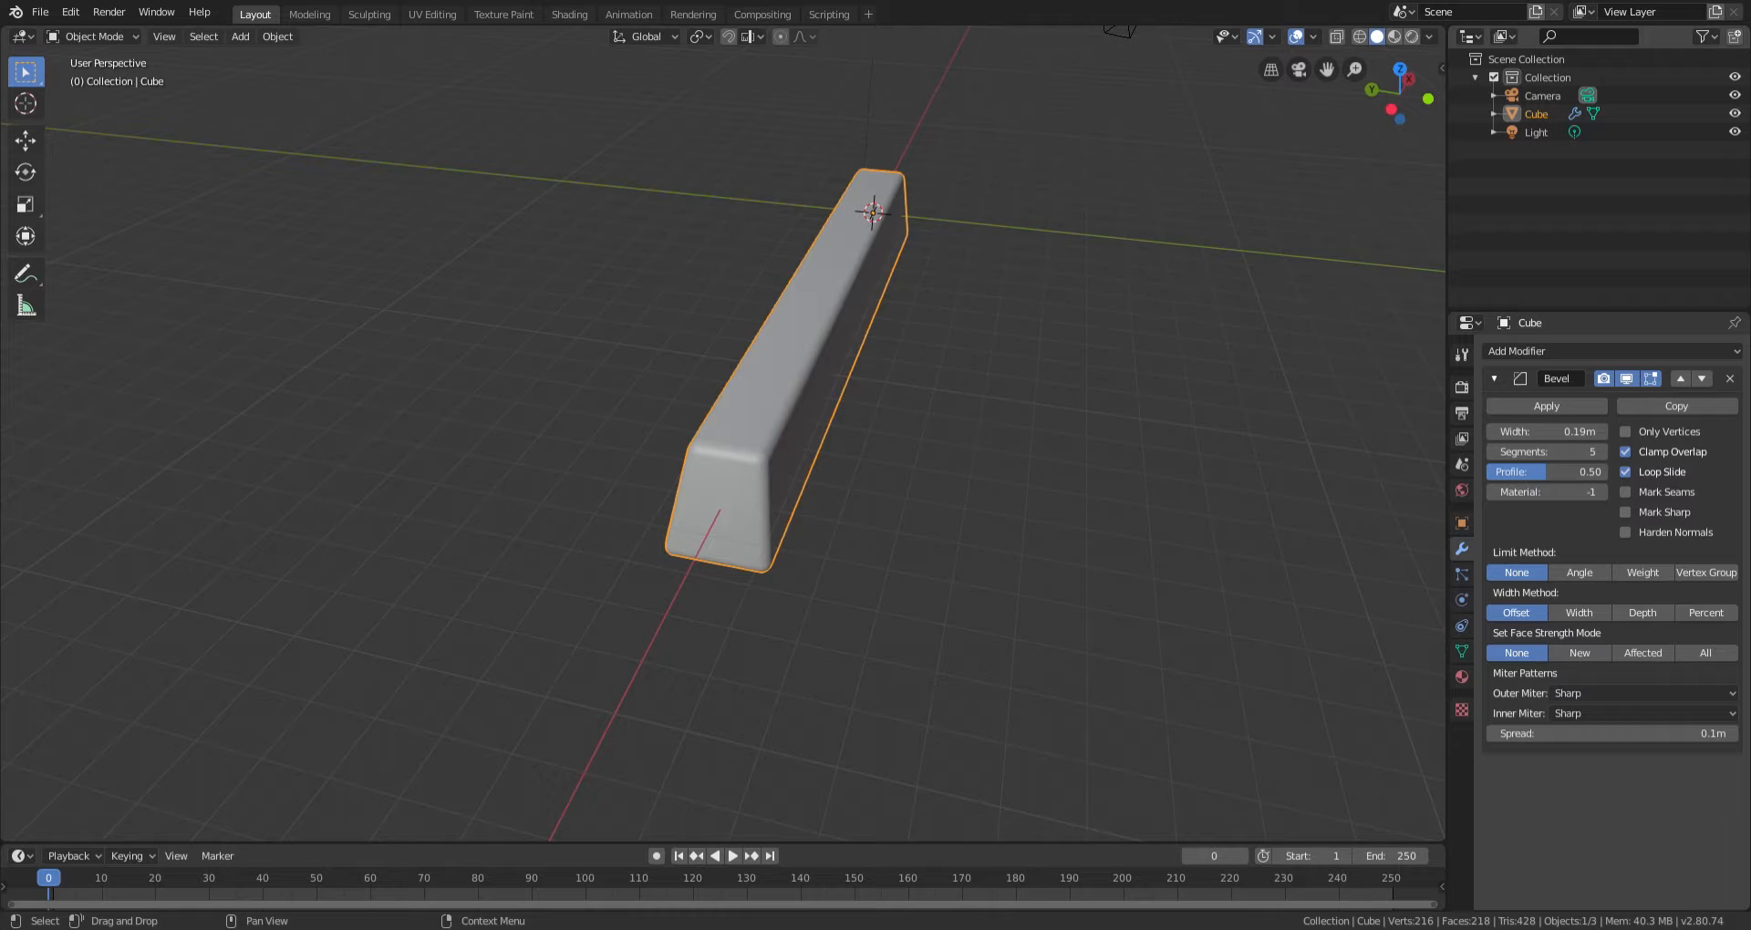
pyautogui.moveTo(797, 379); pyautogui.dragTo(727, 360, button='middle')
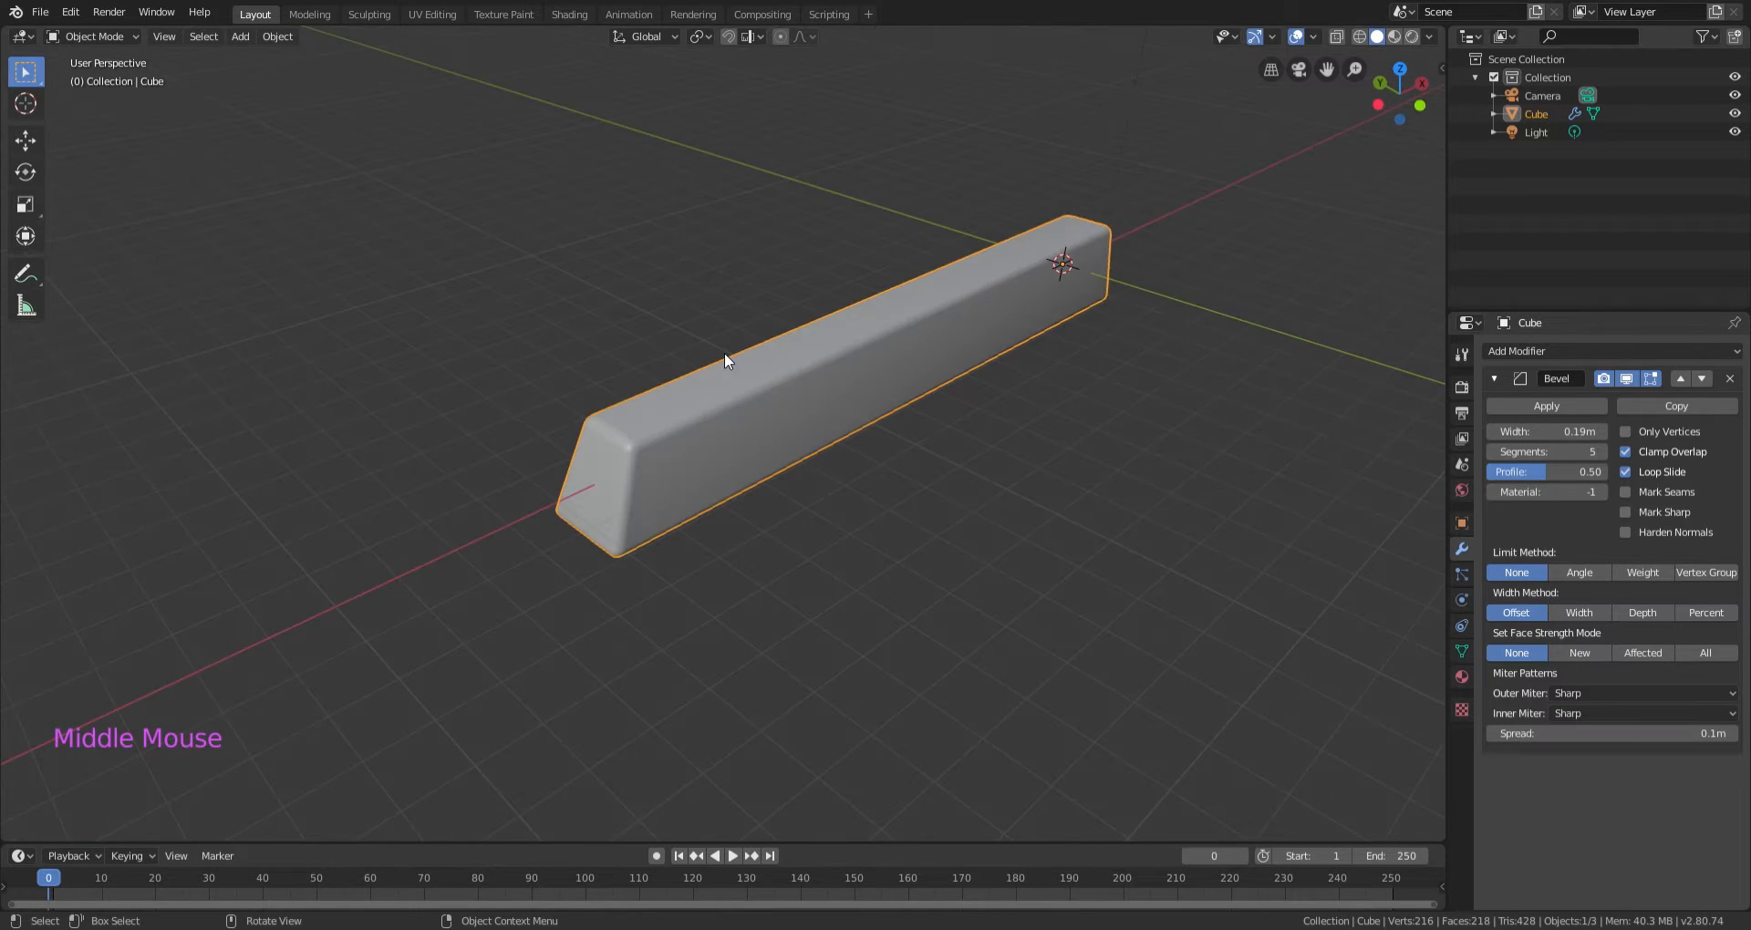
pyautogui.scroll(-2, 860, 371)
pyautogui.moveTo(860, 371); pyautogui.dragTo(775, 368, button='middle')
# Add a new cube mesh at the world origin, overlapping the key's rear end.
pyautogui.hotkey('shift', 'a')
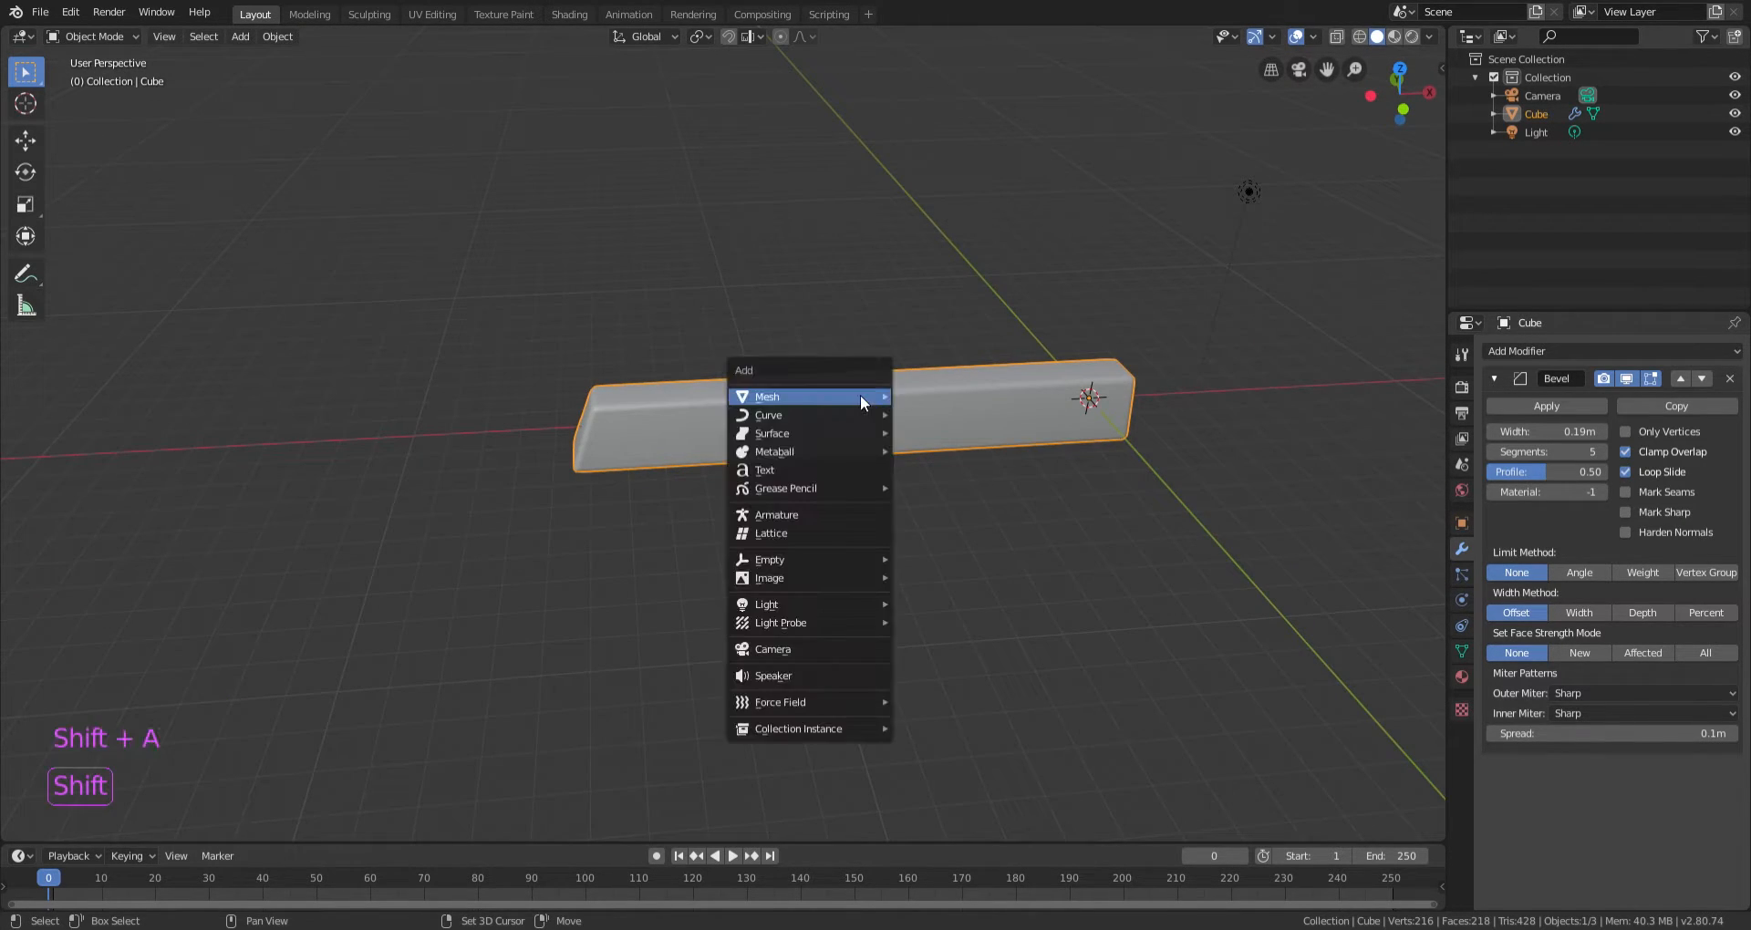
pyautogui.moveTo(861, 396)
pyautogui.click(943, 415)
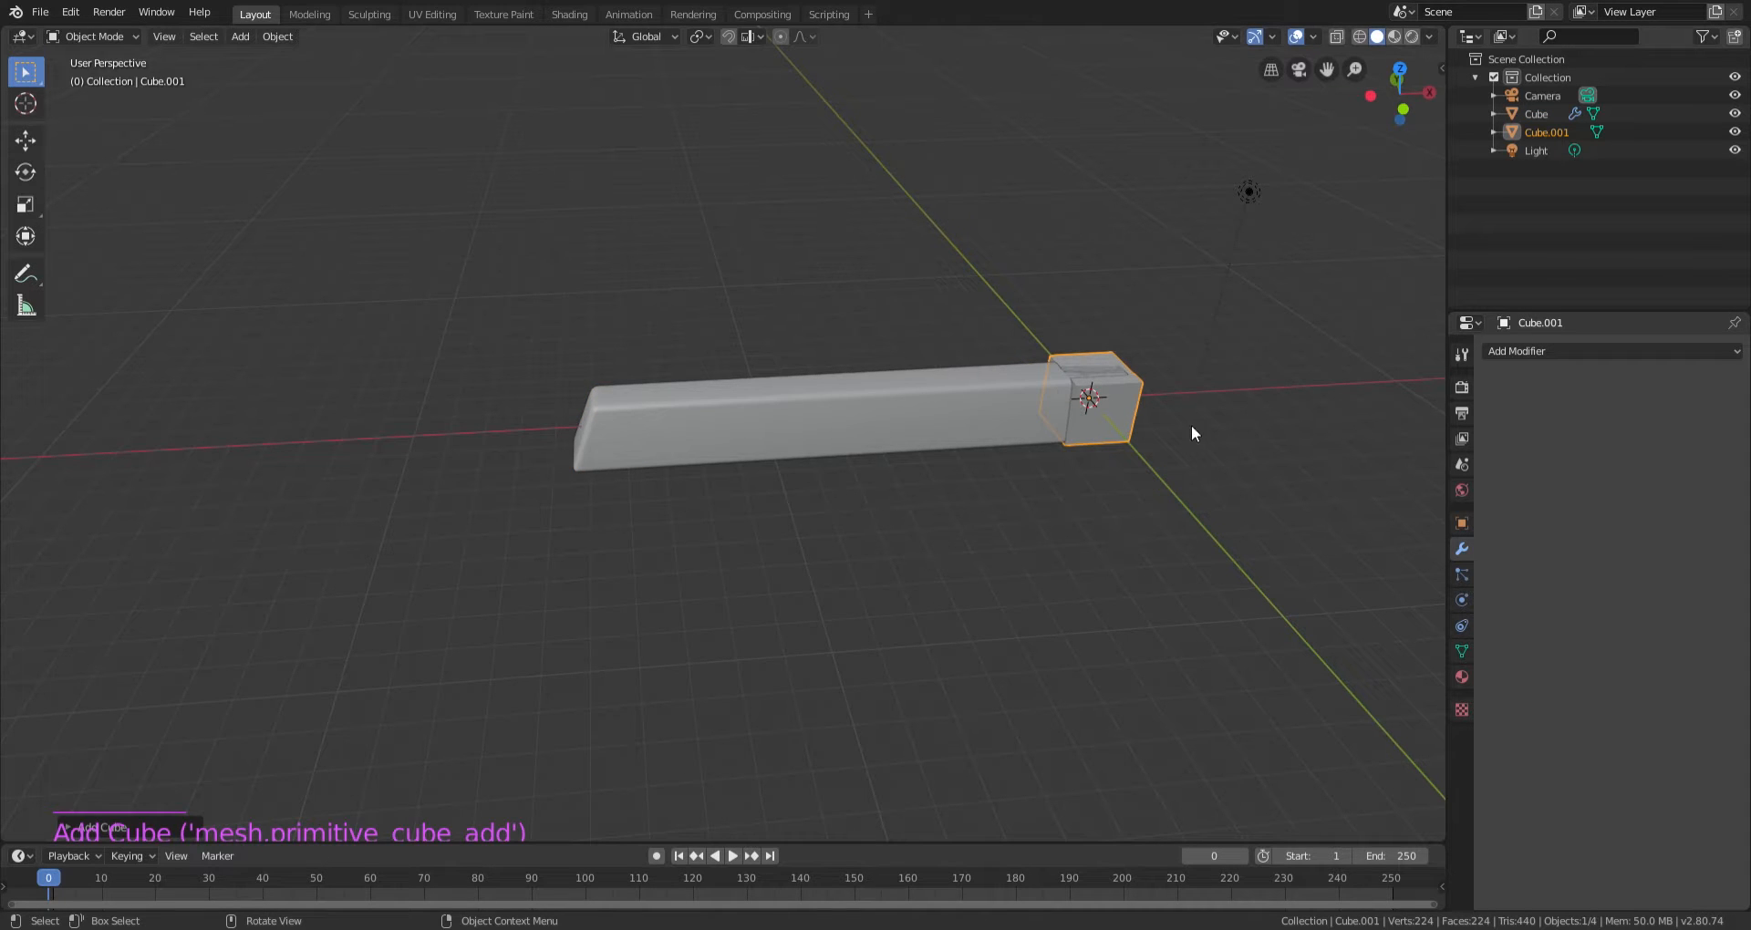
# Move the new cube down about 1.8 m along the Z axis at the key's rear end.
pyautogui.keyDown('shift'); pyautogui.moveTo(1048, 320); pyautogui.dragTo(1045, 429, button='middle'); pyautogui.keyUp('shift')
pyautogui.scroll(2, 1040, 341)
pyautogui.scroll(1, 883, 358)
pyautogui.scroll(-1, 885, 356)
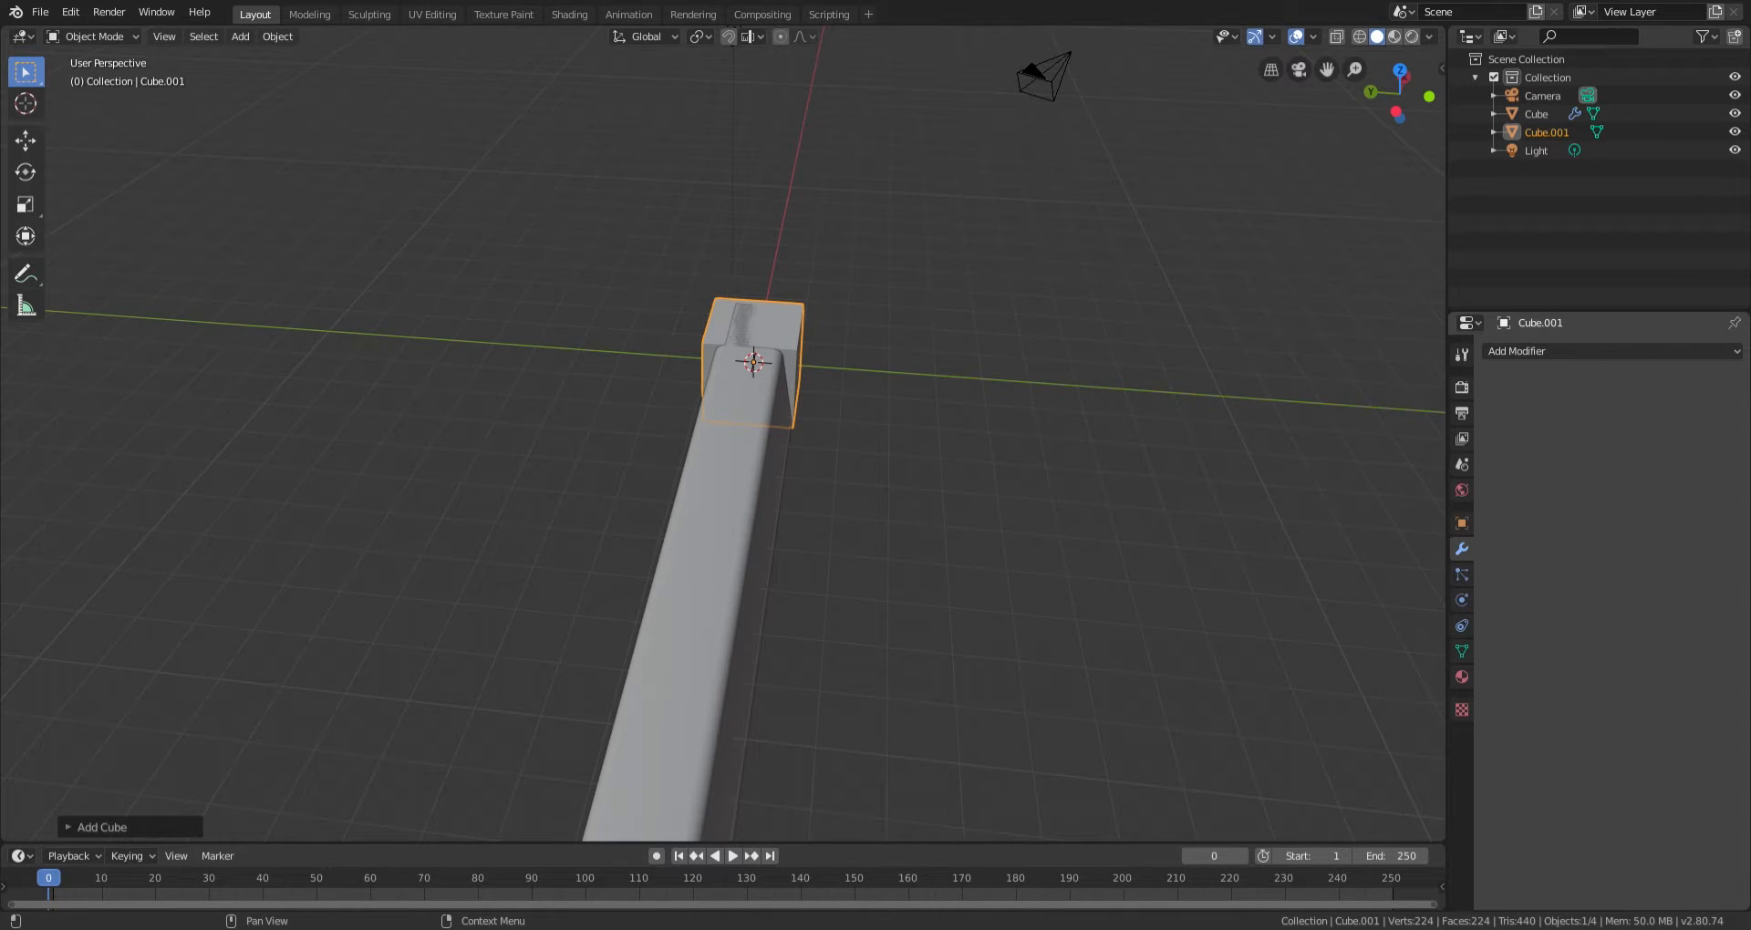
pyautogui.moveTo(875, 255); pyautogui.dragTo(875, 246, button='middle')
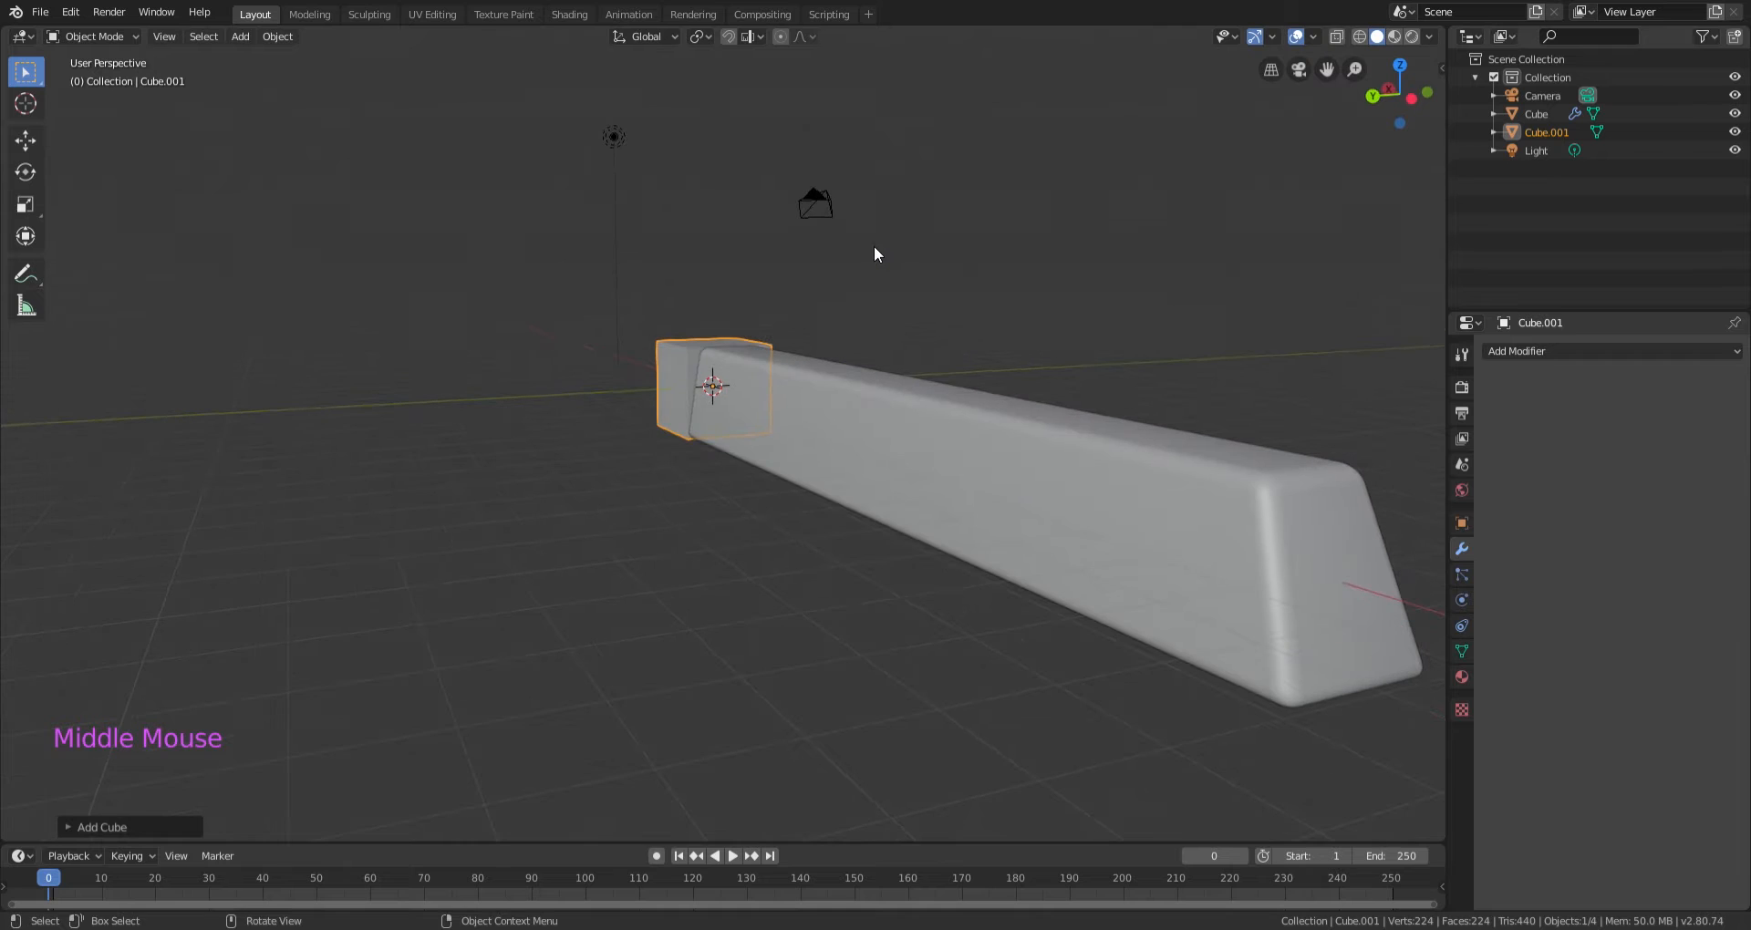
pyautogui.moveTo(730, 500); pyautogui.dragTo(781, 379, button='middle')
pyautogui.scroll(2, 782, 379)
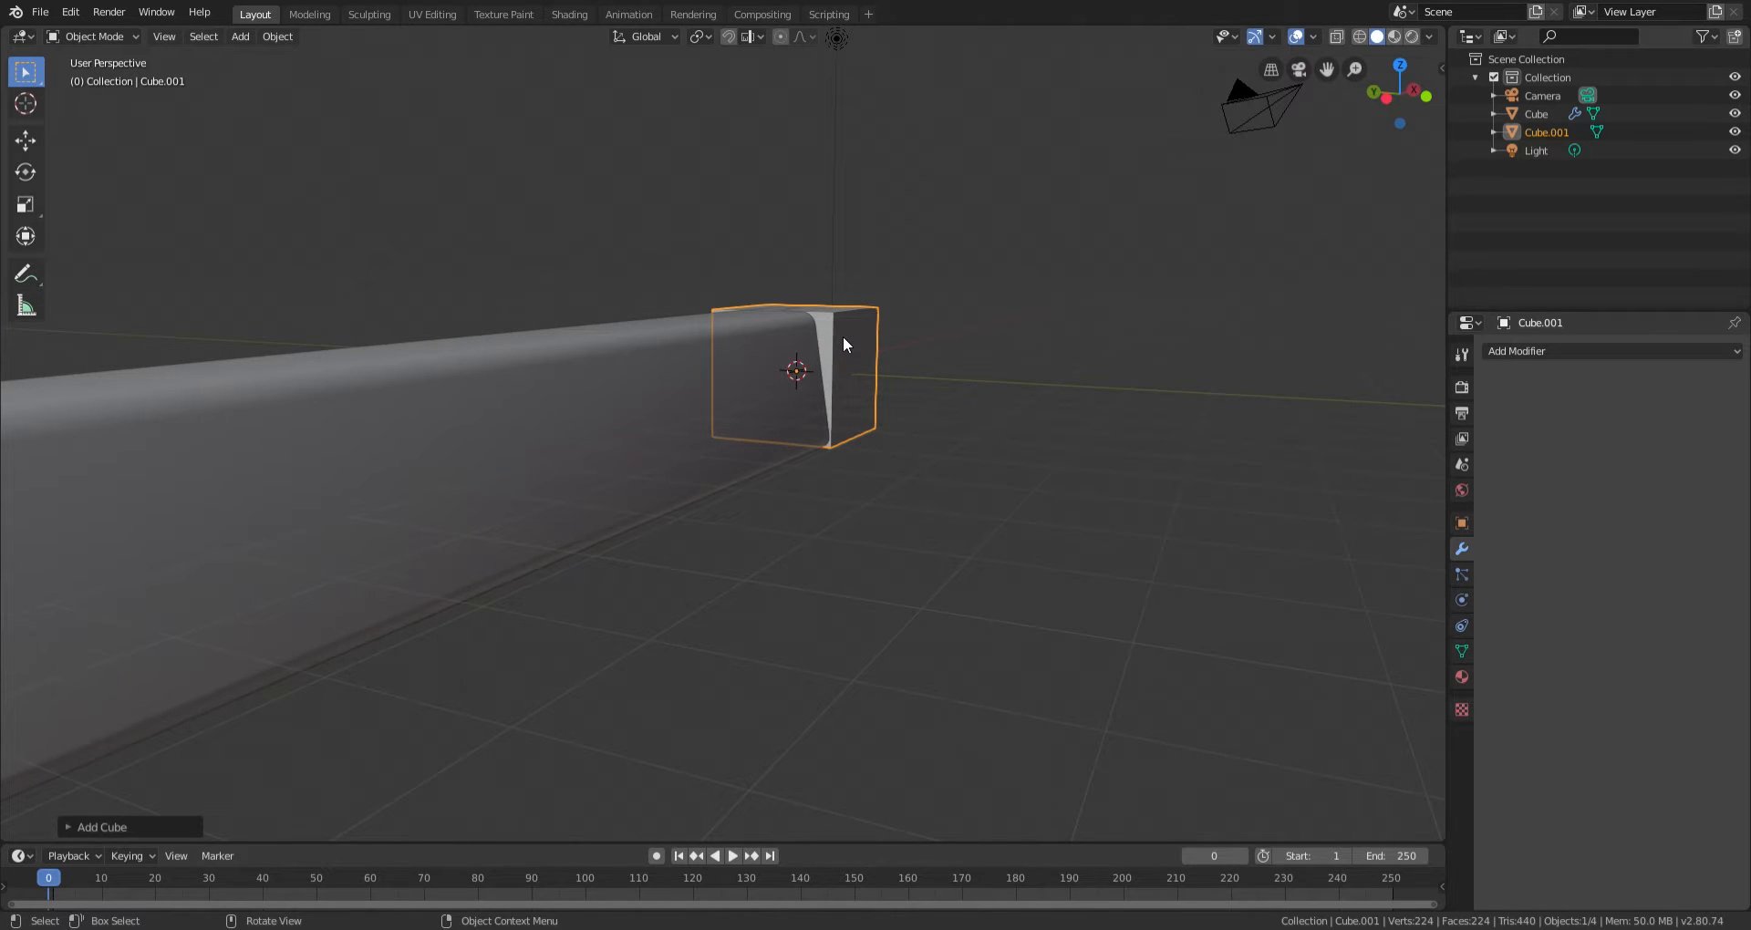
pyautogui.press('g')
pyautogui.press('z')
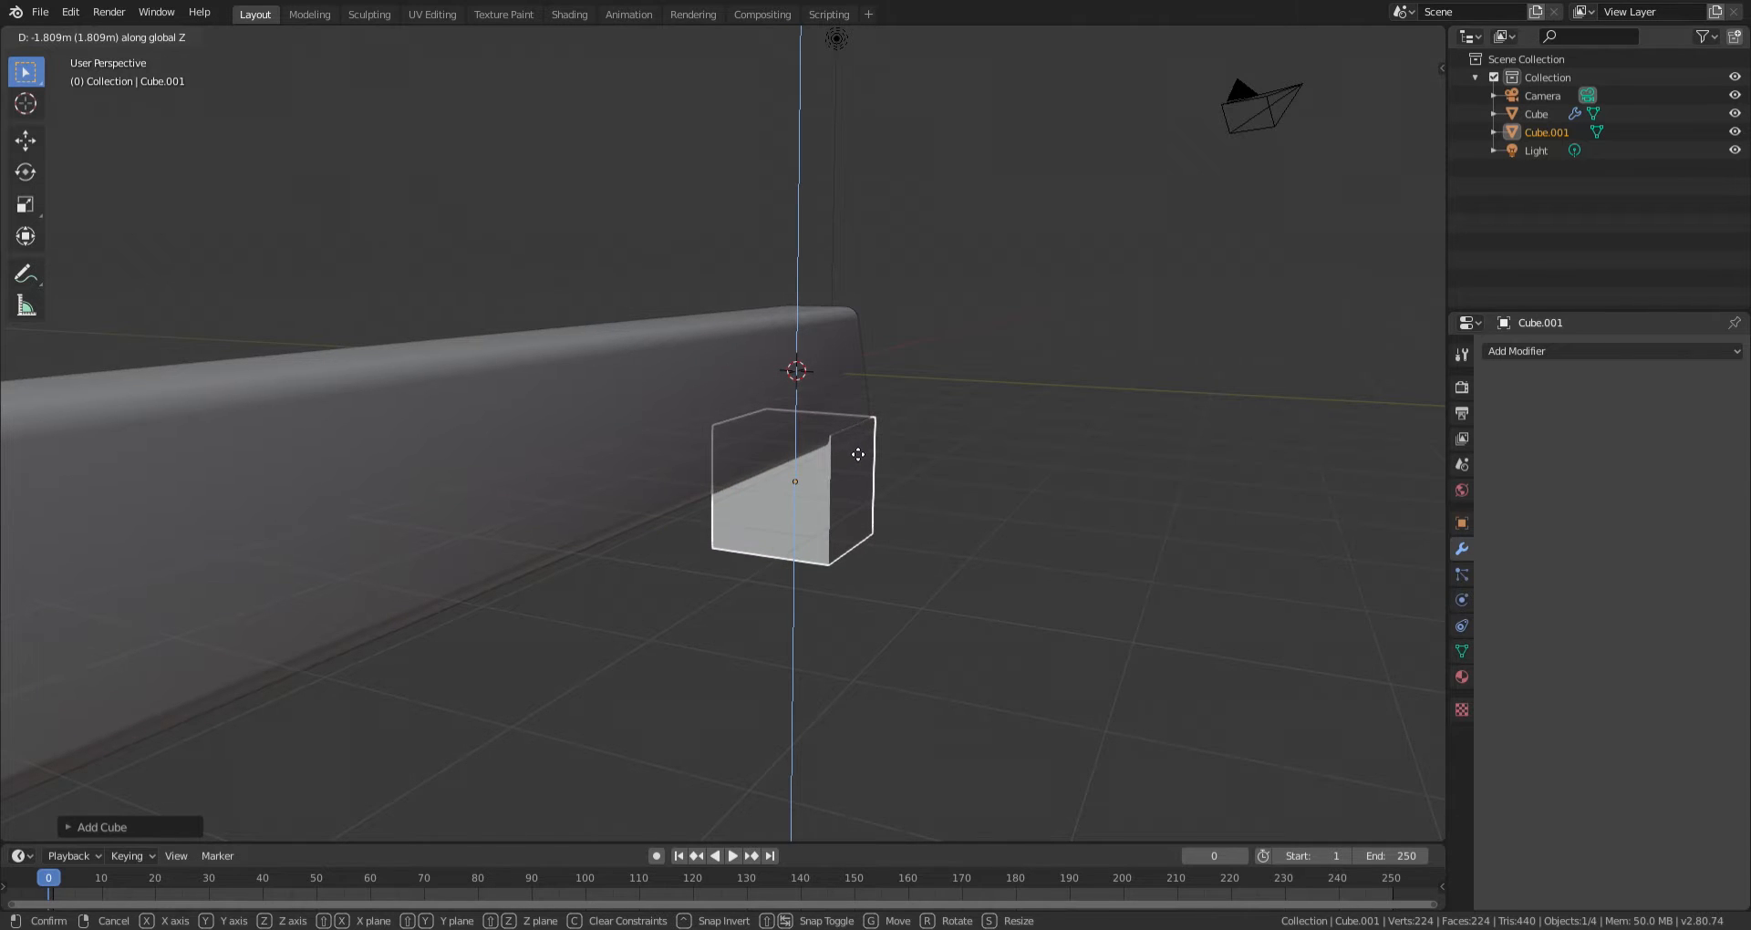
pyautogui.click(839, 443)
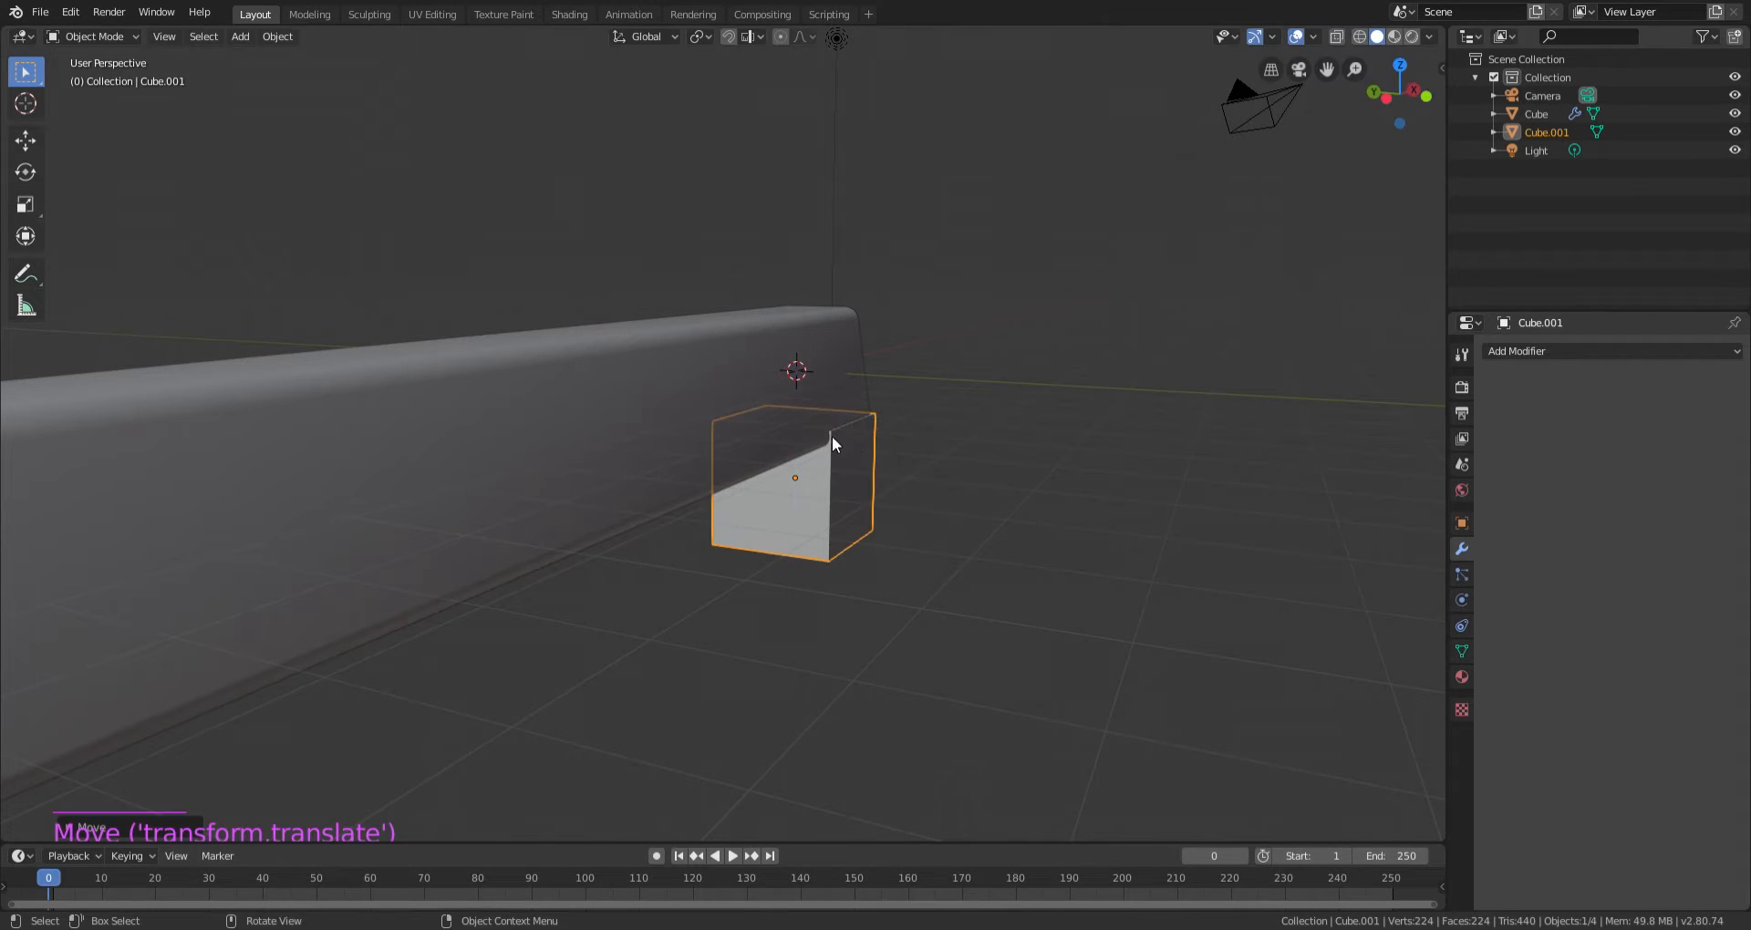
pyautogui.scroll(-5, 821, 438)
pyautogui.moveTo(821, 438); pyautogui.dragTo(722, 429, button='middle')
pyautogui.scroll(3, 869, 423)
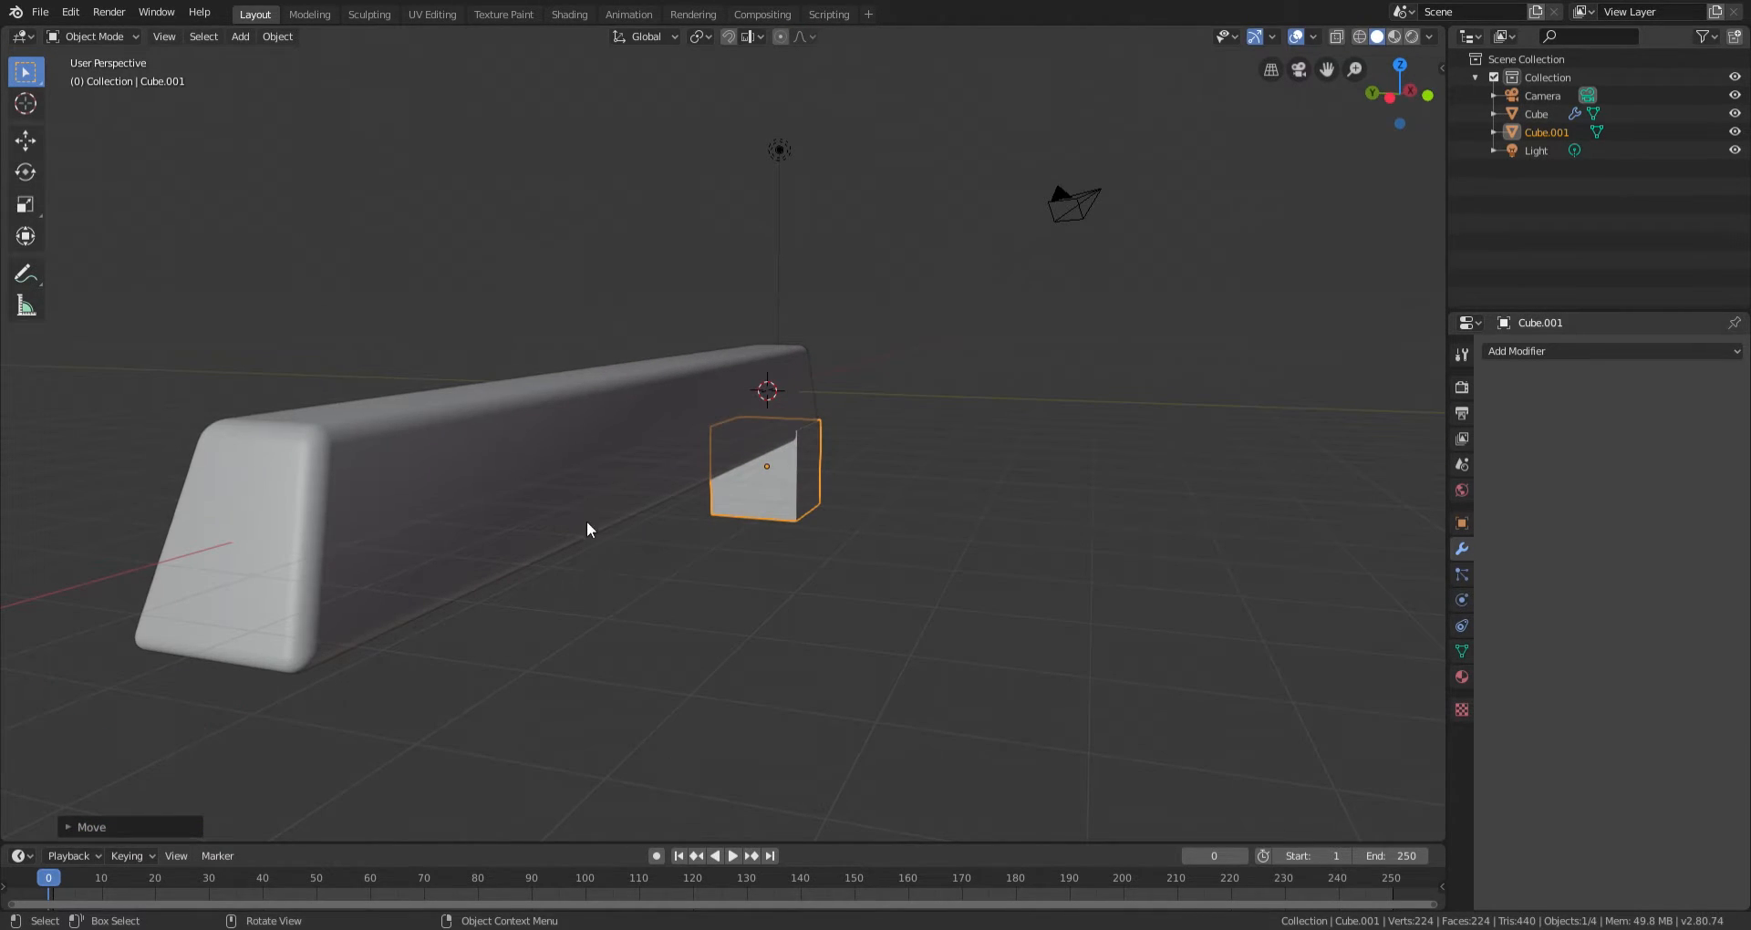
pyautogui.moveTo(802, 475); pyautogui.dragTo(860, 438, button='middle')
pyautogui.scroll(-2, 832, 395)
pyautogui.press('s')
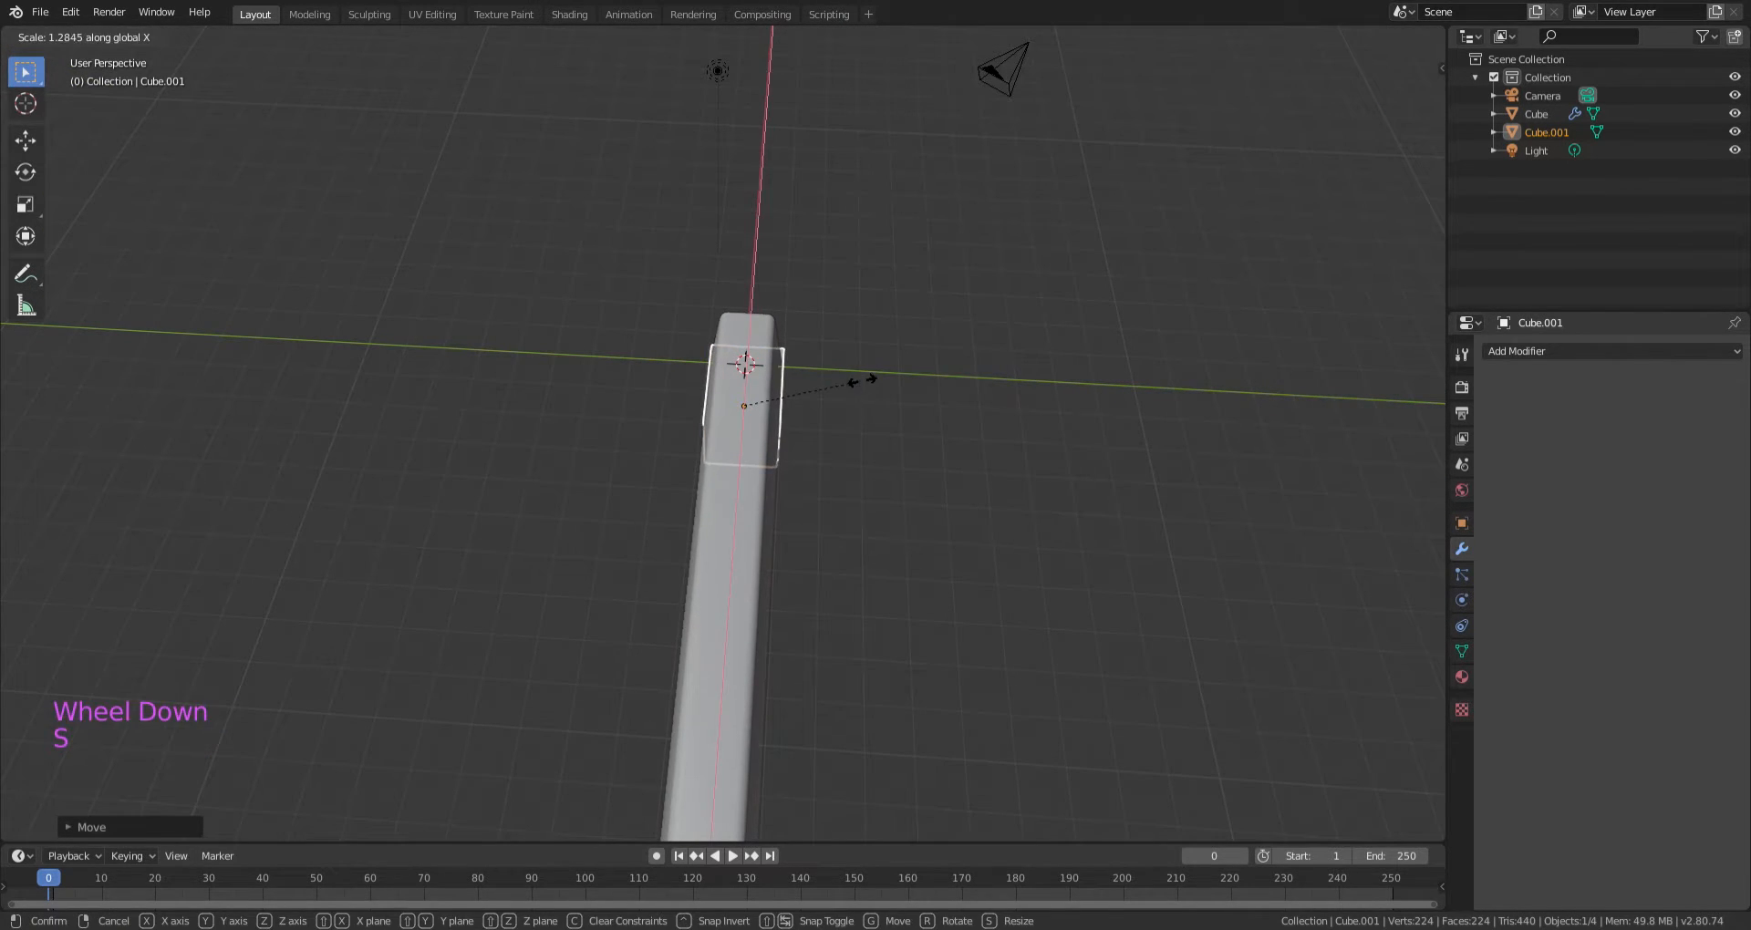
pyautogui.press('s')
pyautogui.press('Escape')
# Widen the lower cube along the Y axis and shift it about 1.7 m along Y beside the key.
pyautogui.moveTo(997, 402); pyautogui.dragTo(871, 370, button='middle')
pyautogui.press('s')
pyautogui.press('y')
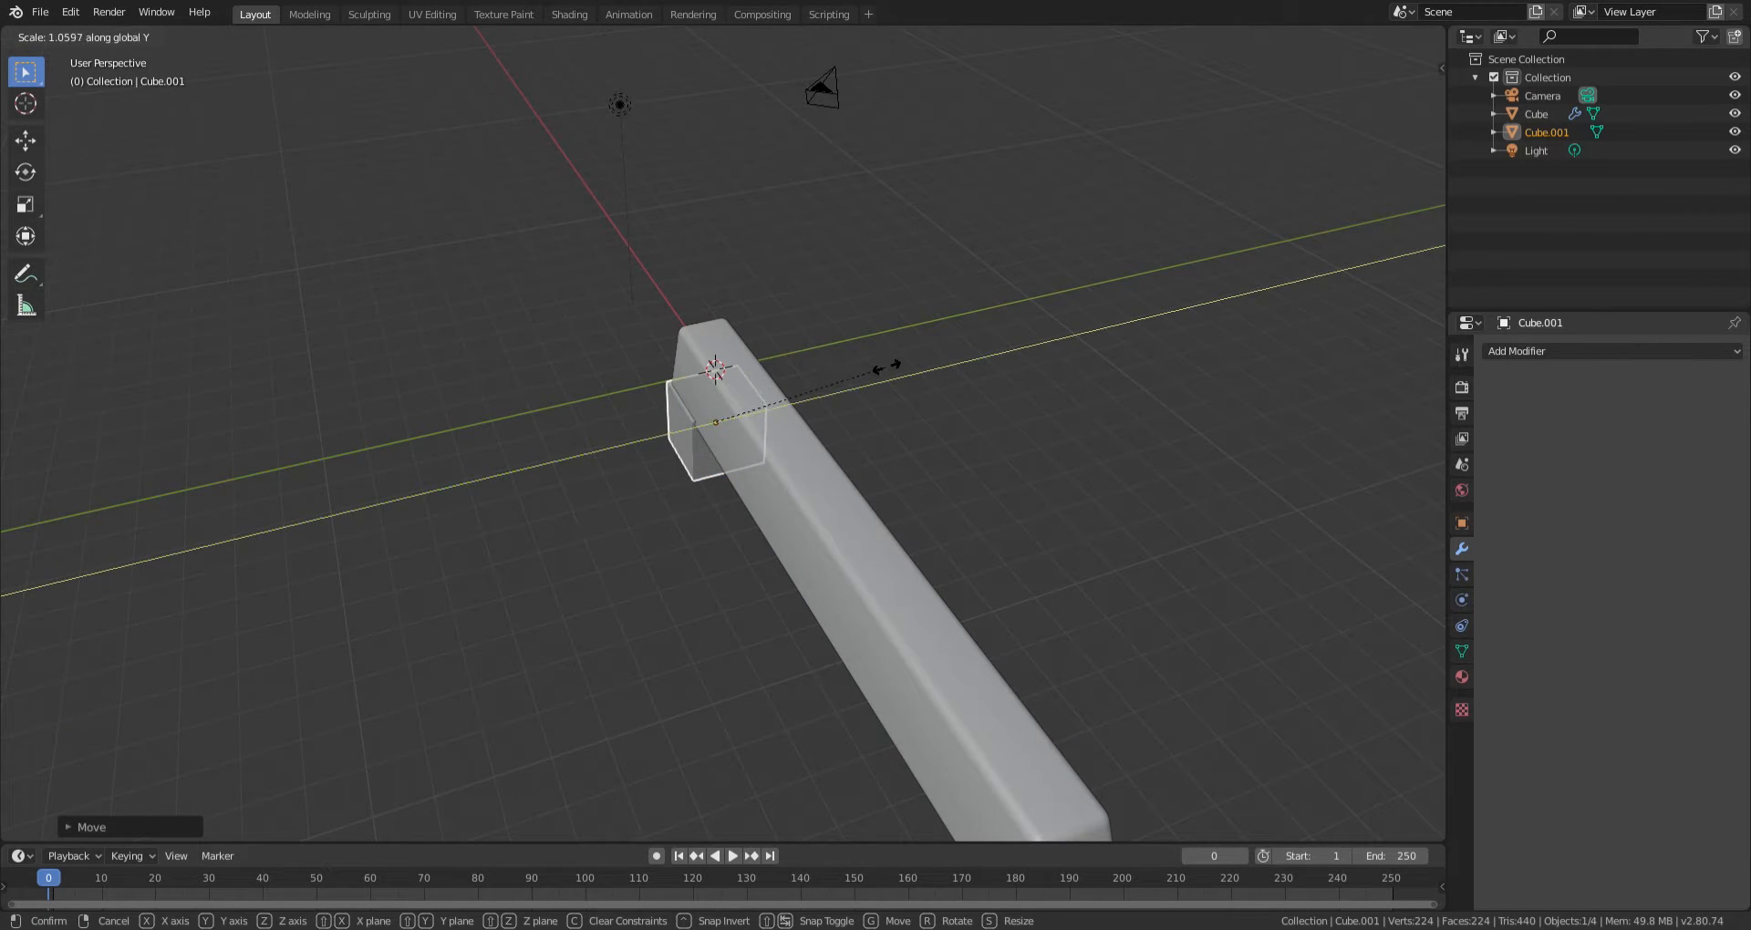
pyautogui.click(1072, 339)
pyautogui.press('g')
pyautogui.press('y')
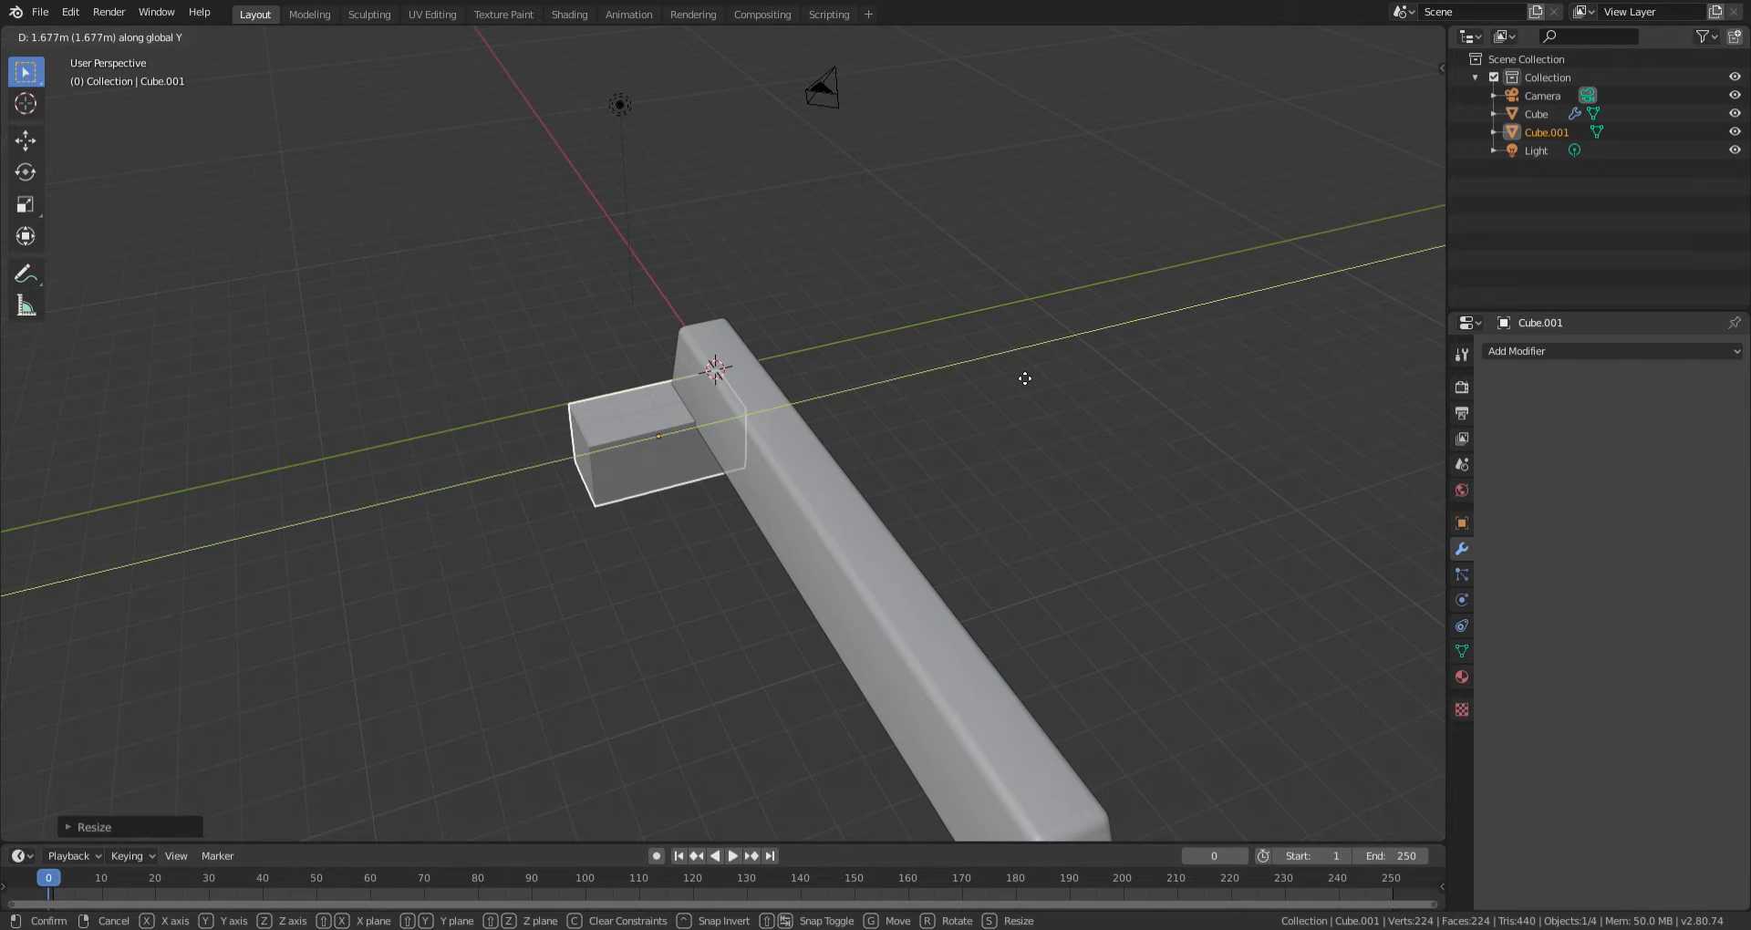
pyautogui.click(1024, 379)
pyautogui.press('g')
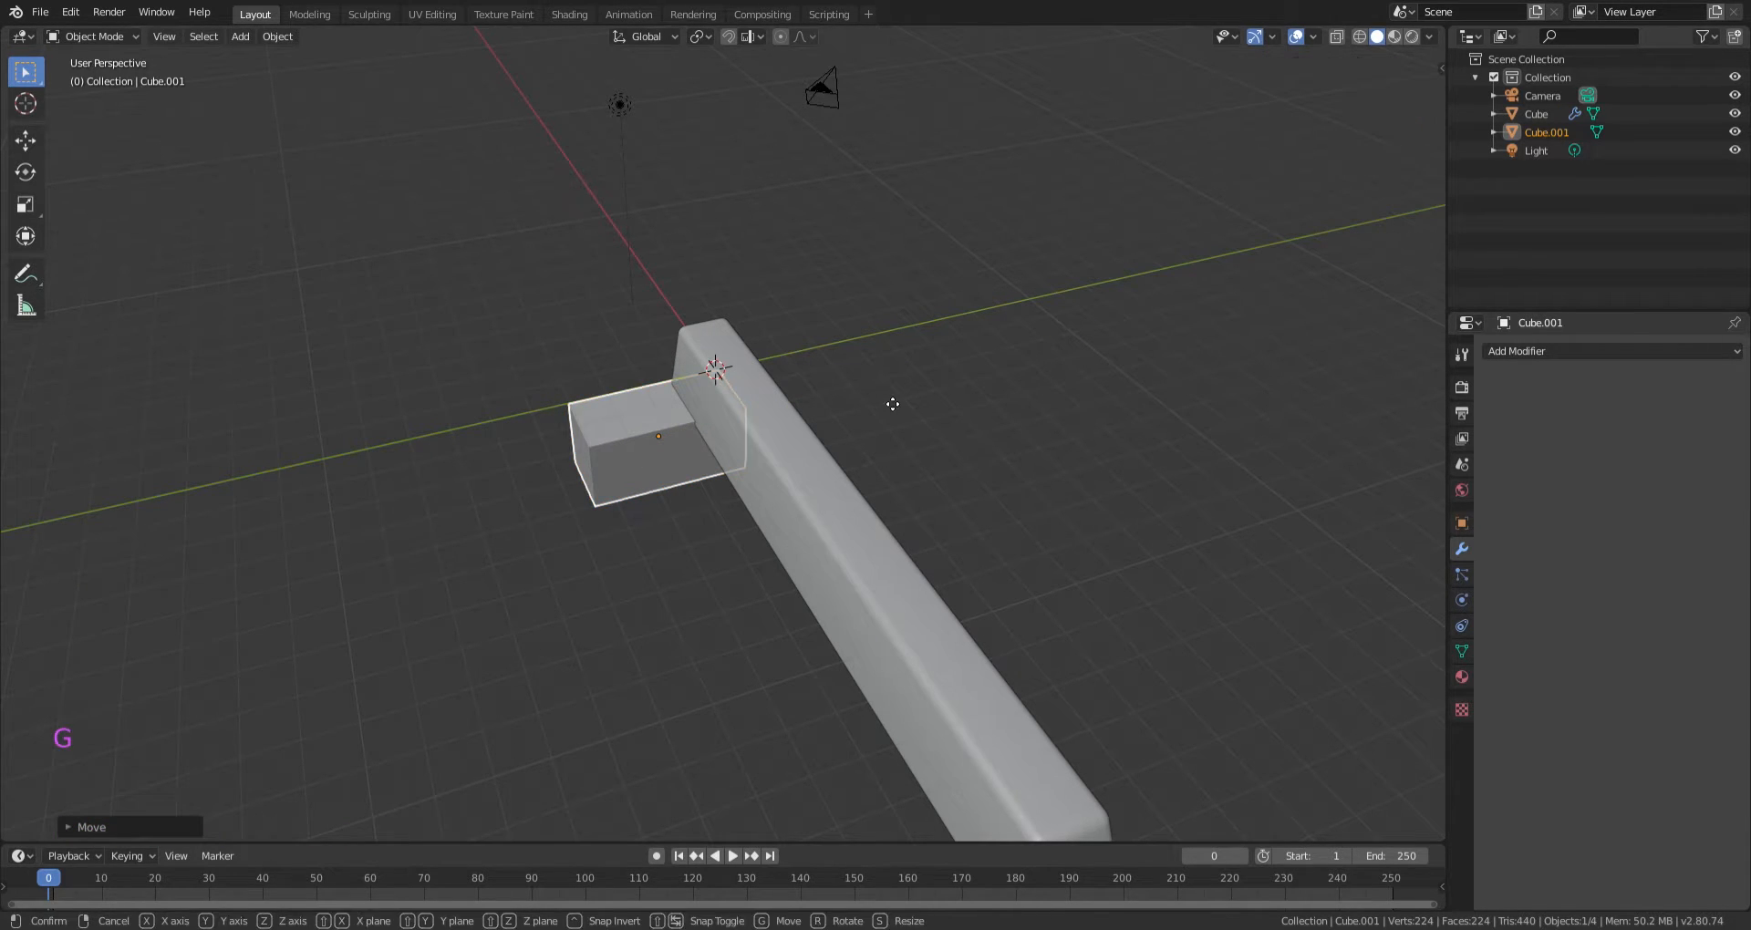
pyautogui.press('y')
pyautogui.rightClick(899, 393)
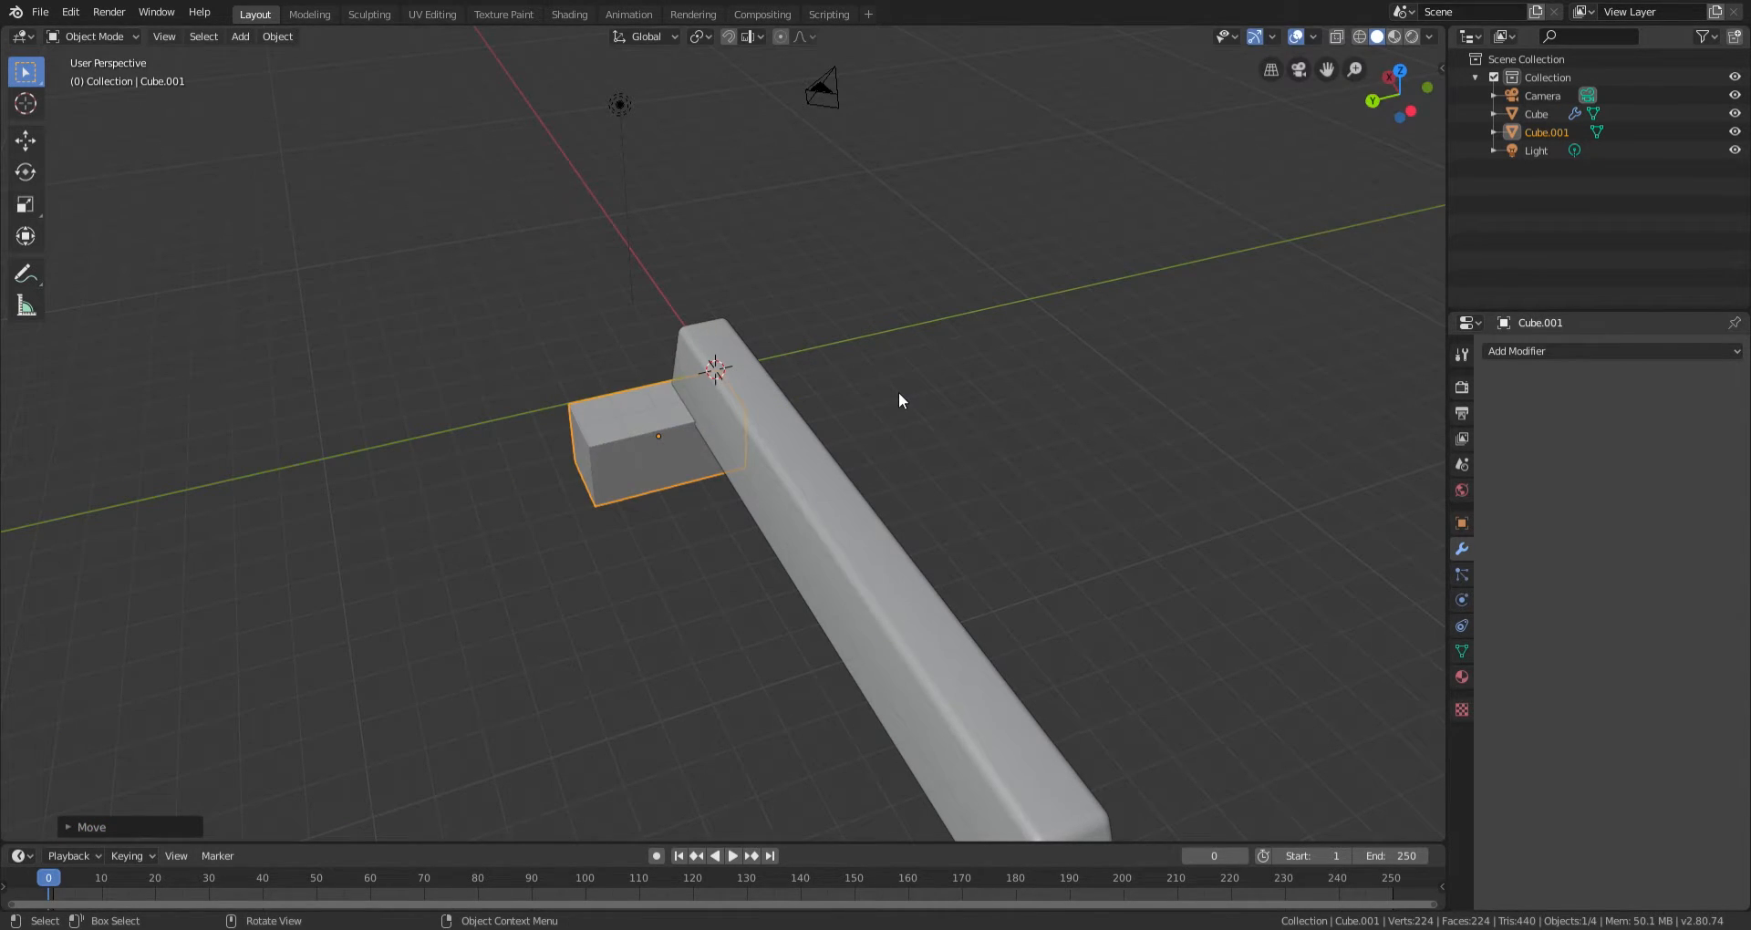
# Widen the lower block slightly more along Y and move it further out from beneath the key.
pyautogui.press('s')
pyautogui.press('y')
pyautogui.click(930, 381)
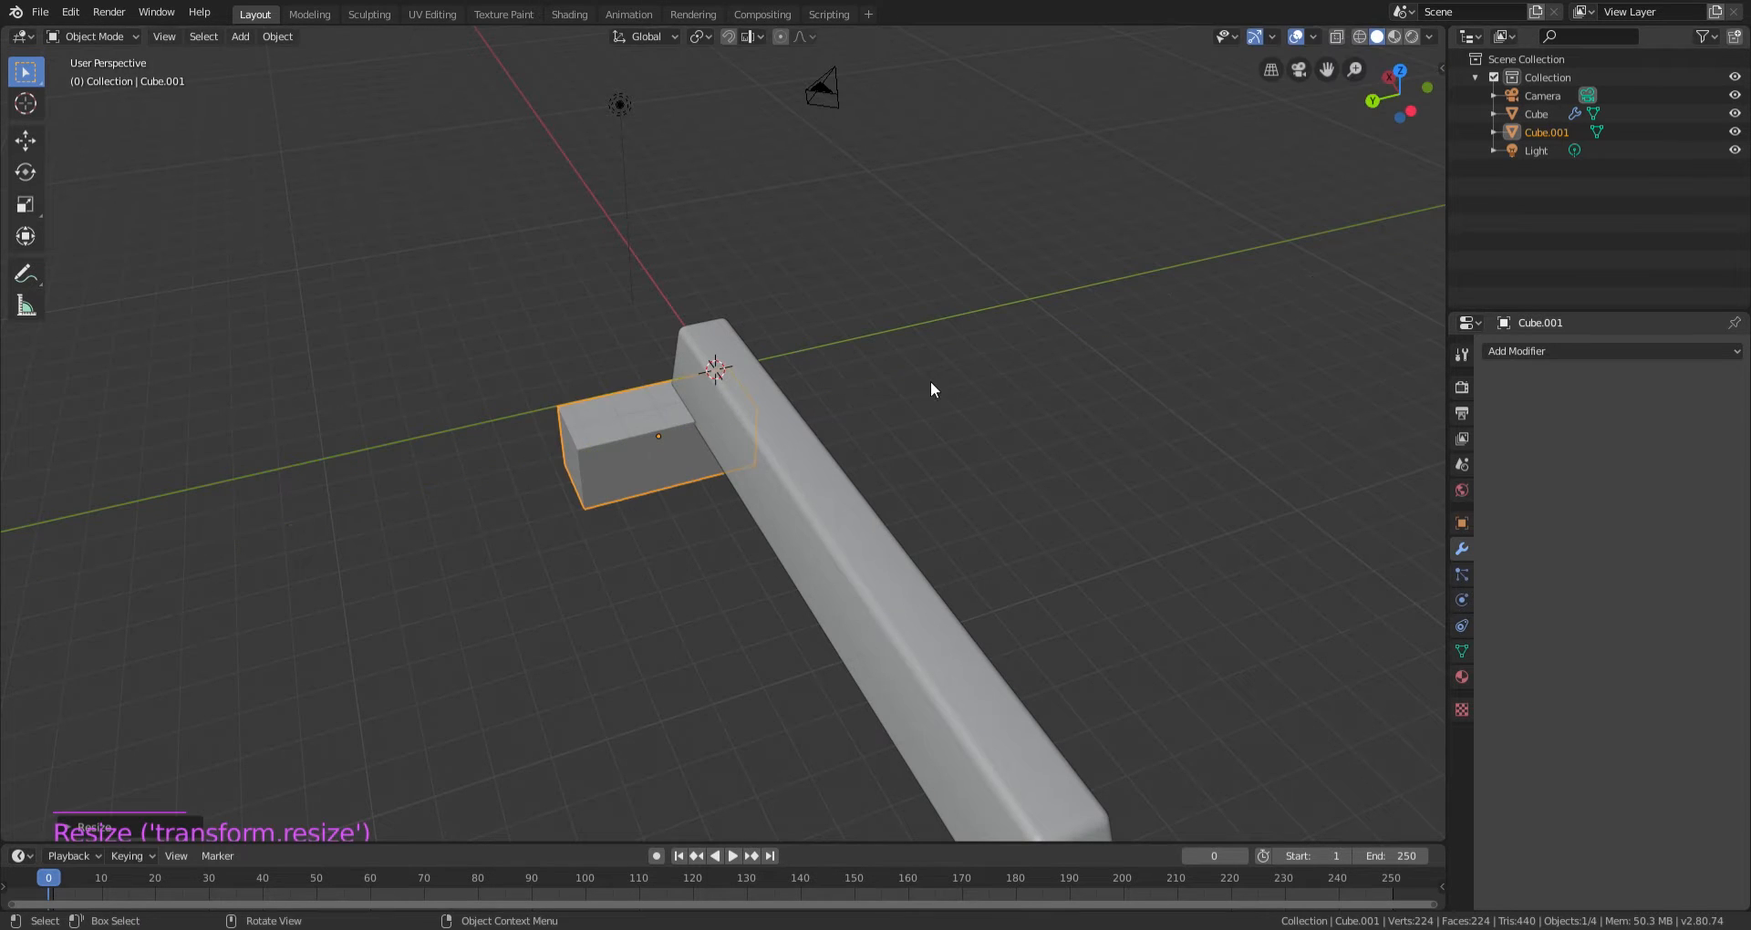
pyautogui.scroll(4, 667, 392)
pyautogui.moveTo(670, 391); pyautogui.dragTo(639, 370, button='middle')
pyautogui.press('g')
pyautogui.press('g')
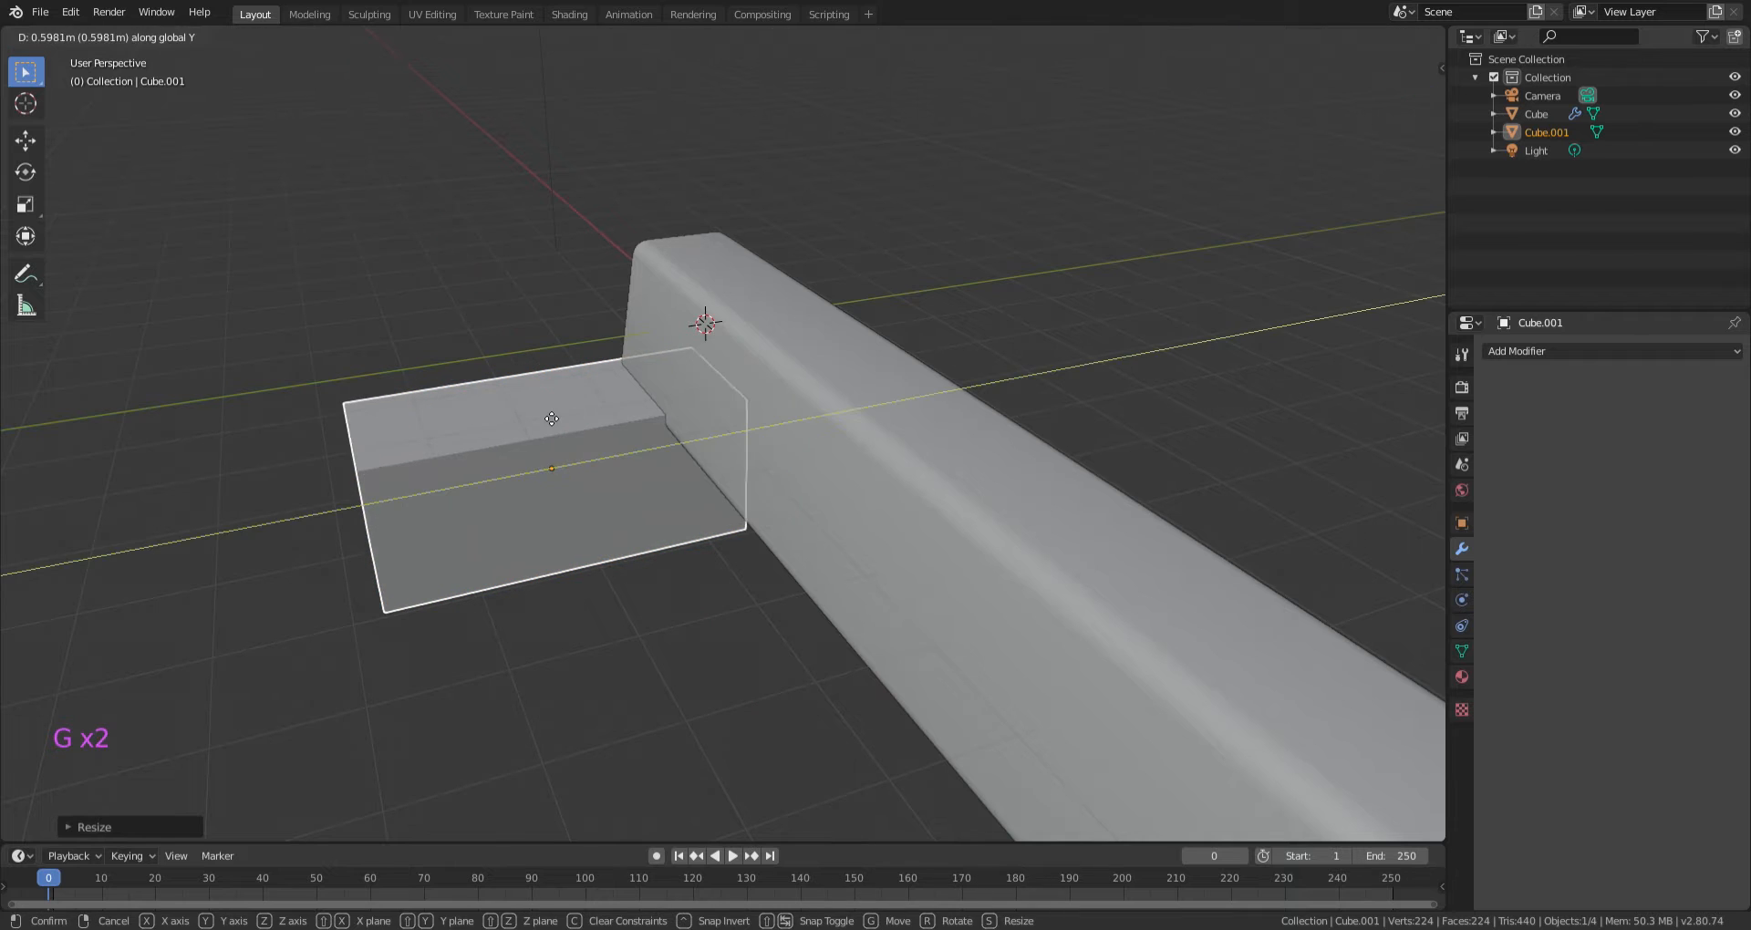
pyautogui.click(561, 408)
# In Edit Mode, move the lower block's front face along X so the block extends well past the key's front end.
pyautogui.scroll(-5, 584, 389)
pyautogui.moveTo(584, 388); pyautogui.dragTo(642, 452, button='middle')
pyautogui.scroll(4, 759, 356)
pyautogui.press('Tab')
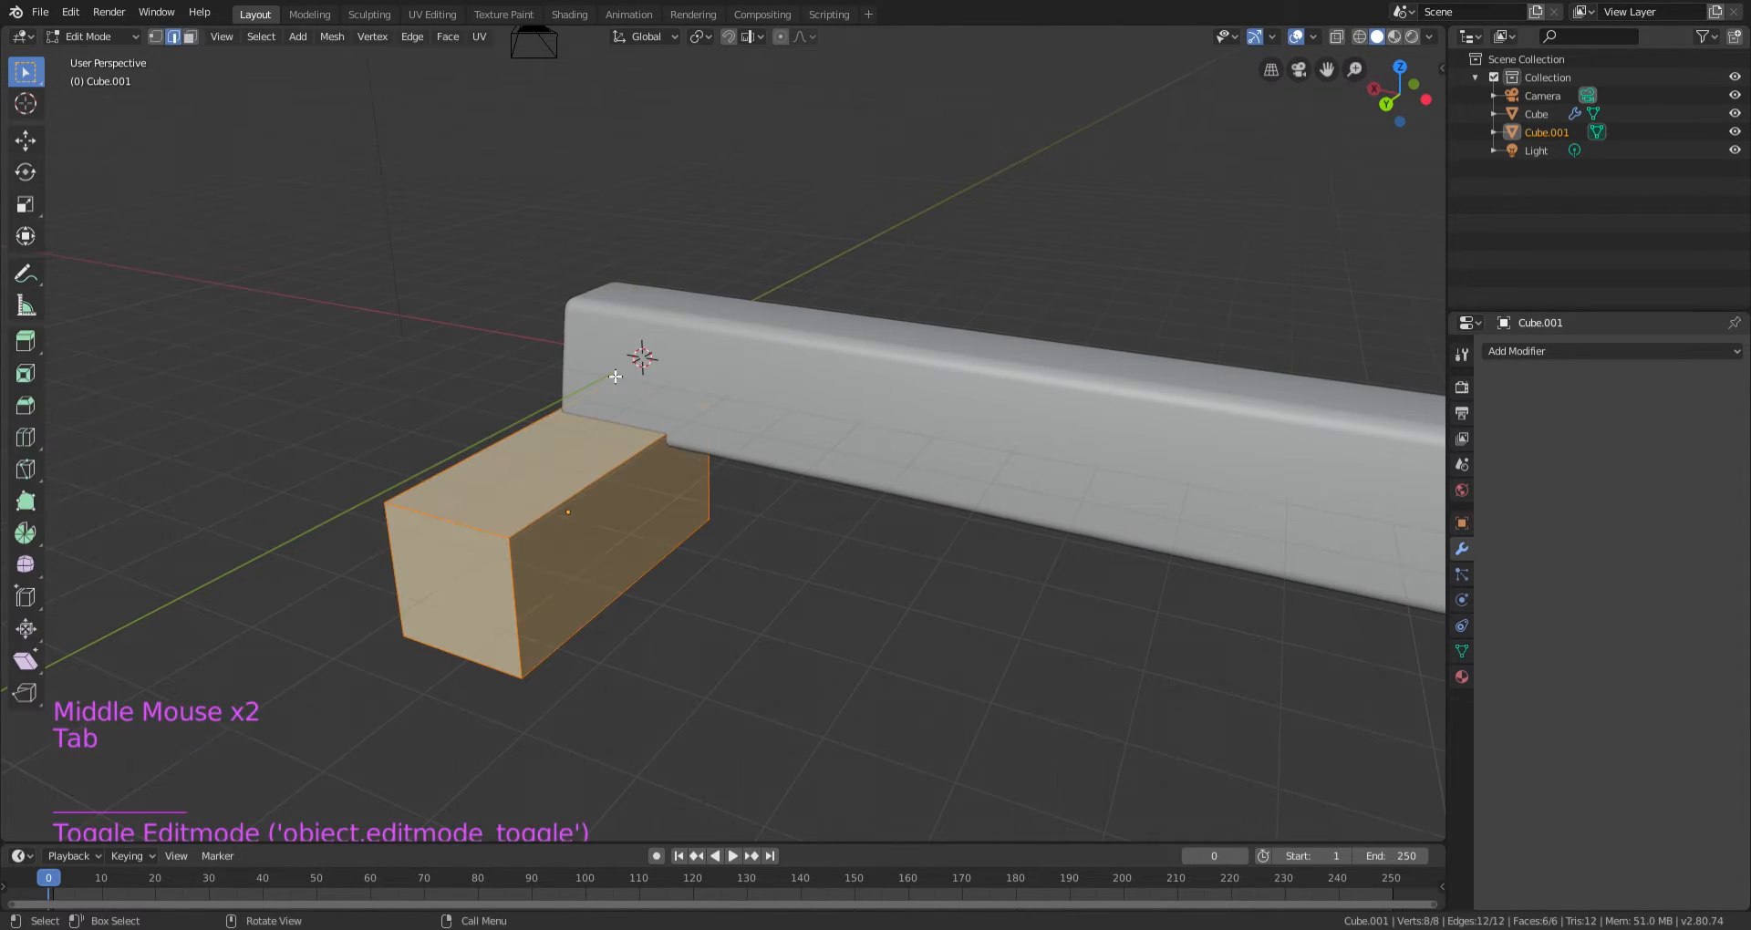
pyautogui.click(188, 37)
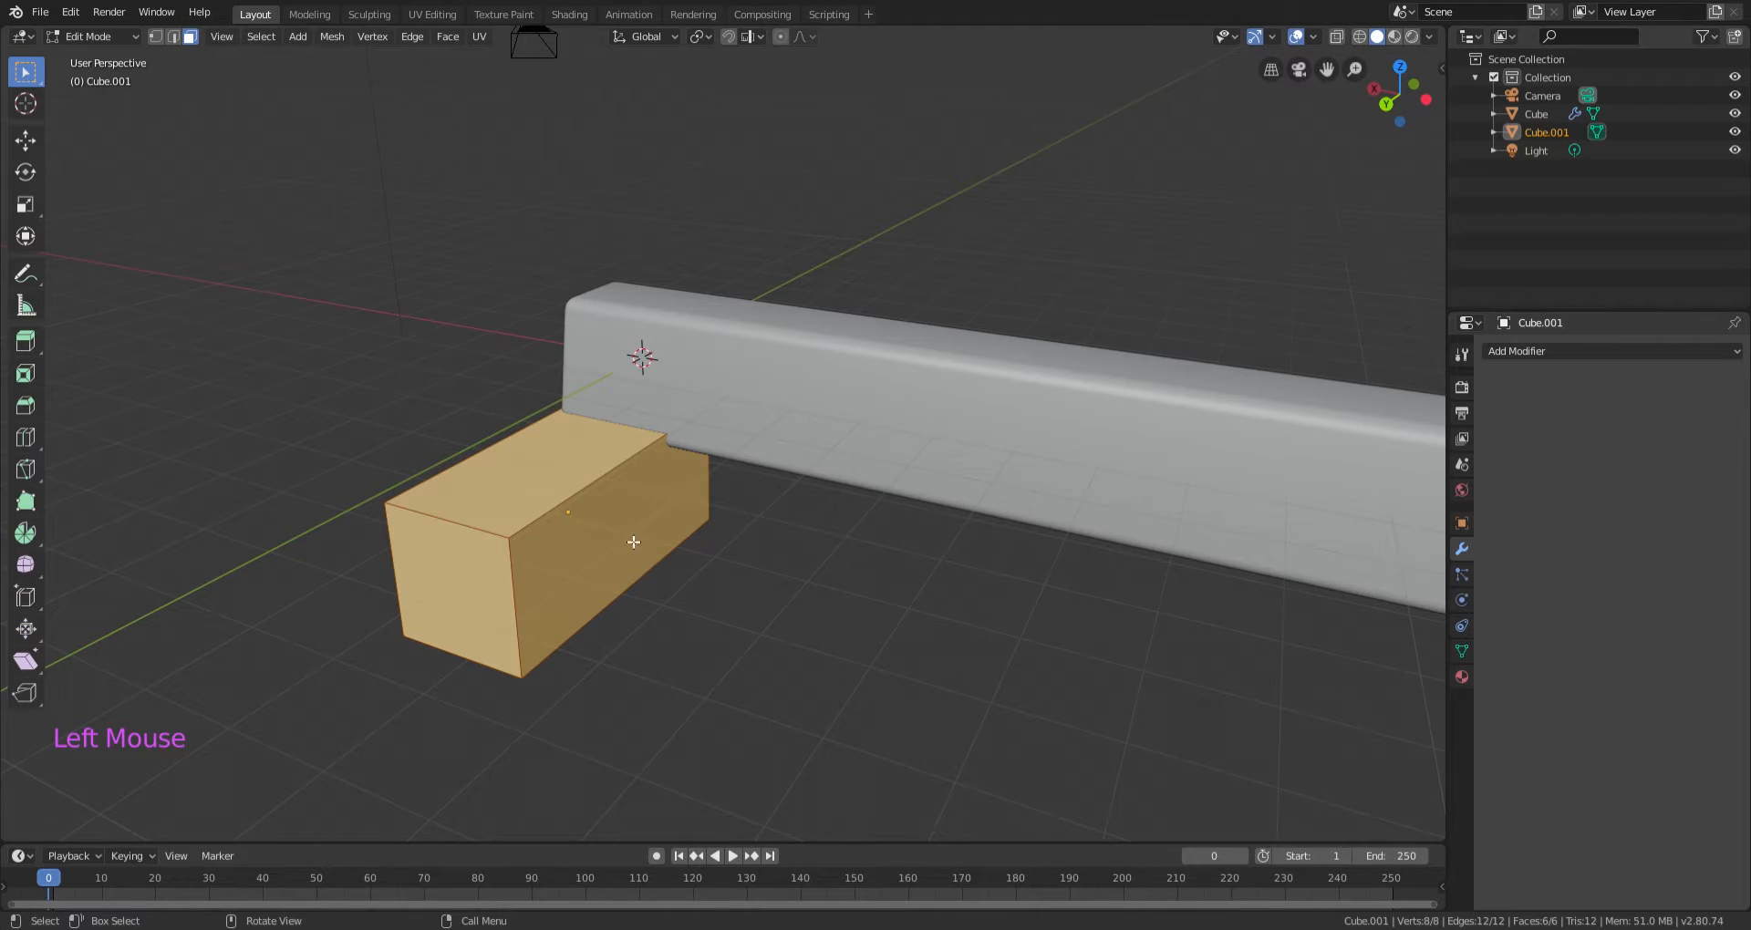
pyautogui.click(641, 568)
pyautogui.scroll(-4, 868, 453)
pyautogui.keyDown('shift'); pyautogui.moveTo(868, 453); pyautogui.dragTo(704, 442, button='middle'); pyautogui.keyUp('shift')
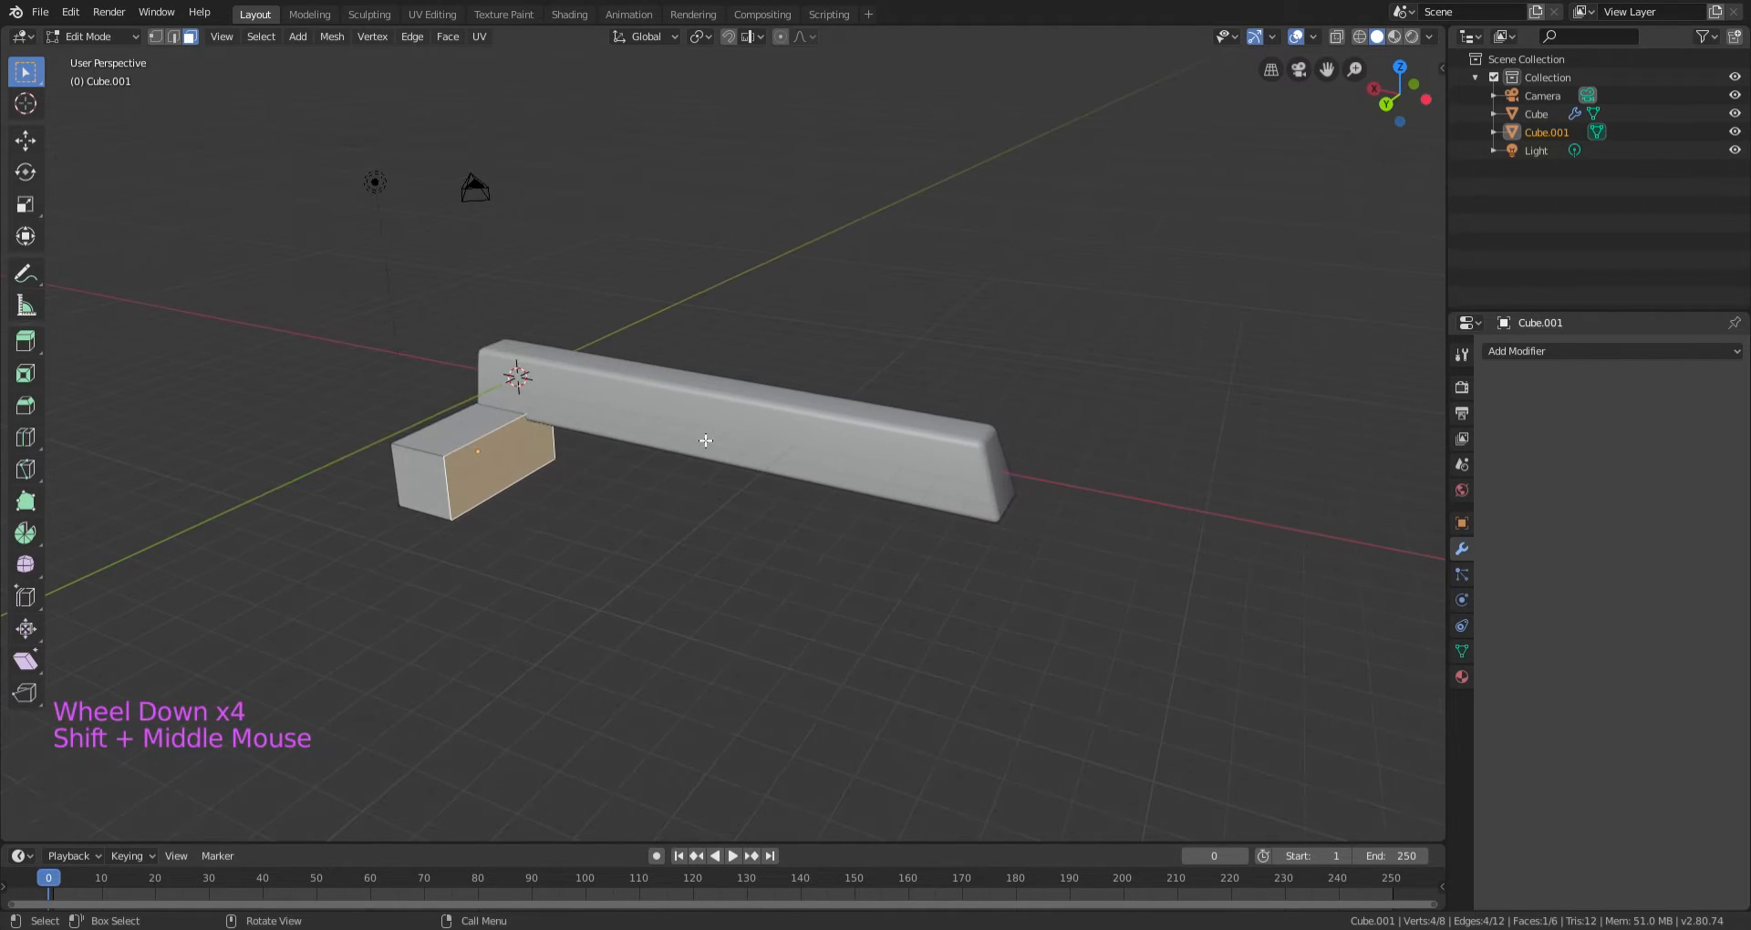
pyautogui.press('g')
pyautogui.press('x')
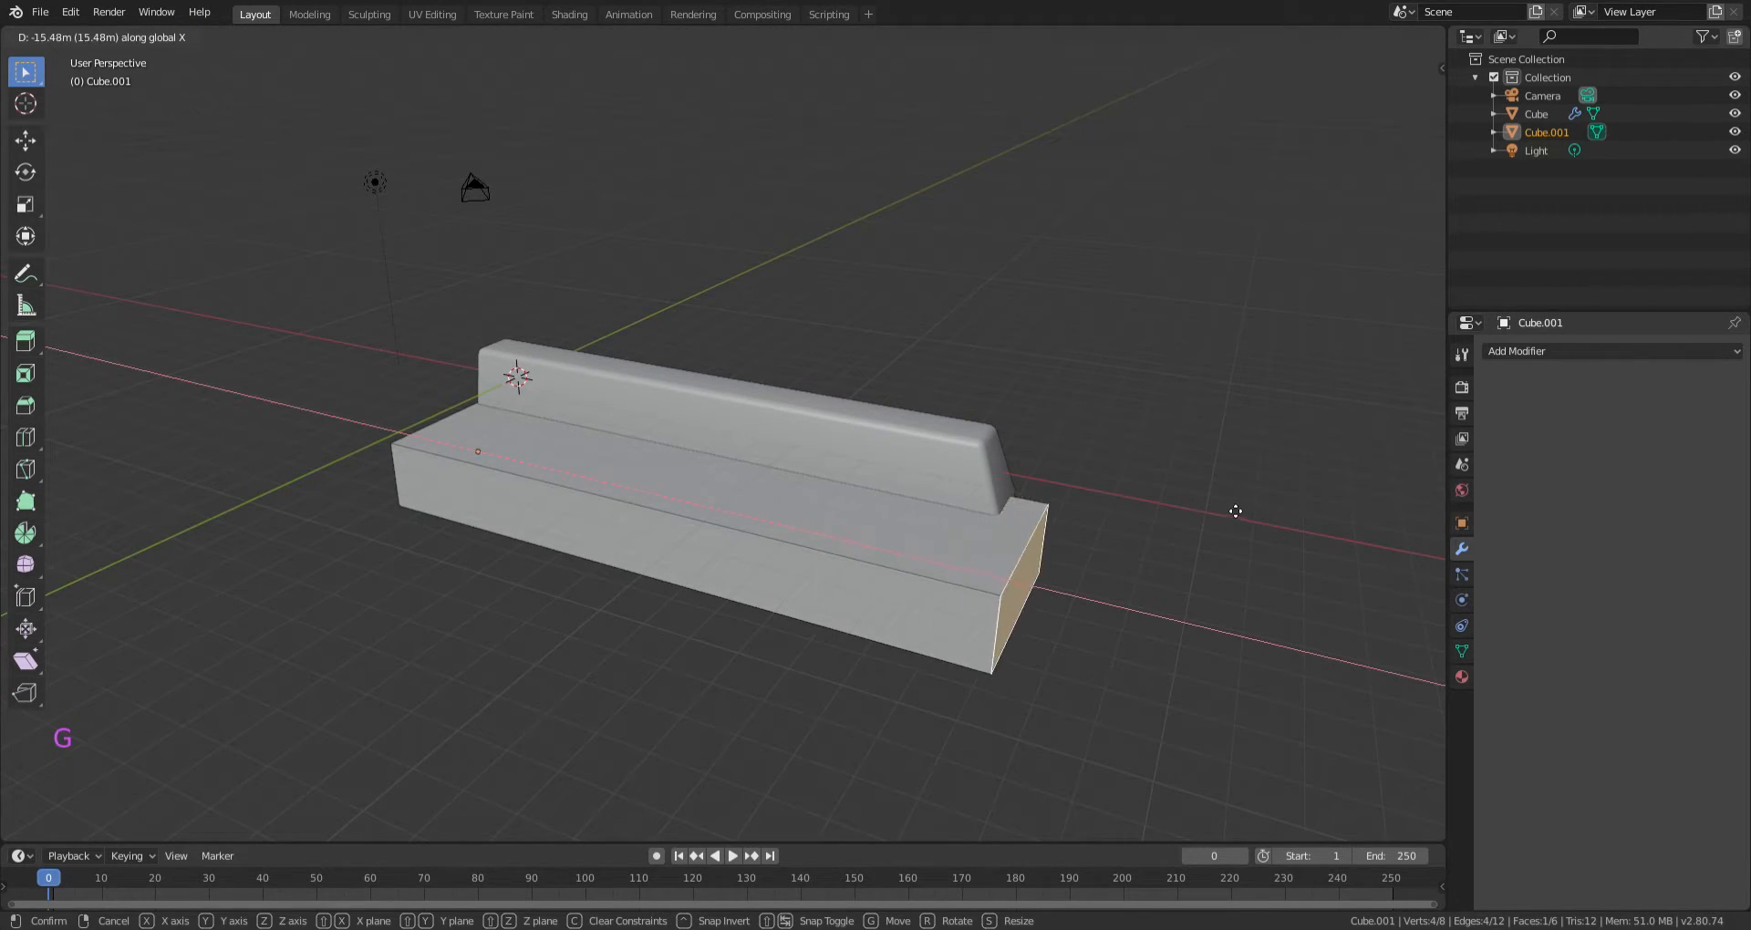
pyautogui.click(228, 493)
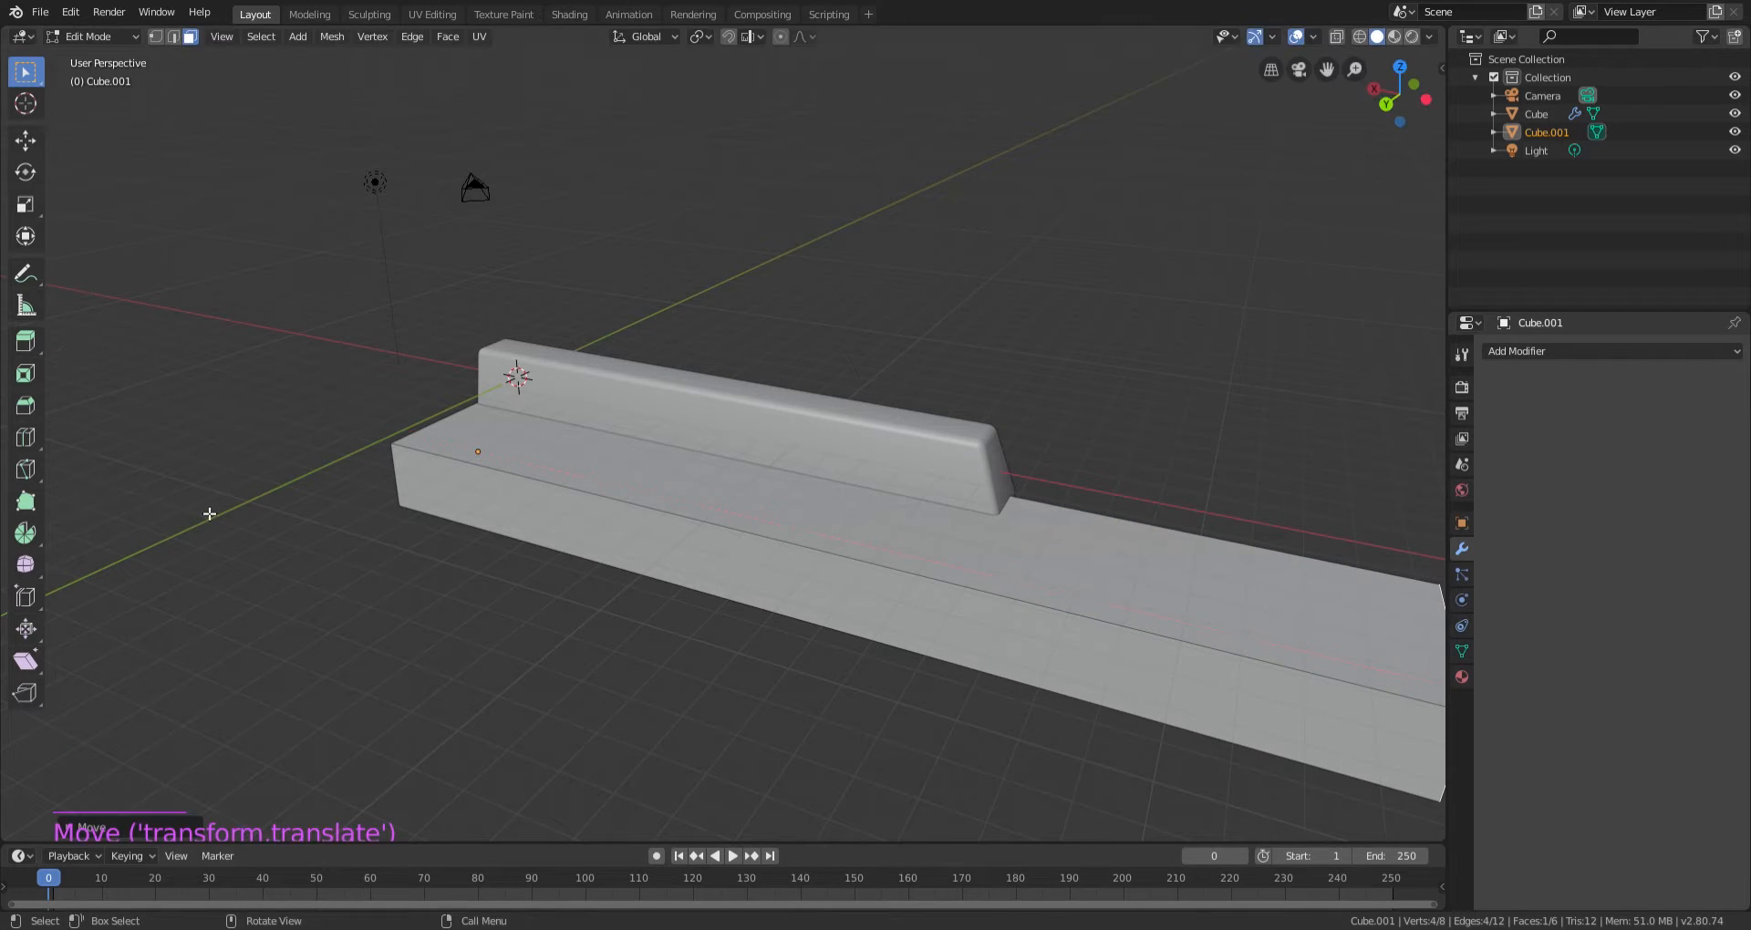
# Select the lower block's long outer side face and move it inward toward the key to narrow the block.
pyautogui.scroll(-2, 313, 471)
pyautogui.moveTo(313, 472); pyautogui.dragTo(207, 465, button='middle')
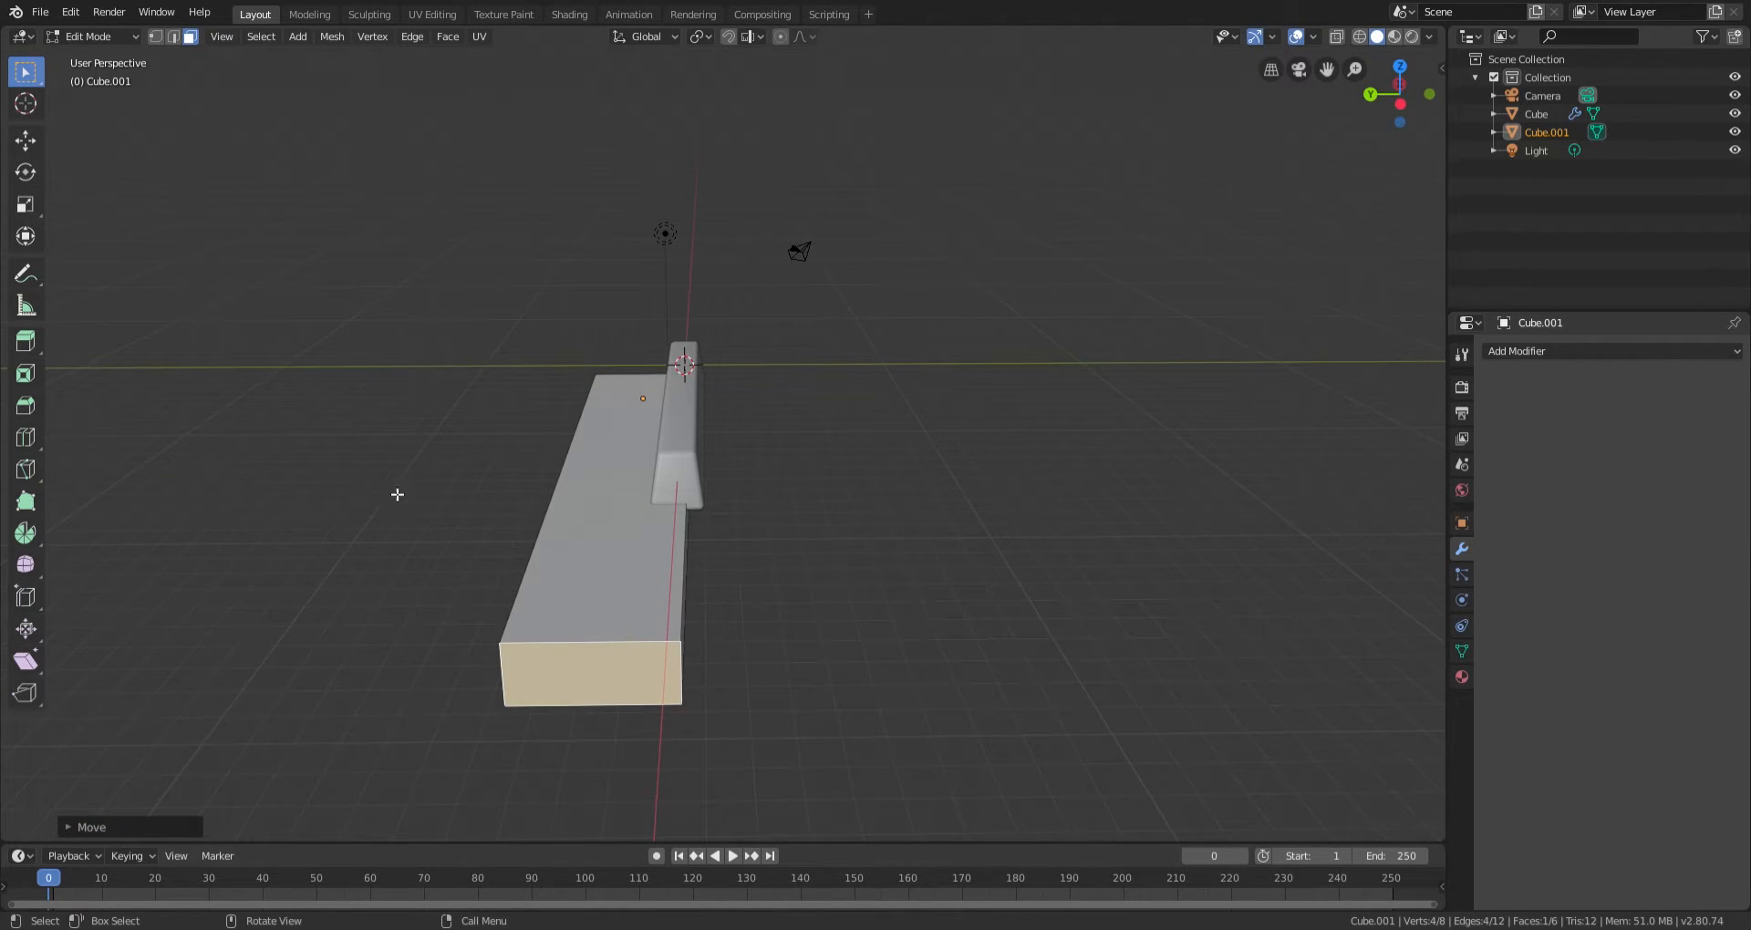
pyautogui.moveTo(395, 493); pyautogui.dragTo(486, 431, button='middle')
pyautogui.scroll(-1, 696, 496)
pyautogui.scroll(1, 696, 496)
pyautogui.click(696, 496)
pyautogui.moveTo(696, 496); pyautogui.dragTo(648, 508, button='middle')
pyautogui.scroll(-1, 649, 508)
pyautogui.press('g')
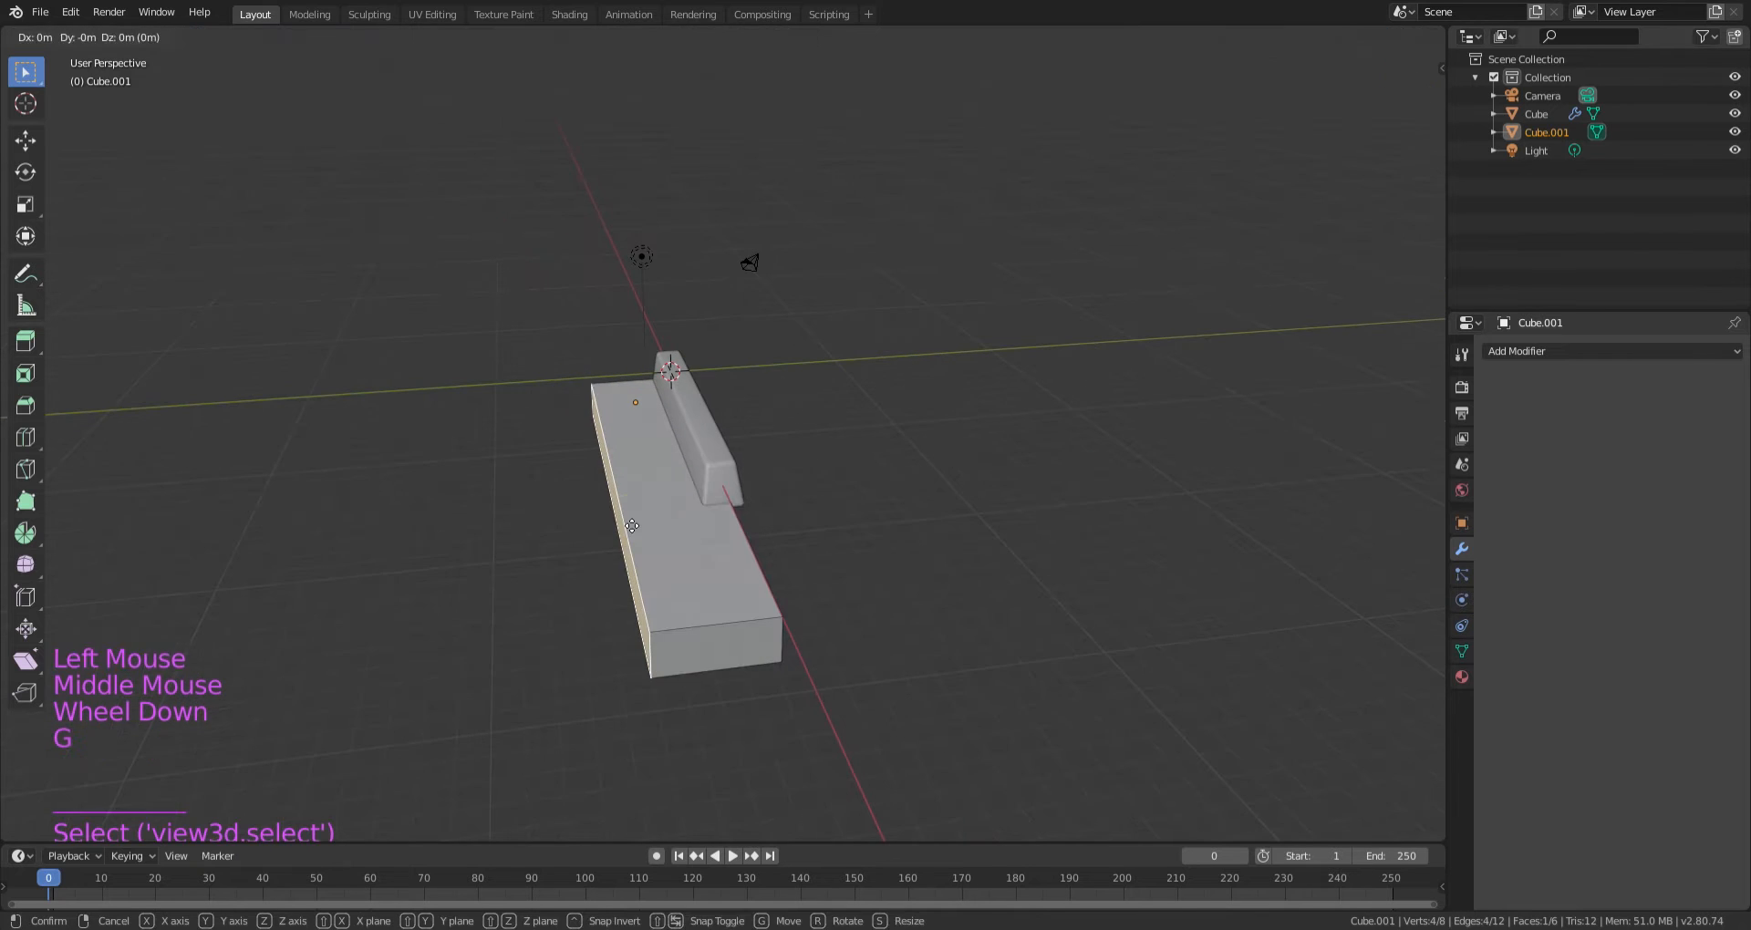
pyautogui.click(660, 519)
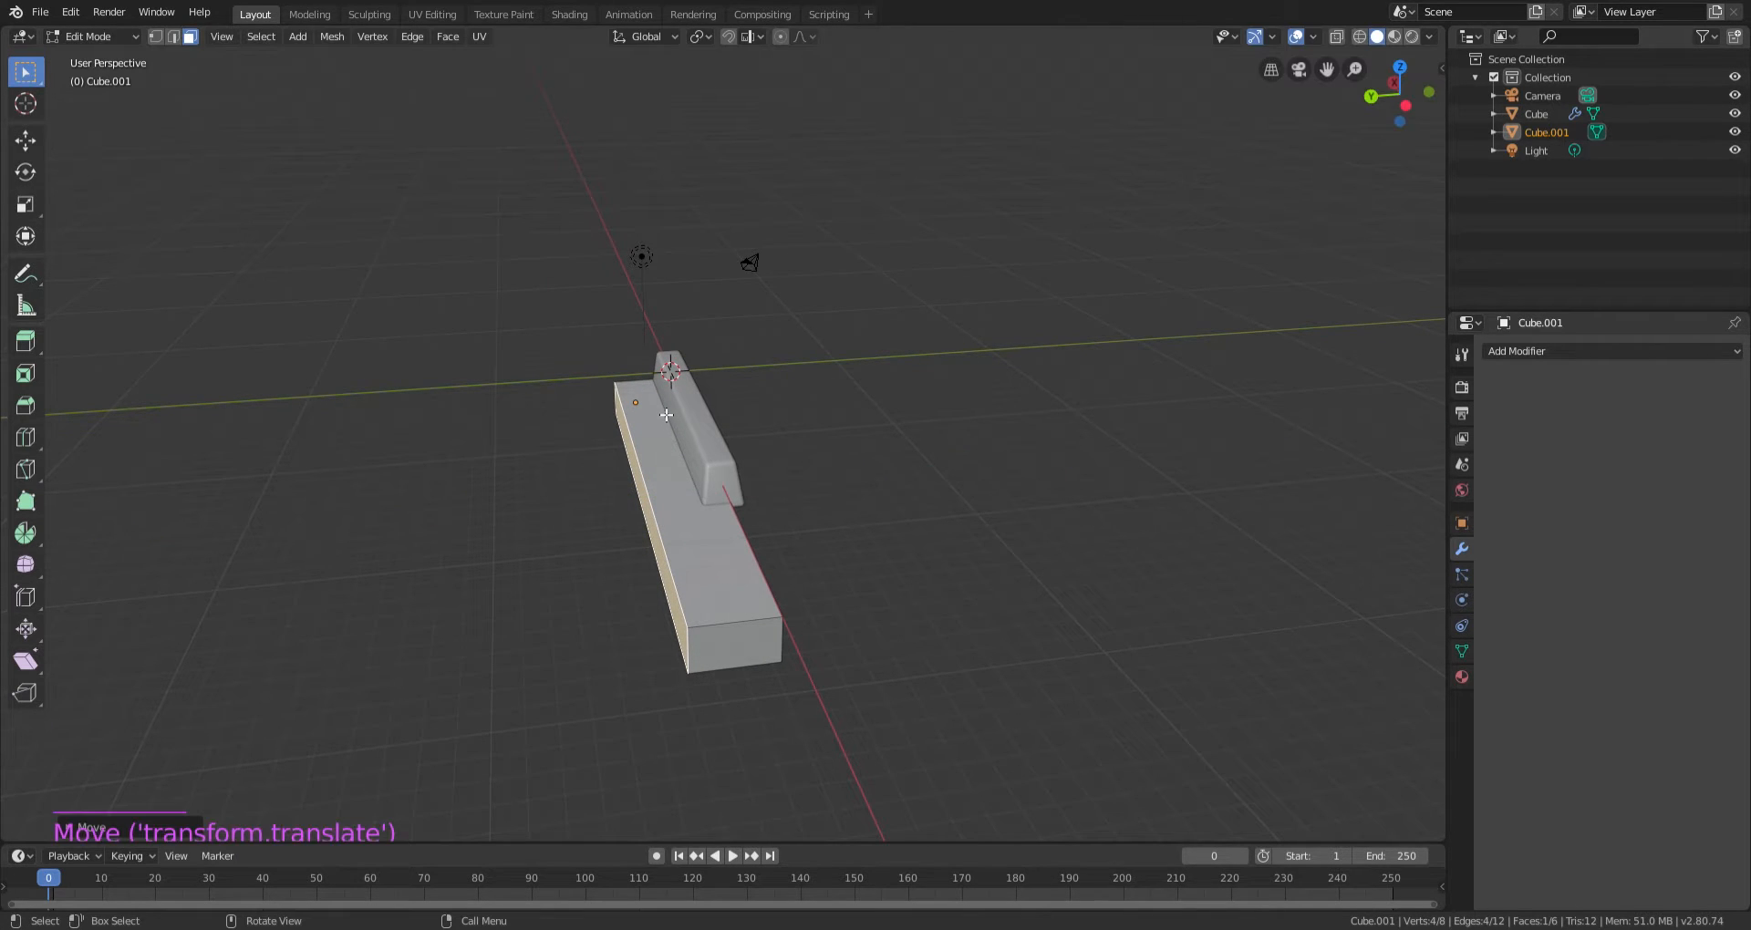
pyautogui.moveTo(732, 539); pyautogui.dragTo(936, 572, button='middle')
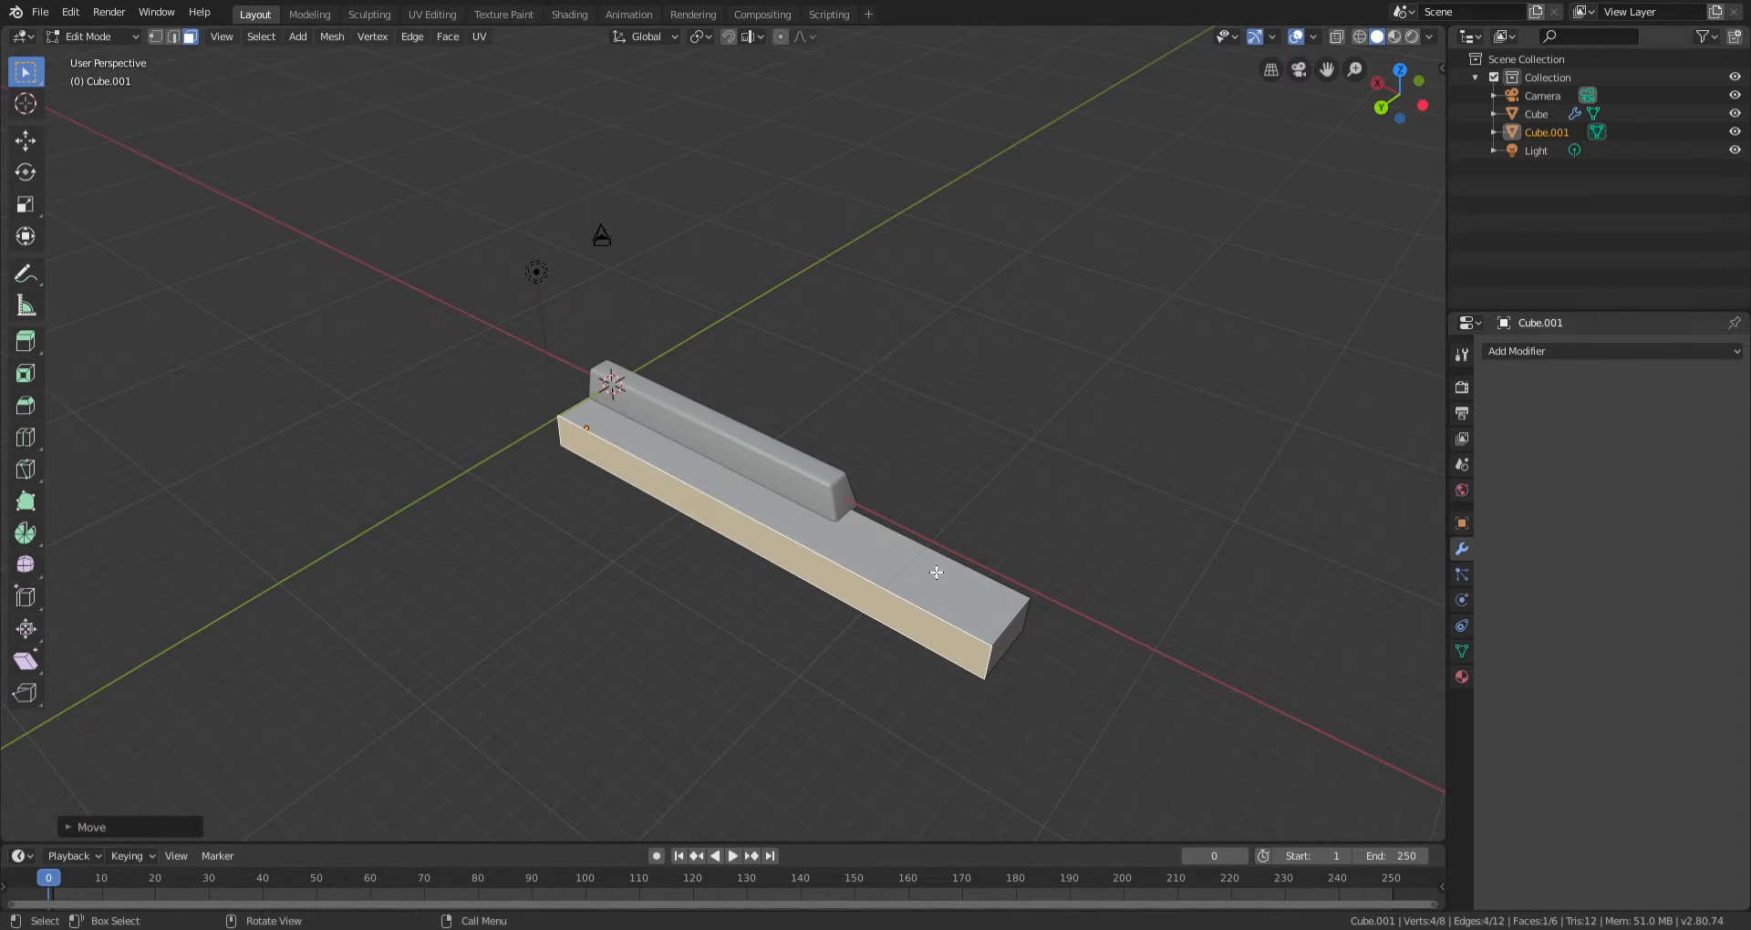
# Adjust the lower block's length by selecting its front end face and moving it along X.
pyautogui.click(1006, 655)
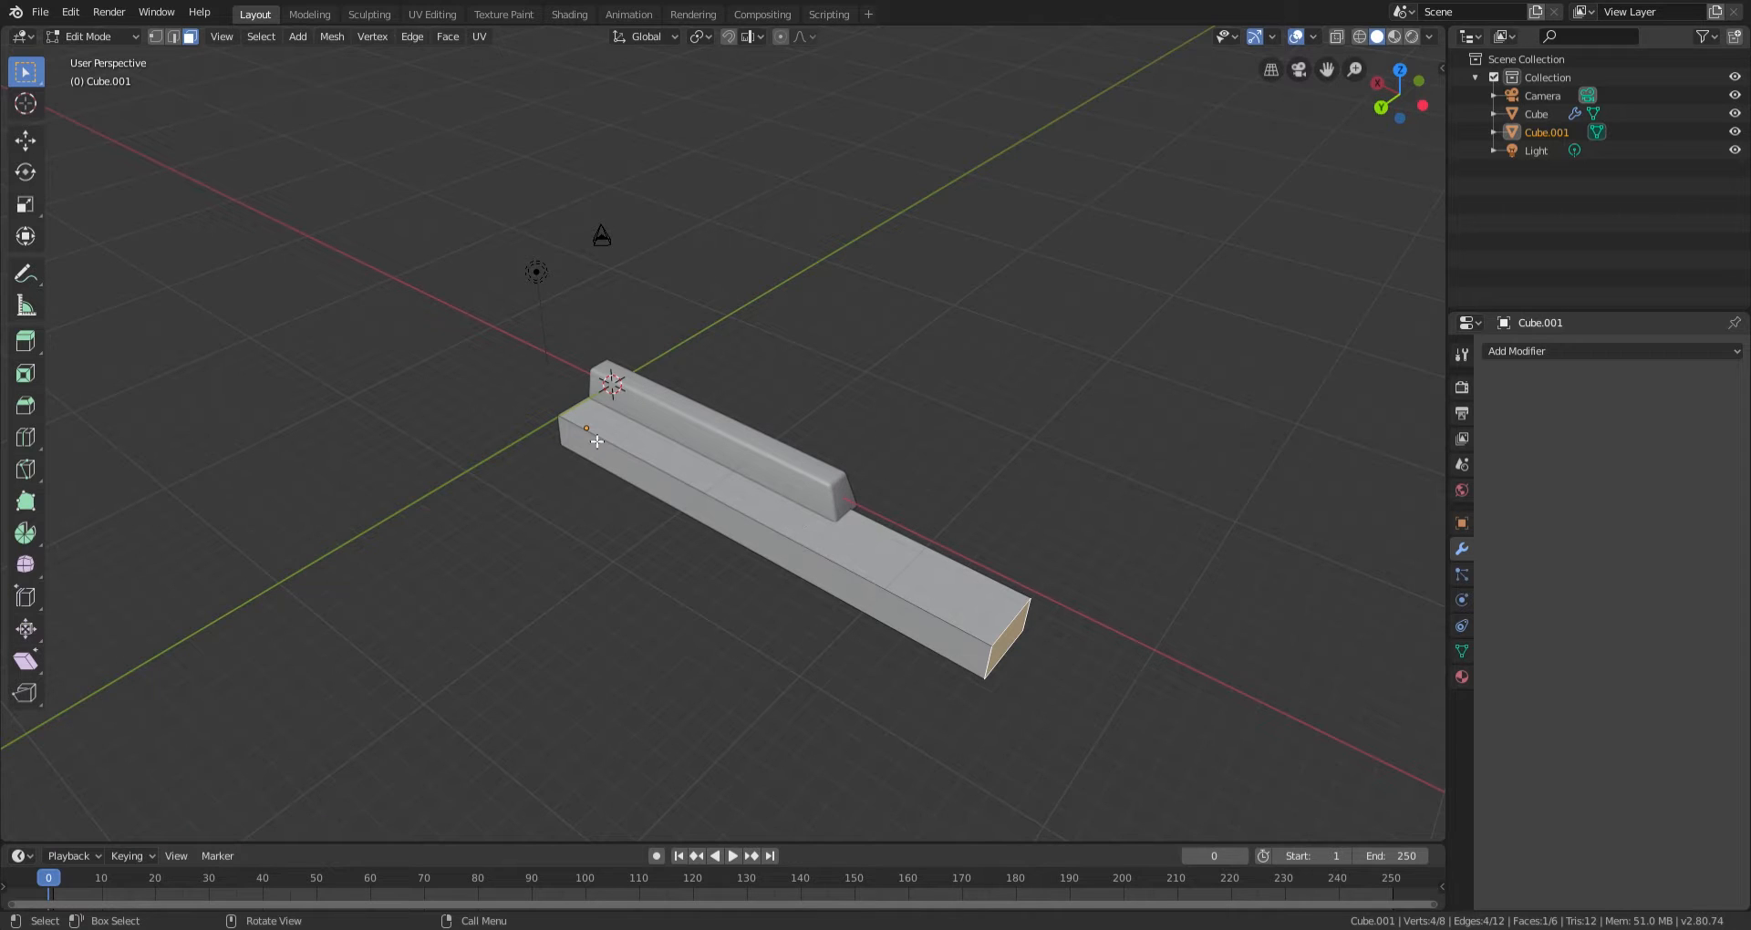
pyautogui.press('g')
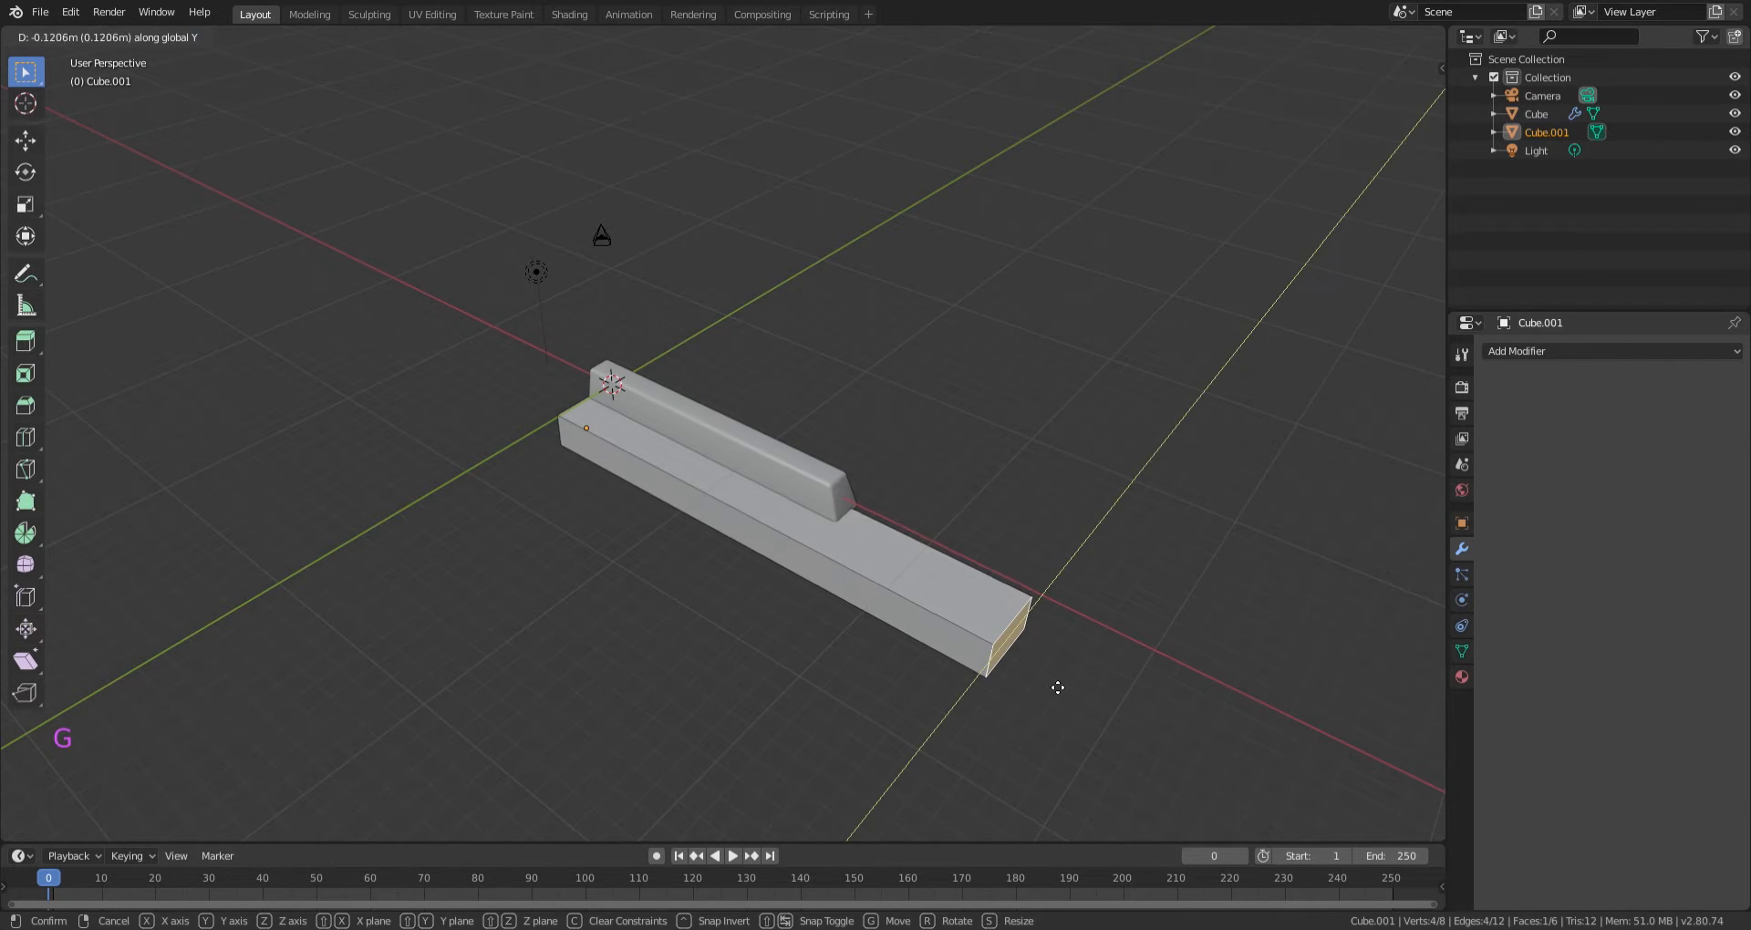
pyautogui.press('x')
pyautogui.click(1065, 691)
# Select the lower block's bottom face and move it down about 2.3 m along Z to make the block taller.
pyautogui.moveTo(944, 609); pyautogui.dragTo(833, 477, button='middle')
pyautogui.scroll(2, 821, 512)
pyautogui.scroll(-1, 821, 515)
pyautogui.scroll(-1, 812, 442)
pyautogui.click(763, 375)
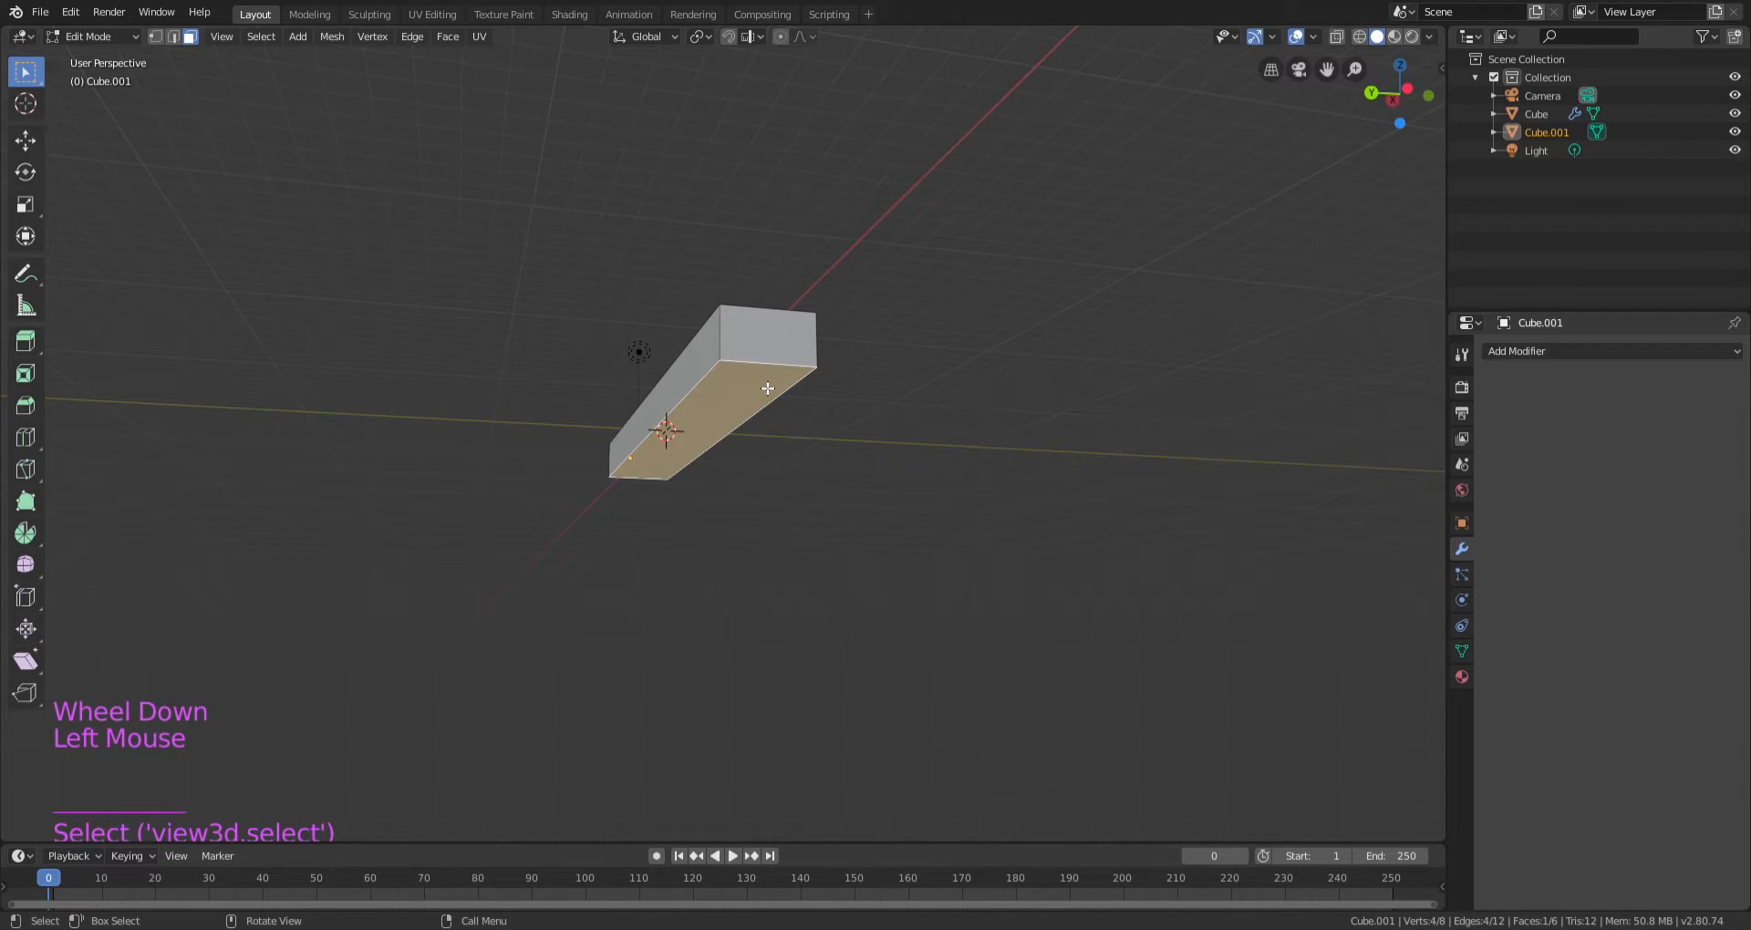
pyautogui.scroll(1, 766, 387)
pyautogui.press('g')
pyautogui.press('z')
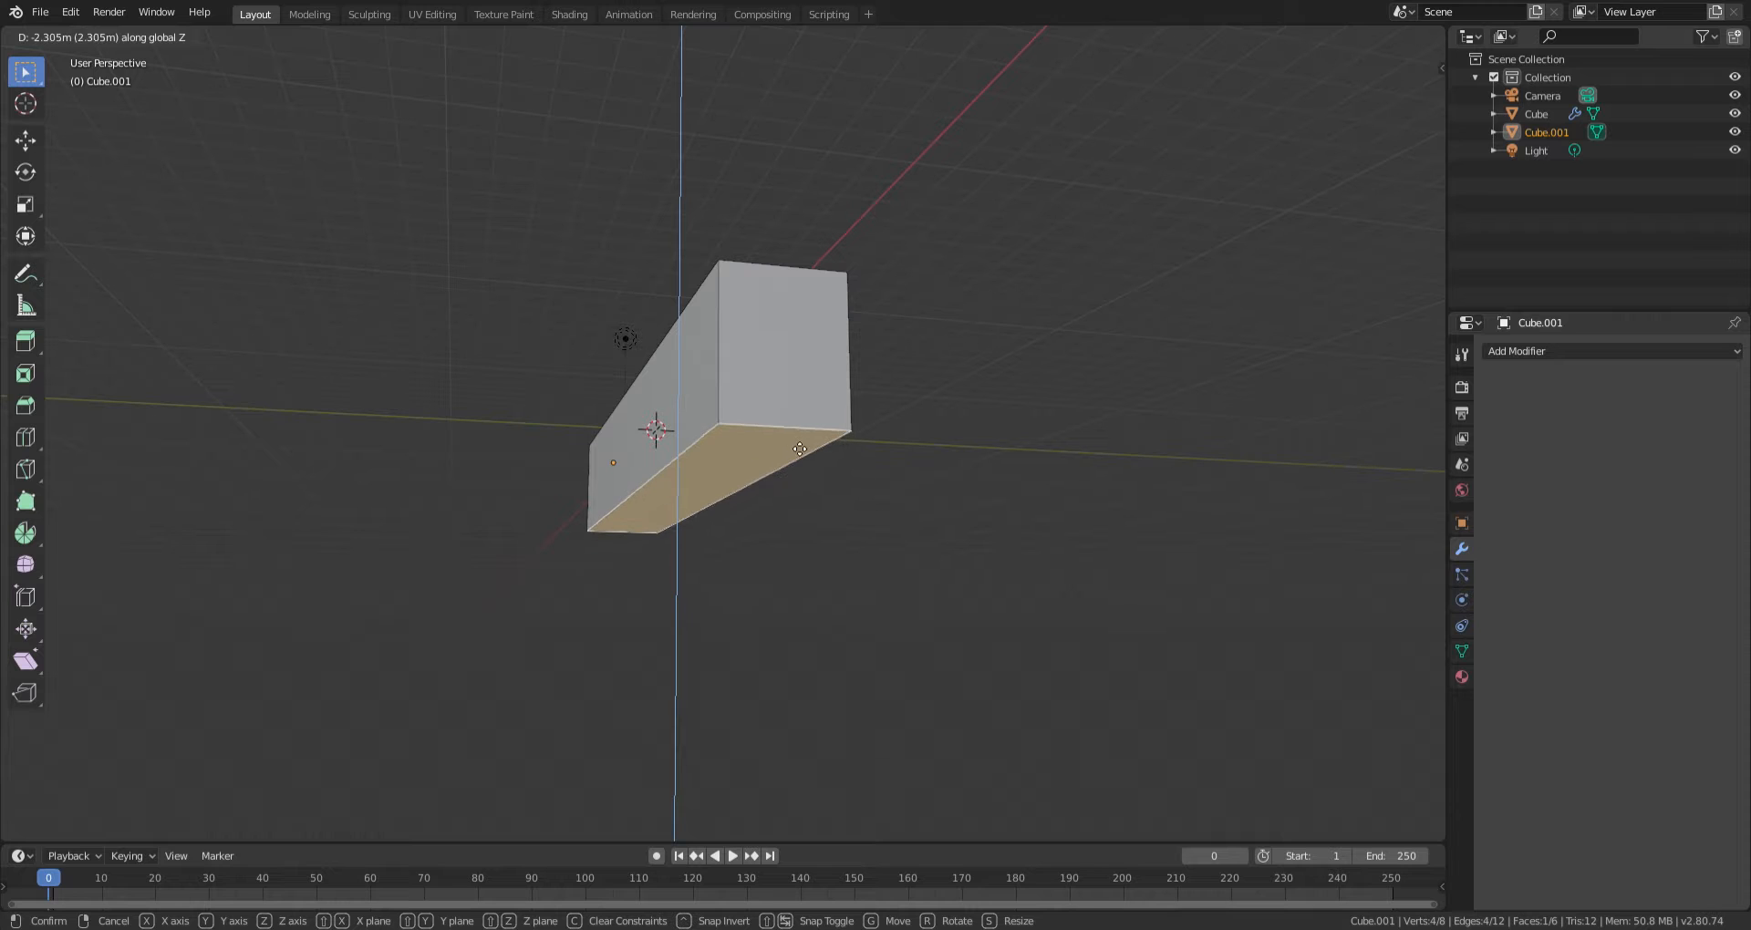
pyautogui.click(800, 448)
# Add a horizontal loop cut around the lower block and slide it up to just beneath the top edges.
pyautogui.moveTo(800, 449); pyautogui.dragTo(715, 610, button='middle')
pyautogui.scroll(2, 730, 532)
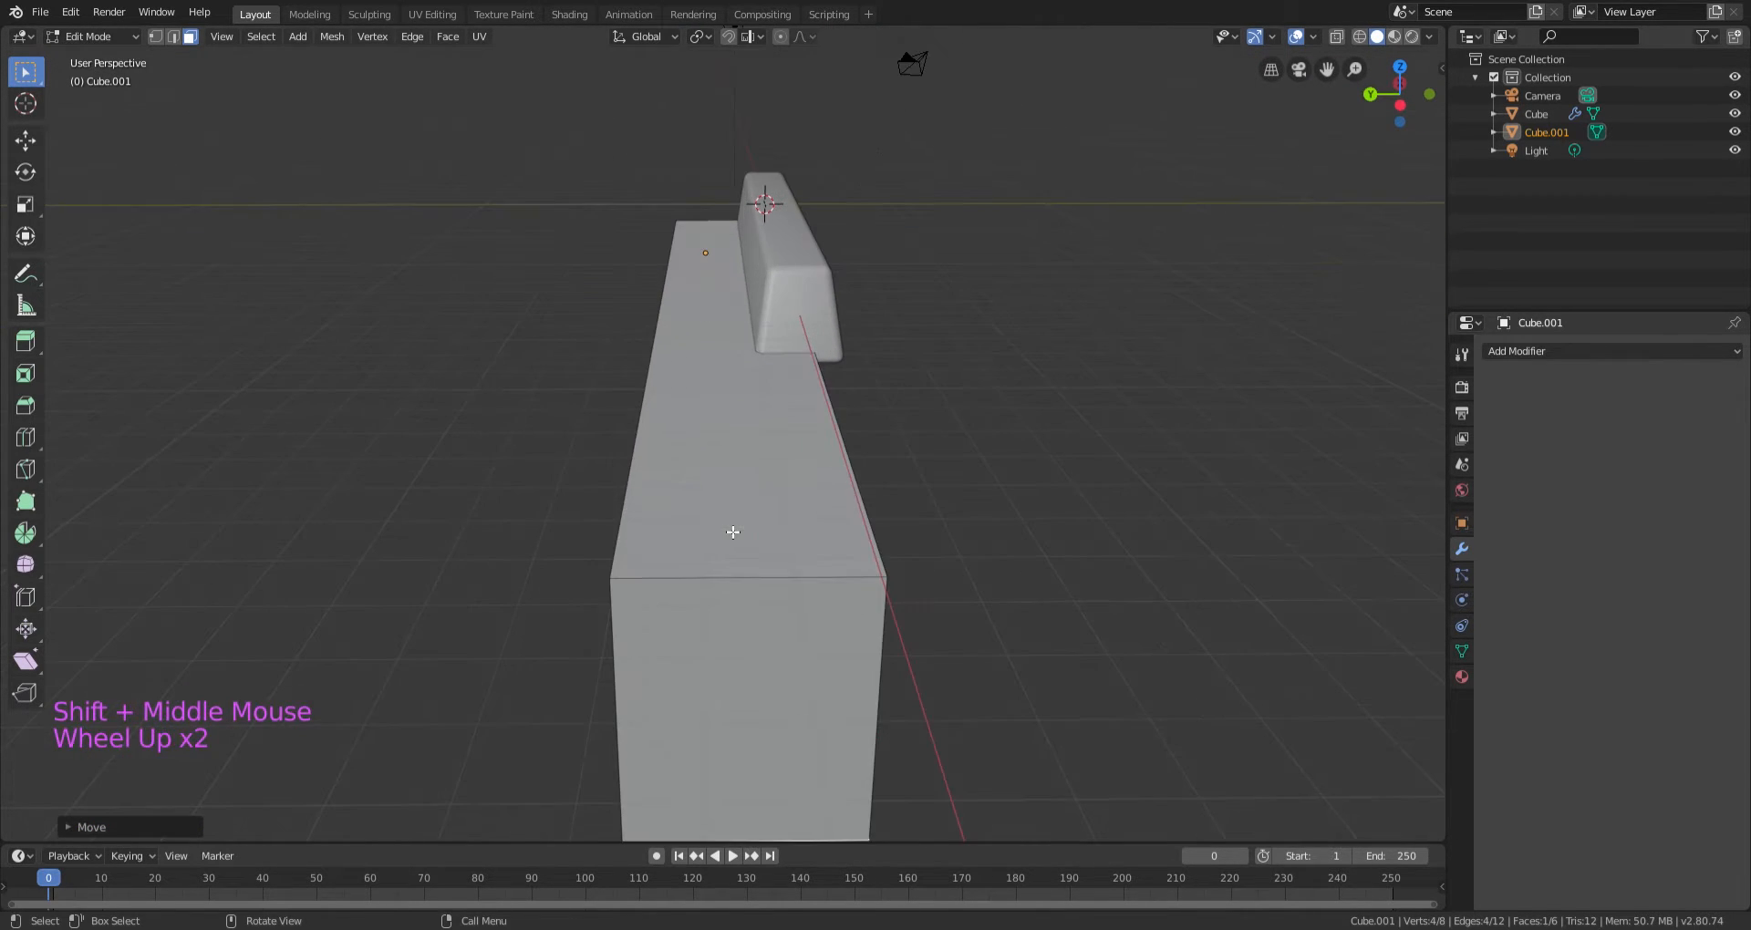
pyautogui.moveTo(733, 487); pyautogui.dragTo(832, 431, button='middle')
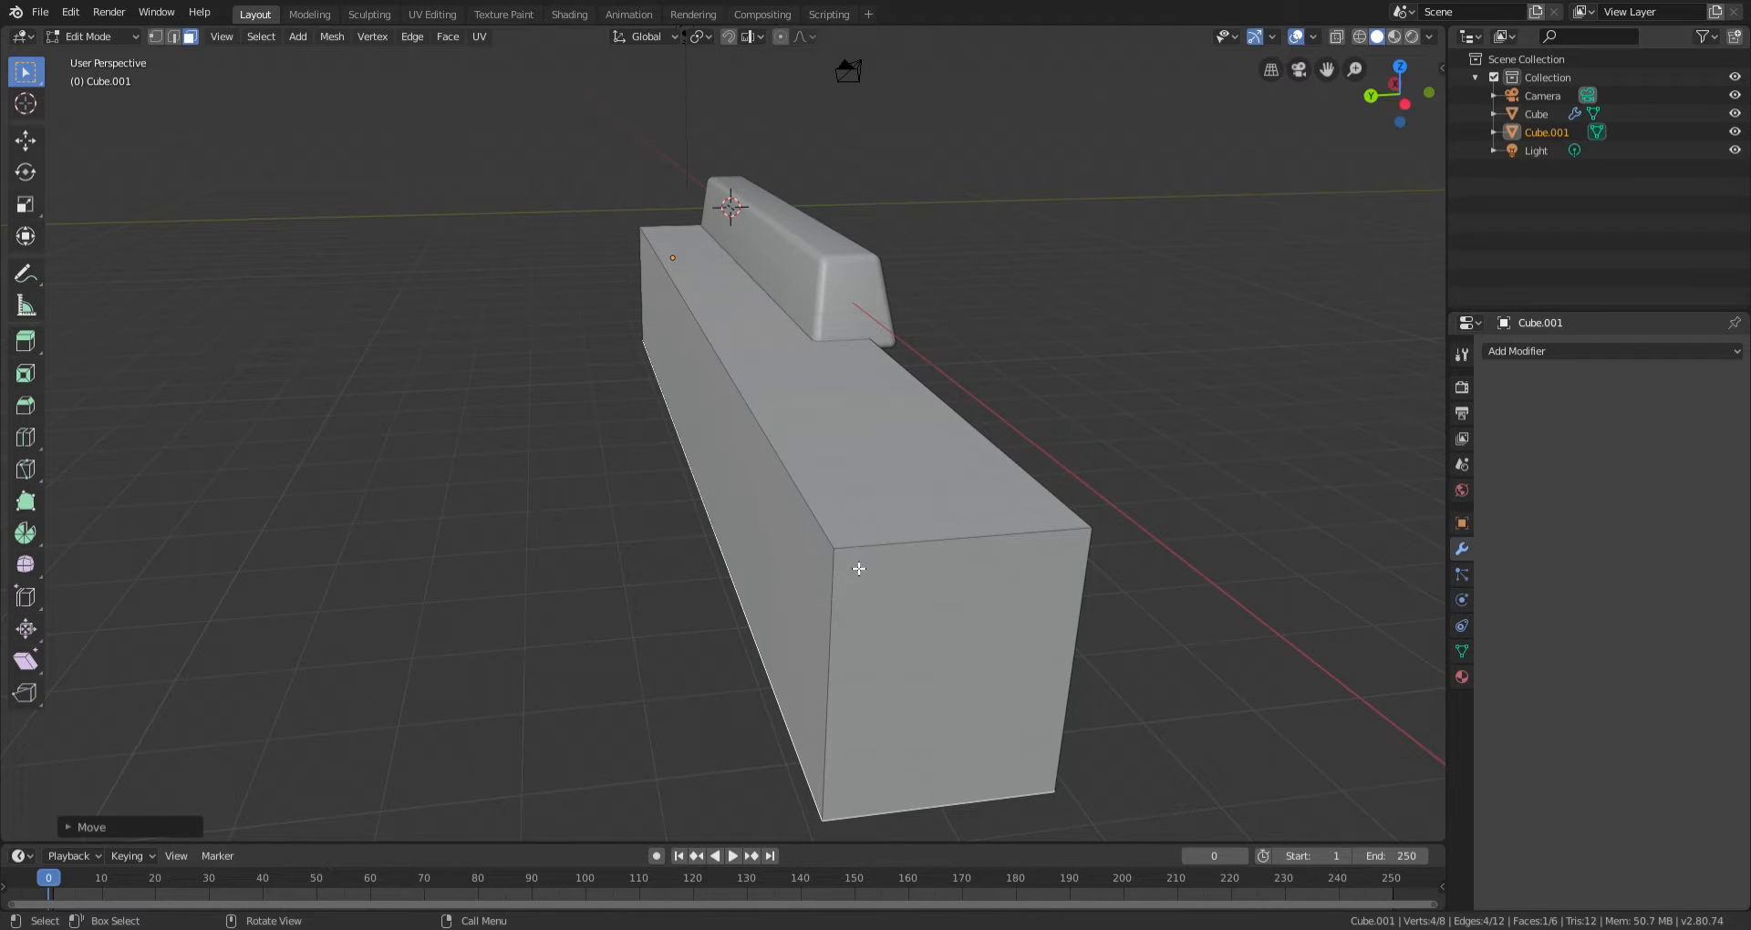
pyautogui.keyDown('shift'); pyautogui.moveTo(872, 556); pyautogui.dragTo(845, 535, button='middle'); pyautogui.keyUp('shift')
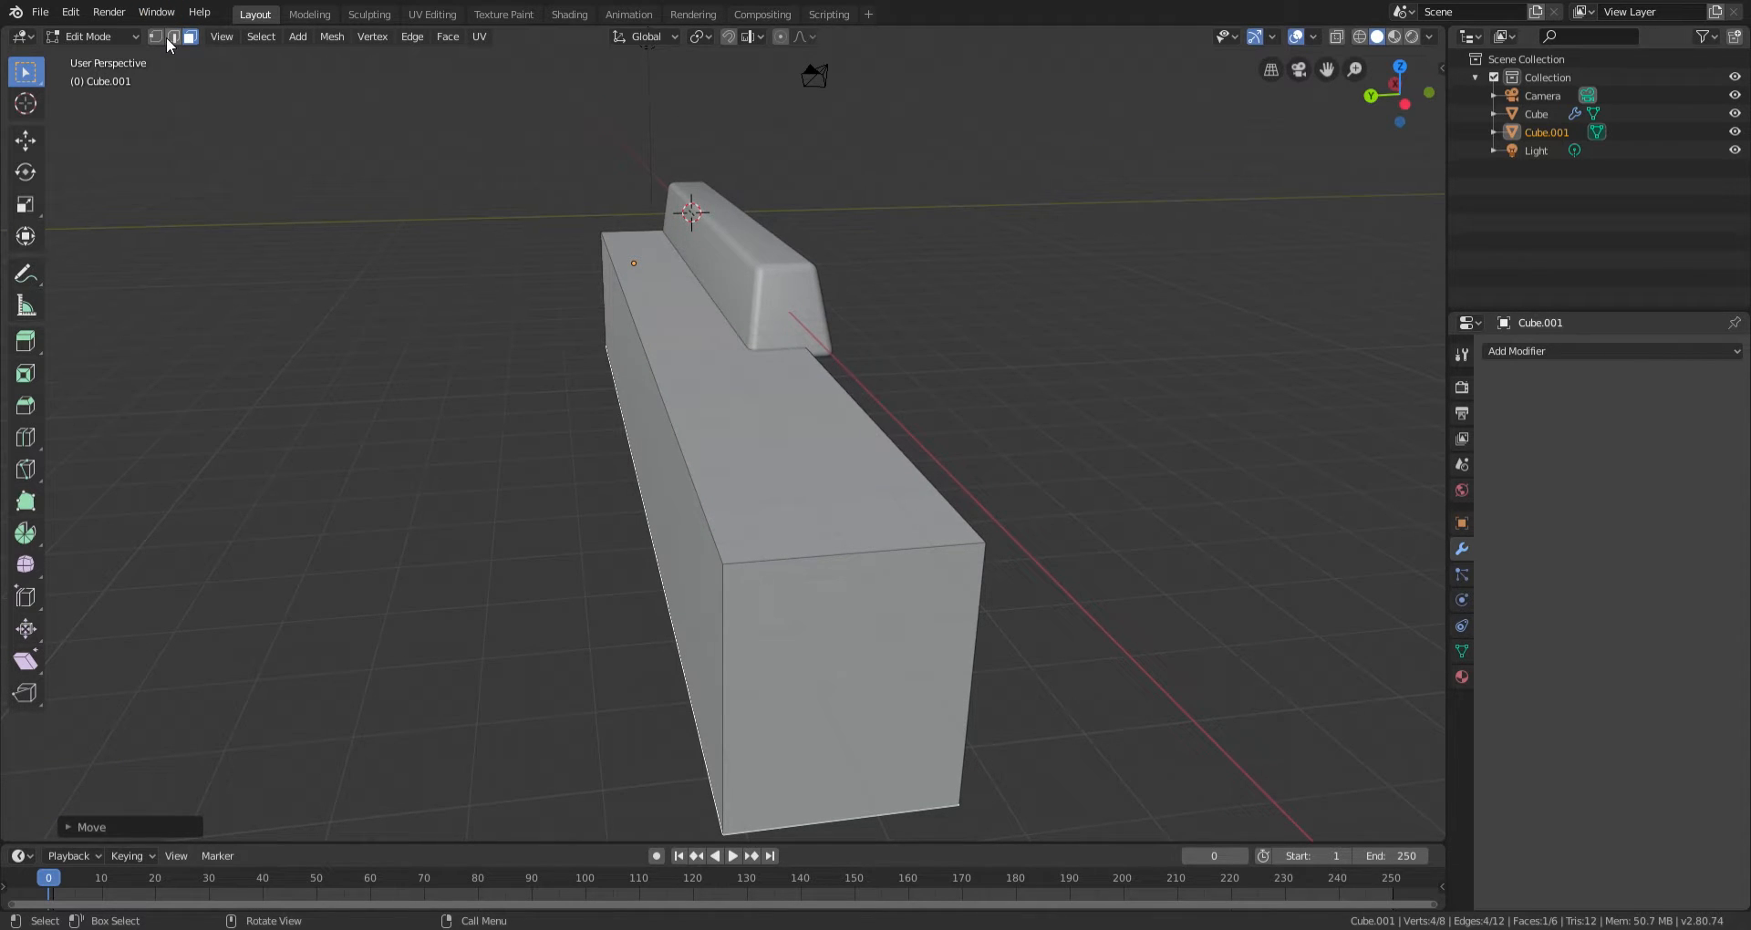
pyautogui.scroll(2, 627, 381)
pyautogui.scroll(-2, 1021, 783)
pyautogui.moveTo(1022, 783); pyautogui.dragTo(802, 519, button='middle')
pyautogui.hotkey('ctrl', 'r')
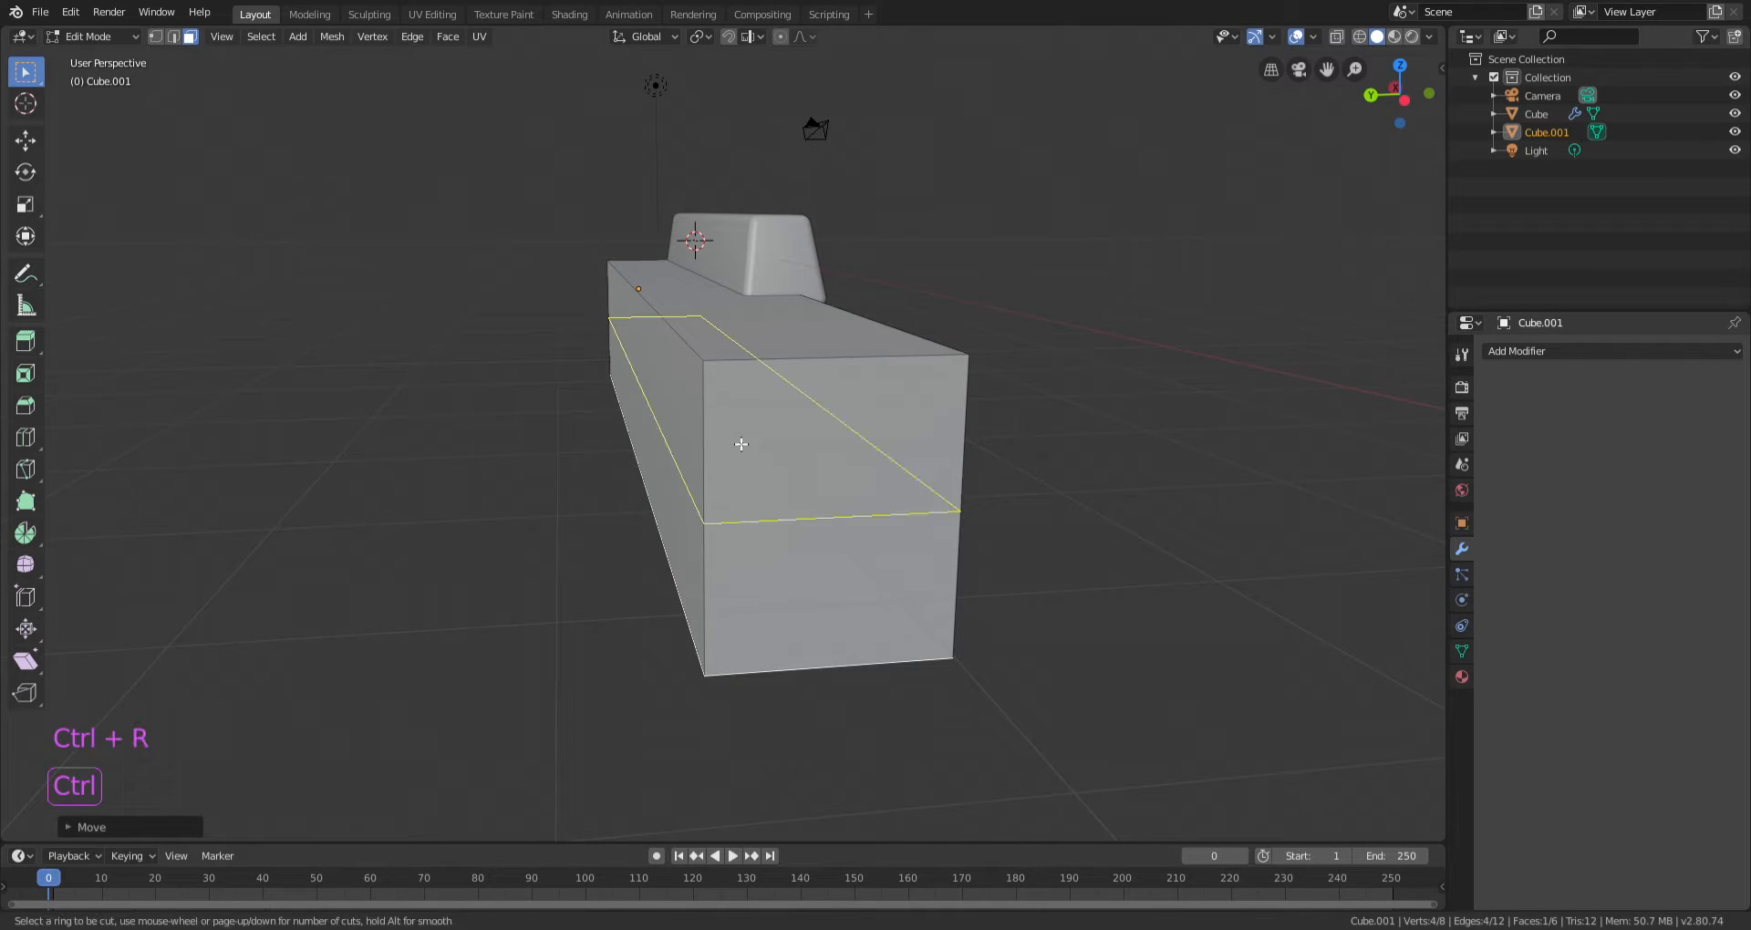
pyautogui.click(722, 483)
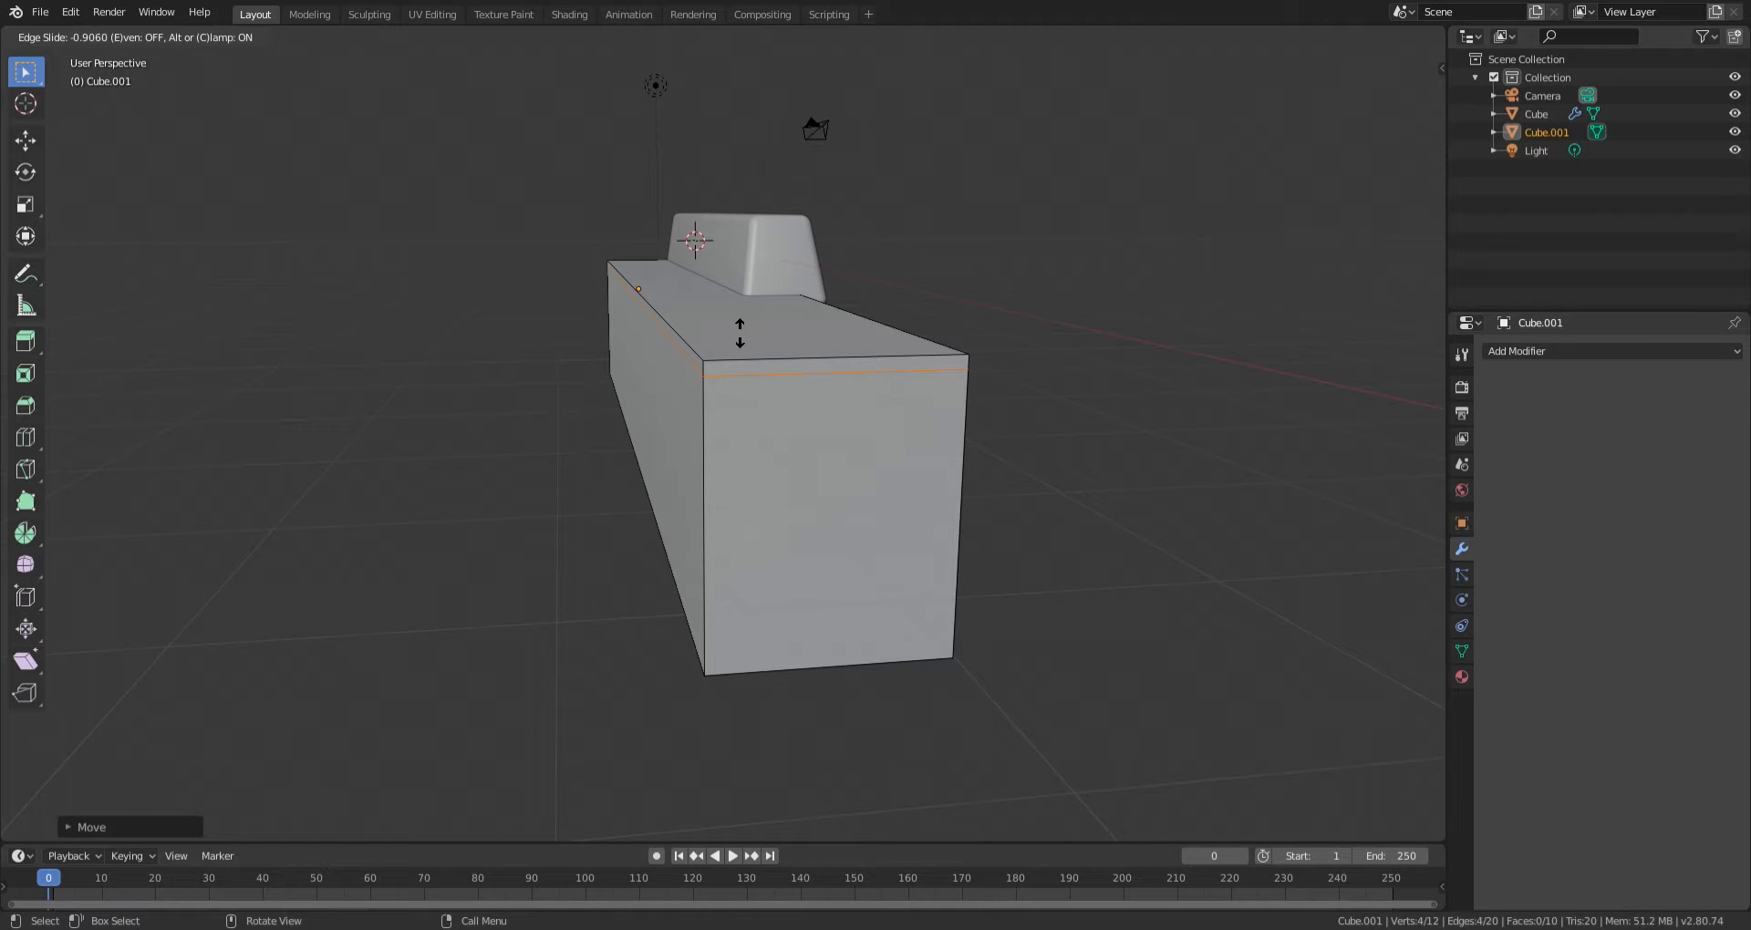
pyautogui.click(743, 332)
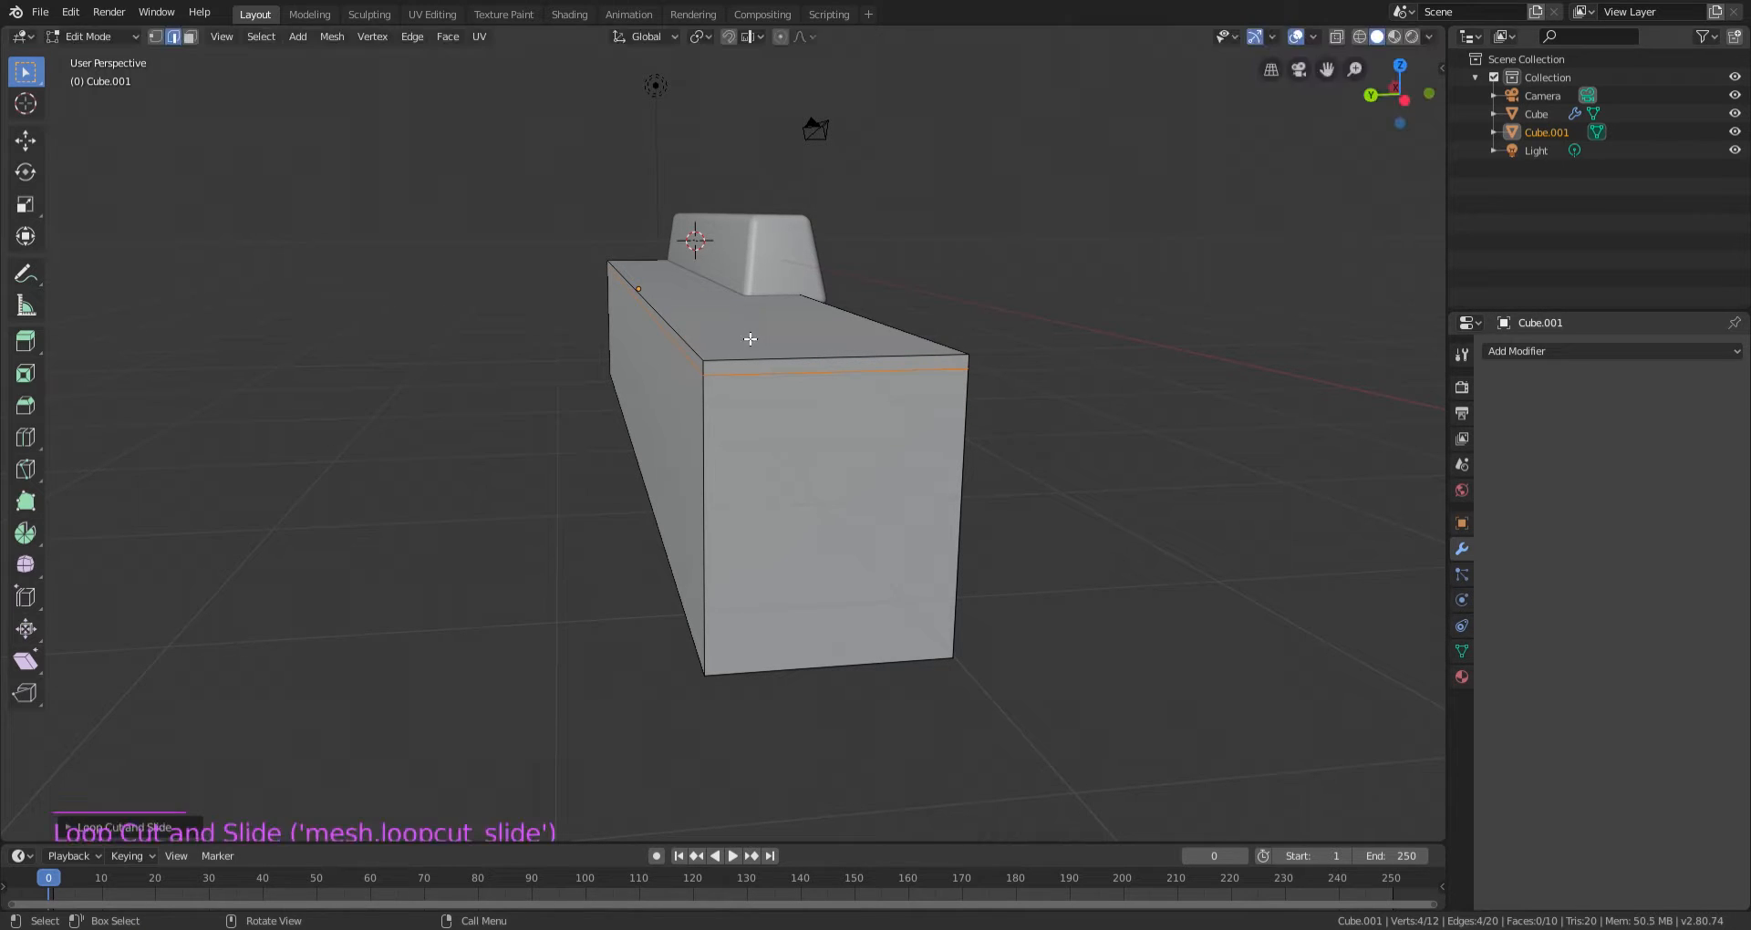
# Select the thin strip face at the top of the block's front end and extrude it outward about 0.15 m.
pyautogui.click(190, 37)
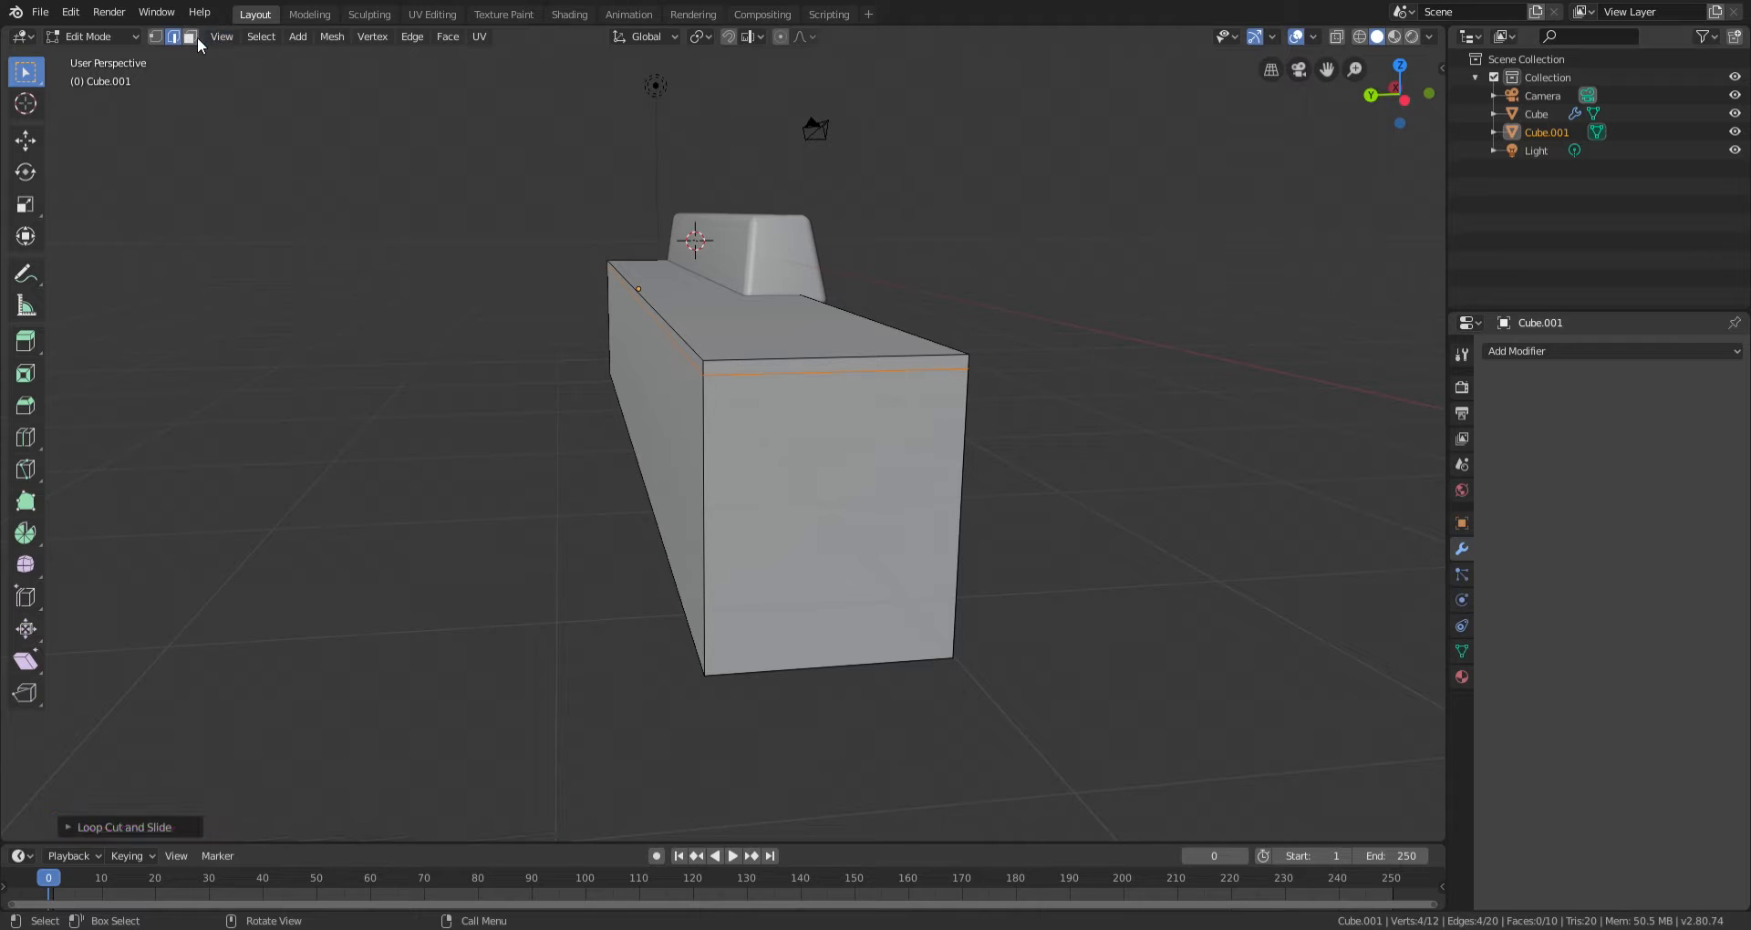
pyautogui.click(952, 364)
pyautogui.moveTo(864, 453); pyautogui.dragTo(583, 347, button='middle')
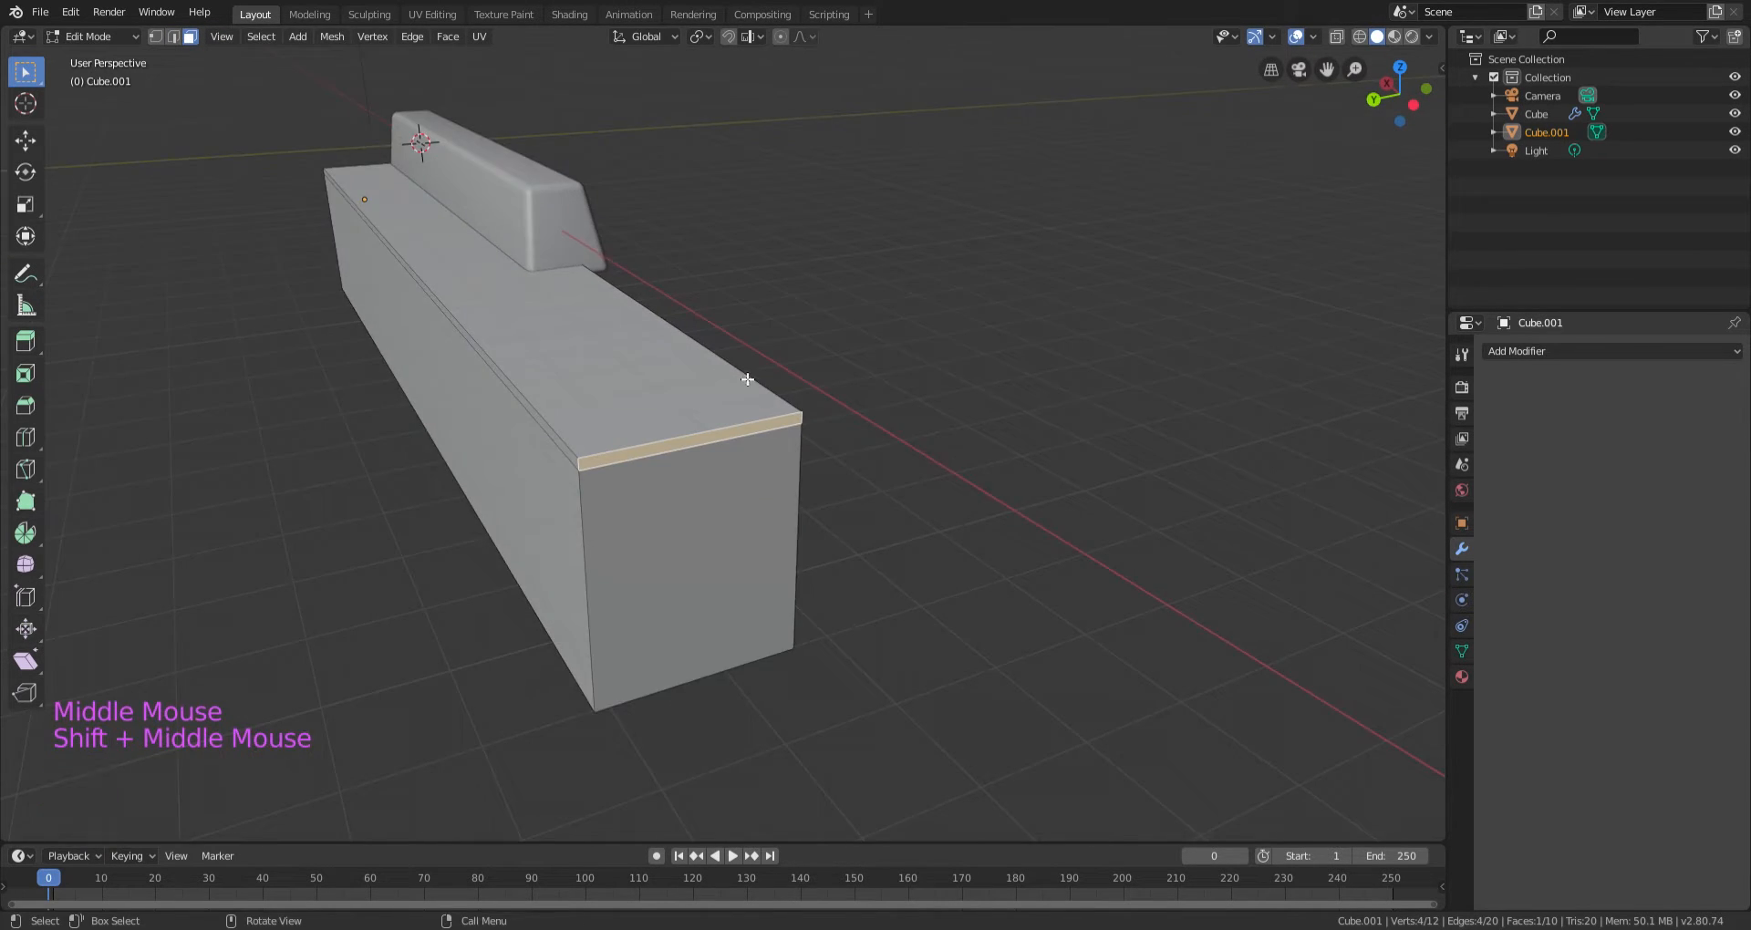
pyautogui.scroll(2, 826, 437)
pyautogui.scroll(-2, 826, 437)
pyautogui.moveTo(833, 426); pyautogui.dragTo(833, 418, button='middle')
pyautogui.scroll(1, 833, 418)
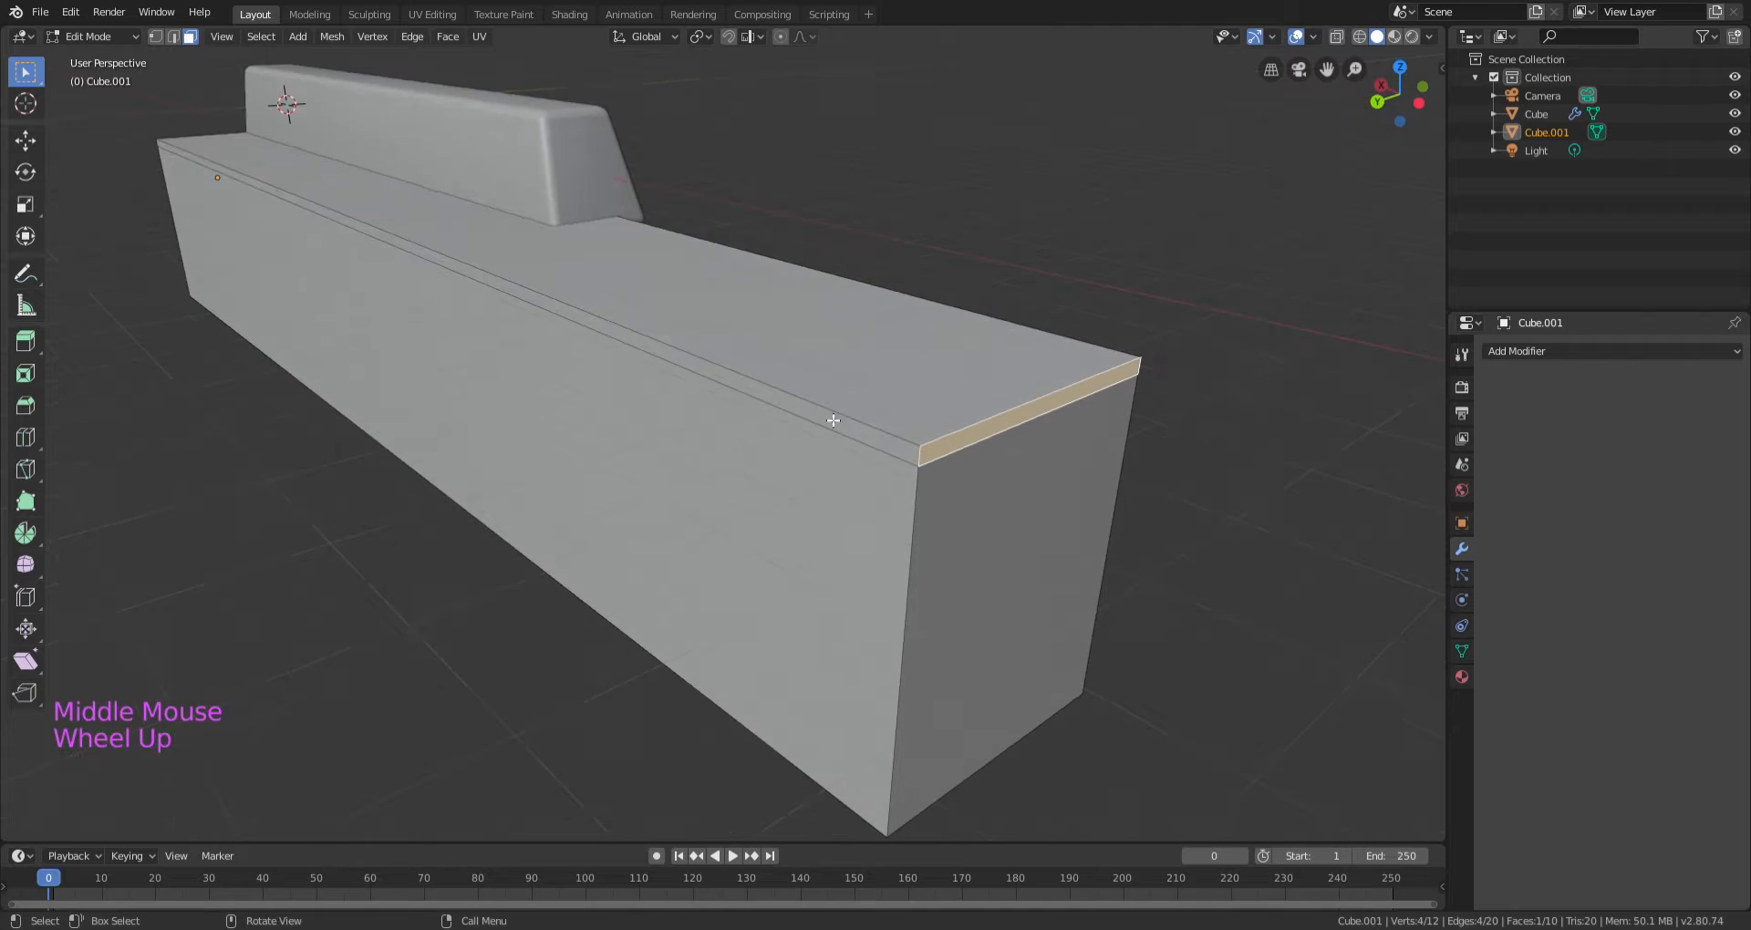
pyautogui.press('e')
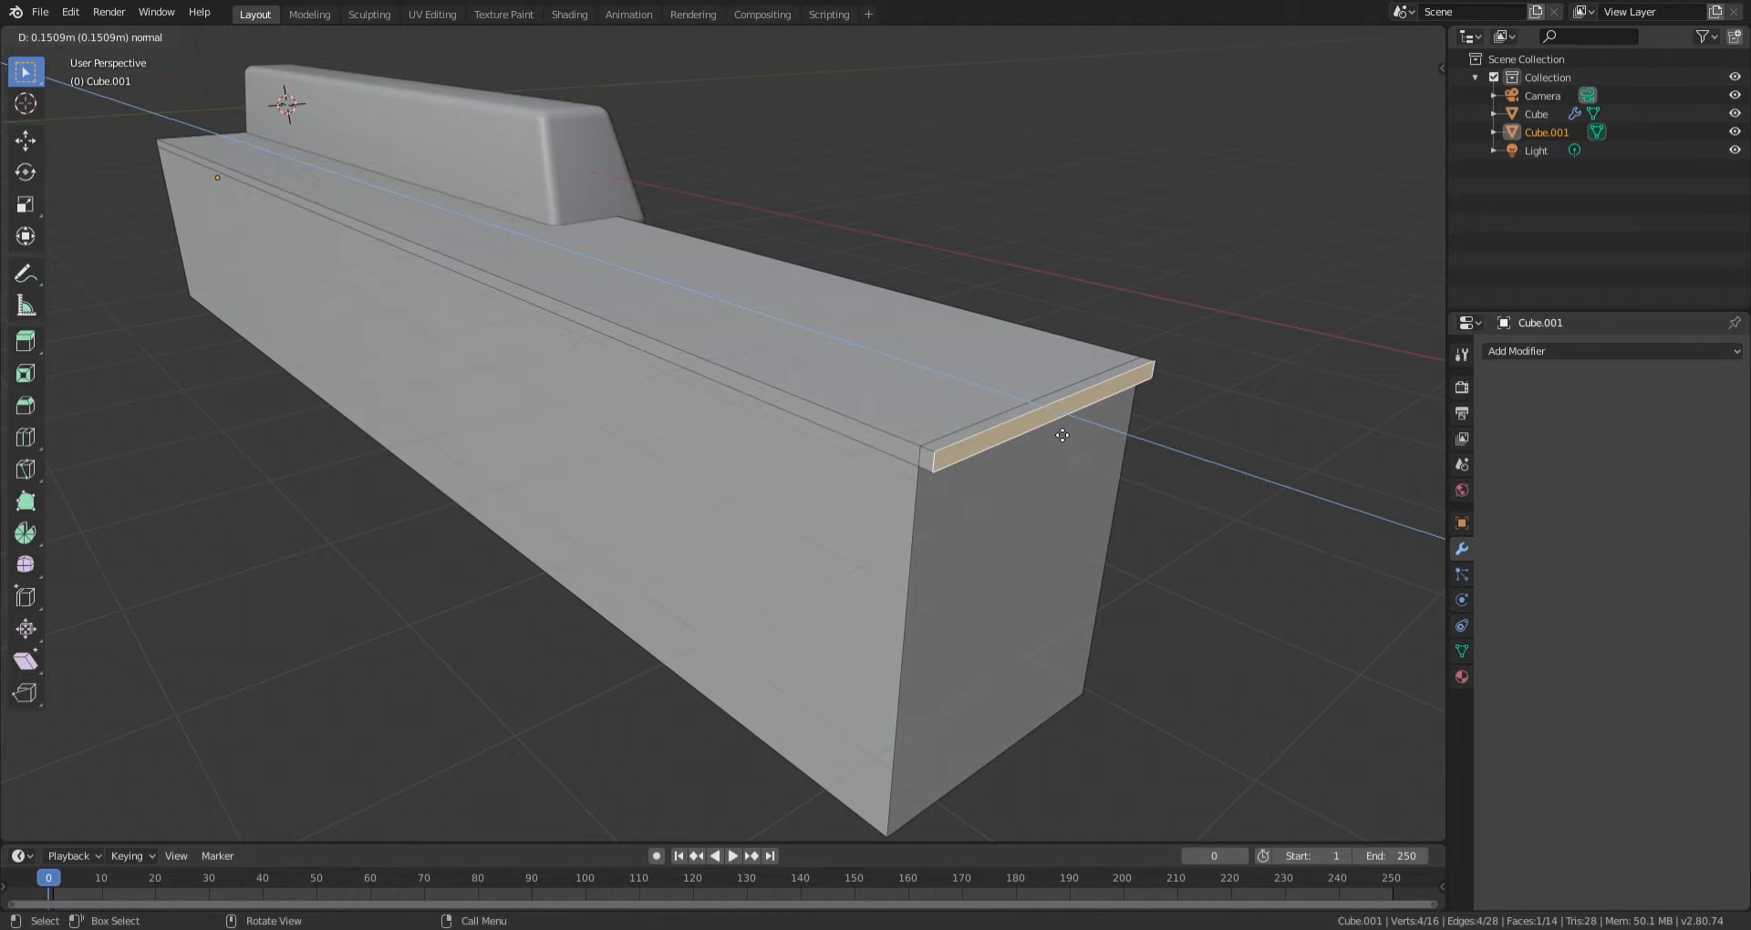
pyautogui.click(1063, 435)
# Try to extrude only the long strip face along the top of the block's outer side.
pyautogui.moveTo(1021, 484); pyautogui.dragTo(1023, 484, button='middle')
pyautogui.keyDown('shift'); pyautogui.moveTo(1022, 484); pyautogui.dragTo(991, 470, button='middle'); pyautogui.keyUp('shift')
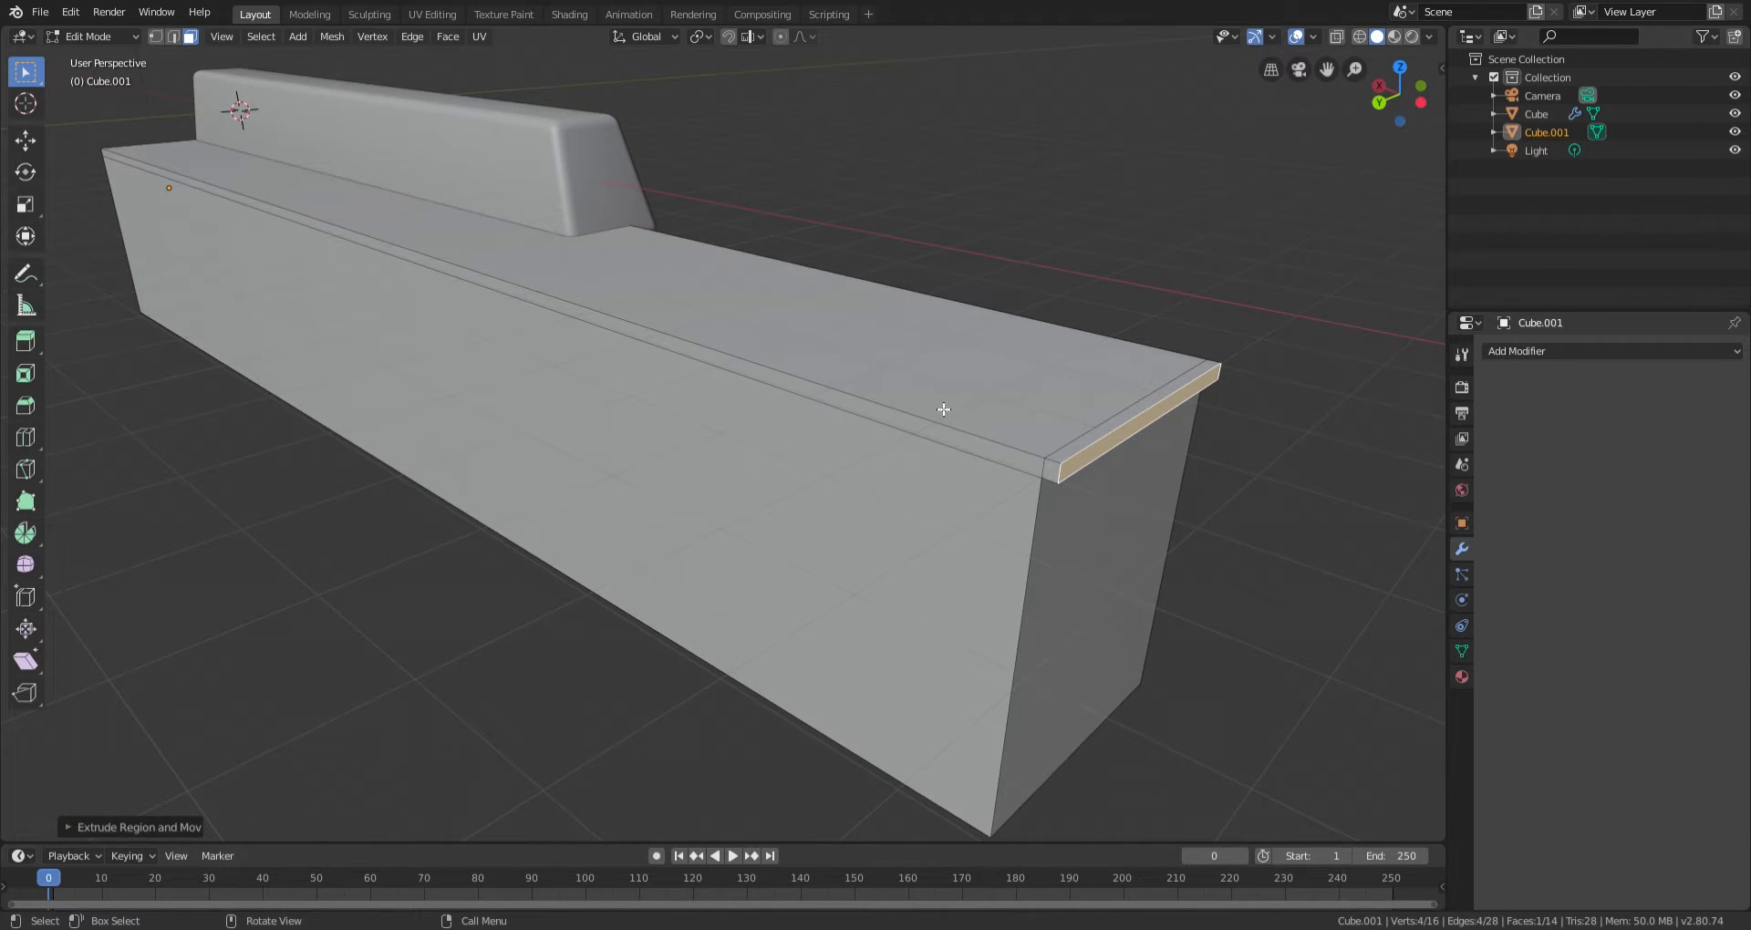
pyautogui.click(1093, 454)
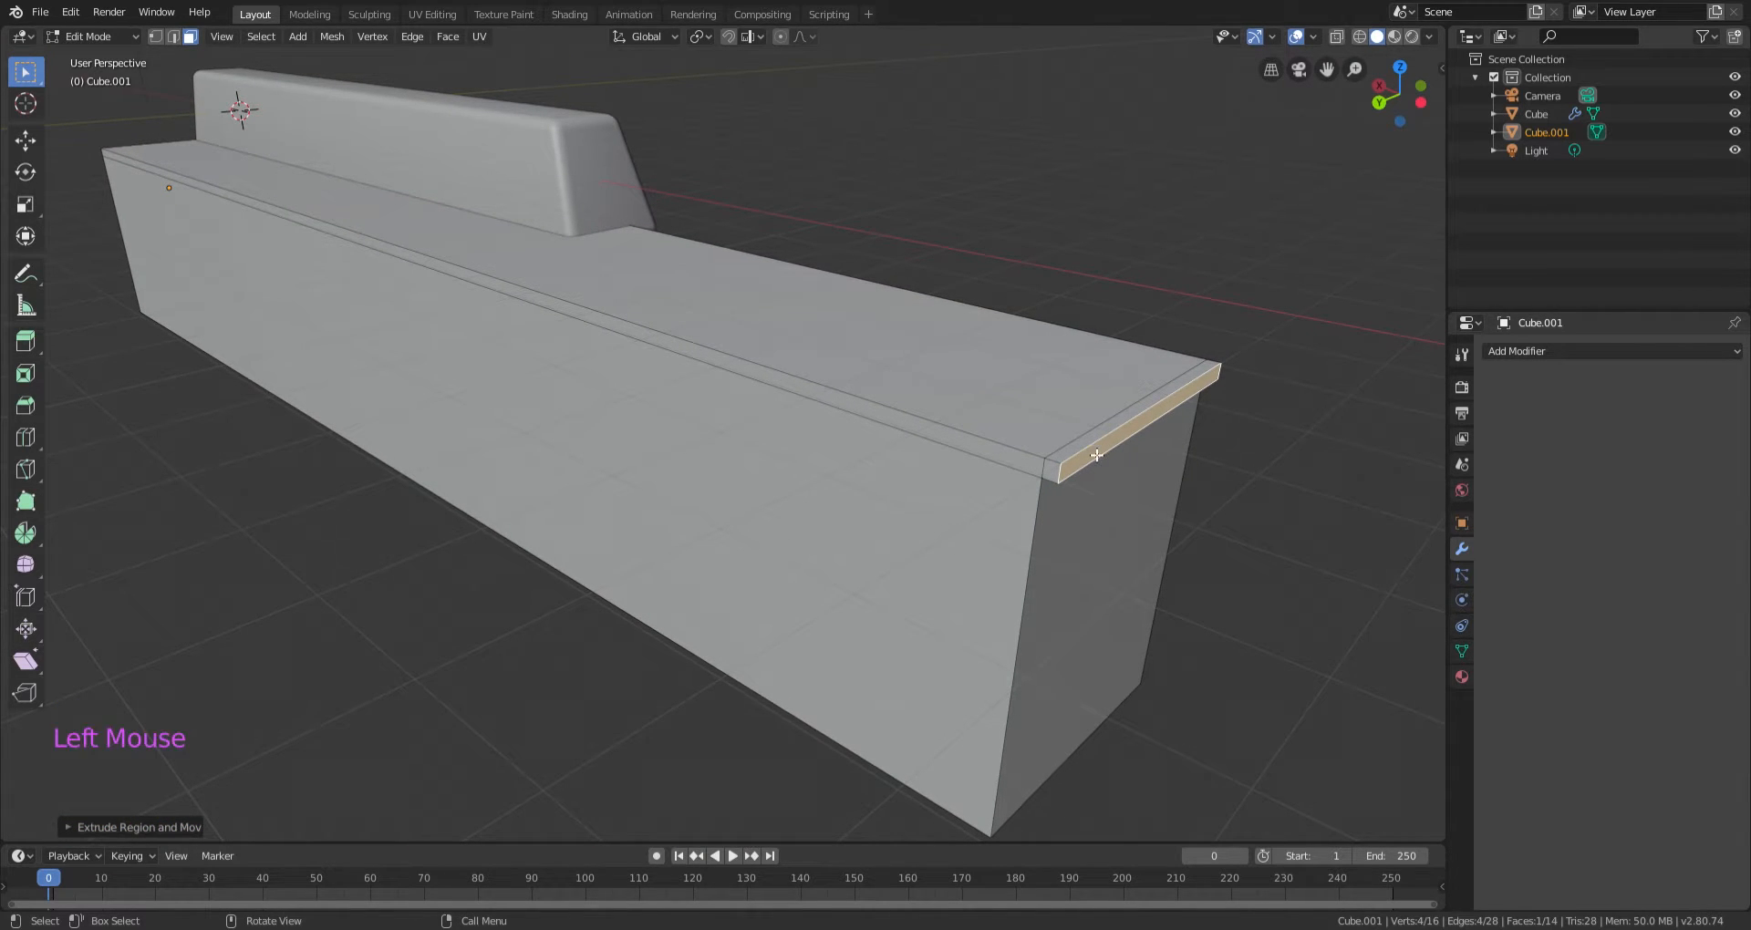
pyautogui.click(940, 435)
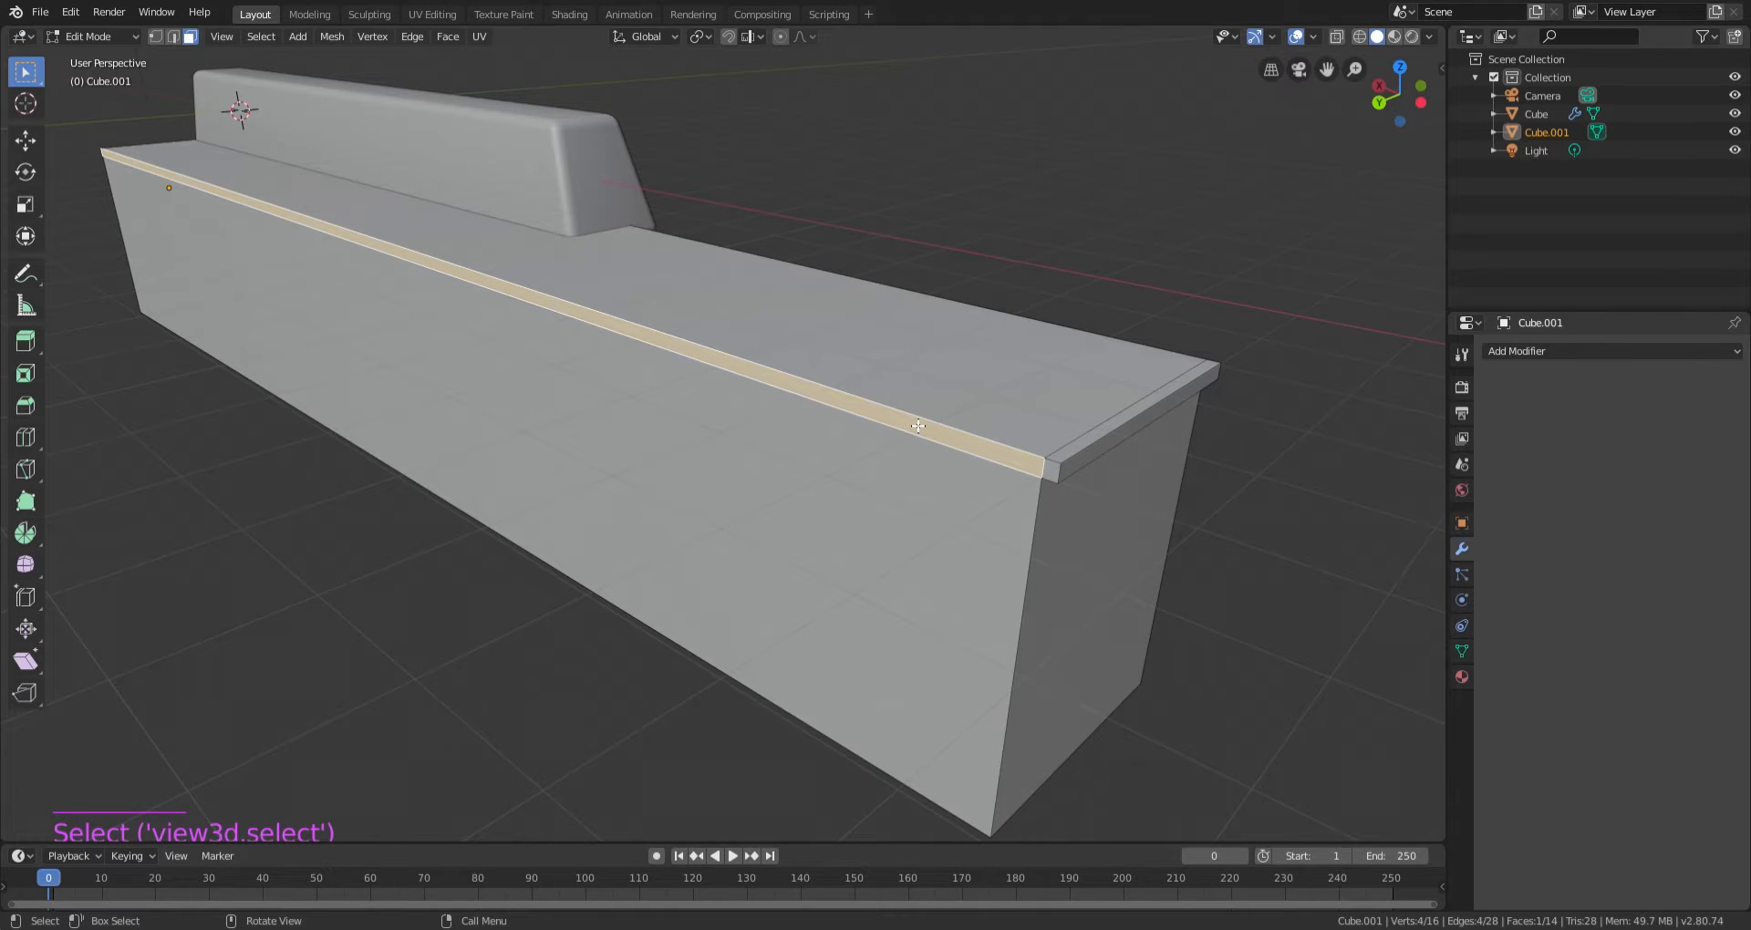
pyautogui.keyDown('shift'); pyautogui.click(1037, 471); pyautogui.keyUp('shift')
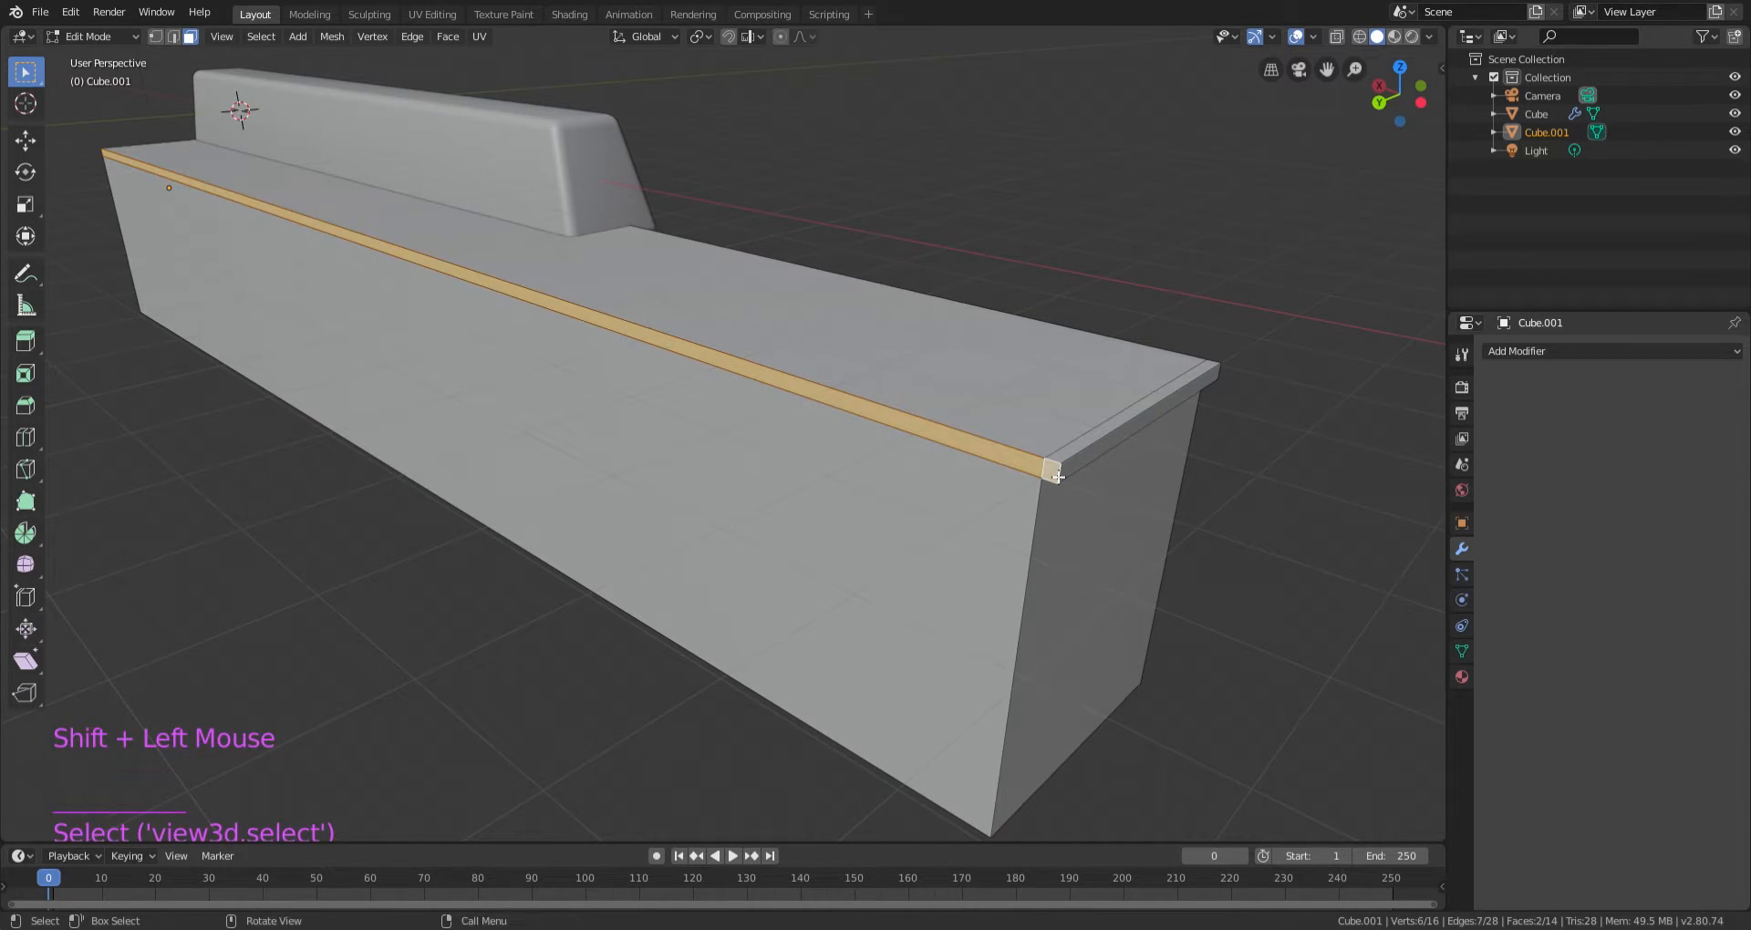
pyautogui.hotkey('ctrl', 'z')
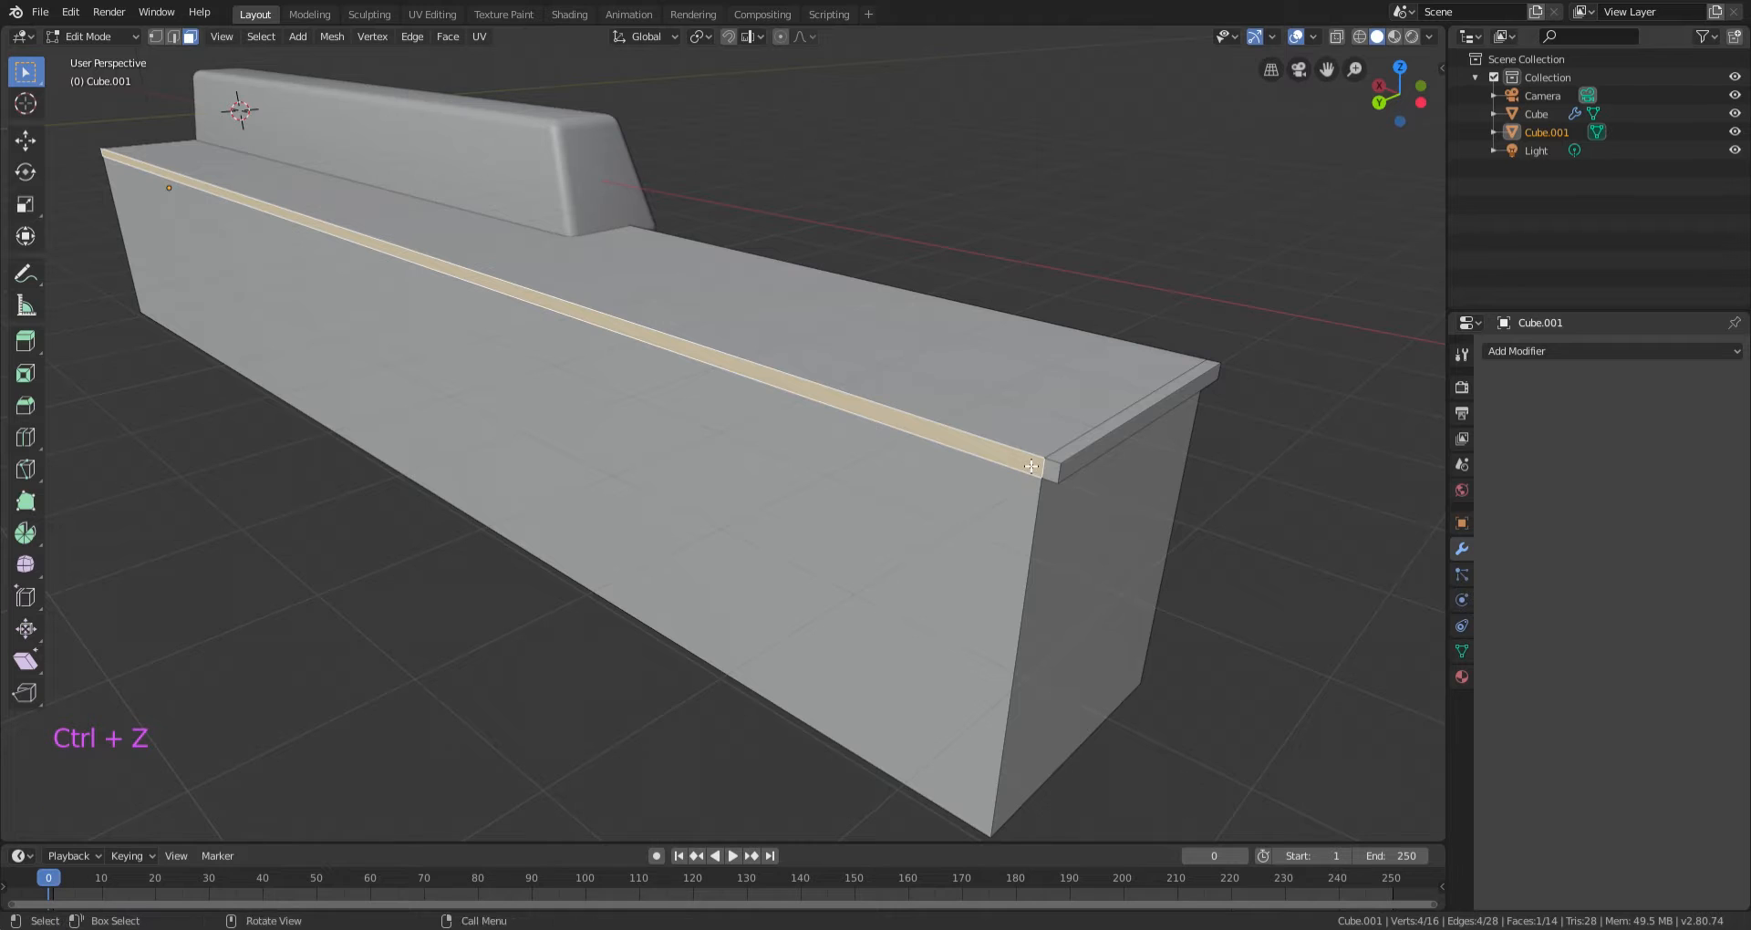
pyautogui.press('e')
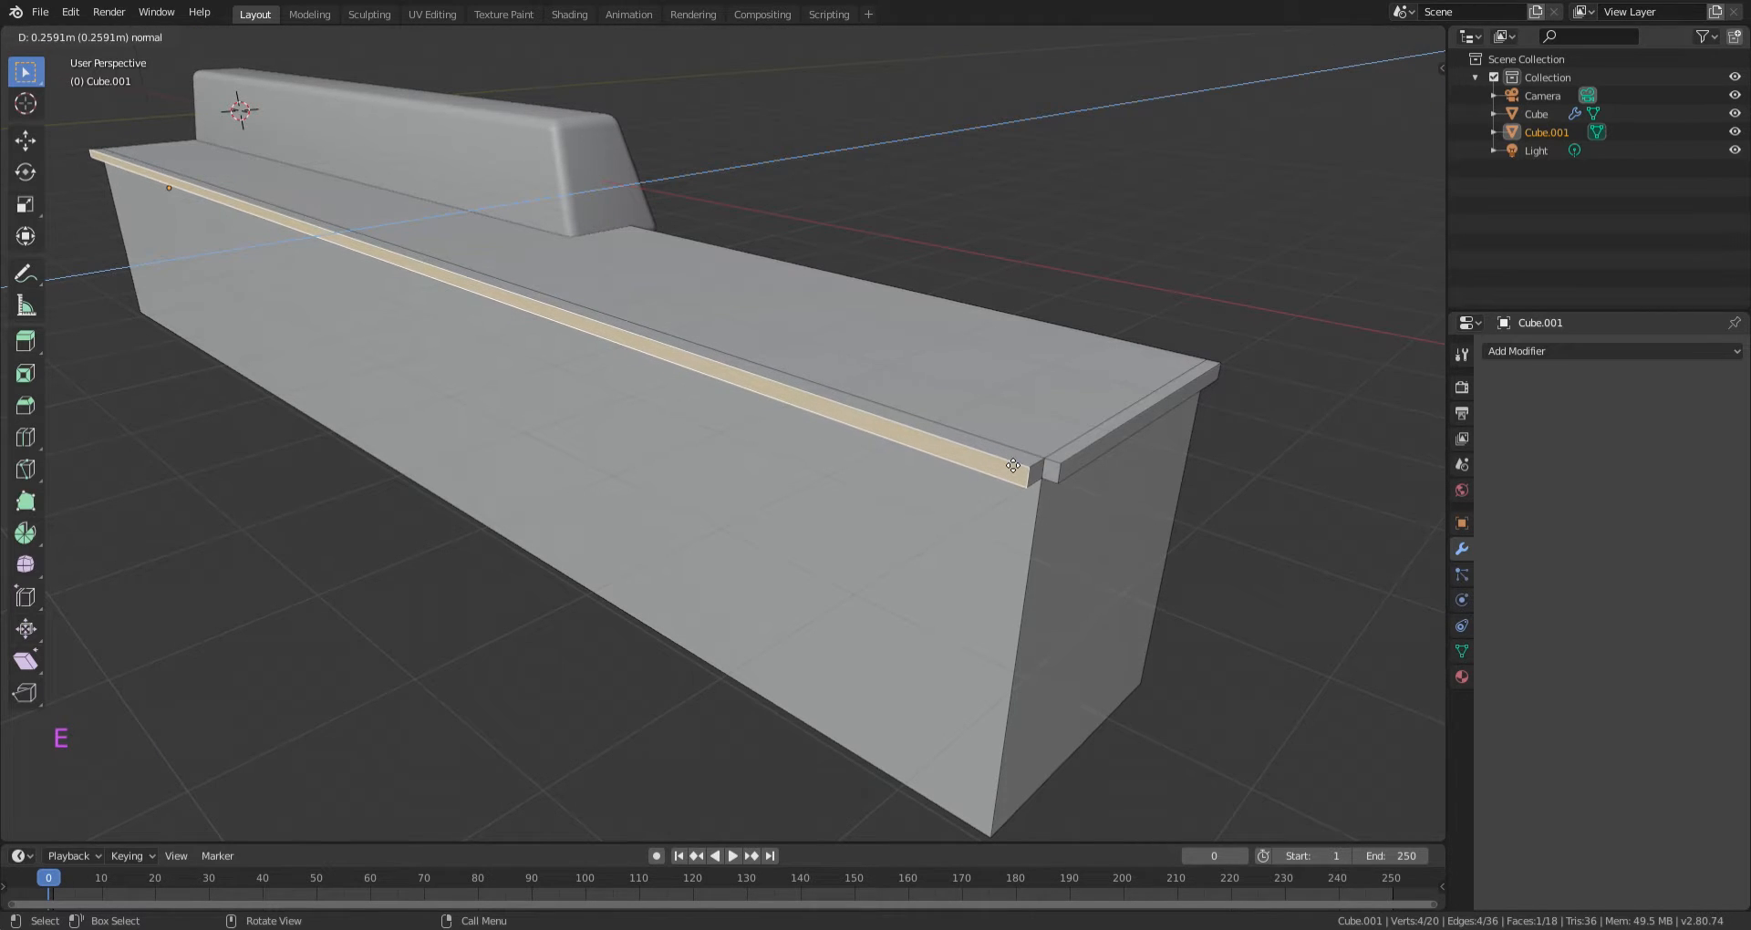
pyautogui.click(1044, 461)
pyautogui.hotkey('ctrl', 'z')
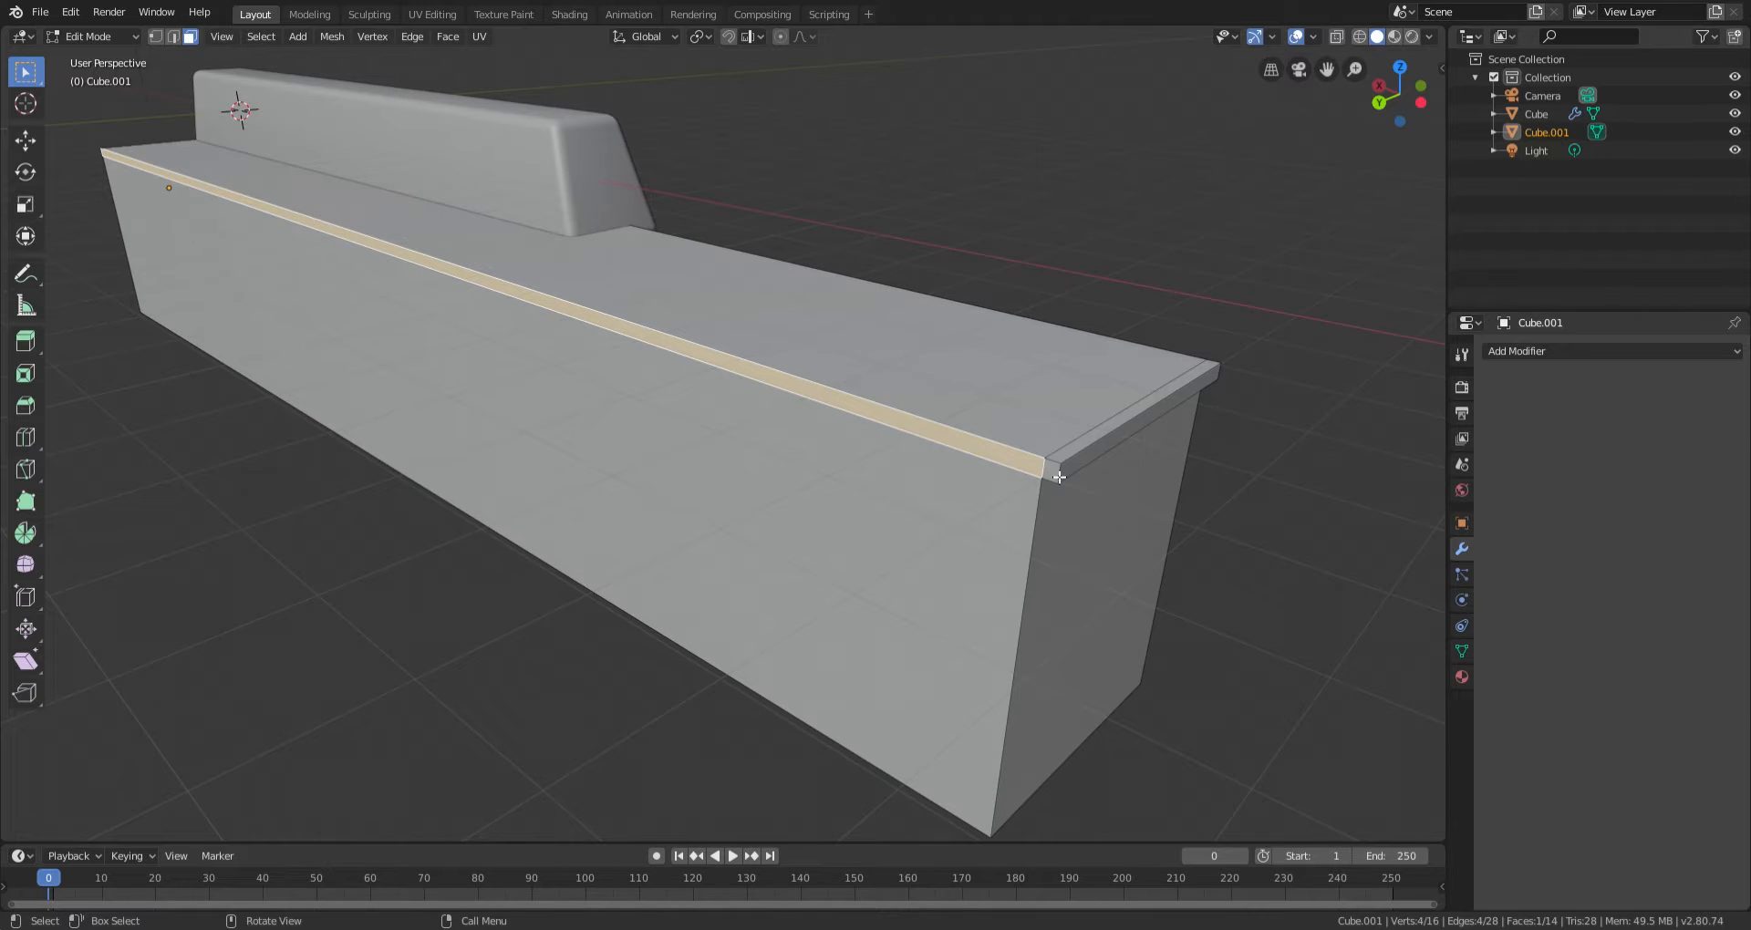
# Select the outer side's long strip together with the lip's small corner face and extrude both outward about 0.2 m.
pyautogui.click(1056, 475)
pyautogui.keyDown('shift'); pyautogui.click(1036, 467); pyautogui.keyUp('shift')
pyautogui.press('e')
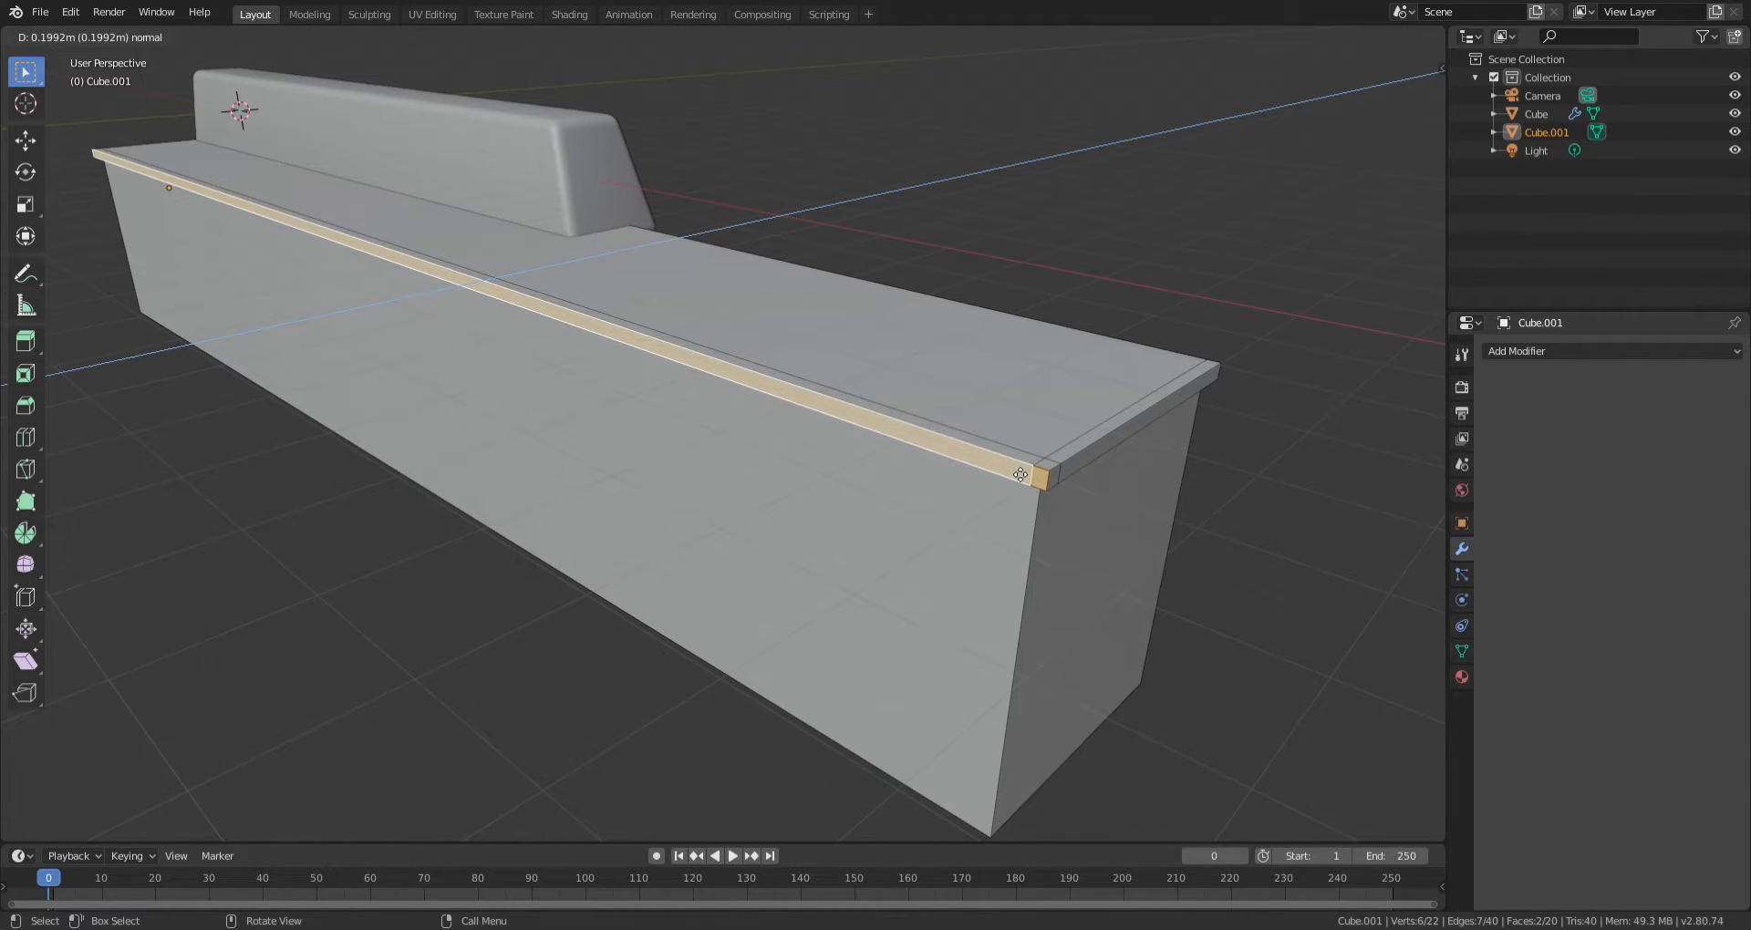
pyautogui.click(1023, 475)
# Select the strip and lip corner face on the block's opposite long side and extrude both outward about 0.1 m.
pyautogui.moveTo(1024, 473); pyautogui.dragTo(794, 457, button='middle')
pyautogui.scroll(-1, 793, 469)
pyautogui.keyDown('shift'); pyautogui.scroll(1, 645, 449); pyautogui.keyUp('shift')
pyautogui.scroll(1, 645, 450)
pyautogui.scroll(1, 639, 387)
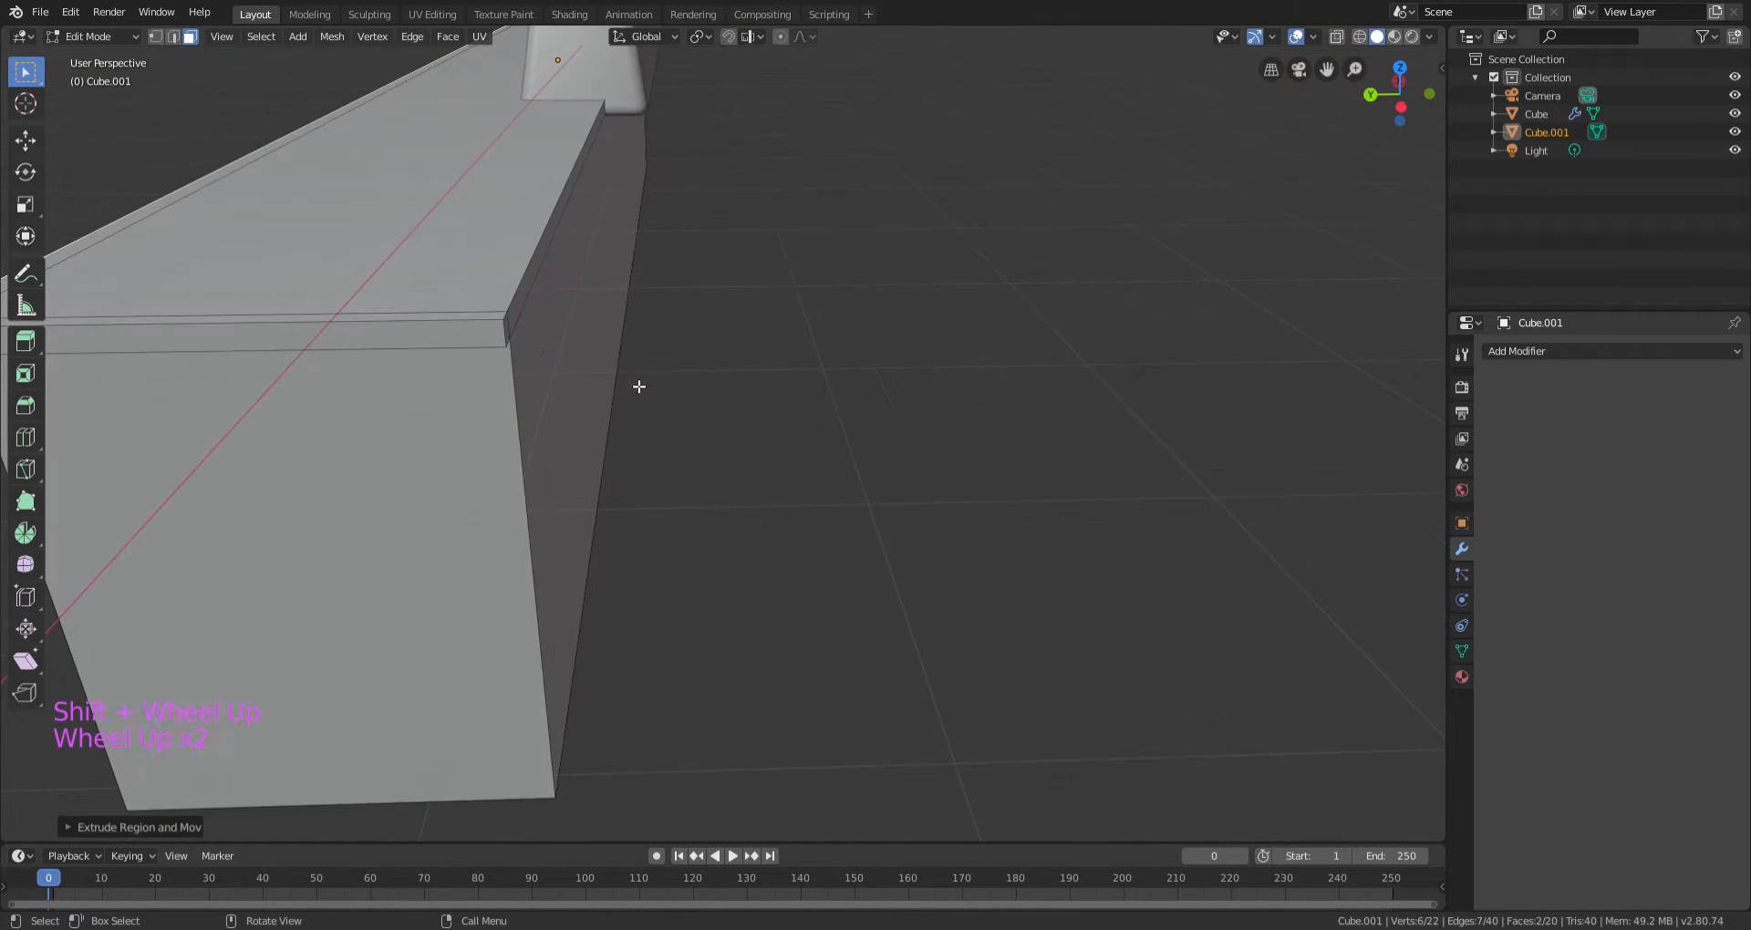
pyautogui.click(520, 322)
pyautogui.keyDown('shift'); pyautogui.click(520, 324); pyautogui.keyUp('shift')
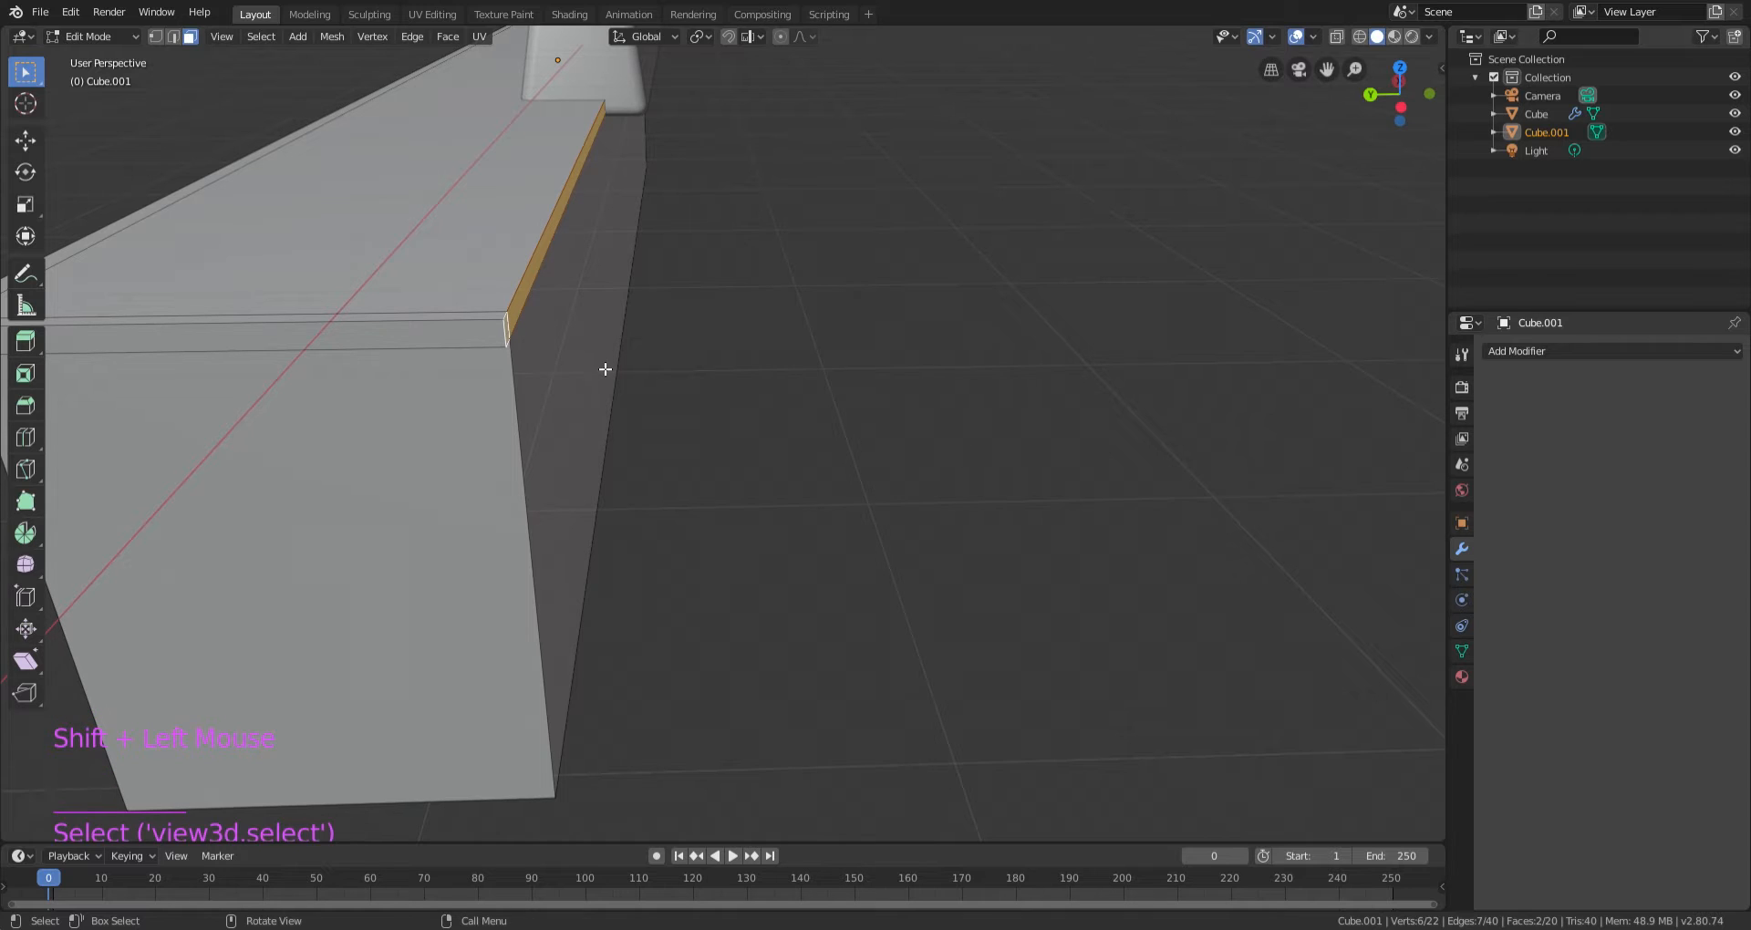
pyautogui.press('e')
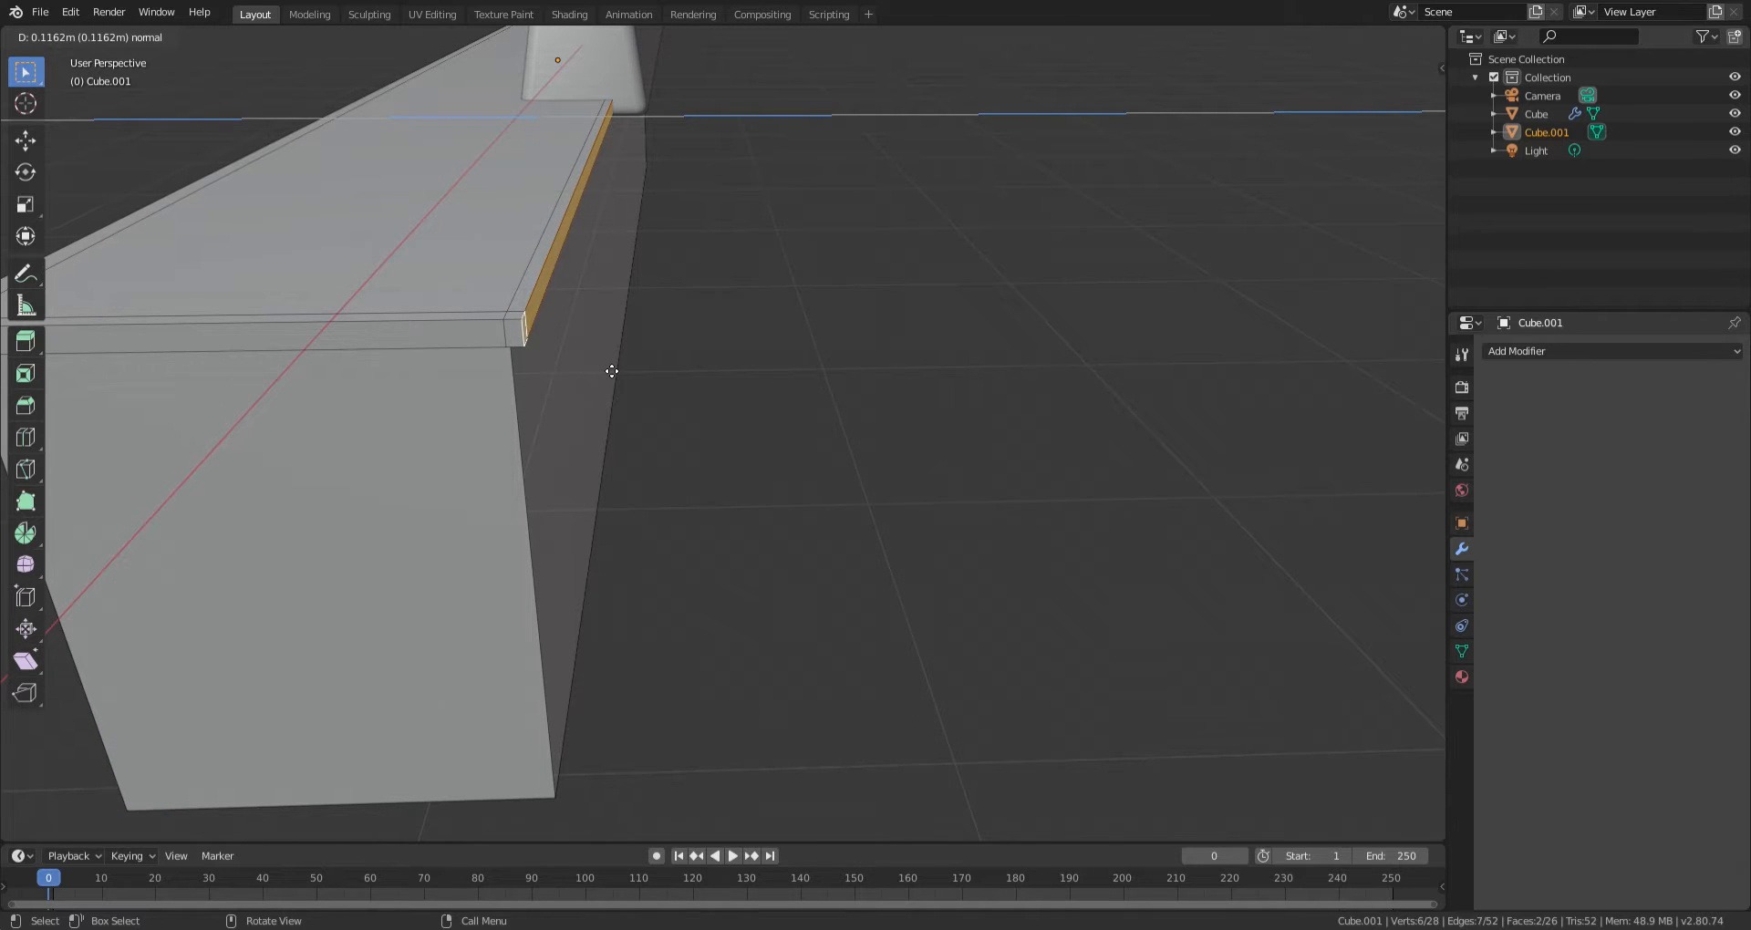
pyautogui.click(607, 377)
# Return to Object Mode and save the file.
pyautogui.scroll(-1, 568, 392)
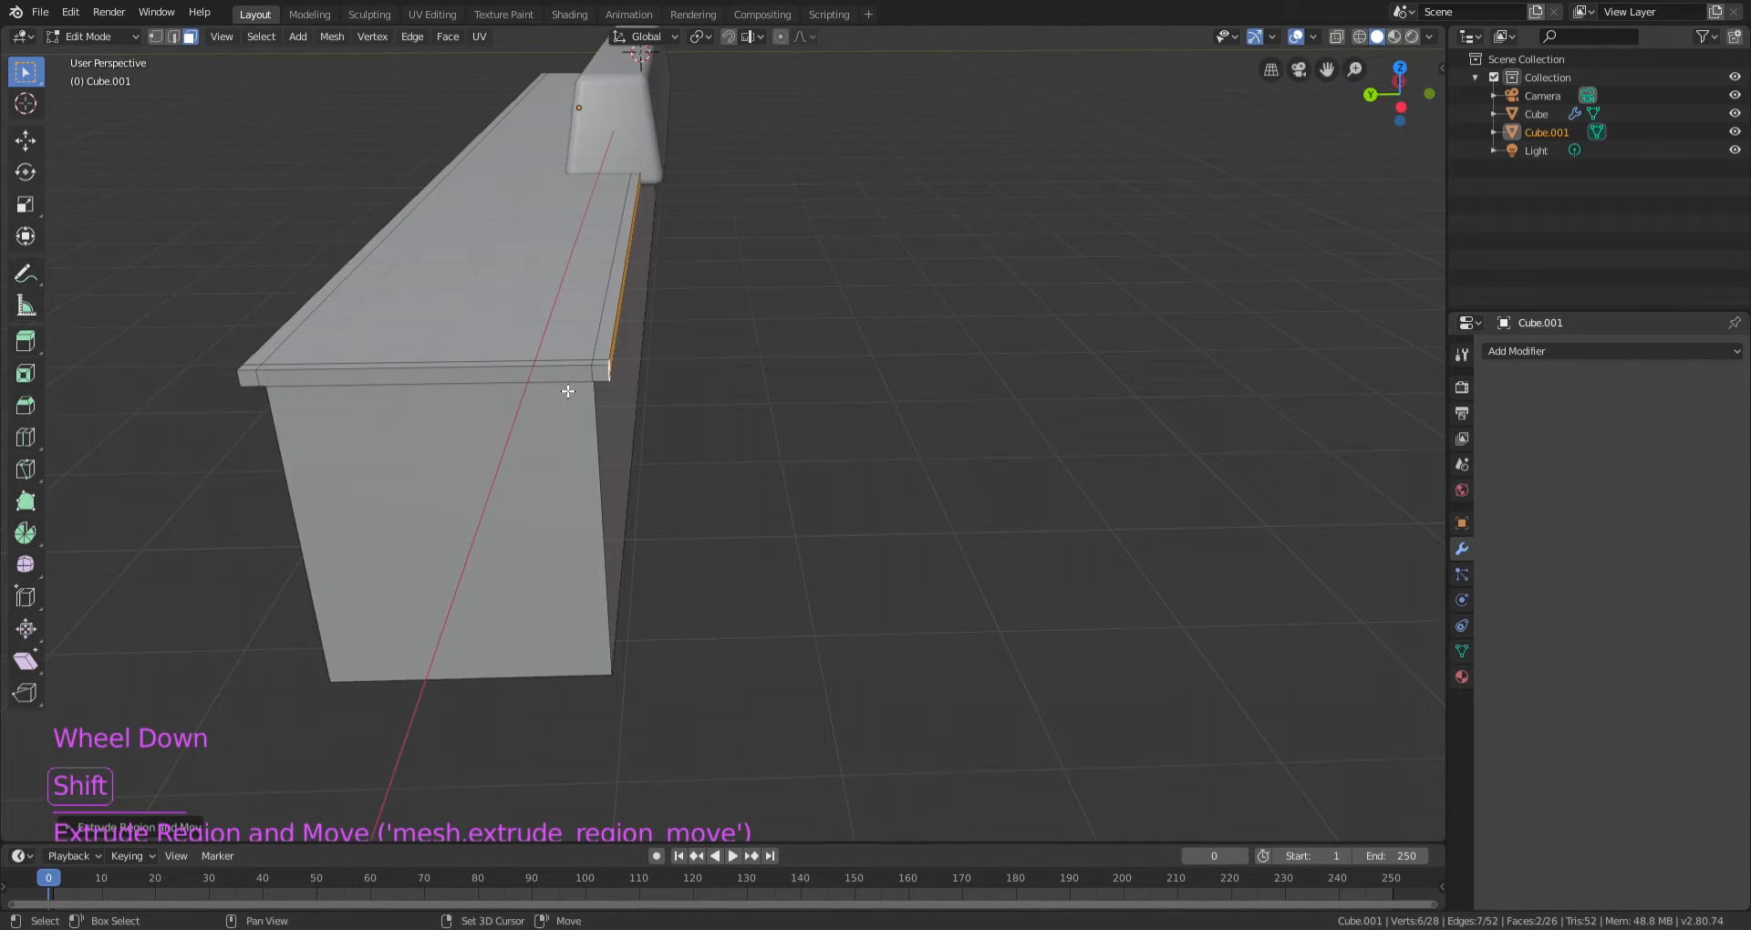
pyautogui.keyDown('shift'); pyautogui.moveTo(568, 391); pyautogui.dragTo(965, 413, button='middle'); pyautogui.keyUp('shift')
pyautogui.press('Tab')
pyautogui.scroll(-3, 816, 432)
pyautogui.hotkey('ctrl', 's')
pyautogui.scroll(2, 965, 413)
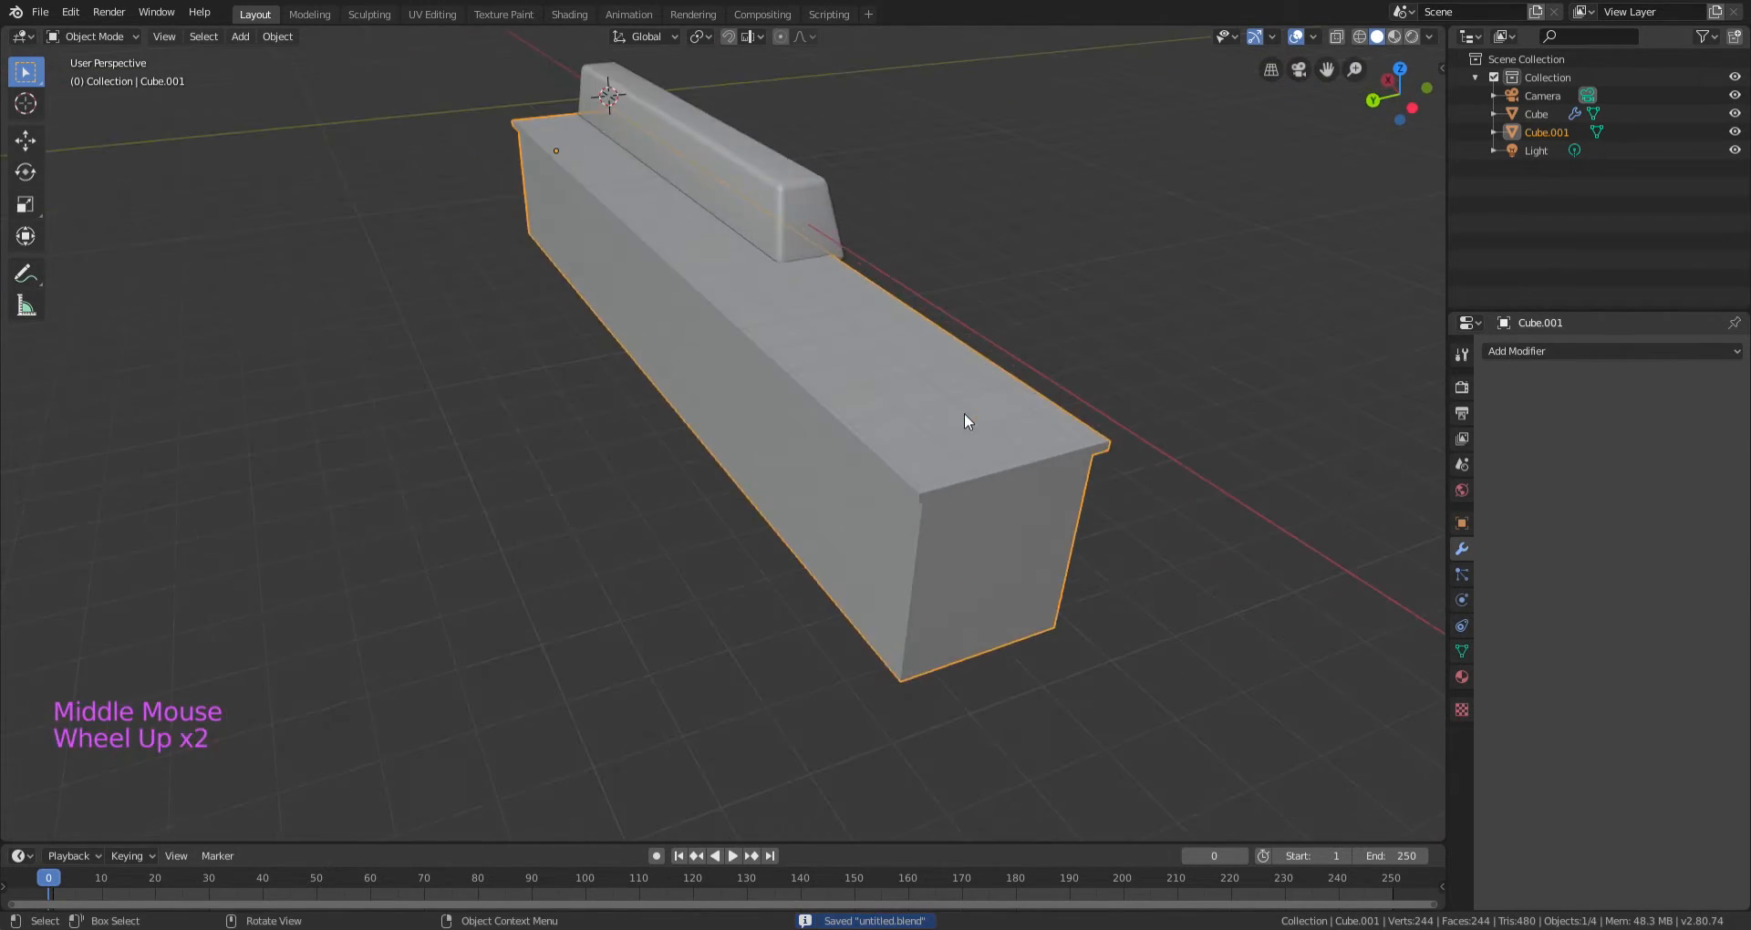
# Add a Bevel modifier to the lower block and set it to 3 segments.
pyautogui.click(1508, 354)
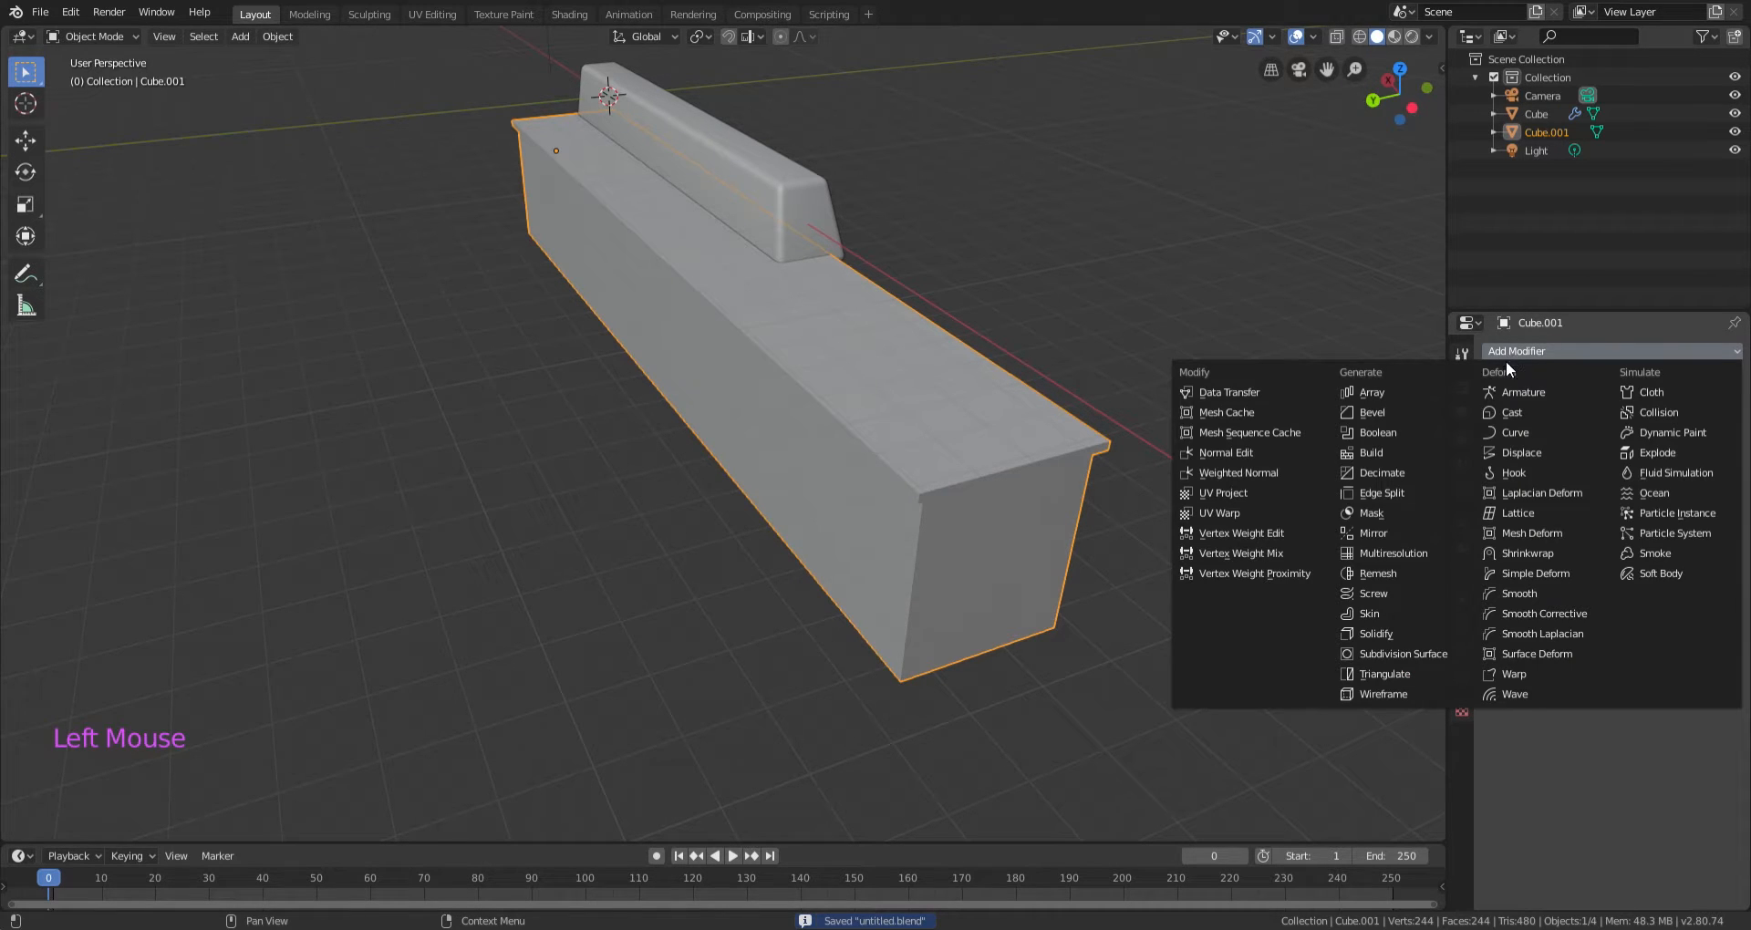
pyautogui.click(1442, 414)
pyautogui.keyDown('shift'); pyautogui.moveTo(1141, 472); pyautogui.dragTo(1015, 534, button='middle'); pyautogui.keyUp('shift')
pyautogui.scroll(2, 1015, 534)
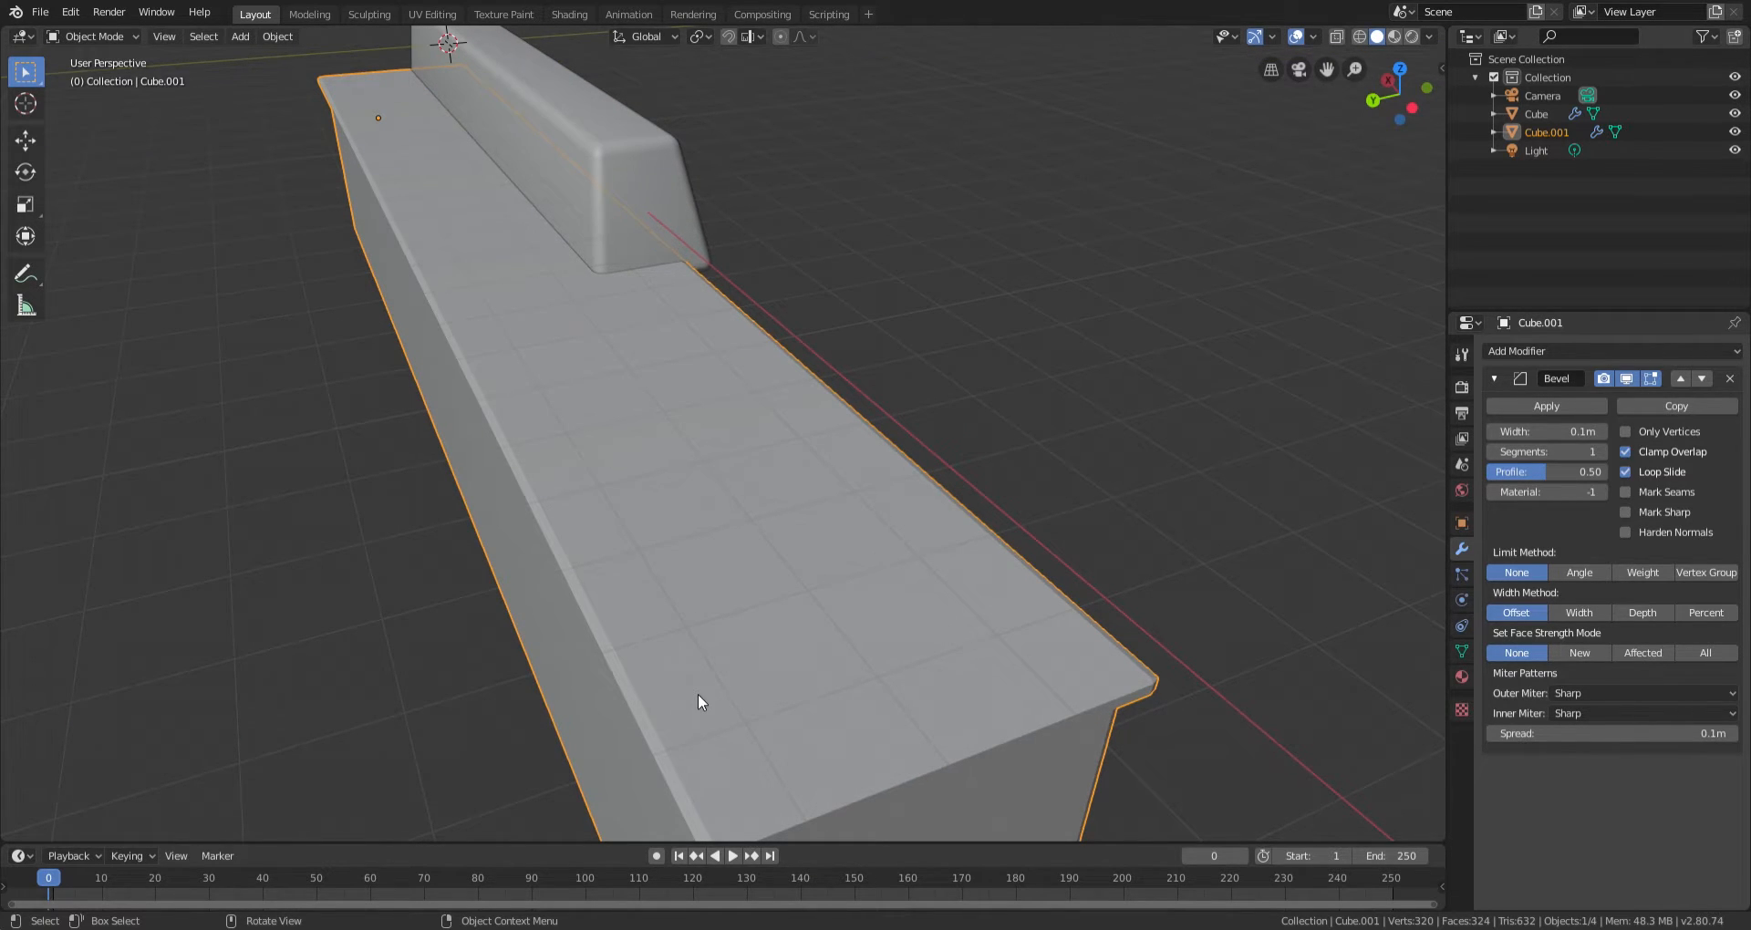
pyautogui.scroll(-1, 698, 694)
pyautogui.scroll(1, 758, 488)
pyautogui.moveTo(760, 511); pyautogui.dragTo(754, 470, button='middle')
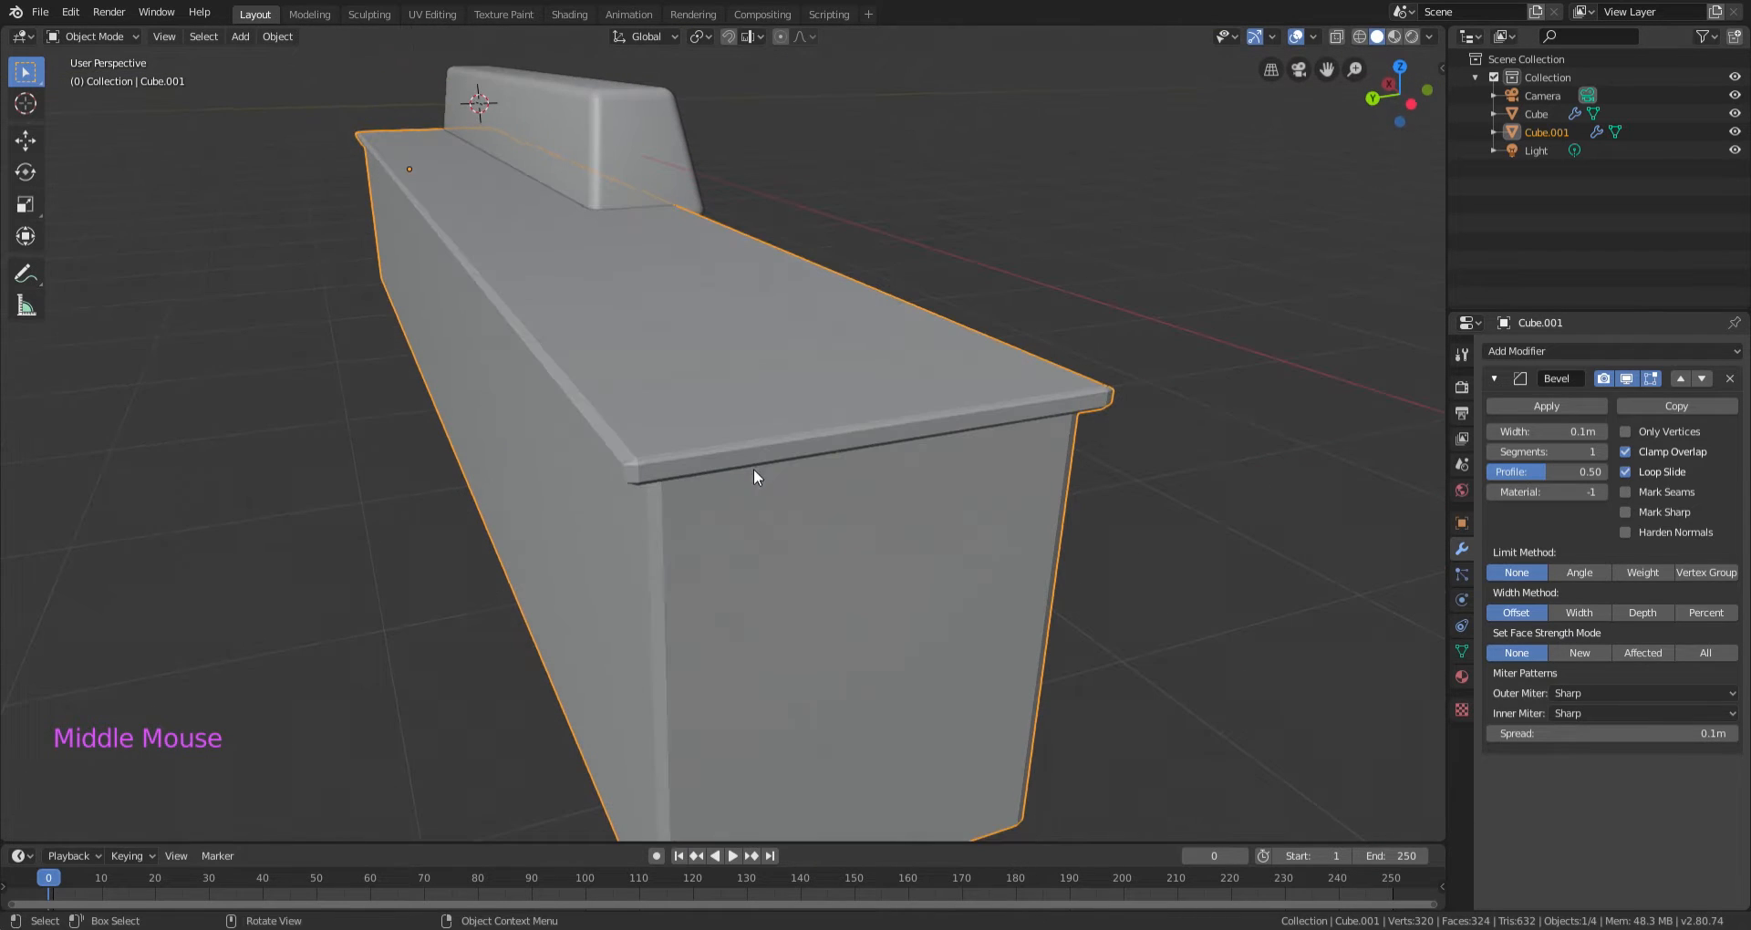
pyautogui.click(1602, 450)
pyautogui.click(1602, 450)
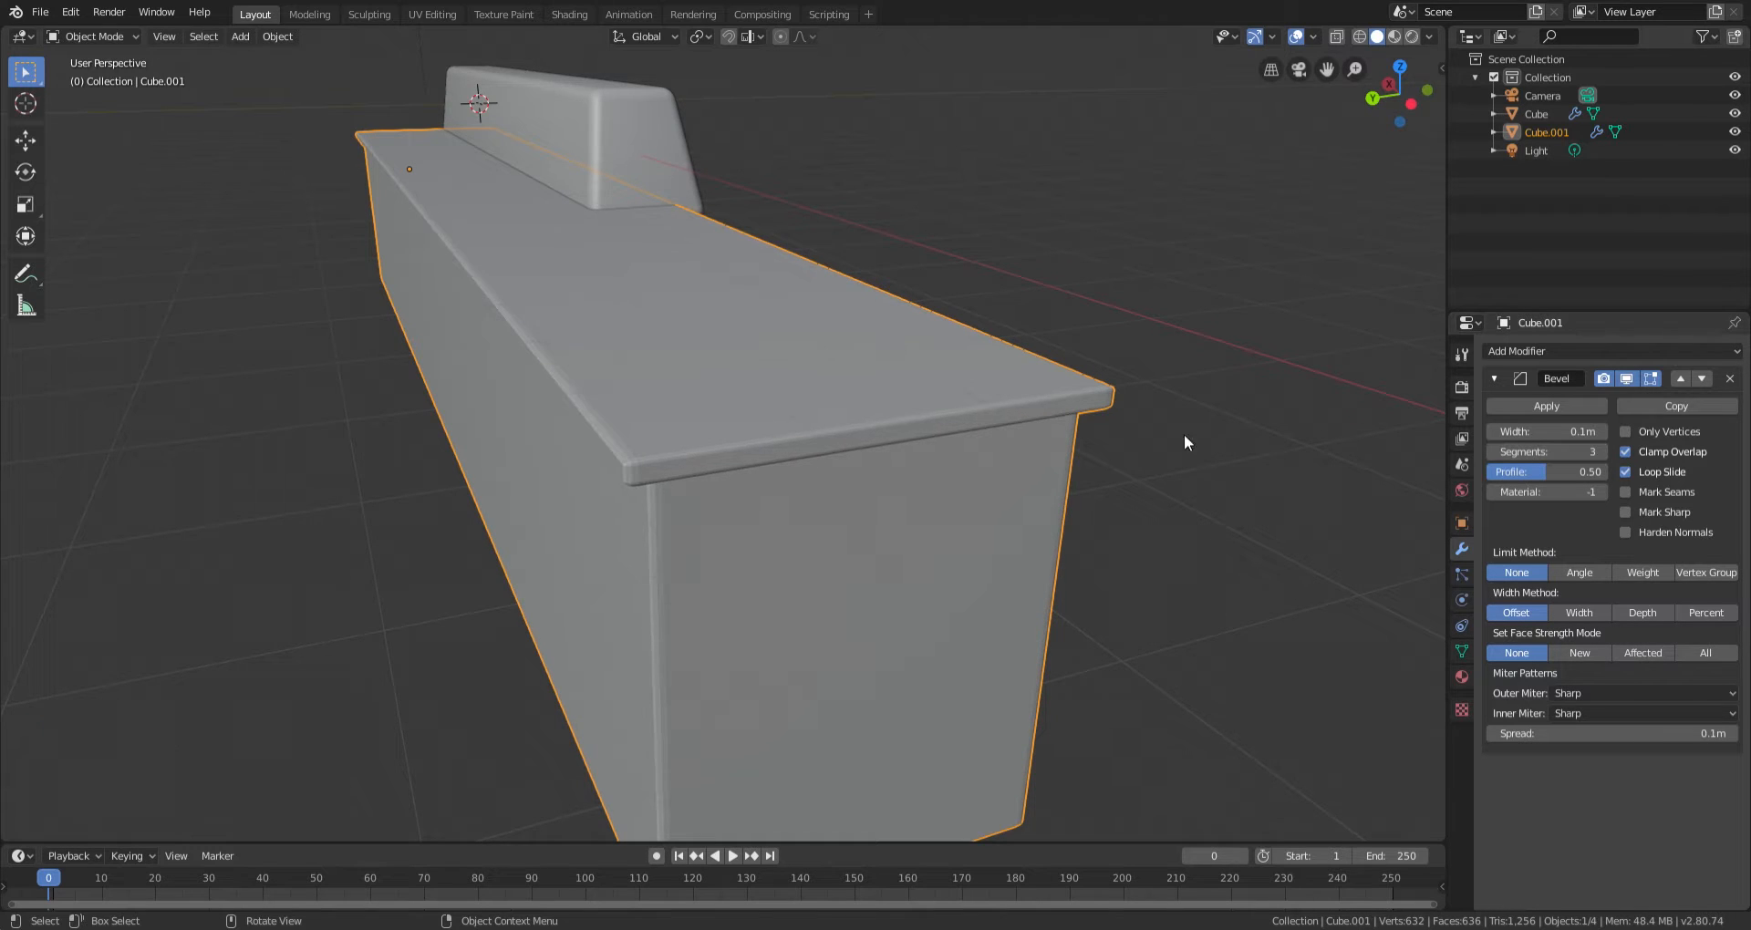
# Apply Shade Smooth to the beveled lower block.
pyautogui.scroll(2, 1096, 425)
pyautogui.scroll(-1, 1096, 425)
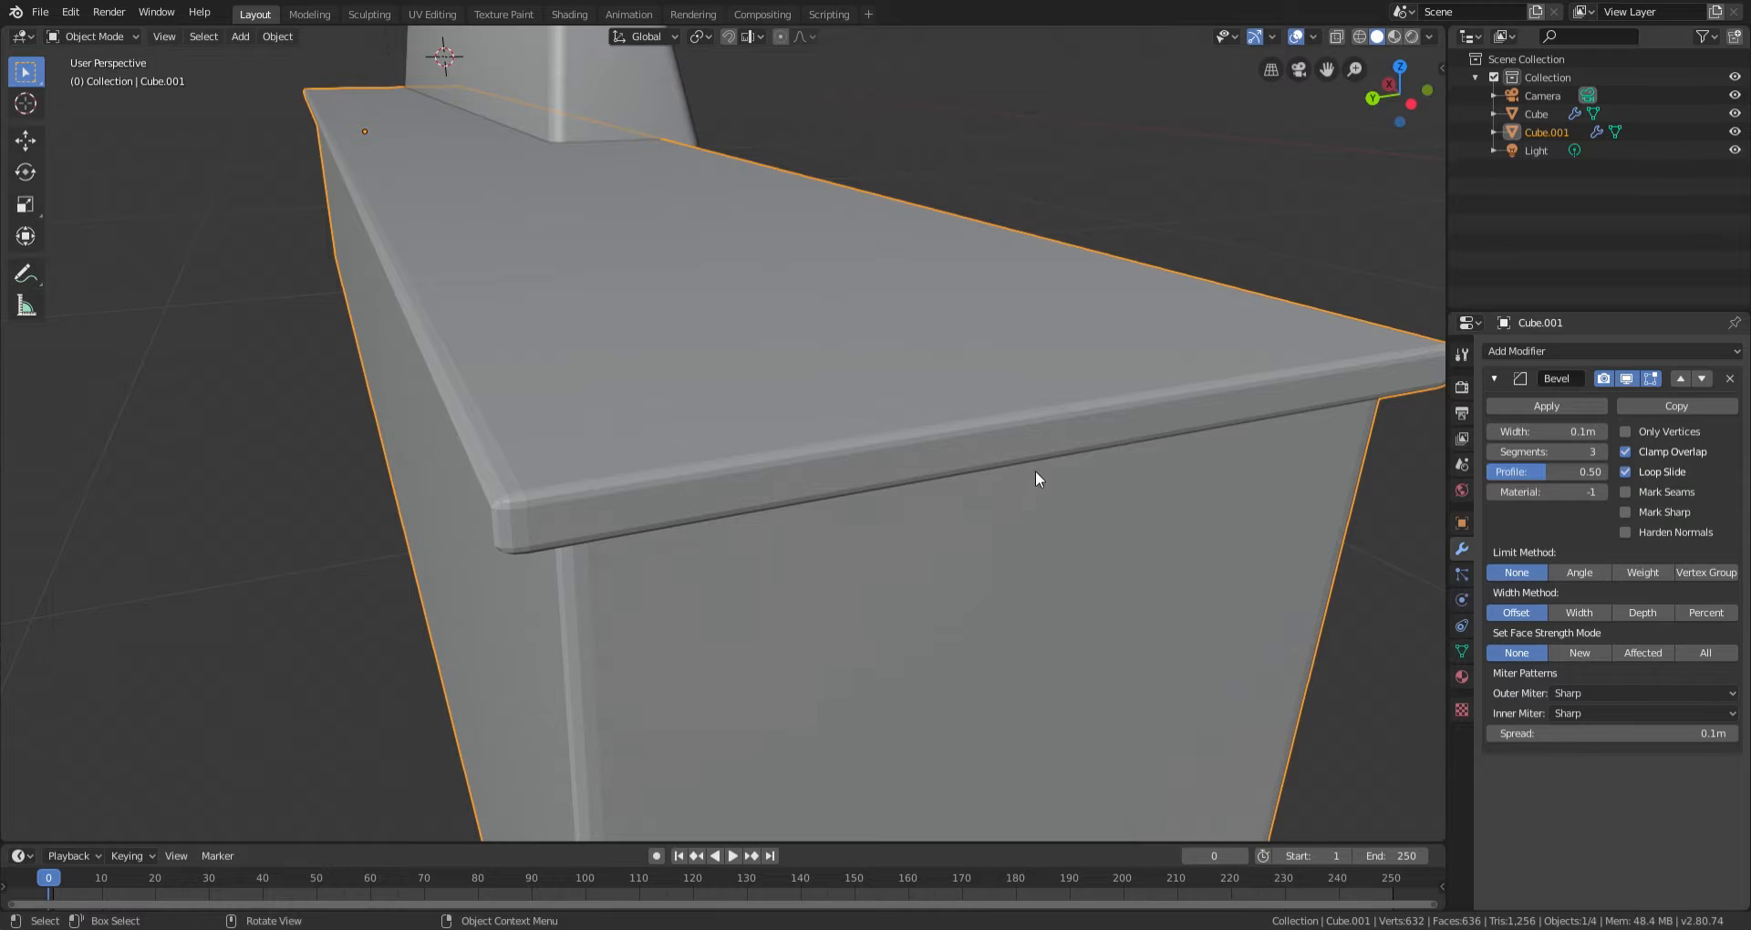
pyautogui.press('space')
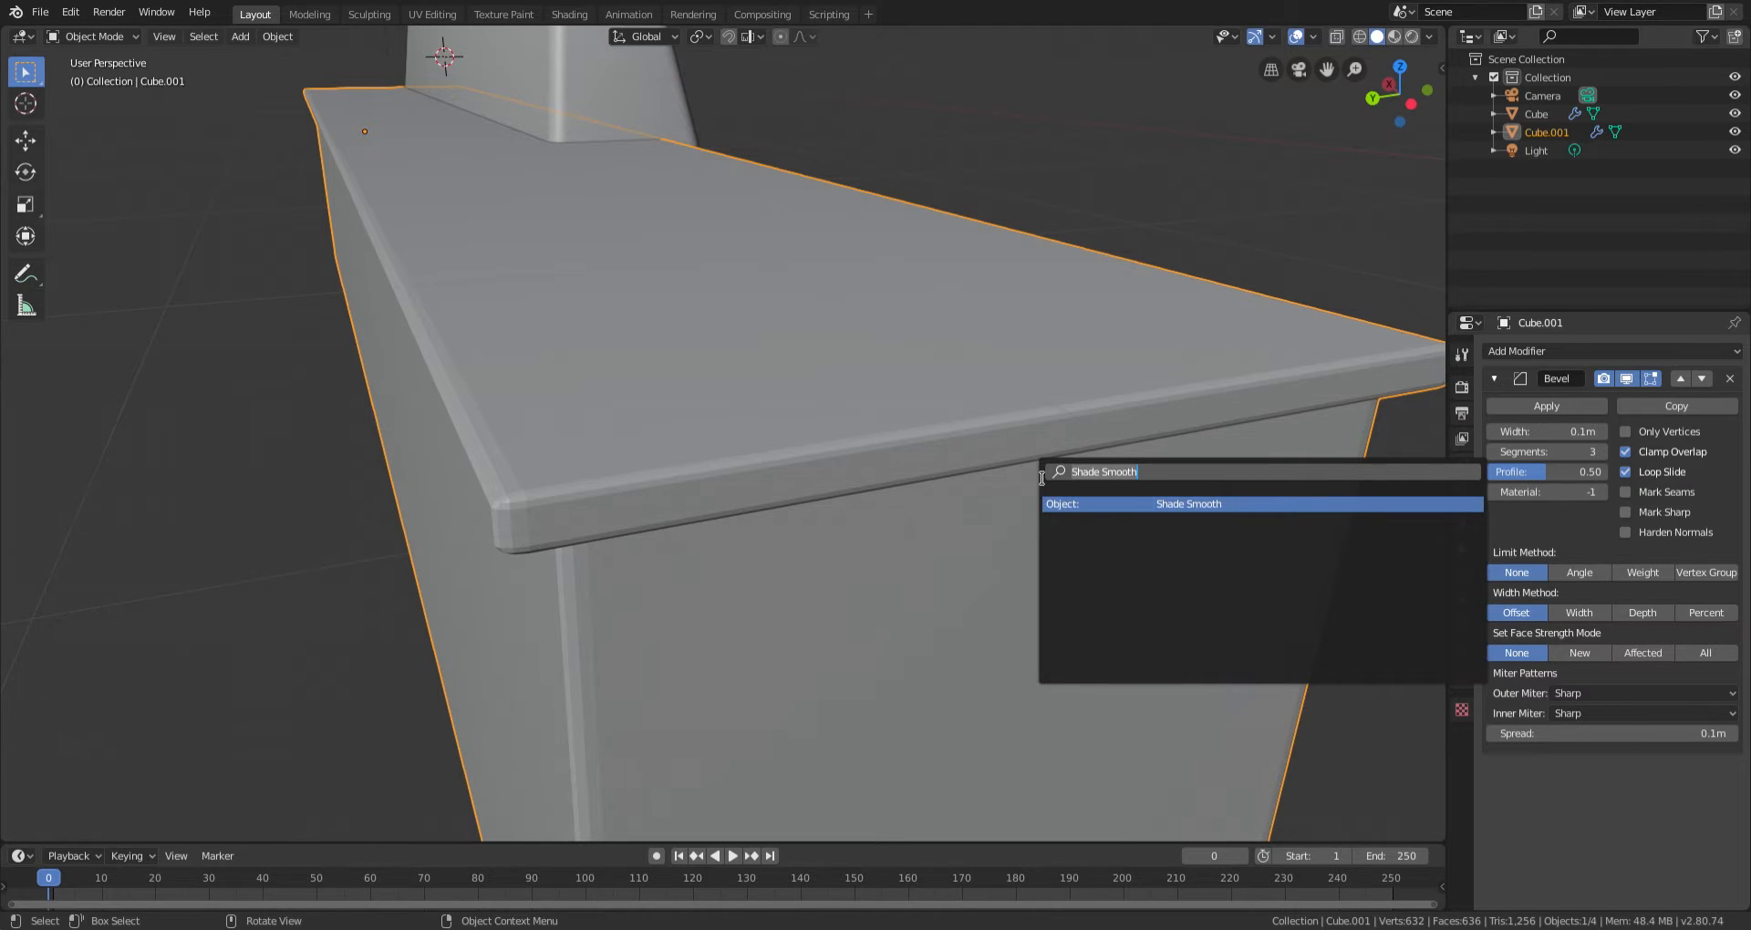
pyautogui.press('Return')
pyautogui.scroll(-3, 1053, 458)
pyautogui.moveTo(1052, 458); pyautogui.dragTo(825, 444, button='middle')
pyautogui.scroll(-2, 845, 464)
pyautogui.scroll(-1, 802, 473)
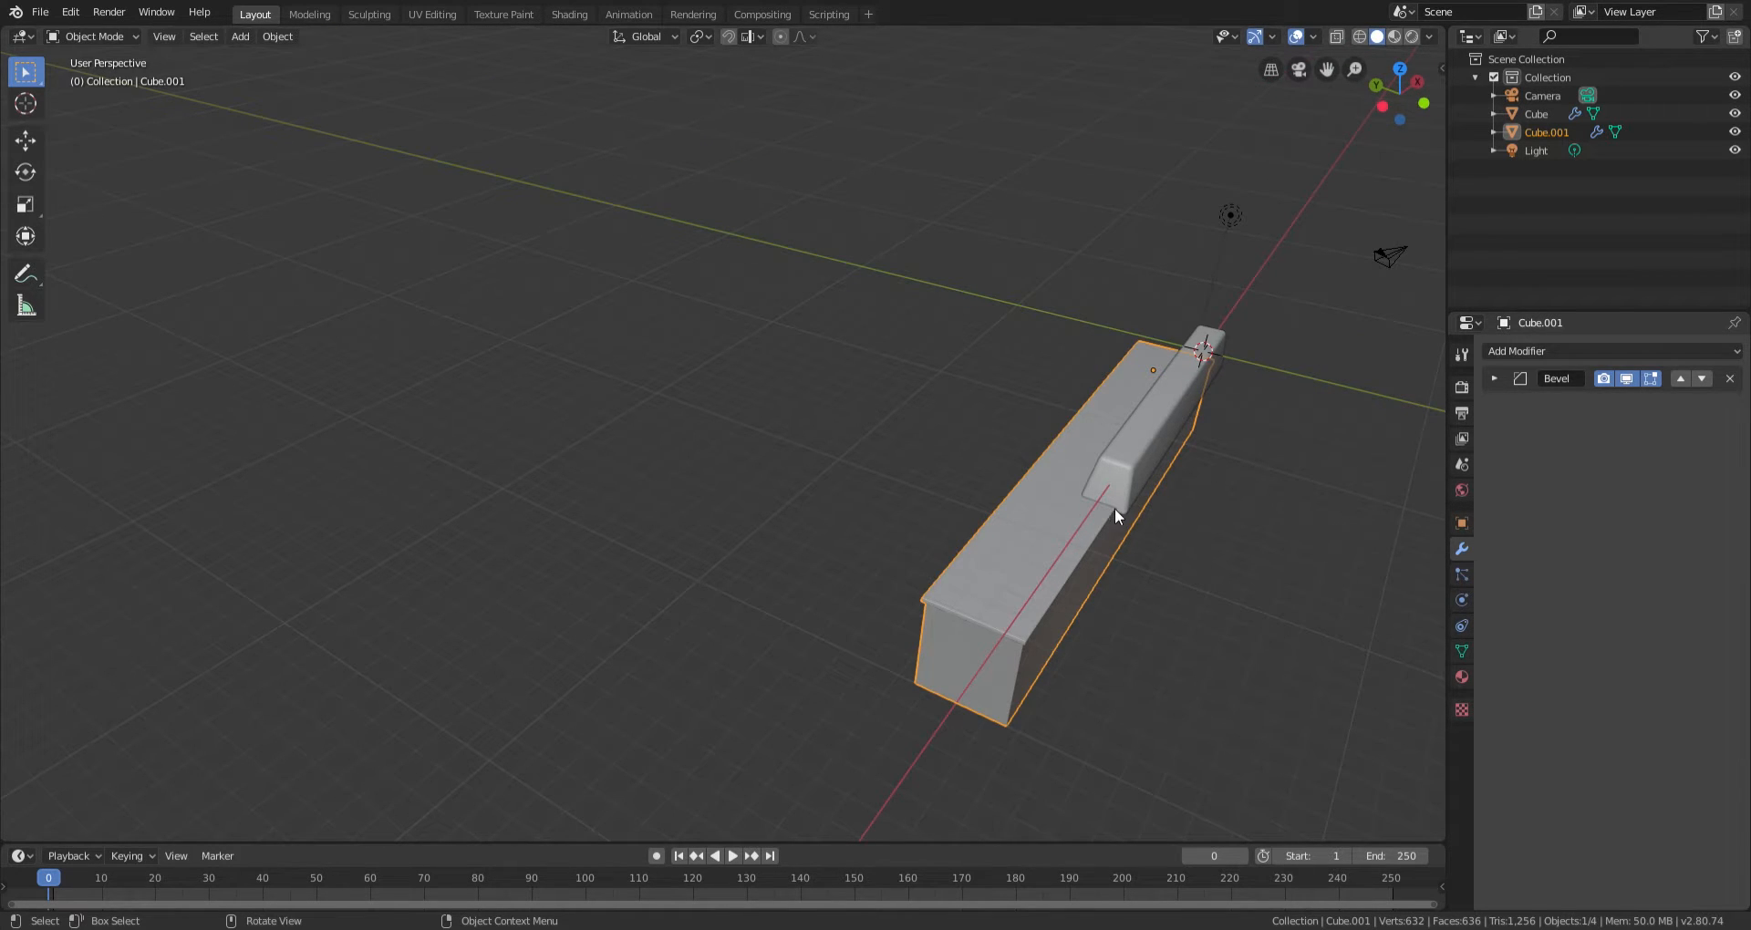
pyautogui.keyDown('shift'); pyautogui.moveTo(1201, 522); pyautogui.dragTo(1164, 505, button='middle'); pyautogui.keyUp('shift')
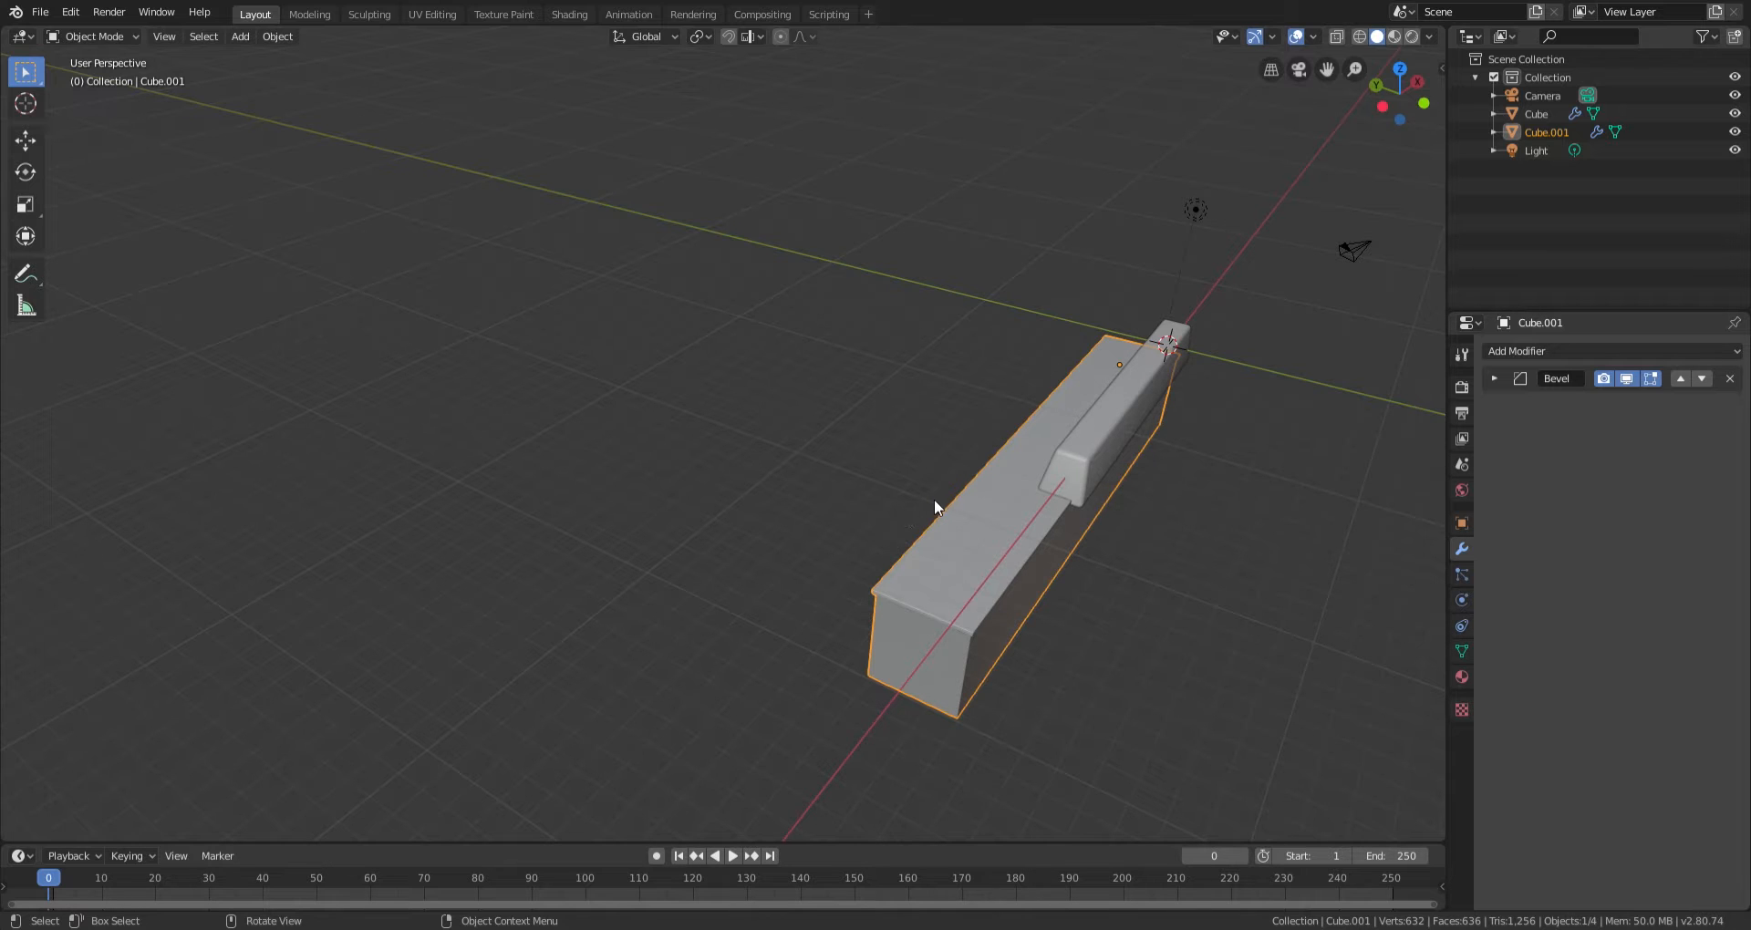
# Add an Array modifier to the beveled white key.
pyautogui.keyDown('shift'); pyautogui.moveTo(1134, 500); pyautogui.dragTo(1049, 527, button='middle'); pyautogui.keyUp('shift')
pyautogui.scroll(2, 1025, 511)
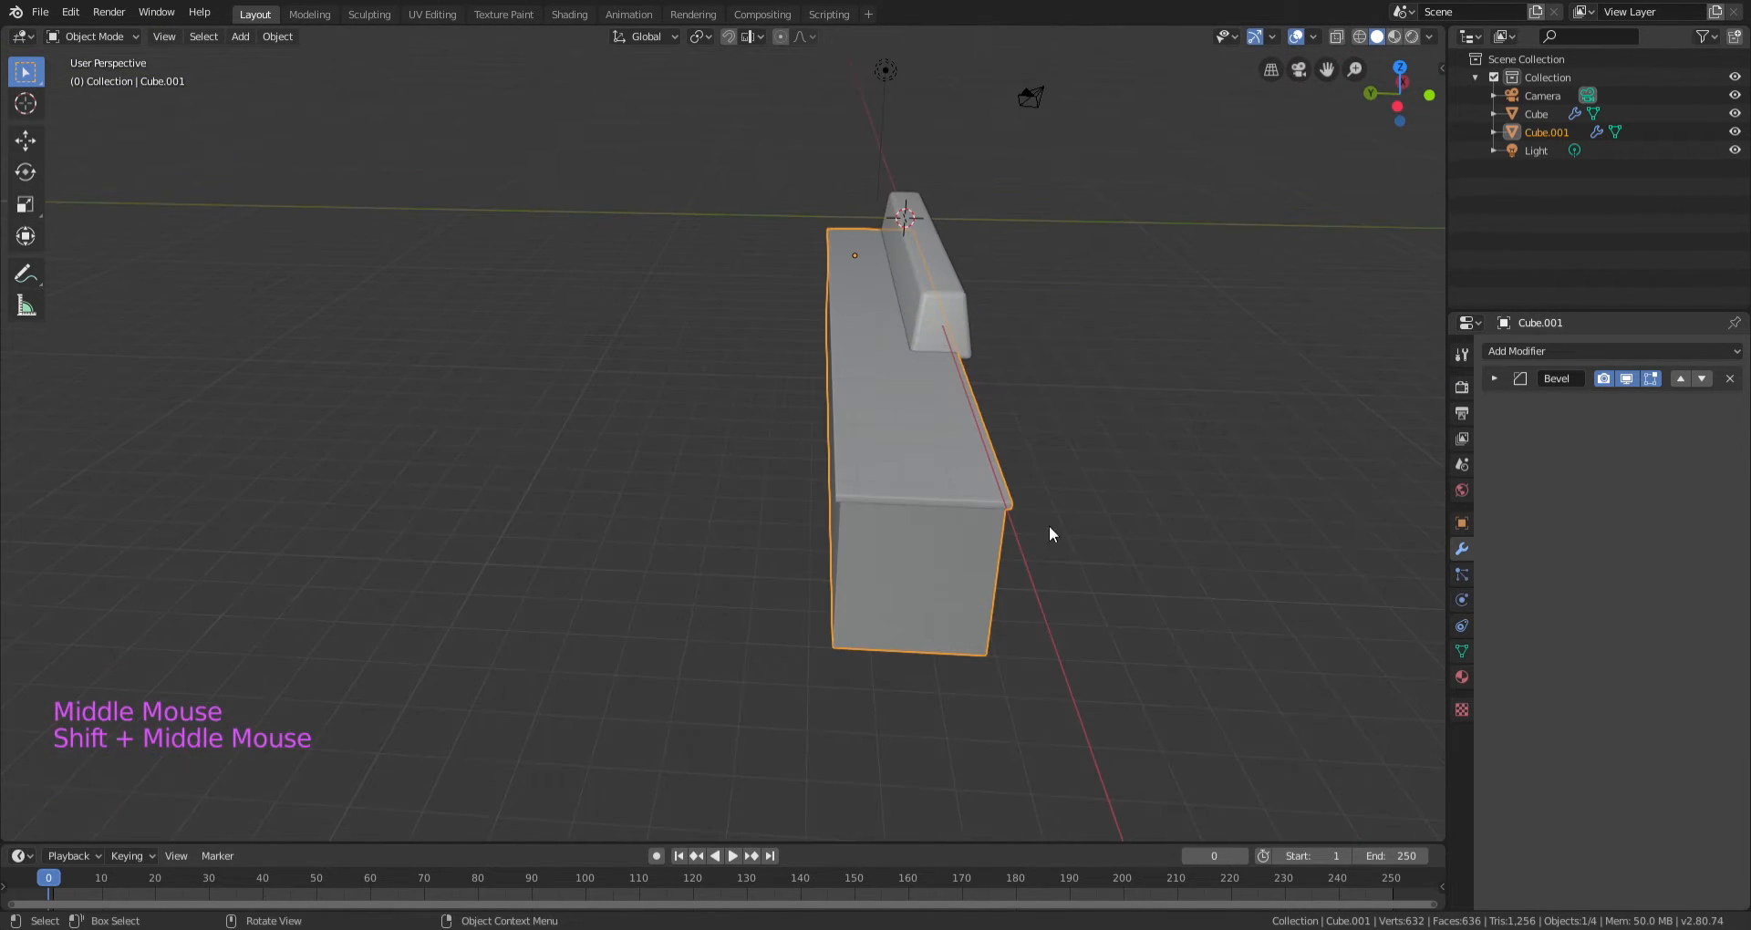
pyautogui.click(1511, 355)
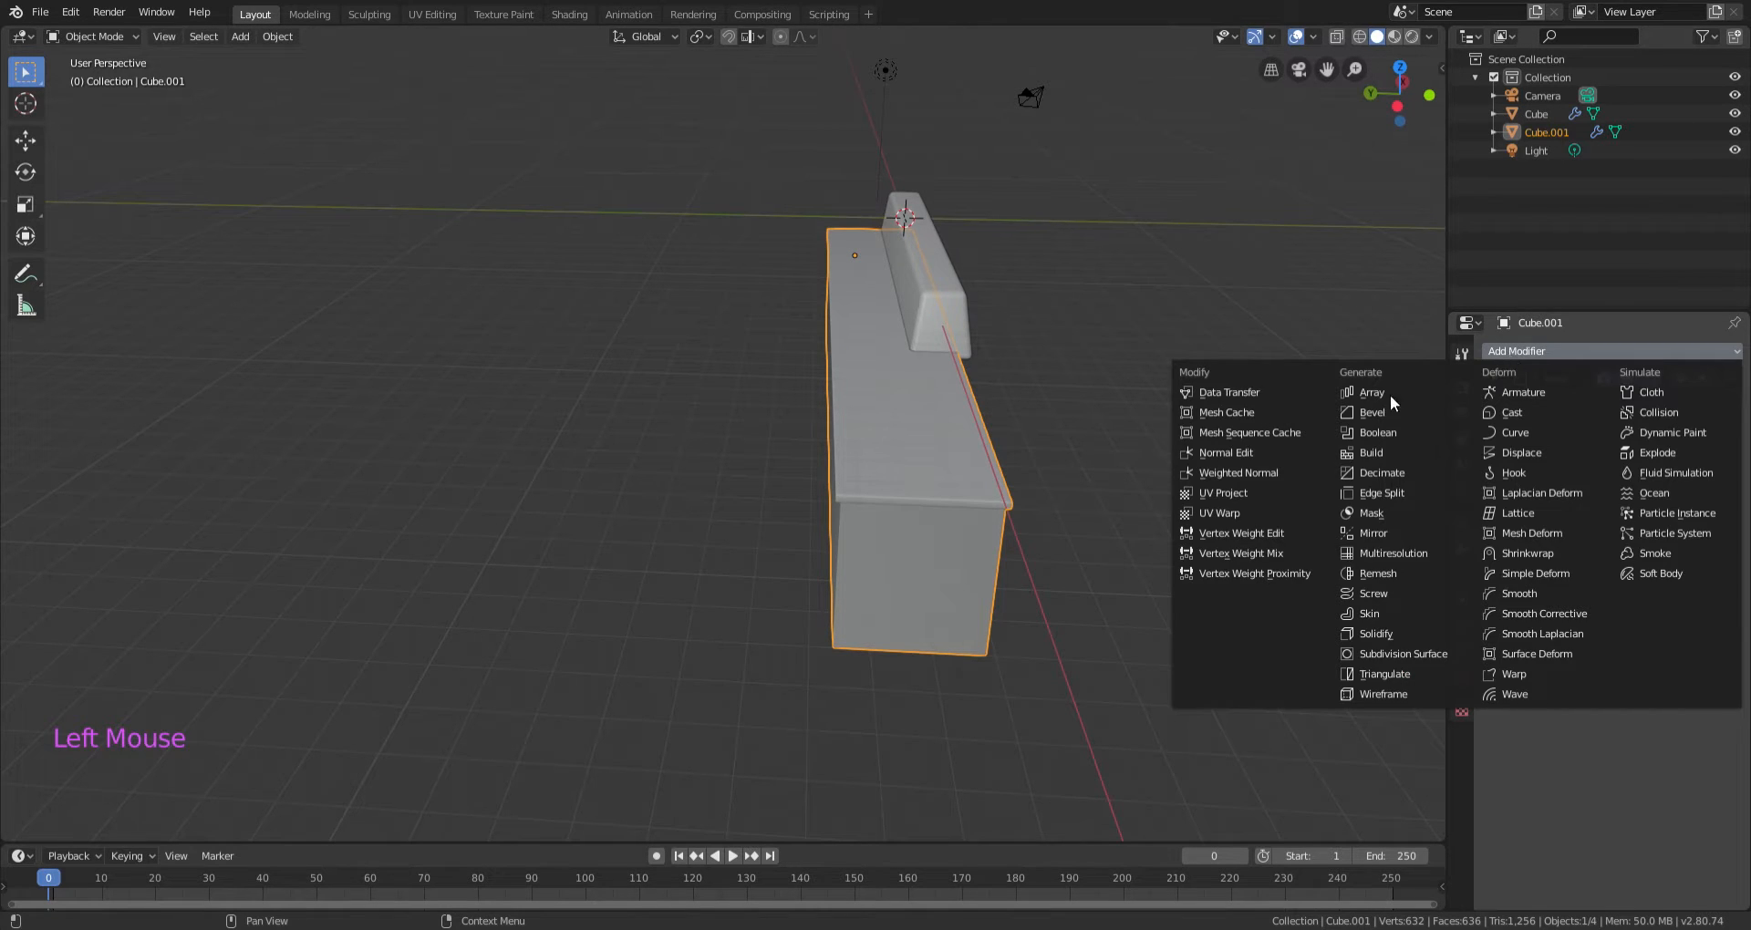
pyautogui.click(1517, 356)
pyautogui.click(1459, 397)
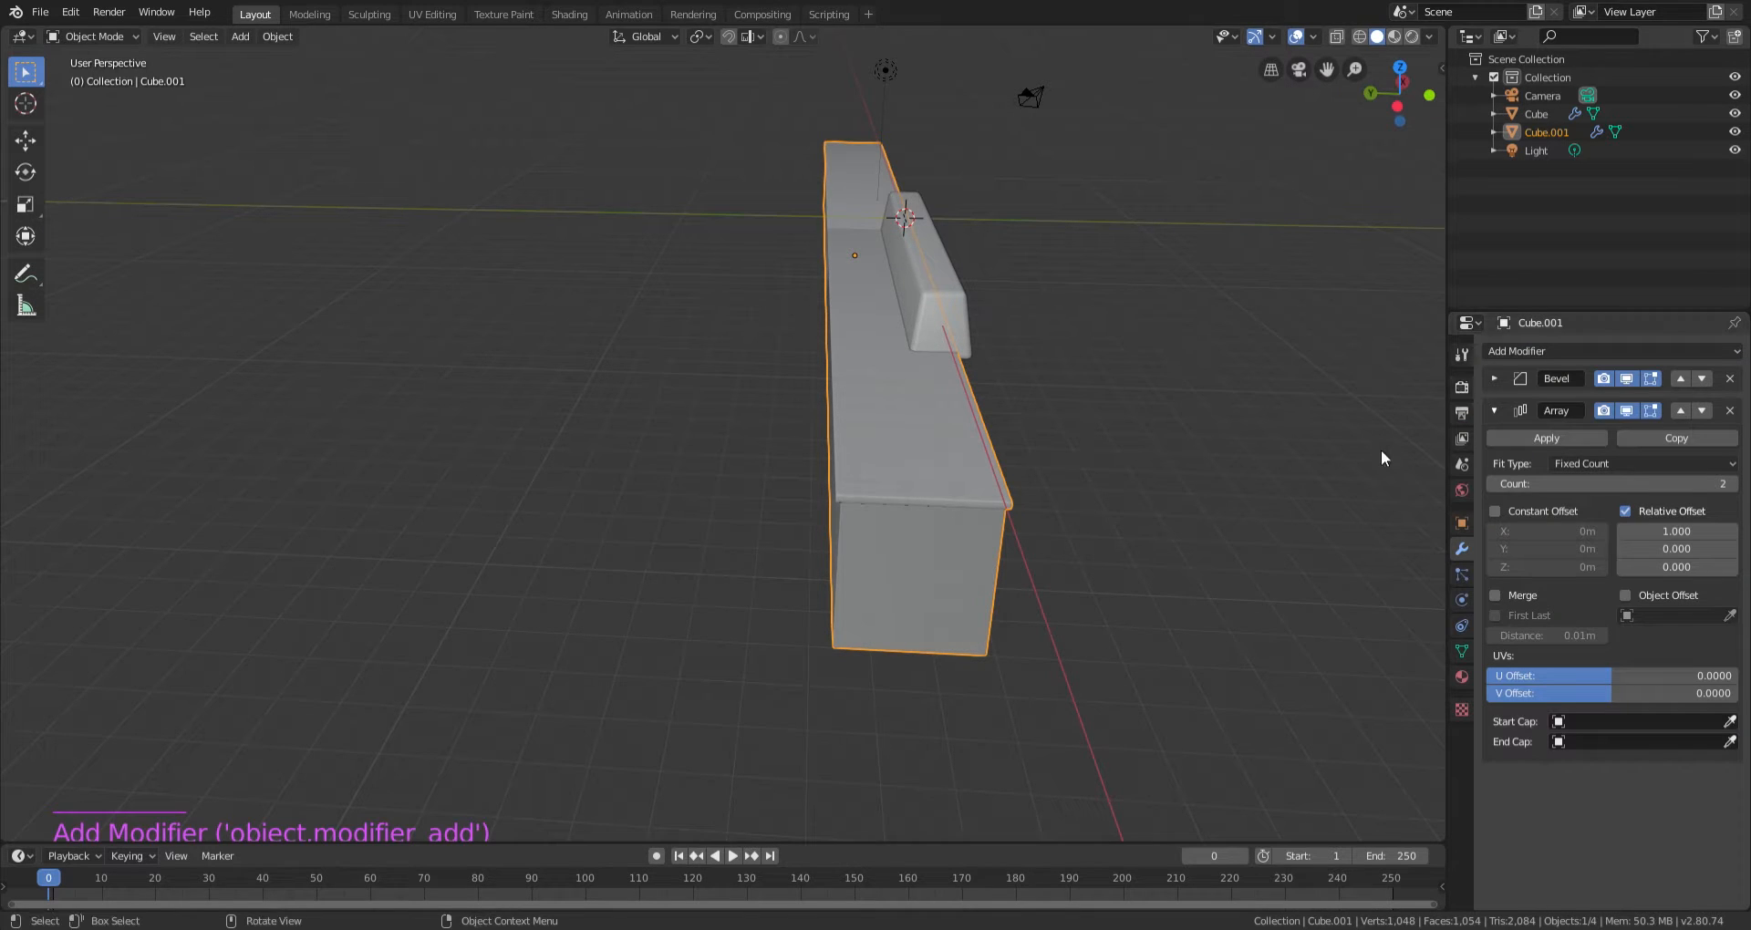
# Set the Array's relative offset to 0 on X and 1 on Y so the white keys repeat side by side.
pyautogui.moveTo(867, 223); pyautogui.dragTo(651, 219, button='middle')
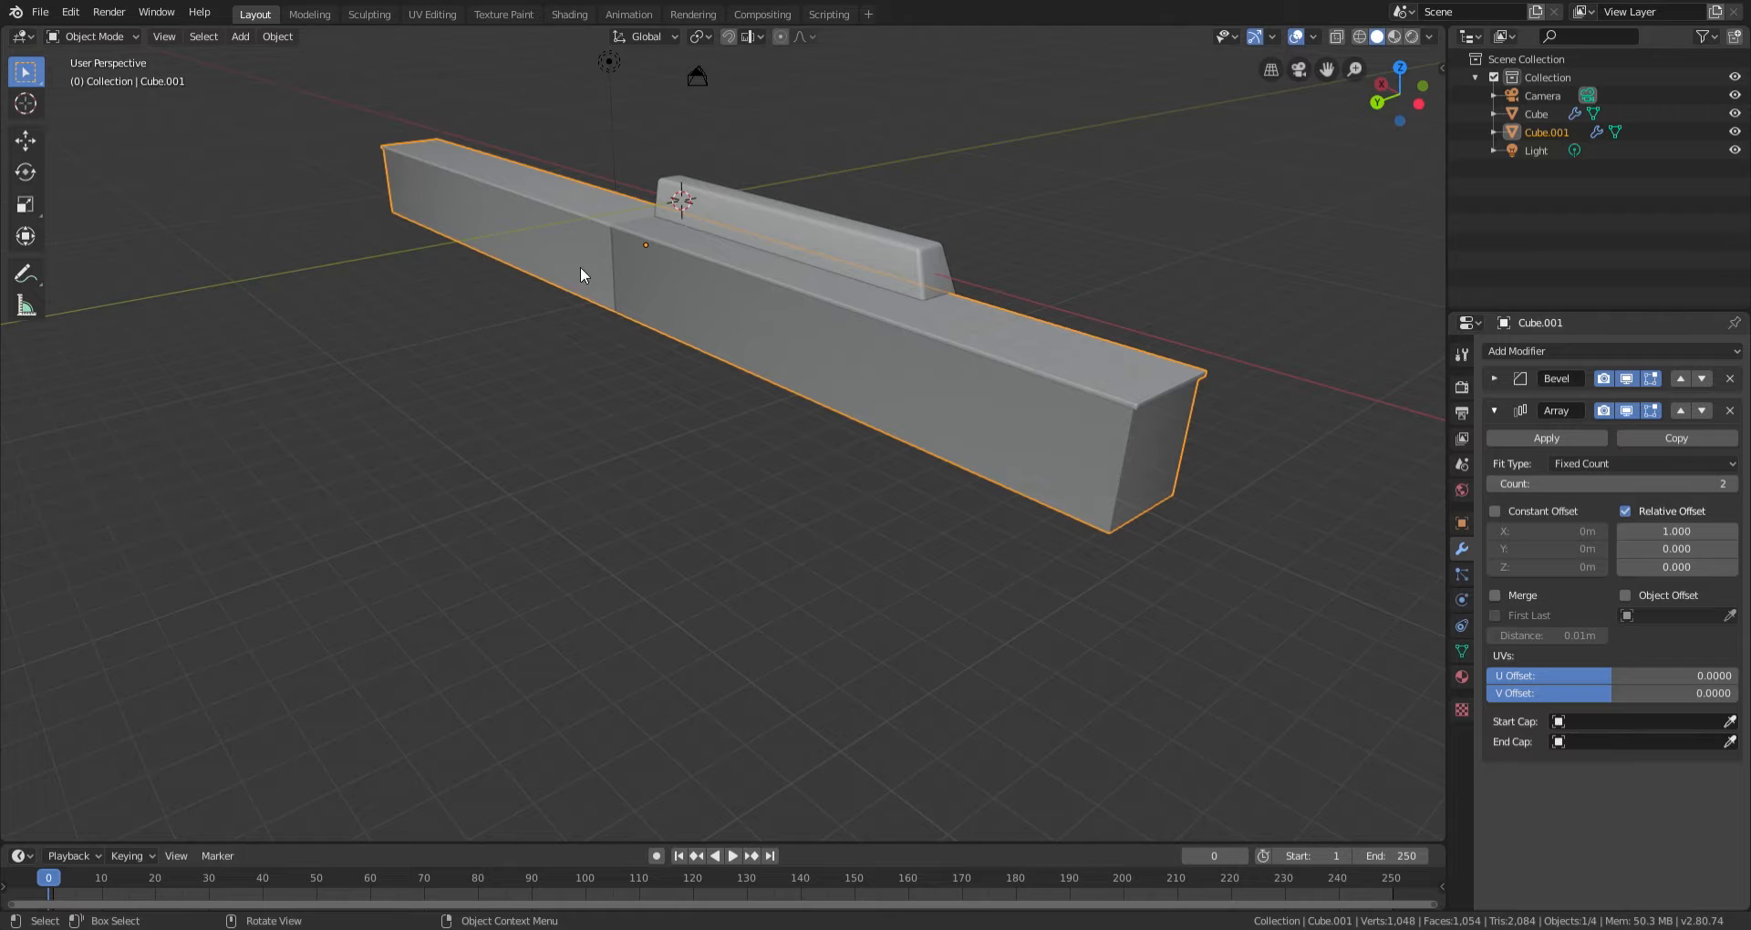
pyautogui.click(1678, 533)
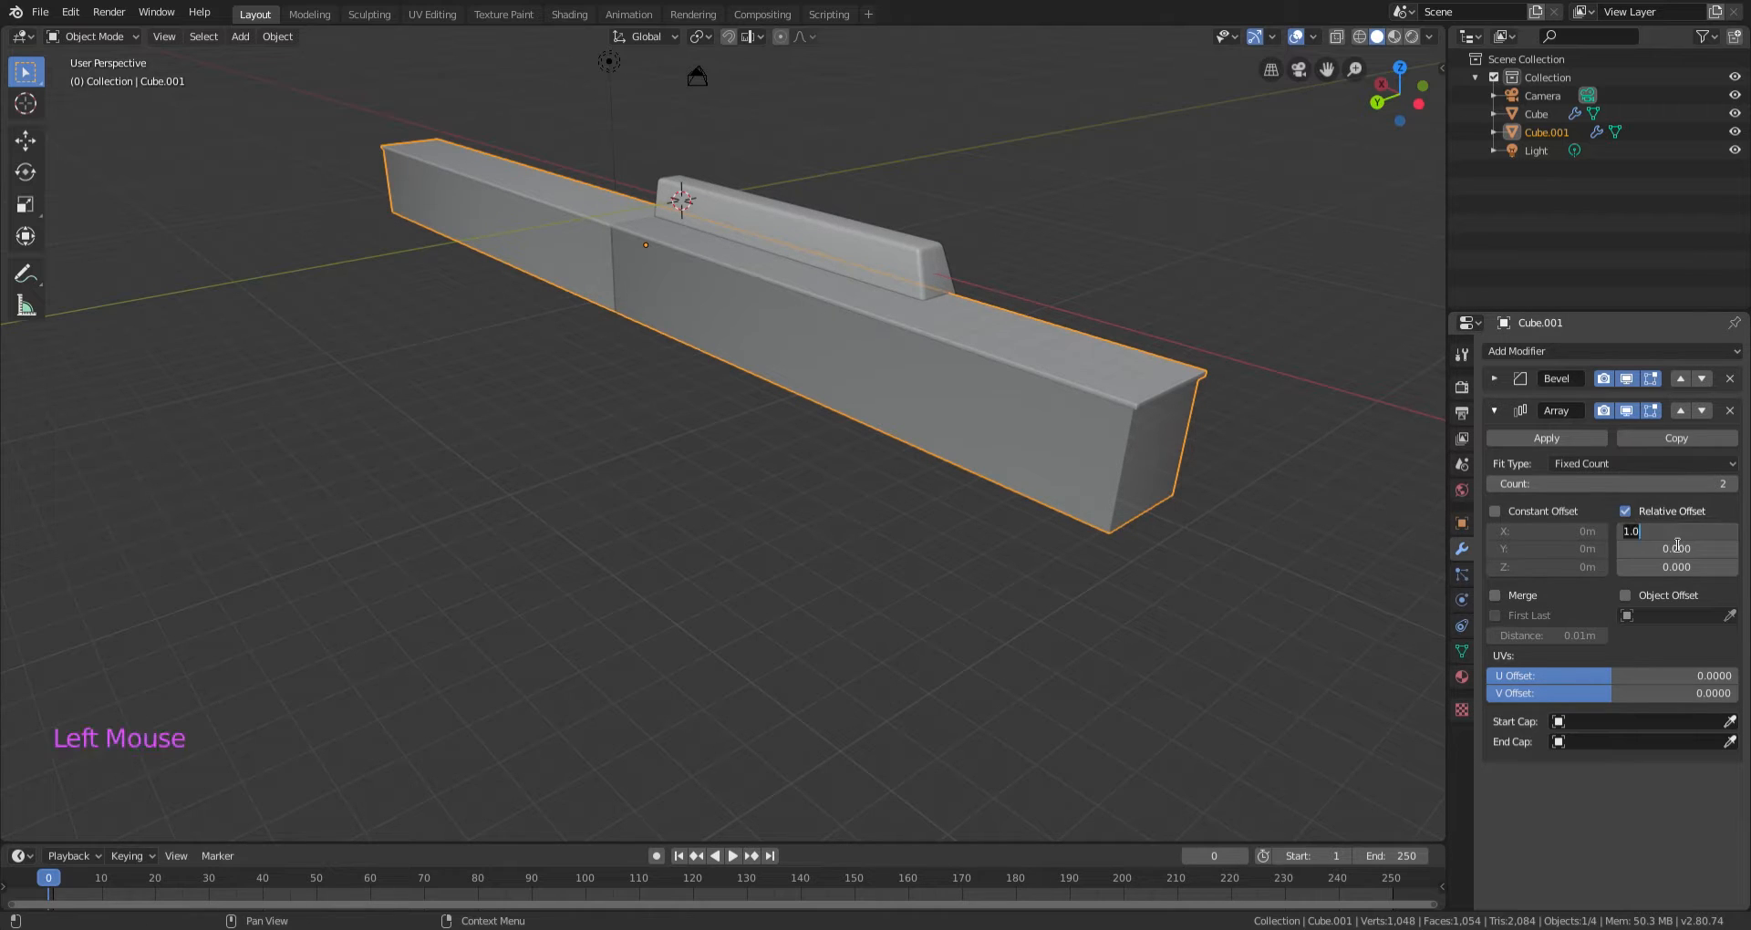
pyautogui.write('0')
pyautogui.press('Return')
pyautogui.click(1683, 550)
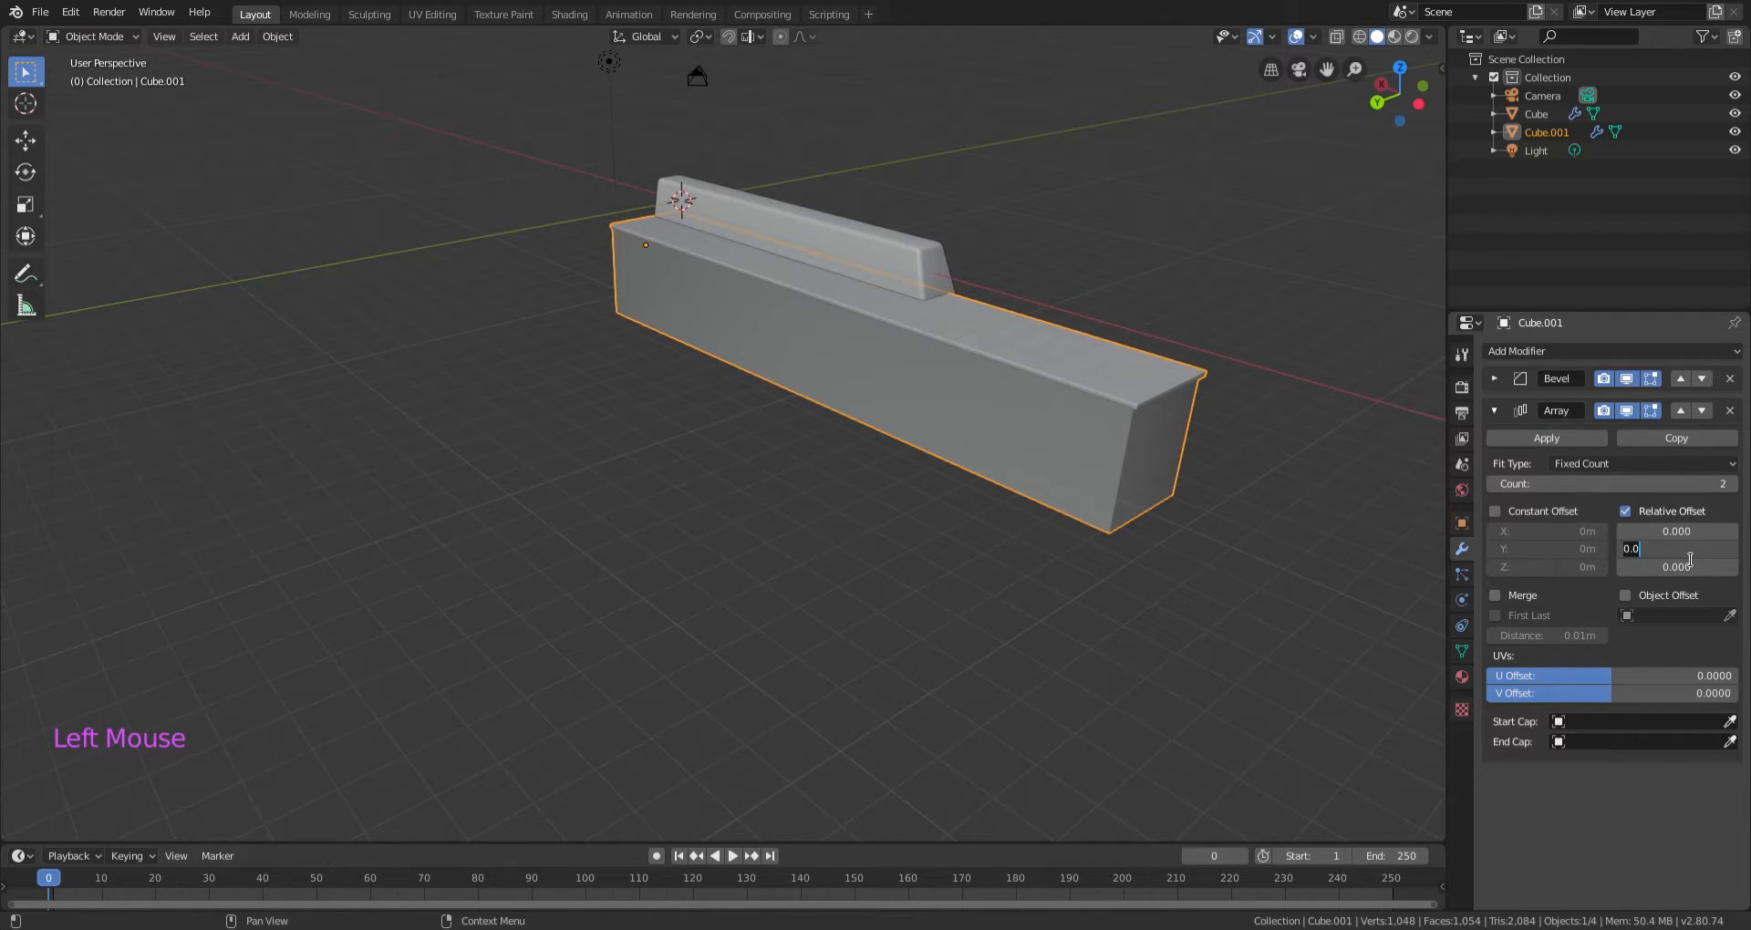
pyautogui.write('1')
pyautogui.press('Return')
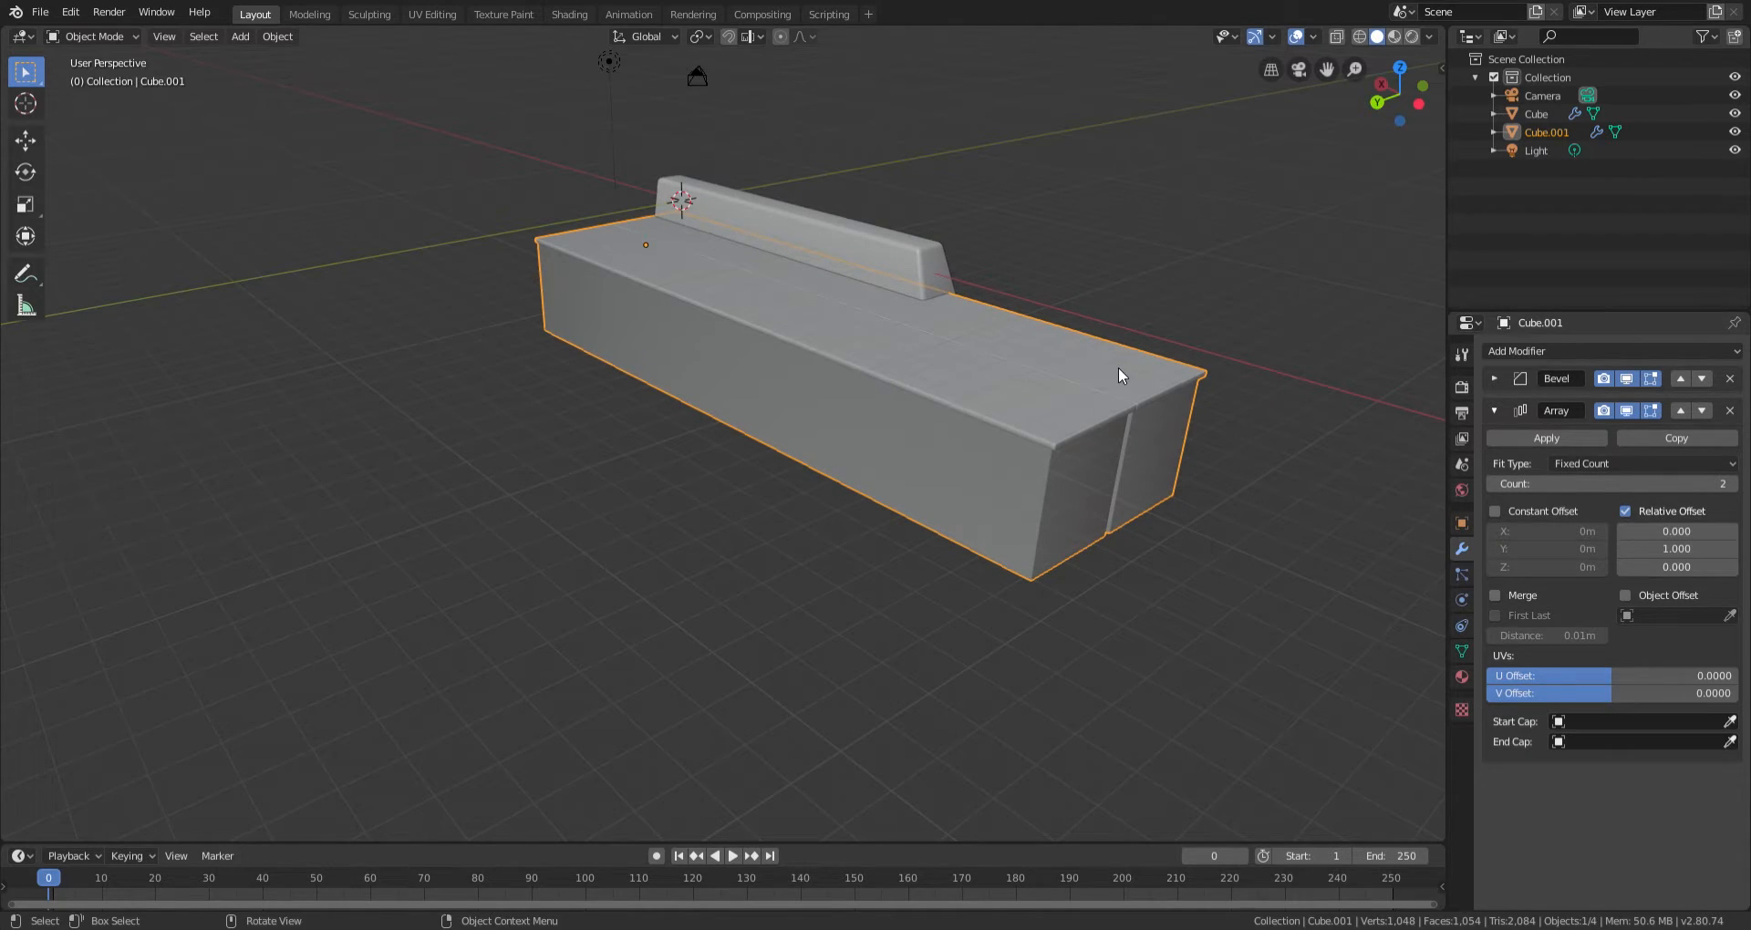
# Move the Array modifier above the Bevel modifier in the white key's modifier stack.
pyautogui.moveTo(1119, 367); pyautogui.dragTo(1067, 301, button='middle')
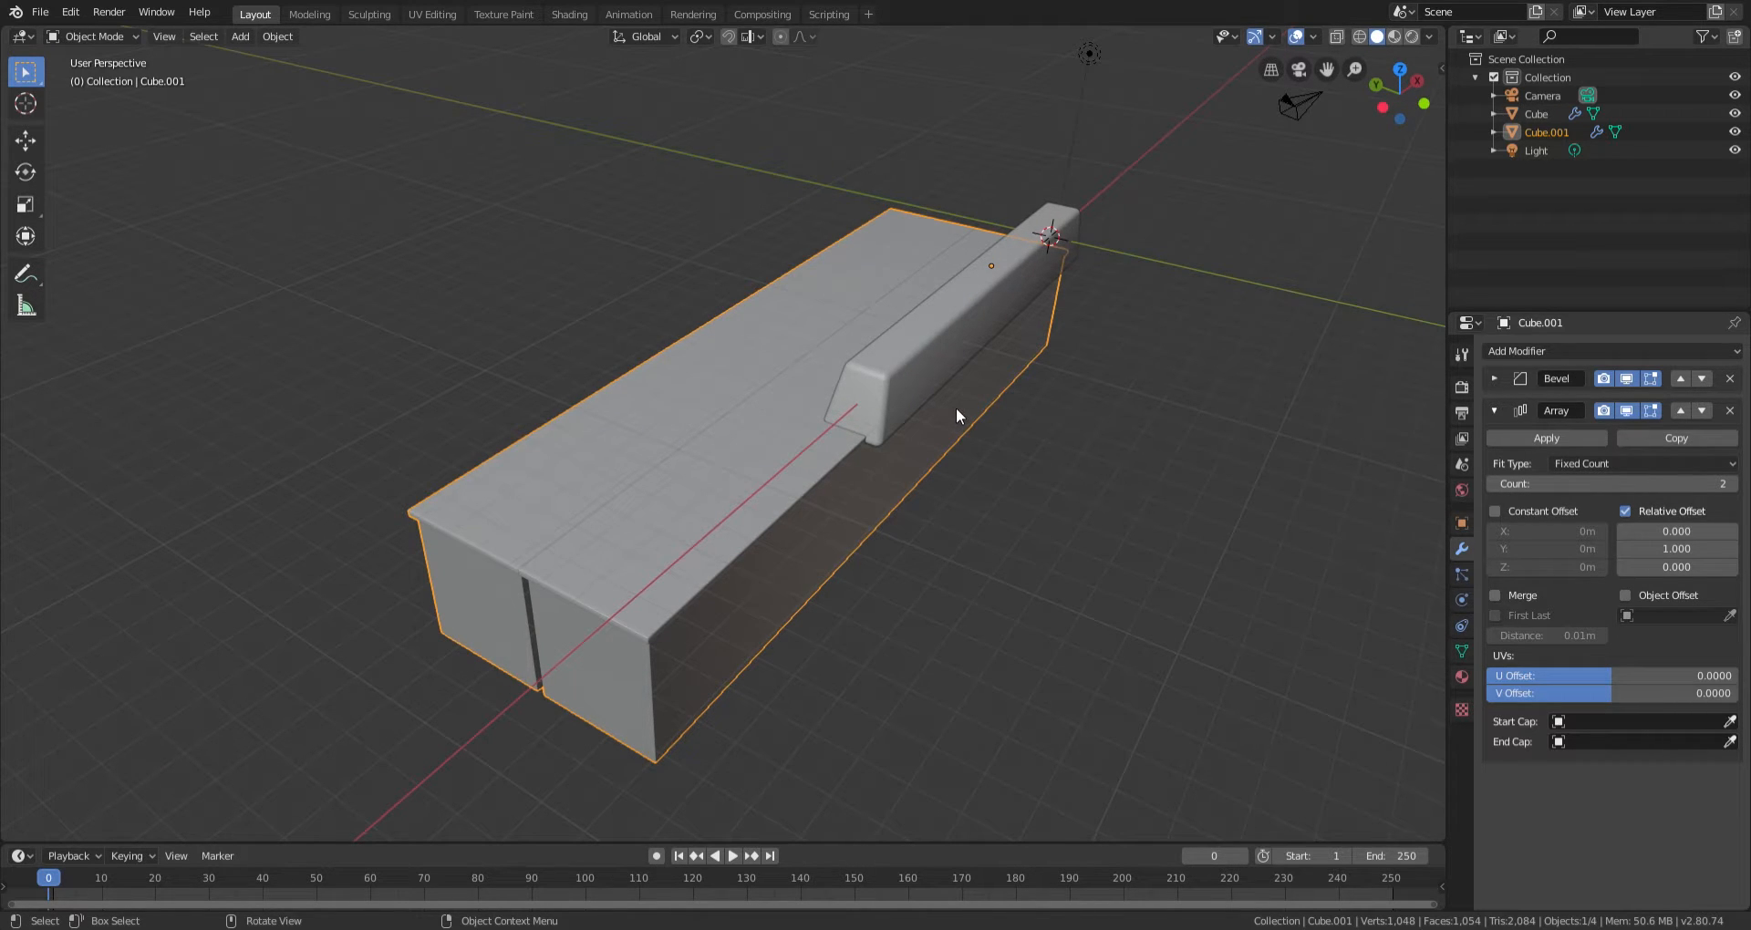
pyautogui.moveTo(1028, 465); pyautogui.dragTo(969, 258, button='middle')
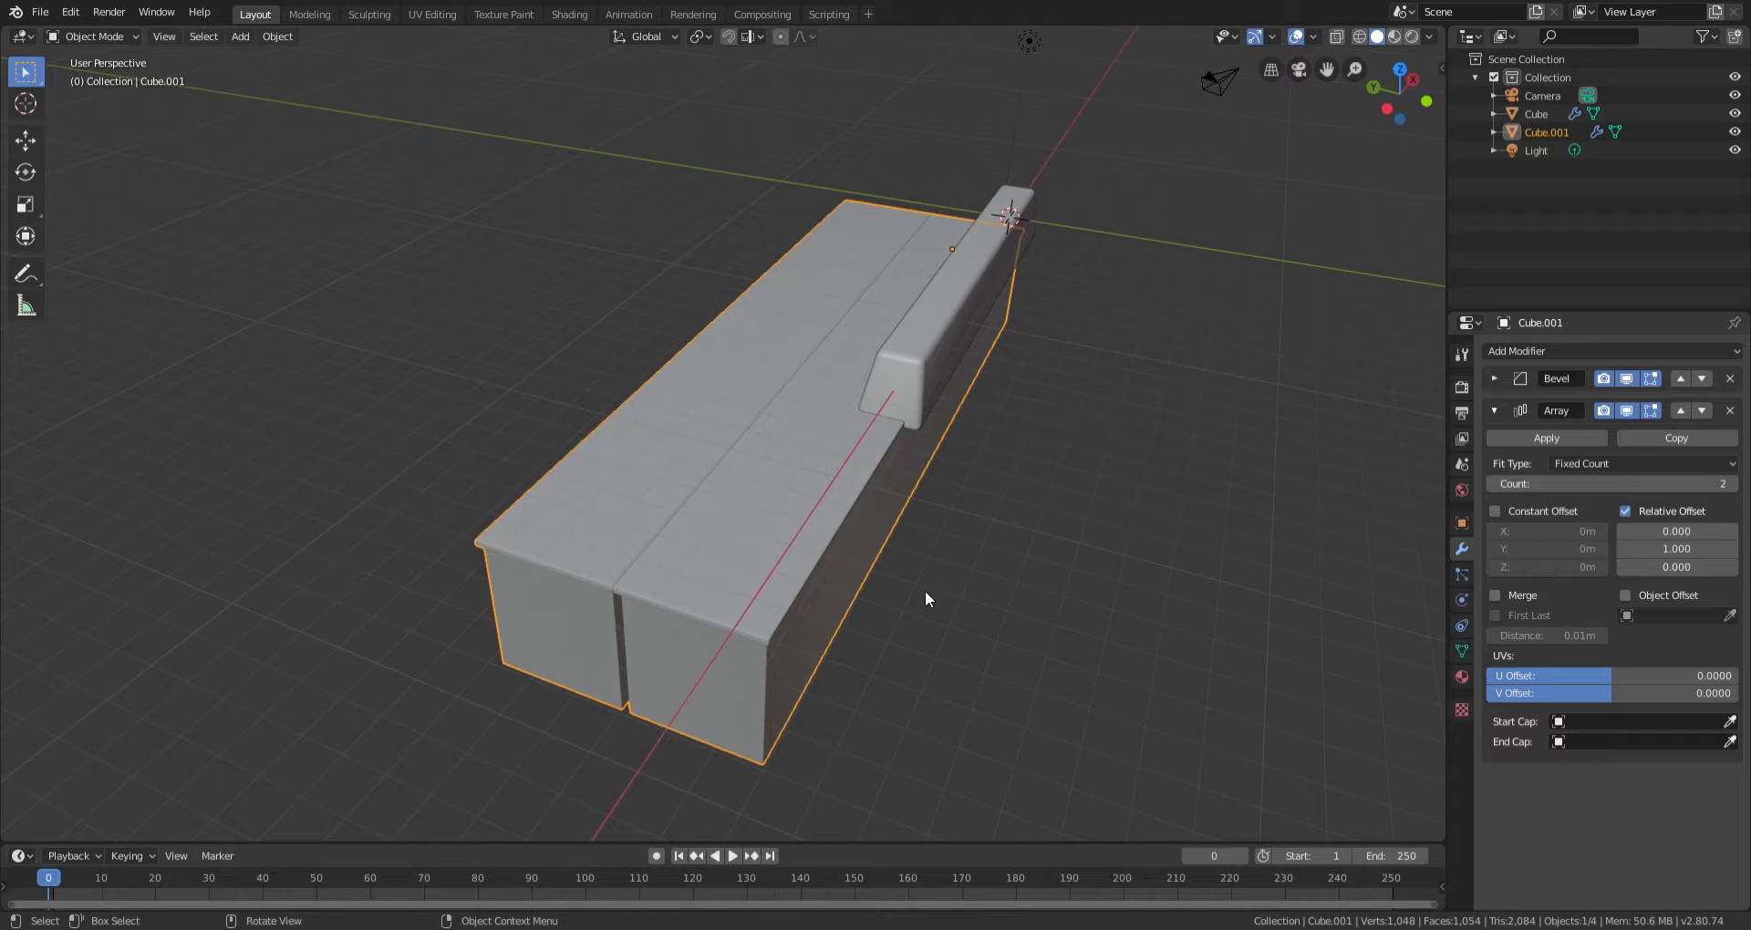
pyautogui.moveTo(840, 489); pyautogui.dragTo(879, 481, button='middle')
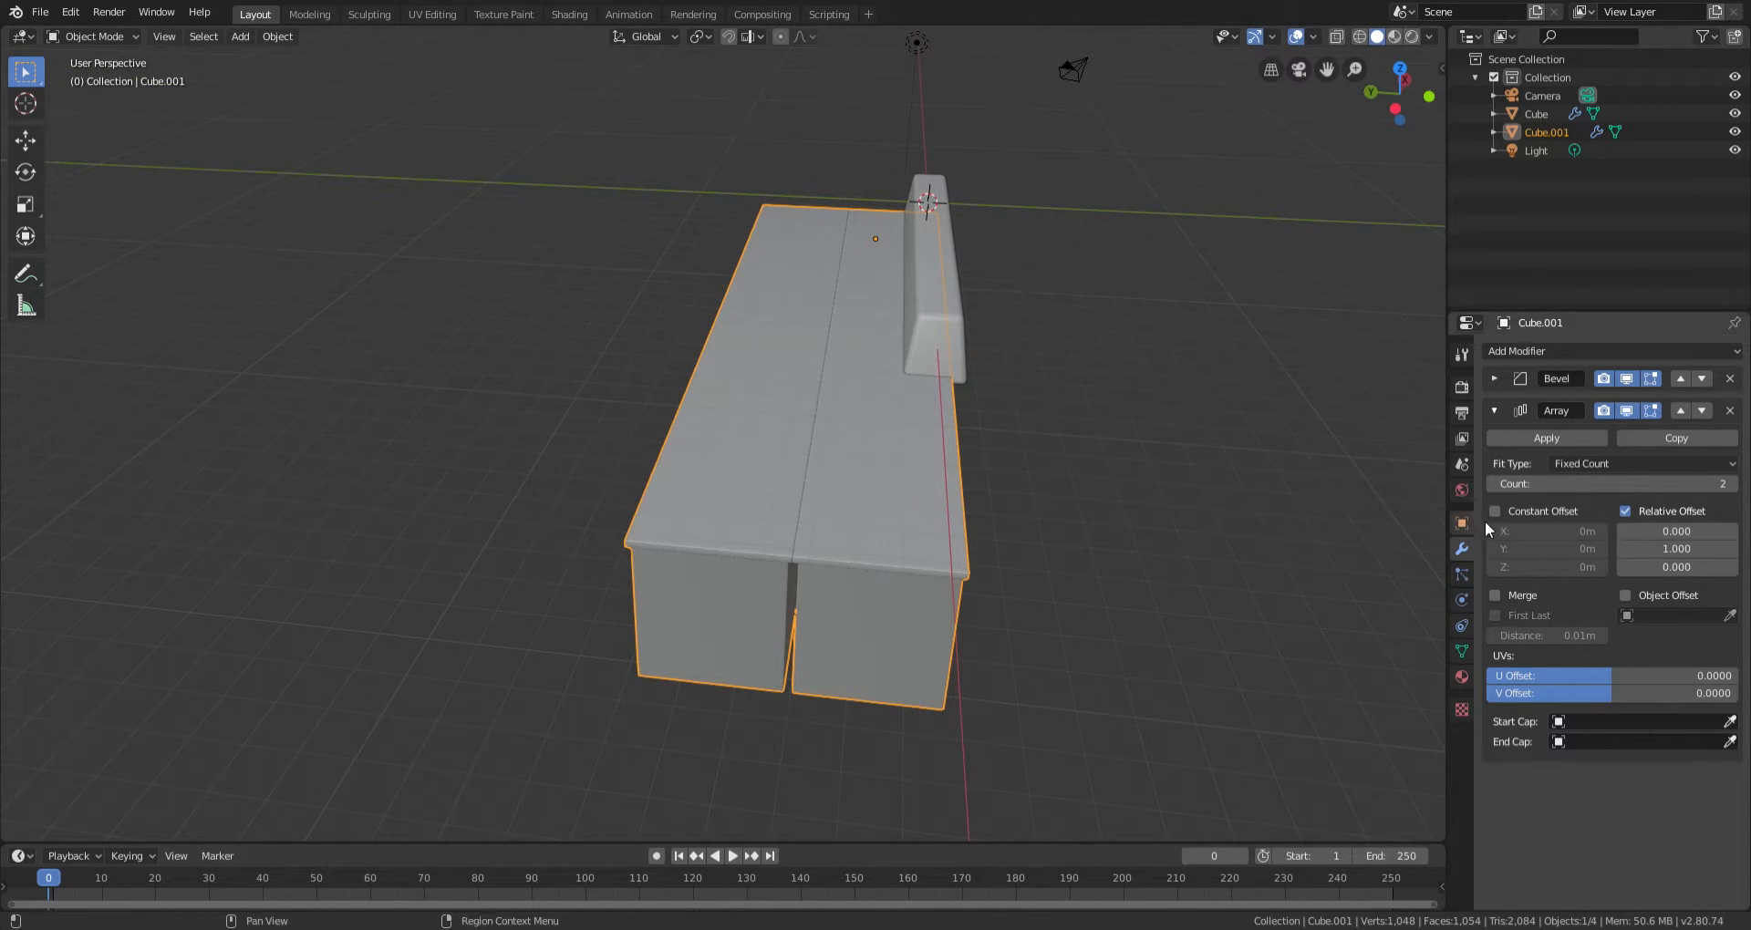
pyautogui.click(1684, 411)
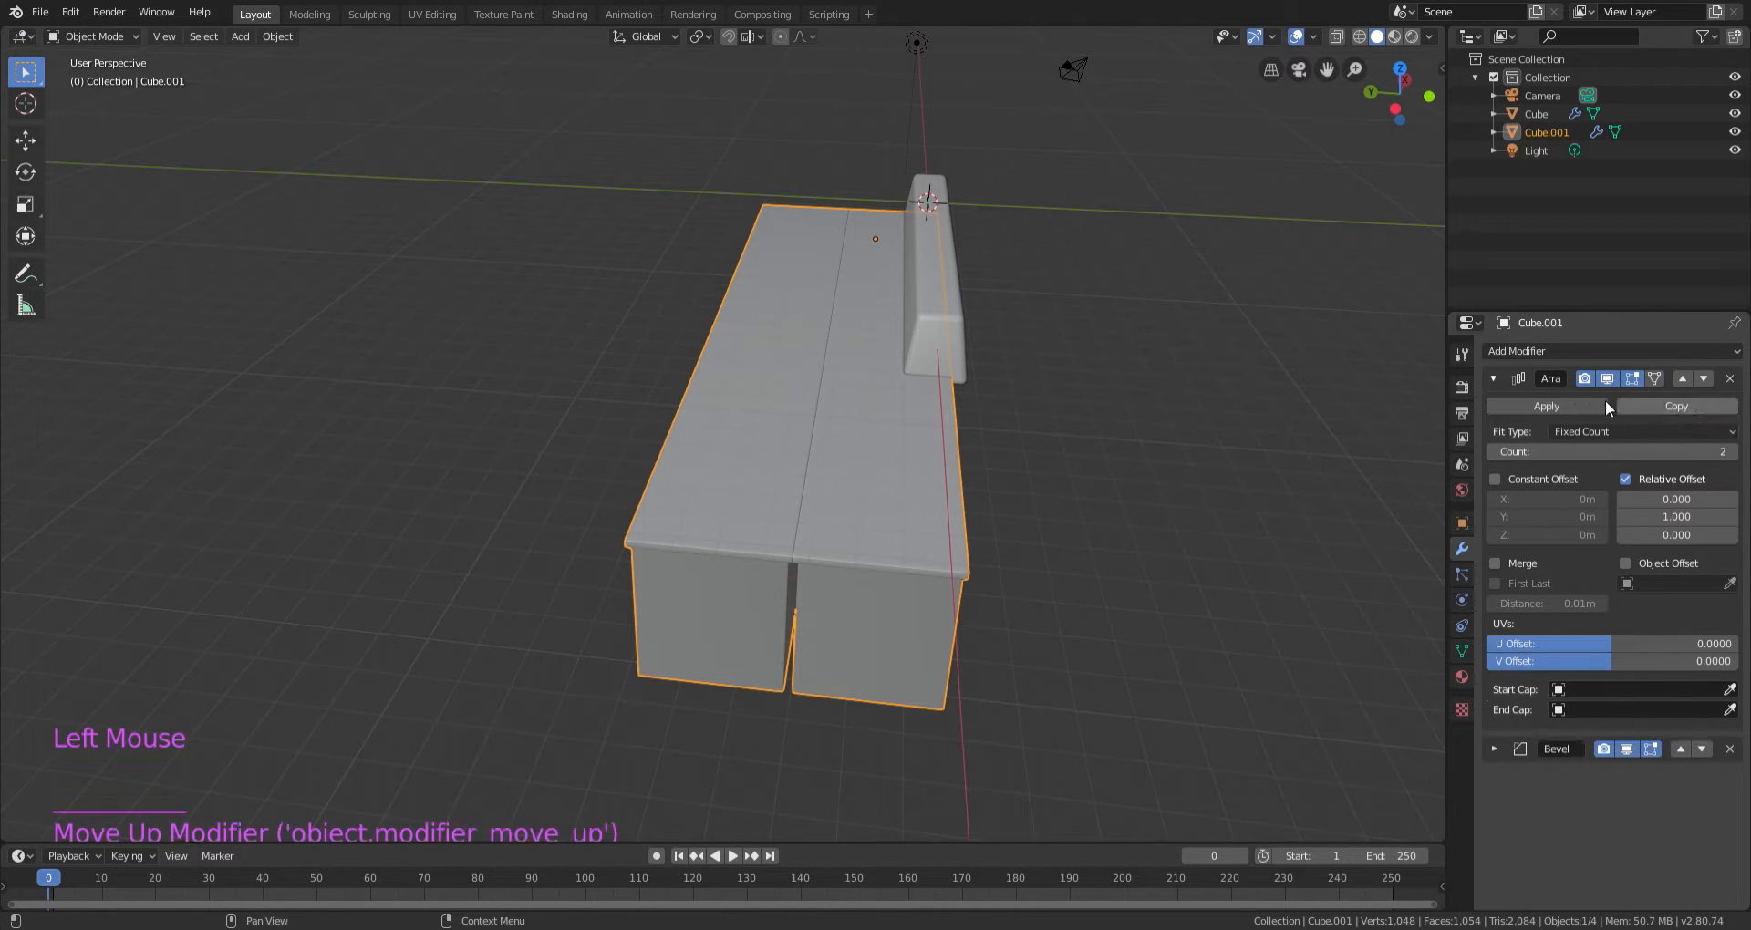
pyautogui.moveTo(801, 477); pyautogui.dragTo(858, 497, button='middle')
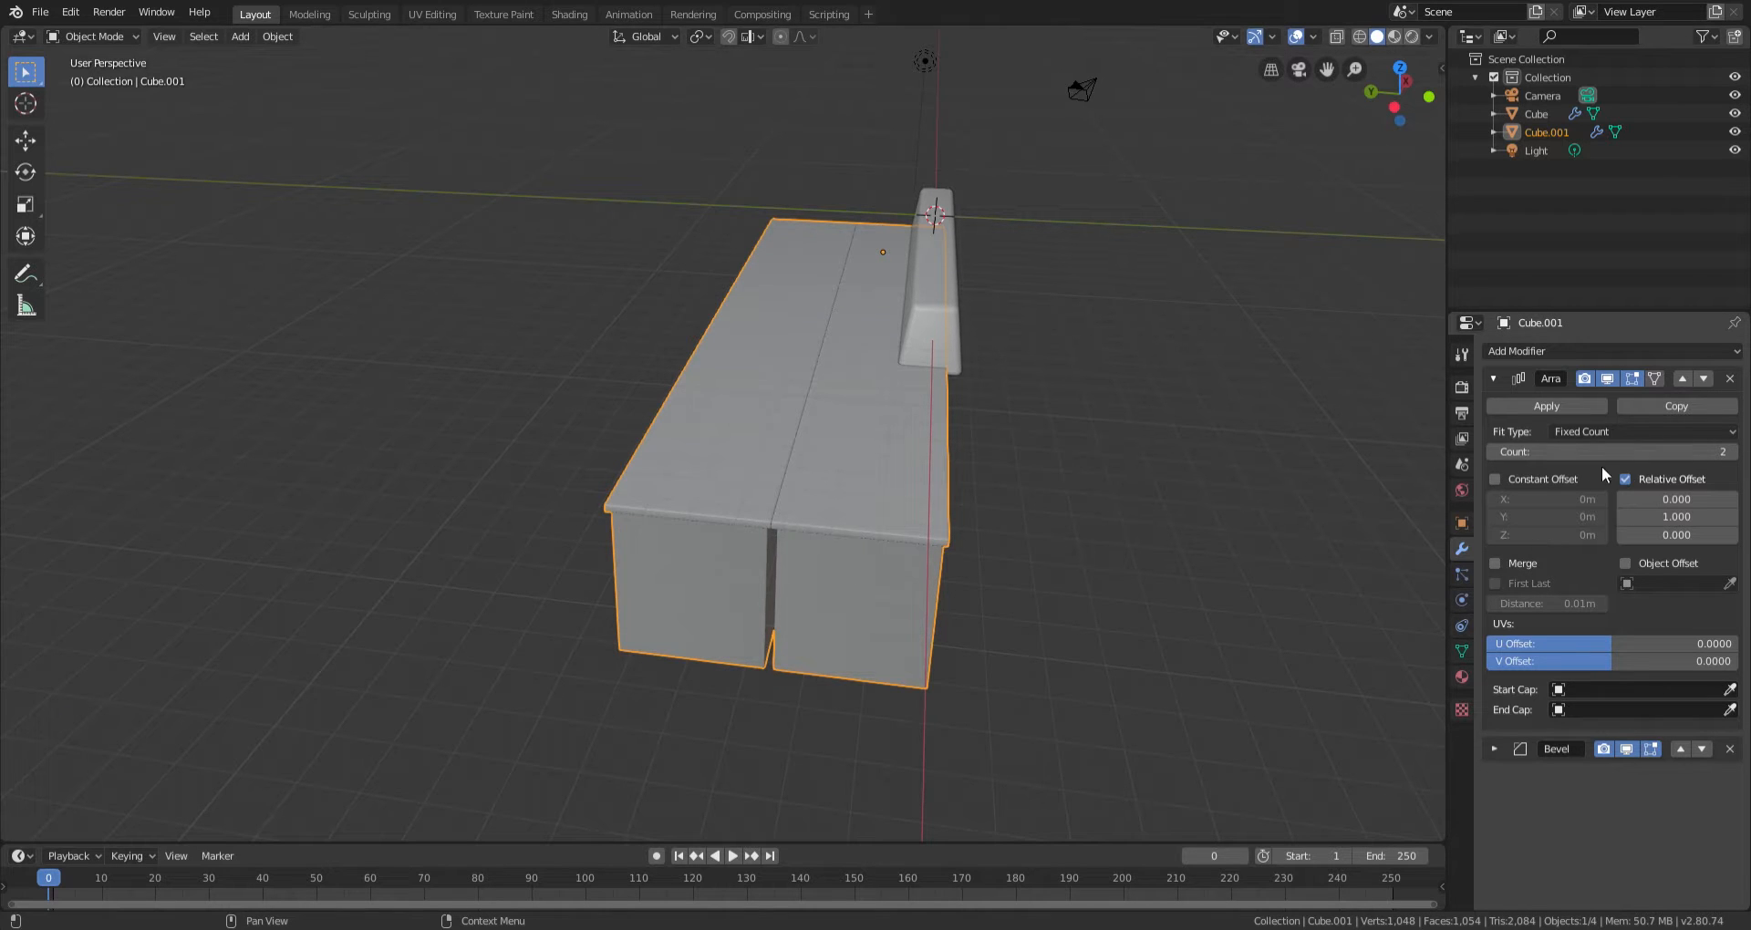
pyautogui.moveTo(926, 518); pyautogui.dragTo(951, 483, button='middle')
# Set the Array's relative Y offset to 1.01 to leave a thin gap between the white keys.
pyautogui.keyDown('shift'); pyautogui.scroll(1, 1002, 468); pyautogui.keyUp('shift')
pyautogui.scroll(2, 951, 485)
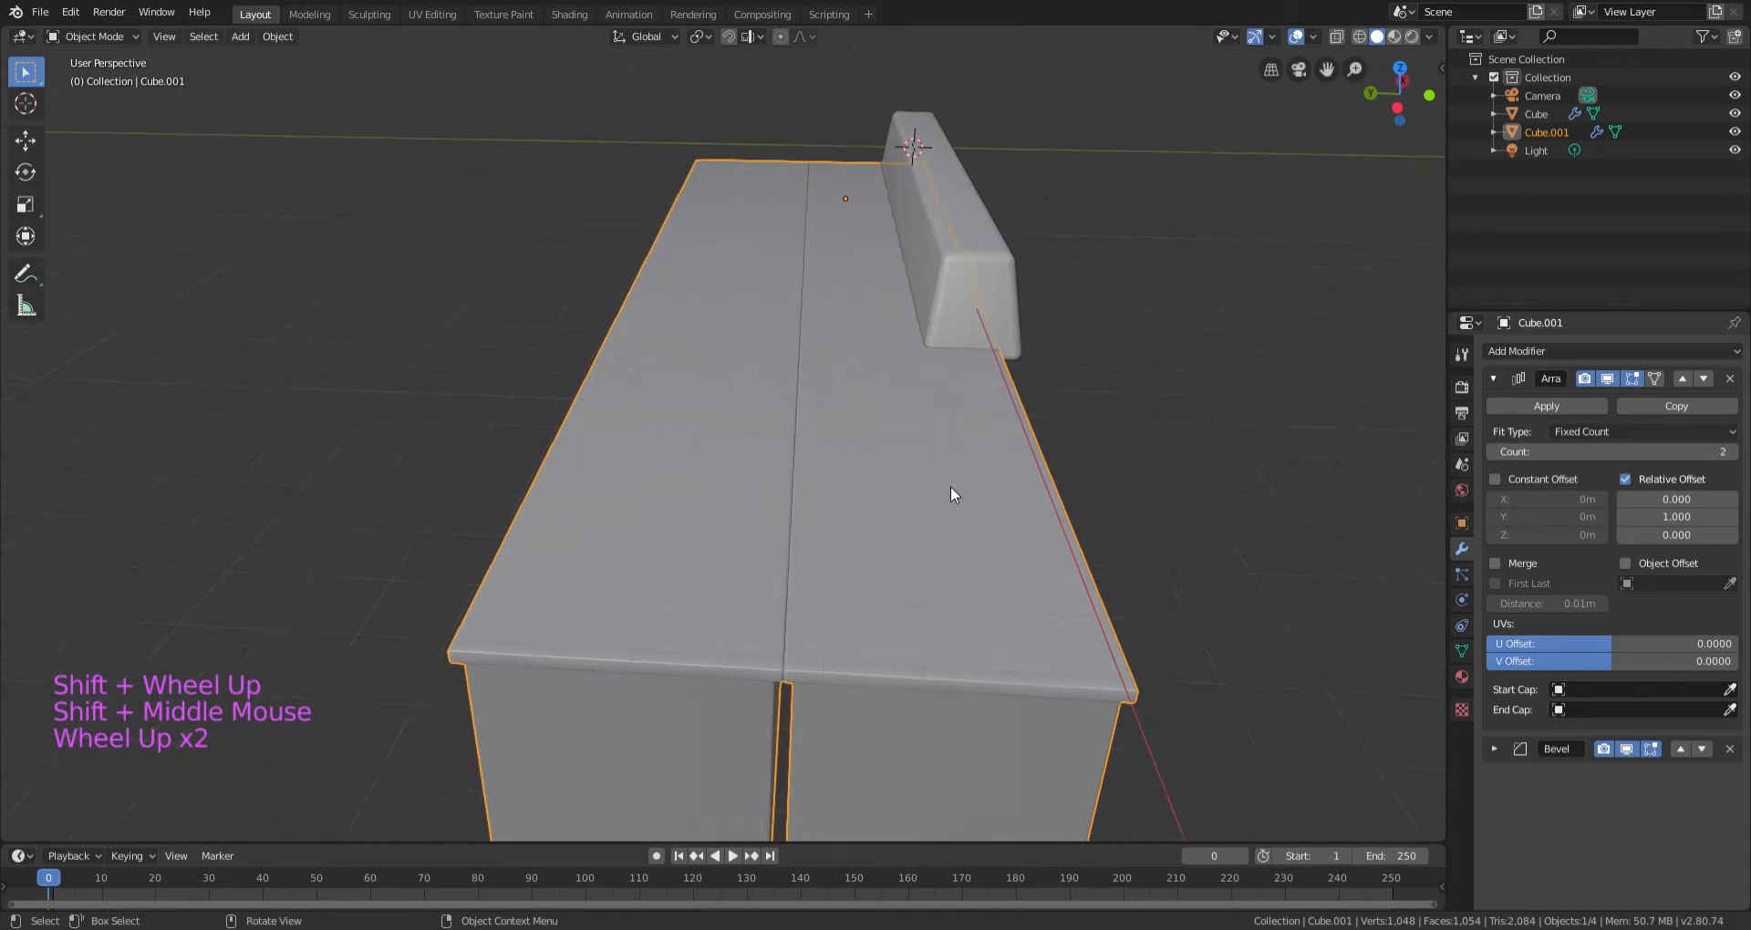
pyautogui.keyDown('shift'); pyautogui.scroll(1, 921, 610); pyautogui.keyUp('shift')
pyautogui.keyDown('shift'); pyautogui.moveTo(921, 617); pyautogui.dragTo(937, 547, button='middle'); pyautogui.keyUp('shift')
pyautogui.keyDown('shift'); pyautogui.scroll(-1, 937, 547); pyautogui.keyUp('shift')
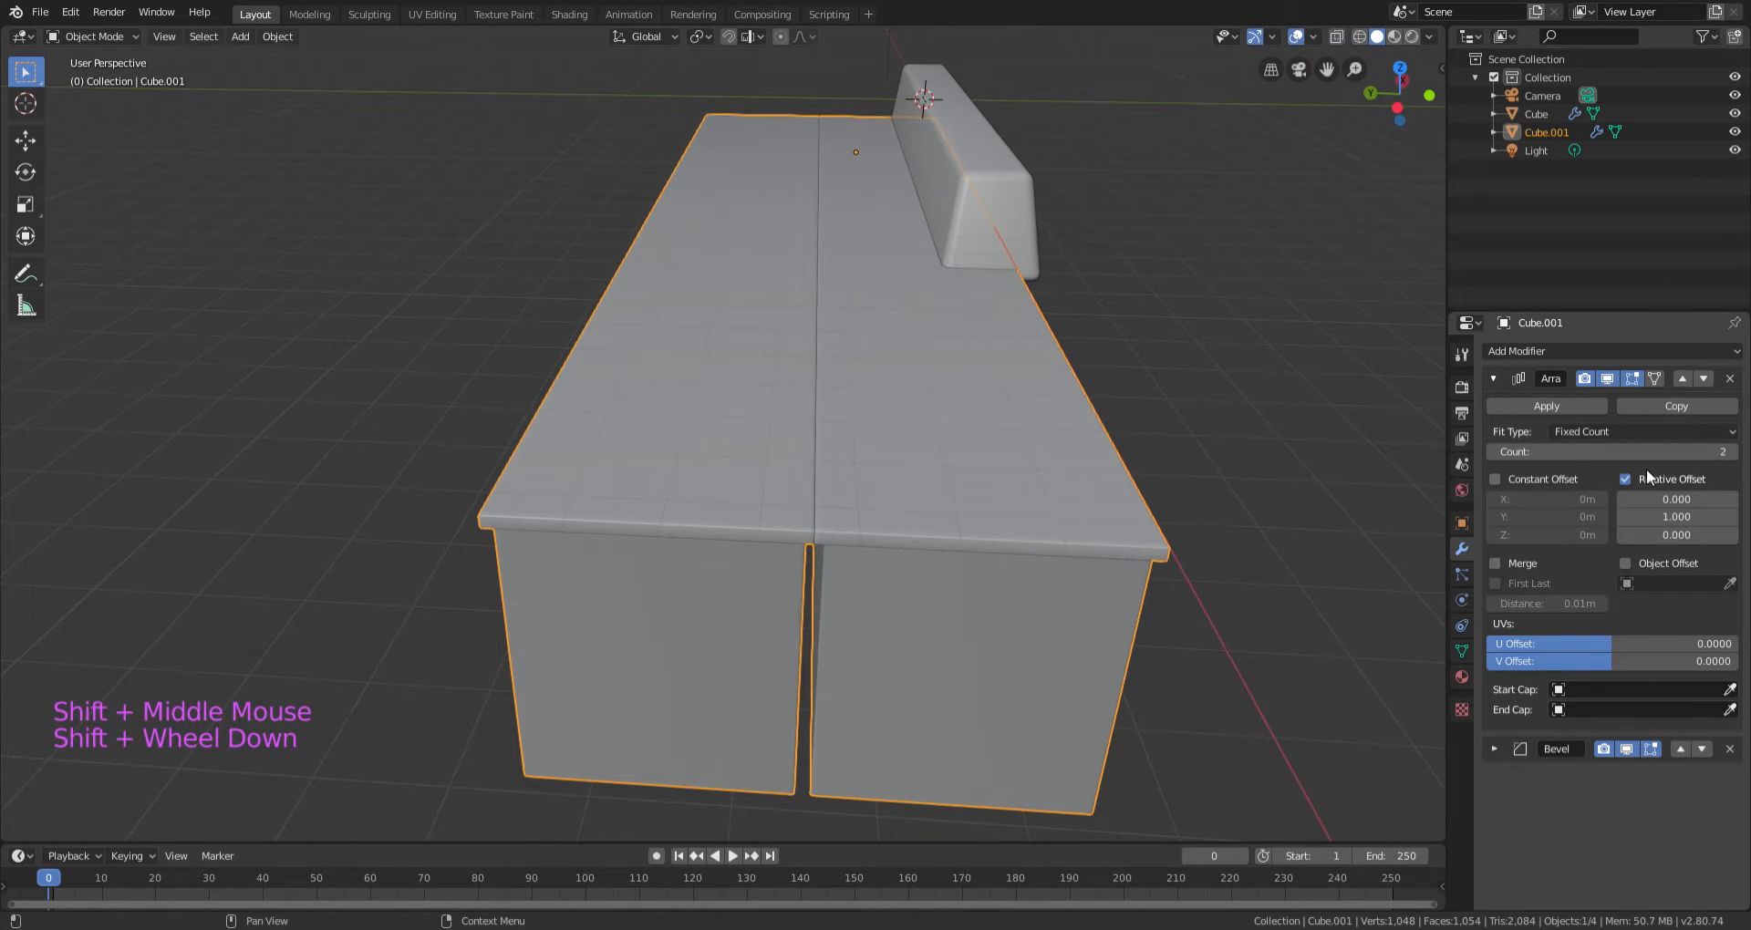
pyautogui.click(1679, 517)
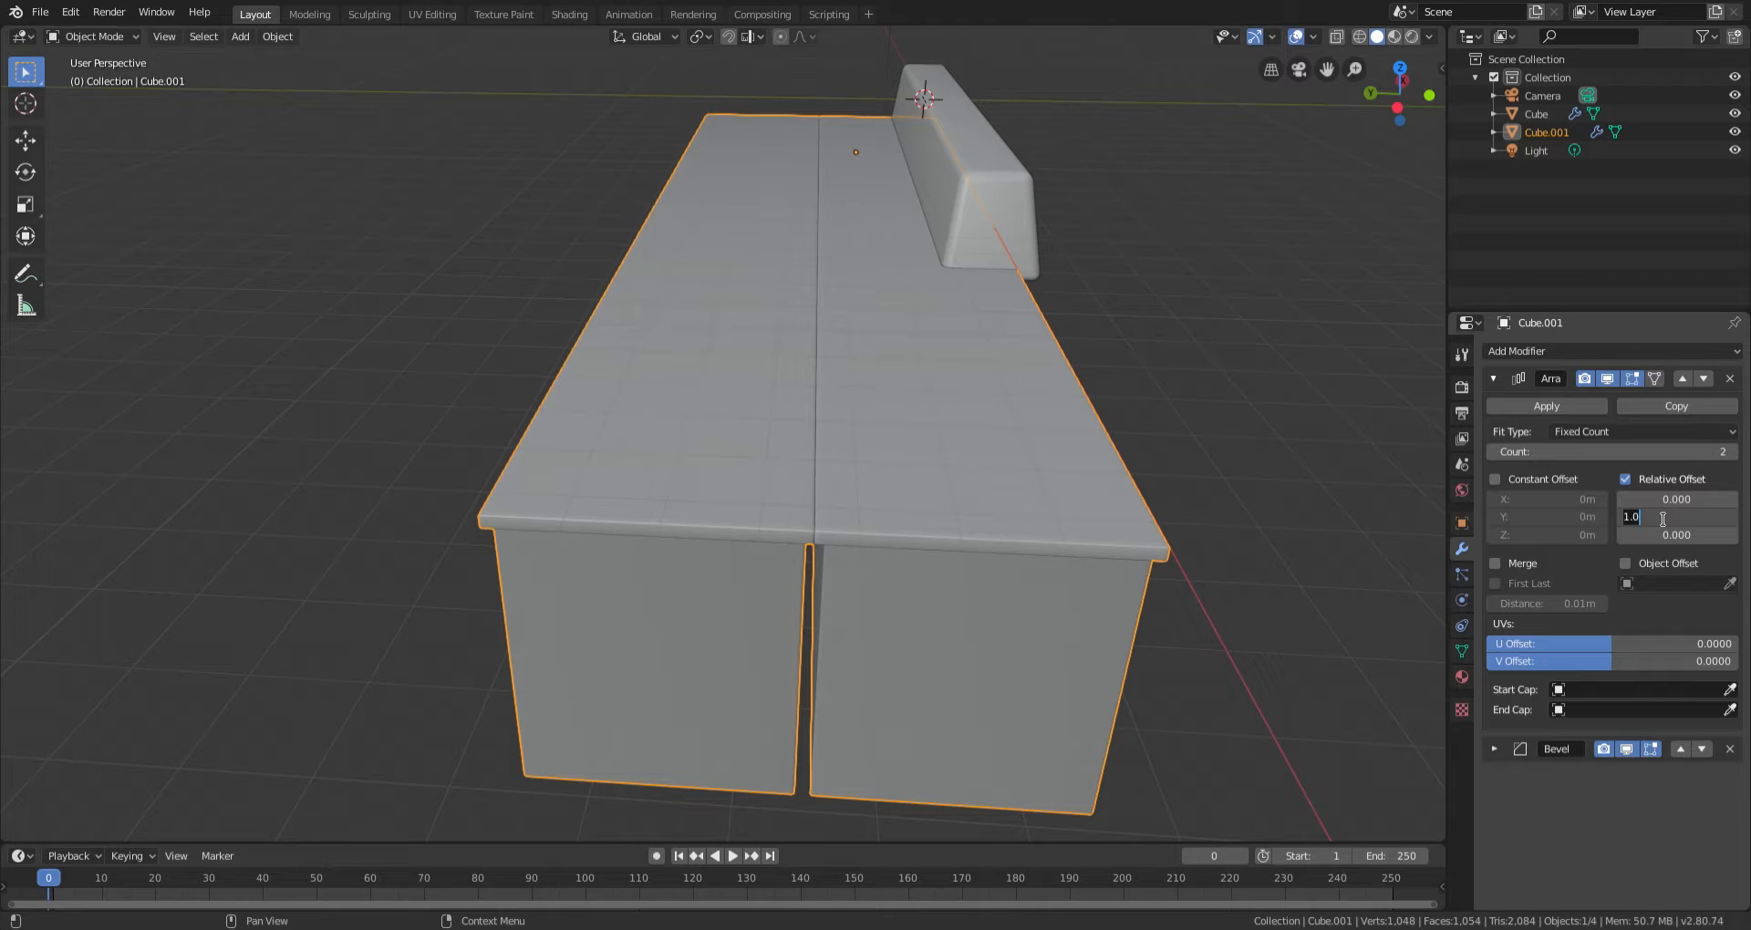
pyautogui.write('1')
pyautogui.press('Return')
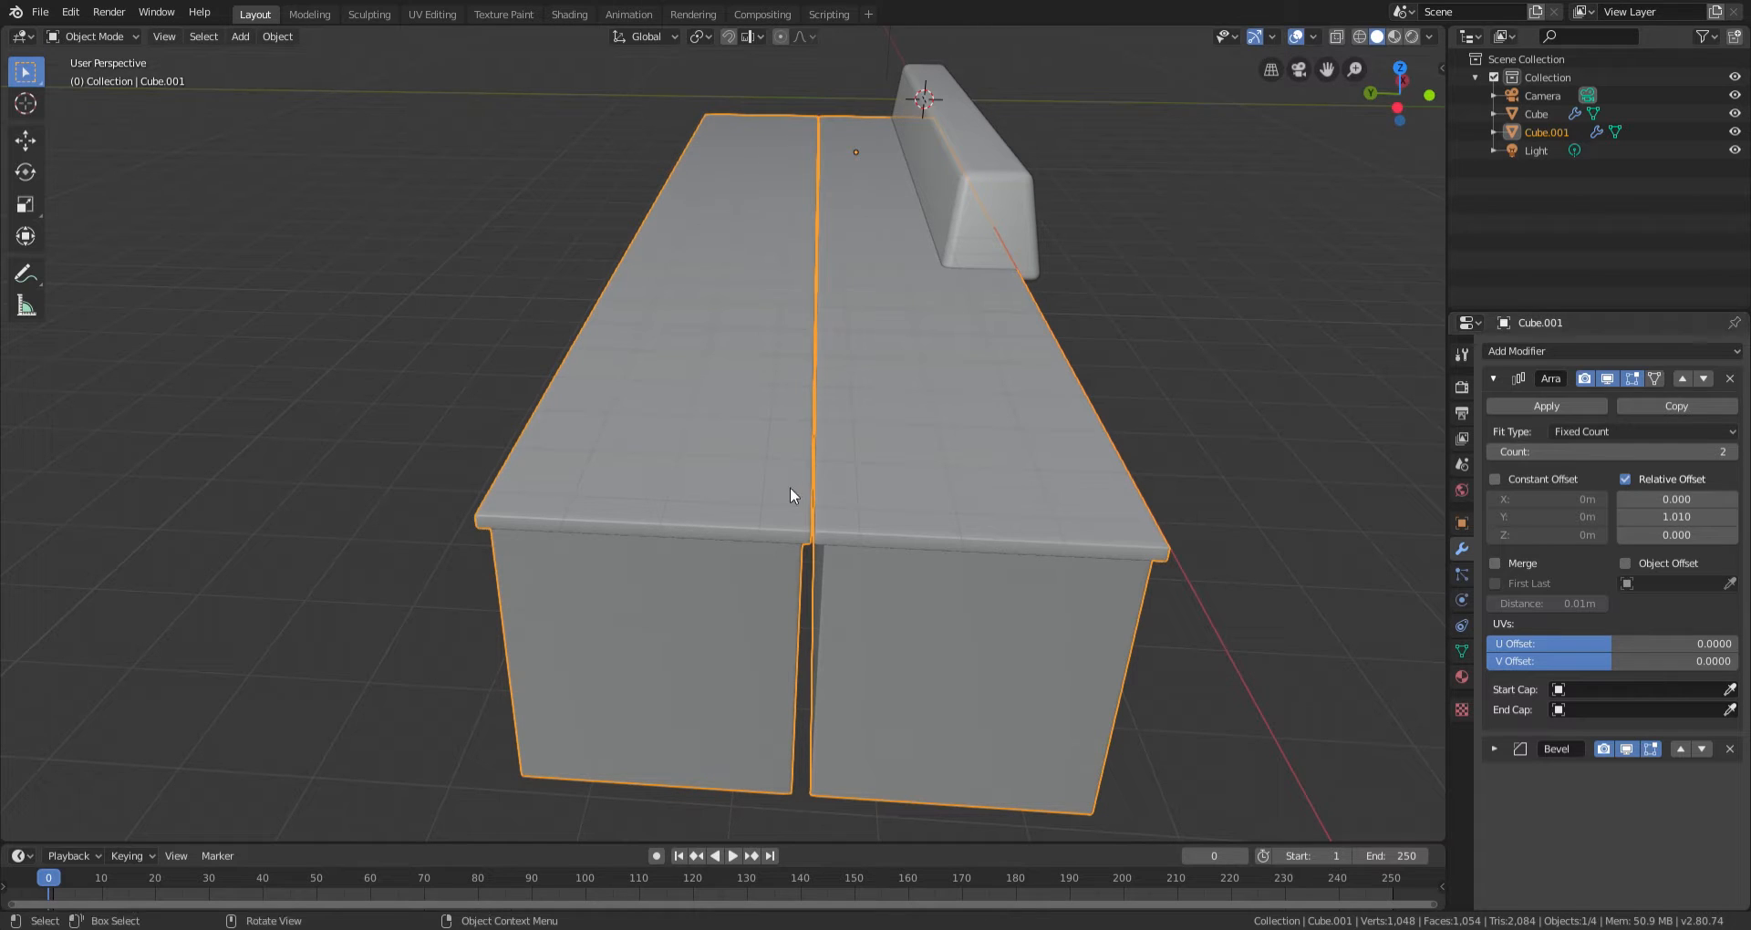
# Set the Array count to 52 and check the full row of white keys.
pyautogui.click(1569, 454)
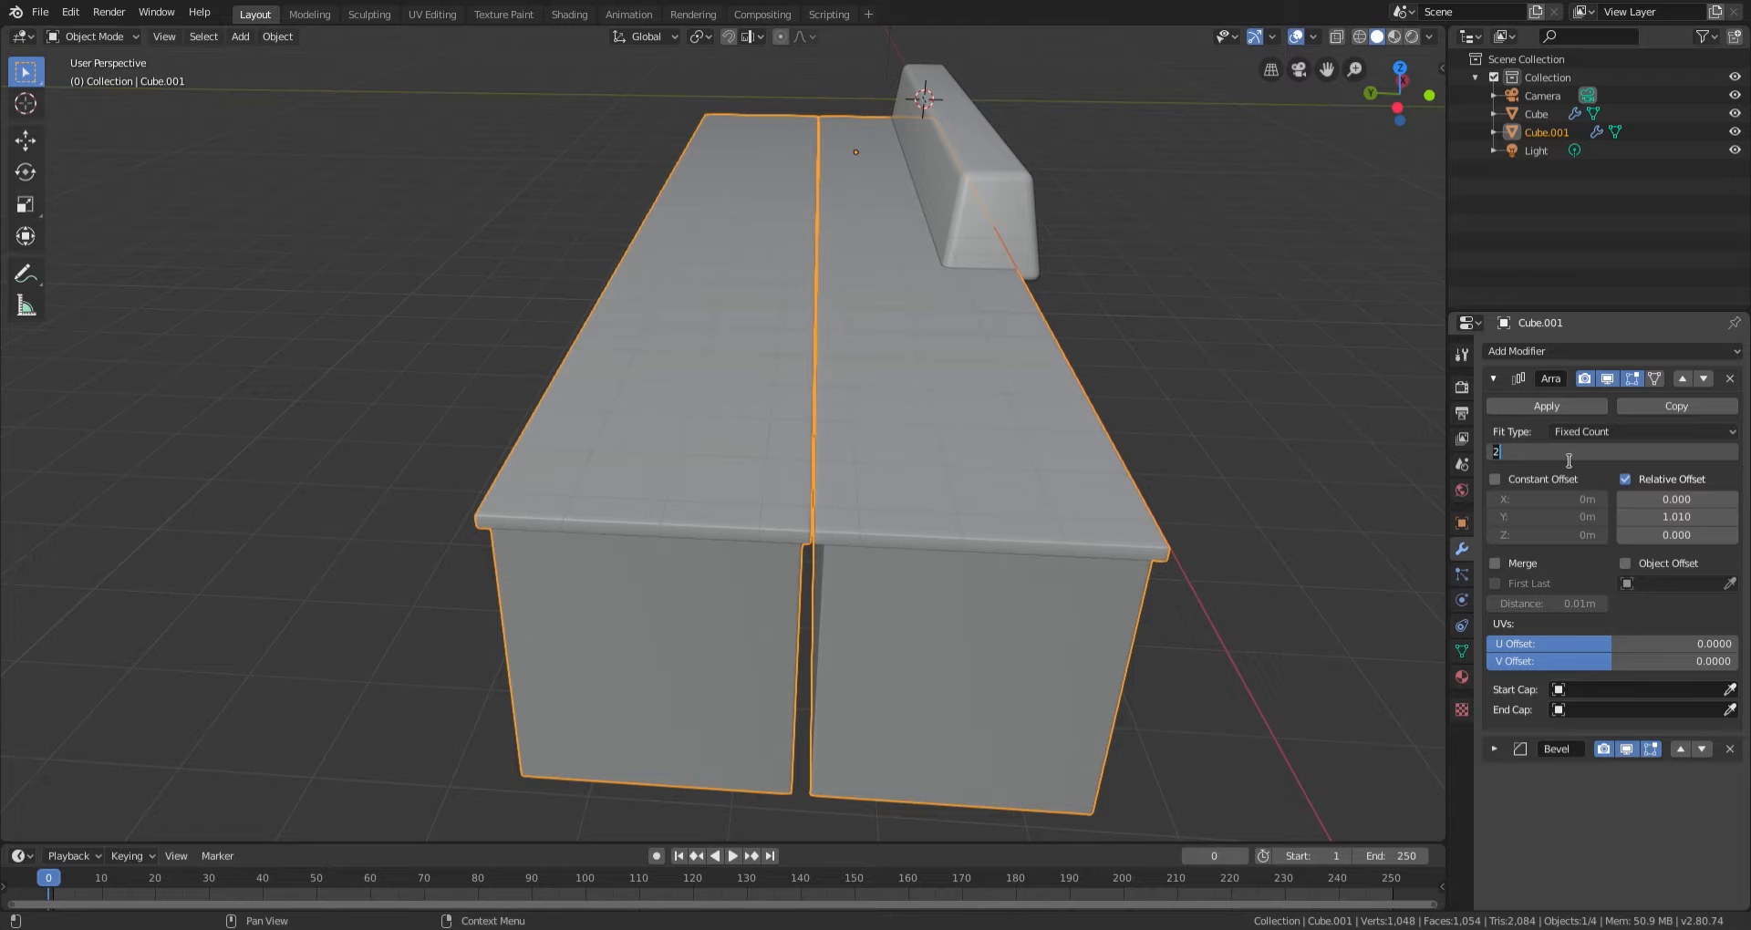
pyautogui.write('52')
pyautogui.press('Return')
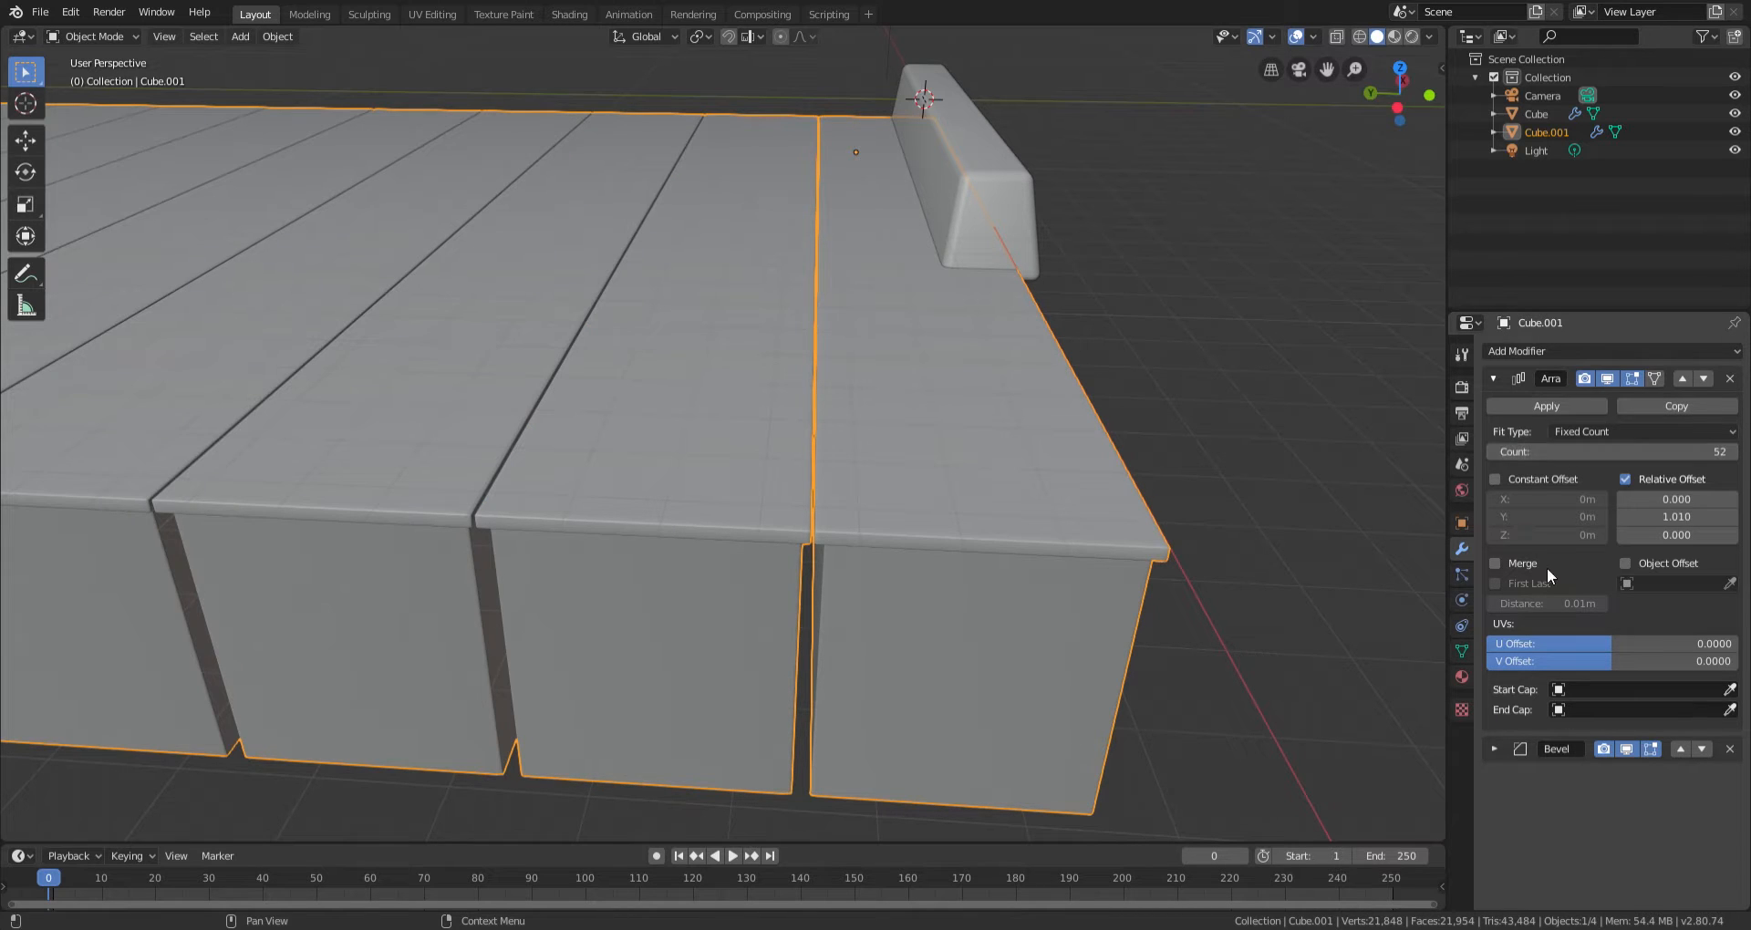
pyautogui.scroll(-12, 737, 435)
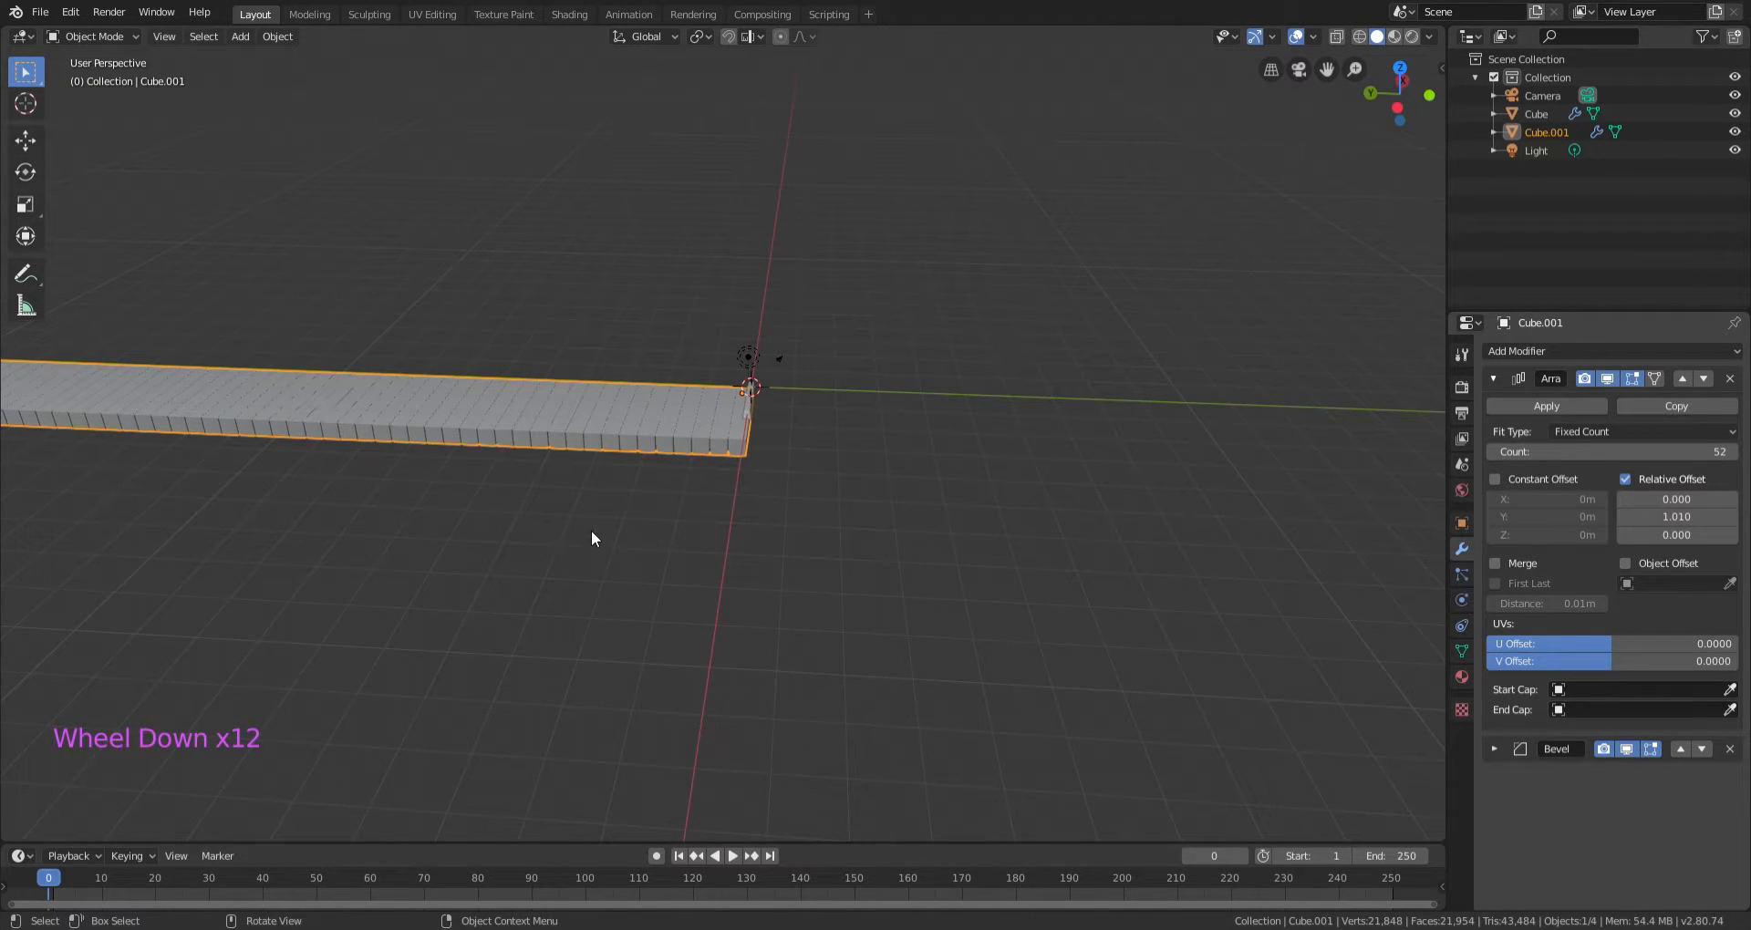
pyautogui.keyDown('shift'); pyautogui.moveTo(592, 532); pyautogui.dragTo(883, 523, button='middle'); pyautogui.keyUp('shift')
pyautogui.scroll(7, 883, 523)
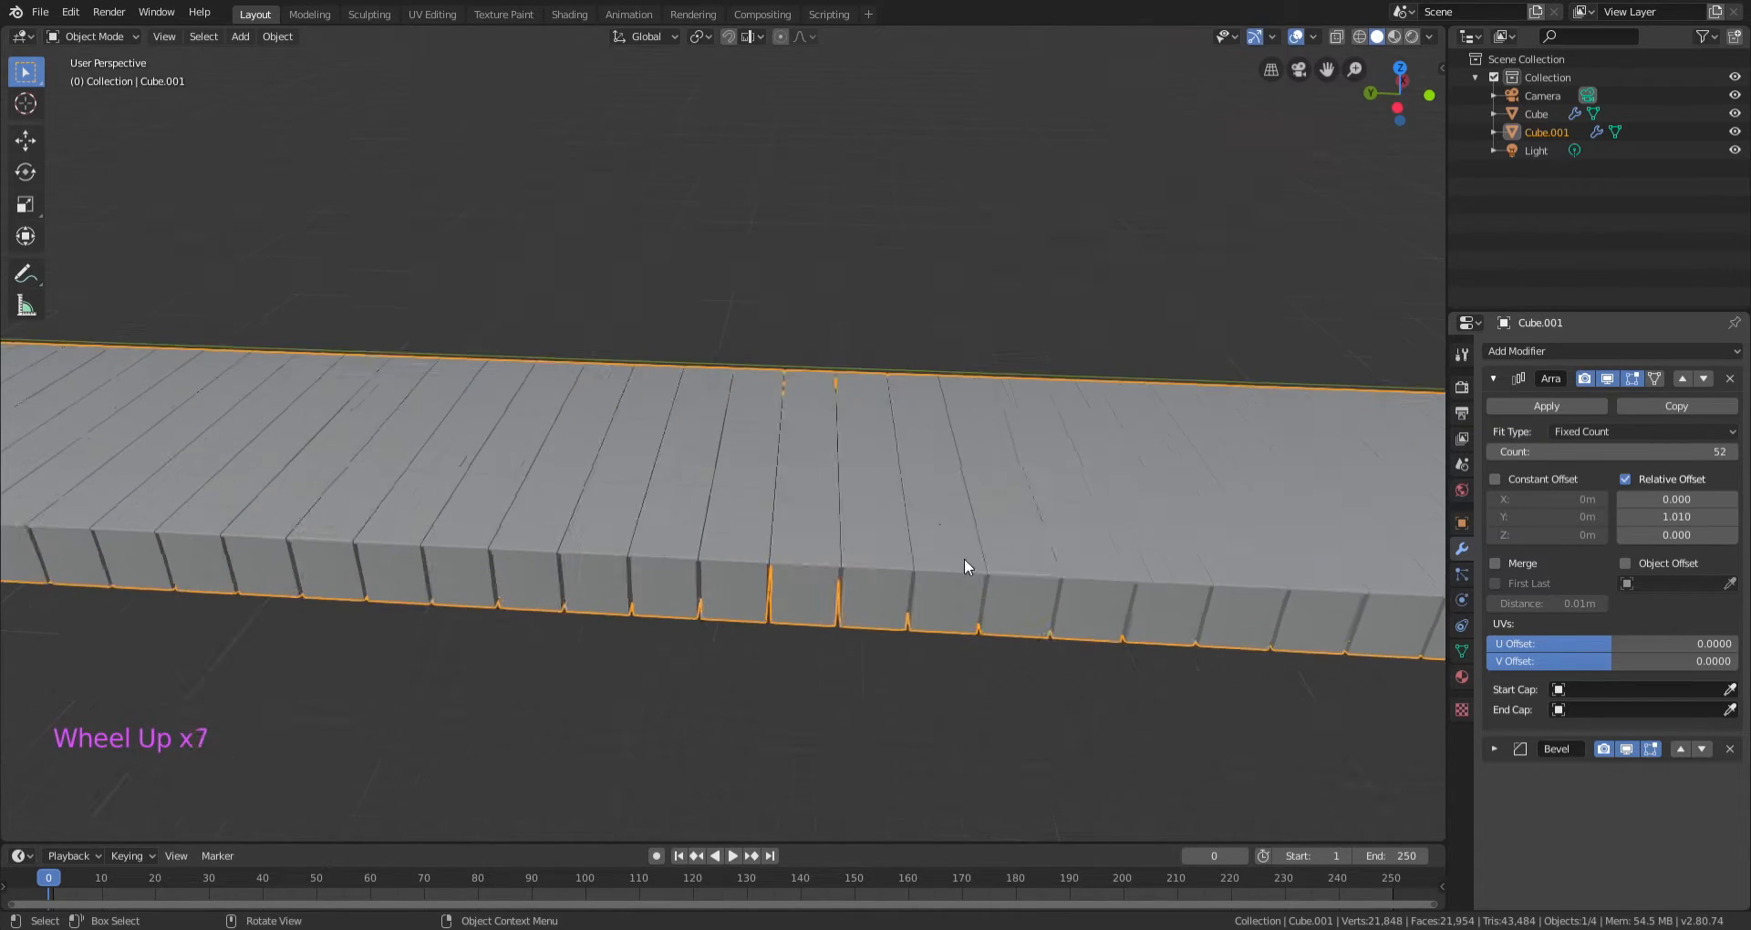
pyautogui.scroll(2, 965, 565)
pyautogui.keyDown('shift'); pyautogui.moveTo(1177, 539); pyautogui.dragTo(383, 481, button='middle'); pyautogui.keyUp('shift')
pyautogui.keyDown('shift'); pyautogui.moveTo(1003, 497); pyautogui.dragTo(527, 446, button='middle'); pyautogui.keyUp('shift')
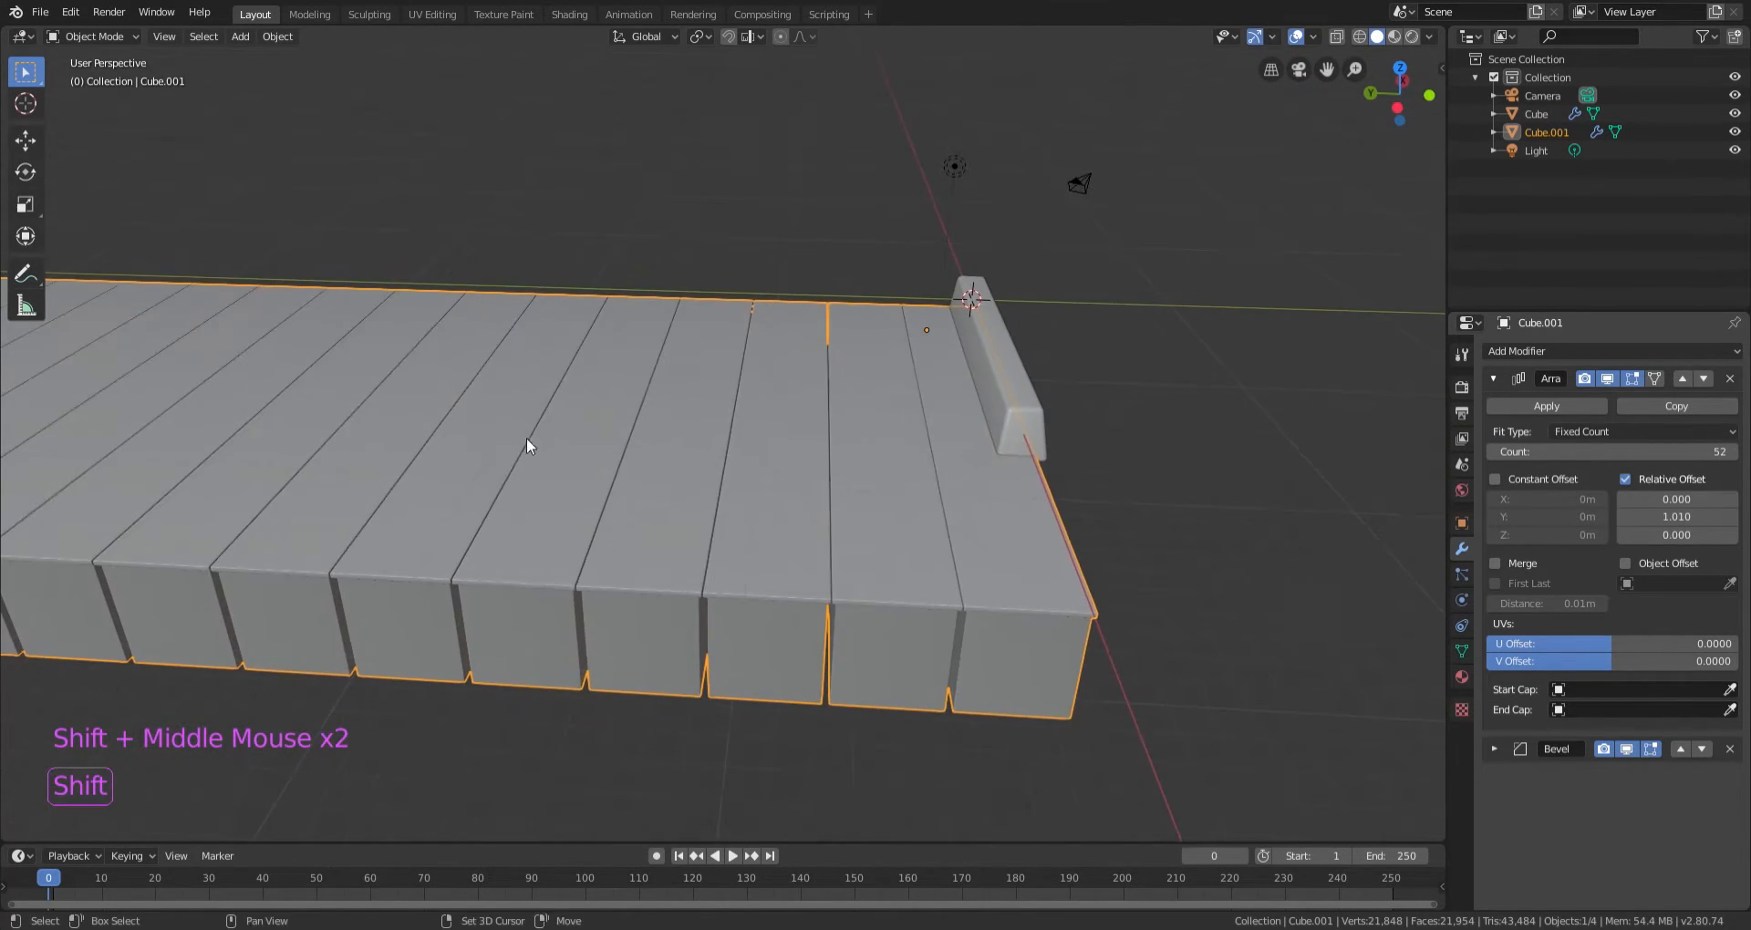
# In Edit Mode, scale the white key's two selected side faces along Y to about 0.99, then return to Object Mode.
pyautogui.scroll(1, 1040, 534)
pyautogui.press('Tab')
pyautogui.keyDown('shift'); pyautogui.moveTo(1040, 535); pyautogui.dragTo(856, 489, button='middle'); pyautogui.keyUp('shift')
pyautogui.scroll(2, 991, 465)
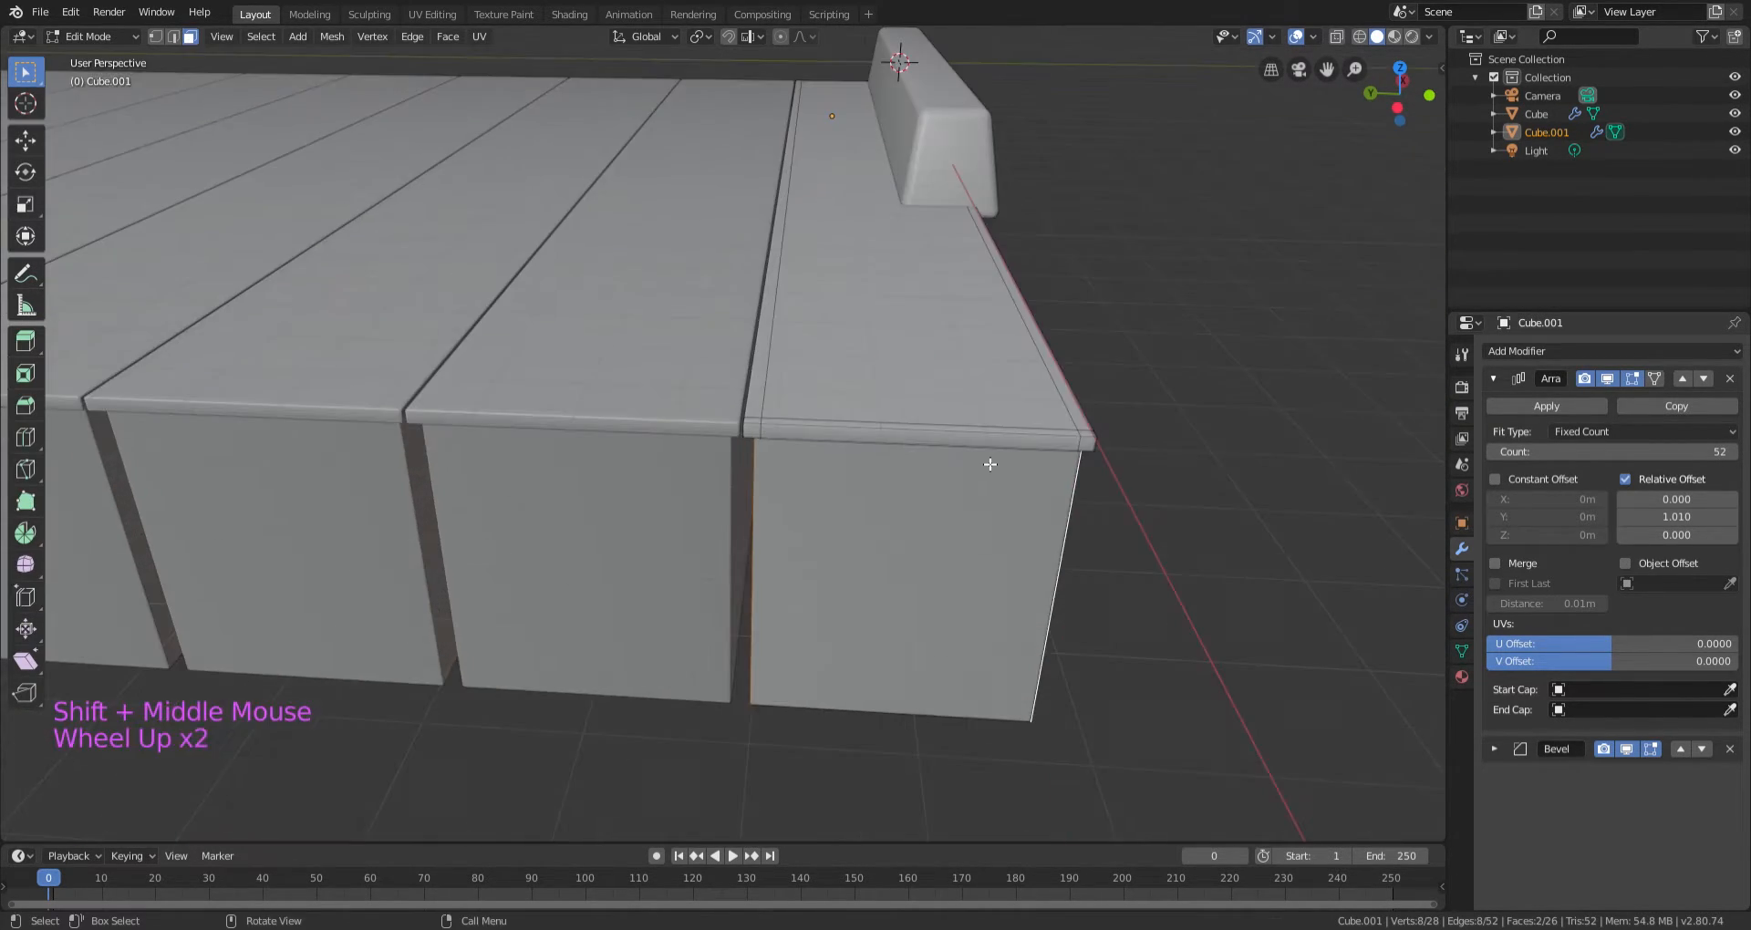
pyautogui.moveTo(990, 464); pyautogui.dragTo(825, 408, button='middle')
pyautogui.press('s')
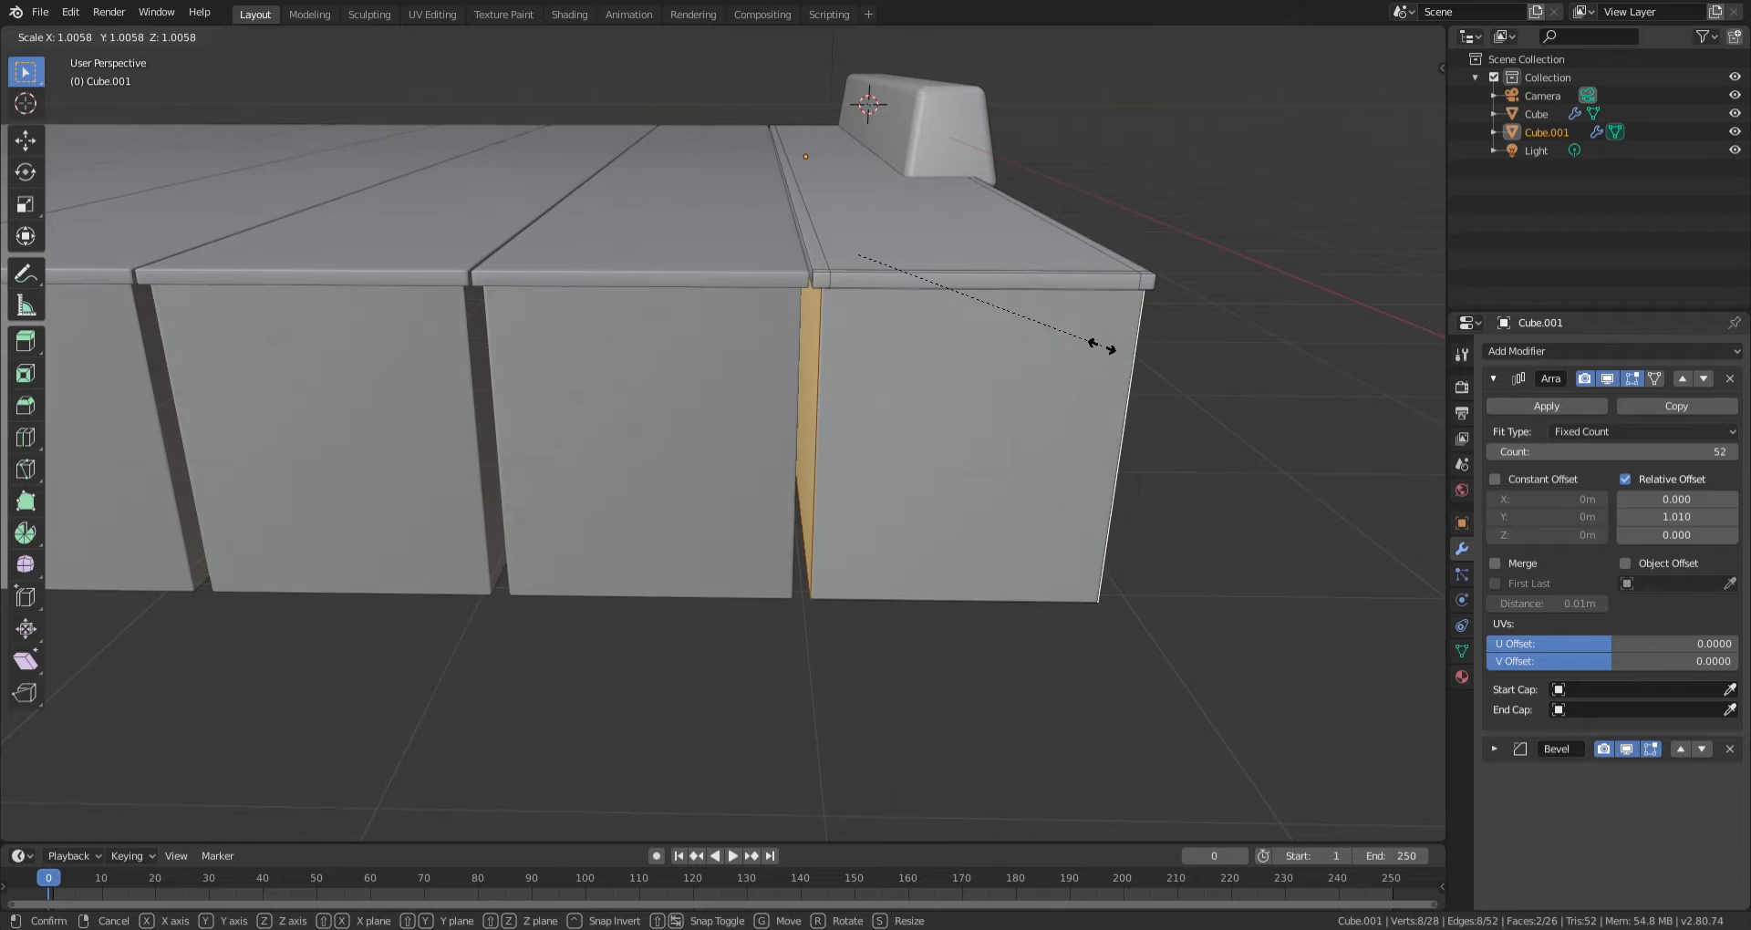
pyautogui.press('y')
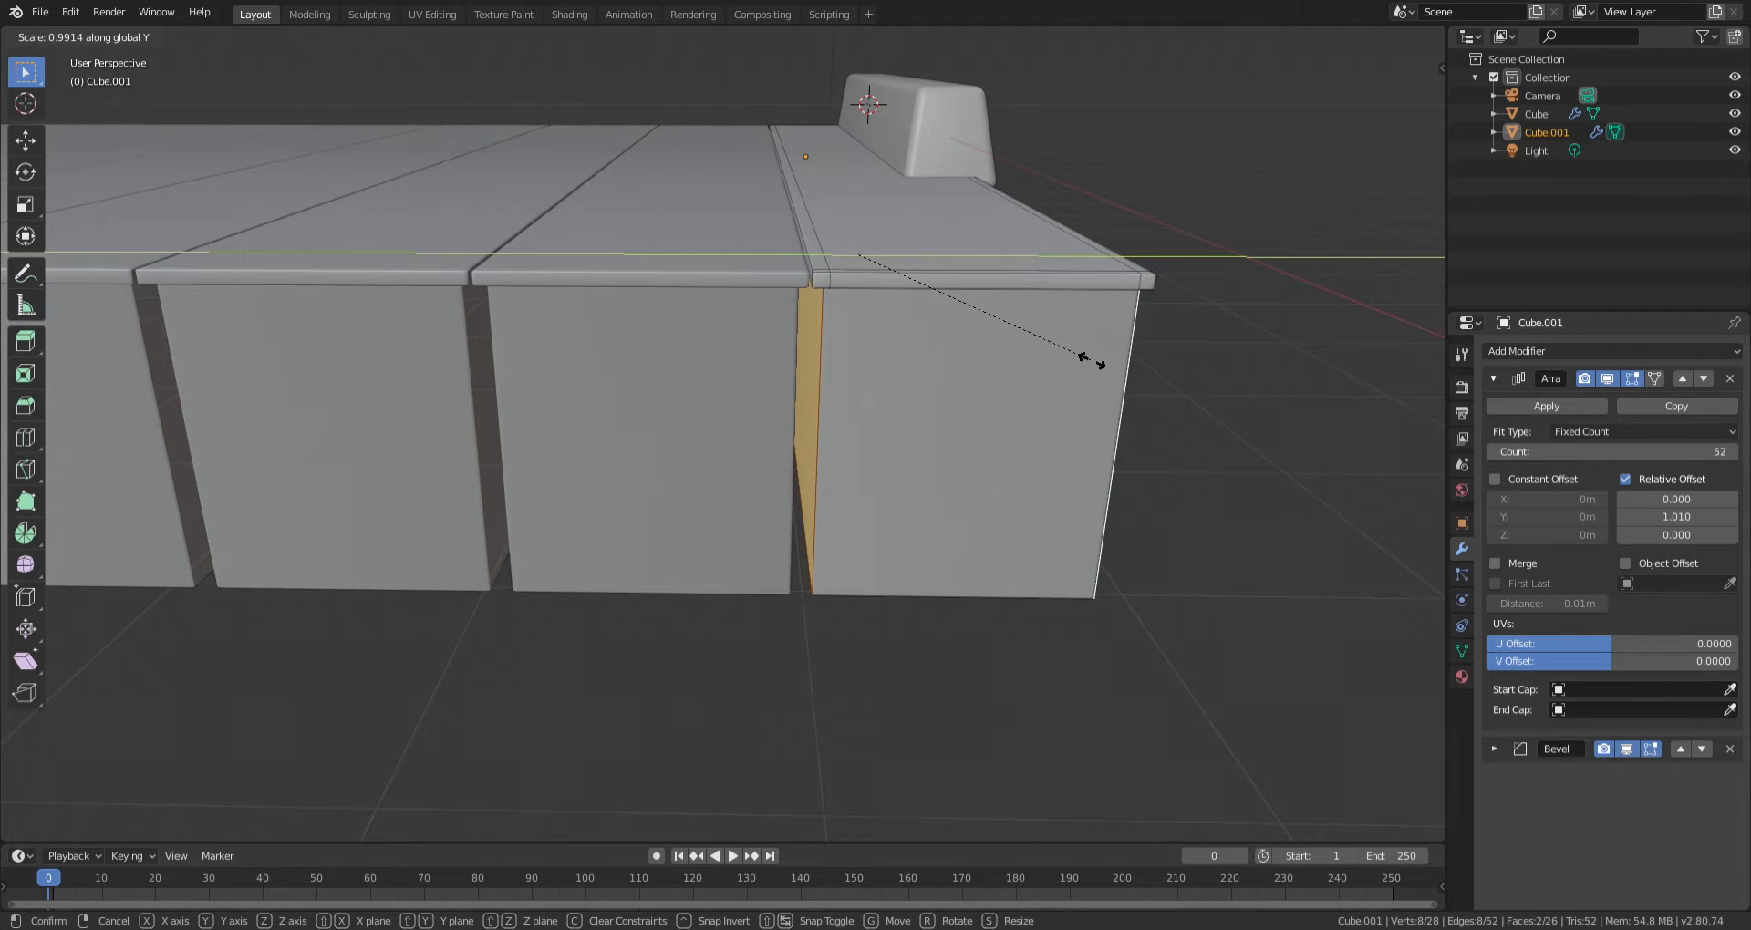
pyautogui.click(1103, 368)
pyautogui.moveTo(1084, 459); pyautogui.dragTo(1058, 463, button='middle')
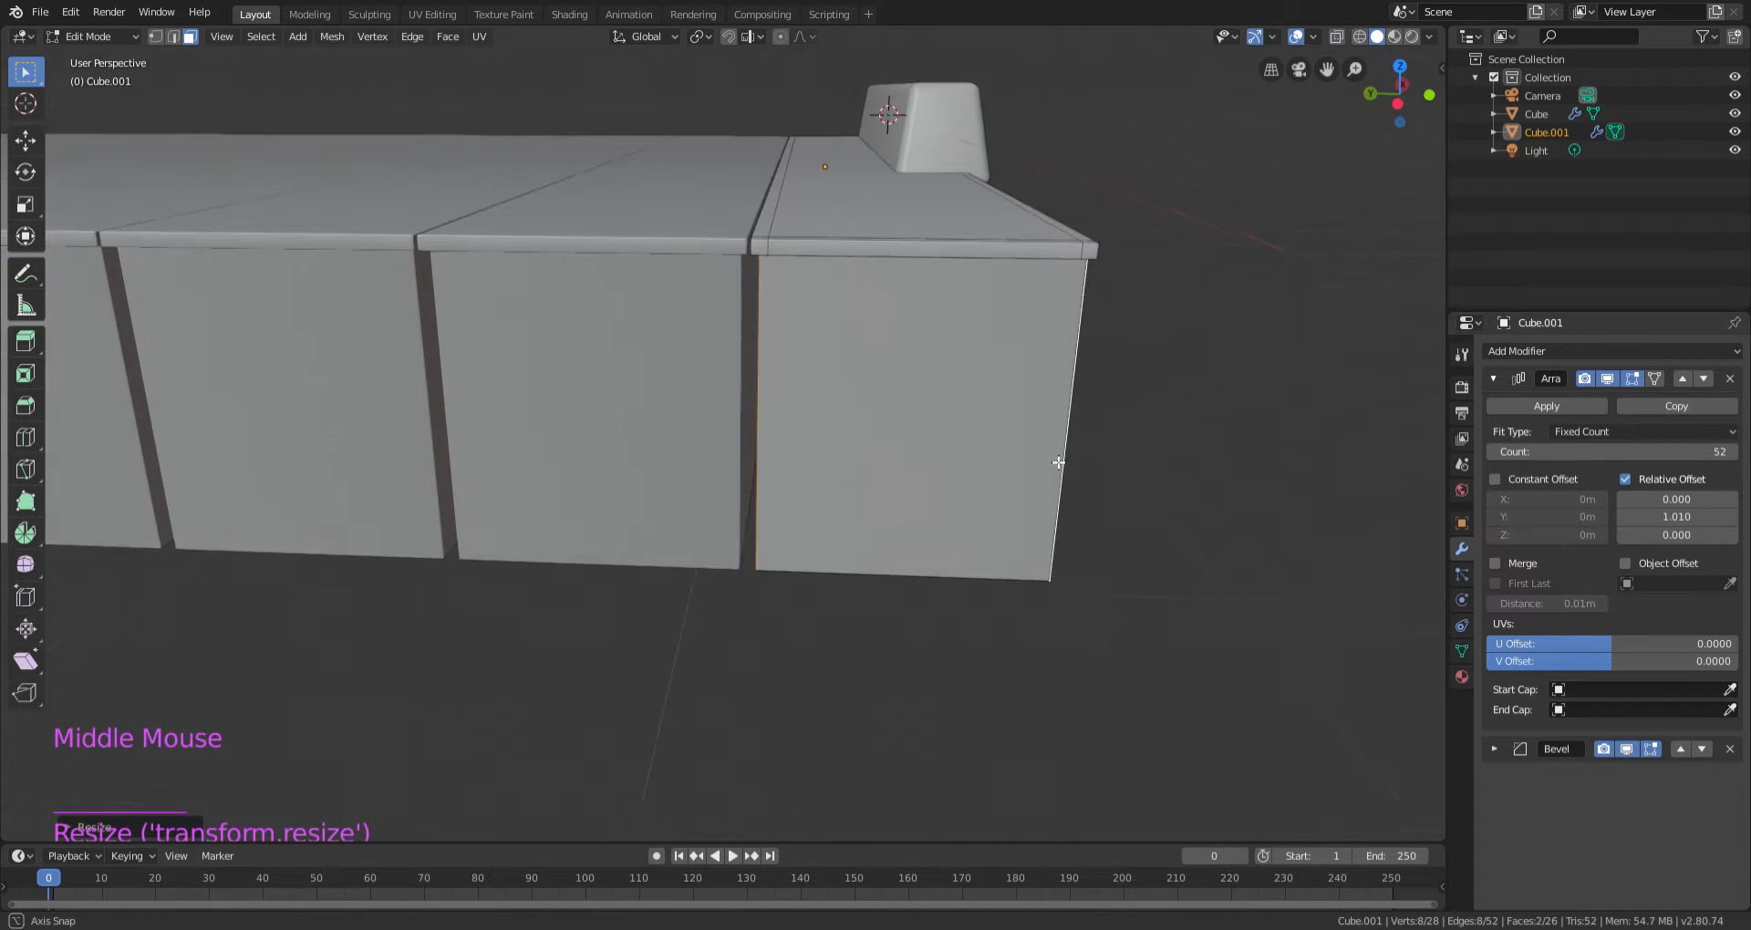
pyautogui.press('Tab')
# Move the raised key about 3.4 m along Y onto the seam between the first two white keys.
pyautogui.scroll(-9, 1041, 442)
pyautogui.keyDown('shift'); pyautogui.moveTo(835, 374); pyautogui.dragTo(792, 529, button='middle'); pyautogui.keyUp('shift')
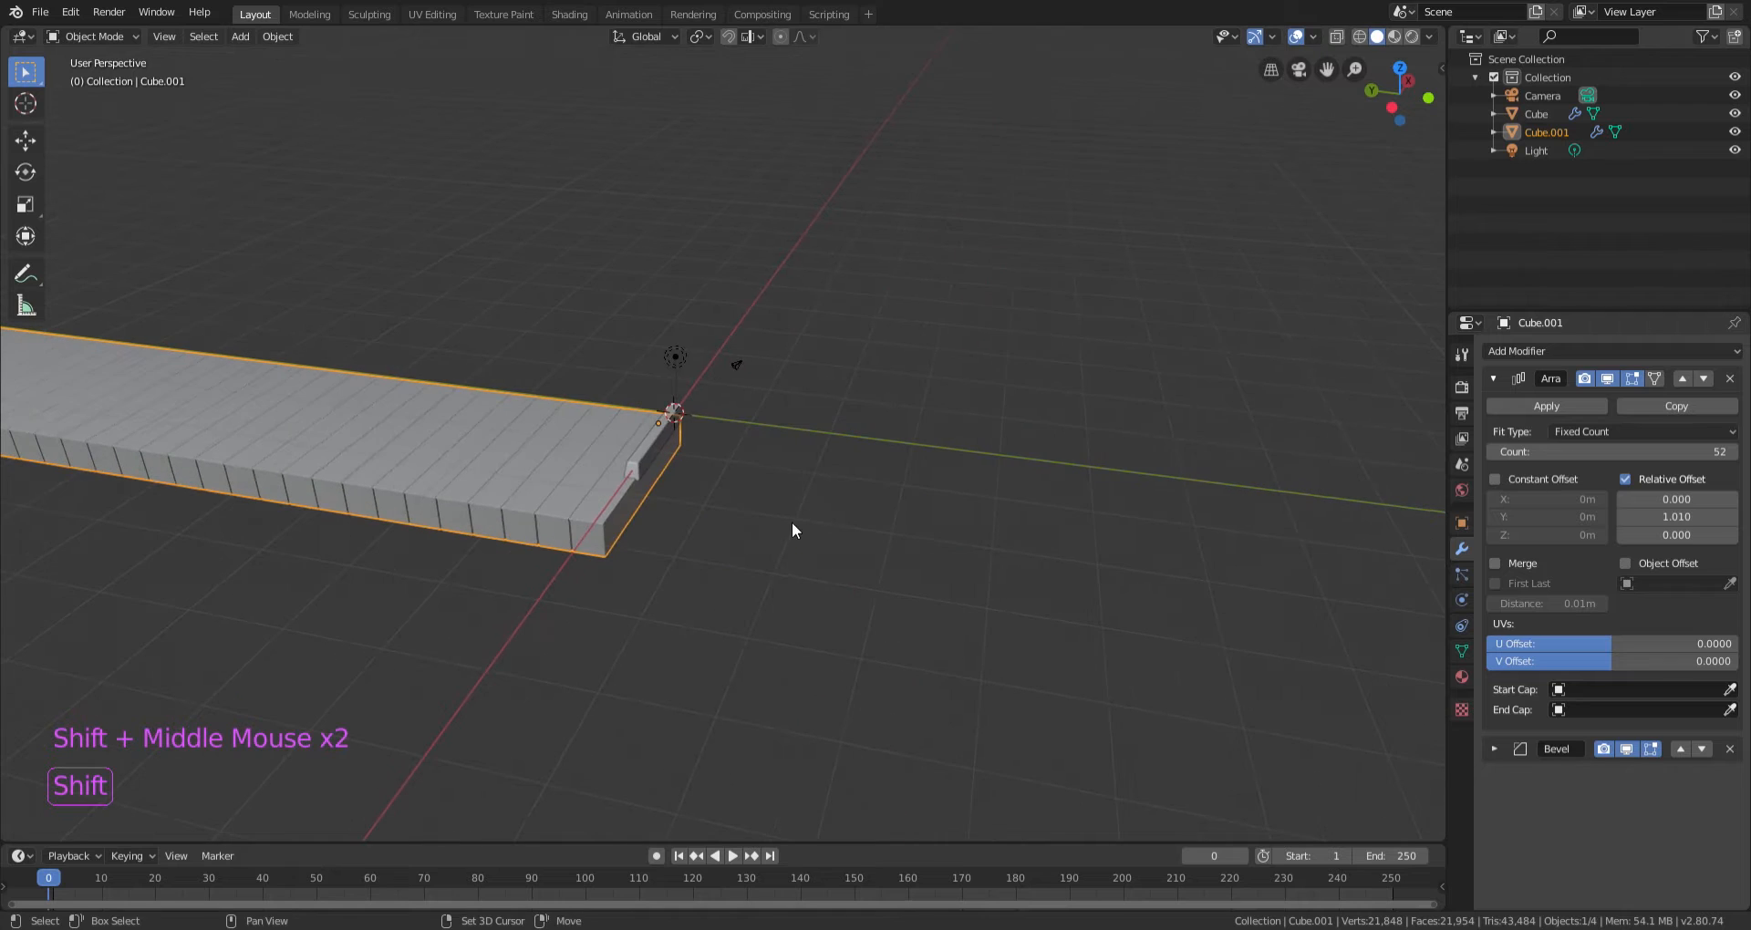
pyautogui.keyDown('shift'); pyautogui.moveTo(586, 511); pyautogui.dragTo(725, 517, button='middle'); pyautogui.keyUp('shift')
pyautogui.keyDown('shift'); pyautogui.scroll(1, 725, 518); pyautogui.keyUp('shift')
pyautogui.scroll(3, 894, 479)
pyautogui.scroll(1, 894, 479)
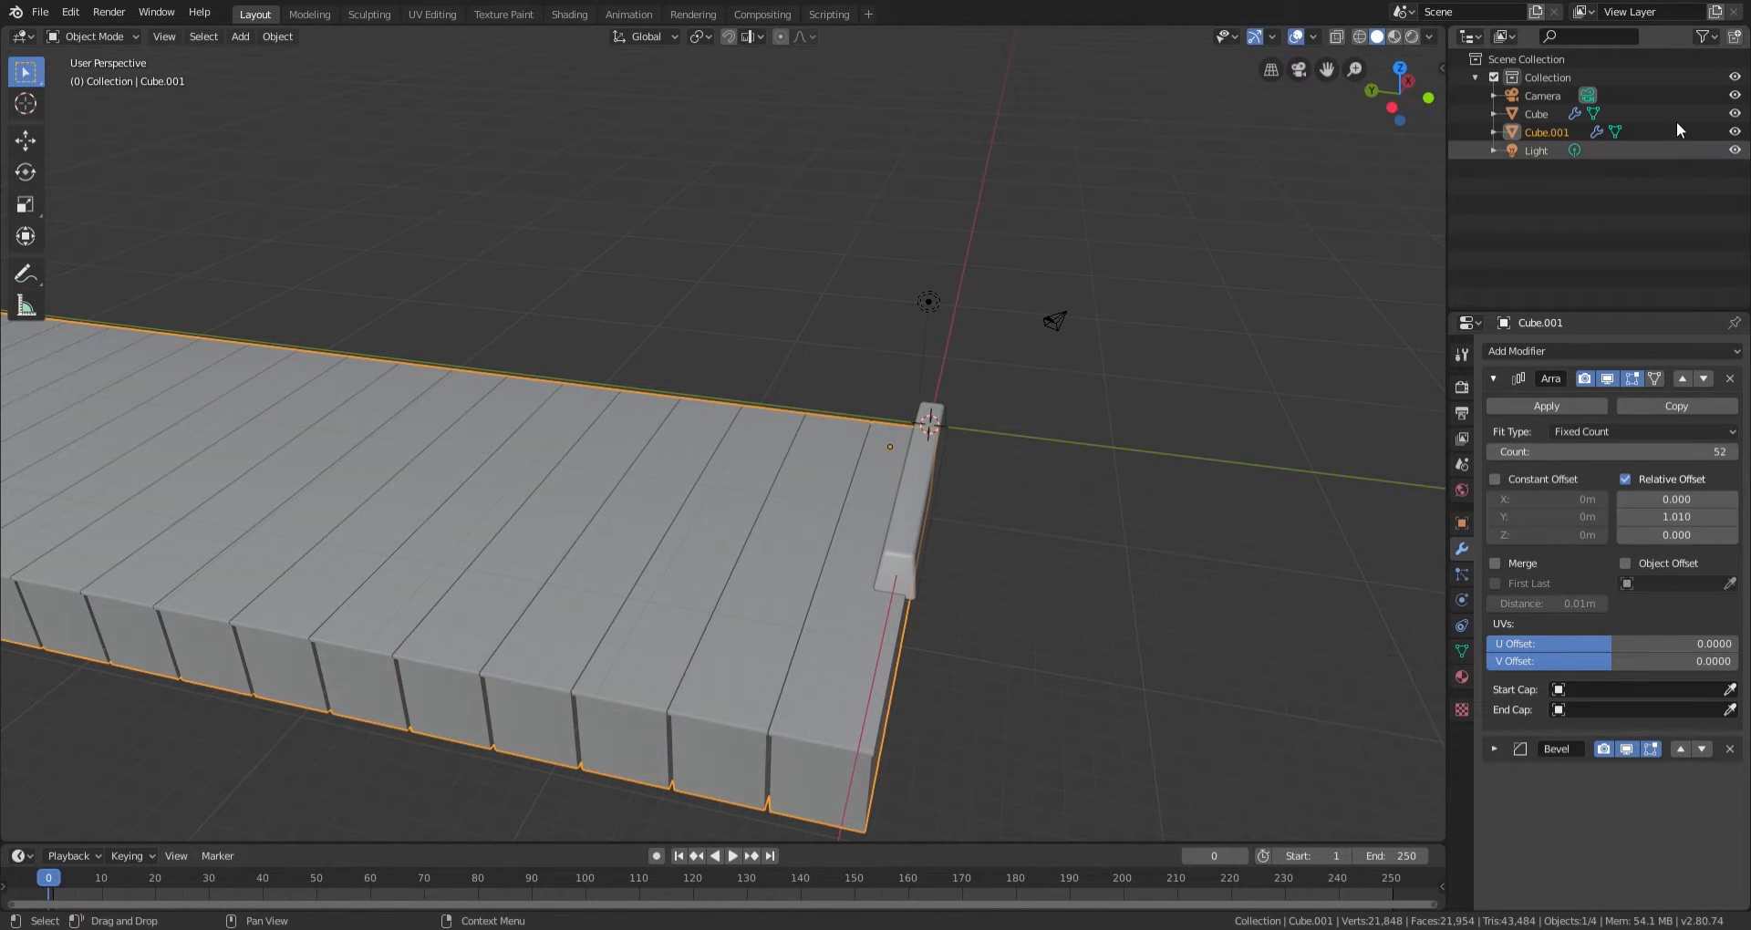
pyautogui.click(919, 531)
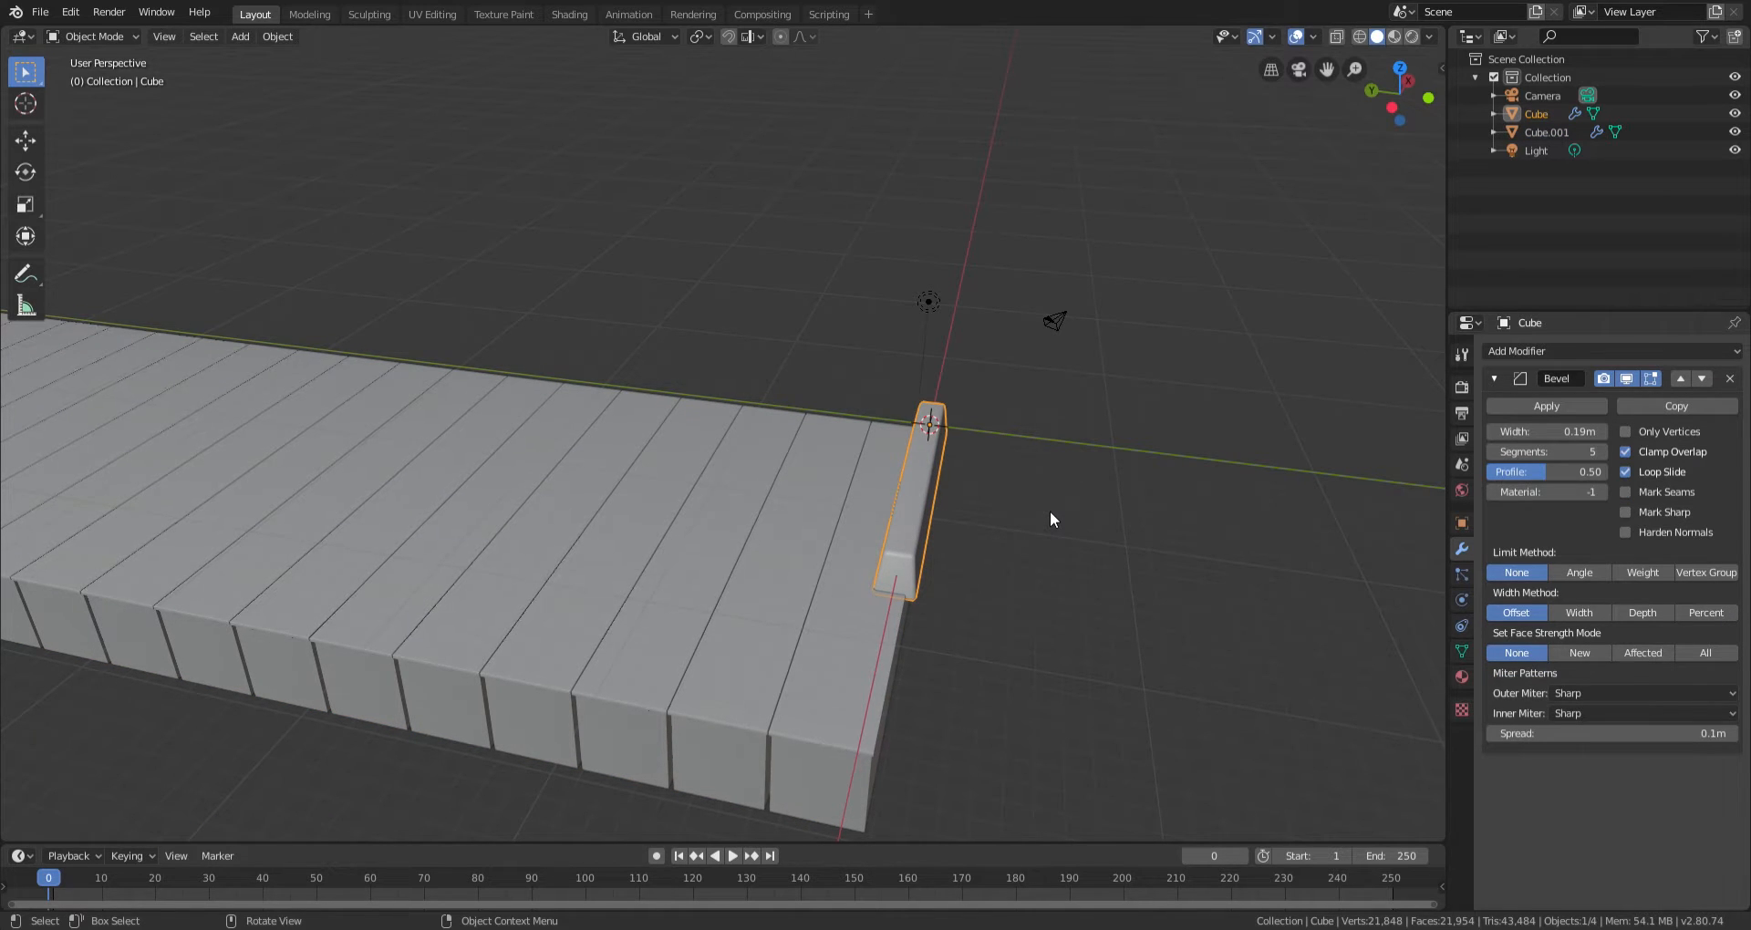
pyautogui.moveTo(1009, 539); pyautogui.dragTo(1023, 542, button='middle')
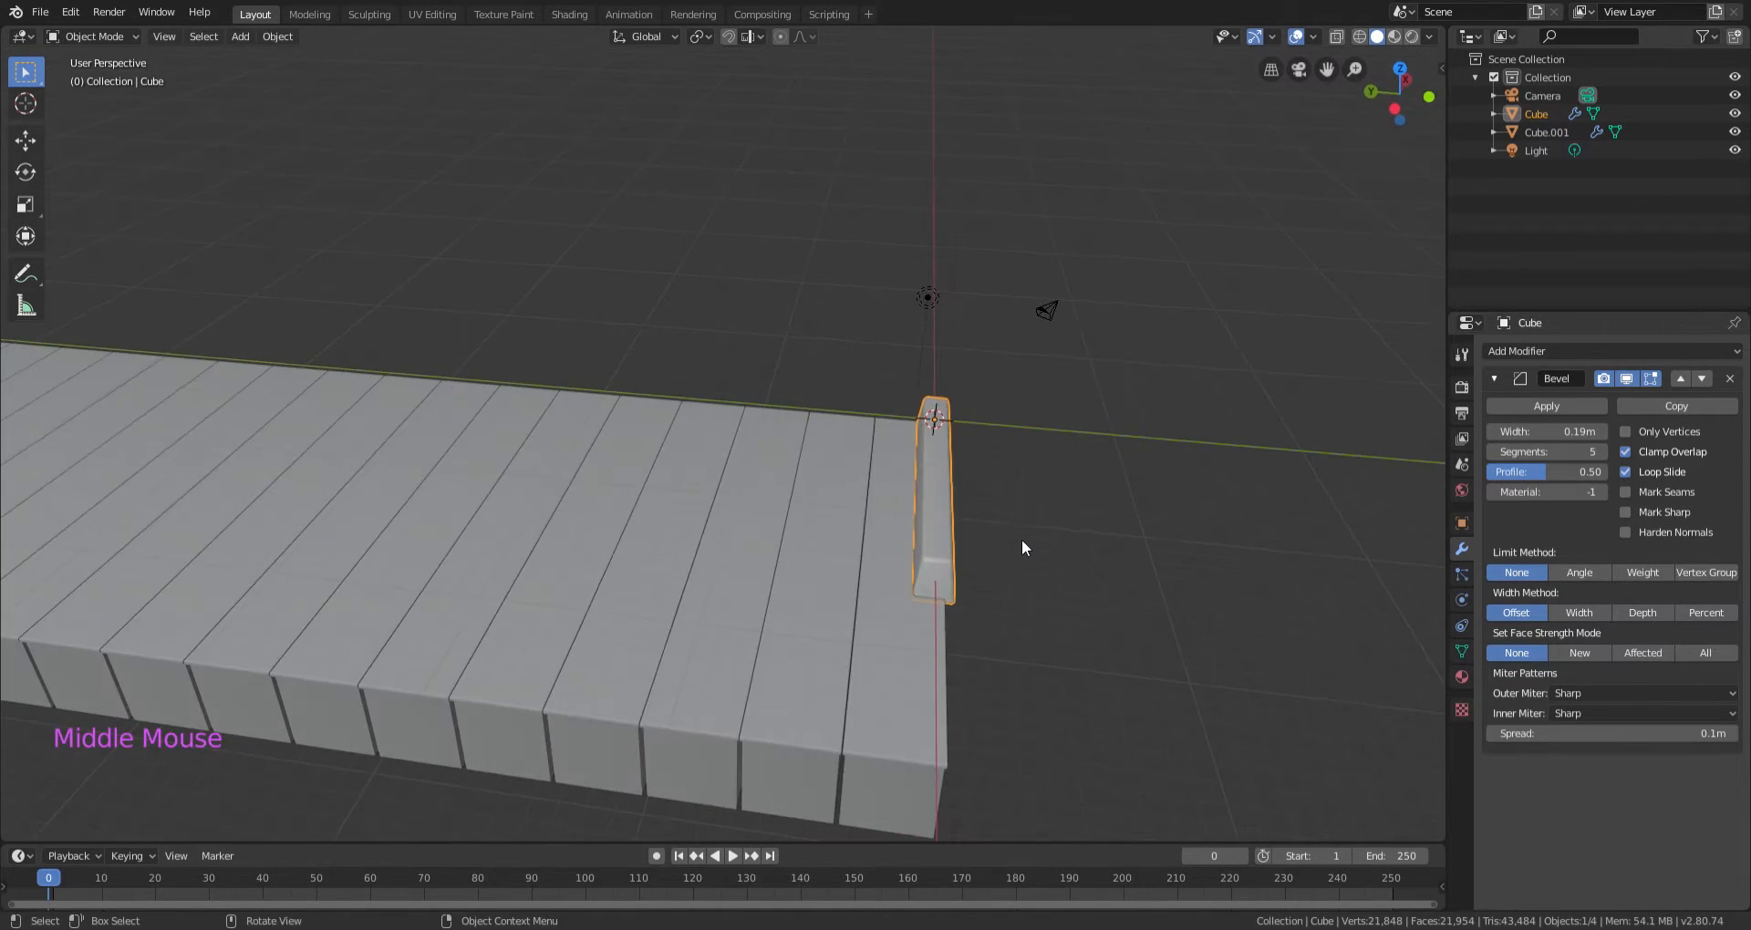
pyautogui.press('g')
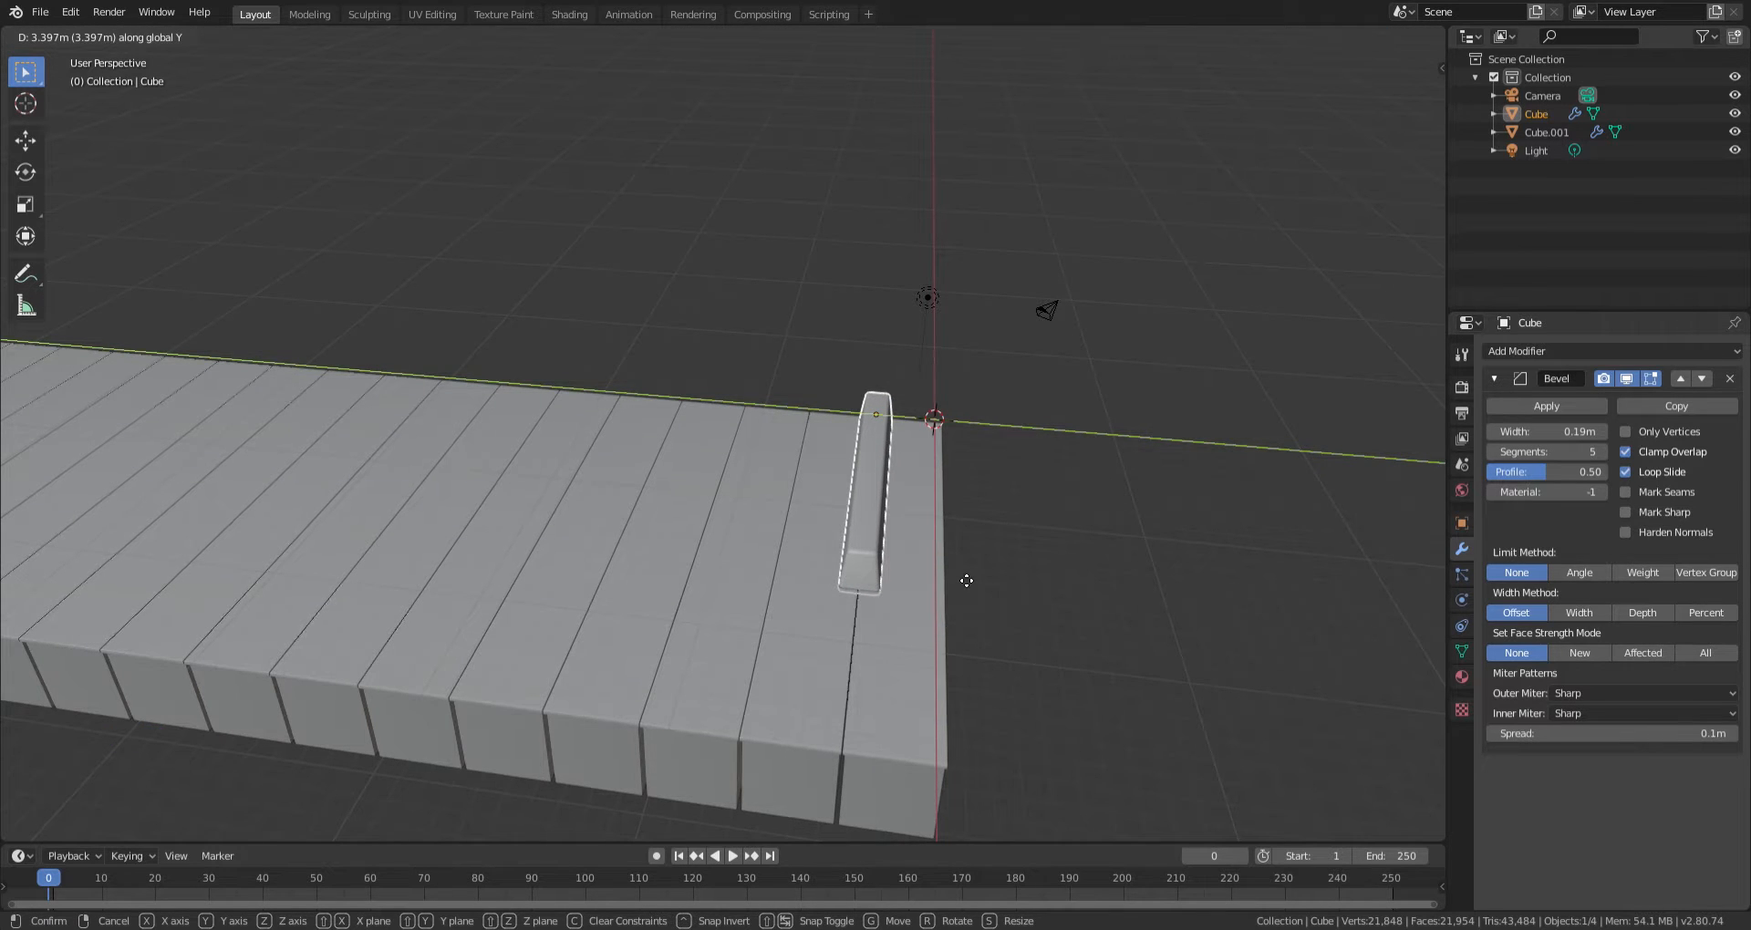
pyautogui.click(963, 576)
pyautogui.moveTo(960, 573); pyautogui.dragTo(911, 593, button='middle')
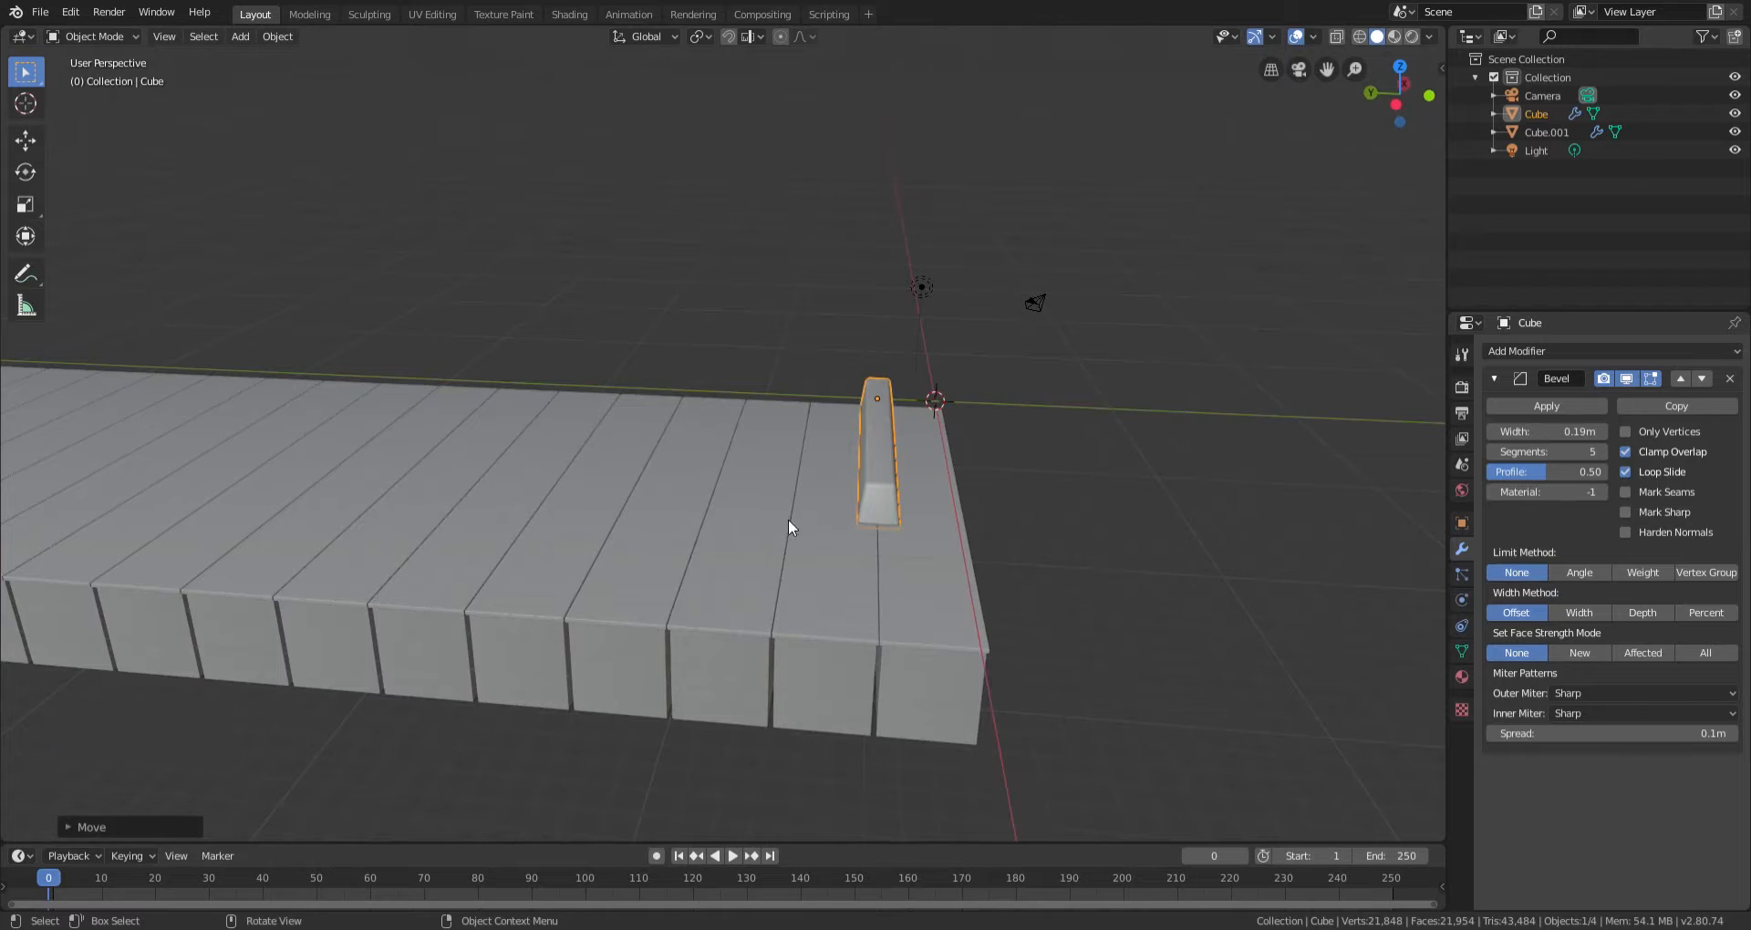
pyautogui.moveTo(786, 522); pyautogui.dragTo(728, 550, button='middle')
pyautogui.scroll(2, 728, 544)
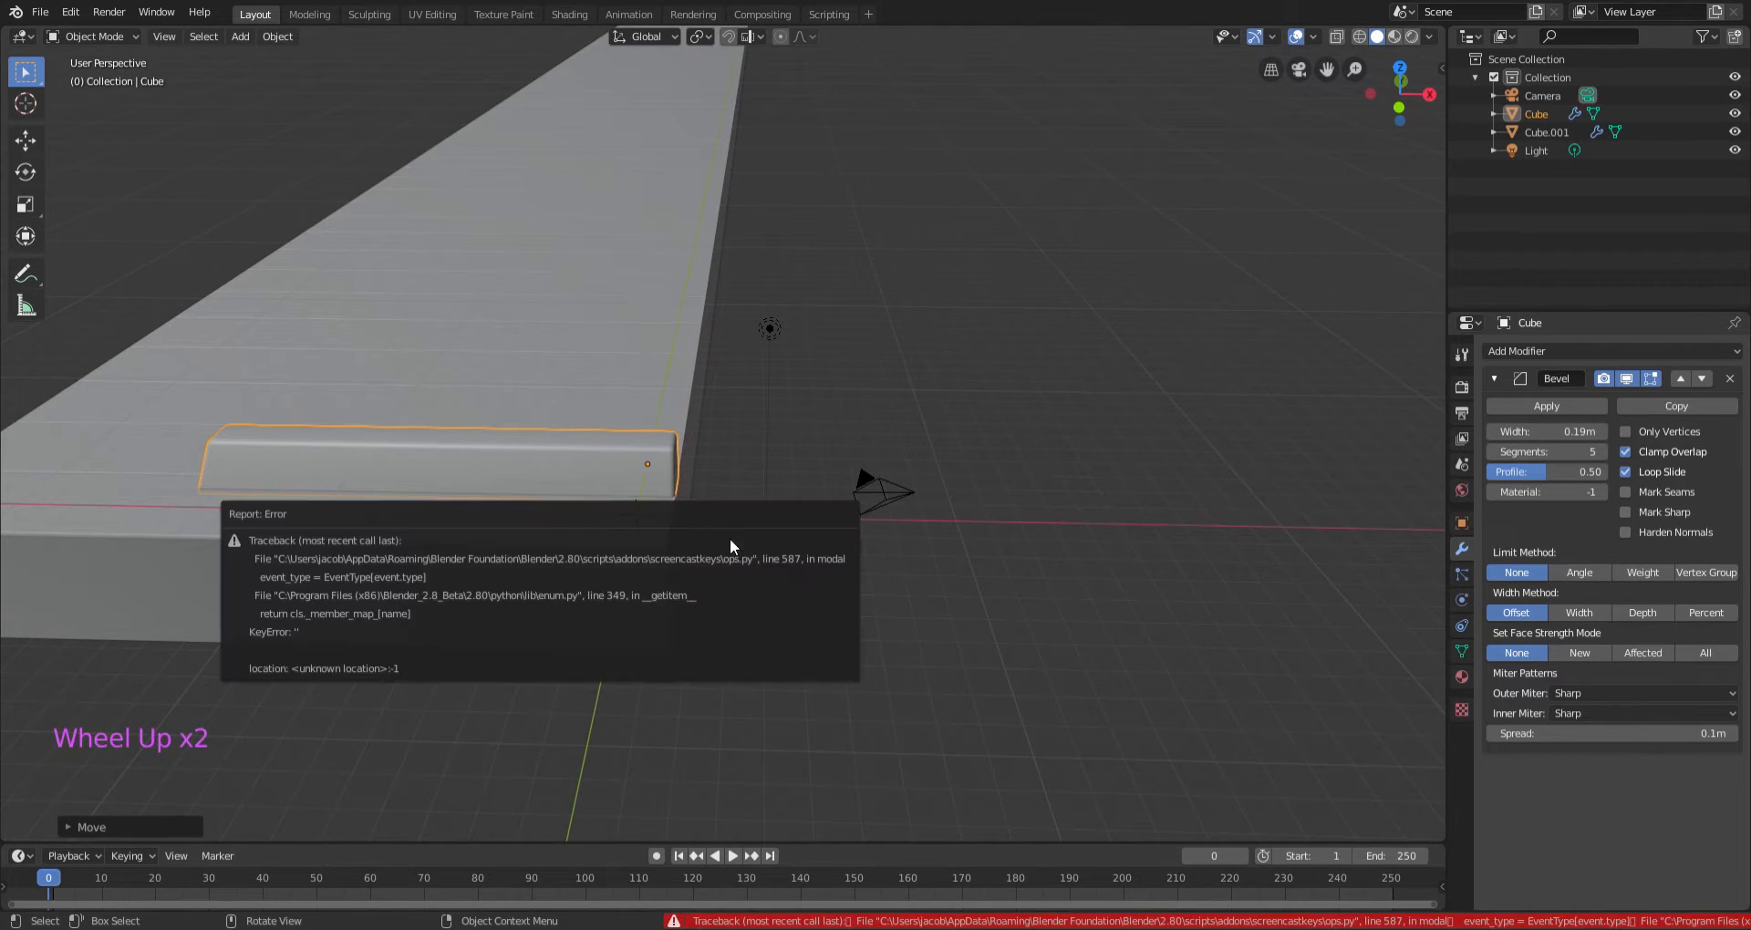
# Scale the row of white keys uniformly to about 0.9, then select the raised key again.
pyautogui.click(655, 522)
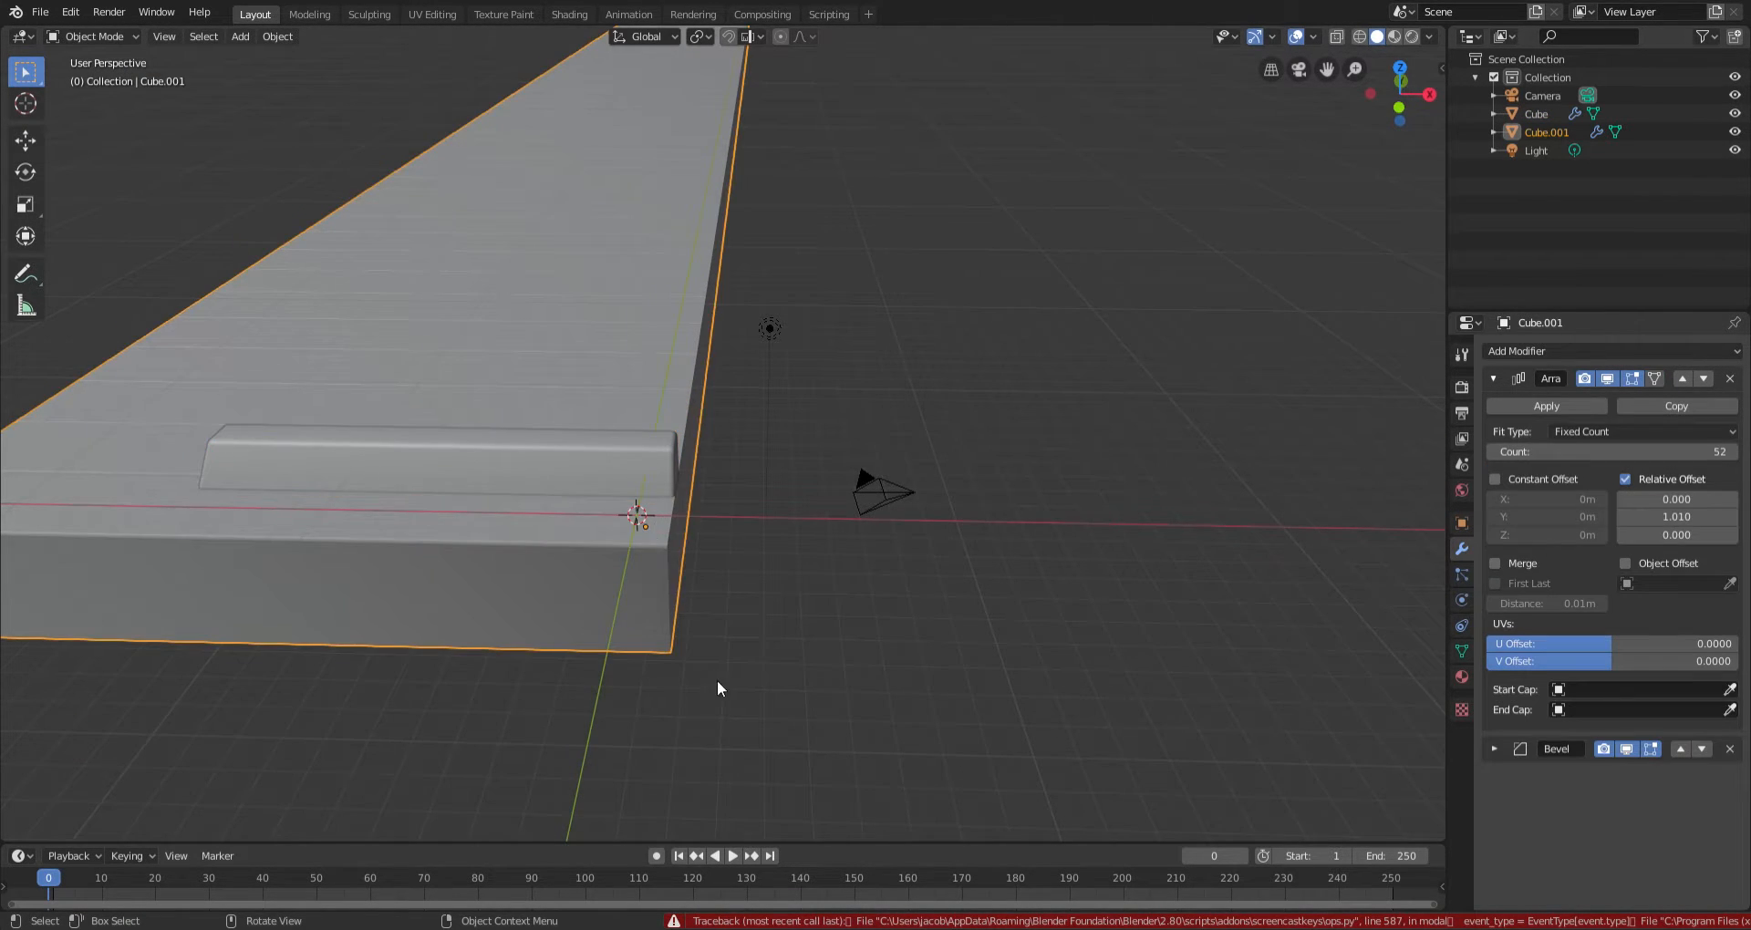
pyautogui.moveTo(717, 681); pyautogui.dragTo(938, 639, button='middle')
pyautogui.press('s')
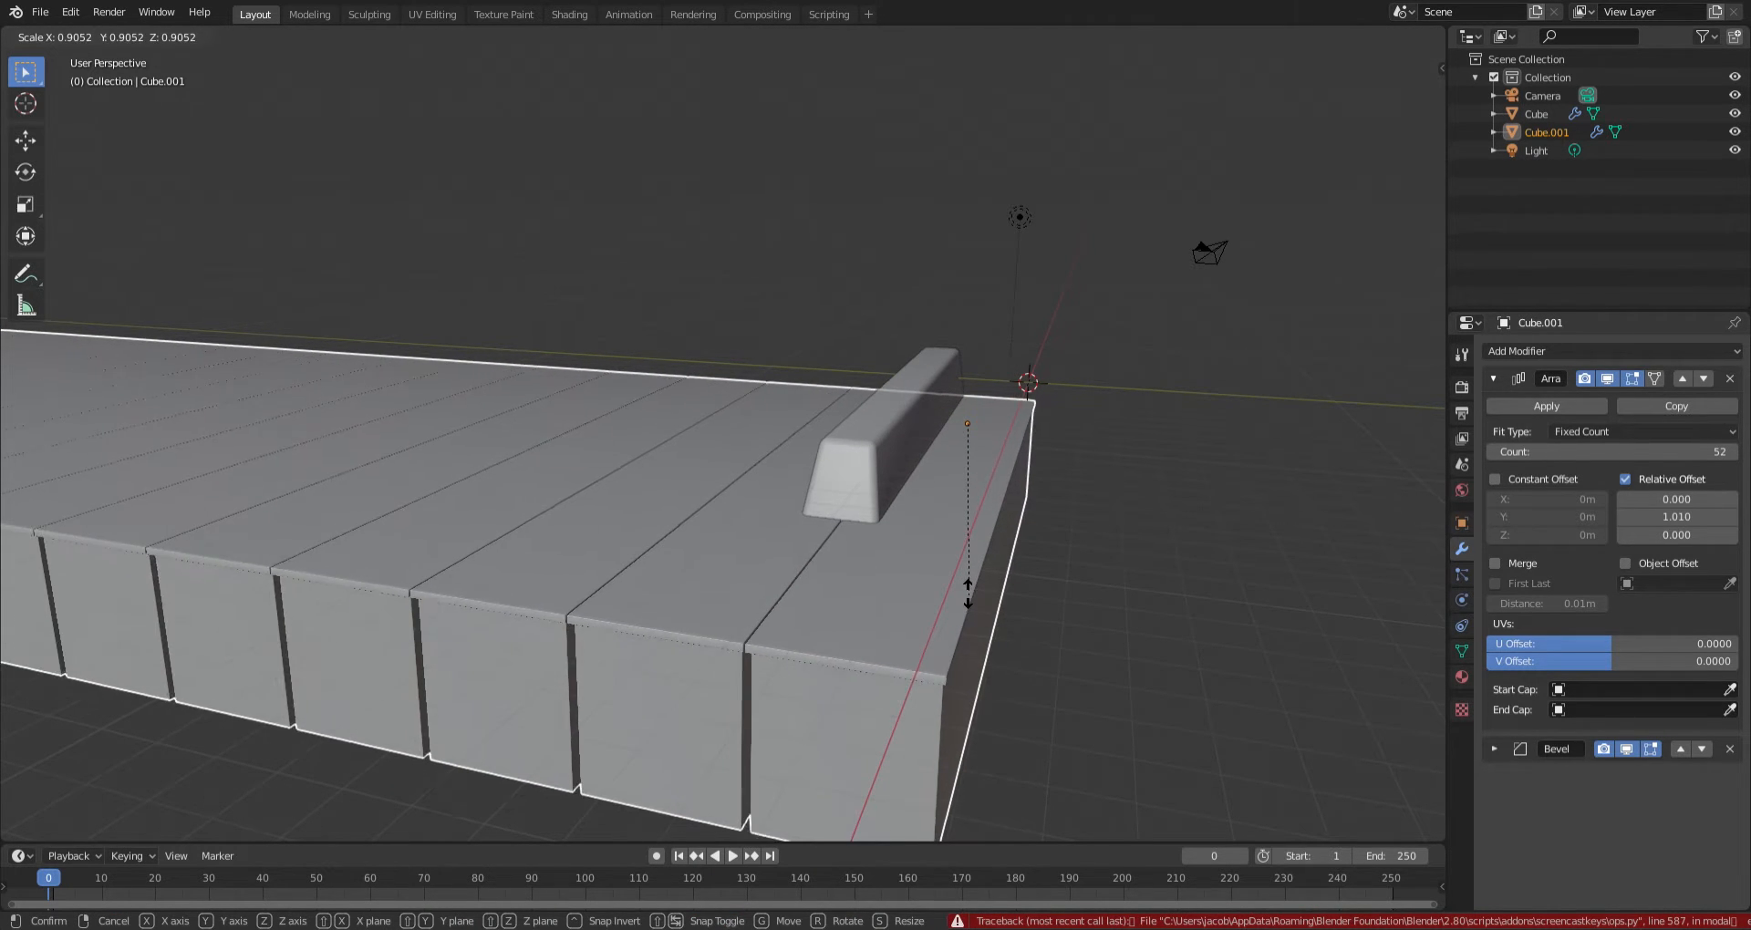
pyautogui.click(967, 593)
pyautogui.moveTo(967, 593); pyautogui.dragTo(848, 559, button='middle')
pyautogui.moveTo(819, 630); pyautogui.dragTo(839, 555, button='middle')
pyautogui.click(747, 485)
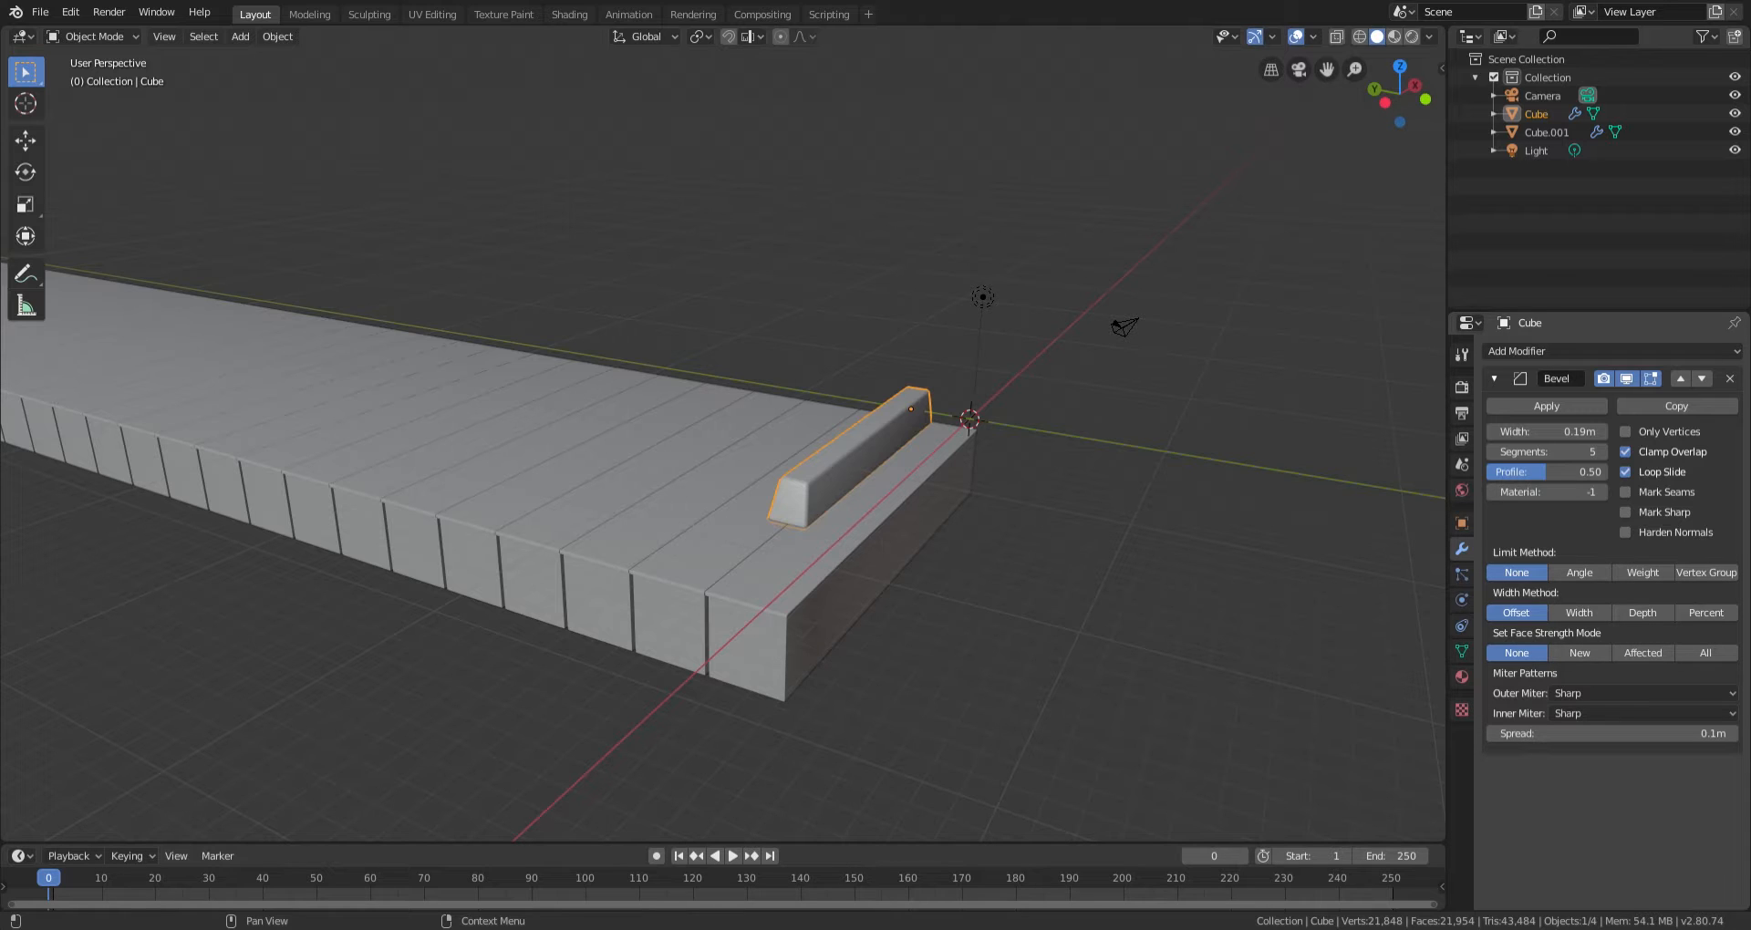
# Add an Array modifier to the raised key and move it above the Bevel modifier in the stack.
pyautogui.moveTo(713, 453); pyautogui.dragTo(832, 465, button='middle')
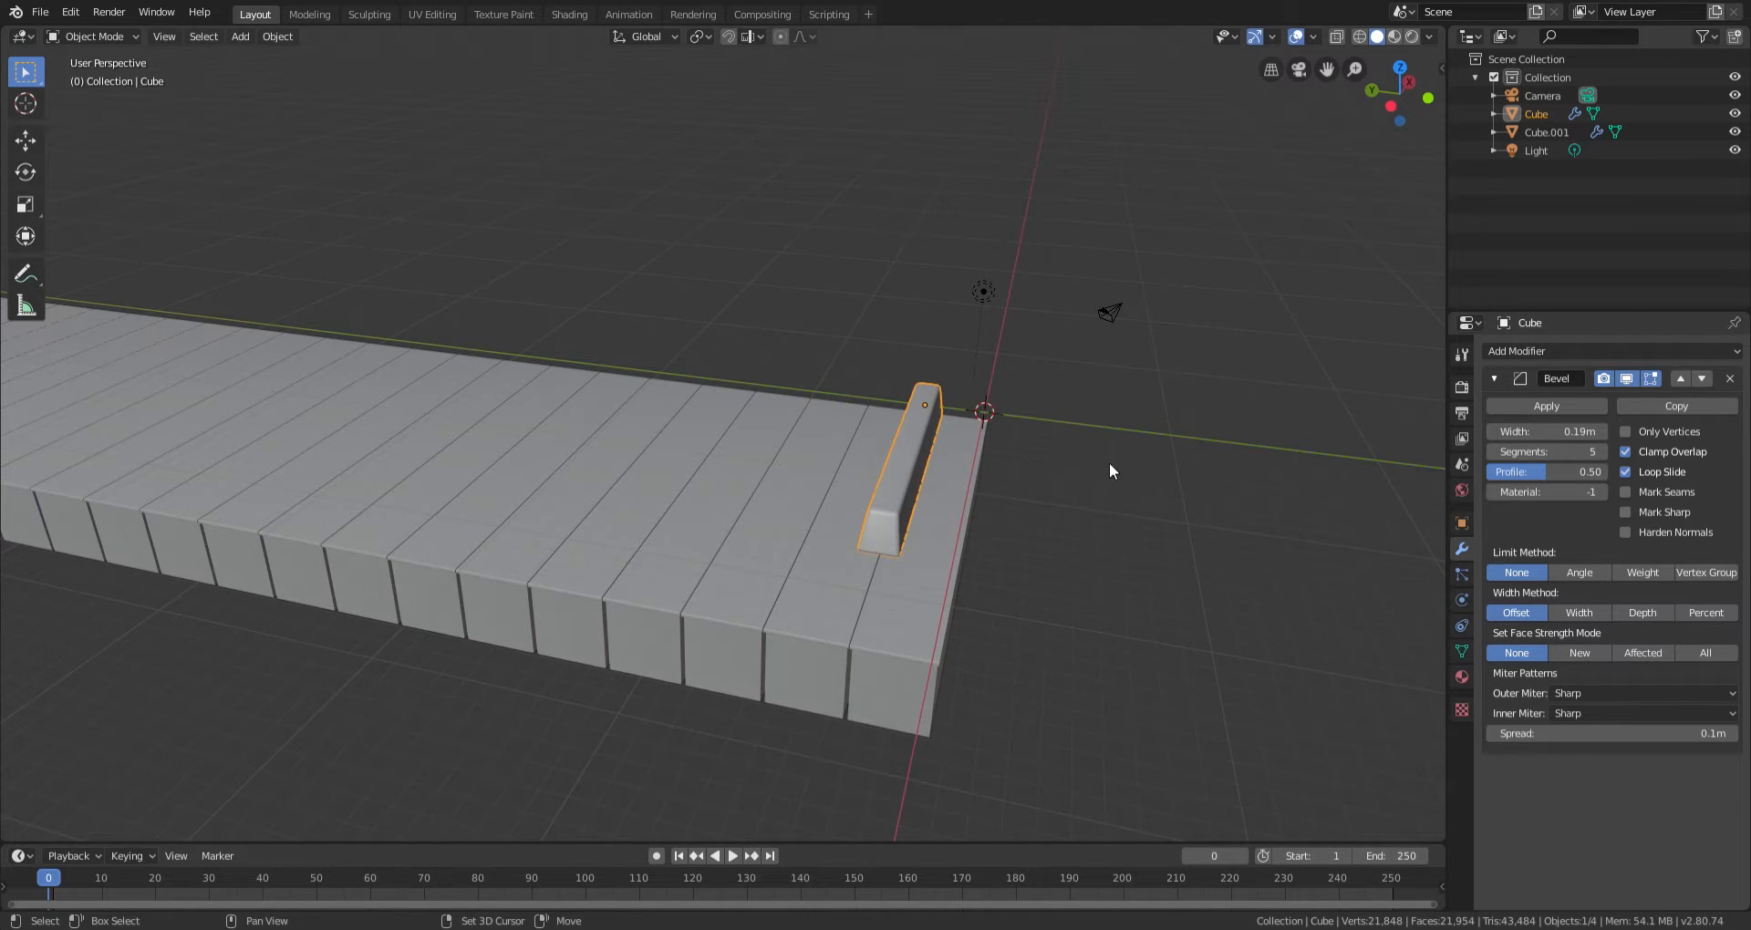
pyautogui.scroll(2, 1109, 462)
pyautogui.moveTo(998, 498); pyautogui.dragTo(1283, 493, button='middle')
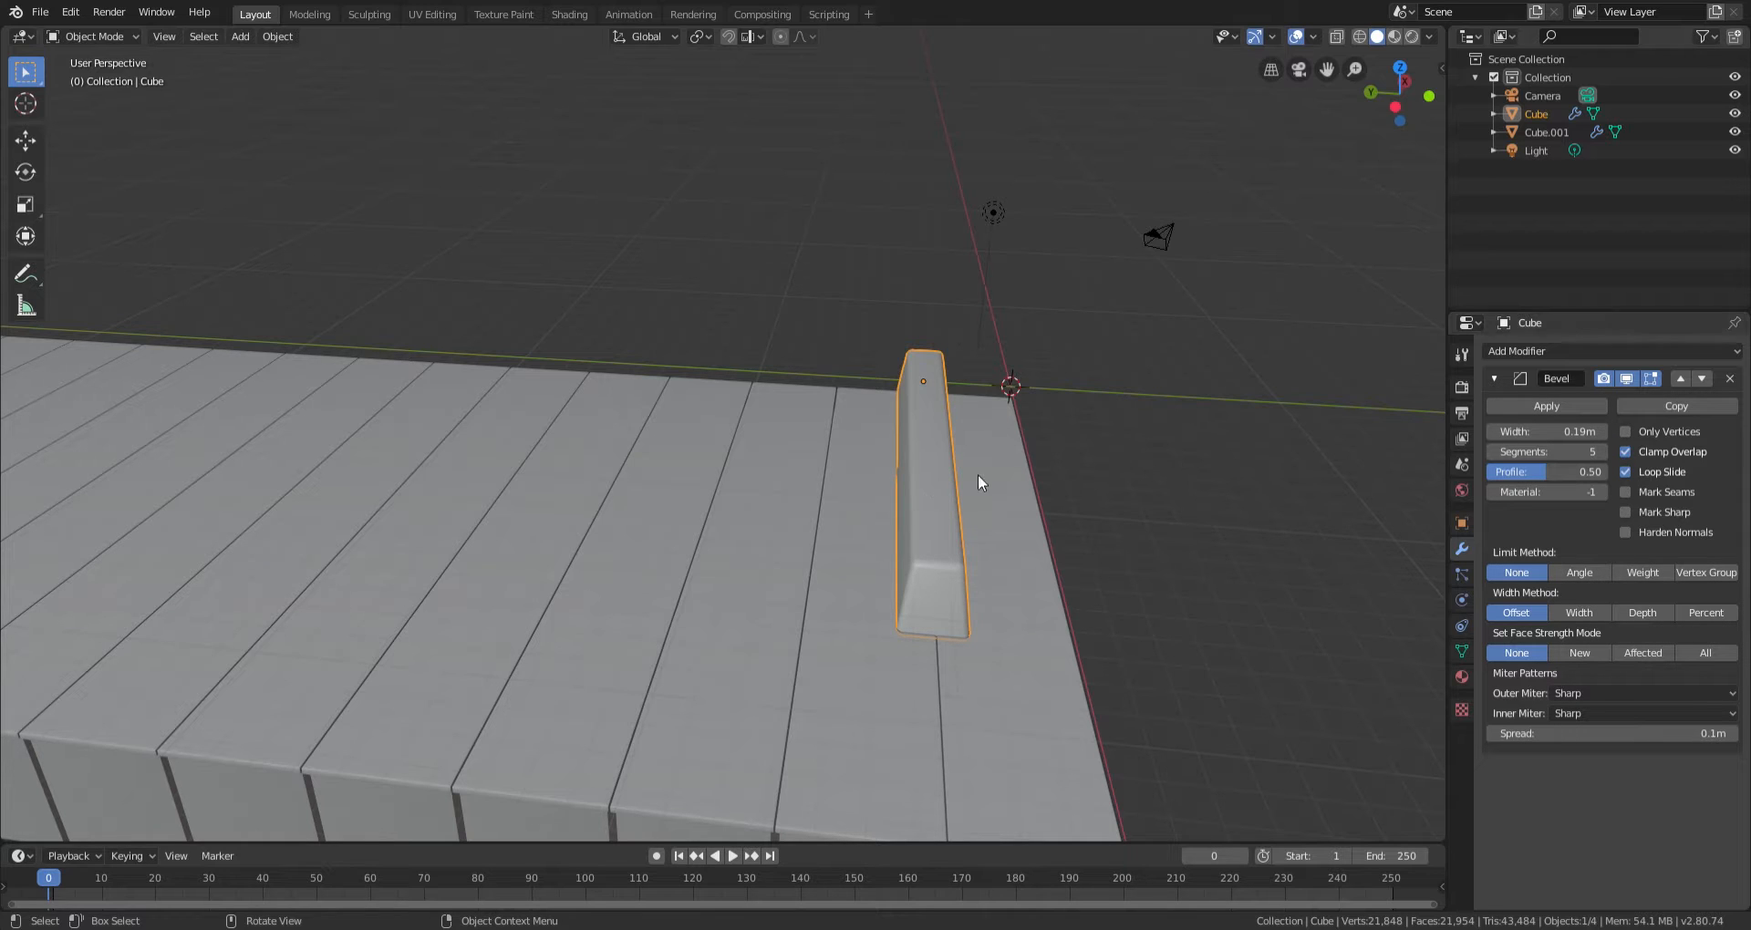
pyautogui.click(1558, 351)
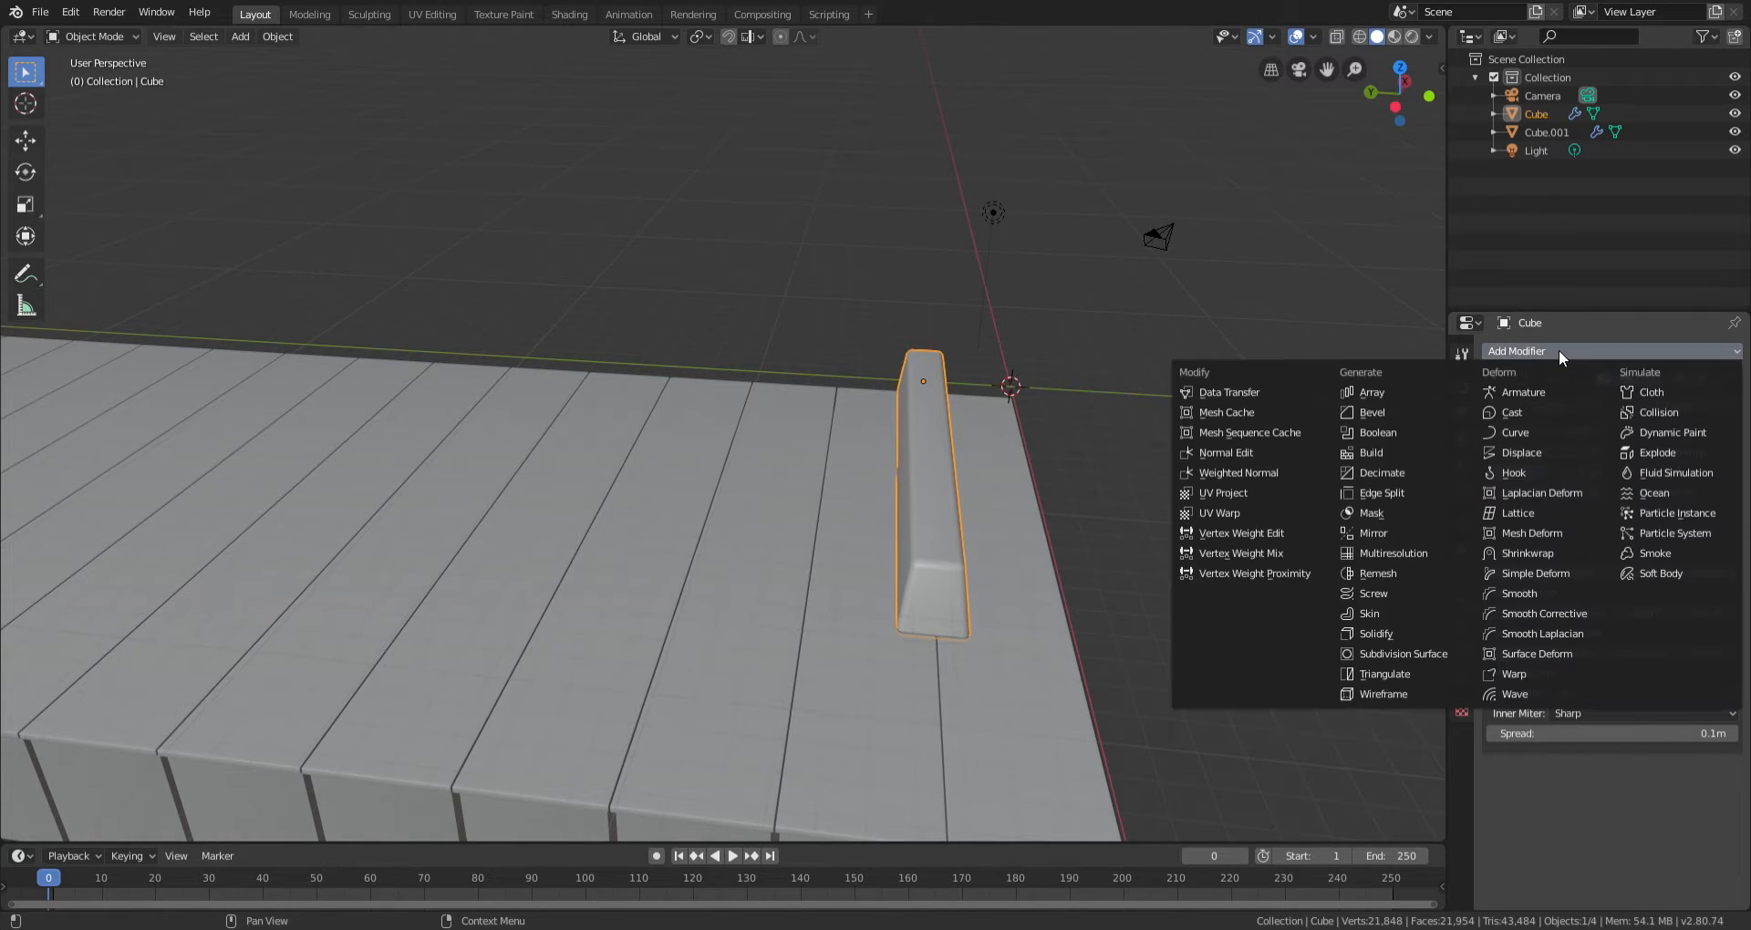
pyautogui.click(1375, 392)
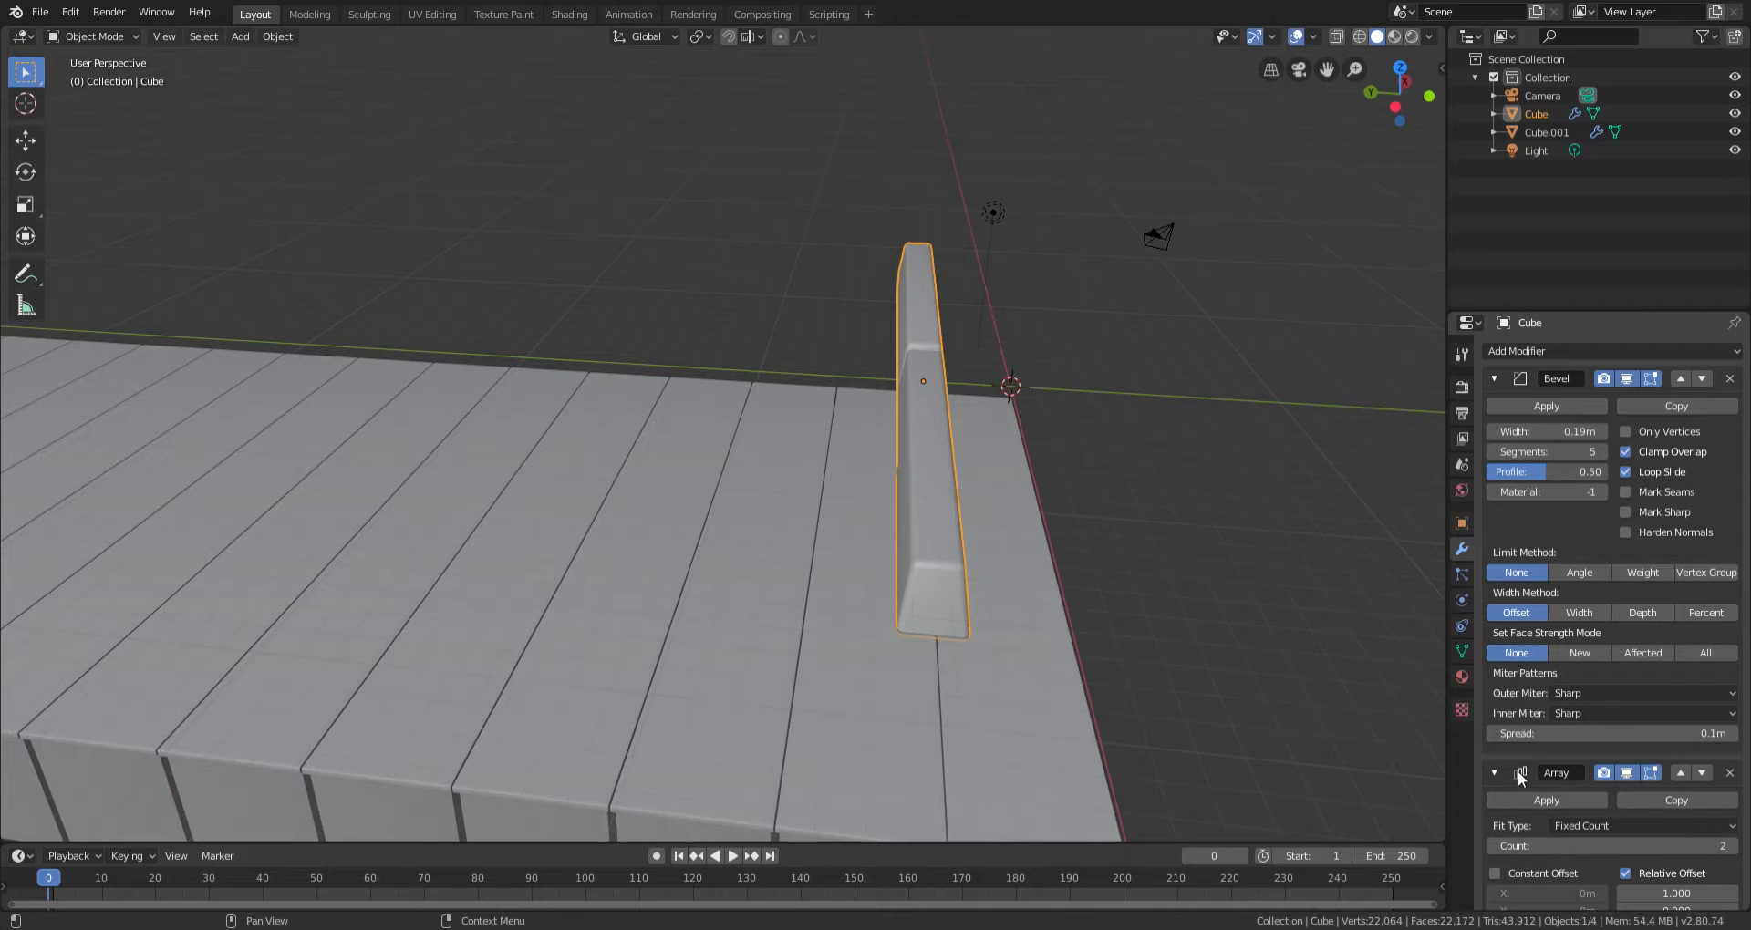
pyautogui.click(1493, 381)
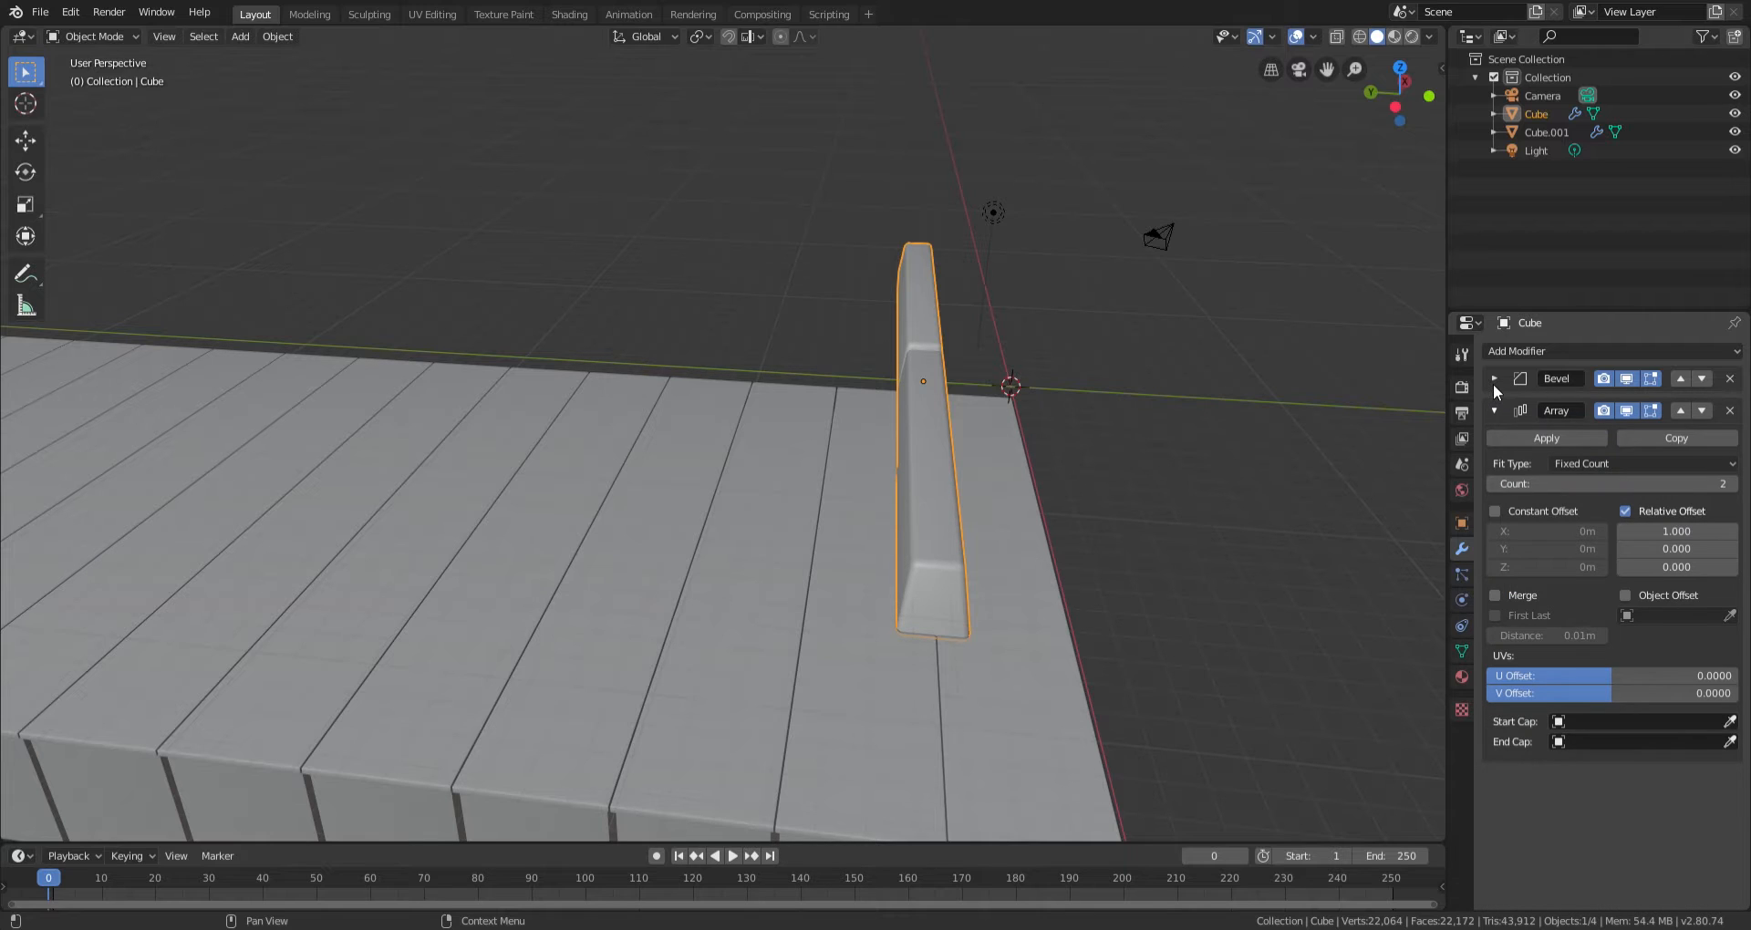
pyautogui.click(1683, 410)
# Set the raised key's Array relative offset to 0 on X and 1 on Y.
pyautogui.click(1693, 509)
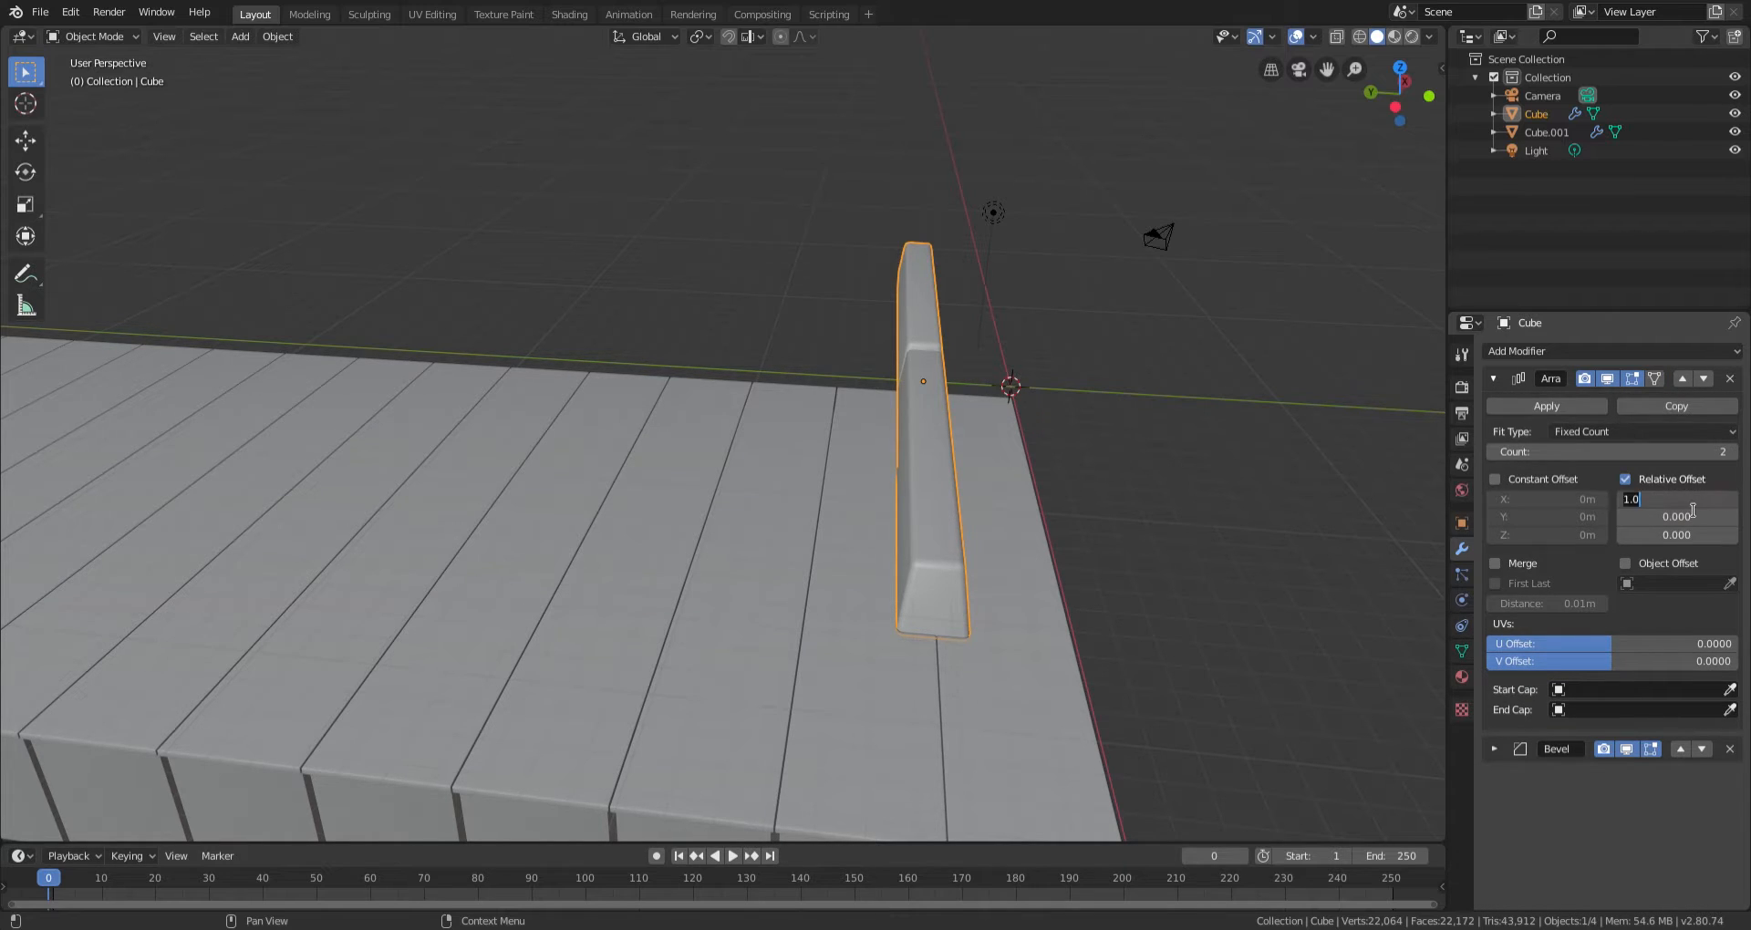
pyautogui.write('0')
pyautogui.press('Return')
pyautogui.click(1695, 517)
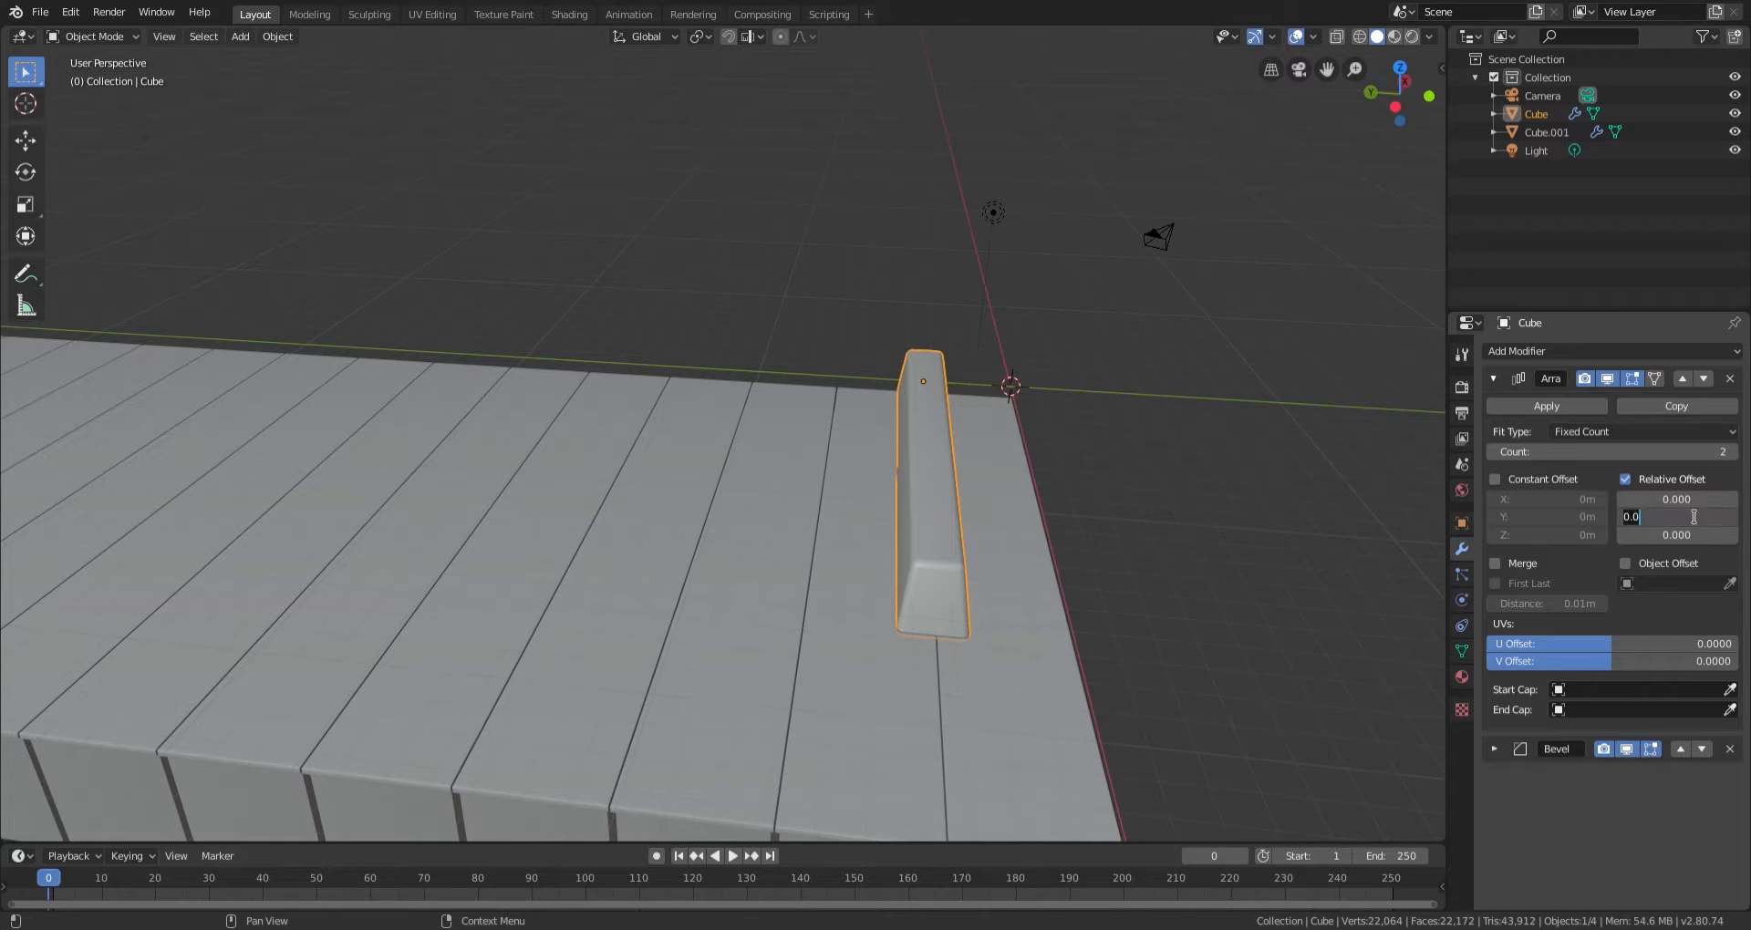
pyautogui.write('1')
pyautogui.press('Return')
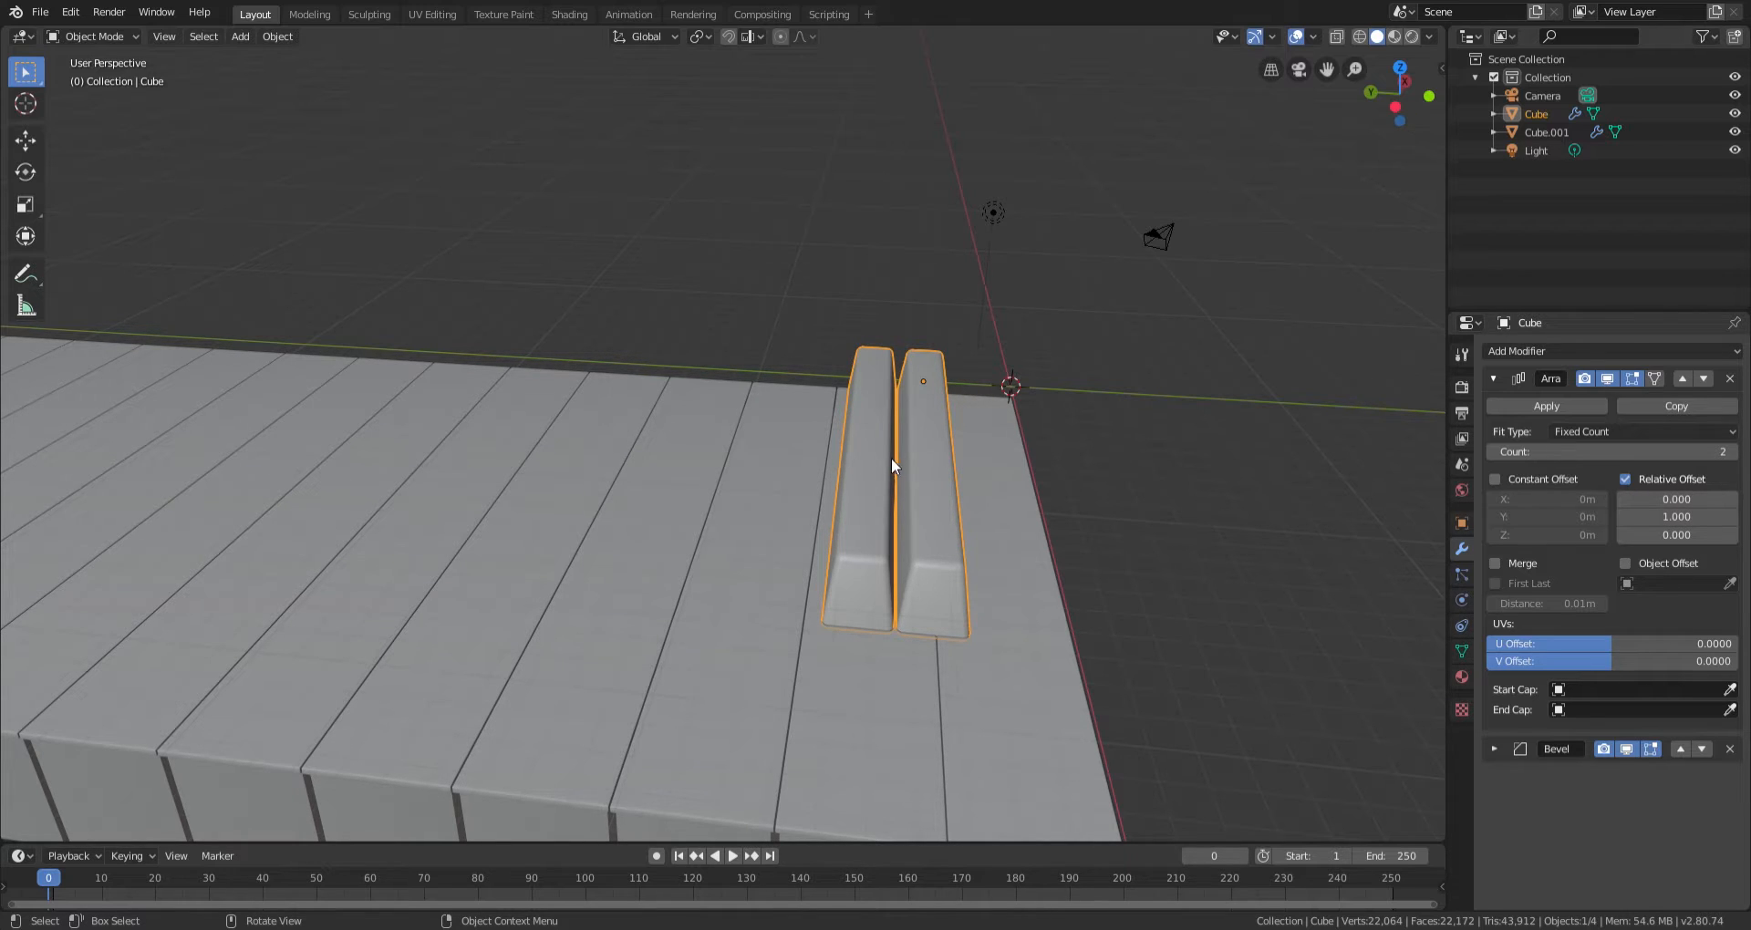
# Increase the Array's relative Y offset to 1.7 to bring the second raised key towards the next white-key seam.
pyautogui.click(1677, 517)
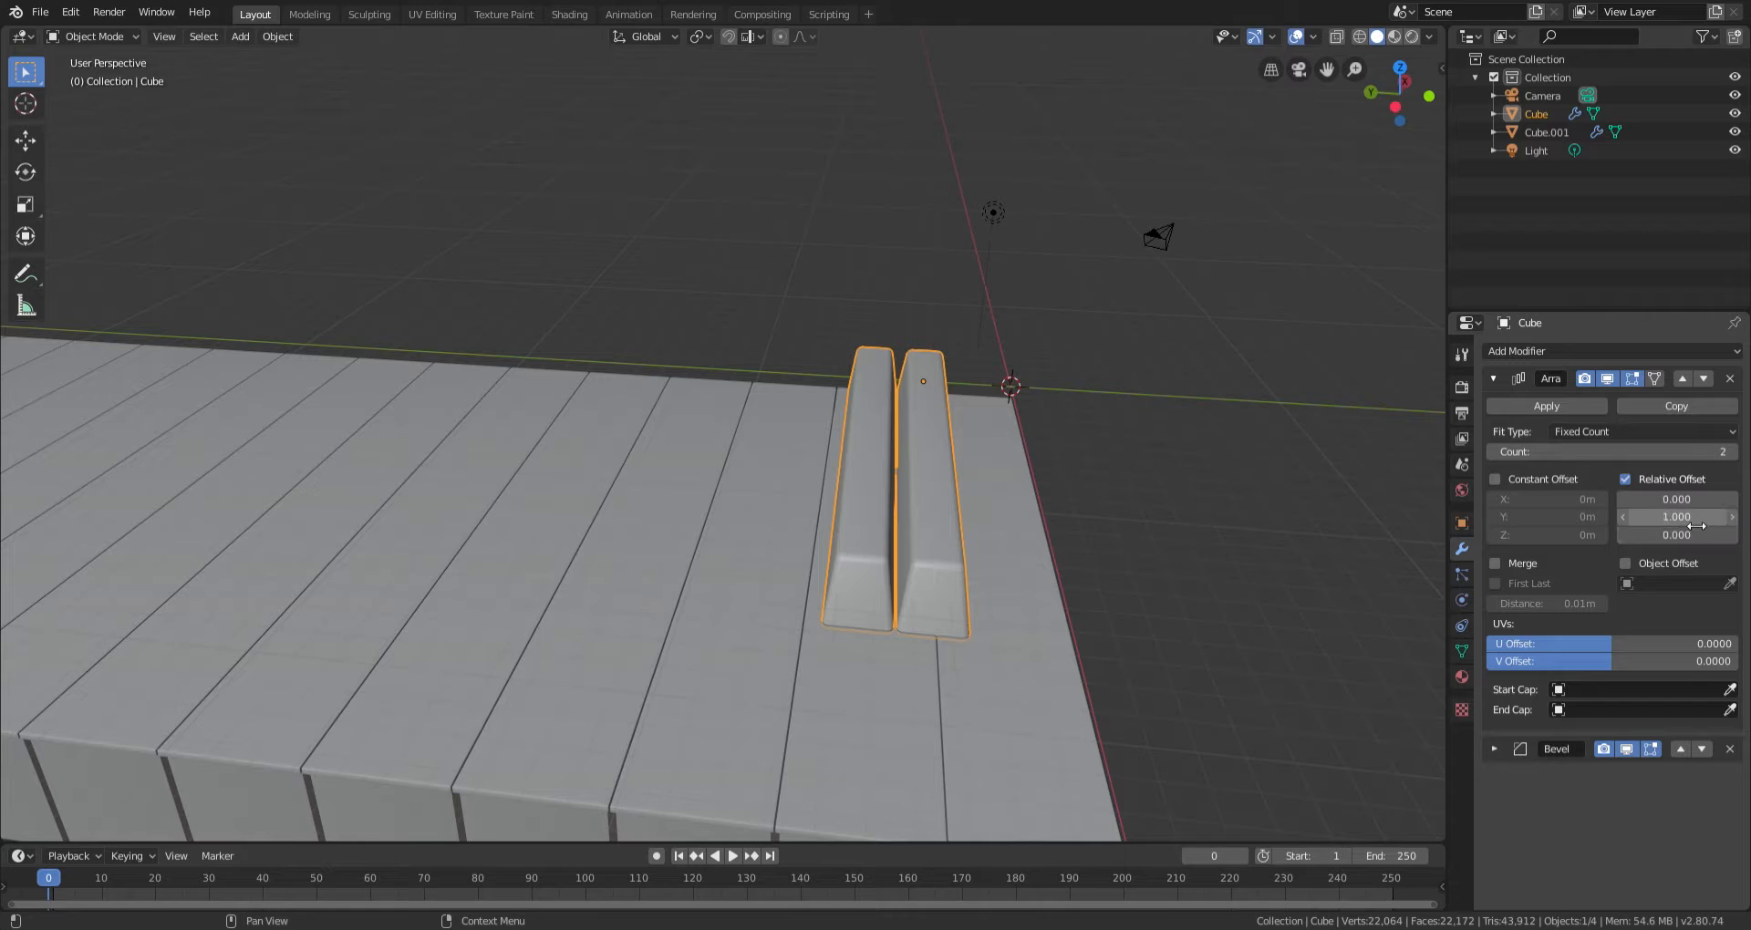
pyautogui.write('1.3')
pyautogui.press('Return')
pyautogui.moveTo(1677, 517); pyautogui.dragTo(1681, 517)
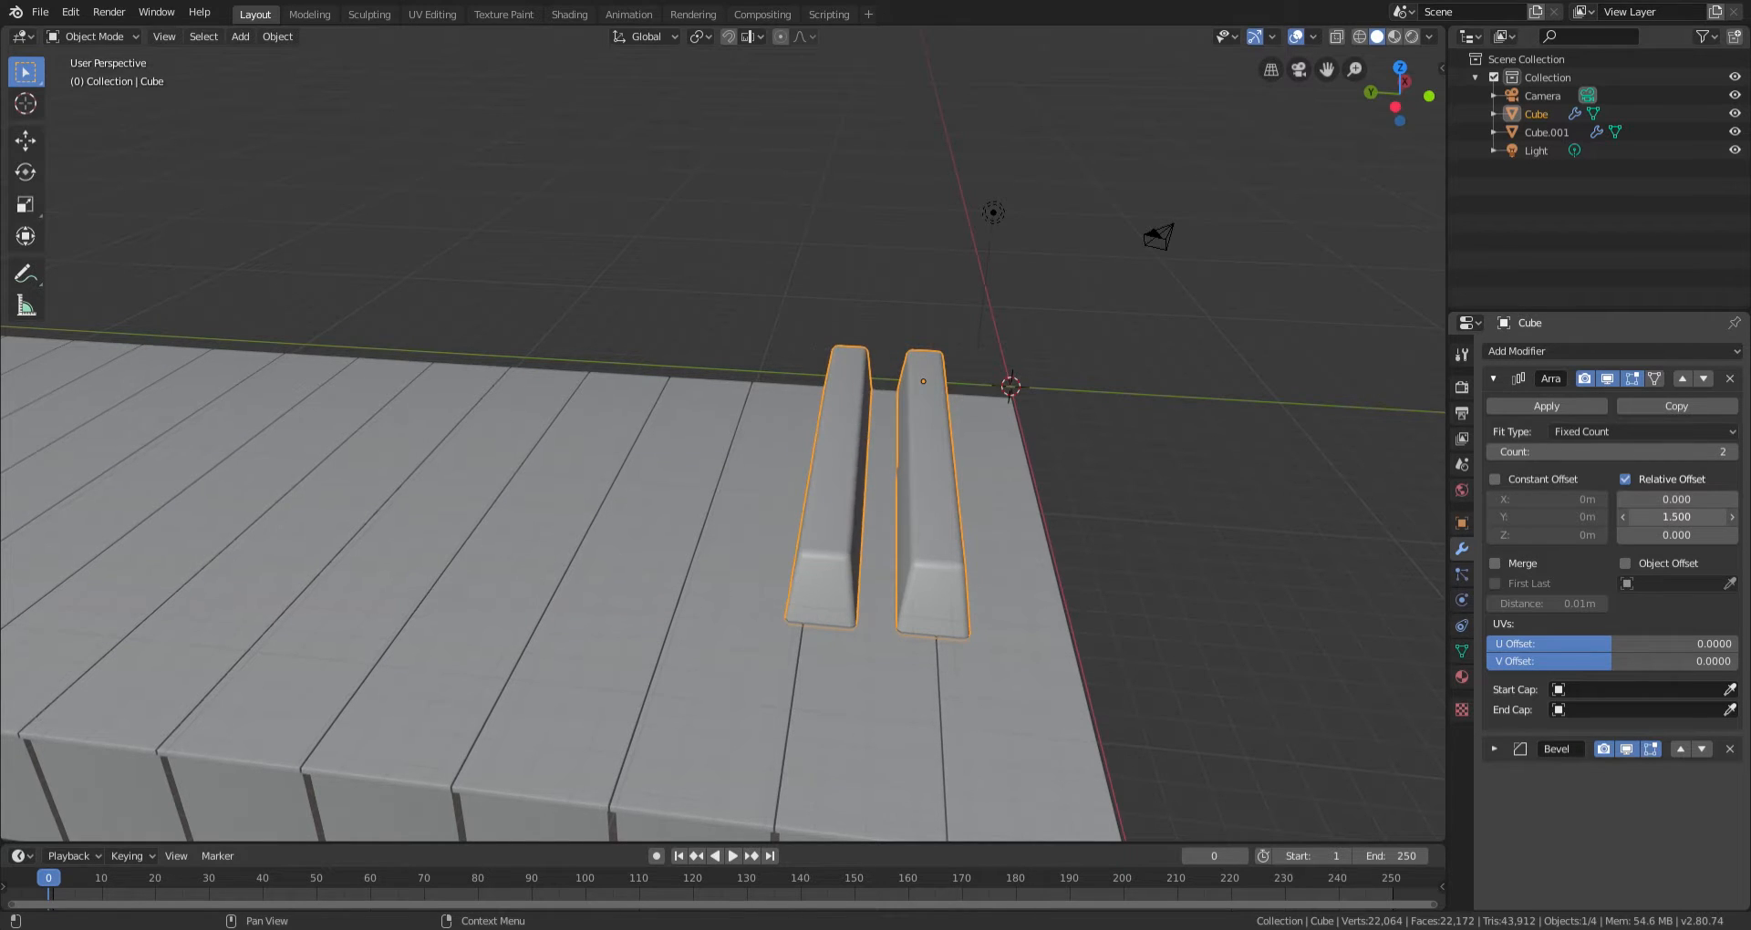
pyautogui.click(1732, 517)
pyautogui.click(1732, 518)
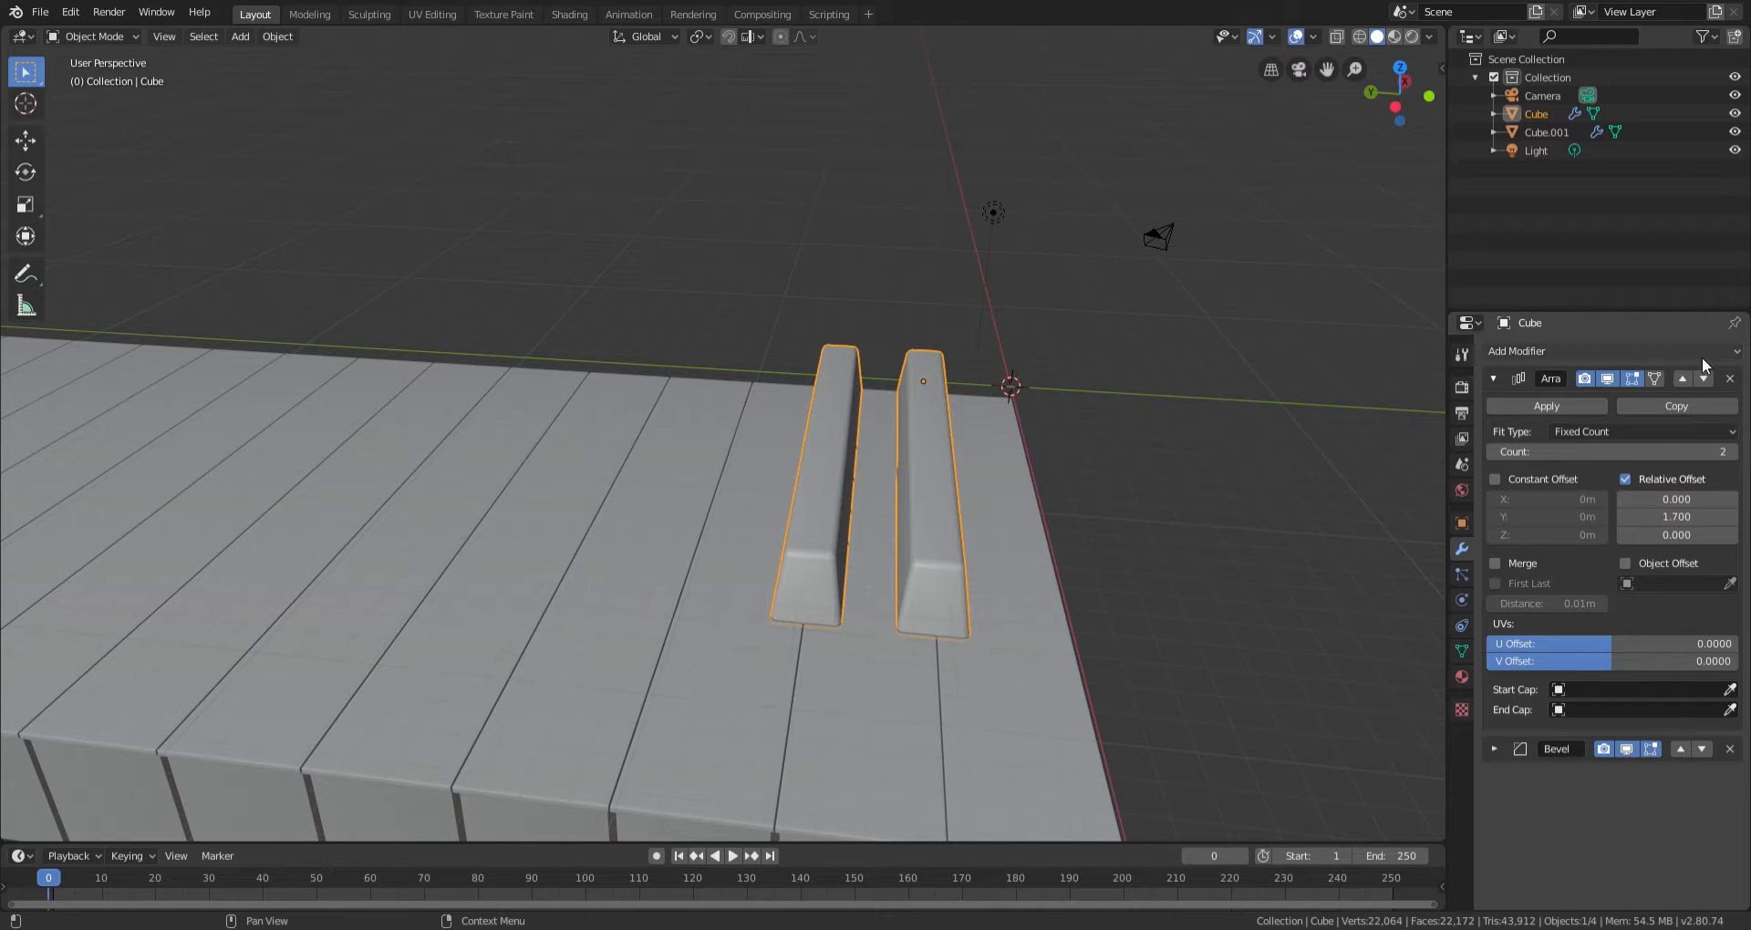
# Set the raised key's Array count to 51 and check how the copies align at the far end of the white keys.
pyautogui.click(1668, 453)
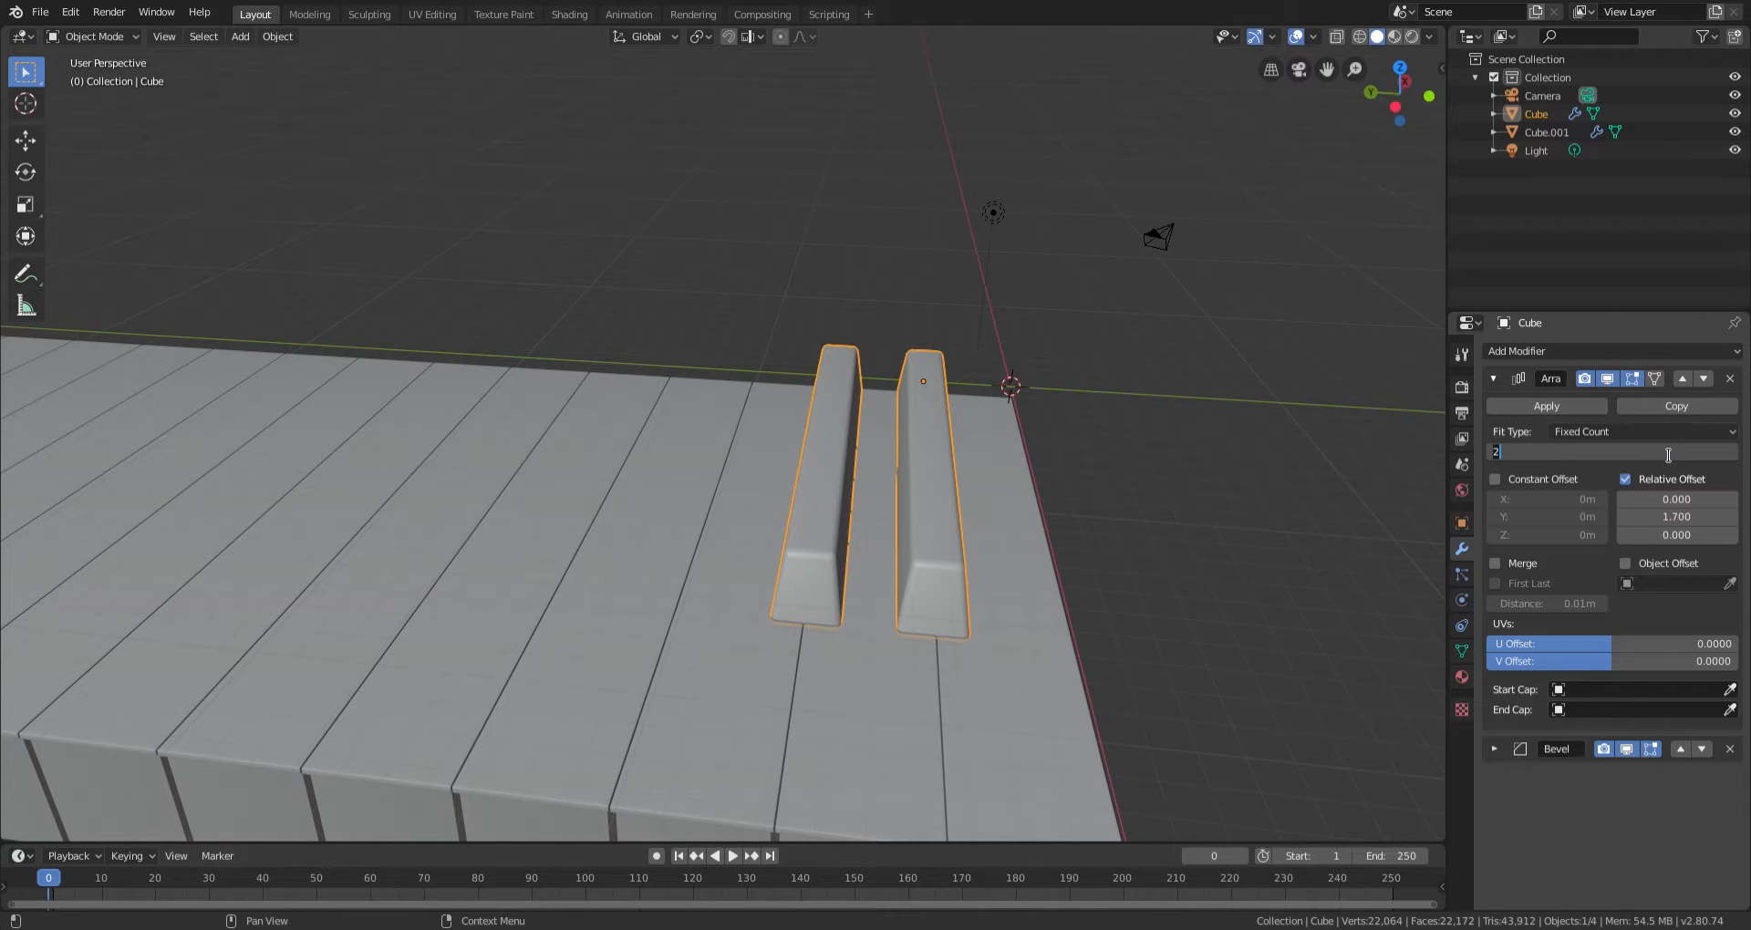
pyautogui.write('51')
pyautogui.press('Return')
pyautogui.scroll(-6, 675, 402)
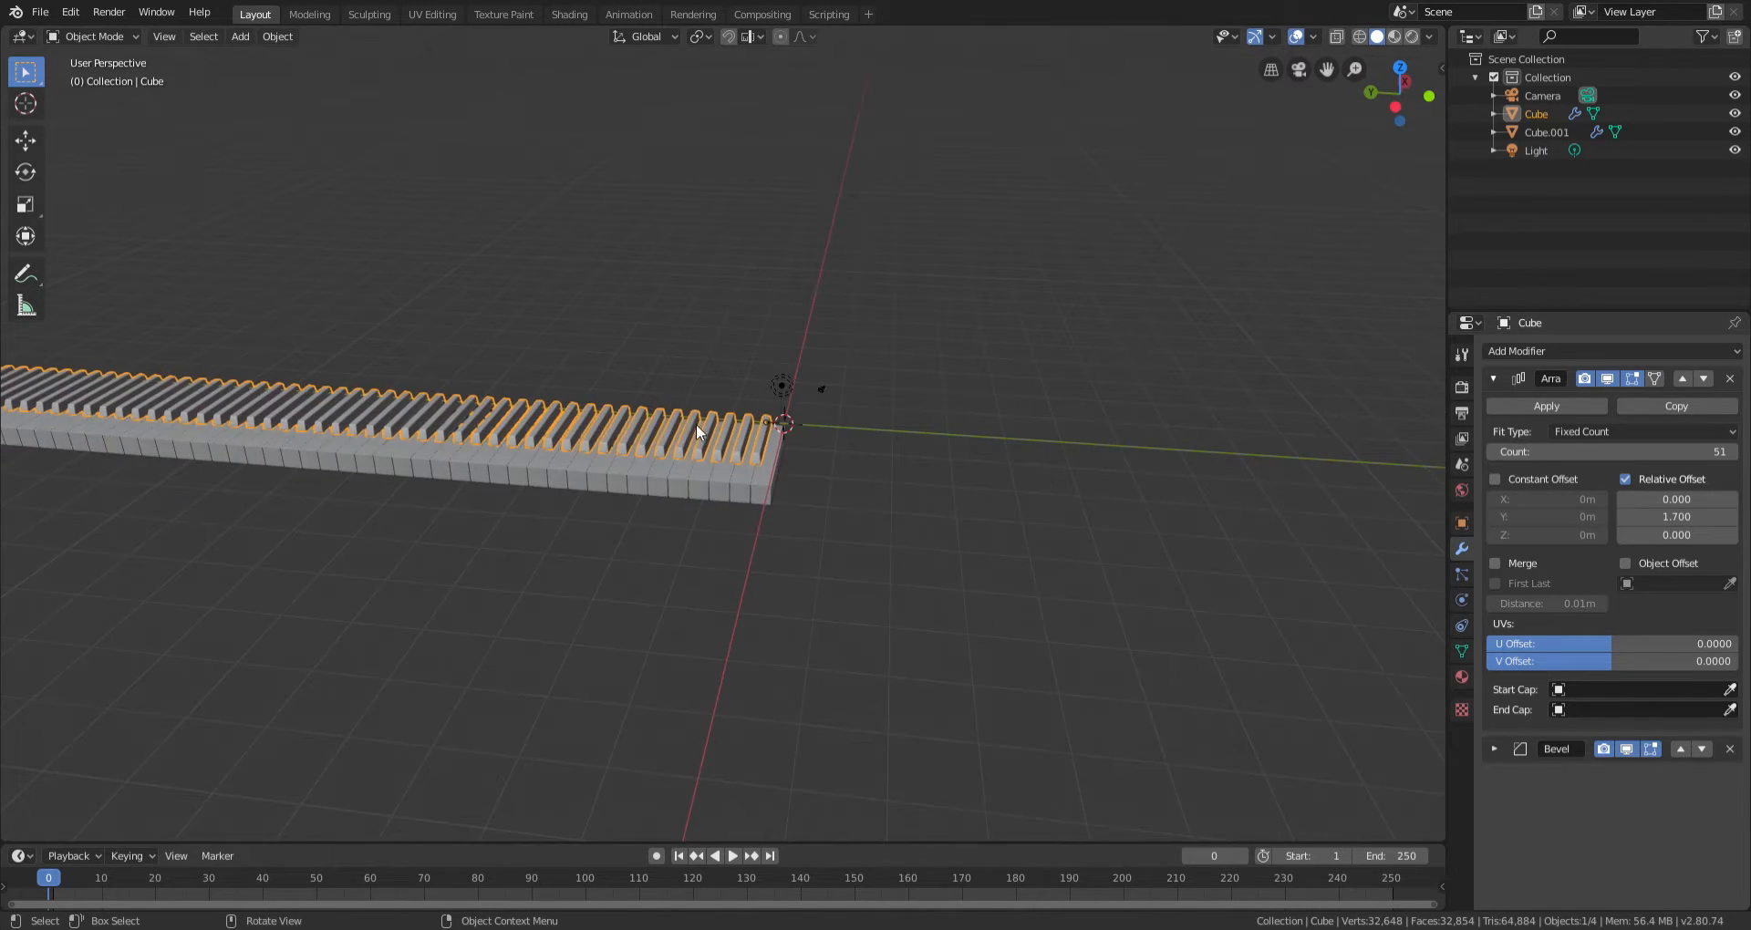
pyautogui.press('Tab')
pyautogui.moveTo(680, 433); pyautogui.dragTo(857, 449, button='middle')
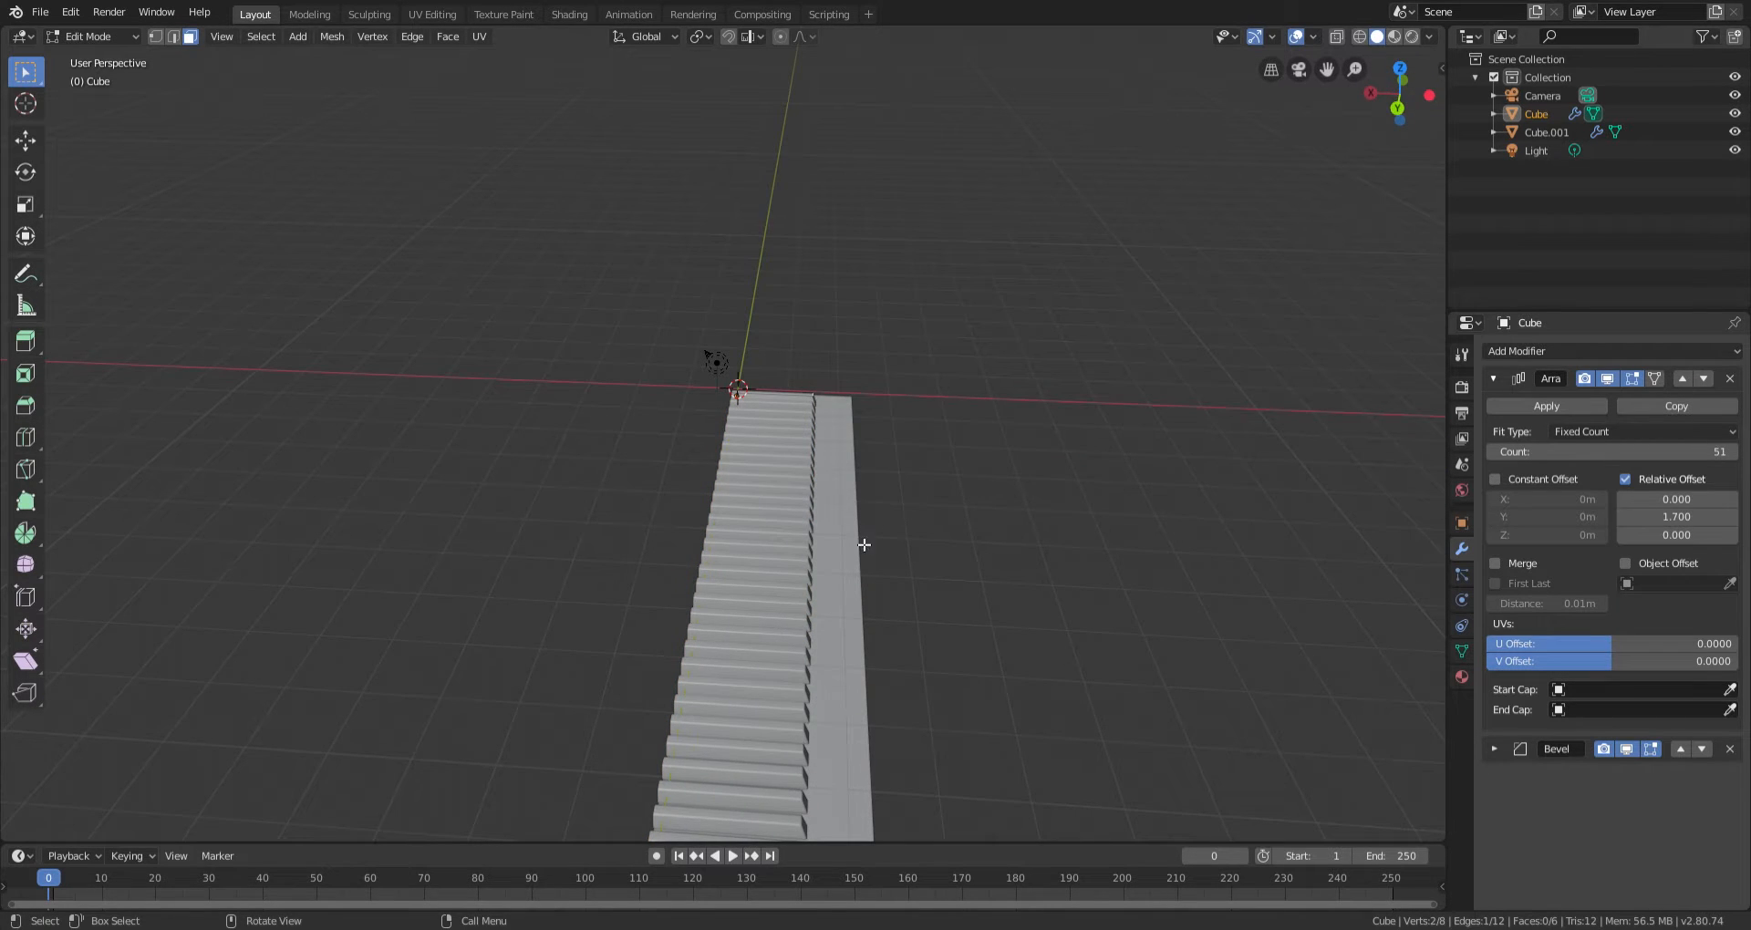
pyautogui.moveTo(864, 544); pyautogui.dragTo(1213, 493, button='middle')
pyautogui.scroll(4, 763, 450)
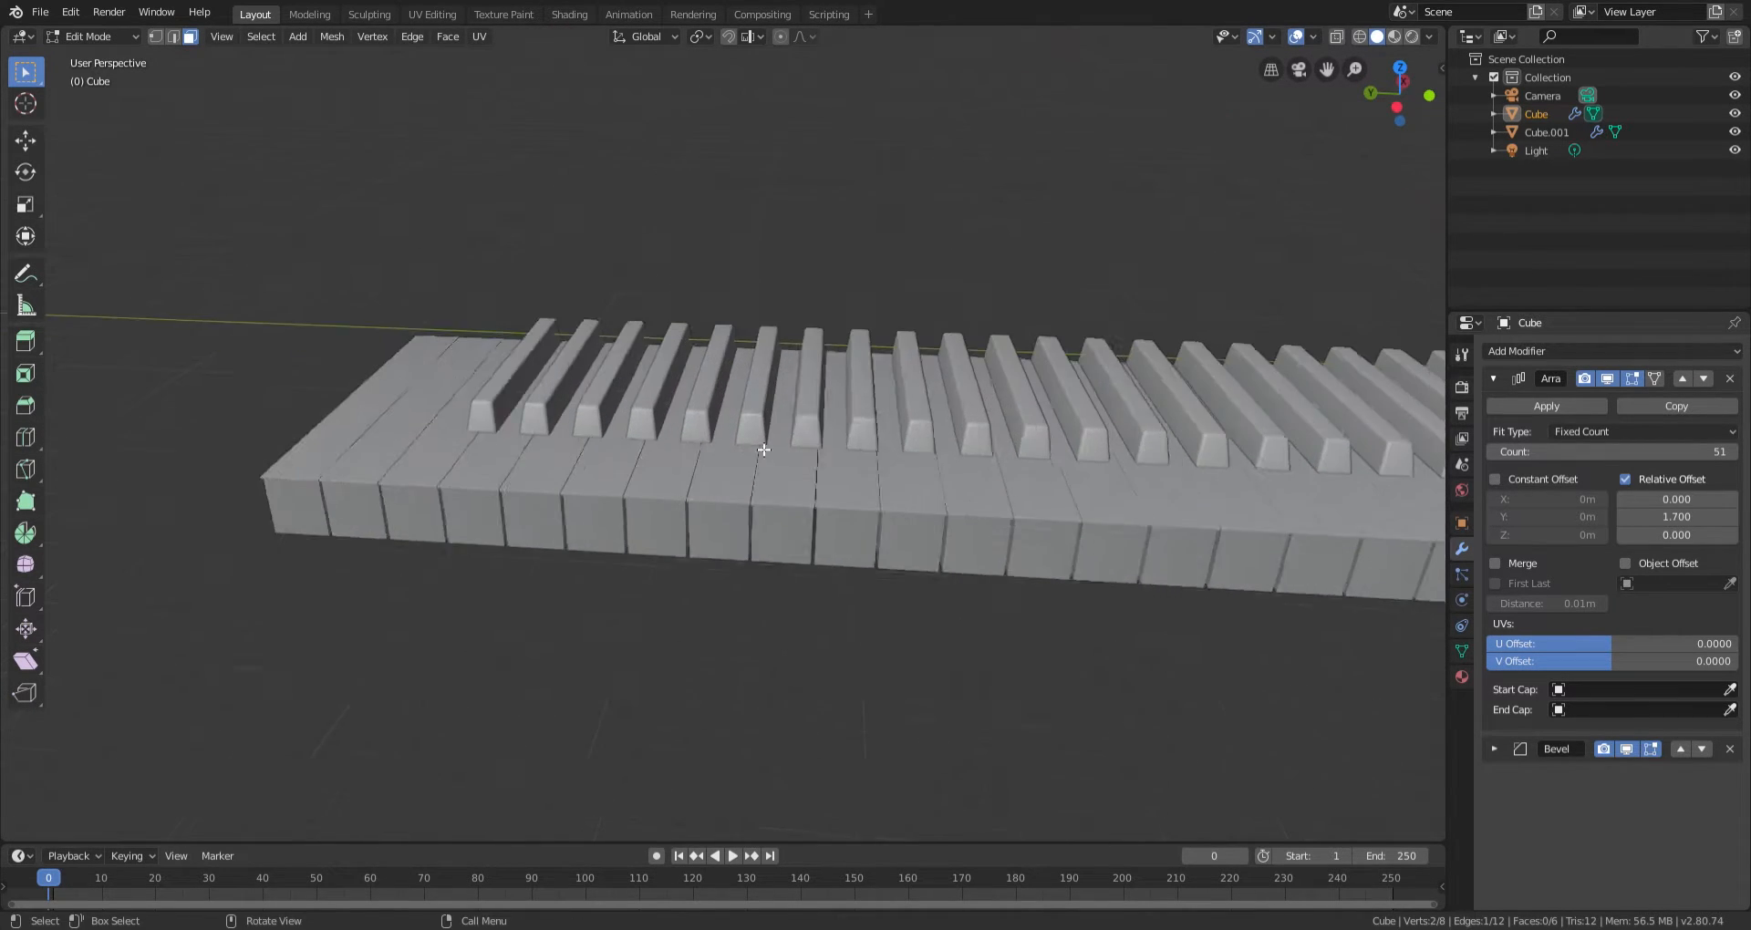
pyautogui.scroll(1, 764, 449)
pyautogui.keyDown('shift'); pyautogui.moveTo(763, 450); pyautogui.dragTo(969, 465, button='middle'); pyautogui.keyUp('shift')
pyautogui.scroll(1, 910, 442)
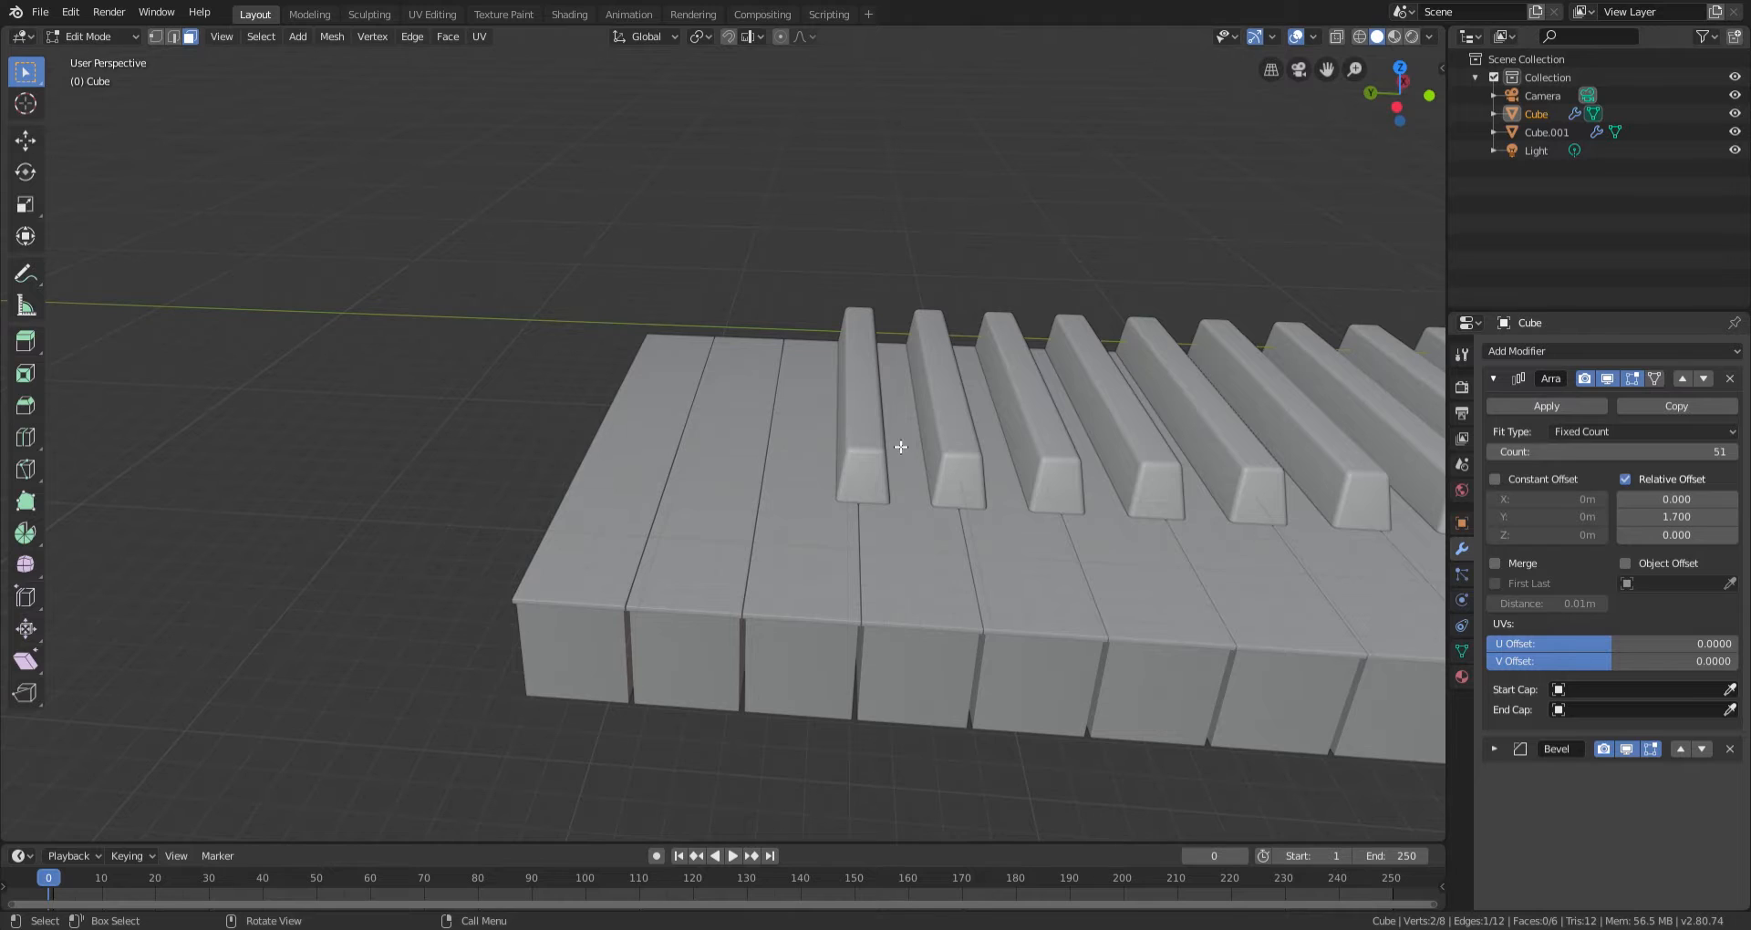
pyautogui.press('Tab')
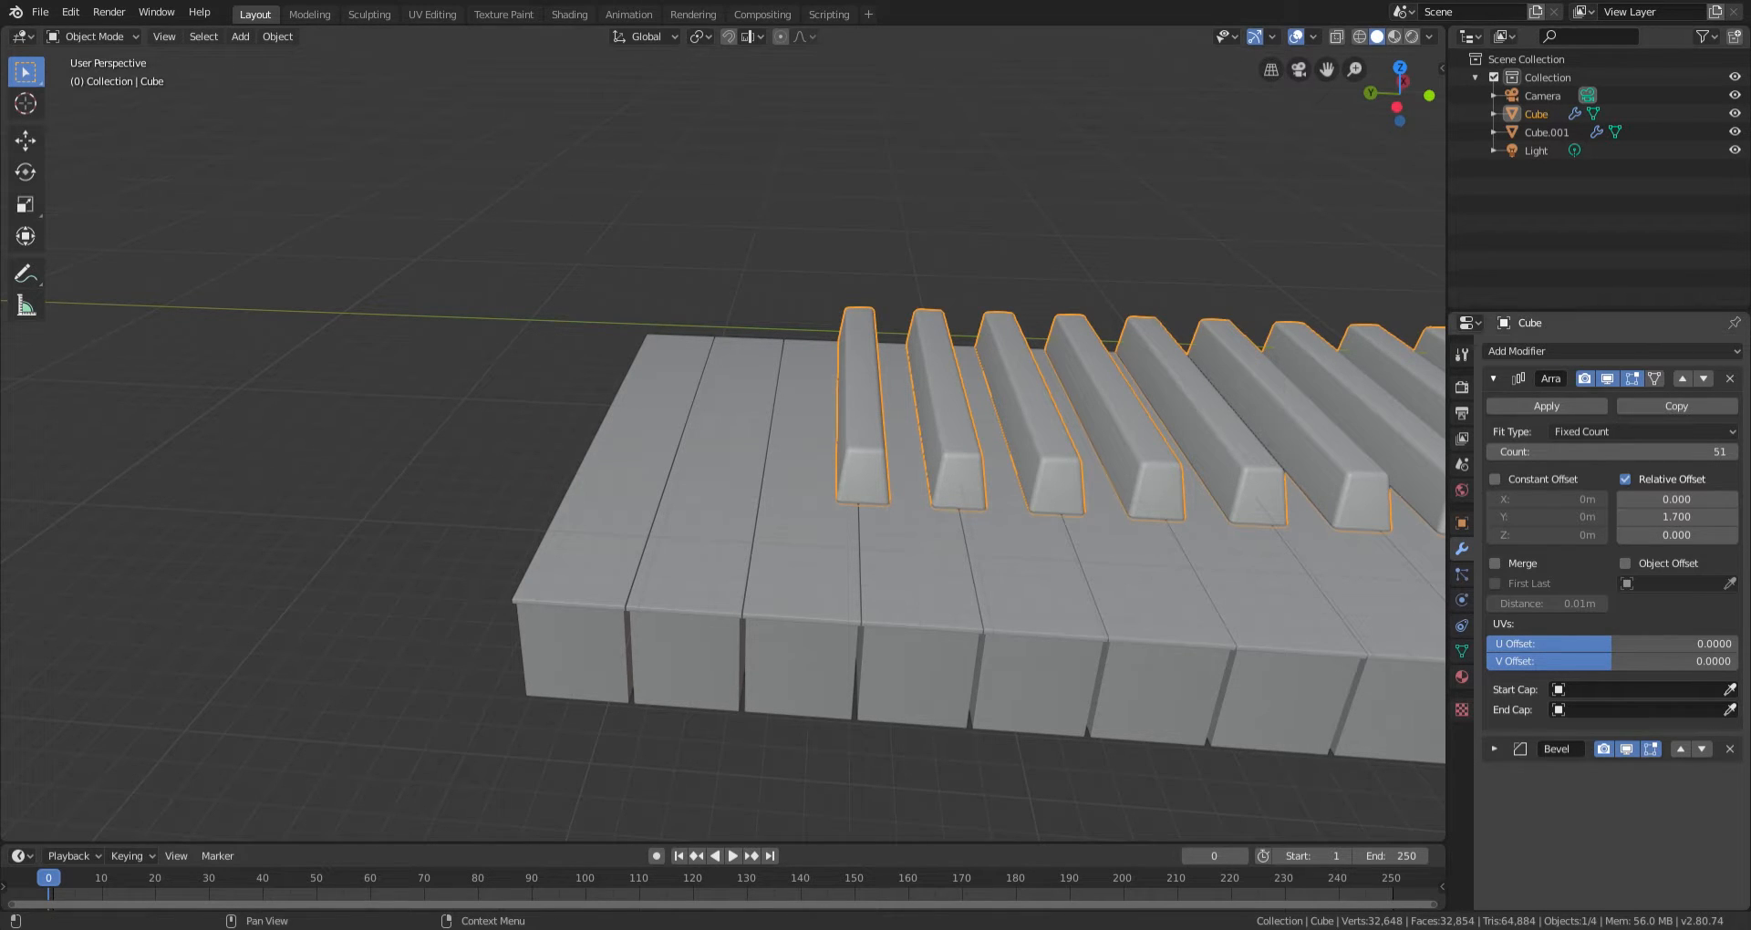
# Fine-tune the Array's relative Y offset to 1.771 so the raised keys sit over the seams at the far end.
pyautogui.click(1712, 521)
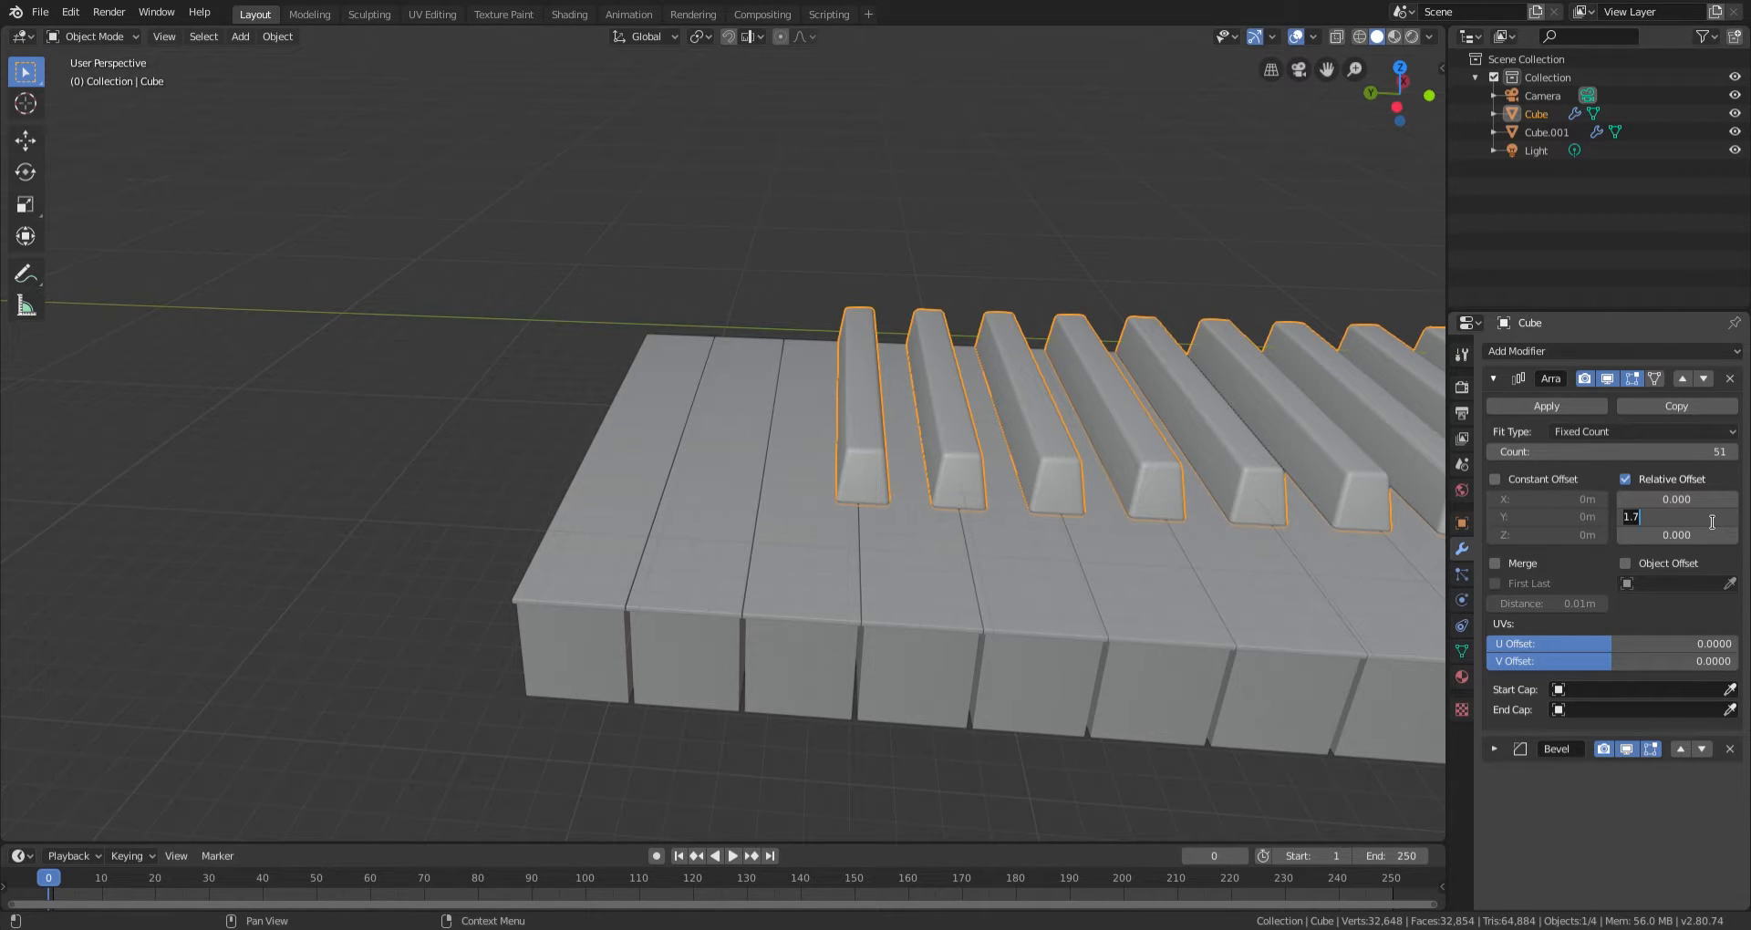
pyautogui.press('BackSpace')
pyautogui.press('Return')
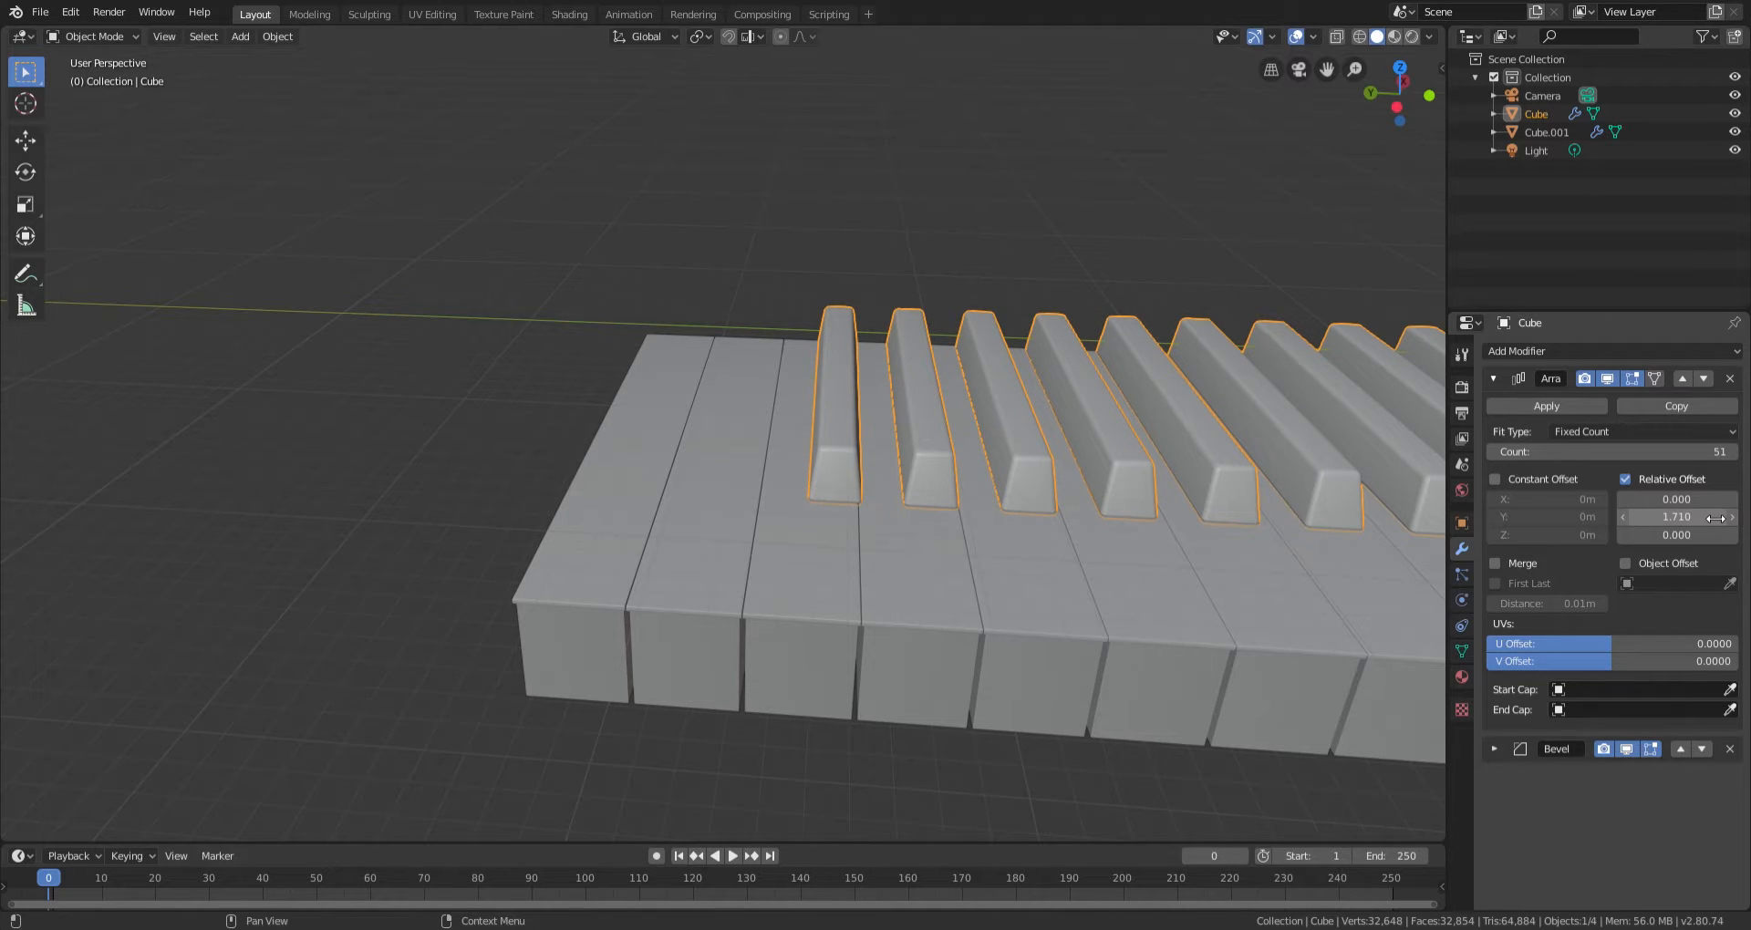
pyautogui.click(1715, 518)
pyautogui.write('1.')
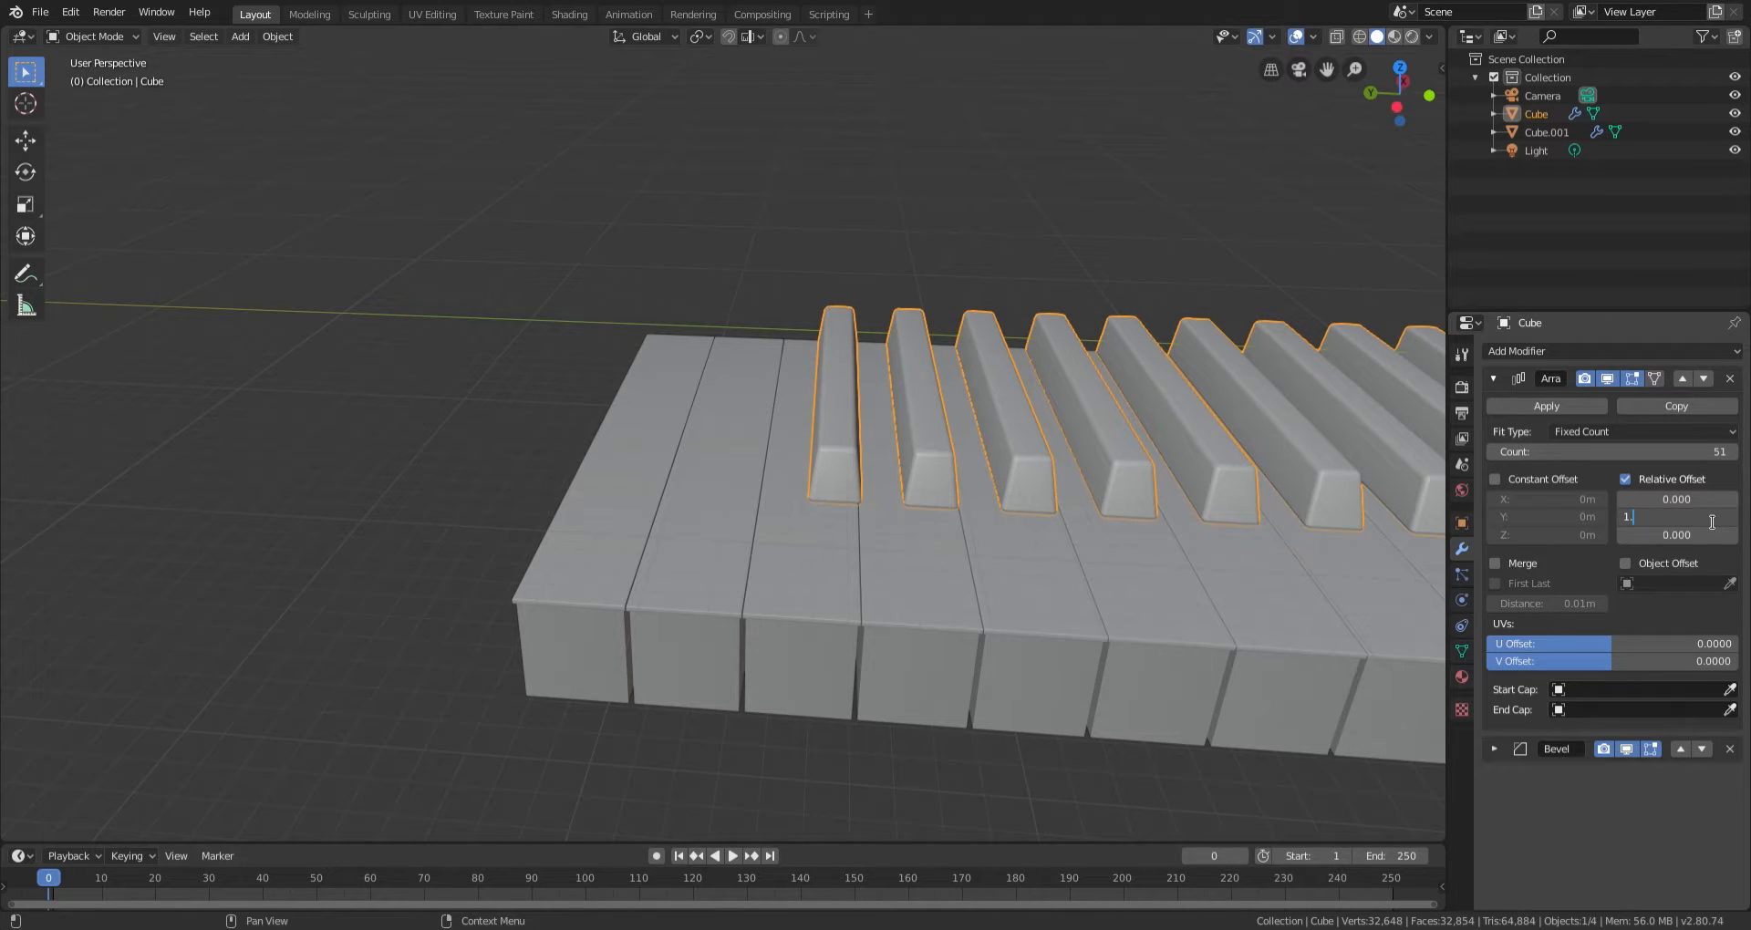
pyautogui.write('75')
pyautogui.press('Return')
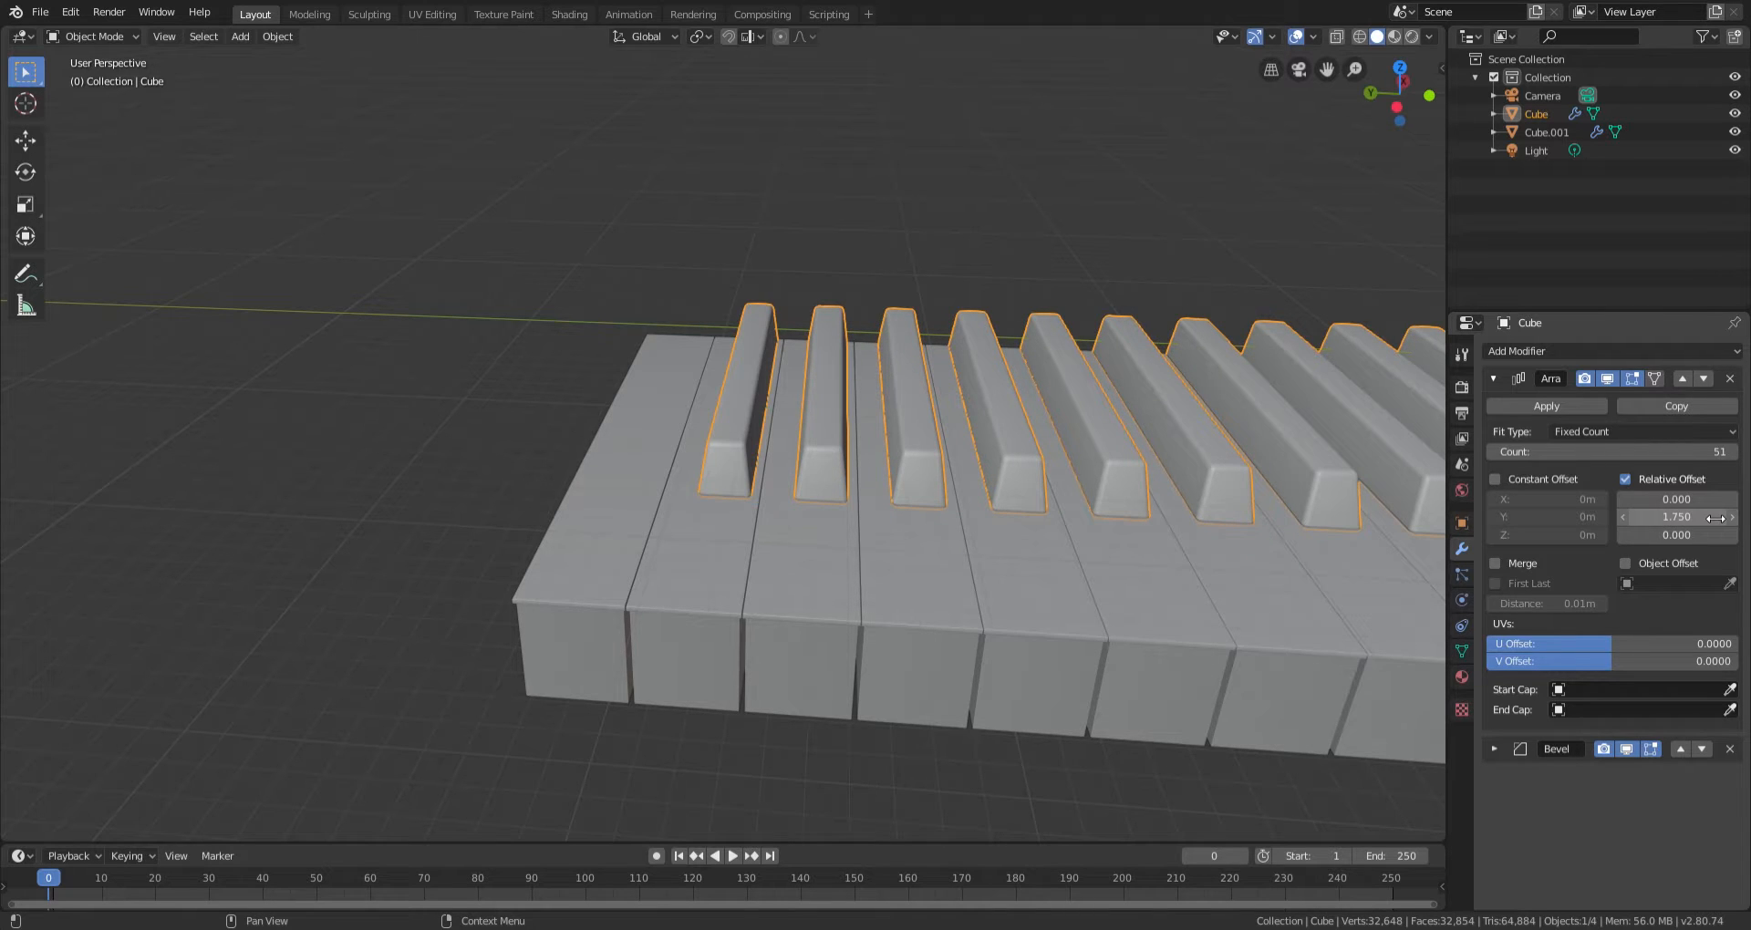
pyautogui.click(1715, 518)
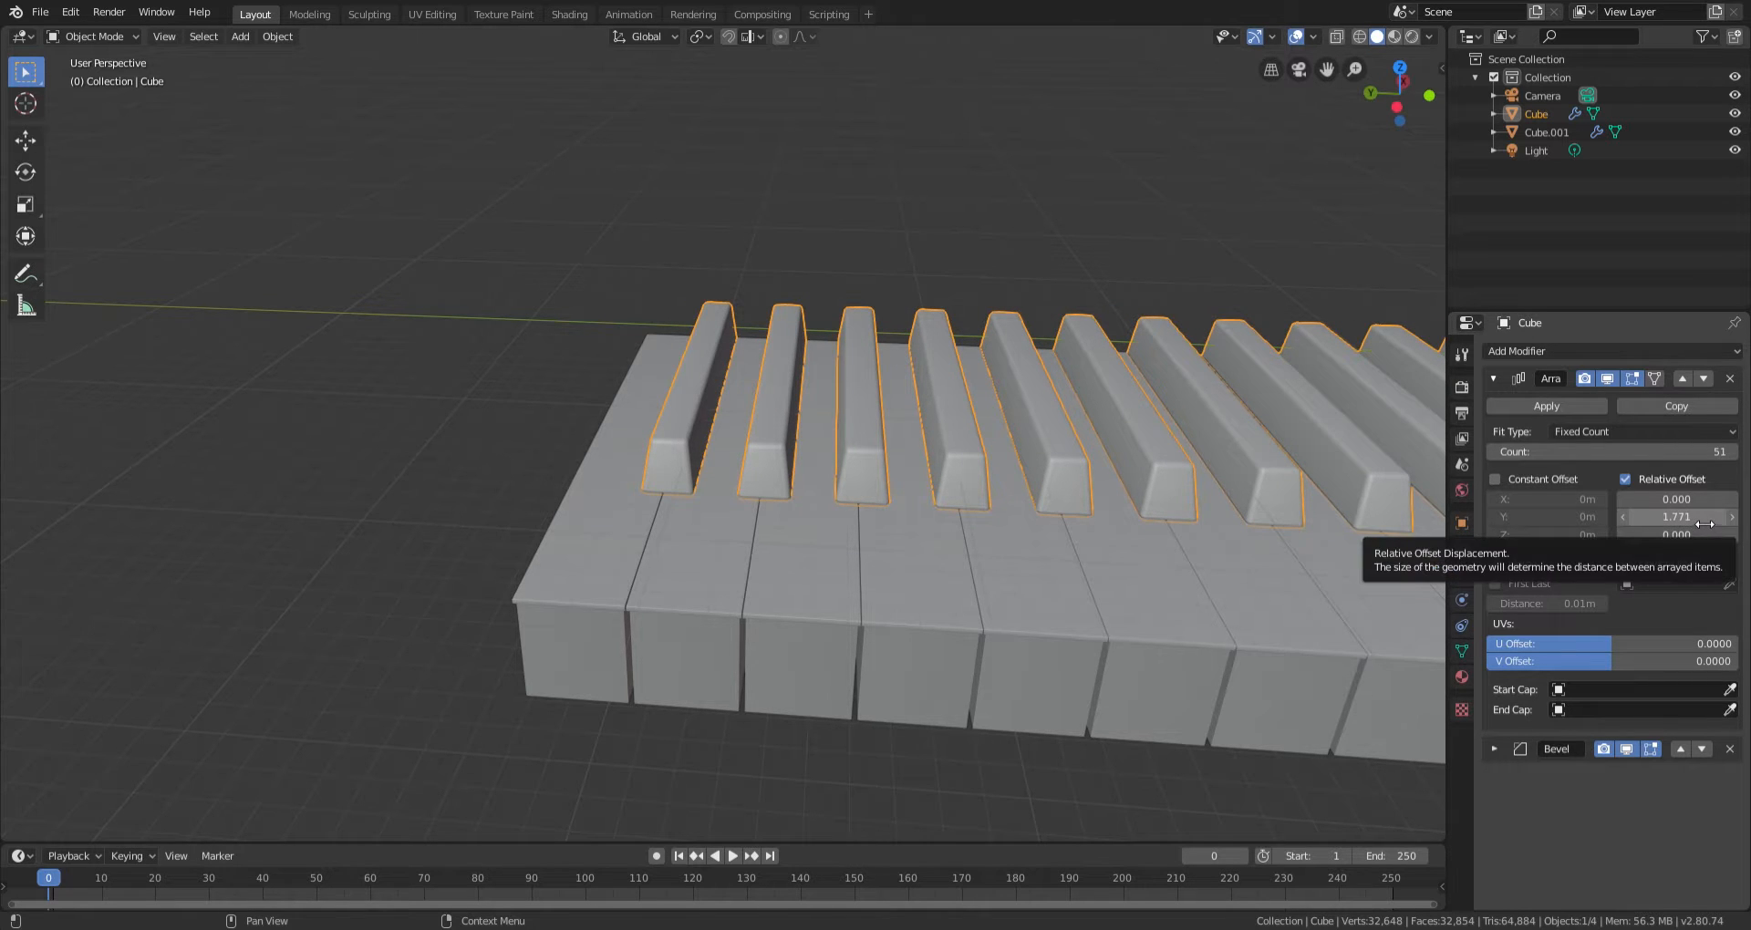
# Examine the alignment of the raised keys along the whole row, back to the first key.
pyautogui.scroll(-2, 1113, 582)
pyautogui.moveTo(1112, 582); pyautogui.dragTo(721, 652, button='middle')
pyautogui.scroll(-4, 884, 605)
pyautogui.keyDown('shift'); pyautogui.moveTo(1008, 567); pyautogui.dragTo(461, 643, button='middle'); pyautogui.keyUp('shift')
pyautogui.keyDown('shift'); pyautogui.moveTo(921, 549); pyautogui.dragTo(704, 560, button='middle'); pyautogui.keyUp('shift')
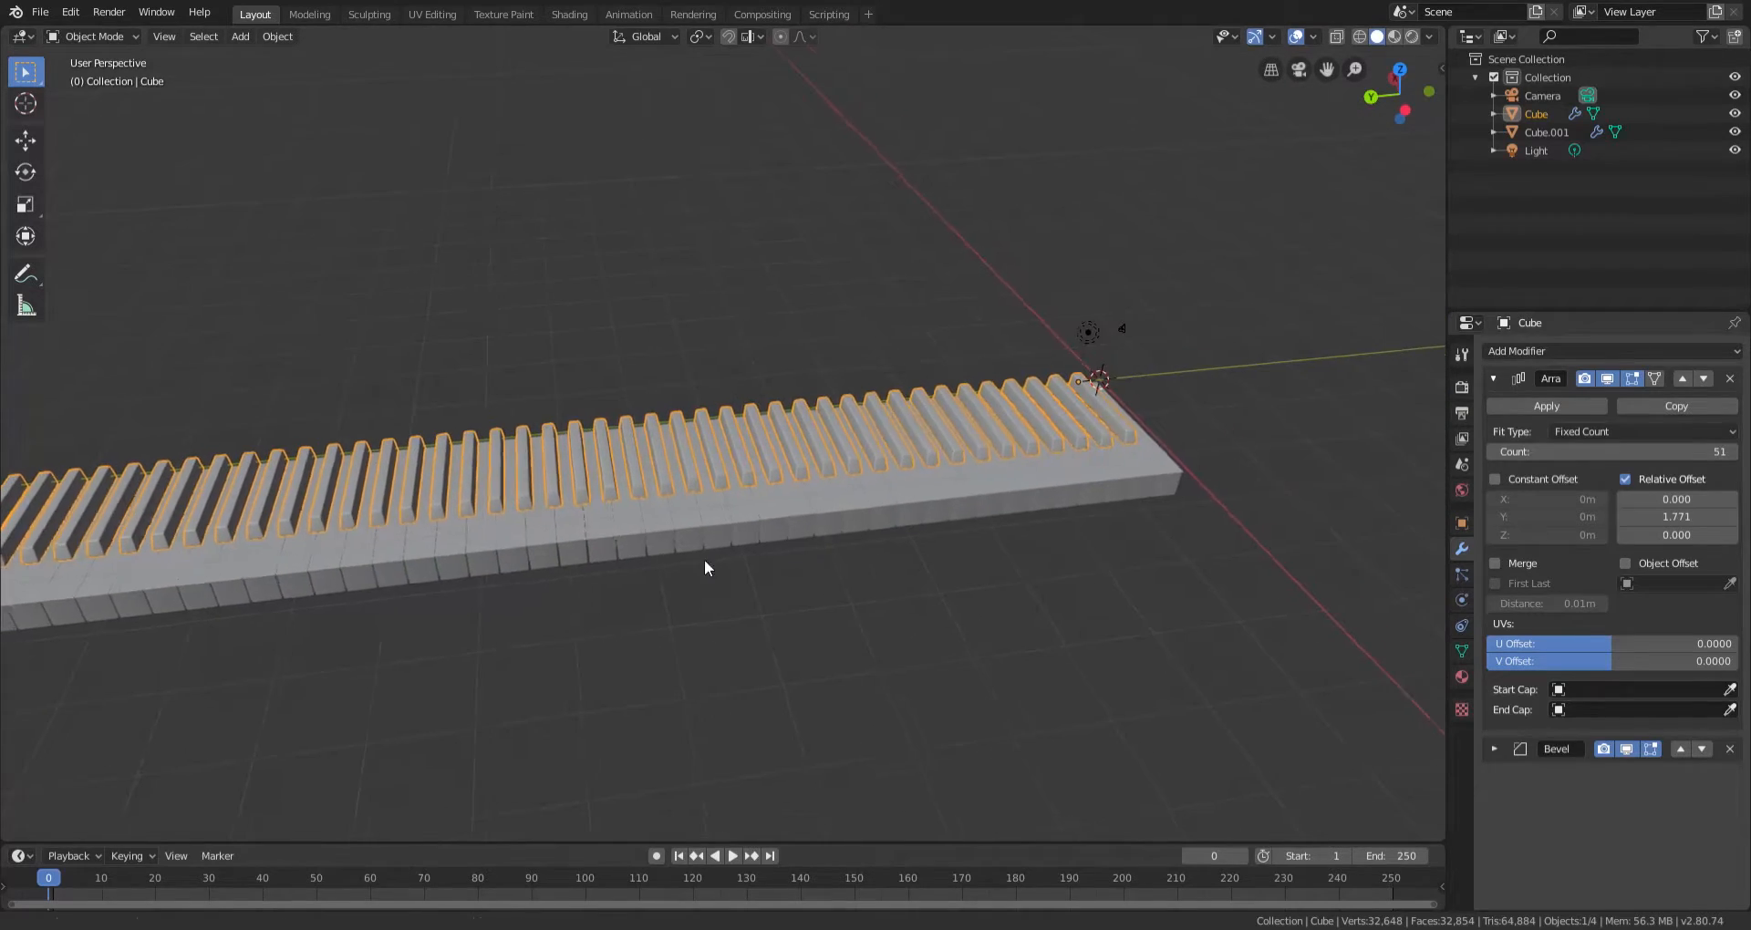
pyautogui.moveTo(954, 555)
pyautogui.mouseDown(button='middle')
pyautogui.moveTo(908, 578)
pyautogui.moveTo(921, 552)
pyautogui.mouseUp(button='middle')
pyautogui.keyDown('shift'); pyautogui.moveTo(1049, 540); pyautogui.dragTo(934, 531, button='middle'); pyautogui.keyUp('shift')
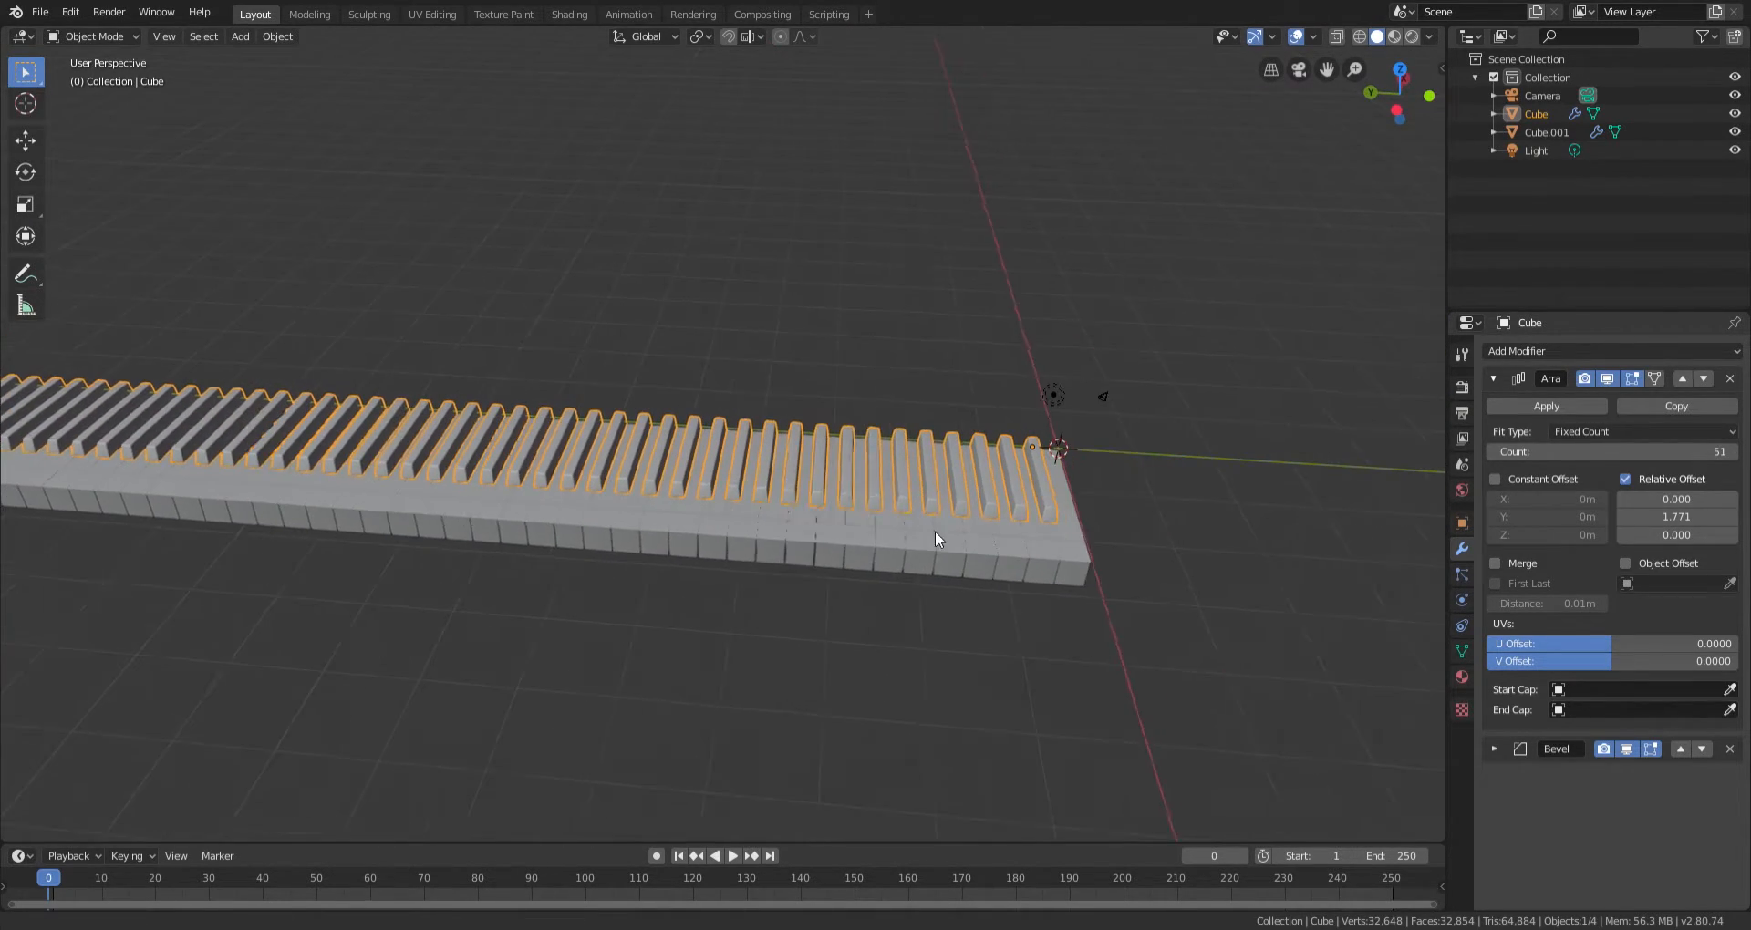
pyautogui.scroll(2, 939, 527)
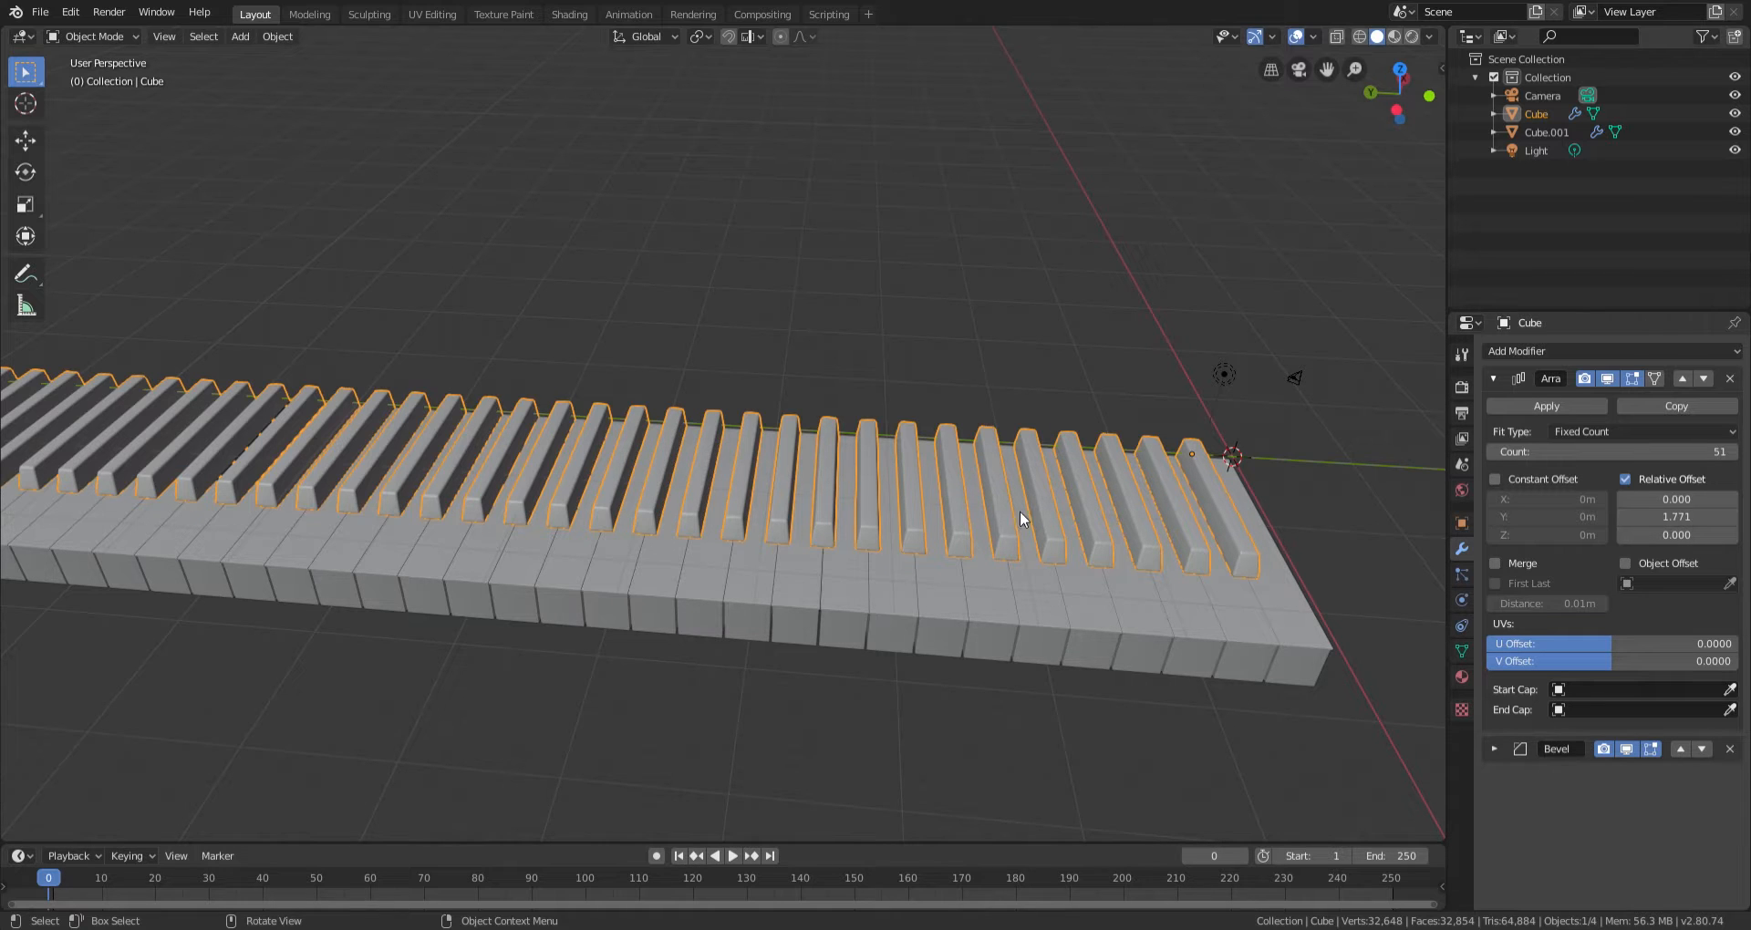
pyautogui.keyDown('shift'); pyautogui.moveTo(801, 558); pyautogui.dragTo(894, 549, button='middle'); pyautogui.keyUp('shift')
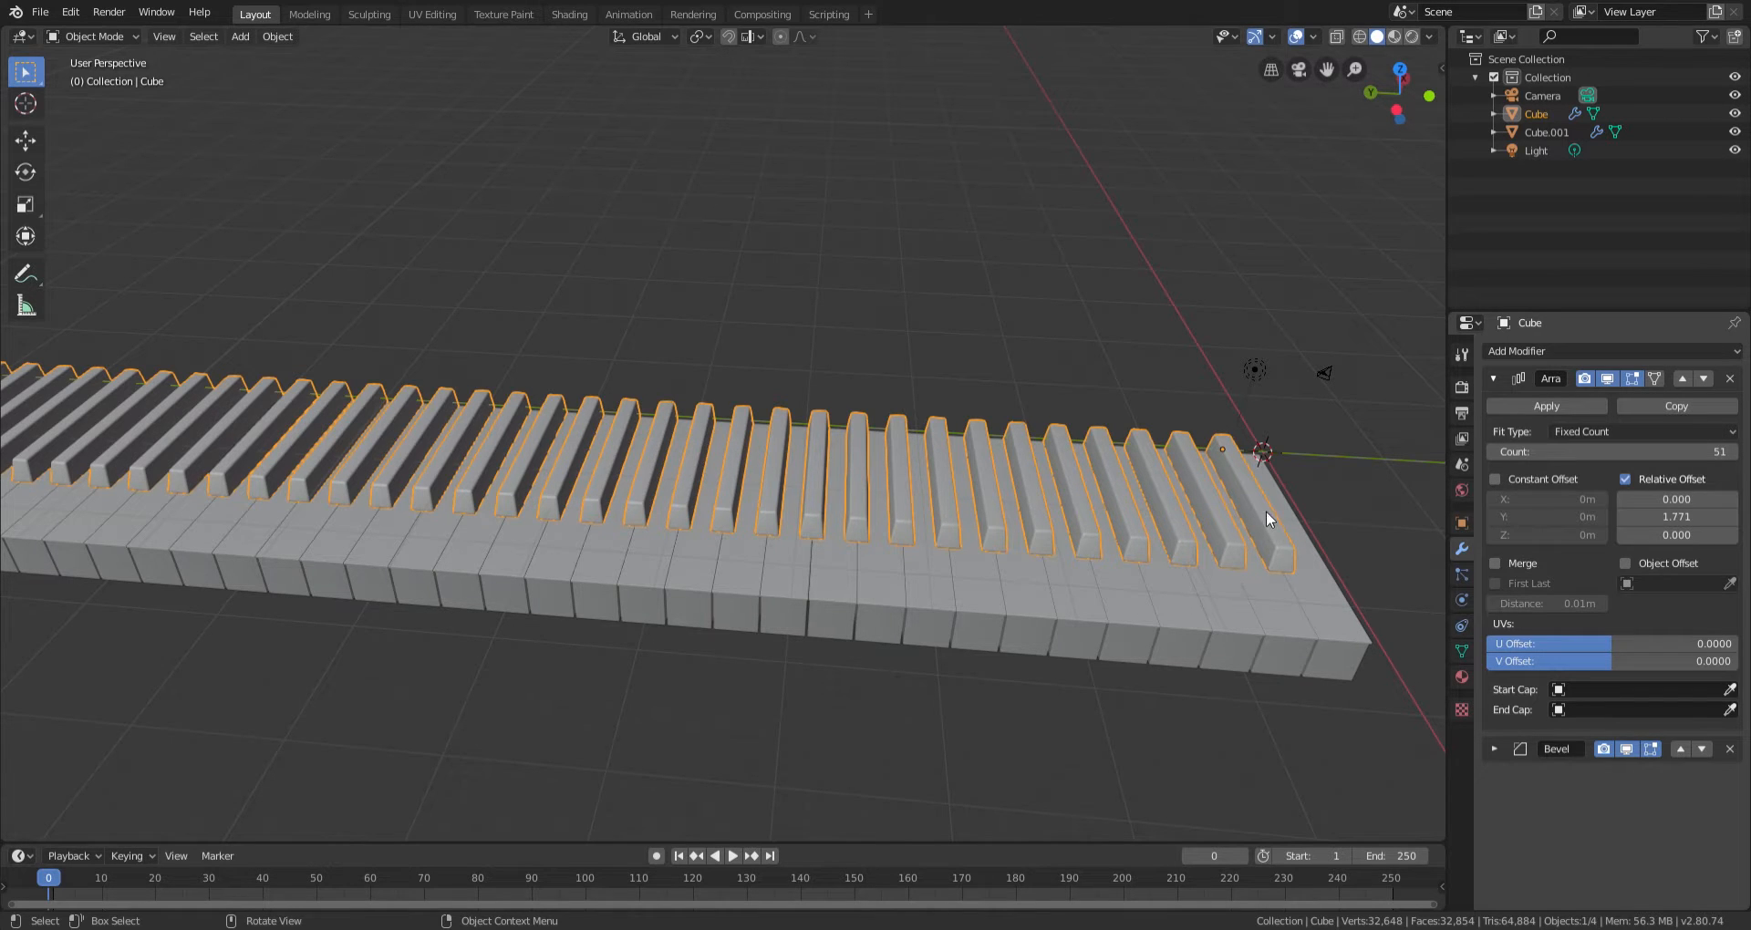
pyautogui.press('Tab')
pyautogui.scroll(4, 1275, 522)
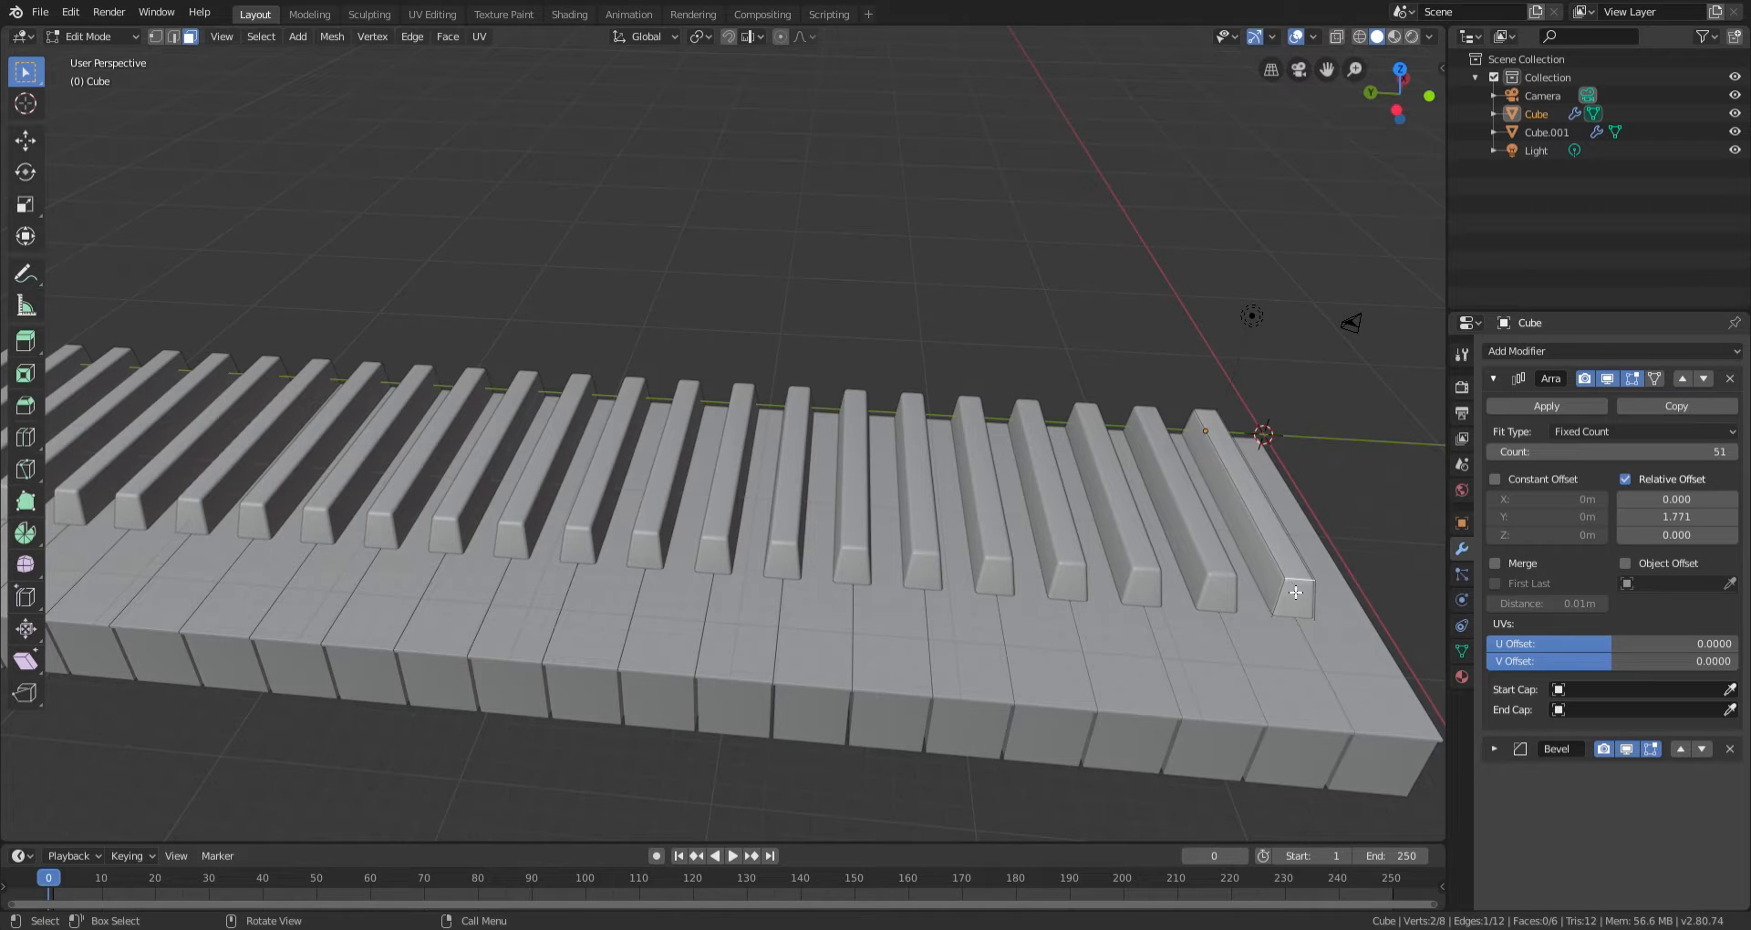
pyautogui.click(1295, 593)
pyautogui.press('g')
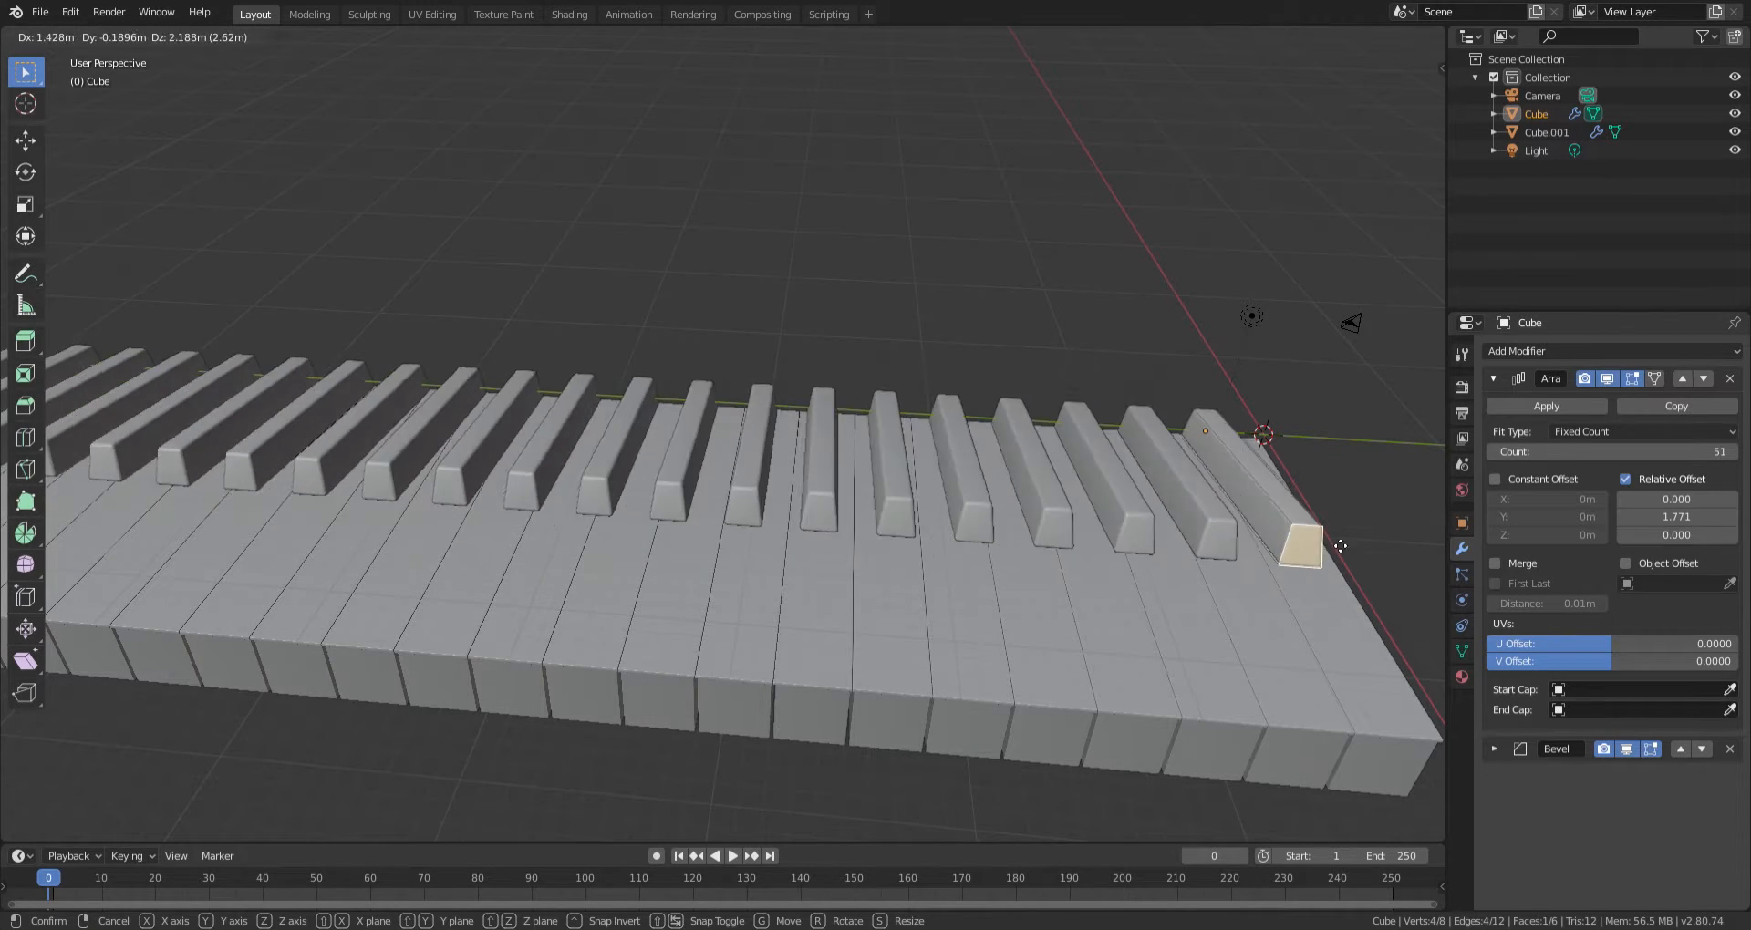
pyautogui.rightClick(1284, 582)
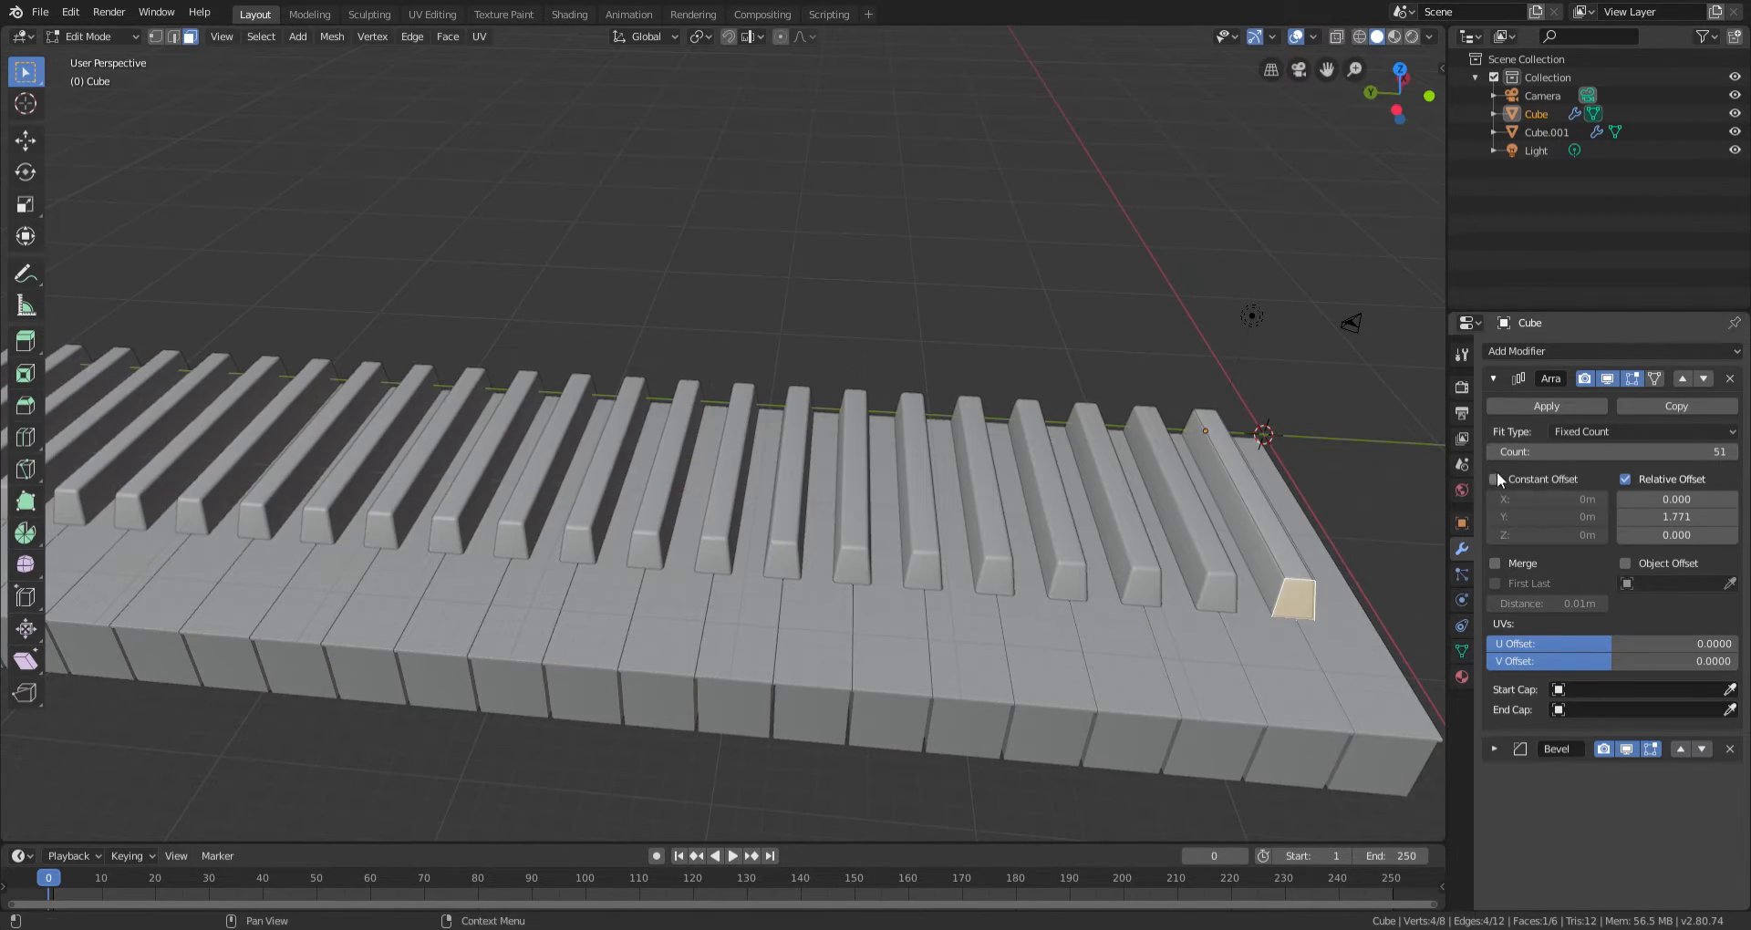
pyautogui.press('Tab')
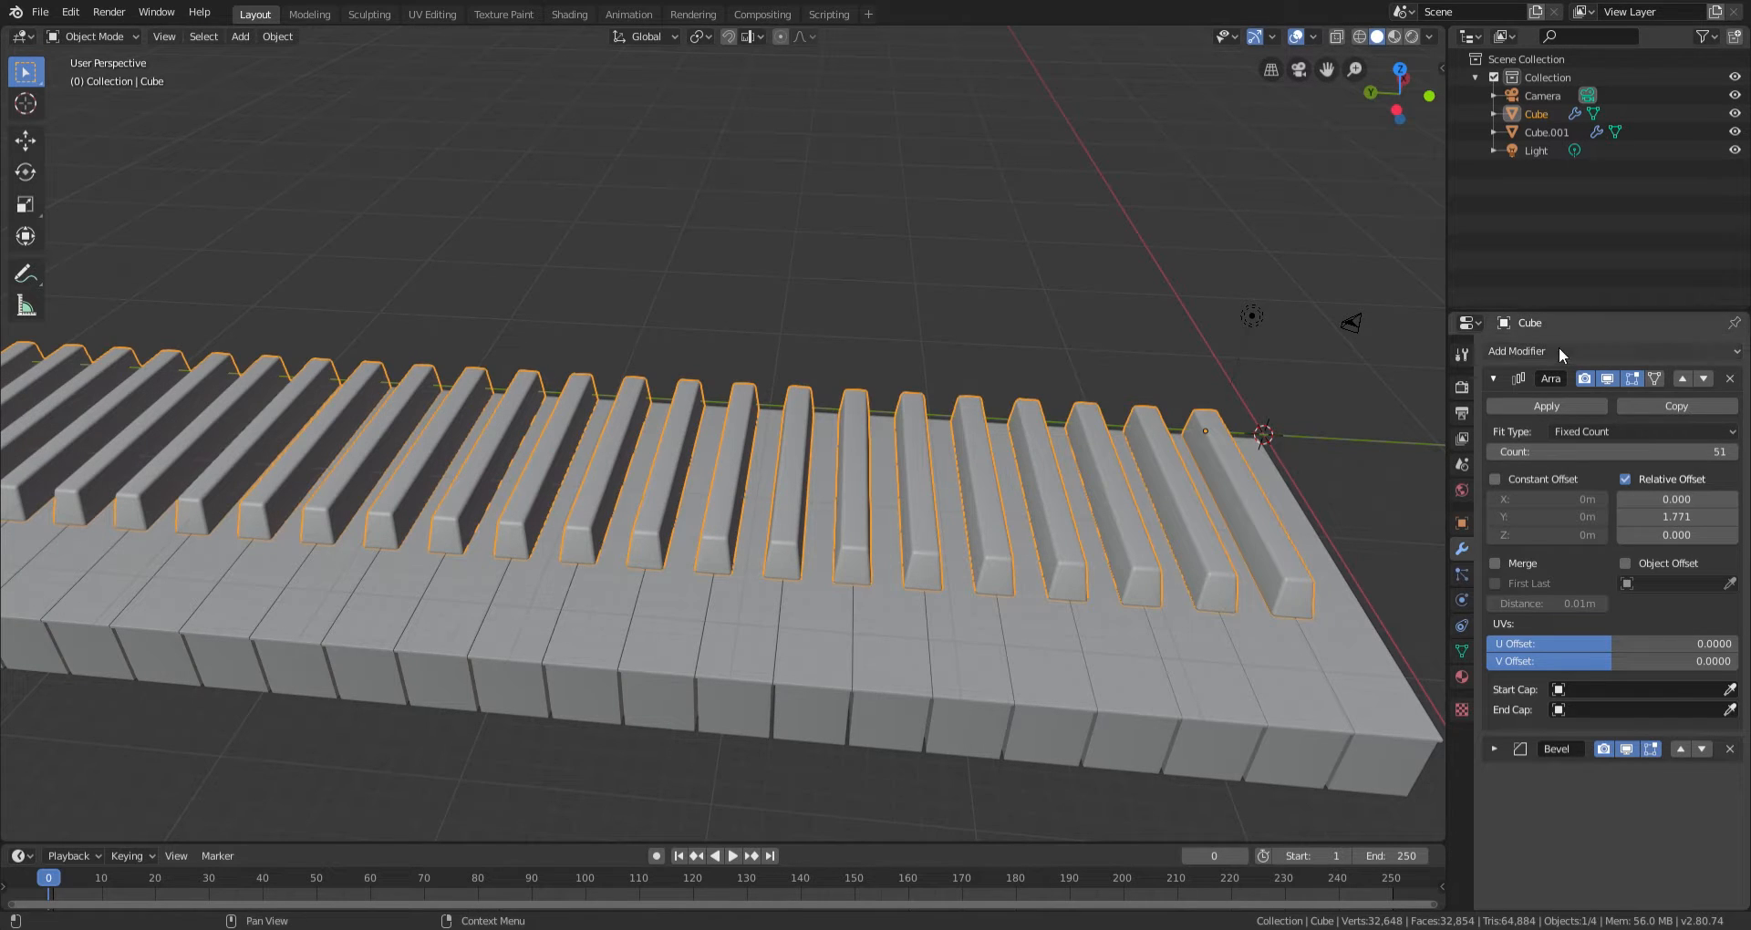
# Apply the raised keys' Array modifier and enter Edit Mode on the resulting mesh.
pyautogui.click(1572, 410)
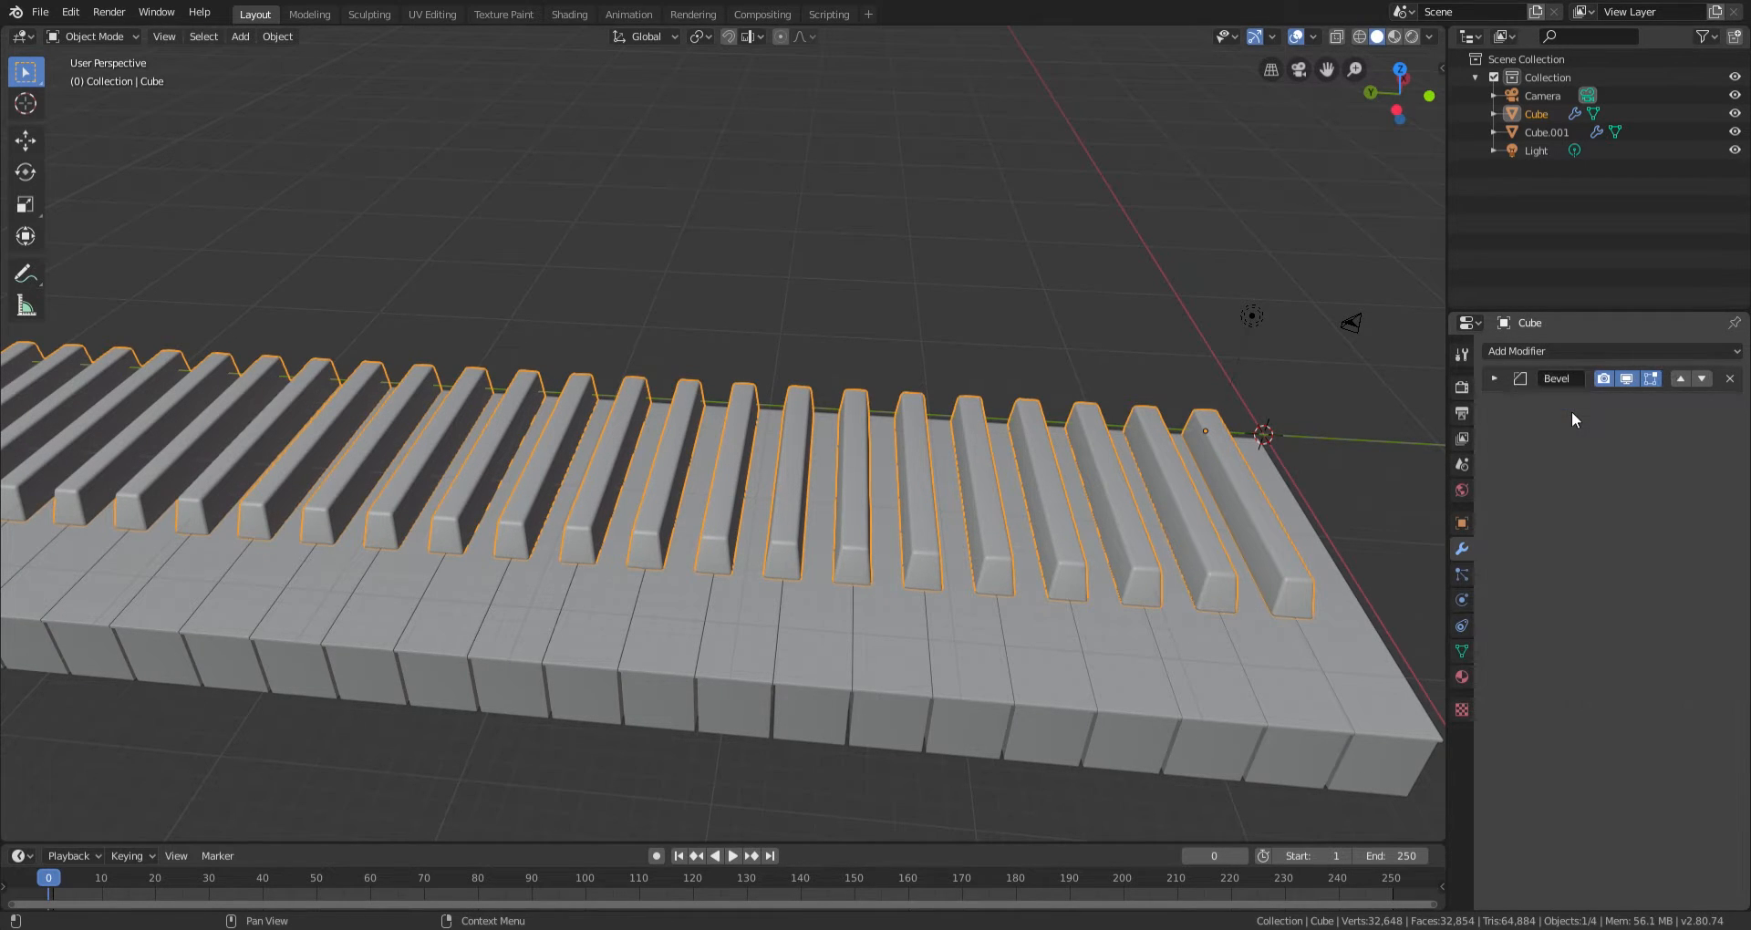
pyautogui.press('Tab')
pyautogui.moveTo(1000, 565); pyautogui.dragTo(897, 567, button='middle')
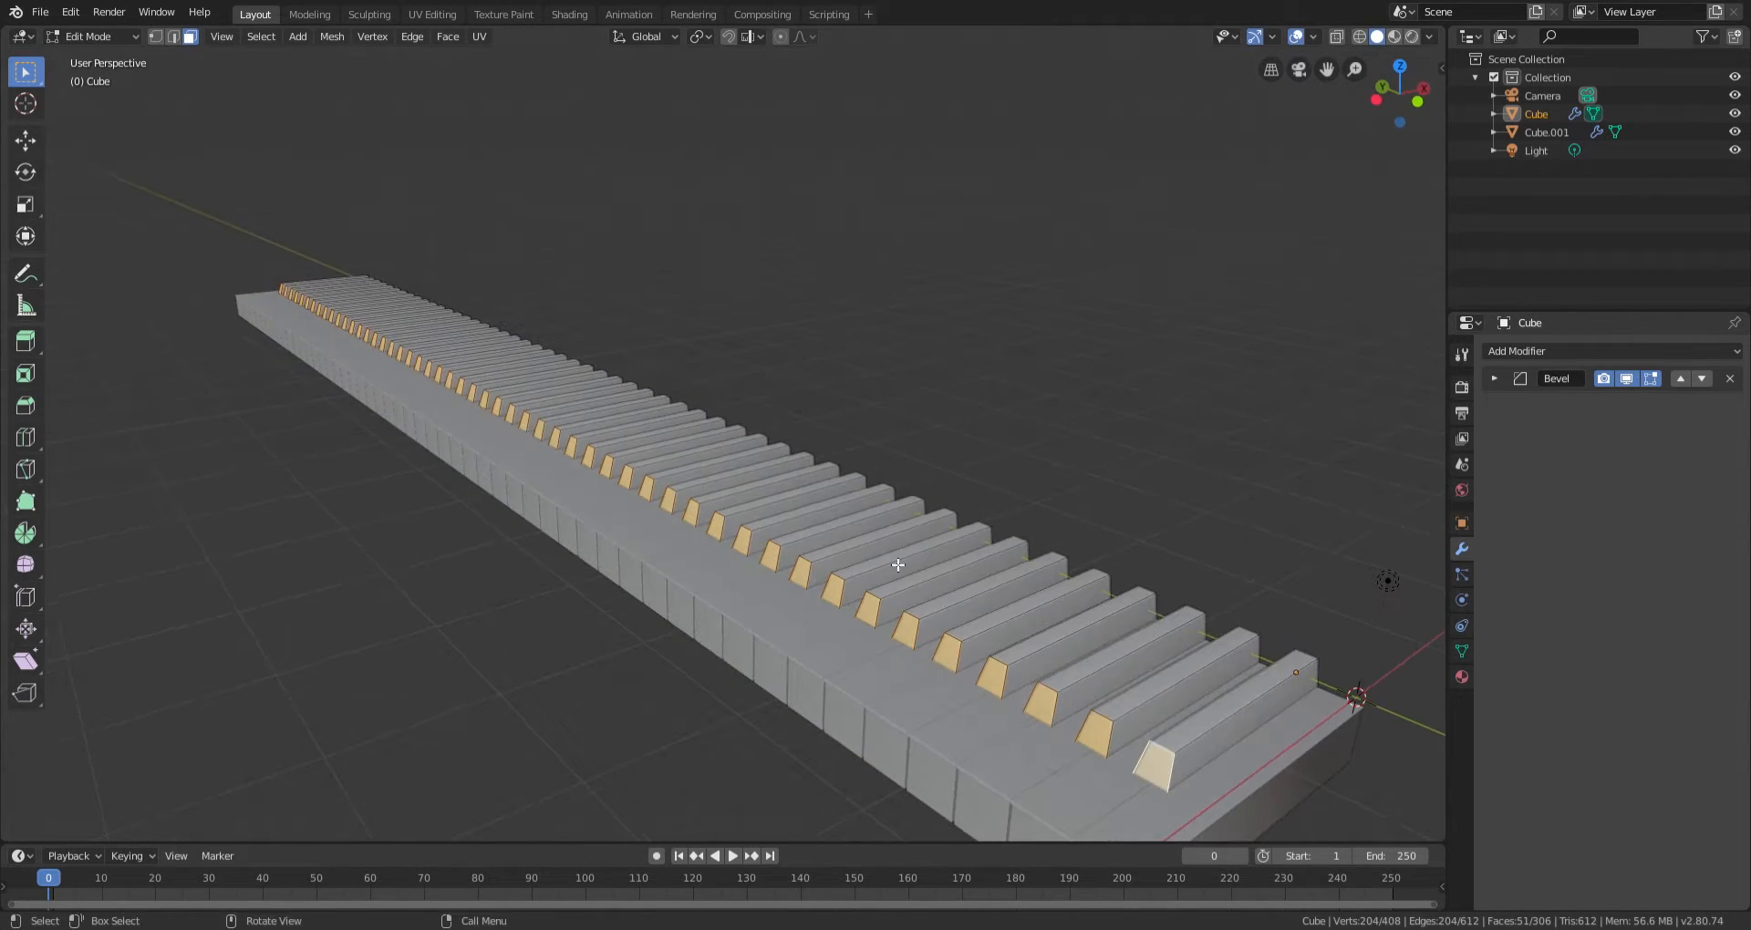
pyautogui.click(897, 567)
pyautogui.press('g')
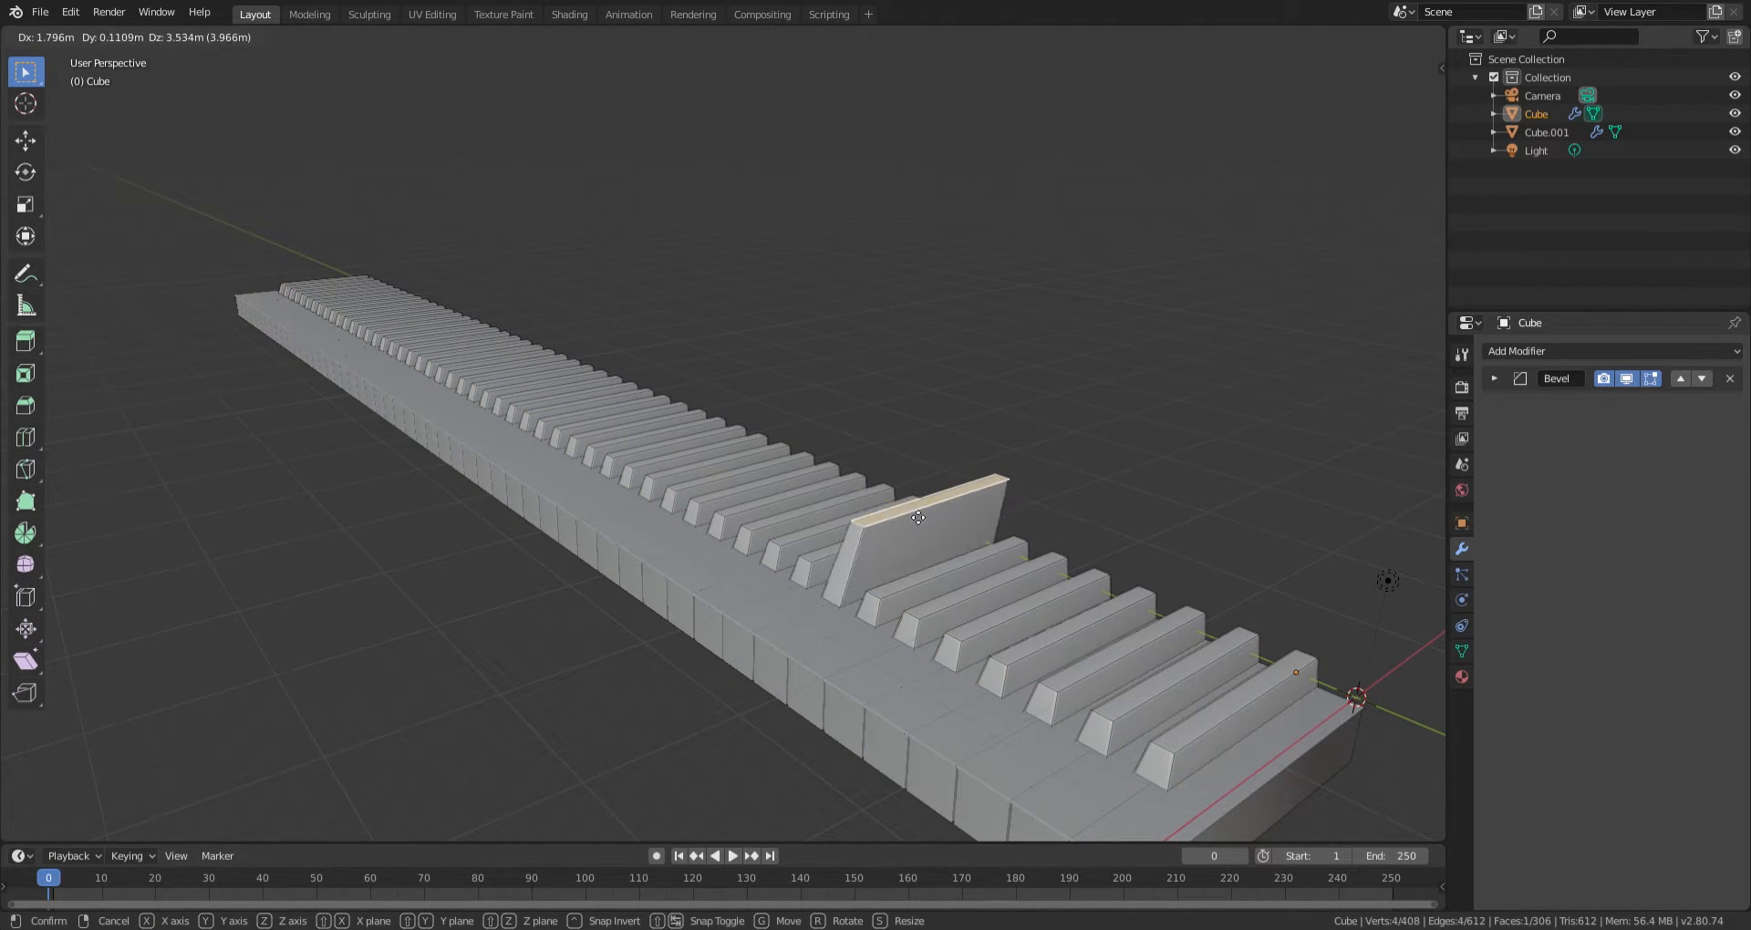
pyautogui.press('Escape')
# Select one face on each unneeded black key, starting with the third and alternating every fourth and third key along the row.
pyautogui.moveTo(930, 508); pyautogui.dragTo(1128, 675, button='middle')
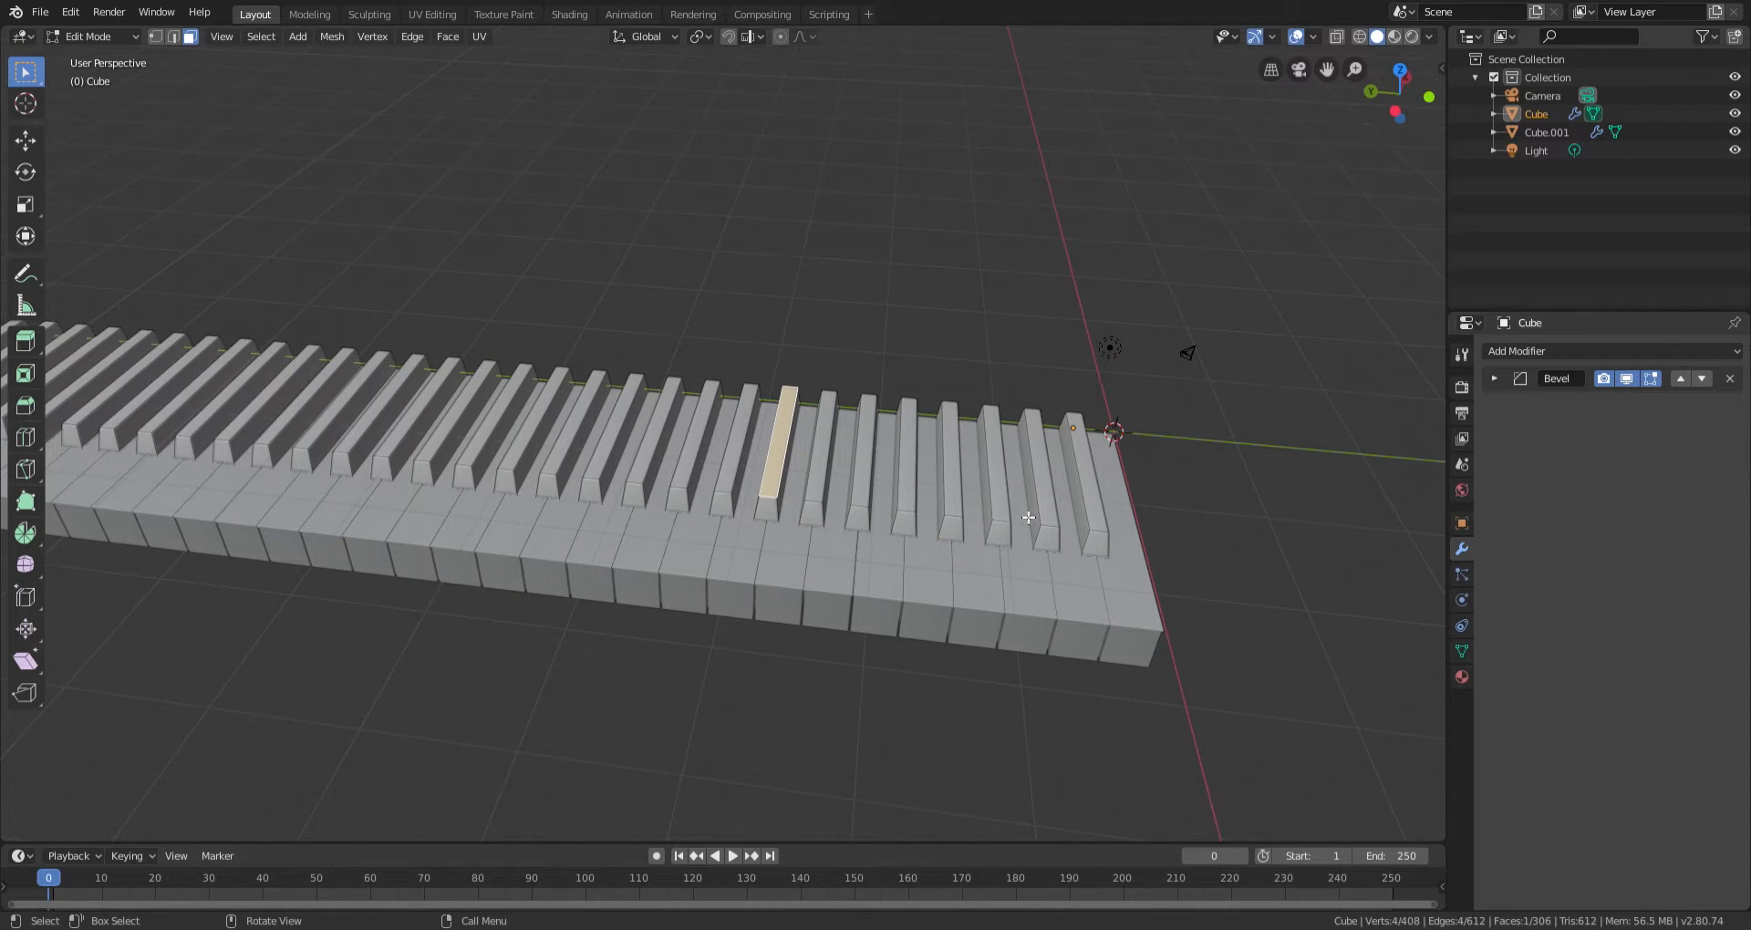
pyautogui.keyDown('shift'); pyautogui.moveTo(782, 613); pyautogui.dragTo(812, 533, button='middle'); pyautogui.keyUp('shift')
pyautogui.scroll(2, 639, 517)
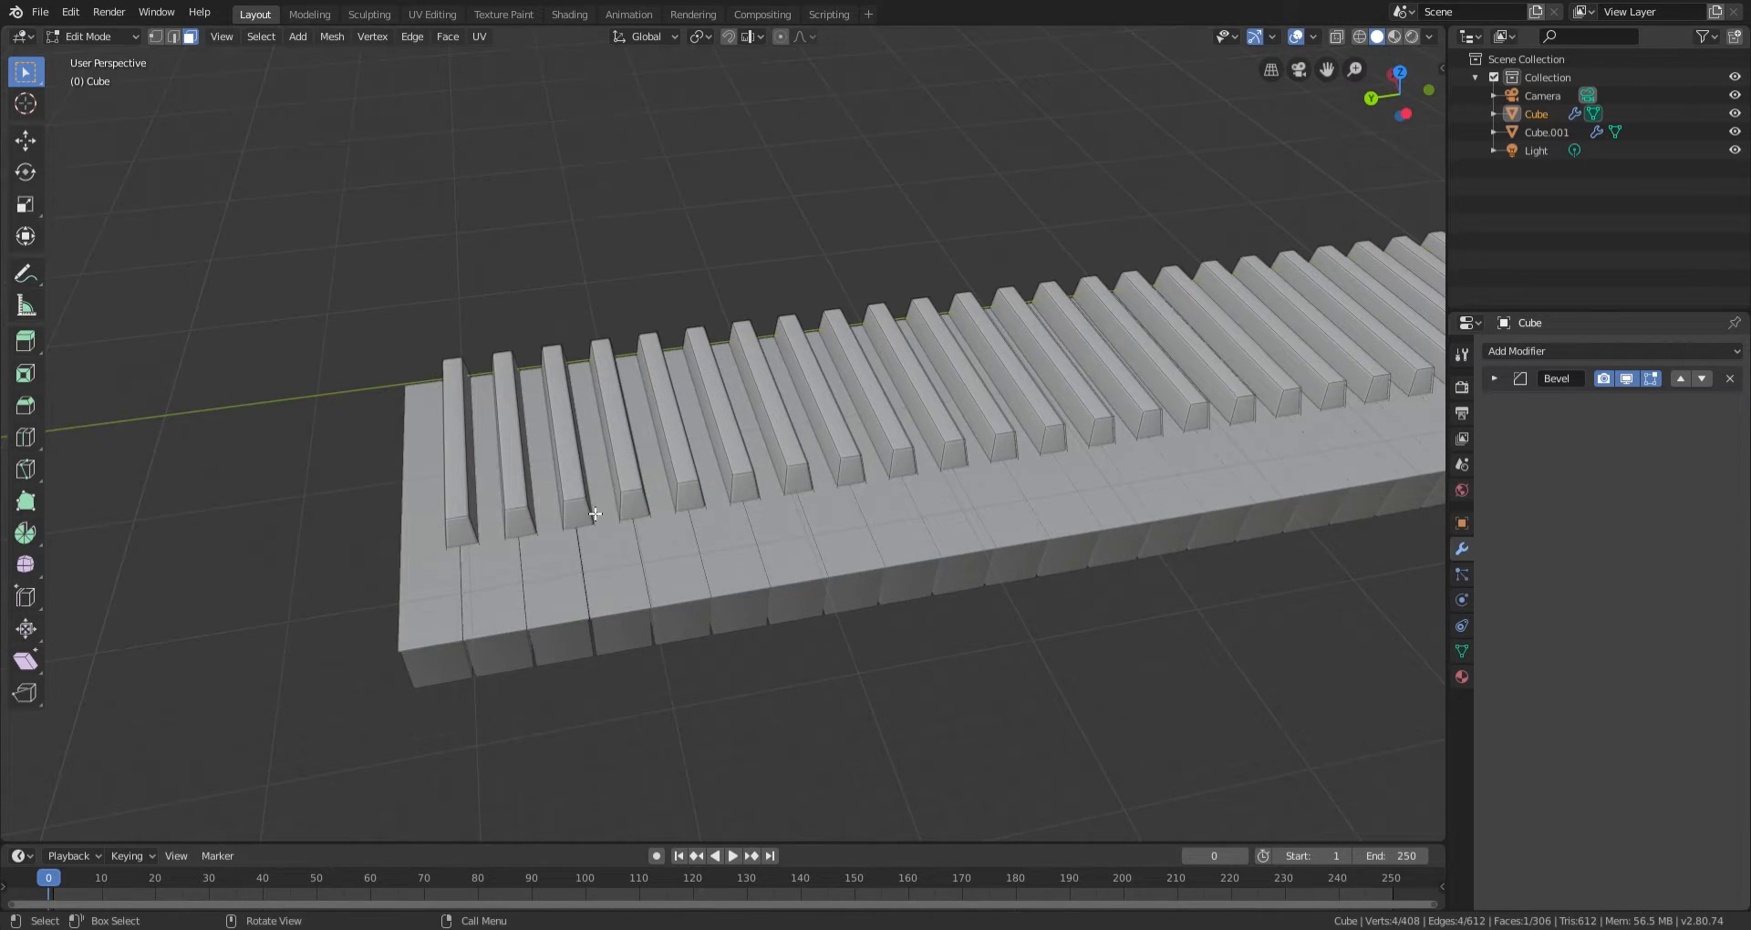
pyautogui.scroll(1, 581, 502)
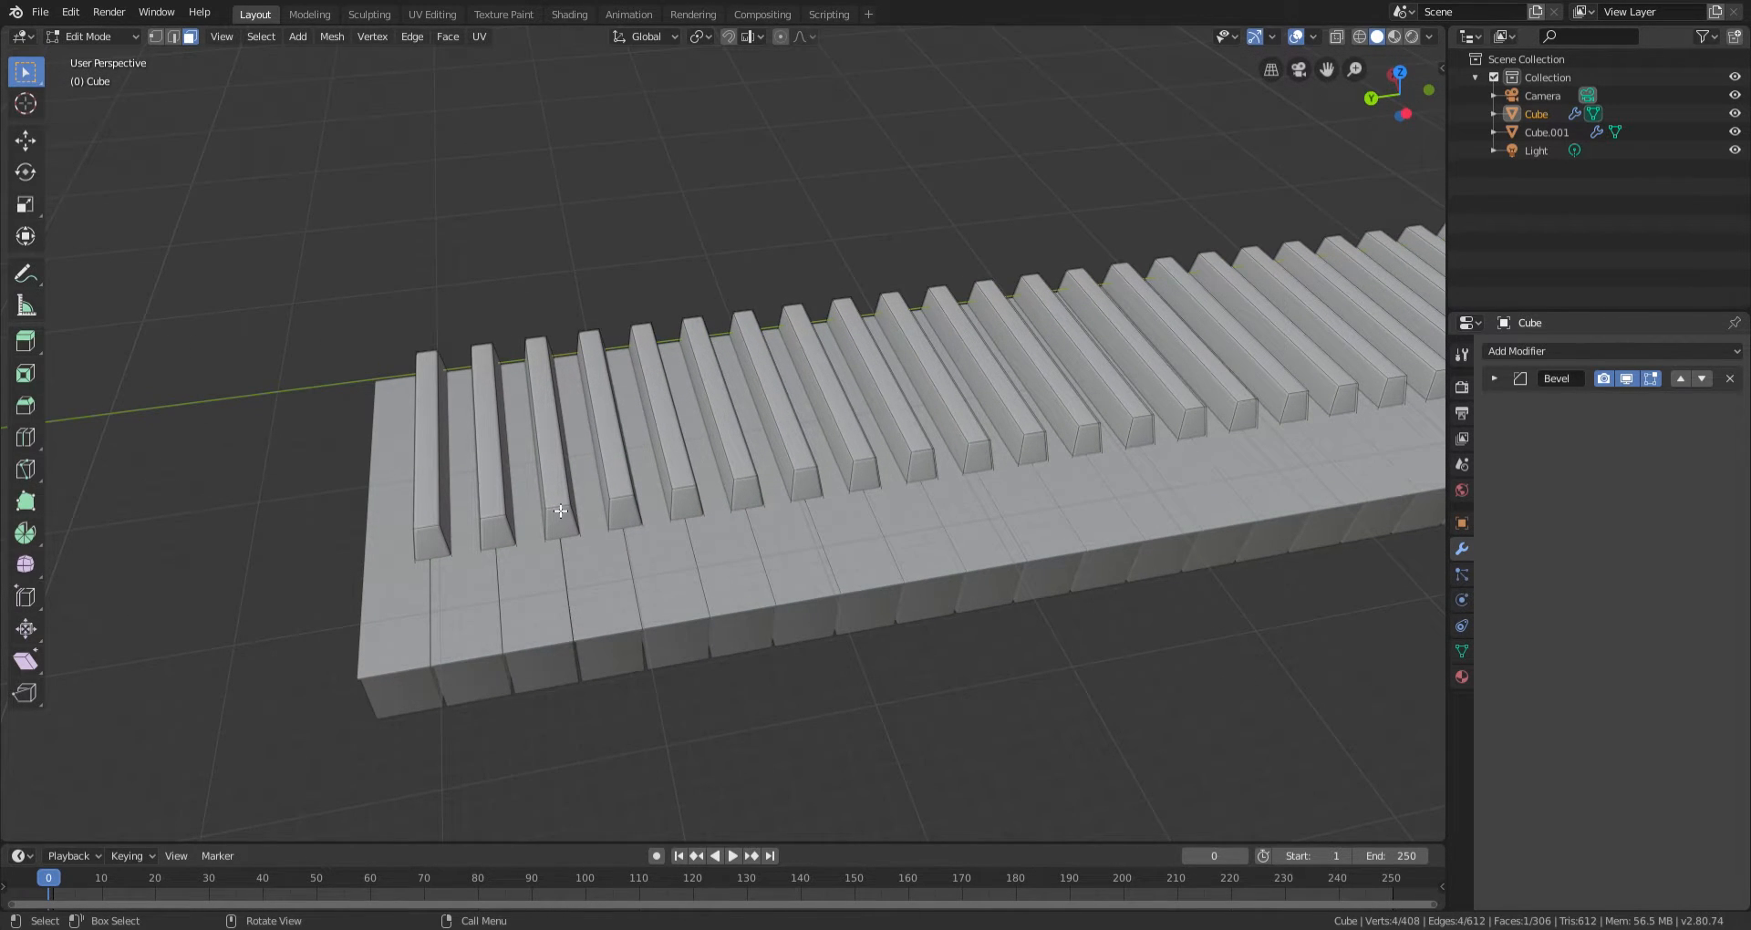
pyautogui.click(560, 511)
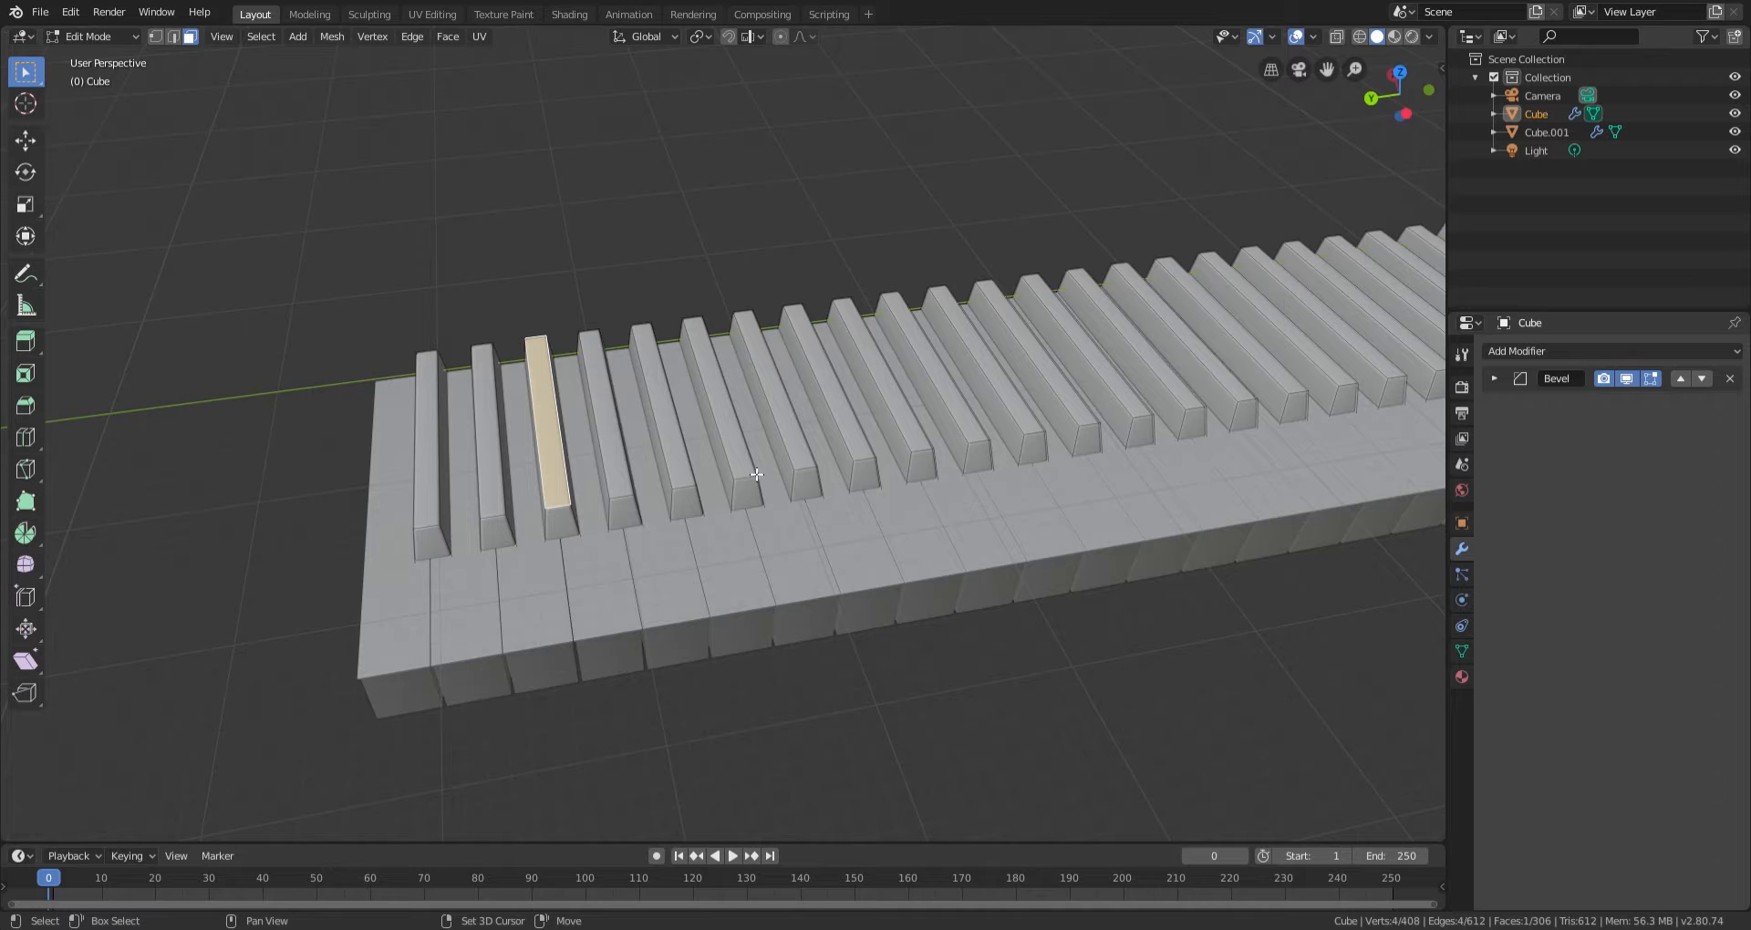
pyautogui.keyDown('shift'); pyautogui.click(799, 464); pyautogui.keyUp('shift')
pyautogui.keyDown('shift'); pyautogui.moveTo(922, 547); pyautogui.dragTo(671, 588, button='middle'); pyautogui.keyUp('shift')
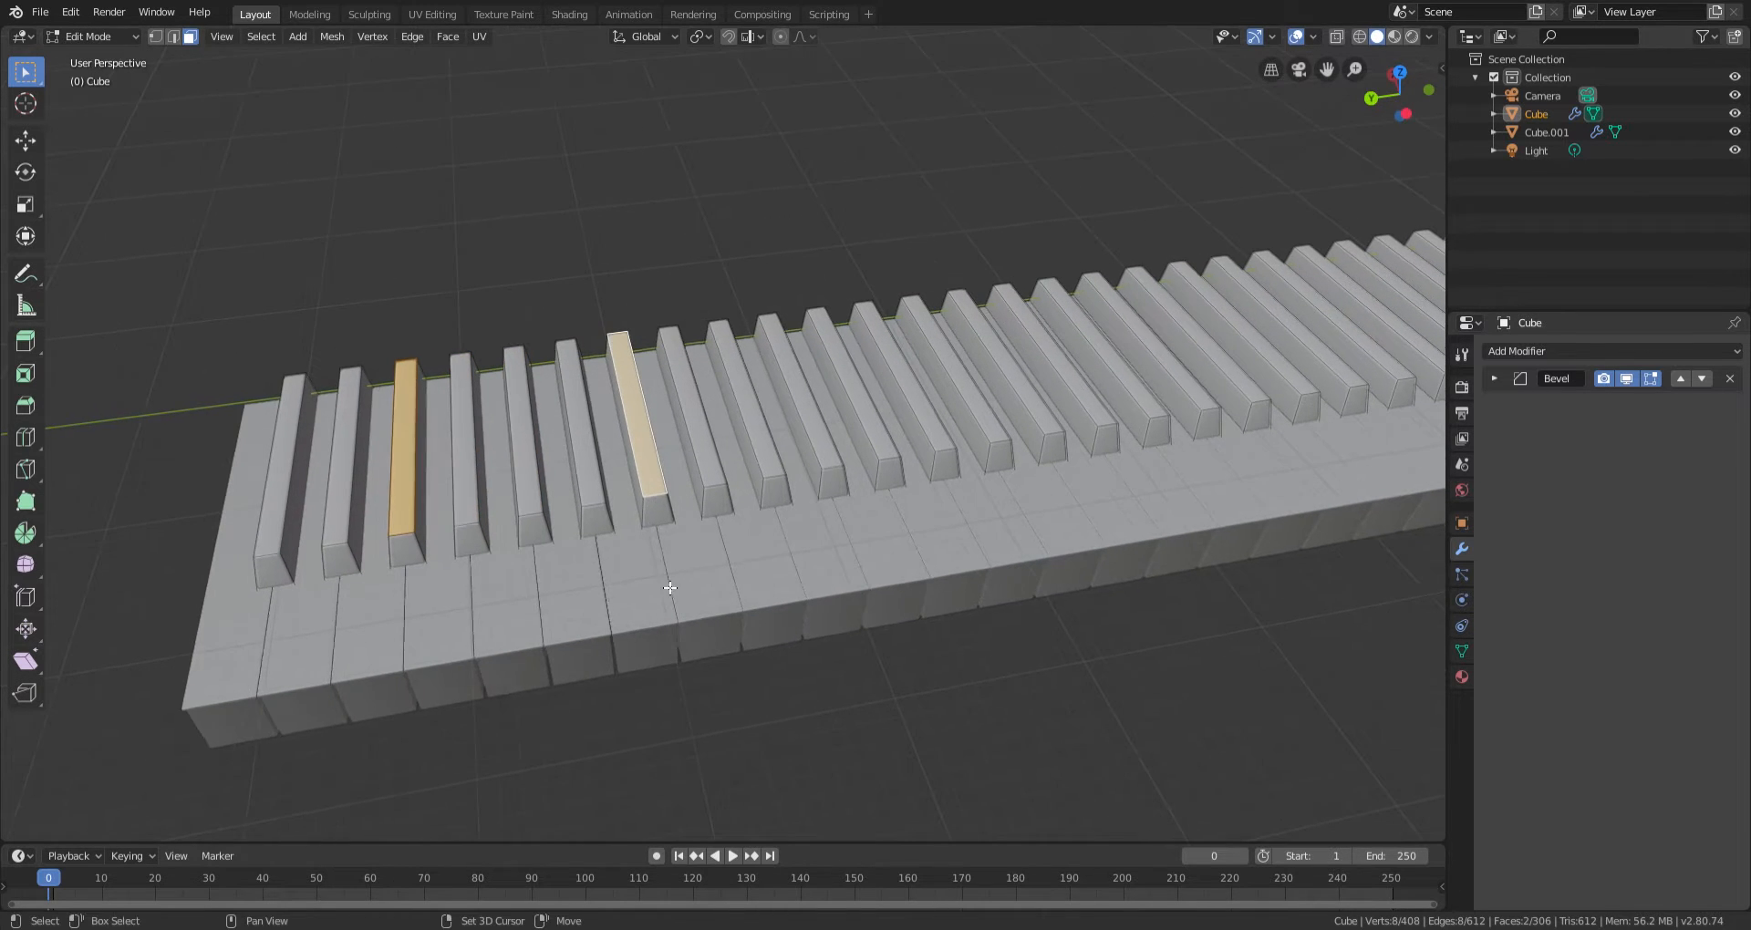
pyautogui.keyDown('shift'); pyautogui.click(832, 482); pyautogui.keyUp('shift')
pyautogui.keyDown('shift'); pyautogui.click(1052, 449); pyautogui.keyUp('shift')
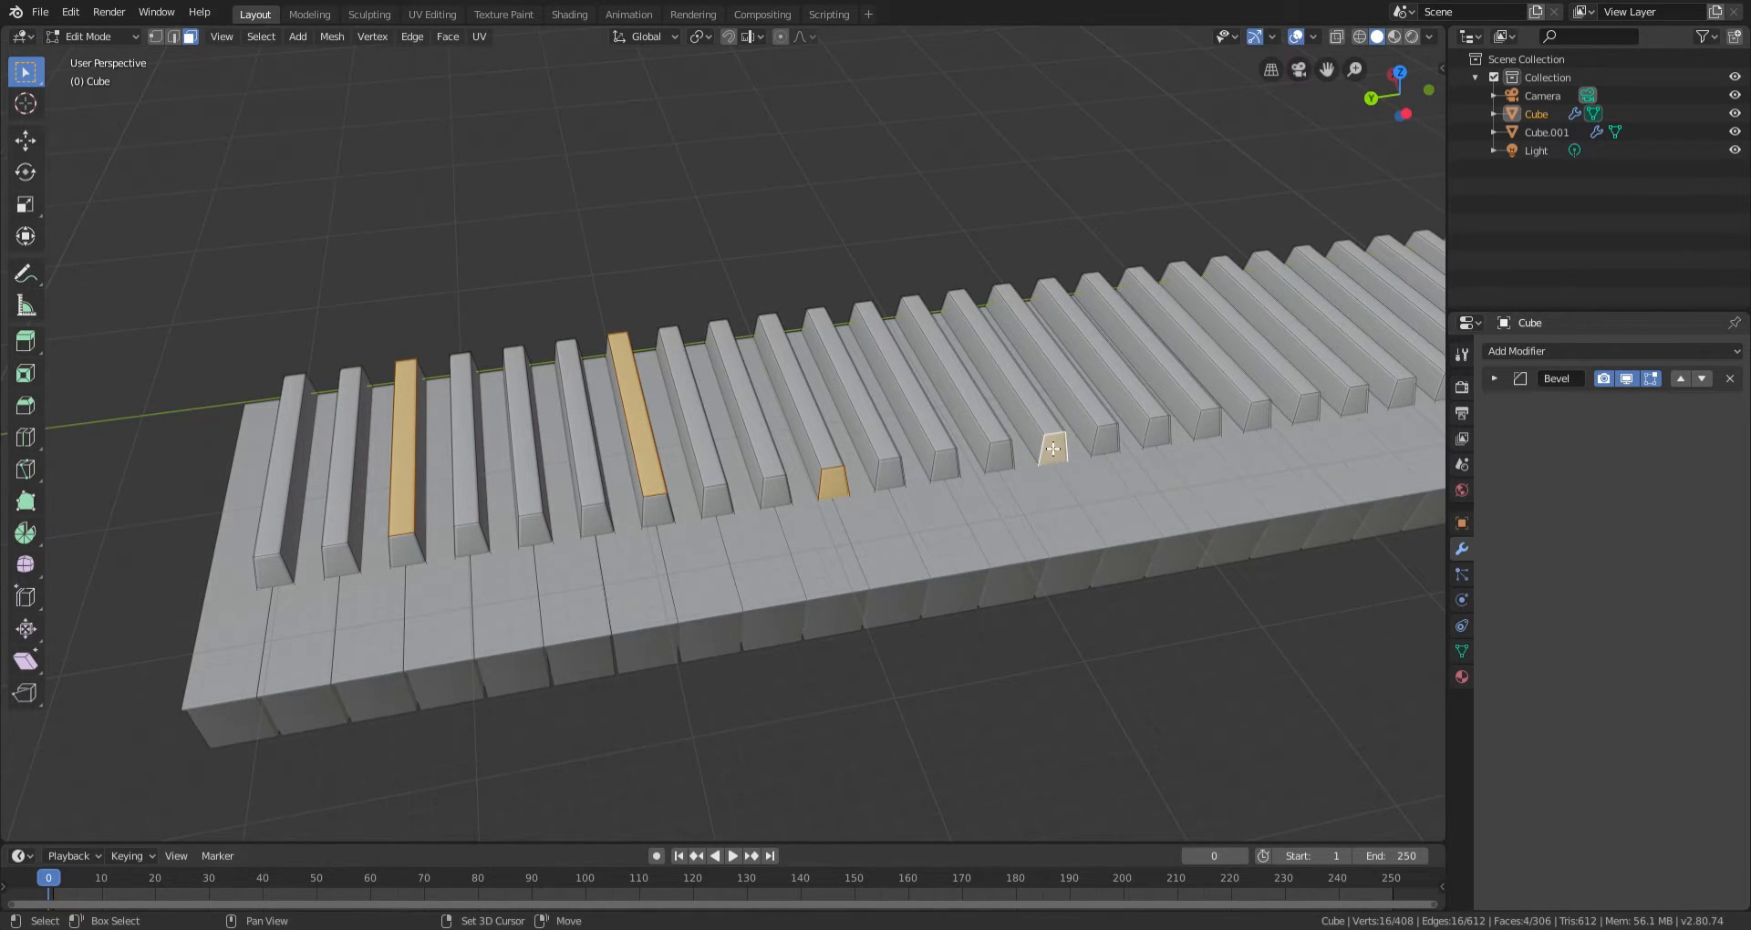
pyautogui.keyDown('shift'); pyautogui.moveTo(1054, 448); pyautogui.dragTo(589, 548, button='middle'); pyautogui.keyUp('shift')
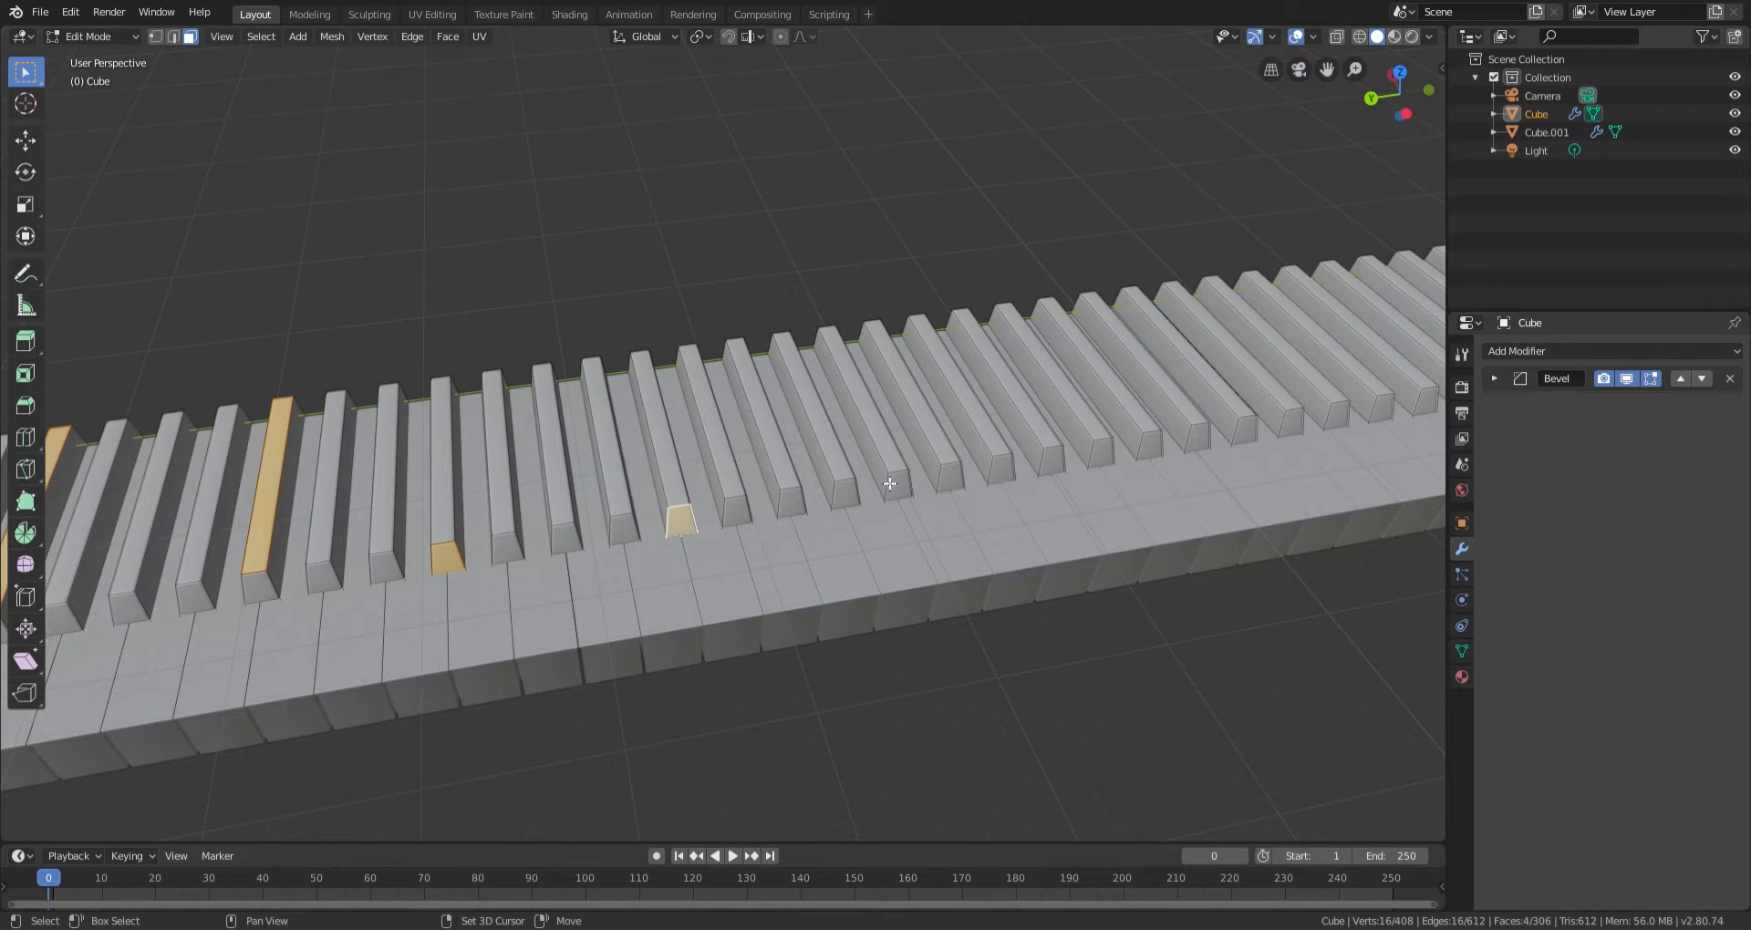
pyautogui.keyDown('shift'); pyautogui.click(848, 482); pyautogui.keyUp('shift')
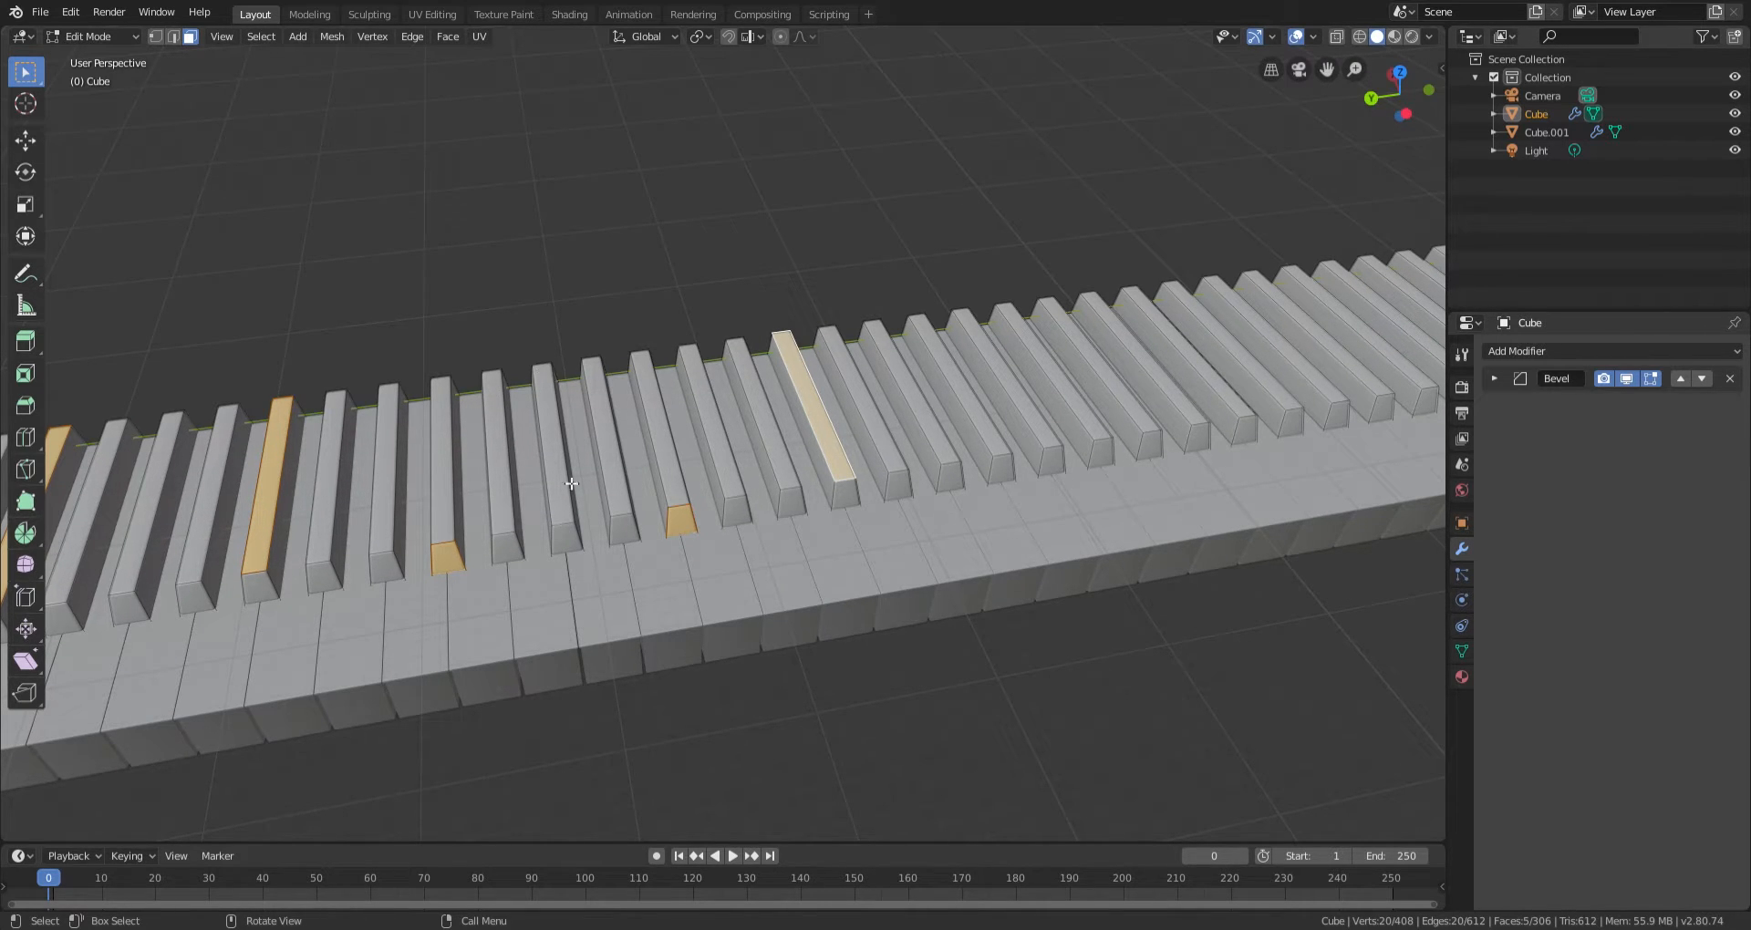
pyautogui.keyDown('shift'); pyautogui.moveTo(571, 484); pyautogui.dragTo(334, 618, button='middle'); pyautogui.keyUp('shift')
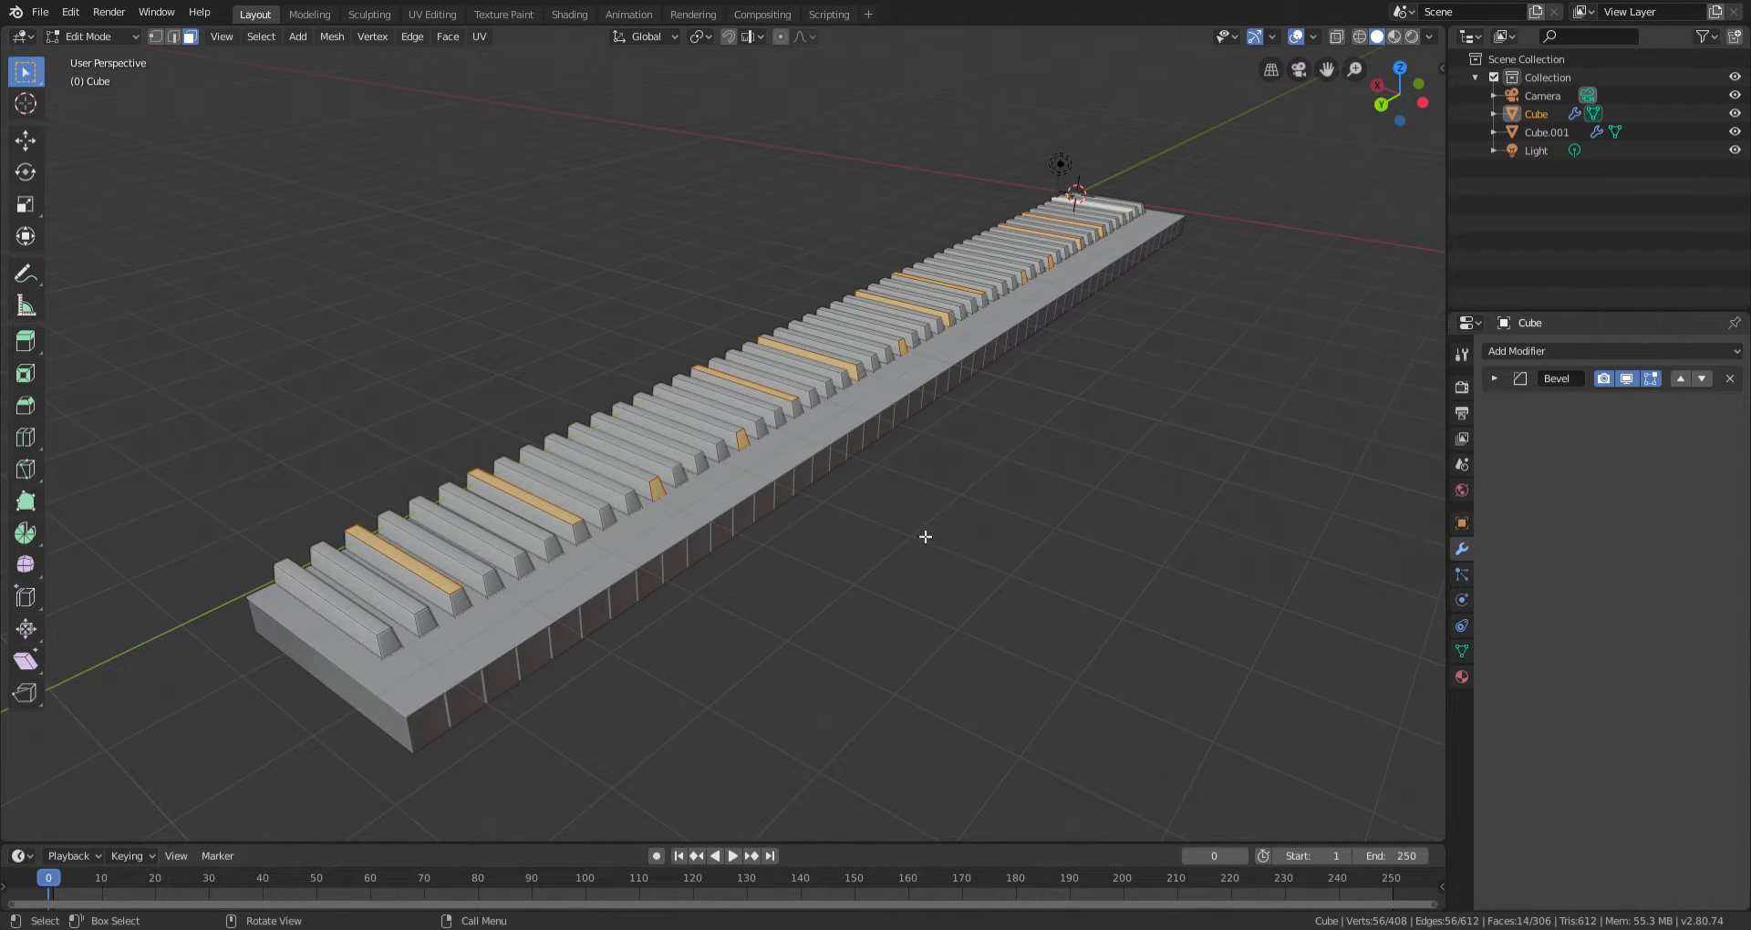
# Expand the picked faces to their entire black keys with Select More.
pyautogui.moveTo(807, 503); pyautogui.dragTo(502, 451, button='middle')
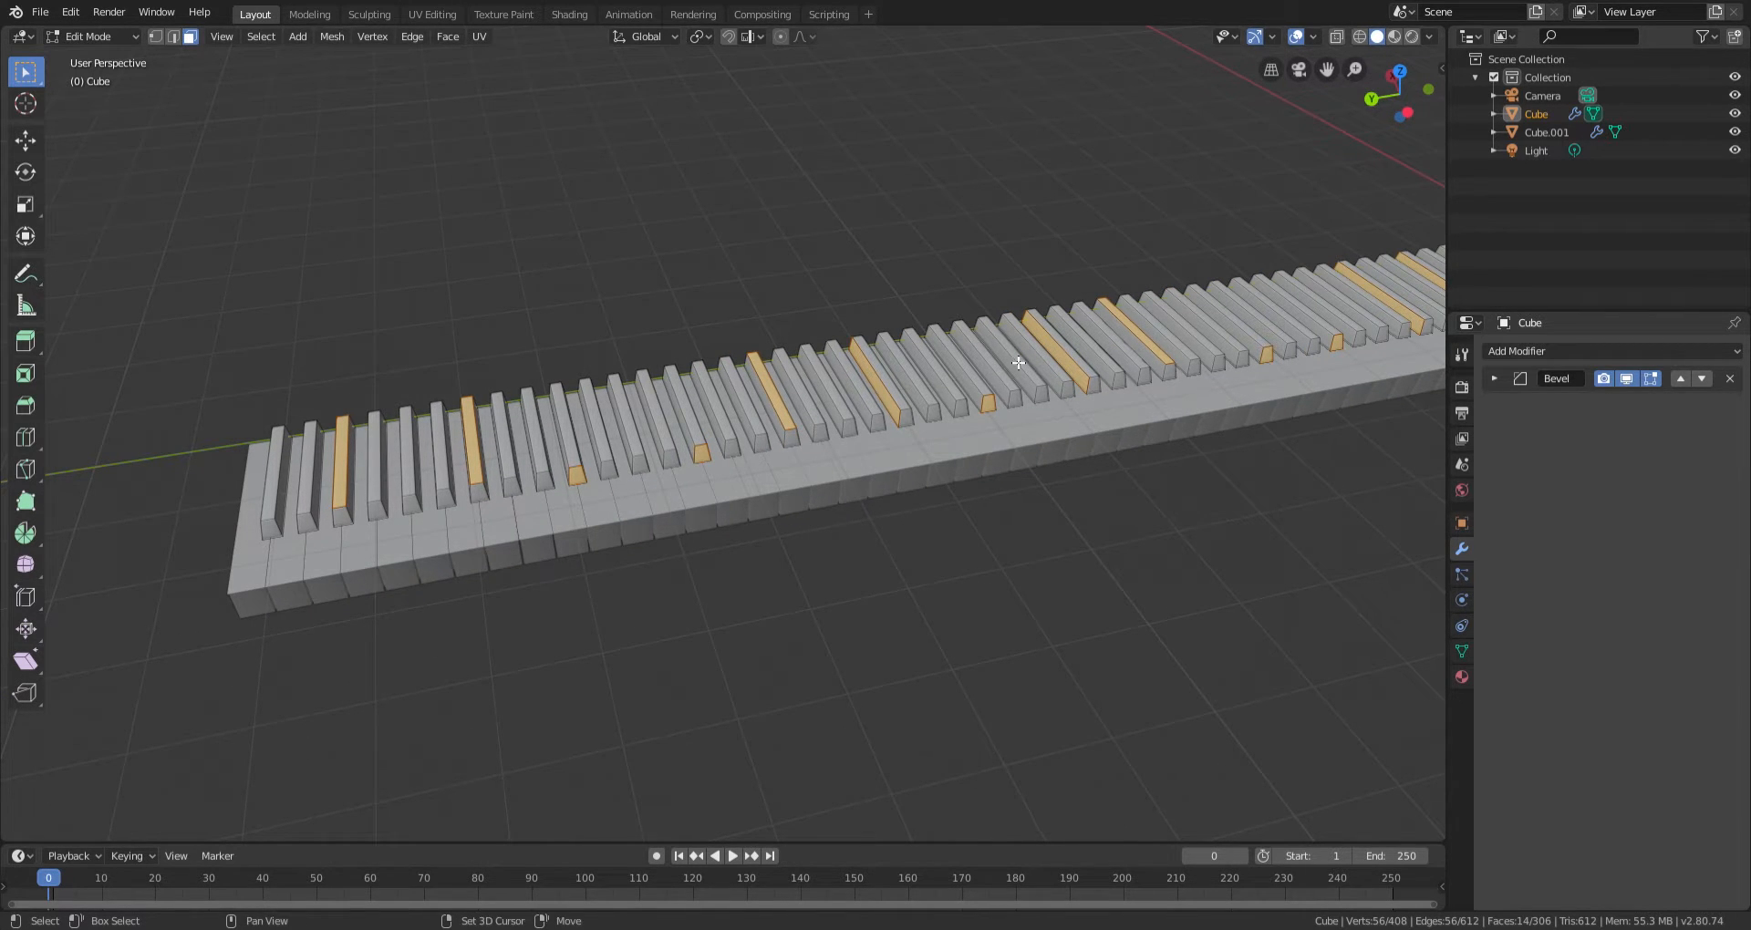
pyautogui.keyDown('shift'); pyautogui.moveTo(1021, 368); pyautogui.dragTo(1231, 361, button='middle'); pyautogui.keyUp('shift')
pyautogui.scroll(3, 1049, 429)
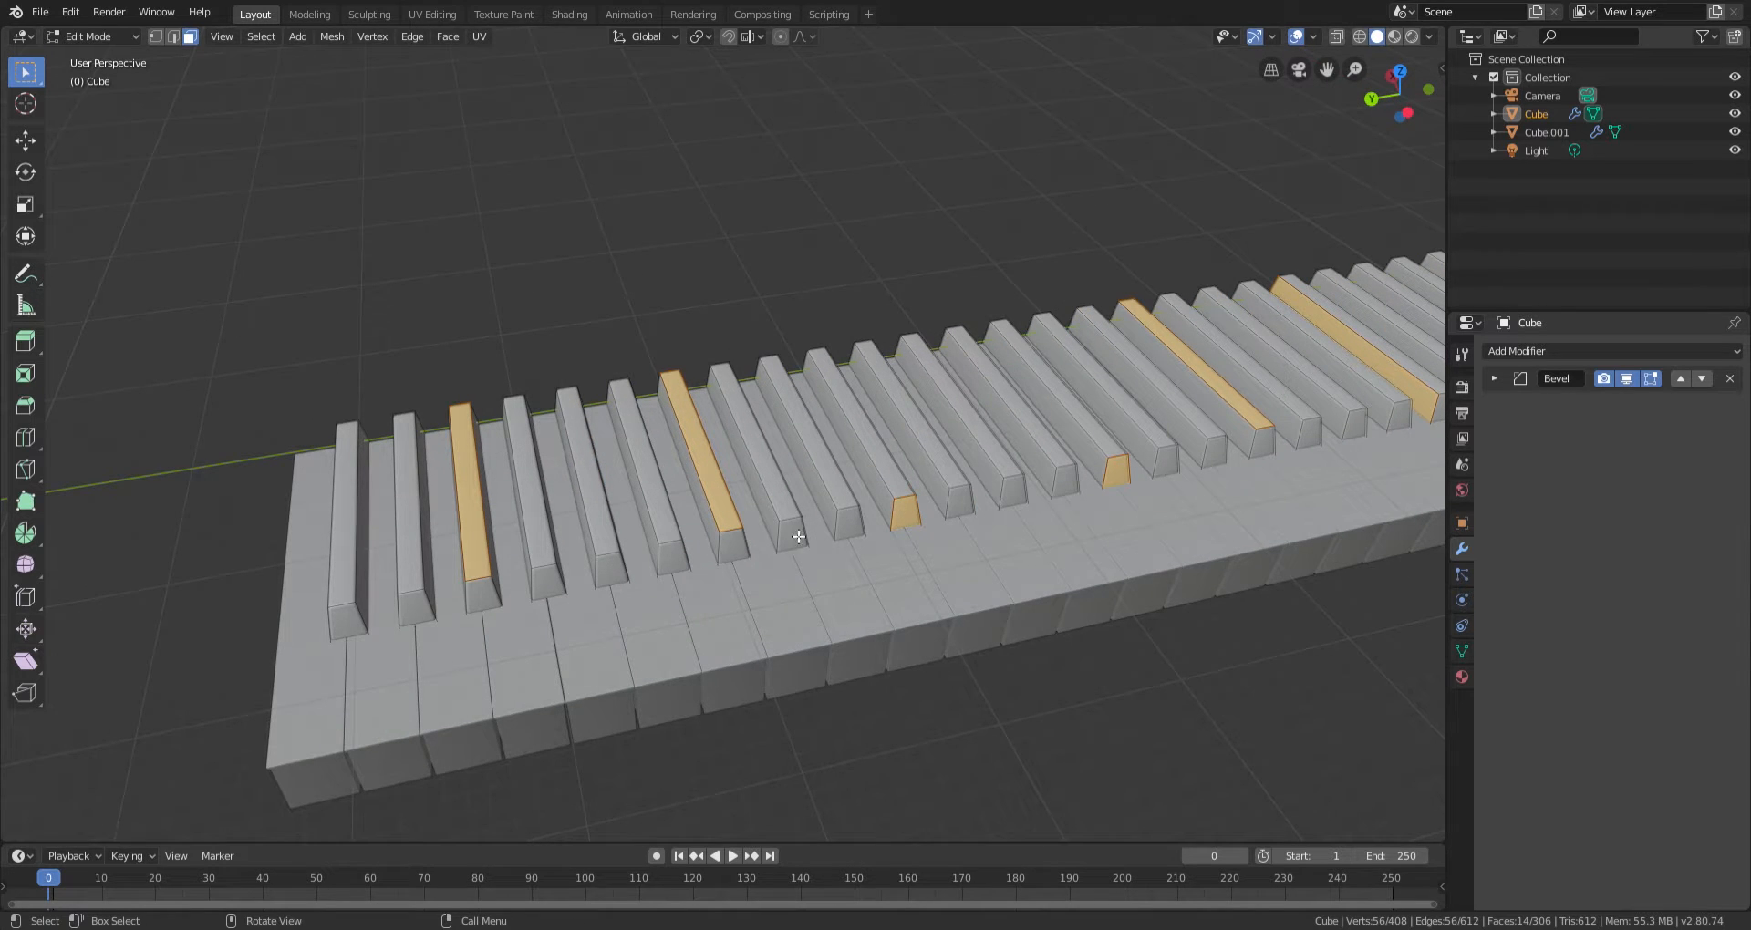
pyautogui.press('ctrl+KP_Add')
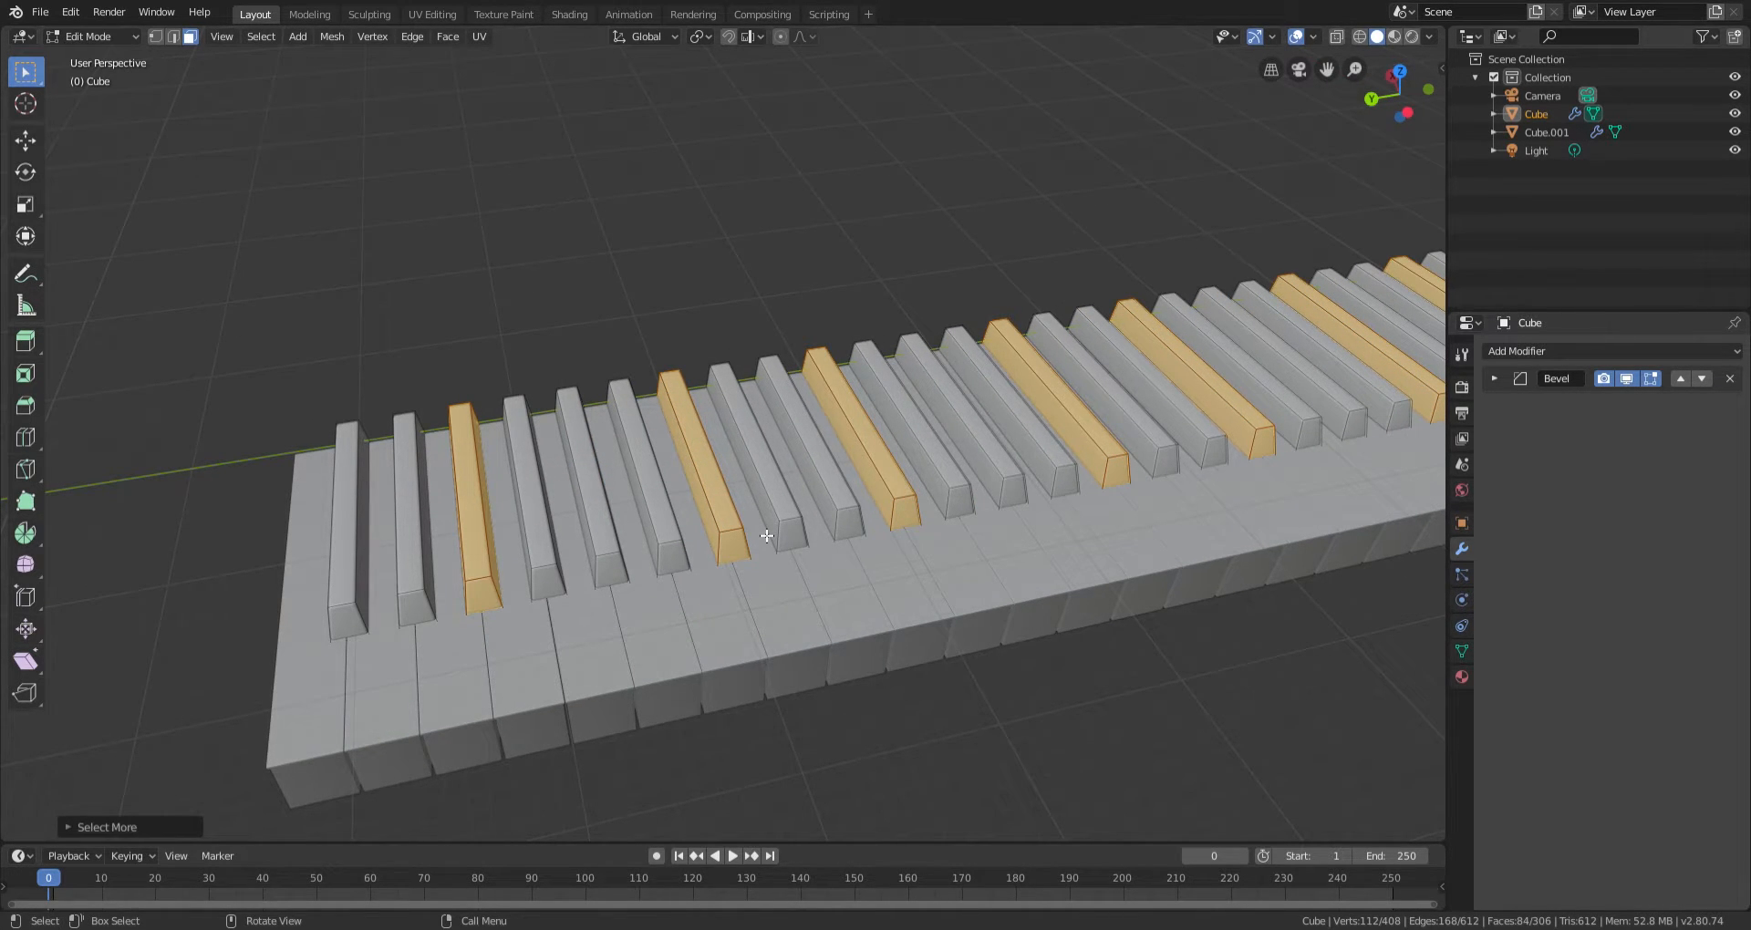
pyautogui.moveTo(766, 535); pyautogui.dragTo(774, 504, button='middle')
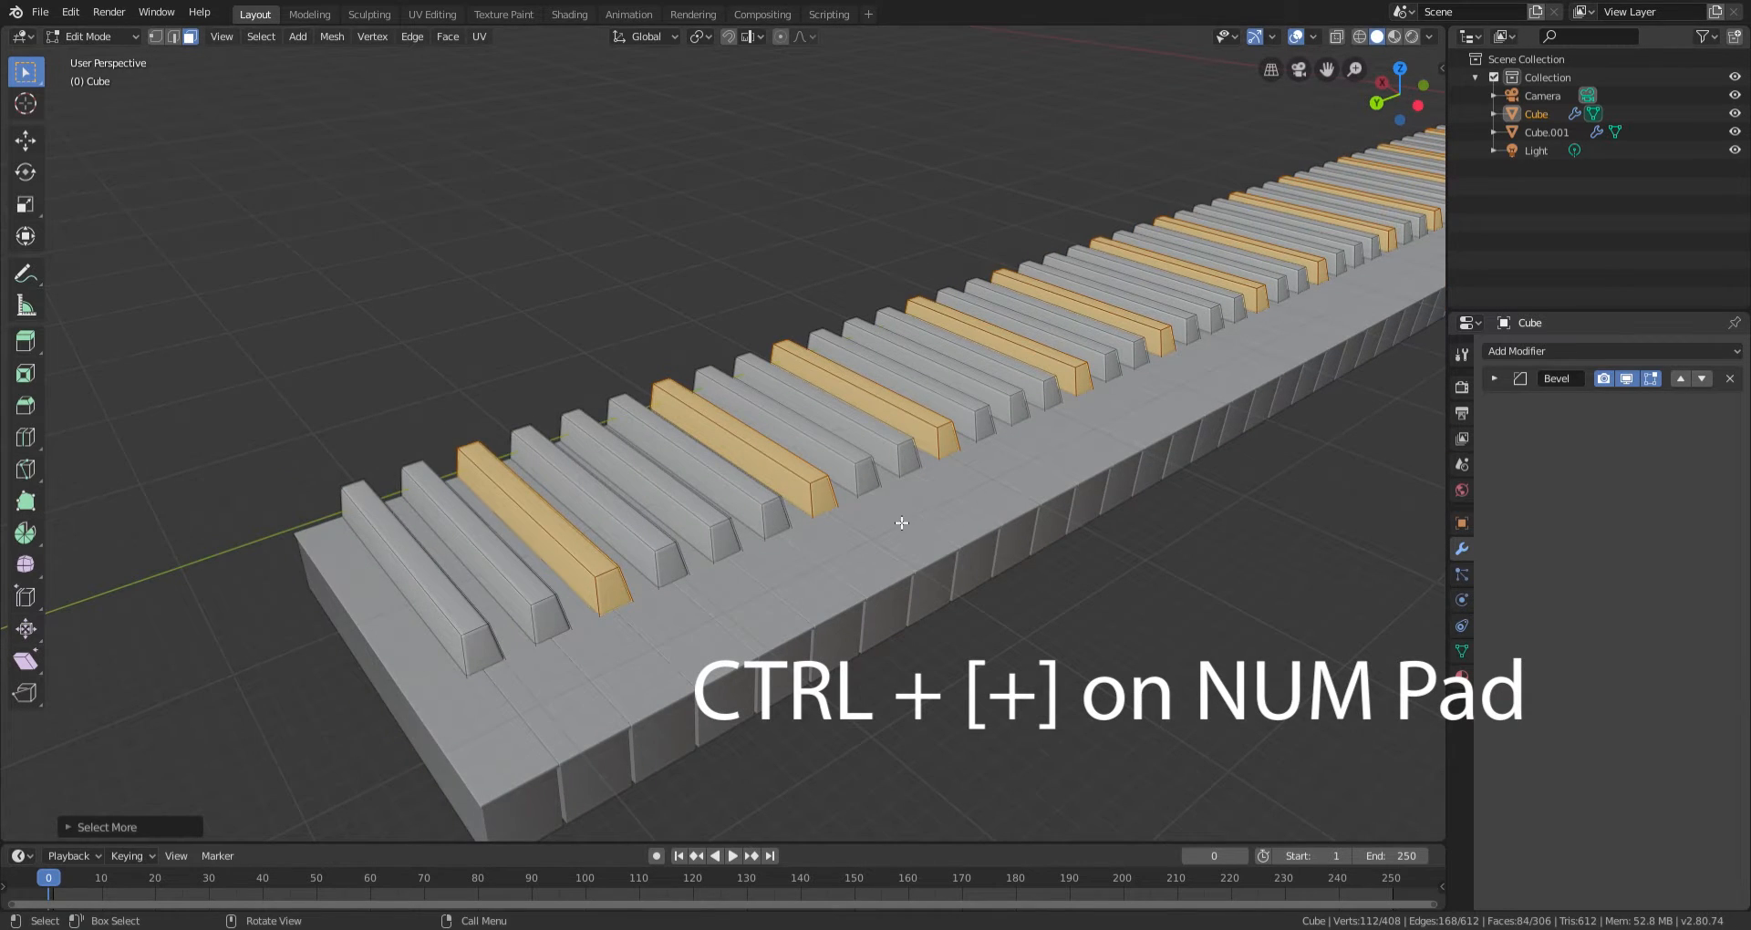
pyautogui.moveTo(901, 523); pyautogui.dragTo(883, 447, button='middle')
pyautogui.scroll(-1, 903, 435)
pyautogui.hotkey('ctrl', 'z')
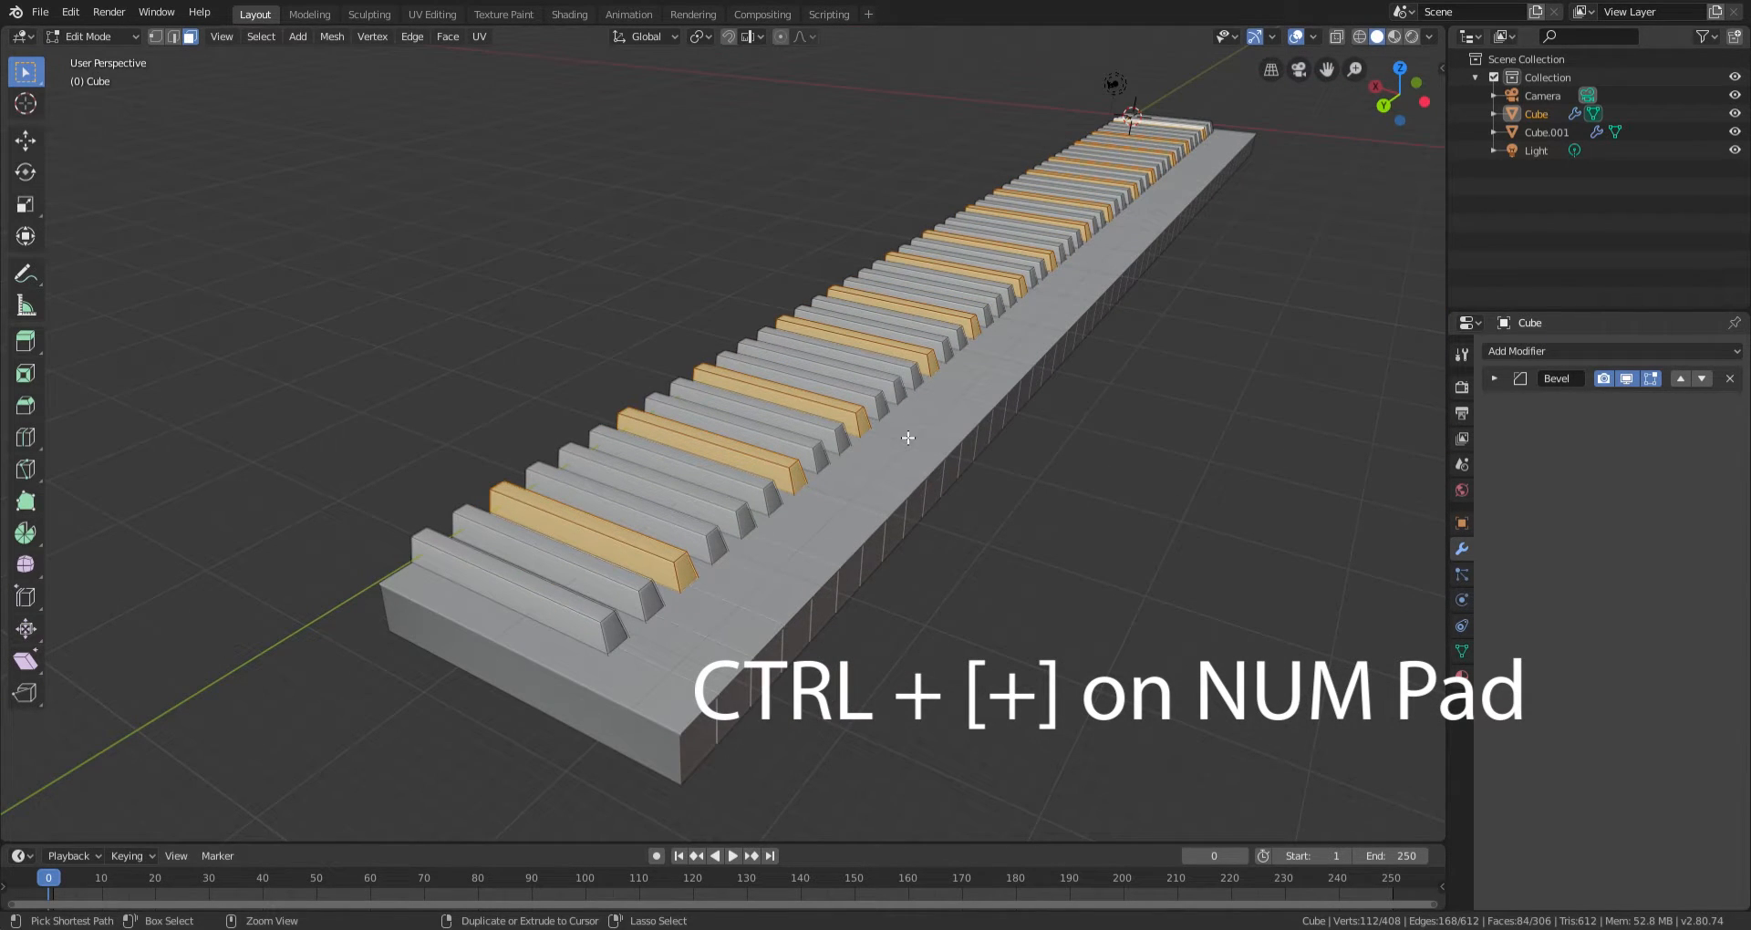
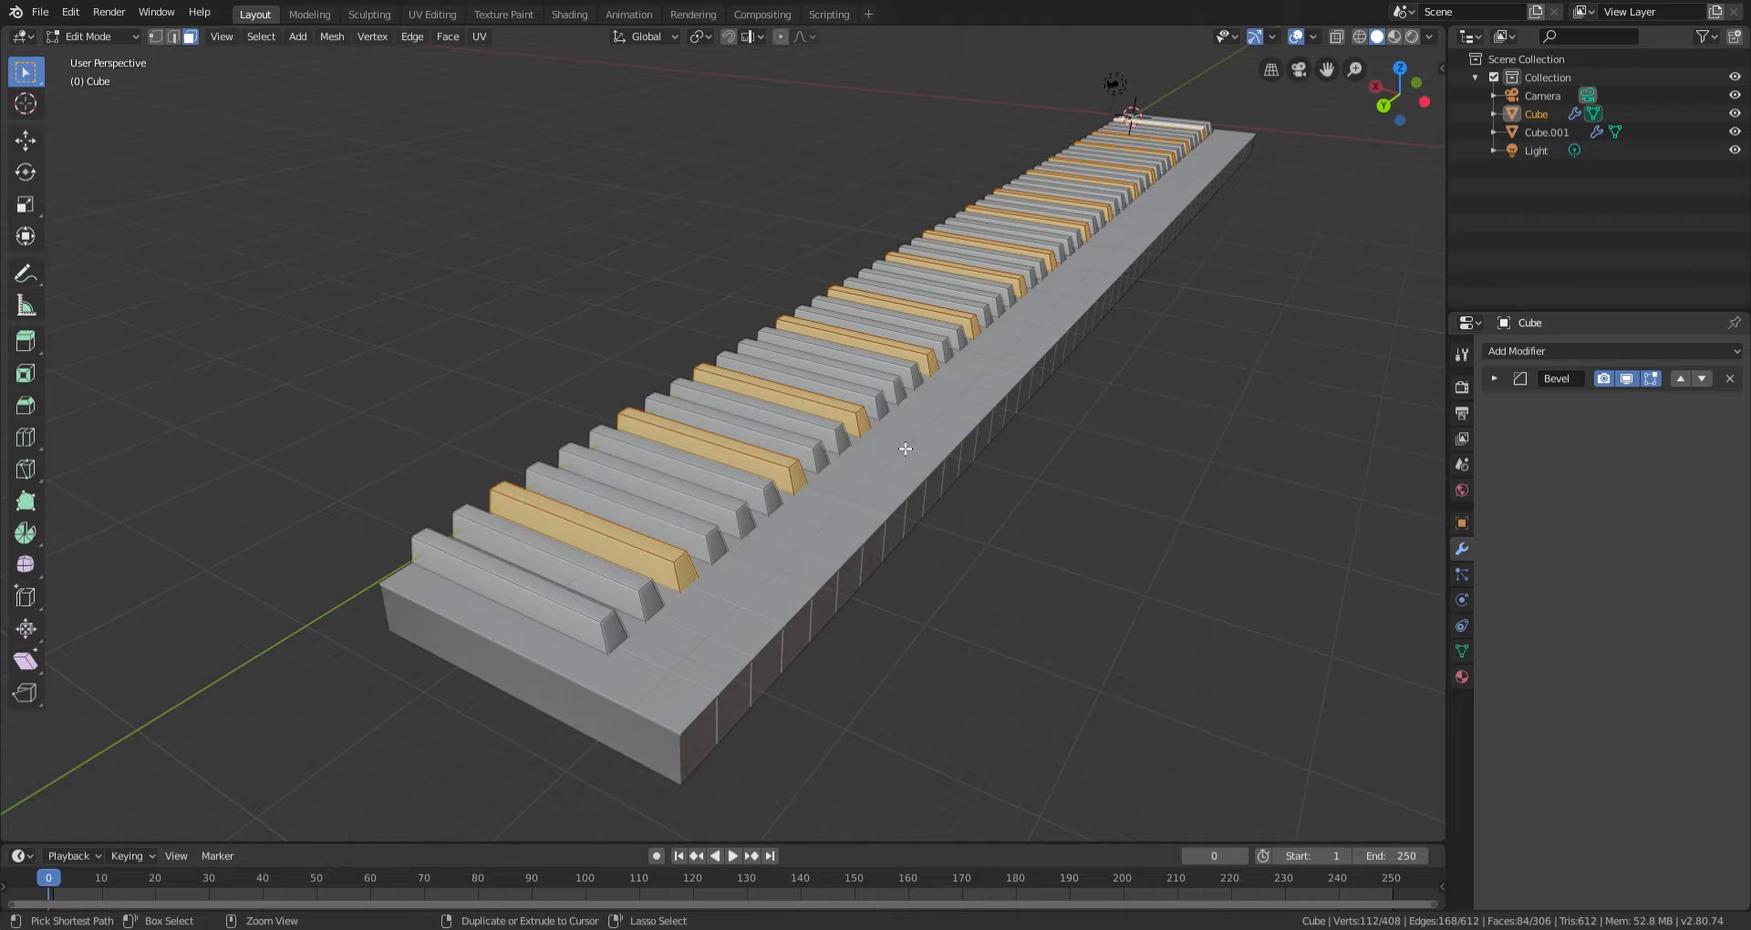
pyautogui.moveTo(905, 449); pyautogui.dragTo(792, 454, button='middle')
pyautogui.scroll(3, 792, 454)
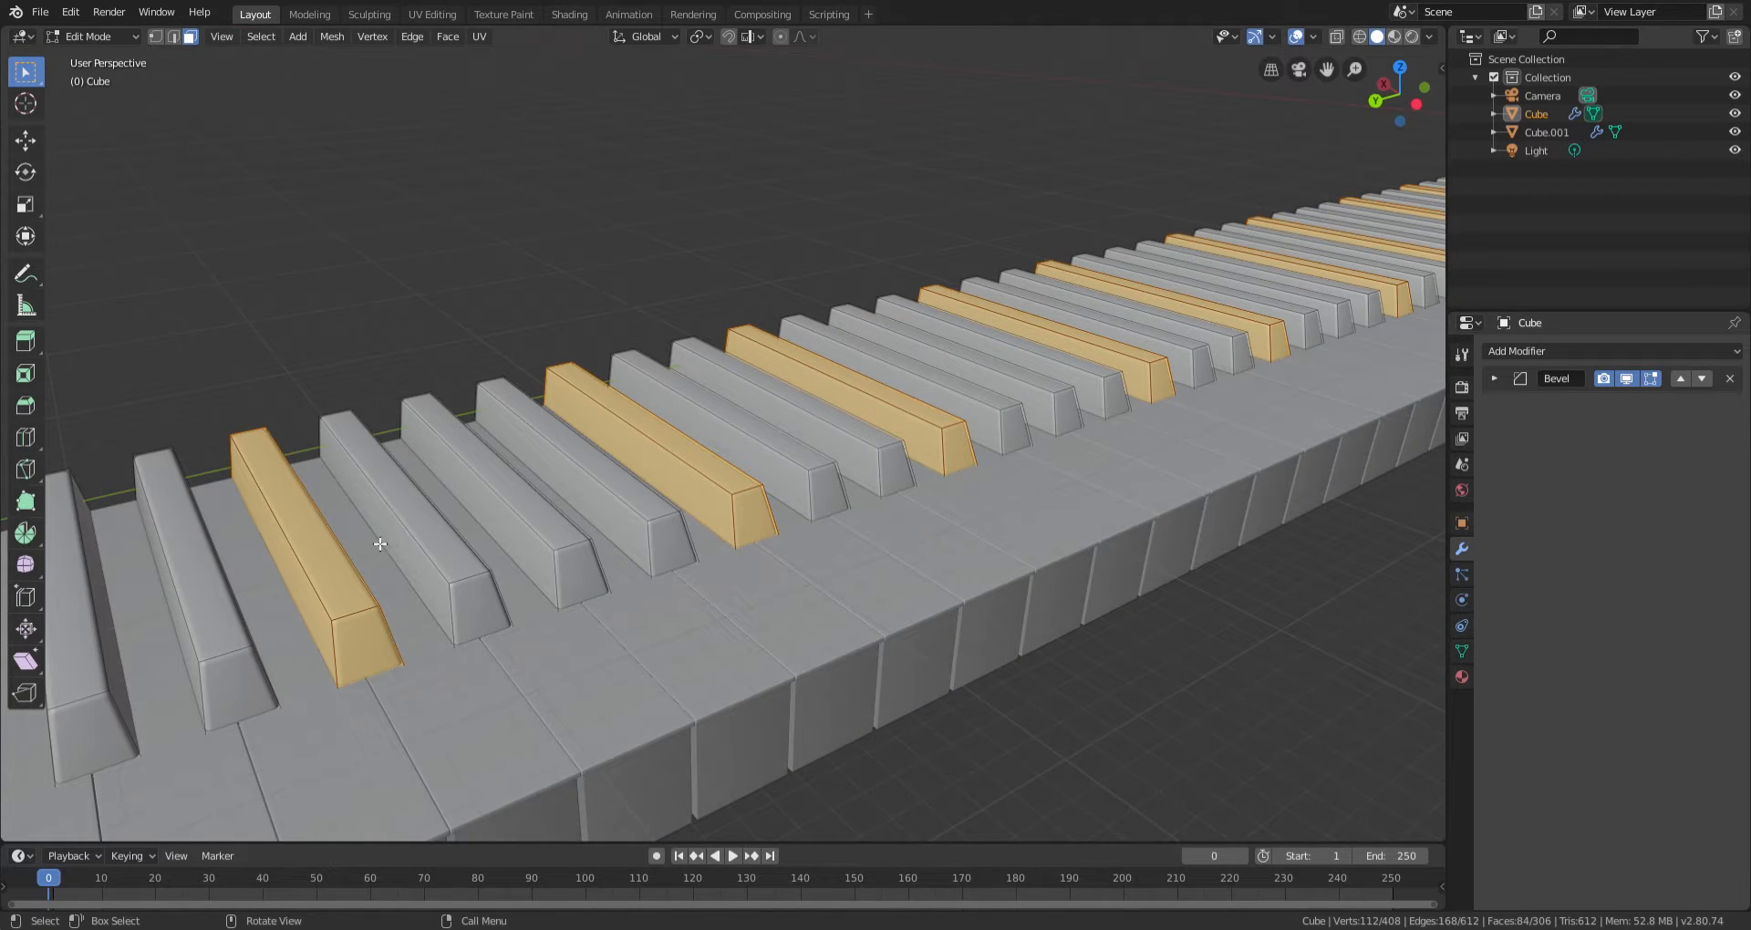
# Run Select More once again on the already expanded black keys.
pyautogui.click(262, 37)
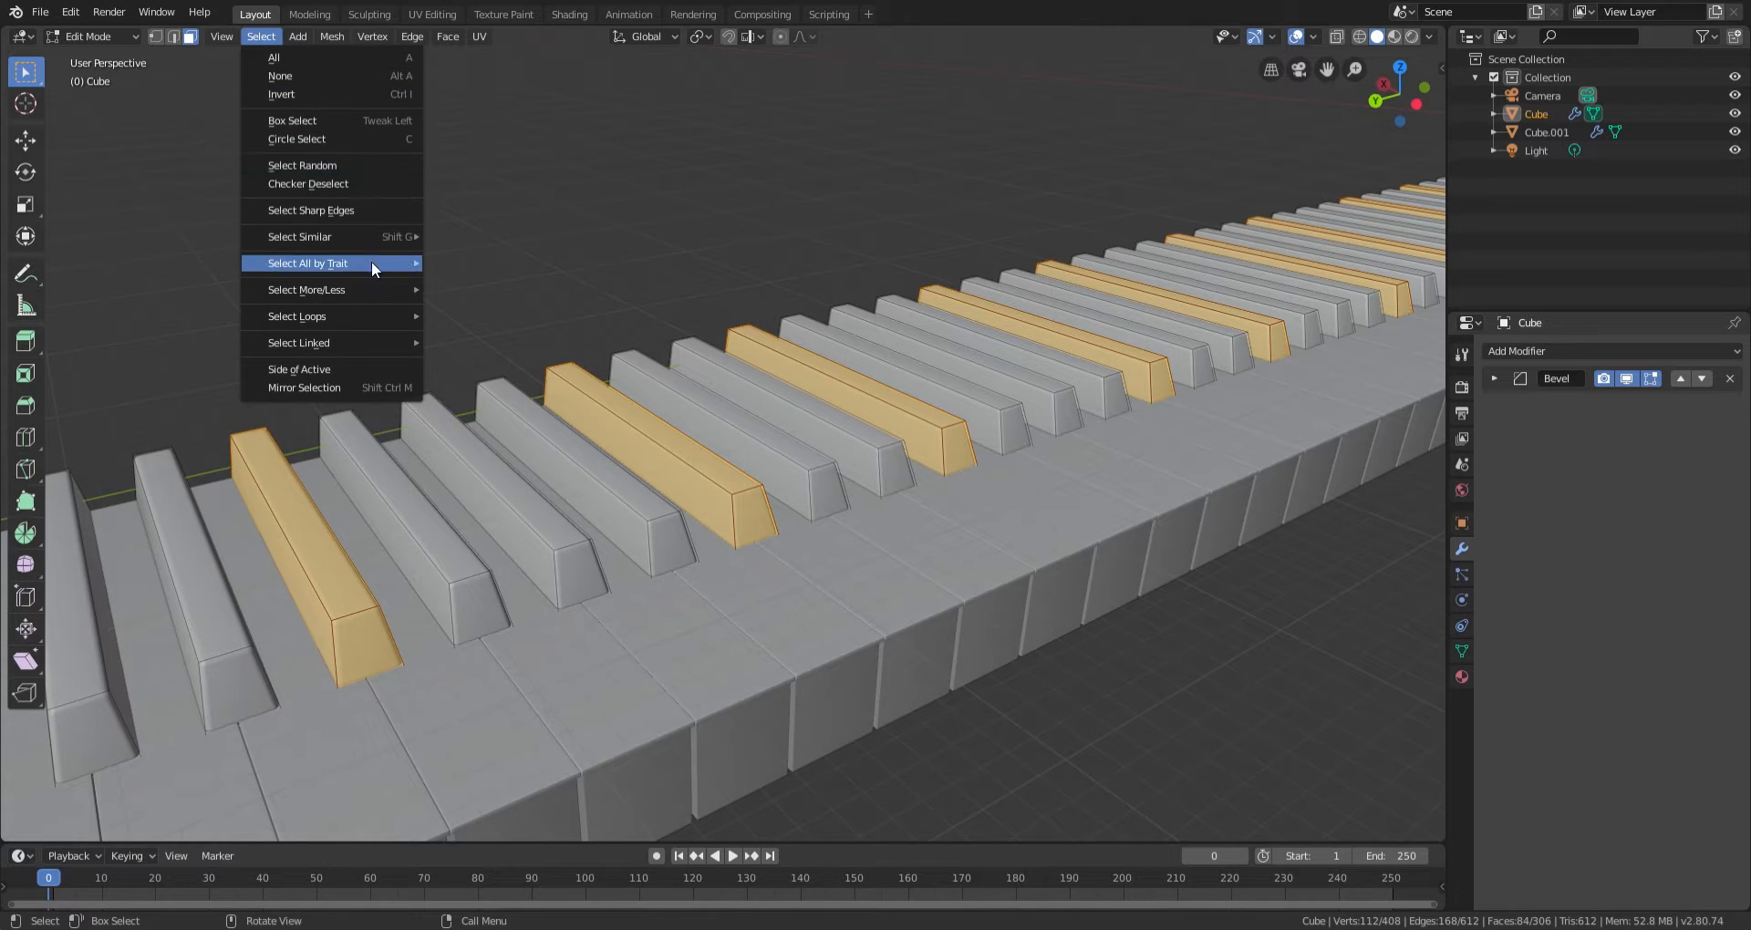
pyautogui.moveTo(370, 316)
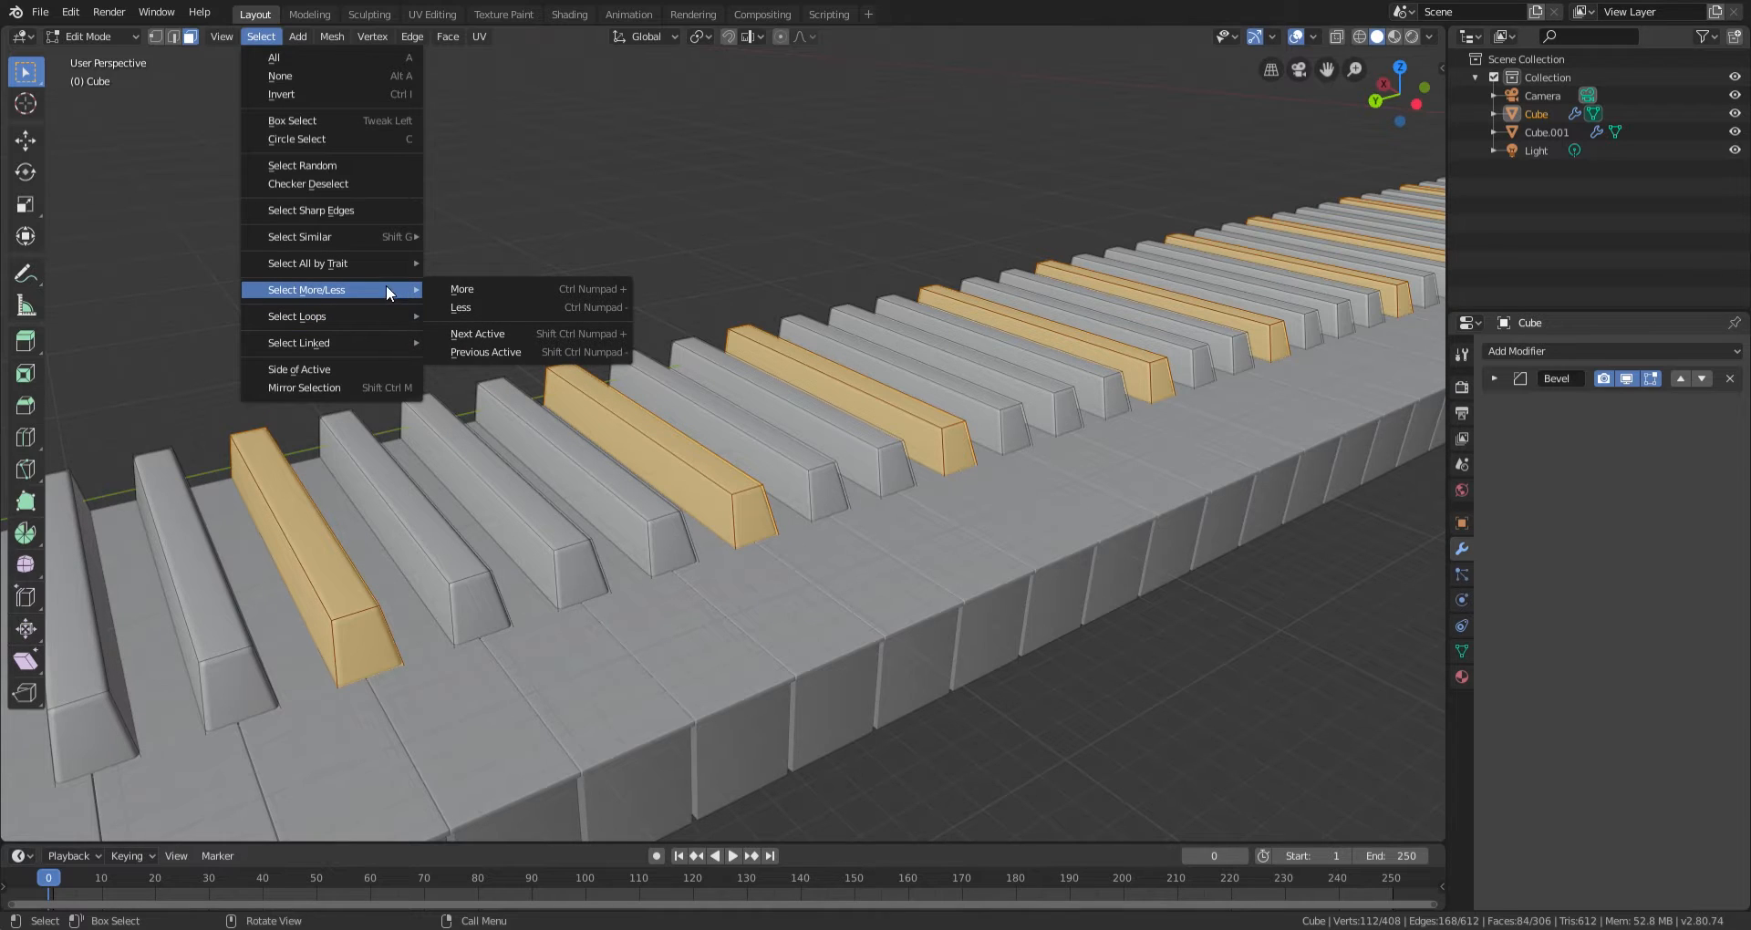
pyautogui.click(499, 288)
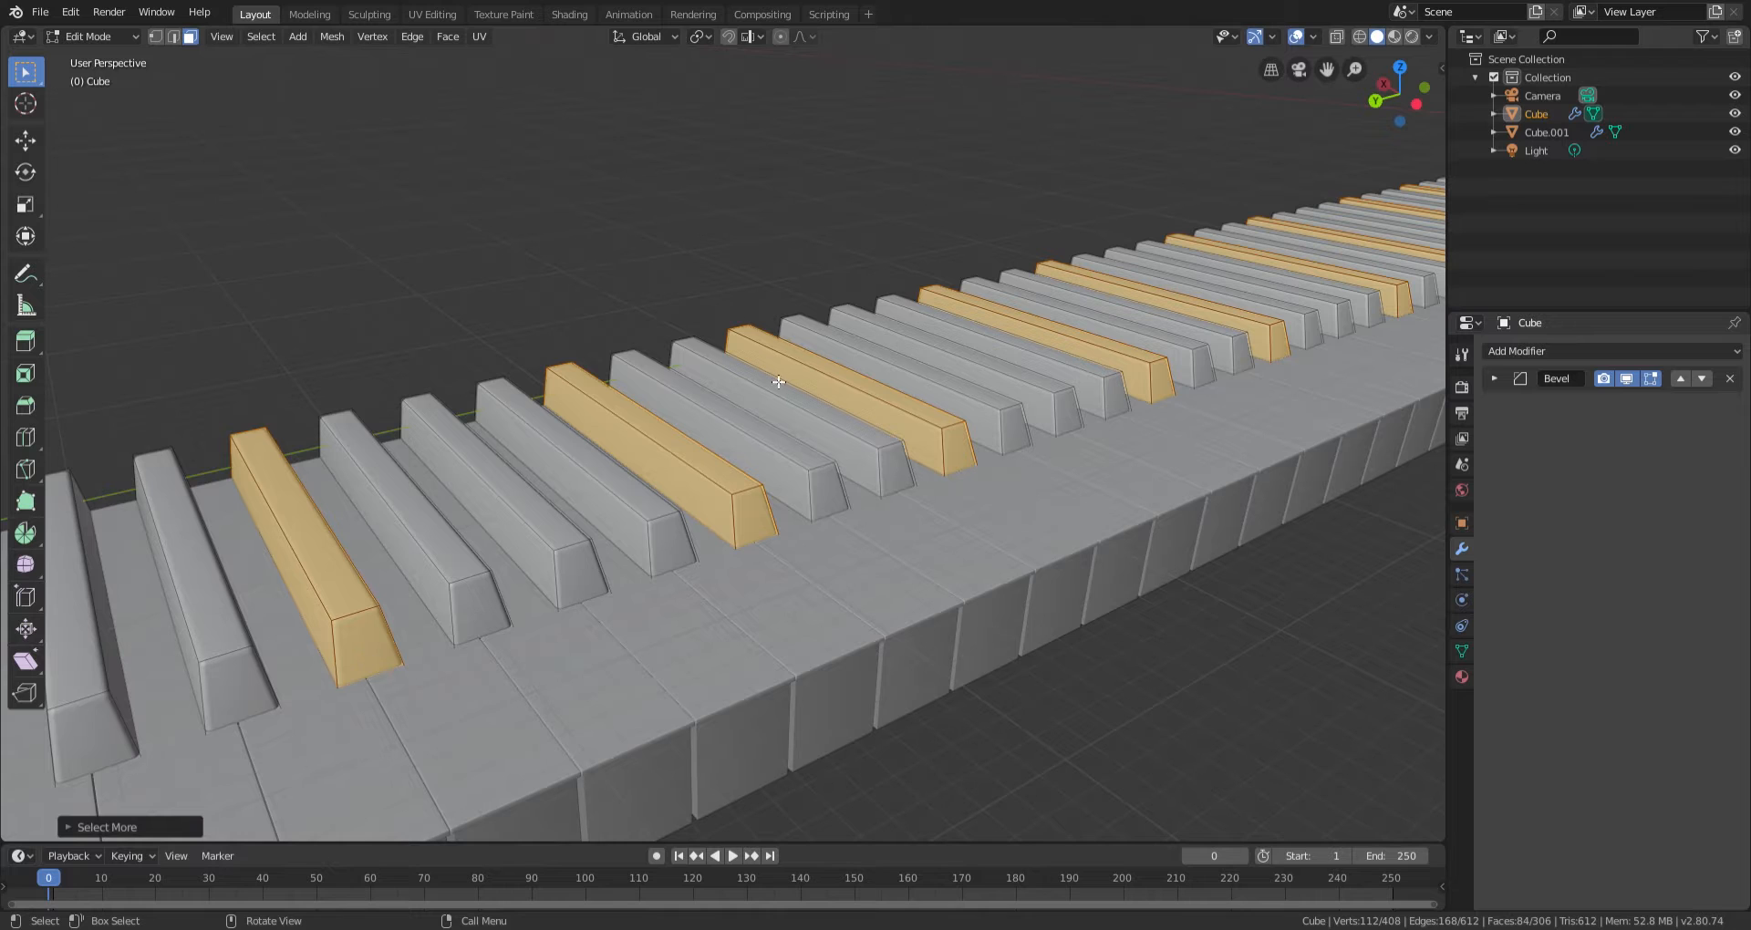
# Delete the vertices of the selected black keys and return to Object Mode.
pyautogui.scroll(-2, 889, 446)
pyautogui.moveTo(889, 446); pyautogui.dragTo(745, 439, button='middle')
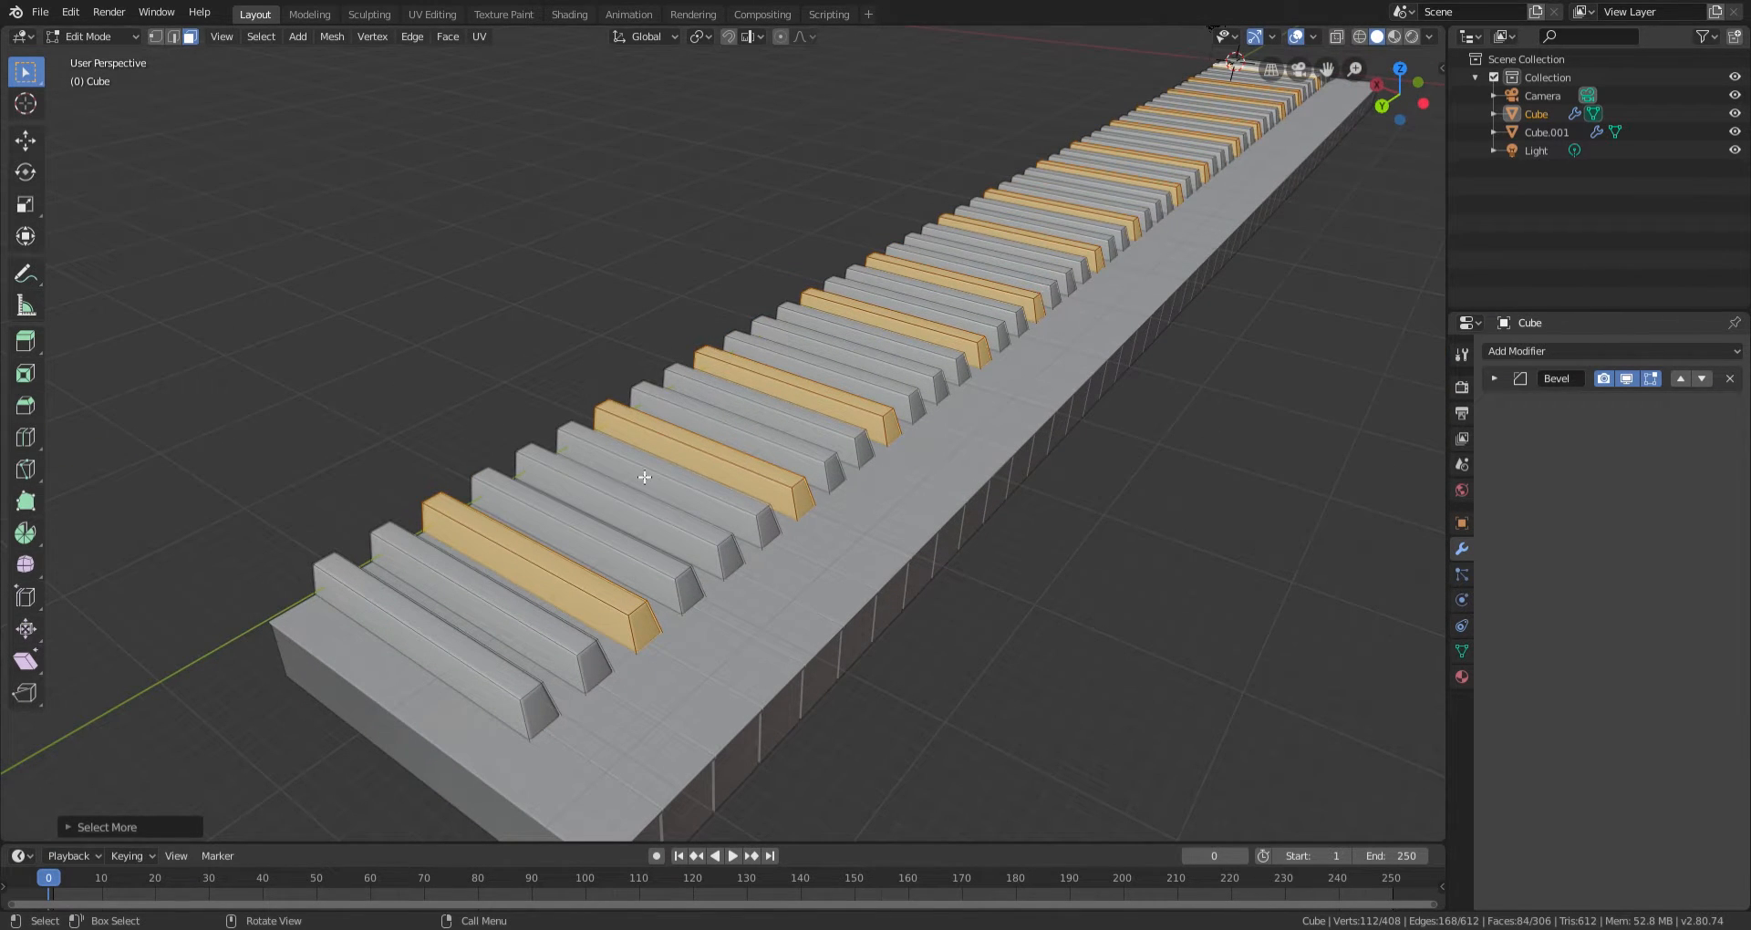
pyautogui.moveTo(1262, 359); pyautogui.dragTo(862, 472, button='middle')
pyautogui.moveTo(1134, 430)
pyautogui.keyDown('shift'); pyautogui.mouseDown(button='middle')
pyautogui.moveTo(821, 496)
pyautogui.moveTo(788, 533)
pyautogui.moveTo(1103, 429)
pyautogui.mouseUp(button='middle'); pyautogui.keyUp('shift')
pyautogui.scroll(-2, 966, 484)
pyautogui.scroll(2, 1029, 463)
pyautogui.press('x')
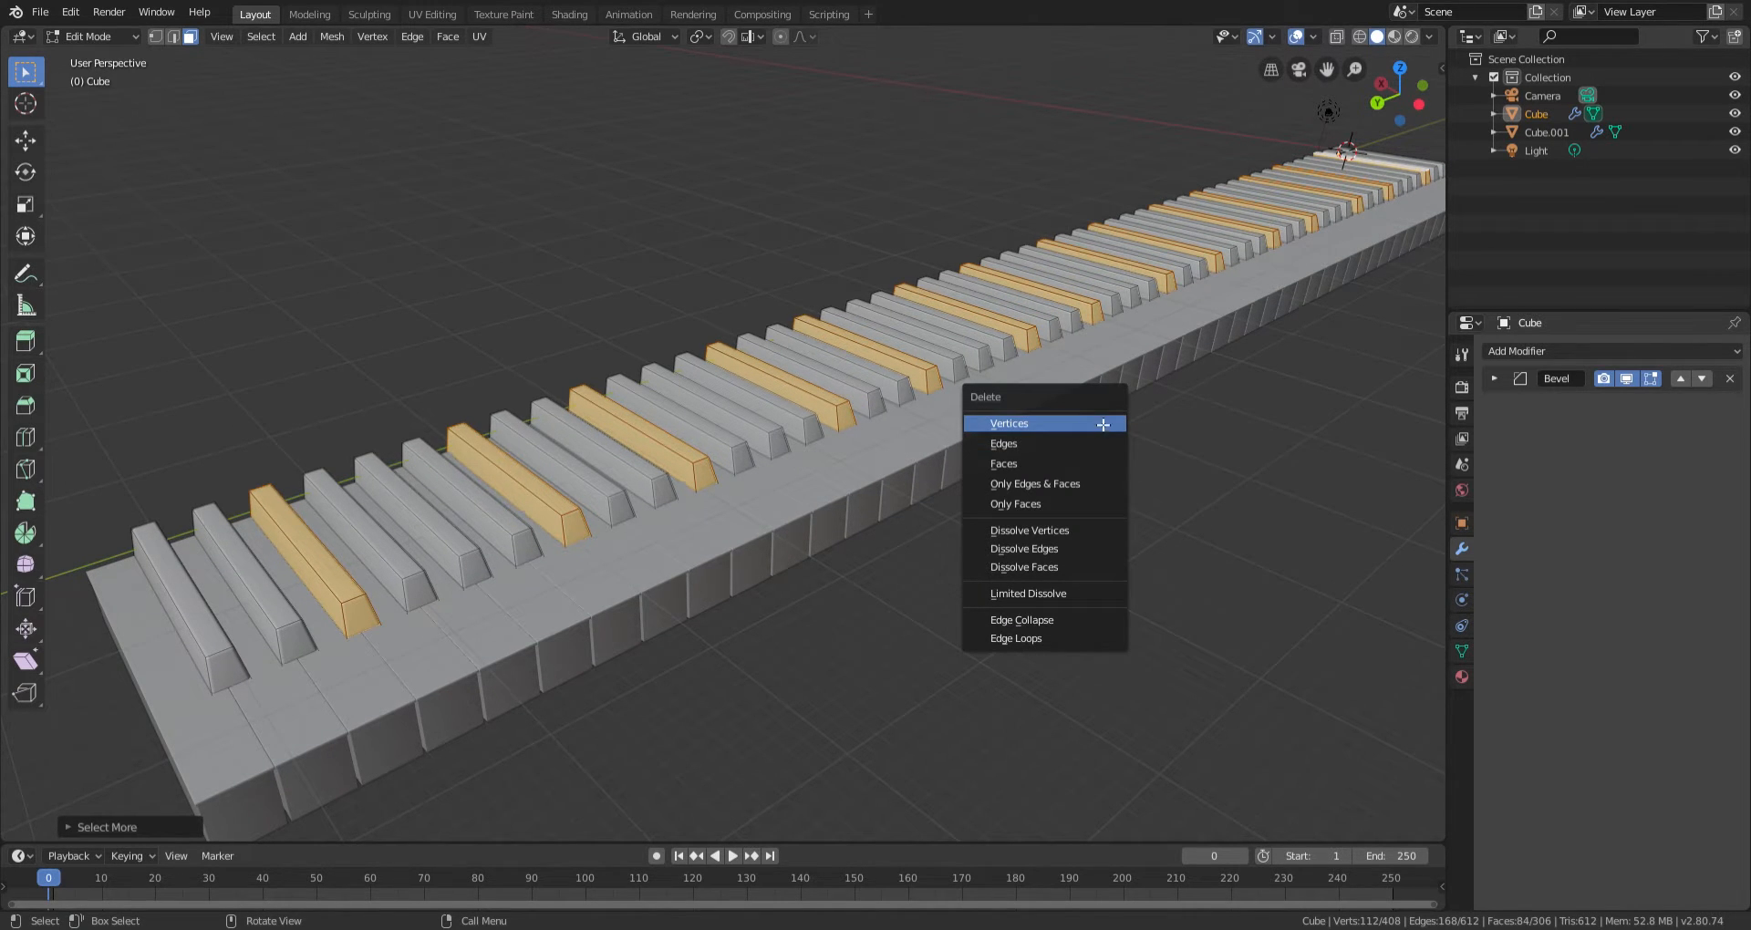
pyautogui.click(1099, 423)
pyautogui.scroll(-1, 958, 387)
pyautogui.moveTo(950, 391); pyautogui.dragTo(598, 374, button='middle')
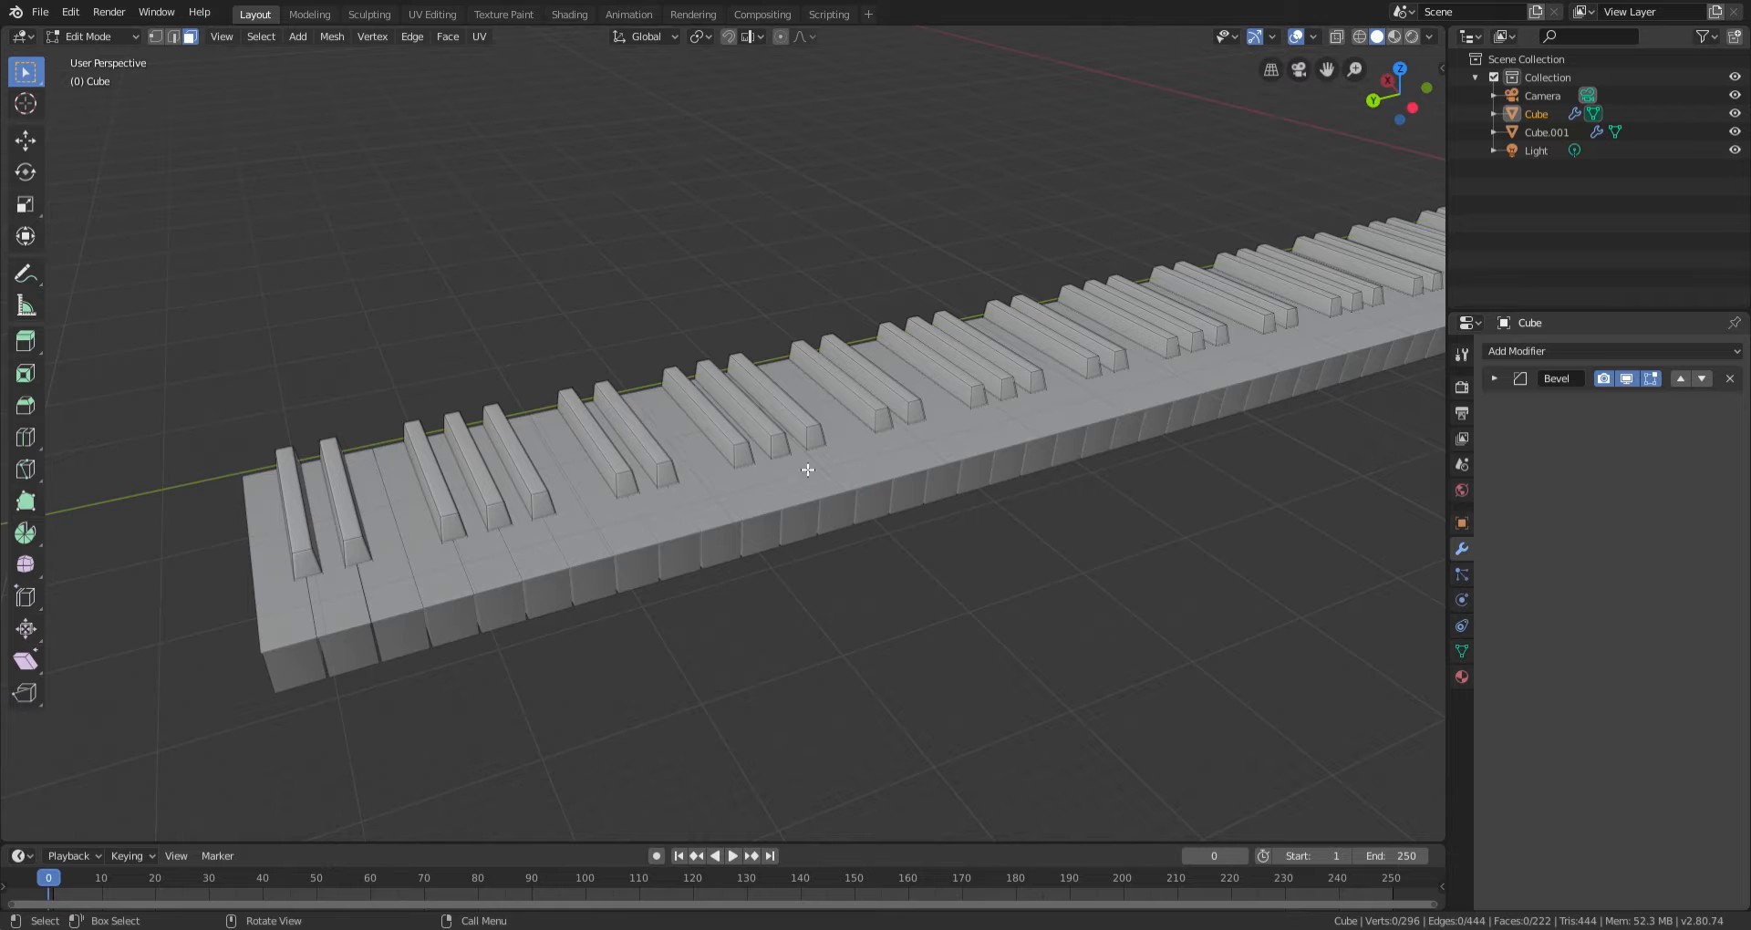
pyautogui.moveTo(807, 470); pyautogui.dragTo(939, 497, button='middle')
pyautogui.press('Tab')
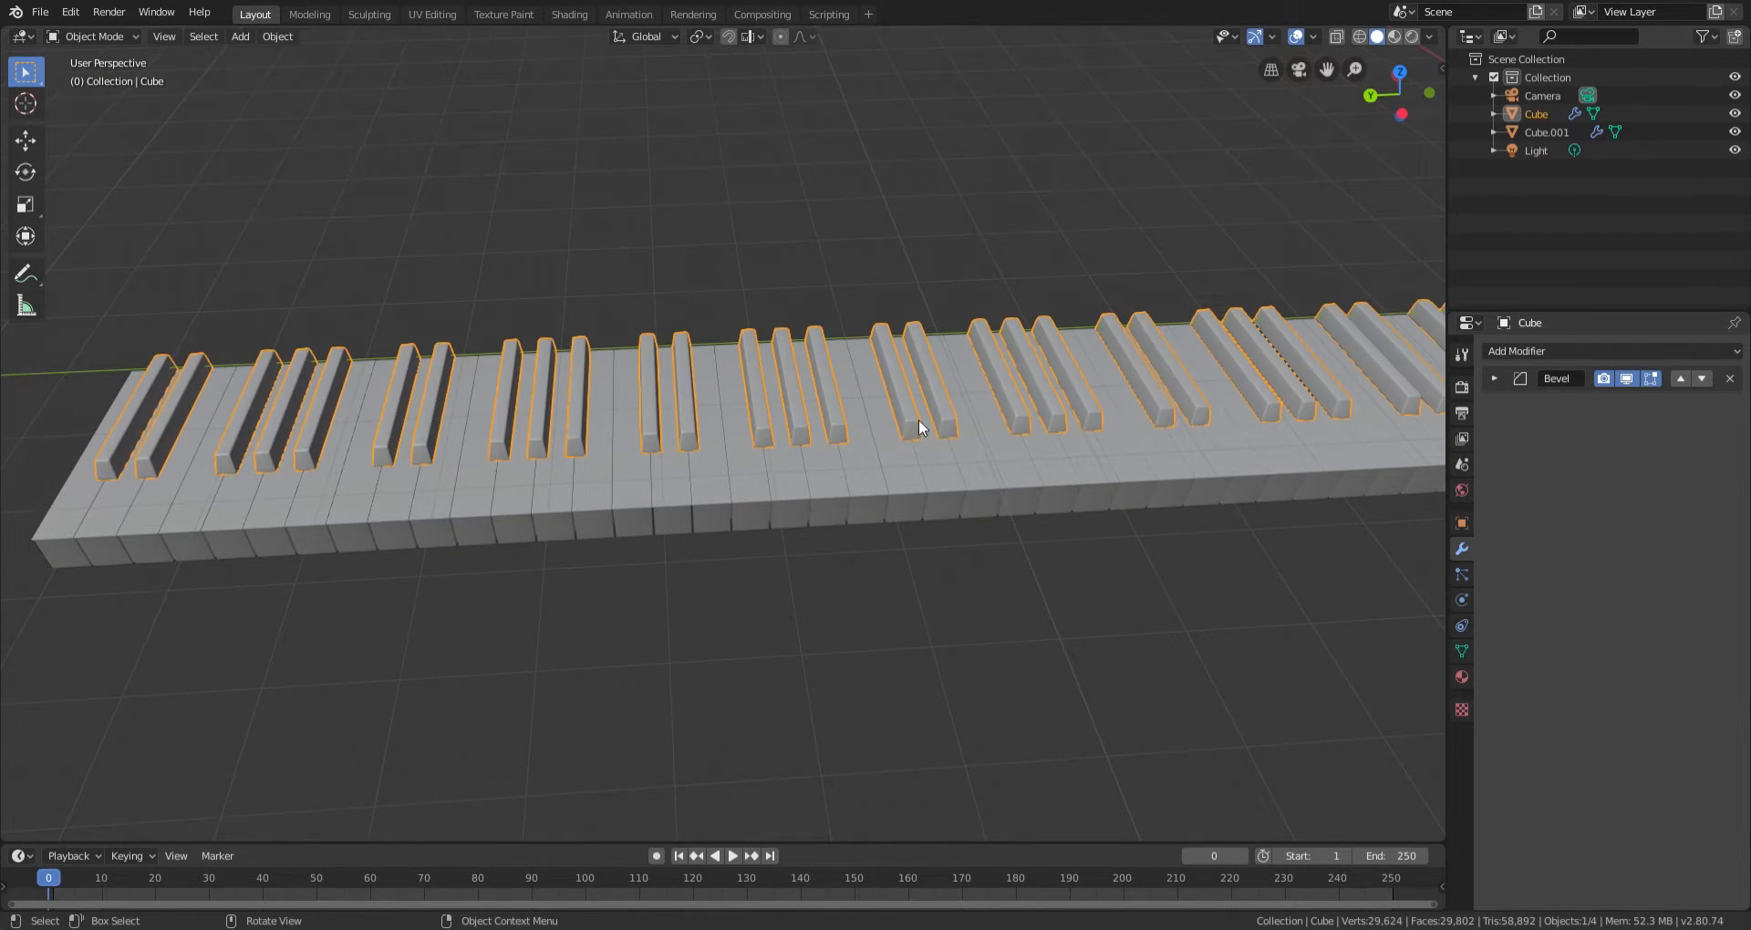
# Examine the grouping of the black keys along the white keys from both ends of the keyboard.
pyautogui.click(930, 467)
pyautogui.click(829, 412)
pyautogui.click(1037, 473)
pyautogui.moveTo(1037, 474); pyautogui.dragTo(946, 504, button='middle')
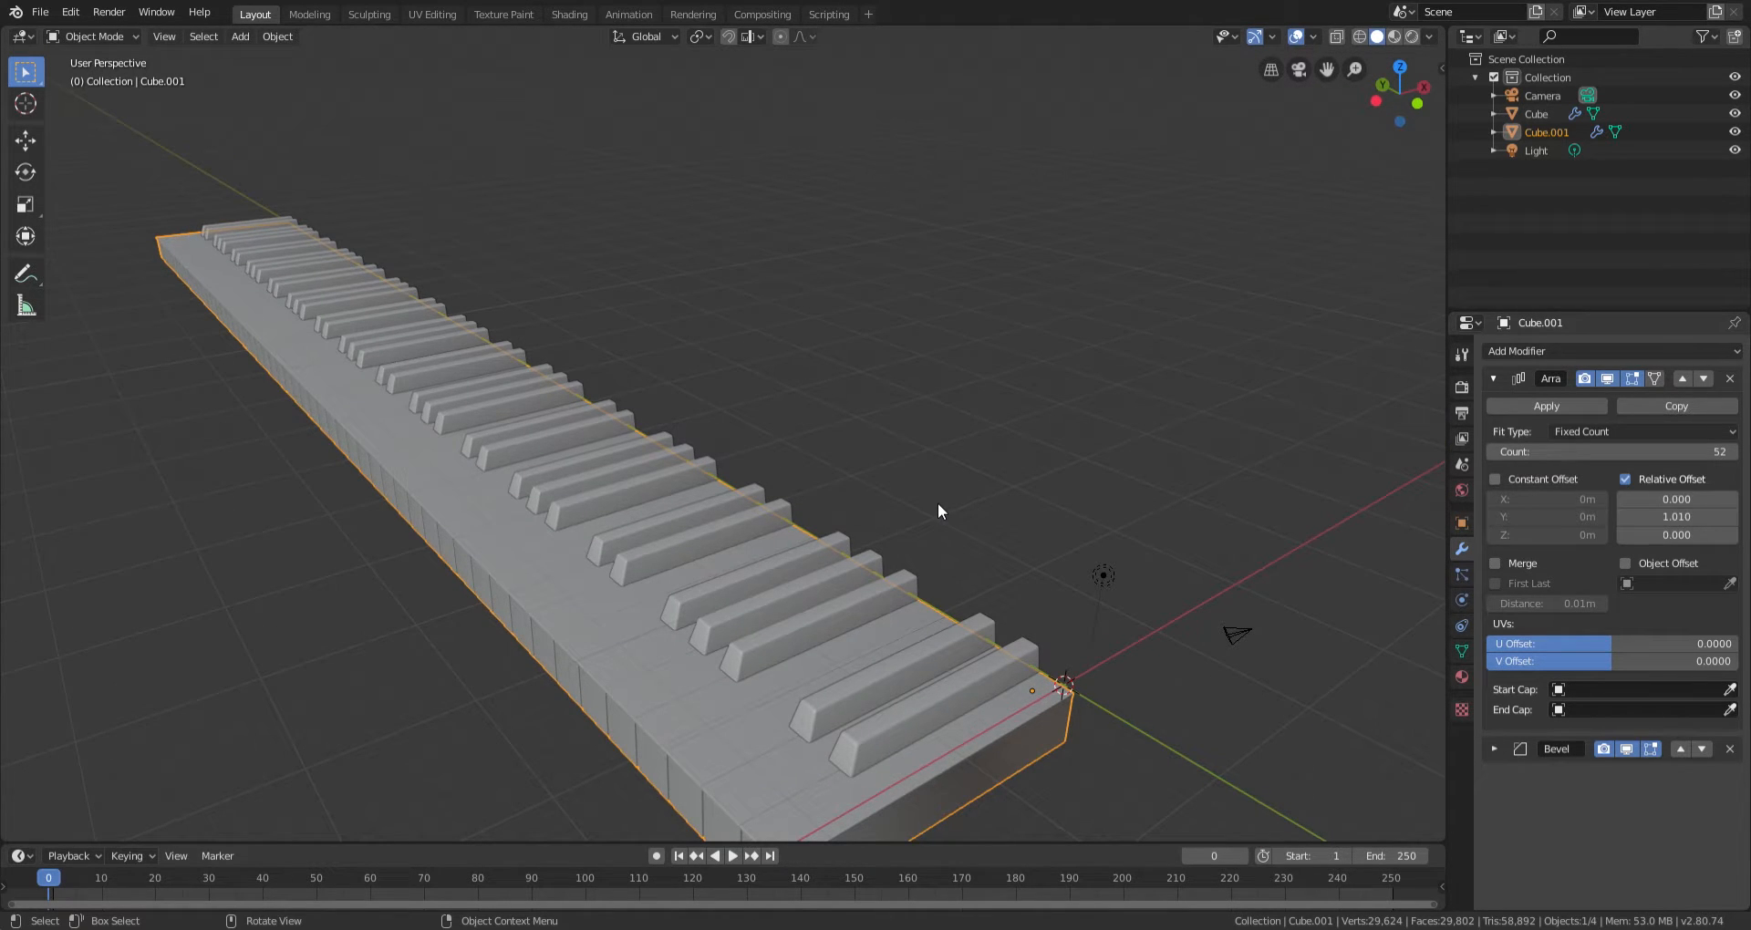
pyautogui.moveTo(868, 582); pyautogui.dragTo(852, 602, button='middle')
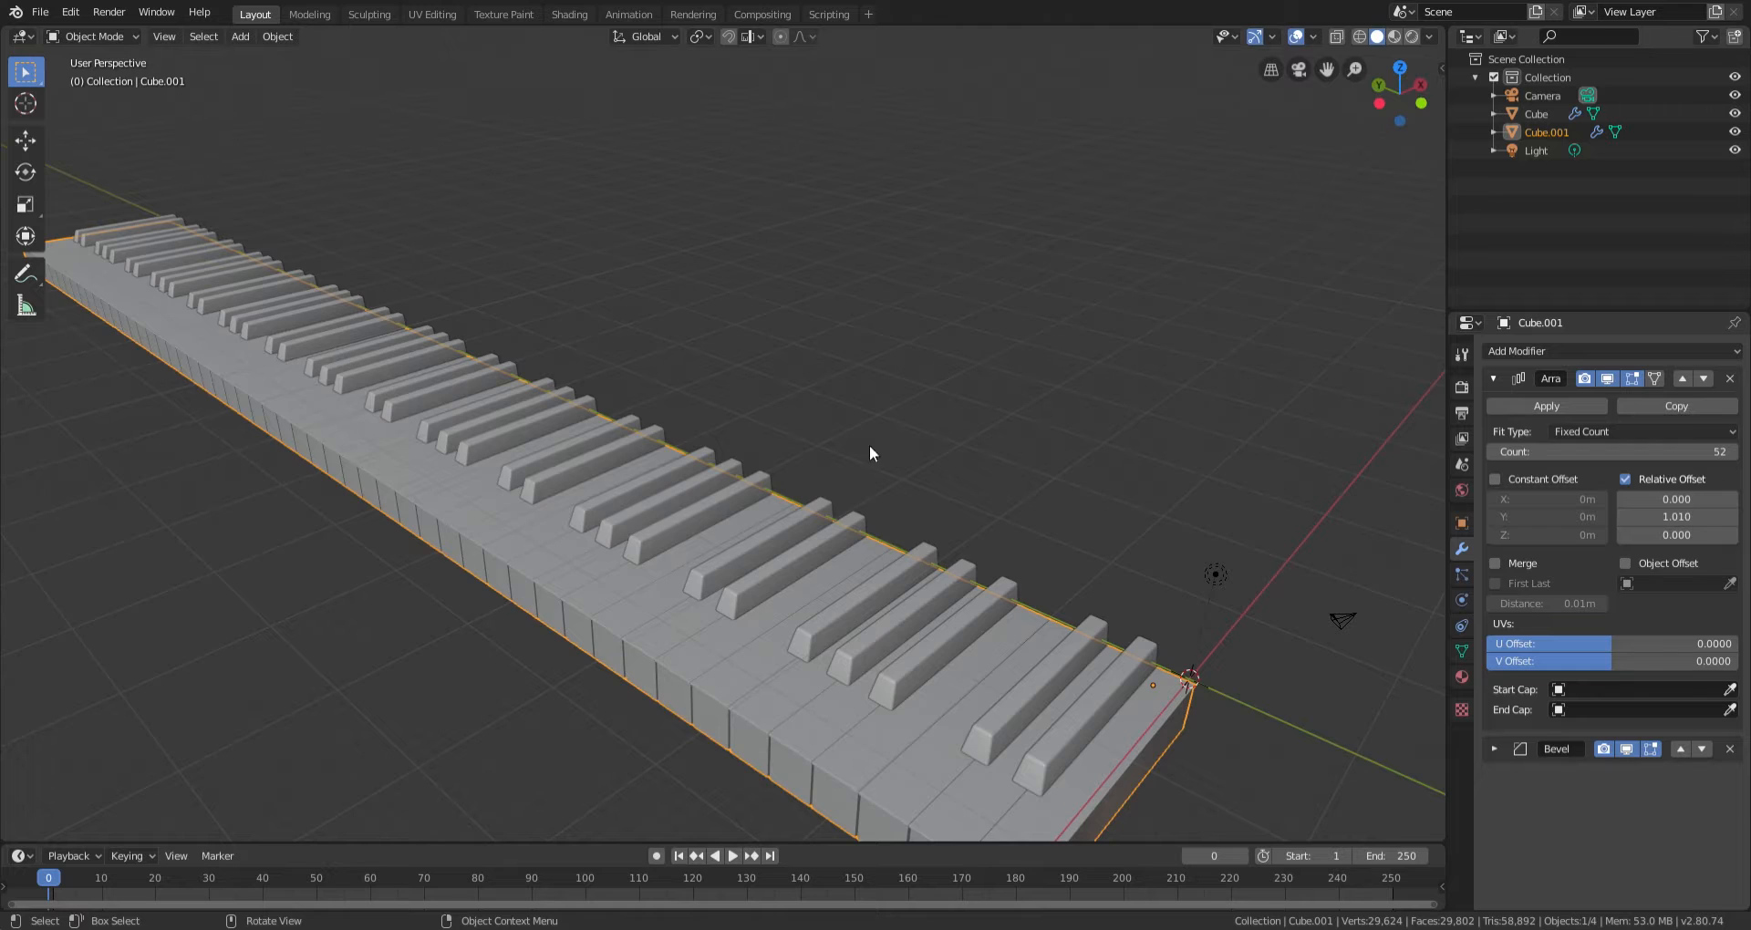
pyautogui.moveTo(870, 454); pyautogui.dragTo(824, 524, button='middle')
# Add a plane mesh at the 3D cursor and compare its size with the end of the keyboard.
pyautogui.scroll(5, 845, 472)
pyautogui.hotkey('shift', 'a')
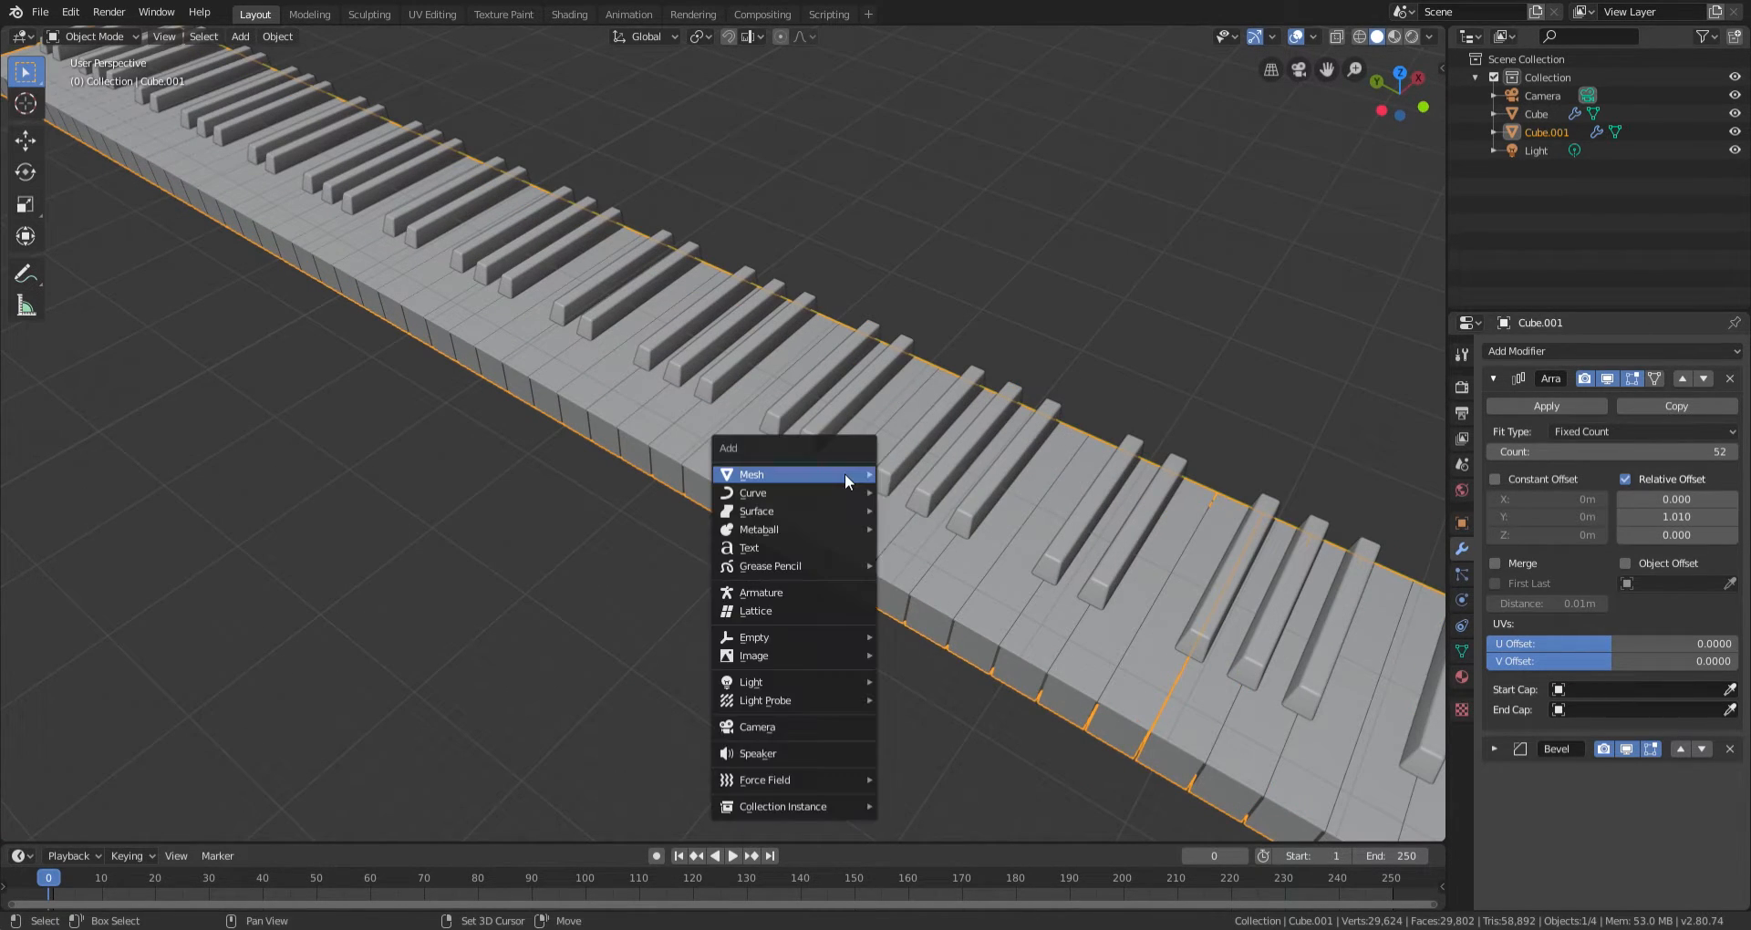
pyautogui.moveTo(845, 473)
pyautogui.click(898, 474)
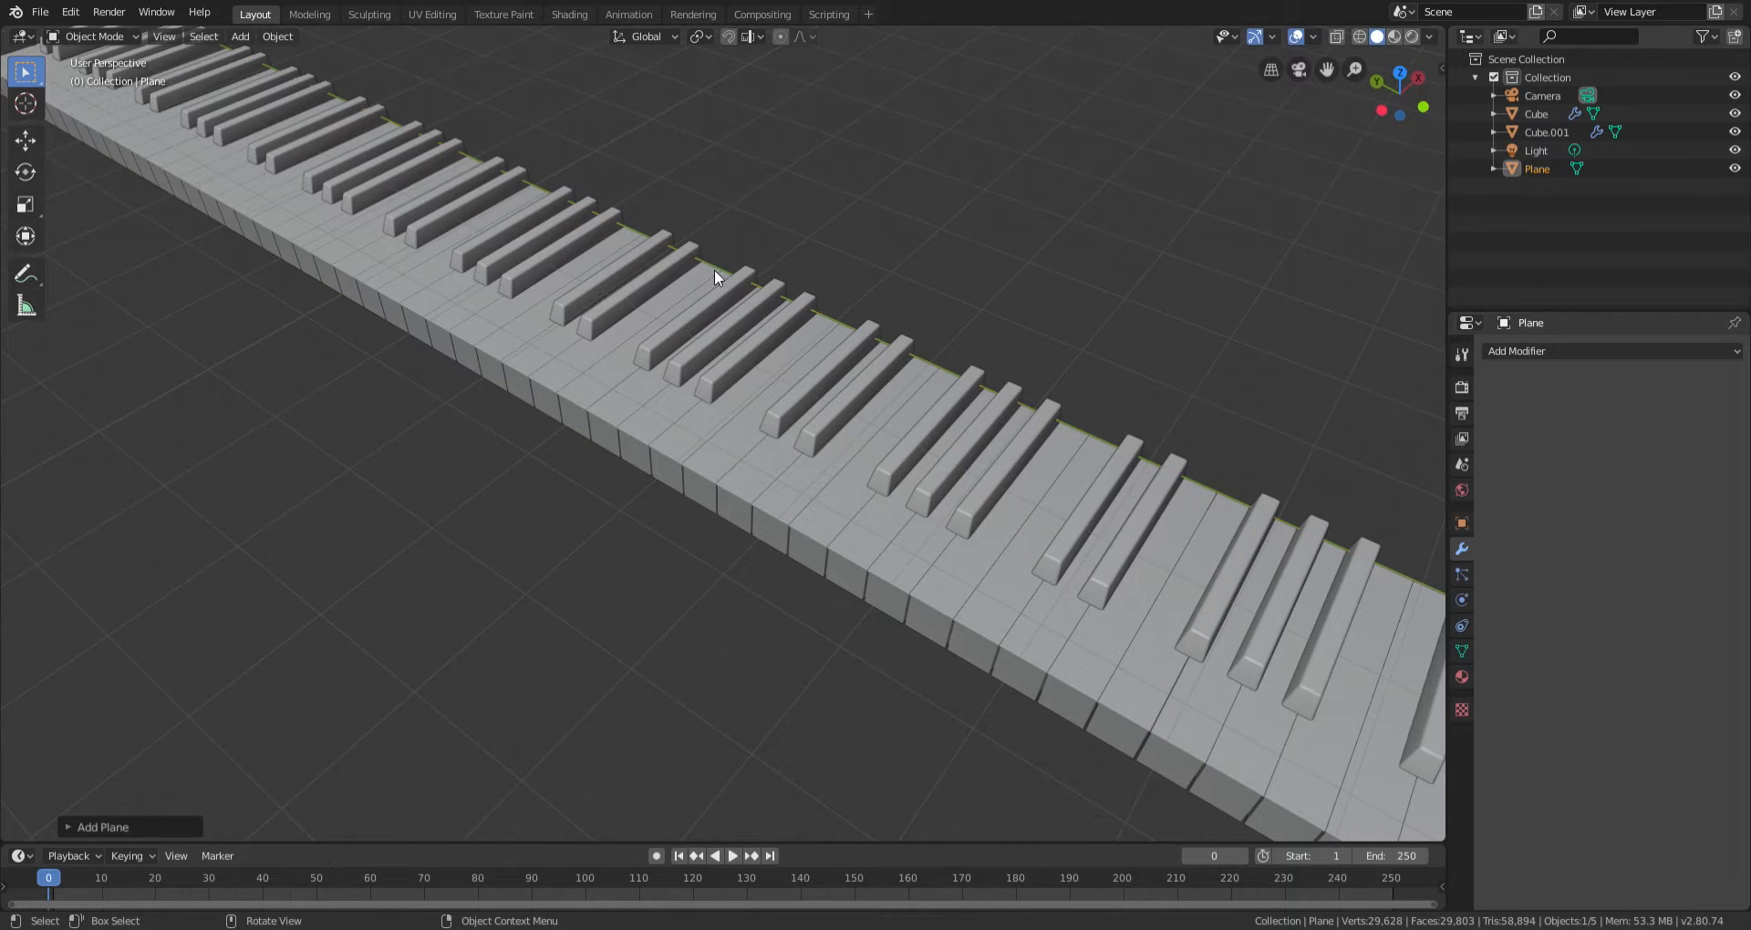
pyautogui.moveTo(866, 495); pyautogui.dragTo(685, 560, button='middle')
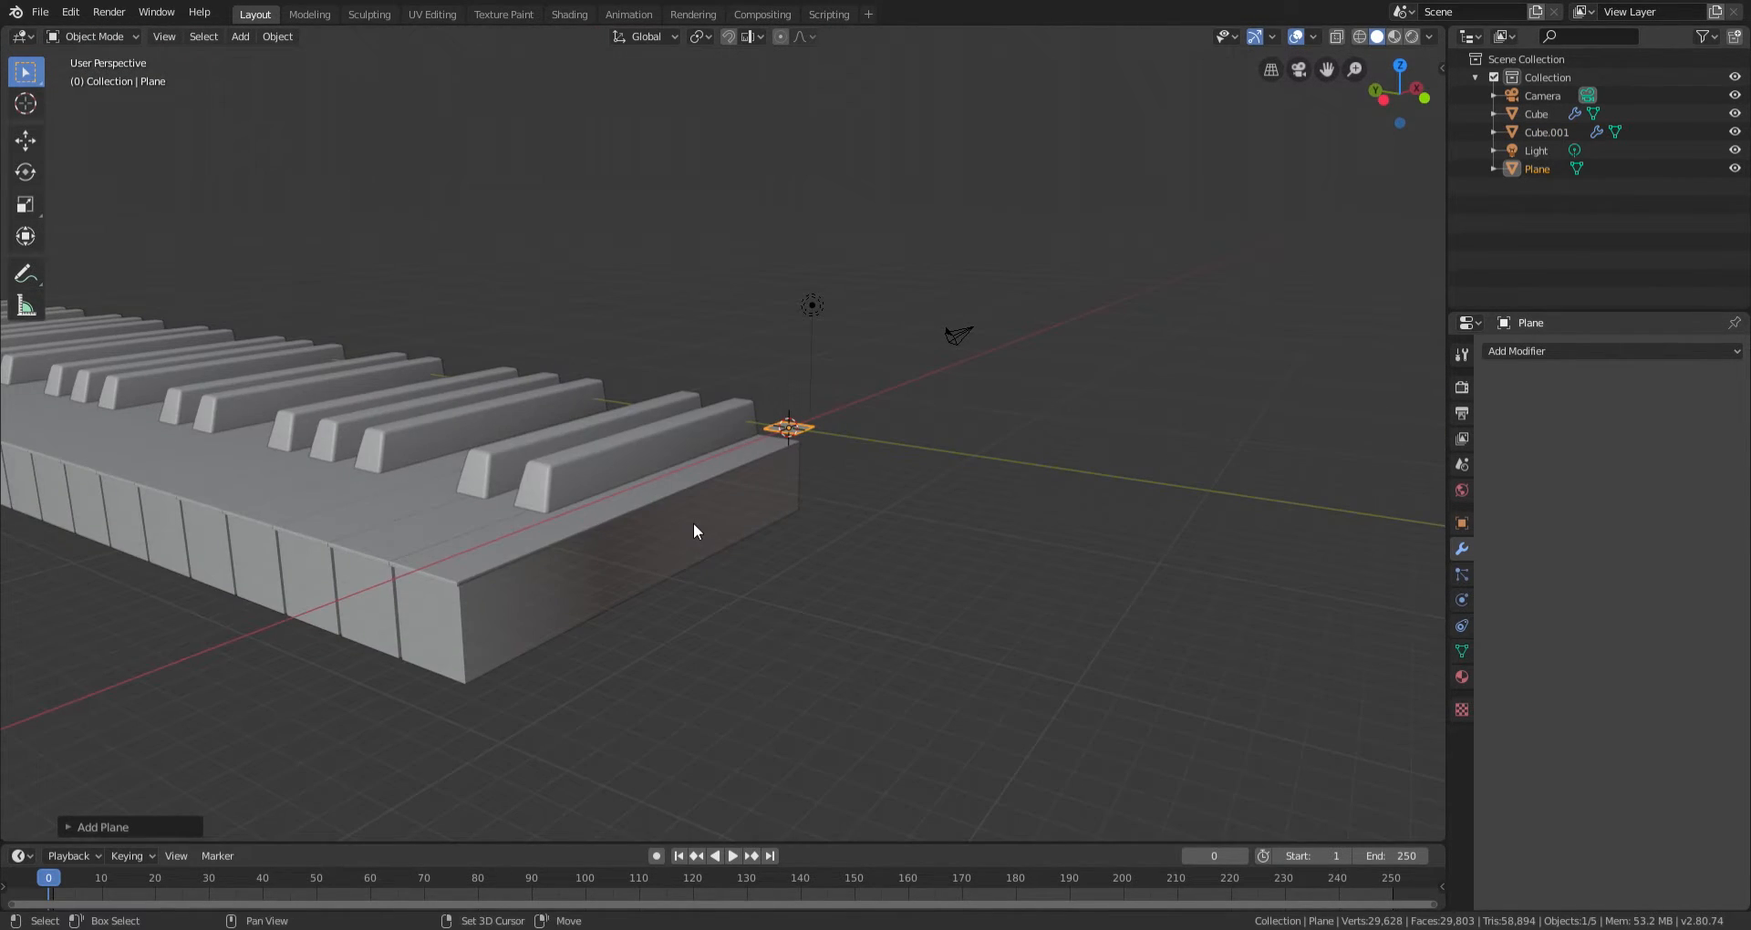
pyautogui.hotkey('shift', 'a')
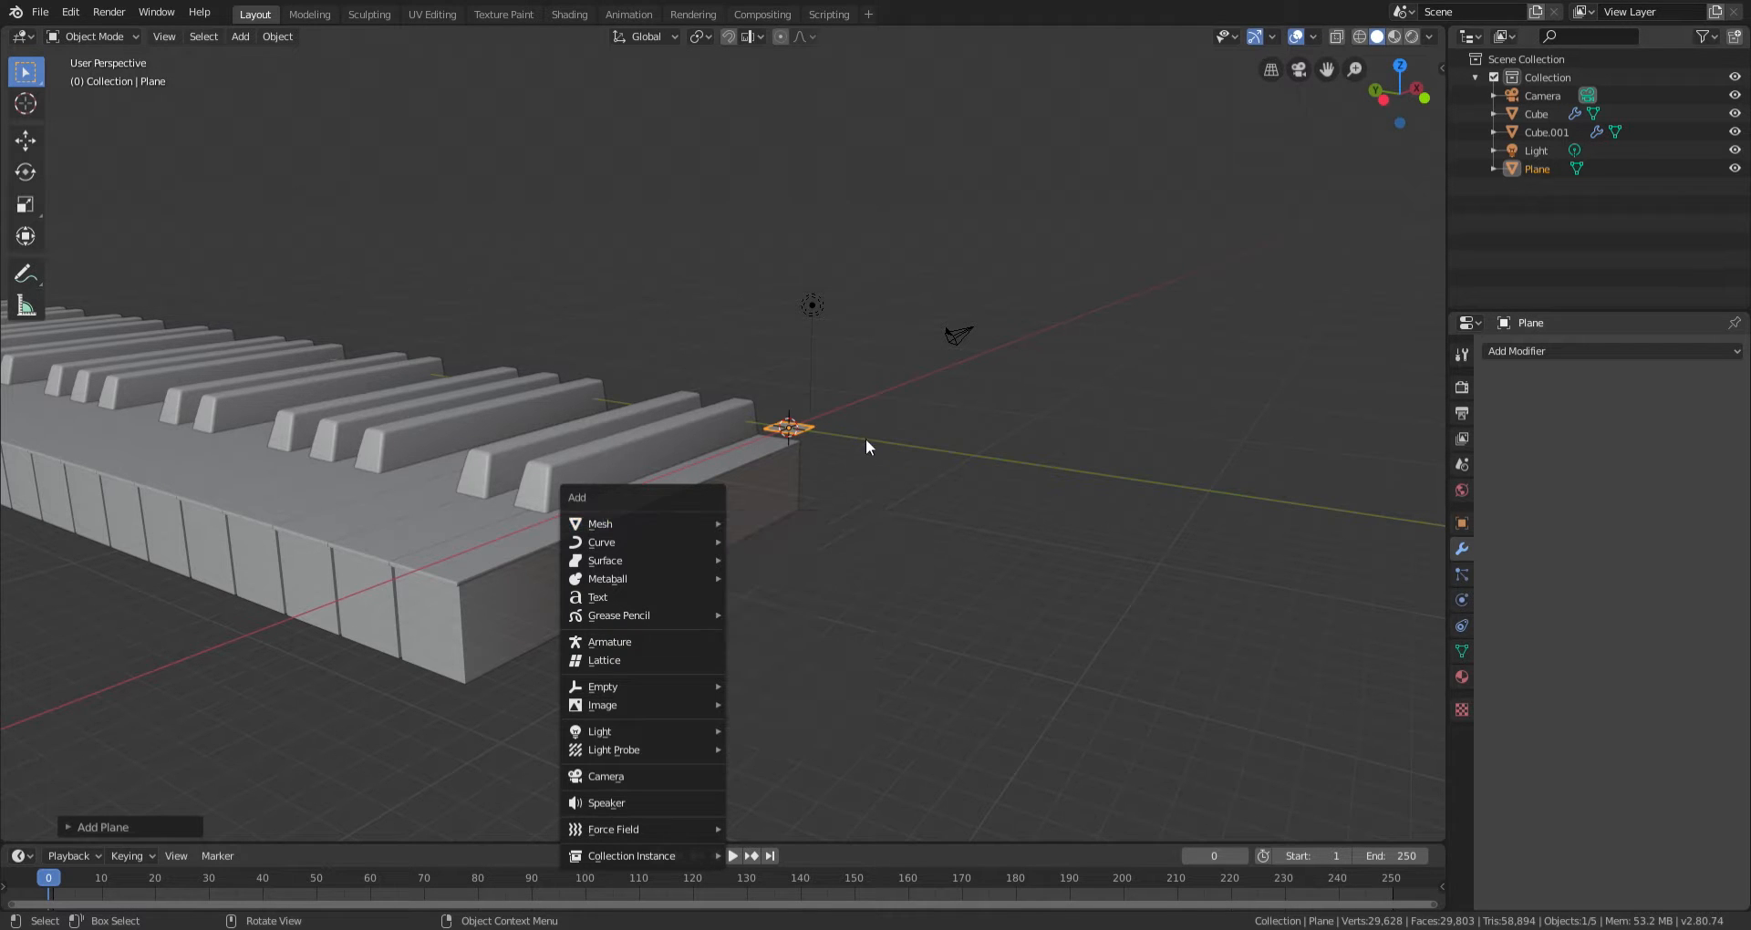
pyautogui.press('Escape')
pyautogui.moveTo(813, 438); pyautogui.dragTo(867, 407, button='middle')
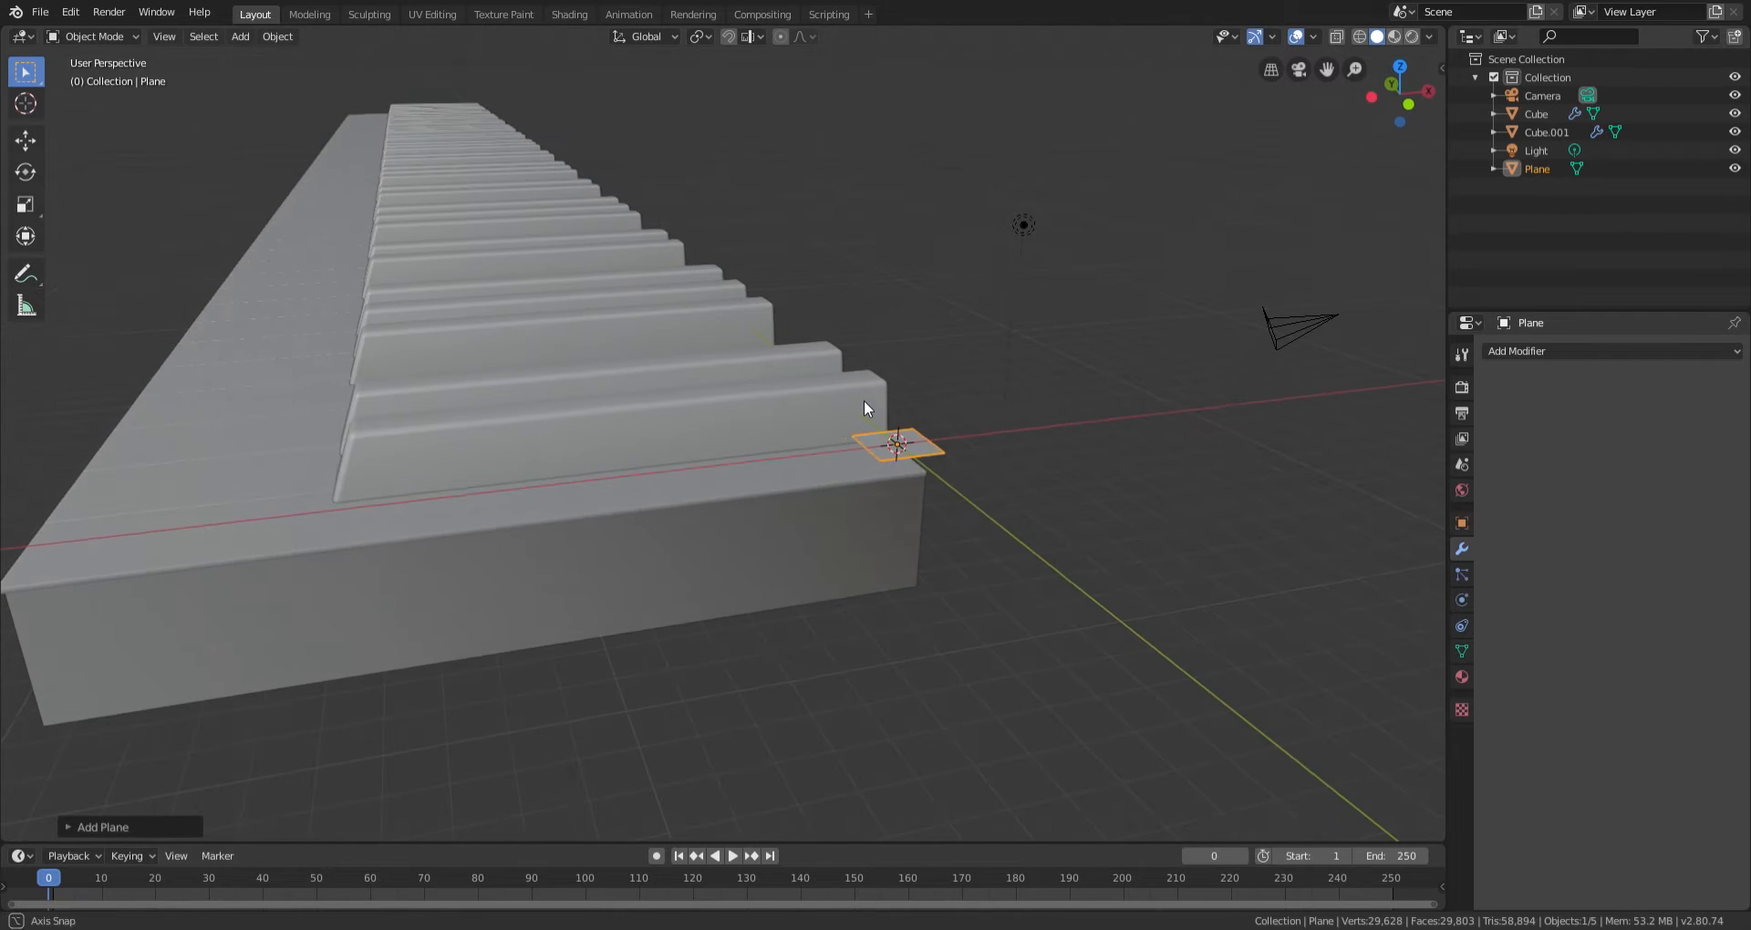
pyautogui.moveTo(1025, 463); pyautogui.dragTo(599, 489, button='middle')
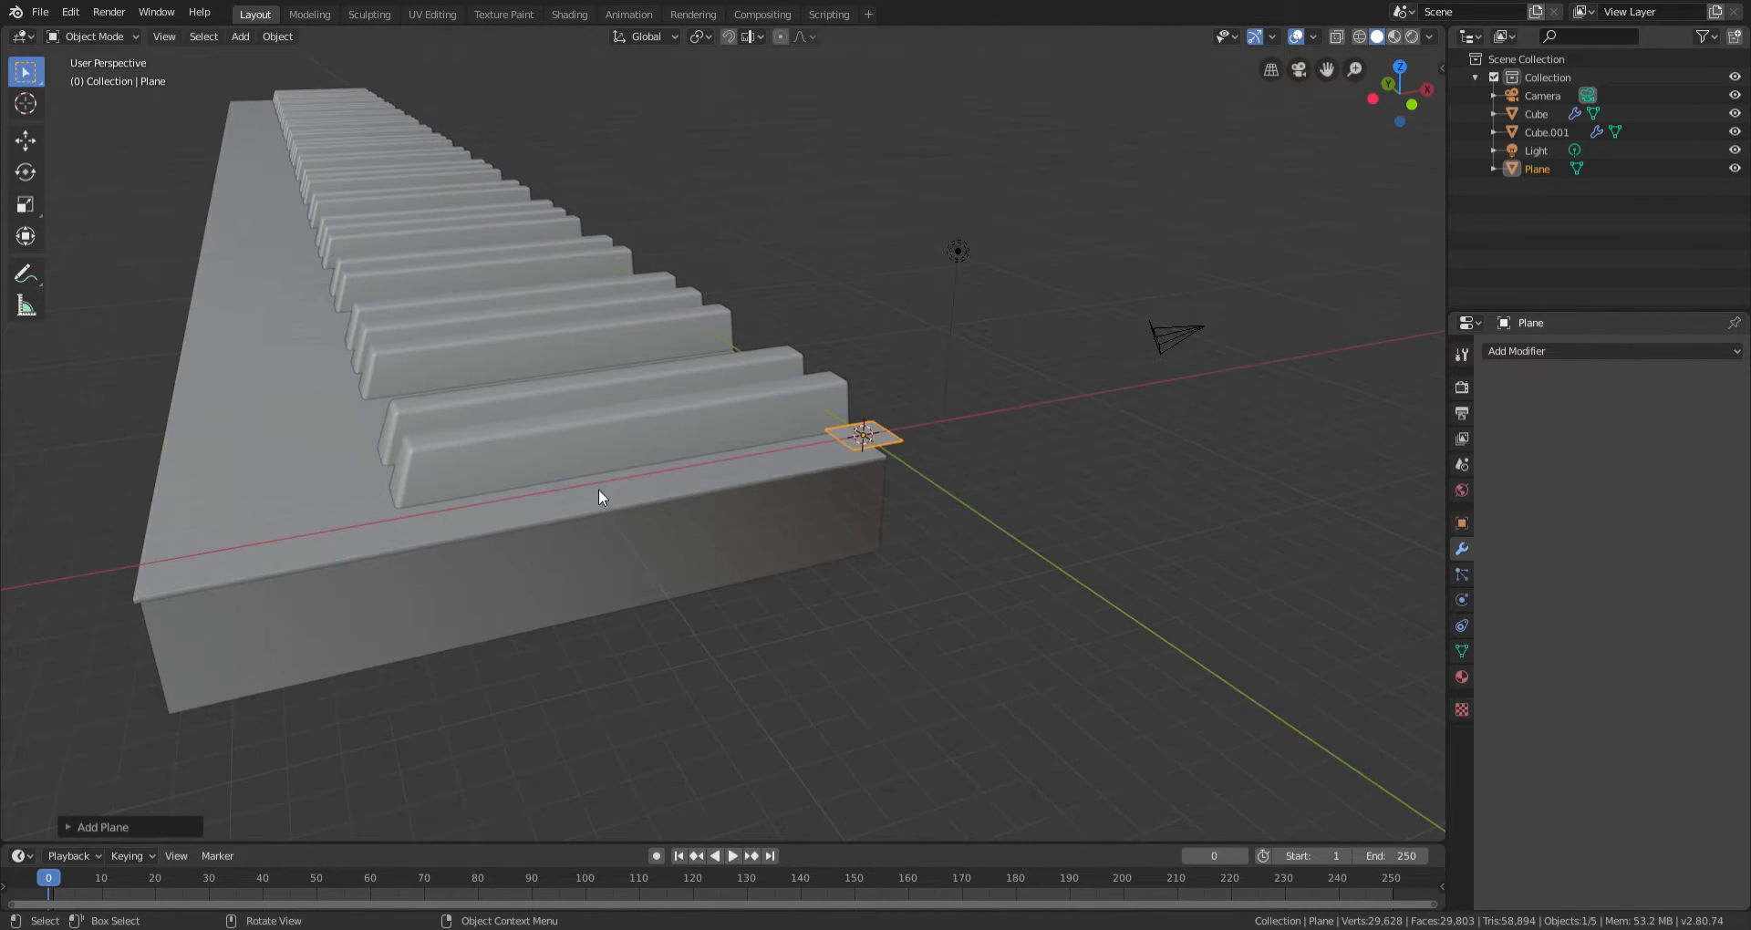
# Scale the black keys and the white keys together by a factor of 0.1.
pyautogui.click(340, 169)
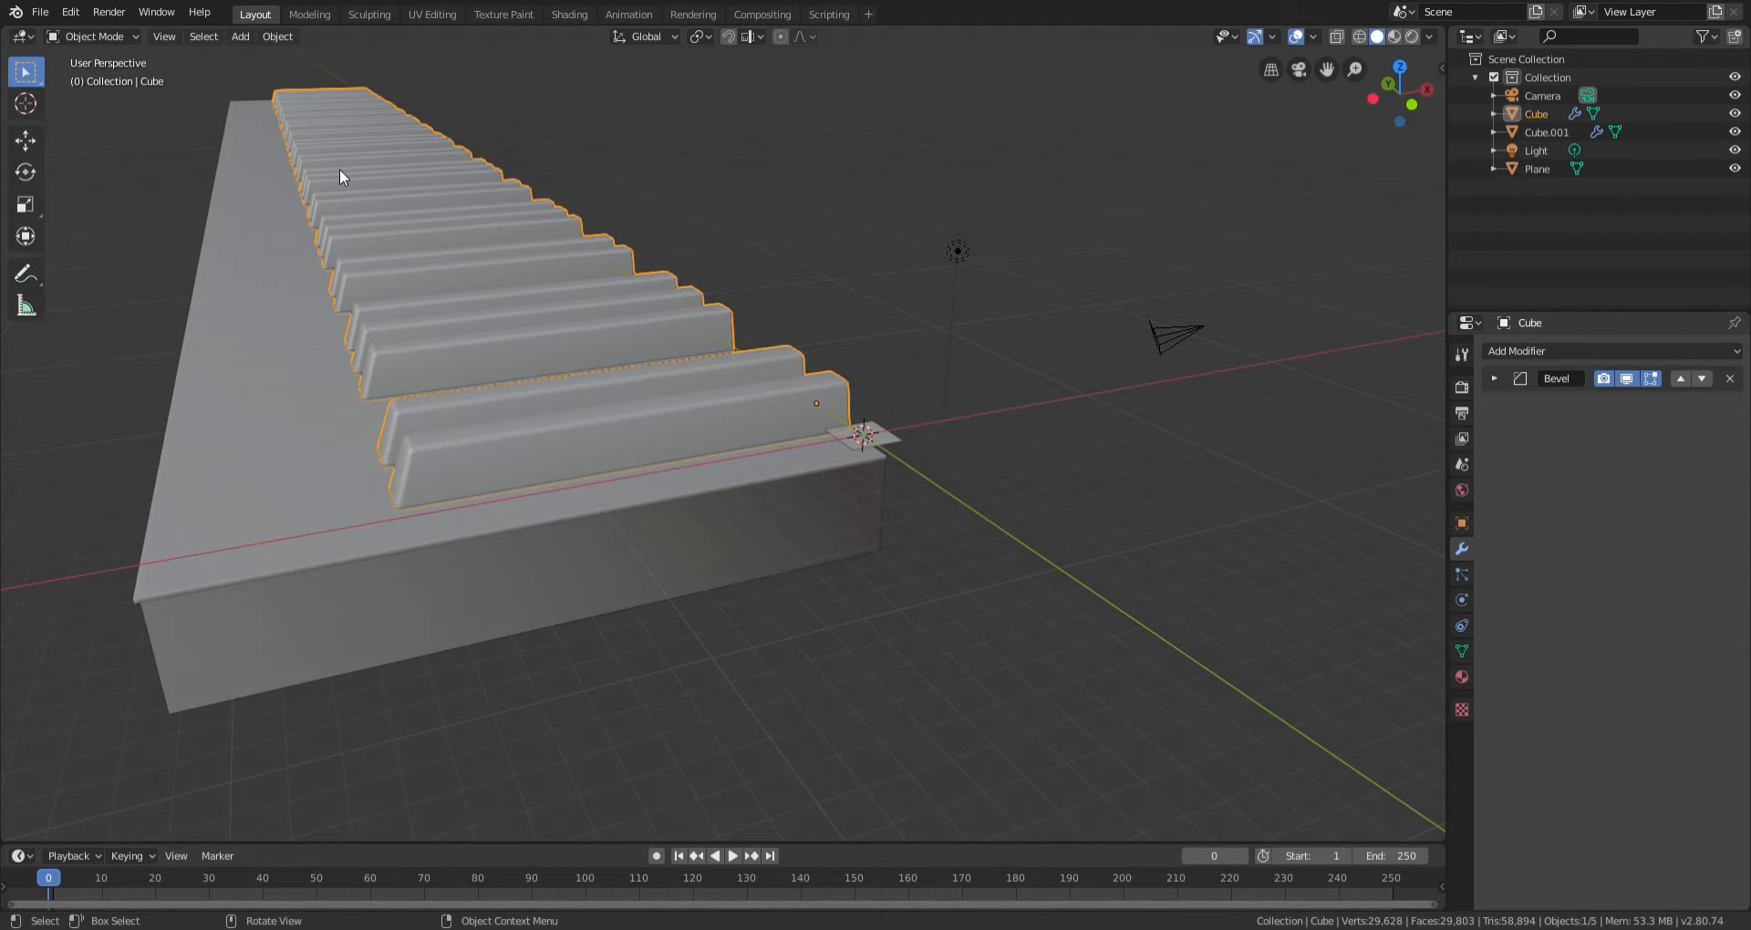
pyautogui.keyDown('shift'); pyautogui.click(282, 387); pyautogui.keyUp('shift')
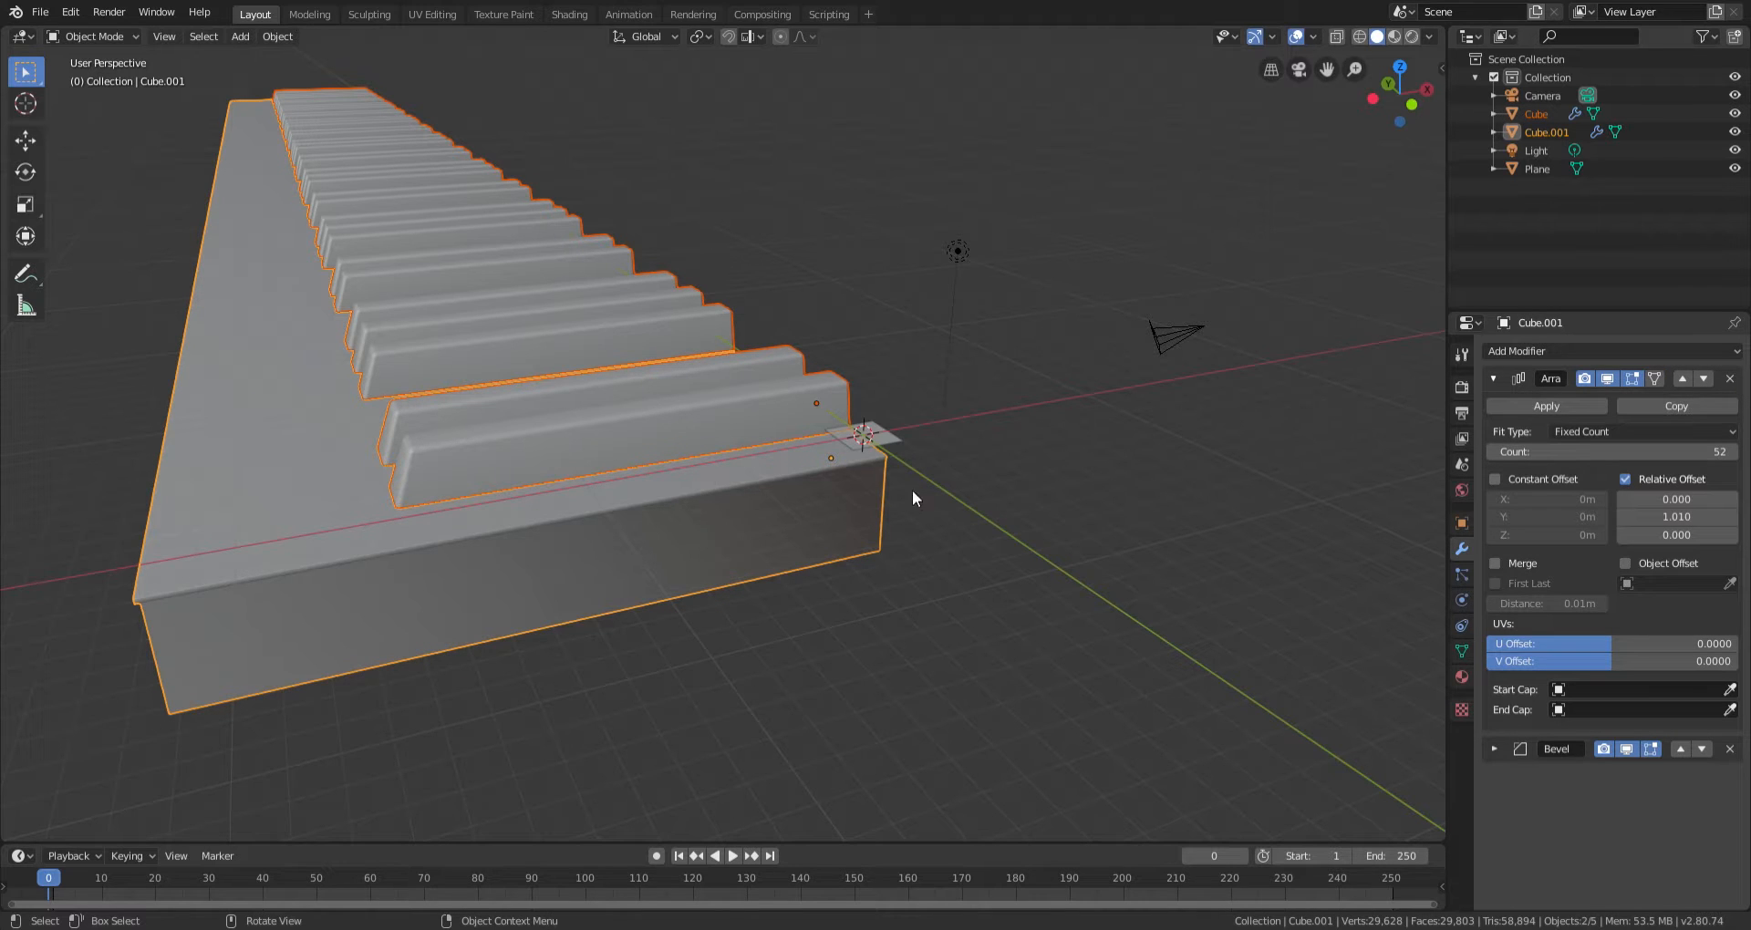
pyautogui.write('s.1')
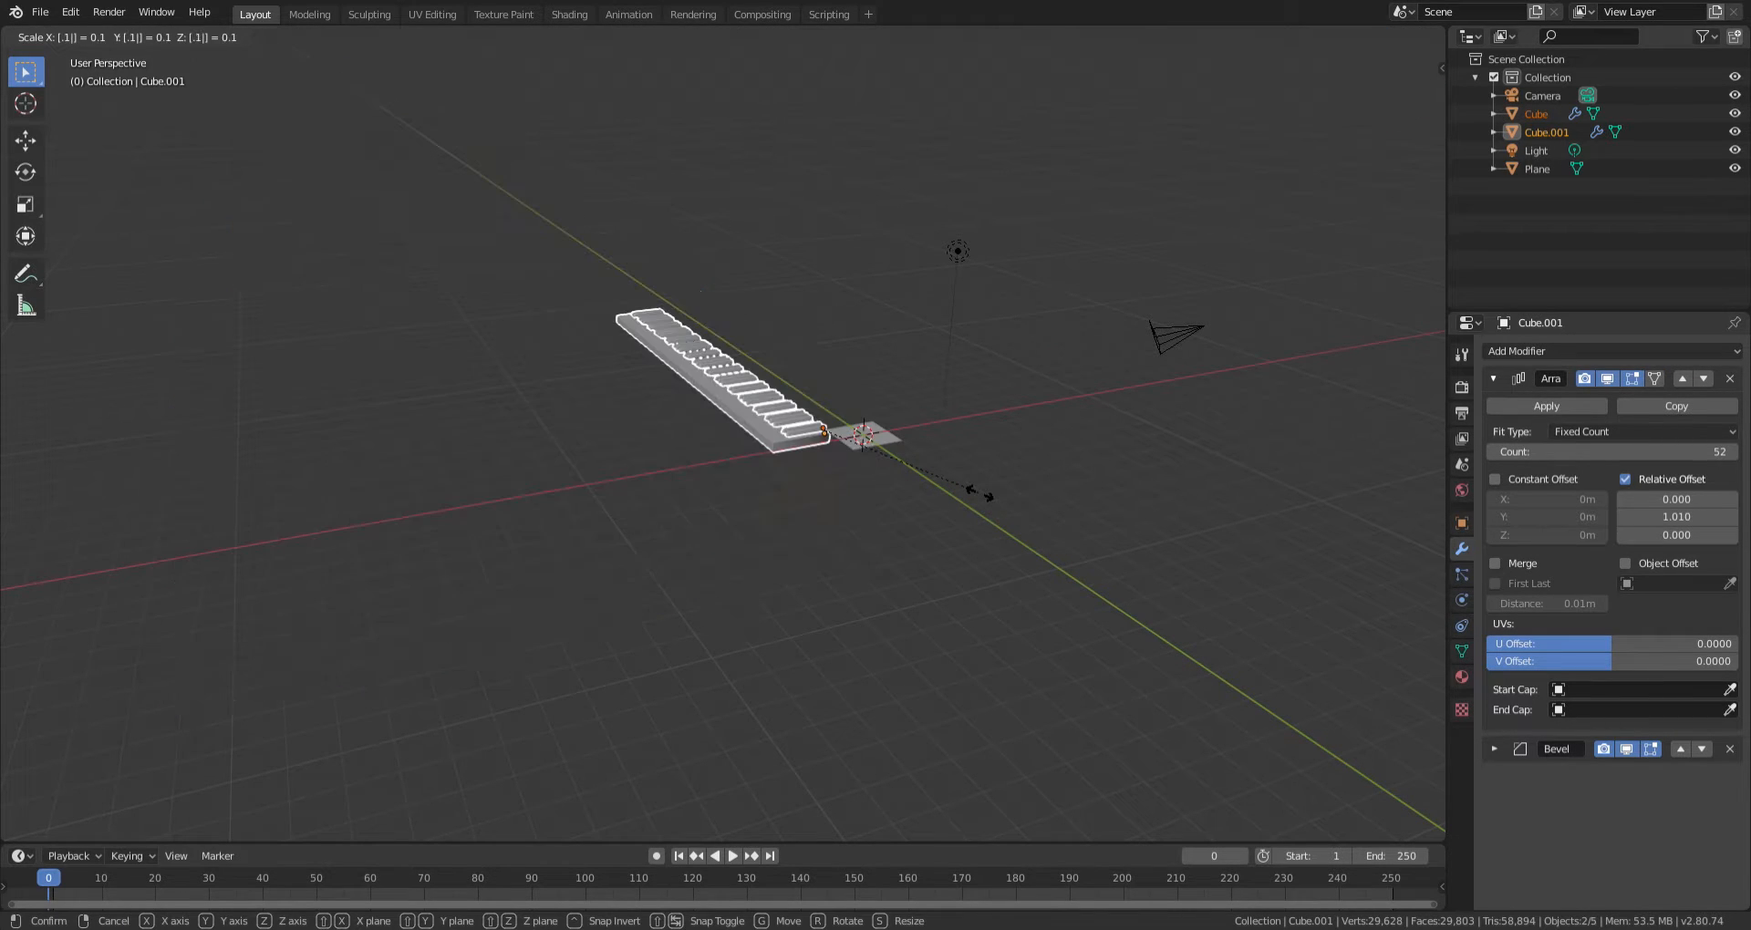
pyautogui.press('Return')
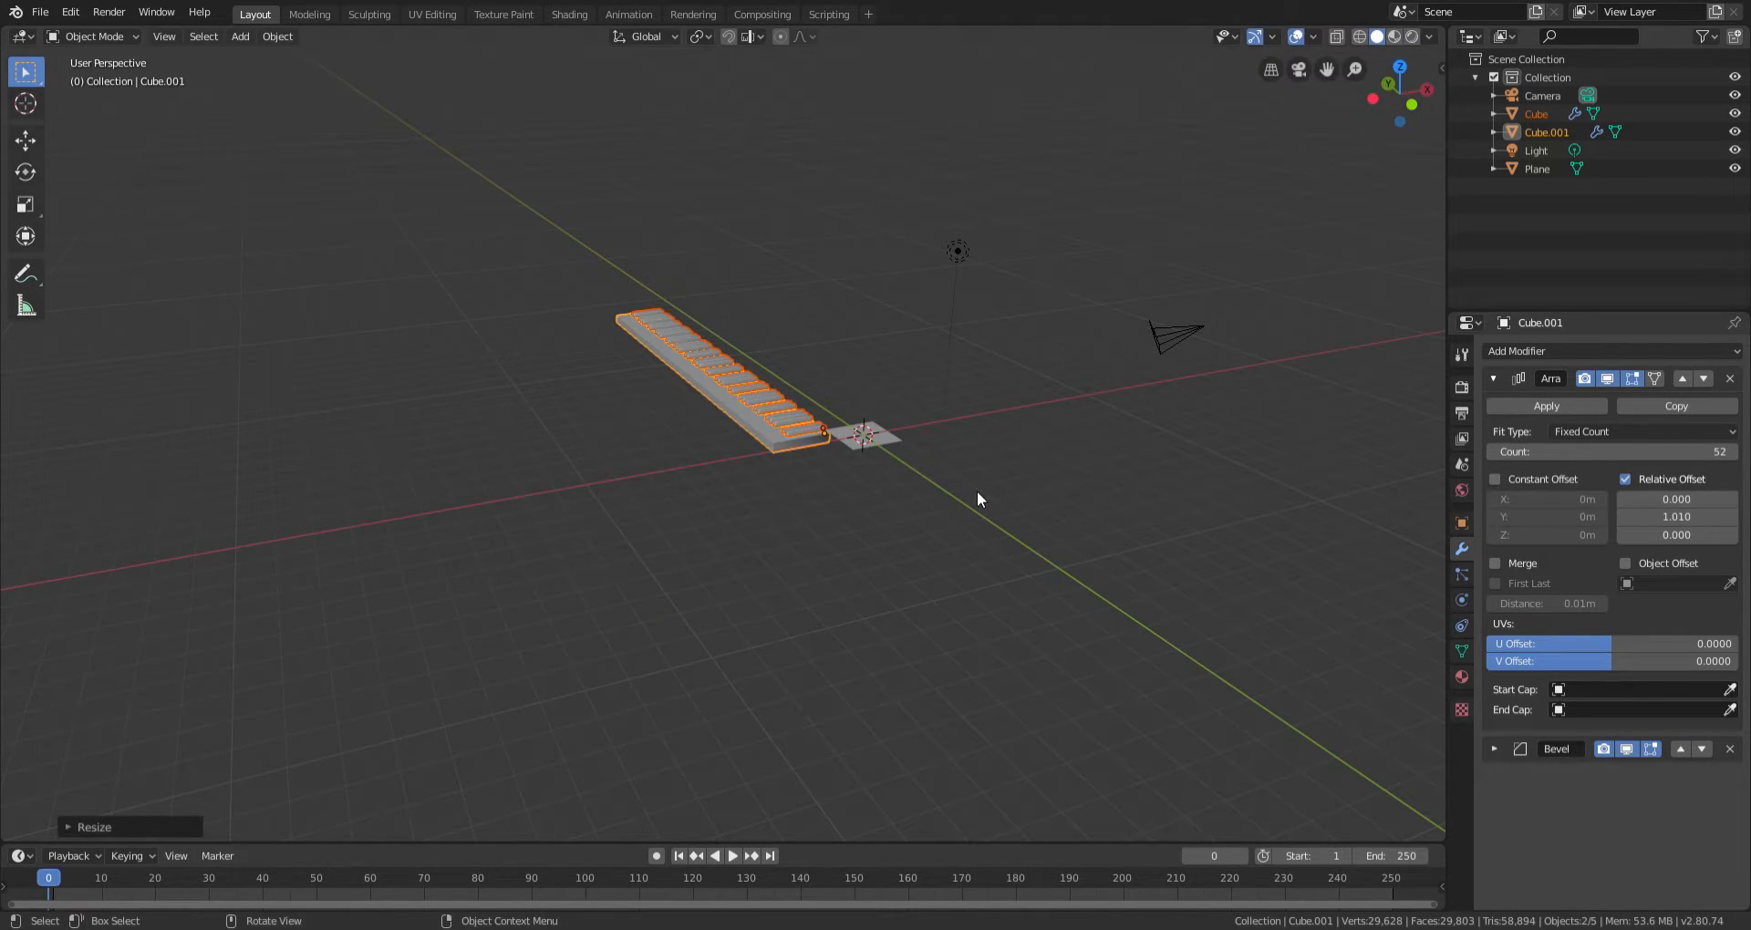
# Raise the black and white keys together about 1.3 m along Z, above the level of the plane.
pyautogui.scroll(5, 977, 491)
pyautogui.moveTo(928, 464); pyautogui.dragTo(934, 519, button='middle')
pyautogui.press('g')
pyautogui.press('z')
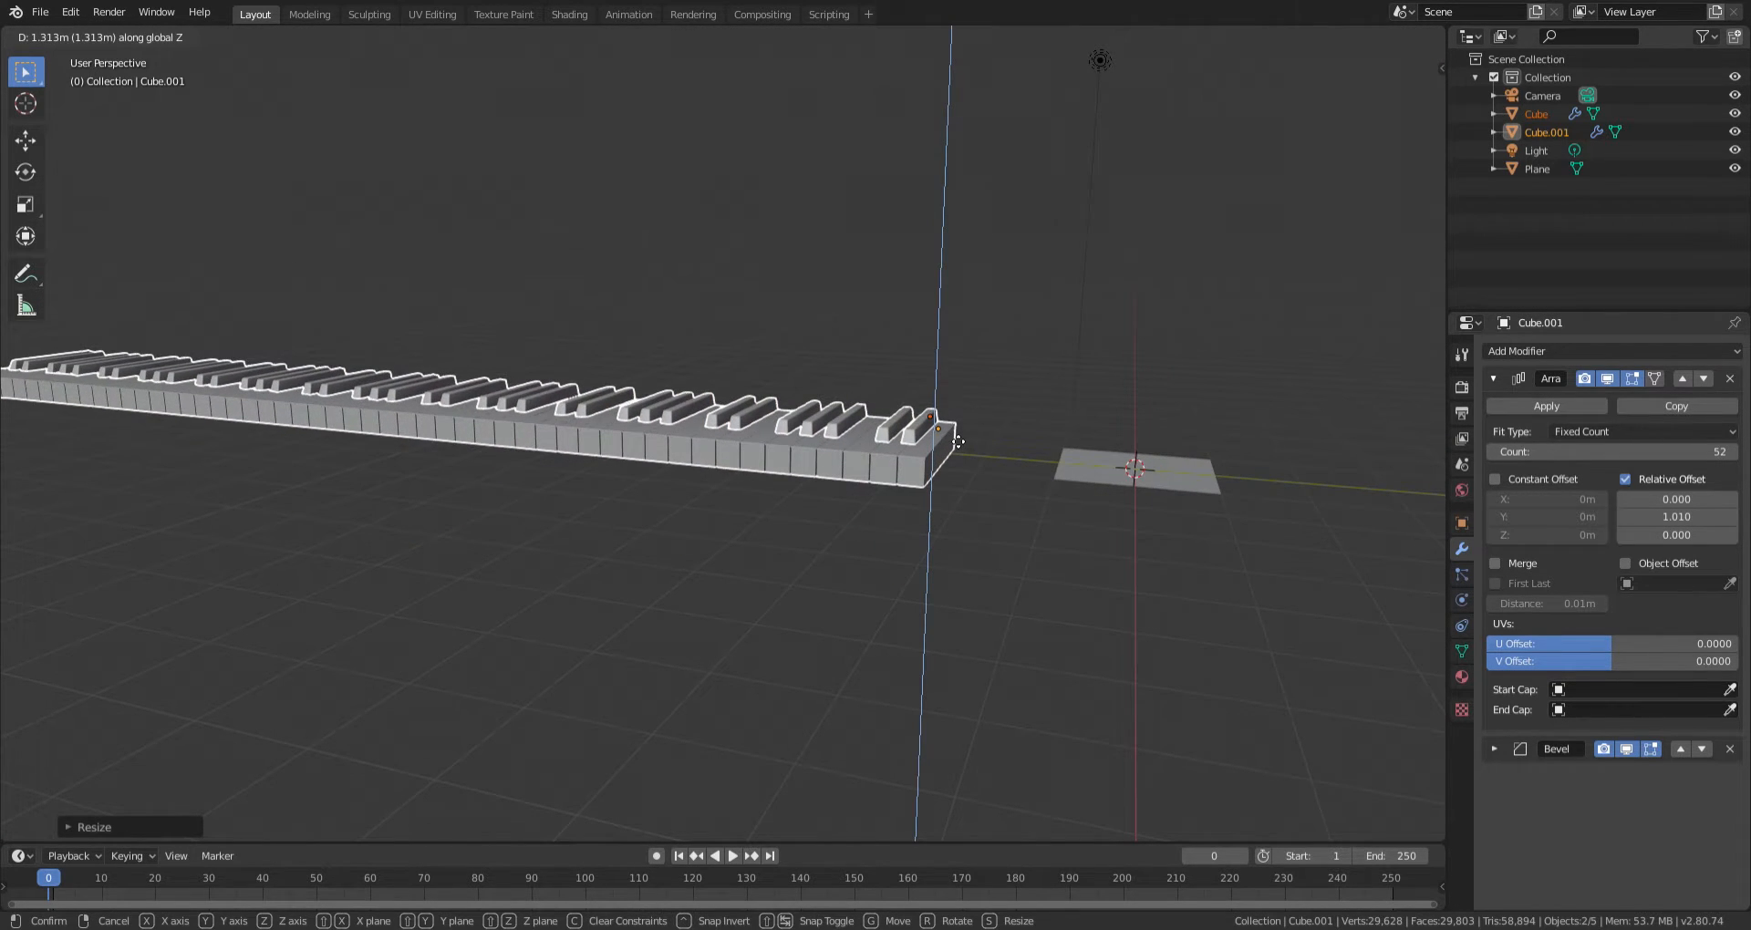
pyautogui.click(978, 447)
# Select the plane and move it from the 3D cursor to beneath the keyboard.
pyautogui.click(1215, 492)
pyautogui.moveTo(970, 492); pyautogui.dragTo(1104, 492, button='middle')
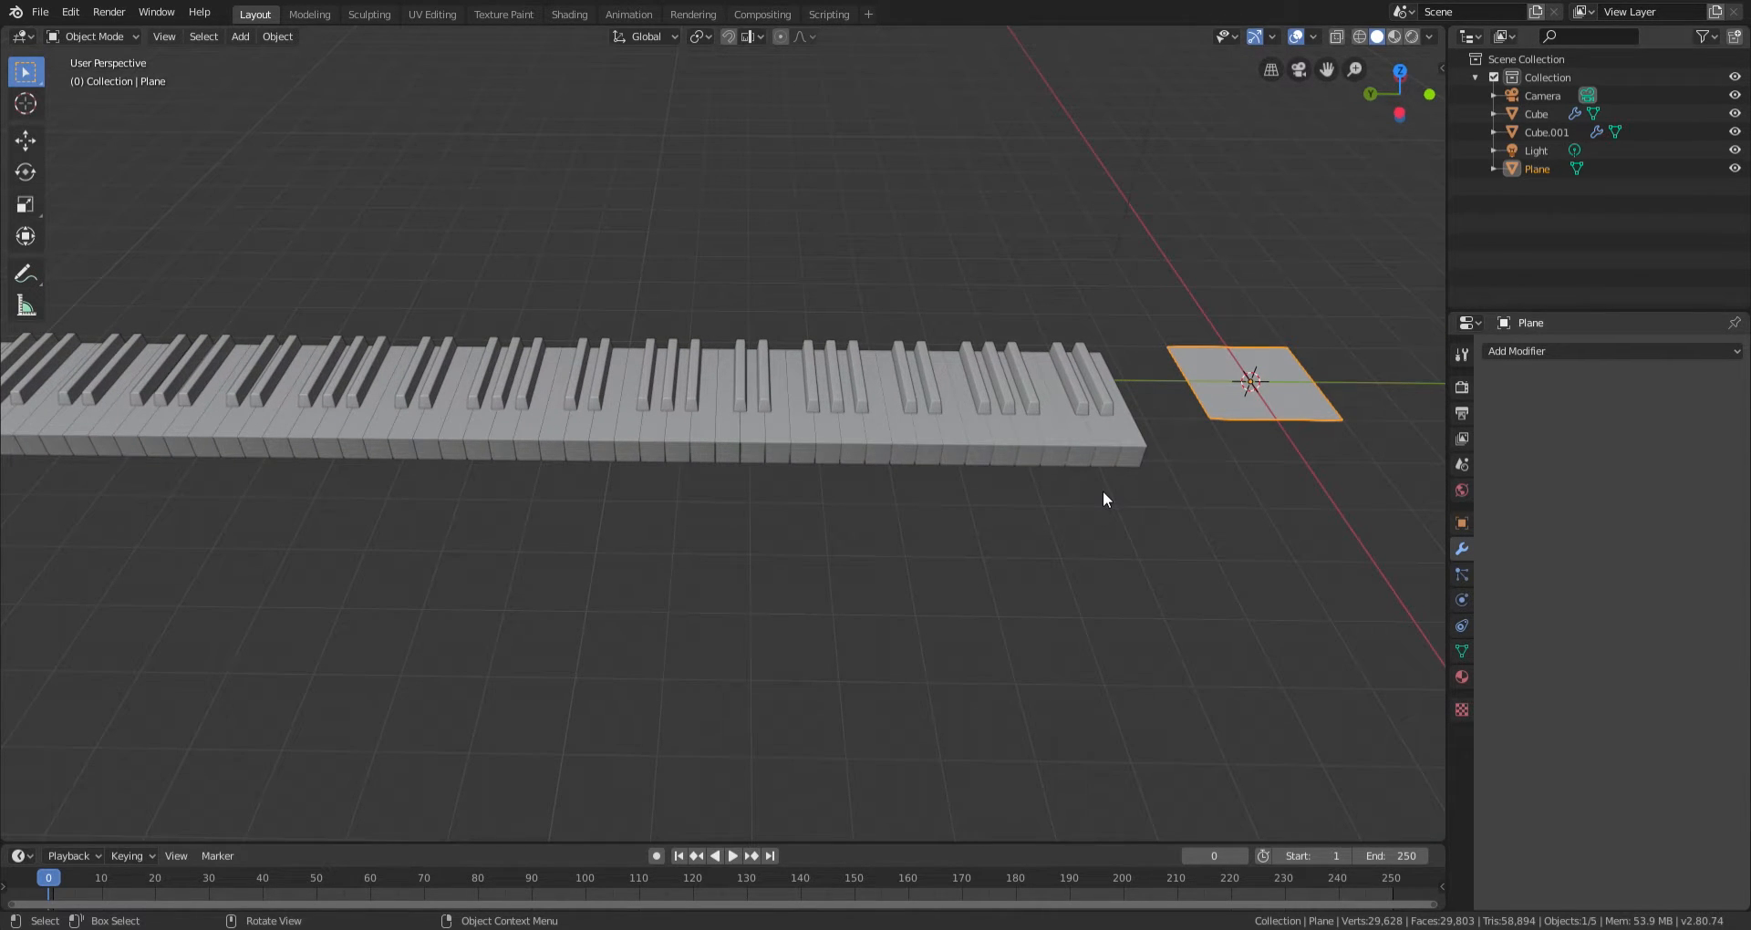
pyautogui.press('g')
pyautogui.click(307, 562)
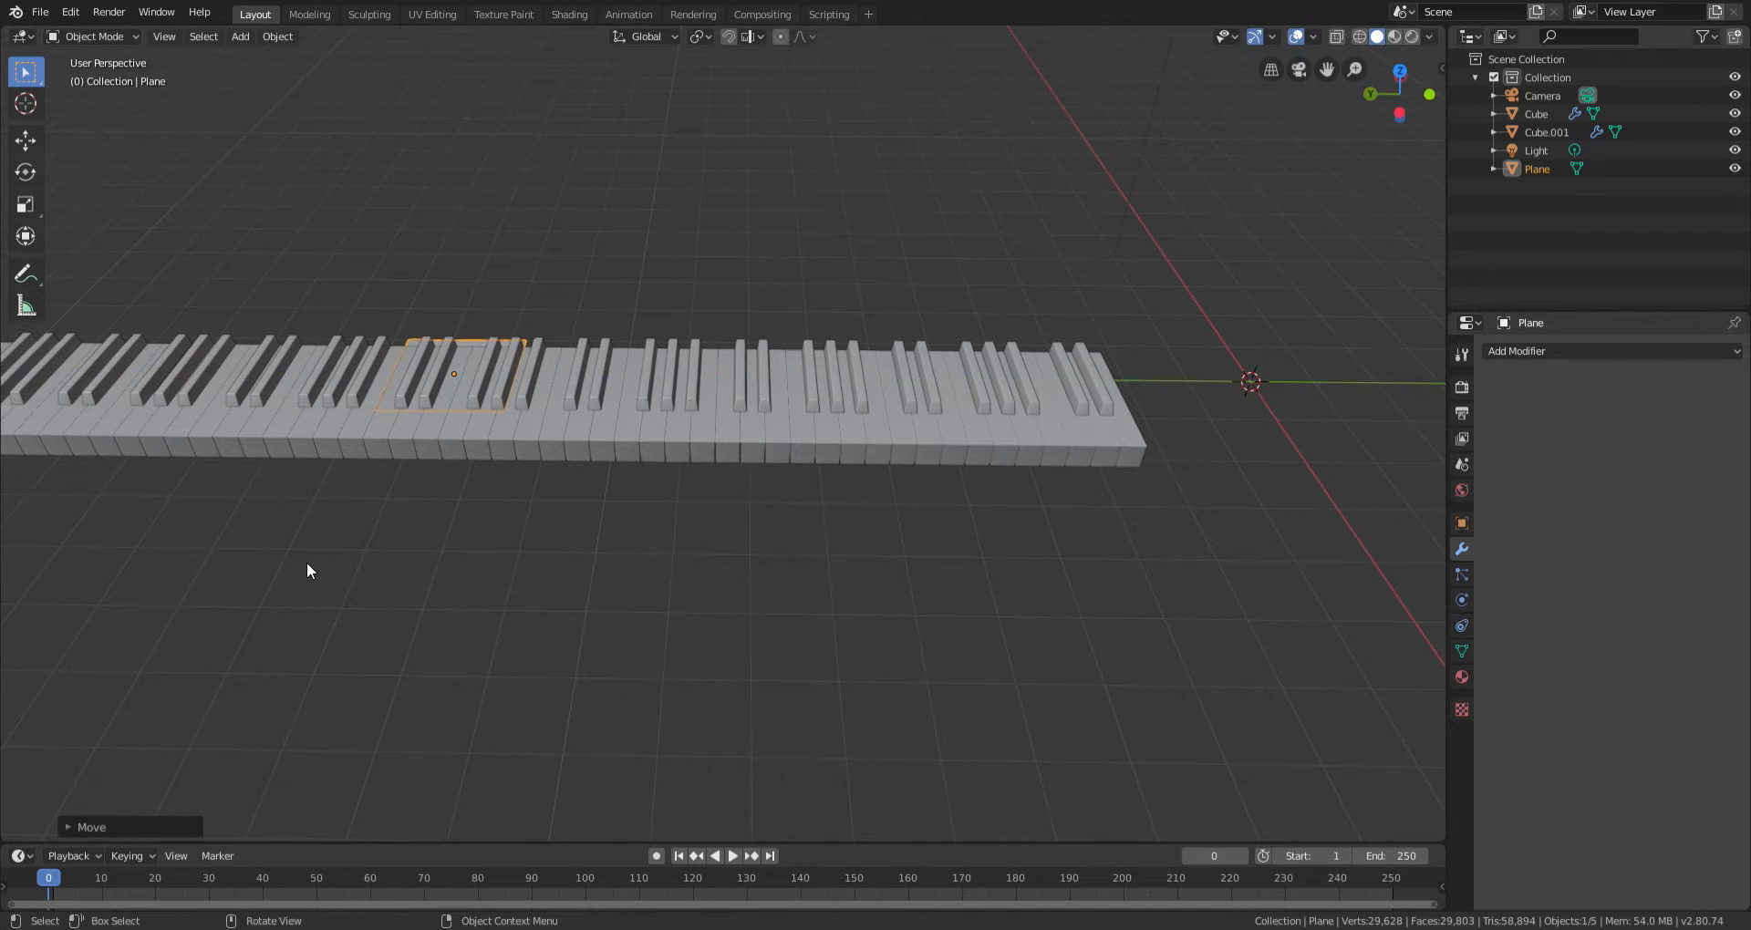
# Align the plane in top view along Y with the middle of the keyboard's length.
pyautogui.press('KP_7')
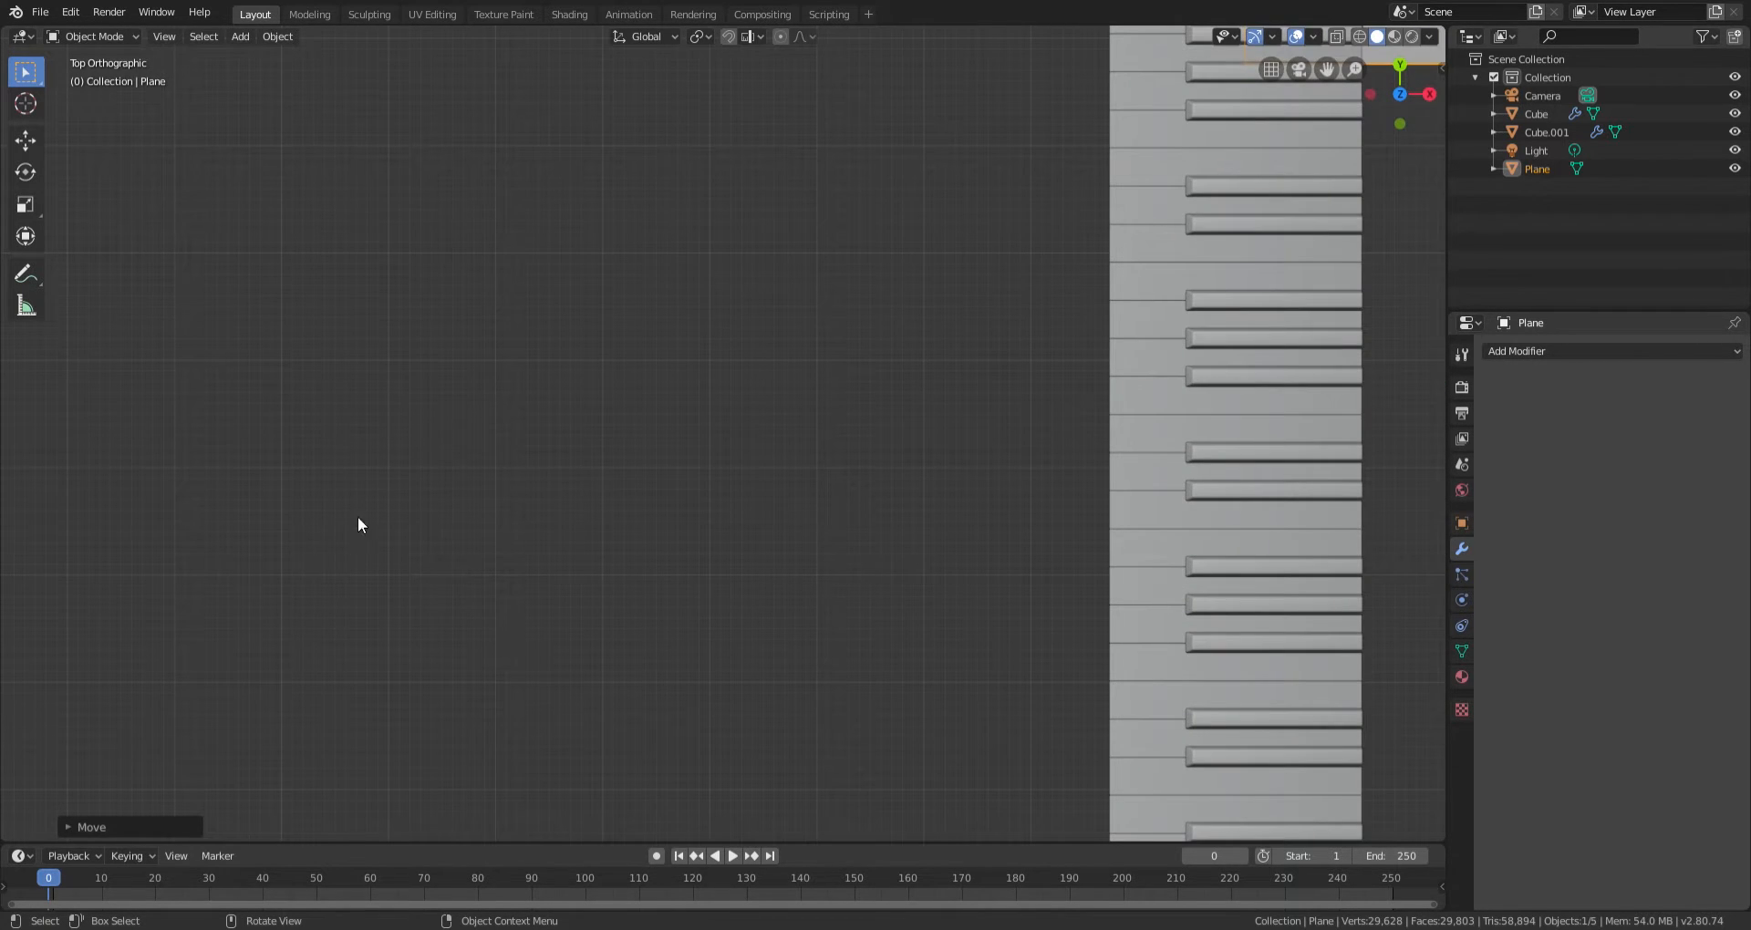
pyautogui.scroll(-6, 949, 349)
pyautogui.keyDown('shift'); pyautogui.moveTo(949, 348); pyautogui.dragTo(906, 432, button='middle'); pyautogui.keyUp('shift')
pyautogui.scroll(2, 911, 462)
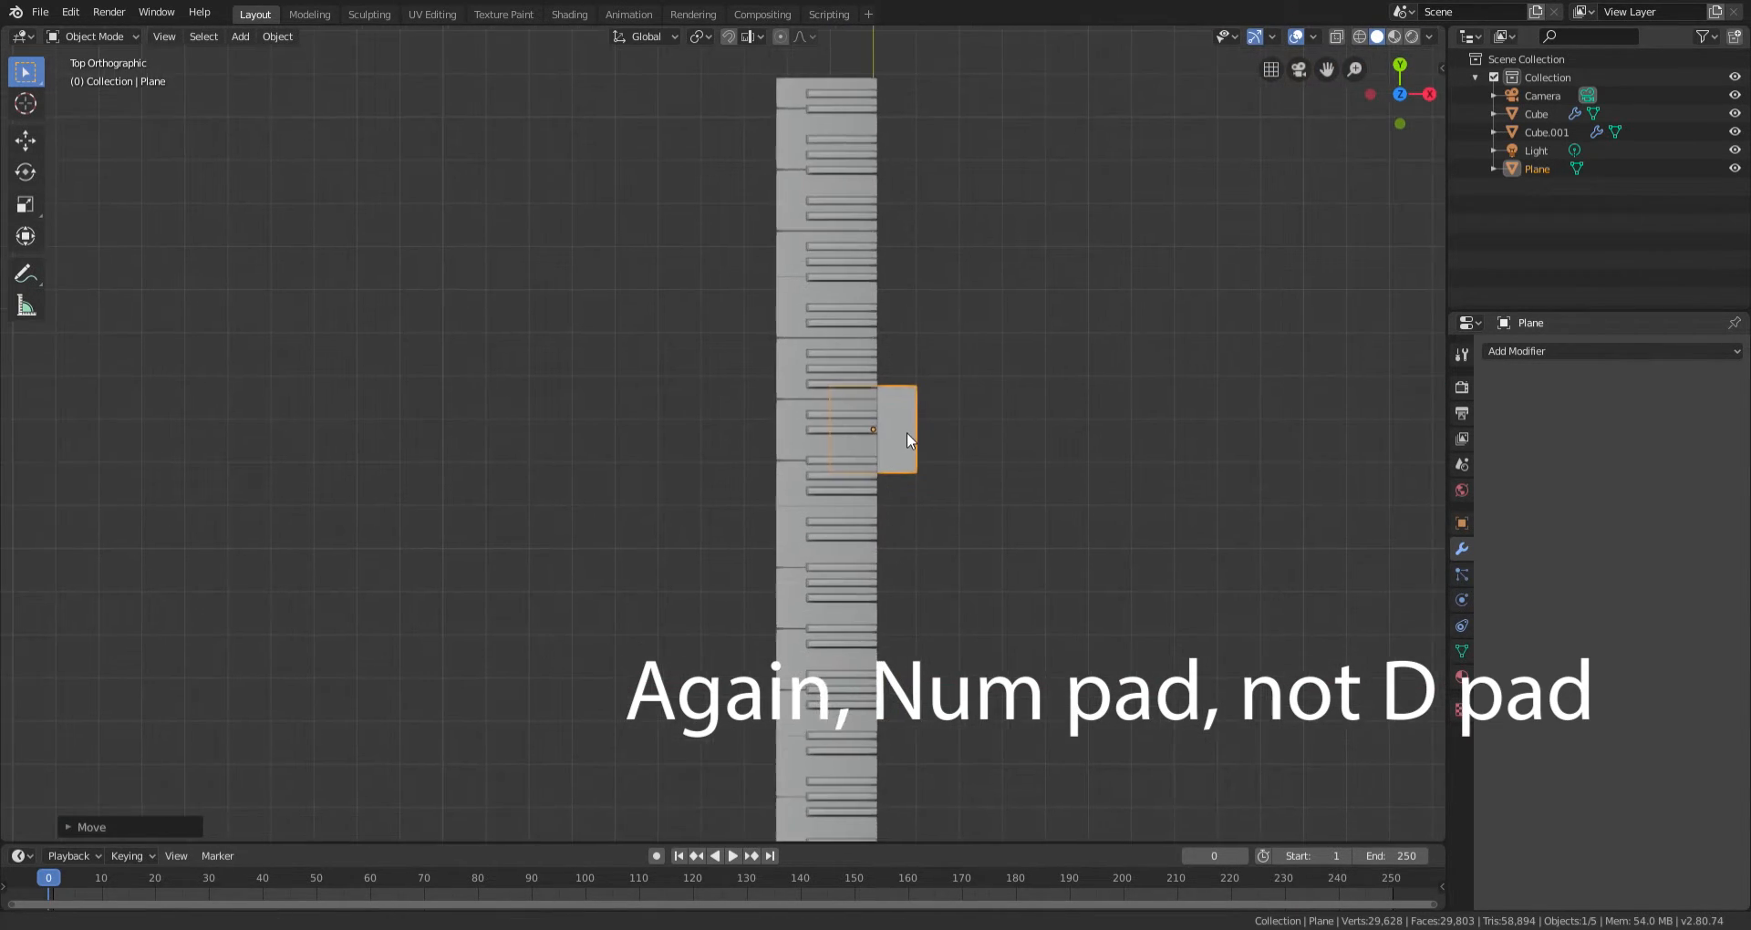
pyautogui.press('g')
pyautogui.click(907, 483)
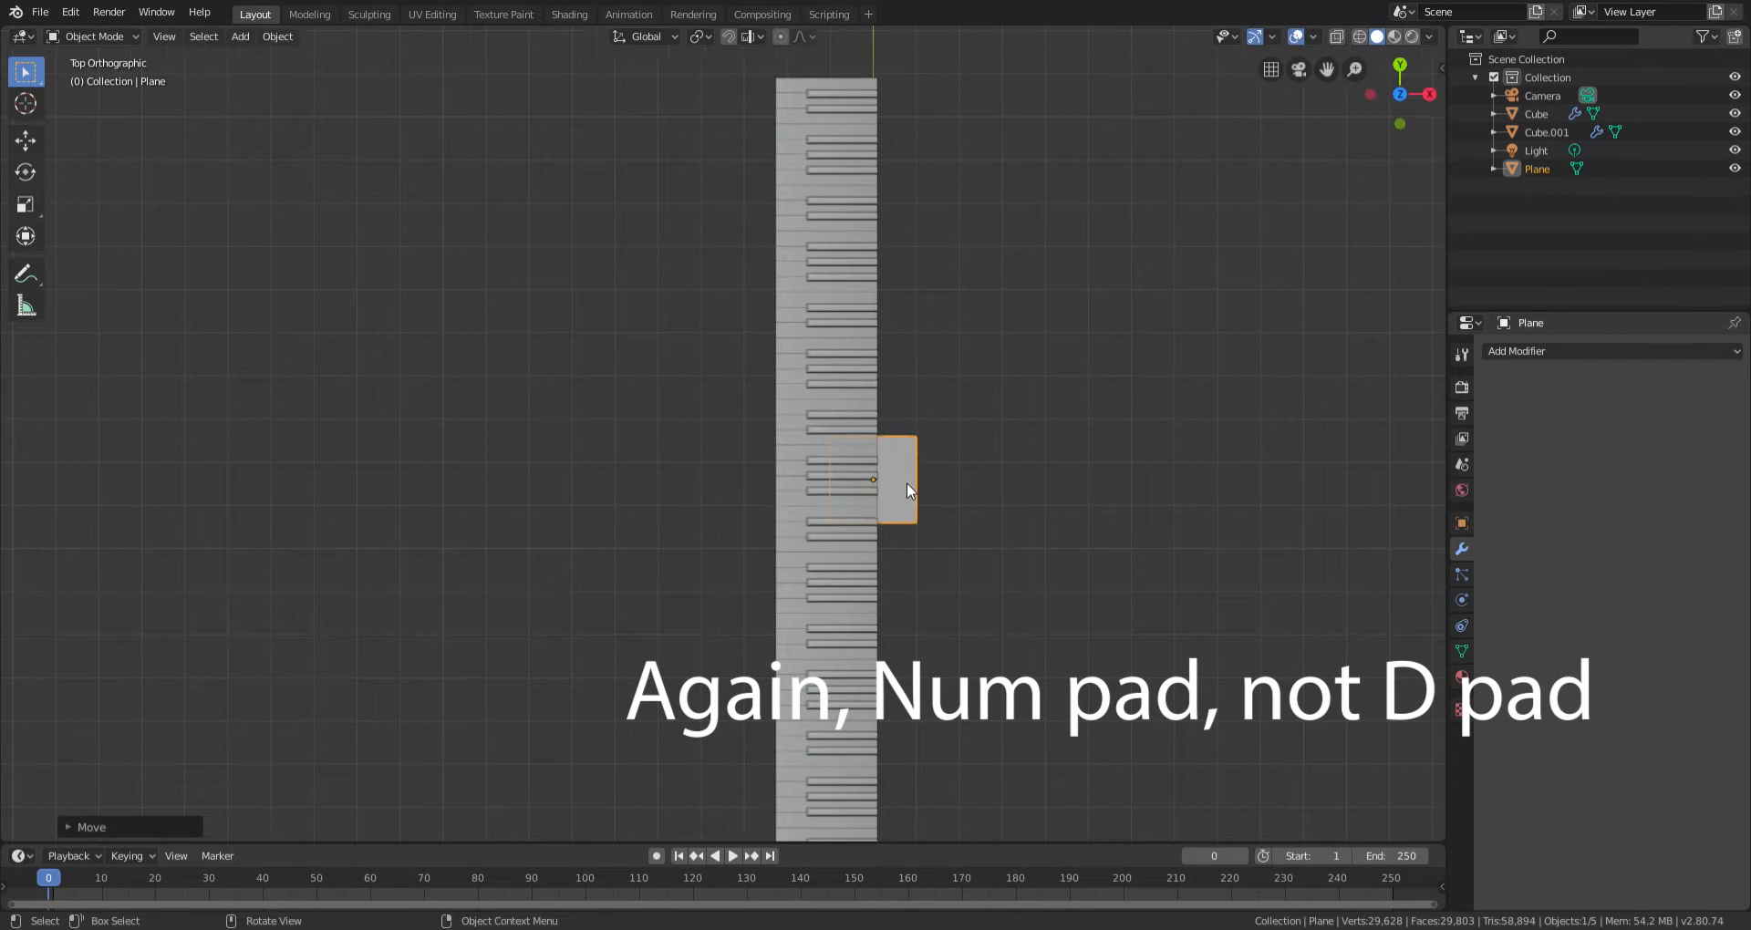
pyautogui.scroll(-1, 910, 482)
pyautogui.press('g')
pyautogui.press('y')
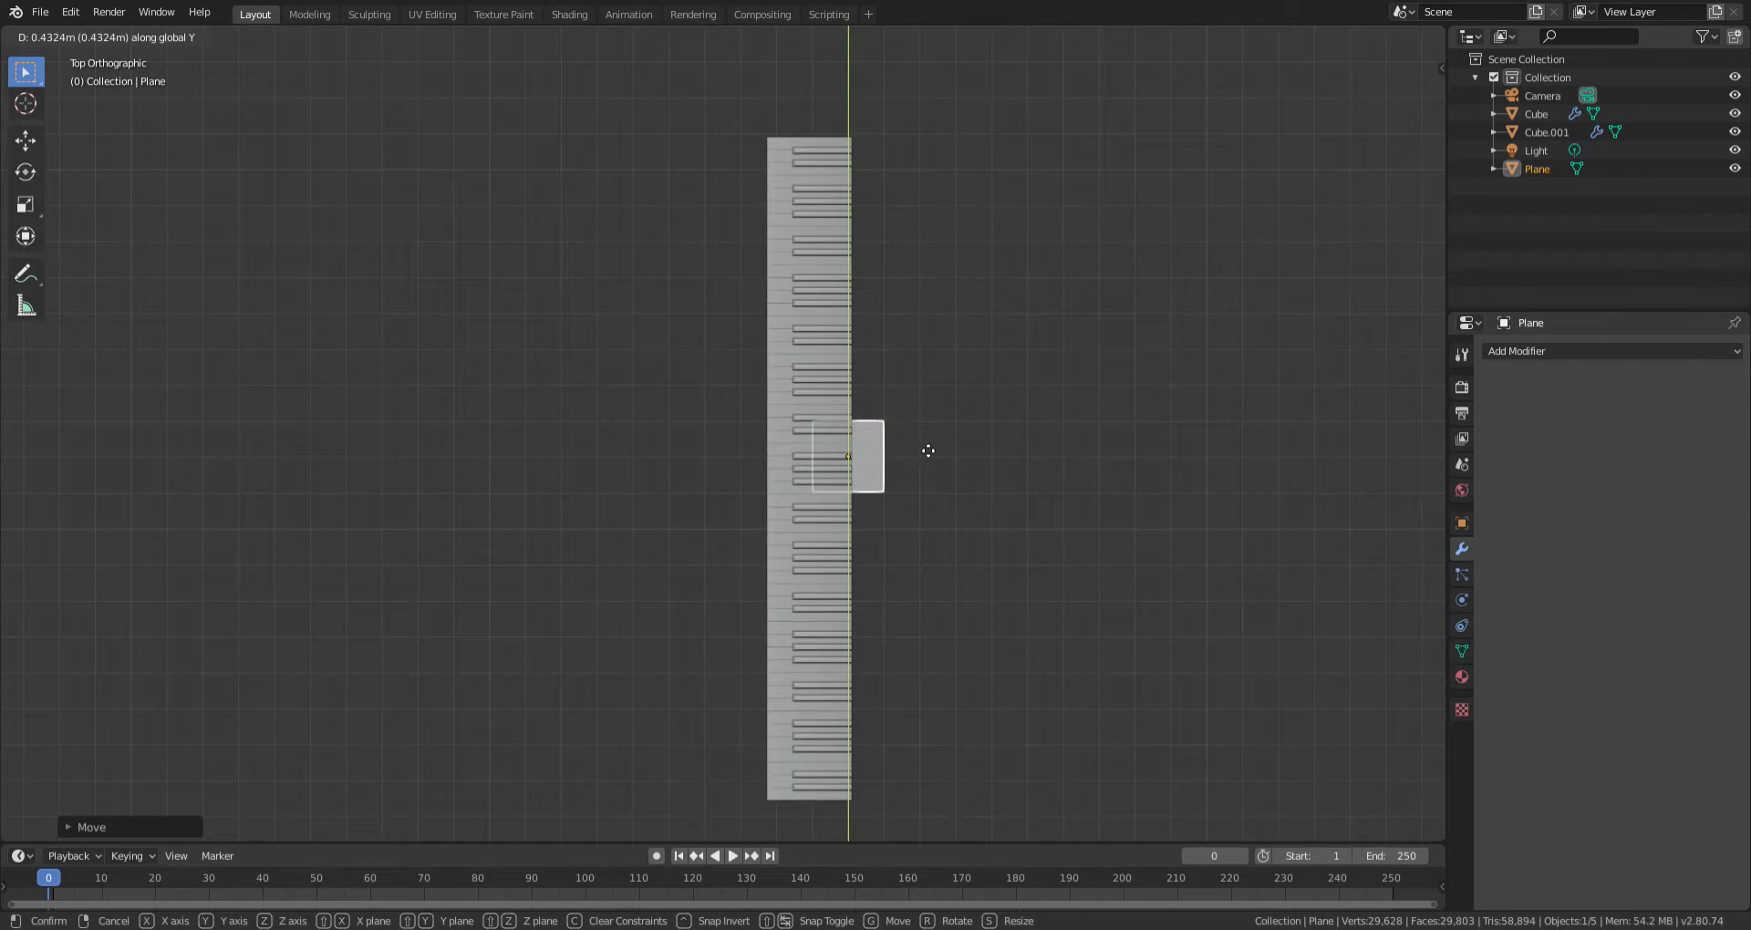
pyautogui.click(929, 445)
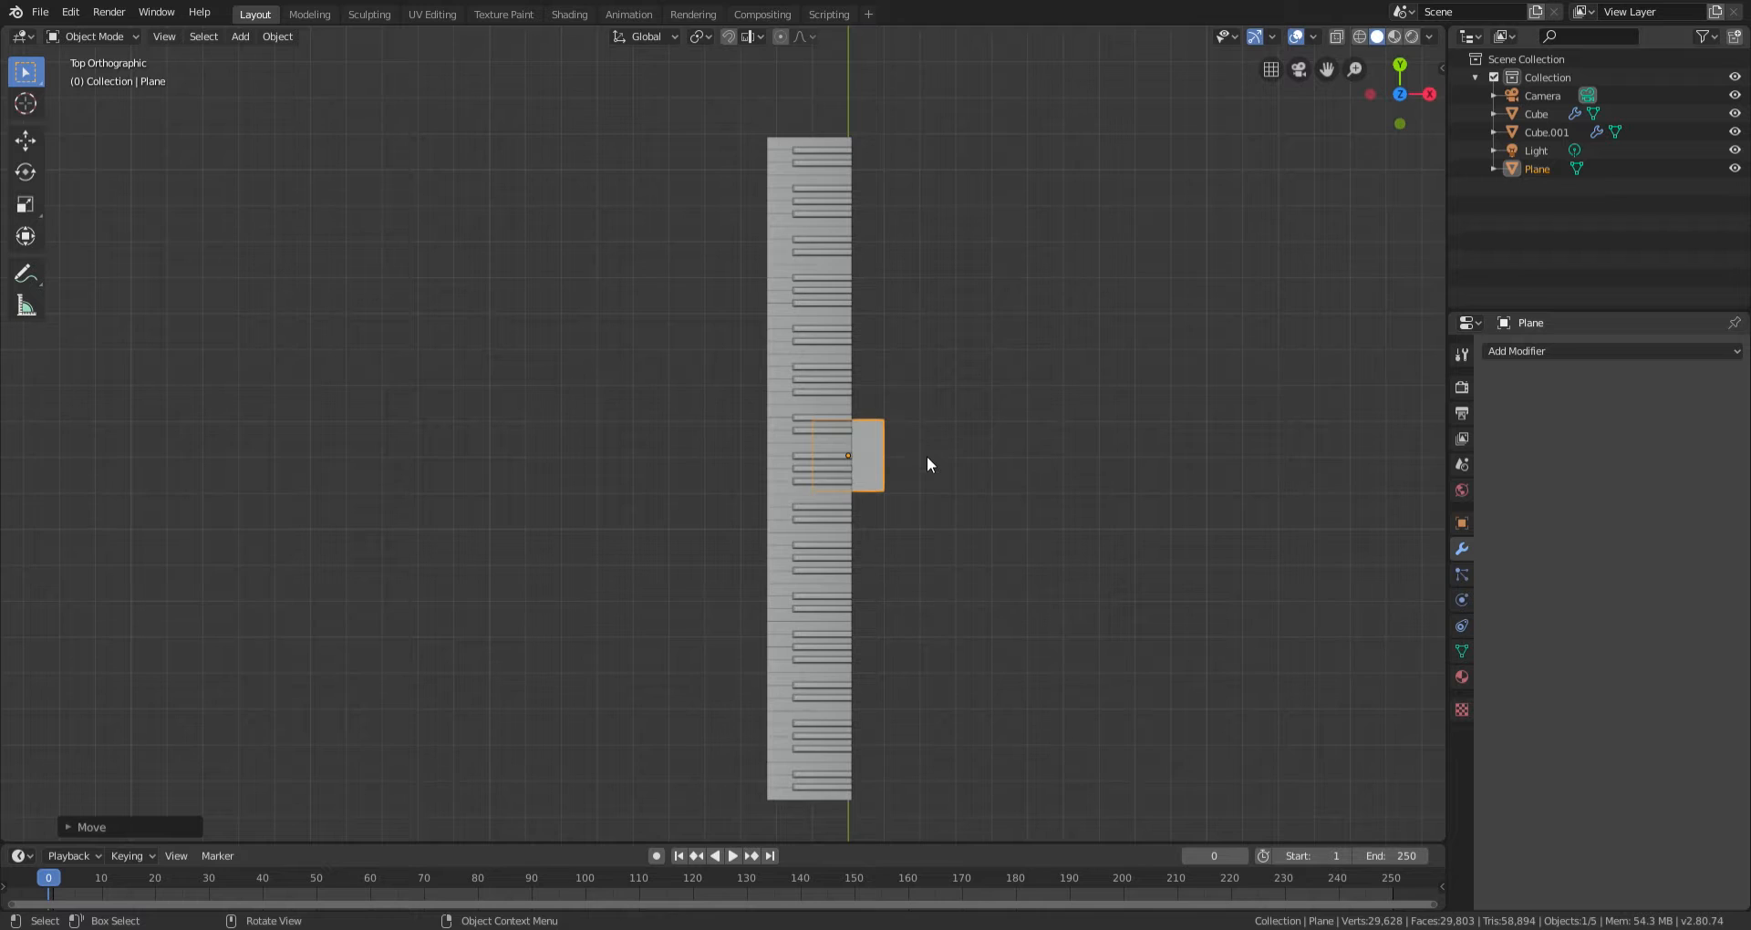
# Stretch the plane along Y by a factor of about 8.2 to run along most of the keyboard.
pyautogui.press('s')
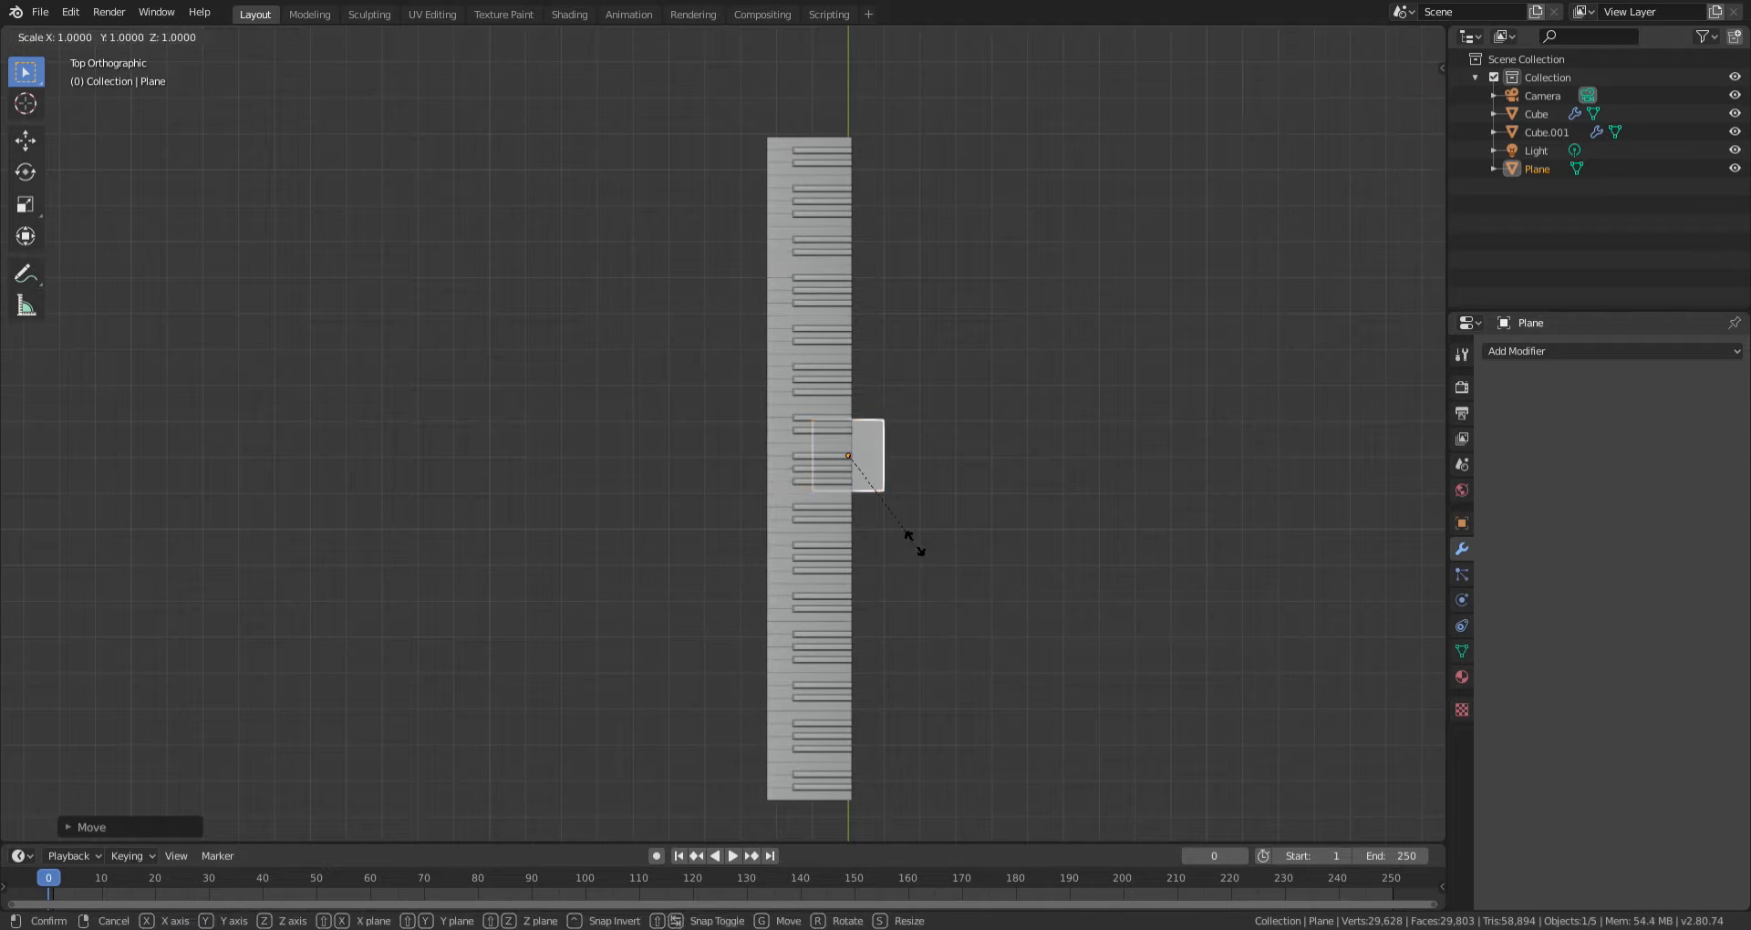
pyautogui.press('y')
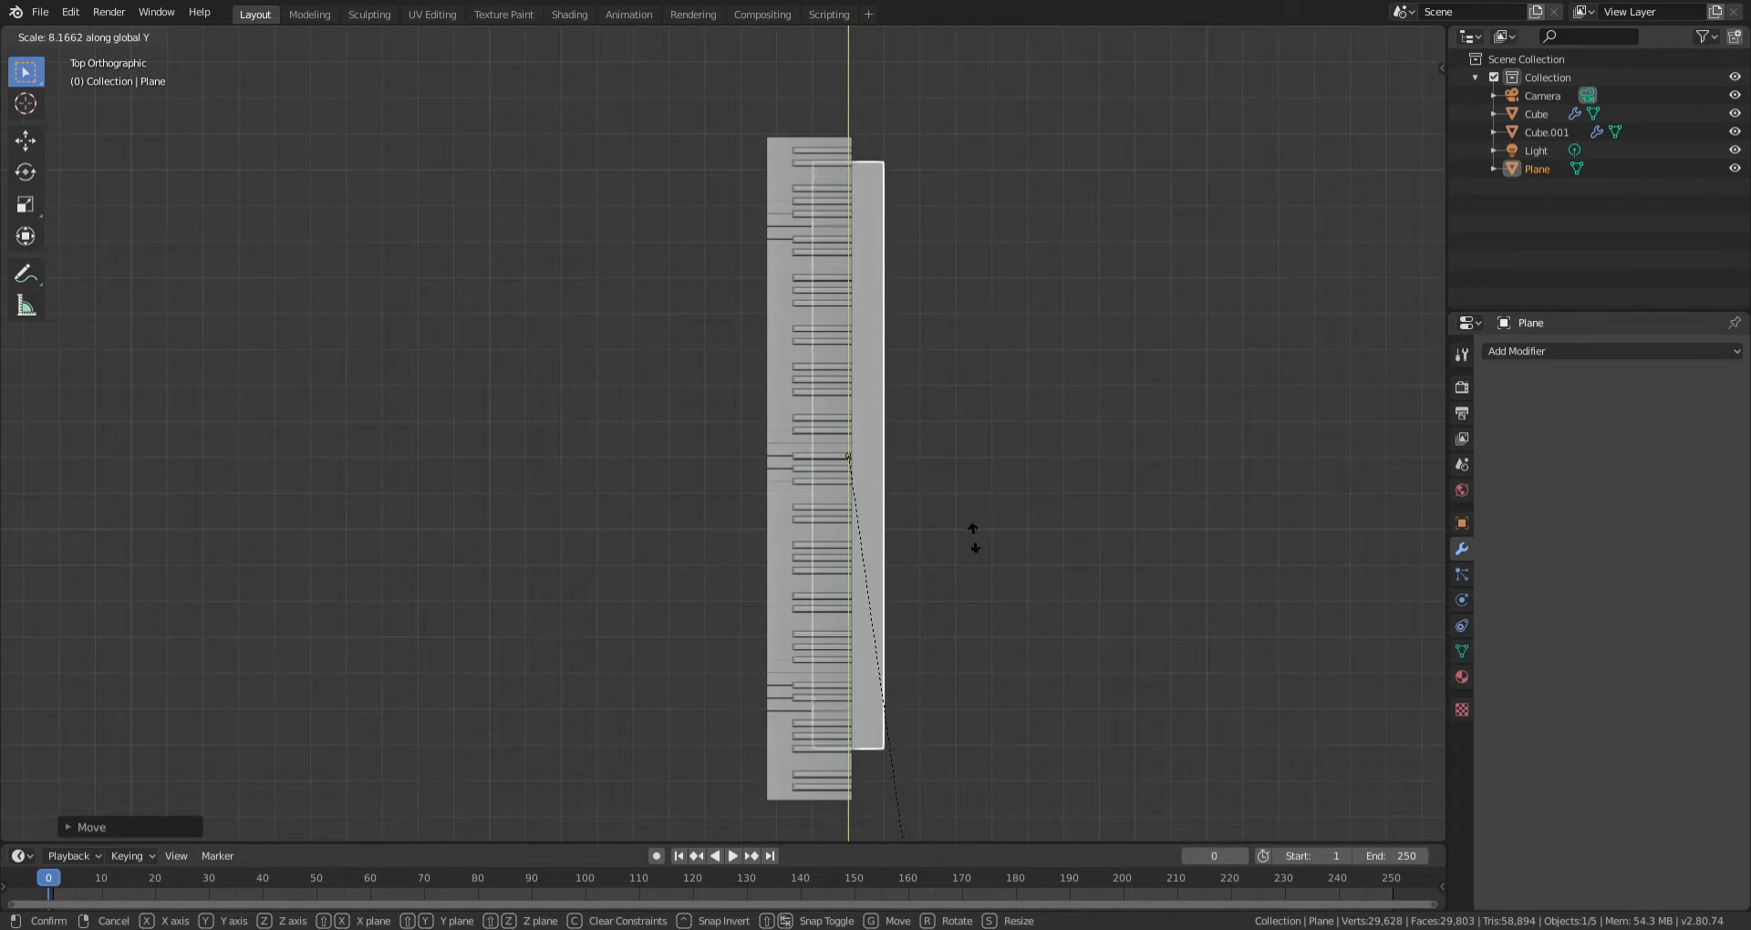
pyautogui.click(974, 535)
# Enable the Screencast Keys display and collapse its settings.
pyautogui.moveTo(872, 422); pyautogui.dragTo(976, 357, button='middle')
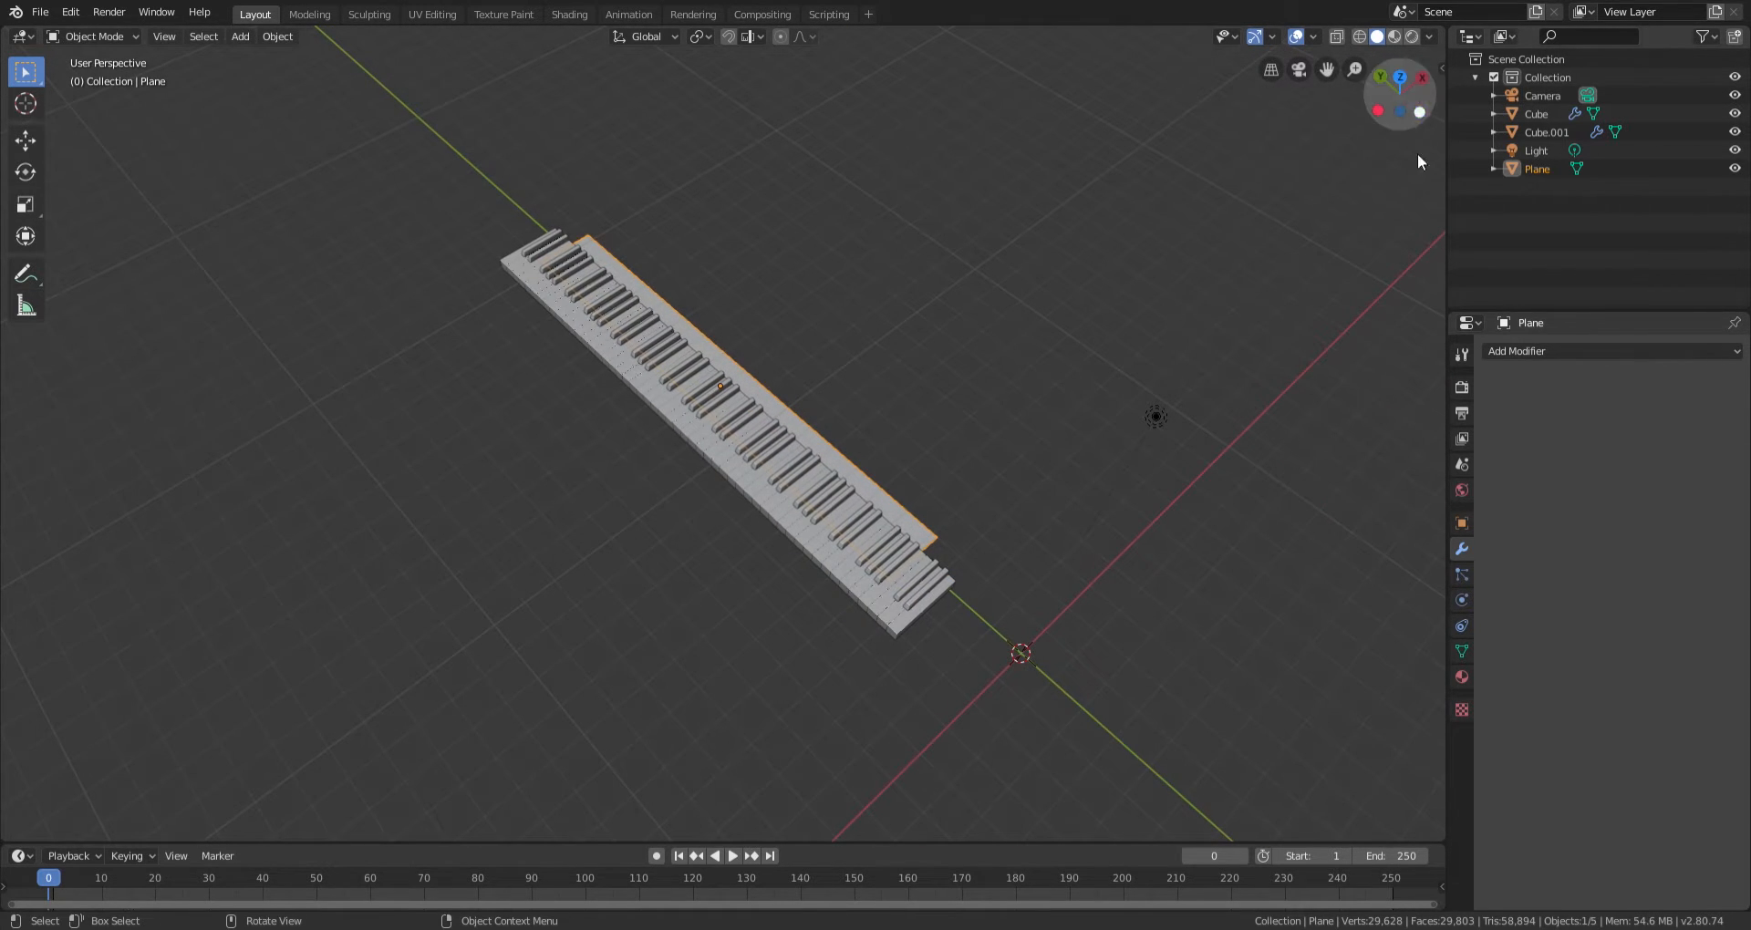
pyautogui.press('n')
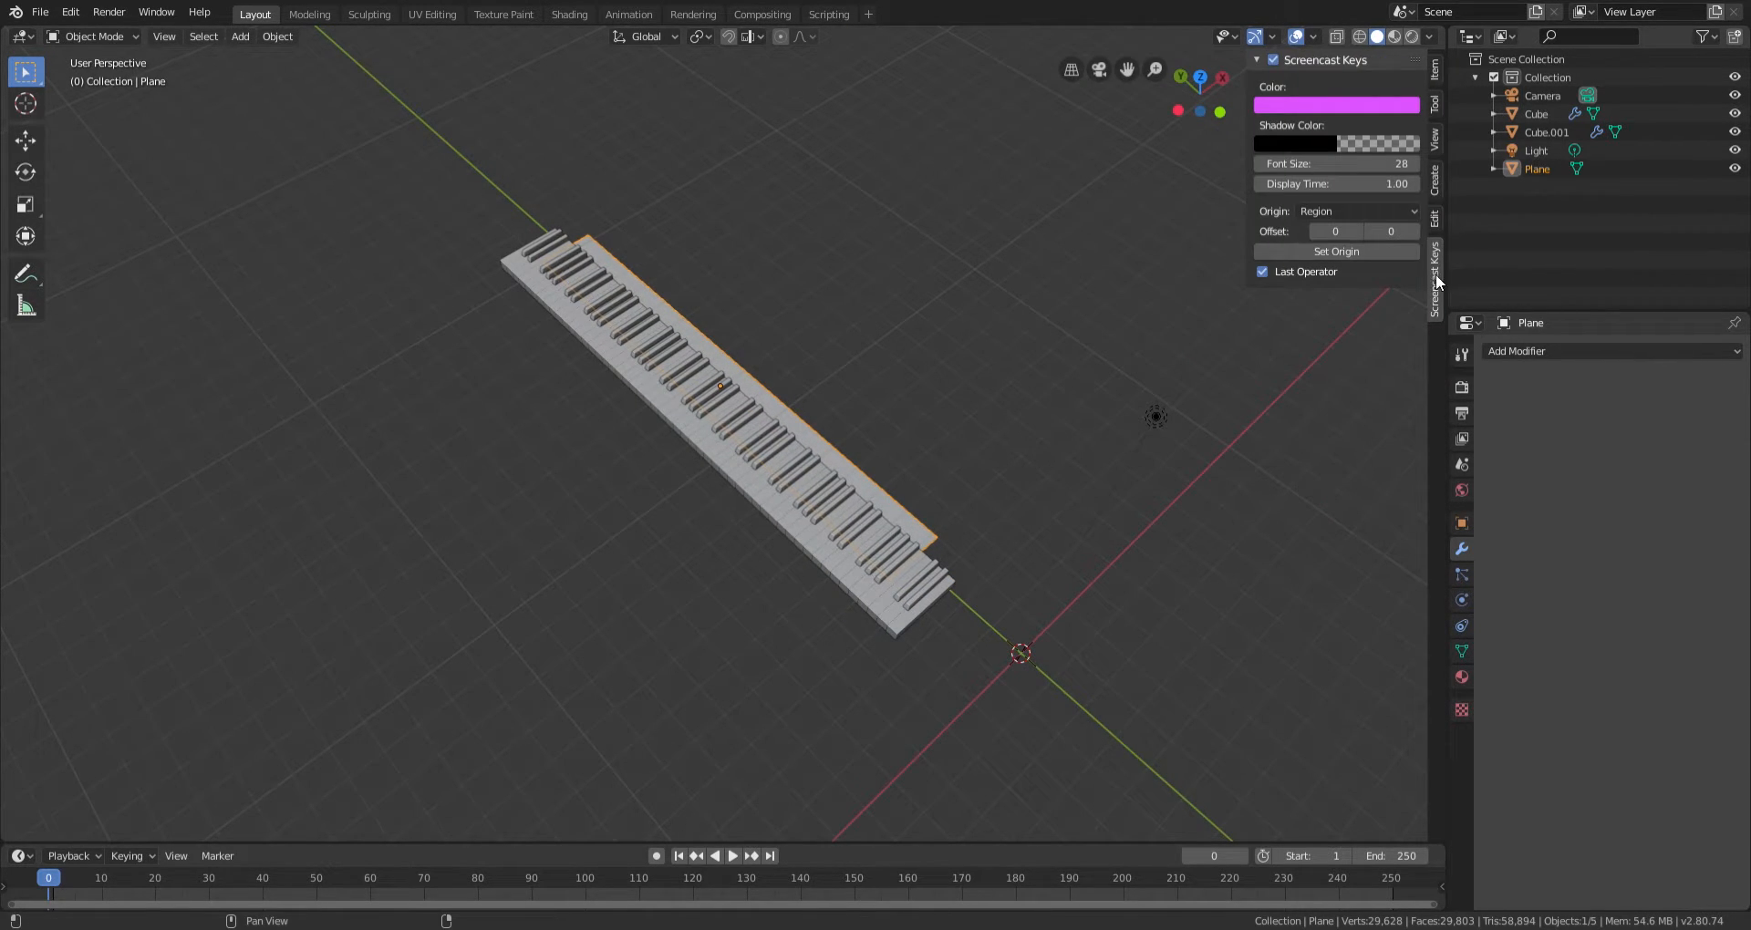
pyautogui.click(1261, 58)
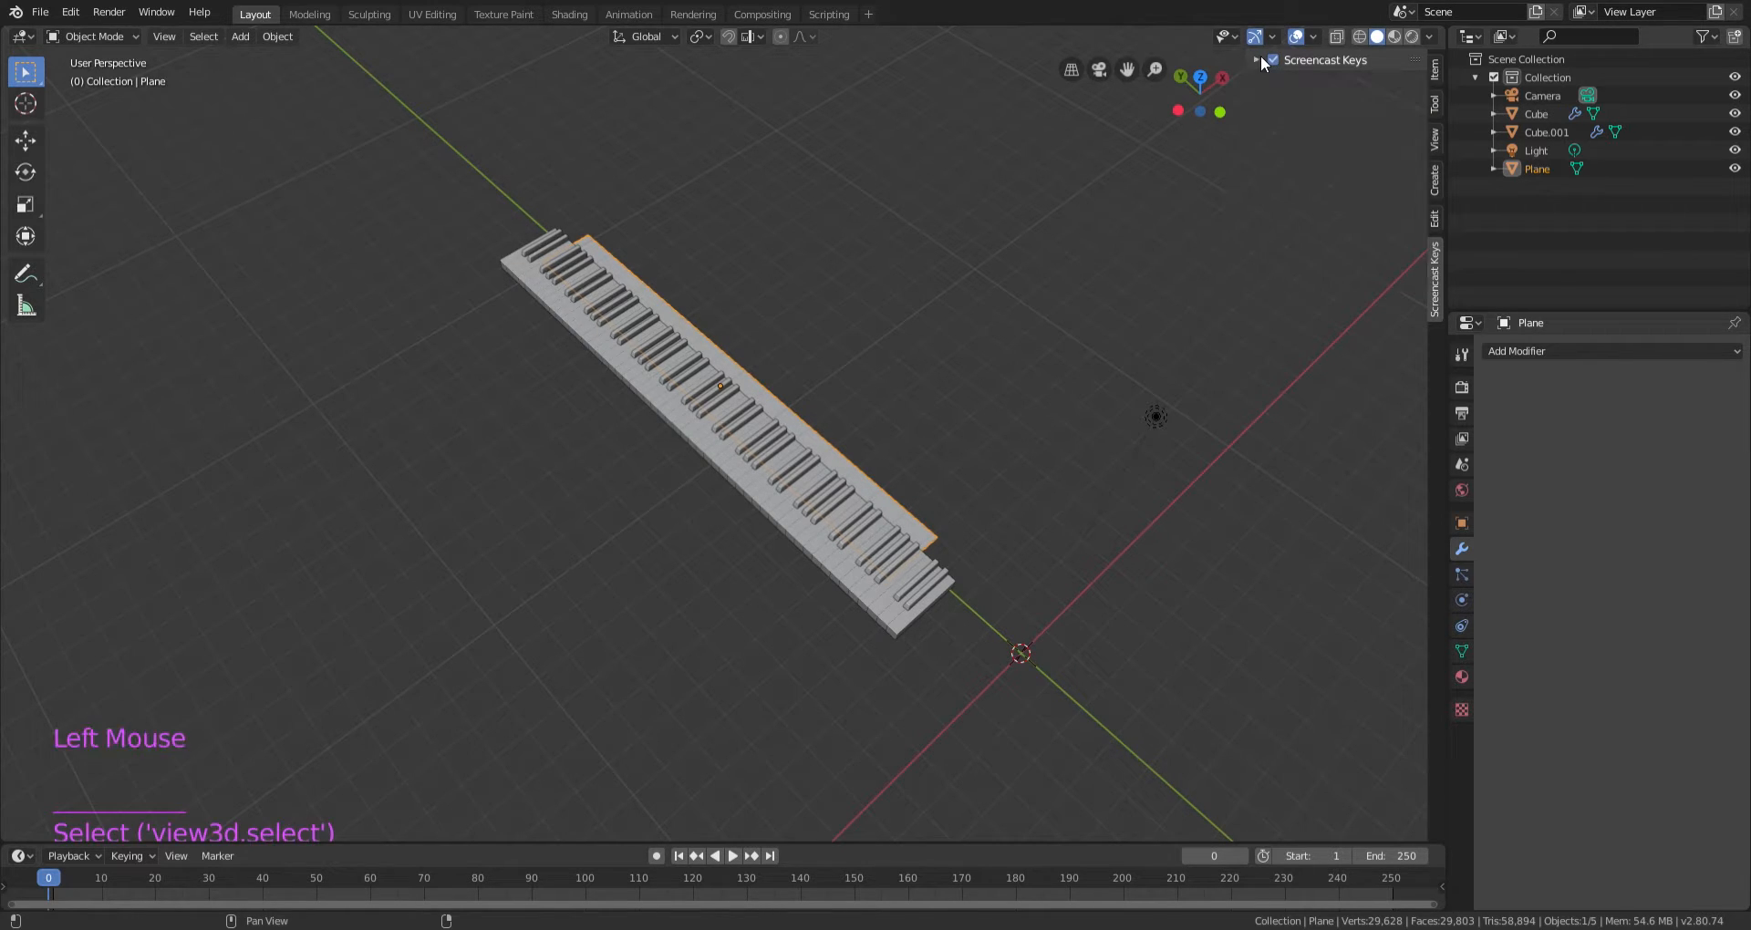
# Scale the plane along Y by about 1.13 to match the full length of the keyboard.
pyautogui.moveTo(719, 397); pyautogui.dragTo(761, 519, button='middle')
pyautogui.click(832, 495)
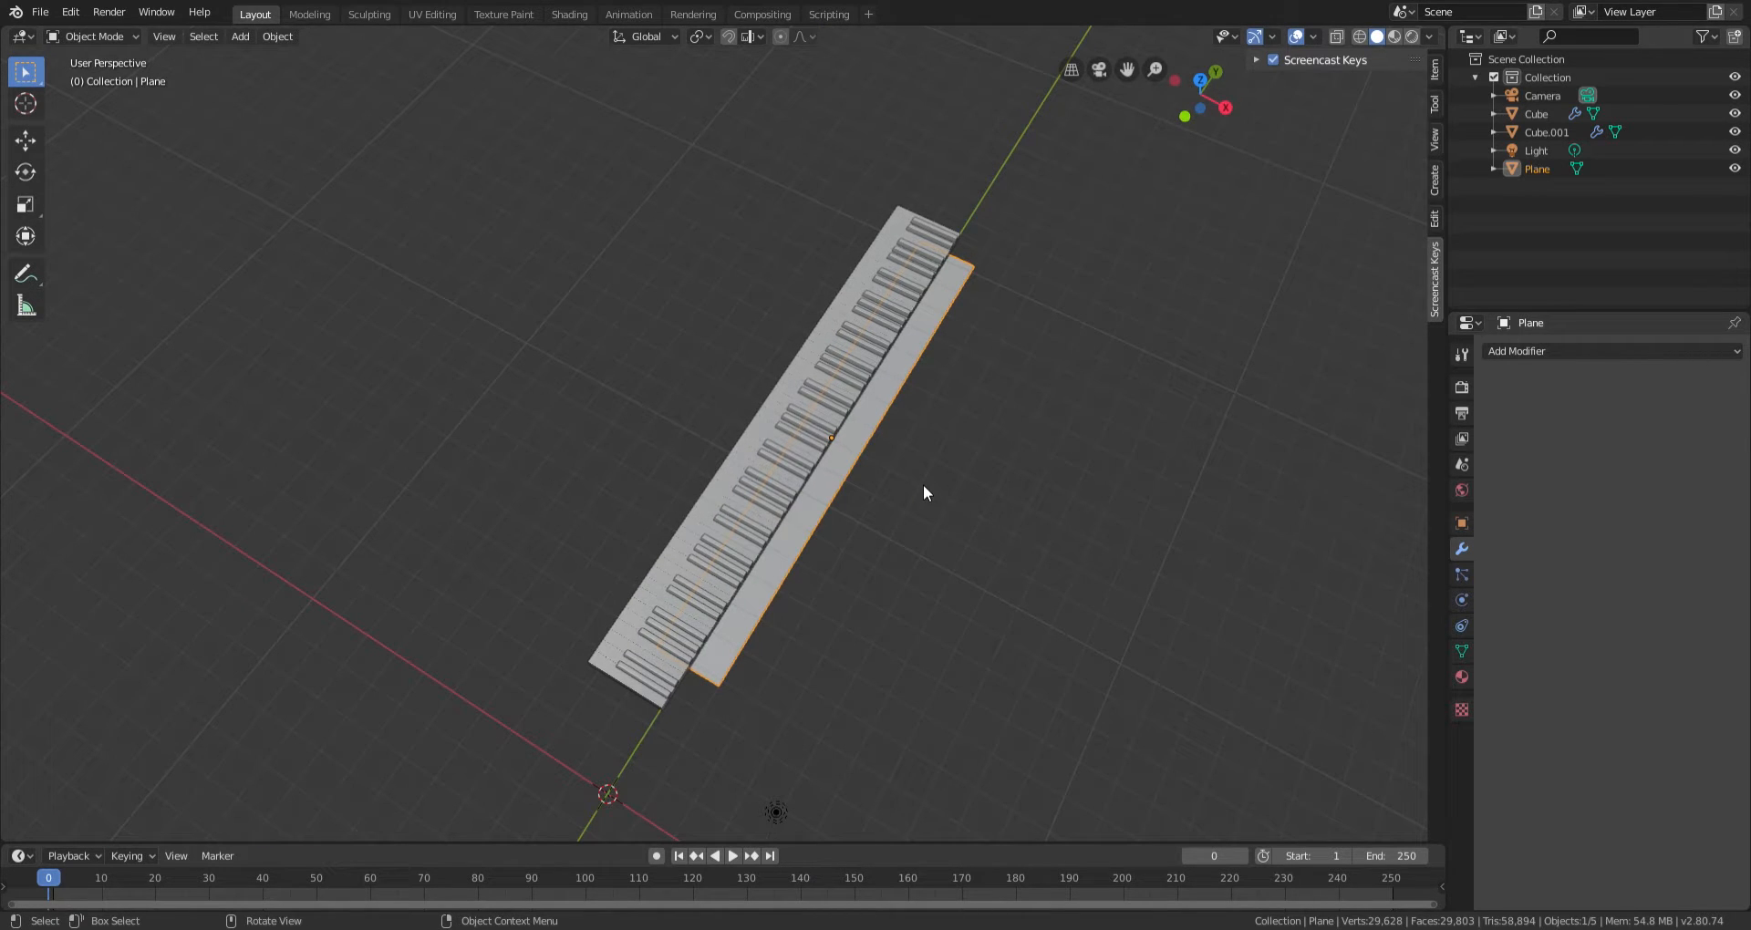
pyautogui.press('s')
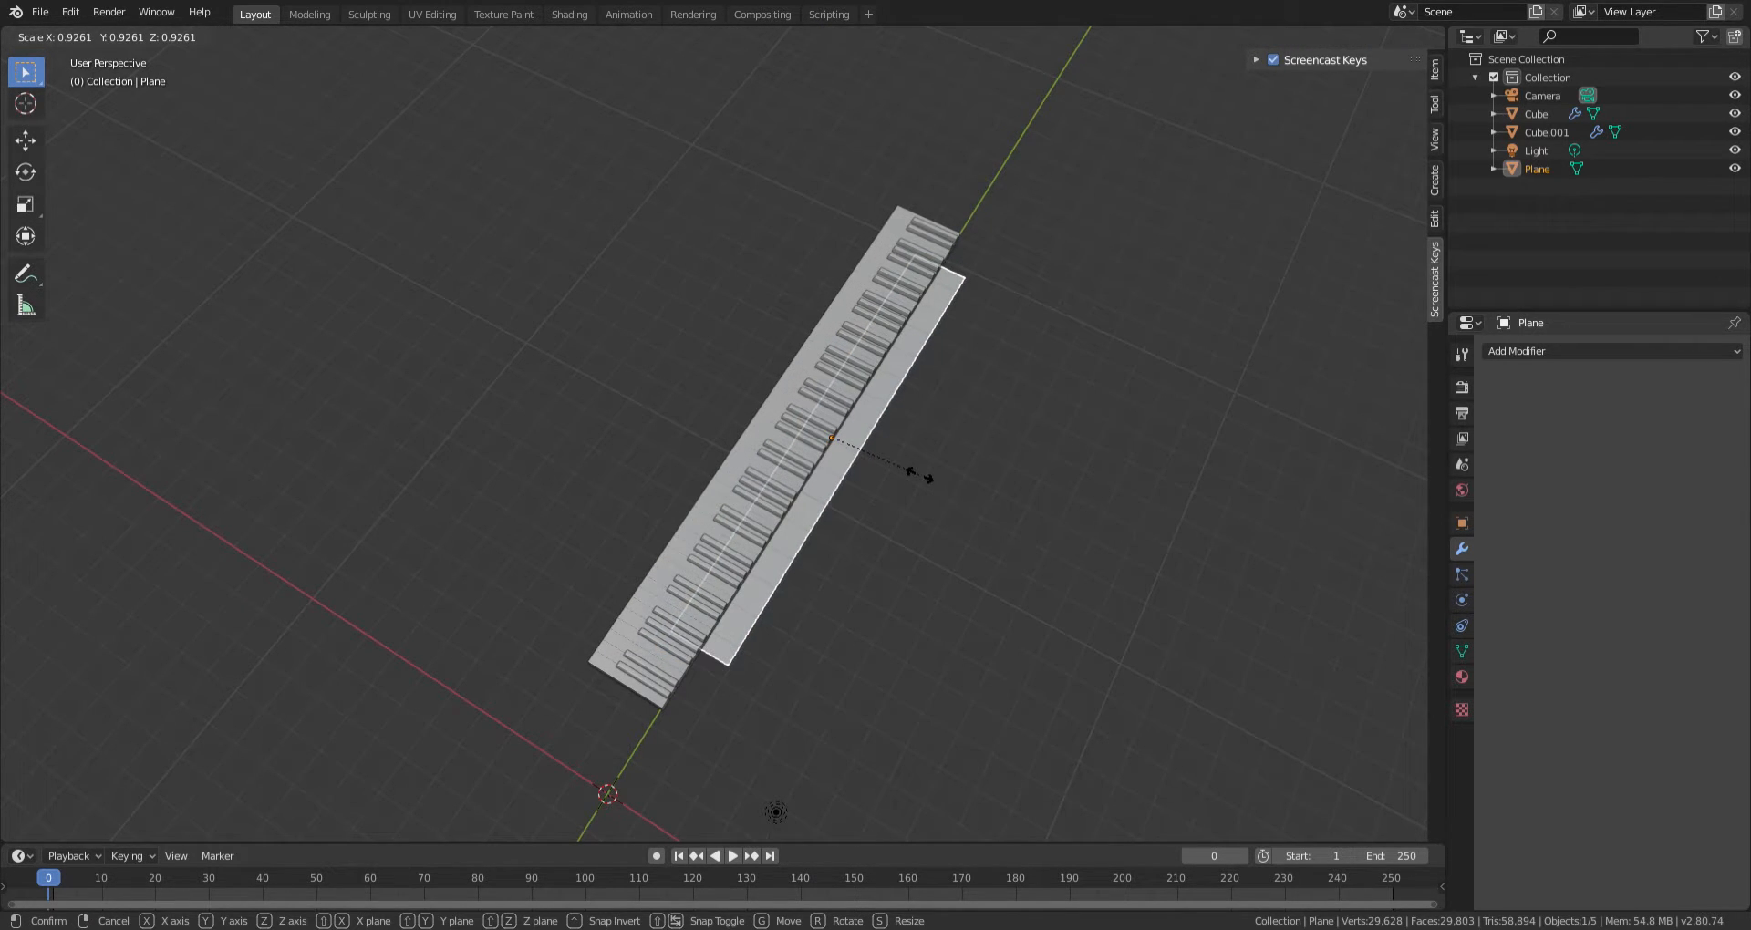
pyautogui.press('y')
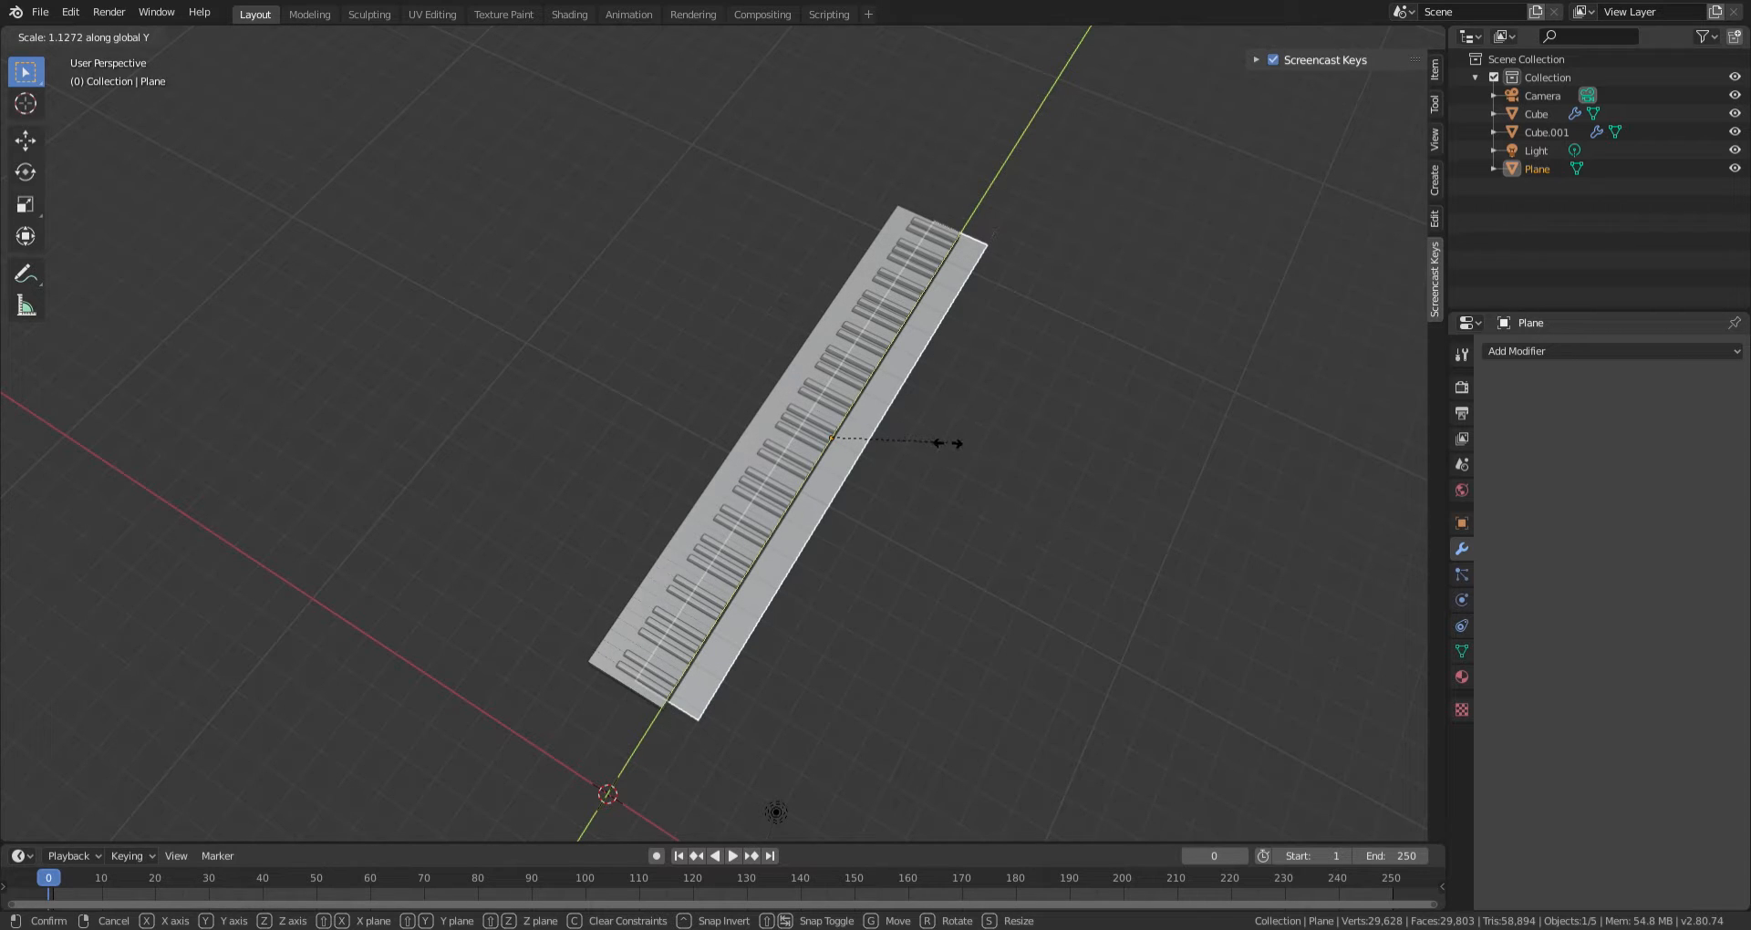
pyautogui.click(948, 451)
# Shift the plane about -0.36 m along Y to centre it lengthwise under the keyboard.
pyautogui.moveTo(948, 444); pyautogui.dragTo(770, 380, button='middle')
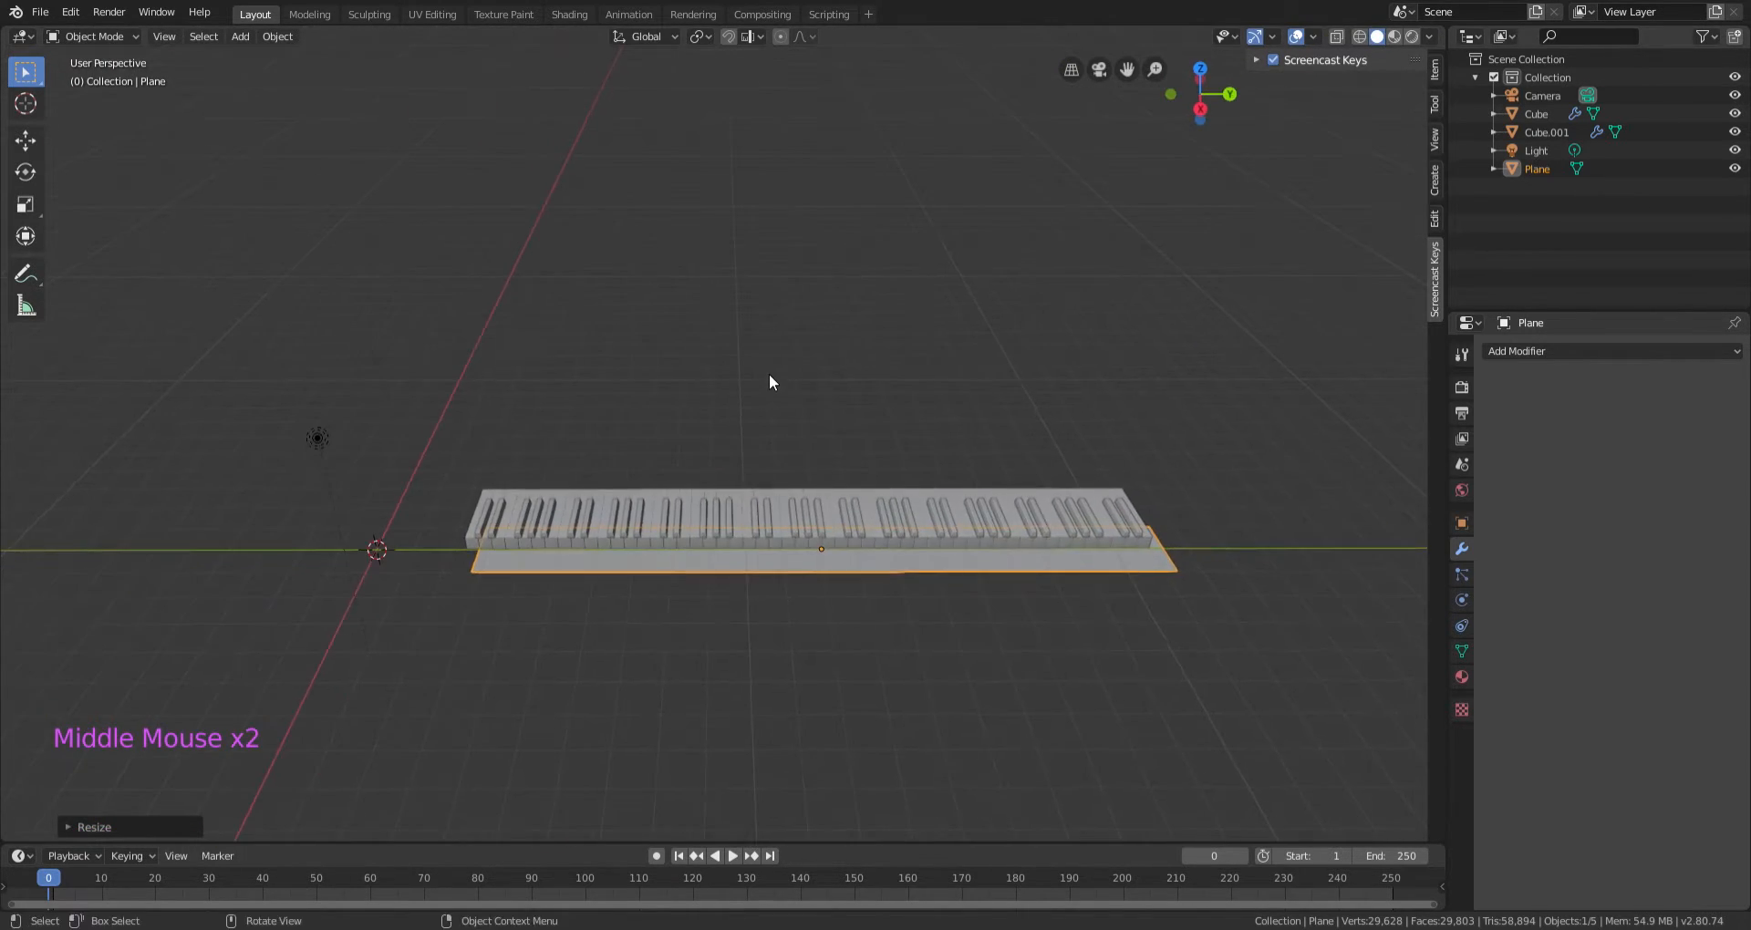
pyautogui.scroll(1, 873, 448)
pyautogui.press('g')
pyautogui.press('y')
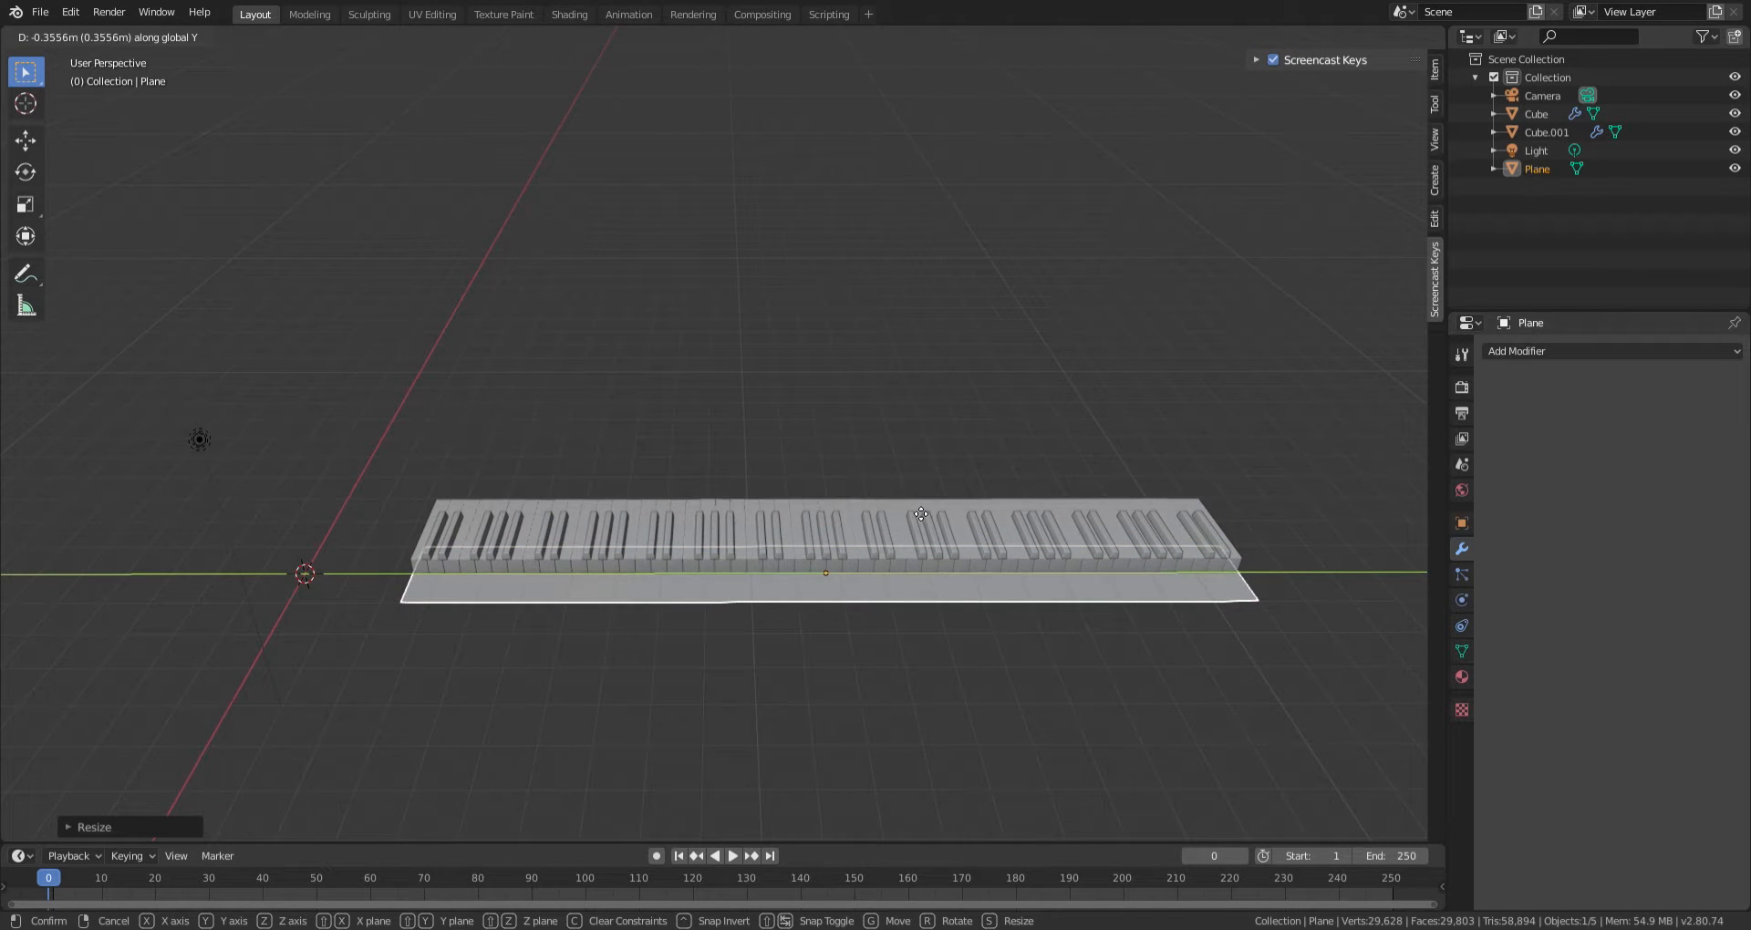
pyautogui.click(917, 511)
# Move the plane about -1.05 m along X so it lies underneath the keys.
pyautogui.scroll(-2, 917, 511)
pyautogui.moveTo(918, 511); pyautogui.dragTo(1184, 450, button='middle')
pyautogui.scroll(4, 976, 542)
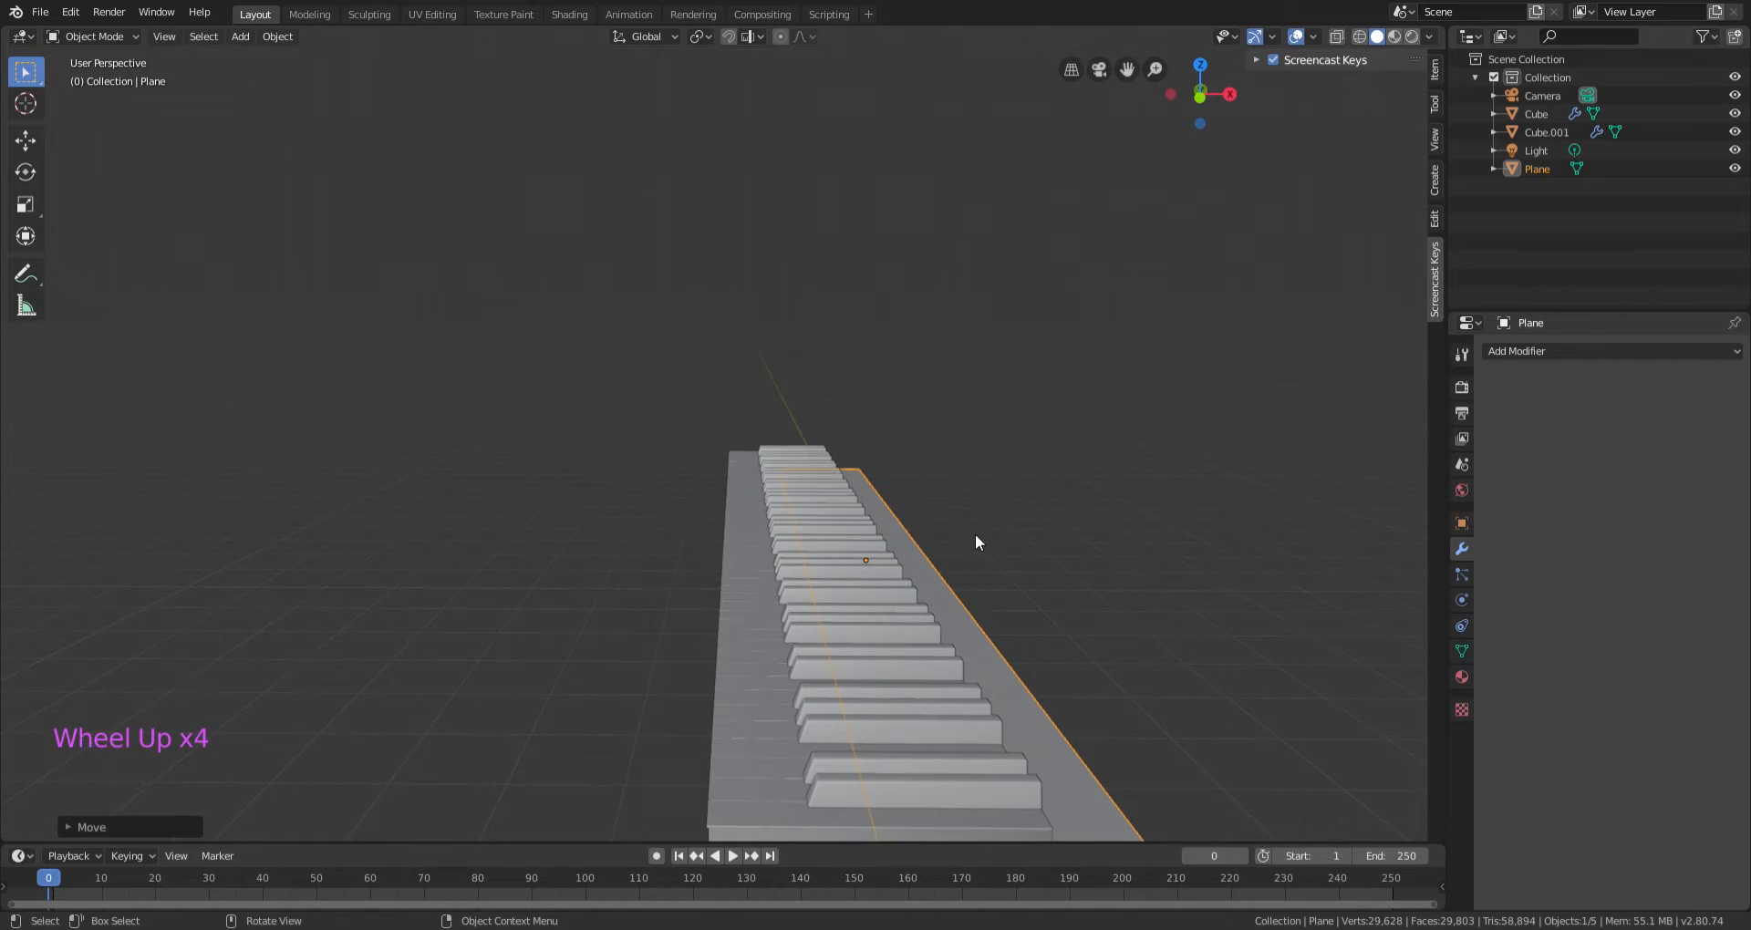
pyautogui.press('KP_Subtract')
pyautogui.press('KP_Subtract')
pyautogui.press('KP_Subtract')
pyautogui.press('KP_Subtract')
pyautogui.scroll(5, 799, 529)
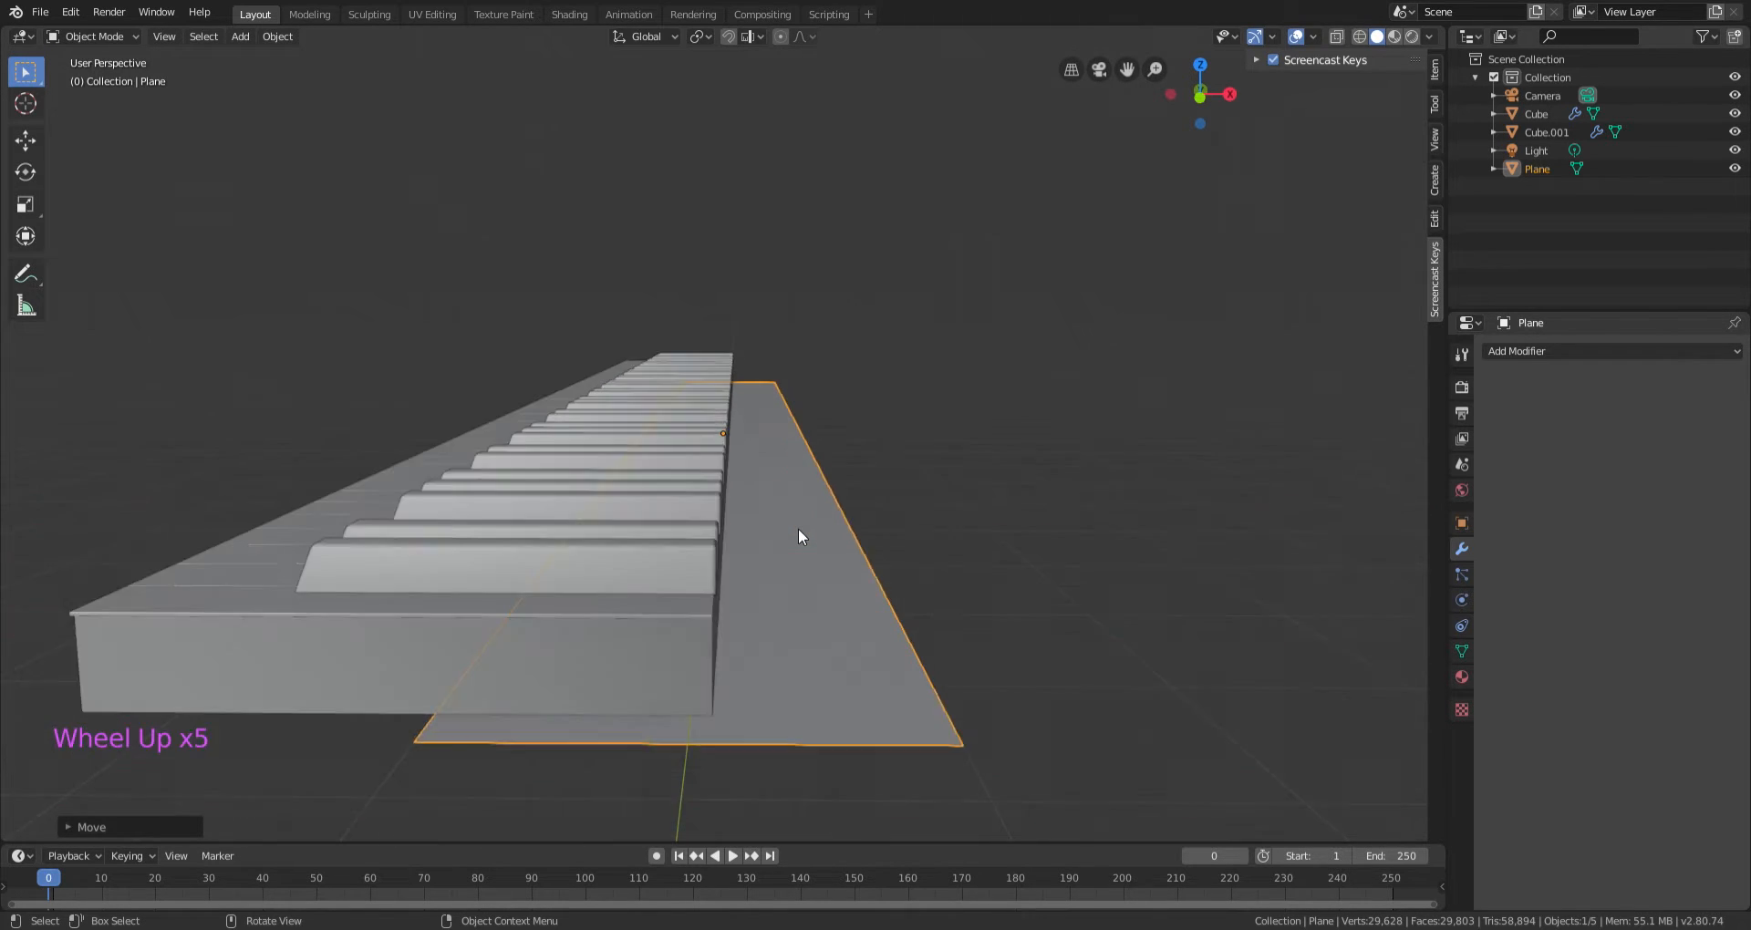
pyautogui.scroll(1, 802, 525)
pyautogui.scroll(-1, 802, 526)
pyautogui.moveTo(802, 524); pyautogui.dragTo(805, 523, button='middle')
pyautogui.scroll(-1, 817, 522)
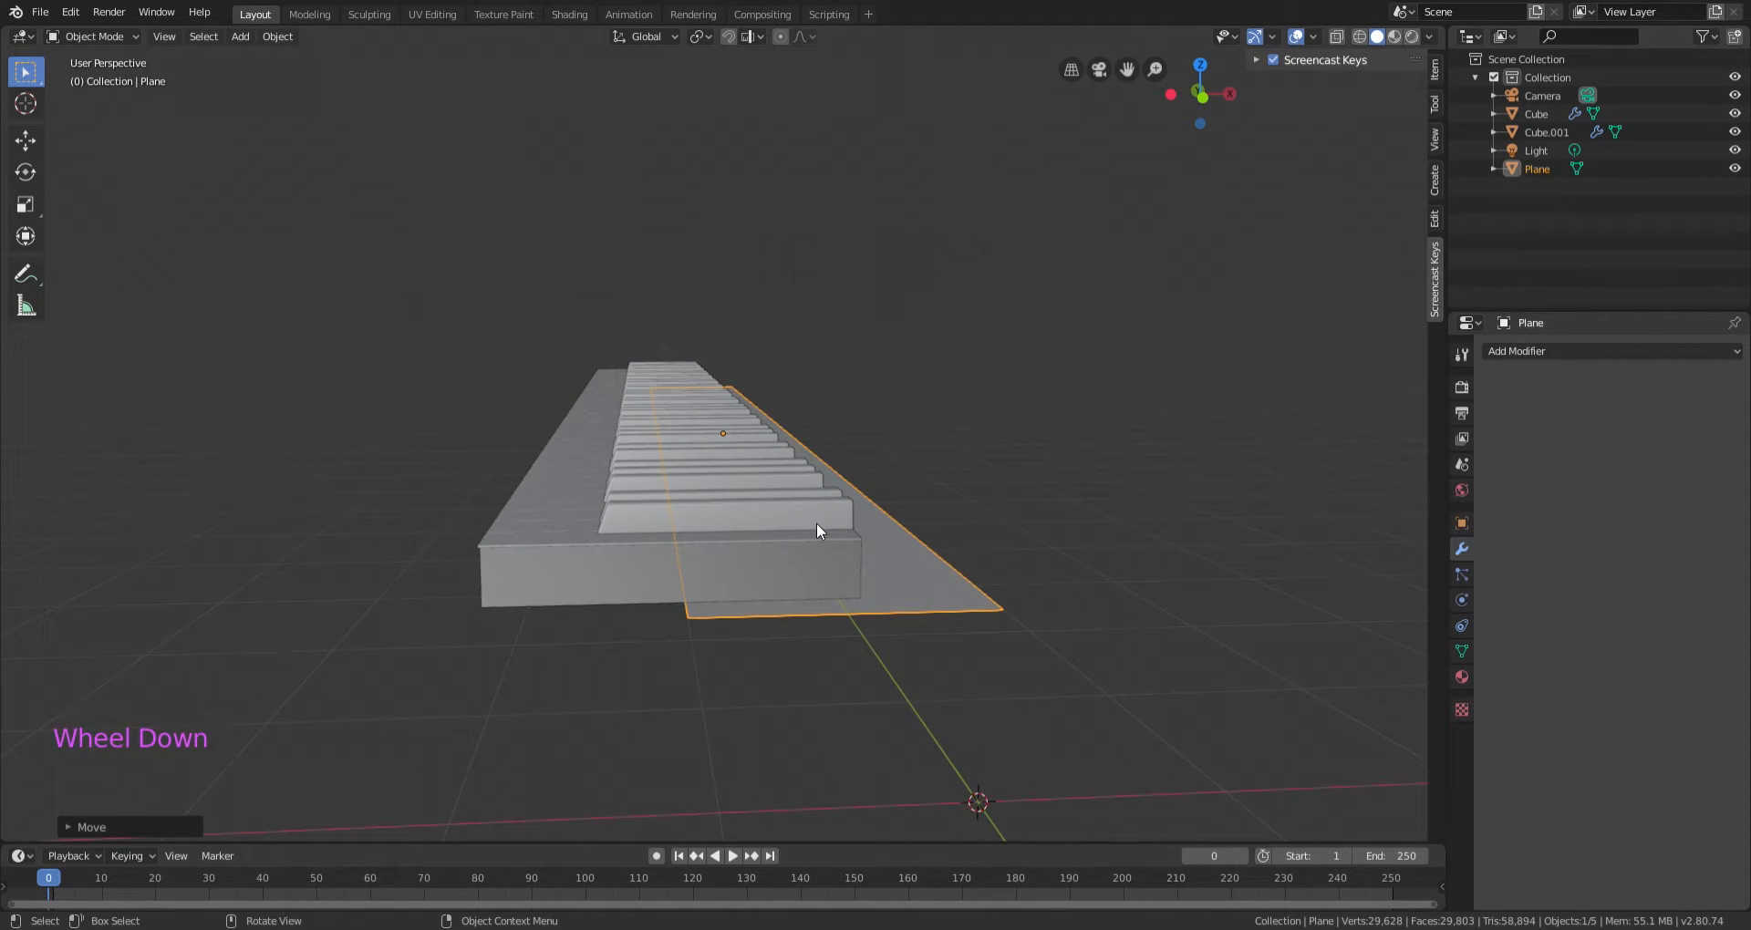
pyautogui.scroll(-1, 818, 523)
pyautogui.press('g')
pyautogui.press('x')
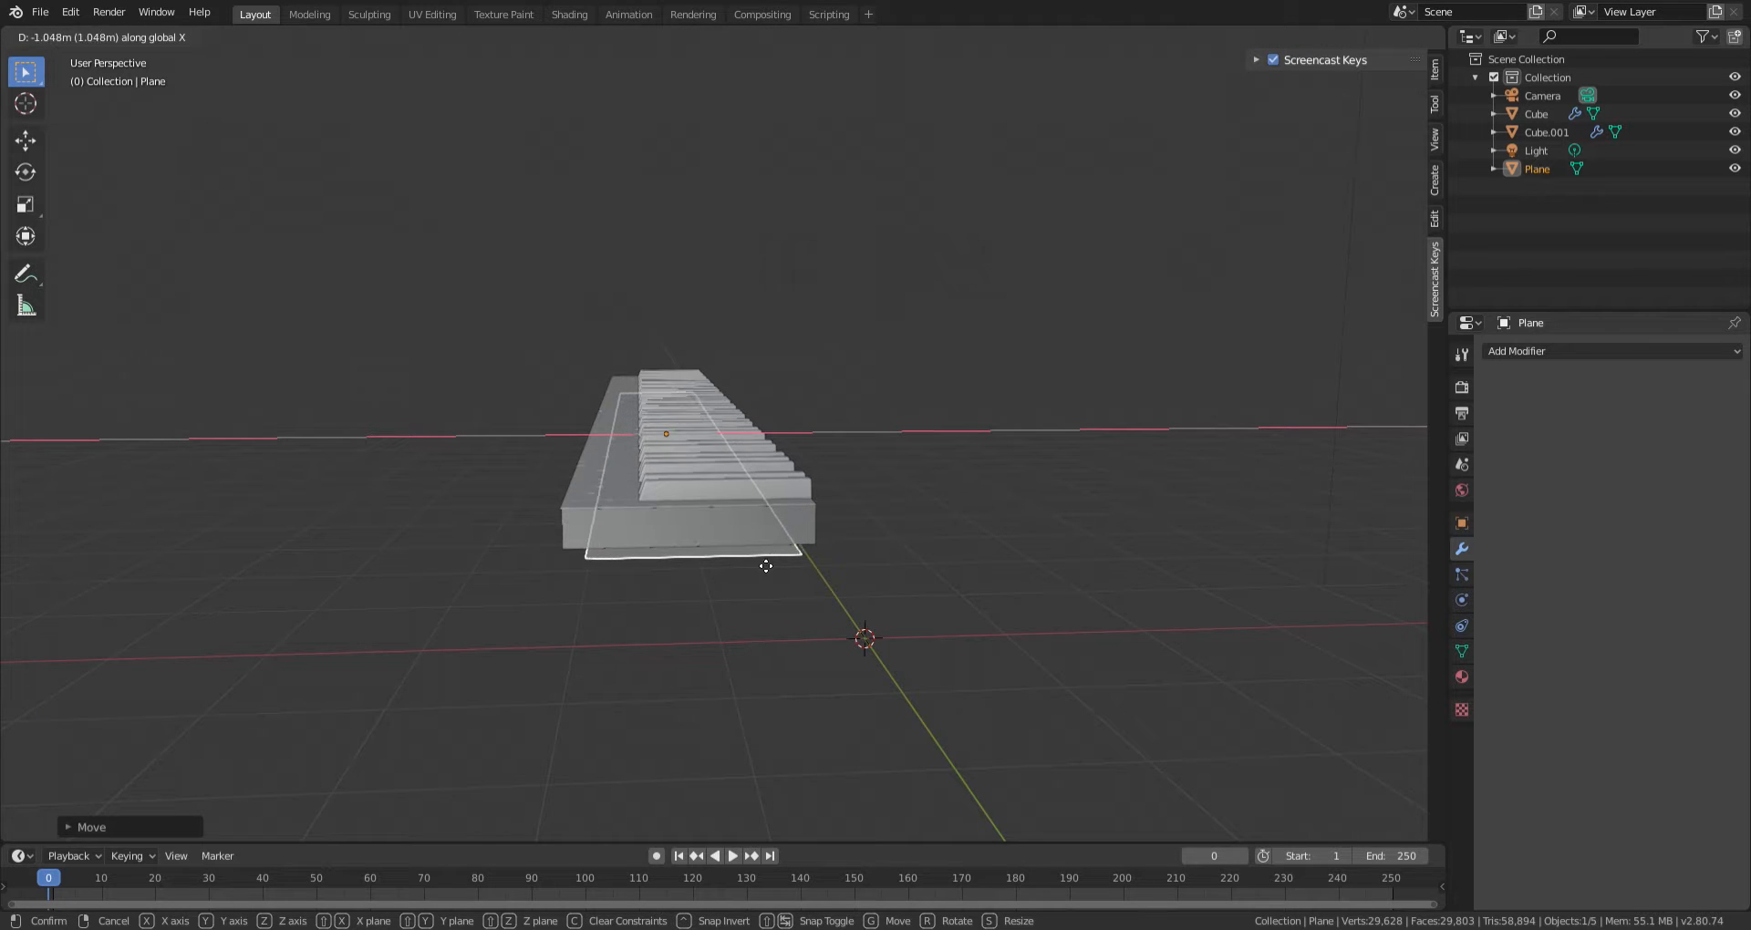
pyautogui.click(764, 567)
# Widen the plane along X until it extends slightly past the front and back of the keys.
pyautogui.press('s')
pyautogui.press('x')
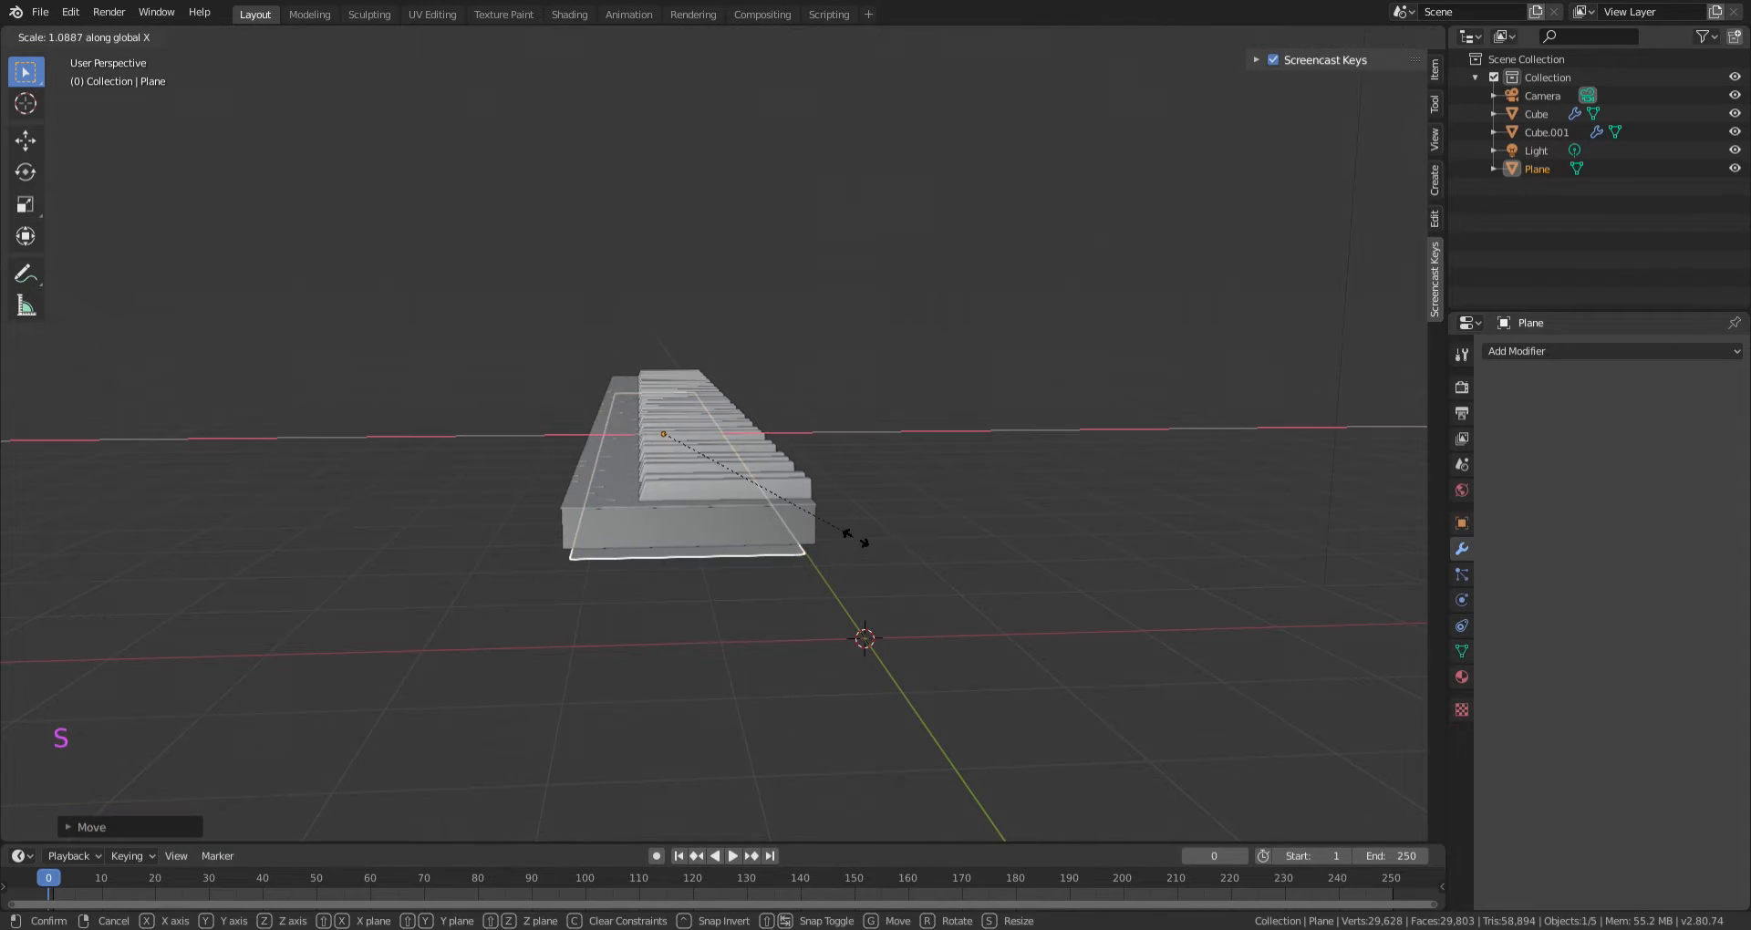
pyautogui.click(899, 540)
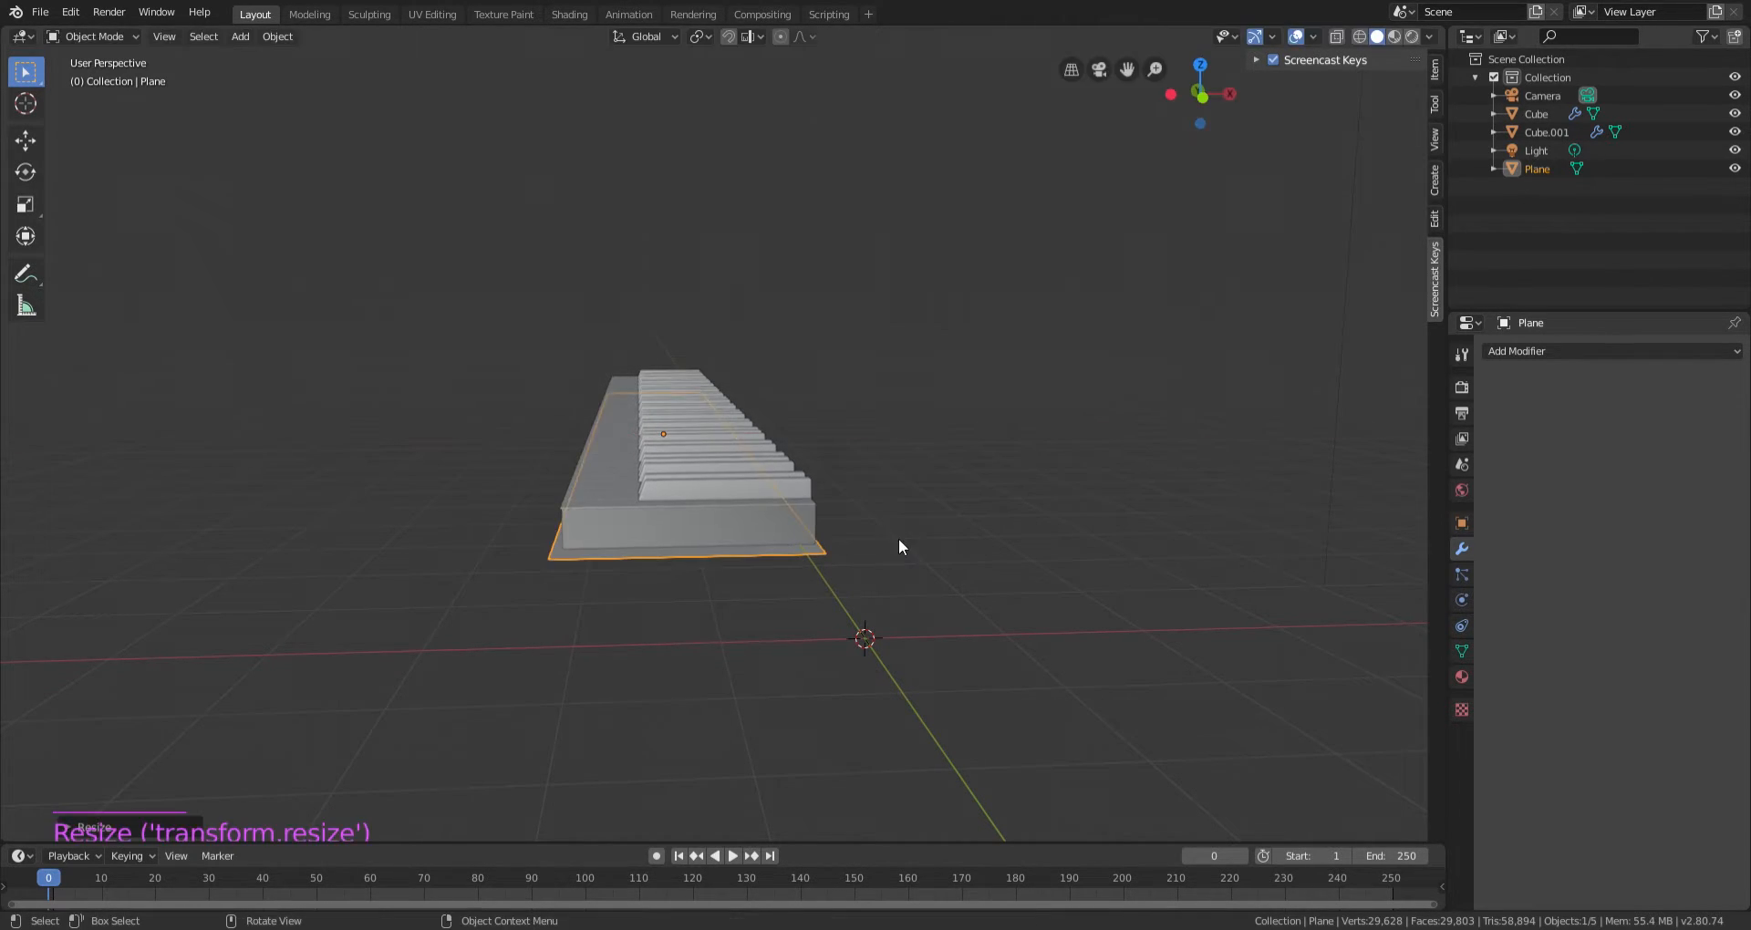
# Enter Edit Mode on the plane with edge selection and select its long edge along the front of the white keys.
pyautogui.keyDown('shift'); pyautogui.moveTo(621, 553); pyautogui.dragTo(737, 565, button='middle'); pyautogui.keyUp('shift')
pyautogui.scroll(3, 744, 567)
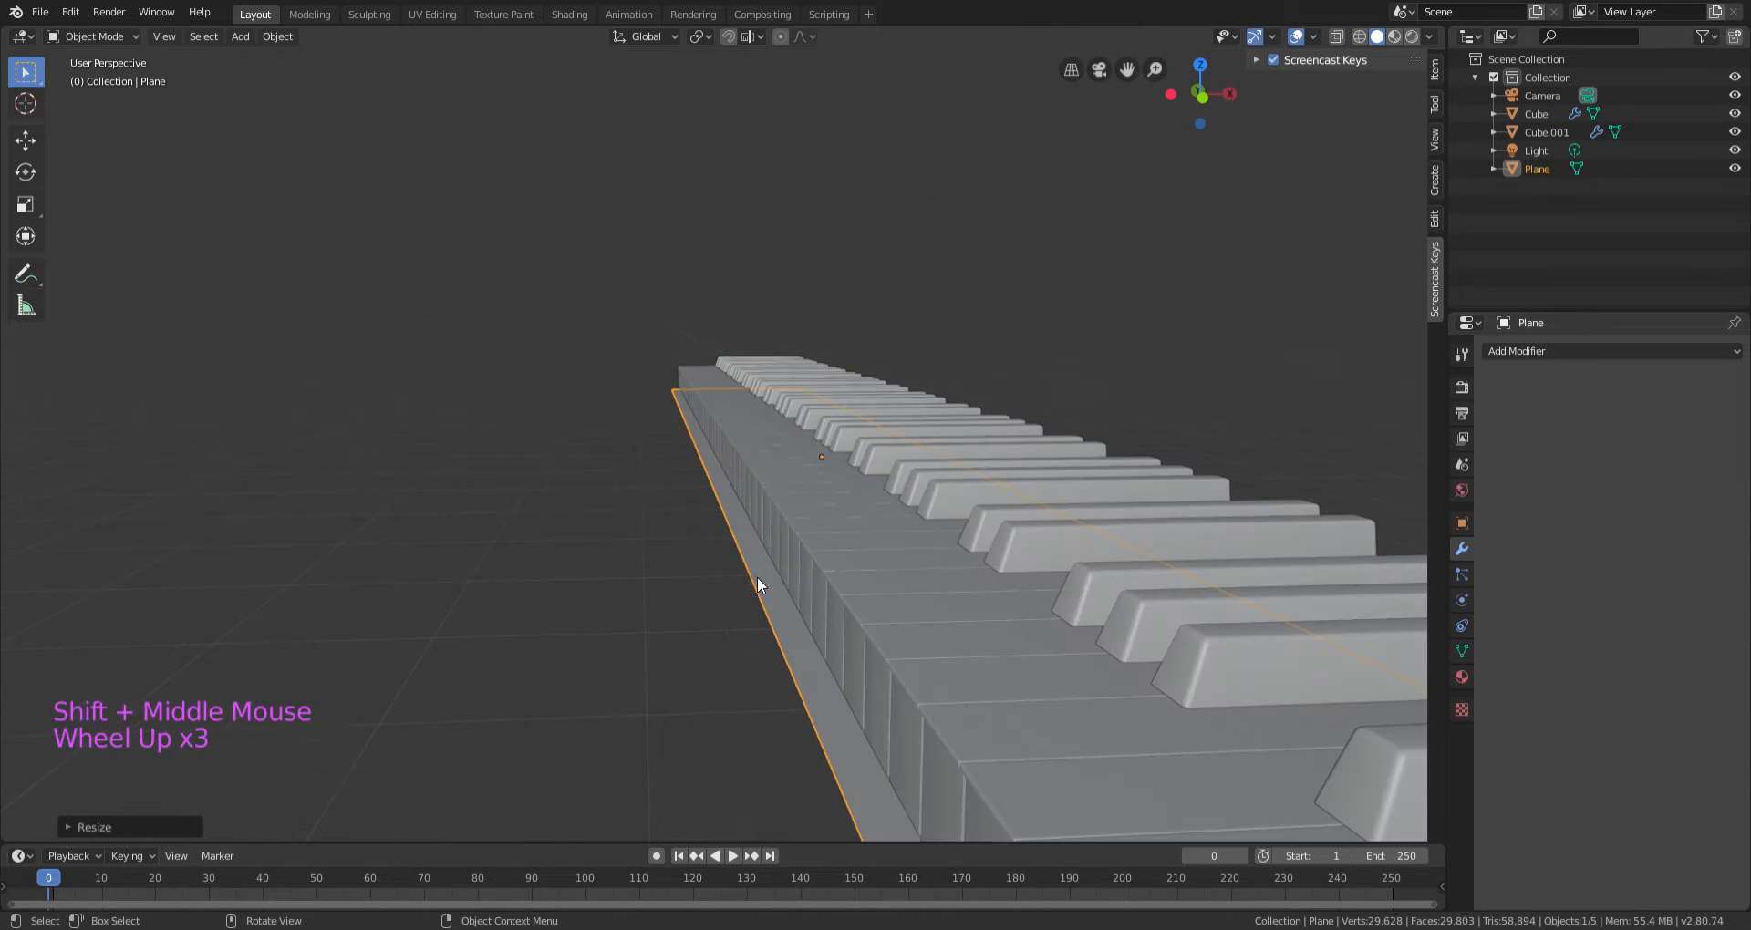
pyautogui.keyDown('shift'); pyautogui.moveTo(812, 657); pyautogui.dragTo(746, 524, button='middle'); pyautogui.keyUp('shift')
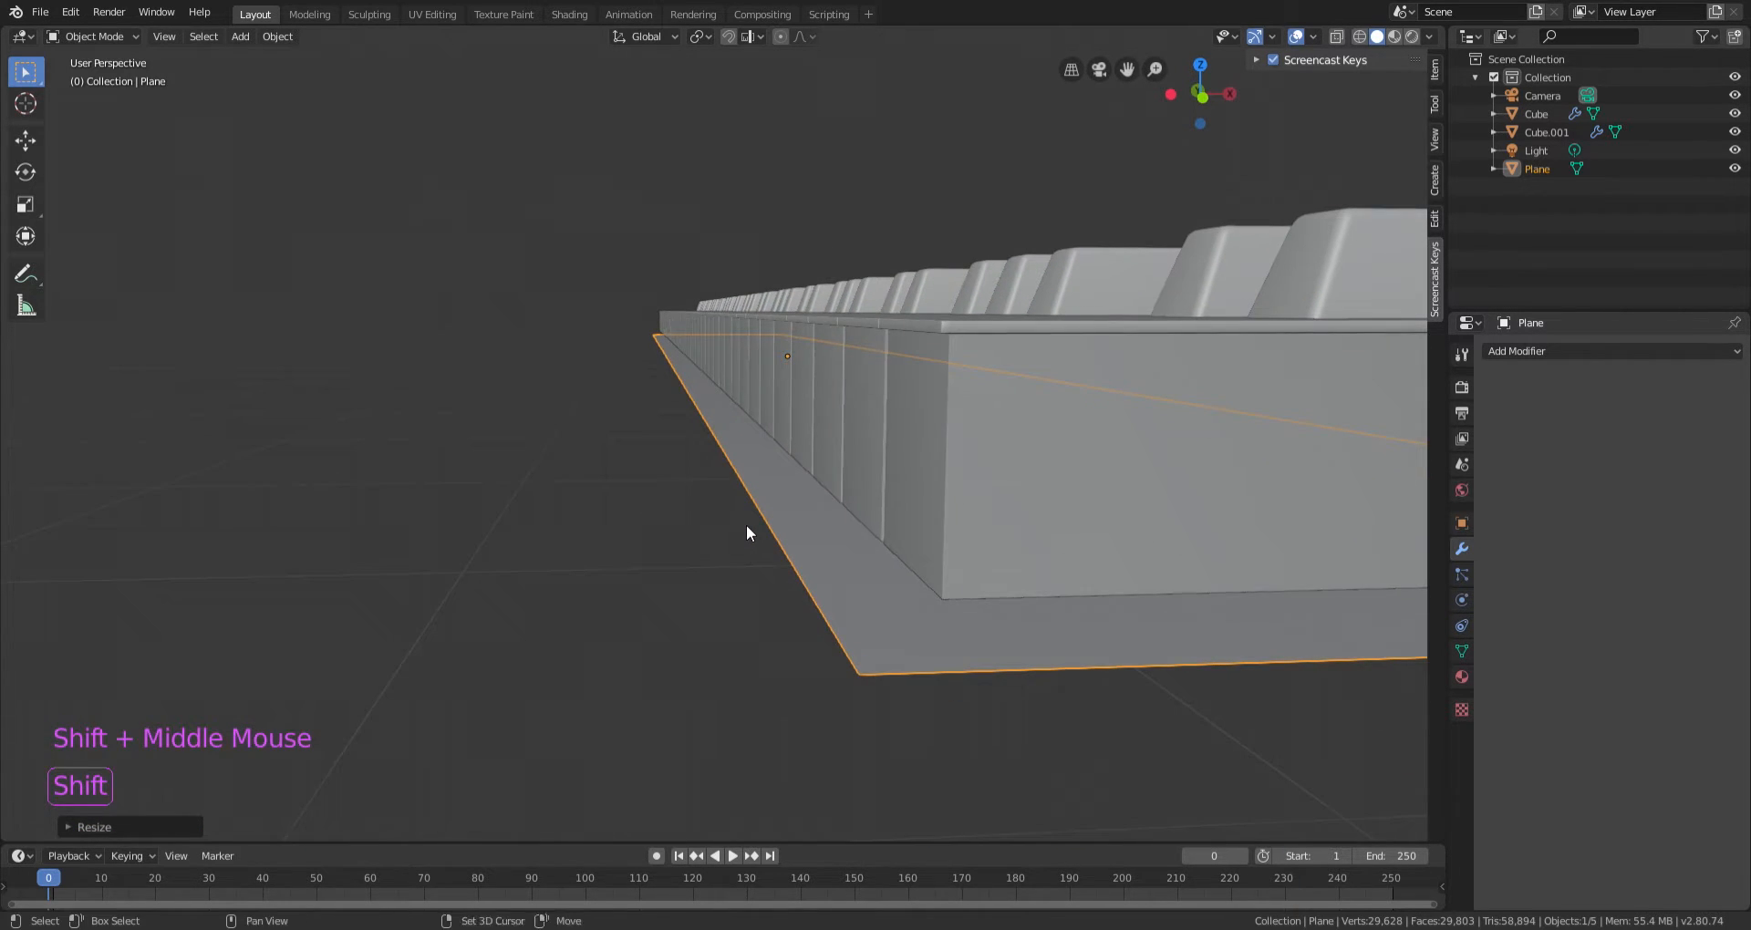
pyautogui.press('Tab')
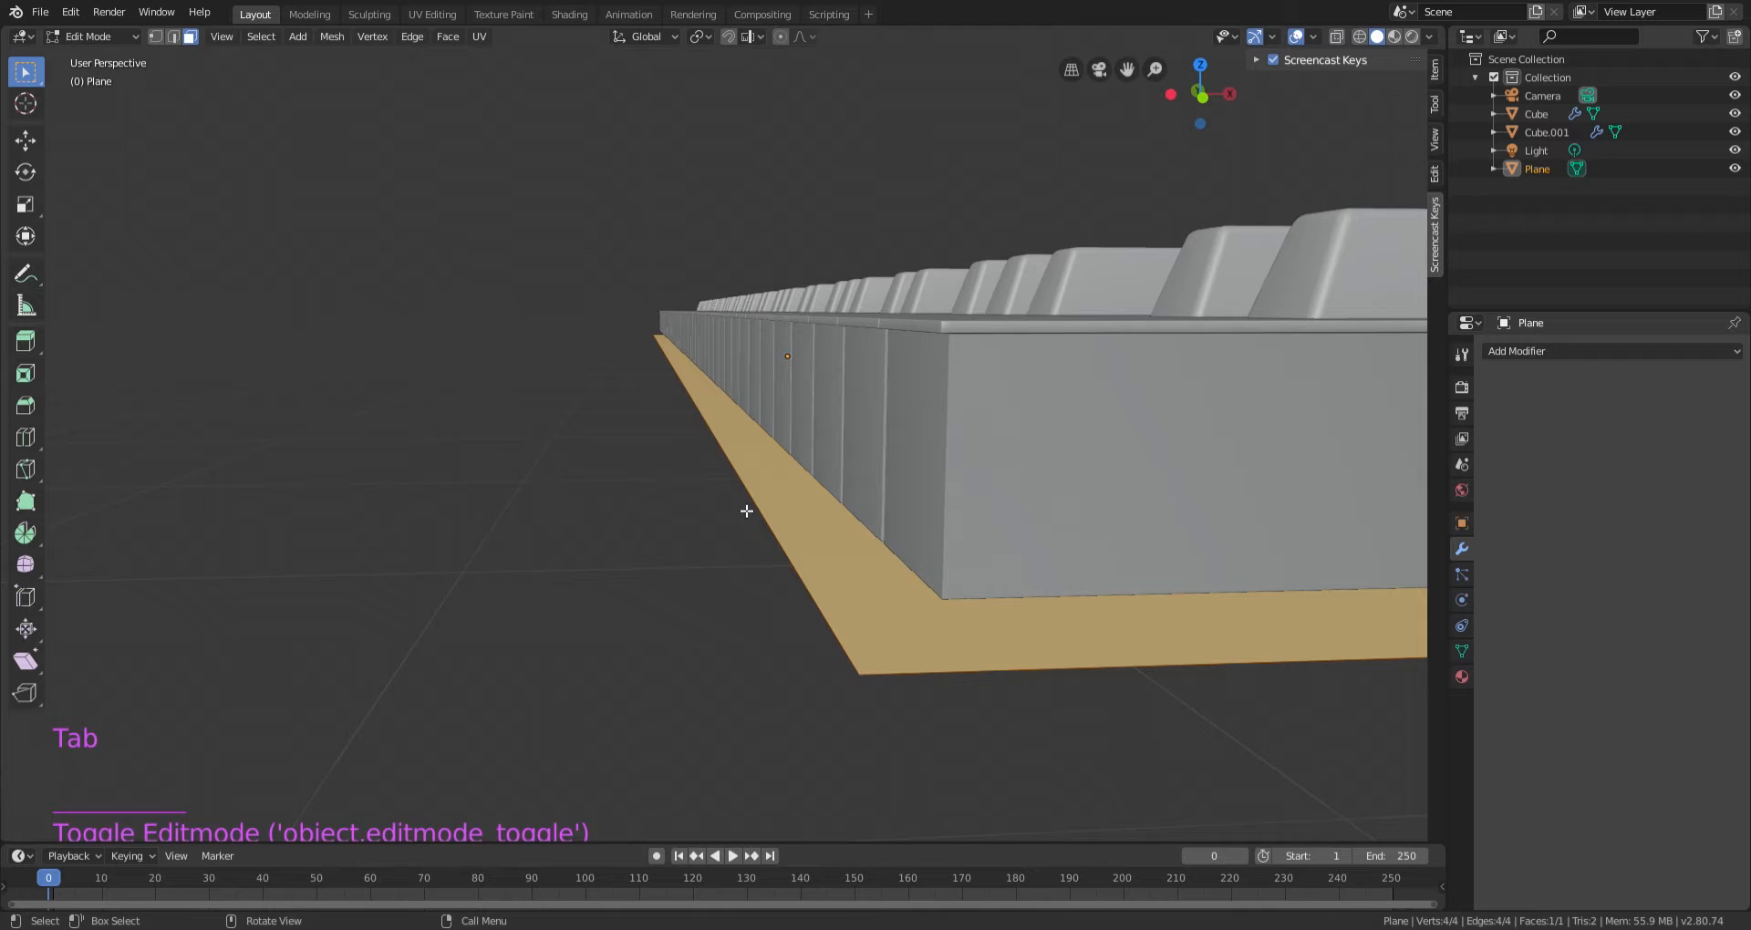
pyautogui.click(173, 36)
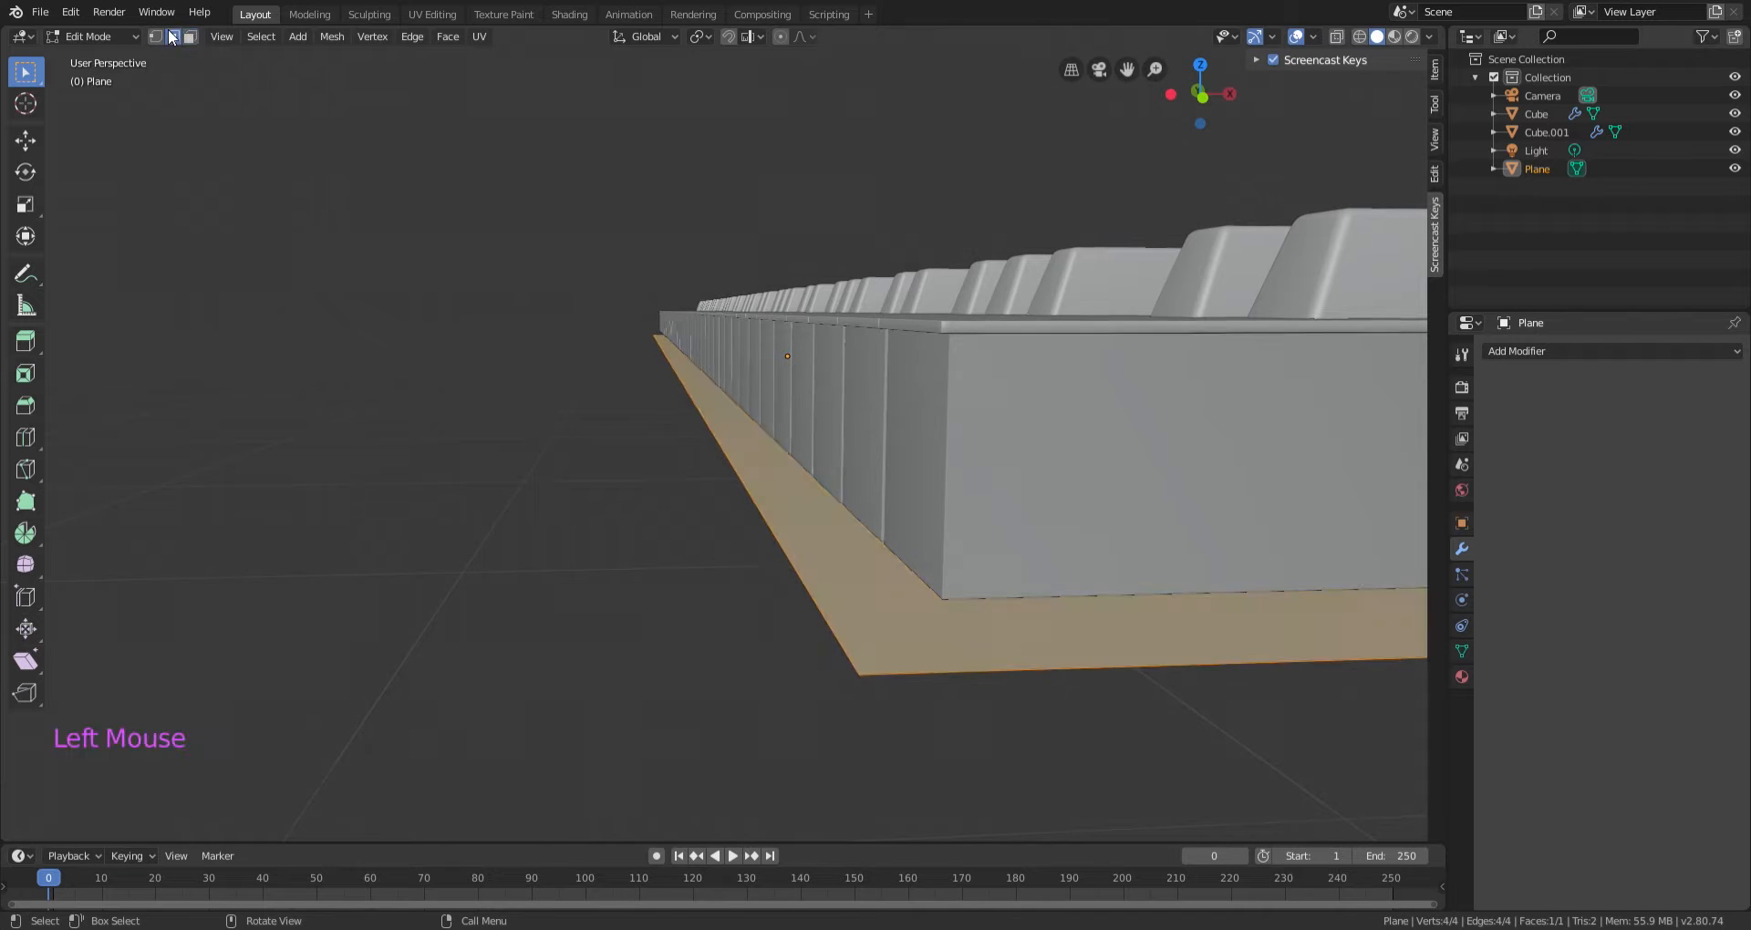
pyautogui.click(787, 488)
# Extrude the plane's front edge straight up along Z in front view and raise it further beside the white keys' front face.
pyautogui.moveTo(786, 488); pyautogui.dragTo(747, 488, button='middle')
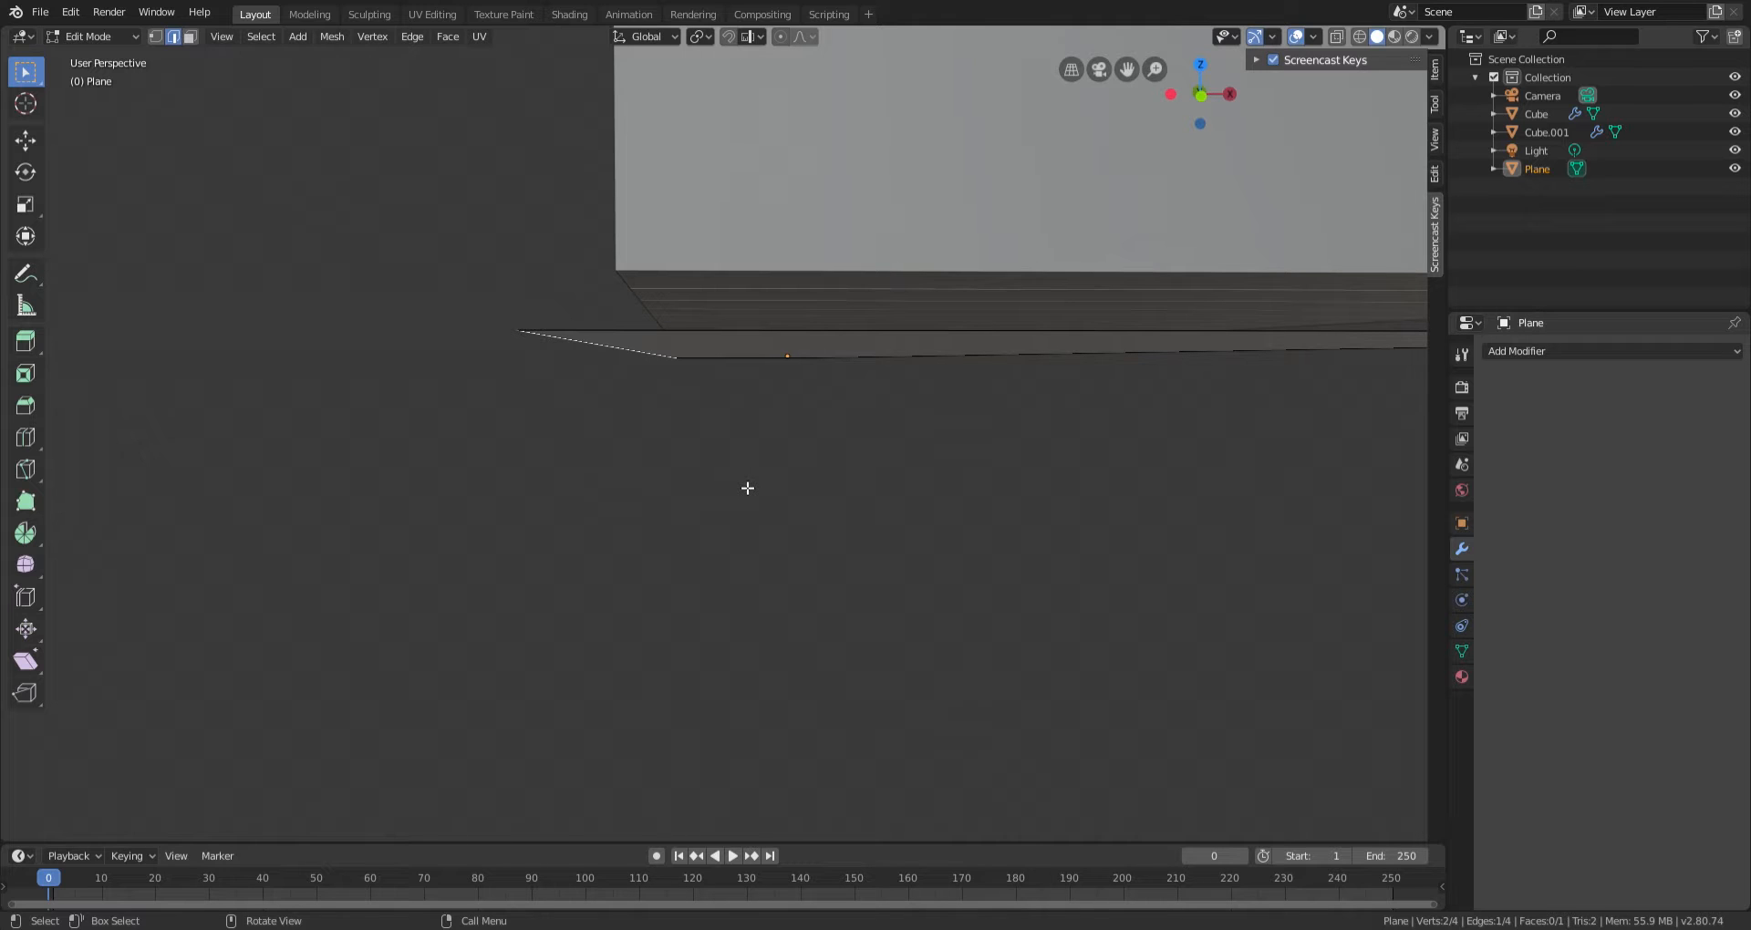
pyautogui.press('KP_1')
pyautogui.scroll(9, 748, 488)
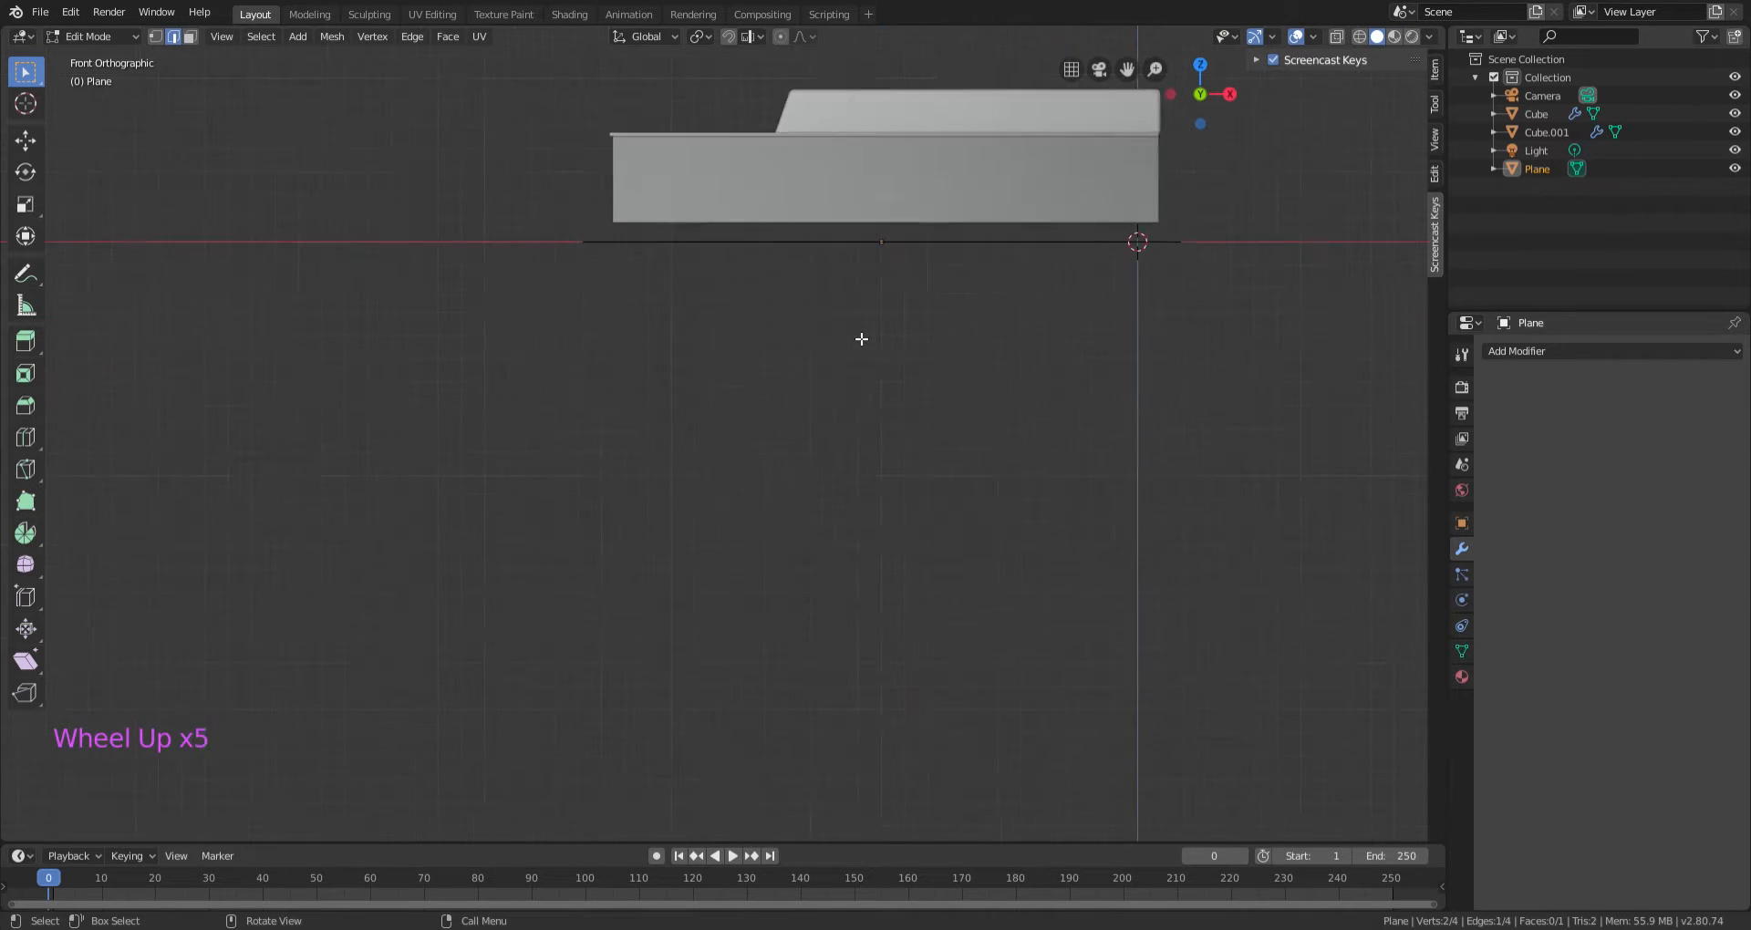
pyautogui.keyDown('shift'); pyautogui.moveTo(828, 183); pyautogui.dragTo(264, 673, button='middle'); pyautogui.keyUp('shift')
pyautogui.keyDown('shift'); pyautogui.moveTo(660, 461); pyautogui.dragTo(94, 395, button='middle'); pyautogui.keyUp('shift')
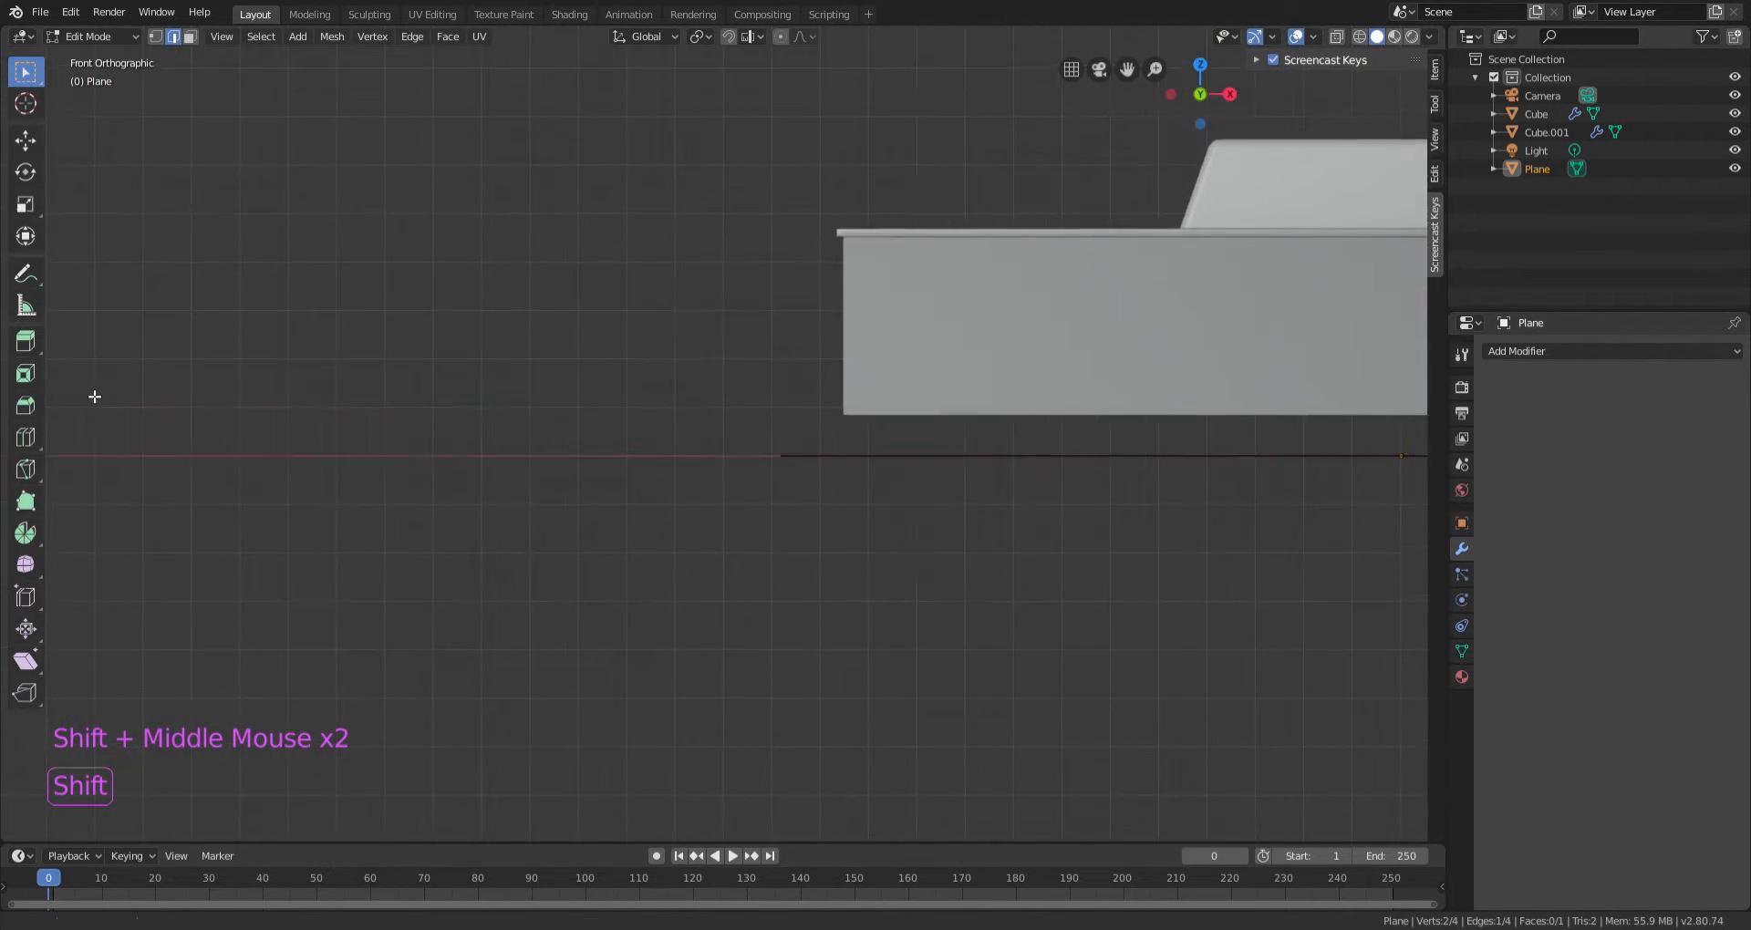
pyautogui.scroll(3, 686, 373)
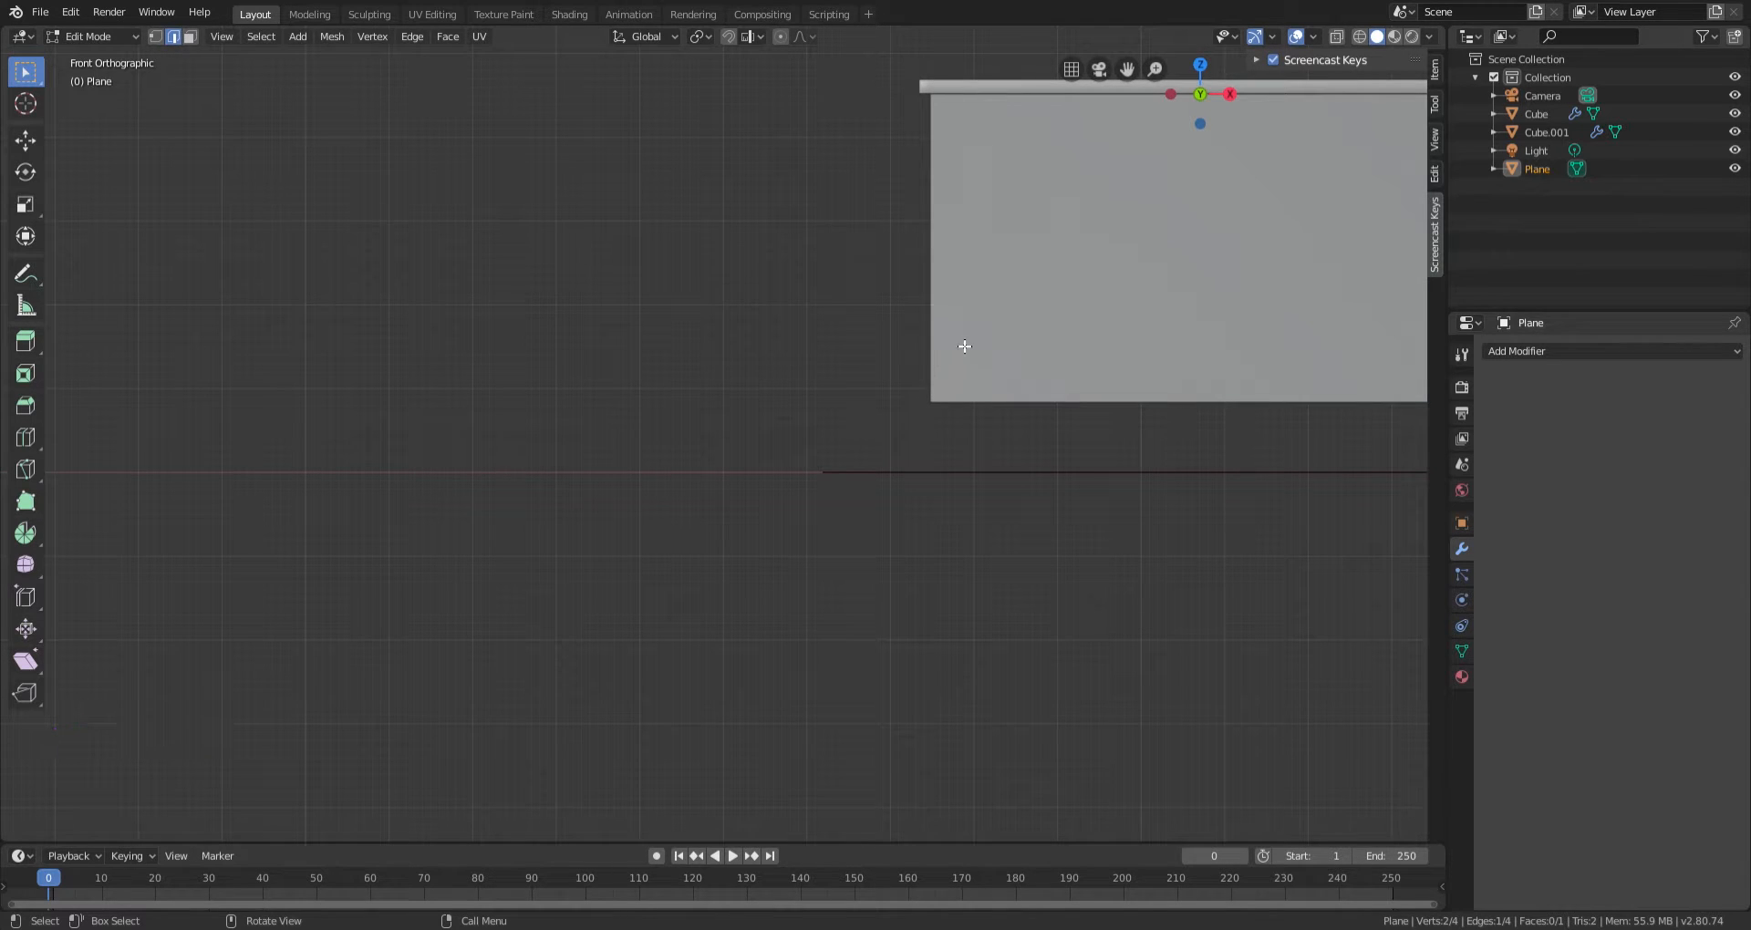
pyautogui.press('e')
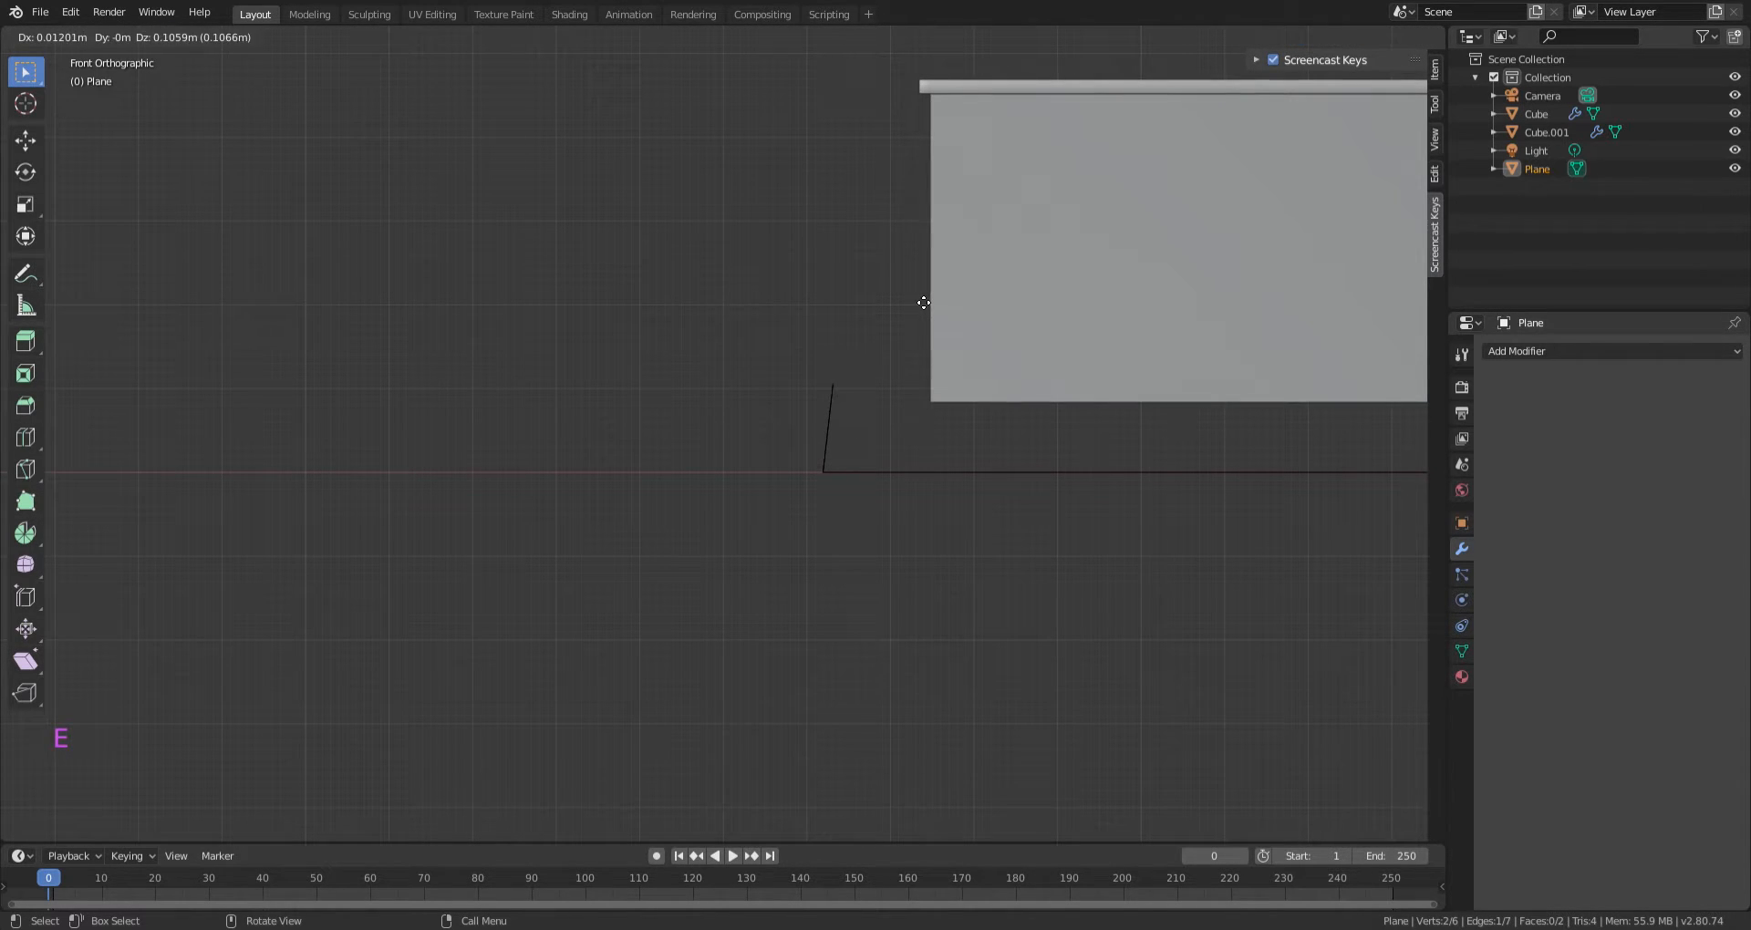
pyautogui.press('z')
pyautogui.click(917, 270)
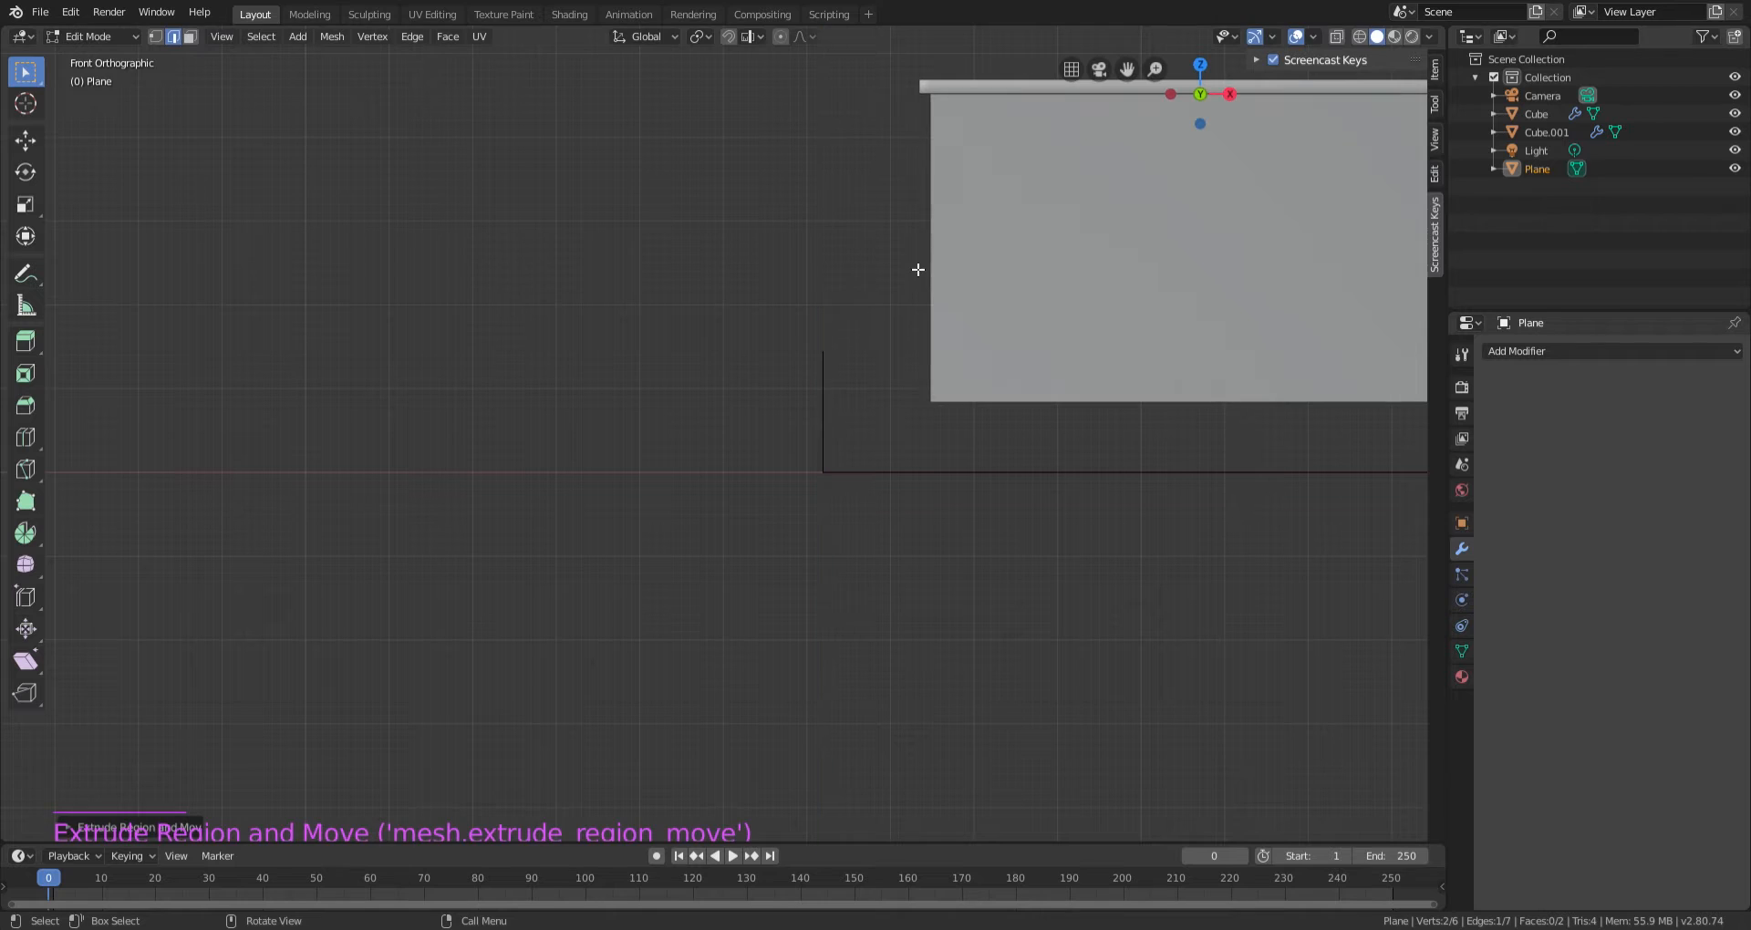
pyautogui.press('g')
pyautogui.press('z')
pyautogui.click(901, 240)
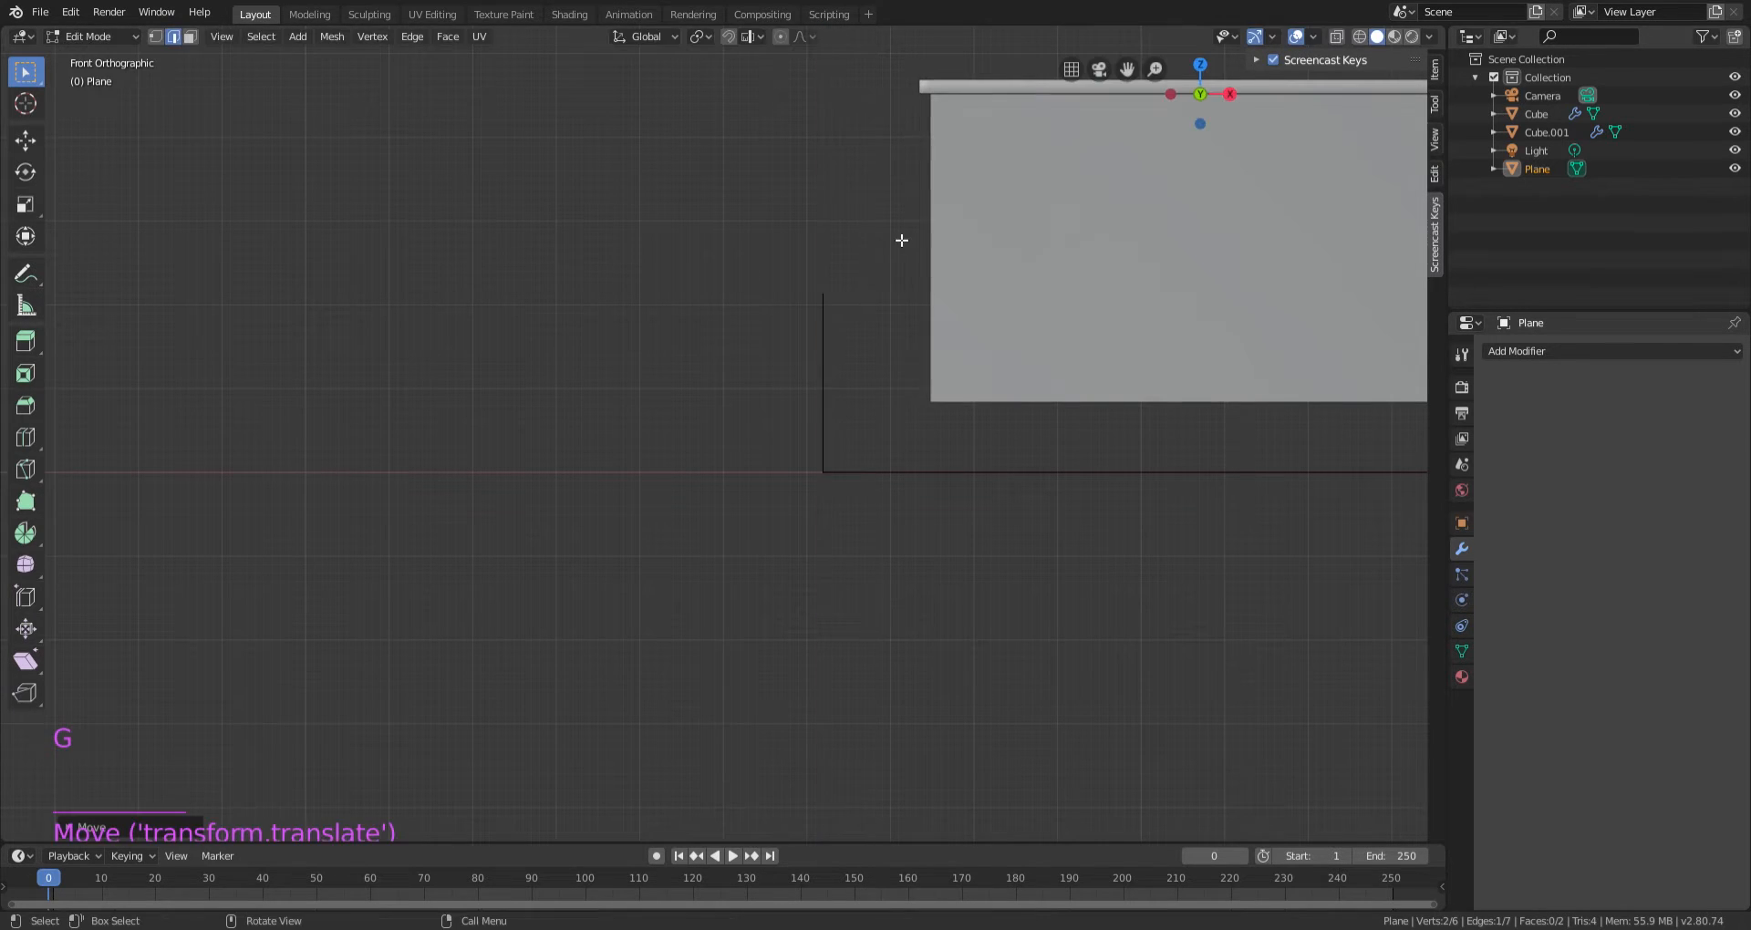
# Extrude the raised front edge and move it outward along X to form a short horizontal lip.
pyautogui.press('e')
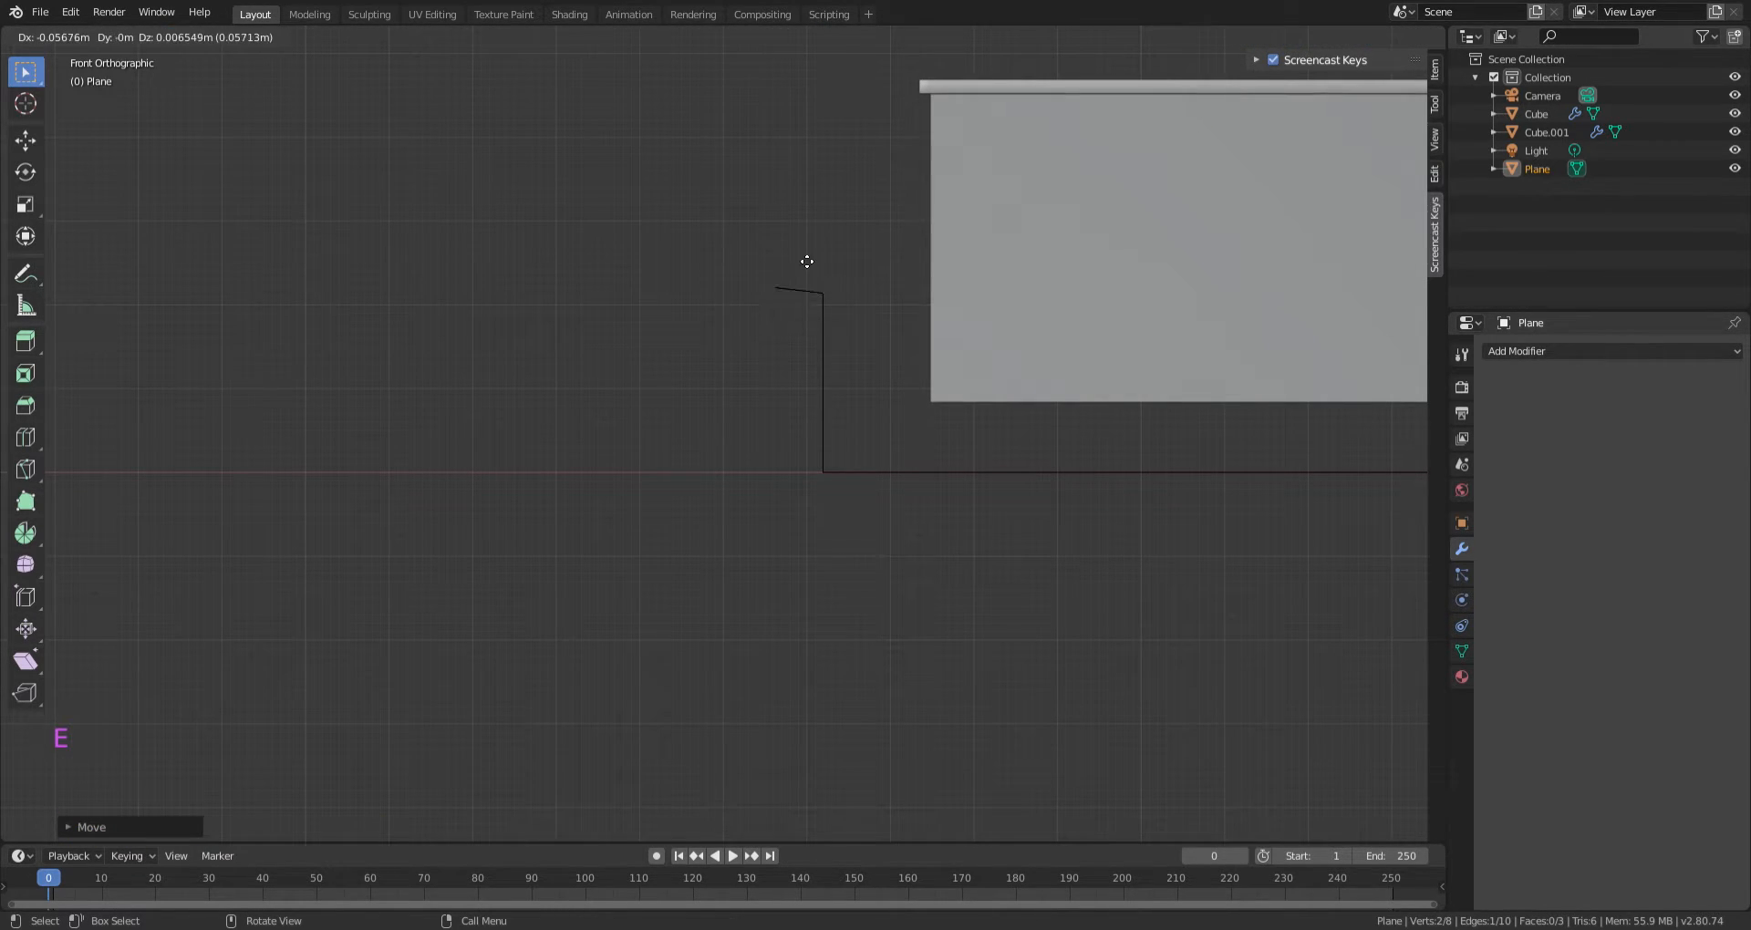
pyautogui.press('y')
pyautogui.click(801, 265)
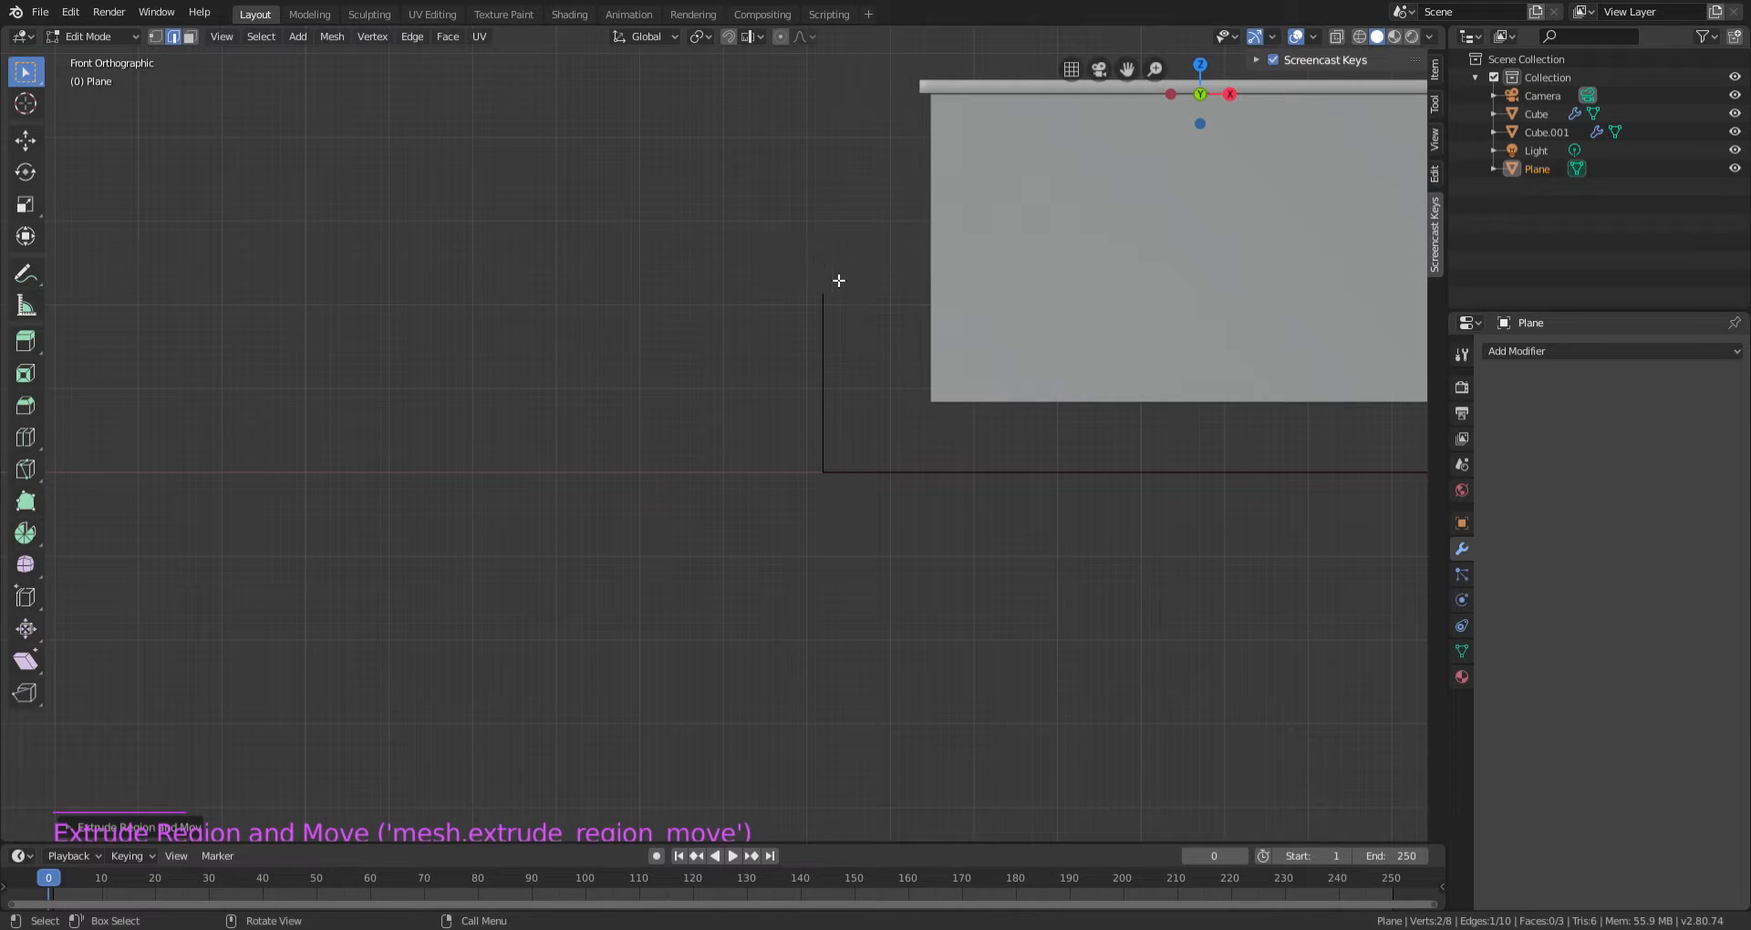
pyautogui.press('g')
pyautogui.rightClick(790, 301)
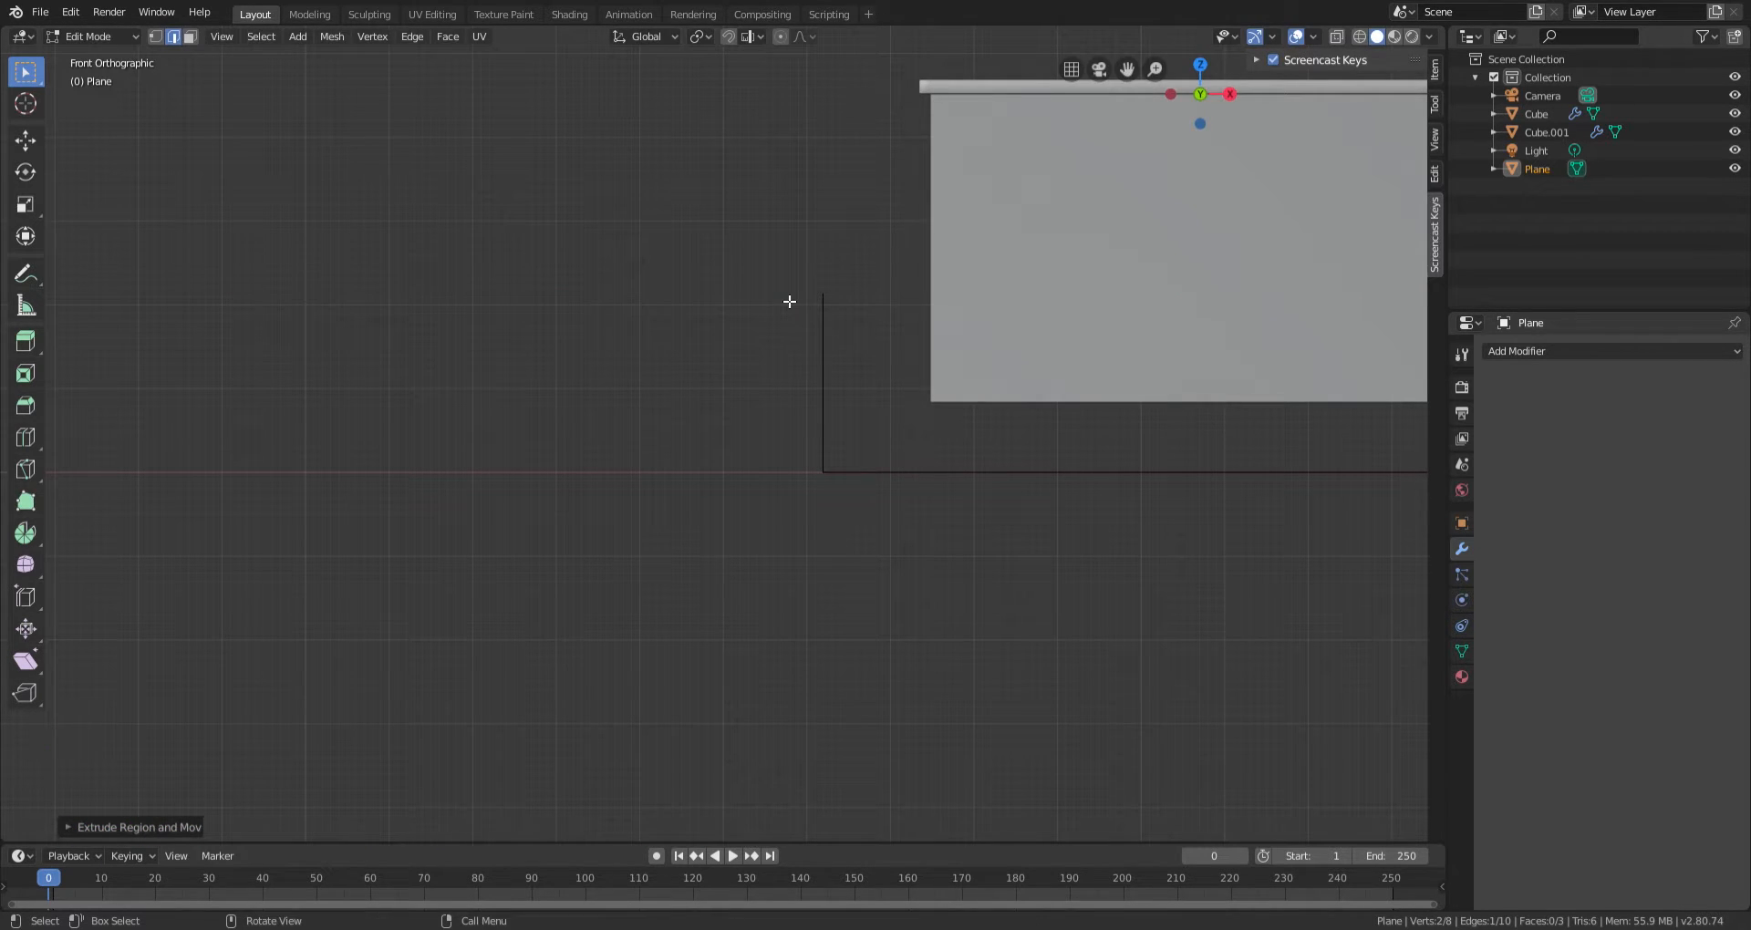
pyautogui.press('g')
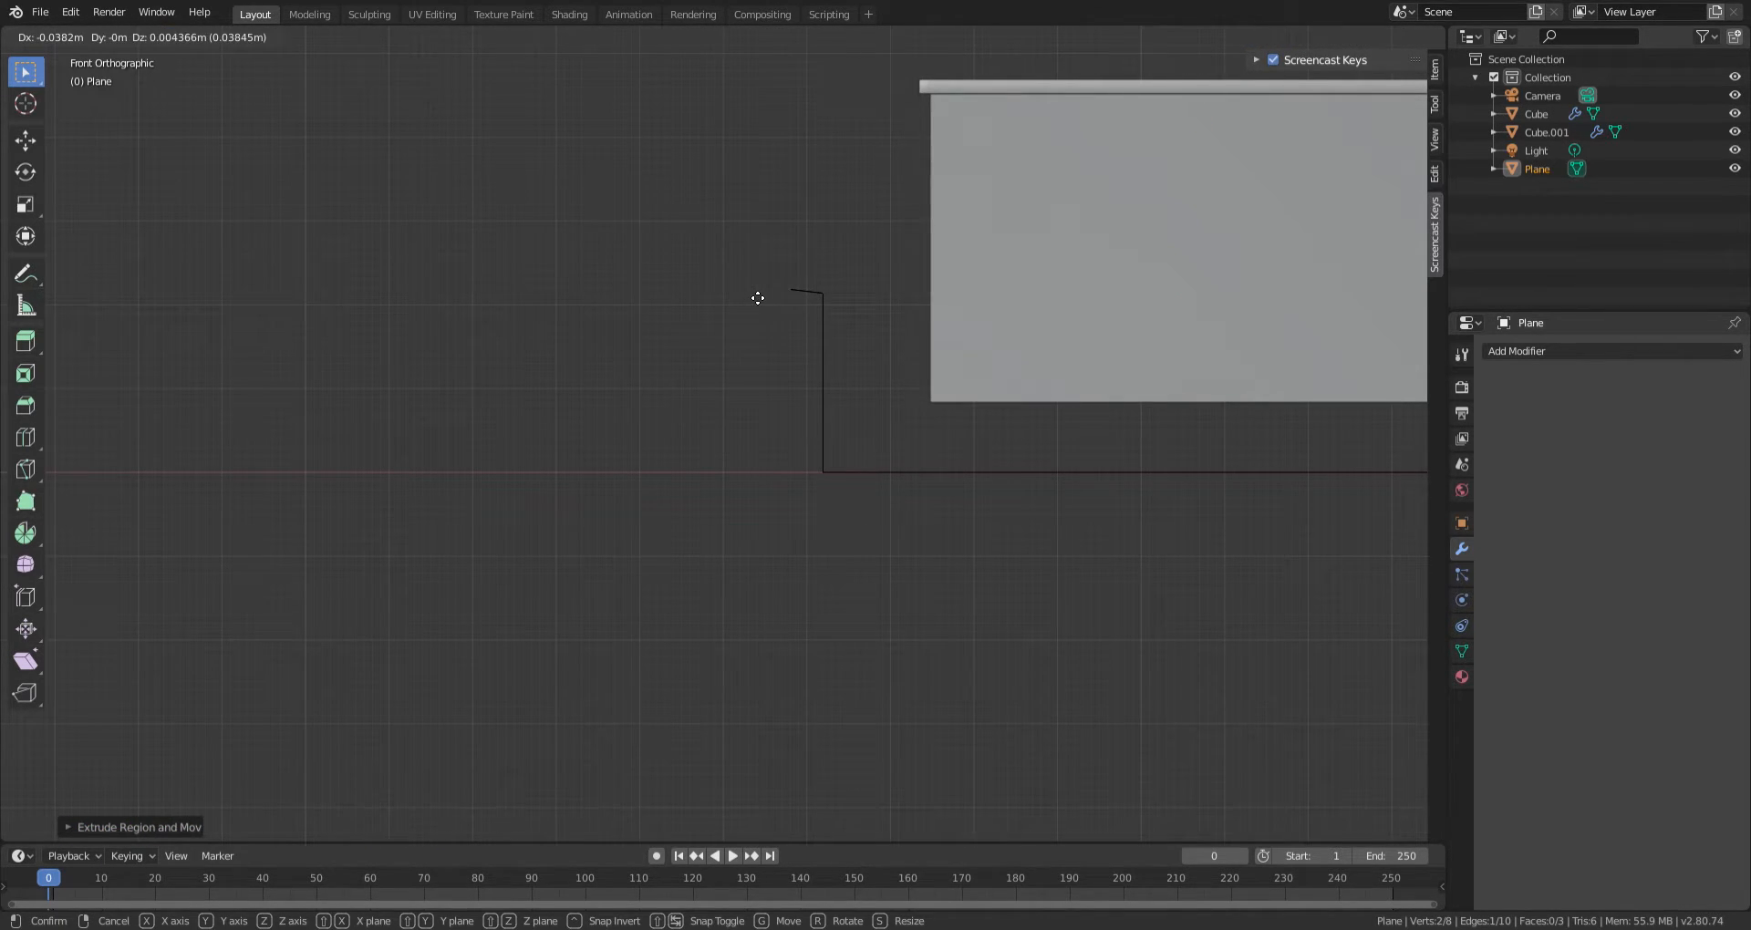
pyautogui.press('x')
pyautogui.click(746, 311)
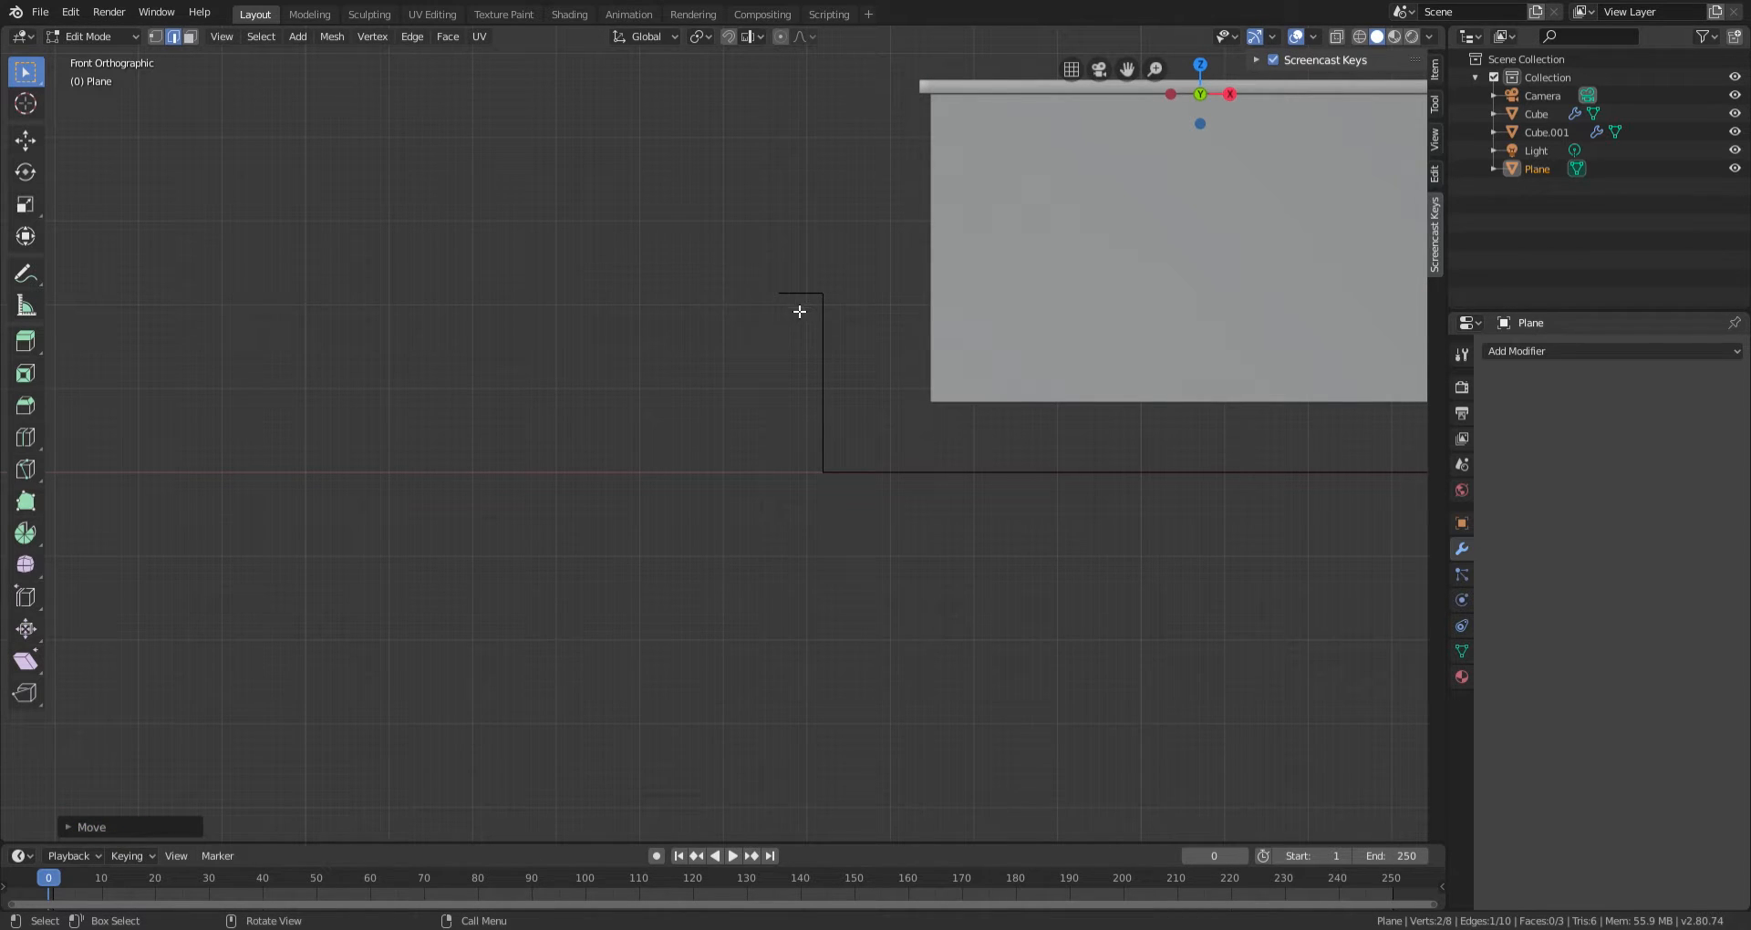
# Extrude the lip's outer edge straight down along Z to well below the base plane.
pyautogui.press('e')
pyautogui.press('z')
pyautogui.click(818, 727)
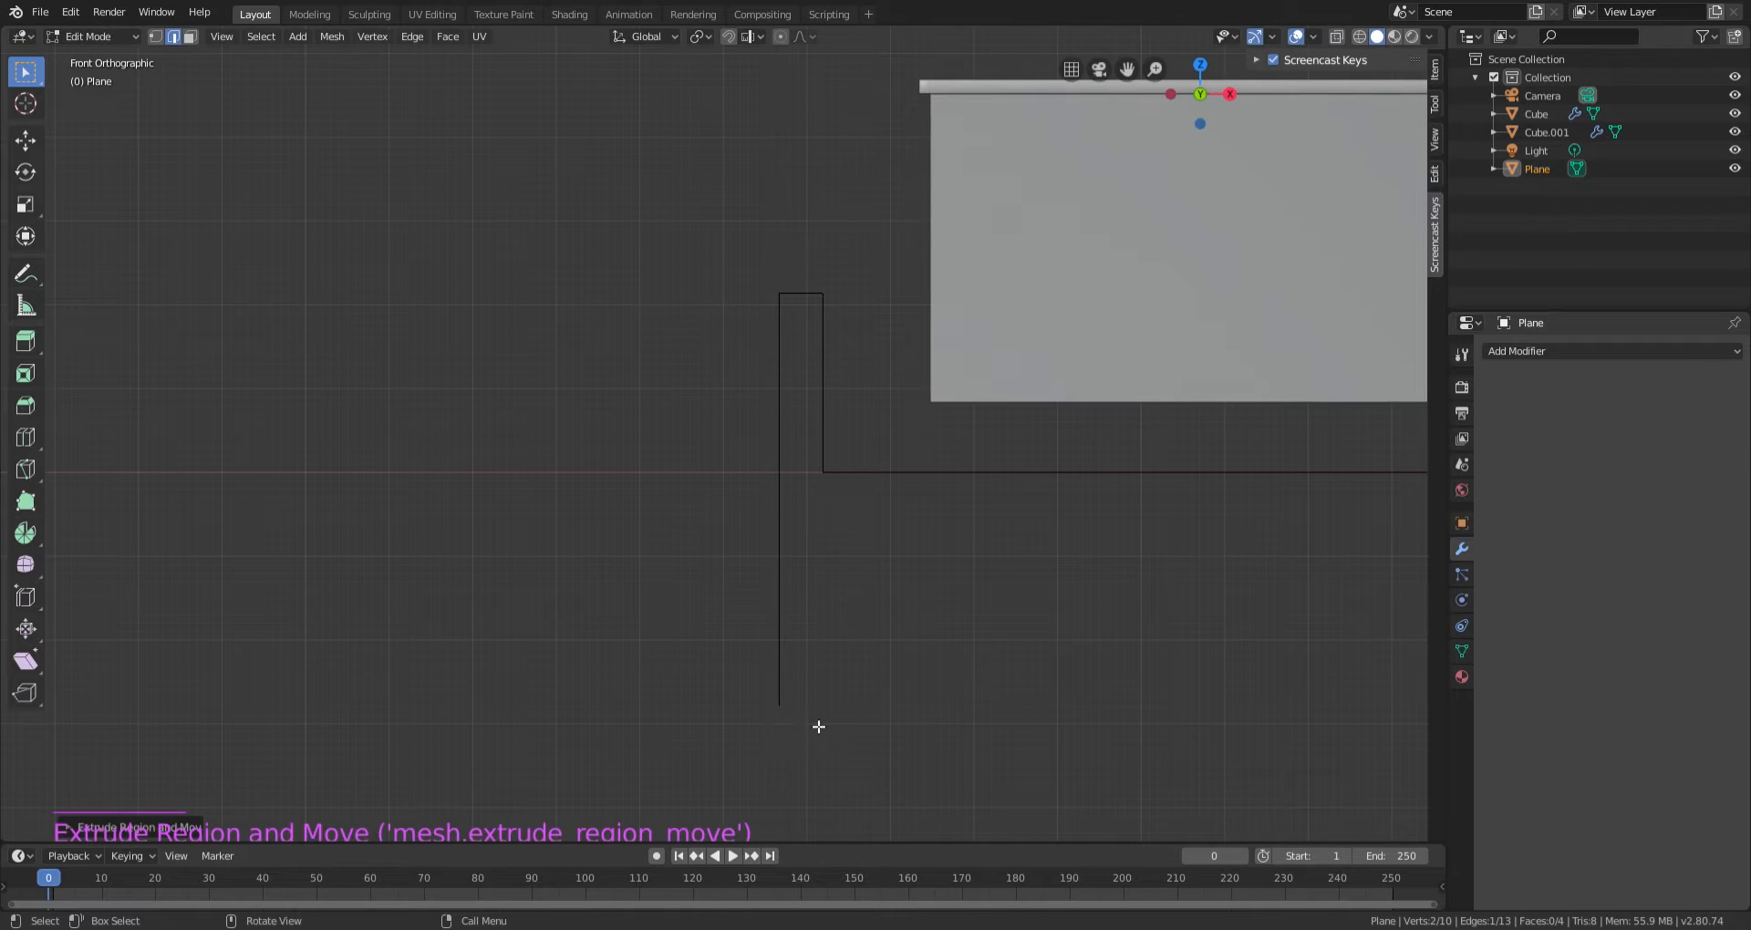
# Select the casing's inner front wall face and move it along X closer to the front of the white keys.
pyautogui.moveTo(864, 350); pyautogui.dragTo(775, 453, button='middle')
pyautogui.scroll(-3, 813, 462)
pyautogui.scroll(-1, 775, 453)
pyautogui.click(189, 36)
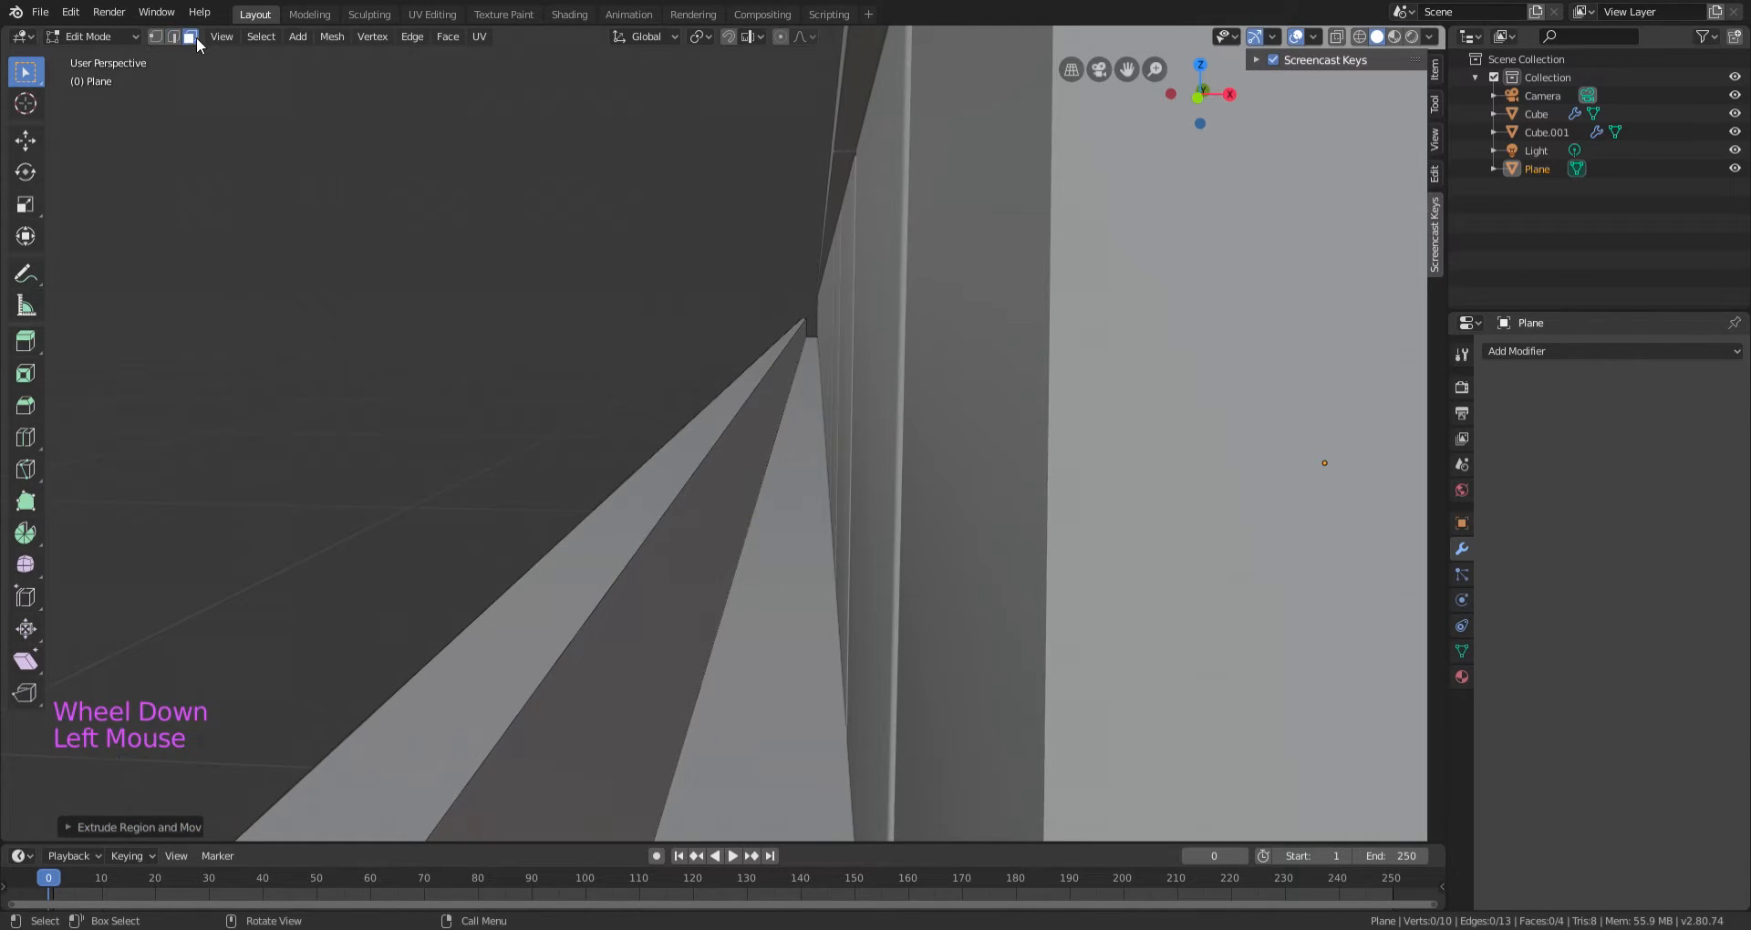
pyautogui.click(740, 556)
pyautogui.scroll(-2, 766, 507)
pyautogui.scroll(-2, 775, 502)
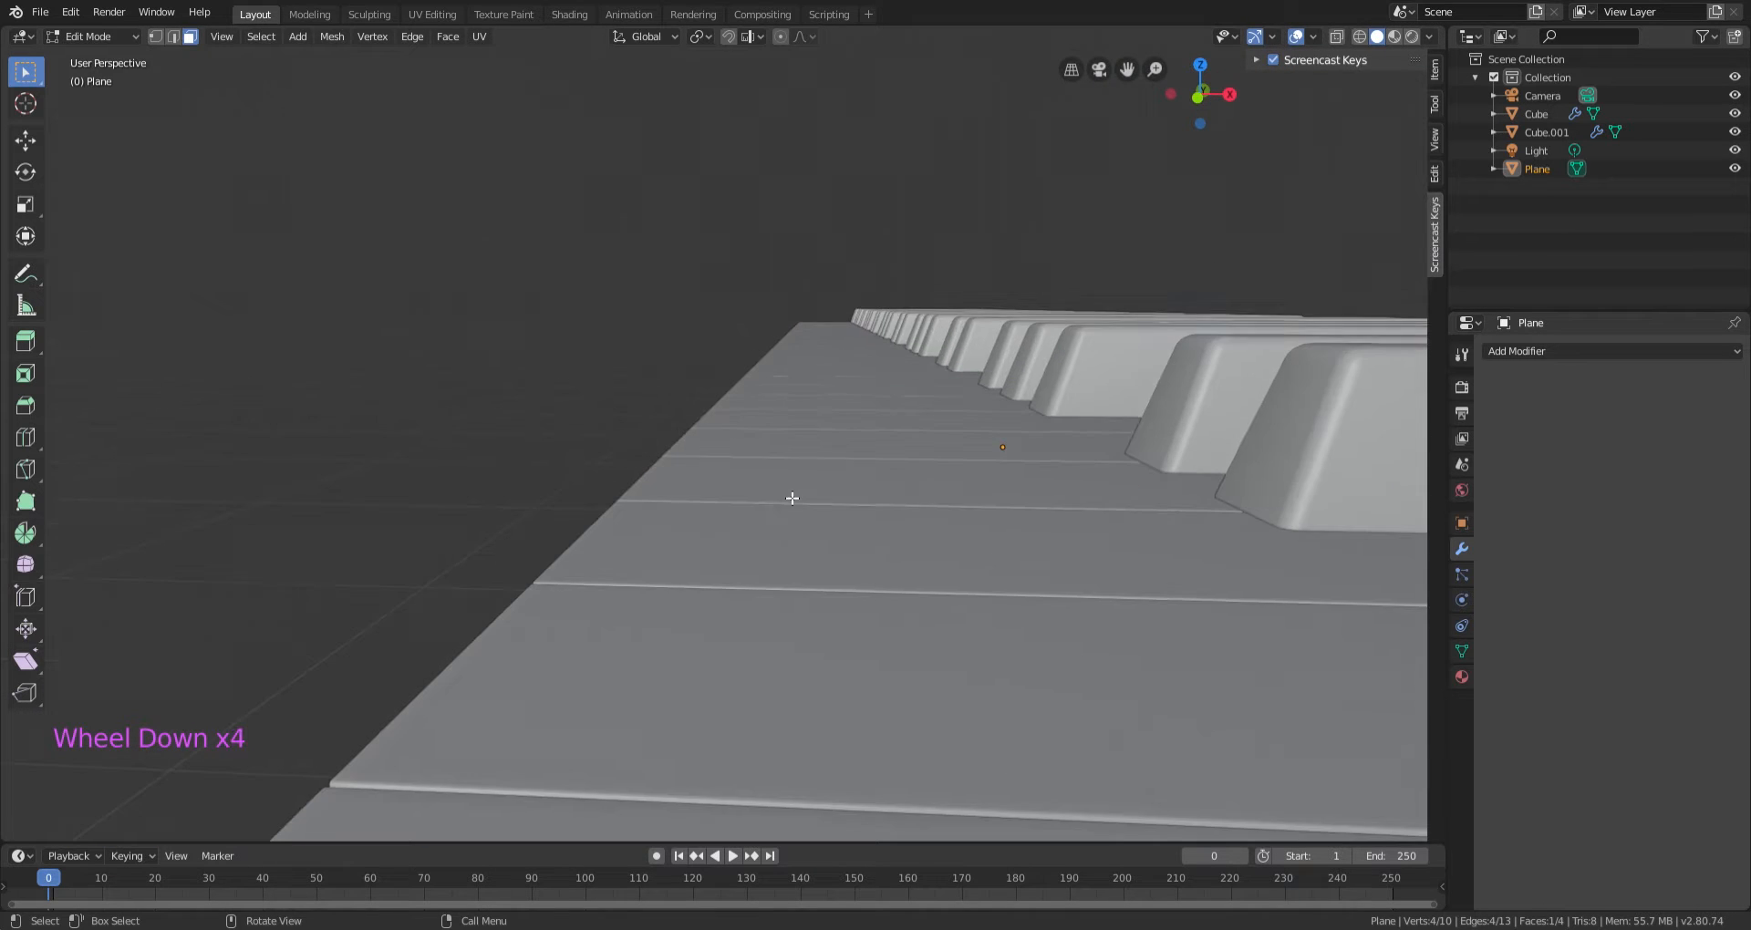
pyautogui.moveTo(790, 496); pyautogui.dragTo(797, 450, button='middle')
pyautogui.scroll(-2, 817, 459)
pyautogui.scroll(-1, 813, 458)
pyautogui.scroll(-3, 803, 451)
pyautogui.scroll(3, 797, 447)
pyautogui.press('g')
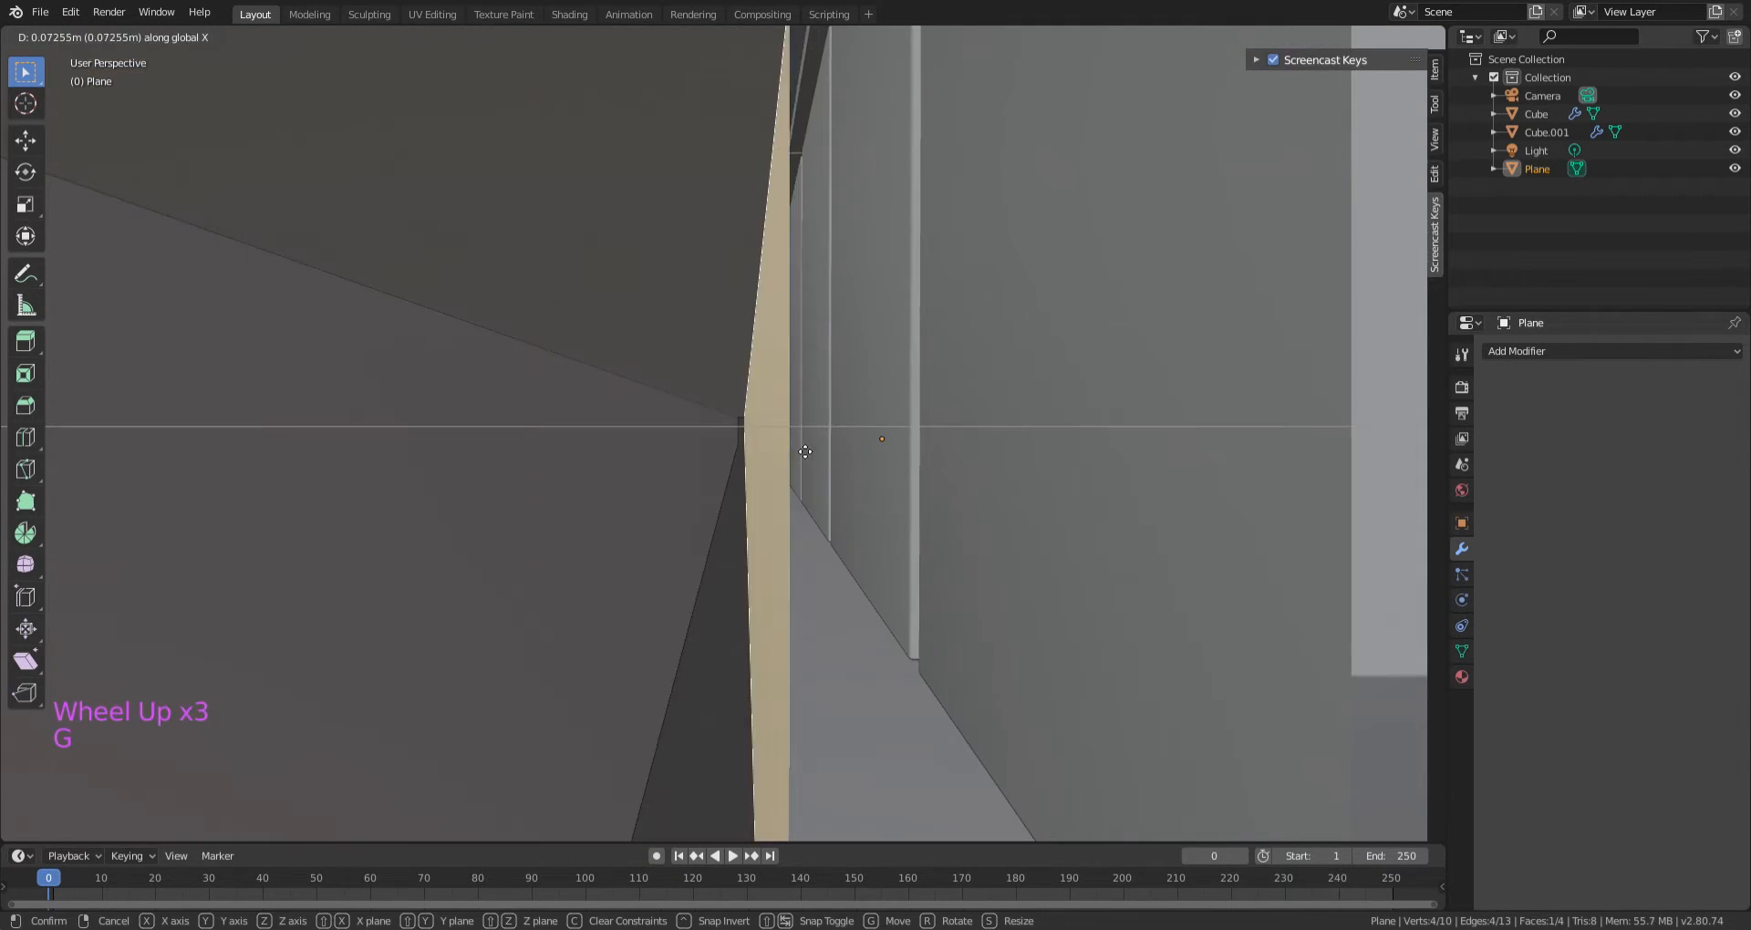
pyautogui.click(800, 451)
pyautogui.scroll(-1, 802, 453)
pyautogui.press('g')
pyautogui.press('x')
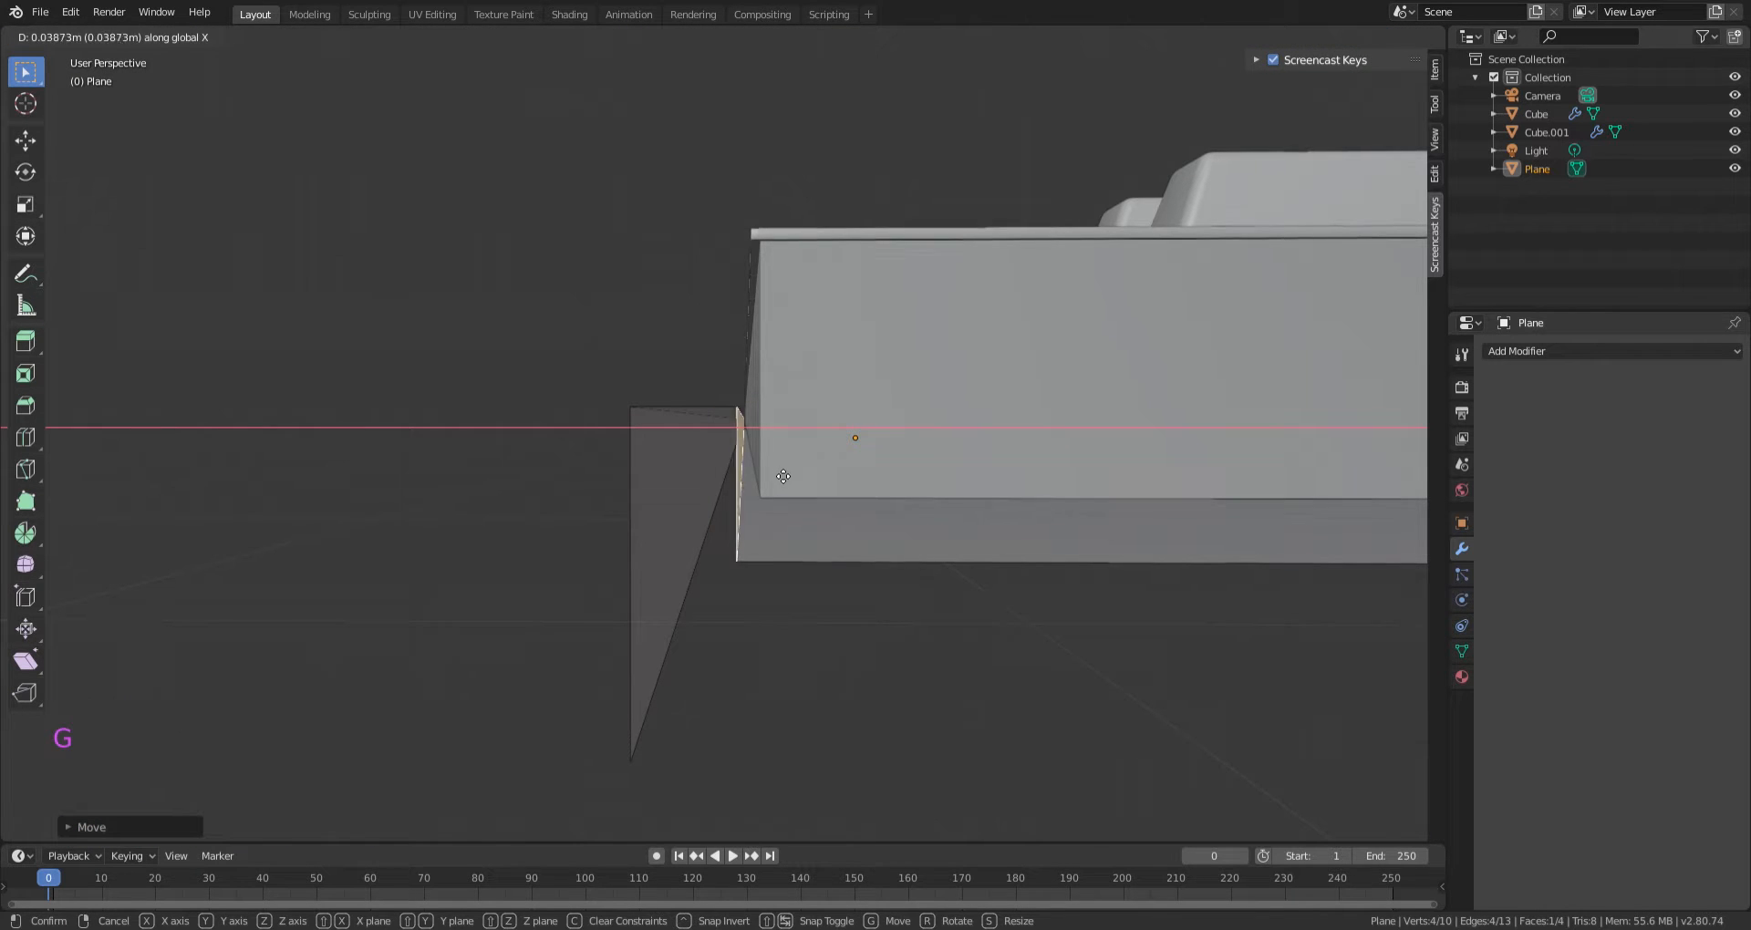
pyautogui.click(777, 471)
# Select the narrow top face of the front lip and raise it about 0.01 m along Z.
pyautogui.moveTo(750, 440); pyautogui.dragTo(735, 543, button='middle')
pyautogui.click(774, 523)
pyautogui.press('g')
pyautogui.press('z')
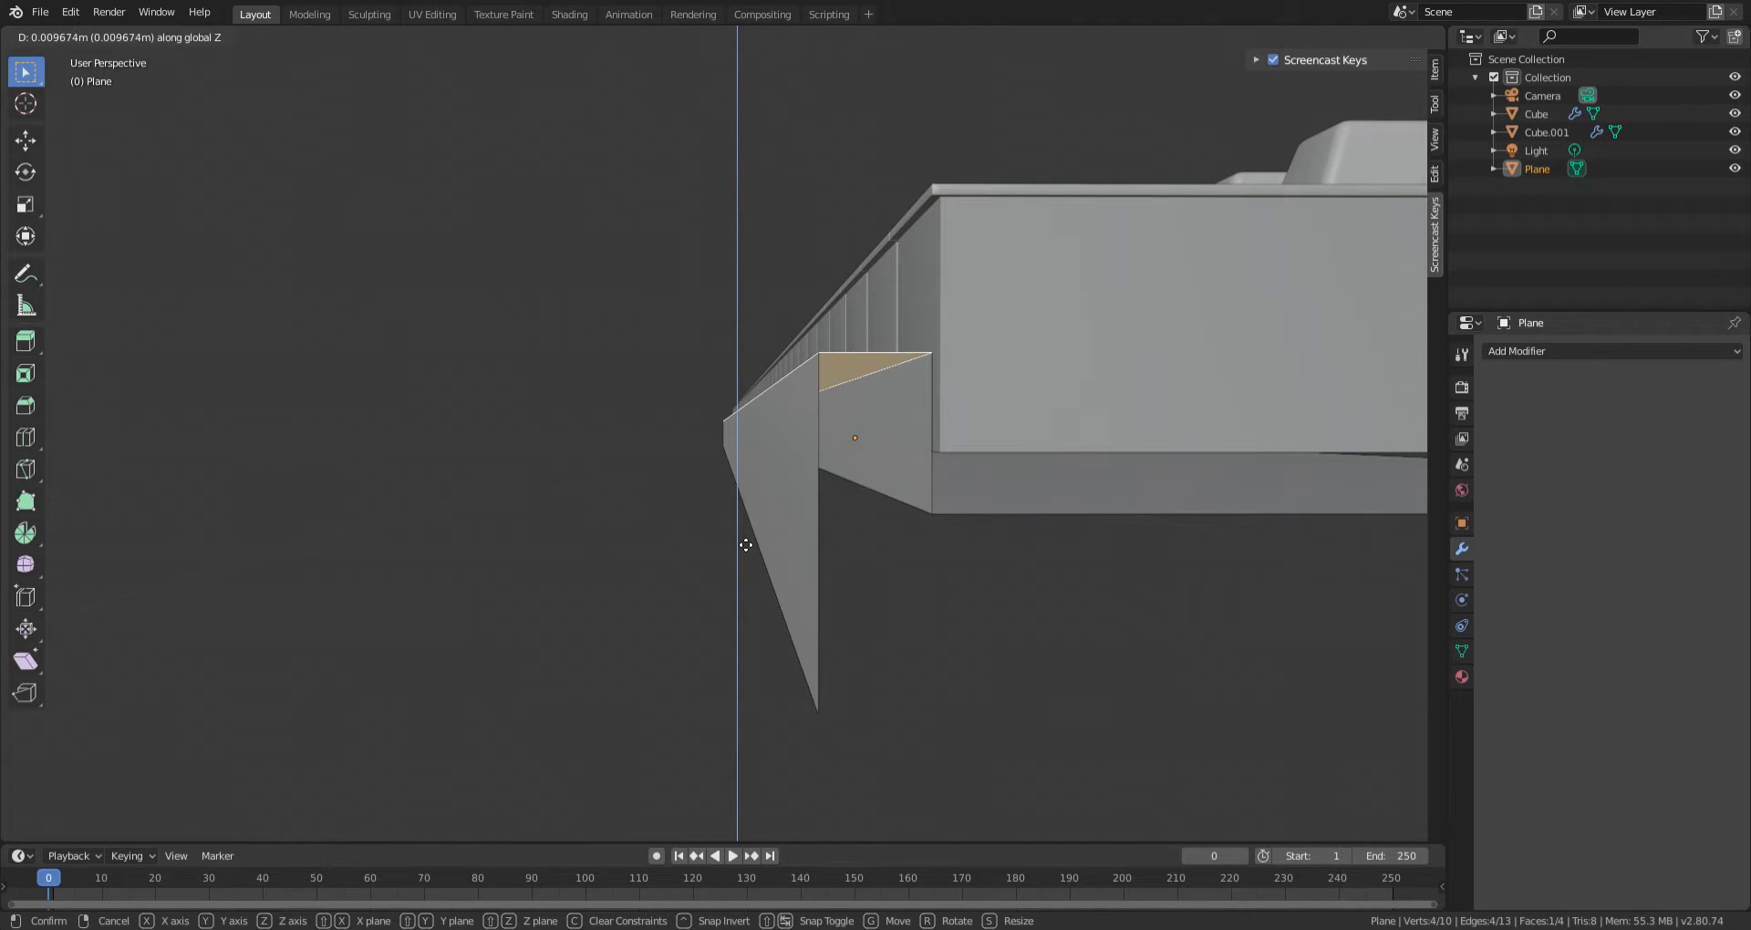
pyautogui.click(746, 545)
# Select the base plane's long rear edge and move it along X to just inside the back of the white keys.
pyautogui.scroll(-4, 891, 481)
pyautogui.moveTo(891, 481); pyautogui.dragTo(852, 520, button='middle')
pyautogui.scroll(2, 852, 520)
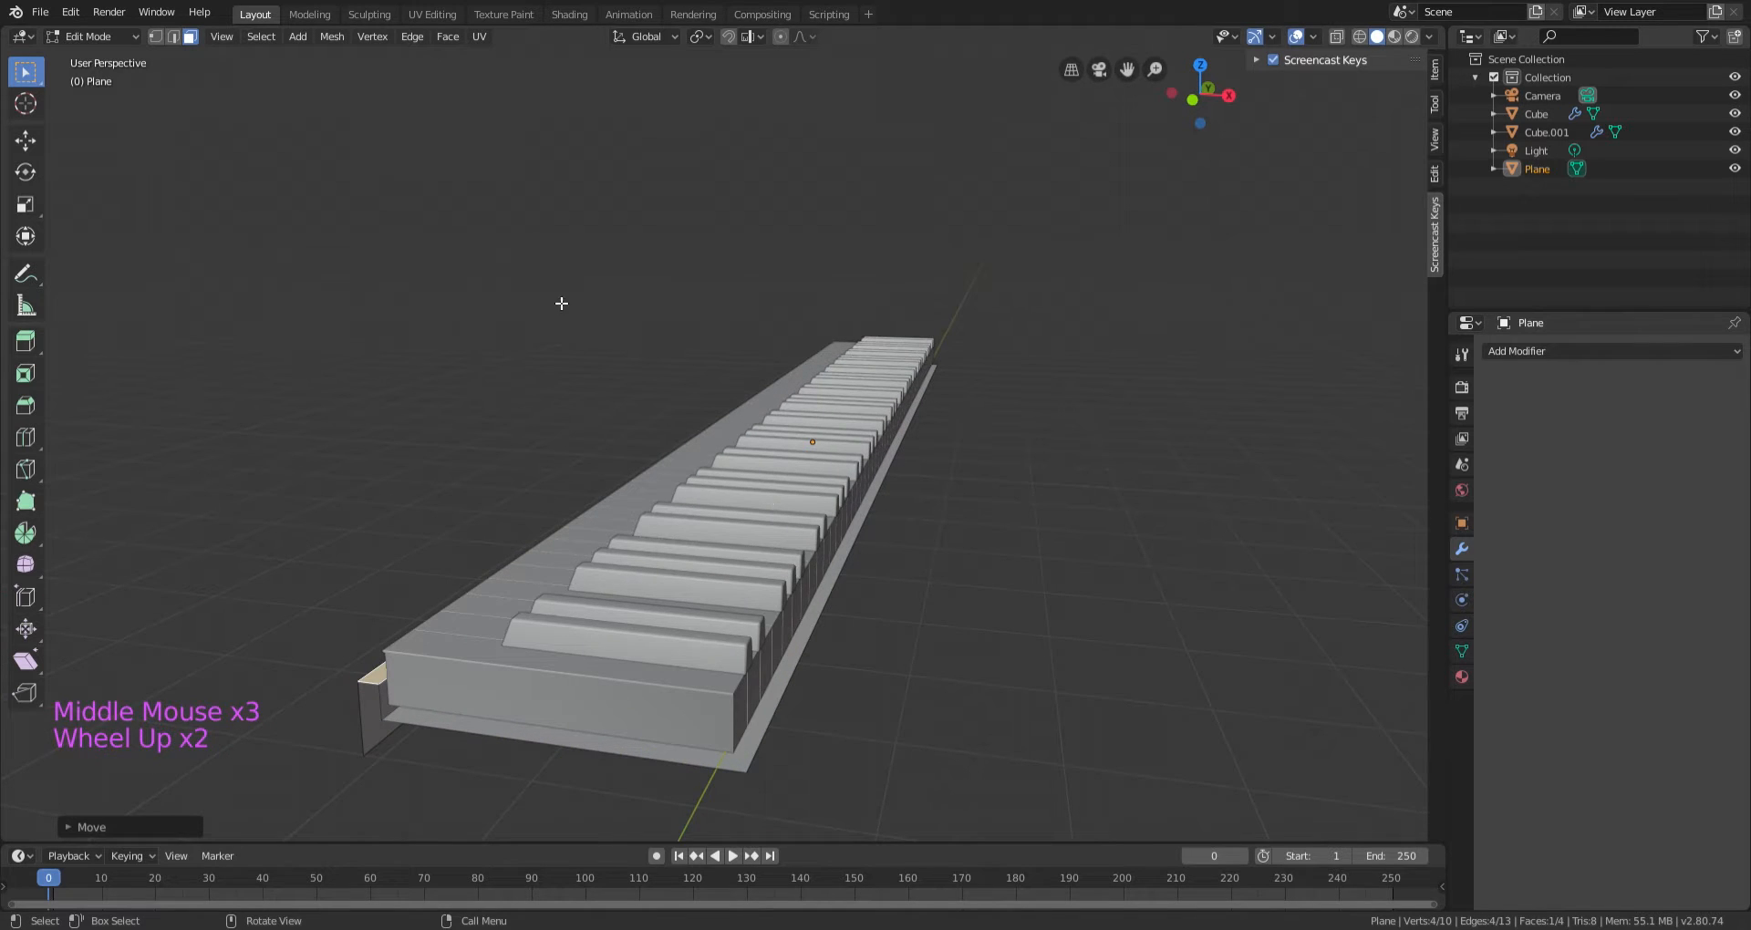
pyautogui.click(170, 37)
pyautogui.click(826, 629)
pyautogui.moveTo(922, 633); pyautogui.dragTo(951, 553, button='middle')
pyautogui.scroll(1, 954, 555)
pyautogui.scroll(-1, 954, 555)
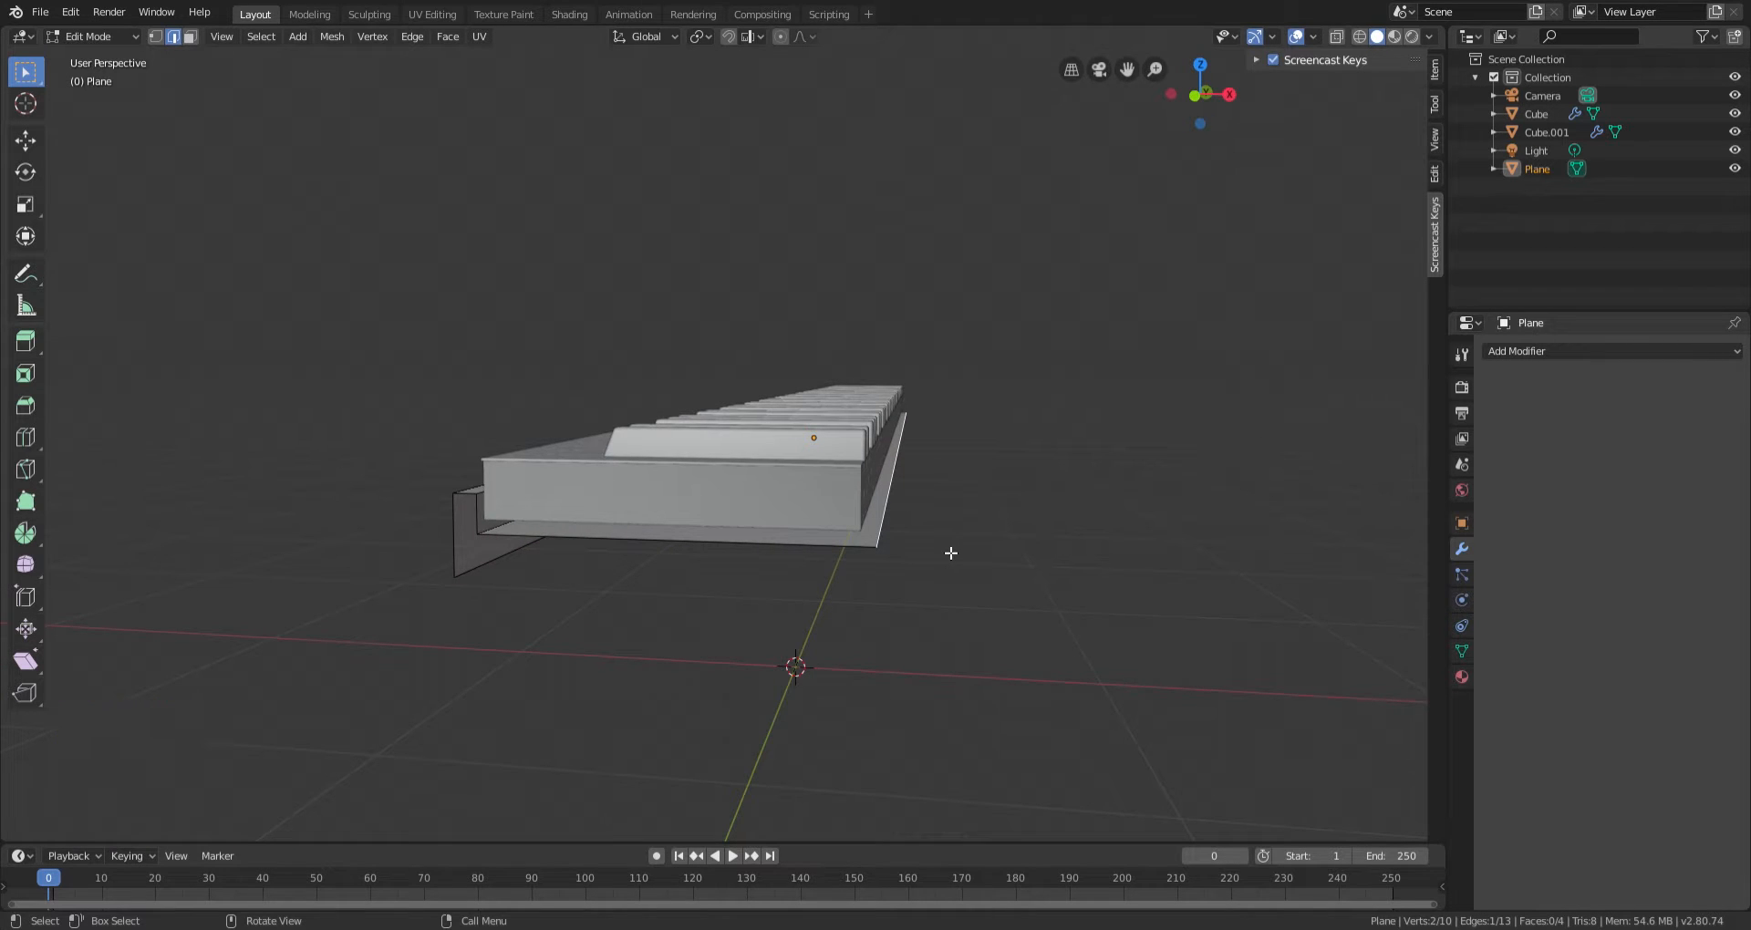
pyautogui.press('g')
pyautogui.press('x')
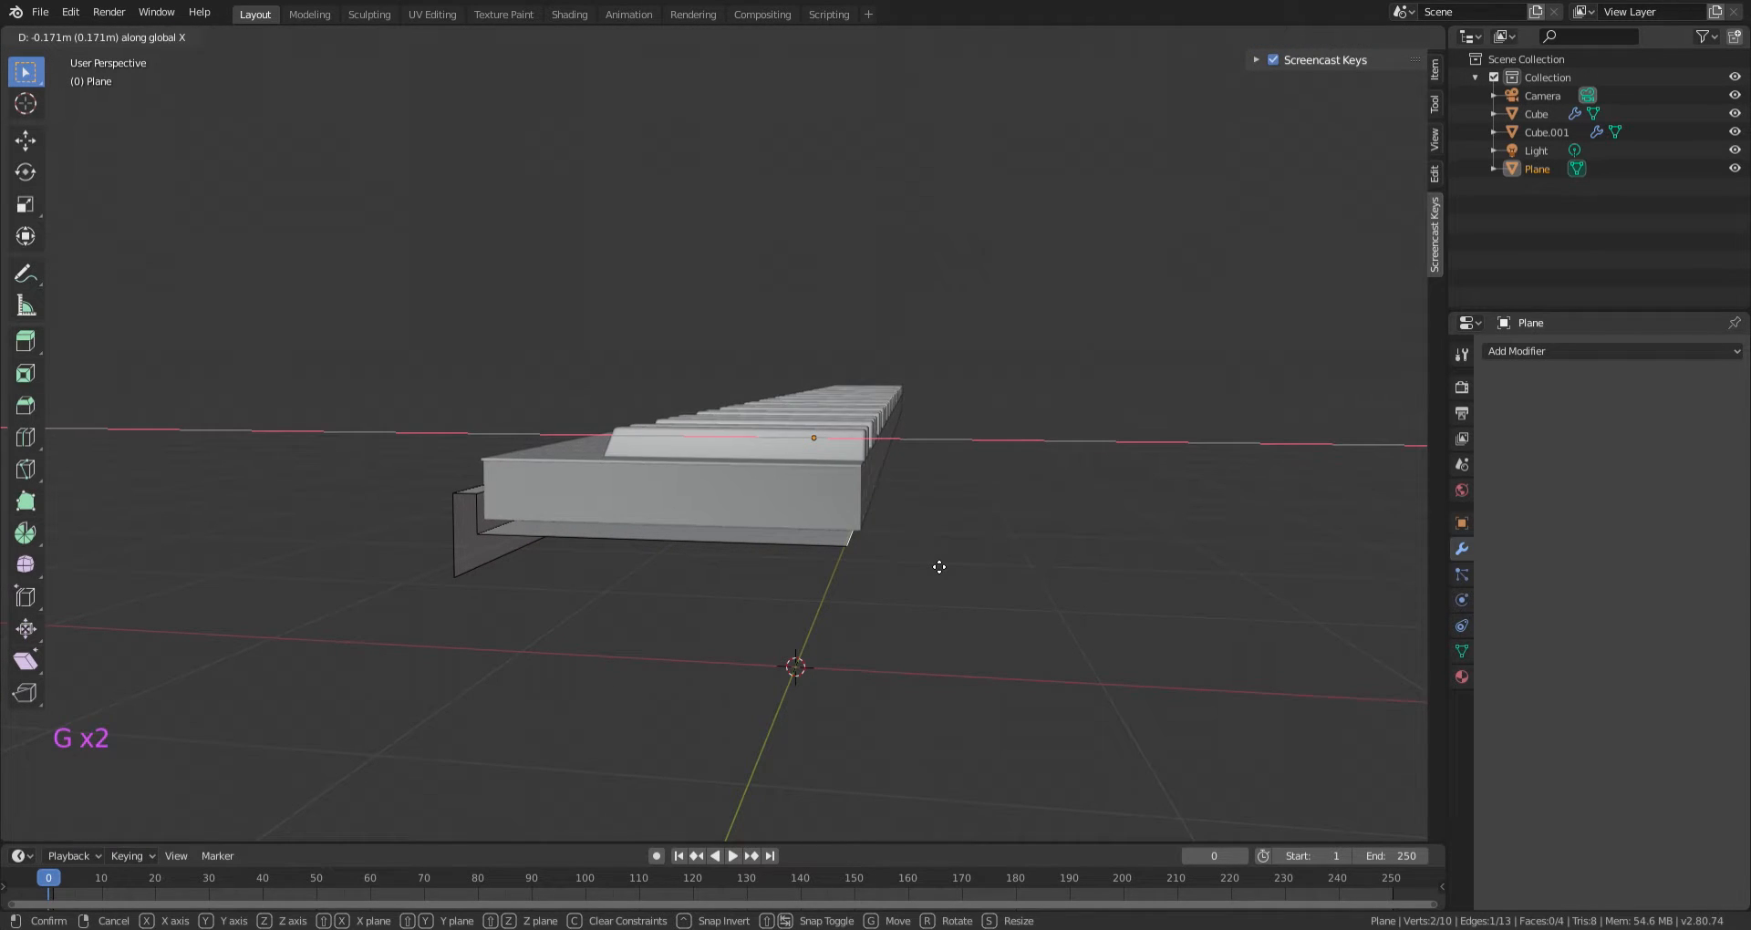
pyautogui.click(942, 565)
# Extrude the rear edge about 0.89 m up along Z to form a wall rising above the black keys.
pyautogui.press('e')
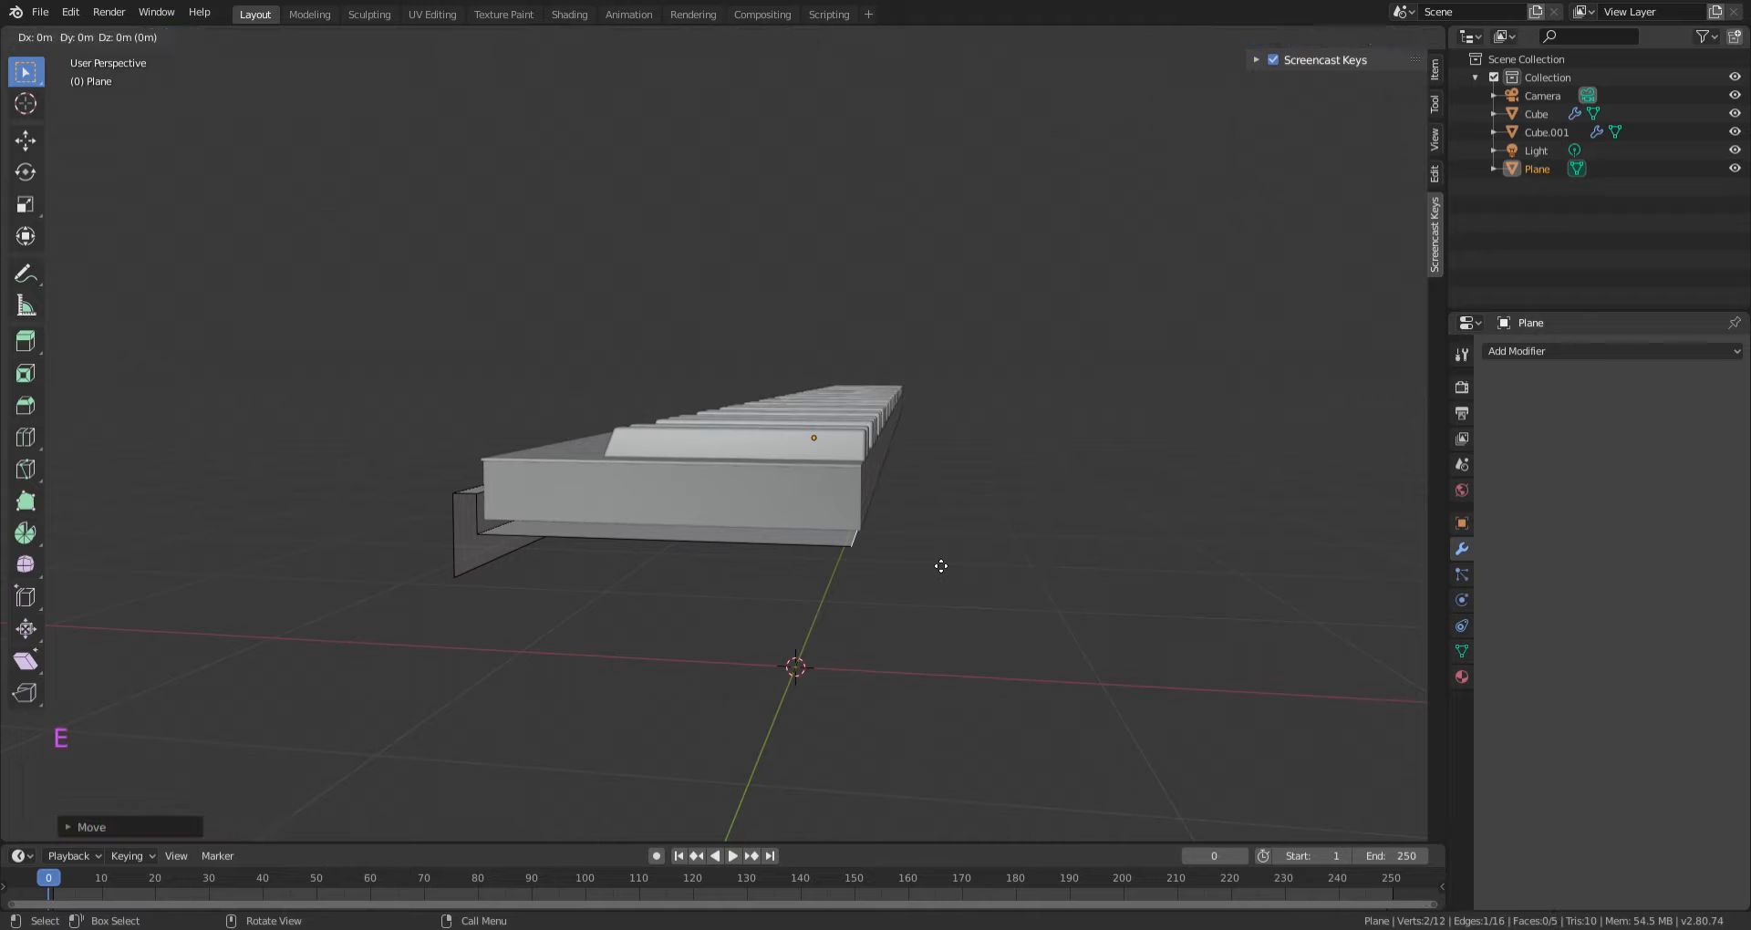
pyautogui.press('z')
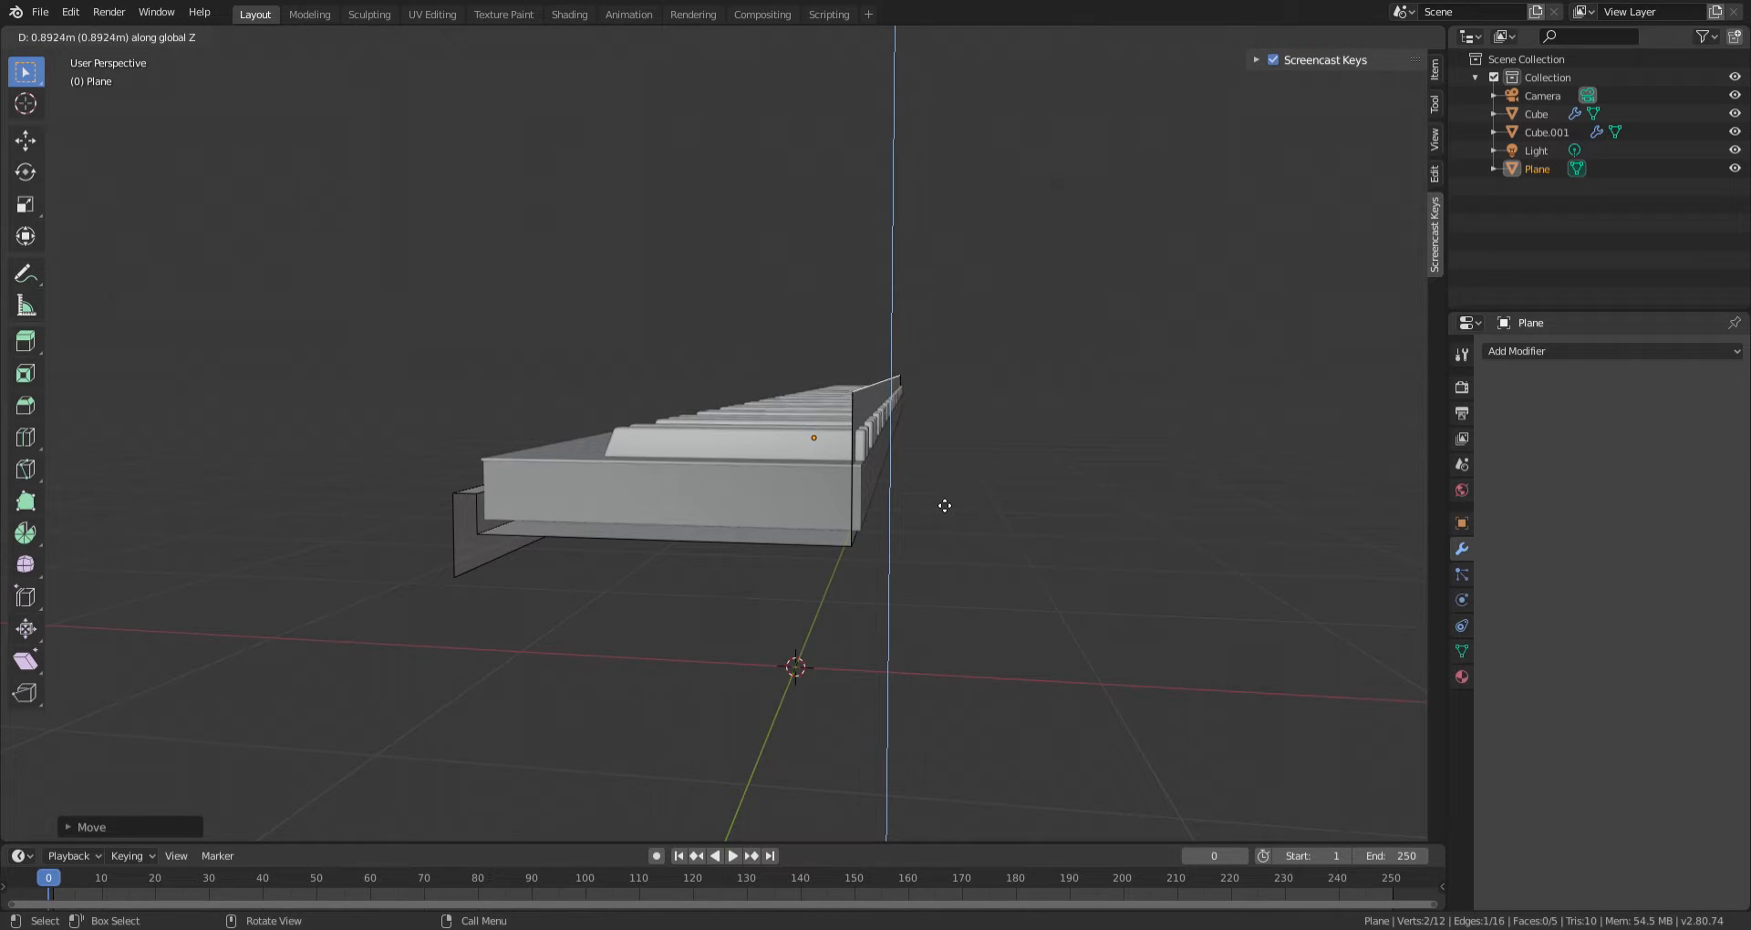
pyautogui.click(945, 504)
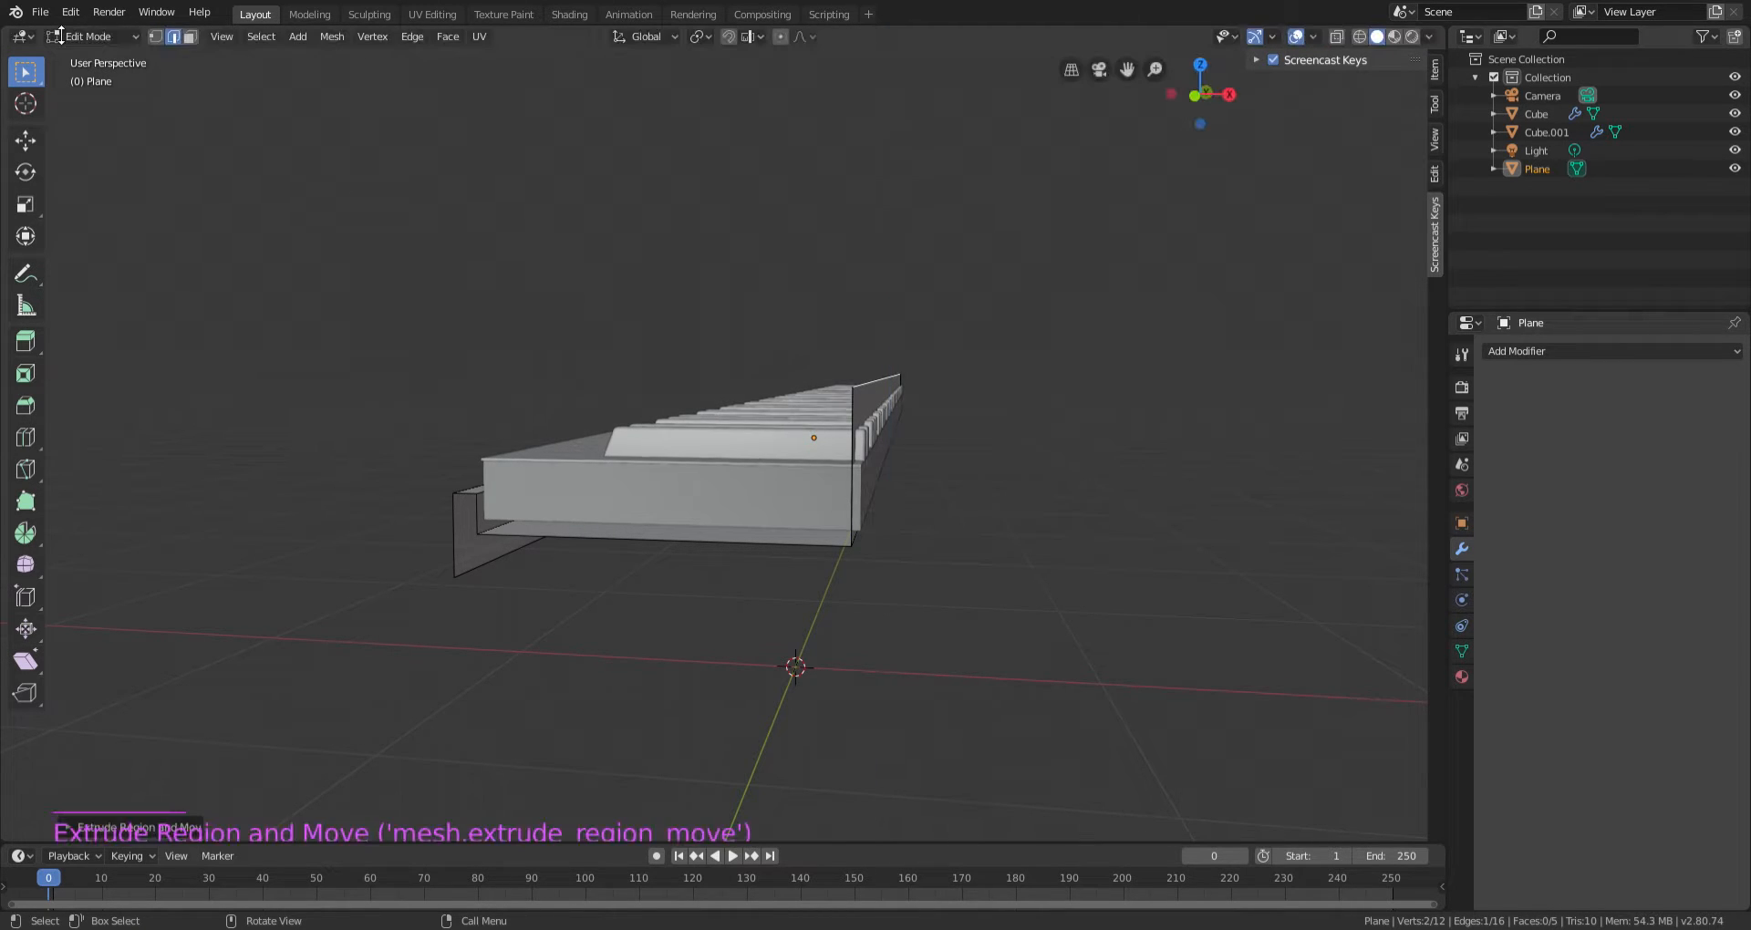
# Select the rear wall face and nudge it about 0.001 m along X.
pyautogui.click(193, 37)
pyautogui.click(878, 406)
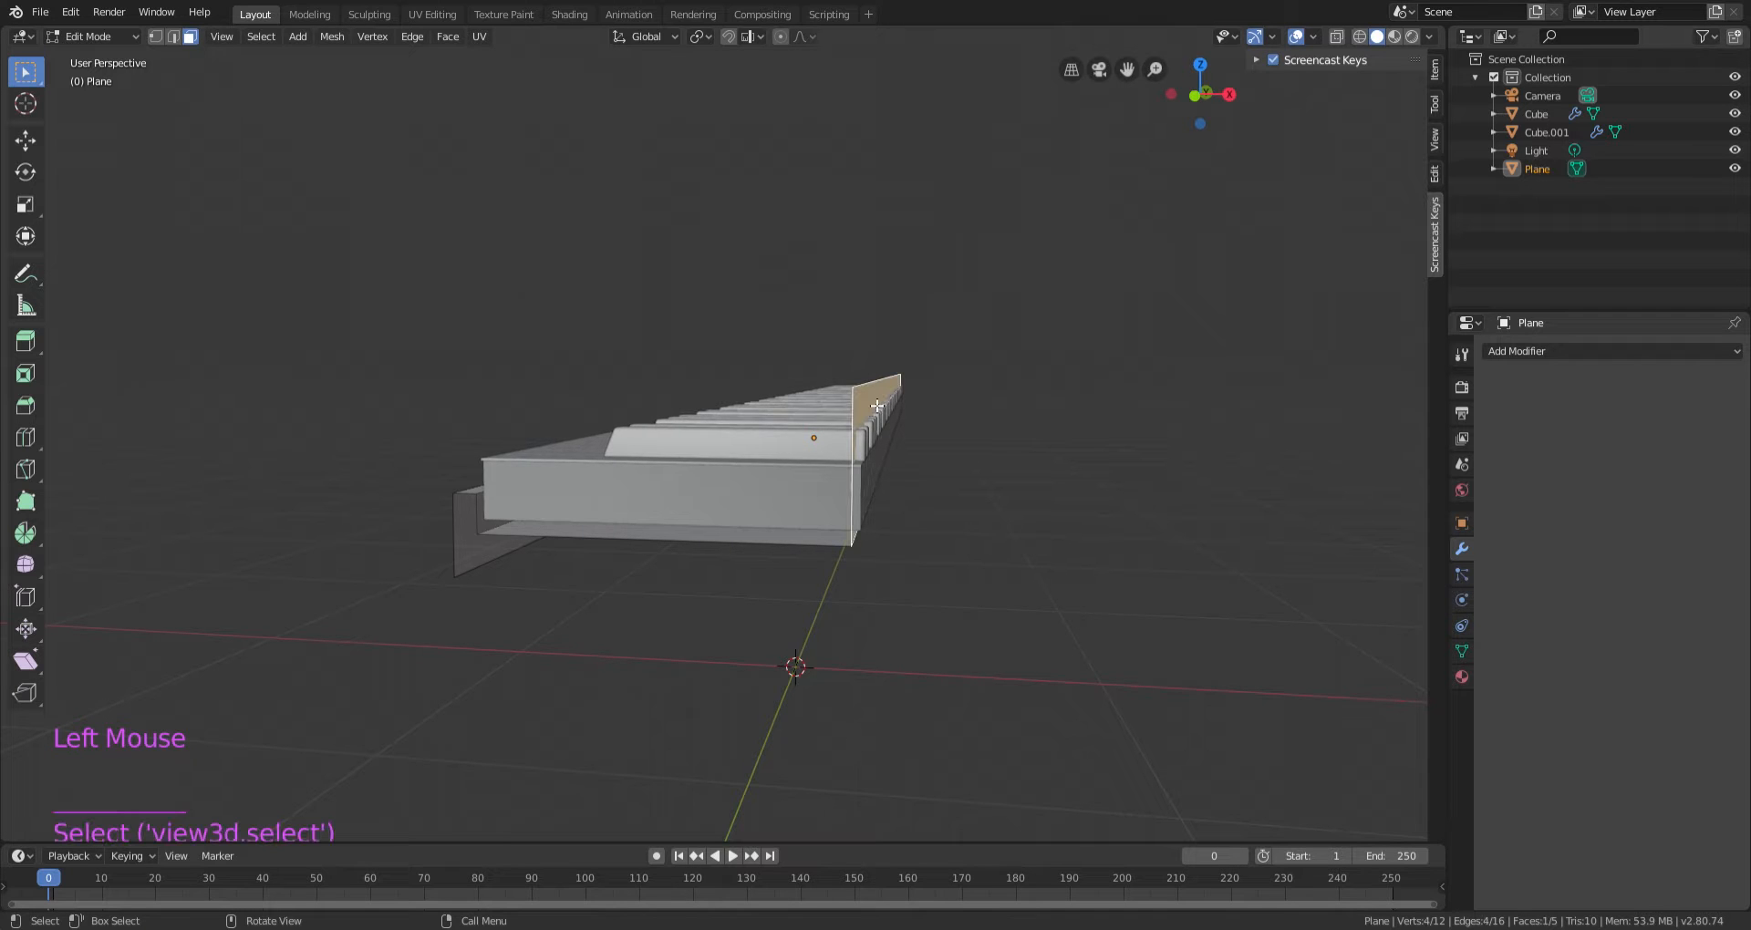
pyautogui.press('g')
pyautogui.press('x')
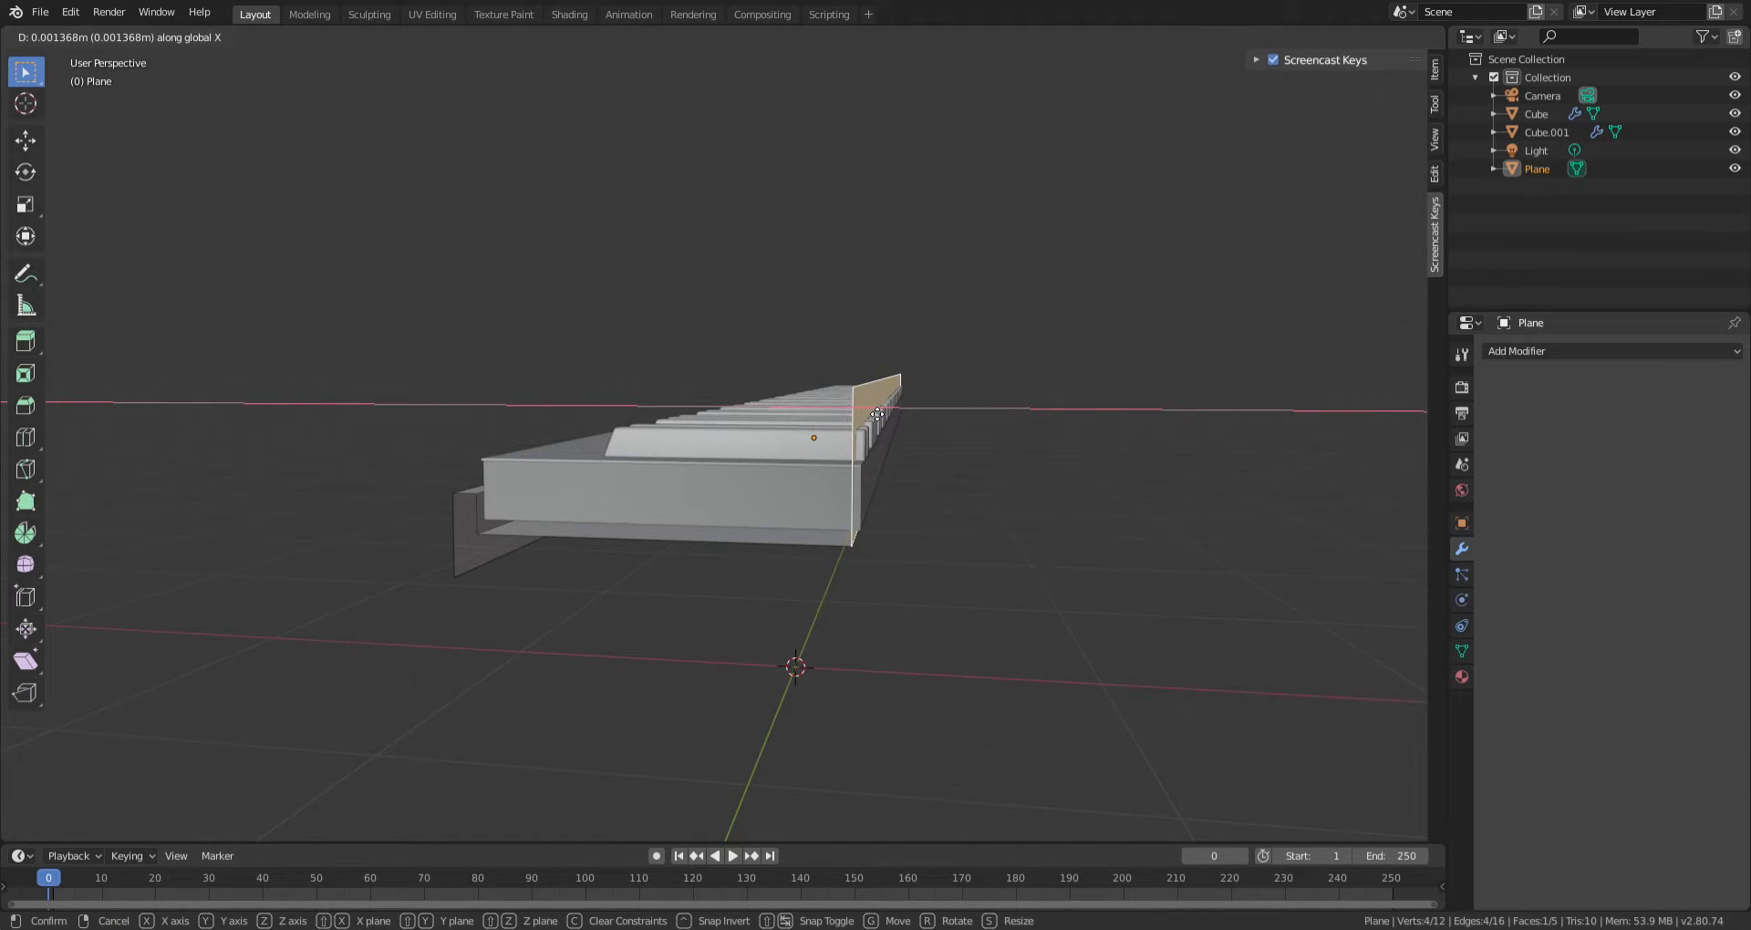
pyautogui.click(878, 413)
# Return to Object Mode and move the black keys along negative X so they clear the rear wall.
pyautogui.click(818, 440)
pyautogui.press('q')
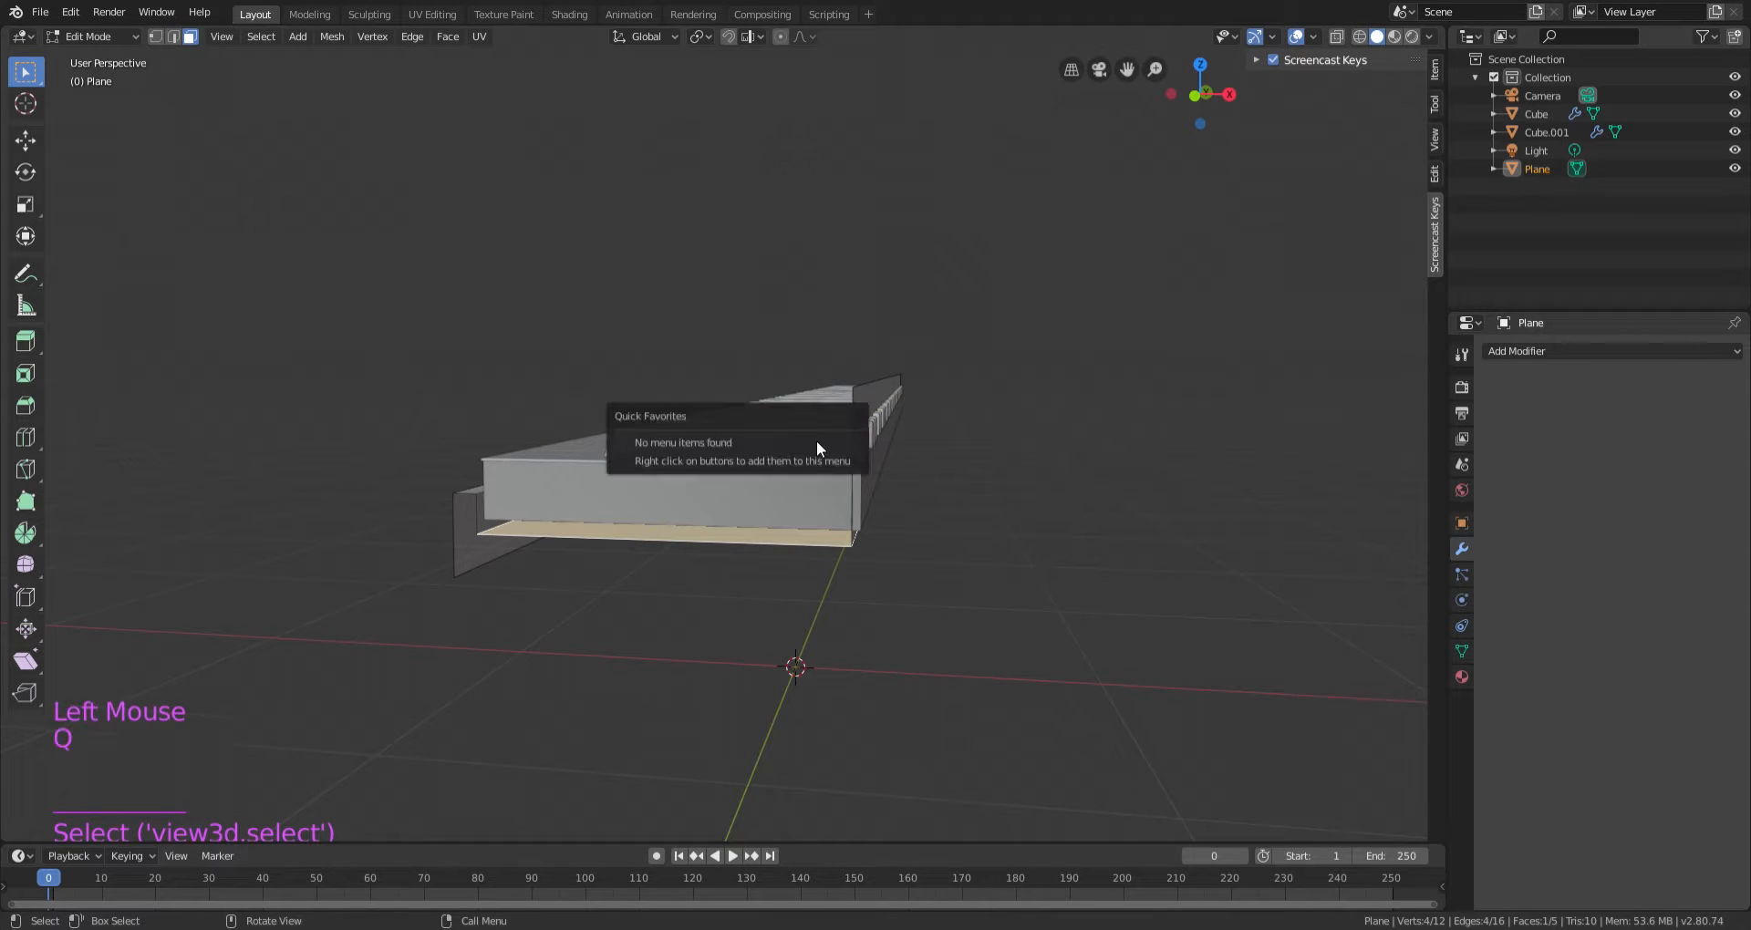
pyautogui.click(931, 450)
pyautogui.press('Tab')
pyautogui.click(809, 434)
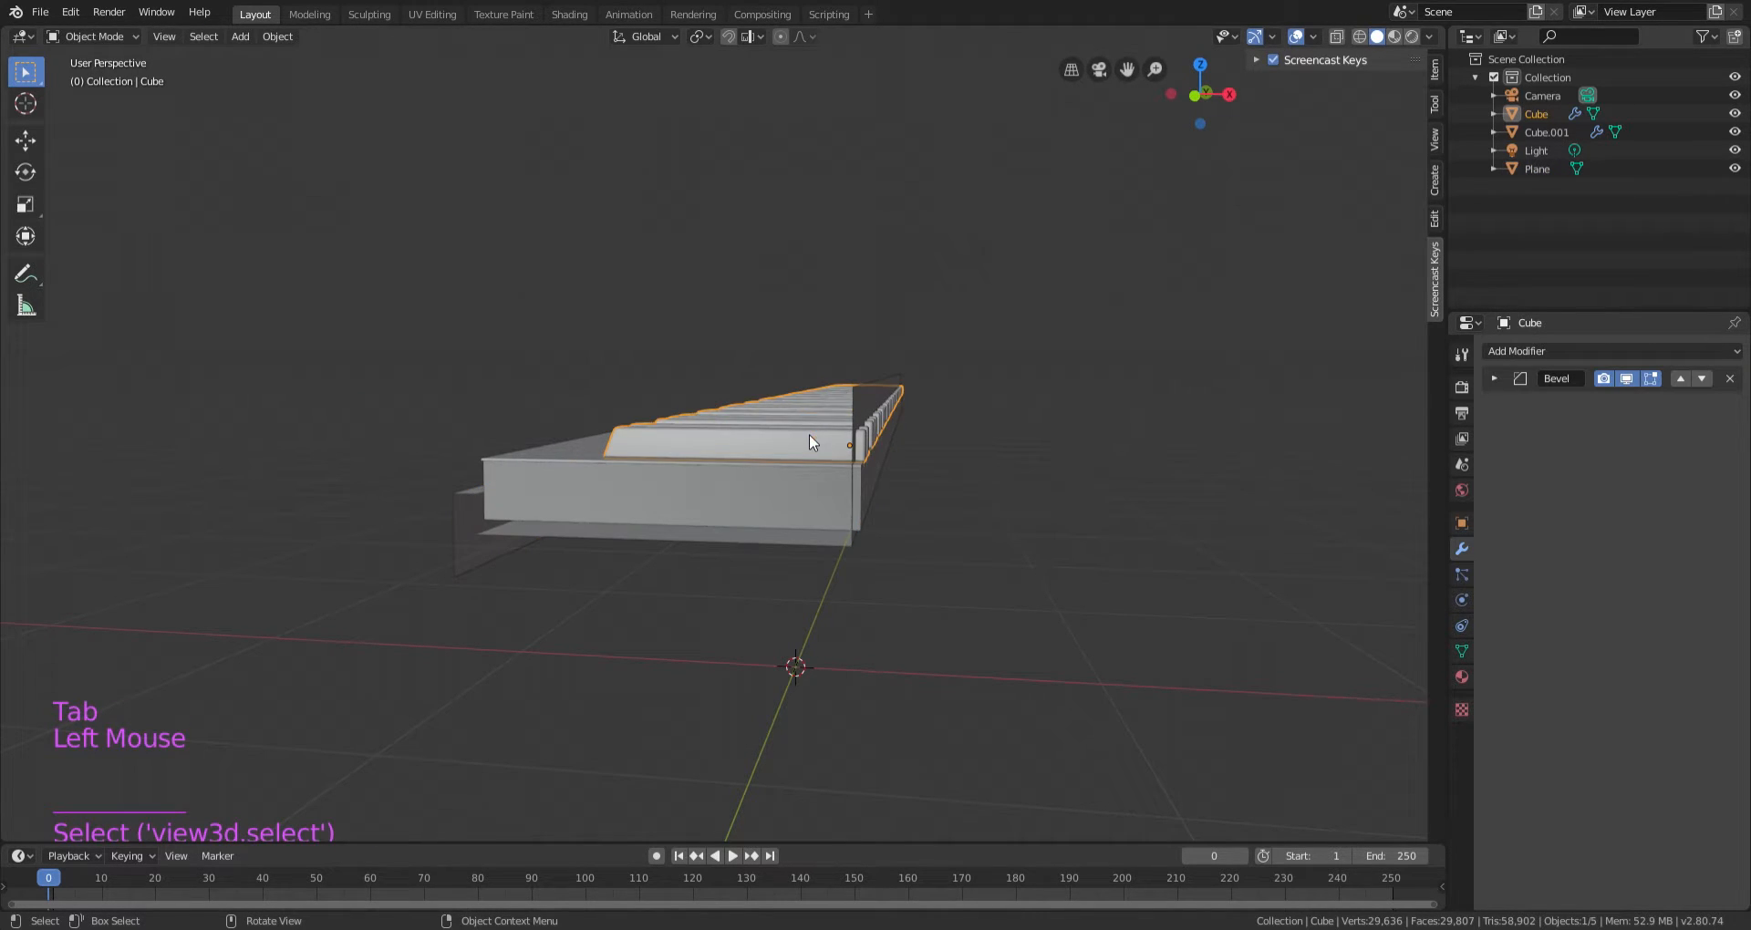
pyautogui.press('g')
pyautogui.press('x')
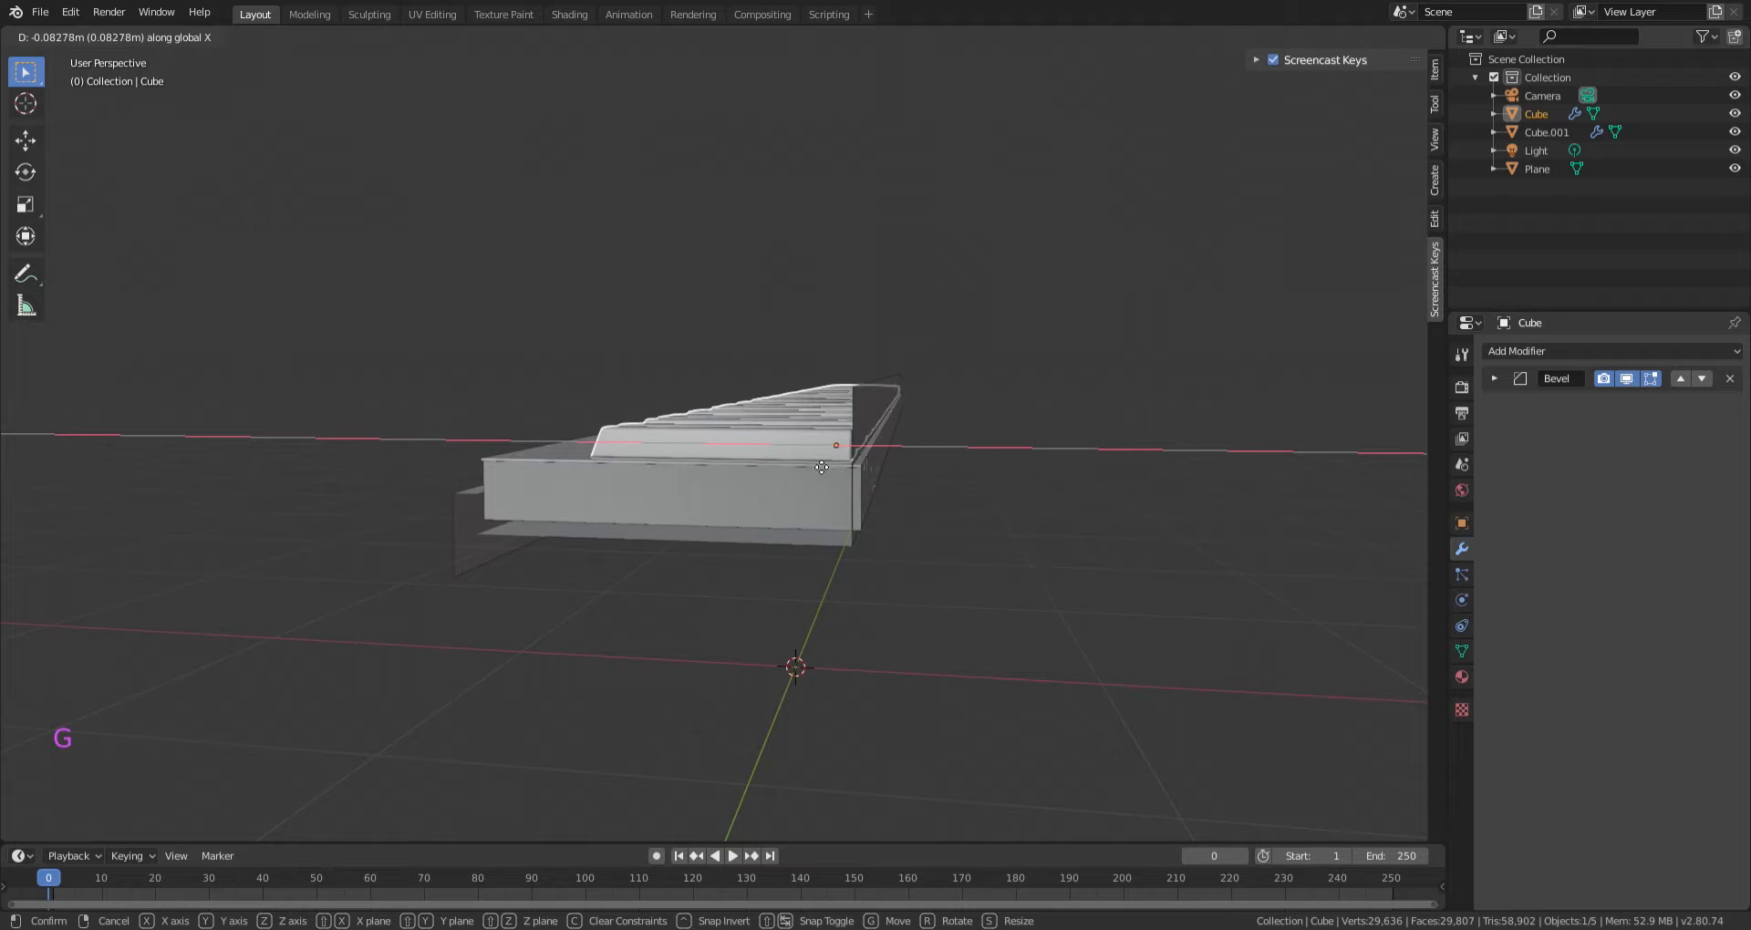
pyautogui.click(816, 465)
# Fine-tune the black keys' position along X relative to the rear wall.
pyautogui.moveTo(813, 462); pyautogui.dragTo(917, 446, button='middle')
pyautogui.scroll(2, 839, 445)
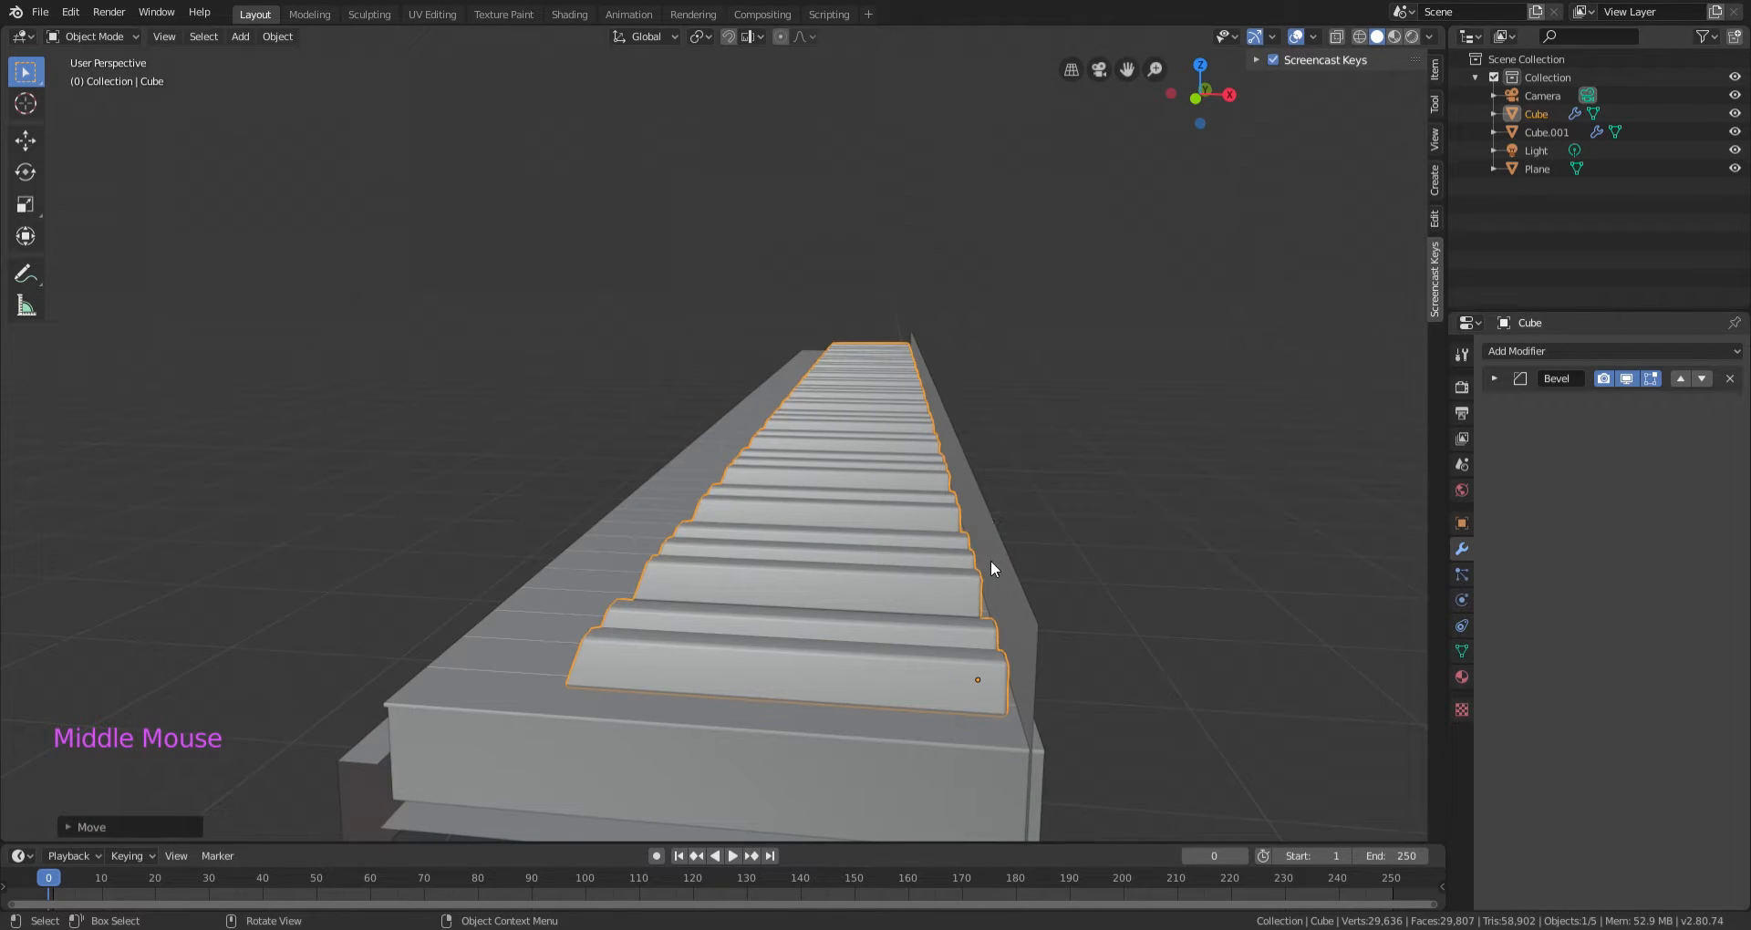
pyautogui.press('g')
pyautogui.press('x')
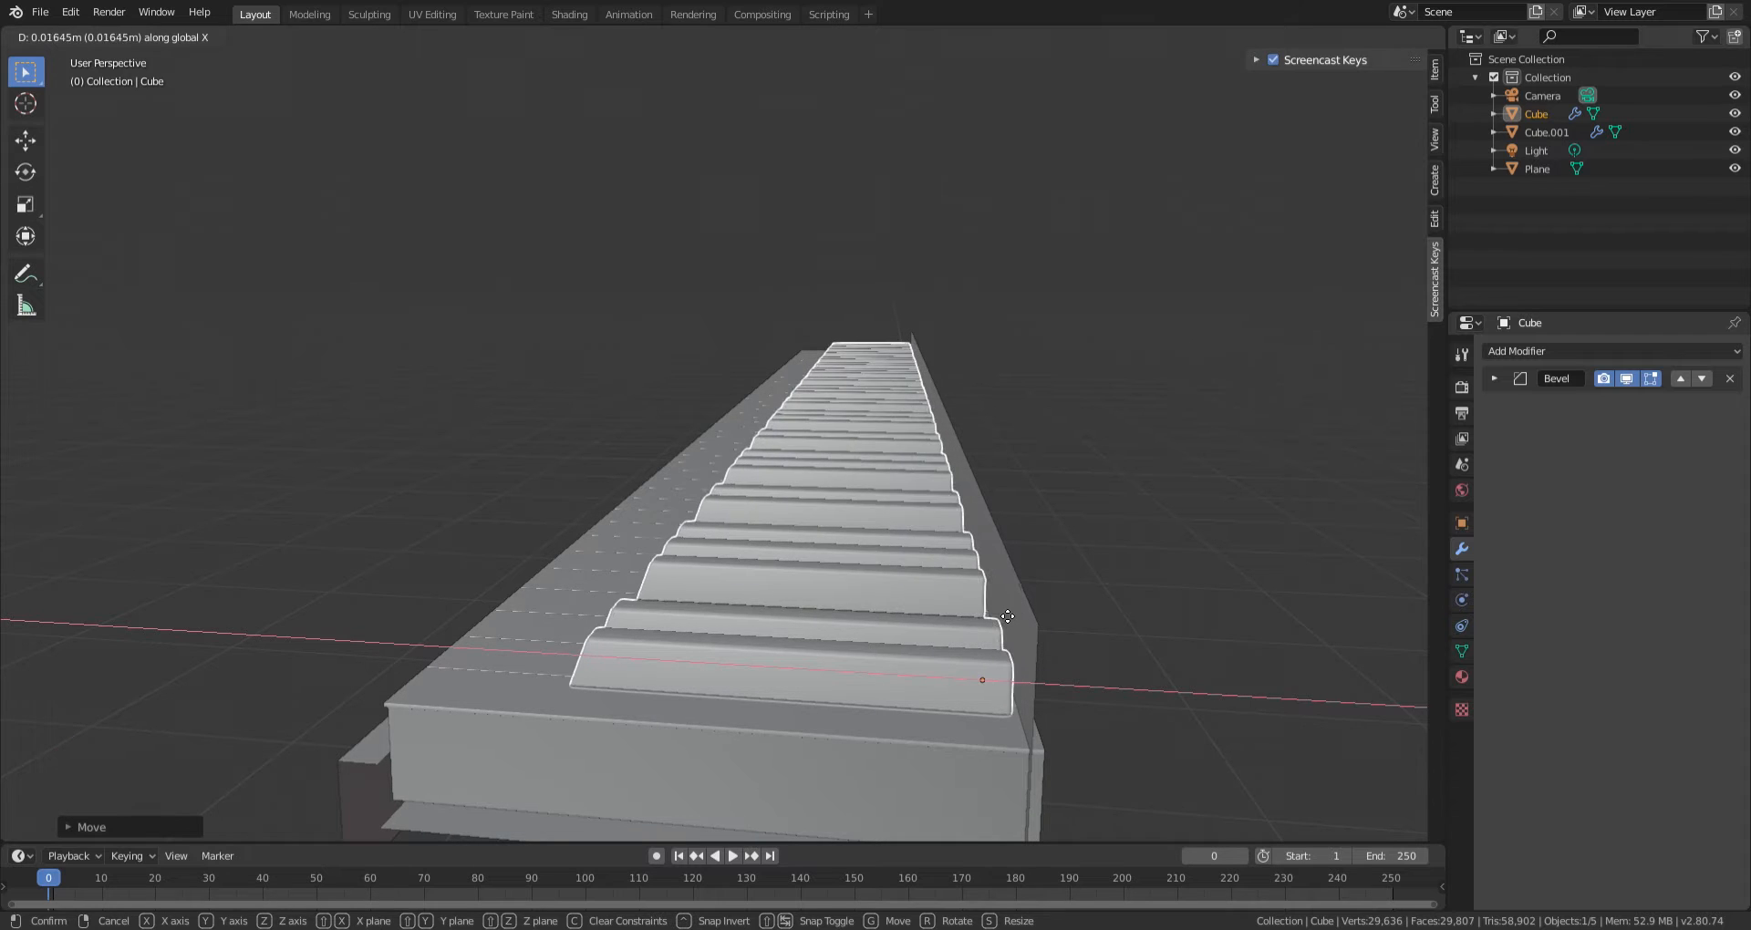
pyautogui.click(998, 611)
# Enter Edit Mode on the casing plane and select the top edge of its rear wall with edge selection.
pyautogui.moveTo(998, 610); pyautogui.dragTo(903, 438, button='middle')
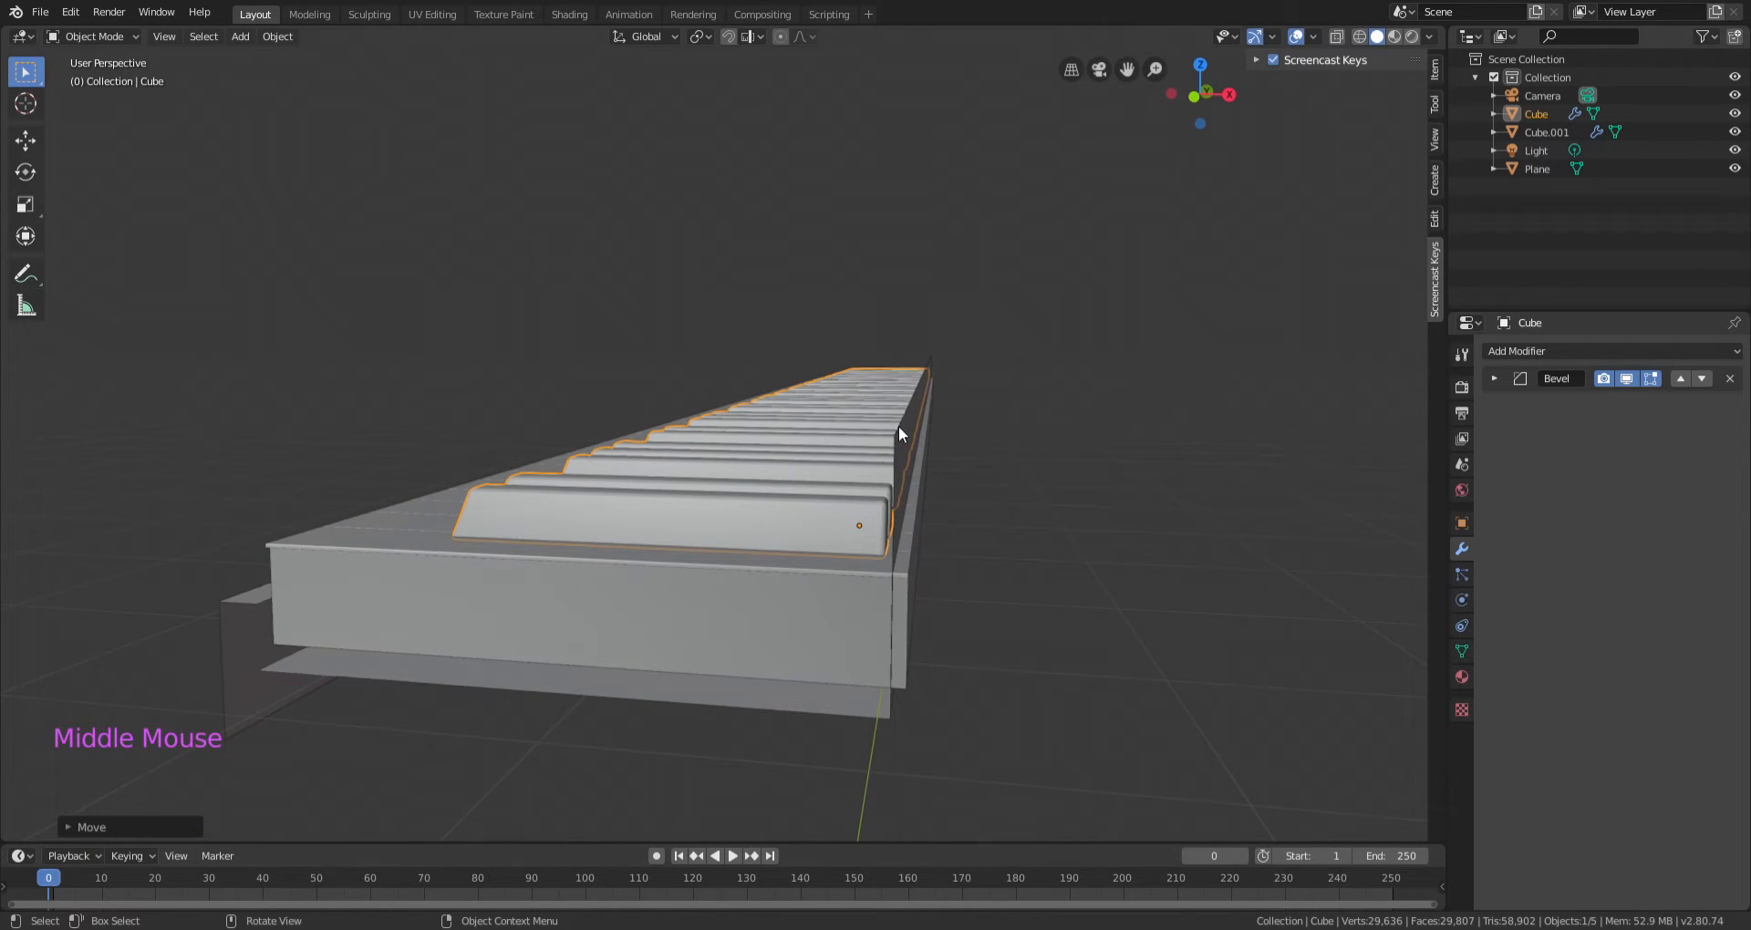
pyautogui.click(903, 484)
pyautogui.moveTo(1066, 518); pyautogui.dragTo(1062, 517, button='middle')
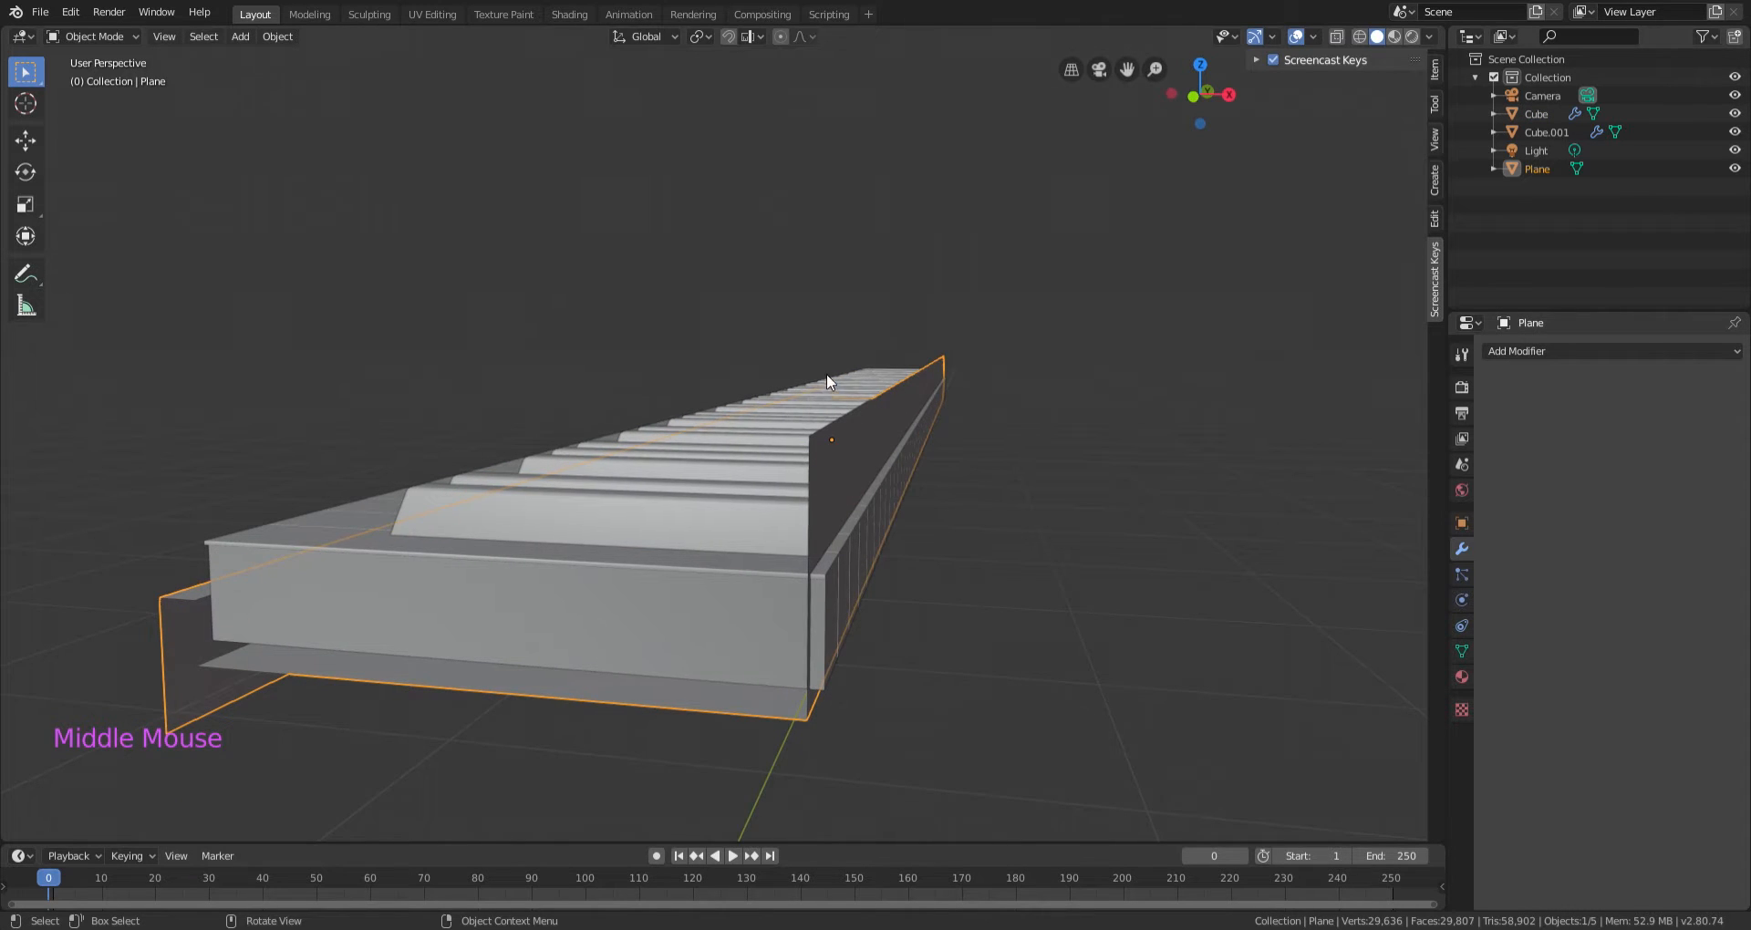
pyautogui.press('Tab')
pyautogui.moveTo(868, 431); pyautogui.dragTo(898, 441, button='middle')
pyautogui.click(984, 450)
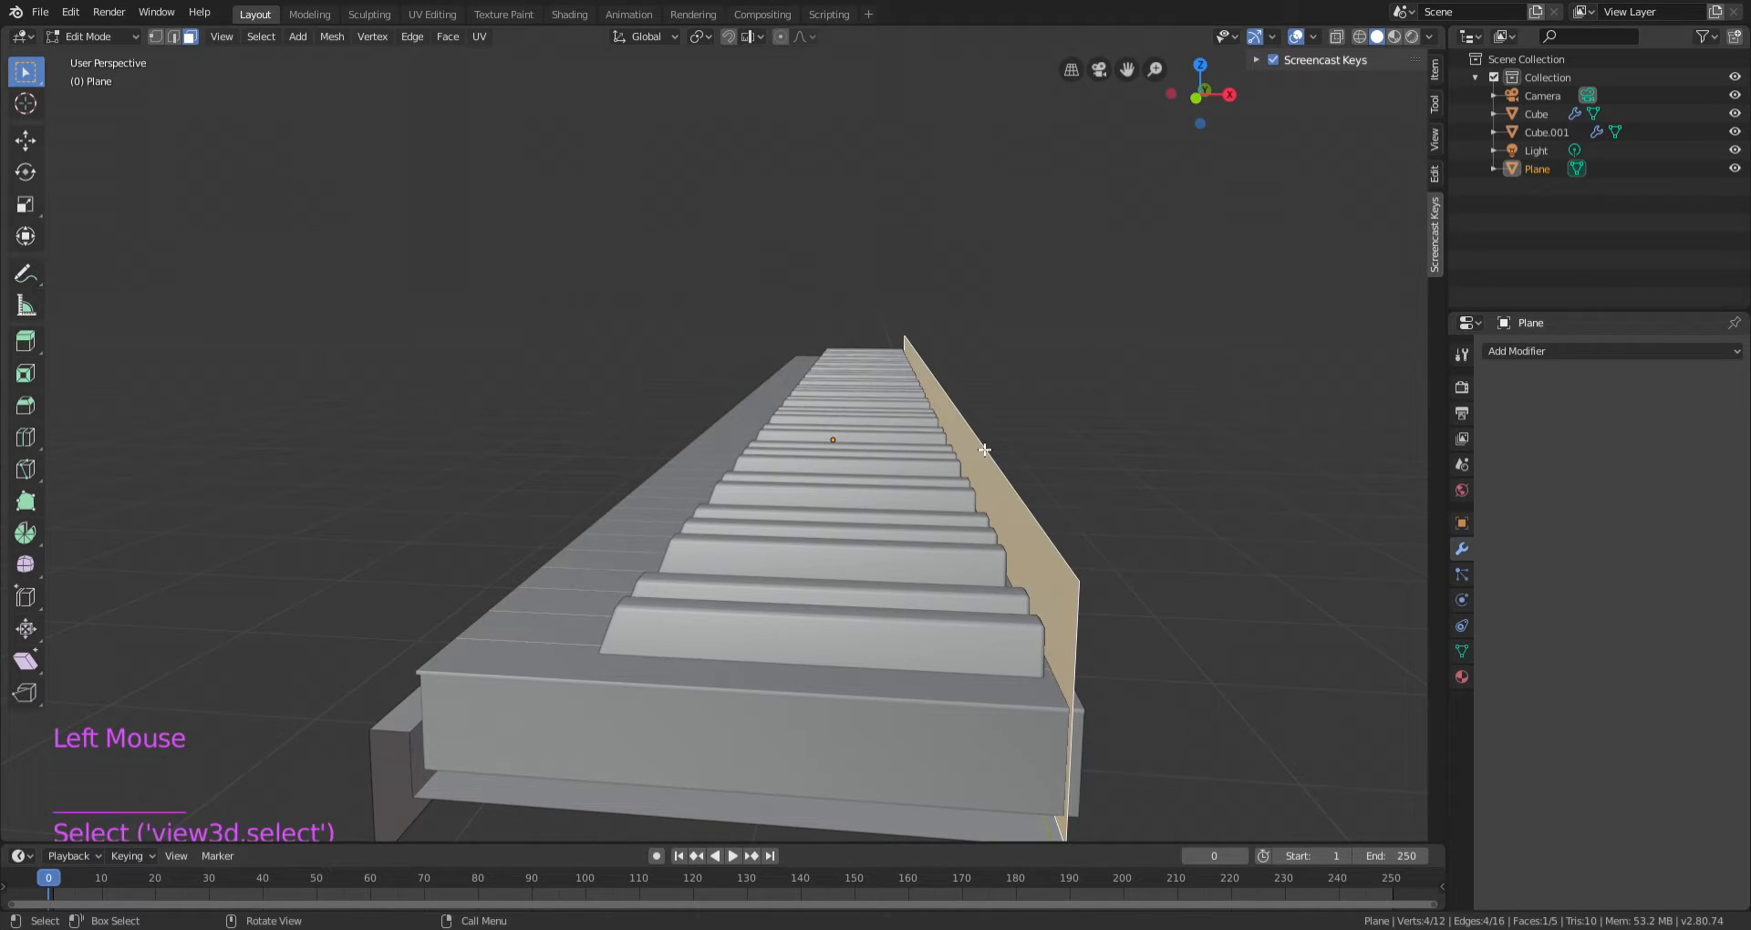
pyautogui.click(173, 36)
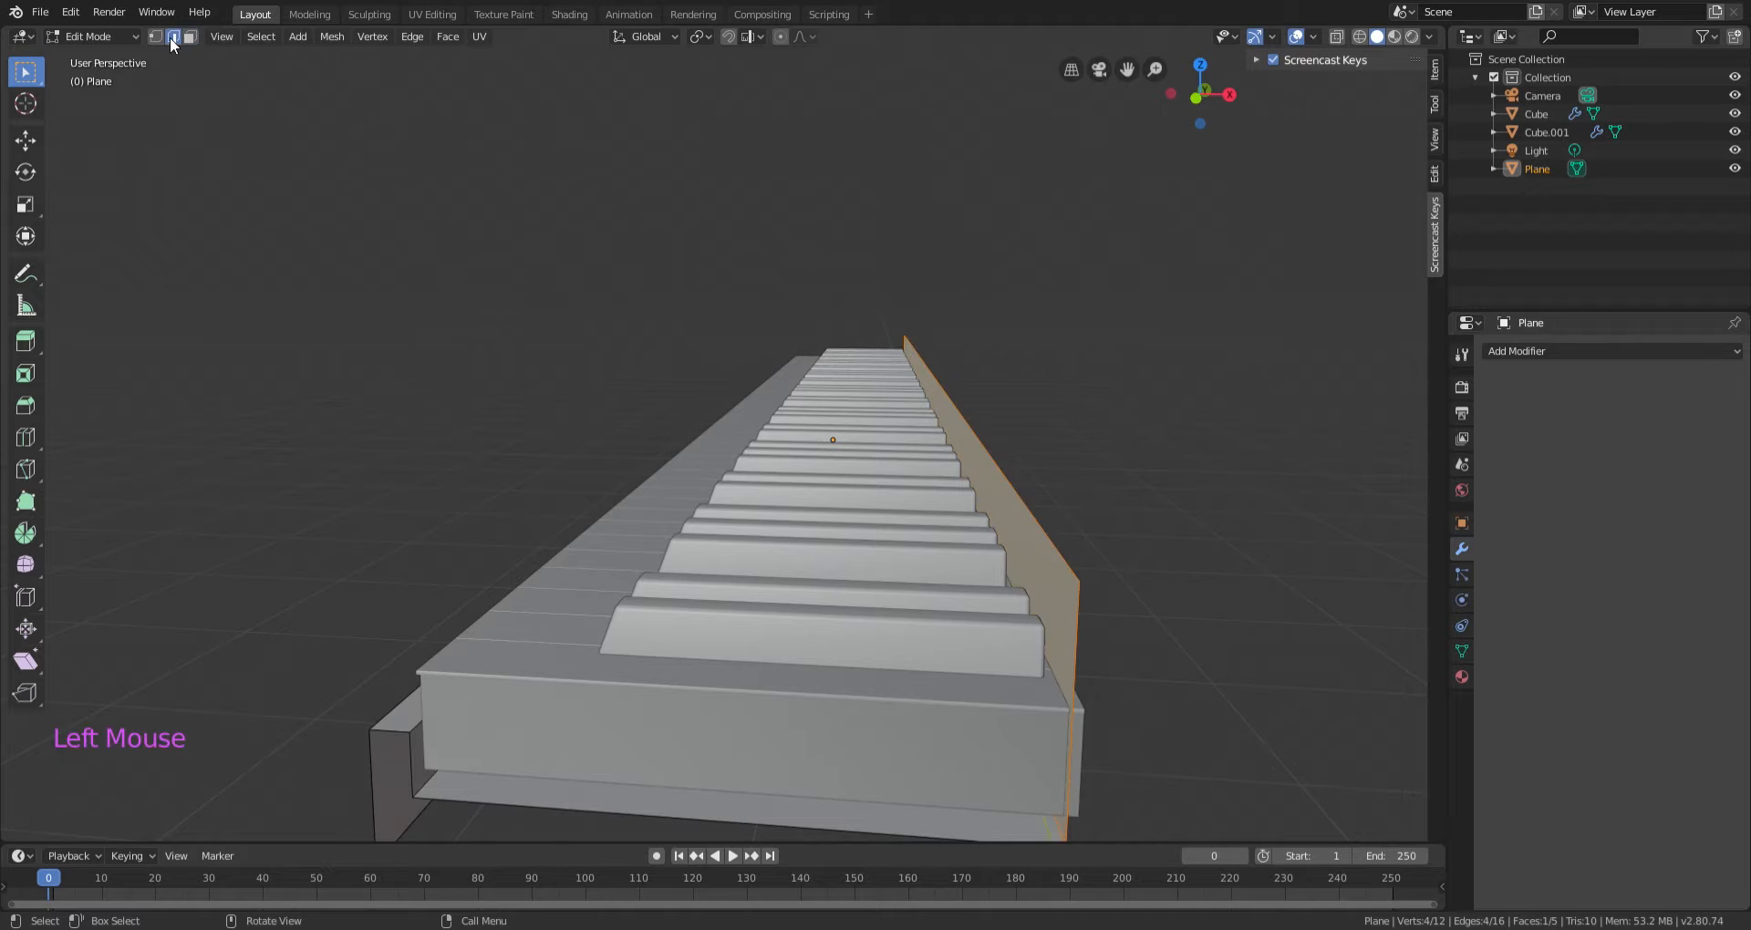
pyautogui.click(1010, 458)
# Extrude the rear wall's top edge diagonally upward and away from the keys in front view.
pyautogui.moveTo(1004, 477); pyautogui.dragTo(911, 484, button='middle')
pyautogui.press('KP_1')
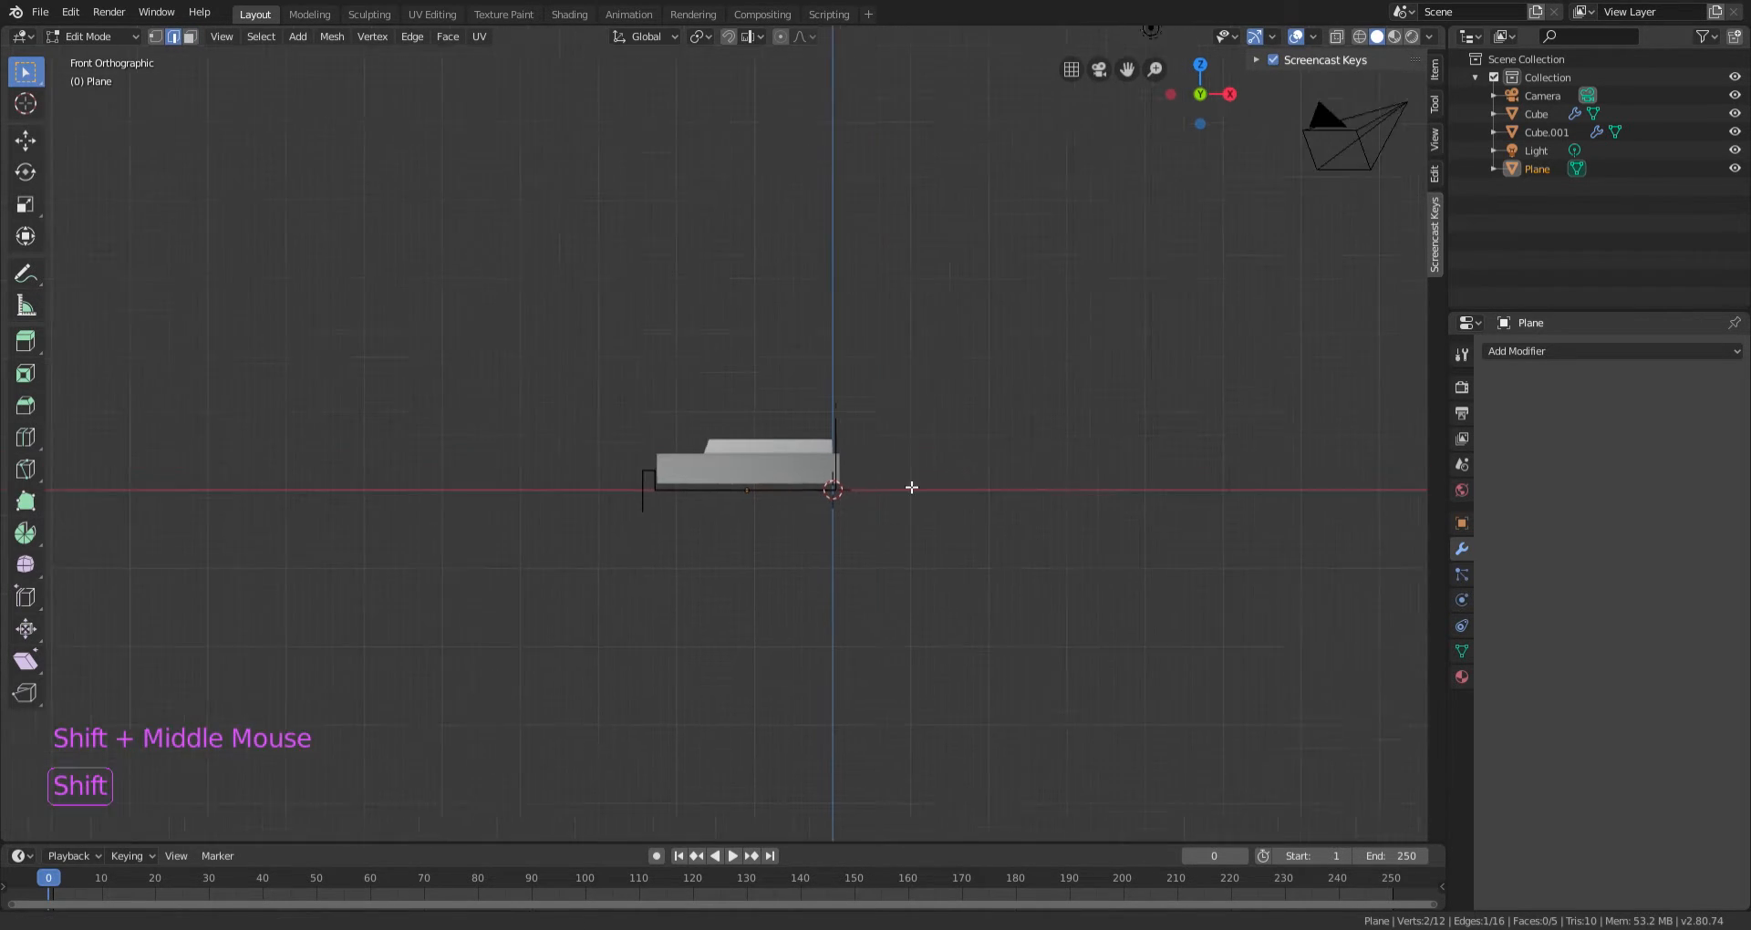
pyautogui.keyDown('shift'); pyautogui.scroll(2, 911, 484); pyautogui.keyUp('shift')
pyautogui.scroll(5, 857, 503)
pyautogui.scroll(2, 858, 502)
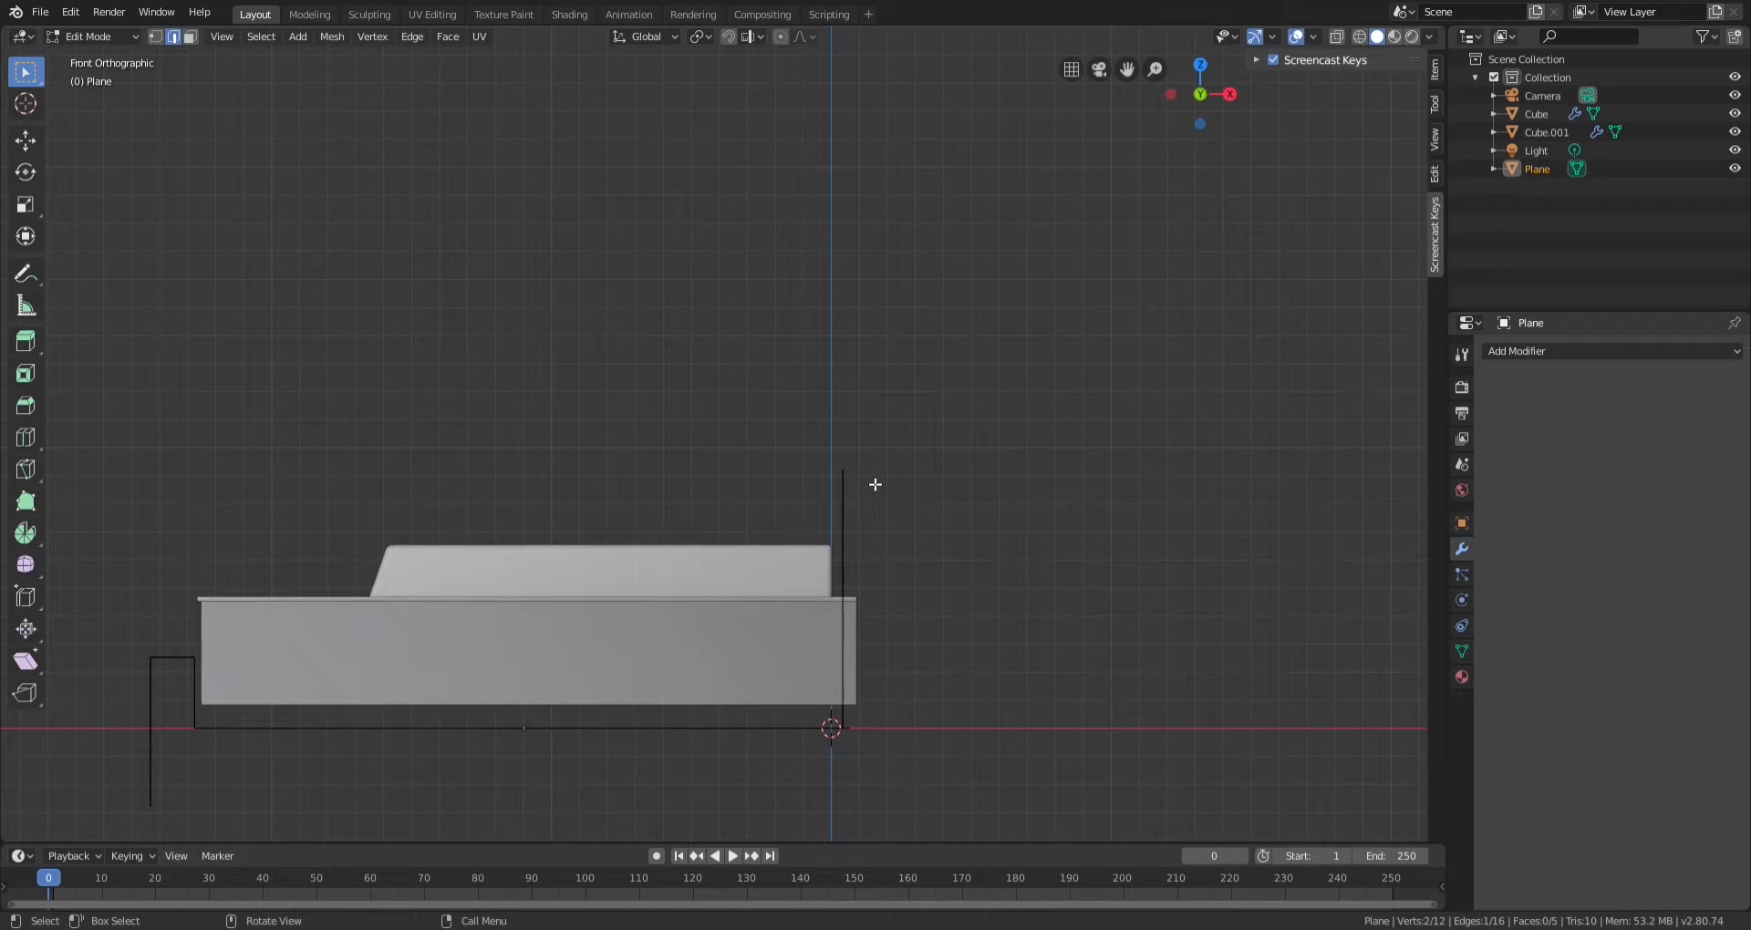
pyautogui.press('e')
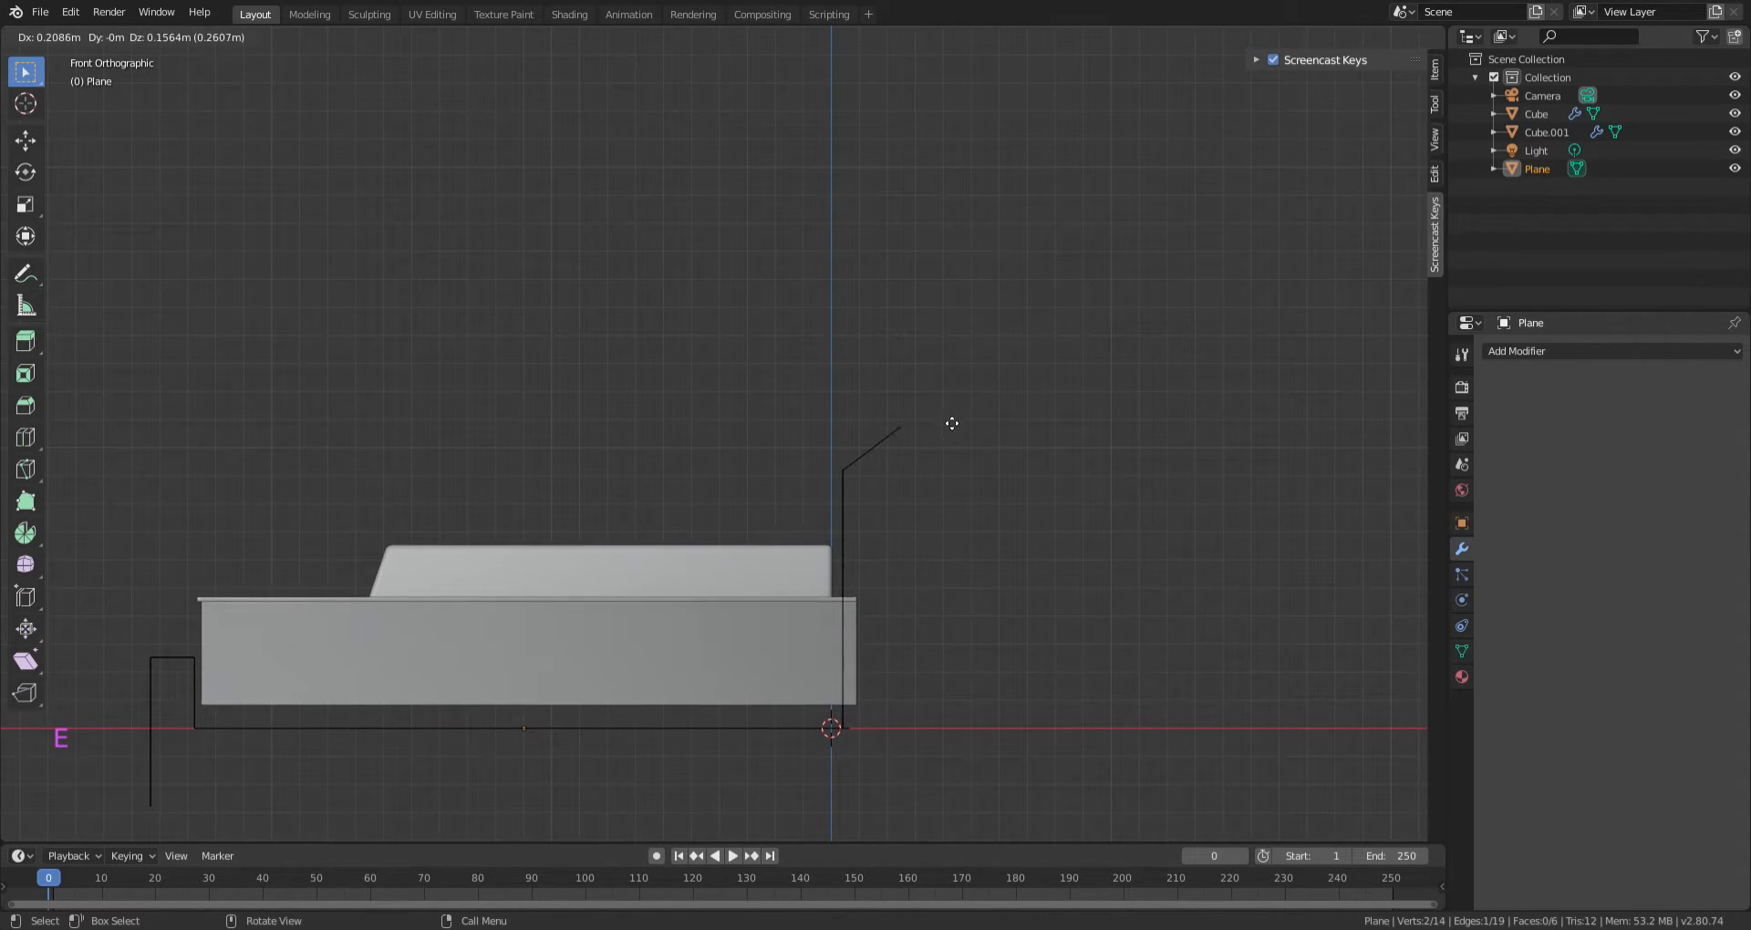
pyautogui.click(998, 363)
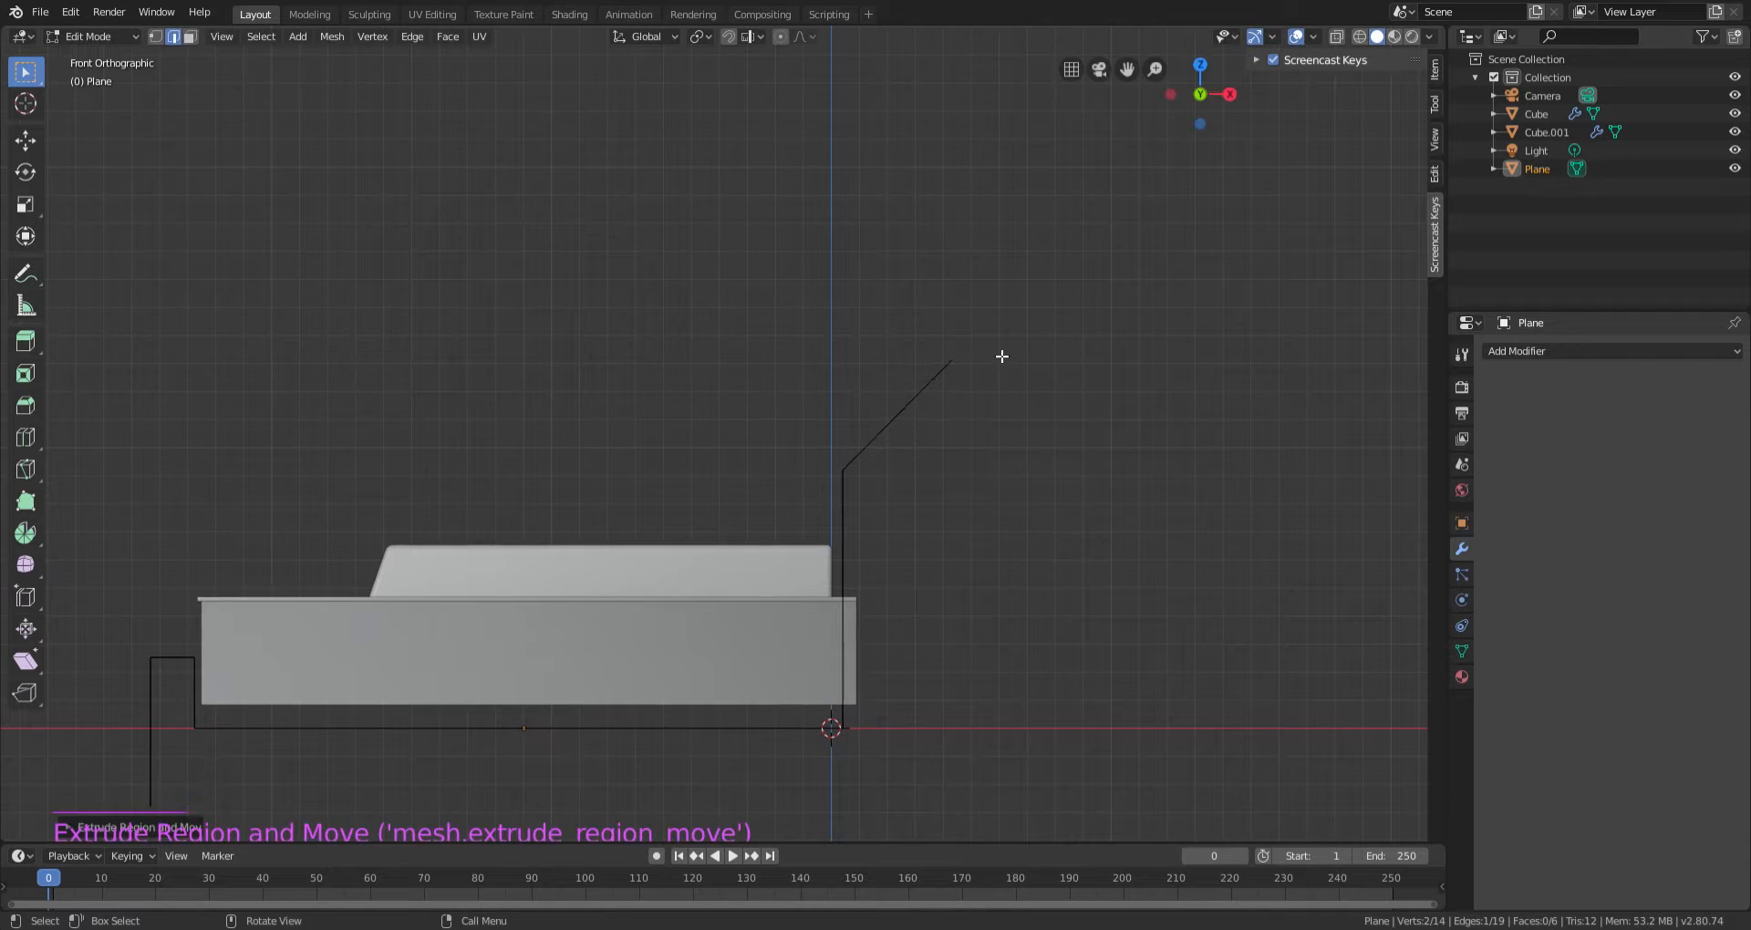
# Extrude the sloped face's upper edge horizontally along X to form the casing's flat top.
pyautogui.keyDown('shift'); pyautogui.moveTo(1001, 356); pyautogui.dragTo(813, 429, button='middle'); pyautogui.keyUp('shift')
pyautogui.press('e')
pyautogui.press('x')
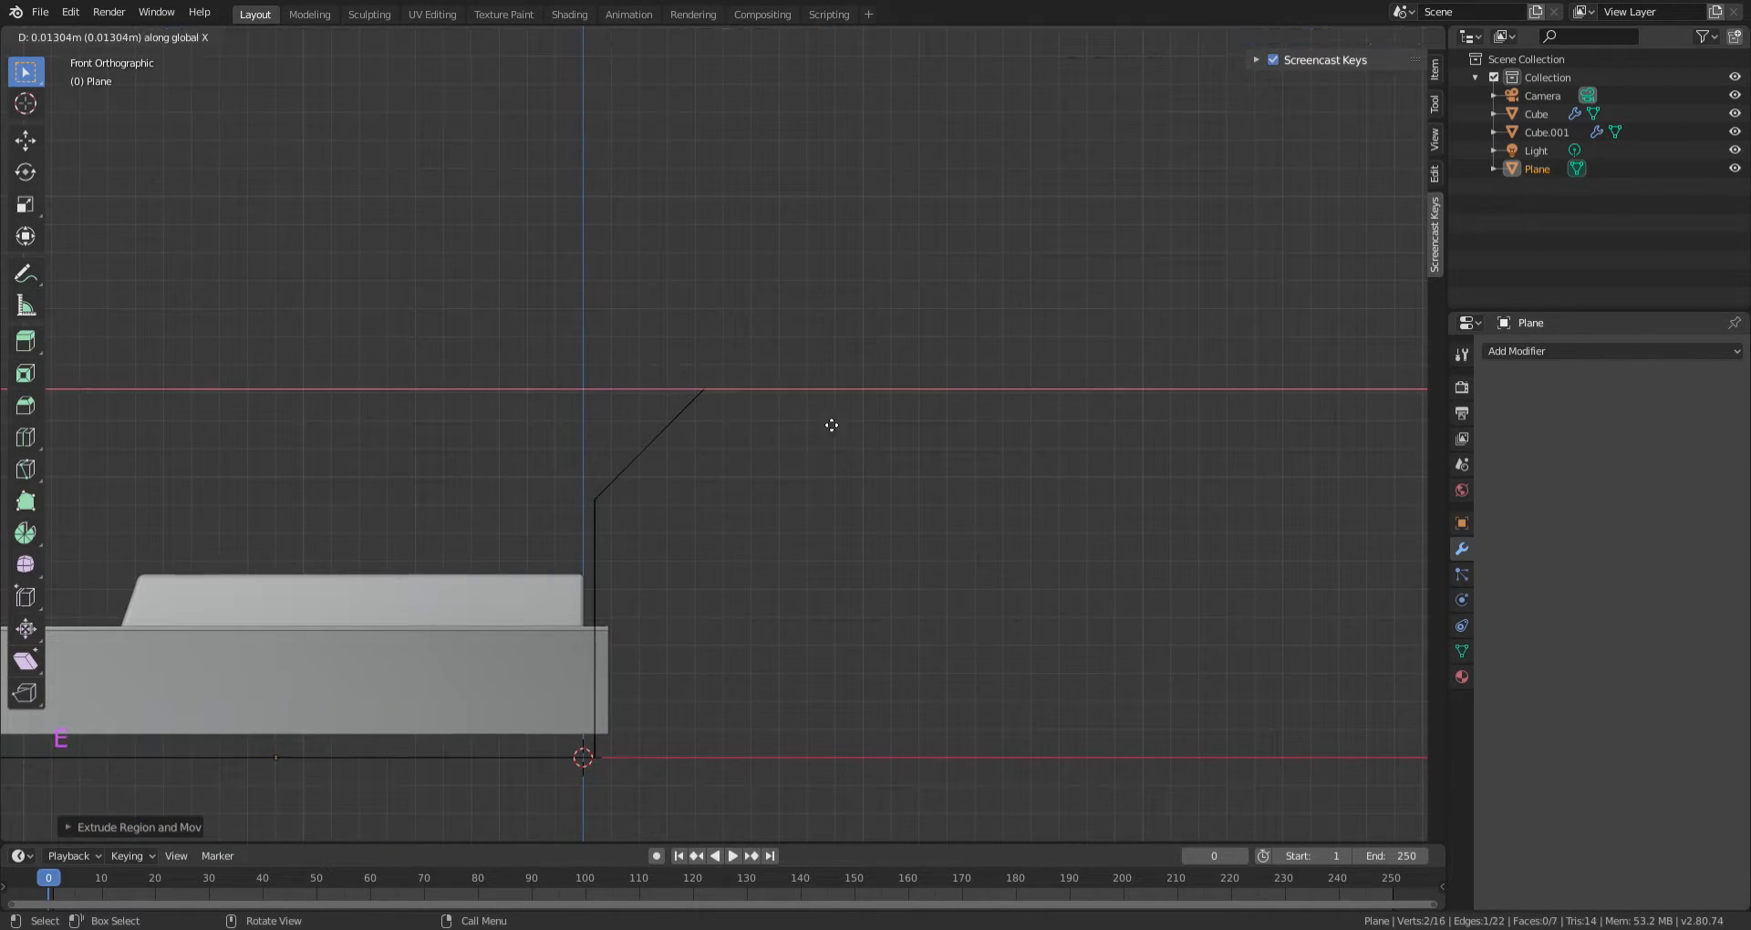
pyautogui.click(983, 380)
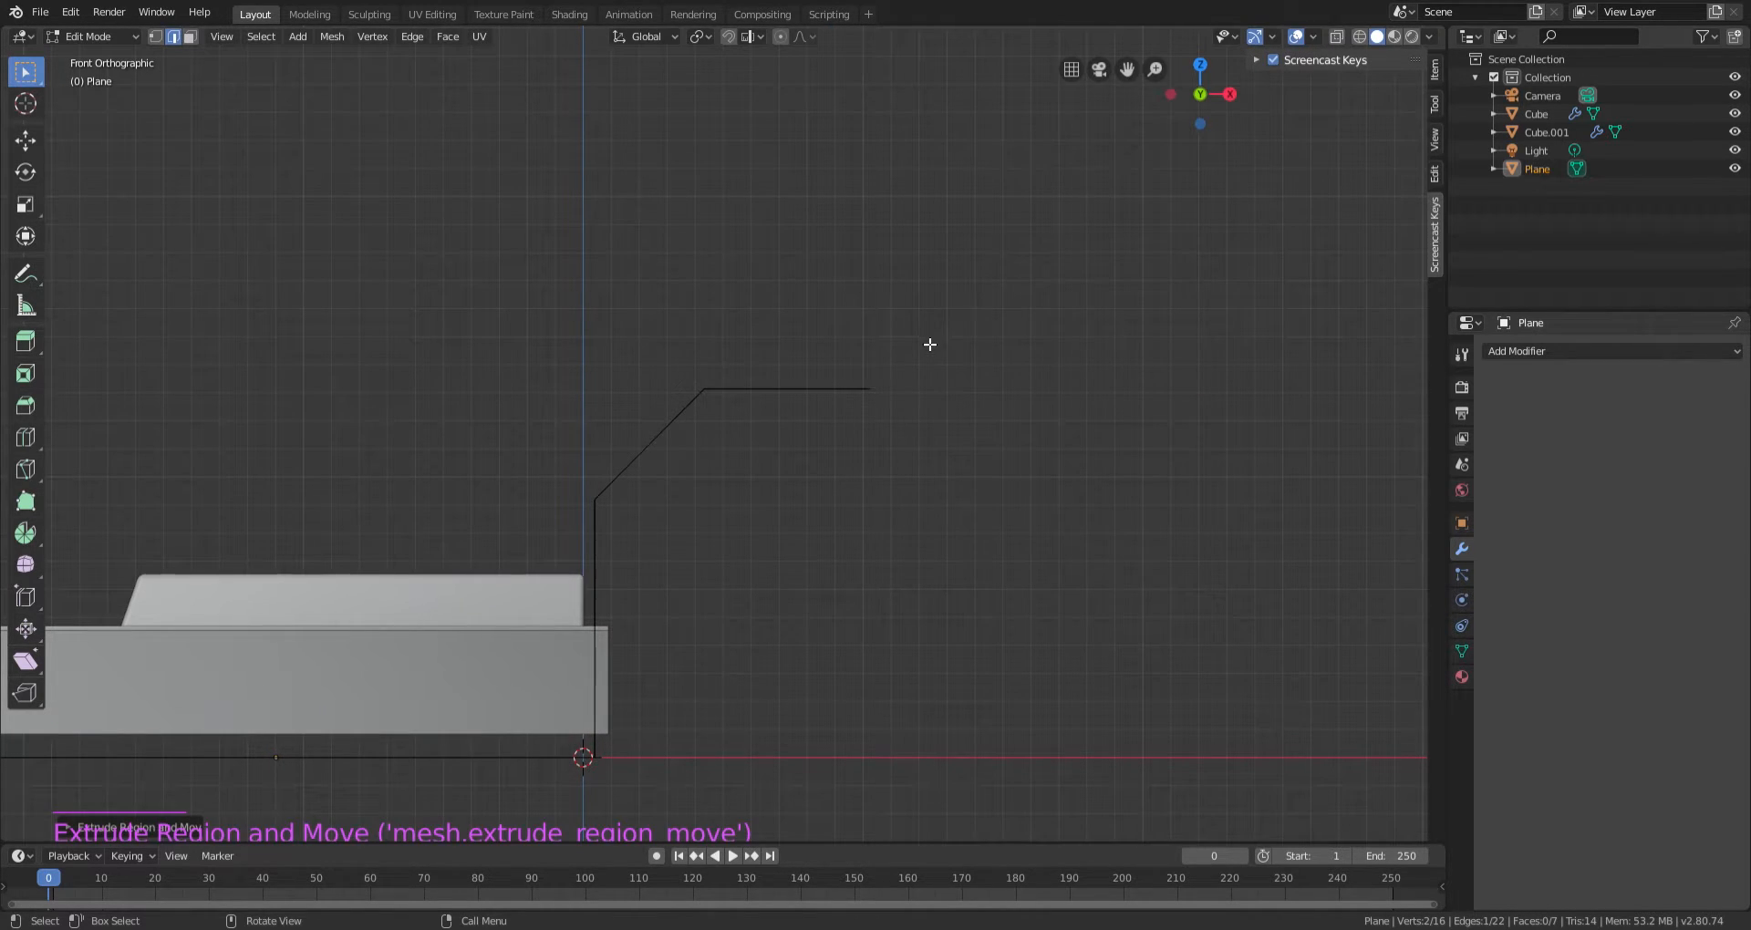
# Extrude the flat top's outer edge a short way down along Z and a short way outward along X to form a small ledge.
pyautogui.press('e')
pyautogui.press('z')
pyautogui.click(922, 399)
pyautogui.press('e')
pyautogui.press('x')
pyautogui.click(943, 385)
# Extrude the small ledge's outer edge upward along Z to slightly above the flat top, closing the groove's far side.
pyautogui.press('e')
pyautogui.press('z')
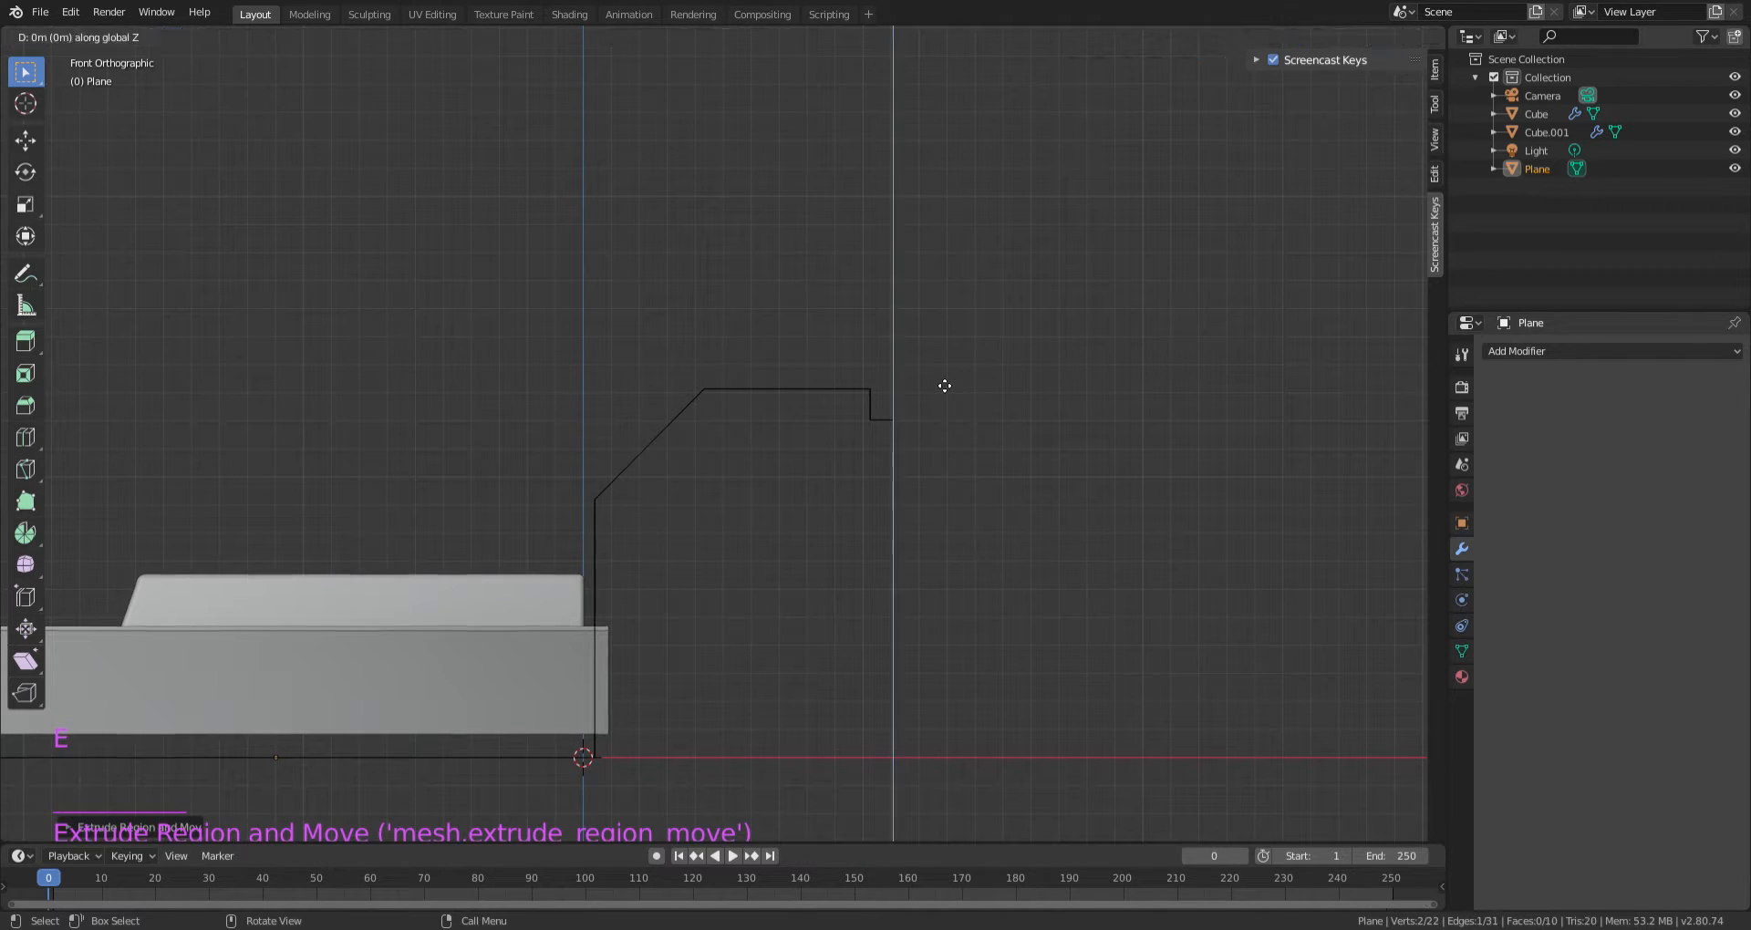
pyautogui.click(943, 342)
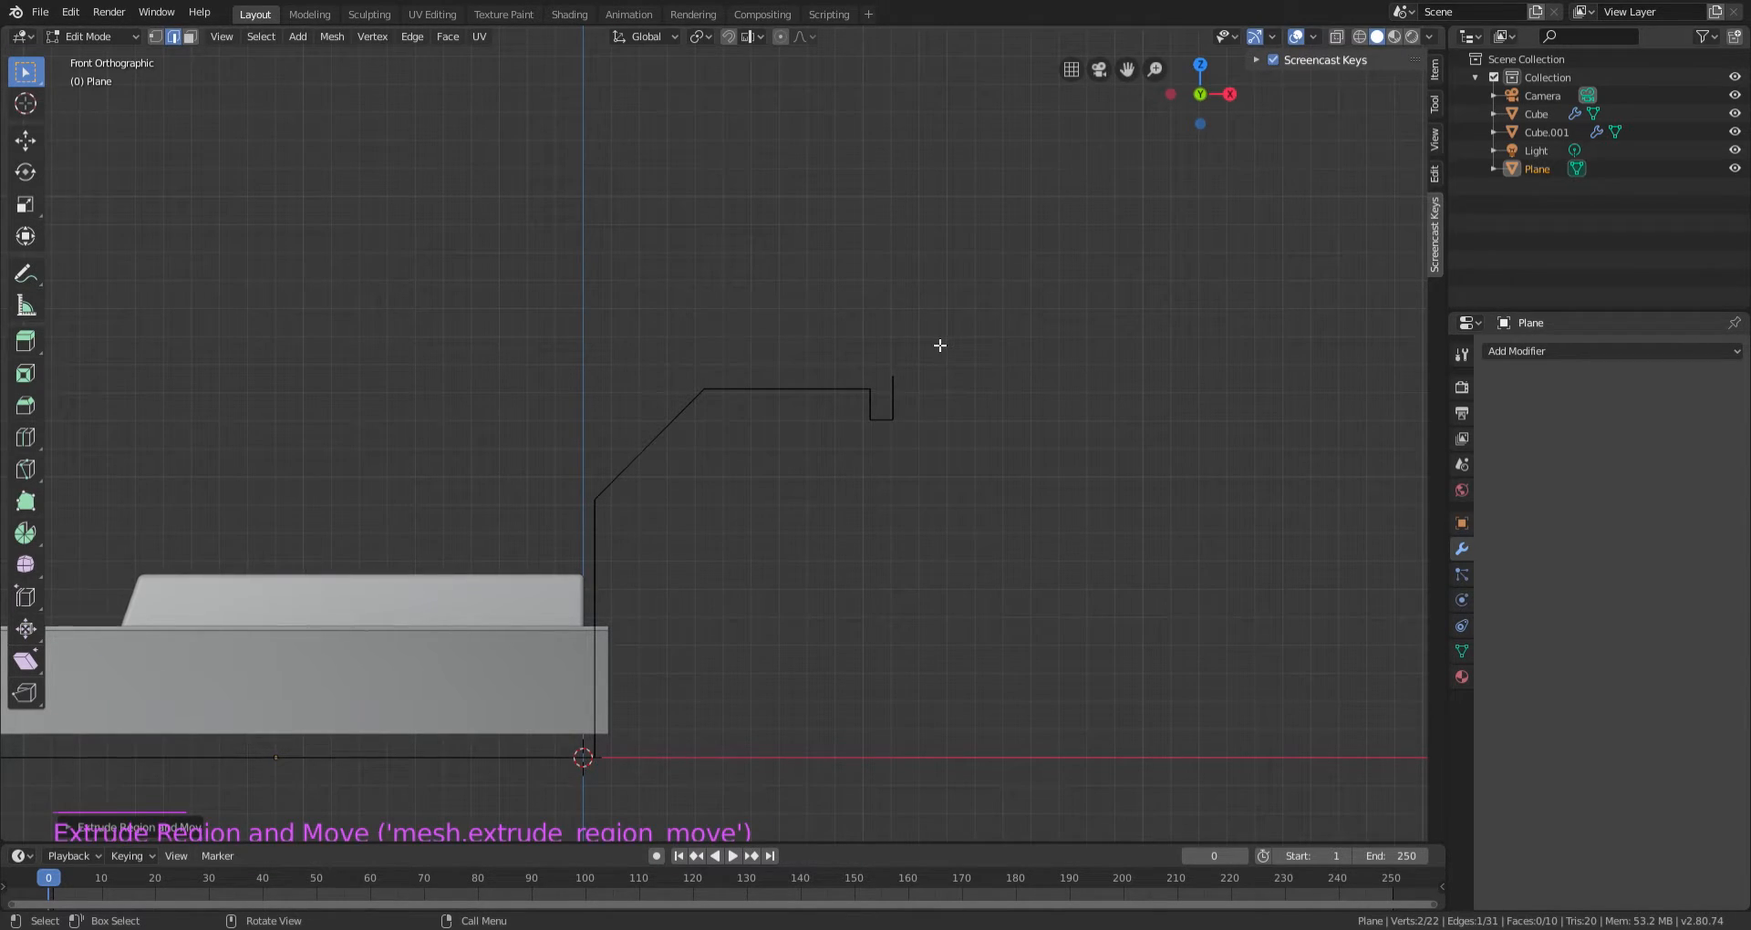
# Extrude the groove's raised outer edge horizontally along X, and pull its end back to shorten the casing's rear top.
pyautogui.press('e')
pyautogui.press('x')
pyautogui.click(24, 290)
pyautogui.scroll(-2, 825, 434)
pyautogui.scroll(1, 825, 431)
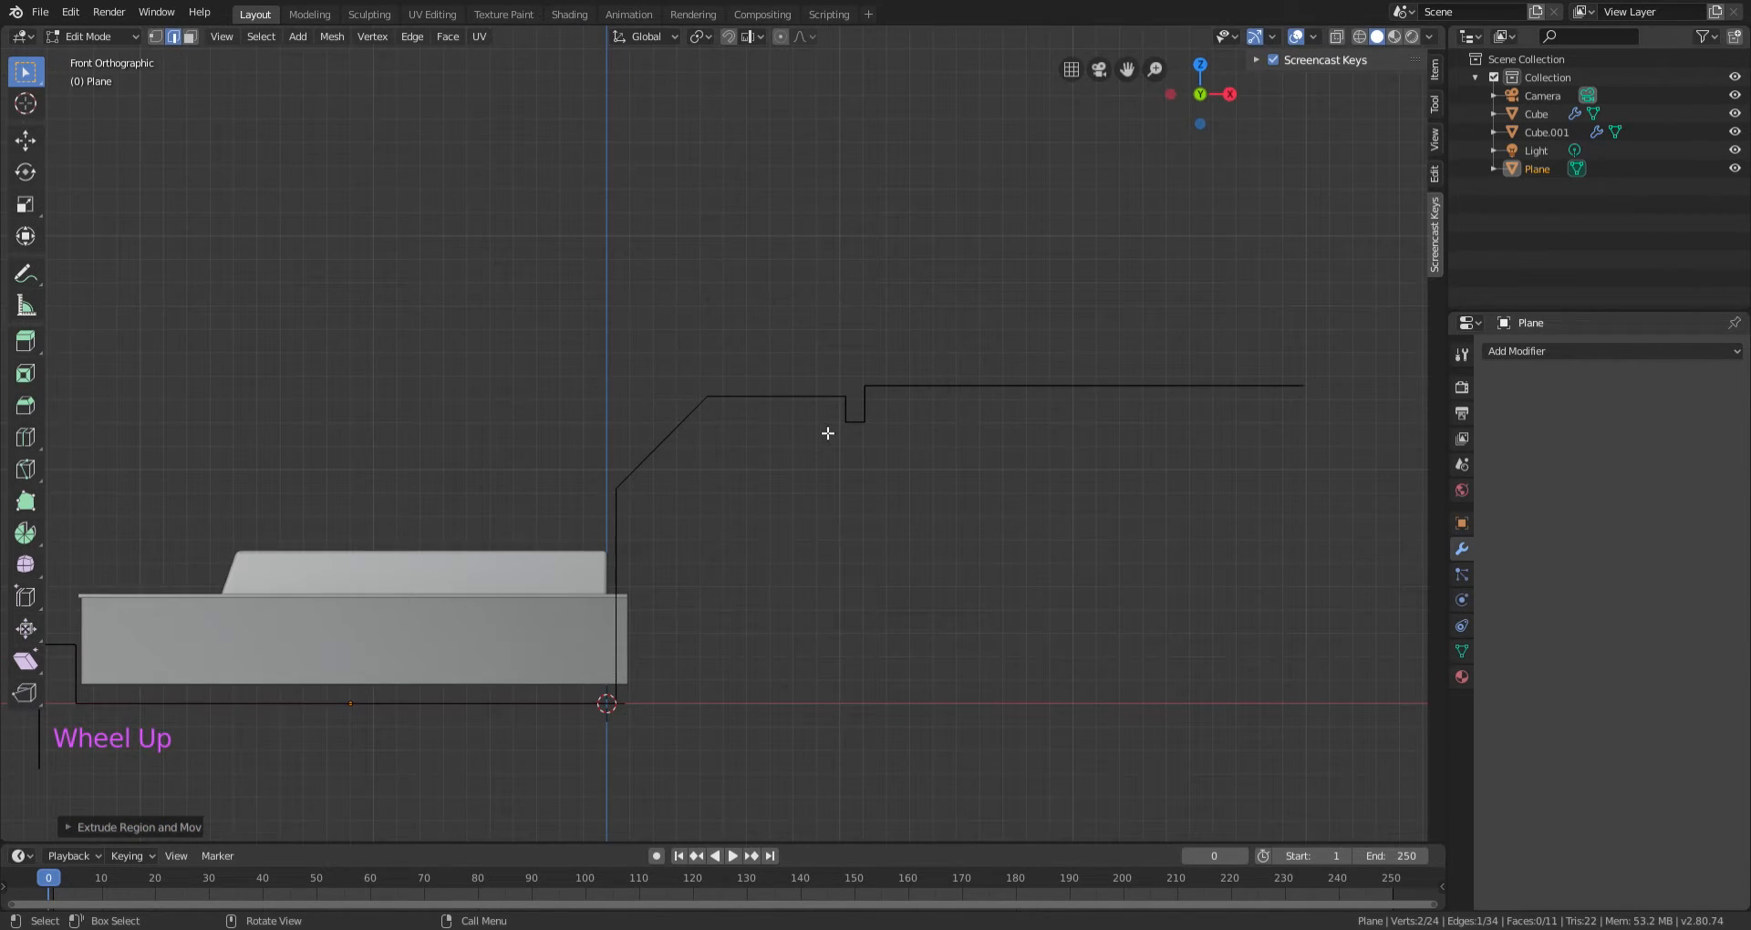
pyautogui.press('g')
pyautogui.press('x')
pyautogui.click(619, 449)
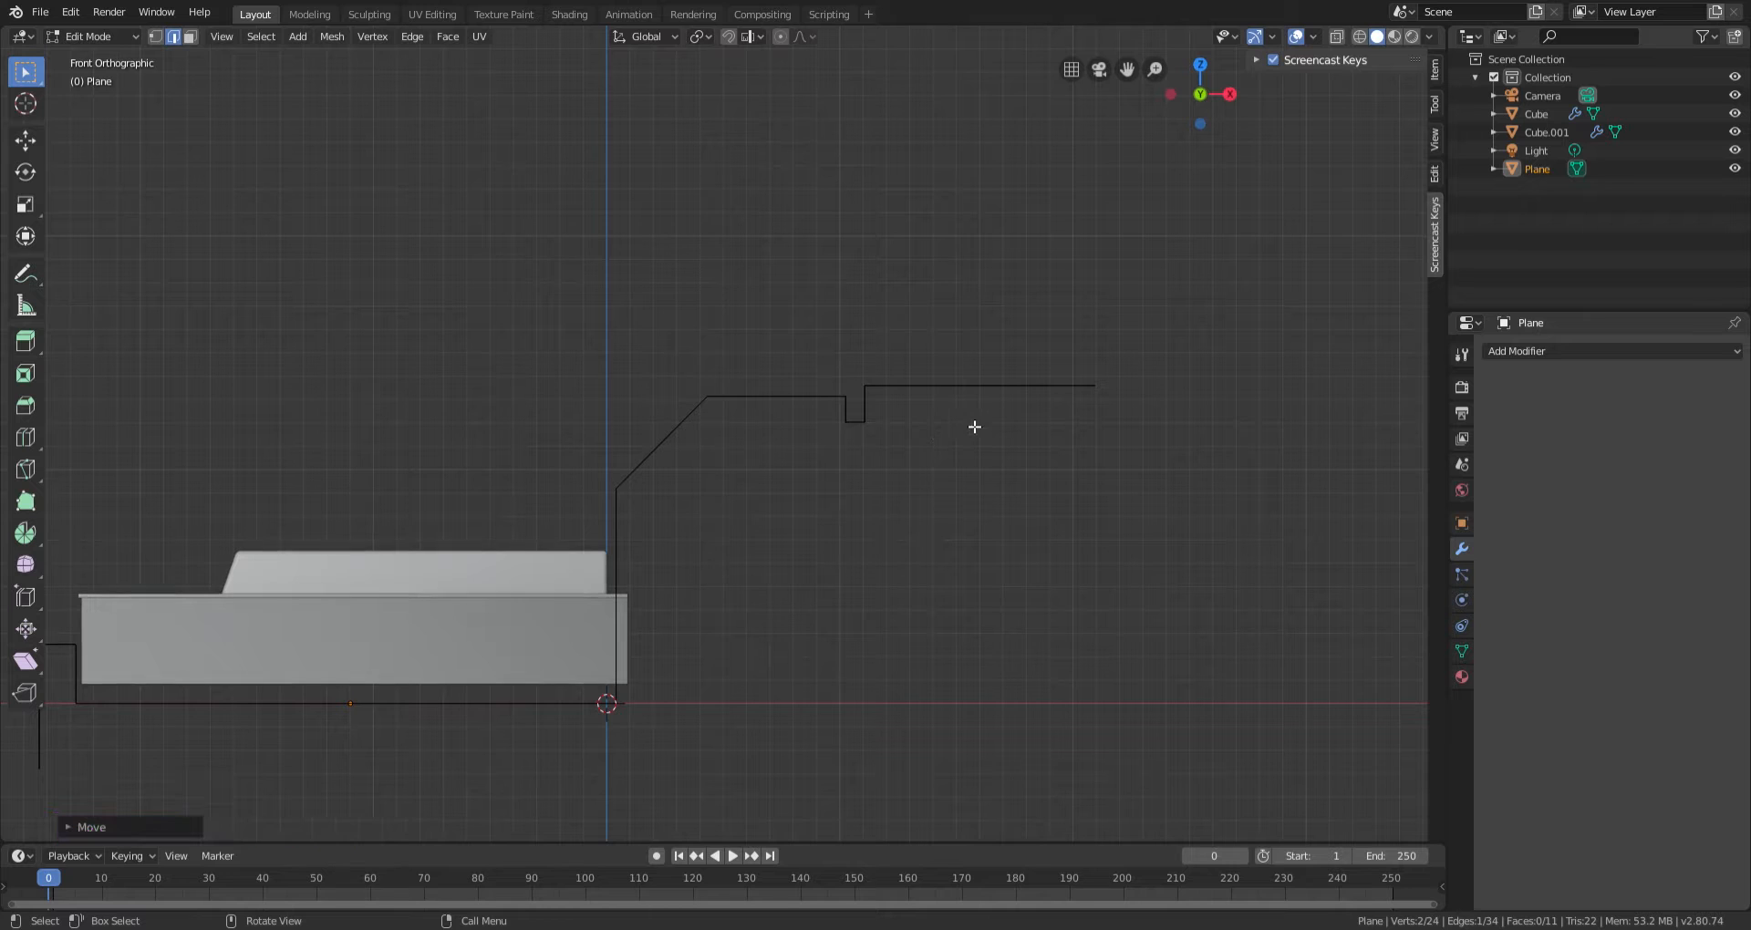
# Extrude the rear top's outer edge straight down along Z to just below the base level as the back wall.
pyautogui.press('e')
pyautogui.press('z')
pyautogui.click(1005, 758)
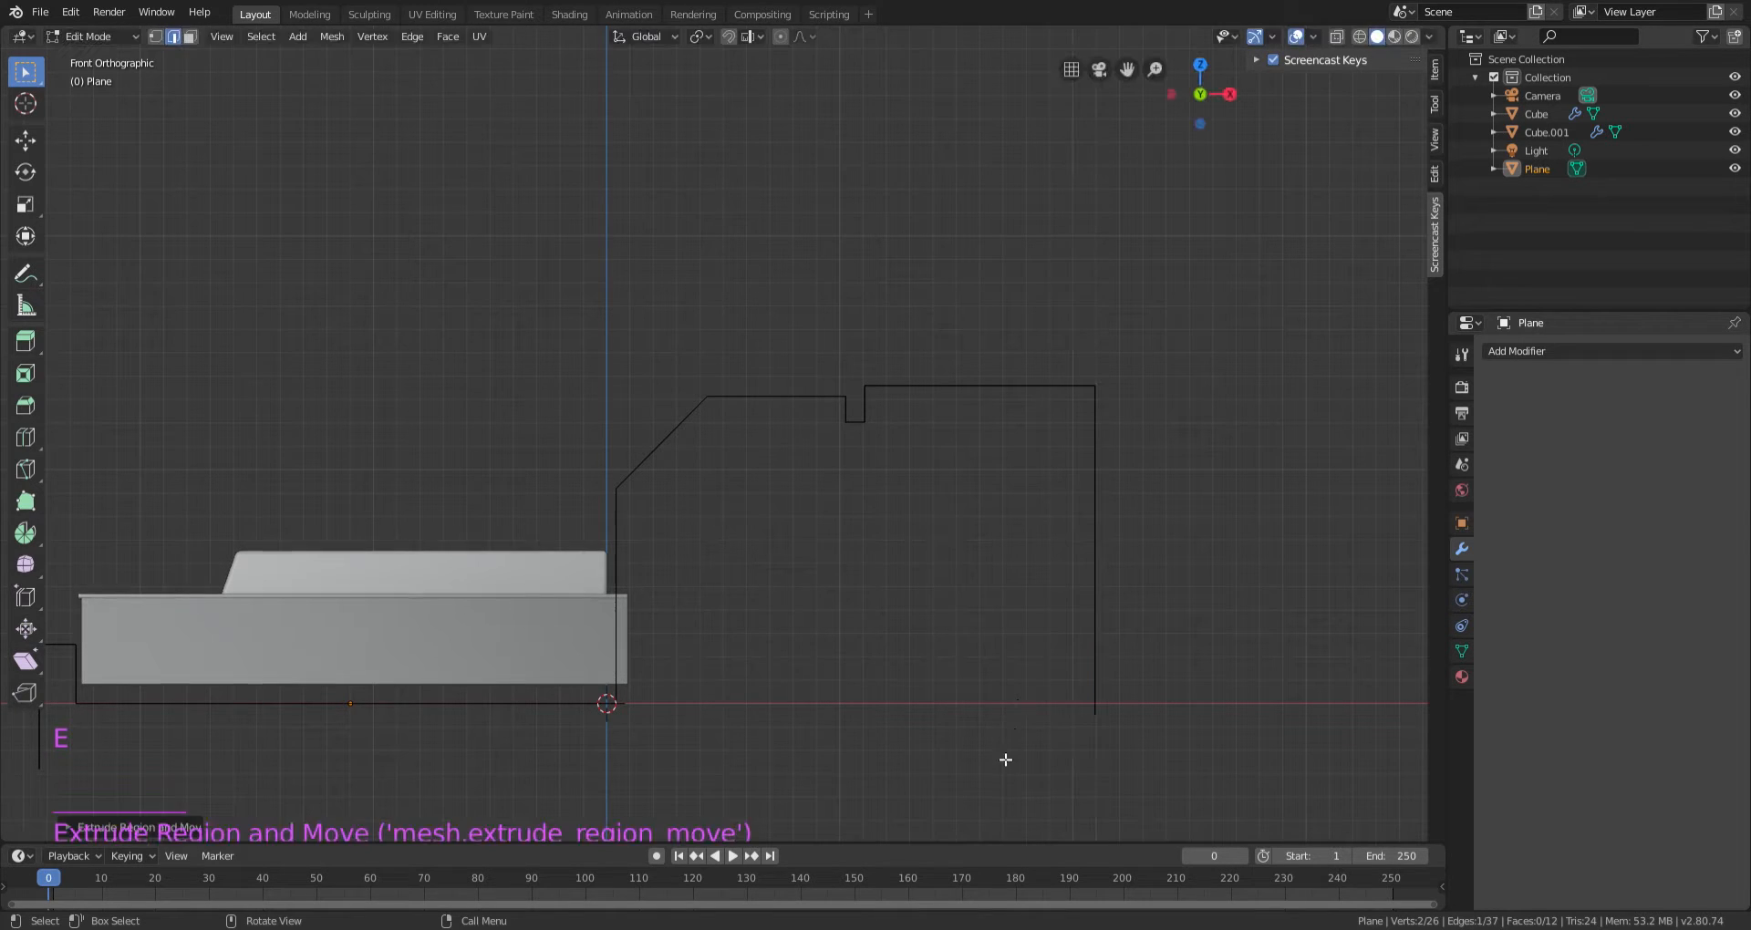
# Leave Edit Mode and examine the extruded casing profile beside the keys in perspective.
pyautogui.press('Tab')
pyautogui.scroll(-4, 934, 496)
pyautogui.moveTo(934, 496); pyautogui.dragTo(884, 474, button='middle')
pyautogui.scroll(-5, 935, 515)
pyautogui.scroll(2, 913, 493)
pyautogui.scroll(1, 796, 548)
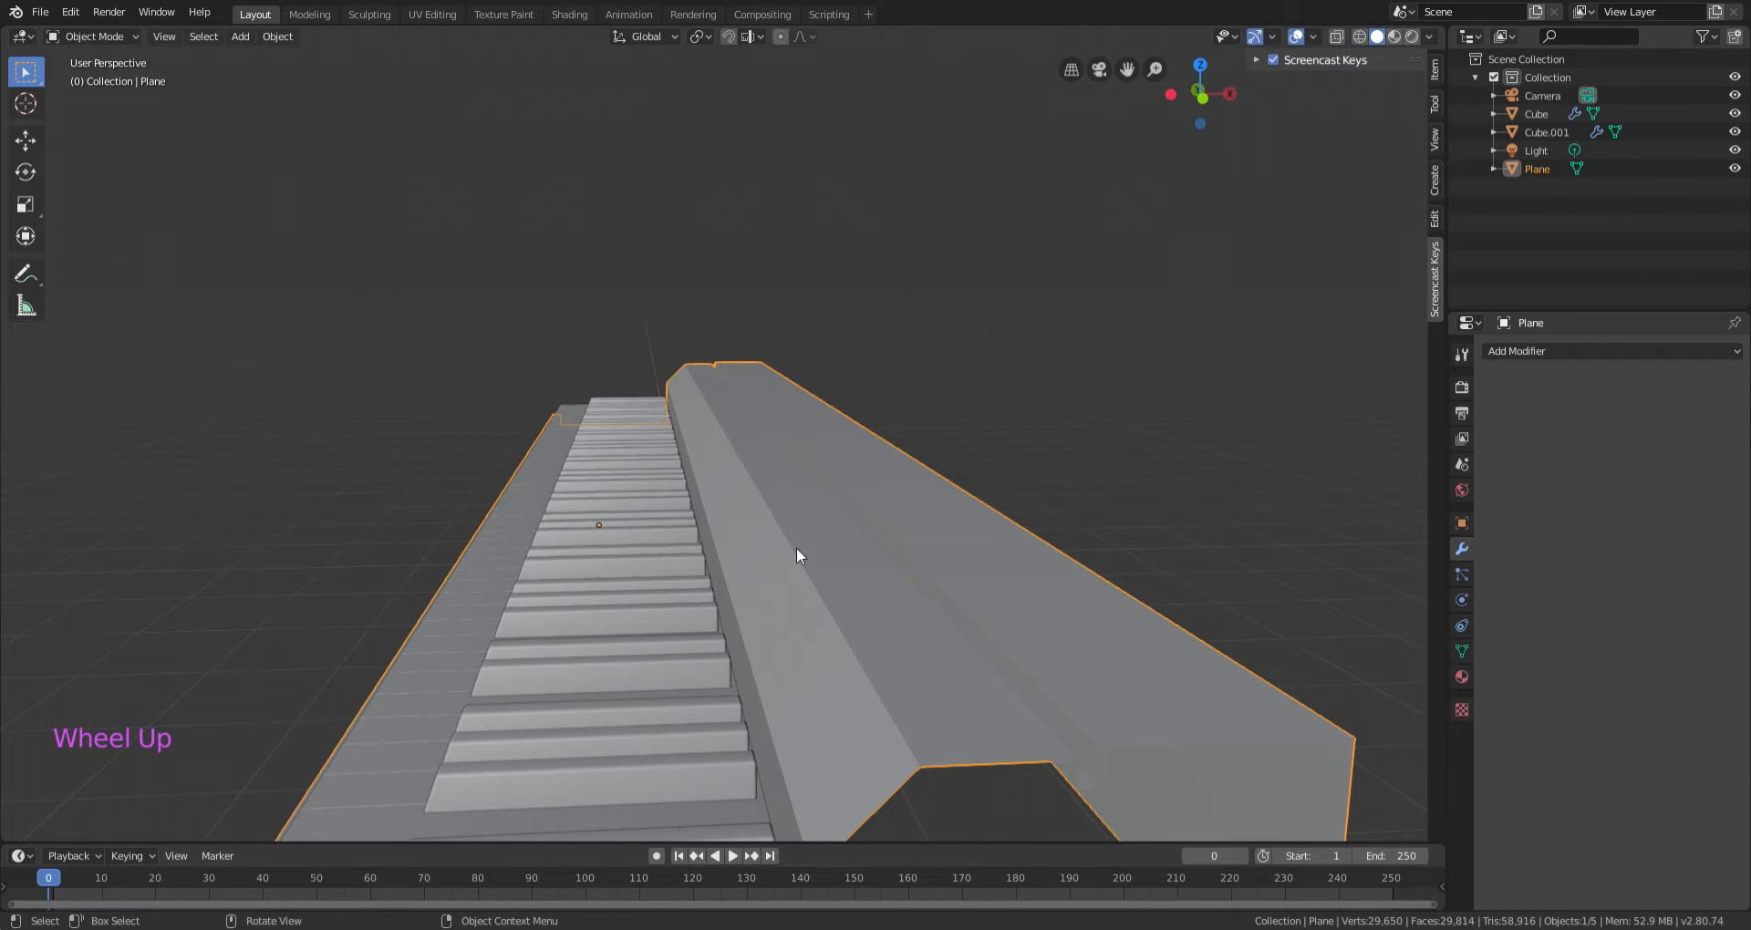
pyautogui.moveTo(1012, 623); pyautogui.dragTo(989, 551, button='middle')
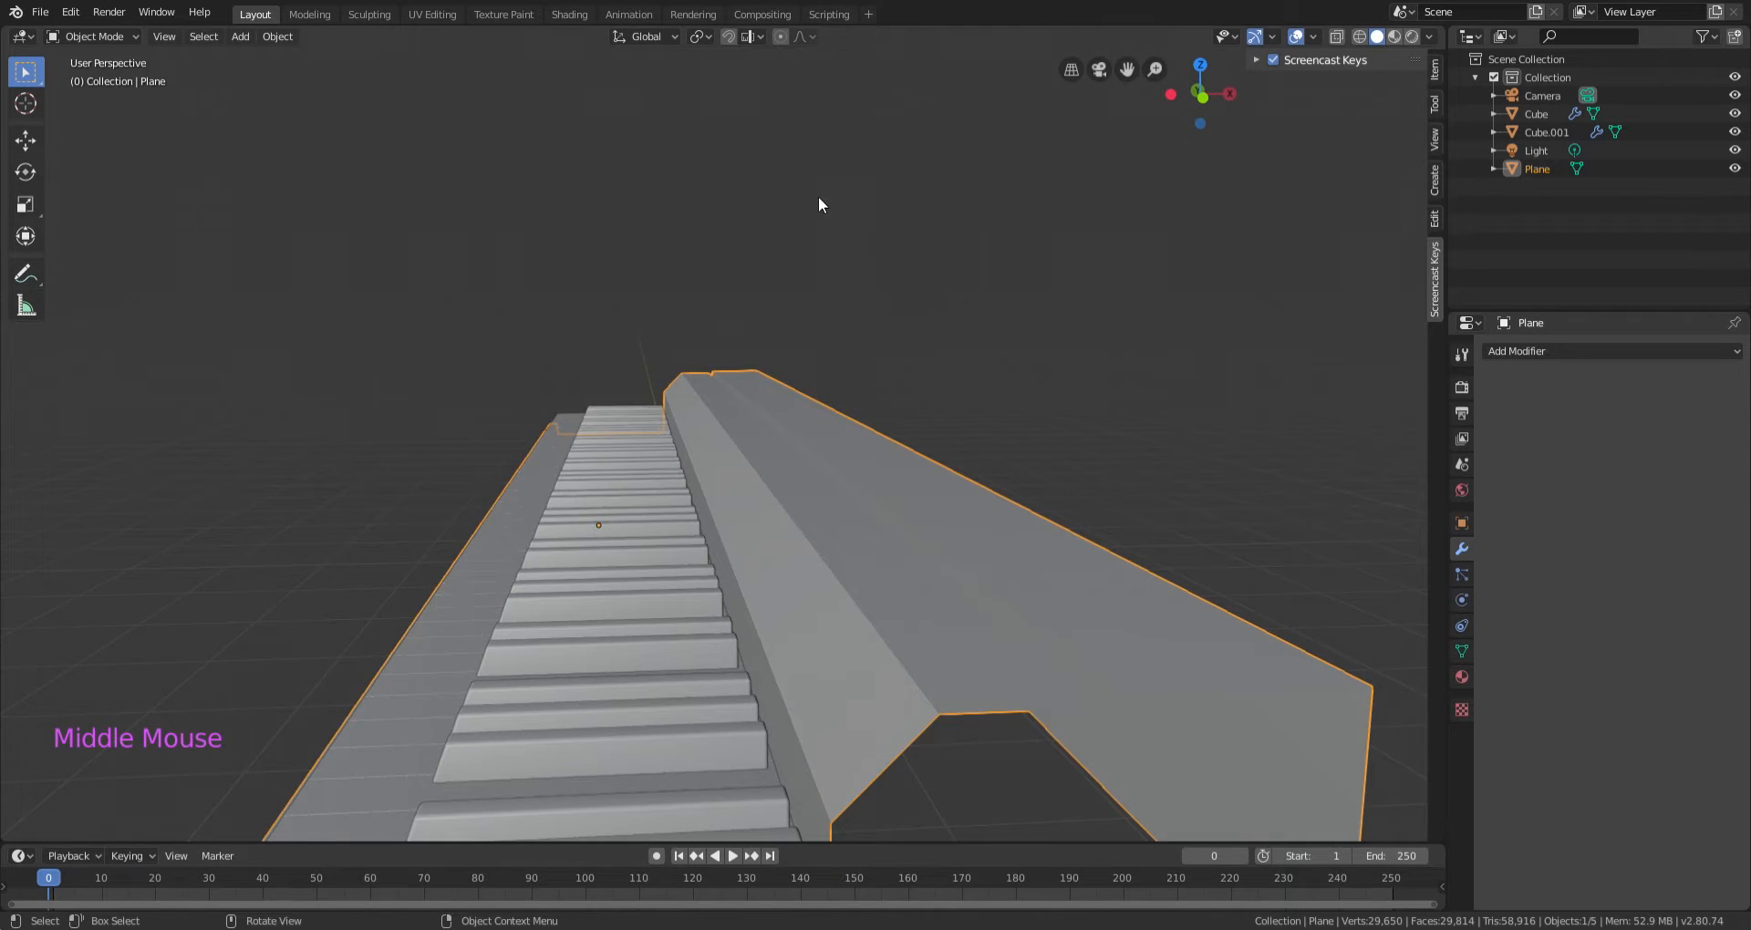
pyautogui.scroll(-2, 946, 504)
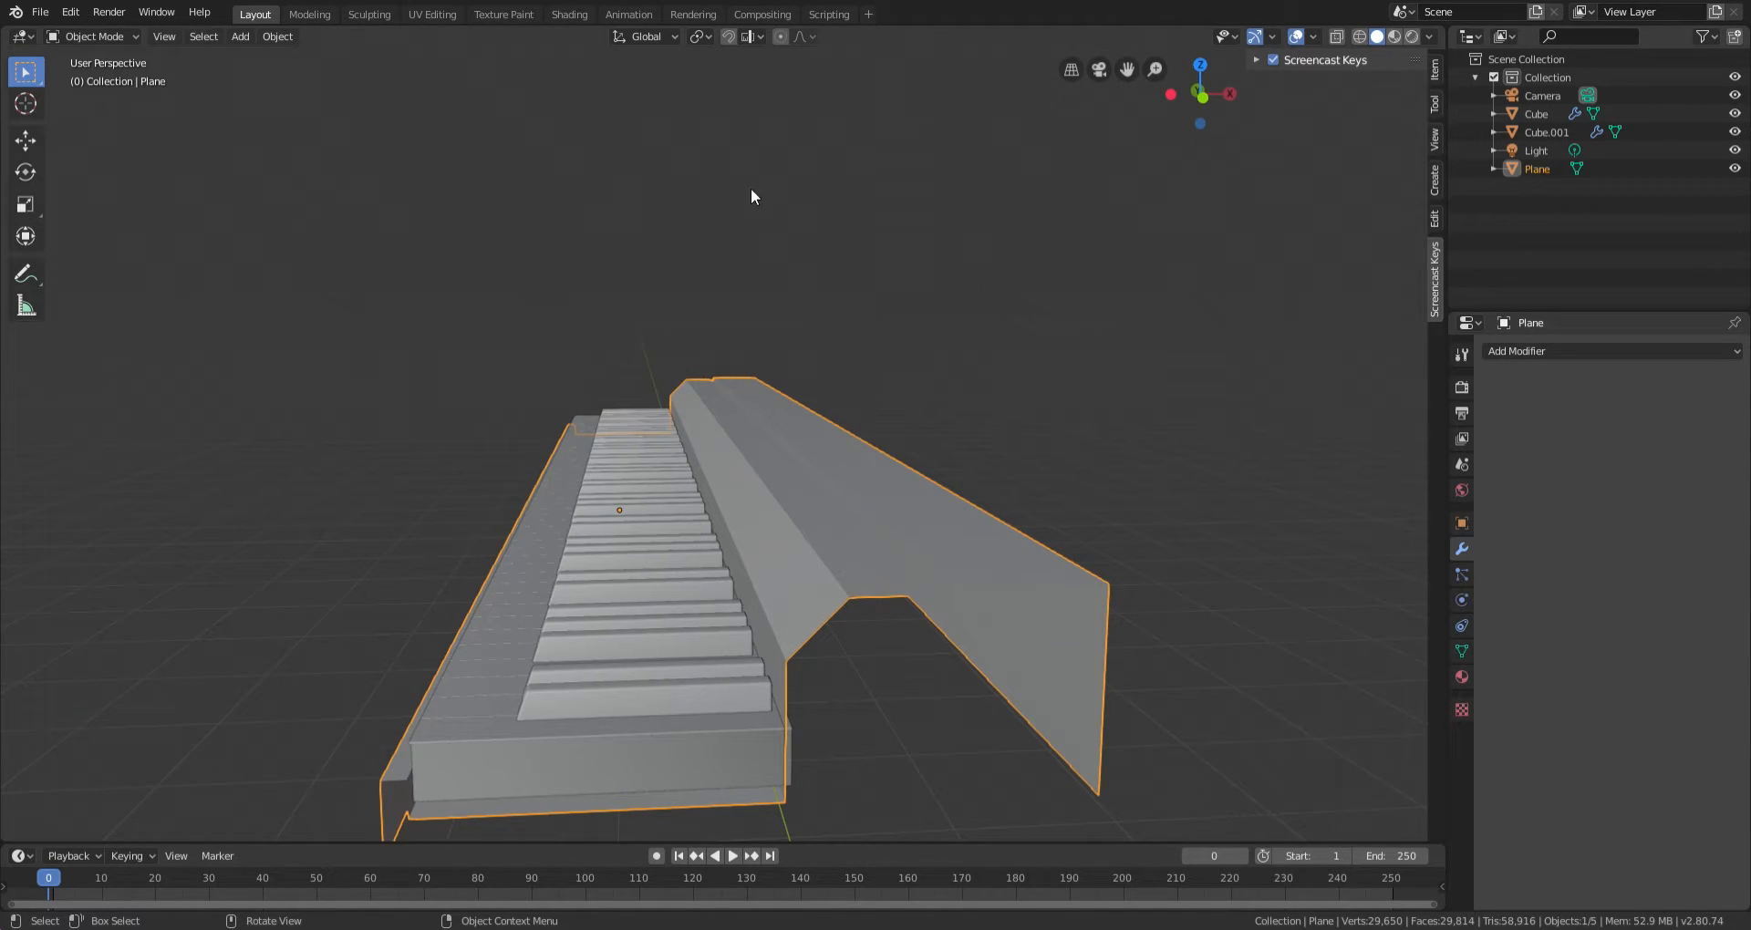
# In face selection, select the casing's slope, flat top, groove faces and rear top, and lower them about 0.16 m along Z.
pyautogui.press('Tab')
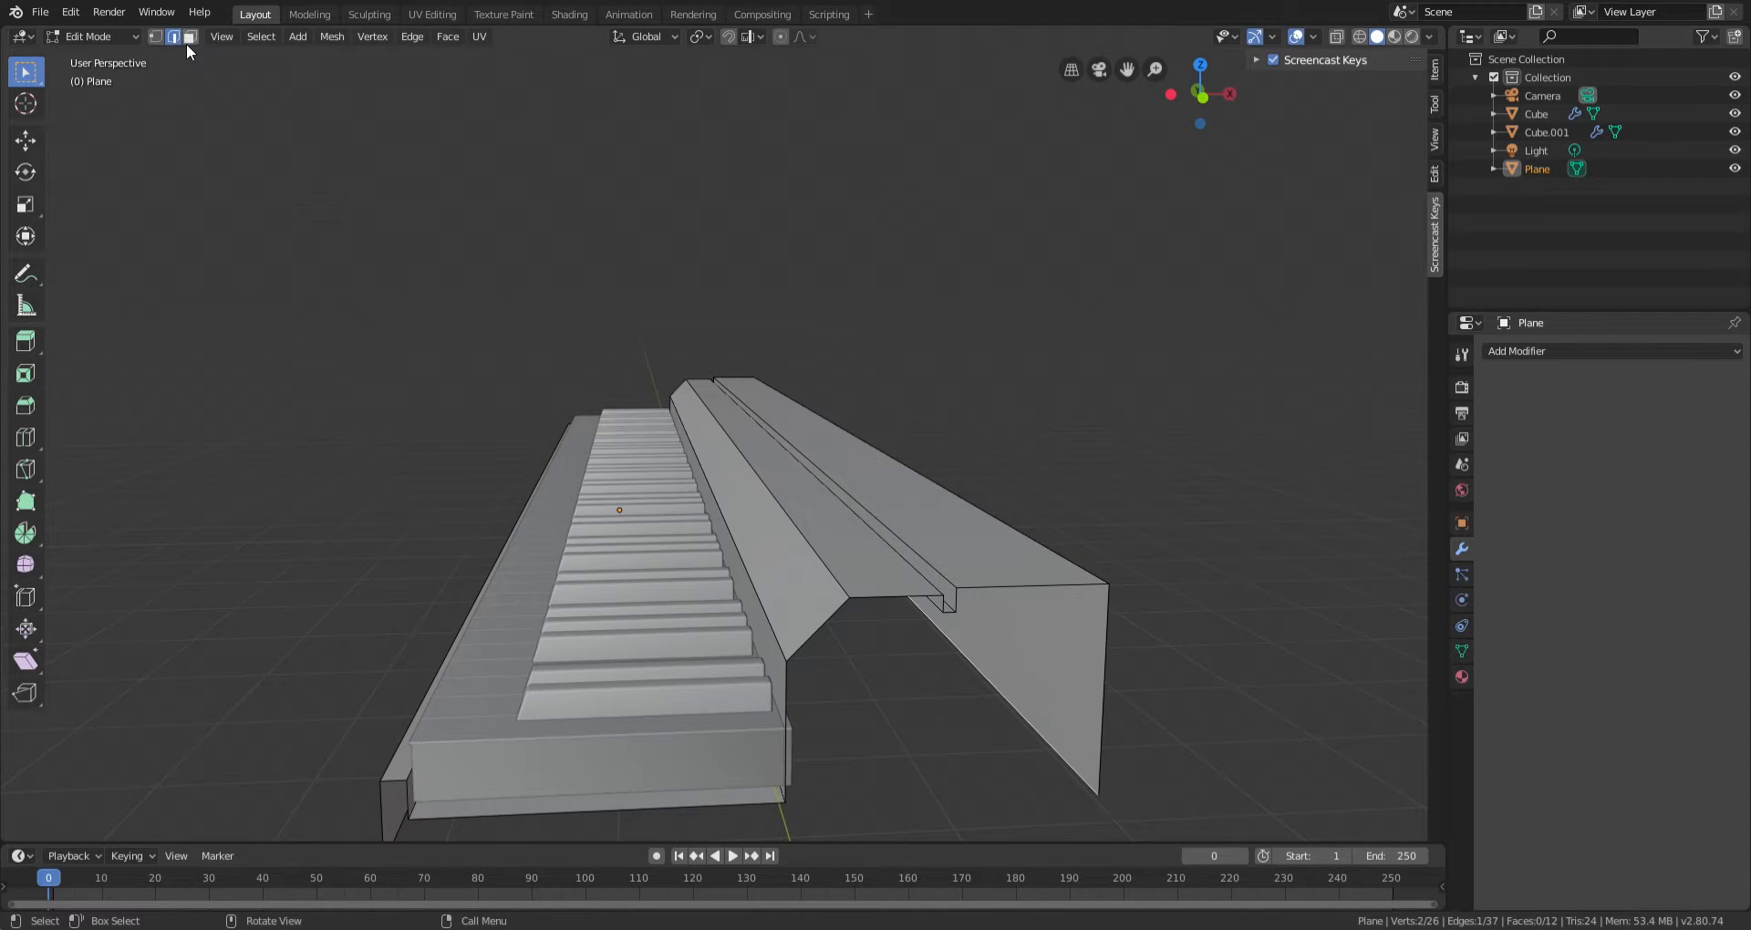
pyautogui.click(189, 37)
pyautogui.scroll(2, 693, 292)
pyautogui.scroll(-1, 794, 485)
pyautogui.moveTo(728, 547); pyautogui.dragTo(750, 542, button='middle')
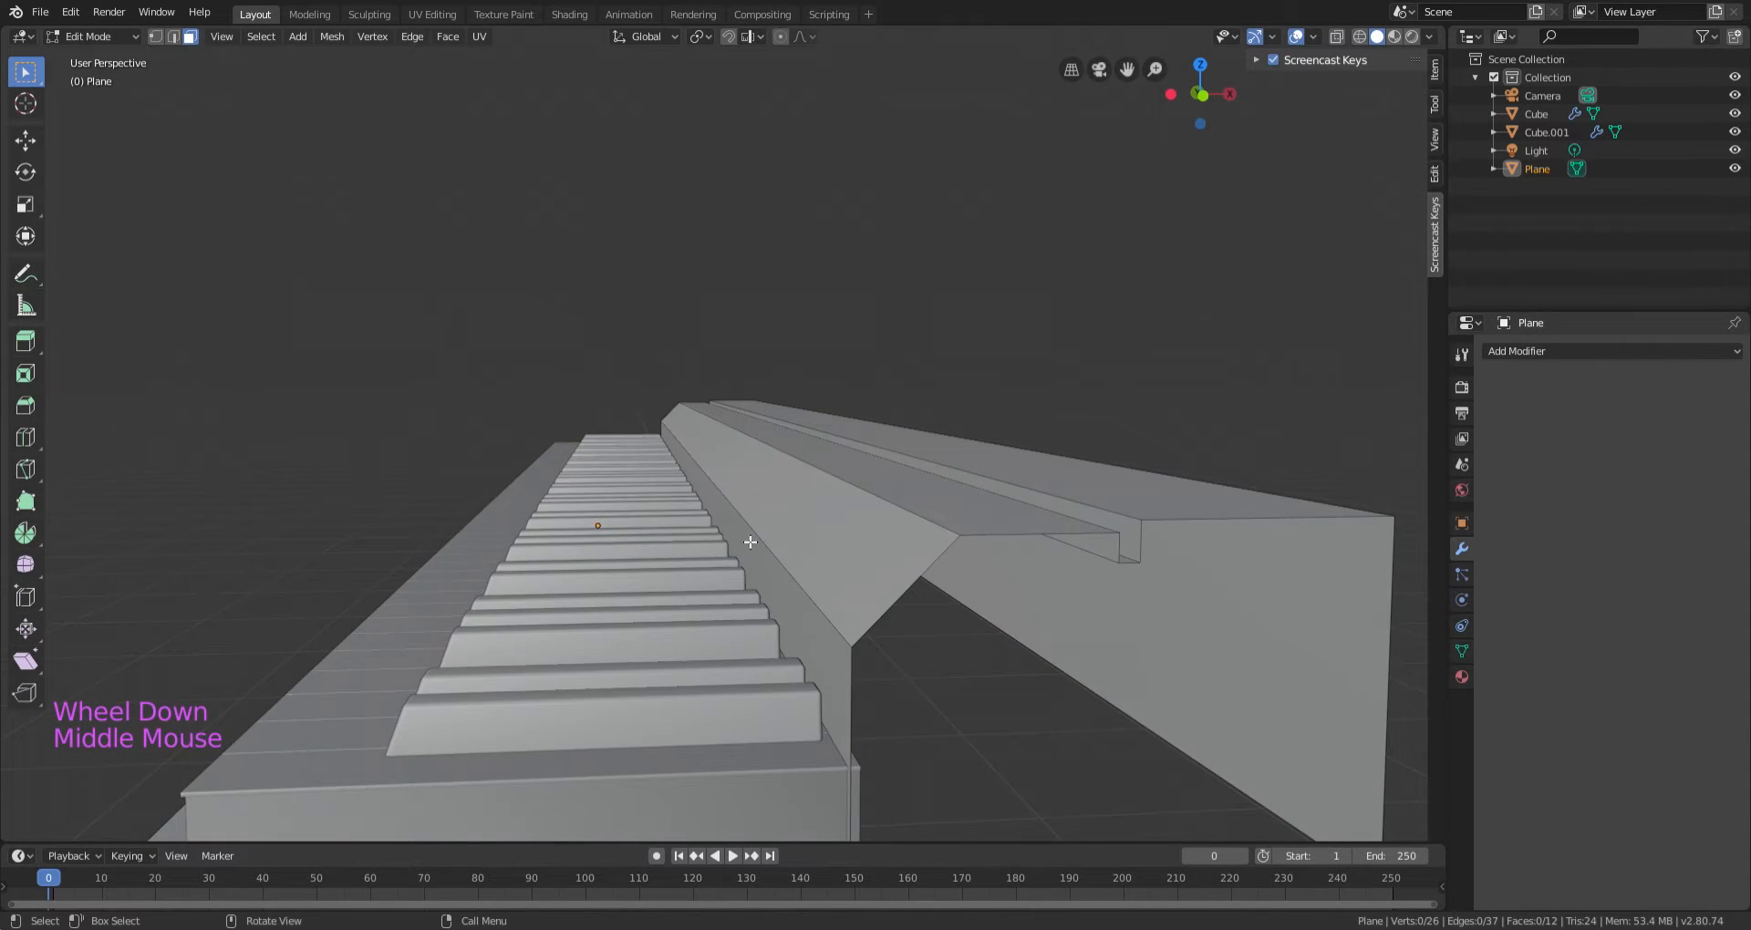
pyautogui.click(840, 552)
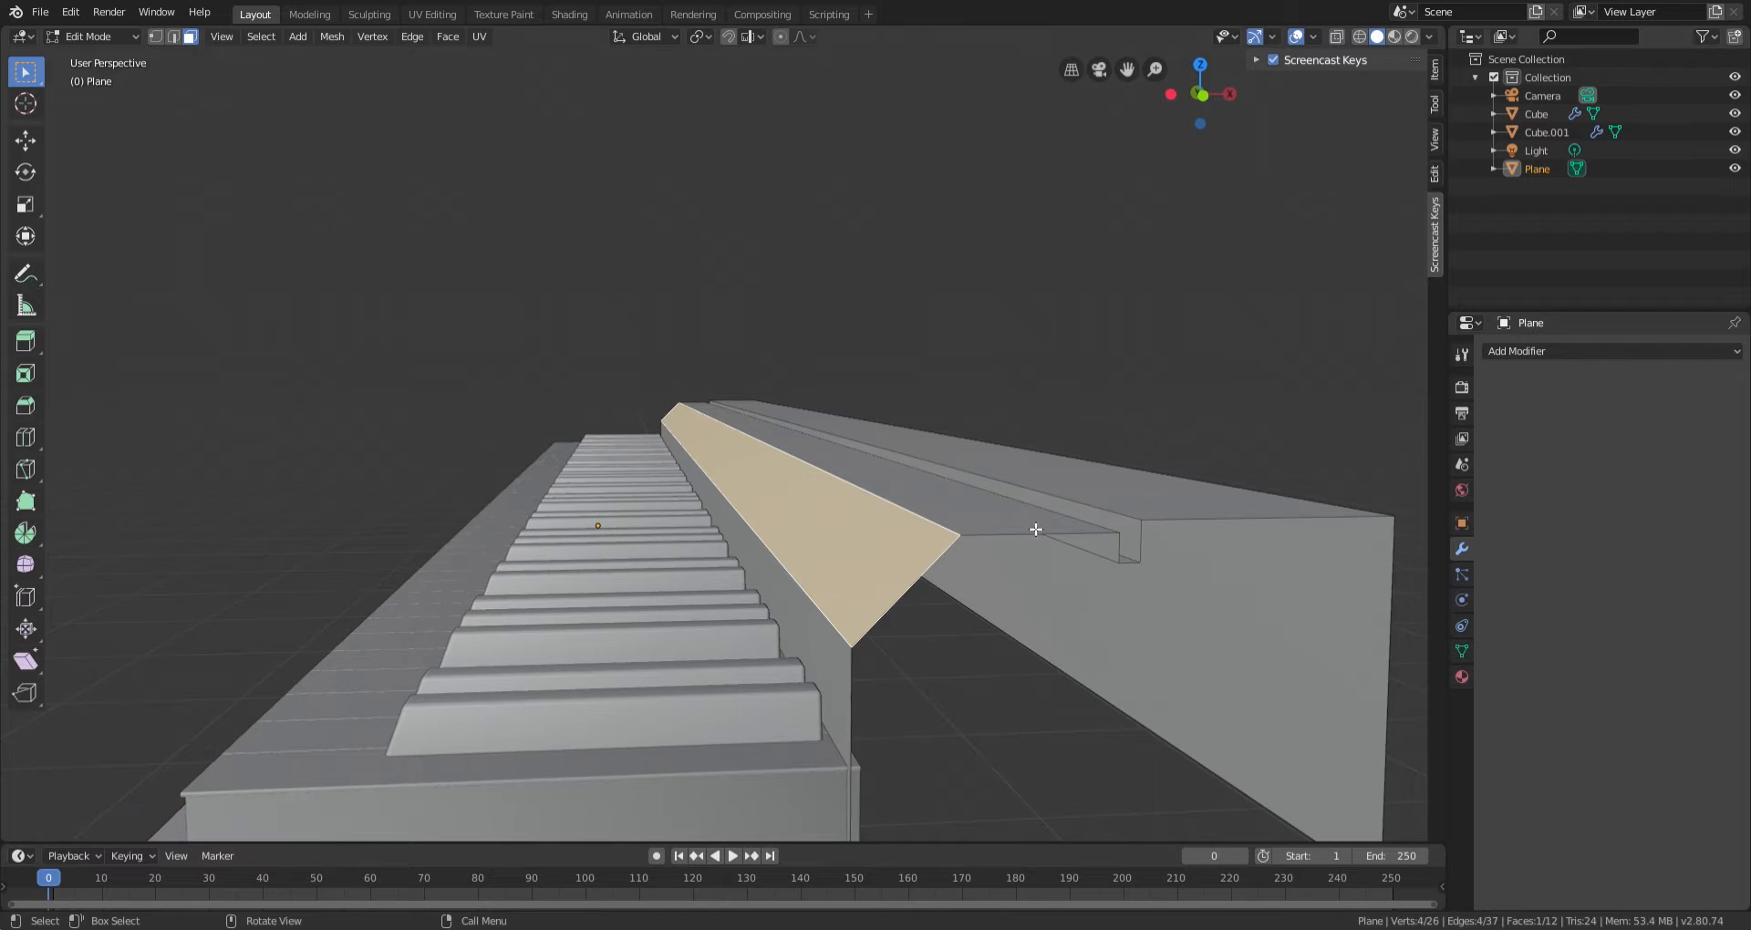
pyautogui.keyDown('shift'); pyautogui.click(1120, 536); pyautogui.keyUp('shift')
pyautogui.keyDown('shift'); pyautogui.click(1134, 524); pyautogui.keyUp('shift')
pyautogui.keyDown('shift'); pyautogui.click(1153, 511); pyautogui.keyUp('shift')
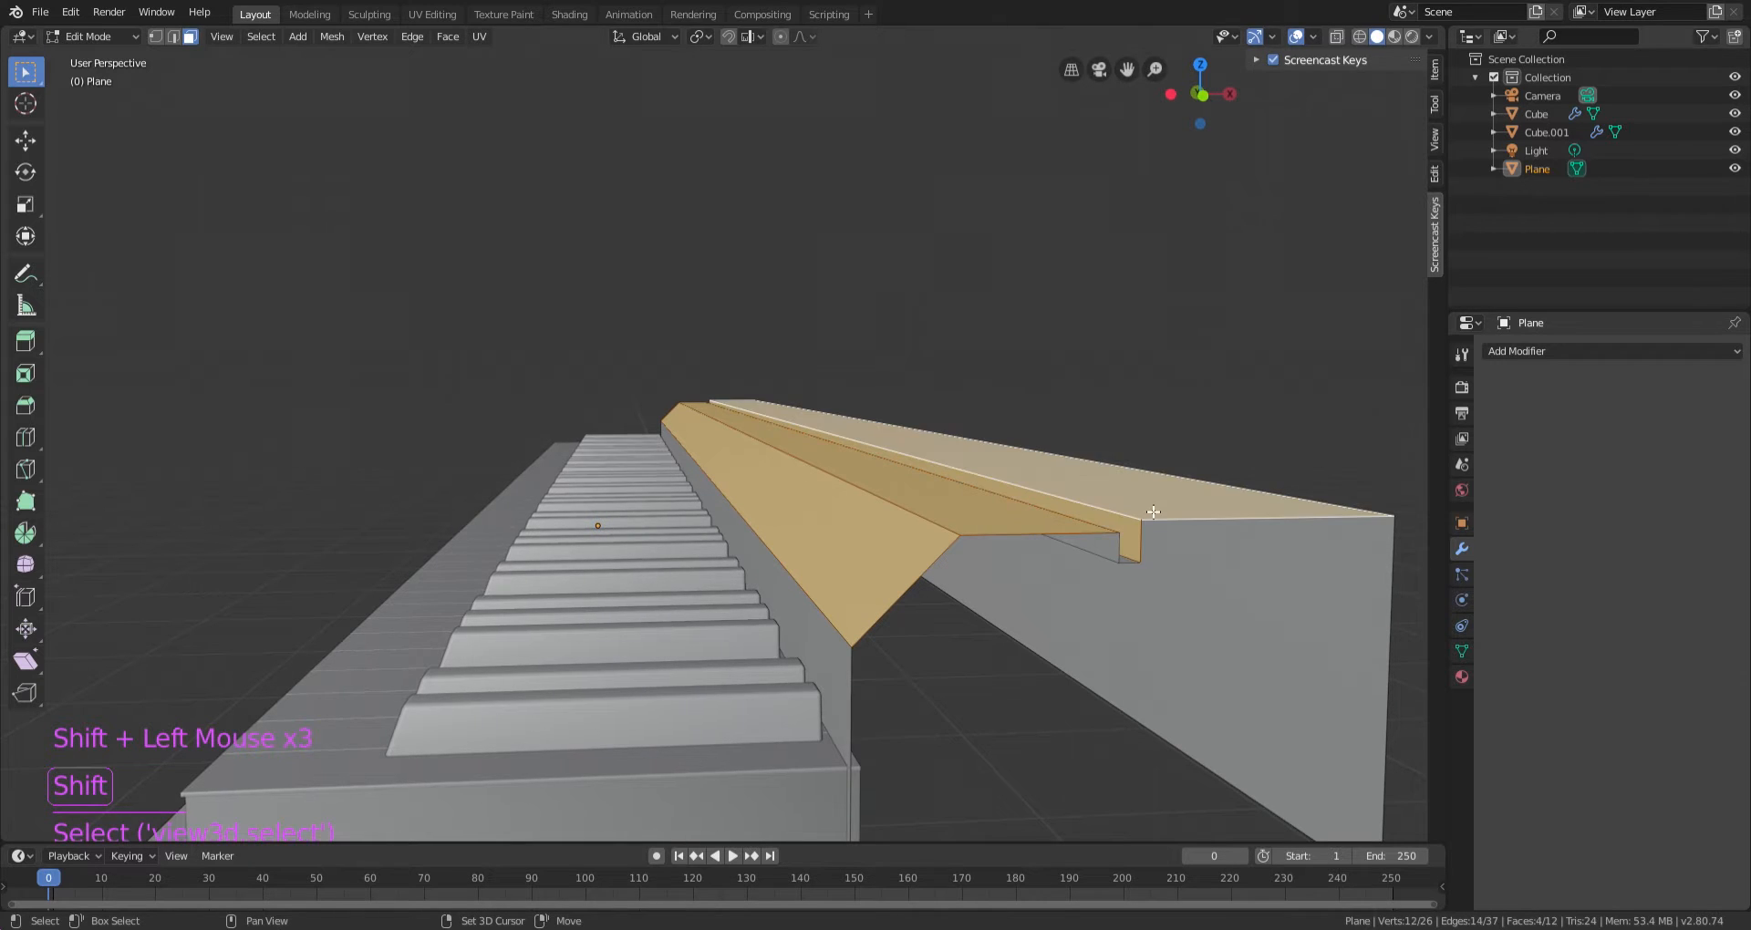
pyautogui.keyDown('shift'); pyautogui.click(1111, 557); pyautogui.keyUp('shift')
pyautogui.keyDown('shift'); pyautogui.click(1132, 571); pyautogui.keyUp('shift')
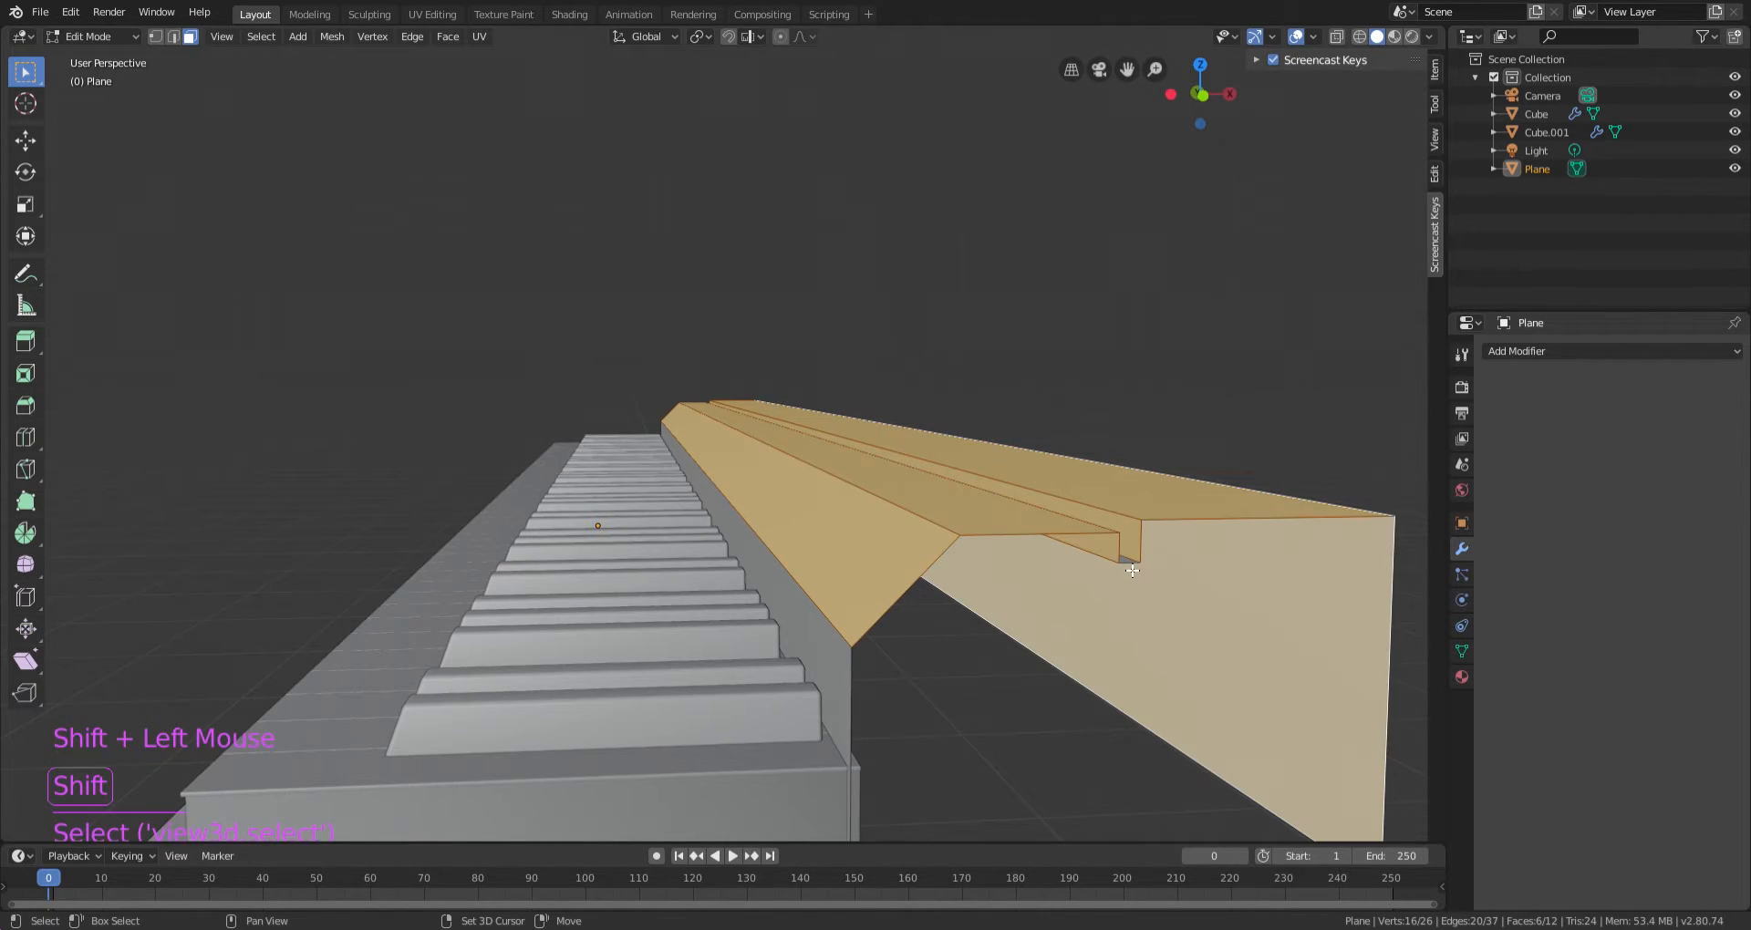
pyautogui.hotkey('ctrl', 'z')
pyautogui.keyDown('shift'); pyautogui.click(1122, 572); pyautogui.keyUp('shift')
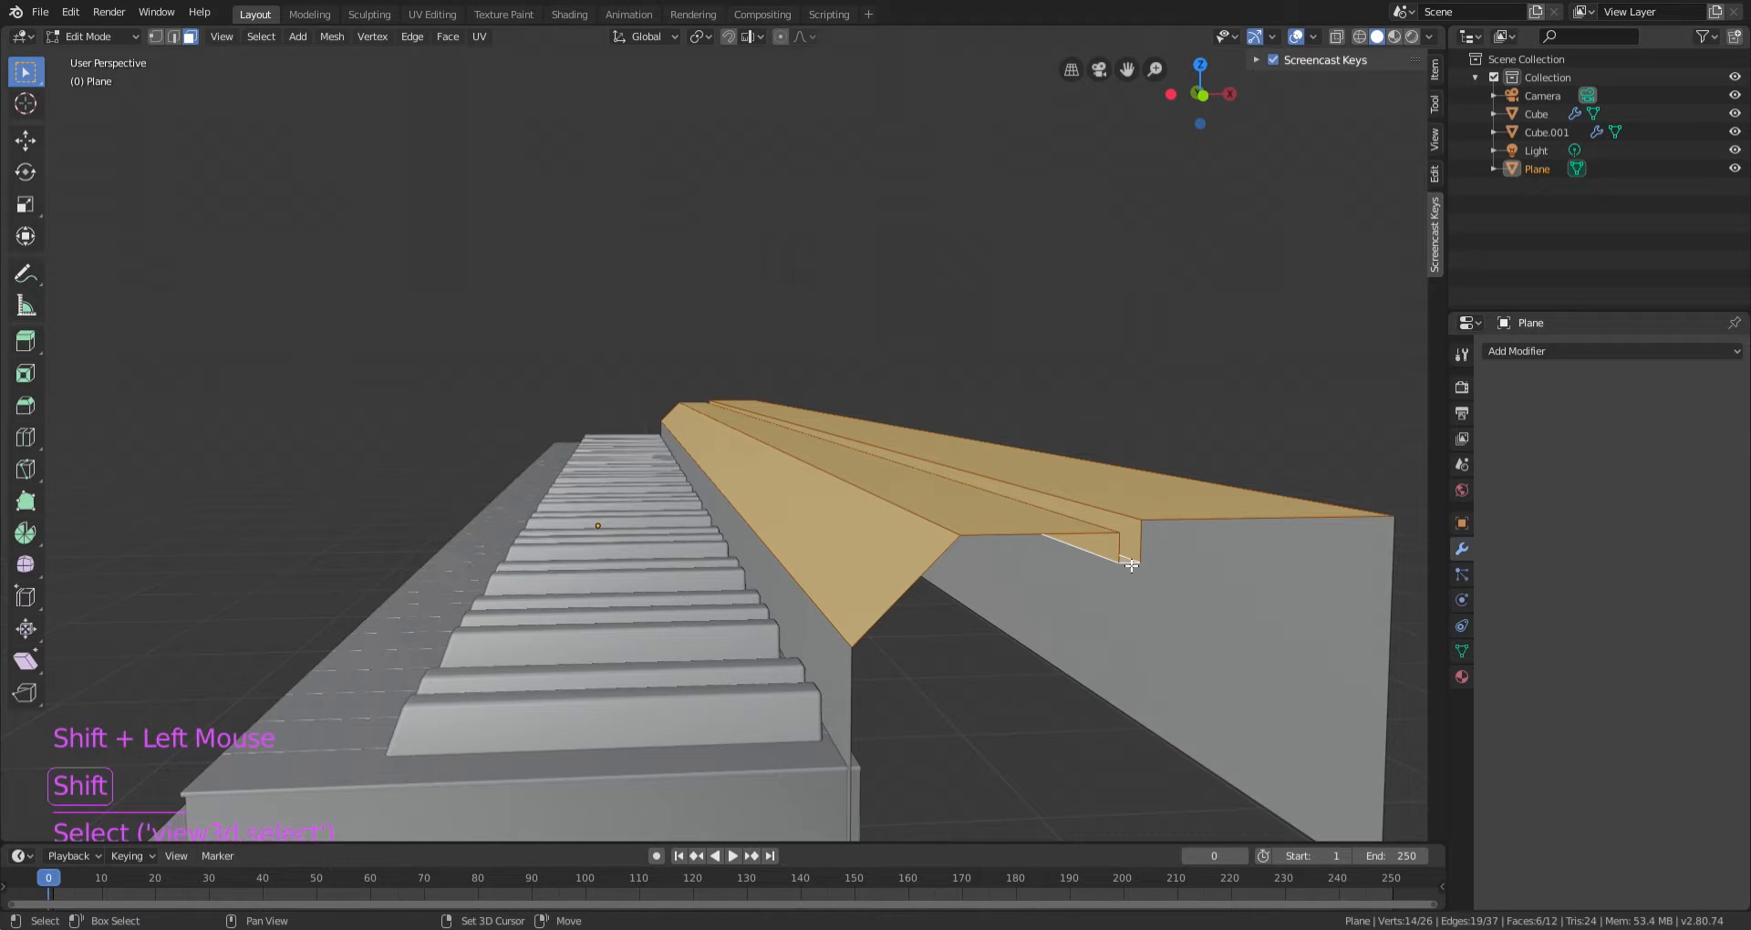
pyautogui.press('g')
pyautogui.press('z')
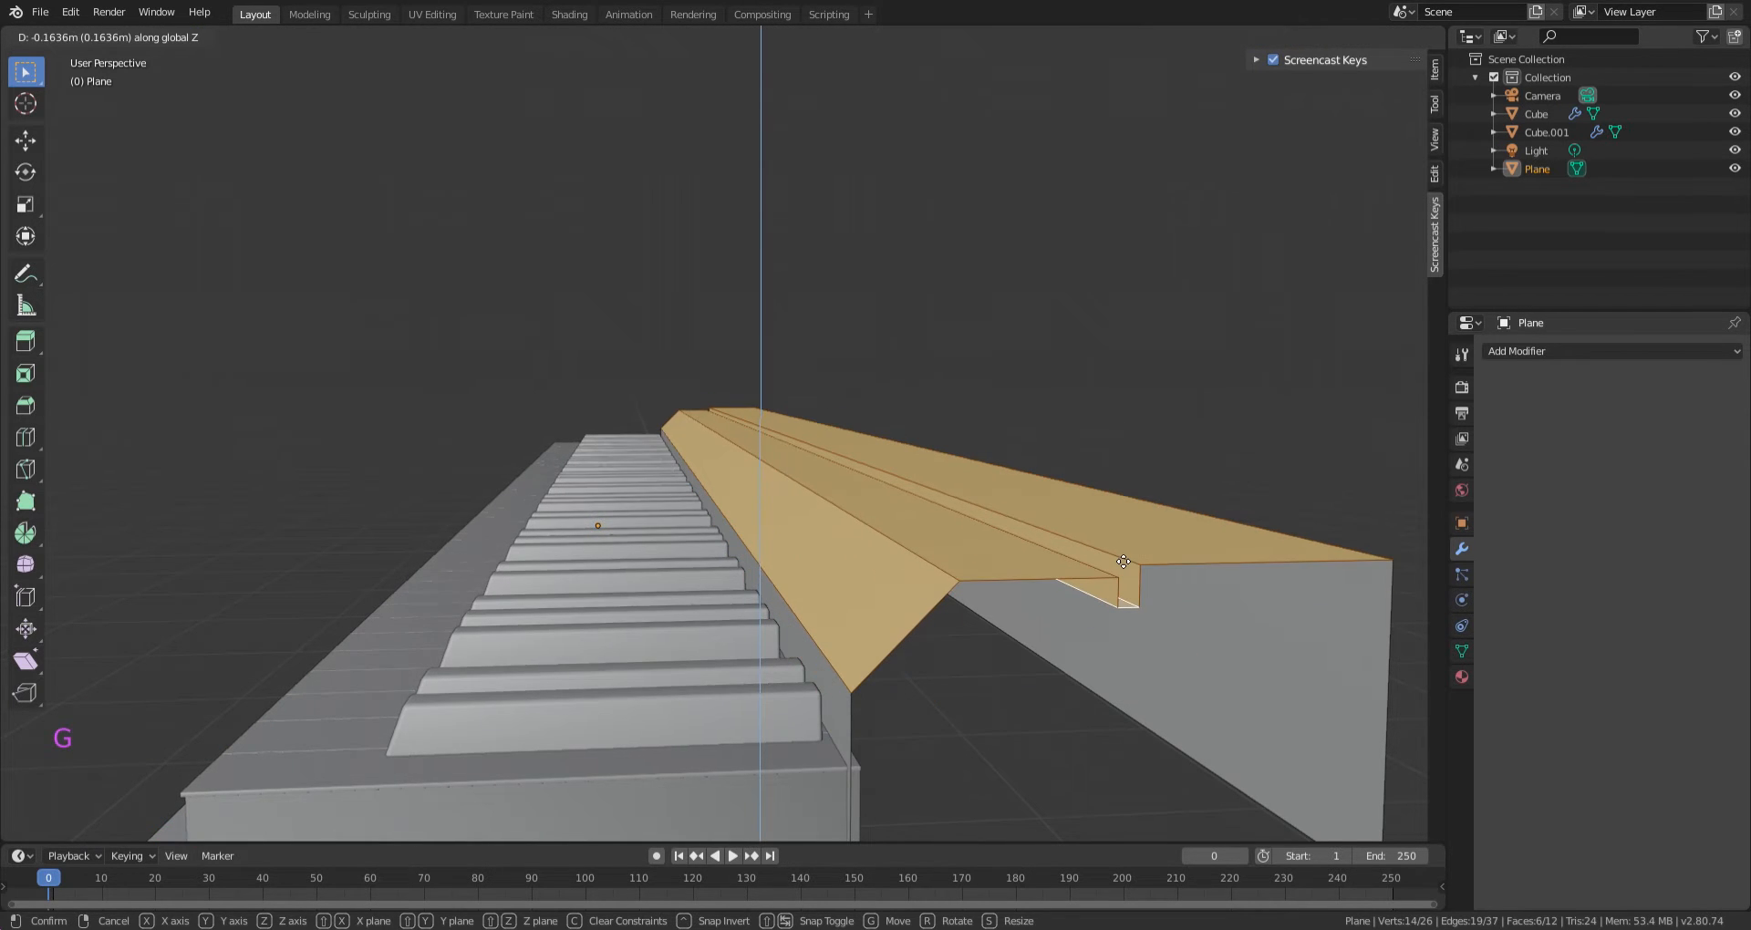
pyautogui.click(1123, 562)
# Return to Object Mode and examine the lowered casing around the whole keyboard from several angles.
pyautogui.press('Tab')
pyautogui.moveTo(1102, 564)
pyautogui.mouseDown(button='middle')
pyautogui.moveTo(1048, 569)
pyautogui.moveTo(1052, 585)
pyautogui.moveTo(1079, 571)
pyautogui.mouseUp(button='middle')
pyautogui.scroll(-2, 778, 567)
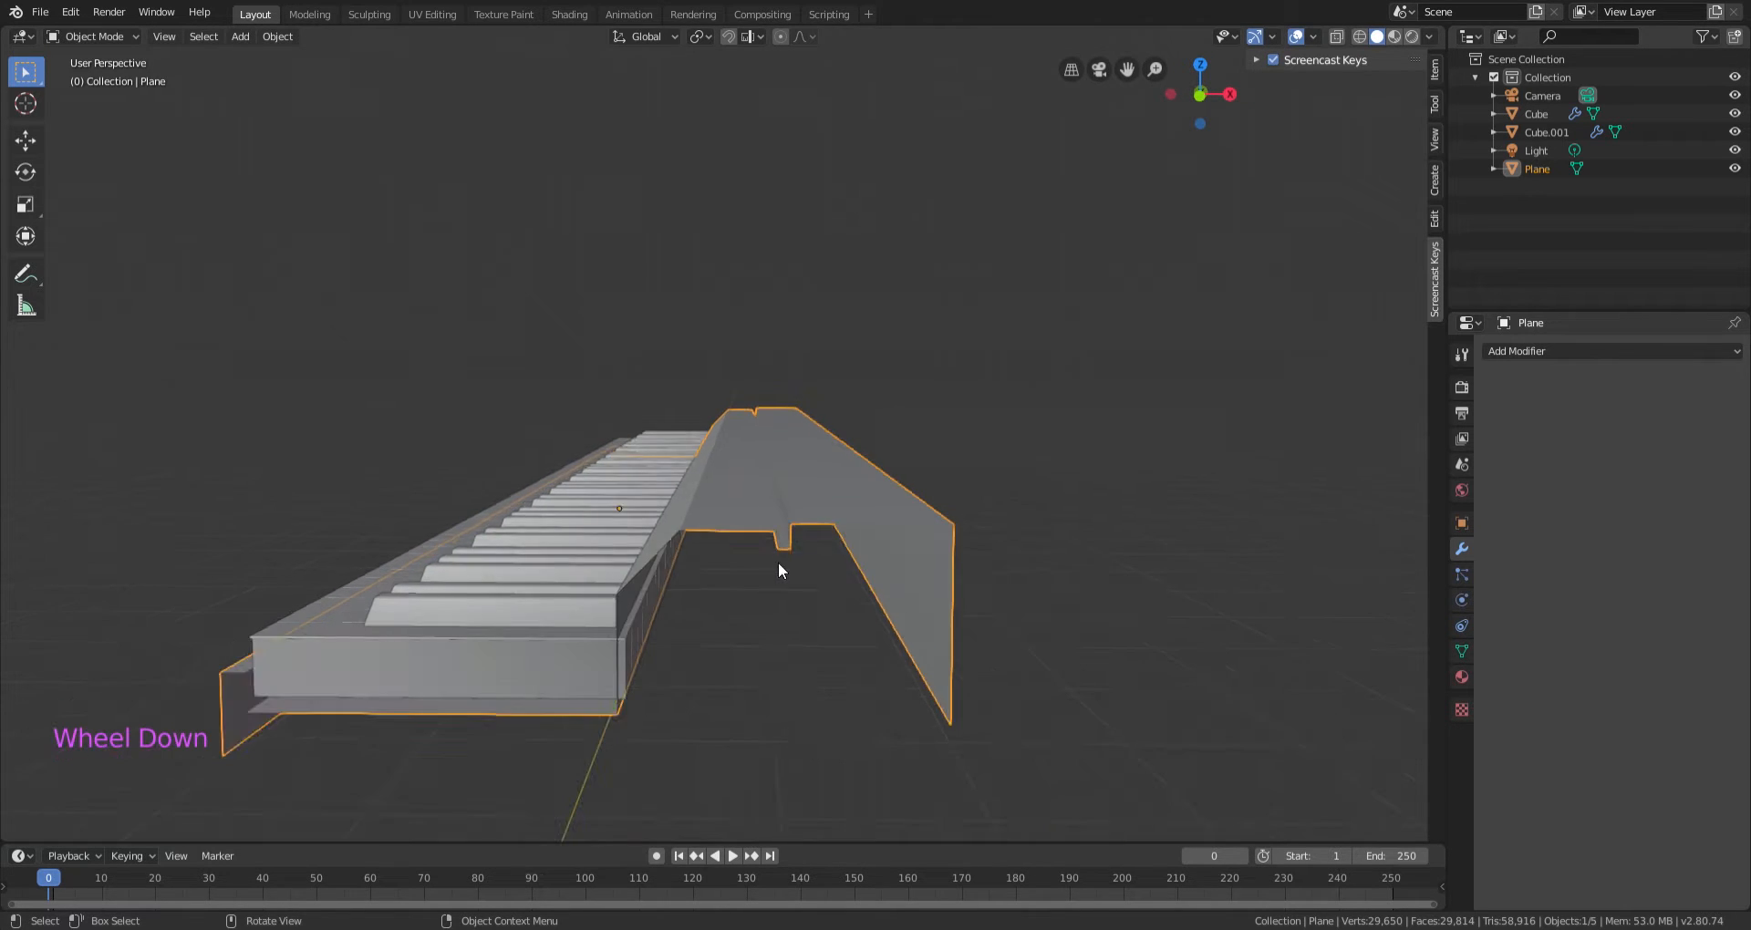
pyautogui.moveTo(778, 566); pyautogui.dragTo(930, 693, button='middle')
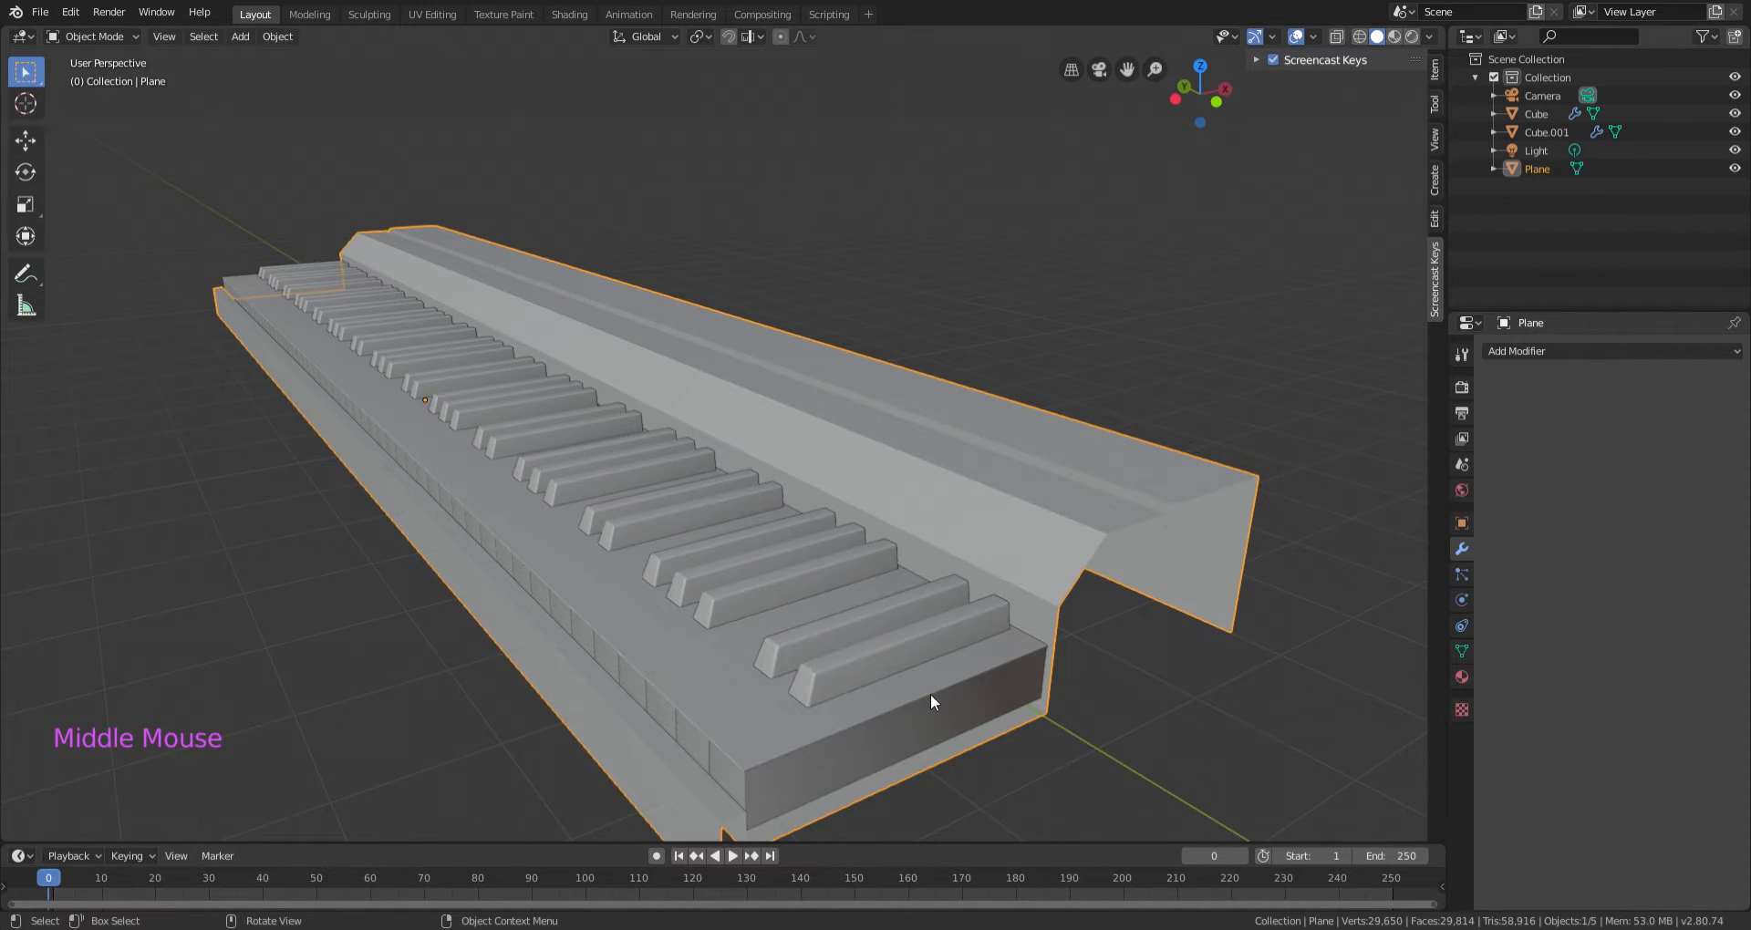
pyautogui.scroll(-2, 868, 522)
pyautogui.moveTo(823, 494); pyautogui.dragTo(843, 457, button='middle')
pyautogui.click(913, 474)
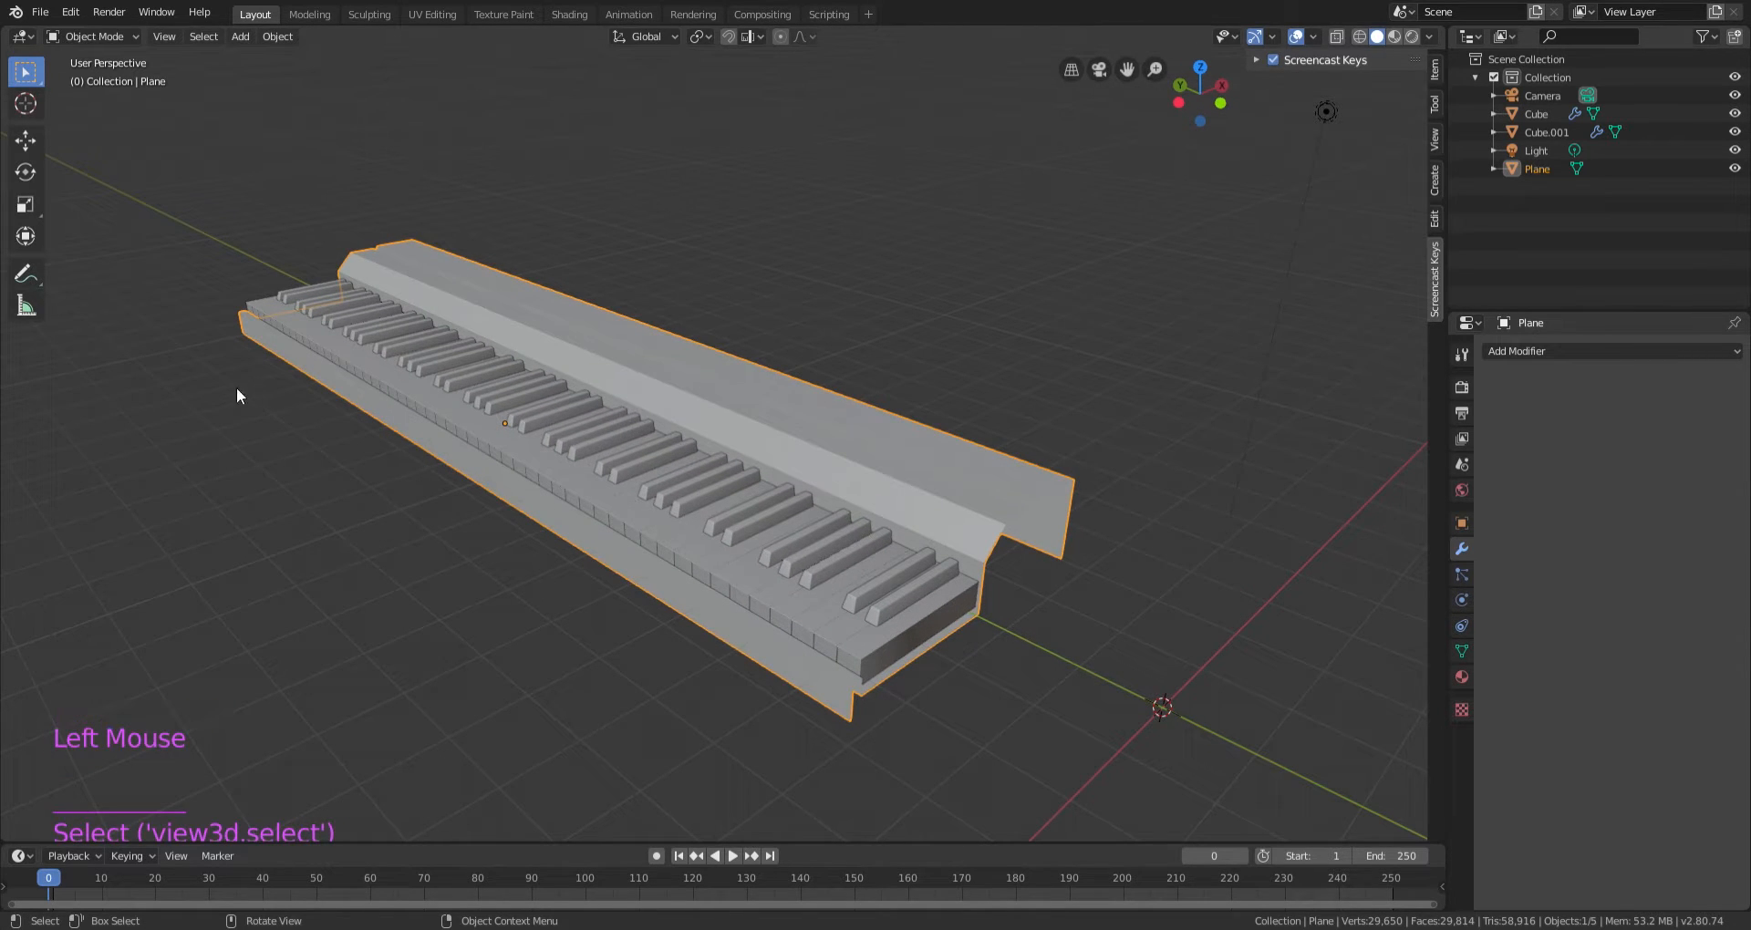
# Enter Edit Mode on the piano case and select the edge loop outlining the profile at its near open end.
pyautogui.press('Tab')
pyautogui.keyDown('shift'); pyautogui.moveTo(1079, 564); pyautogui.dragTo(912, 444, button='middle'); pyautogui.keyUp('shift')
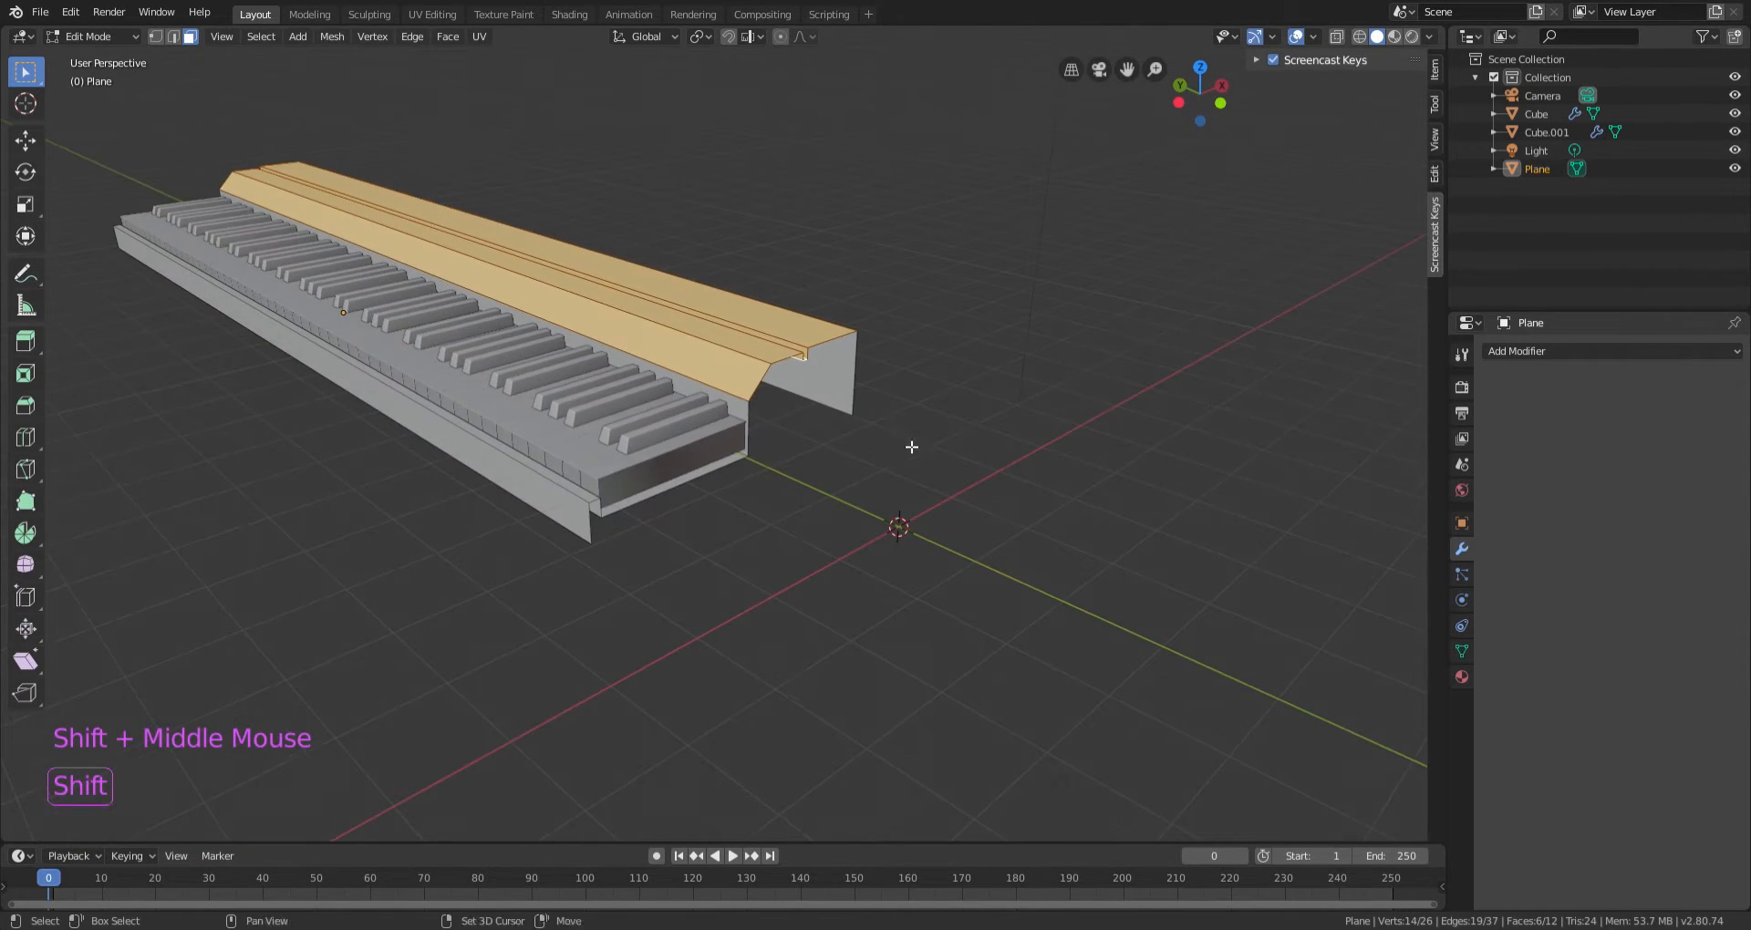
pyautogui.scroll(2, 752, 423)
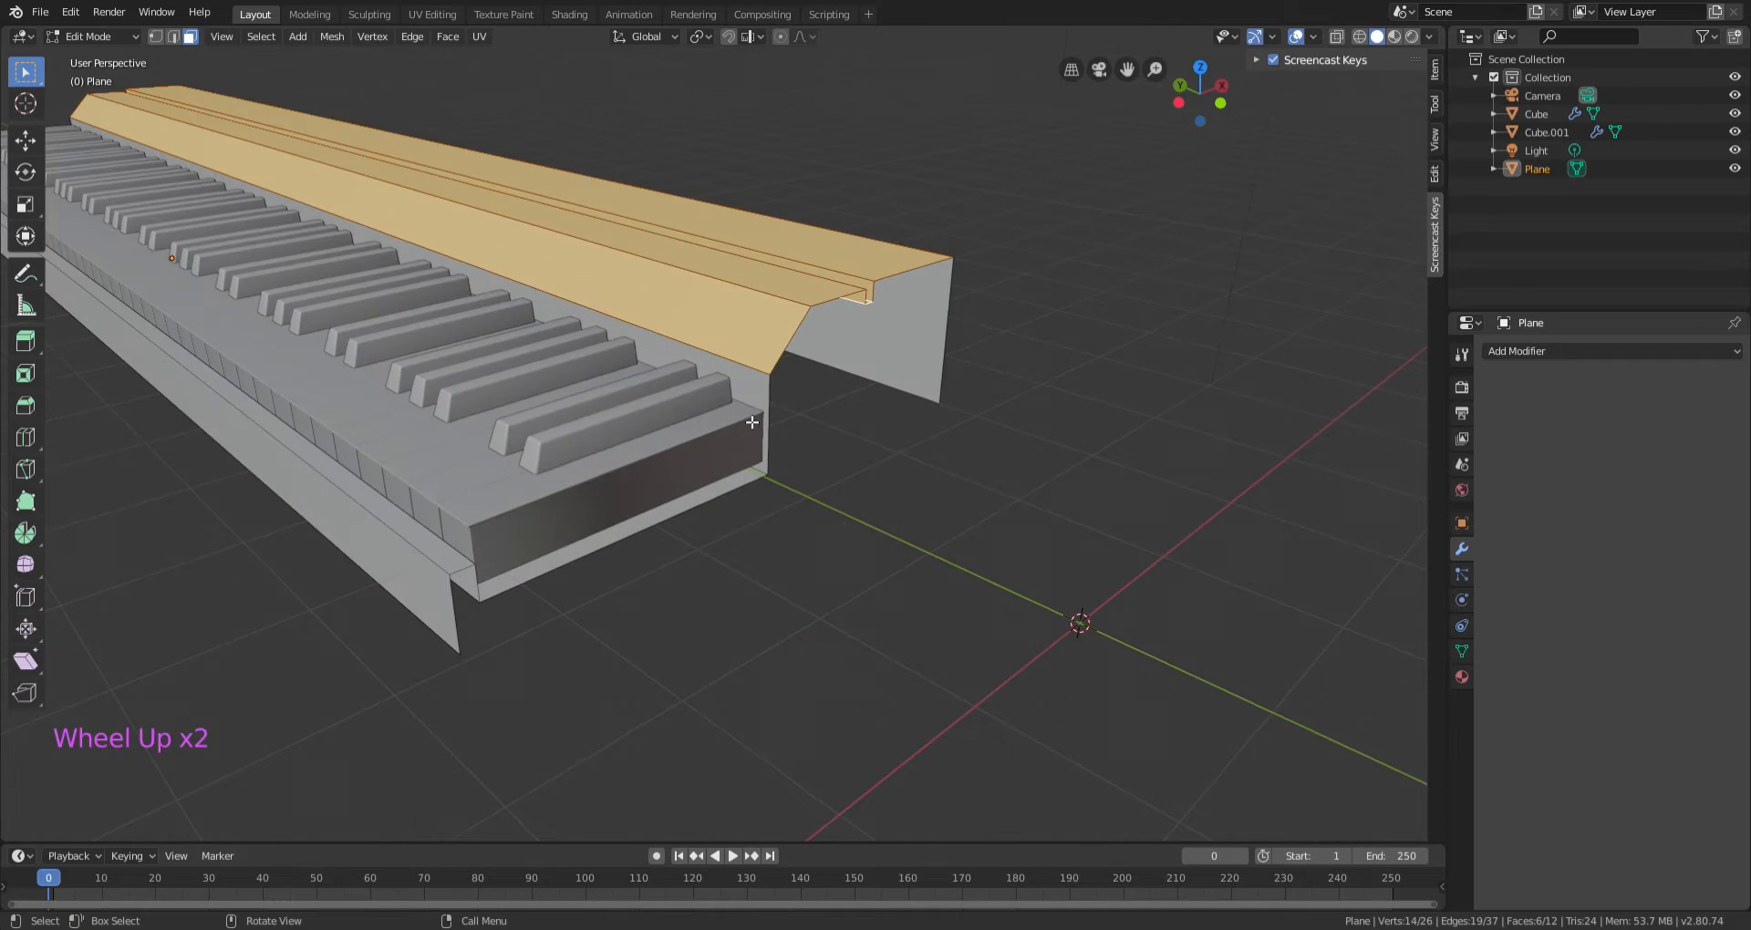
pyautogui.click(177, 40)
pyautogui.keyDown('shift'); pyautogui.click(959, 342); pyautogui.keyUp('shift')
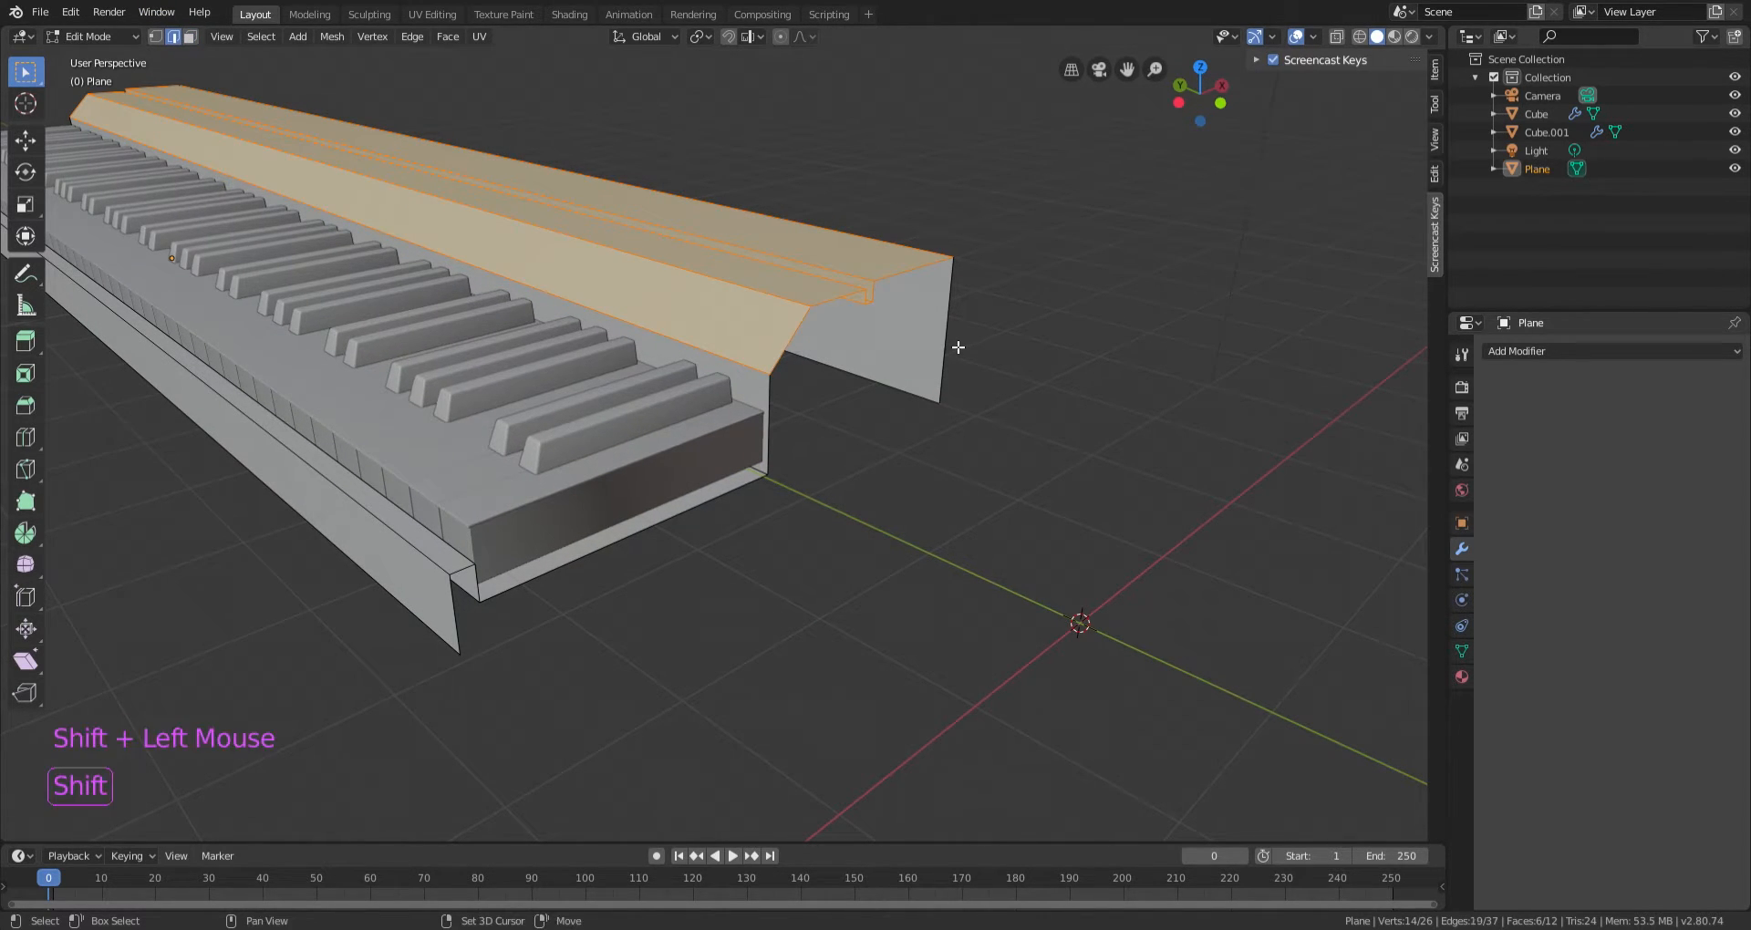
pyautogui.click(963, 340)
pyautogui.keyDown('alt'); pyautogui.click(963, 340); pyautogui.keyUp('alt')
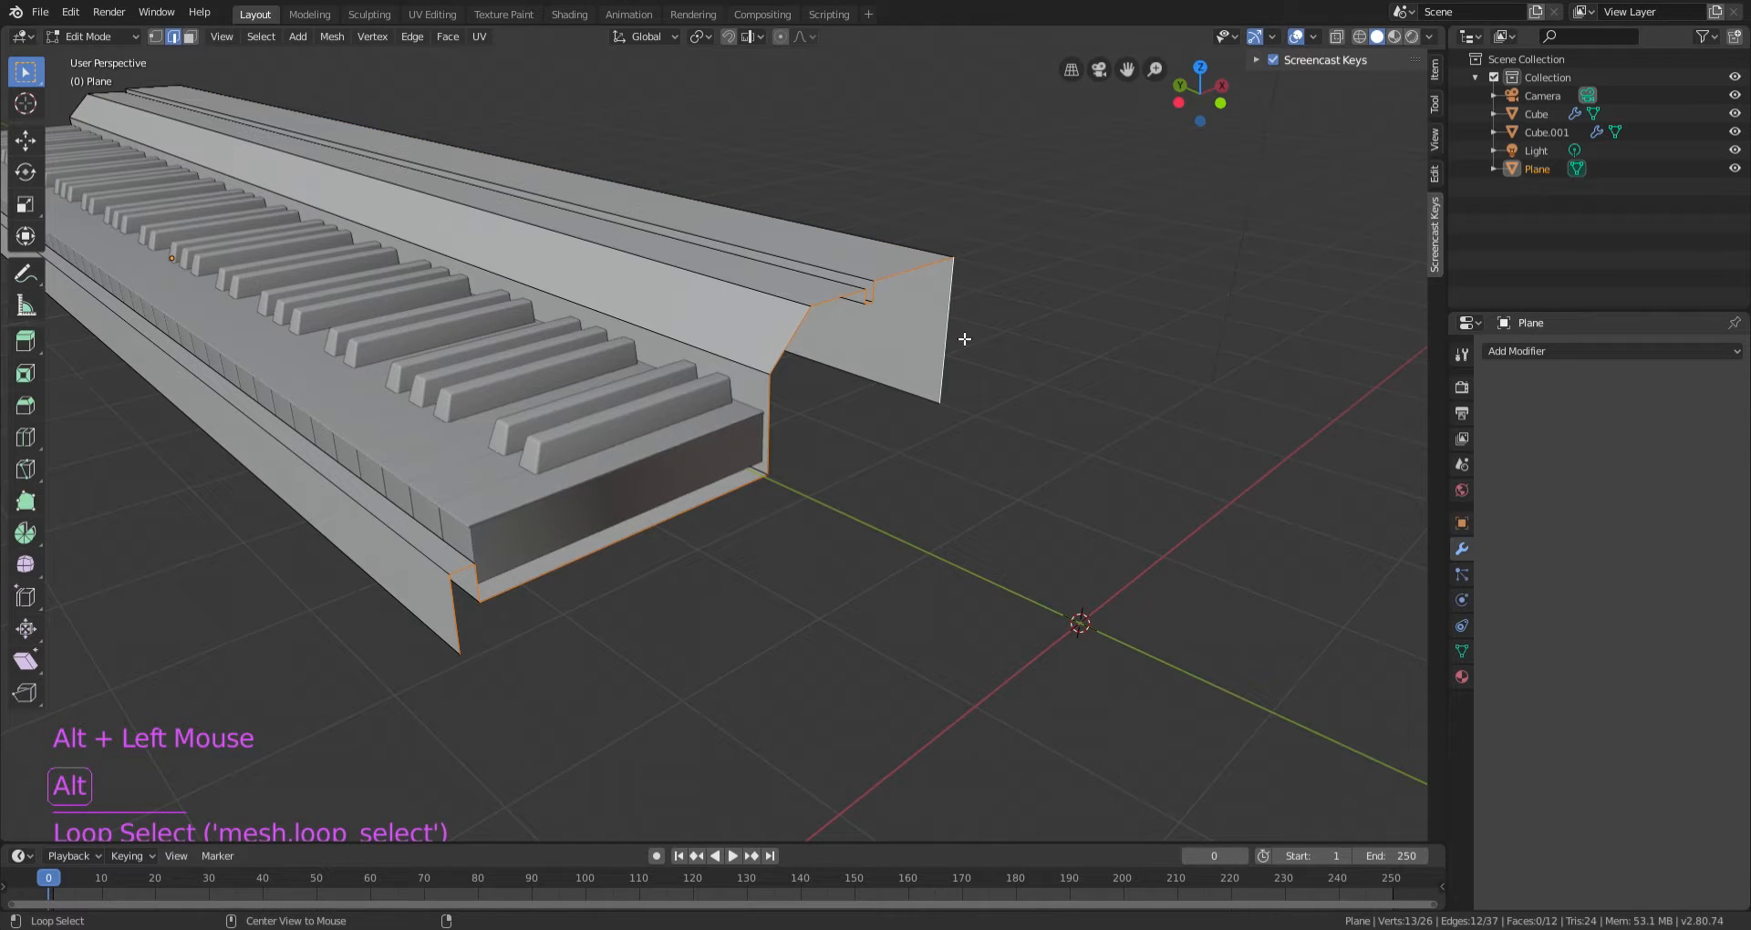
pyautogui.moveTo(963, 337); pyautogui.dragTo(939, 261, button='middle')
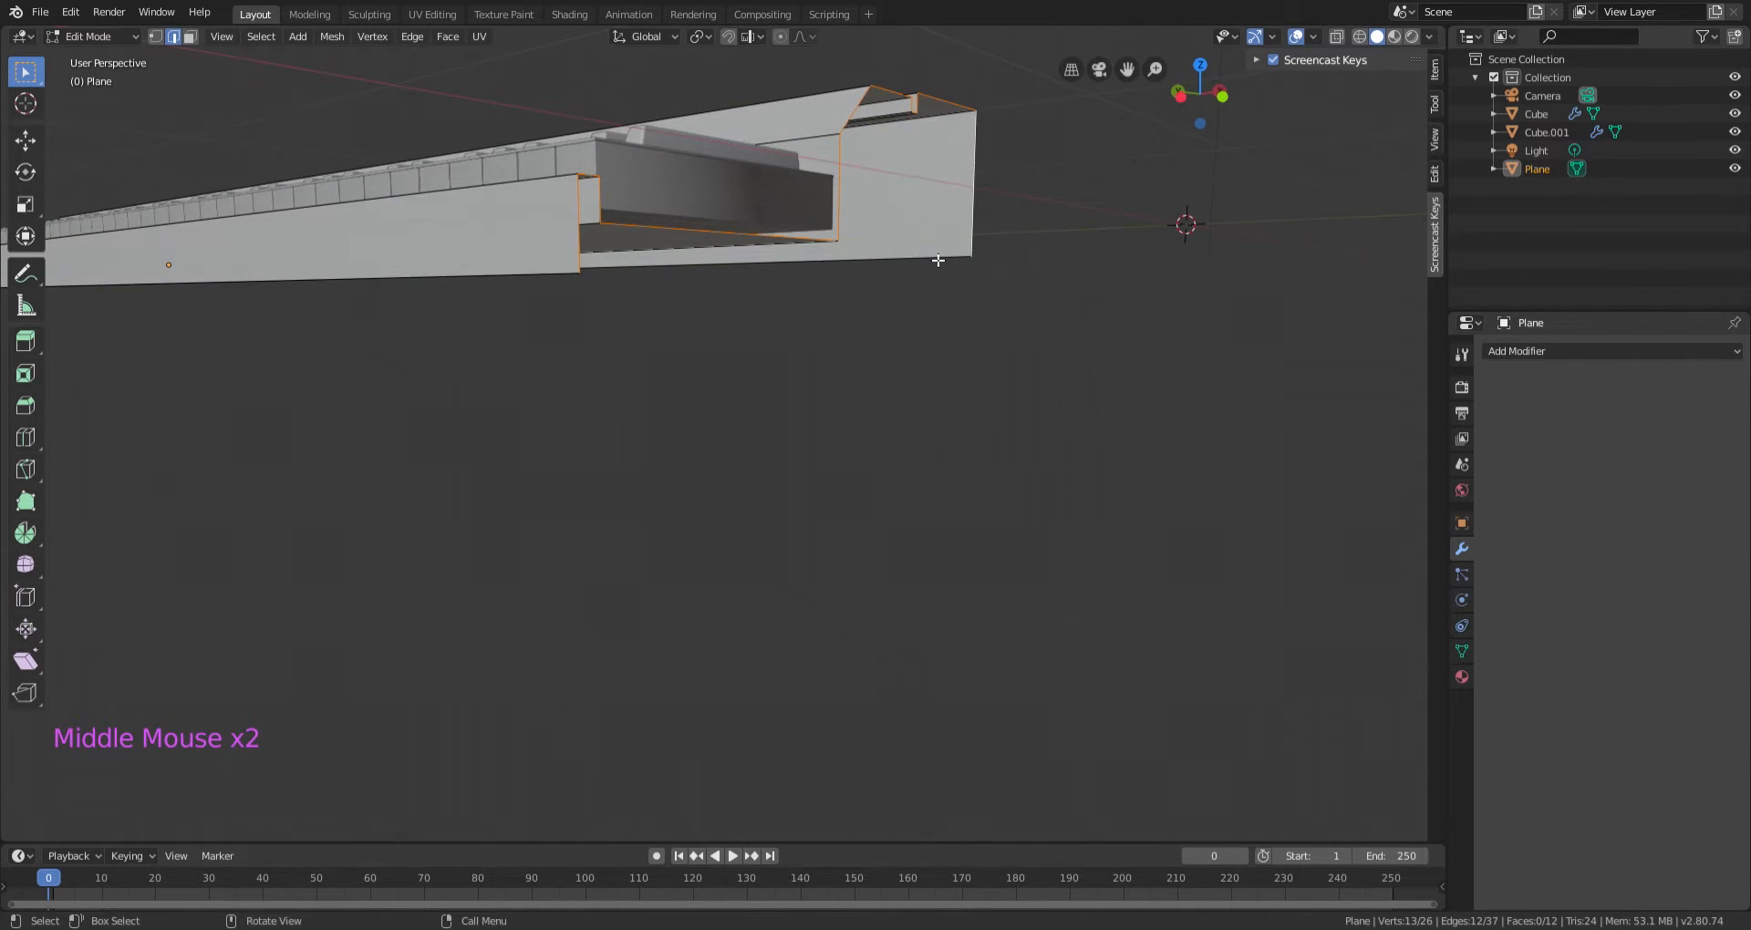
pyautogui.keyDown('shift'); pyautogui.moveTo(1059, 169); pyautogui.dragTo(1039, 273, button='middle'); pyautogui.keyUp('shift')
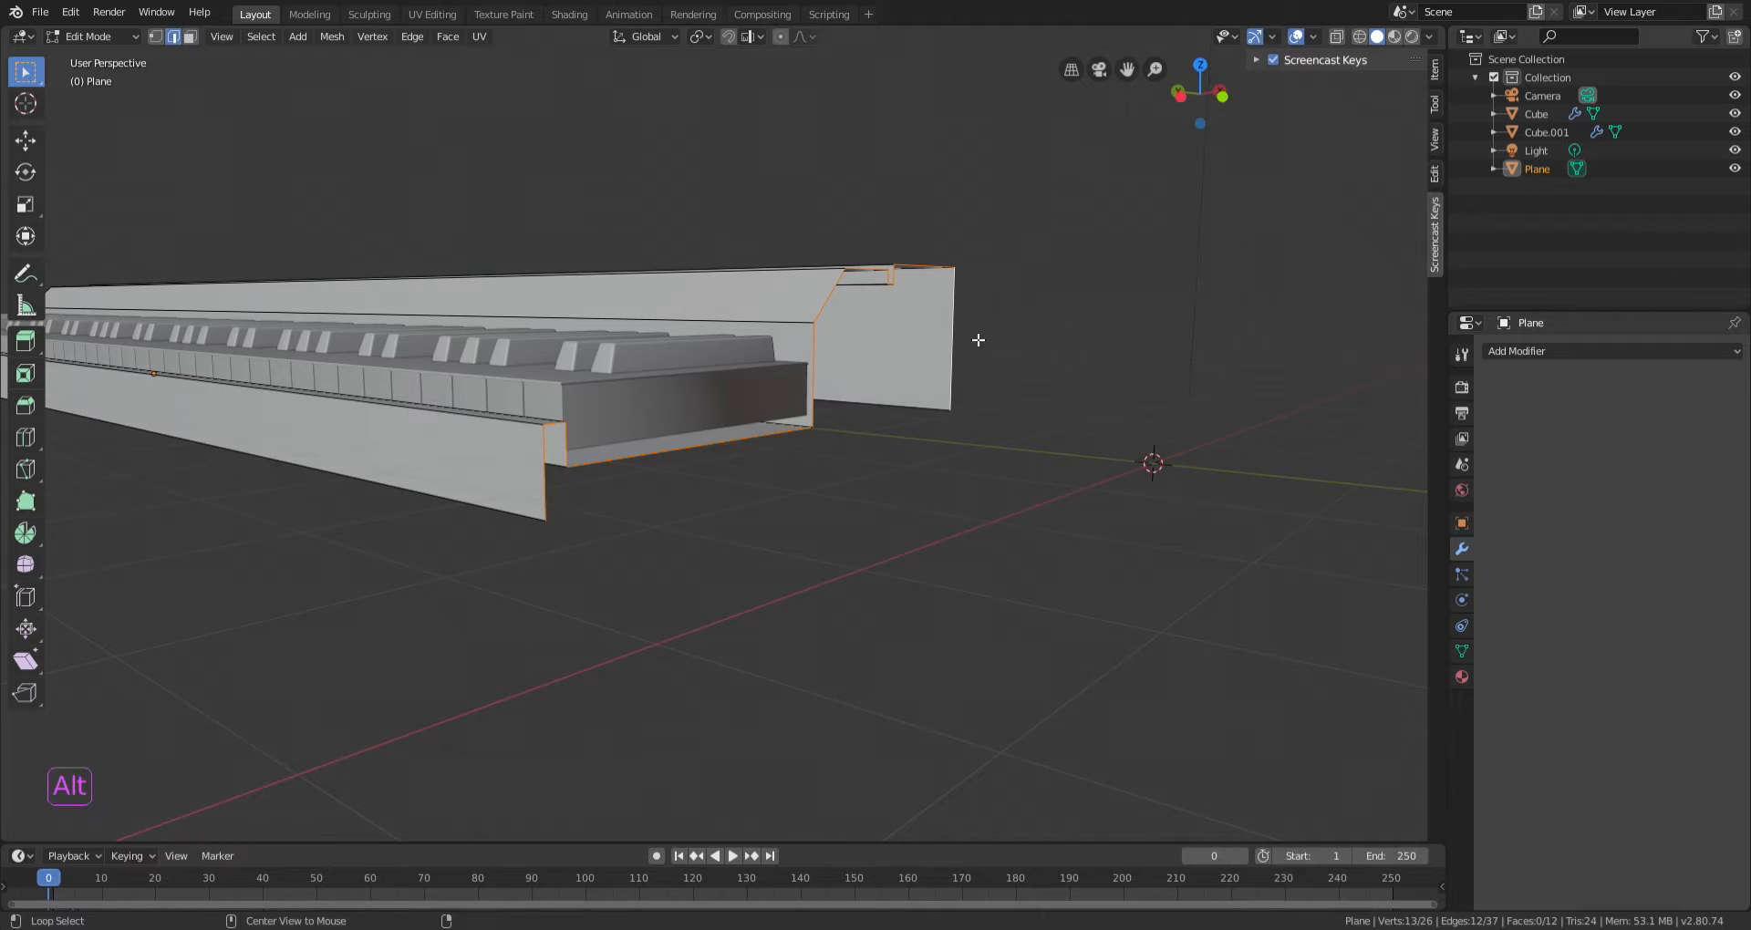
pyautogui.keyDown('alt'); pyautogui.click(965, 302); pyautogui.keyUp('alt')
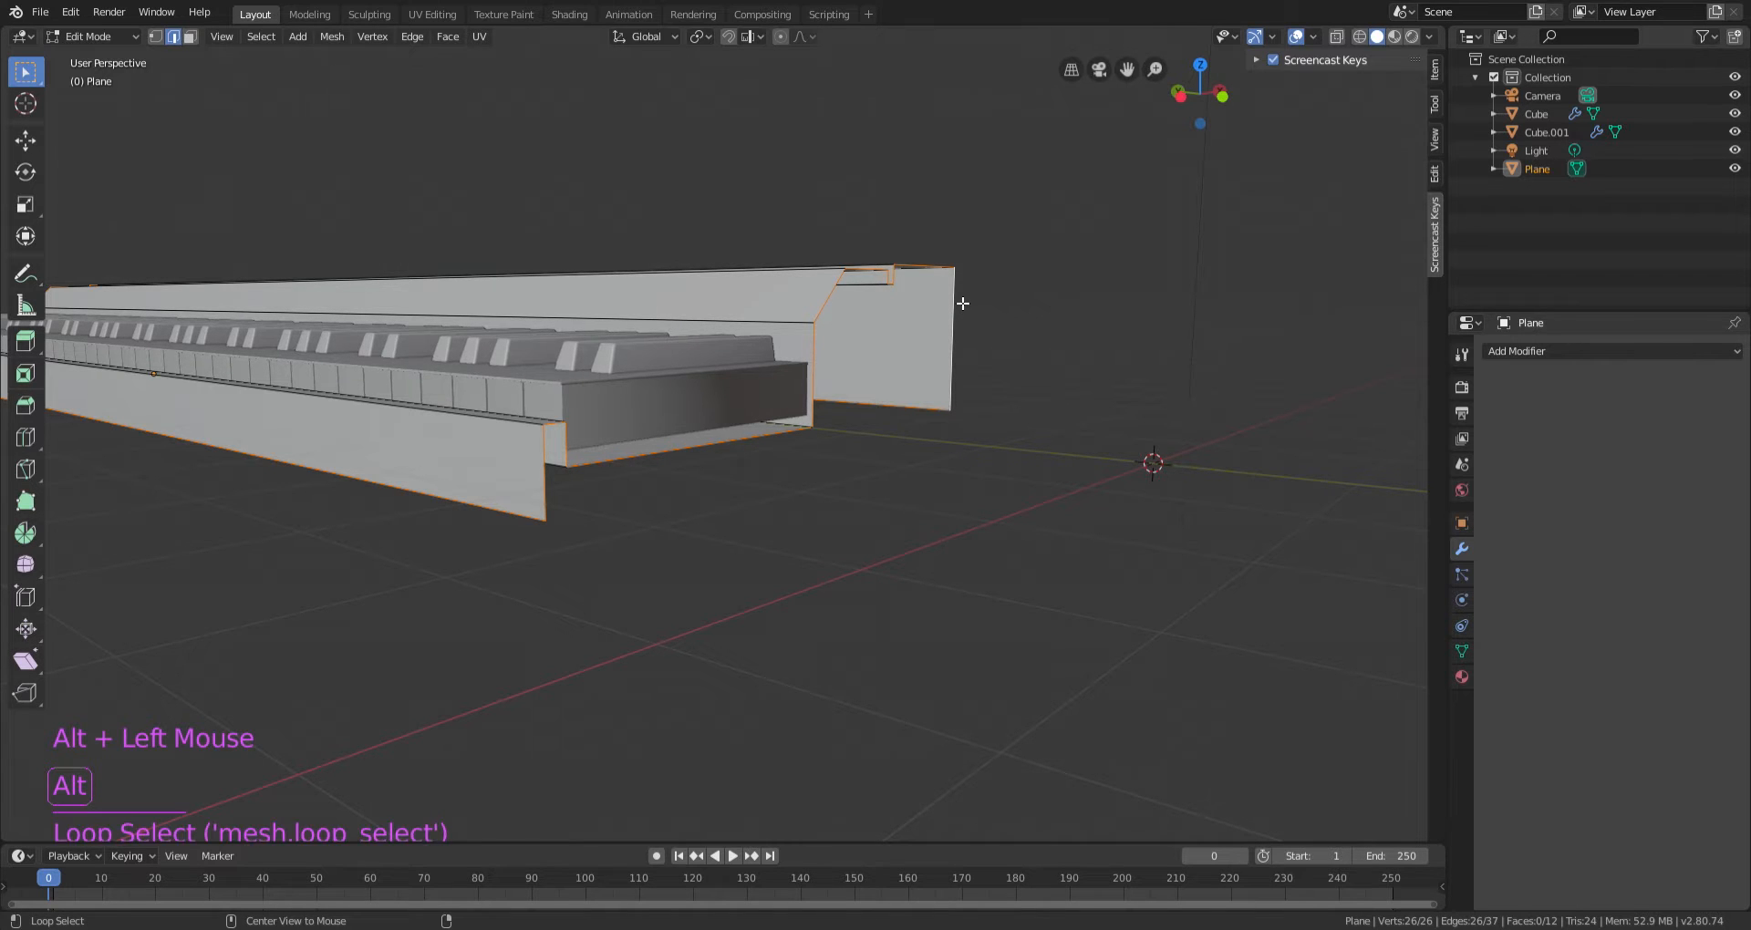
pyautogui.click(949, 283)
pyautogui.keyDown('alt'); pyautogui.click(957, 304); pyautogui.keyUp('alt')
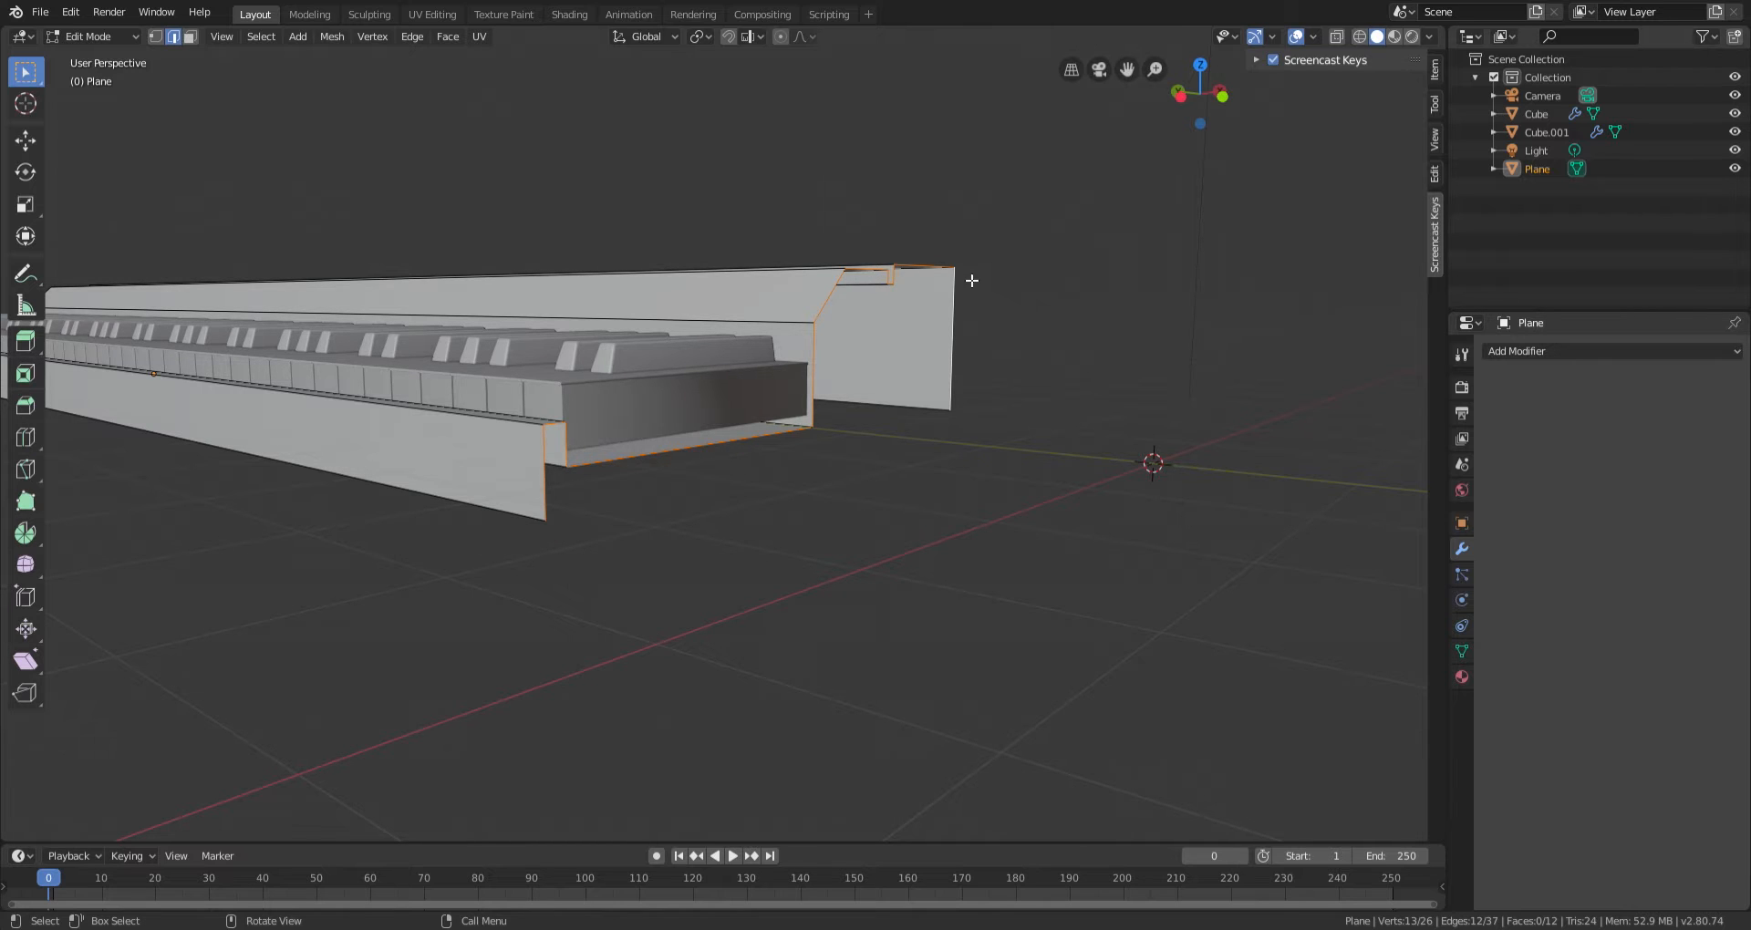
# Extrude the selected end profile outward about -0.32 m along the global Y axis.
pyautogui.moveTo(973, 281); pyautogui.dragTo(989, 297, button='middle')
pyautogui.scroll(2, 996, 353)
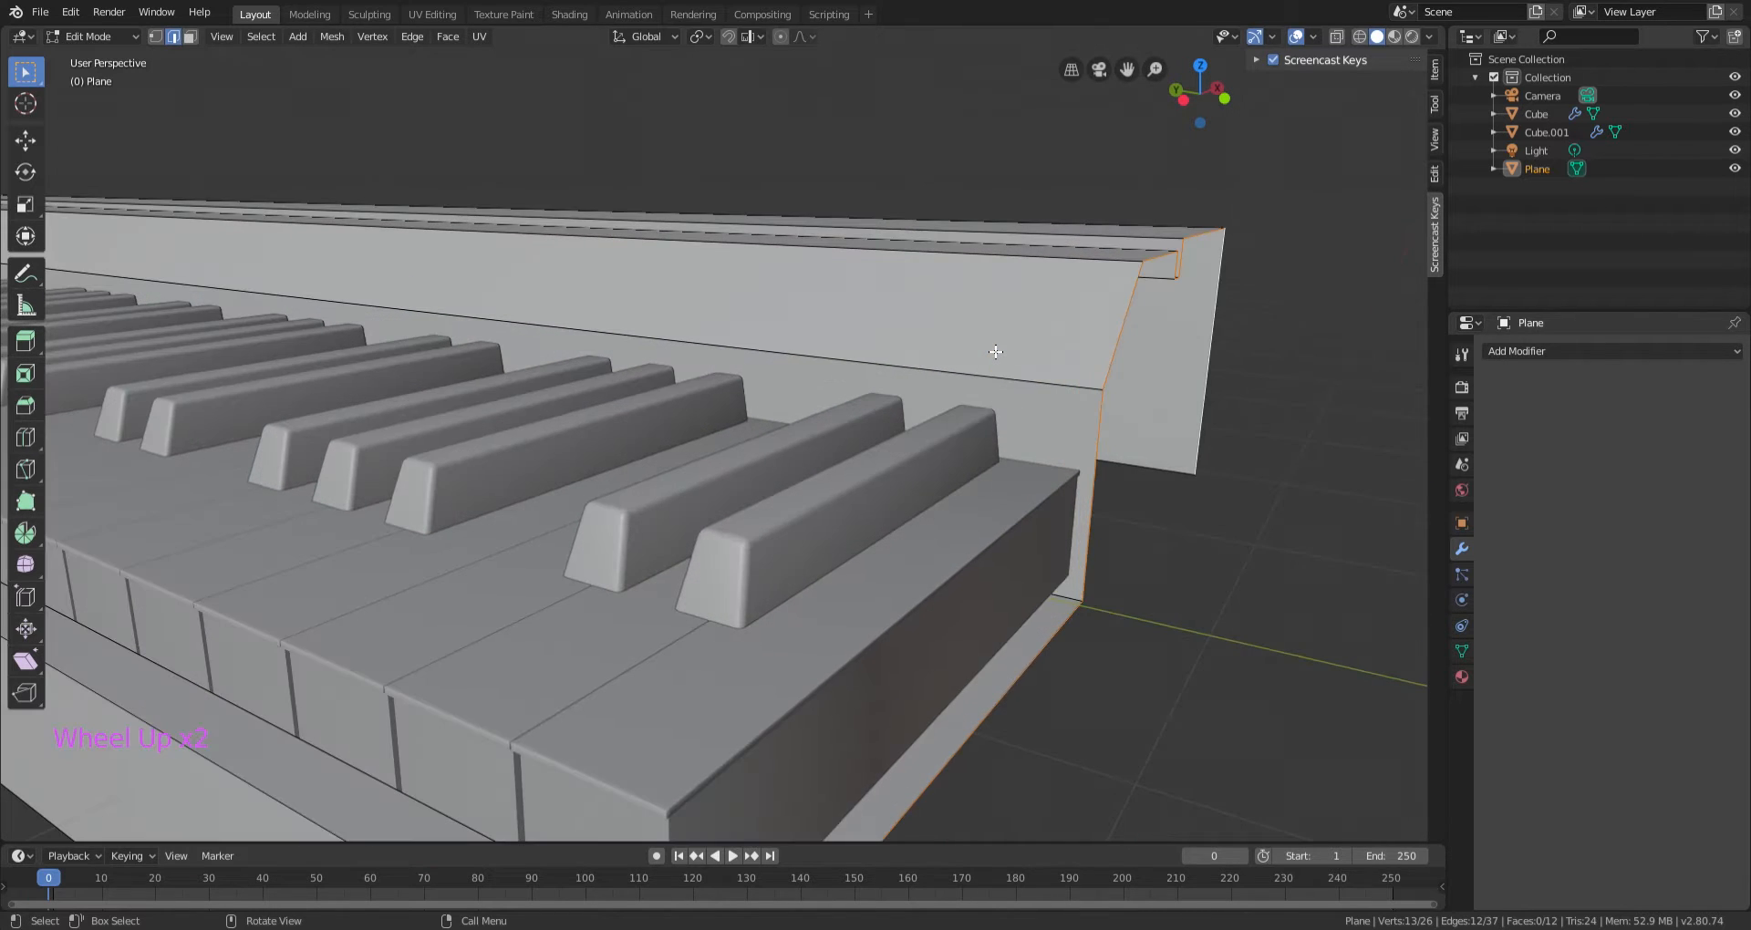
pyautogui.scroll(-1, 994, 359)
pyautogui.middleClick(1021, 390)
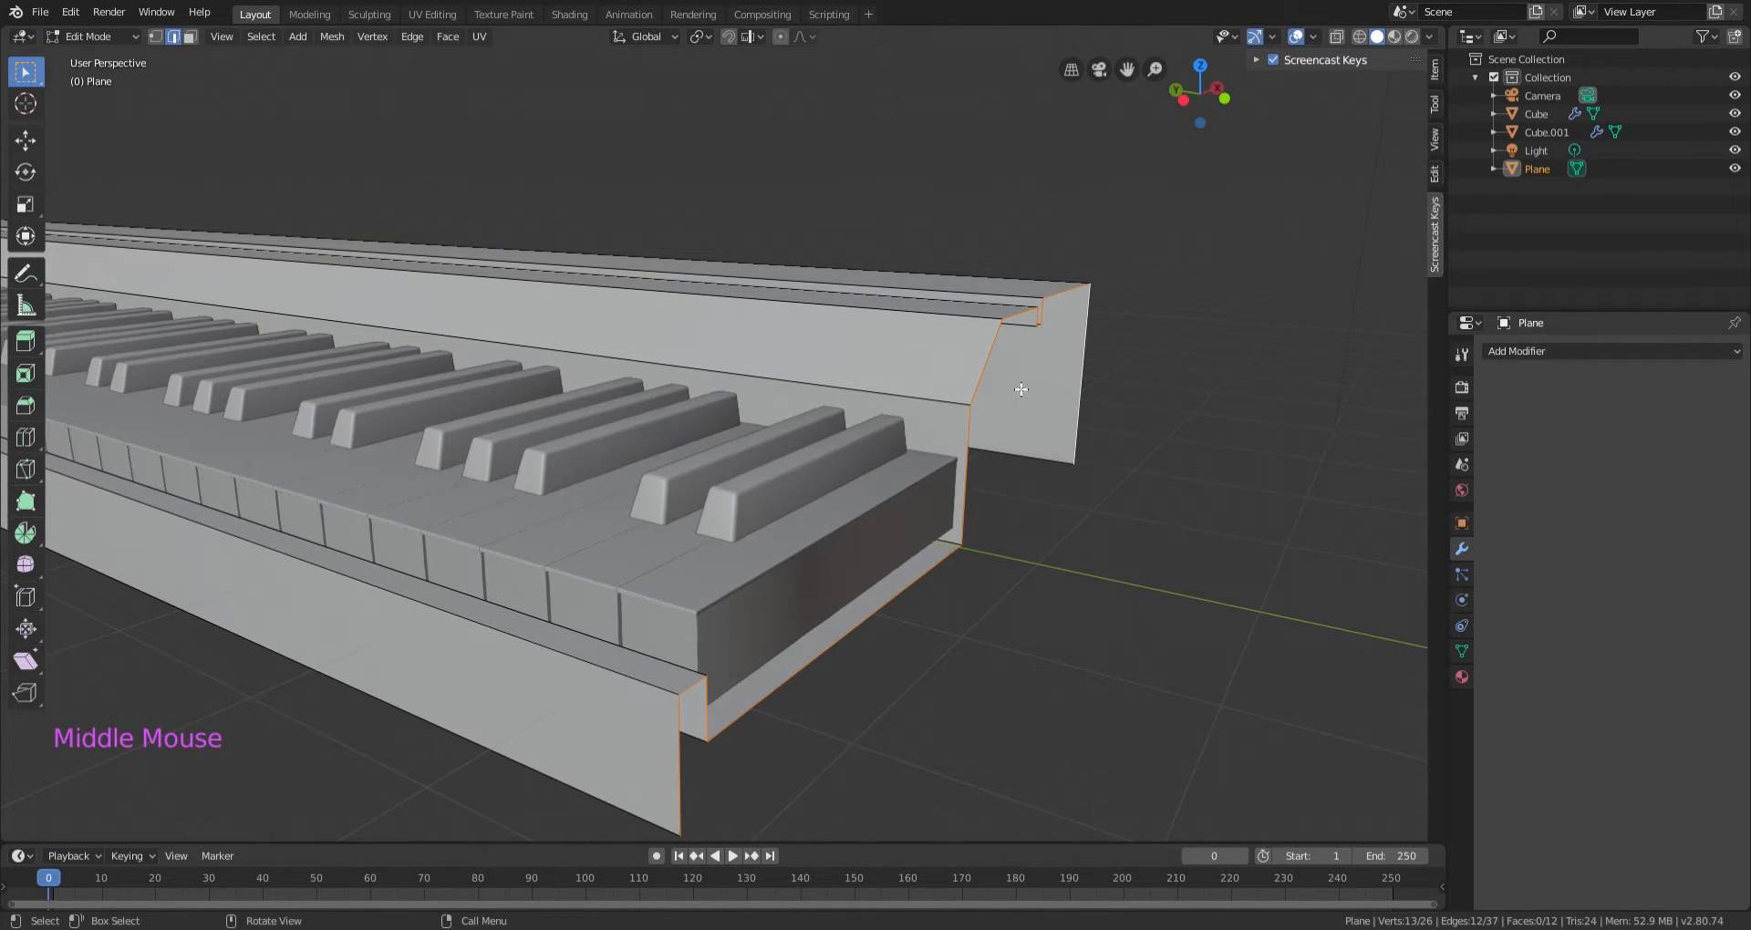
pyautogui.press('e')
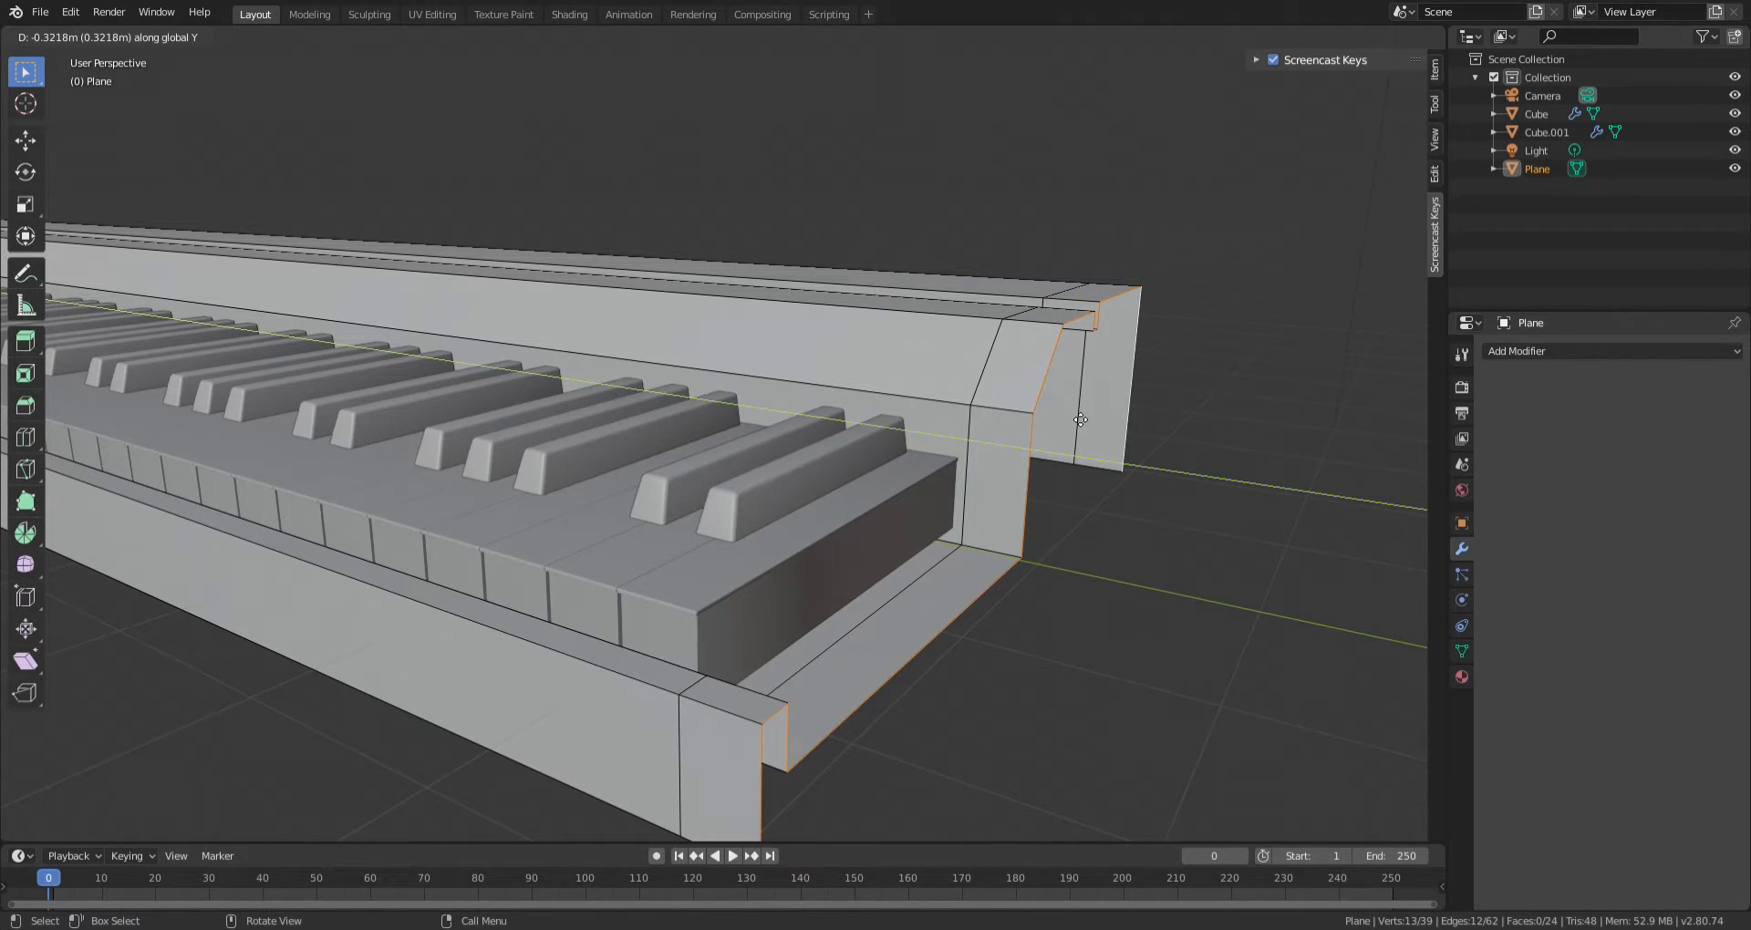
pyautogui.click(1080, 419)
pyautogui.moveTo(1080, 419); pyautogui.dragTo(1062, 634, button='middle')
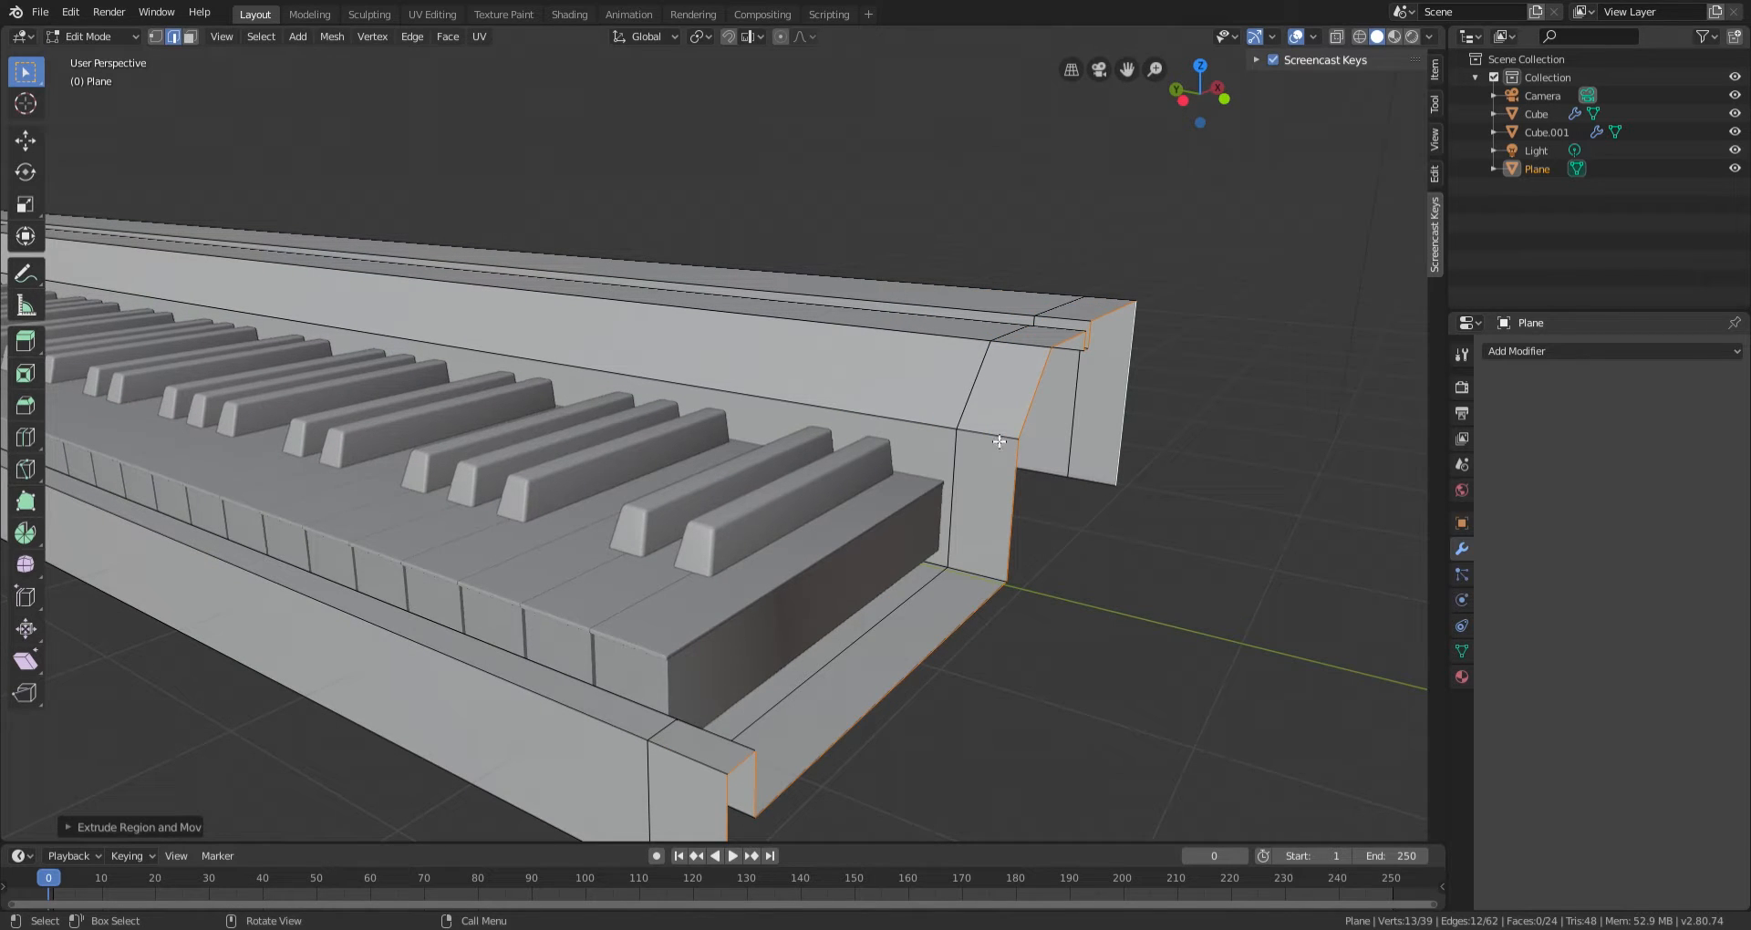
# Delete the vertical back face and the bottom face of the newly extruded end section beside the keys.
pyautogui.click(190, 36)
pyautogui.click(999, 492)
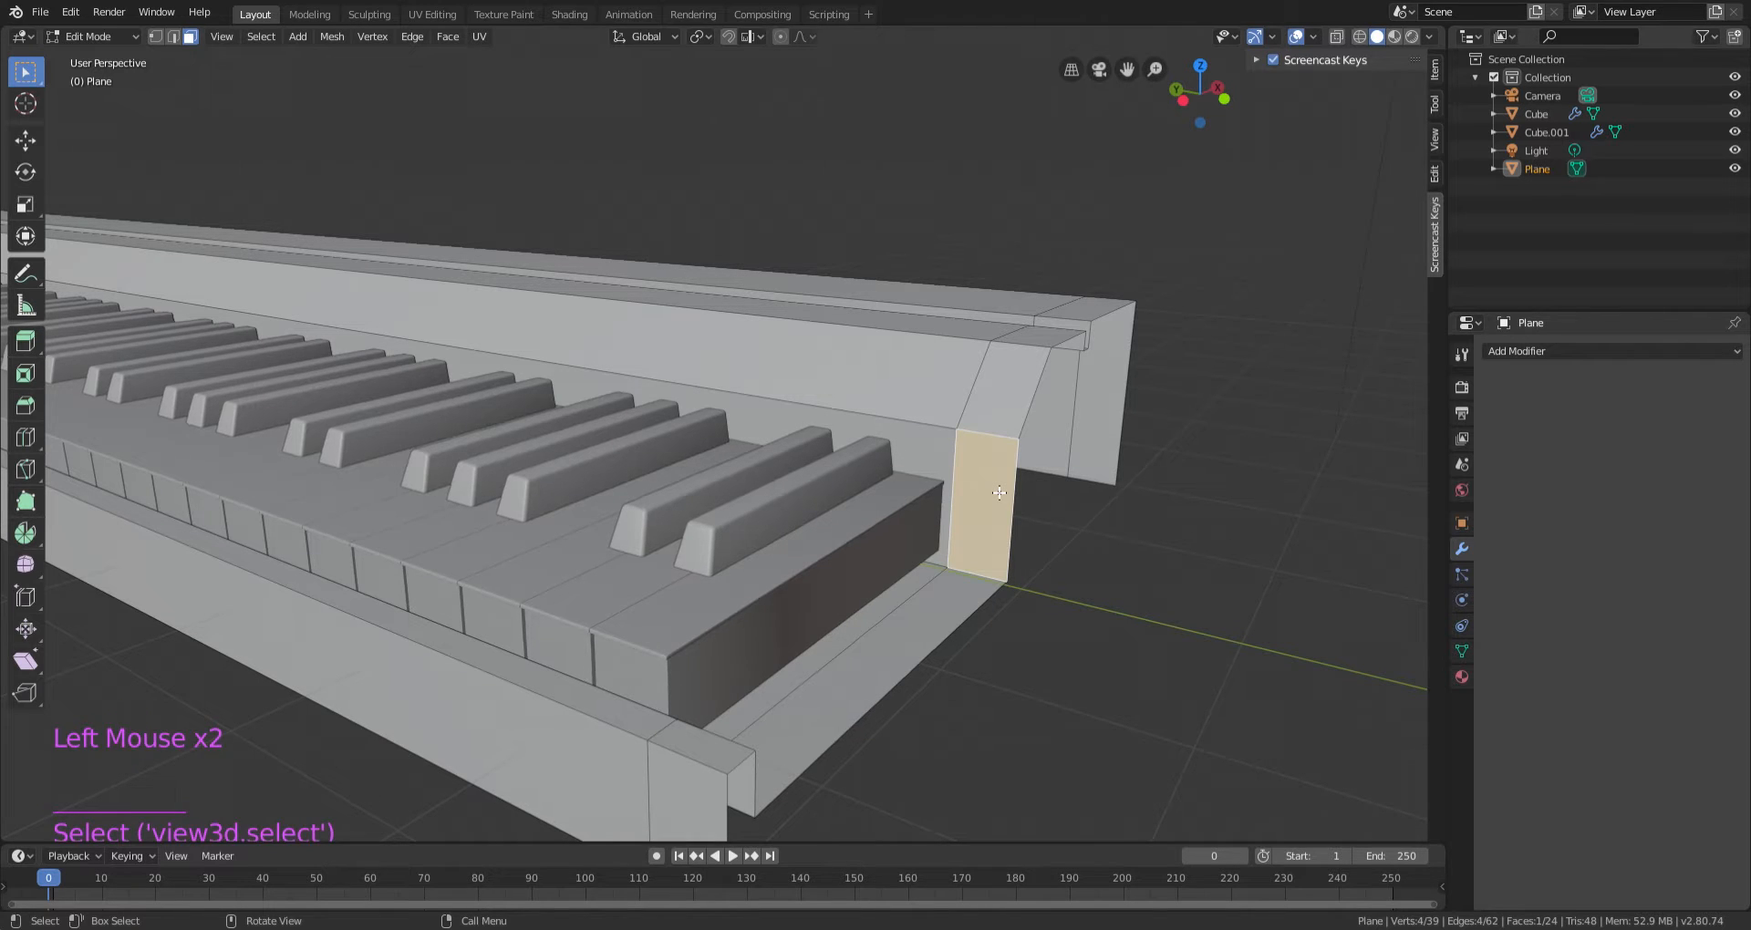
pyautogui.press('Delete')
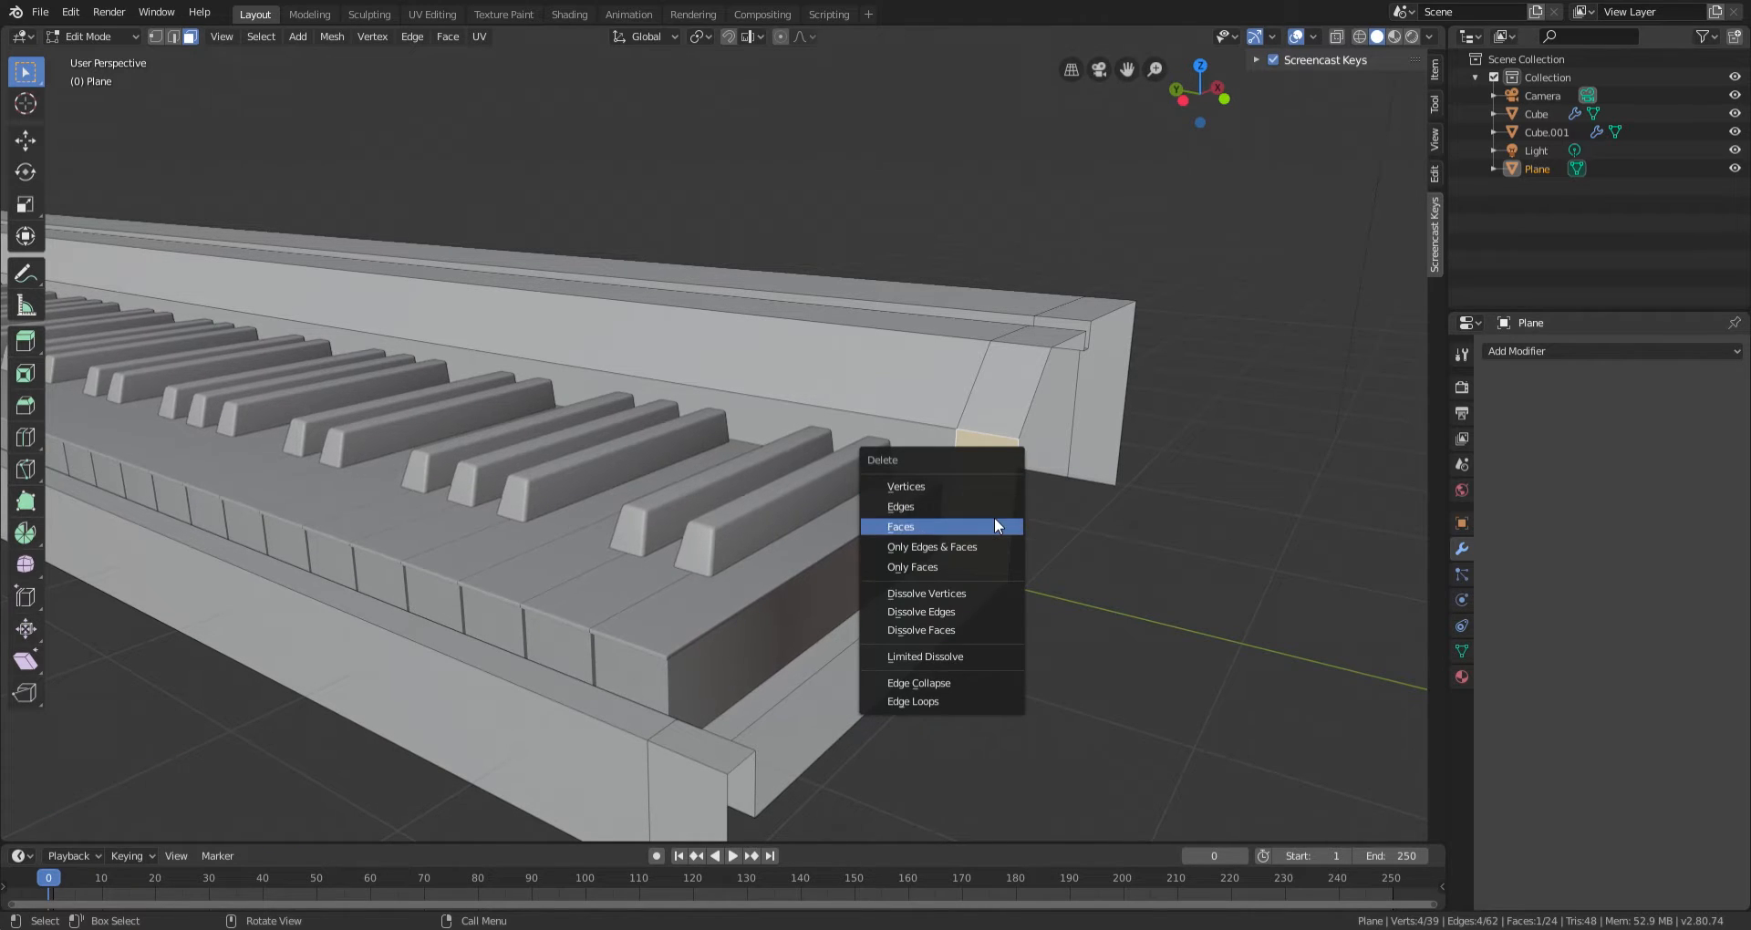
pyautogui.click(995, 526)
pyautogui.click(958, 582)
pyautogui.press('Delete')
pyautogui.click(957, 580)
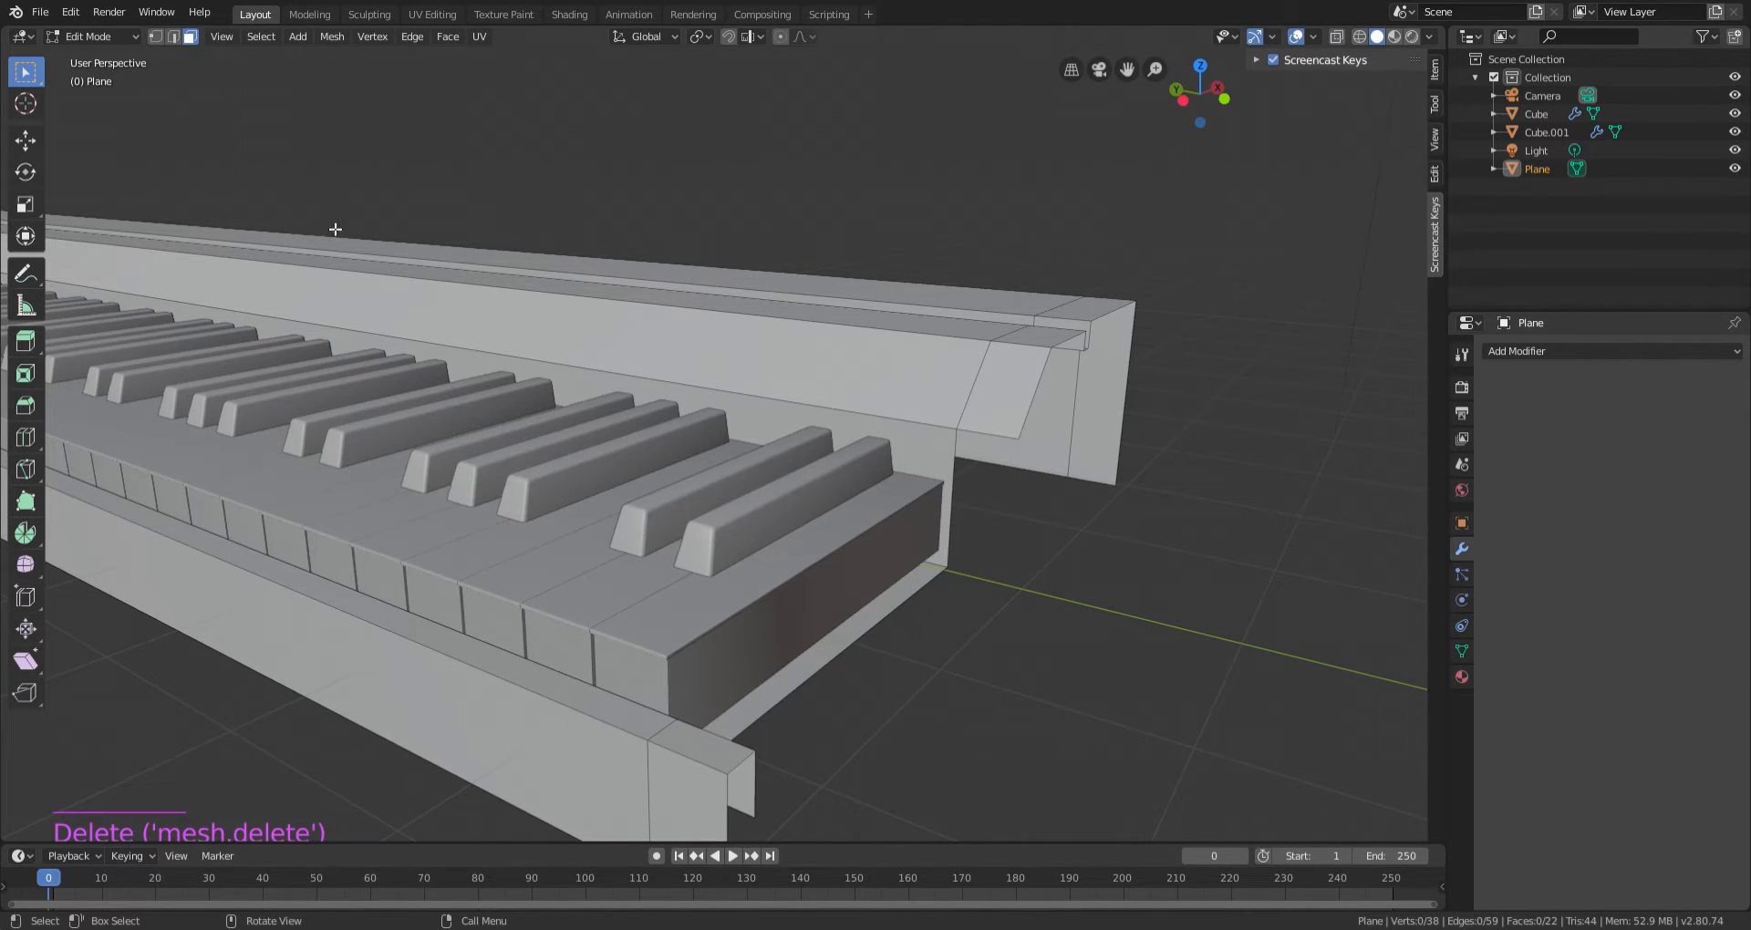
# Extrude the small top face at the end of the front rail upward into a corner block beside the keys.
pyautogui.click(174, 36)
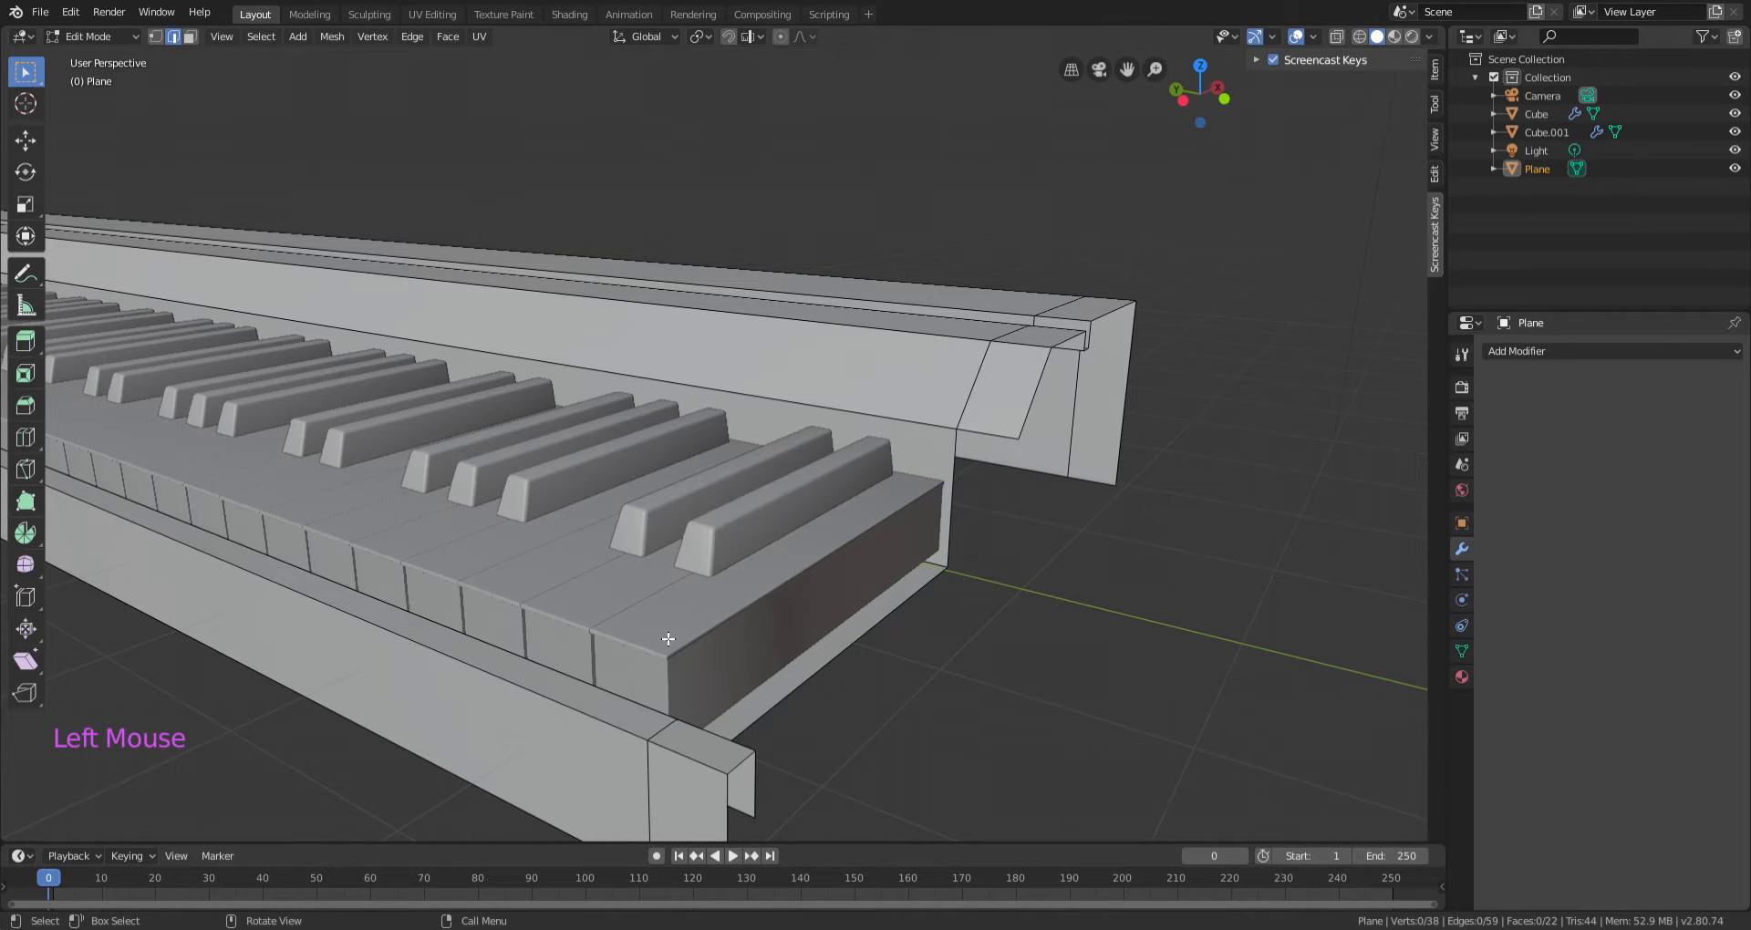
pyautogui.moveTo(669, 640); pyautogui.dragTo(633, 617, button='middle')
pyautogui.click(189, 37)
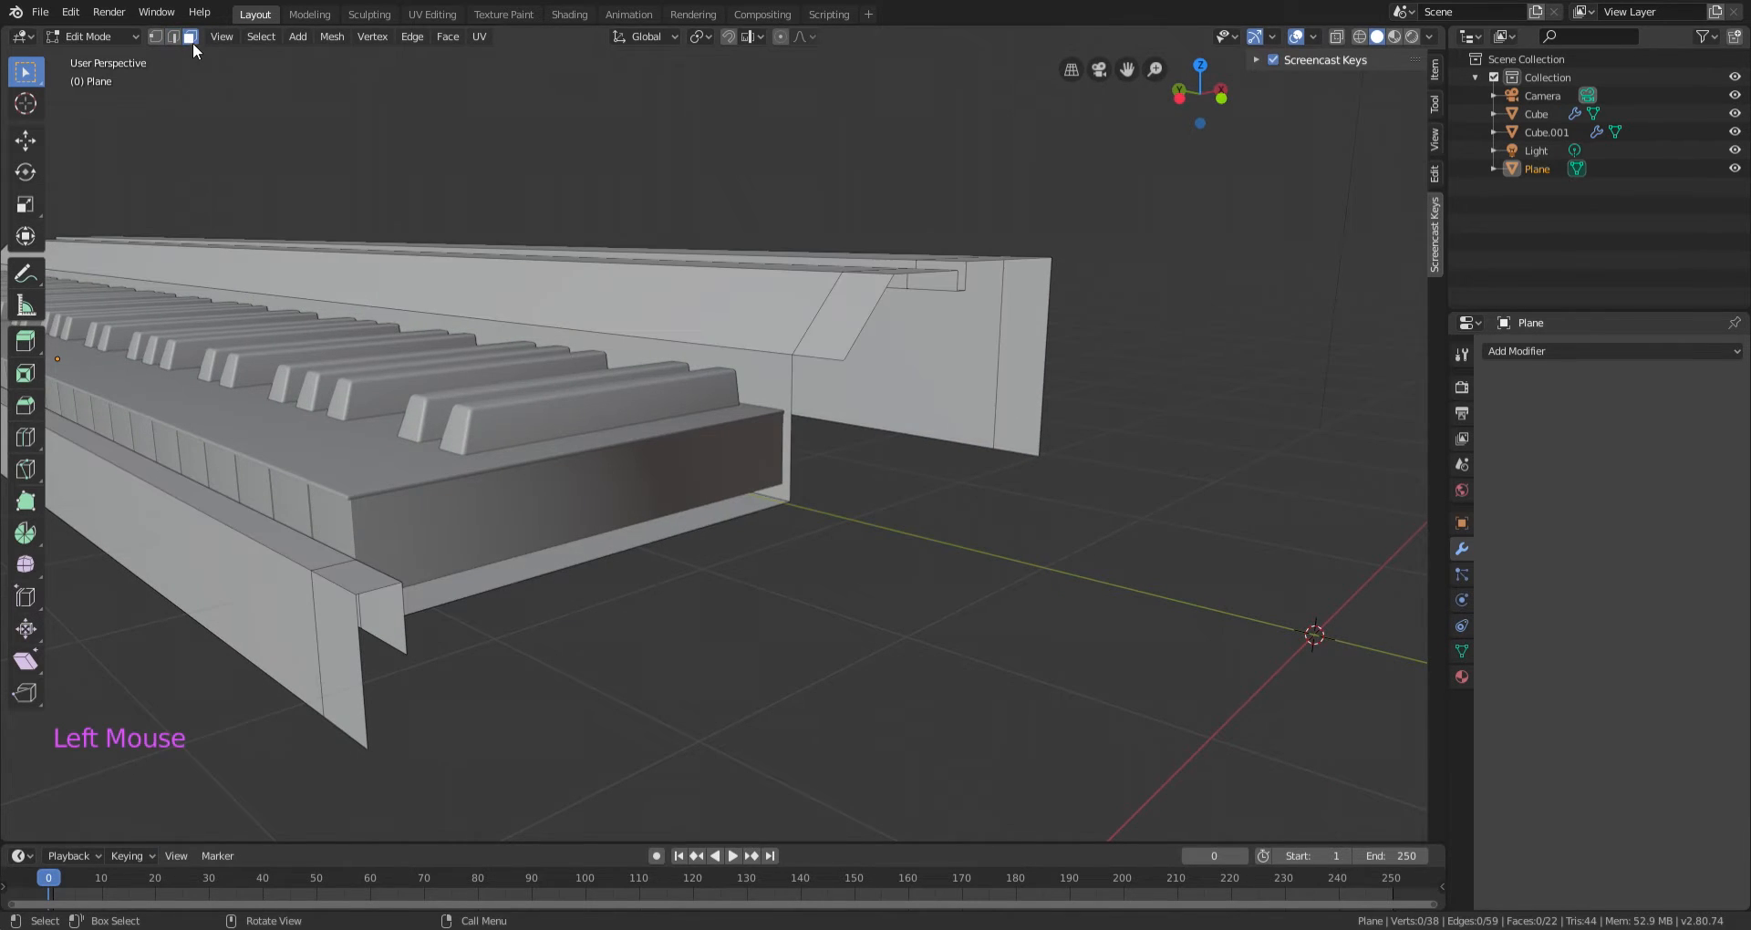
pyautogui.click(368, 596)
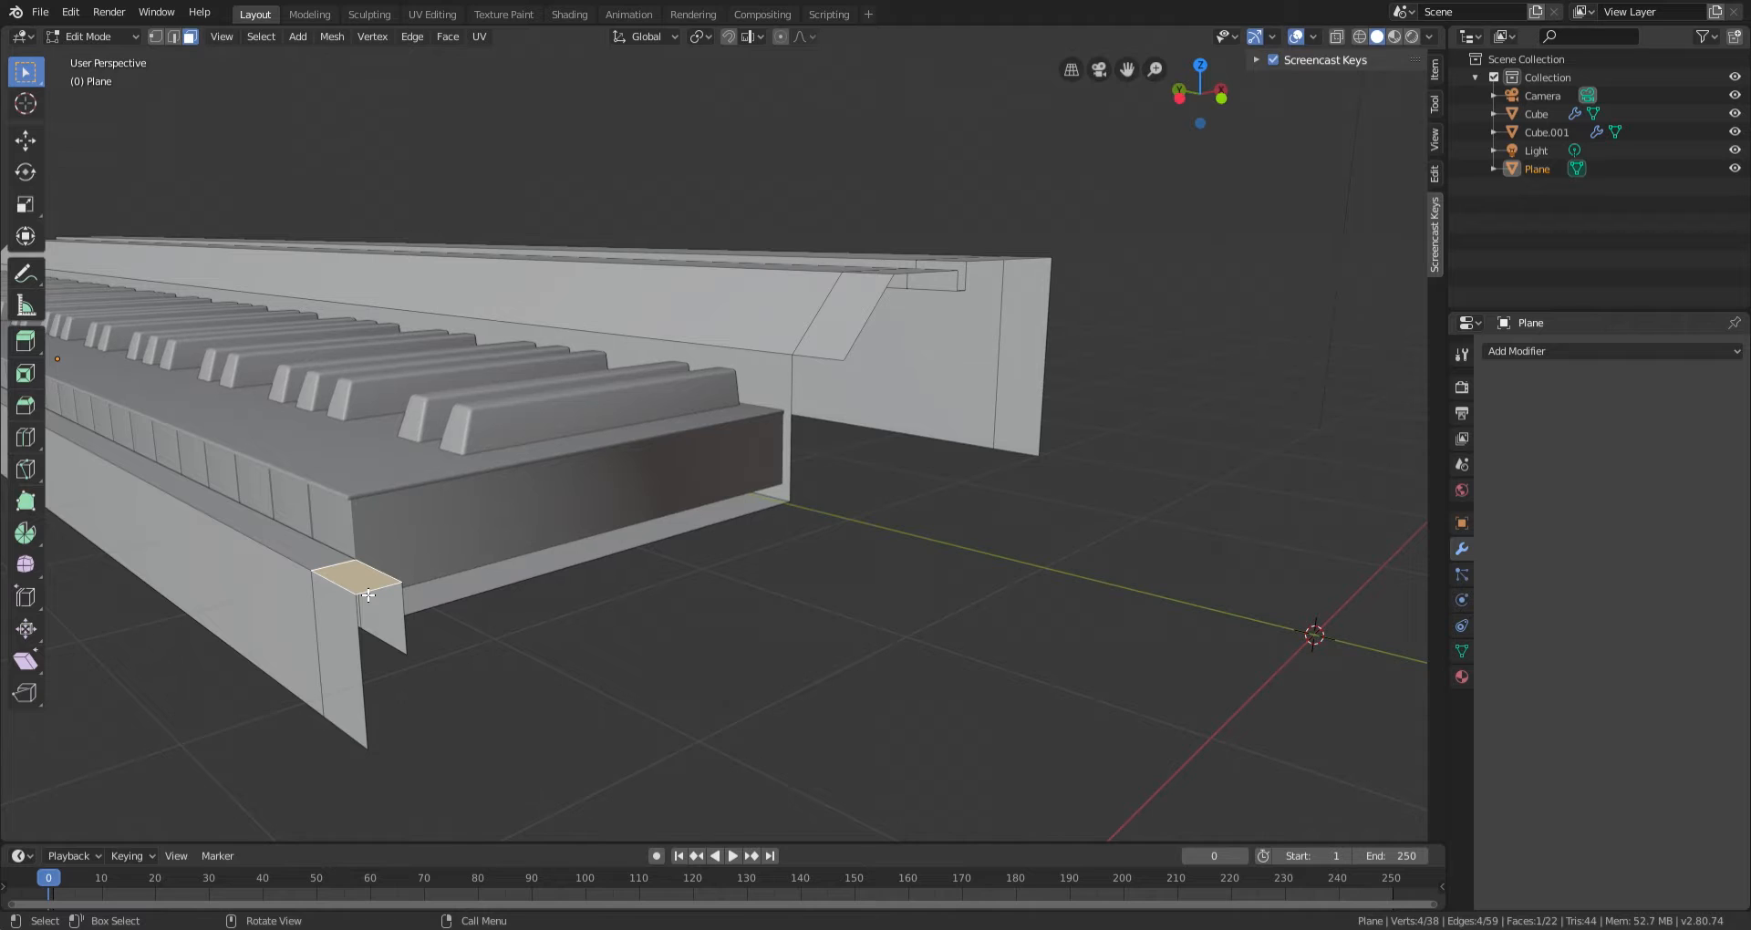
pyautogui.press('e')
pyautogui.click(393, 493)
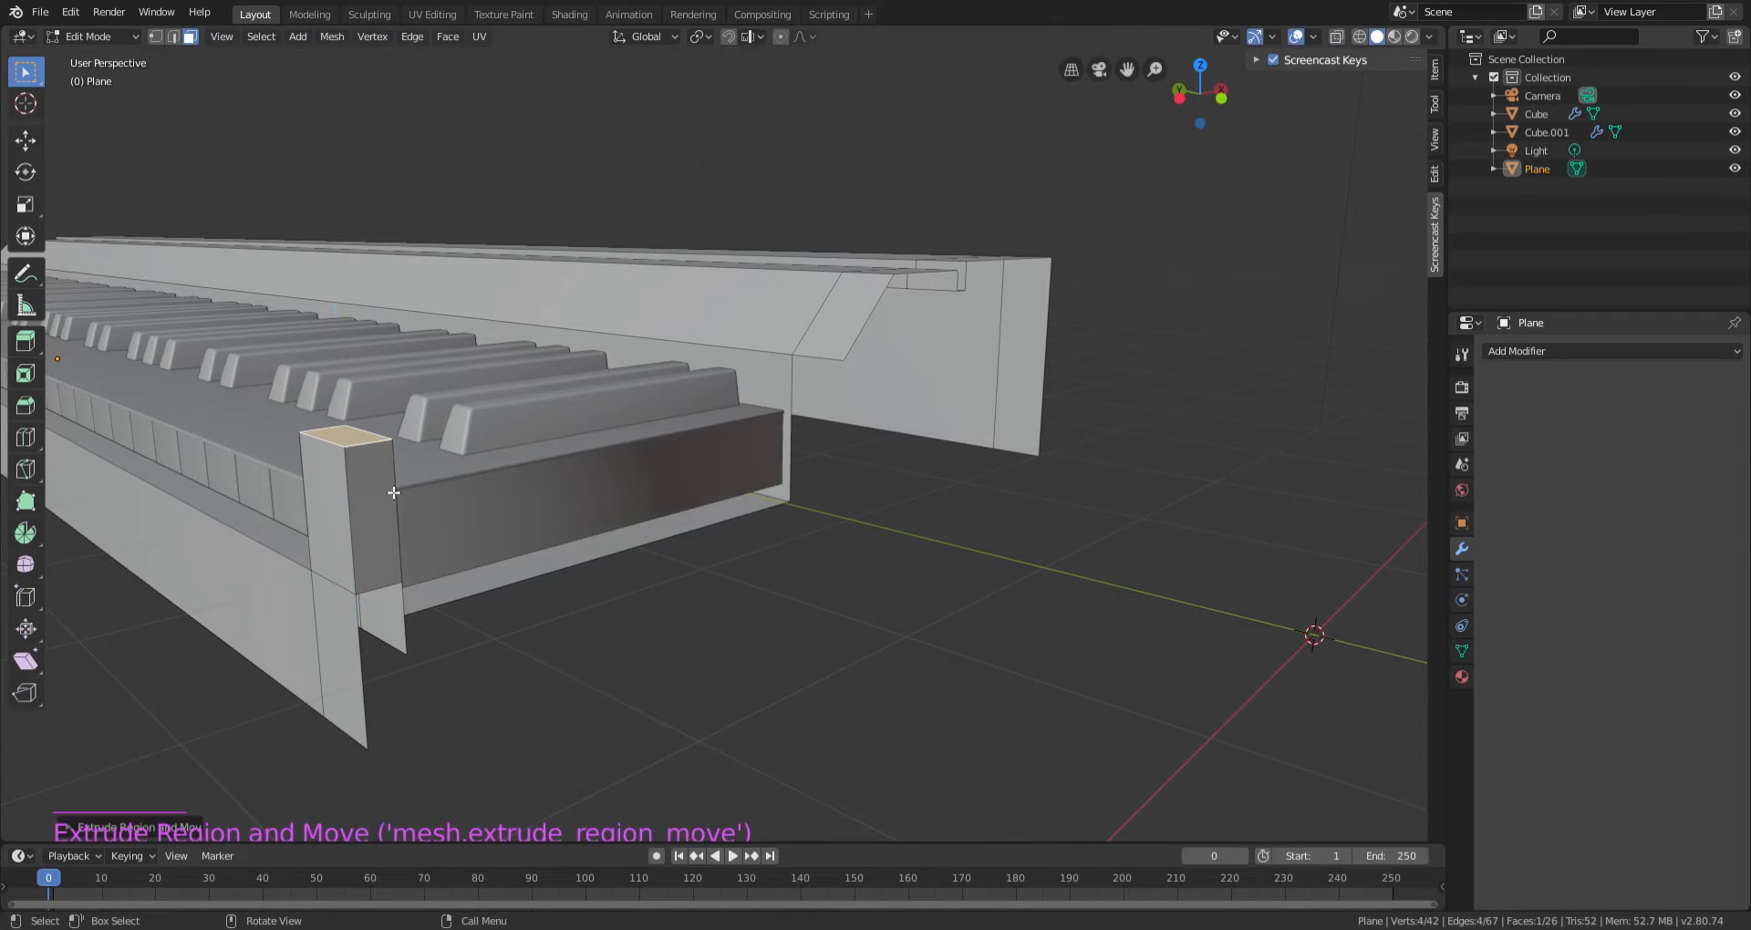
pyautogui.moveTo(393, 492); pyautogui.dragTo(509, 457, button='middle')
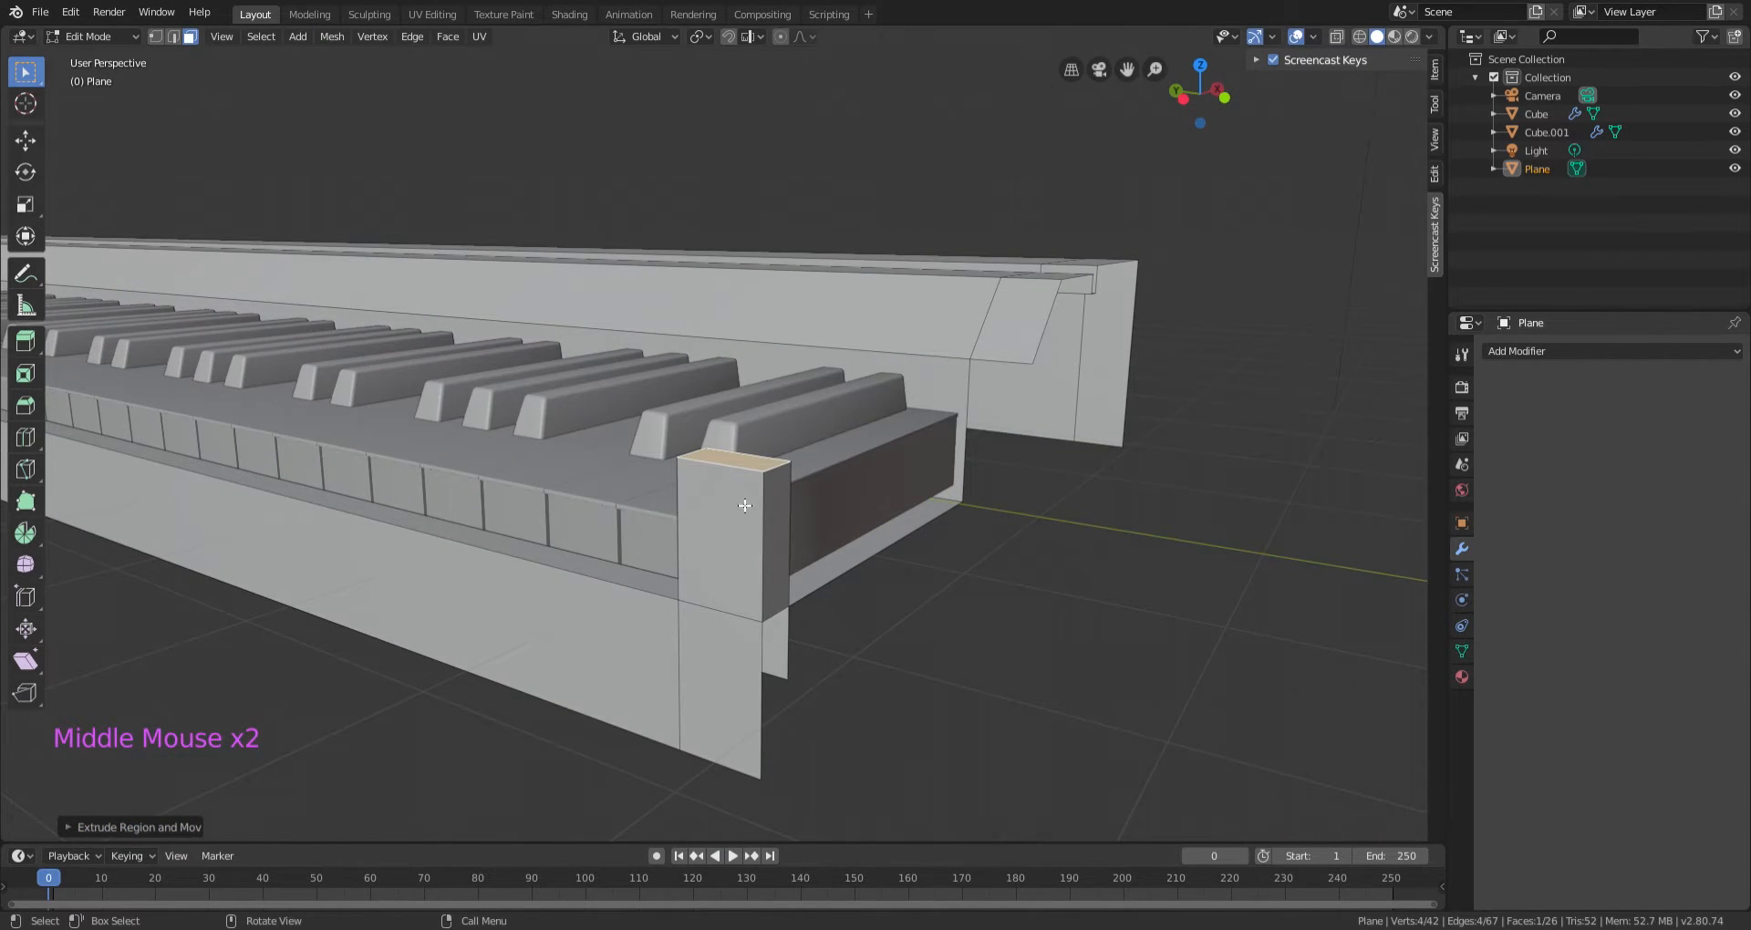
pyautogui.press('g')
pyautogui.press('z')
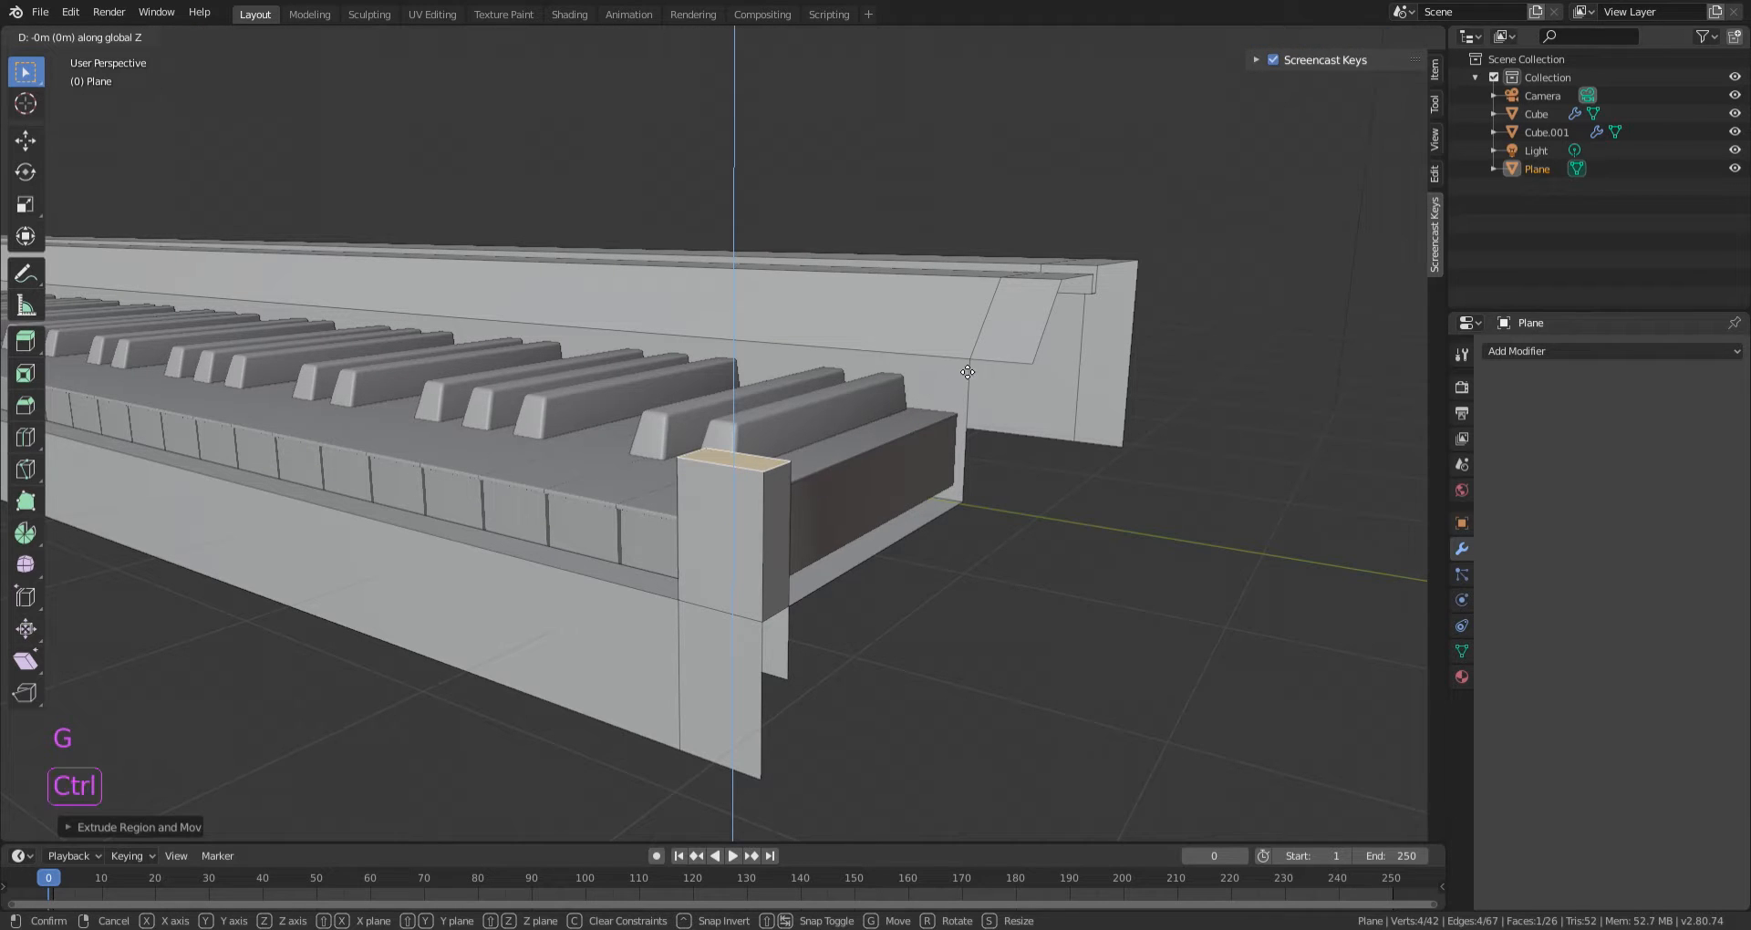
pyautogui.press('Escape')
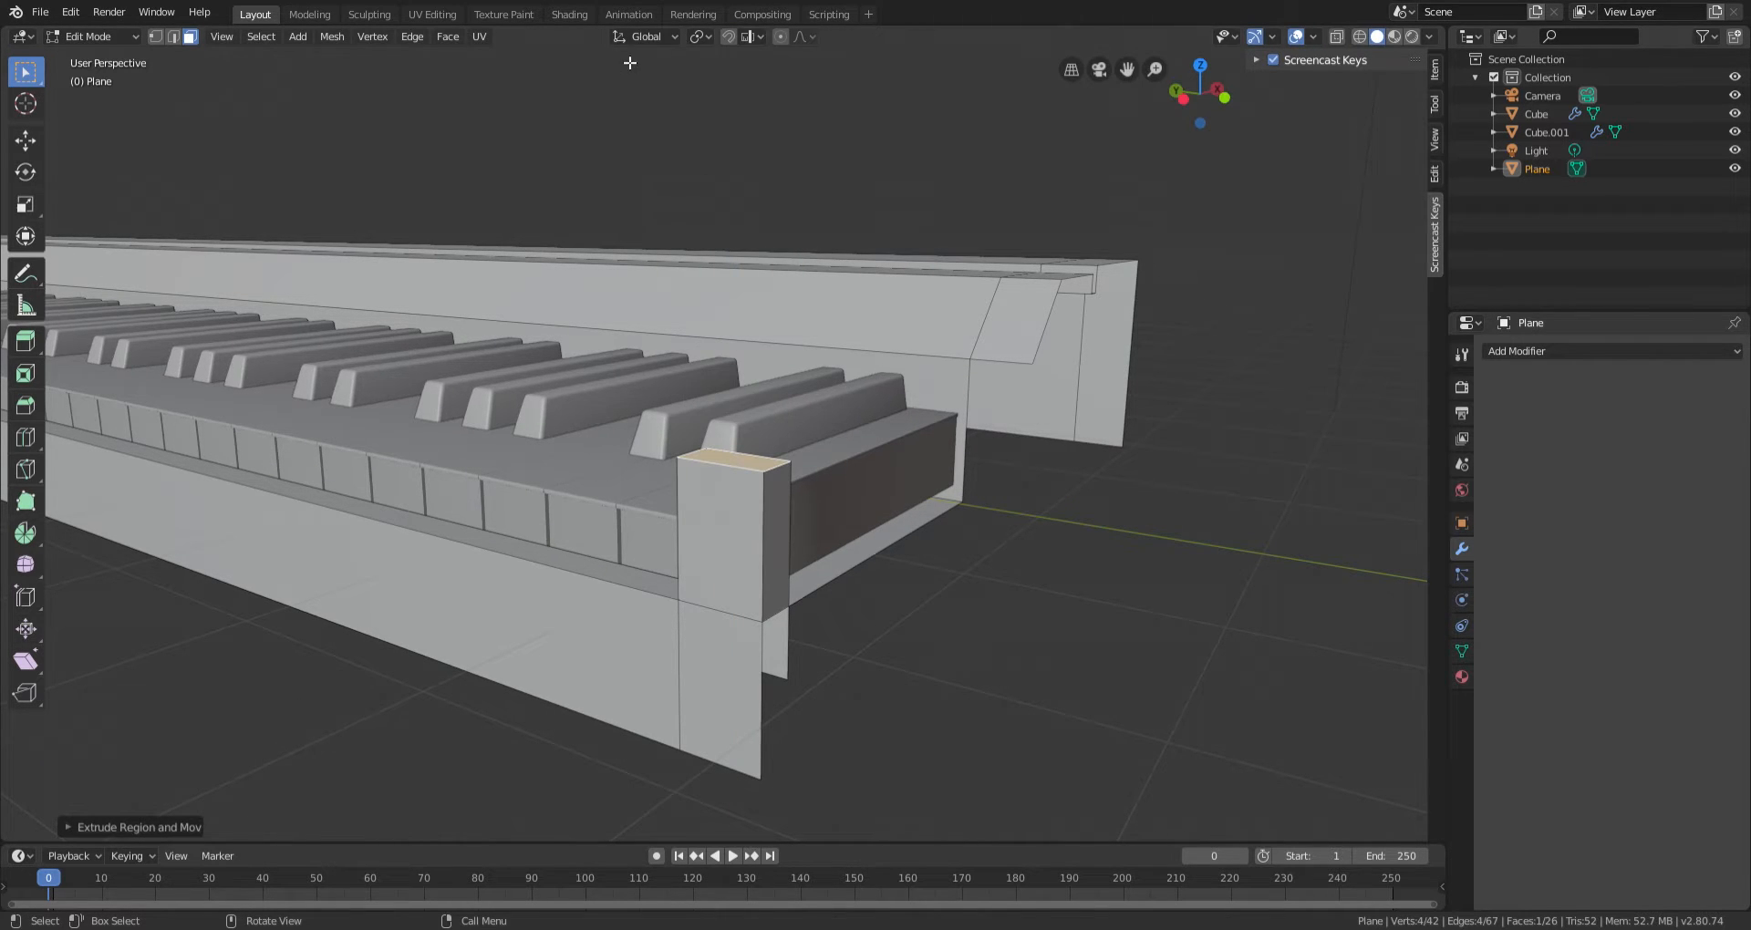
# Set snapping to Vertex and move the corner block's top face along Z to the height of the sloped panel's lower corner.
pyautogui.click(749, 36)
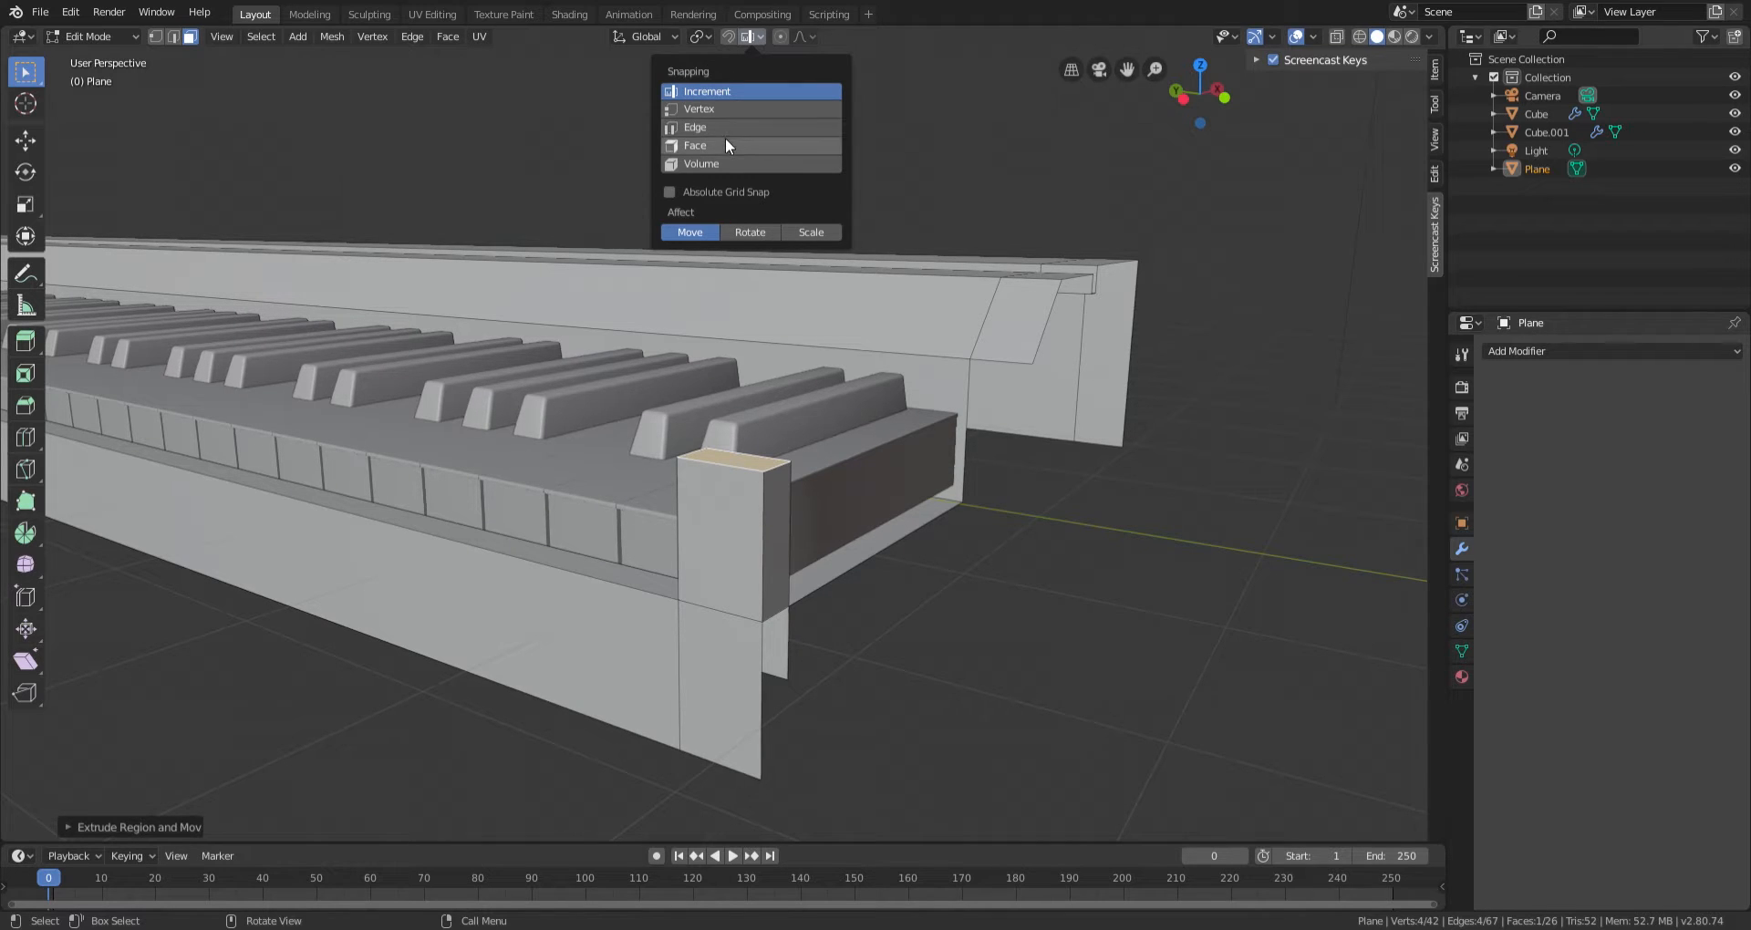
pyautogui.click(721, 110)
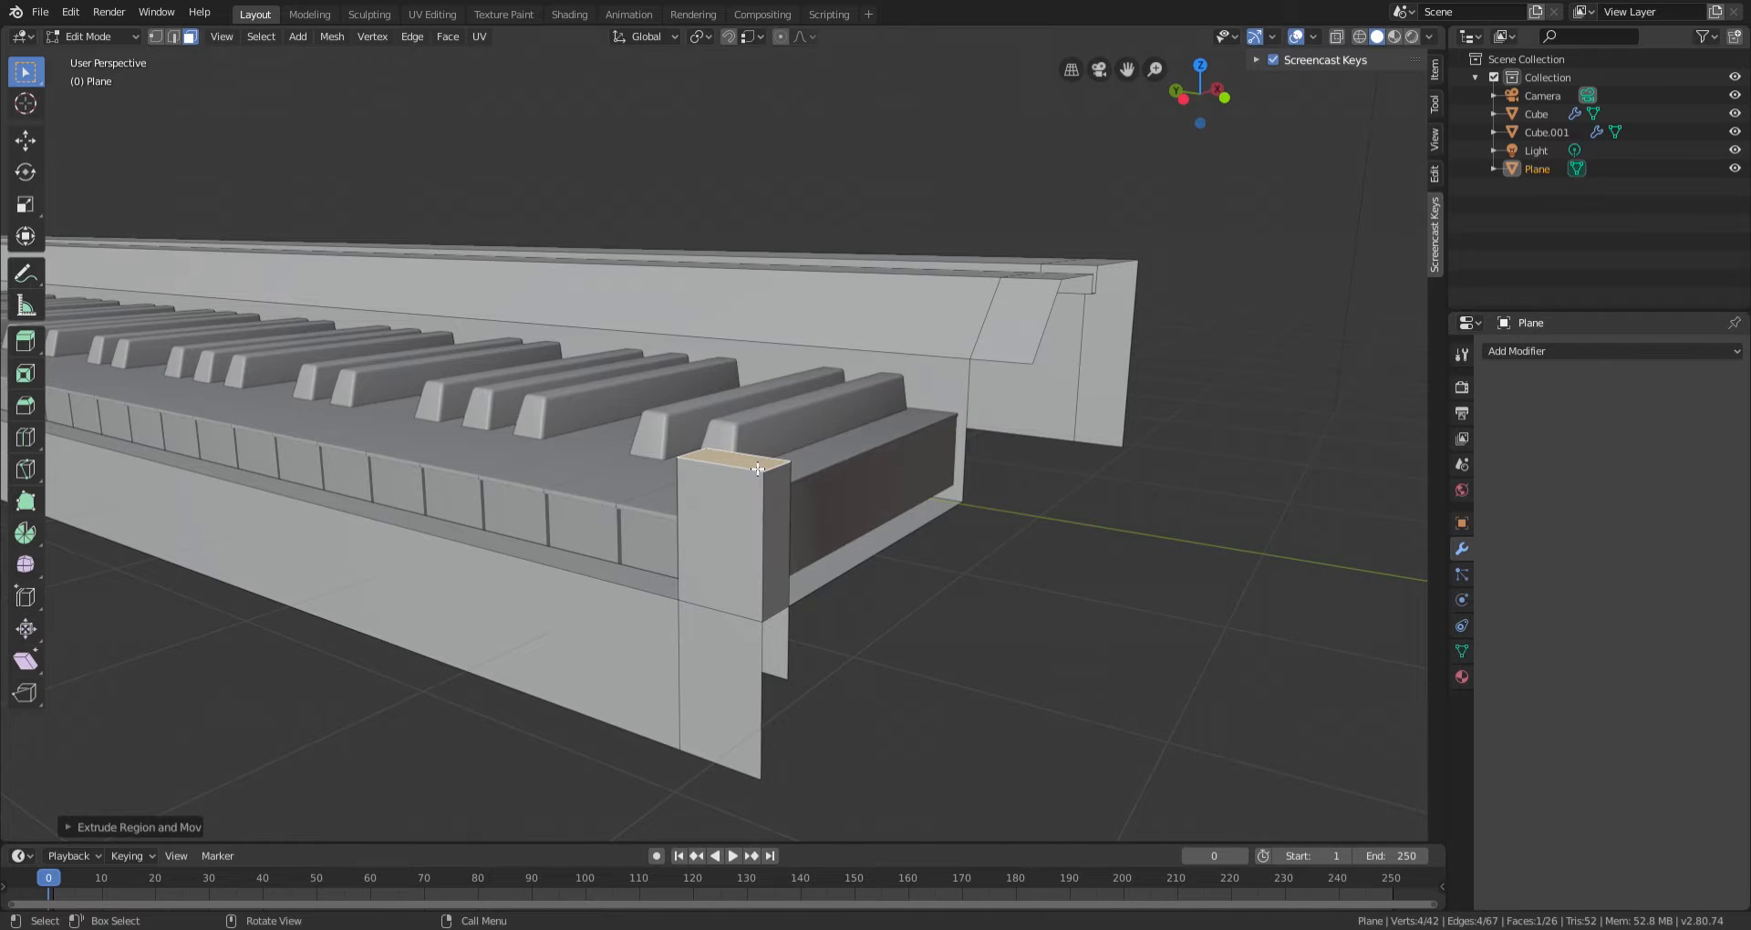
pyautogui.press('g')
pyautogui.press('z')
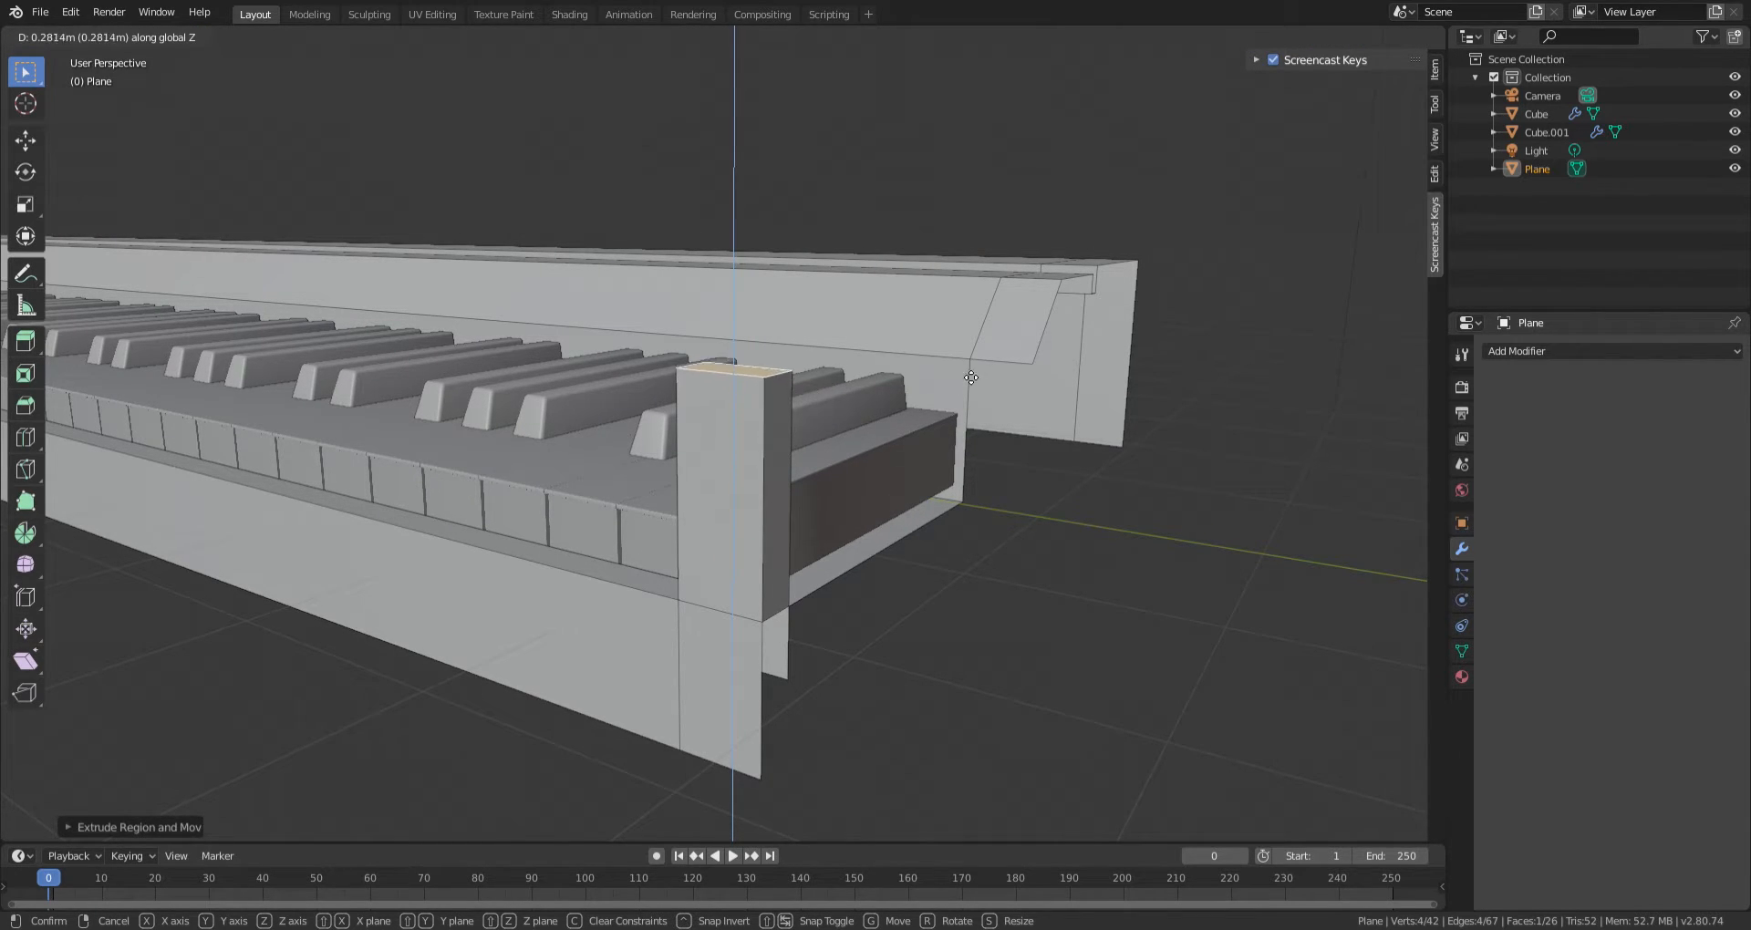
pyautogui.press('ctrl')
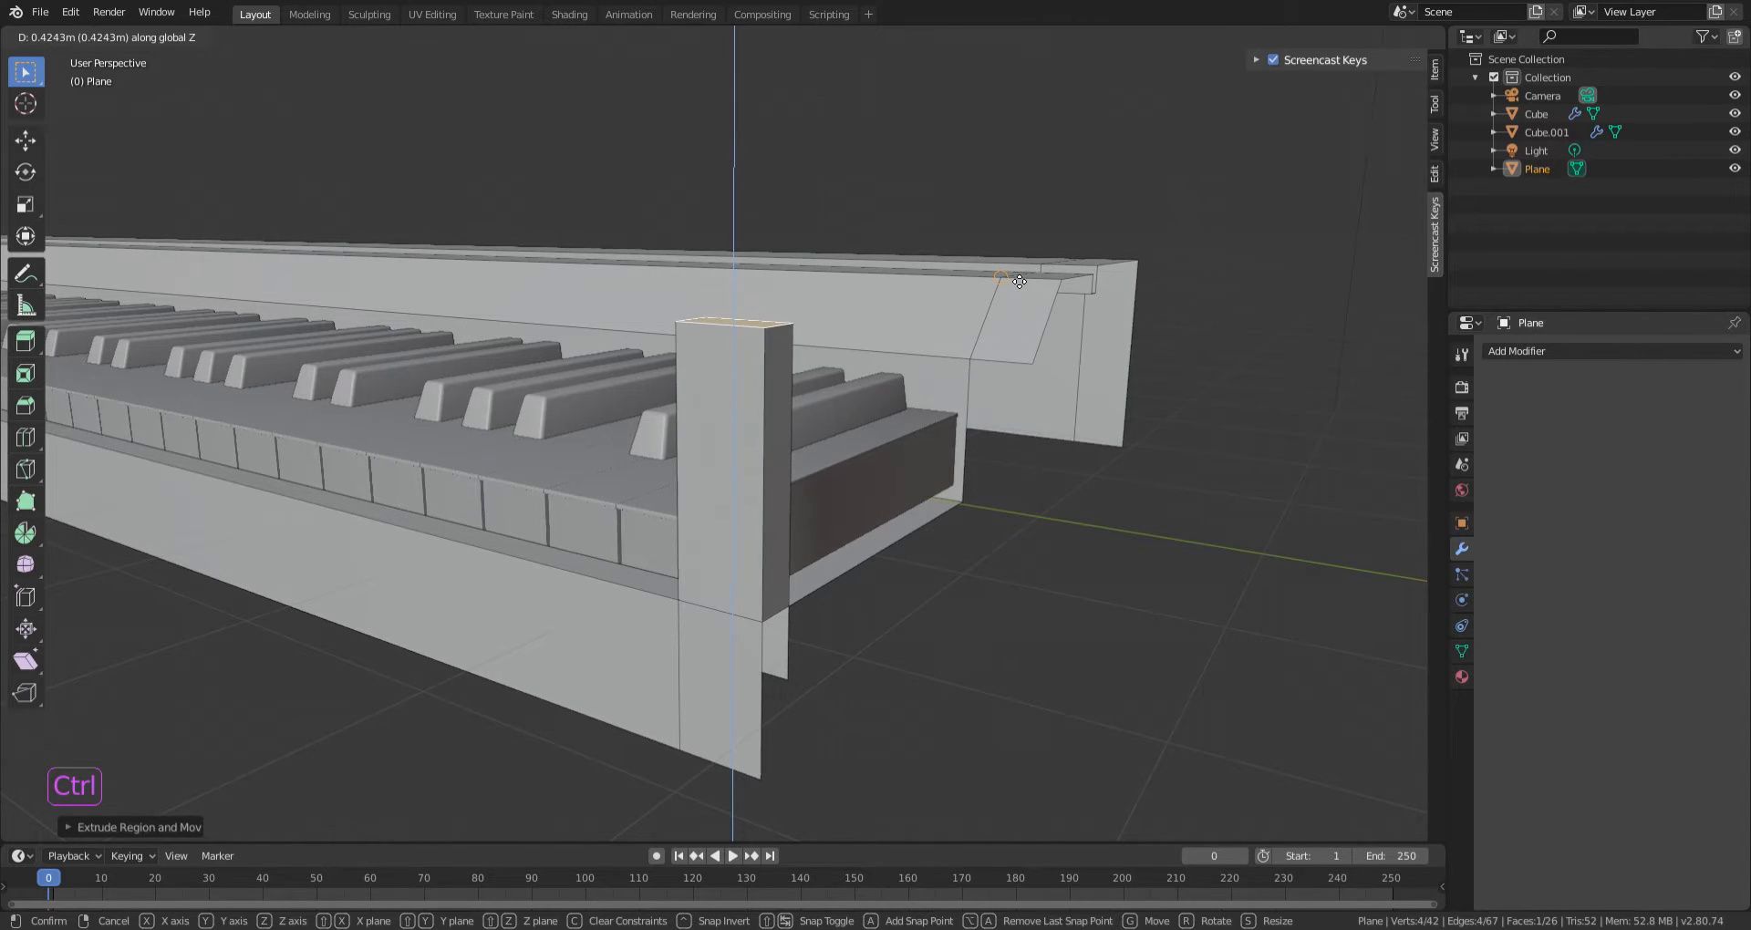
pyautogui.click(1043, 369)
# Delete the corner block's outer end face, its face toward the keys and the lip face below it.
pyautogui.moveTo(917, 512); pyautogui.dragTo(918, 468, button='middle')
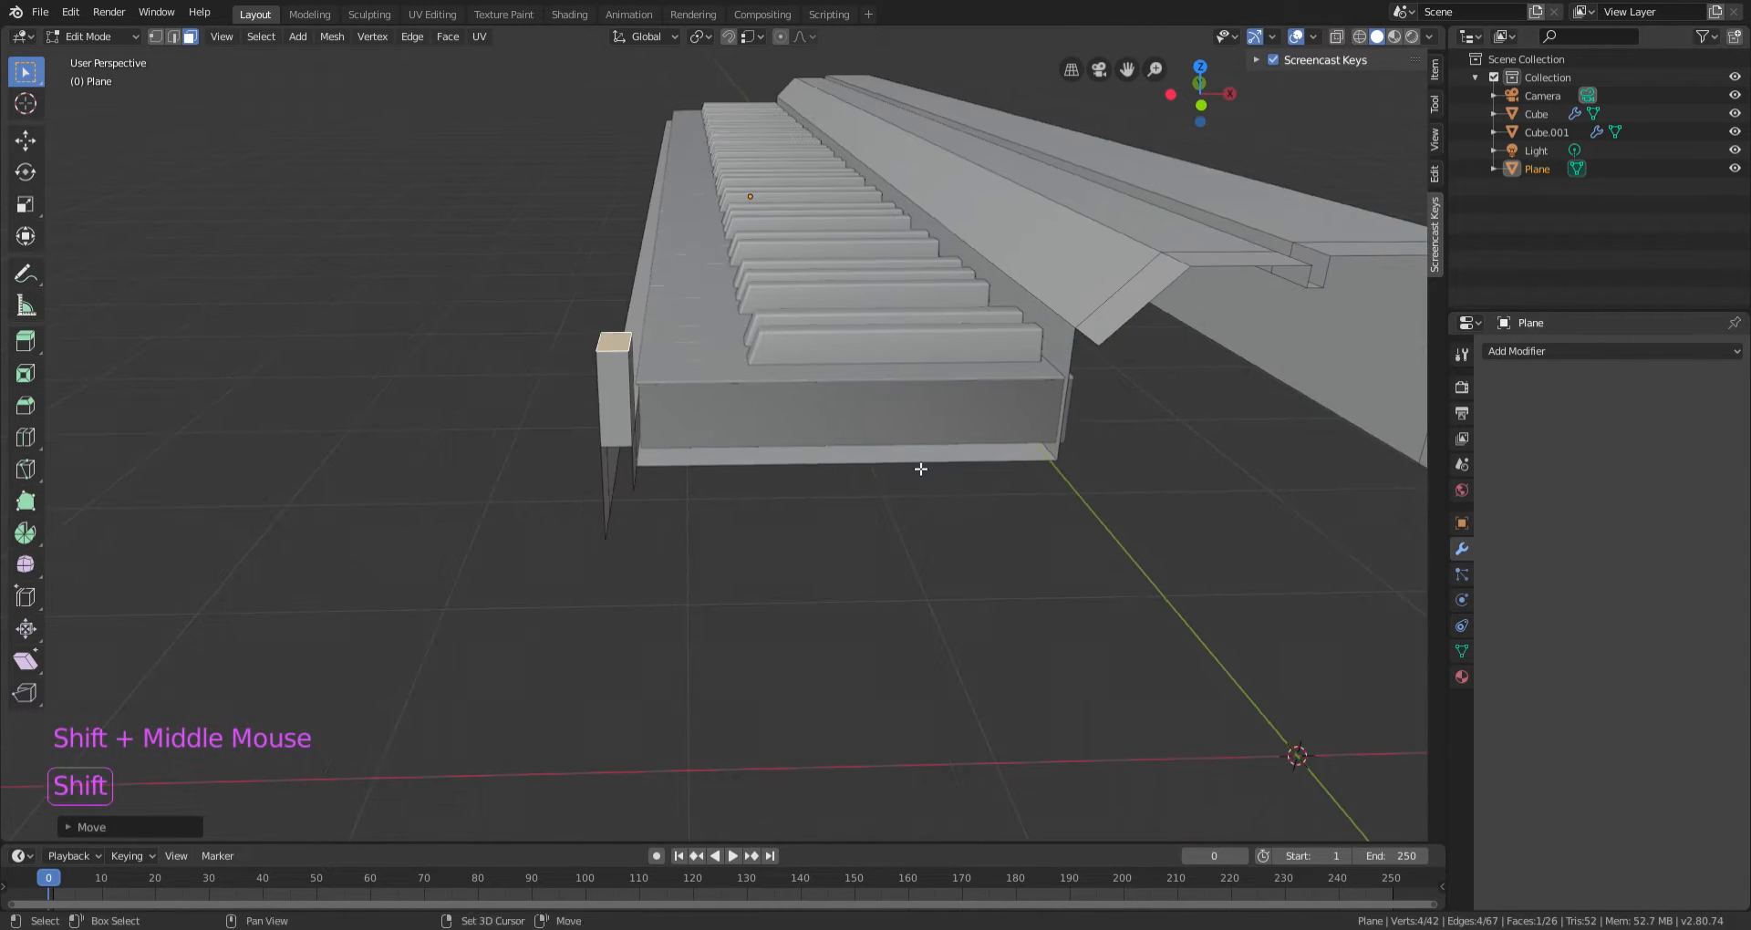
pyautogui.scroll(1, 800, 440)
pyautogui.click(592, 445)
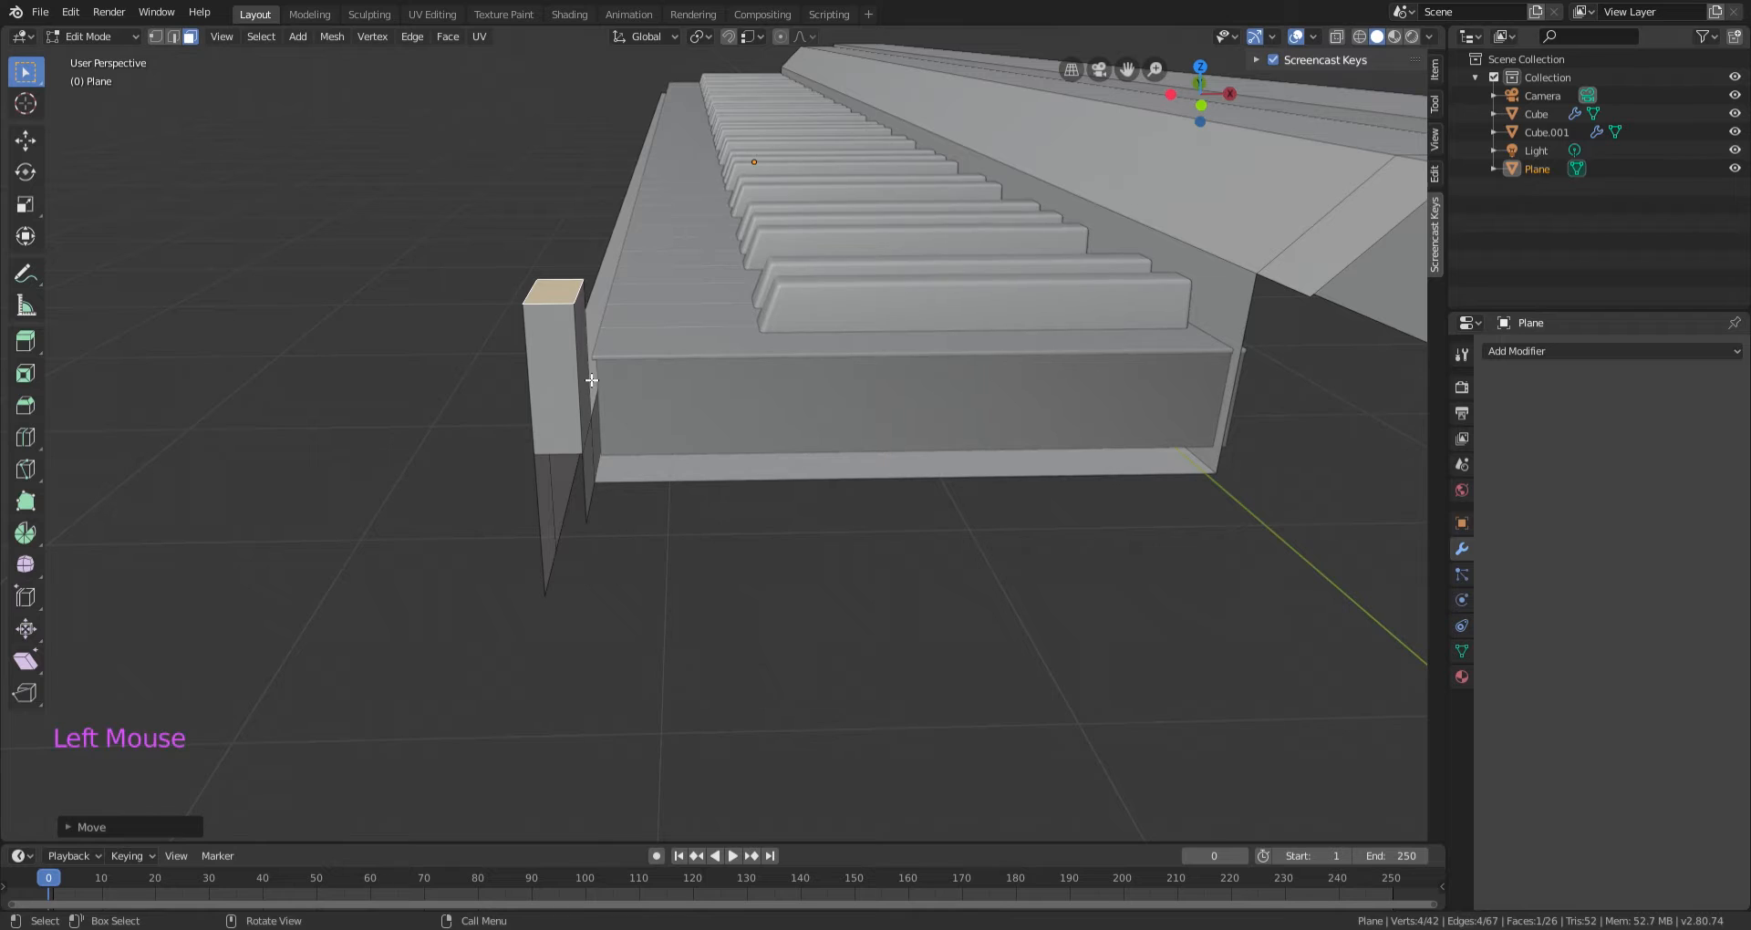
pyautogui.keyDown('shift'); pyautogui.click(588, 469); pyautogui.keyUp('shift')
pyautogui.keyDown('shift'); pyautogui.click(575, 430); pyautogui.keyUp('shift')
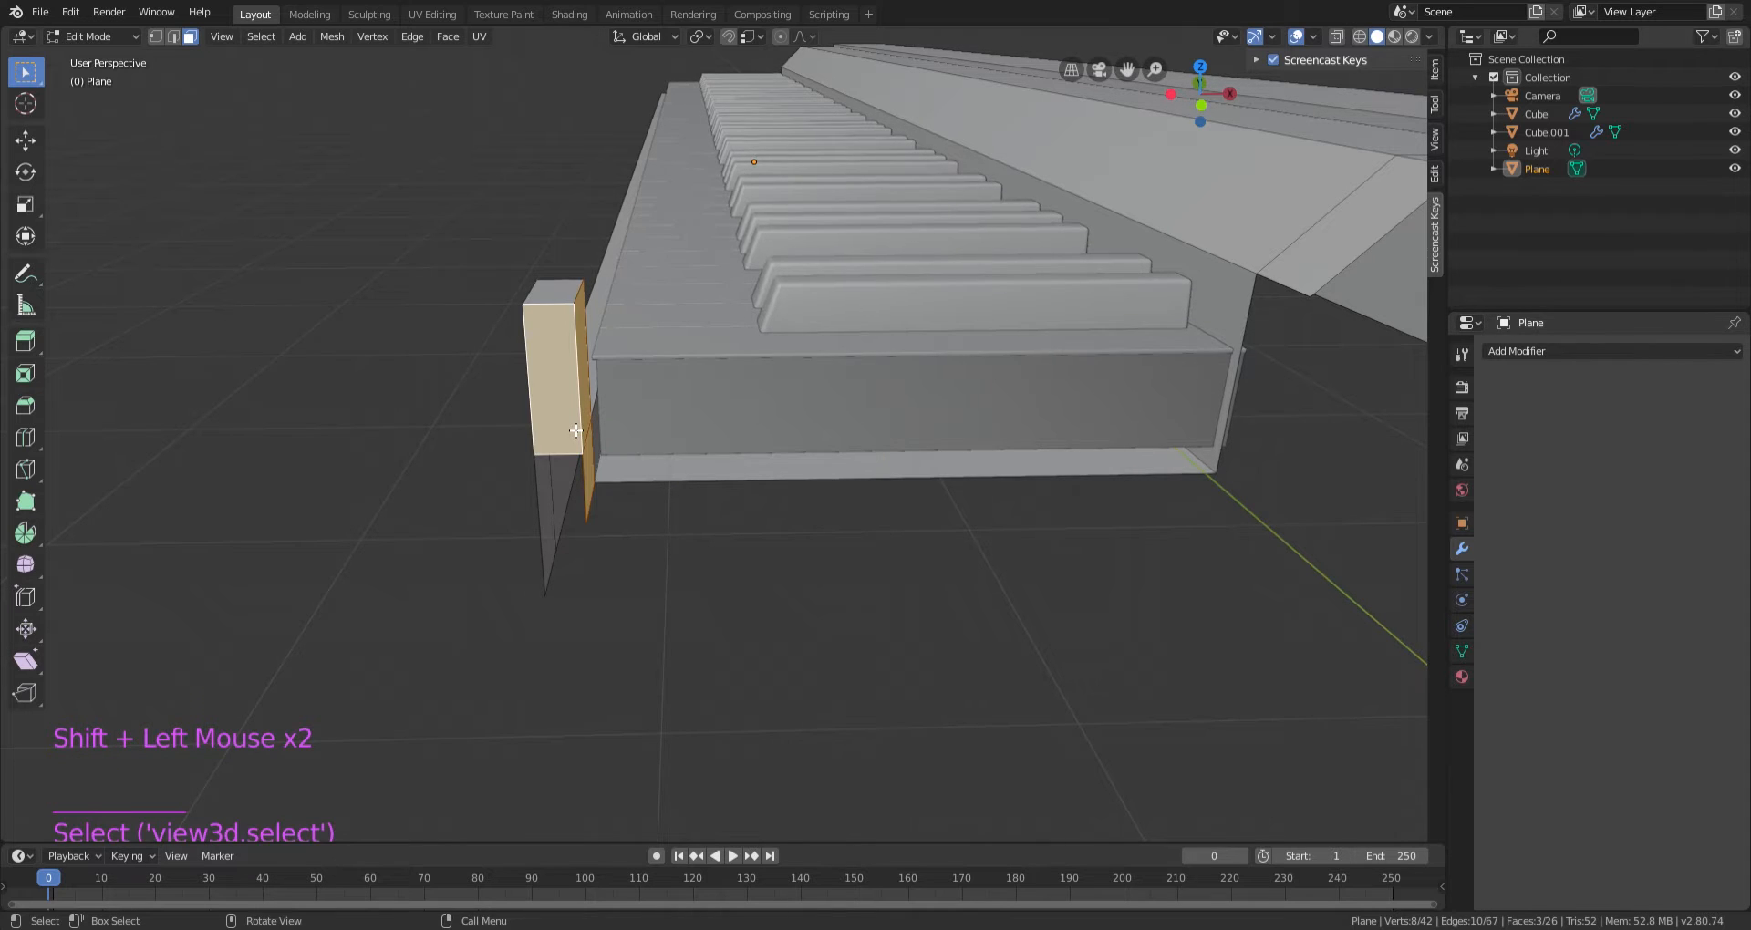
pyautogui.press('Delete')
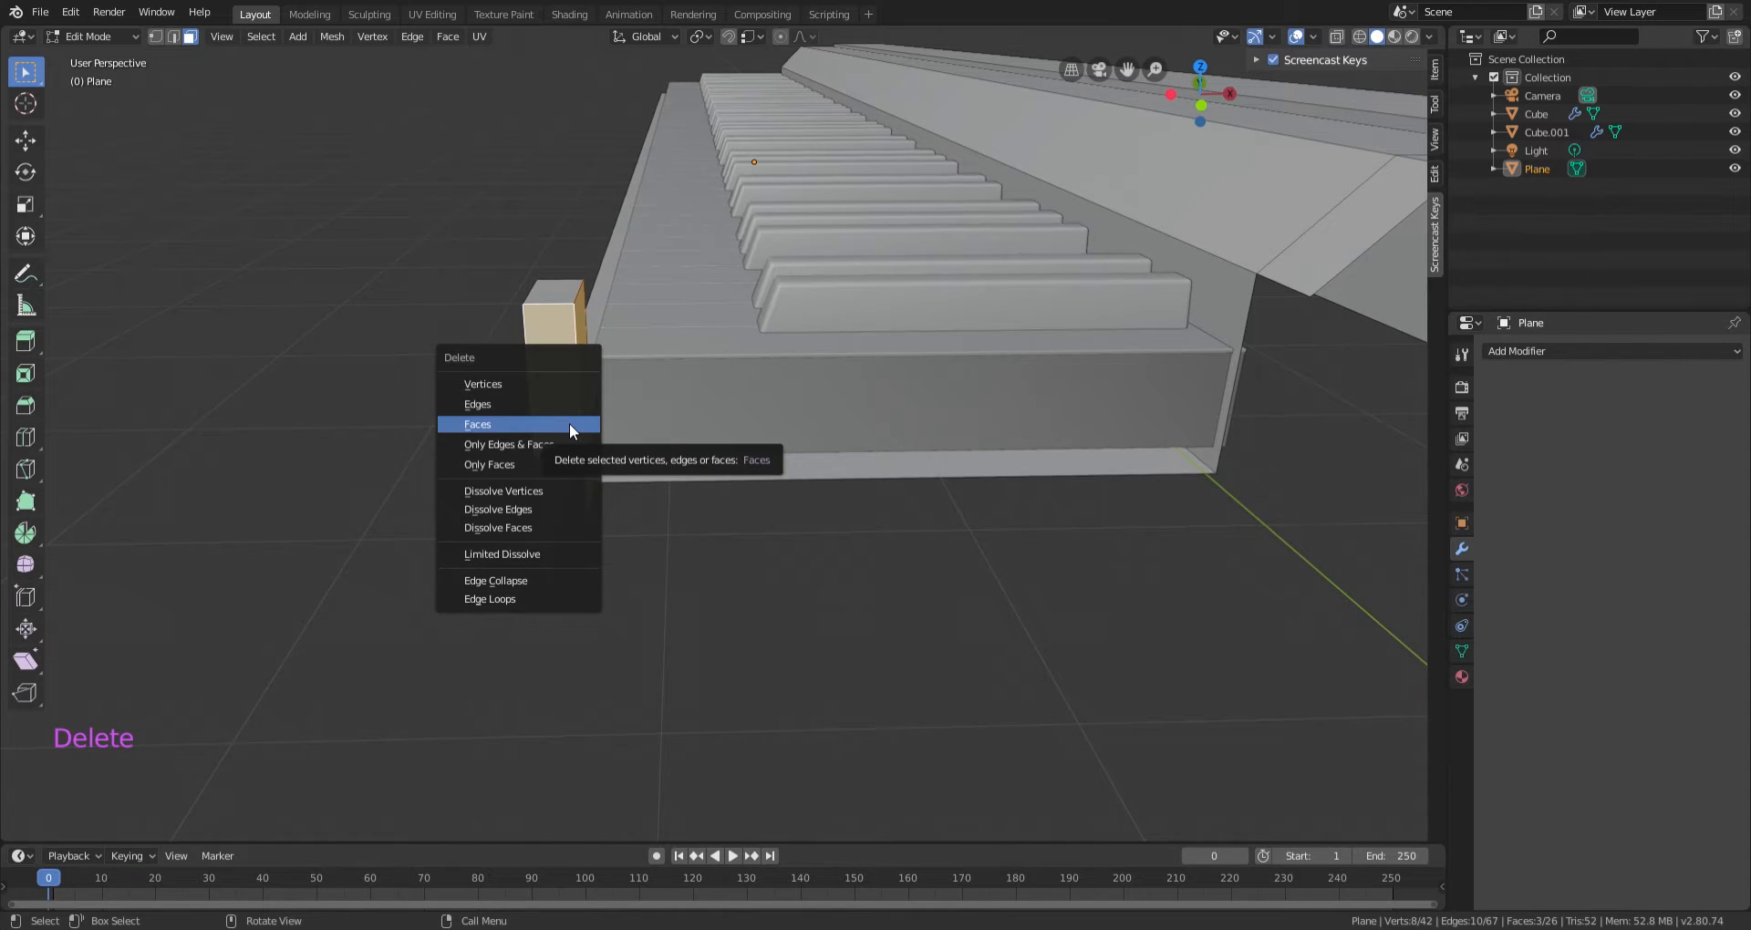
pyautogui.click(576, 430)
# Fill the inner side face beside the keys from the corner block's inner edge, the case's back edge and the front rail edge.
pyautogui.moveTo(576, 430); pyautogui.dragTo(242, 101, button='middle')
pyautogui.click(173, 37)
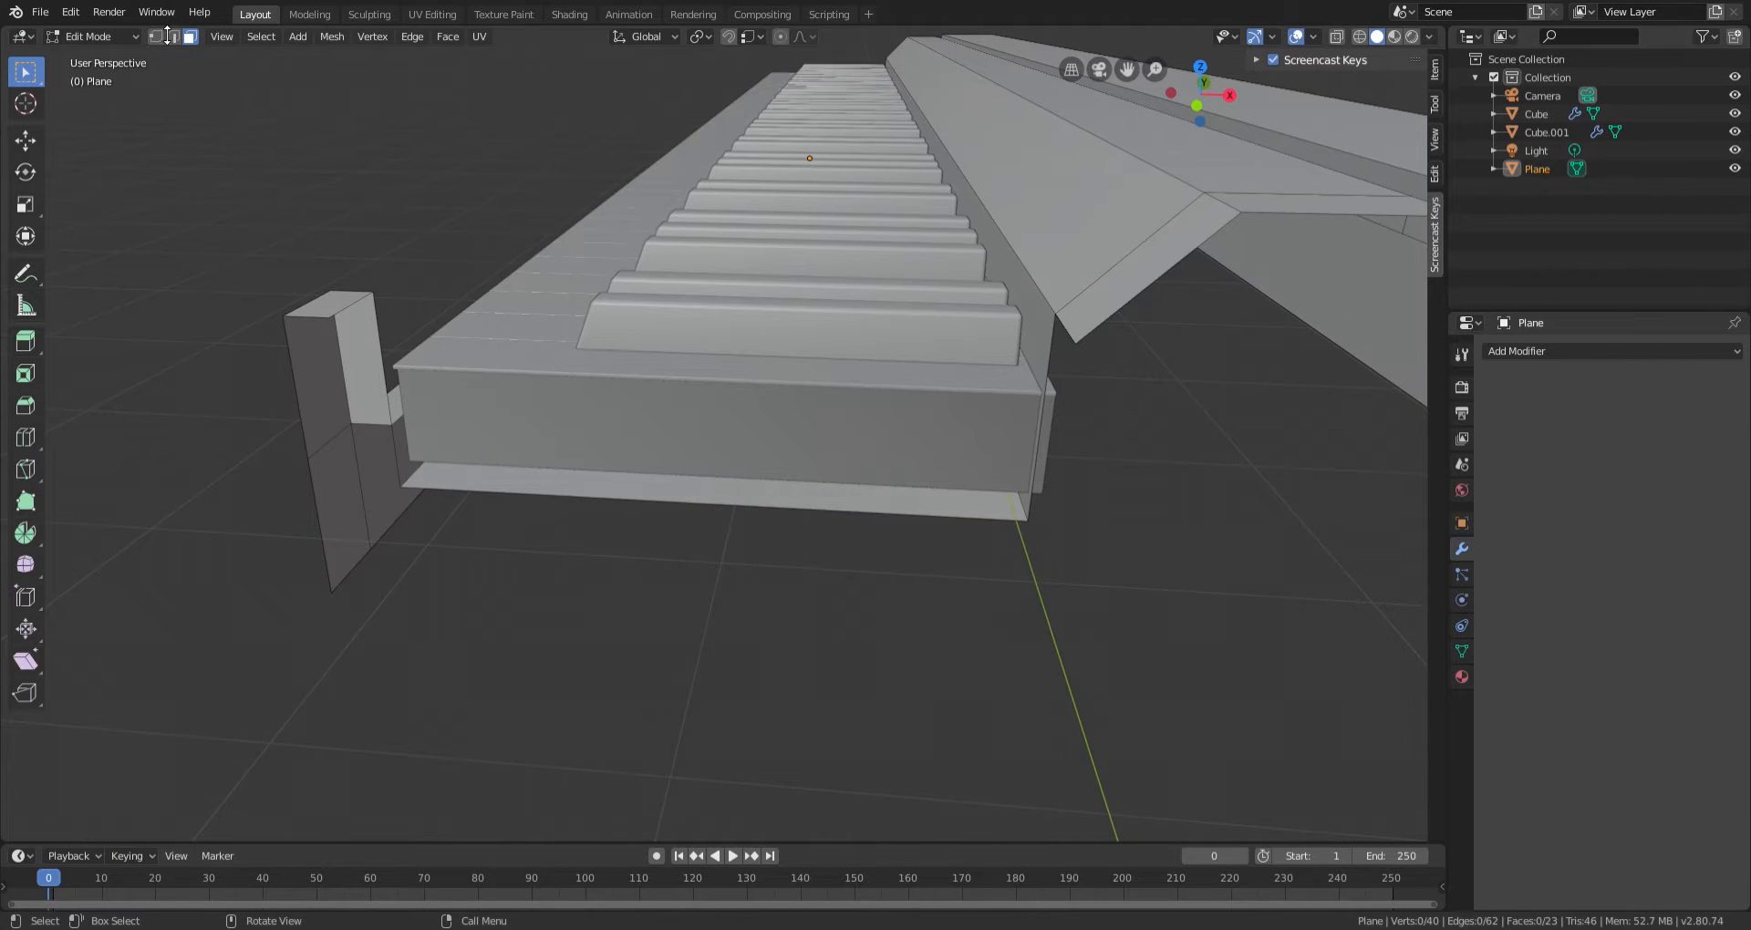
pyautogui.click(392, 385)
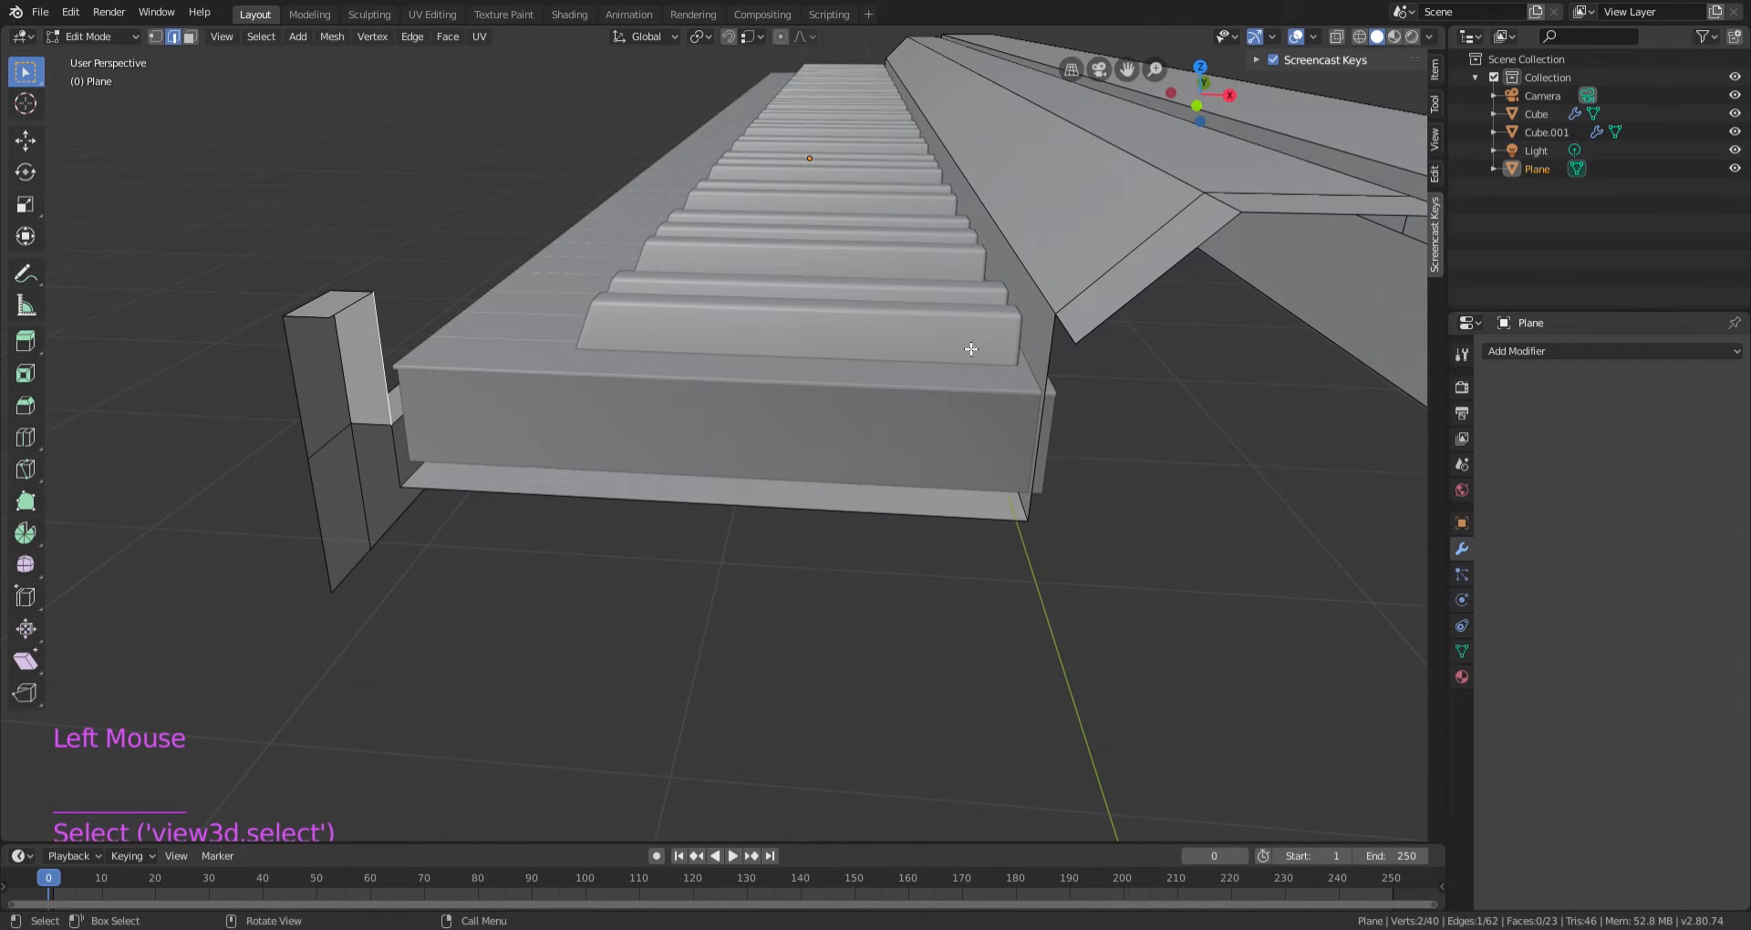
pyautogui.moveTo(972, 349); pyautogui.dragTo(1278, 390, button='middle')
pyautogui.keyDown('shift'); pyautogui.click(1321, 406); pyautogui.keyUp('shift')
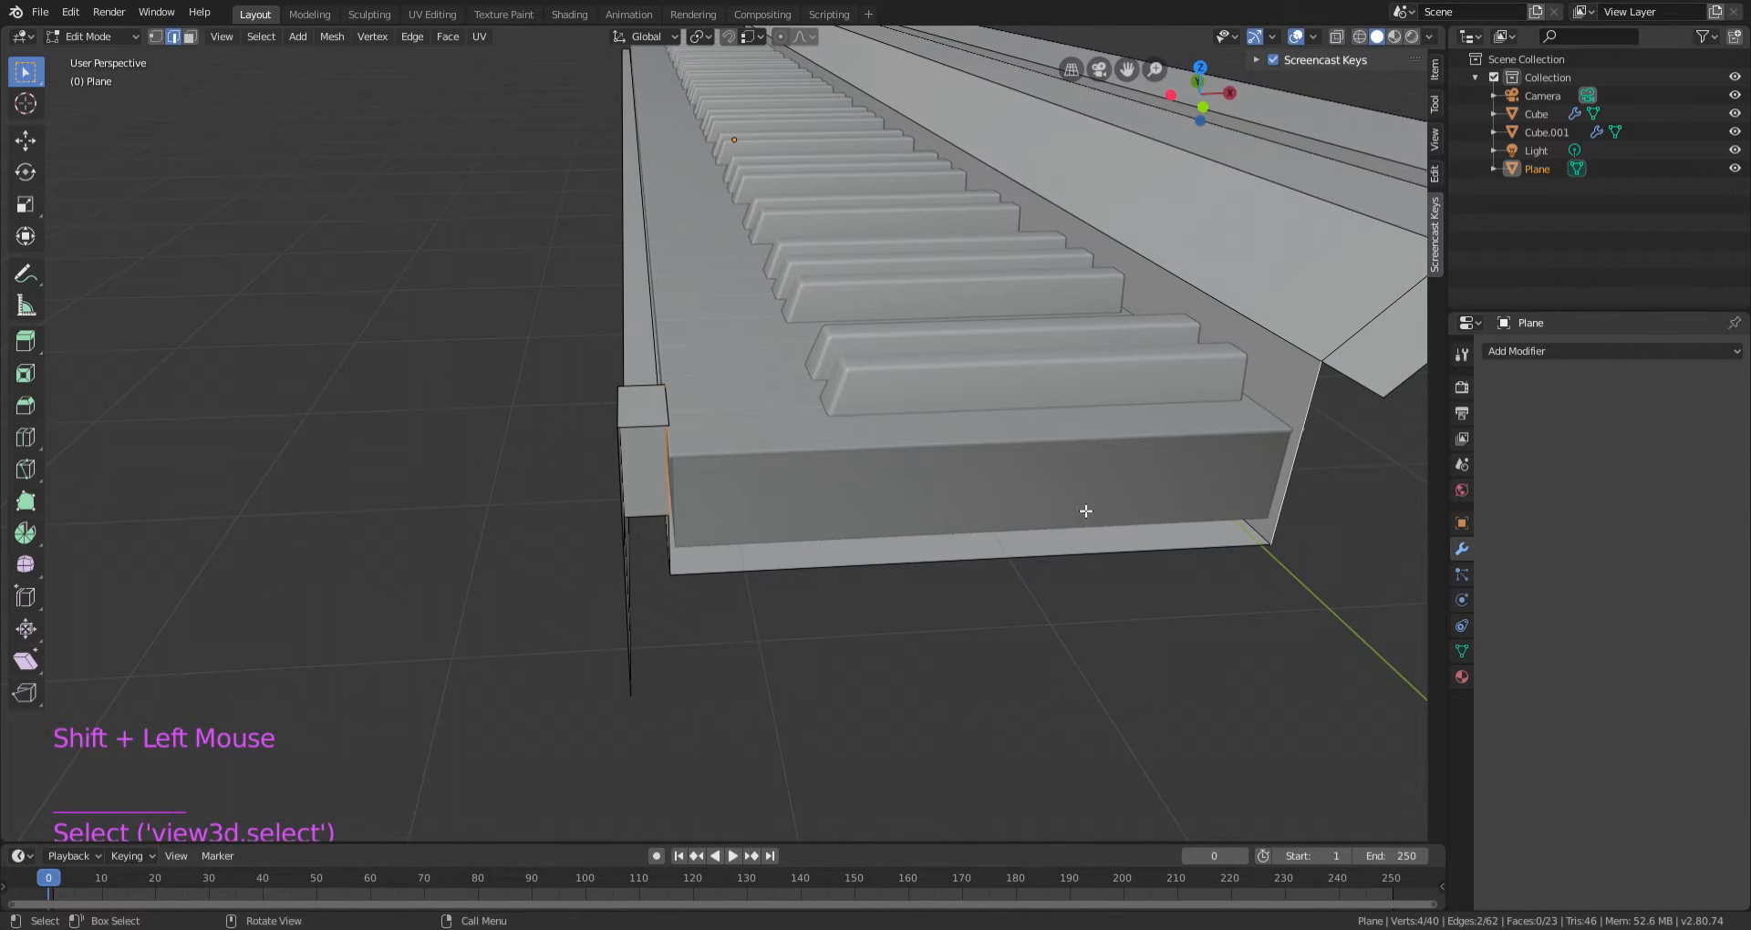
pyautogui.moveTo(1086, 511); pyautogui.dragTo(962, 508, button='middle')
pyautogui.keyDown('shift'); pyautogui.click(581, 498); pyautogui.keyUp('shift')
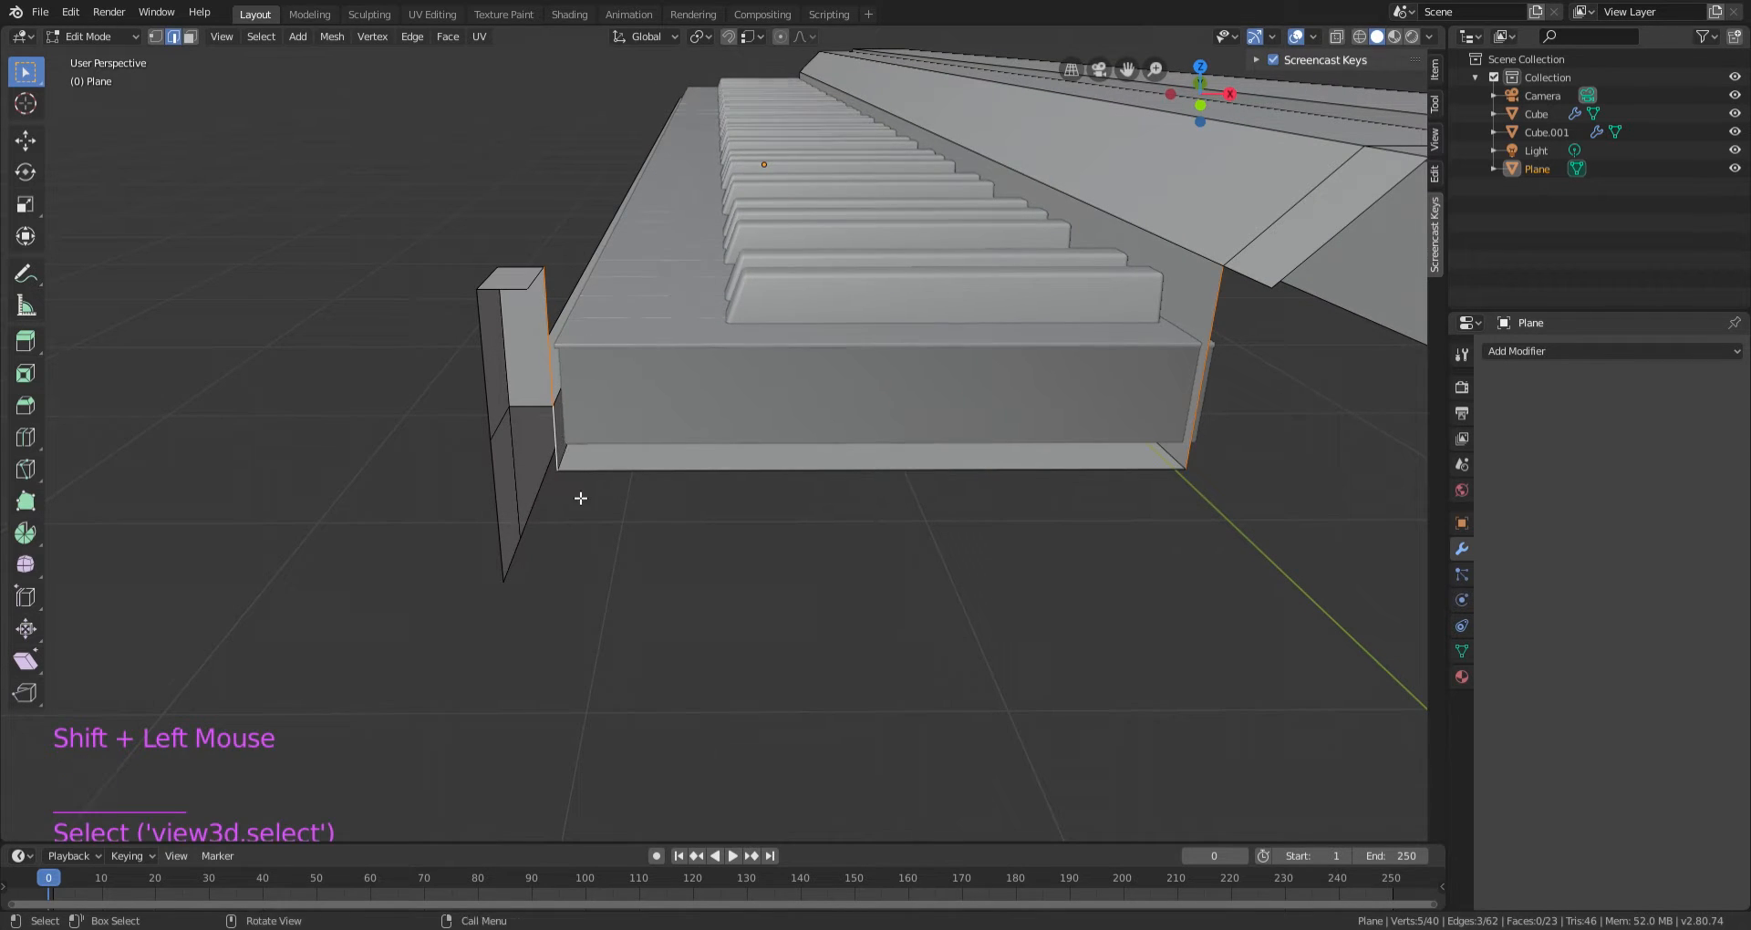
pyautogui.moveTo(581, 498); pyautogui.dragTo(36, 210, button='middle')
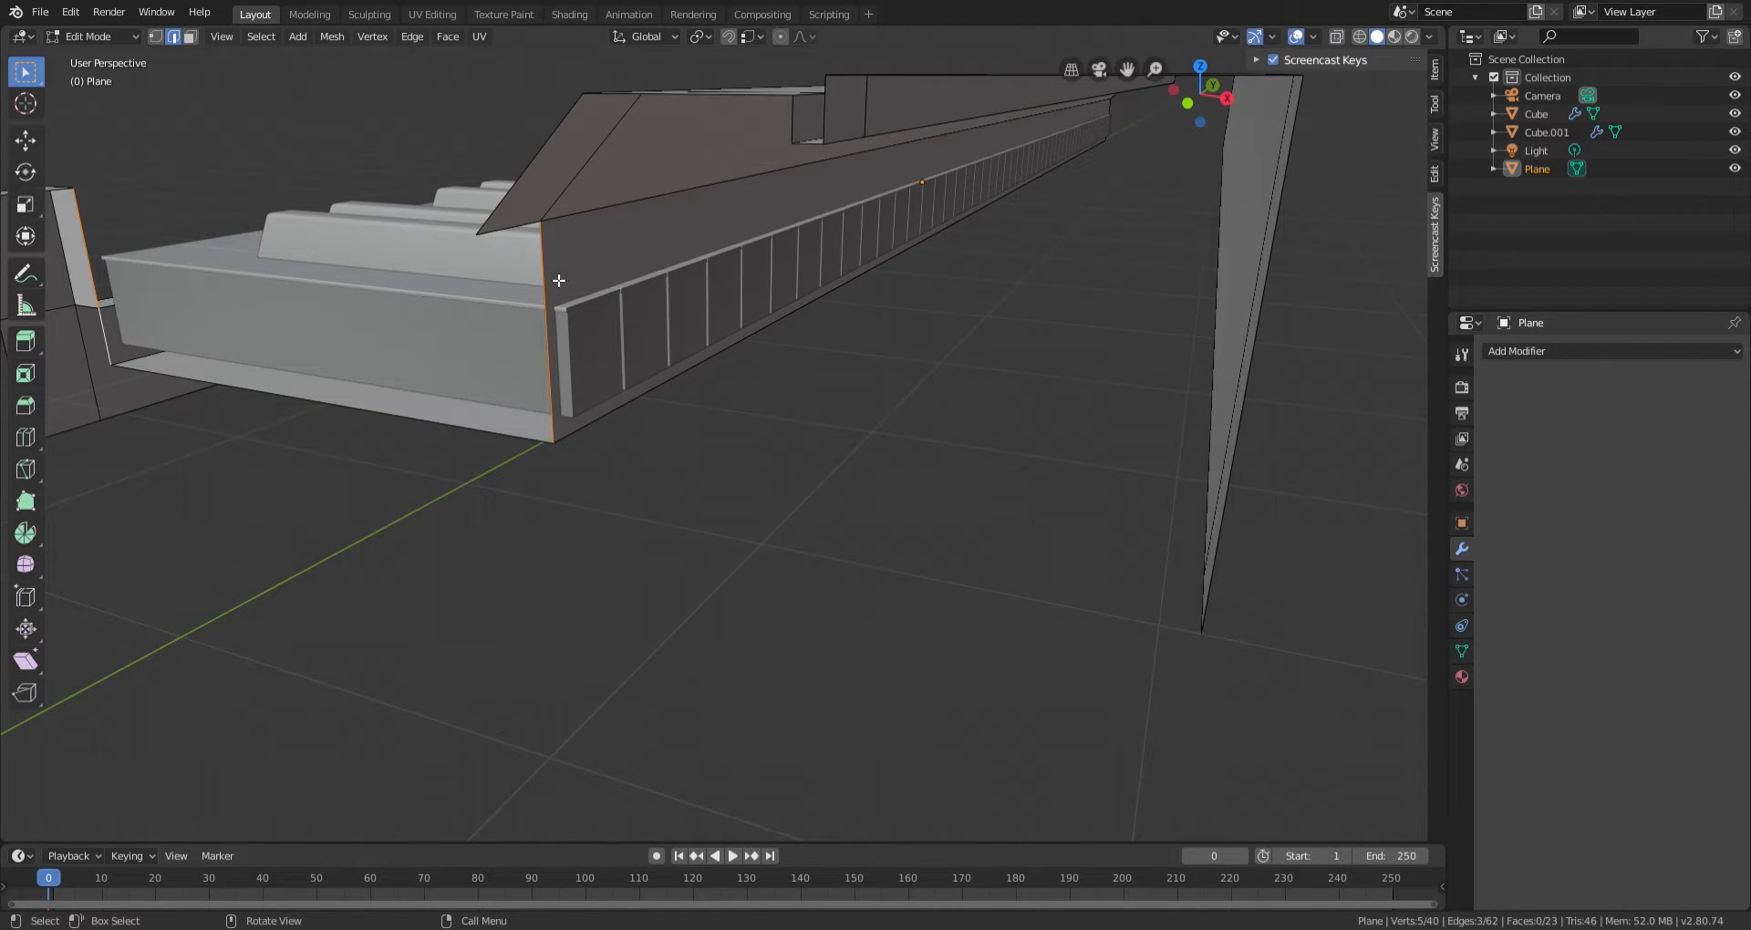
pyautogui.press('f')
# Fill a narrow top face beside the keys between the corner block's top edge and the sloped panel's end edge.
pyautogui.moveTo(485, 320); pyautogui.dragTo(774, 408, button='middle')
pyautogui.click(1311, 411)
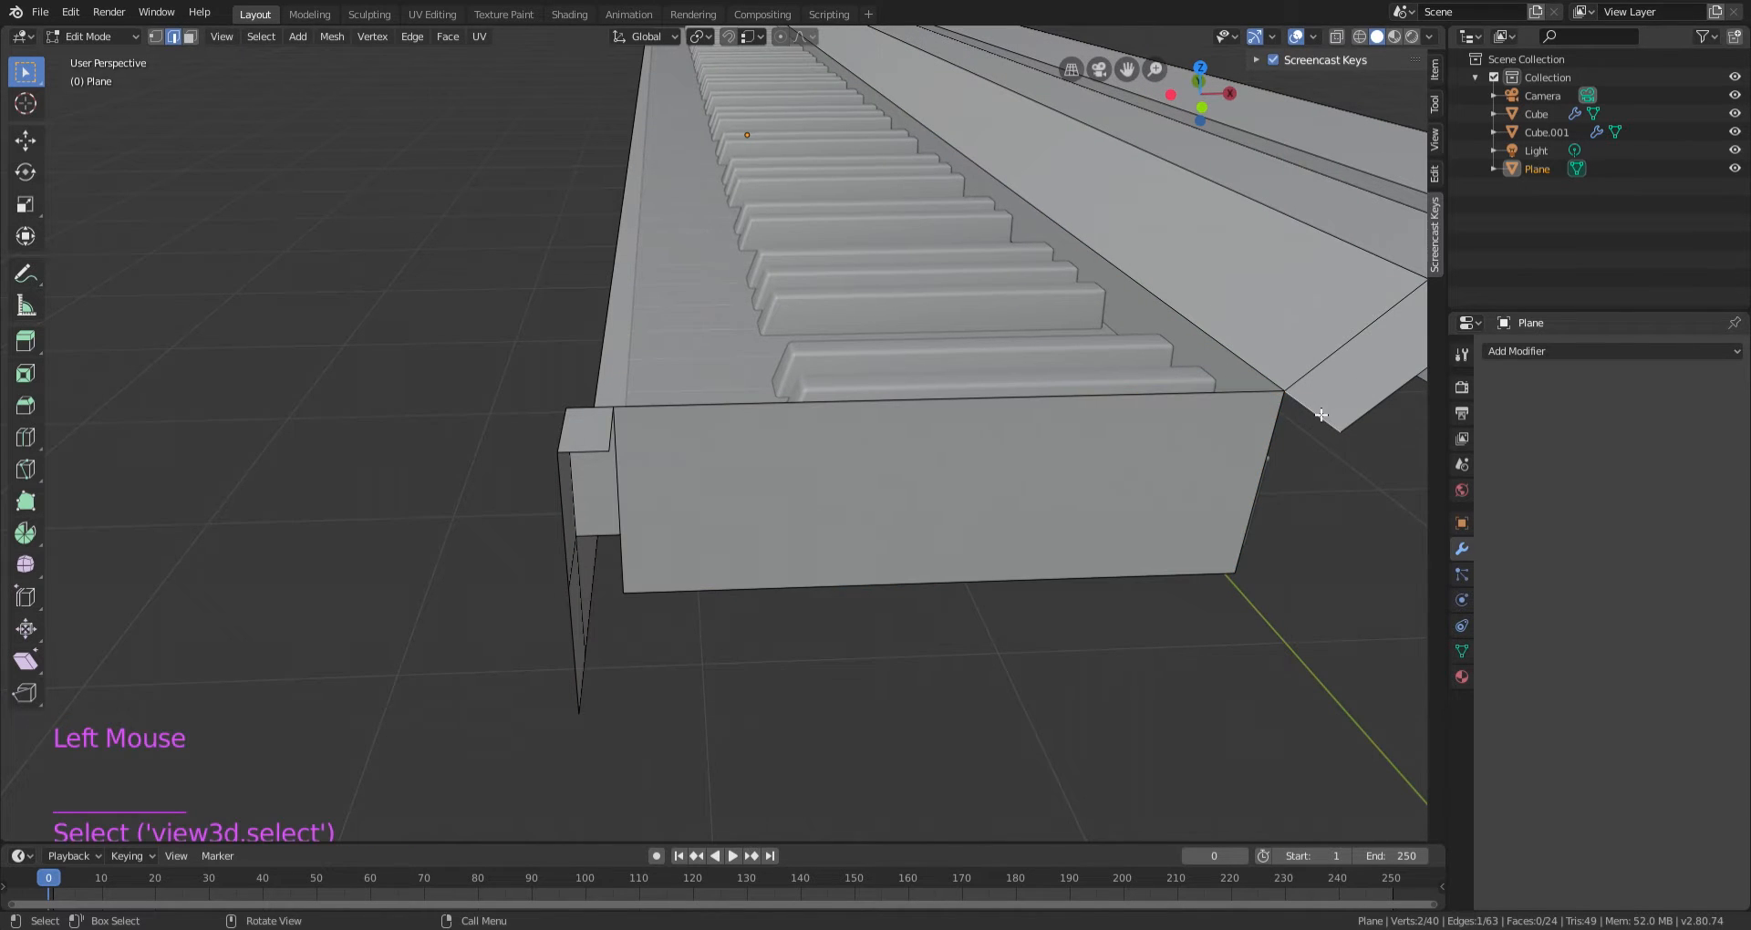
pyautogui.keyDown('shift'); pyautogui.click(616, 436); pyautogui.keyUp('shift')
pyautogui.keyDown('shift'); pyautogui.click(691, 419); pyautogui.keyUp('shift')
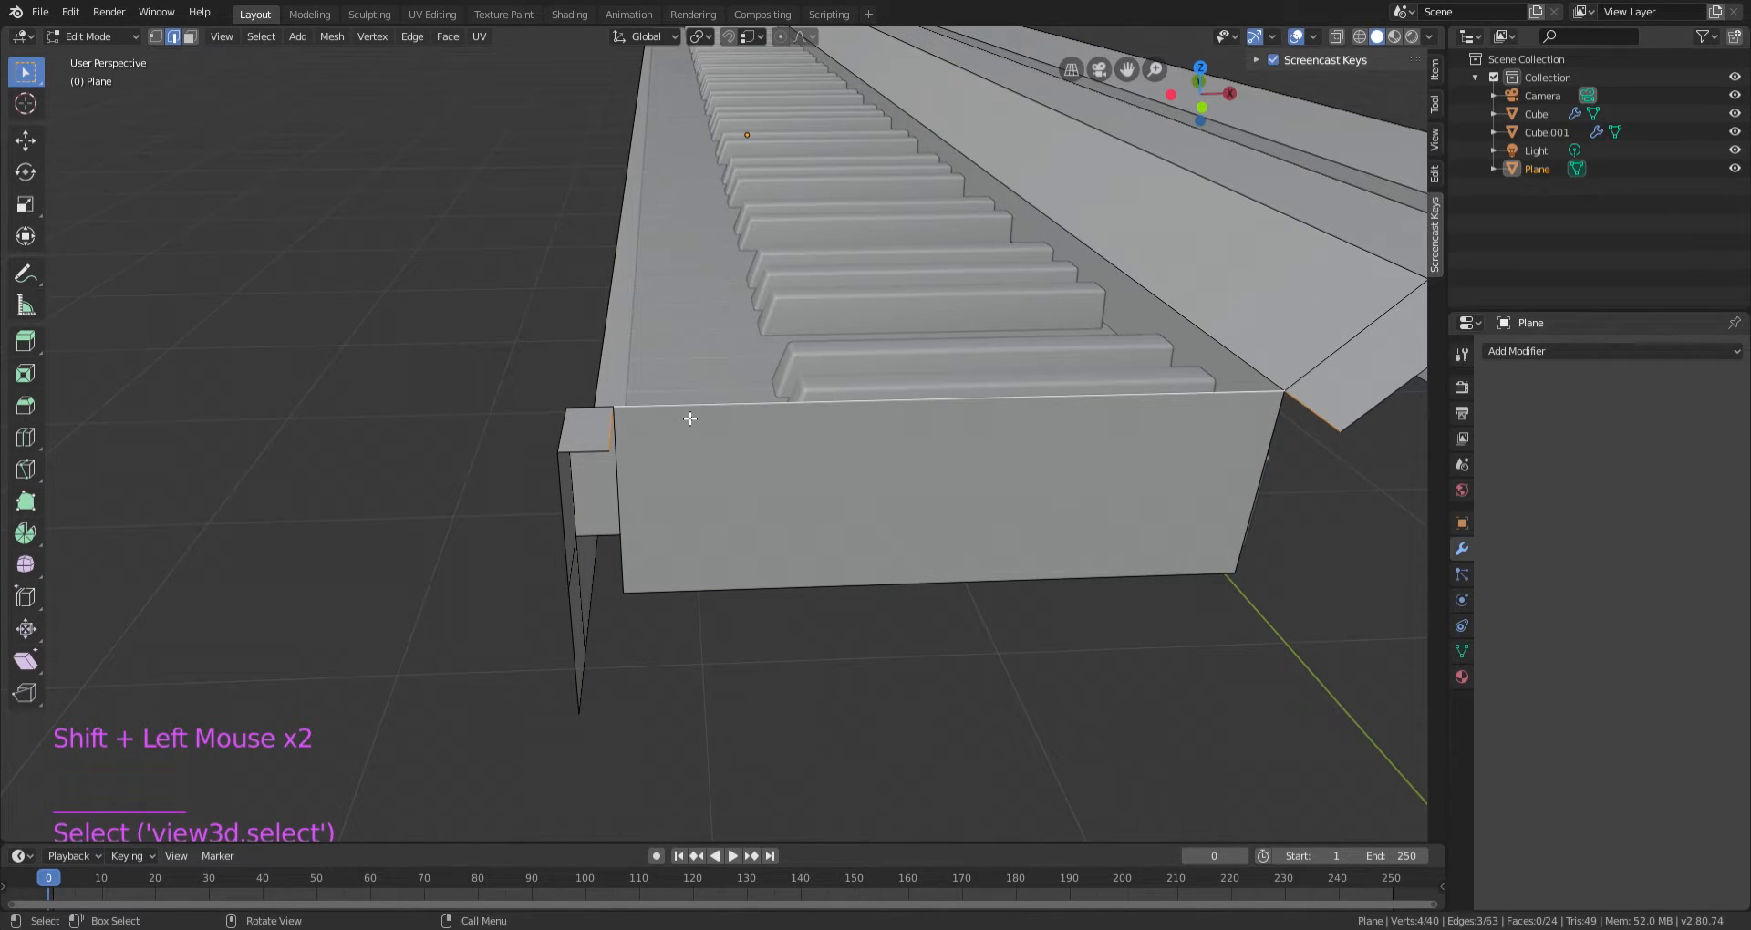
pyautogui.press('f')
# Extrude the front rail's bottom outer vertex about 2.47 m along X, snapped in line with the sloped panel's lower outer corner.
pyautogui.moveTo(688, 414); pyautogui.dragTo(611, 362, button='middle')
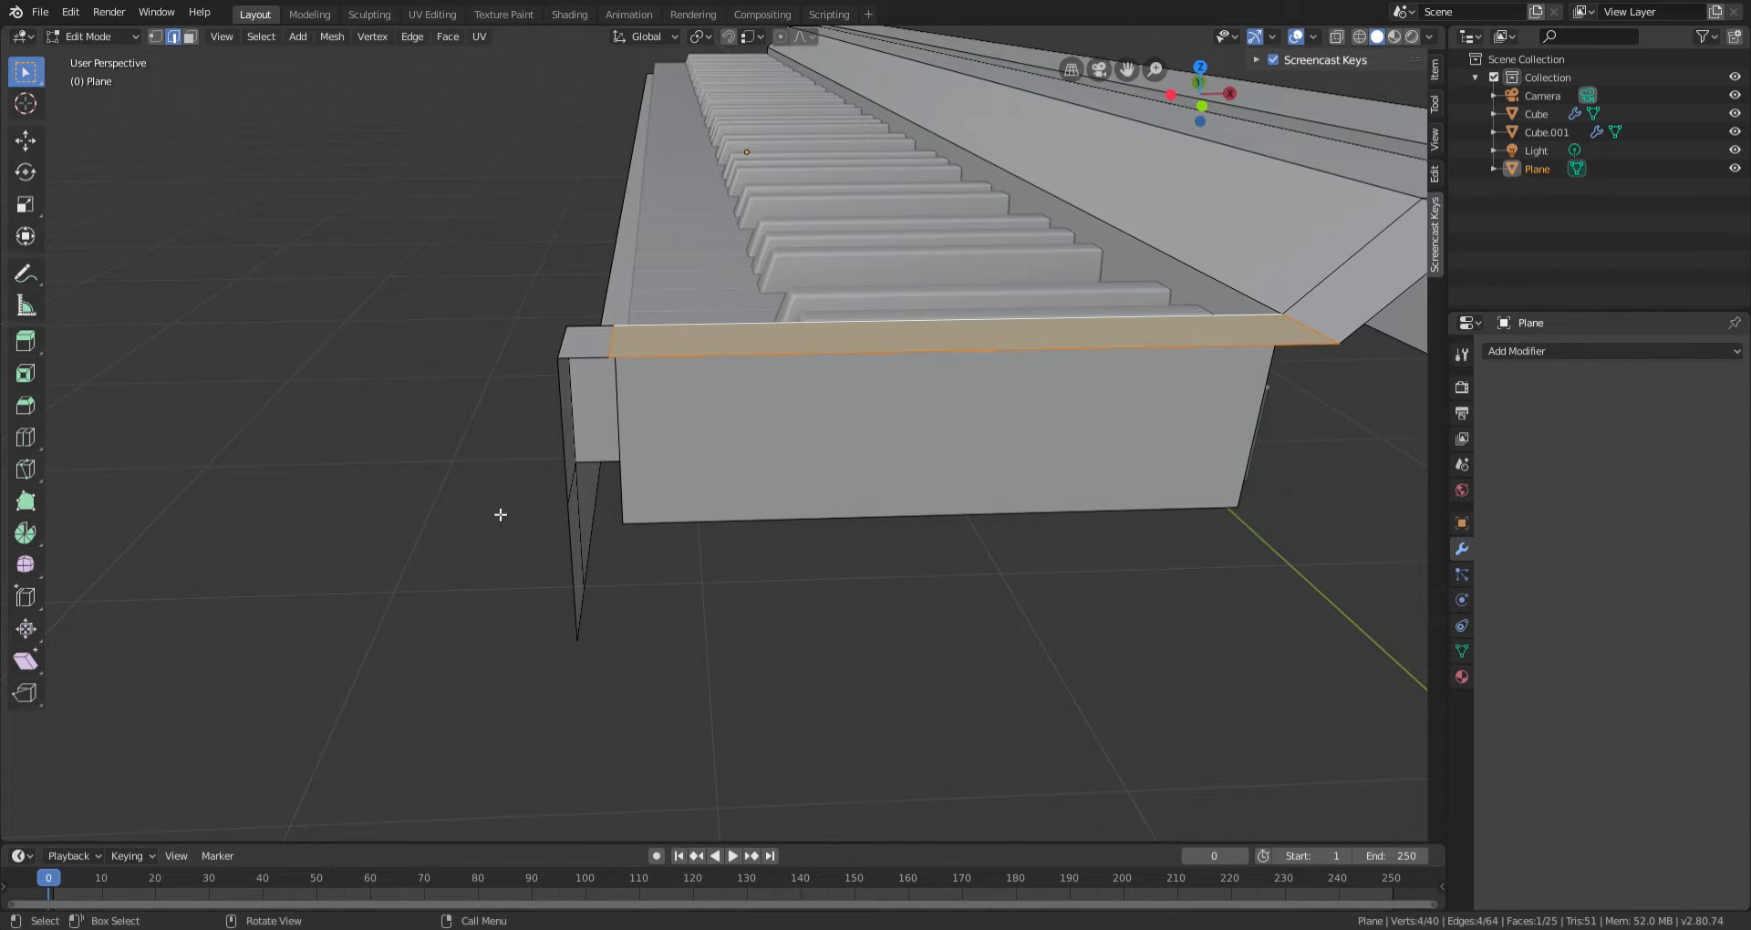
pyautogui.click(159, 37)
pyautogui.click(583, 637)
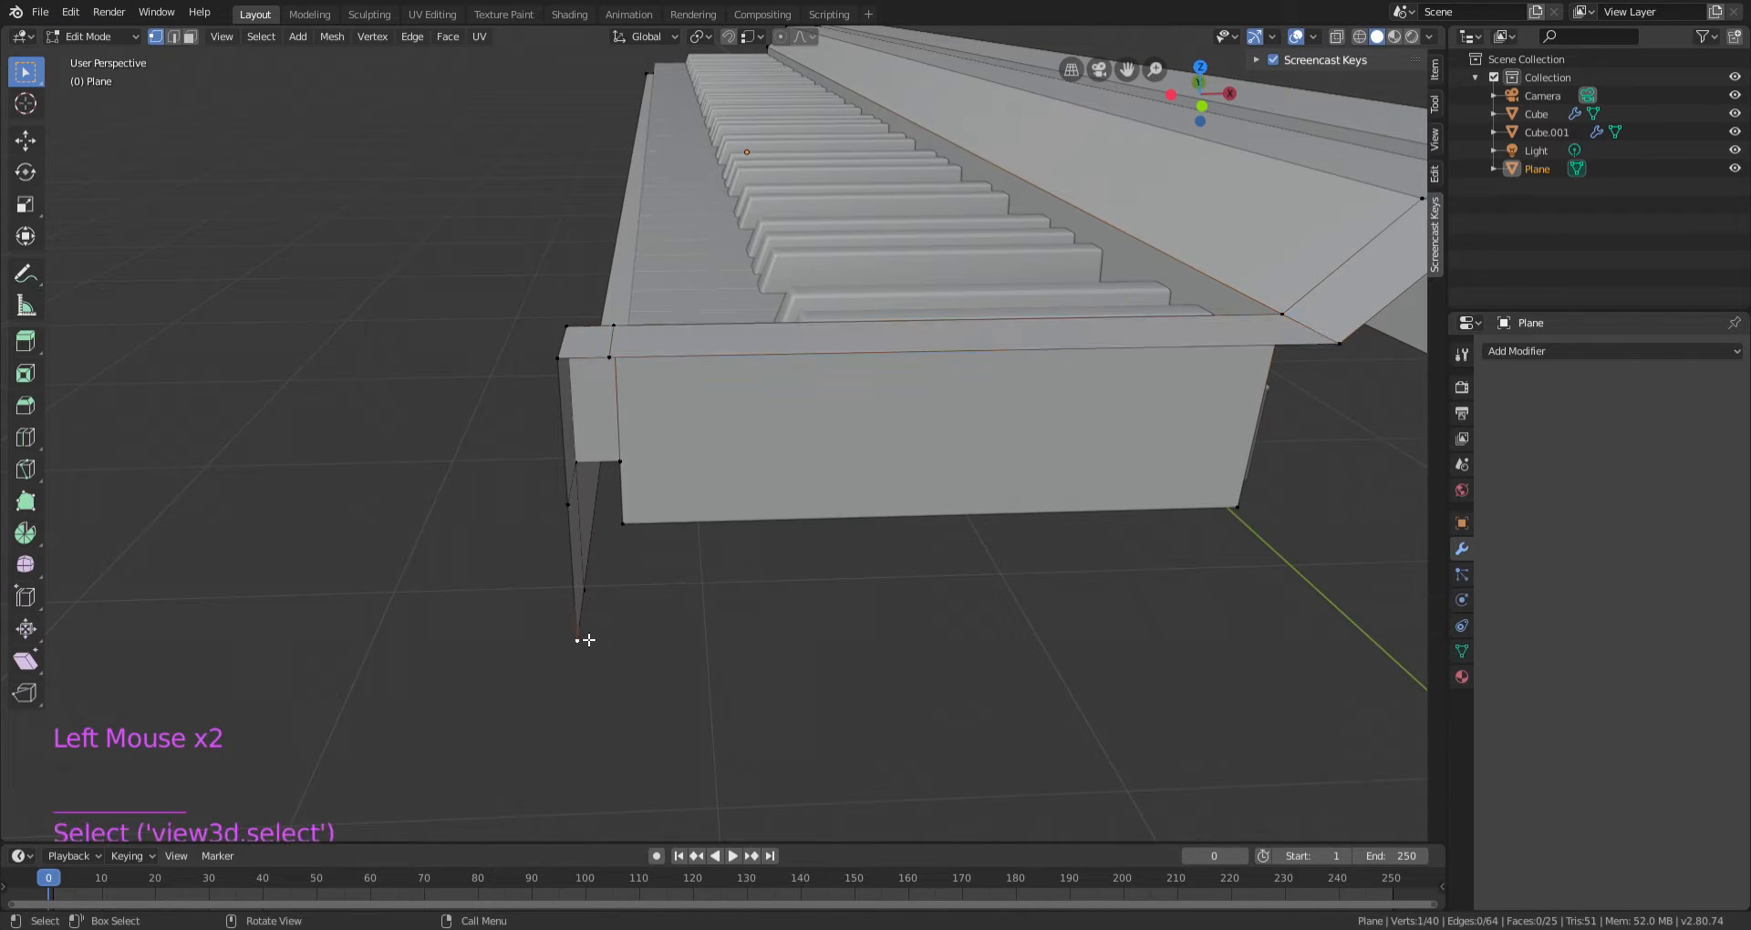
pyautogui.keyDown('shift'); pyautogui.moveTo(634, 674); pyautogui.dragTo(606, 684, button='middle'); pyautogui.keyUp('shift')
pyautogui.scroll(-2, 640, 681)
pyautogui.scroll(-1, 640, 681)
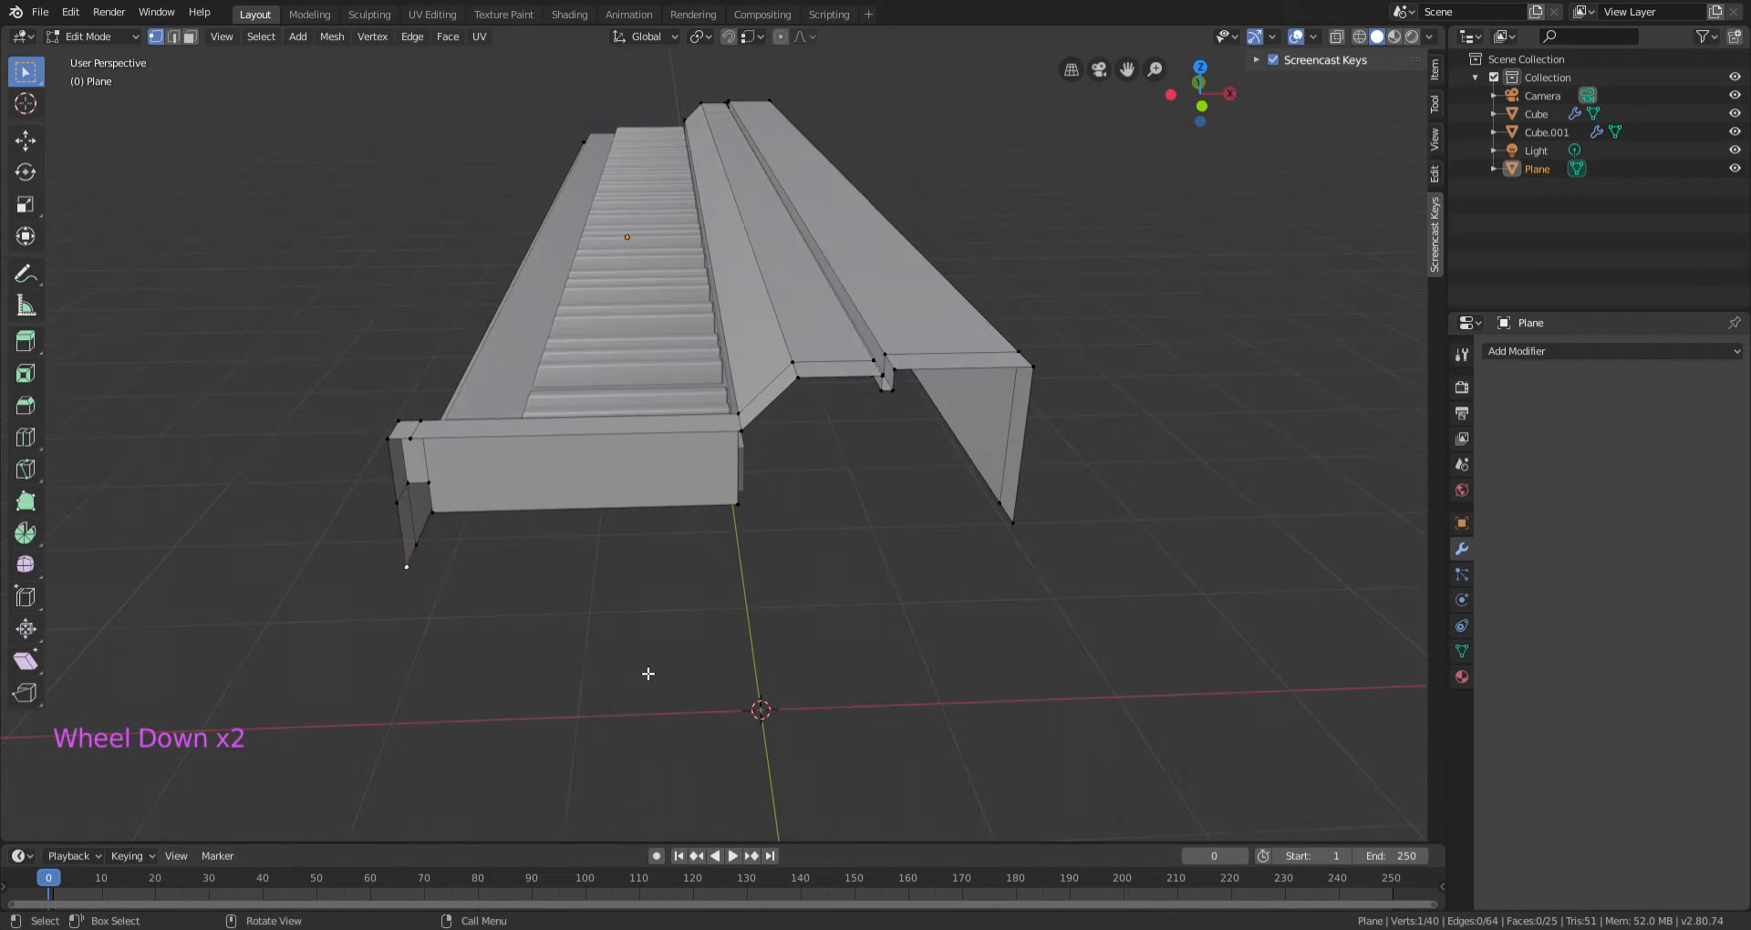
pyautogui.press('e')
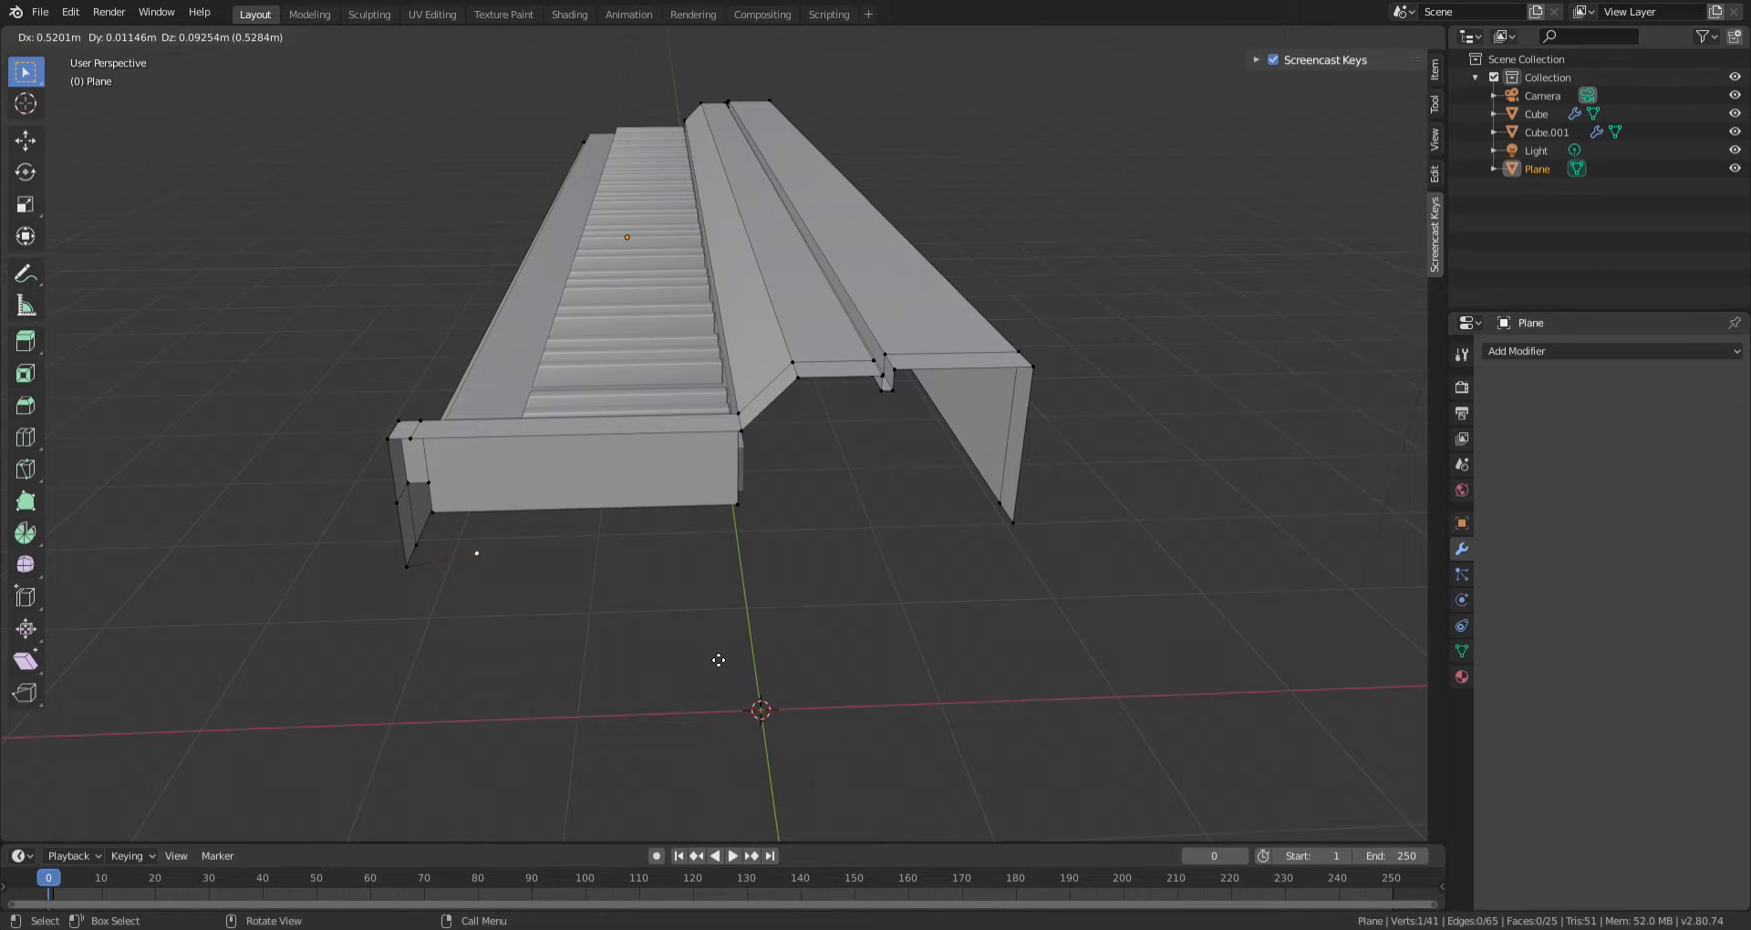
pyautogui.press('x')
pyautogui.press('ctrl')
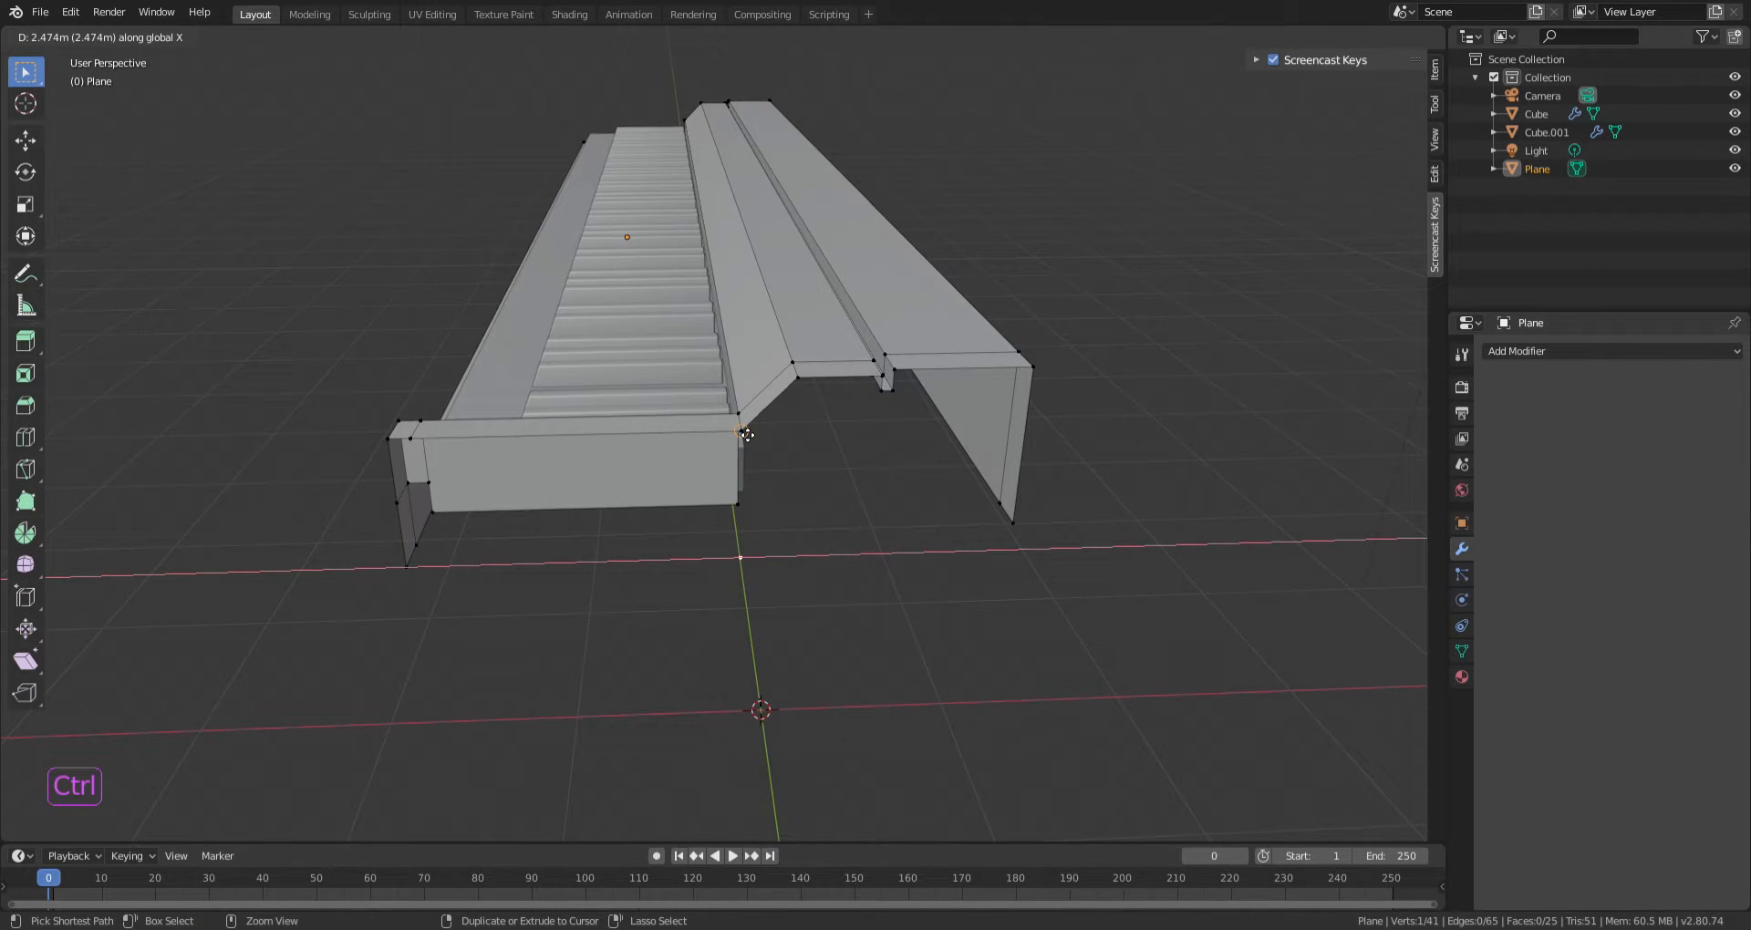
pyautogui.click(747, 435)
# Fill the outer end face beside the keys between the top strip's outer edge, the front end edges and the new bottom edge.
pyautogui.scroll(2, 810, 449)
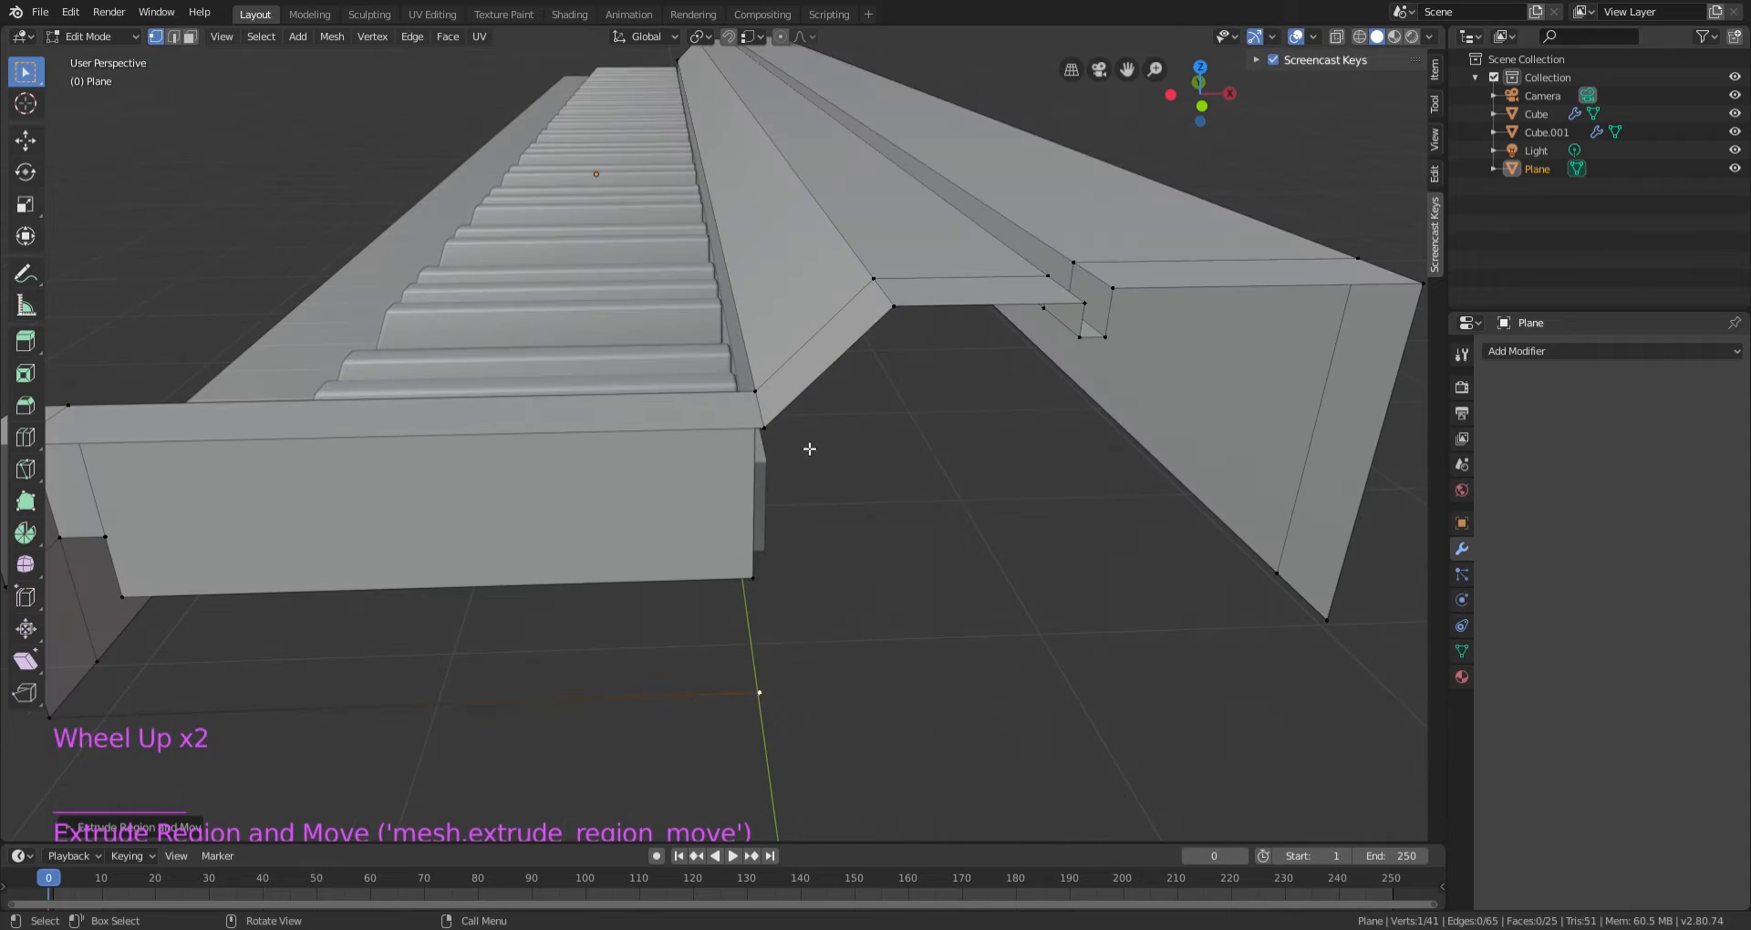
pyautogui.keyDown('shift'); pyautogui.scroll(1, 715, 625); pyautogui.keyUp('shift')
pyautogui.keyDown('shift'); pyautogui.moveTo(715, 626); pyautogui.dragTo(874, 590, button='middle'); pyautogui.keyUp('shift')
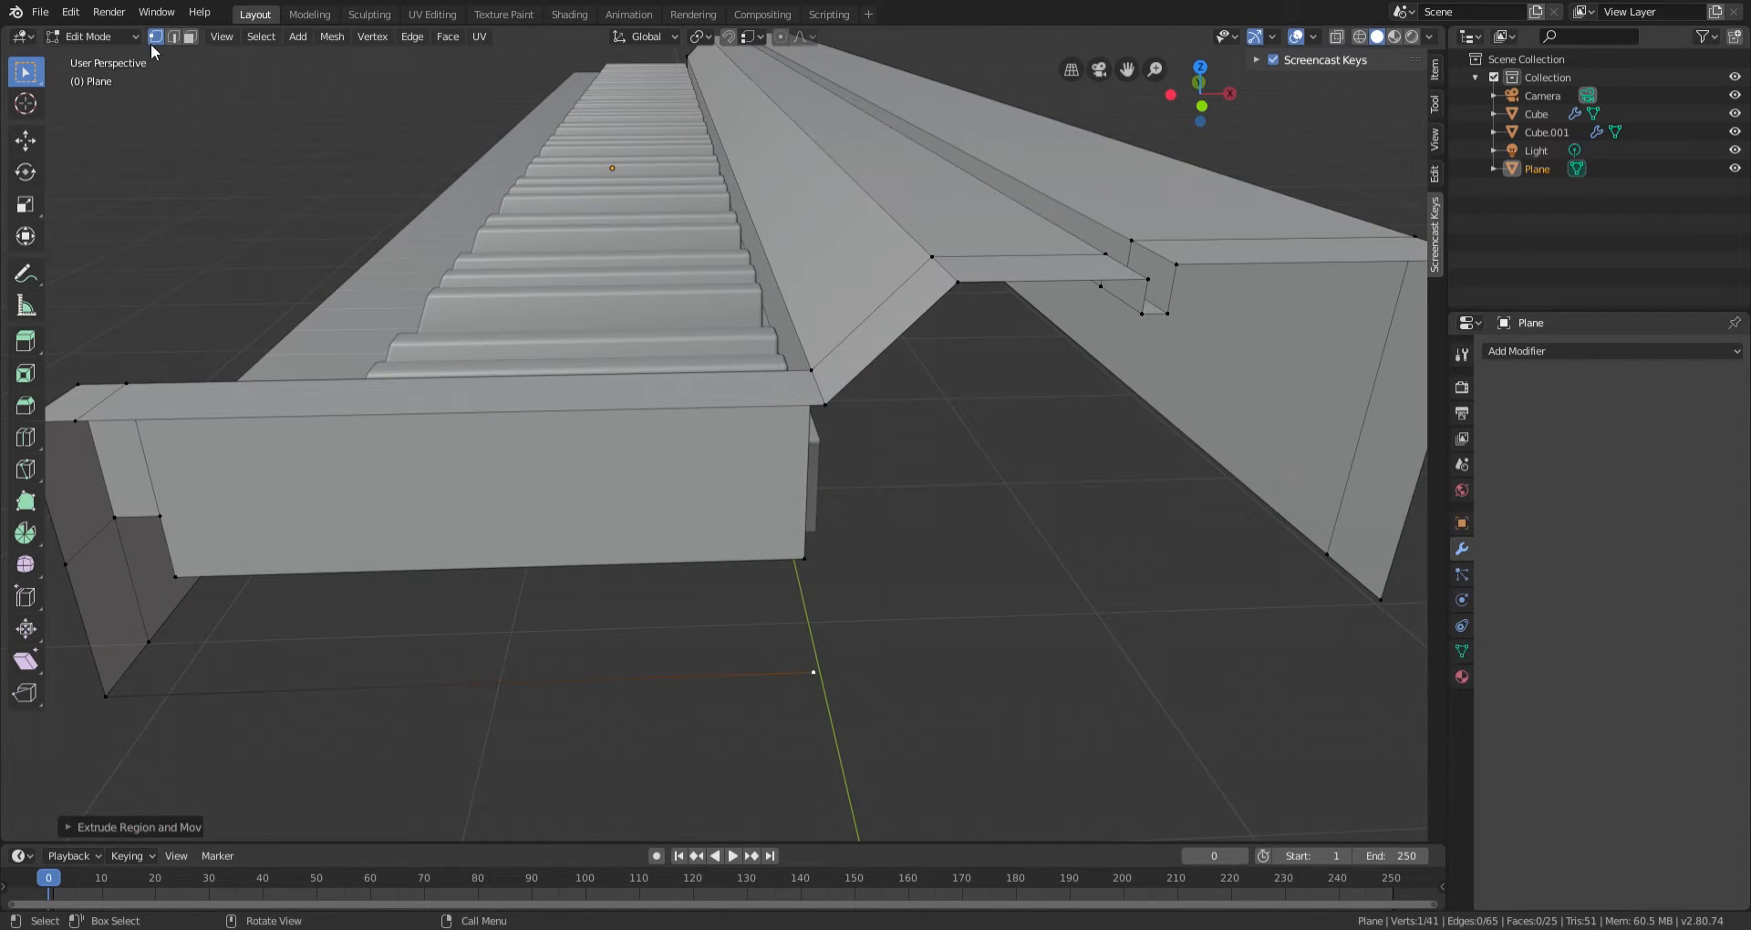
pyautogui.click(173, 37)
pyautogui.click(625, 407)
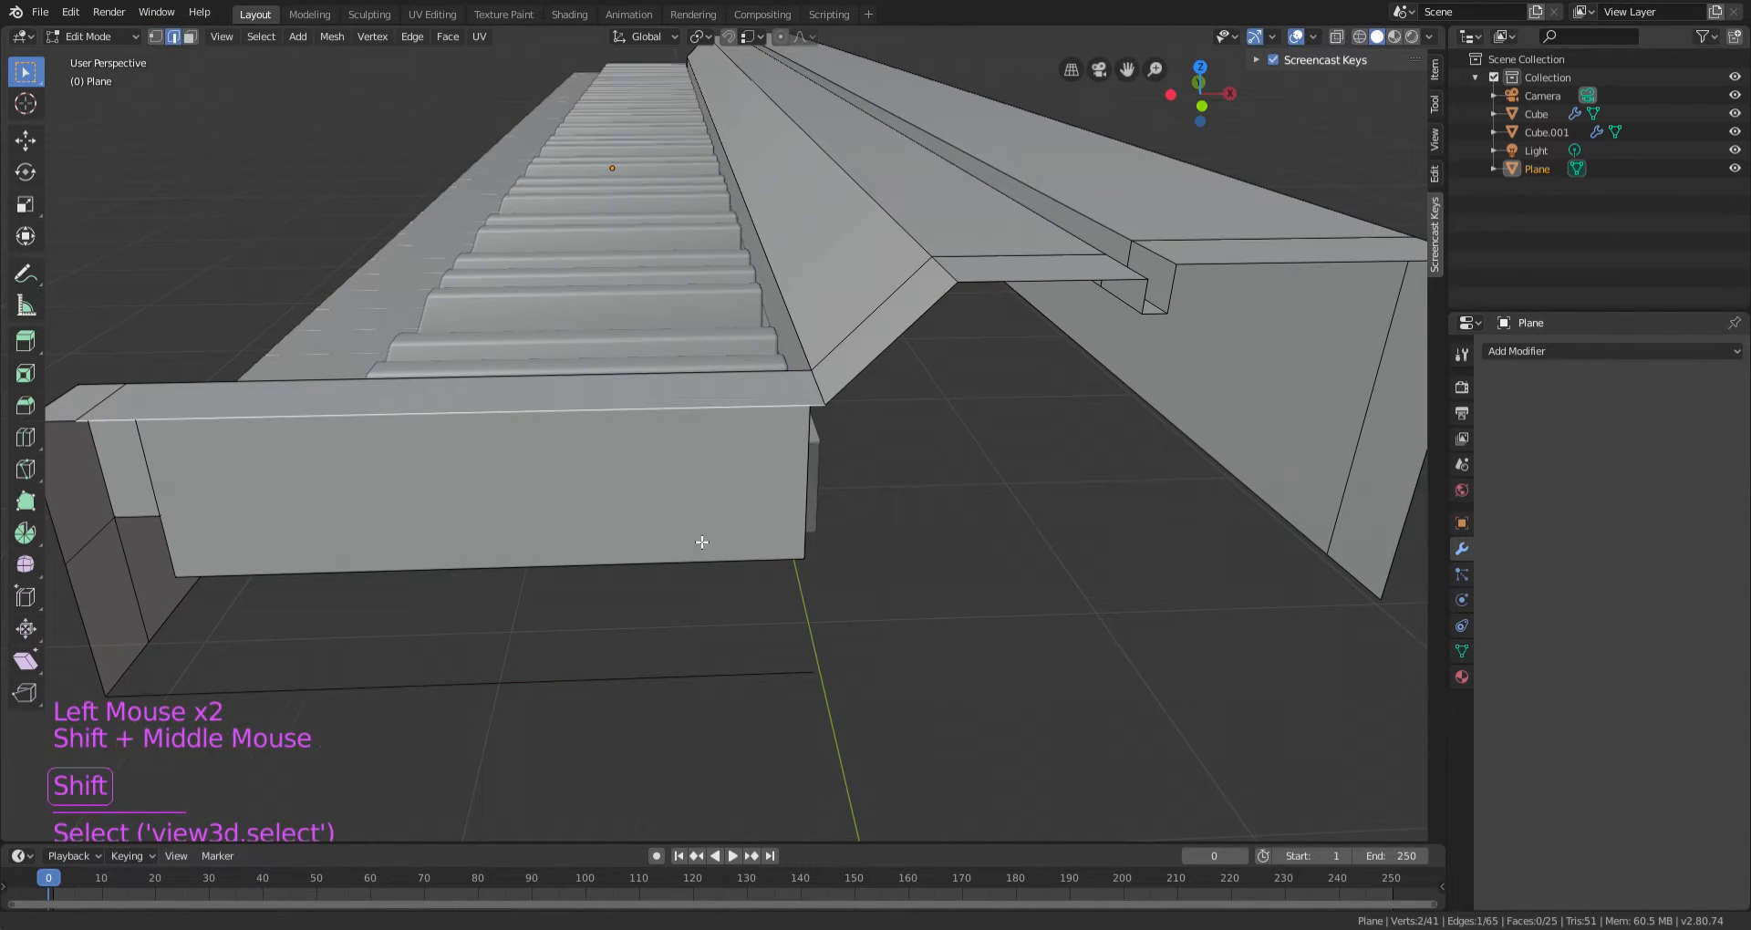
pyautogui.keyDown('shift'); pyautogui.moveTo(699, 539); pyautogui.dragTo(821, 642, button='middle'); pyautogui.keyUp('shift')
pyautogui.keyDown('shift'); pyautogui.click(776, 659); pyautogui.keyUp('shift')
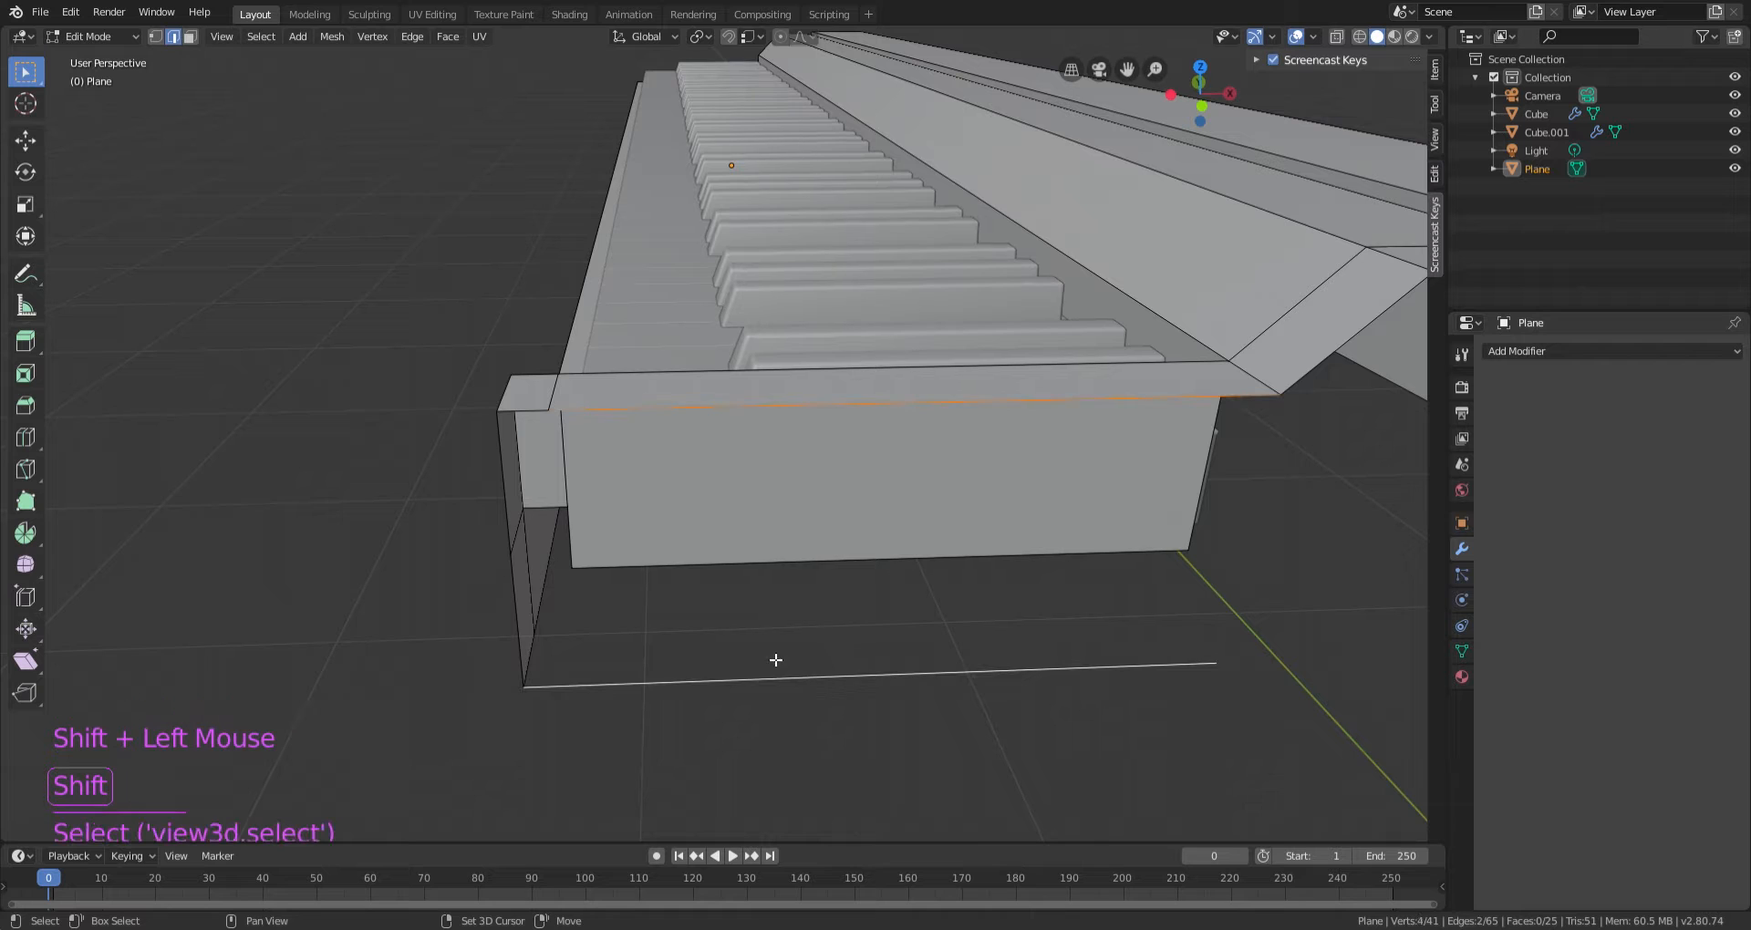
pyautogui.keyDown('shift'); pyautogui.click(517, 575); pyautogui.keyUp('shift')
pyautogui.keyDown('shift'); pyautogui.click(512, 532); pyautogui.keyUp('shift')
pyautogui.press('f')
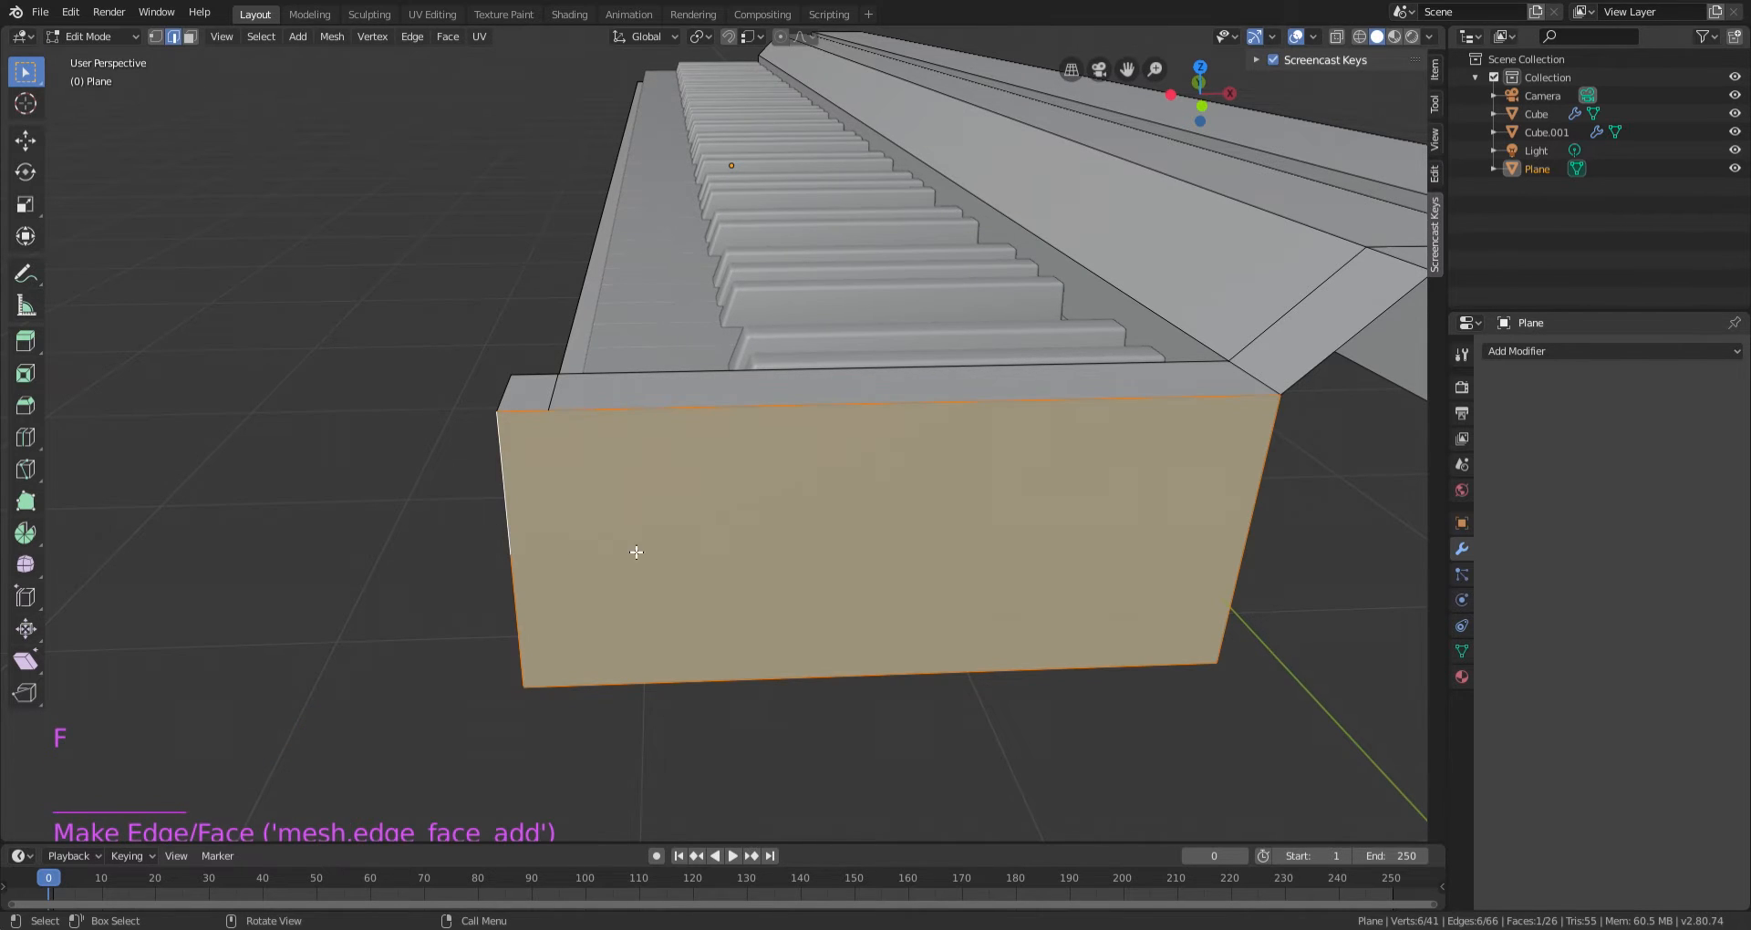
# Fill the outer end face beneath the sloped panel and flat top, up to the groove's near vertical edge.
pyautogui.scroll(-2, 946, 551)
pyautogui.keyDown('shift'); pyautogui.moveTo(973, 520); pyautogui.dragTo(774, 498, button='middle'); pyautogui.keyUp('shift')
pyautogui.keyDown('shift'); pyautogui.scroll(1, 774, 497); pyautogui.keyUp('shift')
pyautogui.scroll(1, 774, 497)
pyautogui.scroll(1, 774, 497)
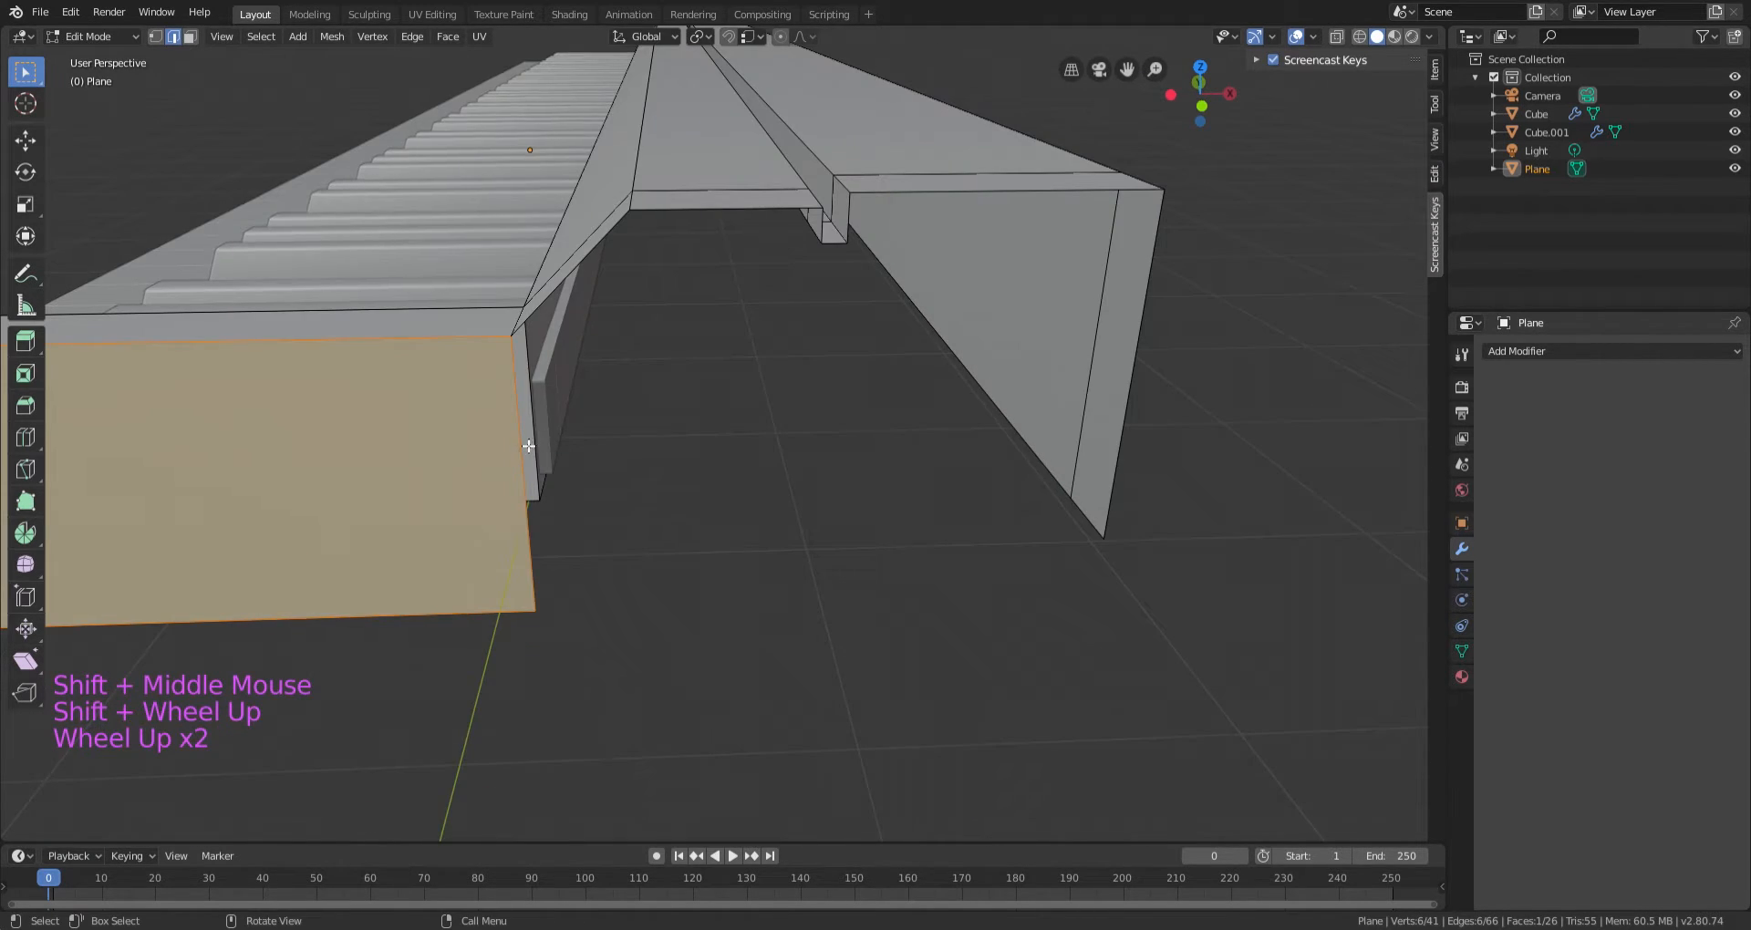
pyautogui.click(528, 446)
pyautogui.keyDown('shift'); pyautogui.click(632, 232); pyautogui.keyUp('shift')
pyautogui.keyDown('shift'); pyautogui.click(618, 237); pyautogui.keyUp('shift')
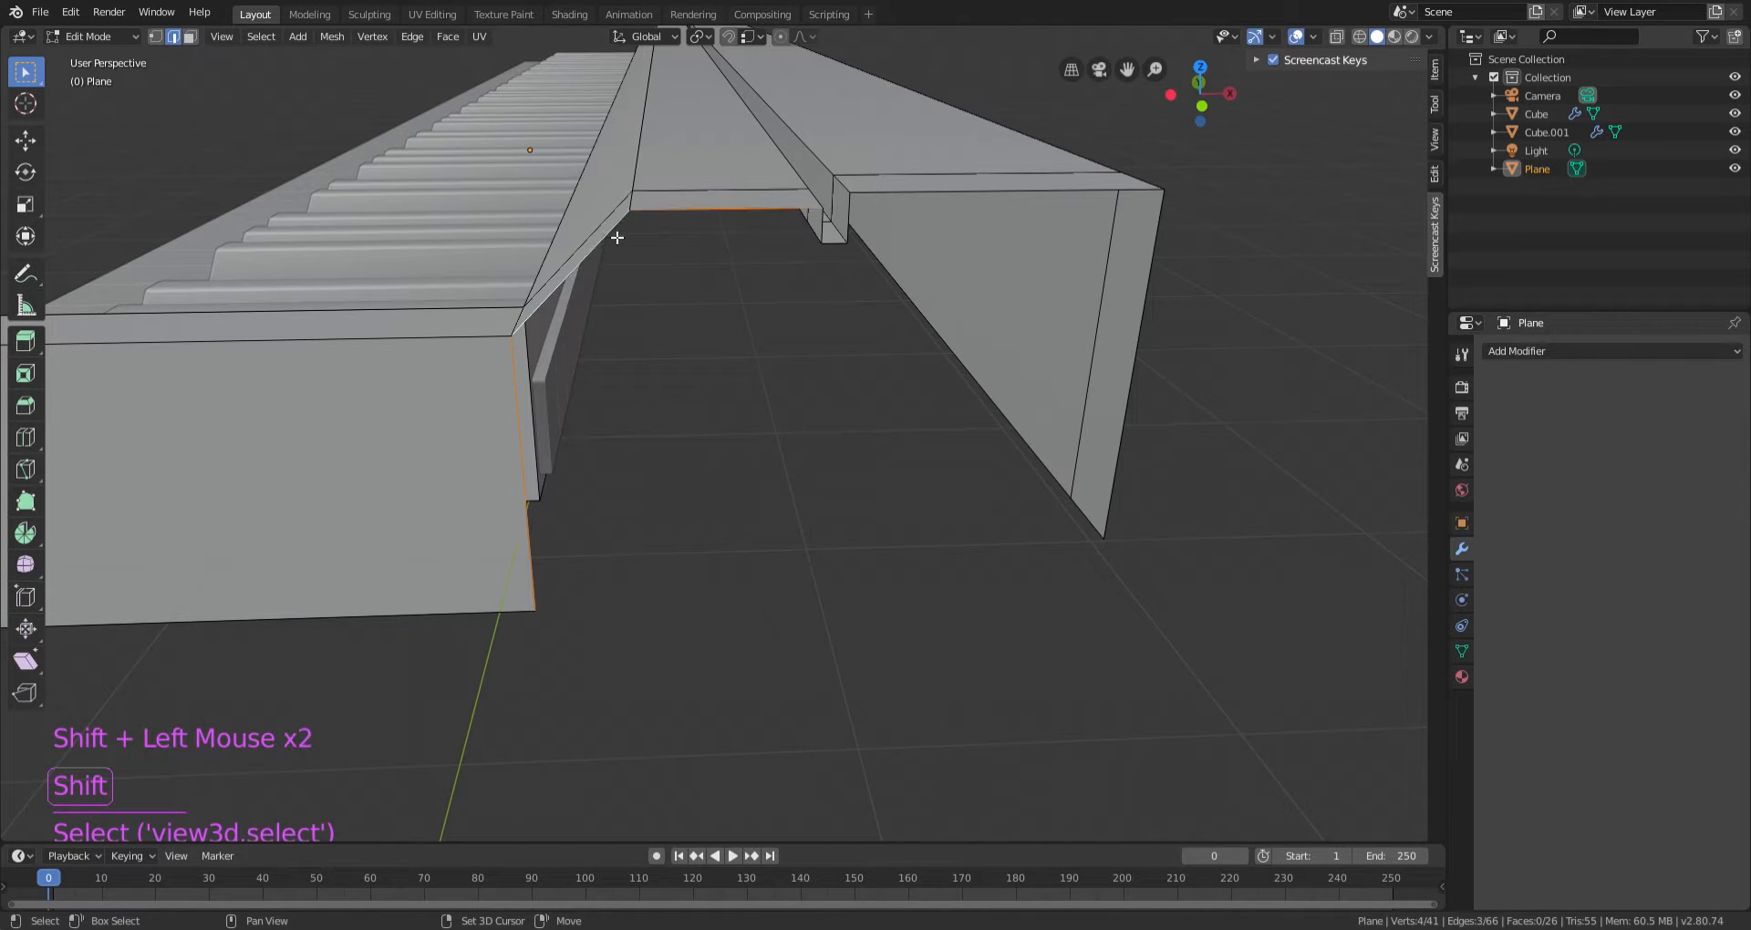
pyautogui.keyDown('shift'); pyautogui.click(832, 227); pyautogui.keyUp('shift')
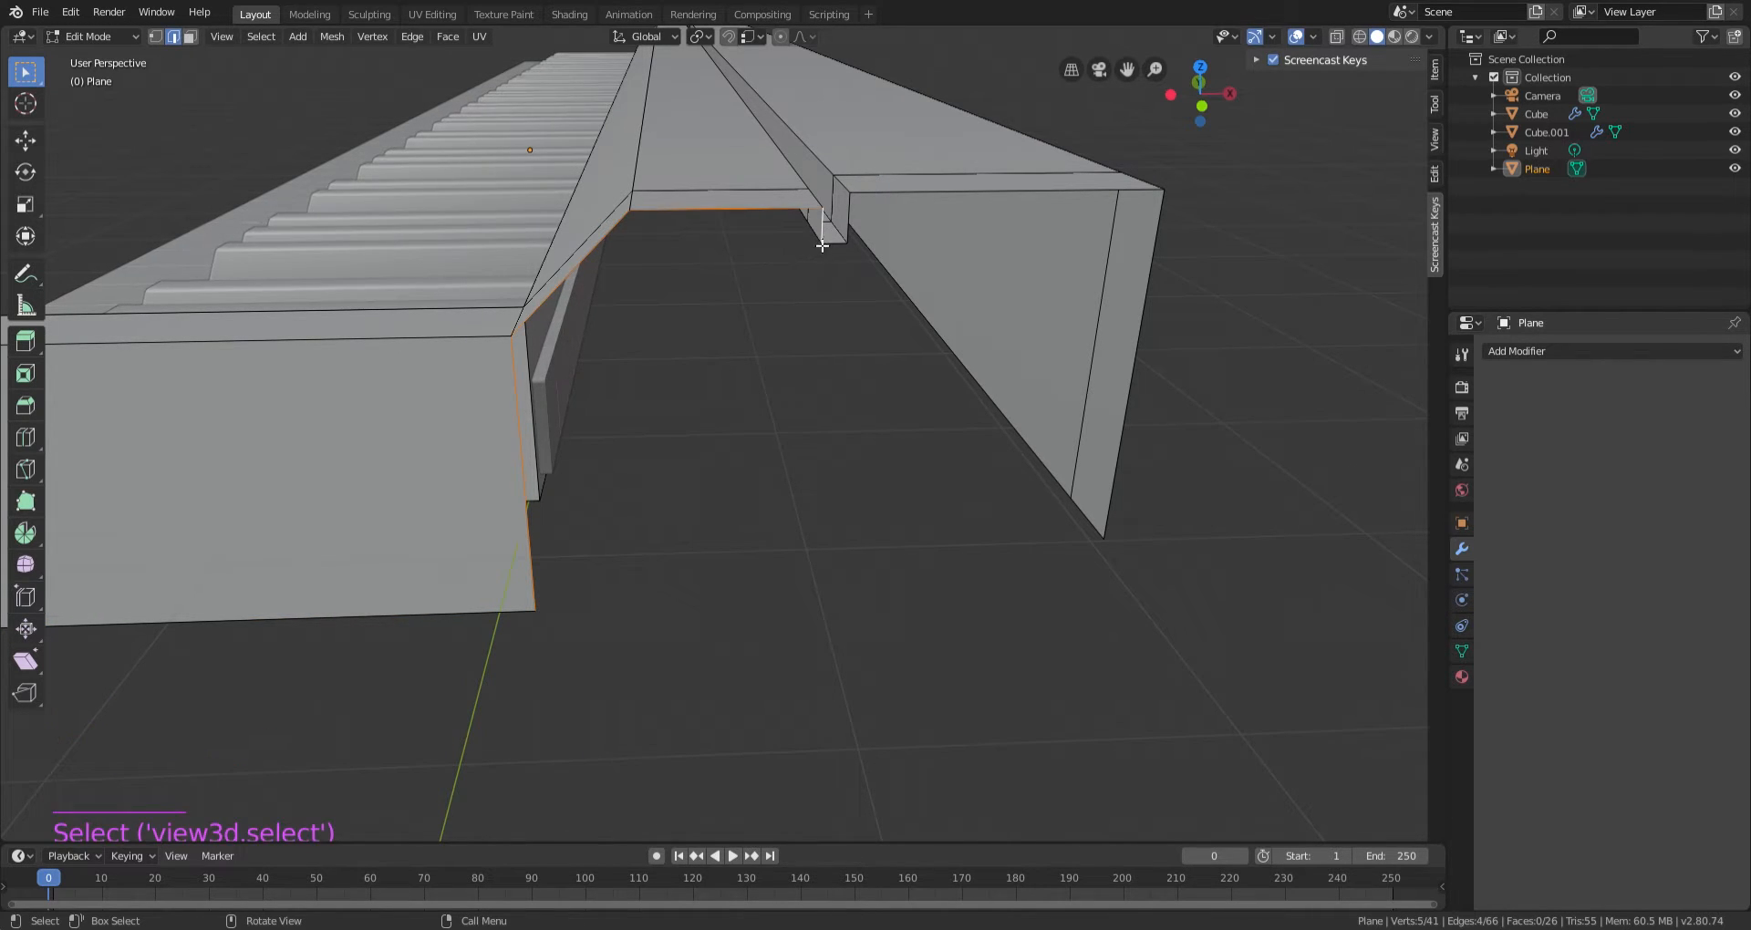
pyautogui.press('f')
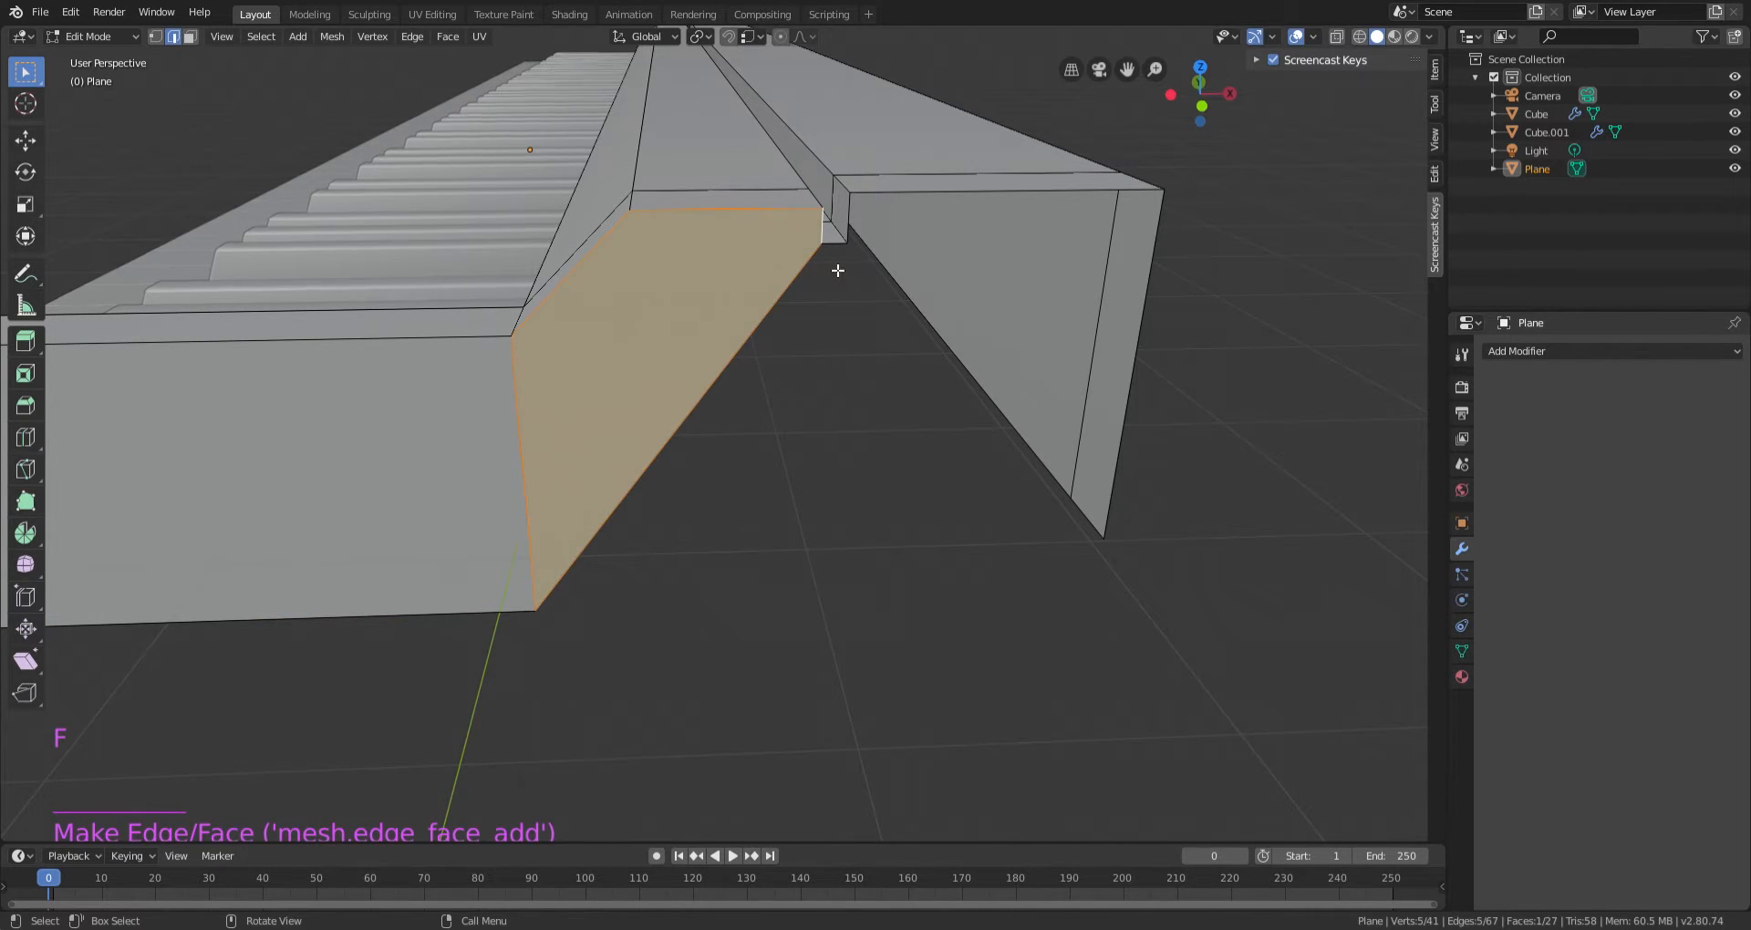
# Fill the rear part of the outer end from the back vertical edge, the rear top edge and the groove's far vertical edge.
pyautogui.click(1019, 408)
pyautogui.middleClick(1091, 372)
pyautogui.click(1146, 341)
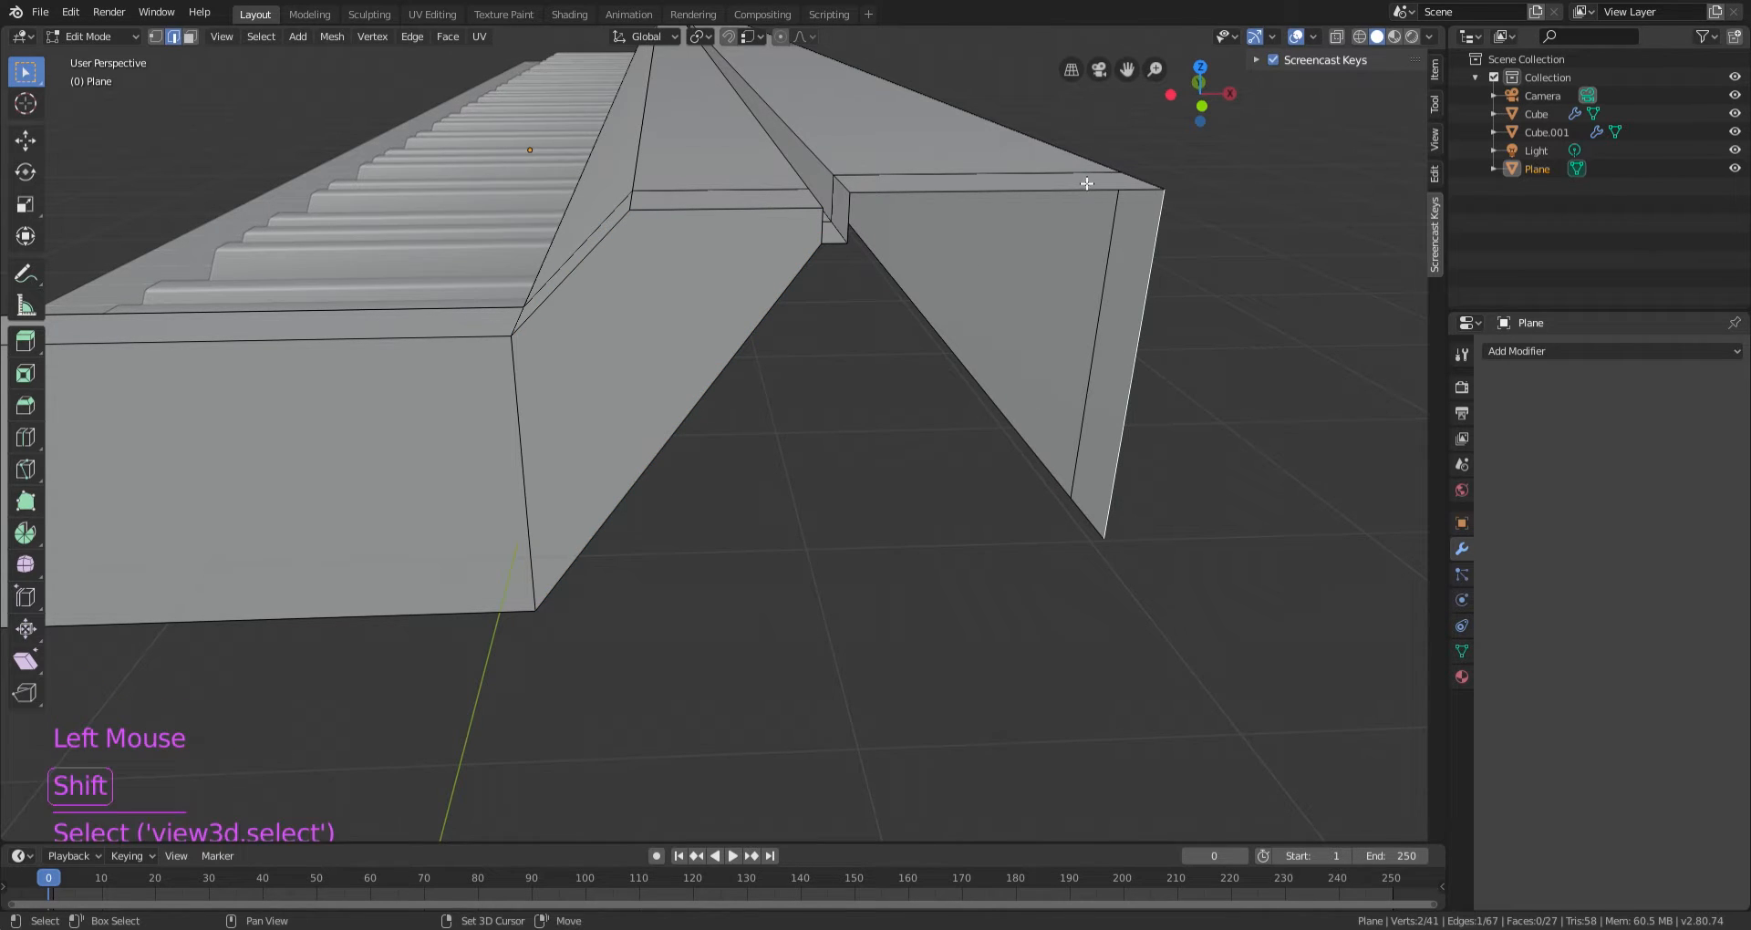
pyautogui.keyDown('shift'); pyautogui.click(899, 210); pyautogui.keyUp('shift')
pyautogui.keyDown('shift'); pyautogui.click(852, 224); pyautogui.keyUp('shift')
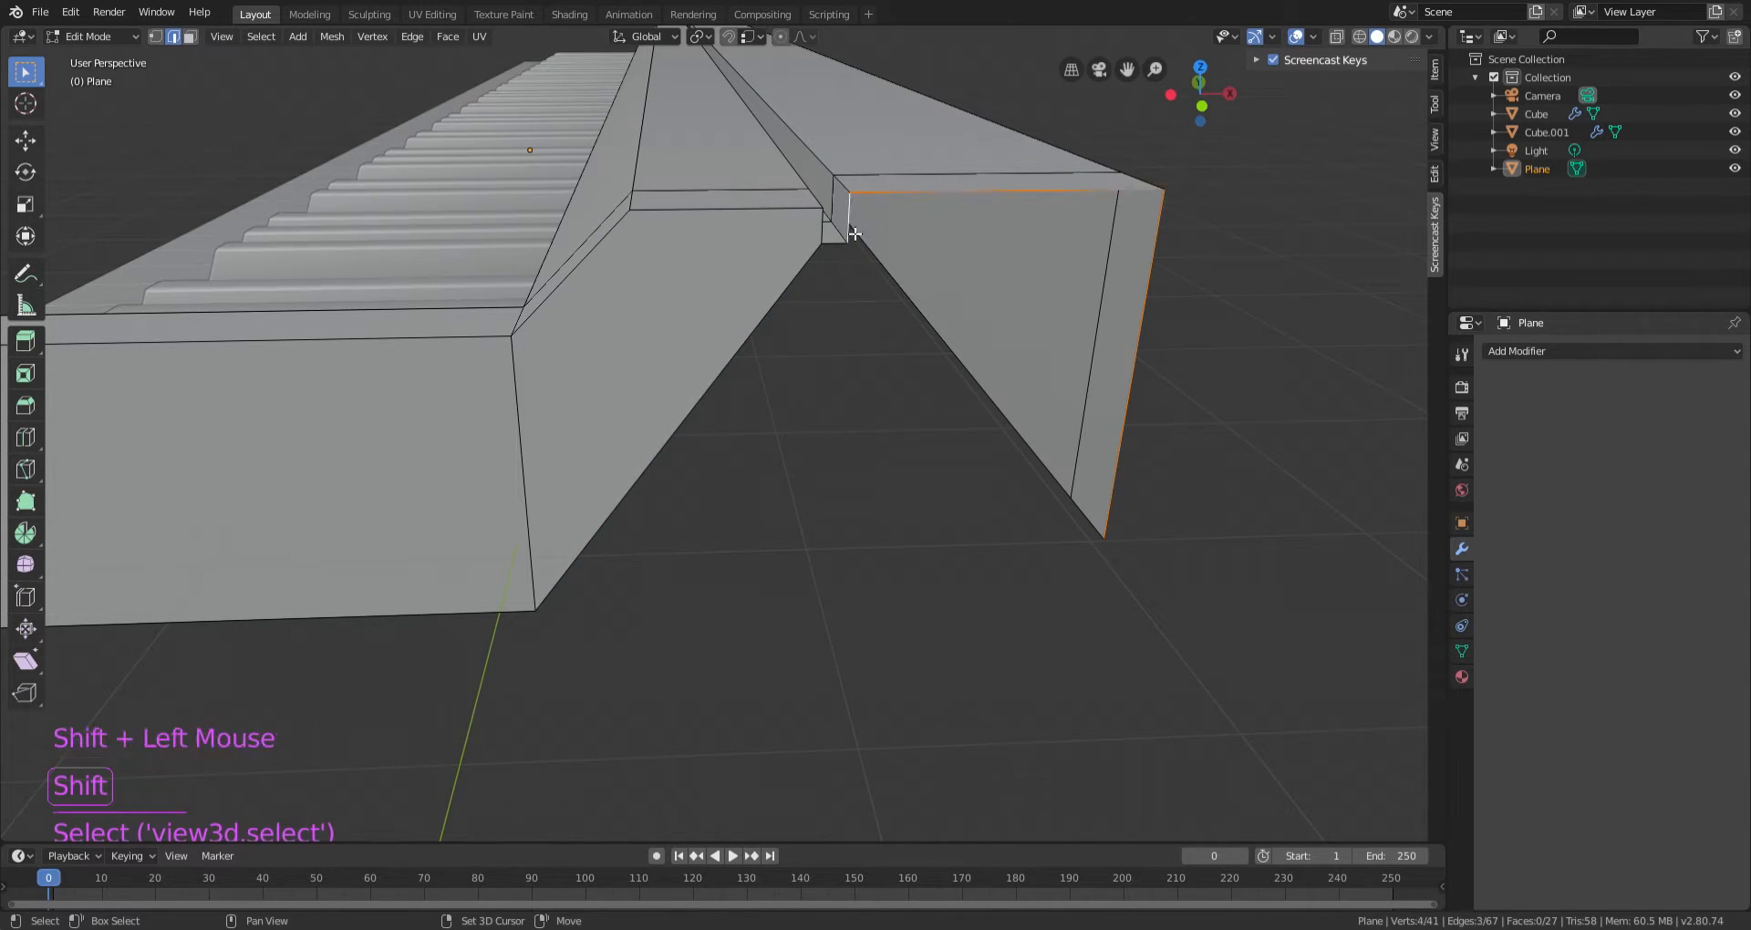
pyautogui.press('f')
# Fill the remaining gap in the outer end below the groove, between the front and rear end faces.
pyautogui.click(833, 235)
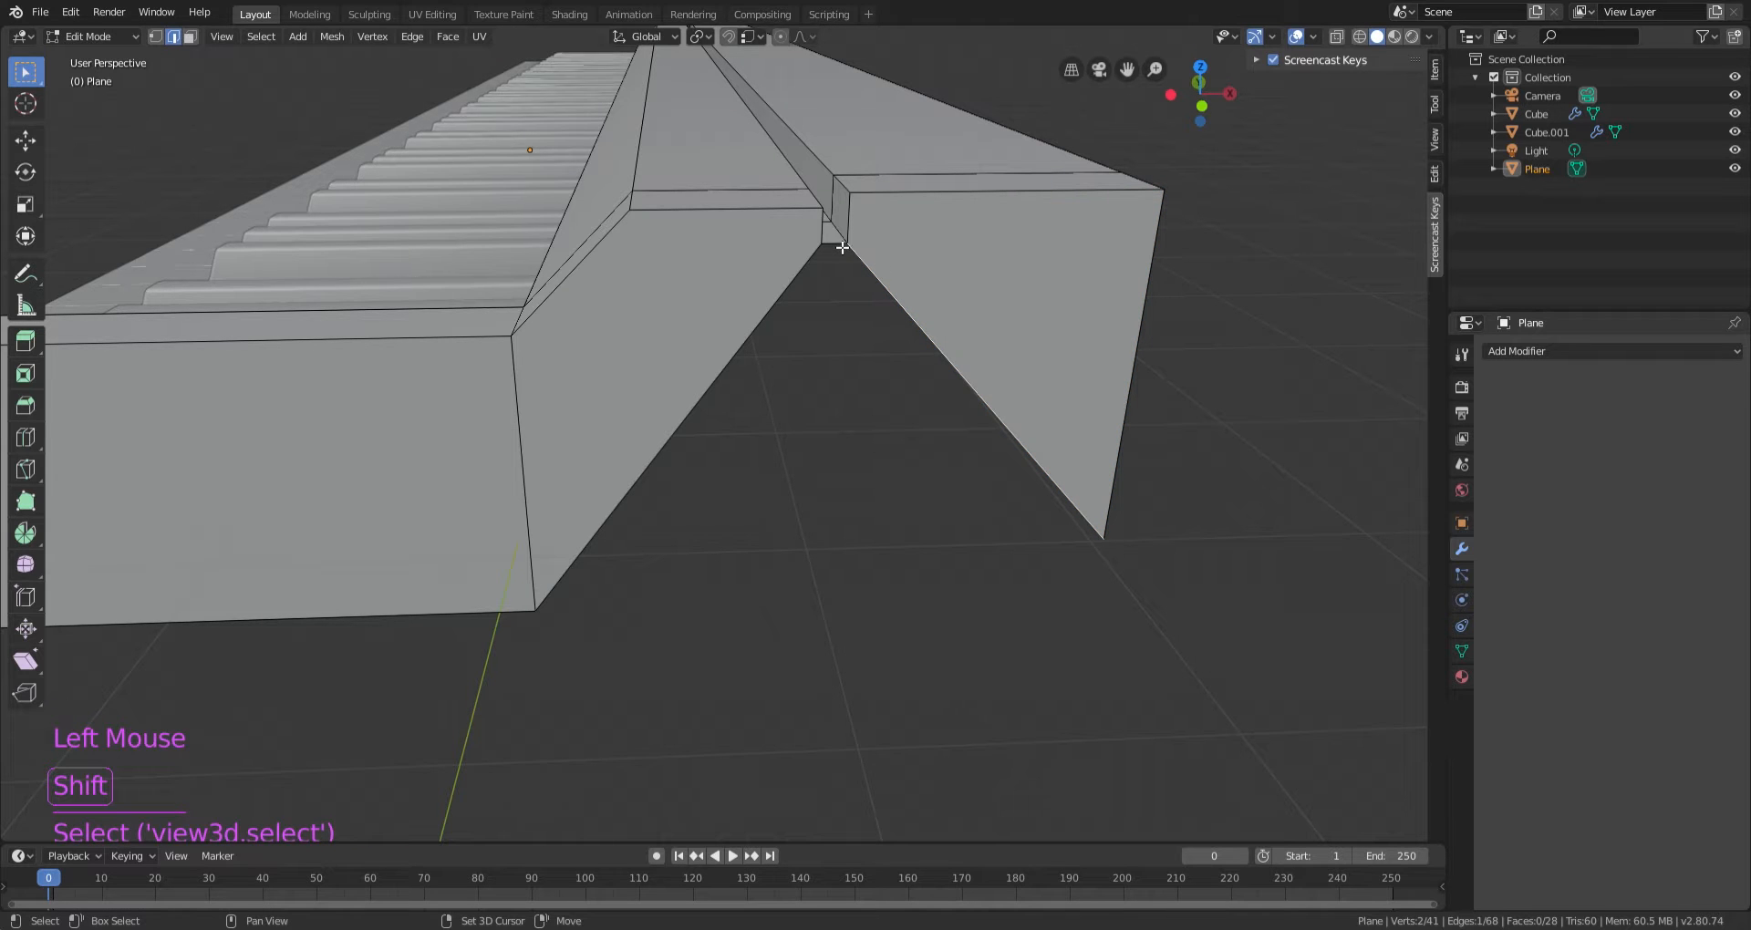
pyautogui.keyDown('shift'); pyautogui.click(794, 282); pyautogui.keyUp('shift')
pyautogui.keyDown('shift'); pyautogui.click(794, 282); pyautogui.keyUp('shift')
pyautogui.press('f')
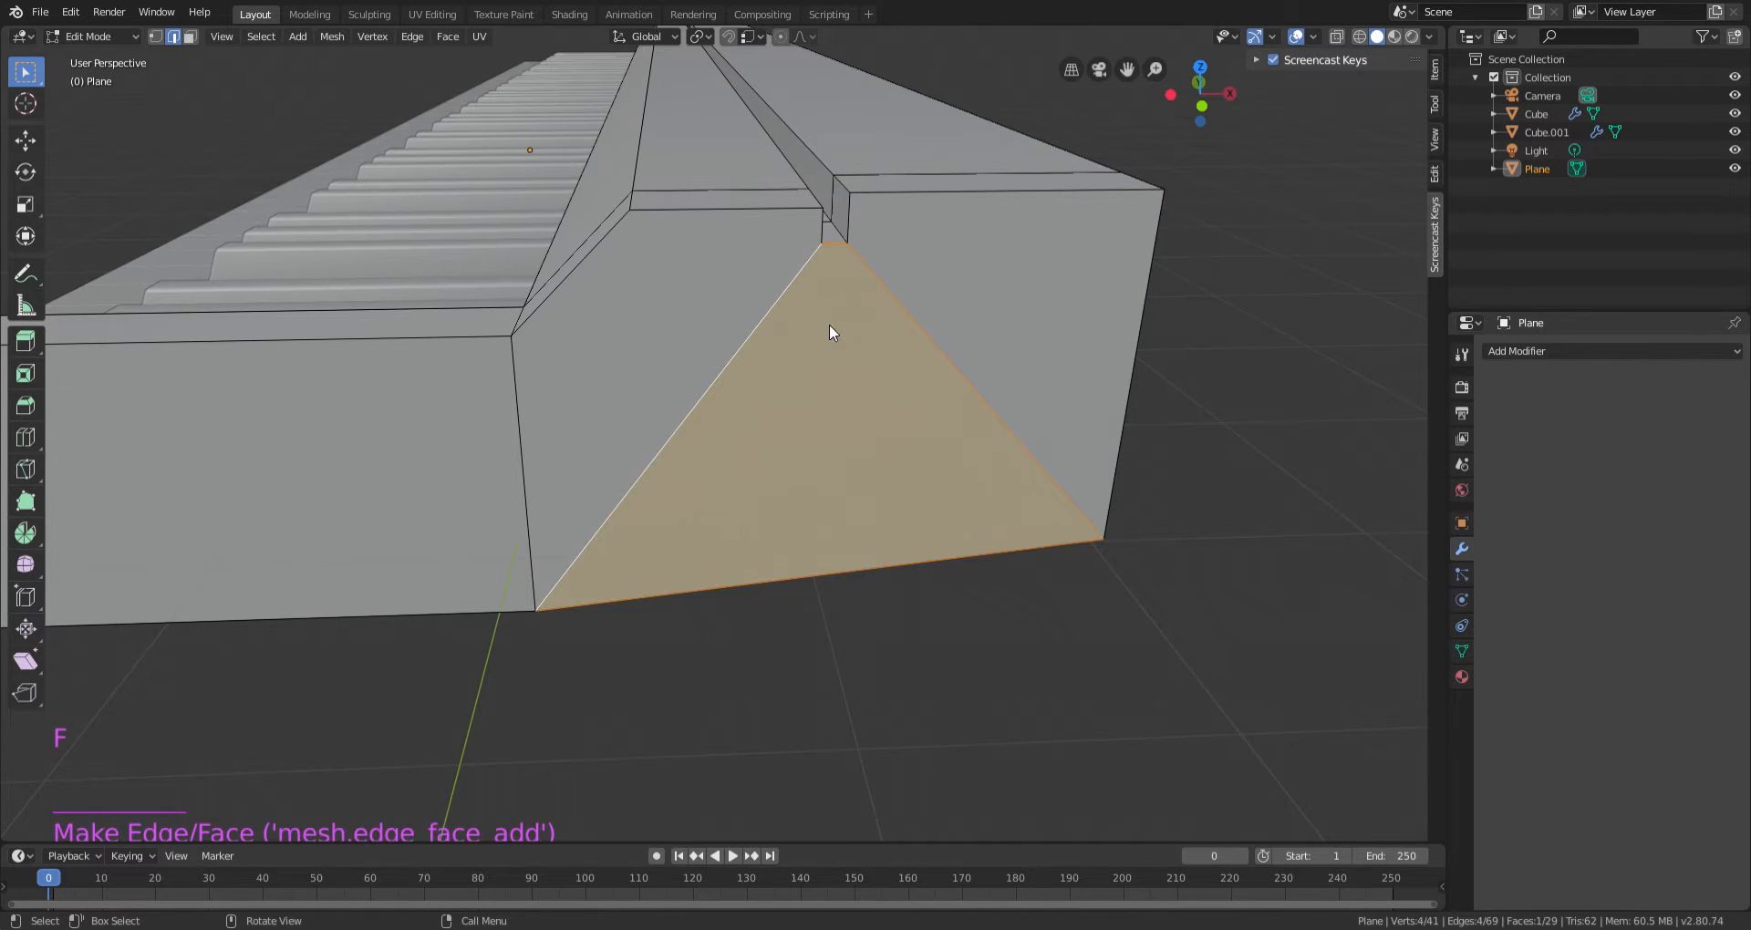
# Move the outer end's rear bottom vertex down along Z, snapped to the height of the end's front bottom edge.
pyautogui.press('Tab')
pyautogui.scroll(-3, 848, 338)
pyautogui.moveTo(867, 353); pyautogui.dragTo(847, 166, button='middle')
pyautogui.moveTo(747, 353); pyautogui.dragTo(702, 326, button='middle')
pyautogui.scroll(2, 703, 327)
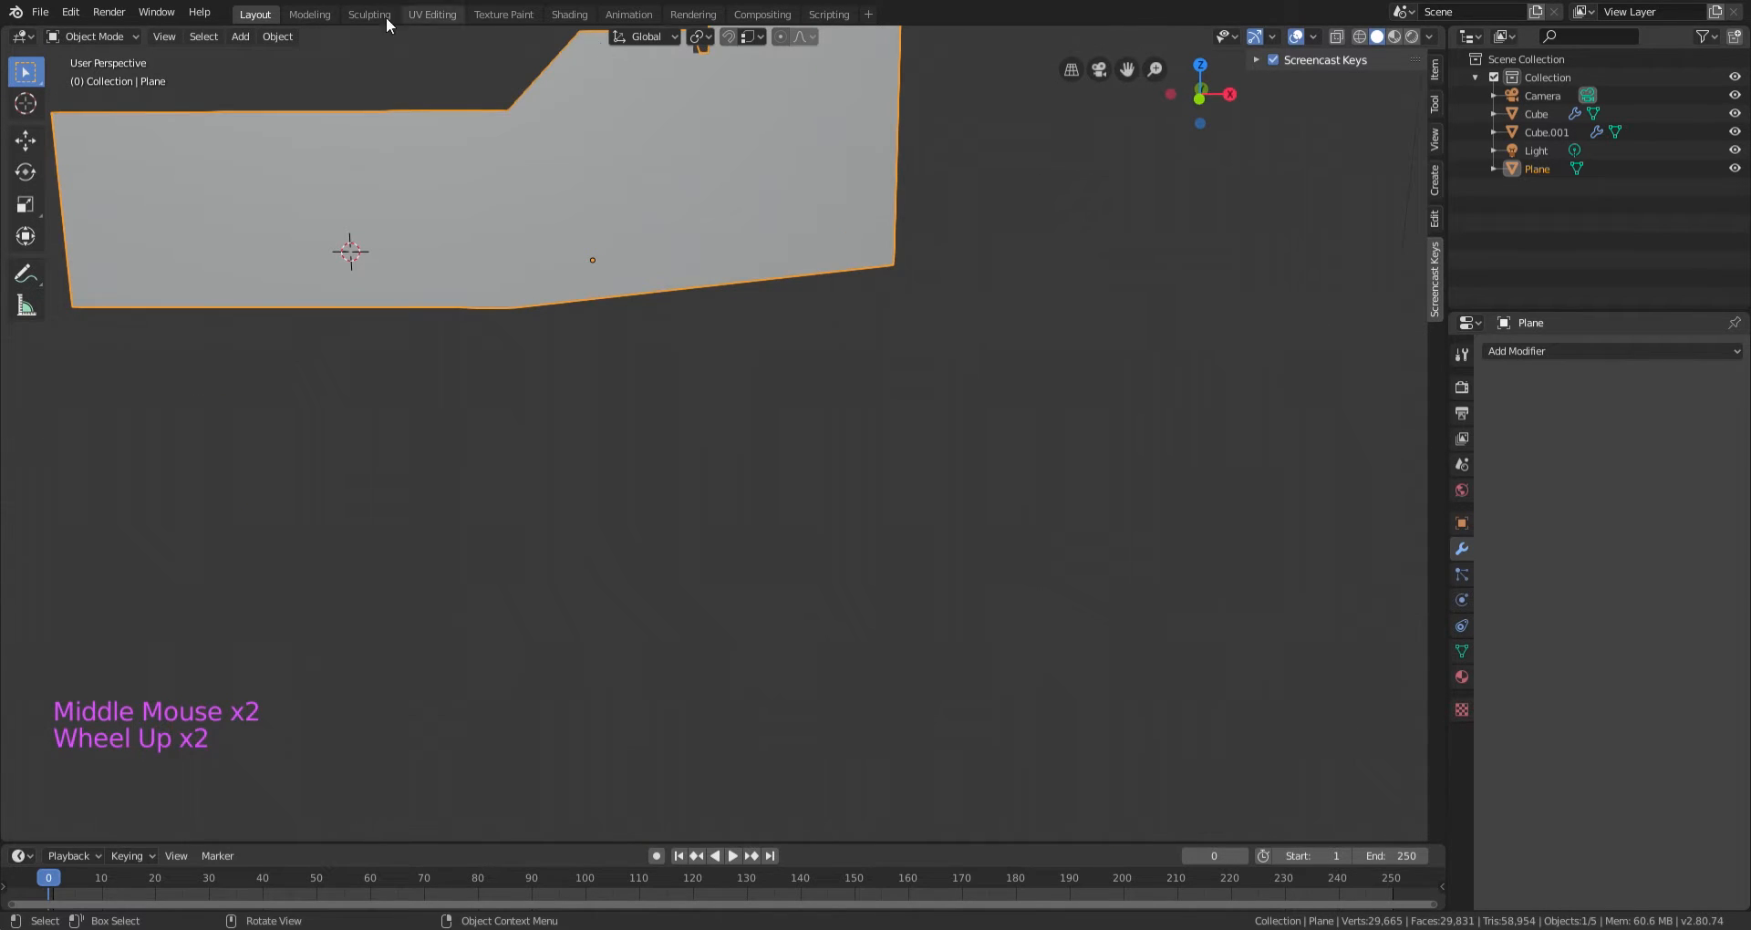
pyautogui.press('Tab')
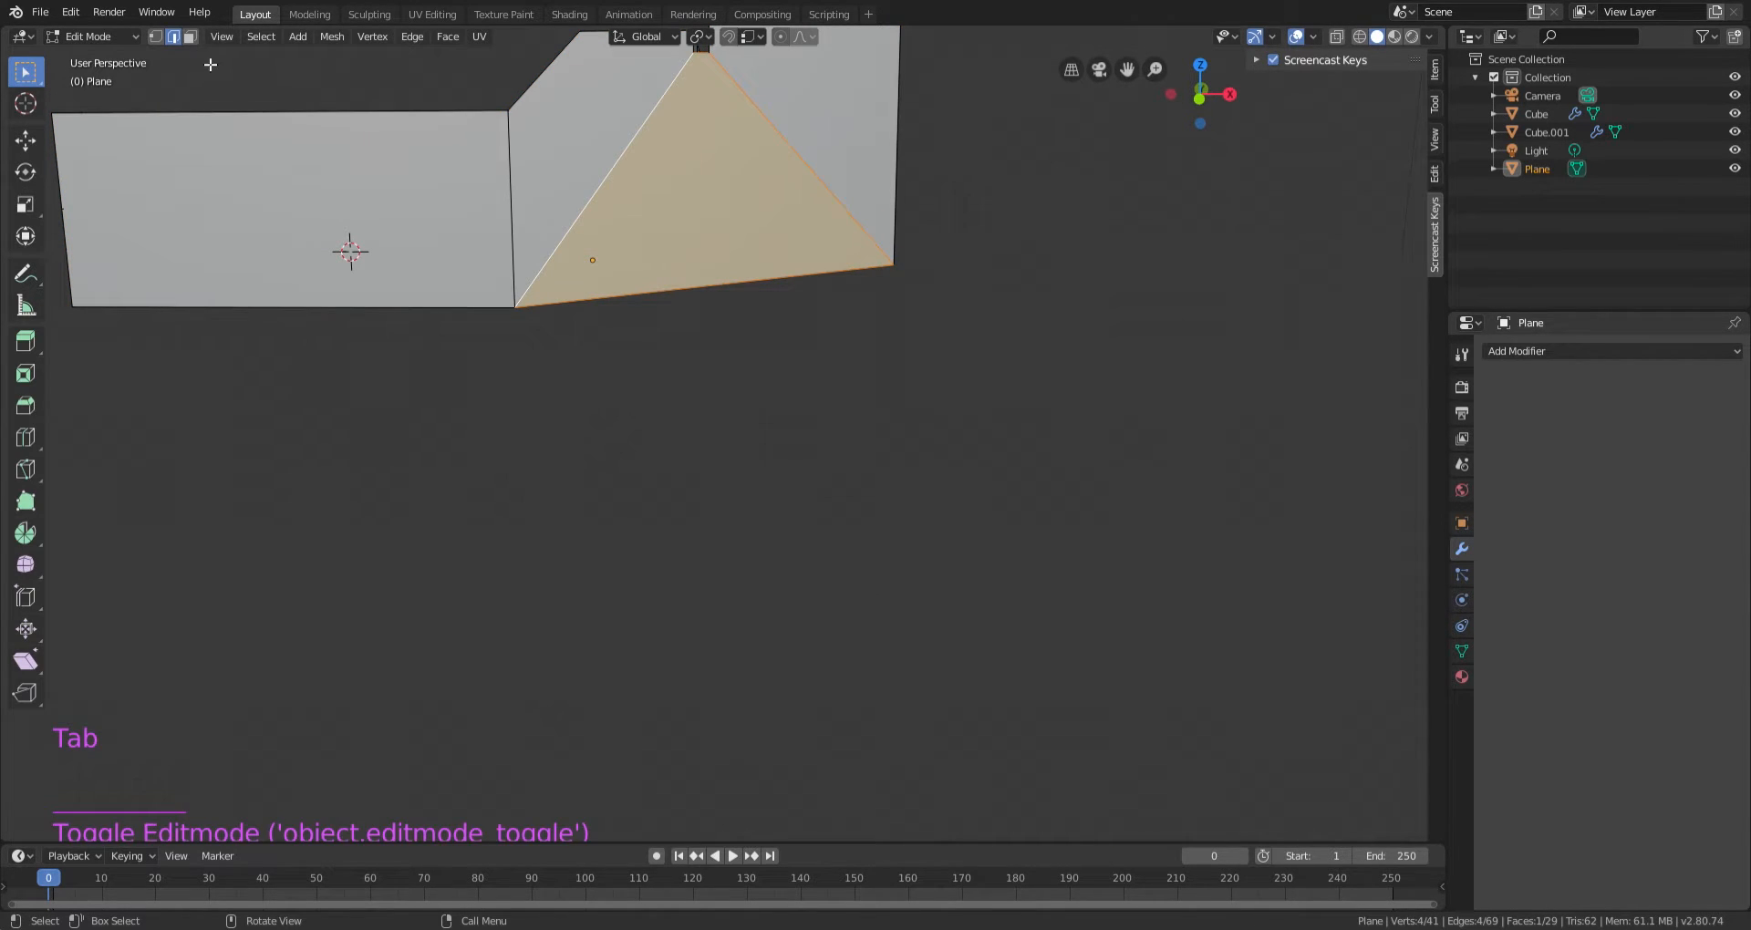
pyautogui.click(157, 37)
pyautogui.click(894, 273)
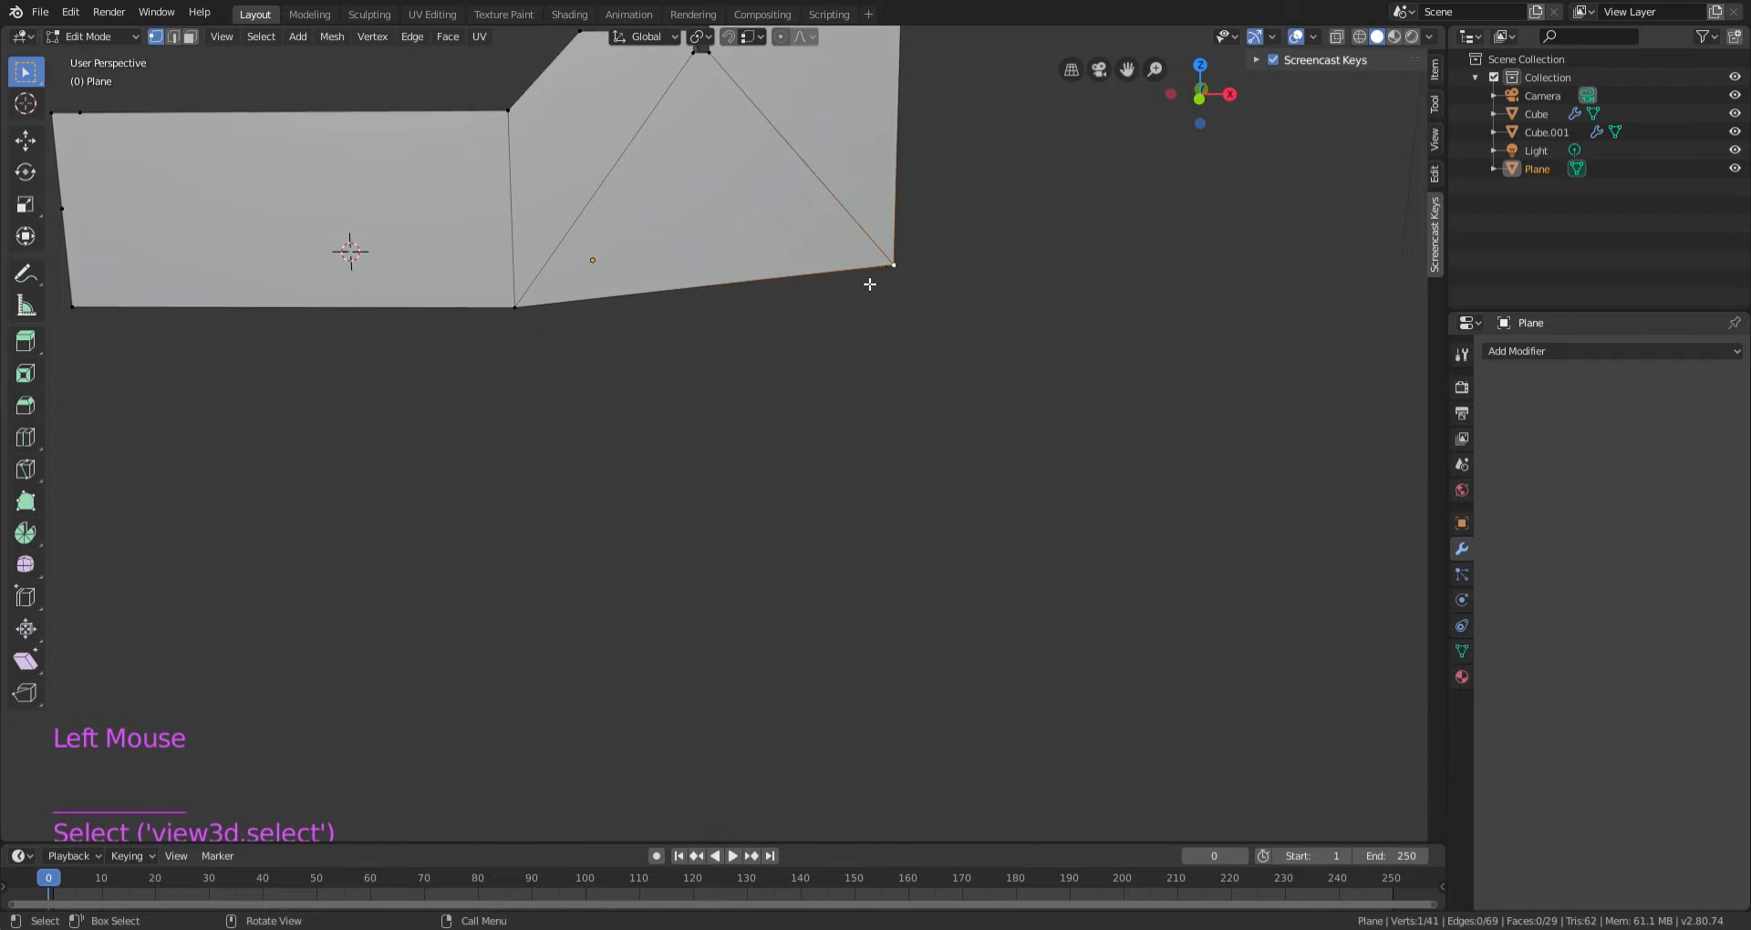
pyautogui.press('g')
pyautogui.press('z')
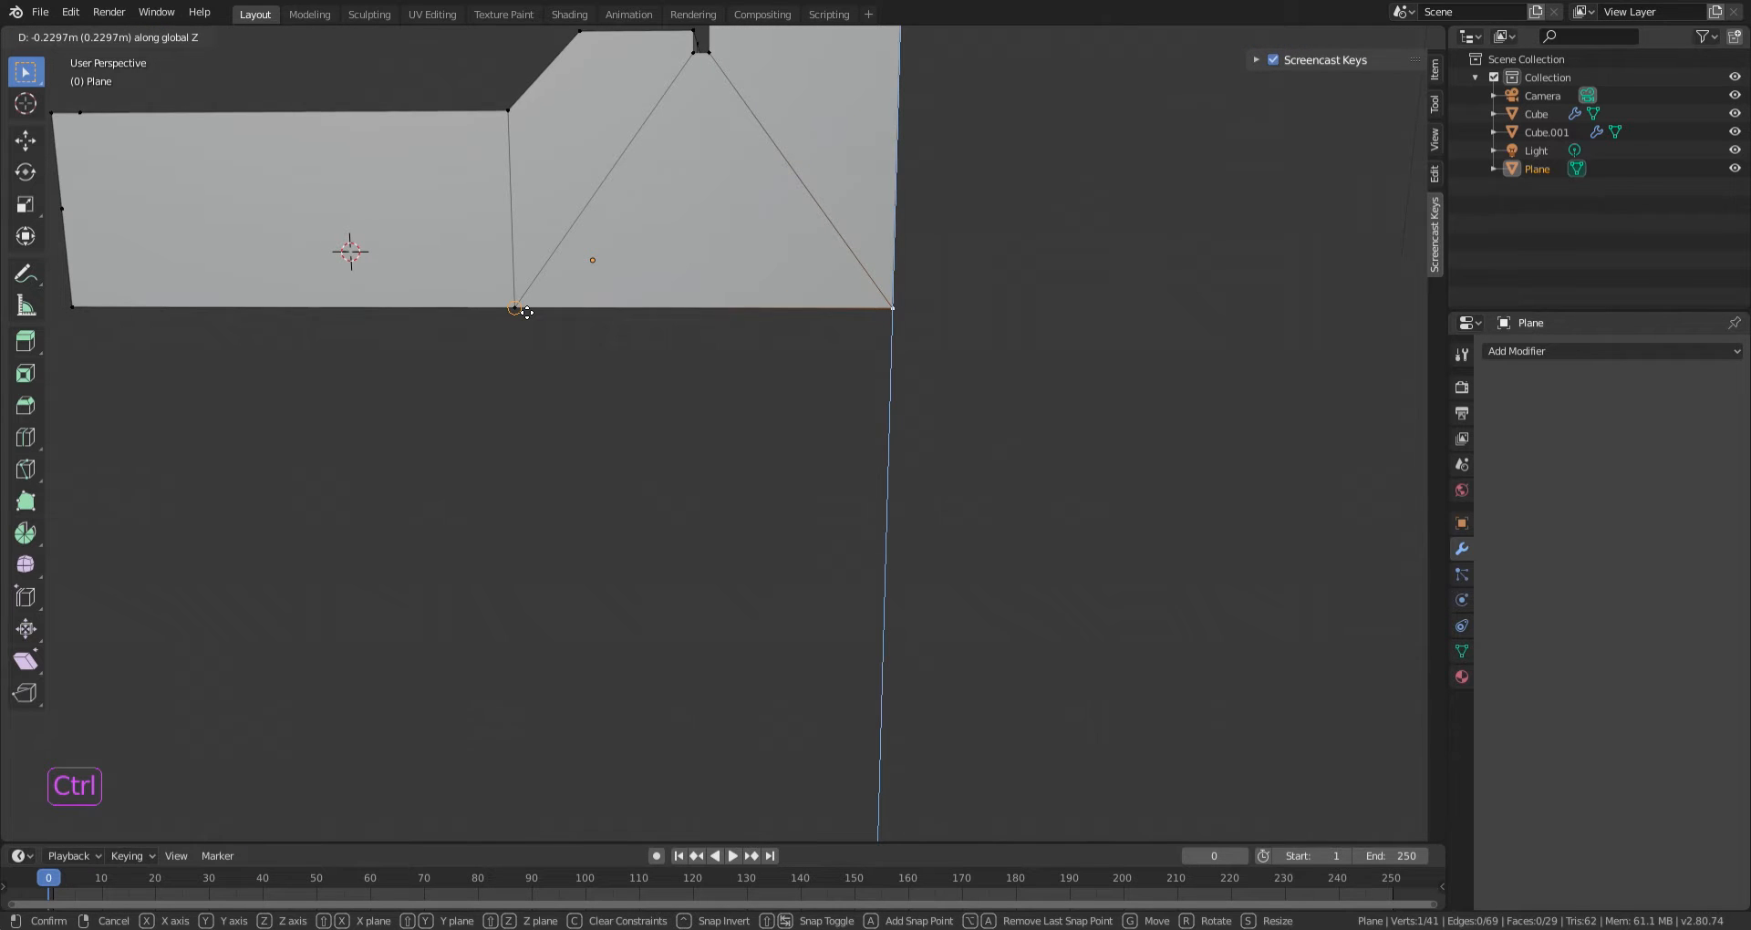
pyautogui.click(527, 313)
# Add one centred loop cut across the length of the piano case, leaving it unslid at the midpoint.
pyautogui.press('Tab')
pyautogui.scroll(-3, 682, 386)
pyautogui.moveTo(682, 387); pyautogui.dragTo(1162, 450, button='middle')
pyautogui.scroll(2, 1034, 440)
pyautogui.moveTo(1034, 439); pyautogui.dragTo(905, 369, button='middle')
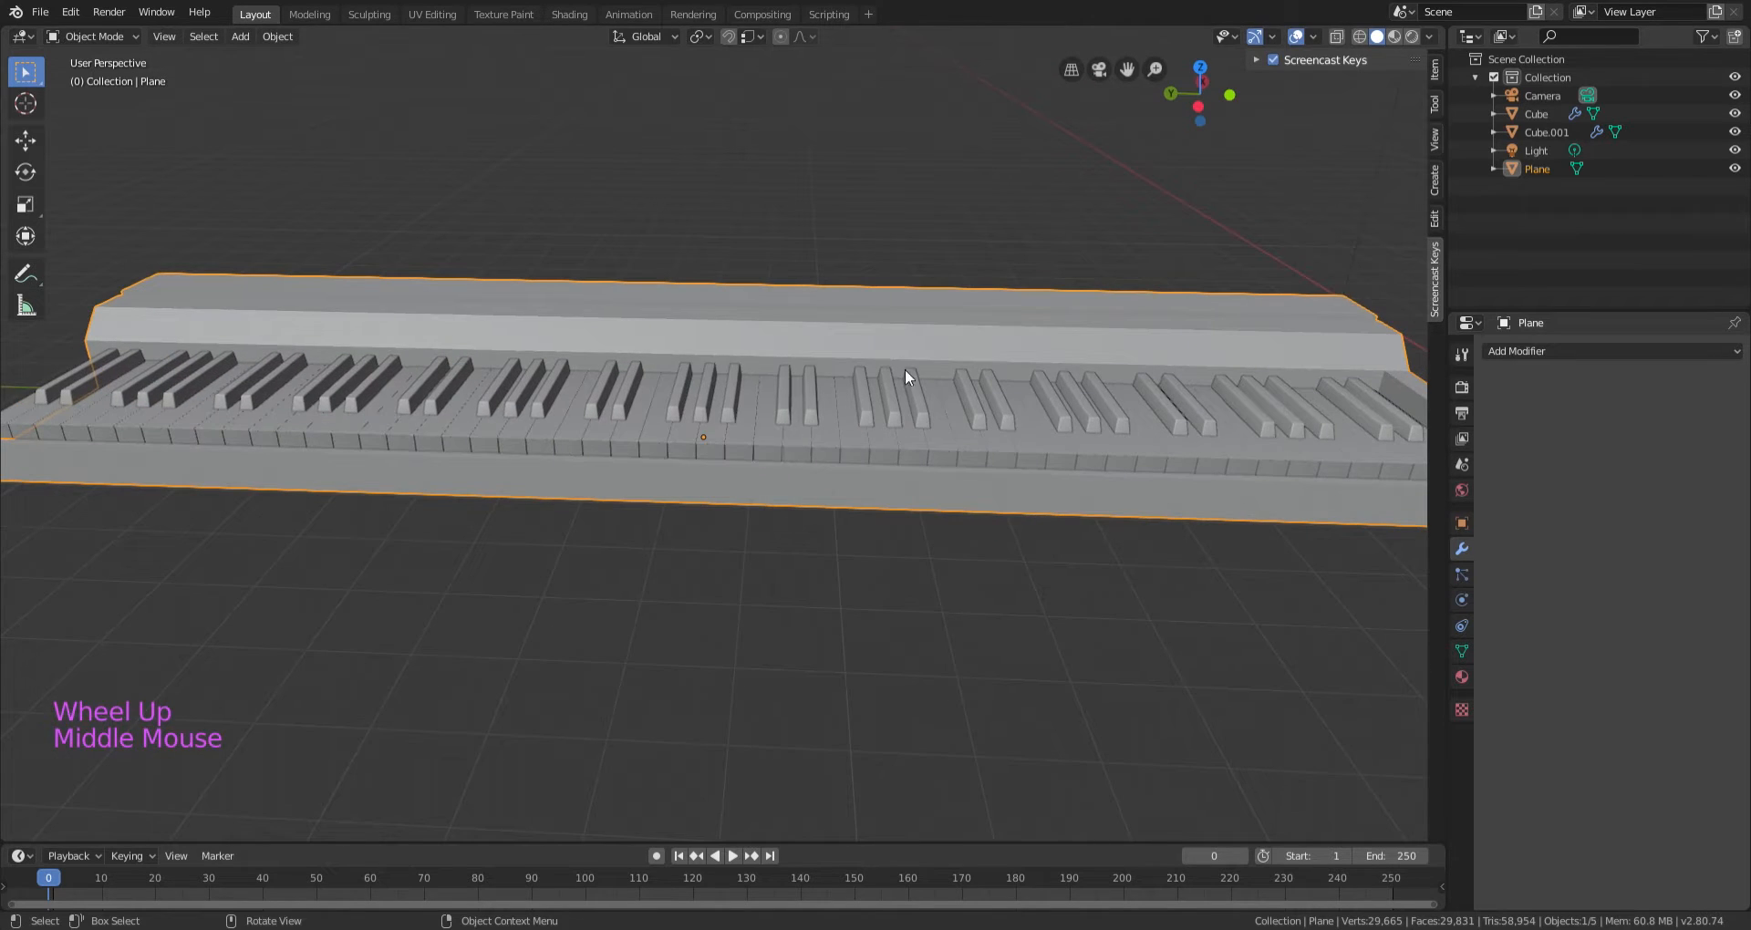
pyautogui.scroll(-2, 812, 372)
pyautogui.press('Tab')
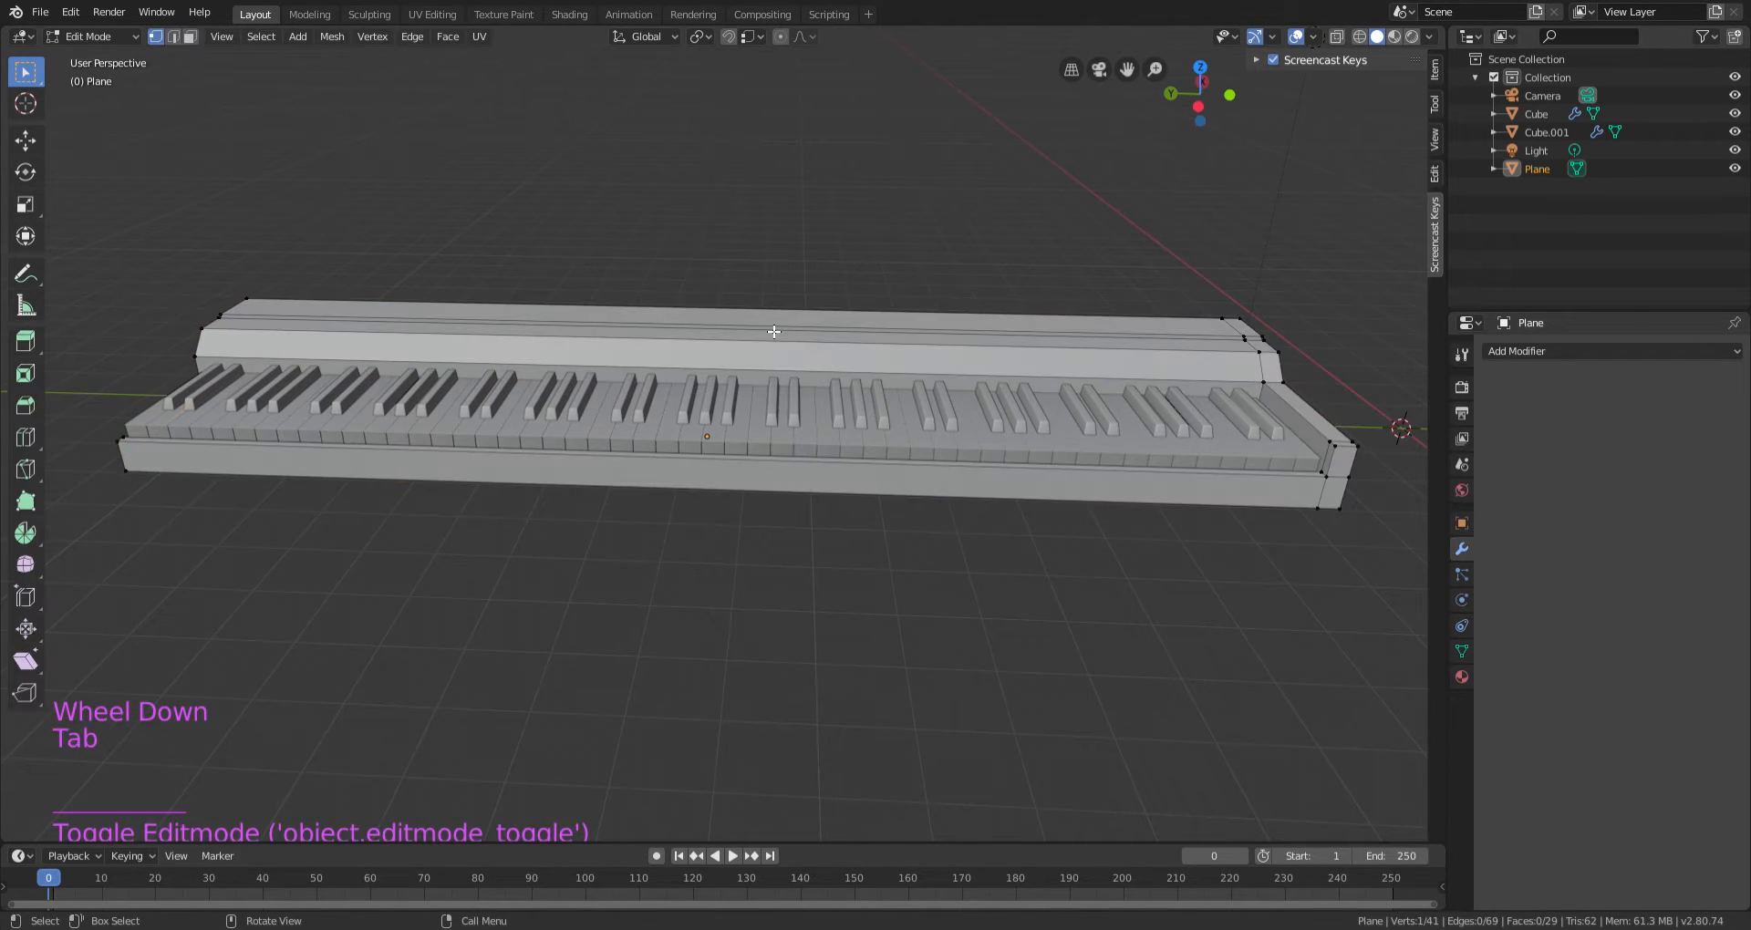
pyautogui.hotkey('ctrl', 'r')
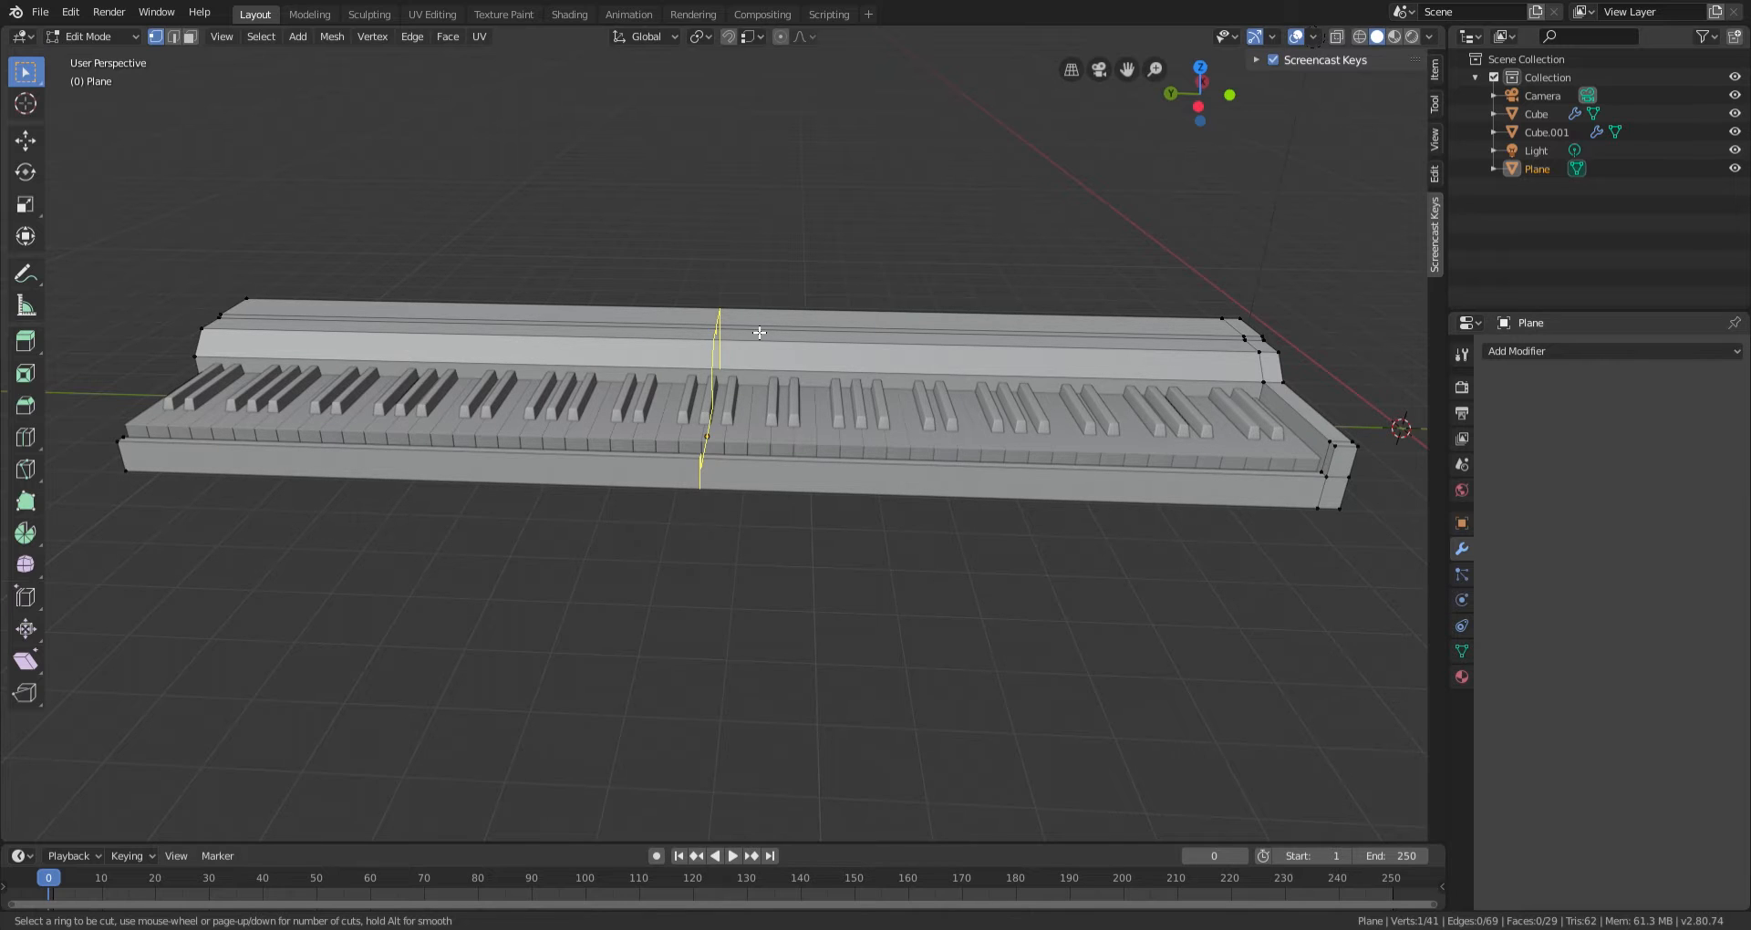
pyautogui.click(760, 333)
pyautogui.rightClick(756, 330)
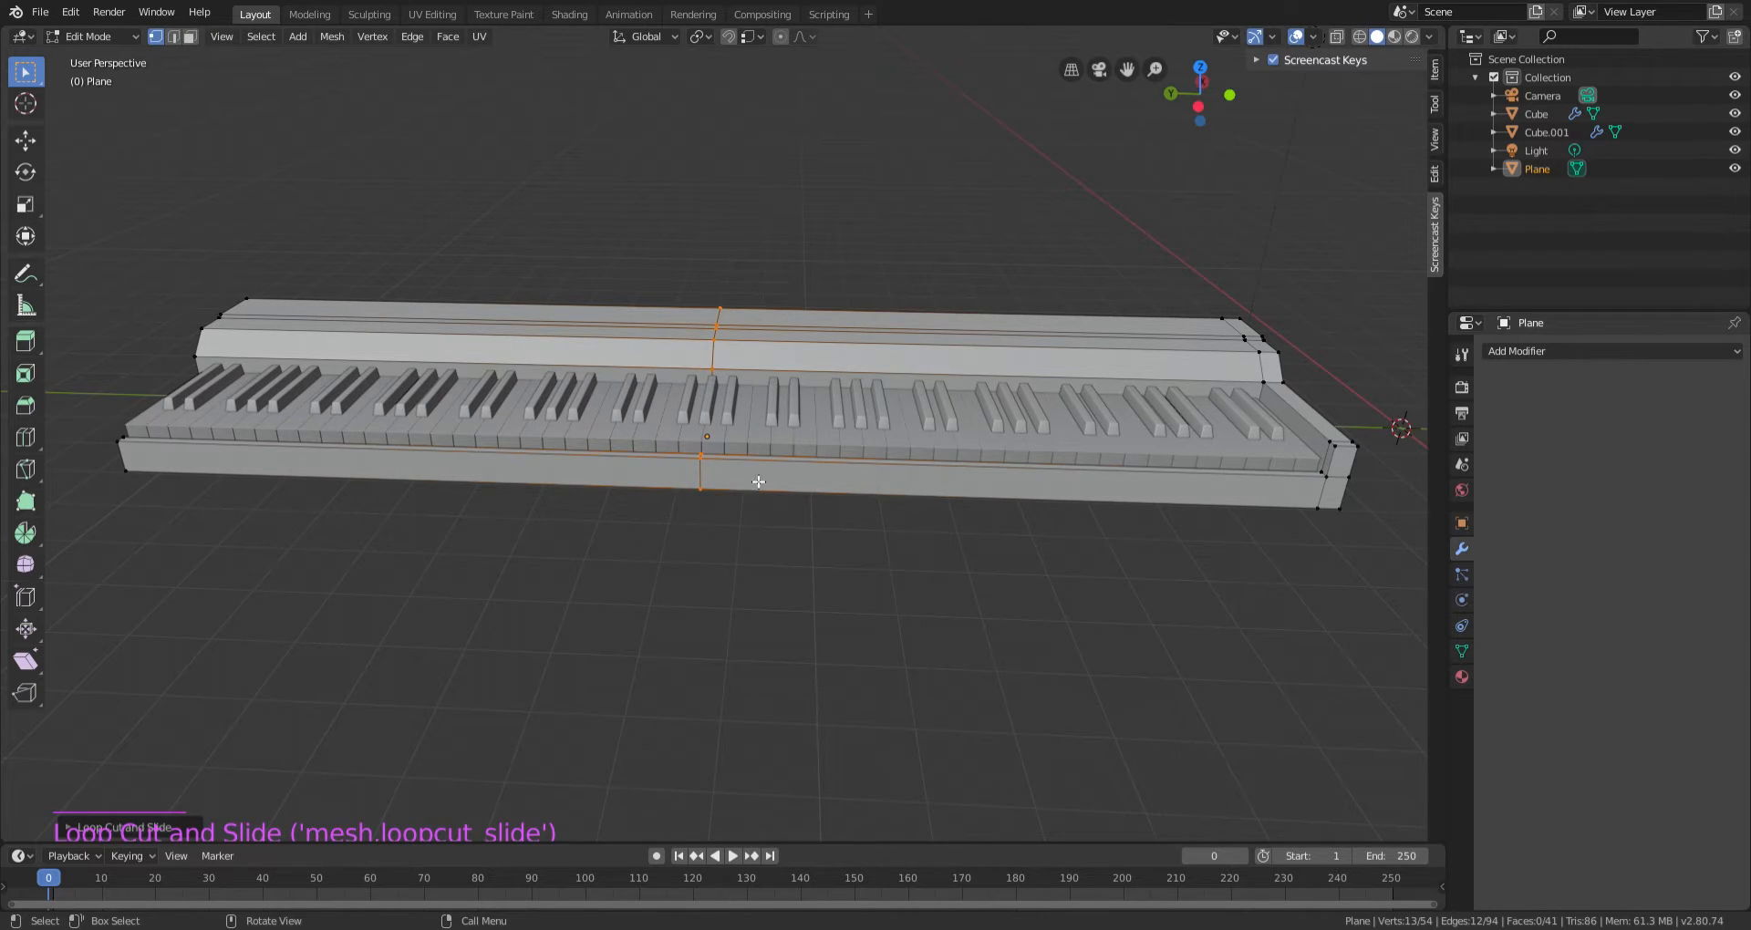
# Delete the vertices at the piano case's open end, removing that half of the case up to the centre cut.
pyautogui.moveTo(692, 312); pyautogui.dragTo(364, 340, button='middle')
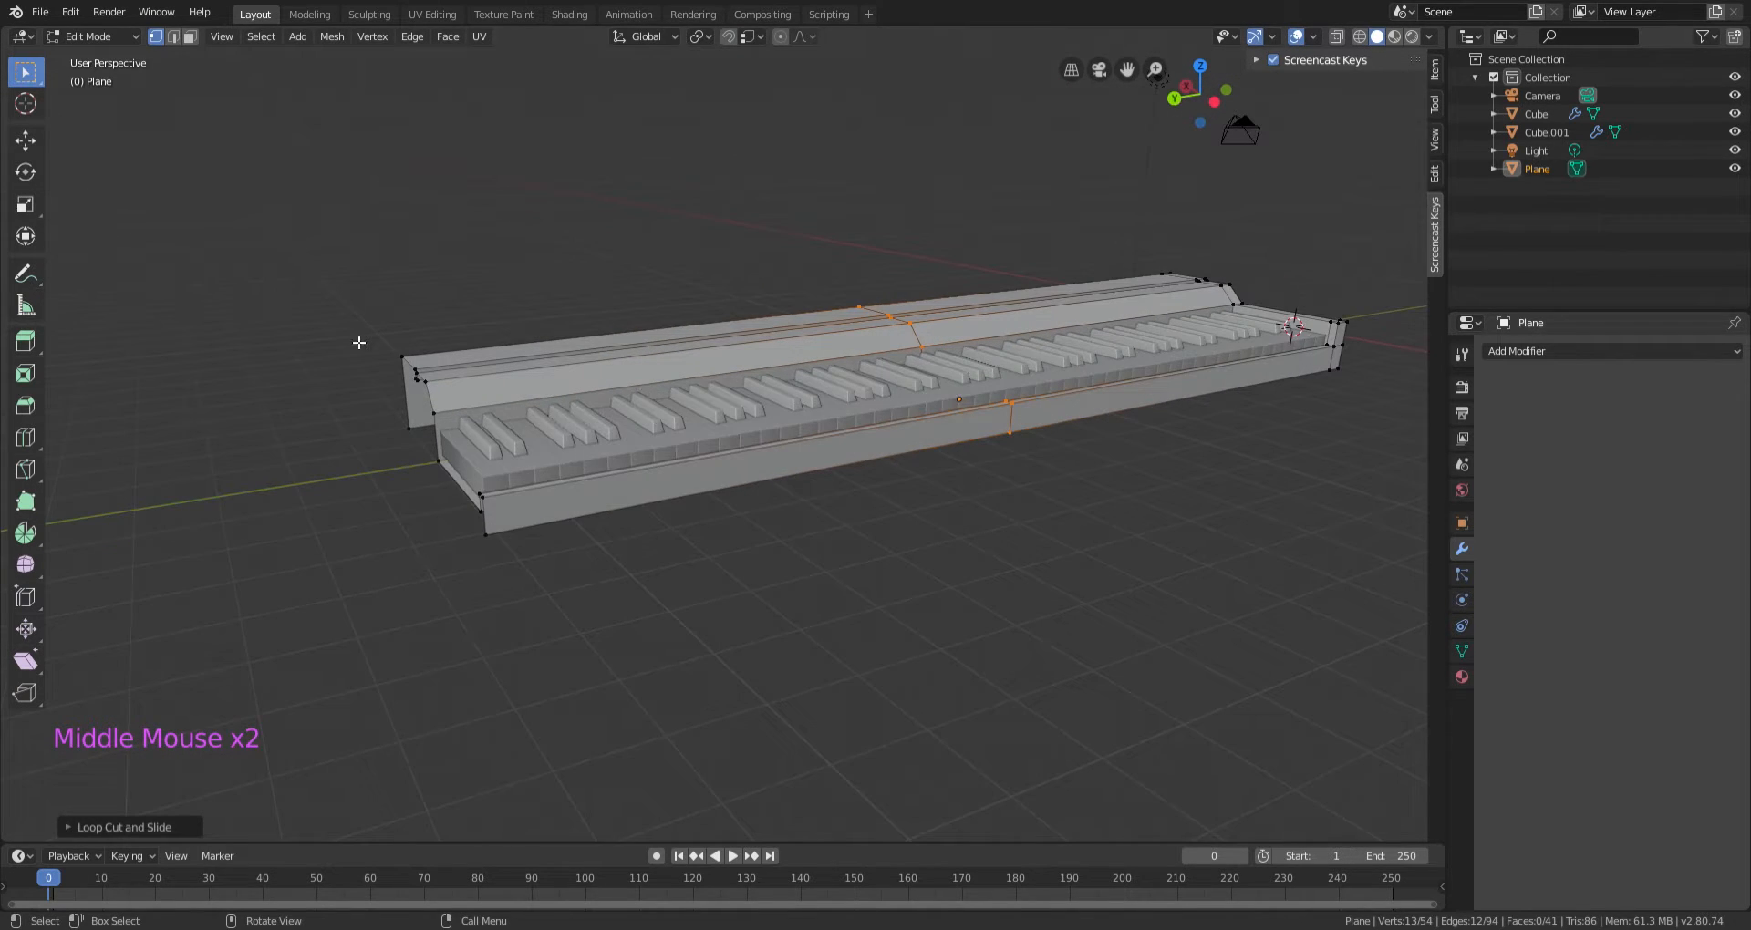
pyautogui.moveTo(324, 271); pyautogui.dragTo(630, 627)
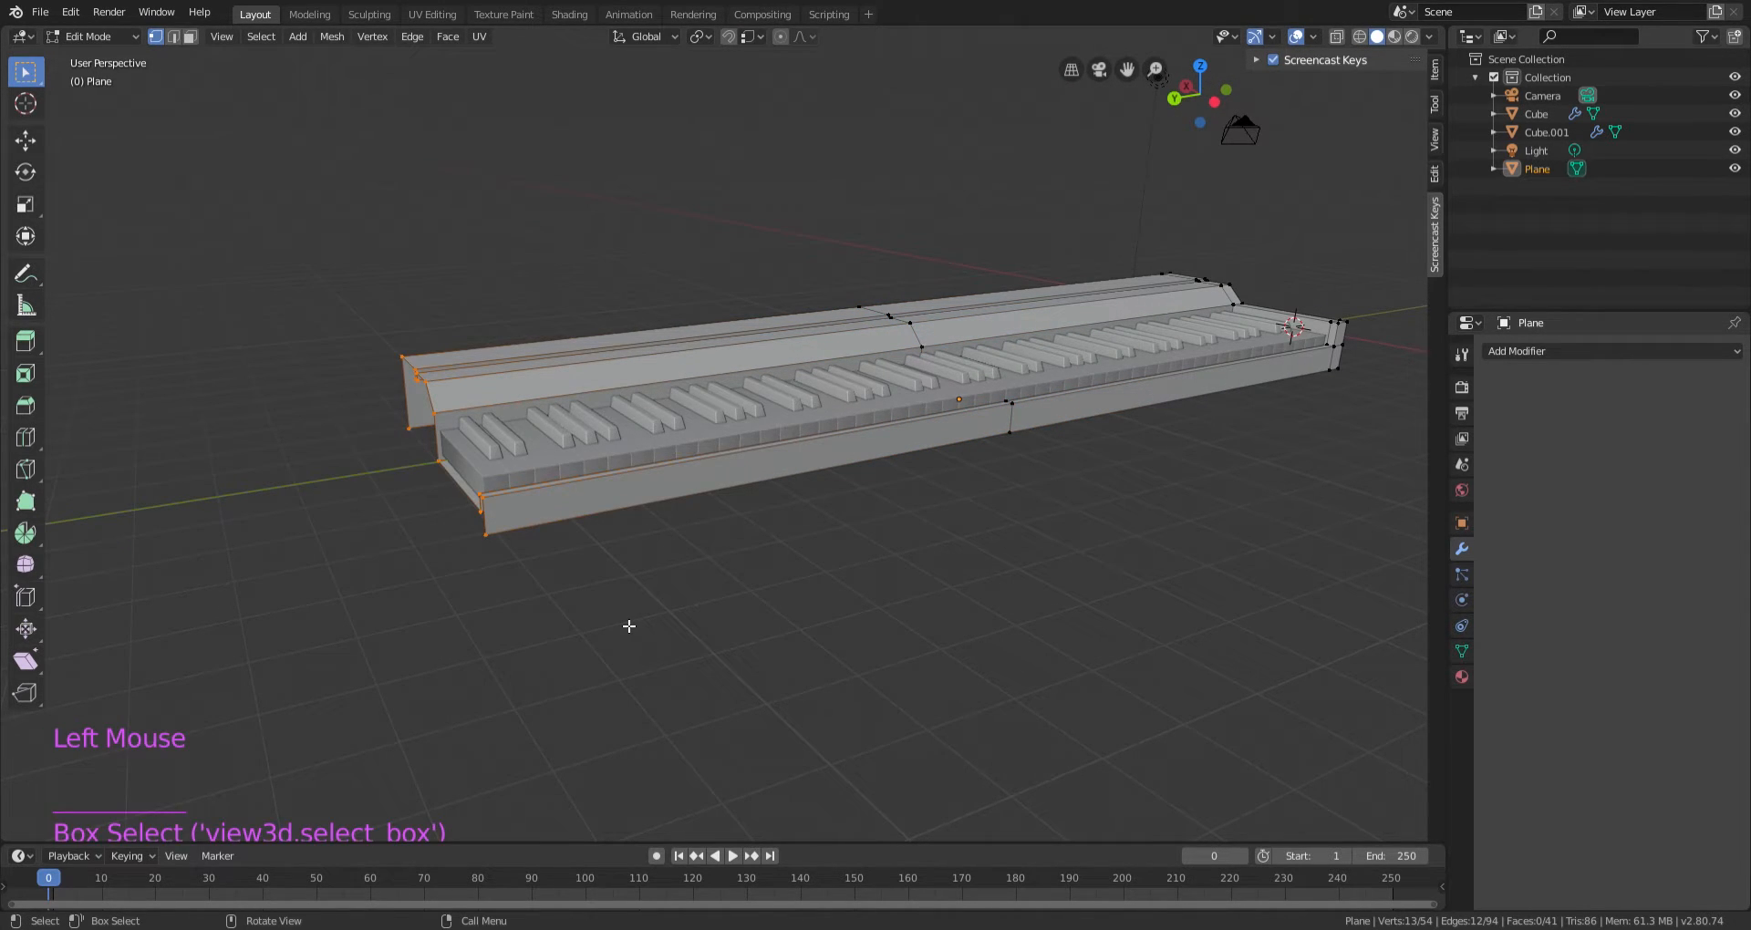
pyautogui.press('Delete')
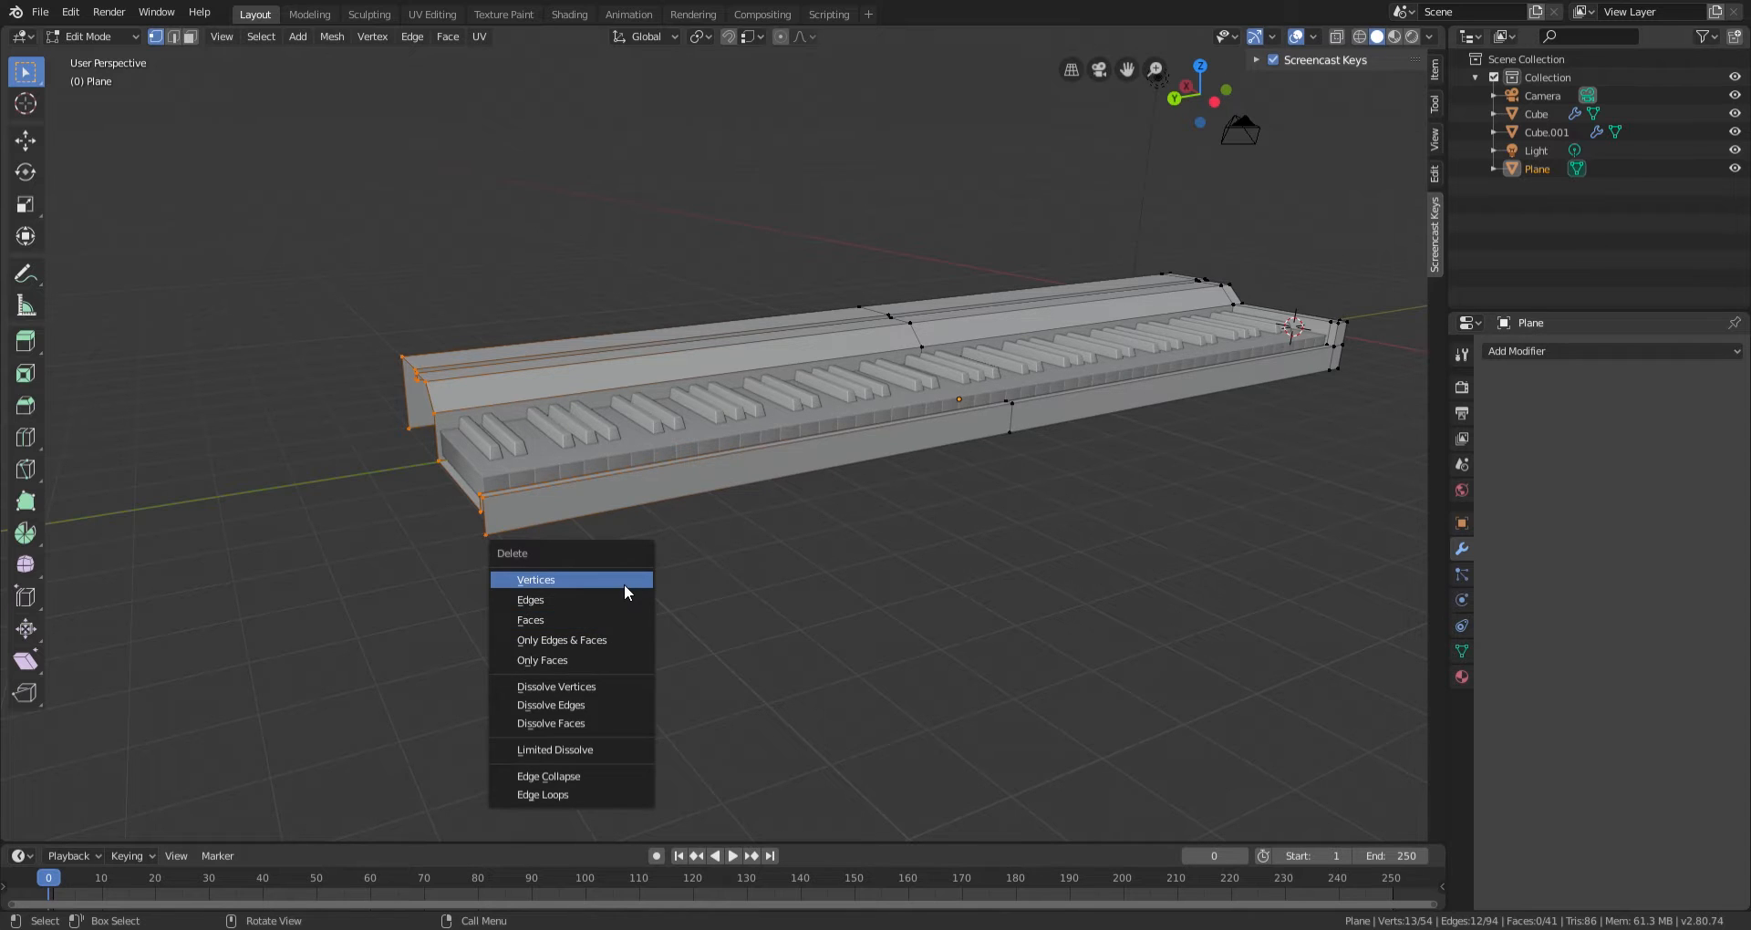
pyautogui.click(624, 580)
pyautogui.moveTo(630, 595); pyautogui.dragTo(803, 575, button='middle')
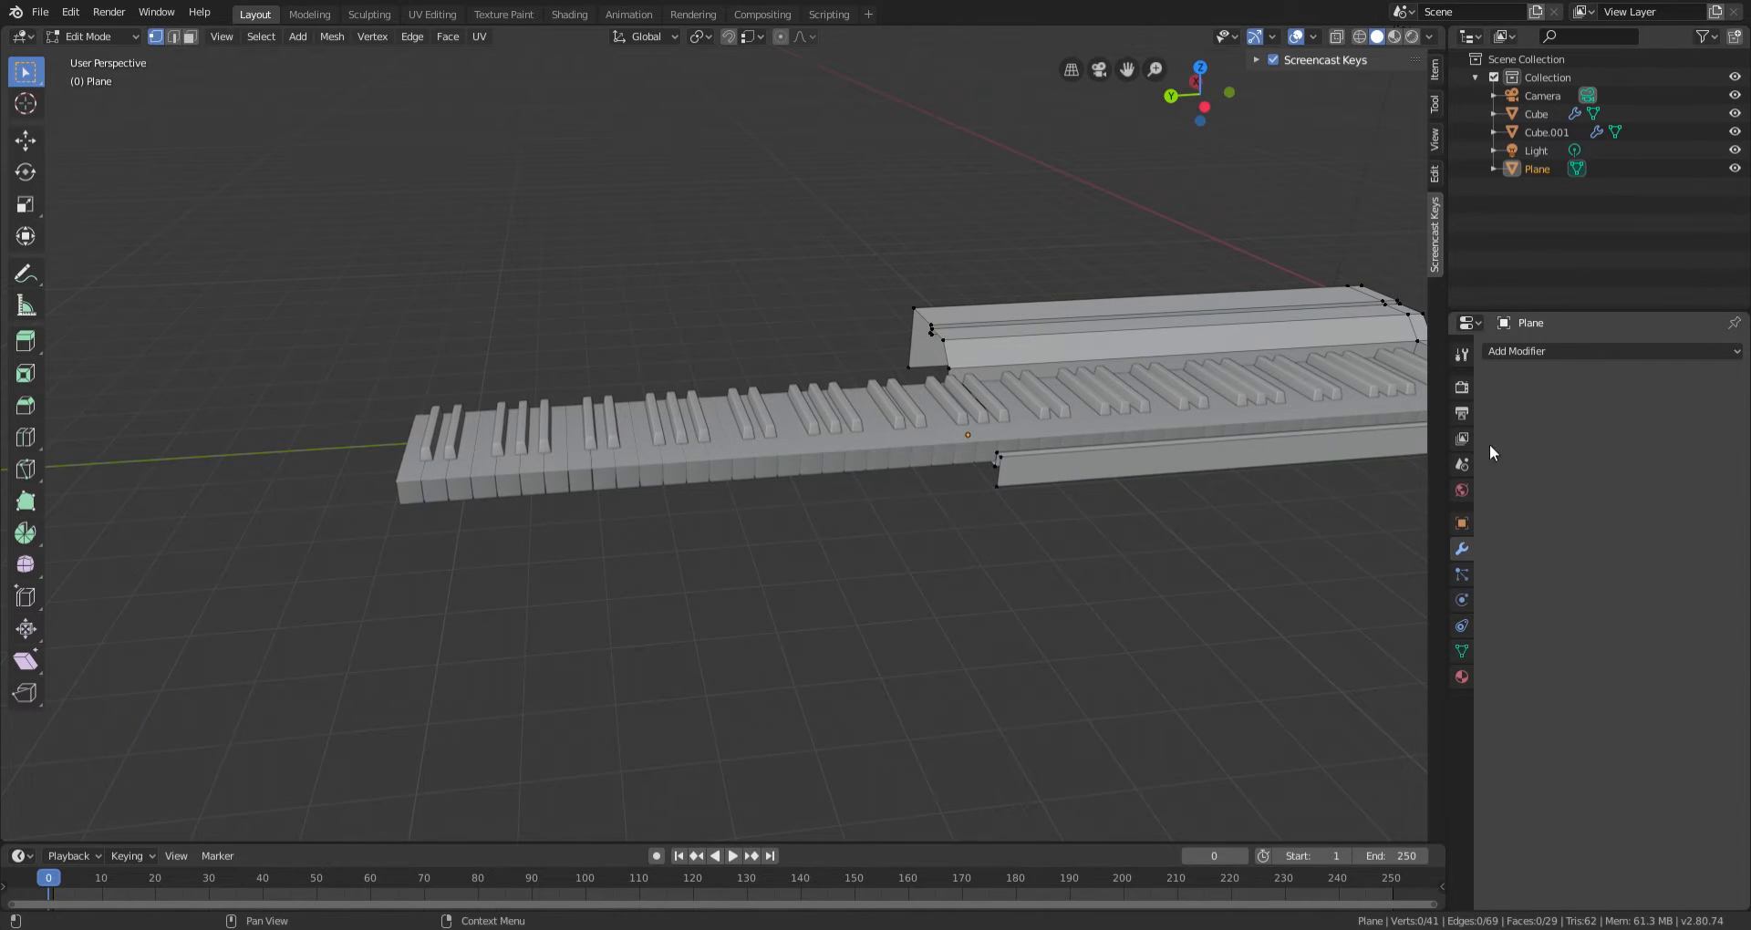
# Add a Mirror modifier to the remaining case half, return to Object Mode and mirror it on the Y axis only.
pyautogui.click(1538, 352)
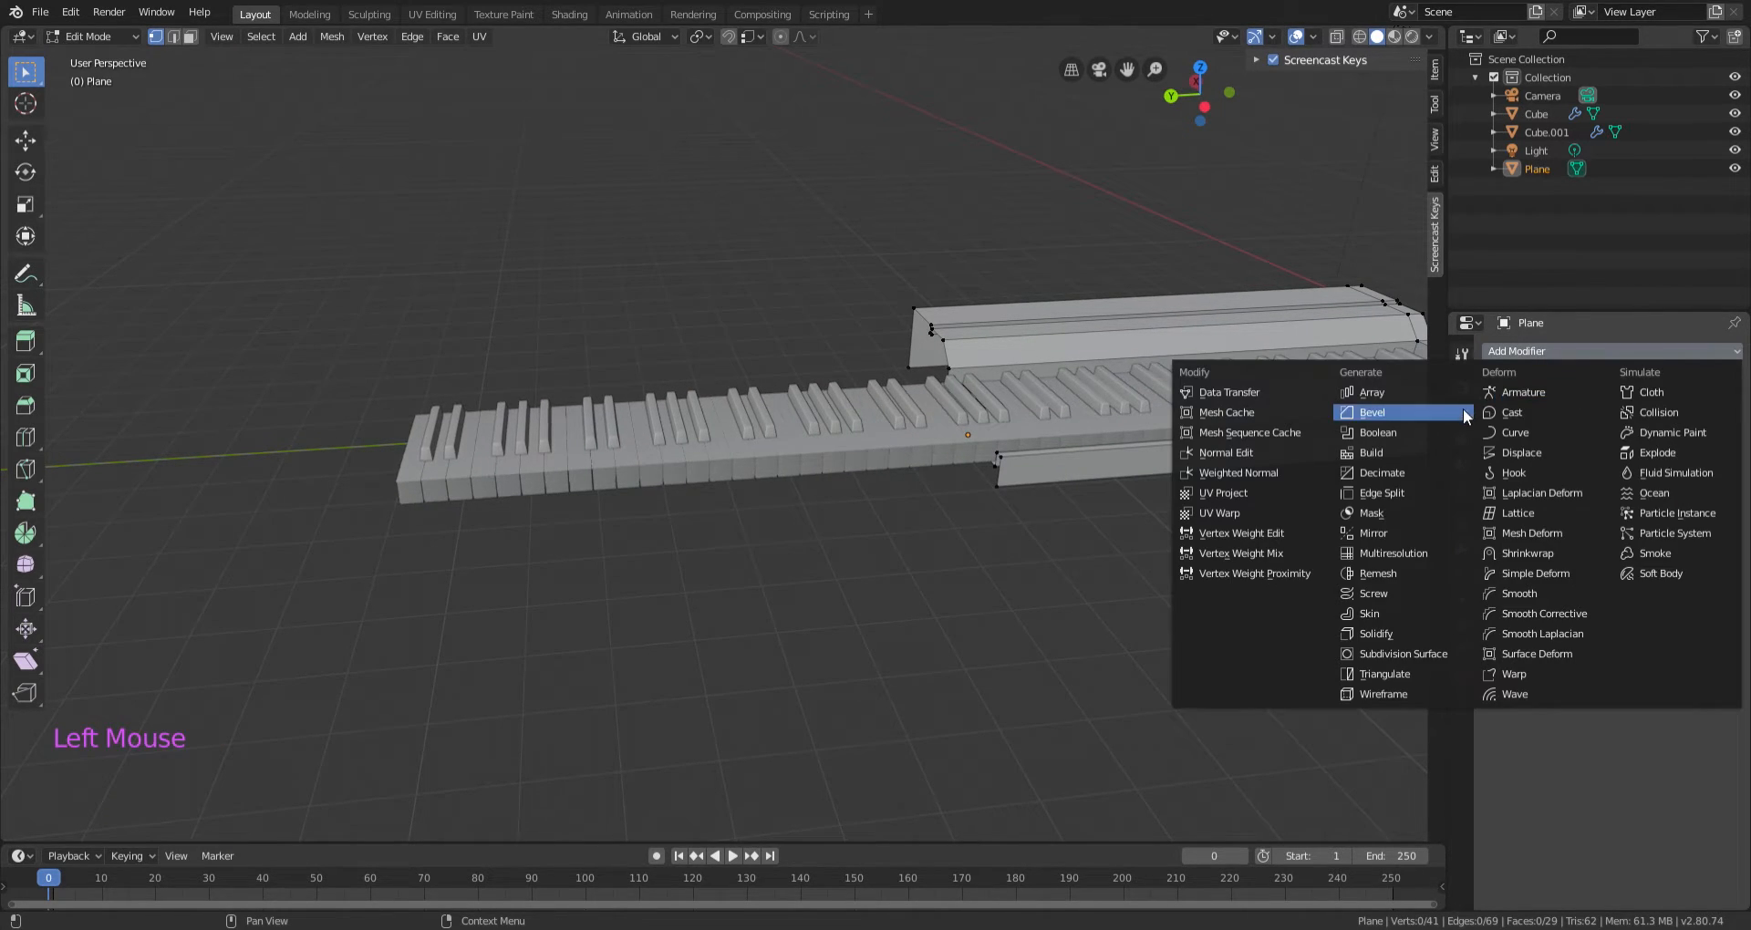
pyautogui.click(1449, 536)
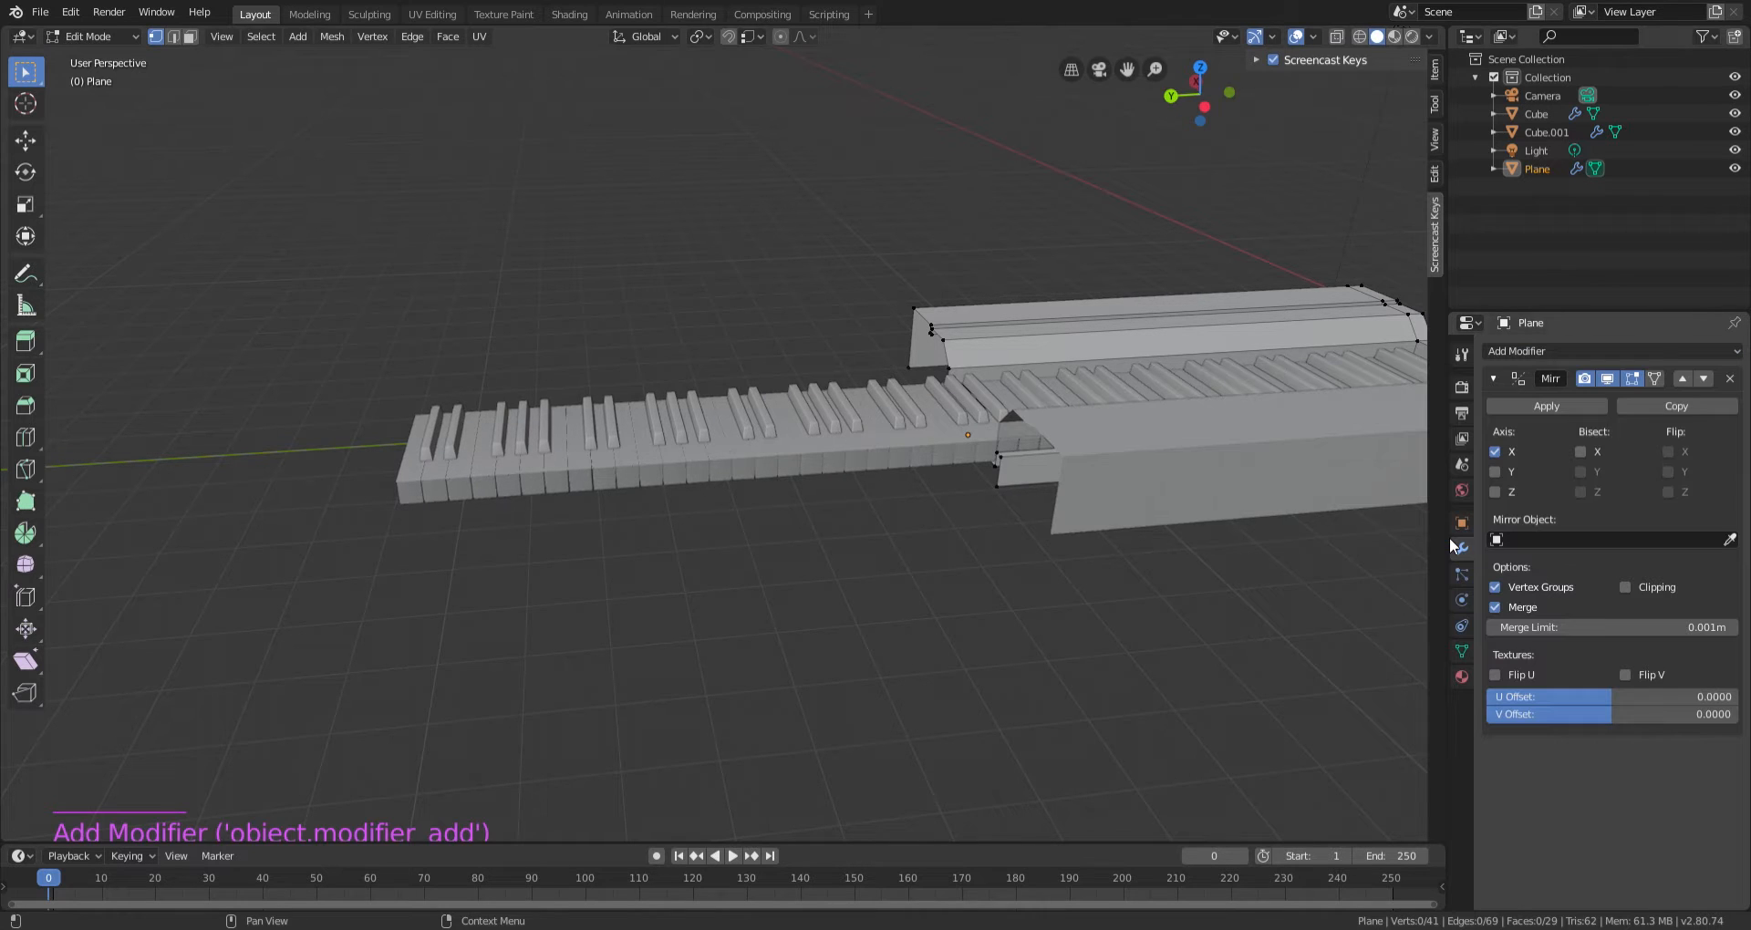
pyautogui.press('Tab')
pyautogui.keyDown('shift'); pyautogui.moveTo(1246, 494); pyautogui.dragTo(1094, 615, button='middle'); pyautogui.keyUp('shift')
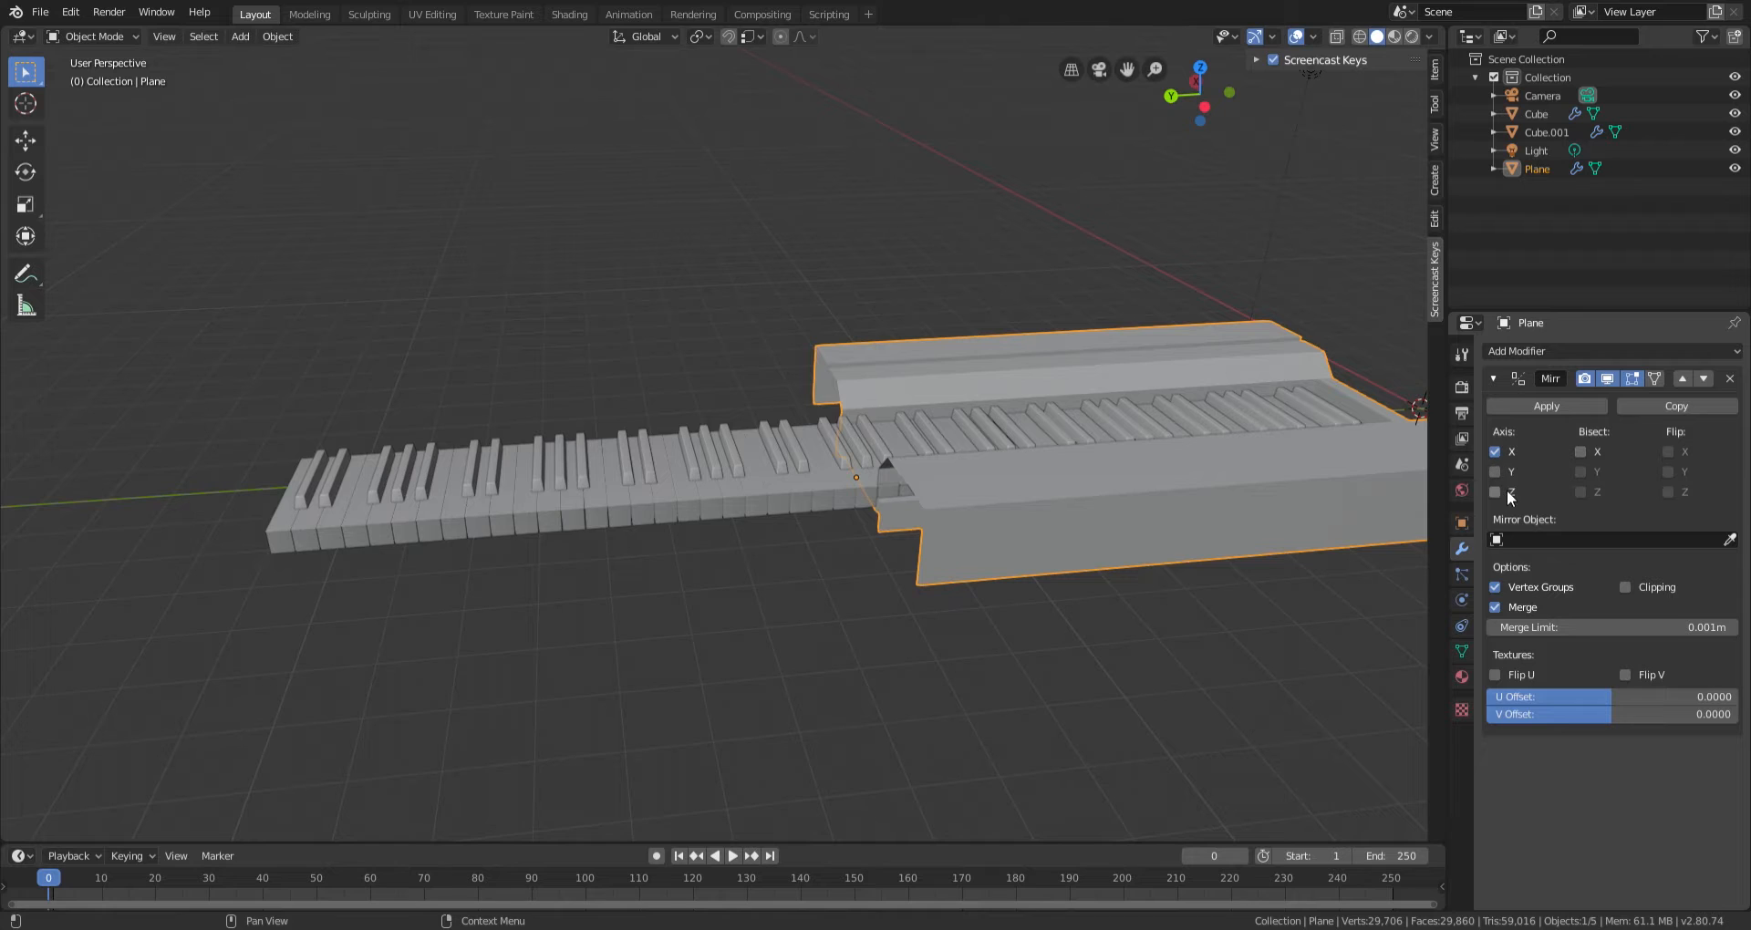
pyautogui.click(1495, 472)
pyautogui.click(1510, 453)
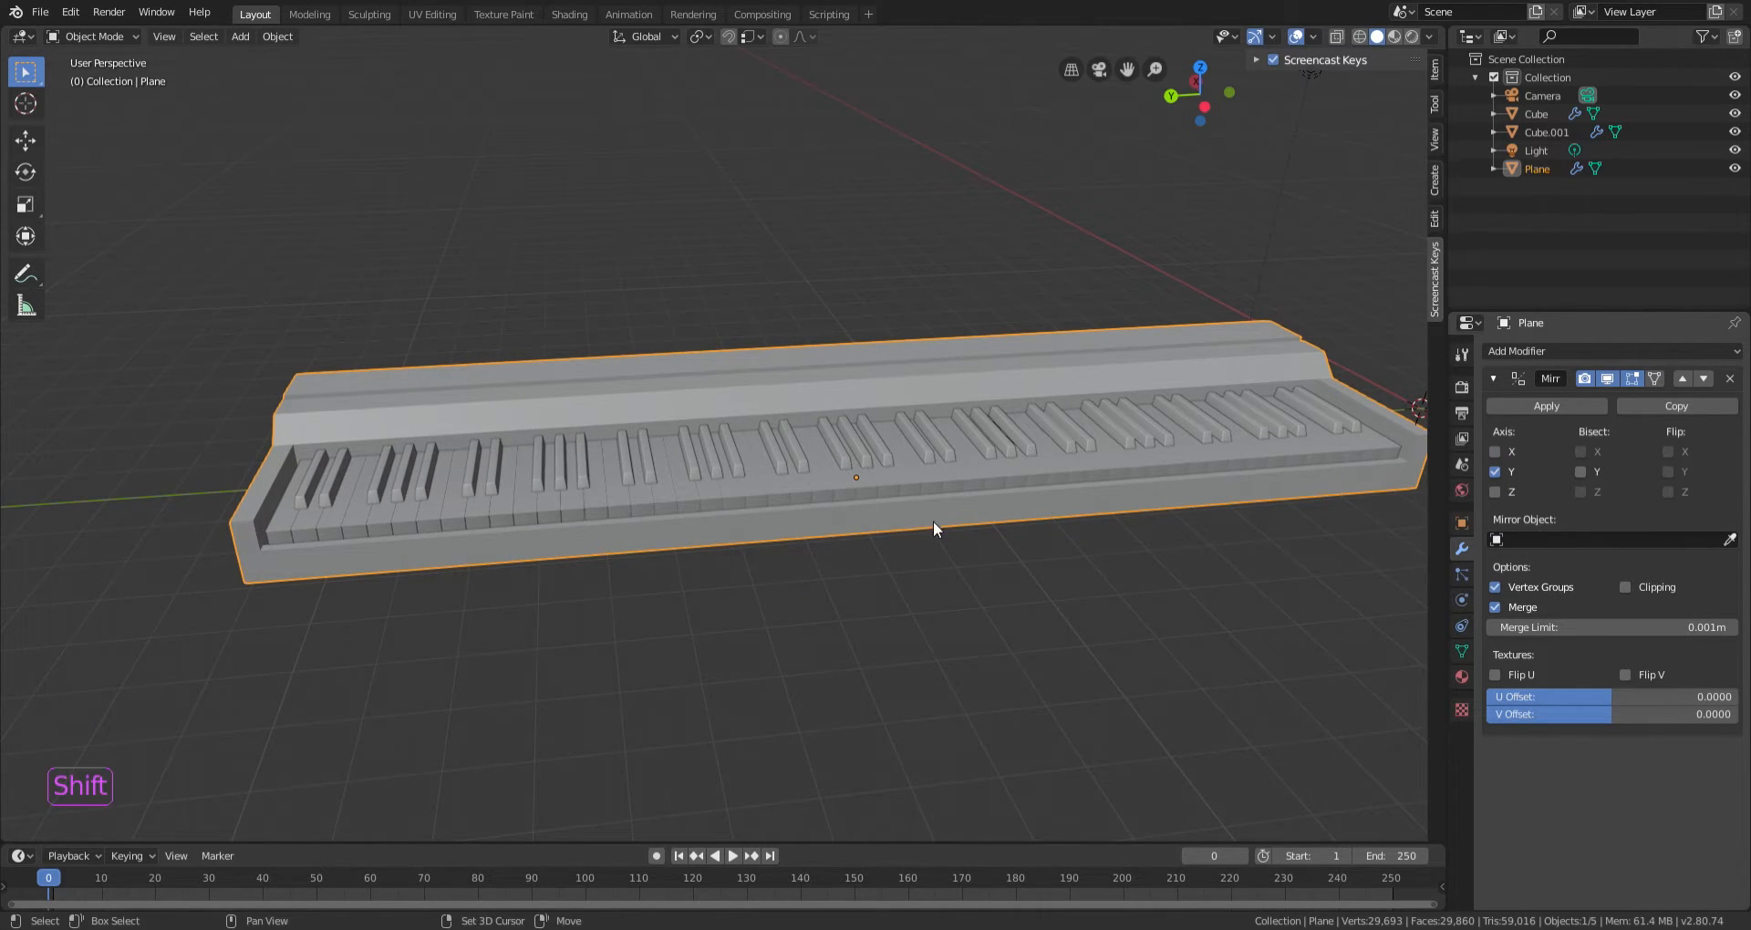
# Examine the mirrored piano case from the front, both ends and above, checking its symmetry and the hard edges of the rear cover.
pyautogui.keyDown('shift'); pyautogui.moveTo(933, 522); pyautogui.dragTo(810, 575, button='middle'); pyautogui.keyUp('shift')
pyautogui.scroll(-1, 973, 544)
pyautogui.scroll(2, 972, 544)
pyautogui.scroll(-2, 810, 575)
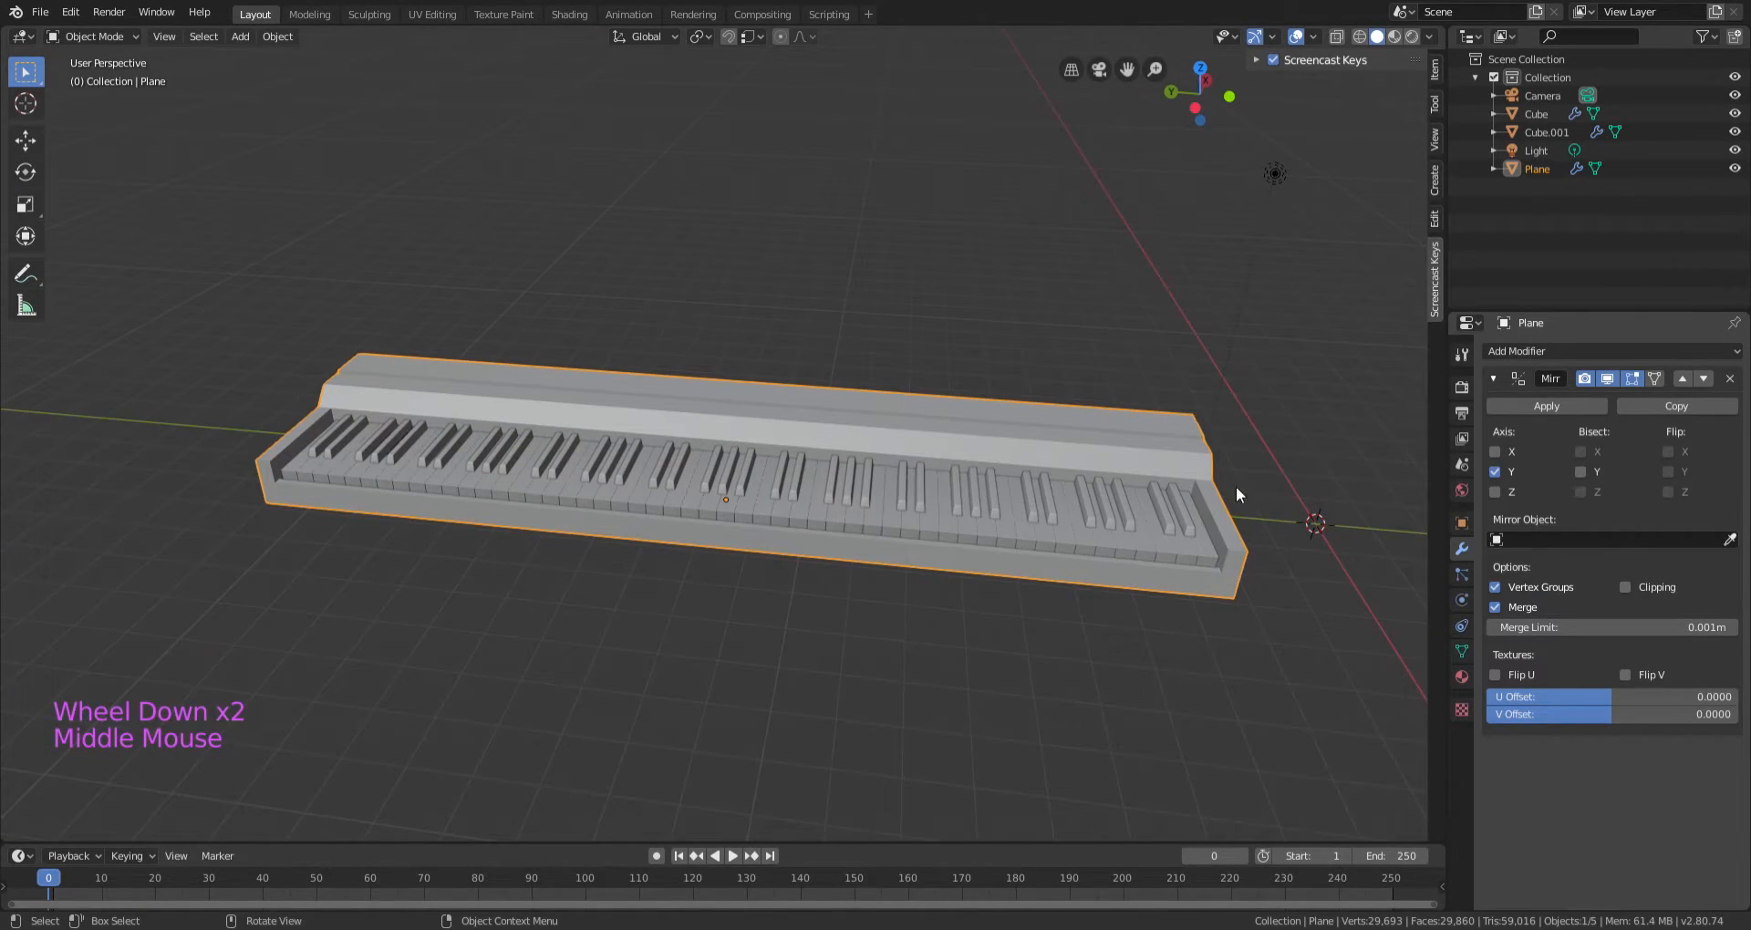
pyautogui.moveTo(368, 429); pyautogui.dragTo(529, 397, button='middle')
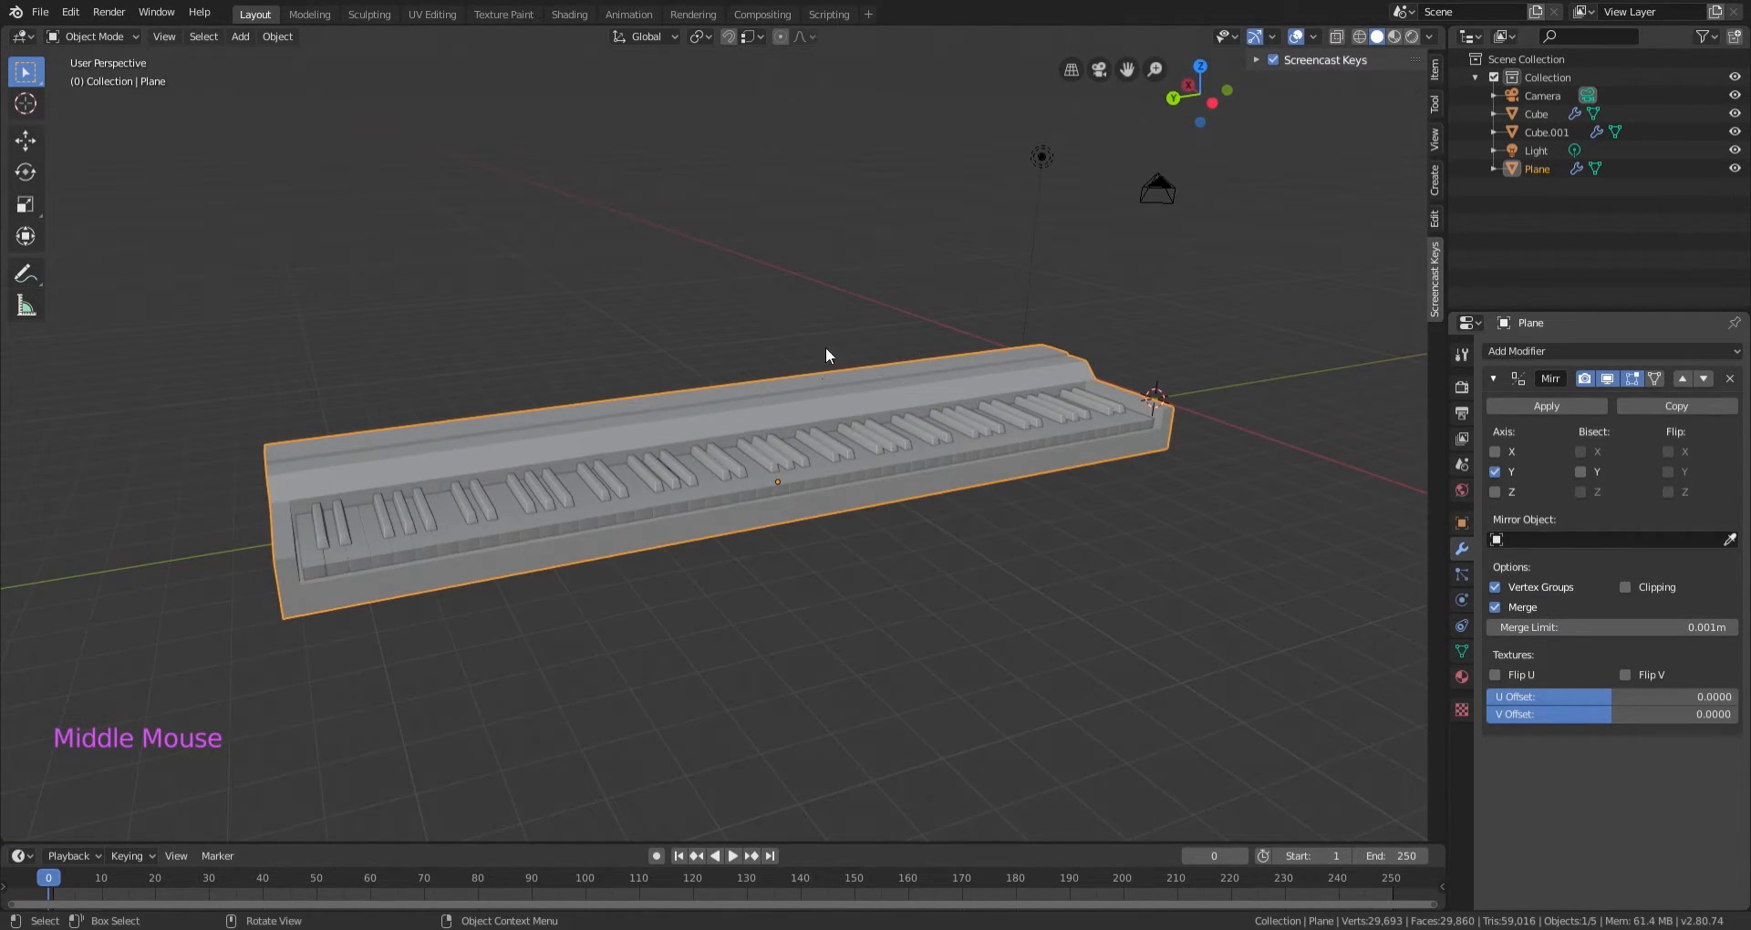
pyautogui.moveTo(829, 355); pyautogui.dragTo(1134, 623, button='middle')
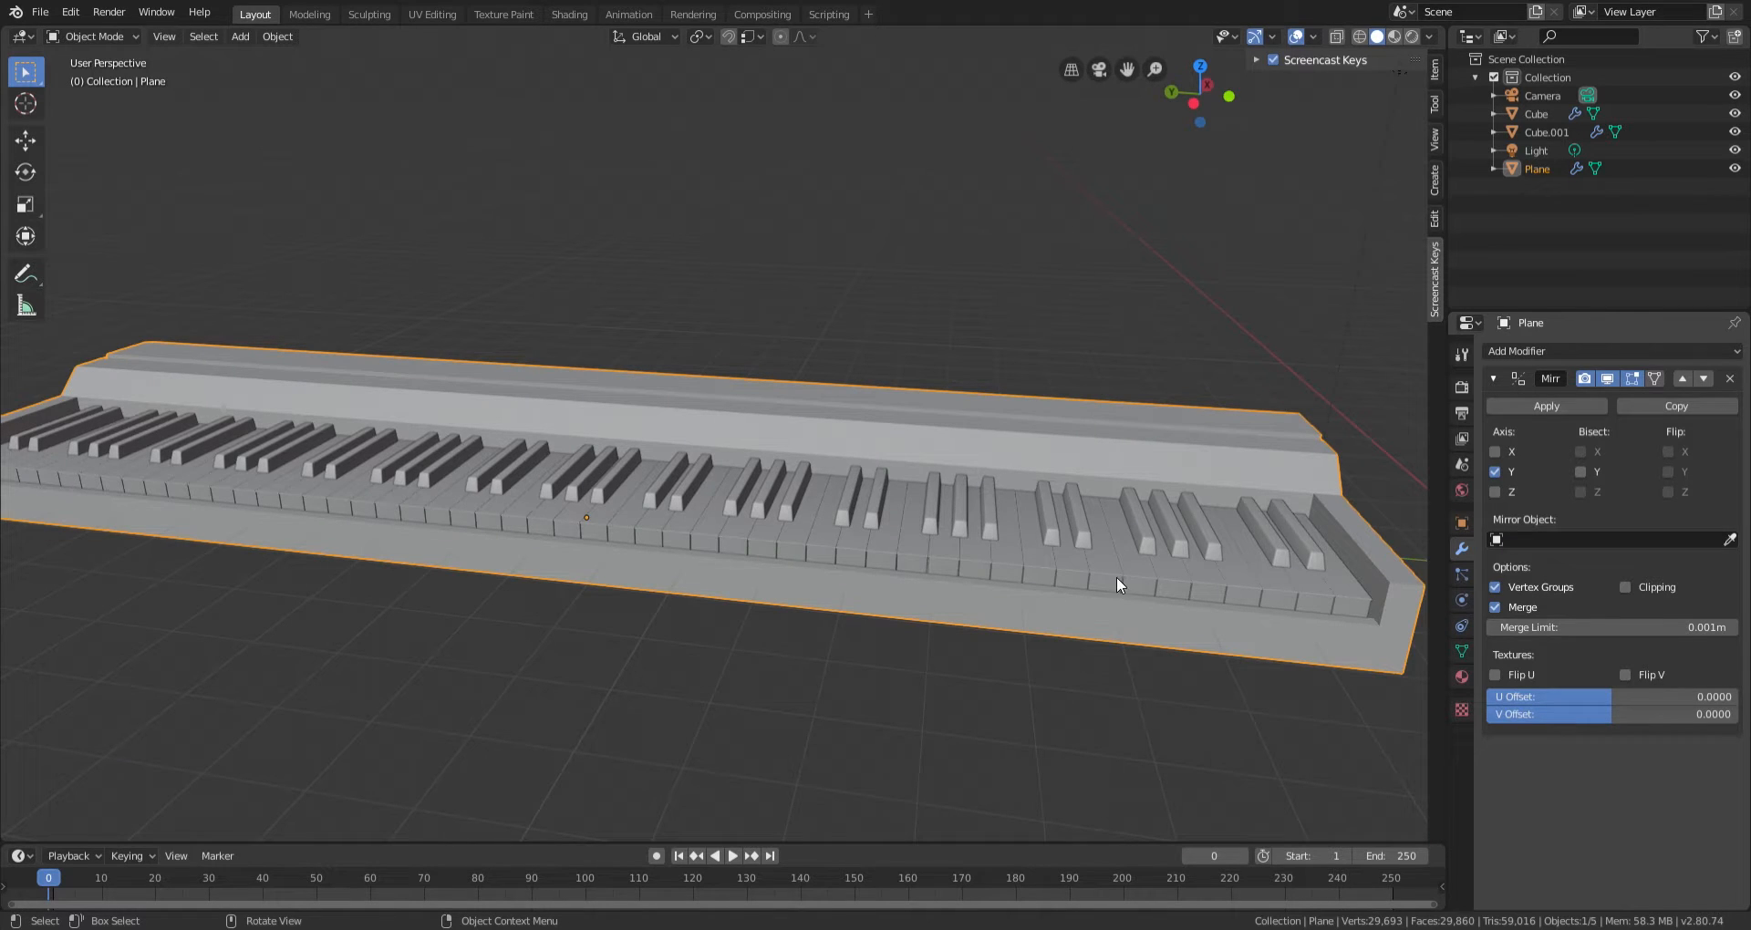
pyautogui.moveTo(587, 539); pyautogui.dragTo(680, 550, button='middle')
pyautogui.moveTo(807, 471)
pyautogui.mouseDown(button='middle')
pyautogui.moveTo(825, 496)
pyautogui.moveTo(751, 469)
pyautogui.moveTo(790, 539)
pyautogui.moveTo(818, 494)
pyautogui.mouseUp(button='middle')
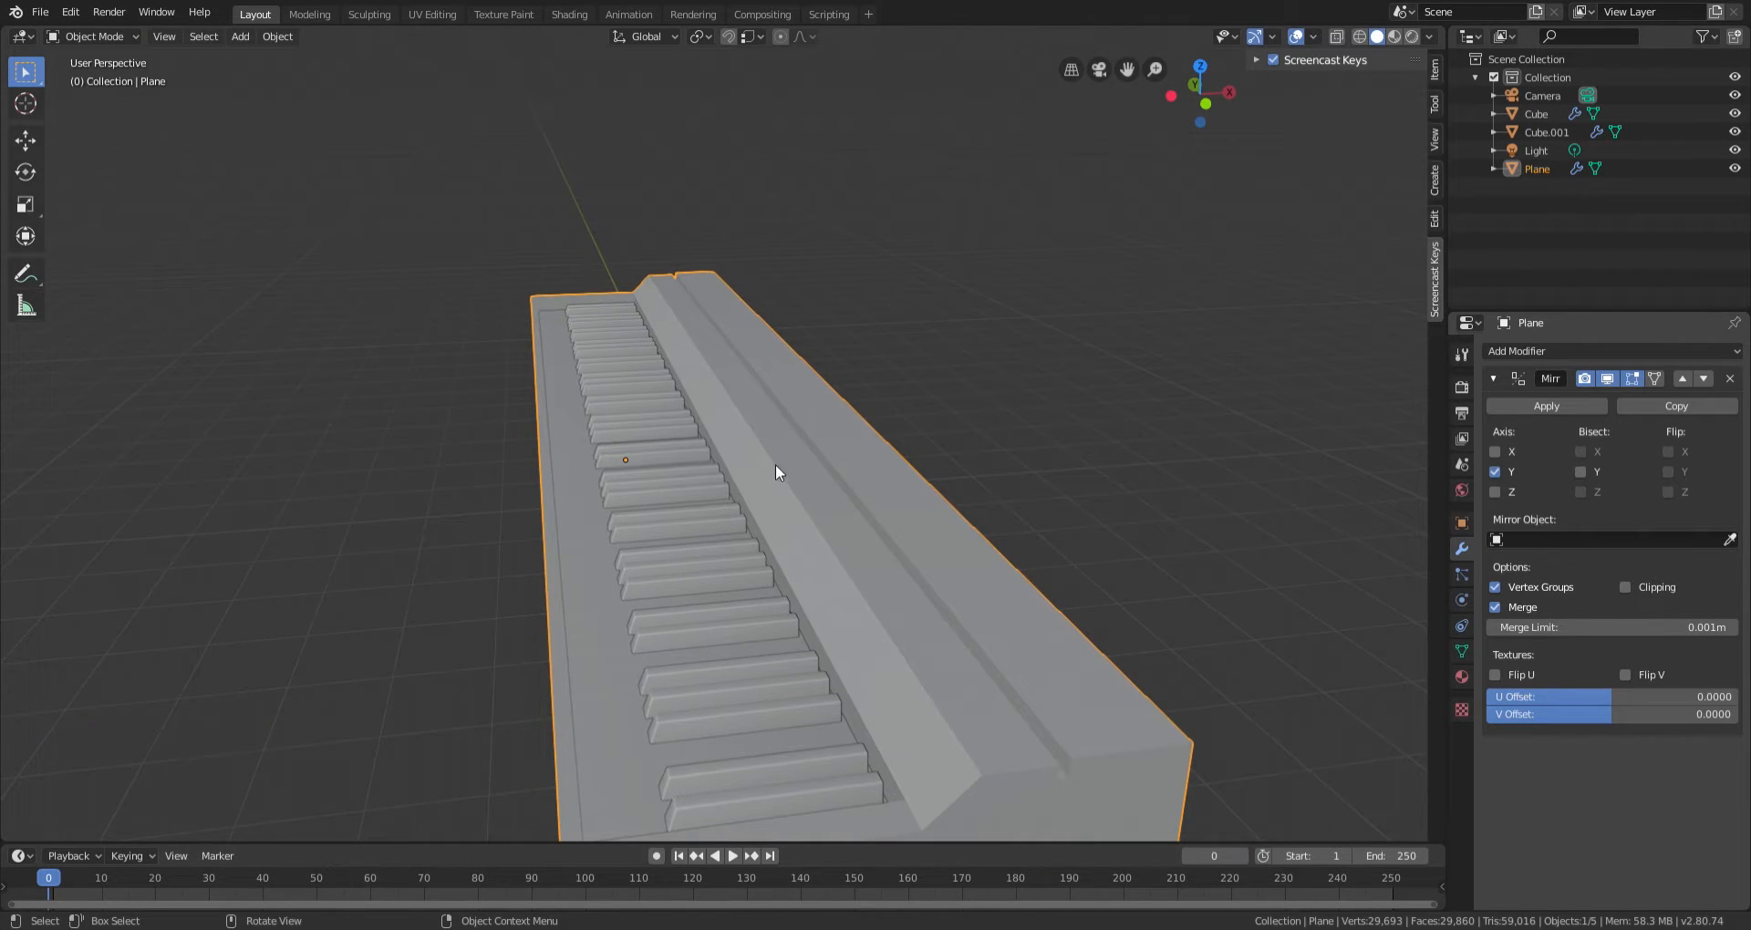
pyautogui.click(721, 685)
pyautogui.click(932, 651)
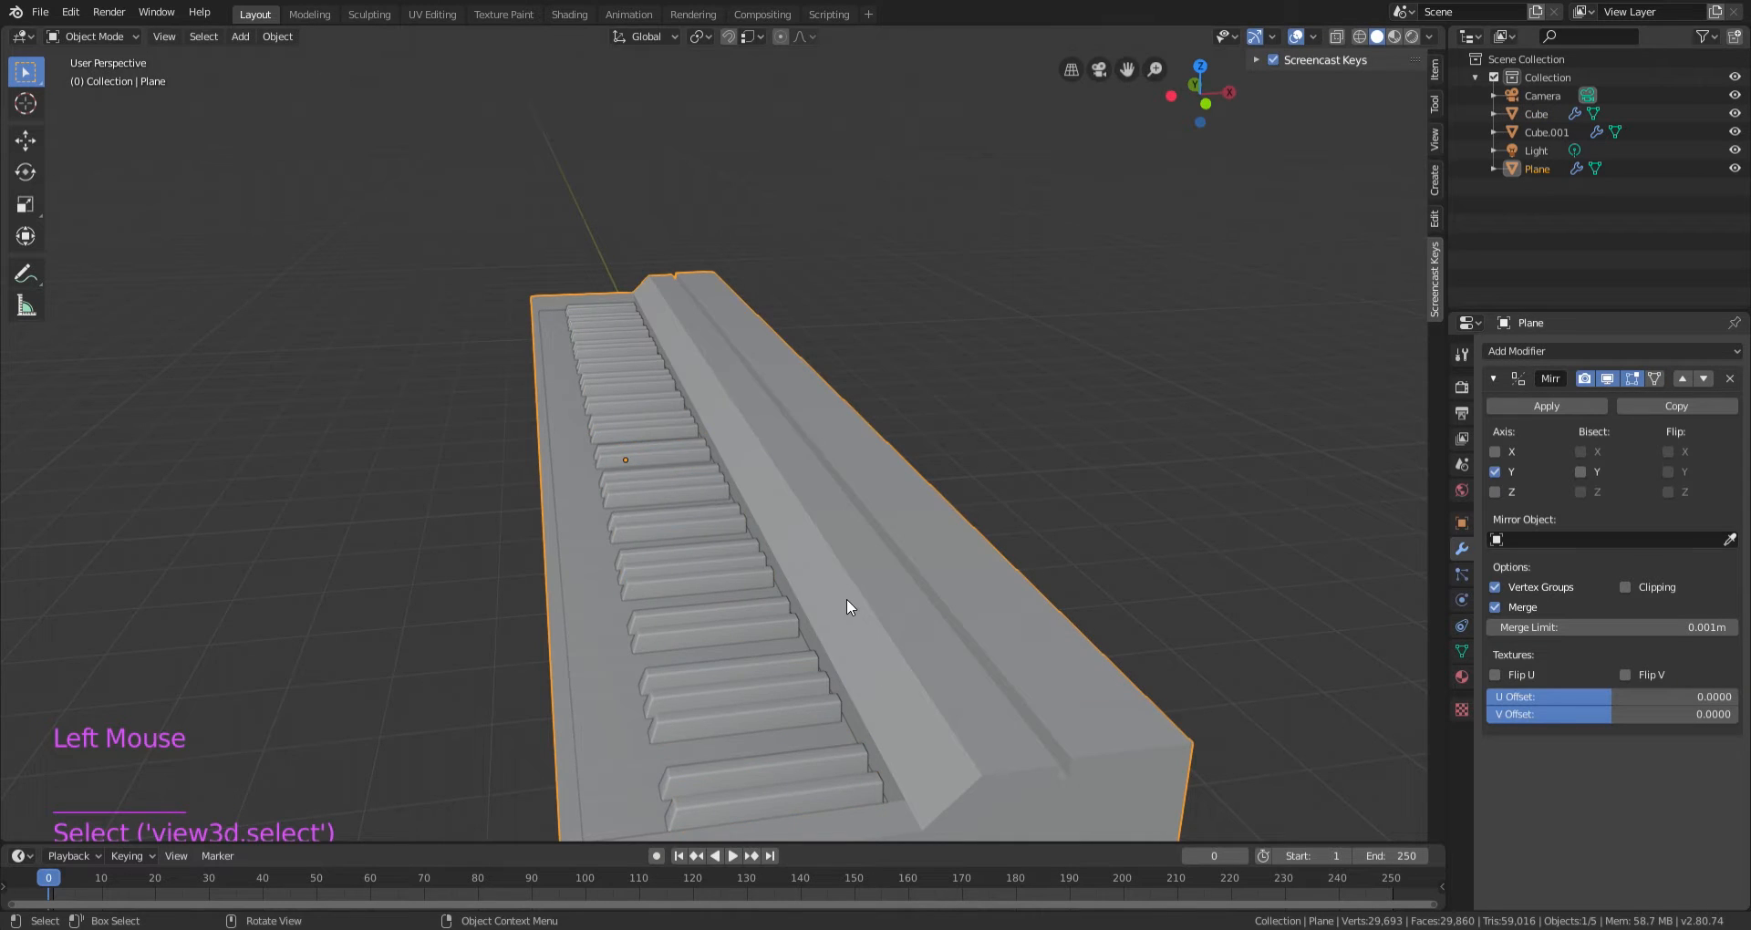
pyautogui.moveTo(847, 607); pyautogui.dragTo(770, 500, button='middle')
pyautogui.scroll(2, 773, 545)
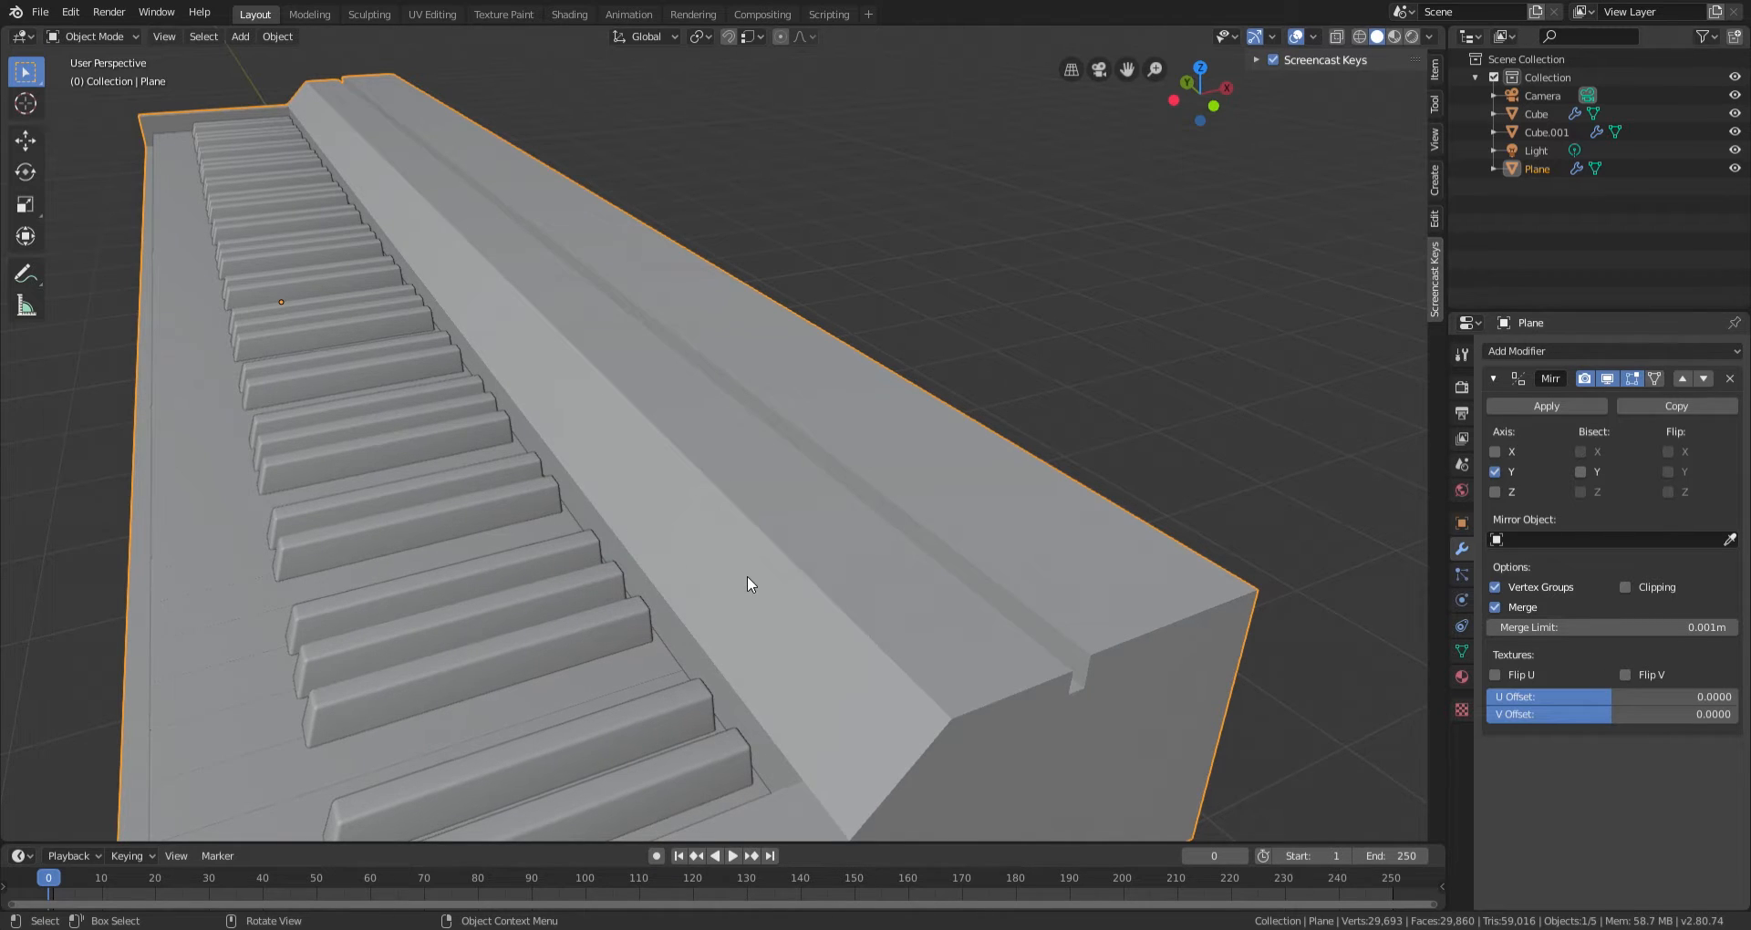
# In Edit Mode, select both segments of the rear cover's front top edge, including the one on the end block.
pyautogui.press('Tab')
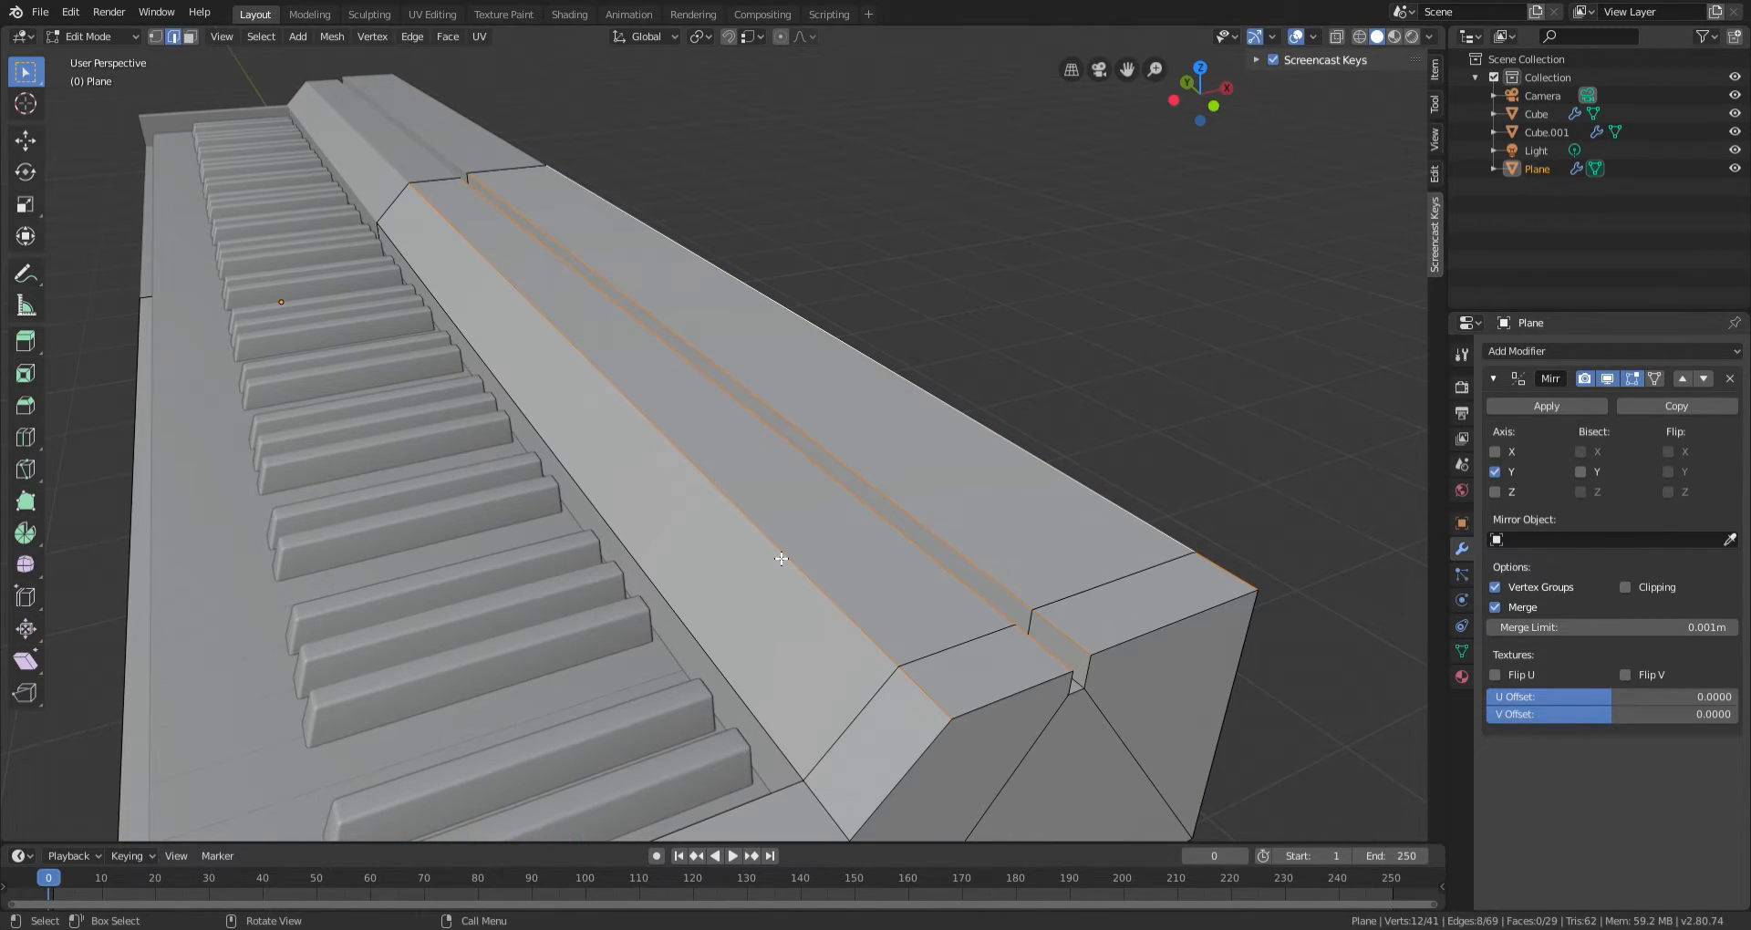
pyautogui.click(781, 556)
pyautogui.keyDown('shift'); pyautogui.click(928, 686); pyautogui.keyUp('shift')
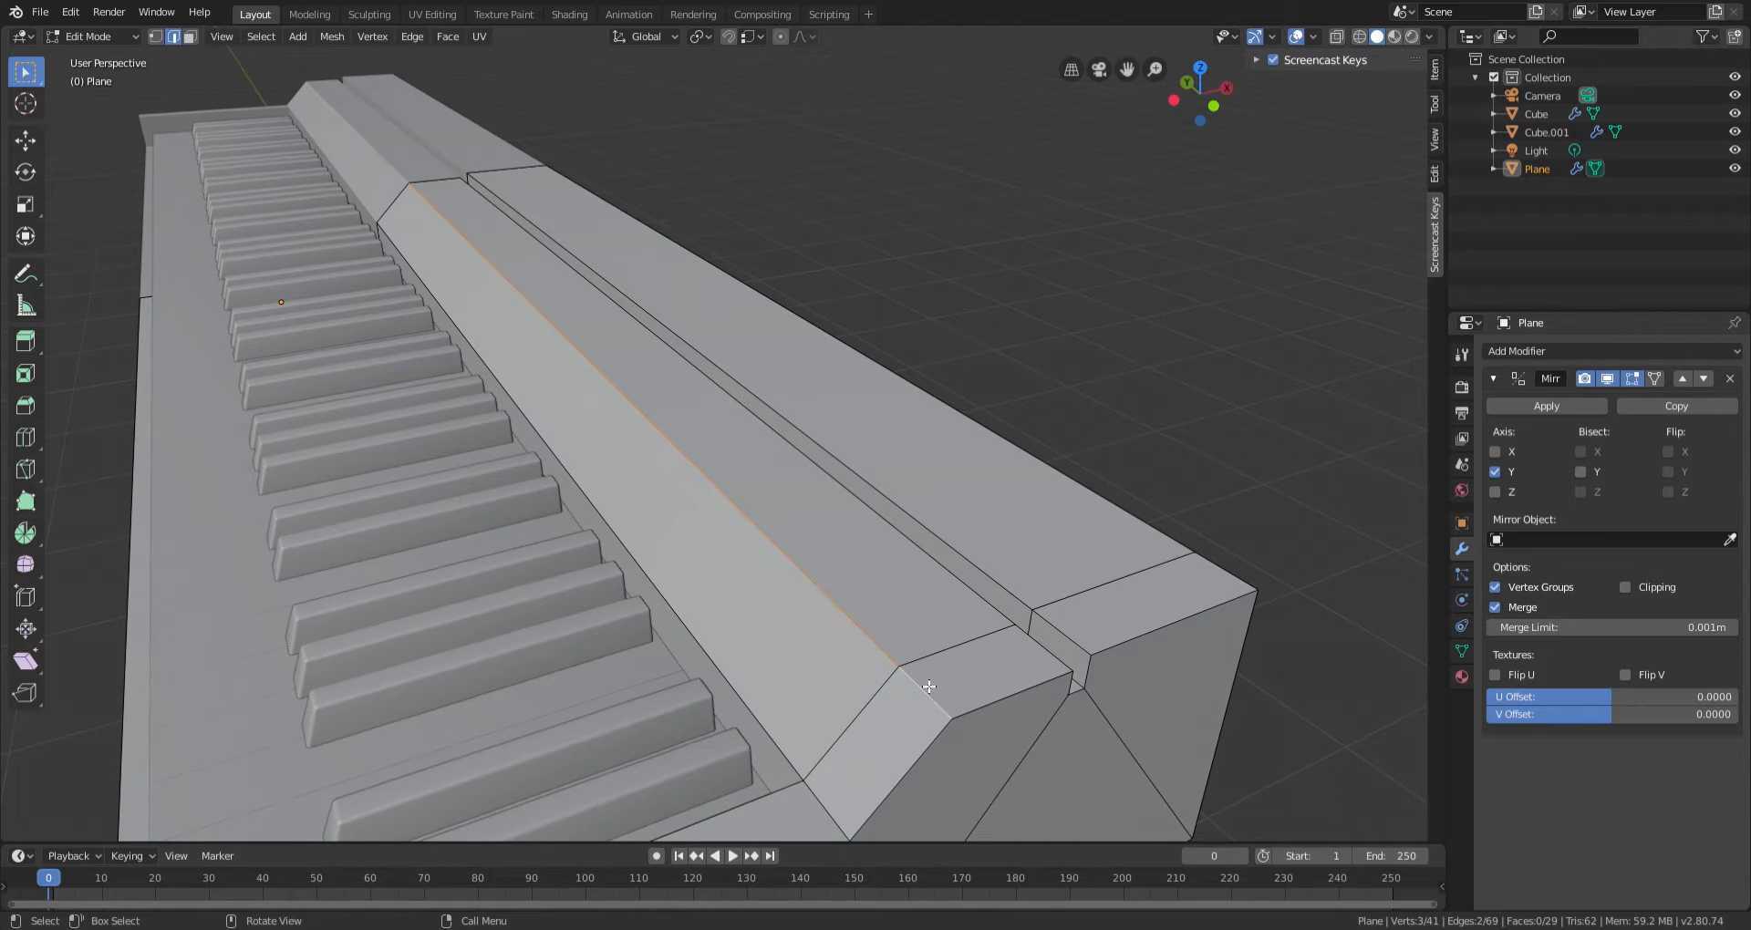
pyautogui.hotkey('ctrl', 'b')
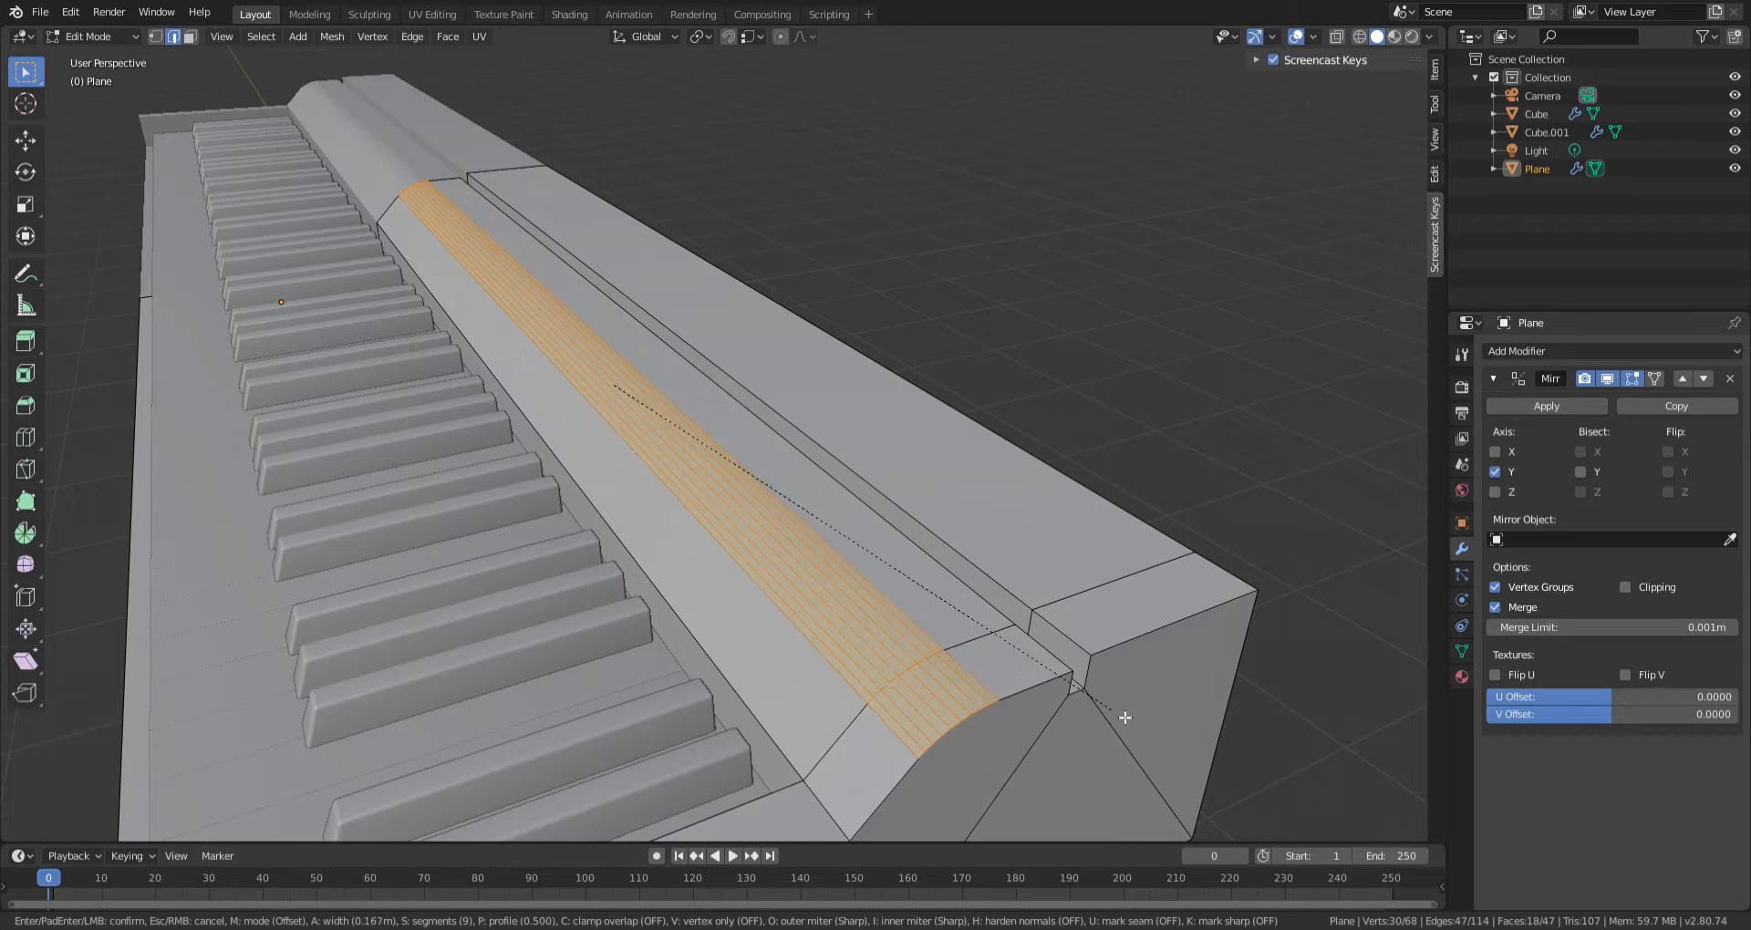
pyautogui.scroll(-5, 1071, 706)
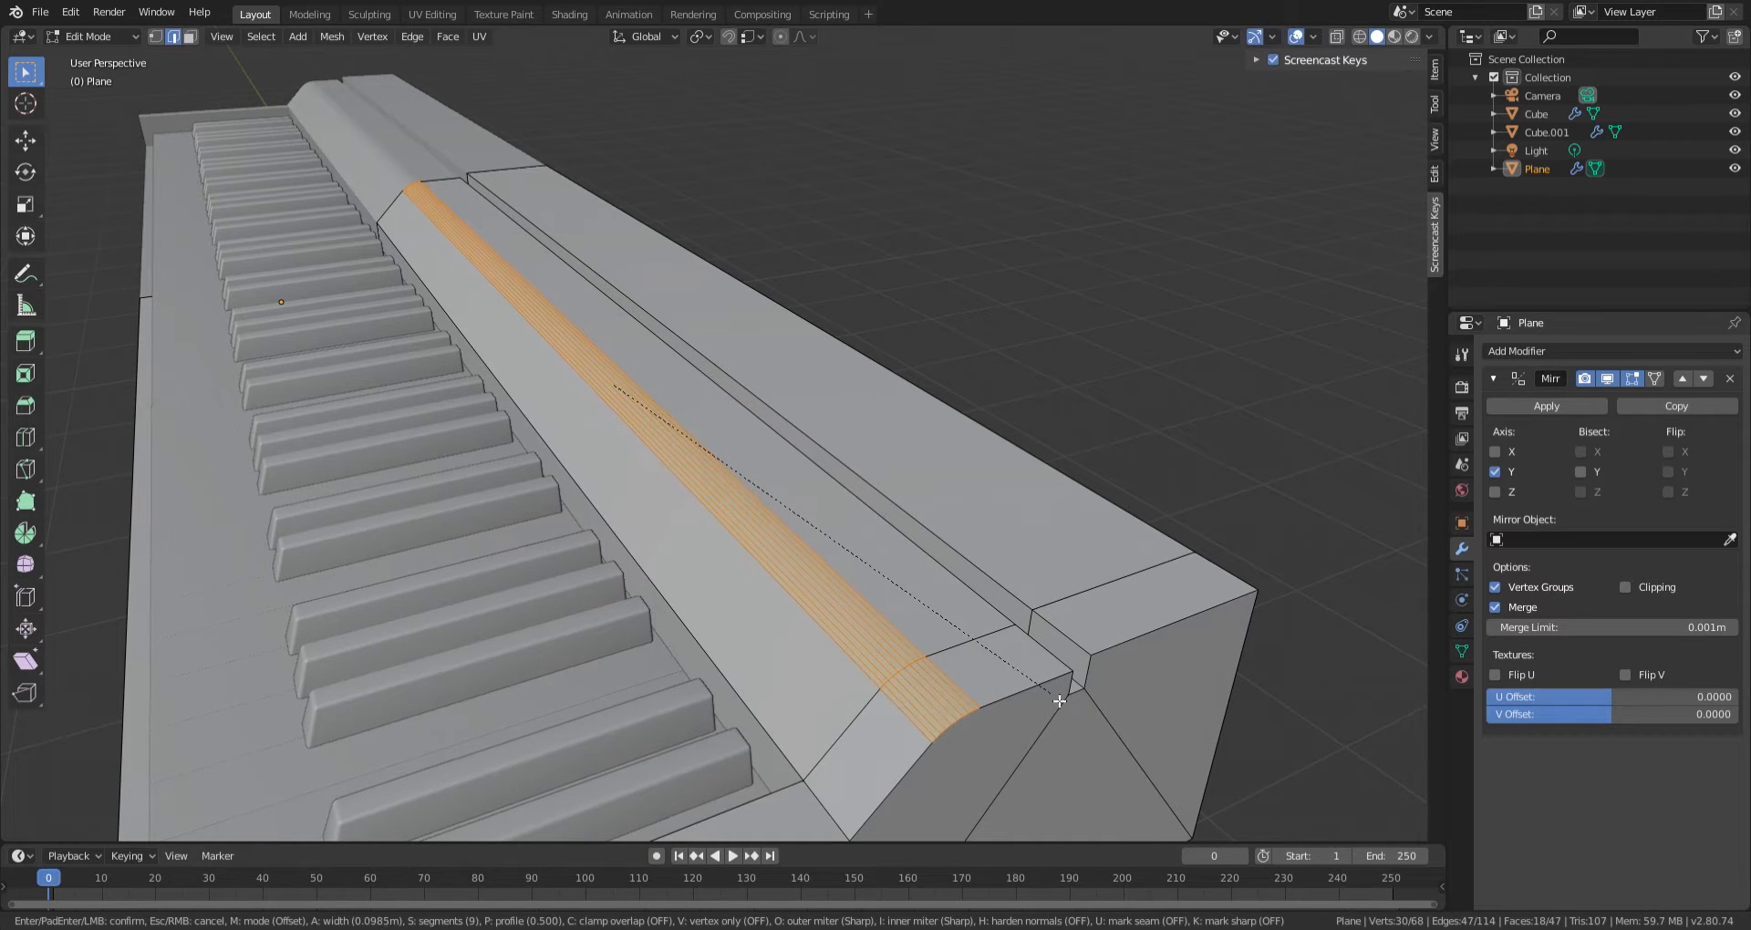
pyautogui.scroll(-3, 1062, 699)
pyautogui.rightClick(1062, 699)
# Add both segments of the rear top edge to the selection and bevel the edges about 0.075 m wide with 7 segments.
pyautogui.scroll(2, 1065, 698)
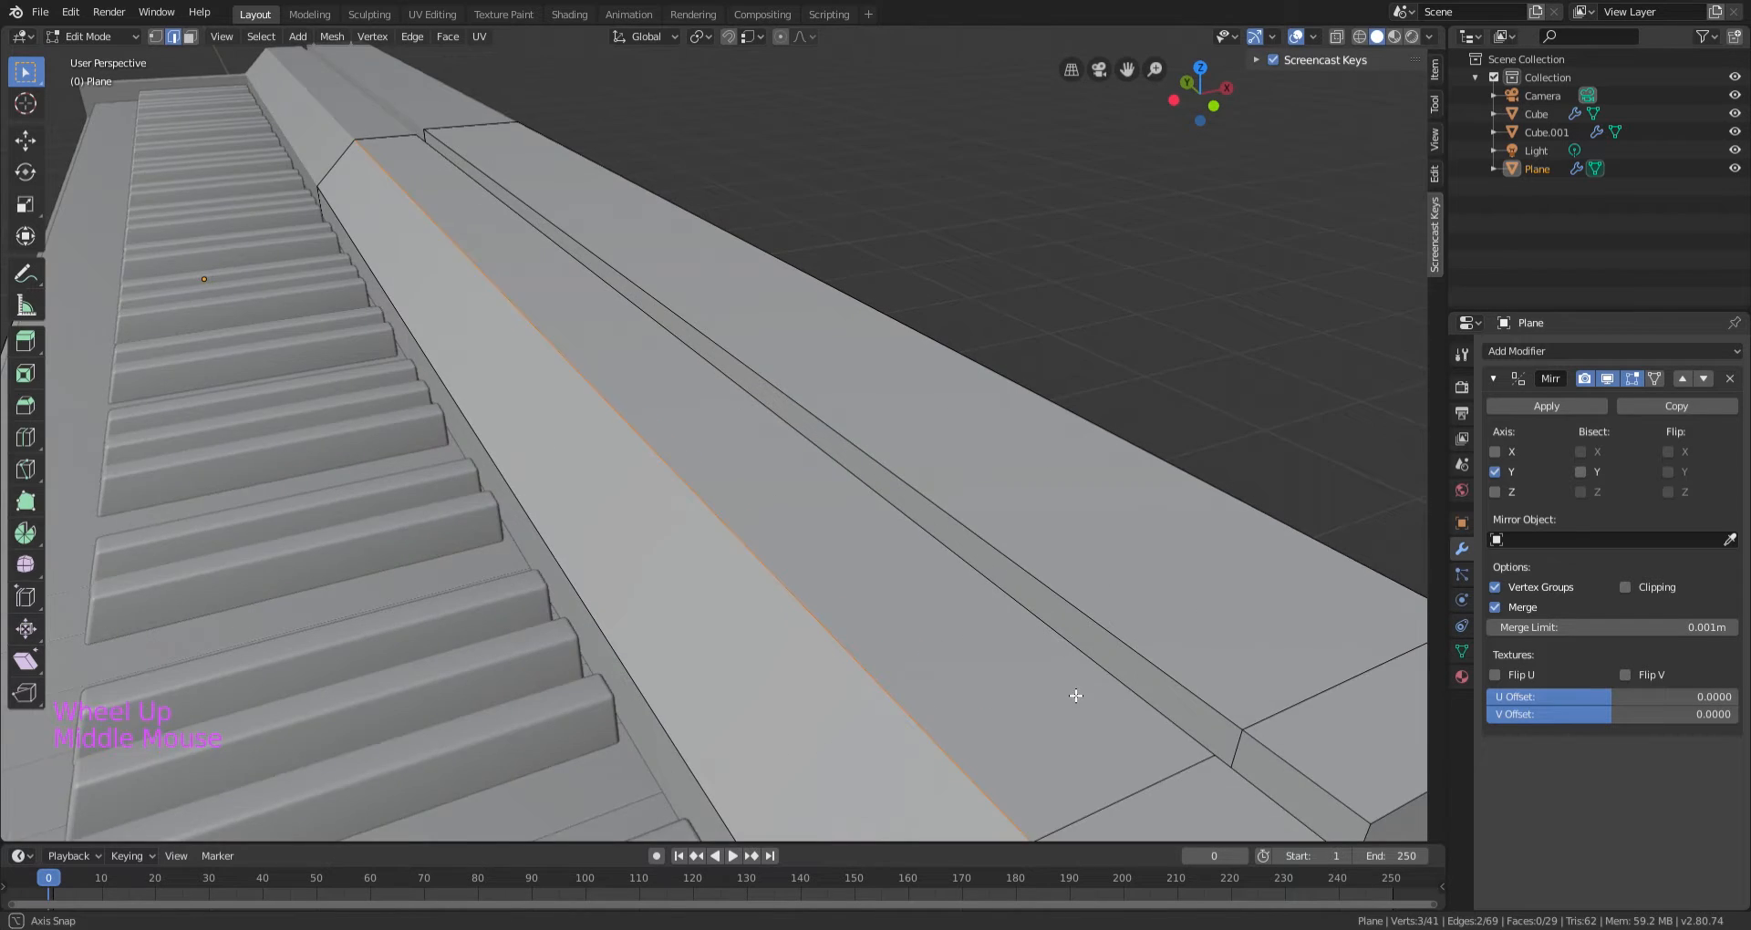
pyautogui.moveTo(1074, 696); pyautogui.dragTo(1075, 663, button='middle')
pyautogui.scroll(-2, 1076, 663)
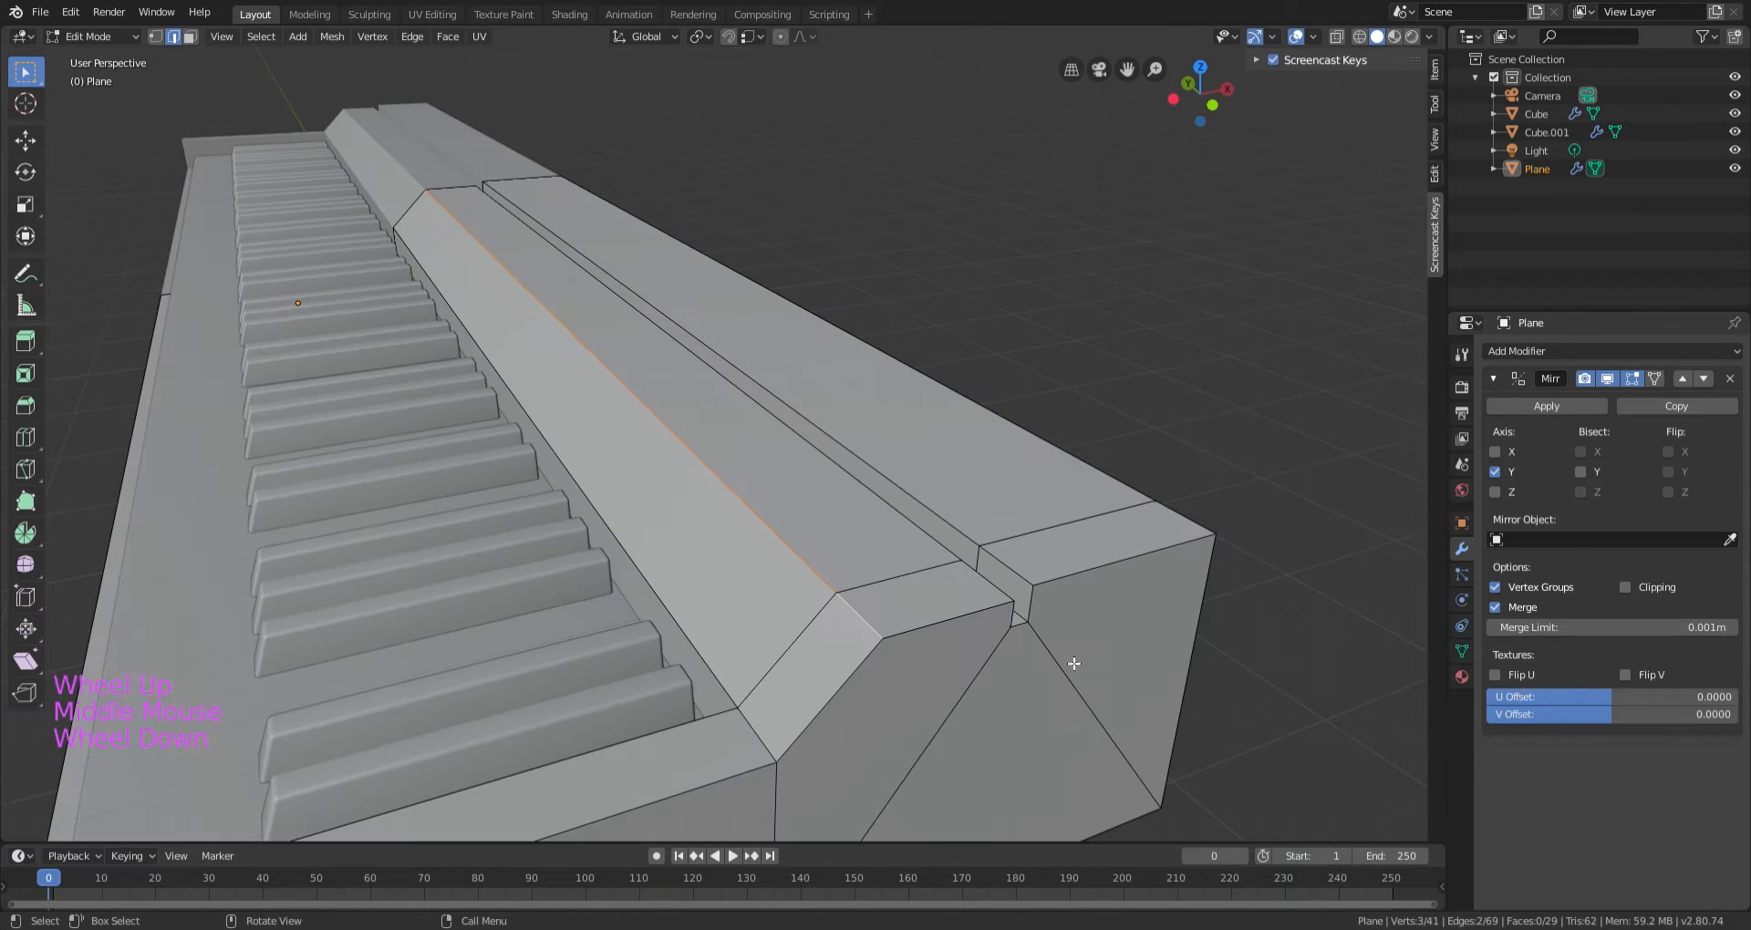
pyautogui.keyDown('shift'); pyautogui.click(1137, 495); pyautogui.keyUp('shift')
pyautogui.keyDown('shift'); pyautogui.click(1185, 521); pyautogui.keyUp('shift')
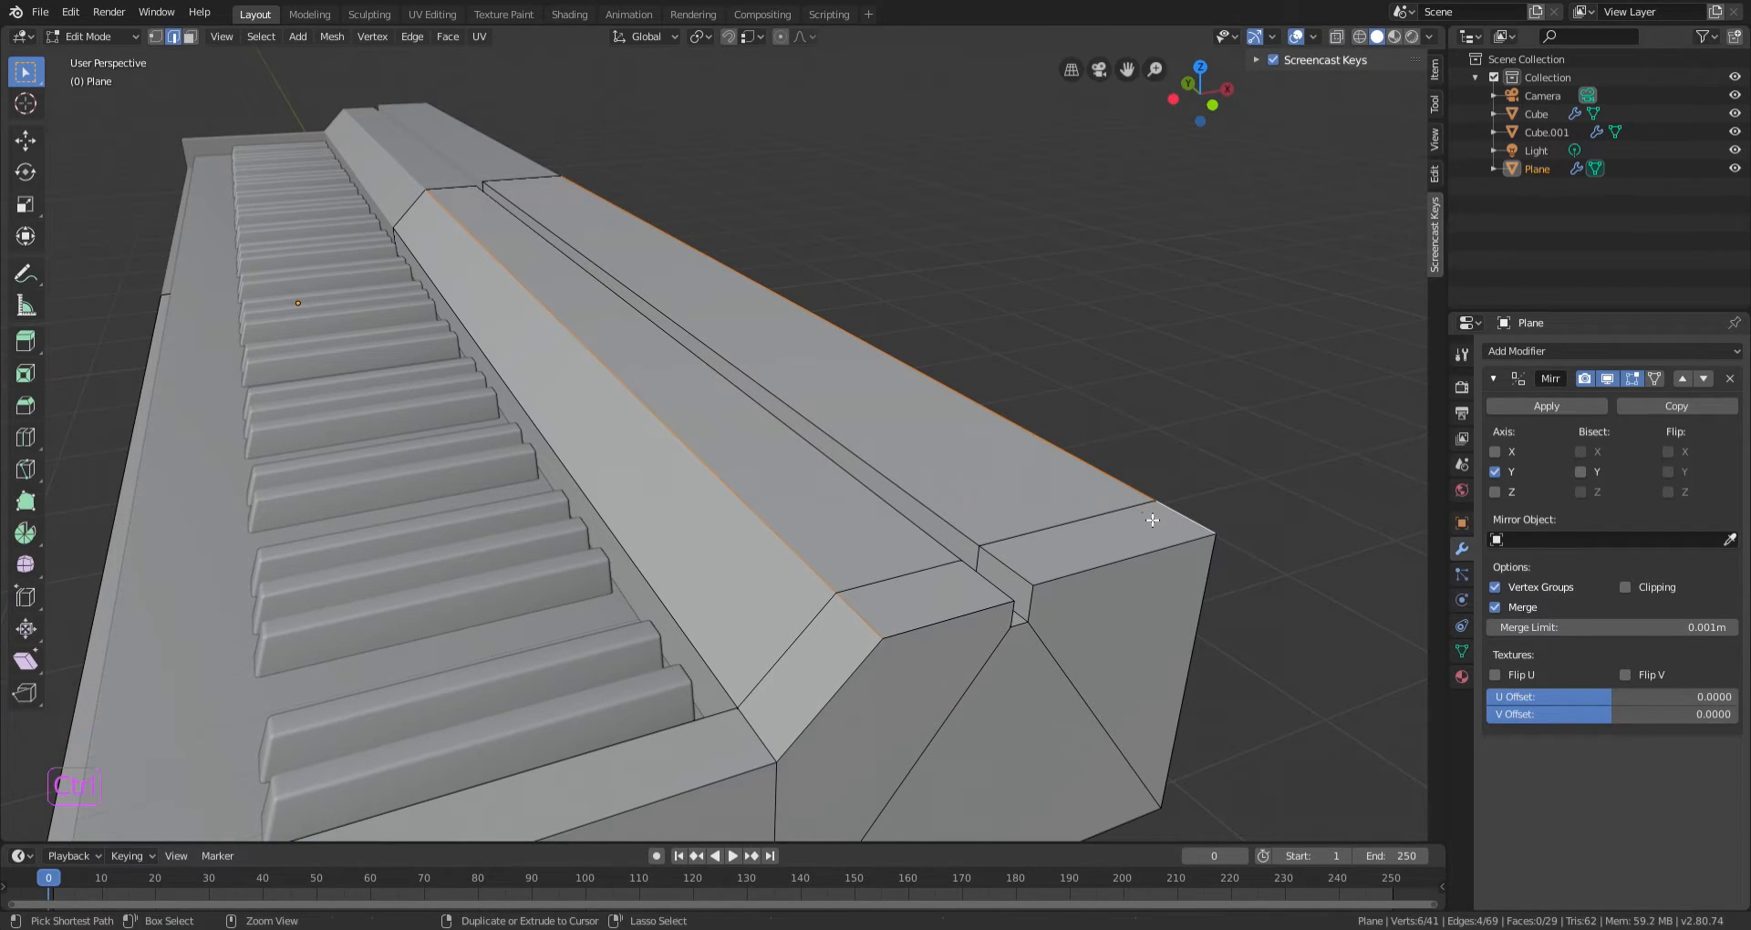
pyautogui.hotkey('ctrl', 'b')
pyautogui.scroll(8, 1176, 525)
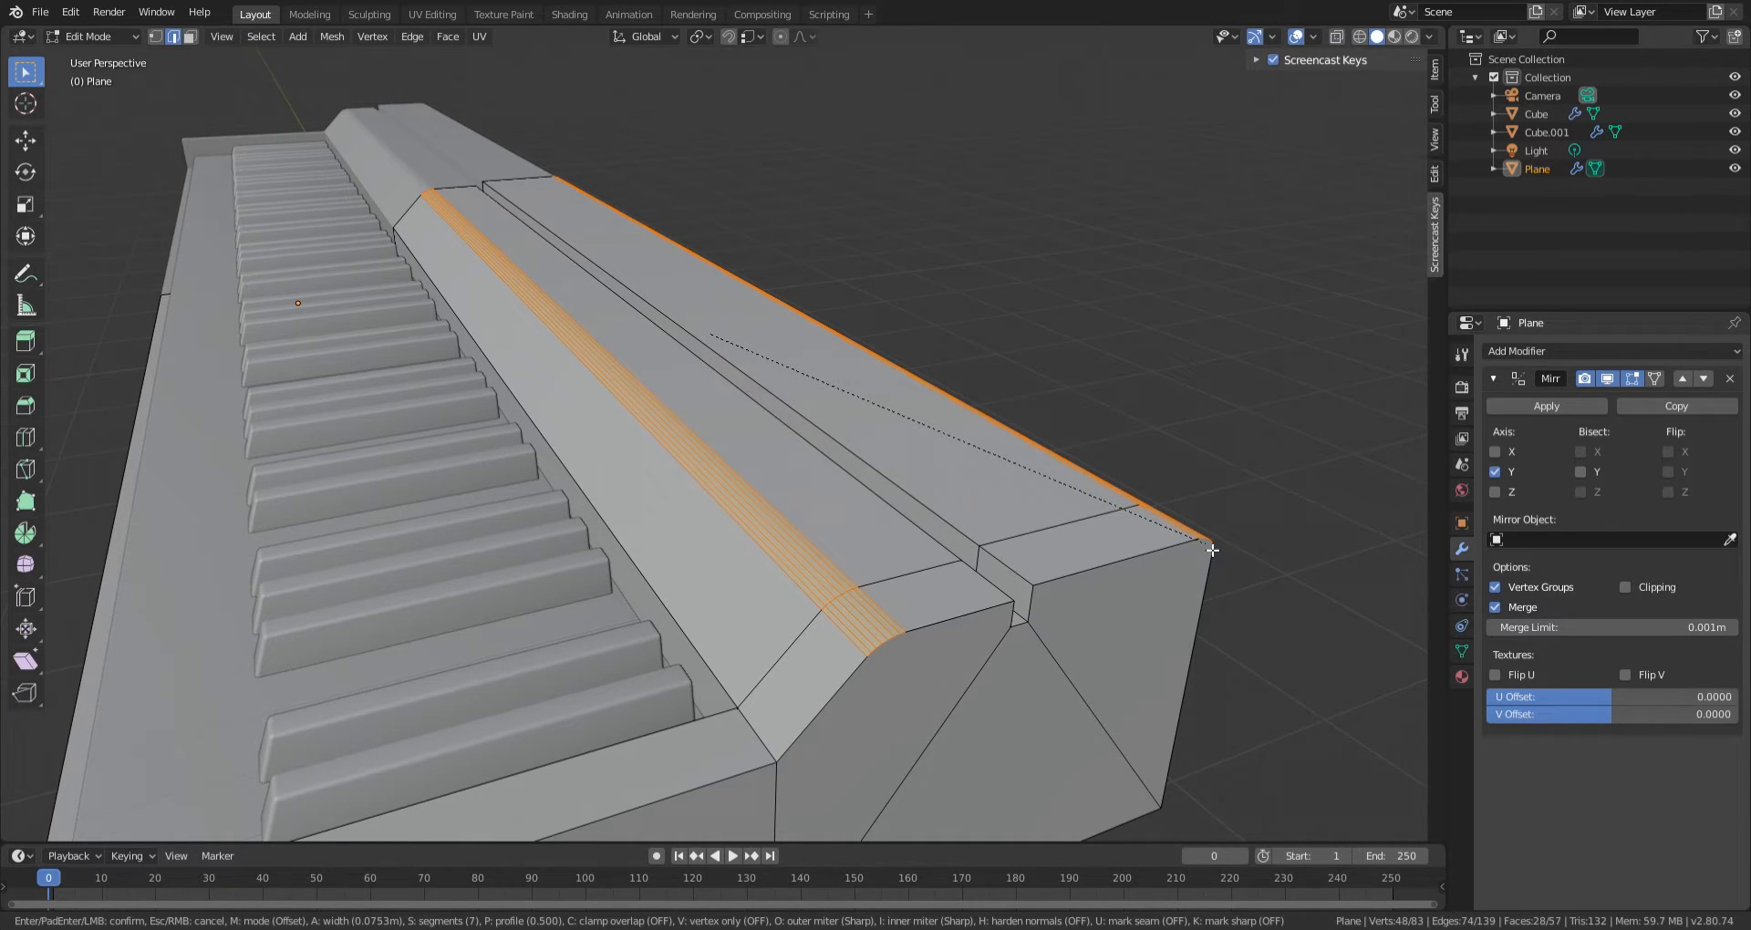
pyautogui.click(1212, 550)
# Bevel the two upper edges of the groove in the rear cover about 0.022 m wide with 7 segments.
pyautogui.scroll(-1, 940, 674)
pyautogui.moveTo(940, 674); pyautogui.dragTo(907, 645, button='middle')
pyautogui.scroll(2, 906, 645)
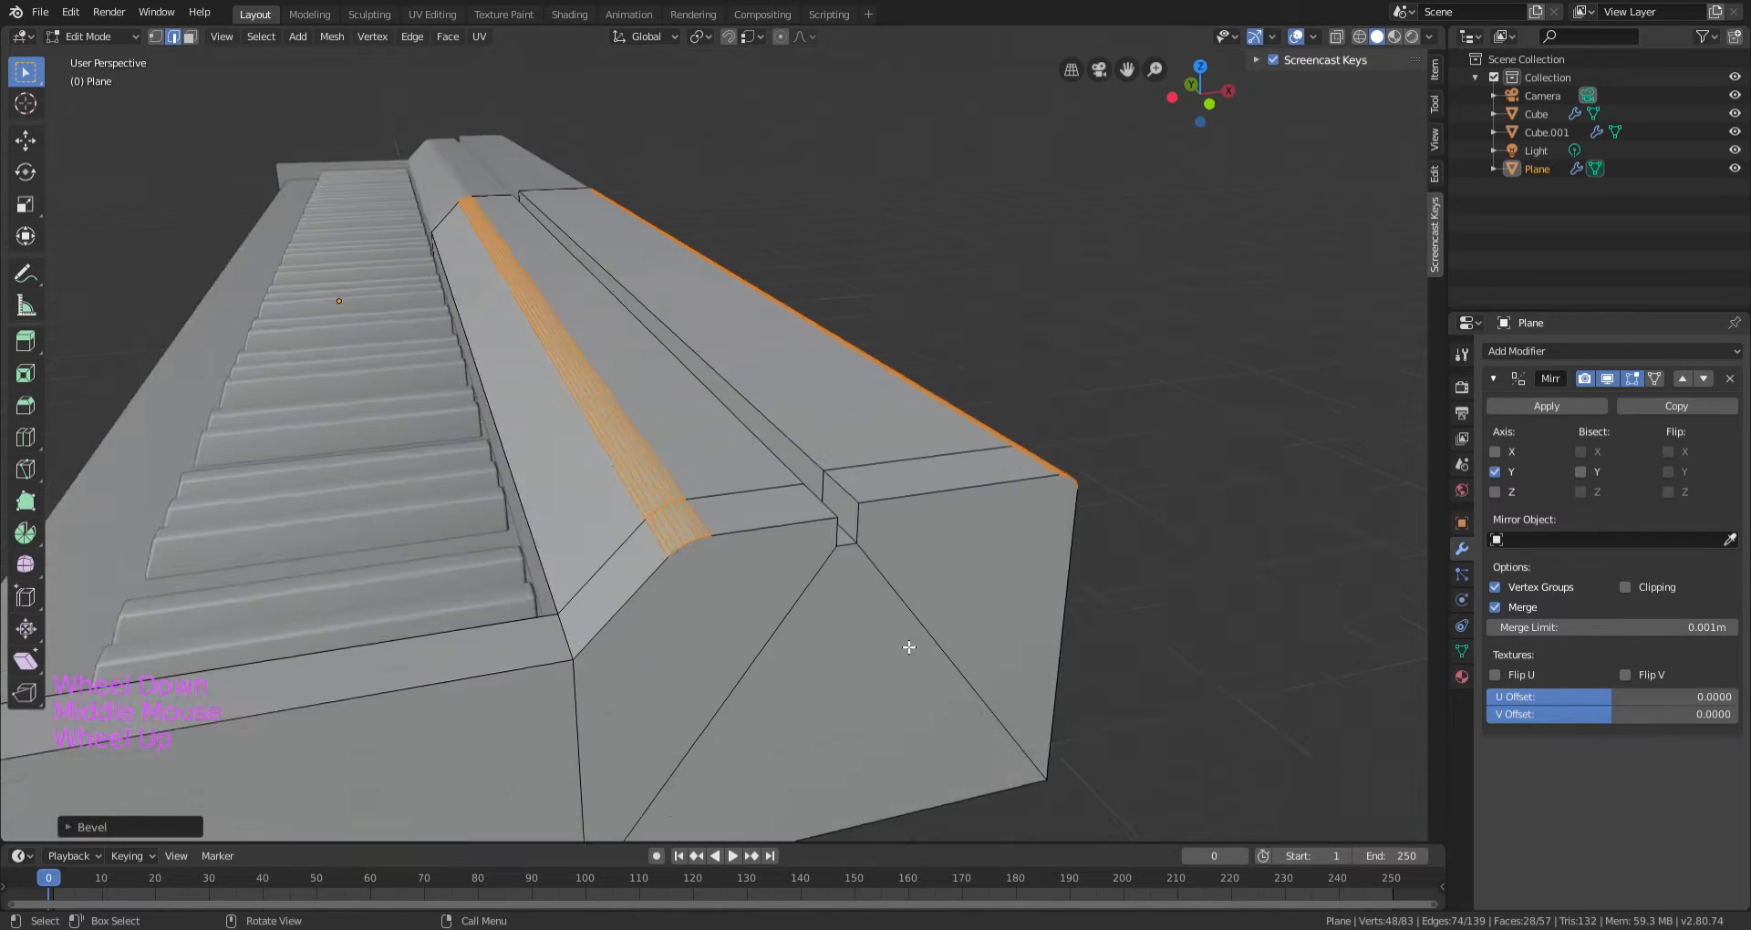
pyautogui.click(845, 501)
pyautogui.keyDown('alt'); pyautogui.click(872, 487); pyautogui.keyUp('alt')
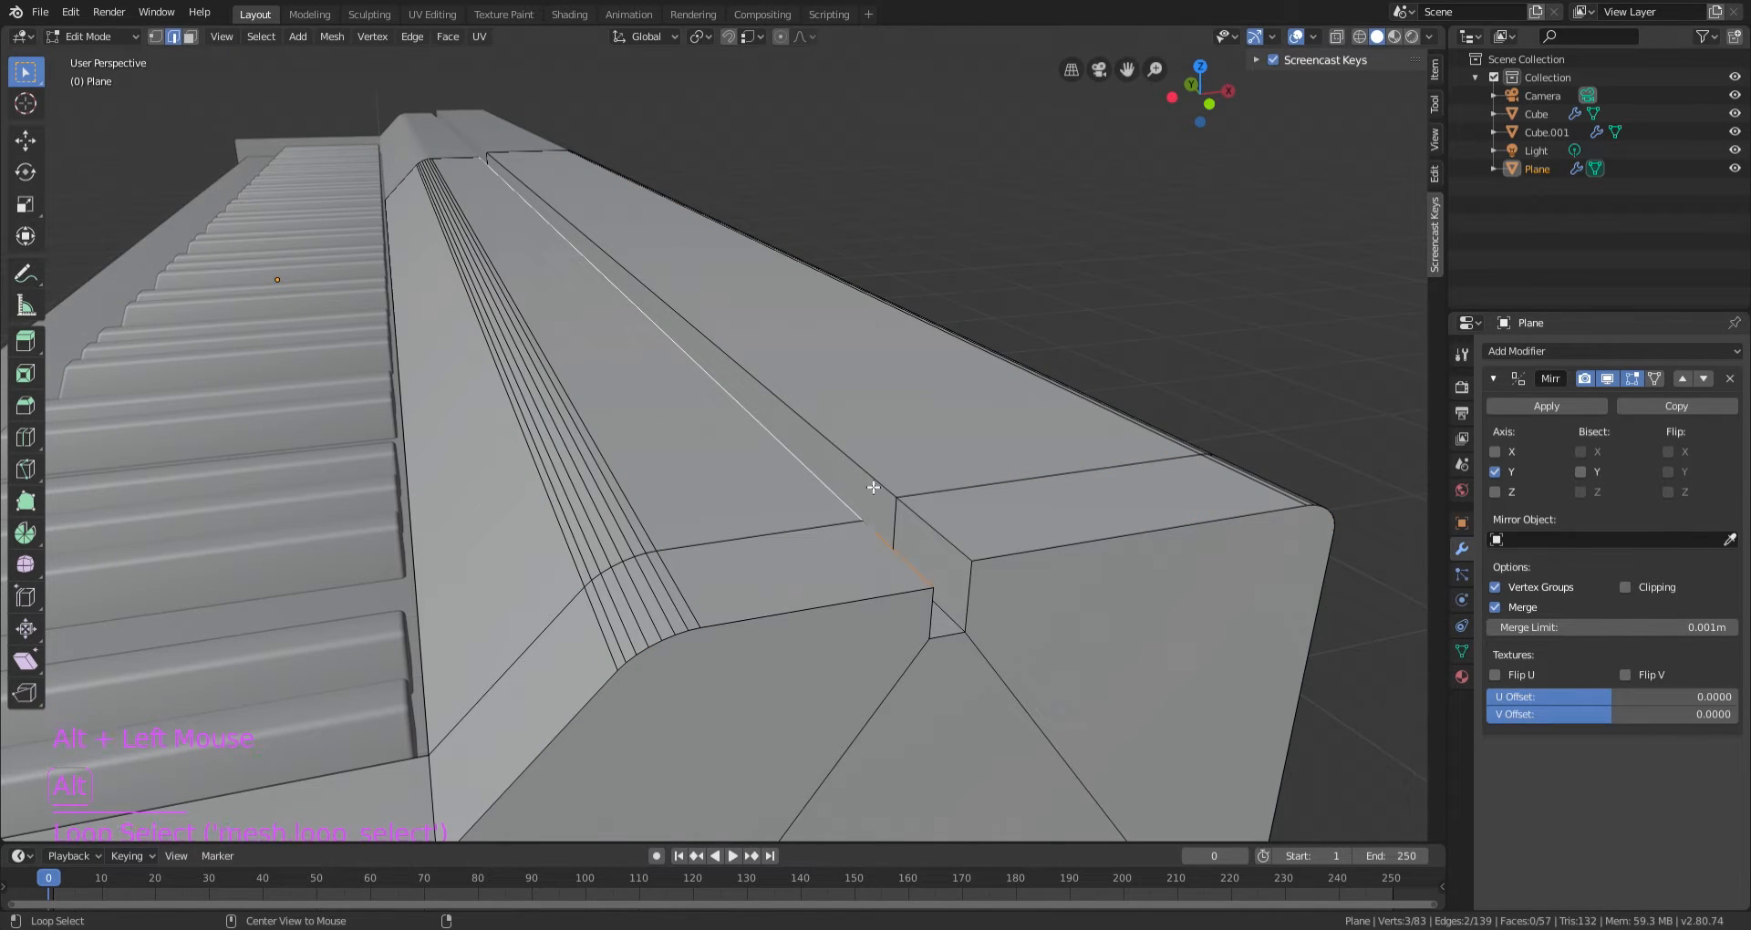
pyautogui.keyDown('alt'); pyautogui.keyDown('shift'); pyautogui.click(889, 481); pyautogui.keyUp('shift'); pyautogui.keyUp('alt')
pyautogui.moveTo(888, 484)
pyautogui.mouseDown(button='middle')
pyautogui.moveTo(868, 449)
pyautogui.moveTo(881, 470)
pyautogui.mouseUp(button='middle')
pyautogui.hotkey('ctrl', 'b')
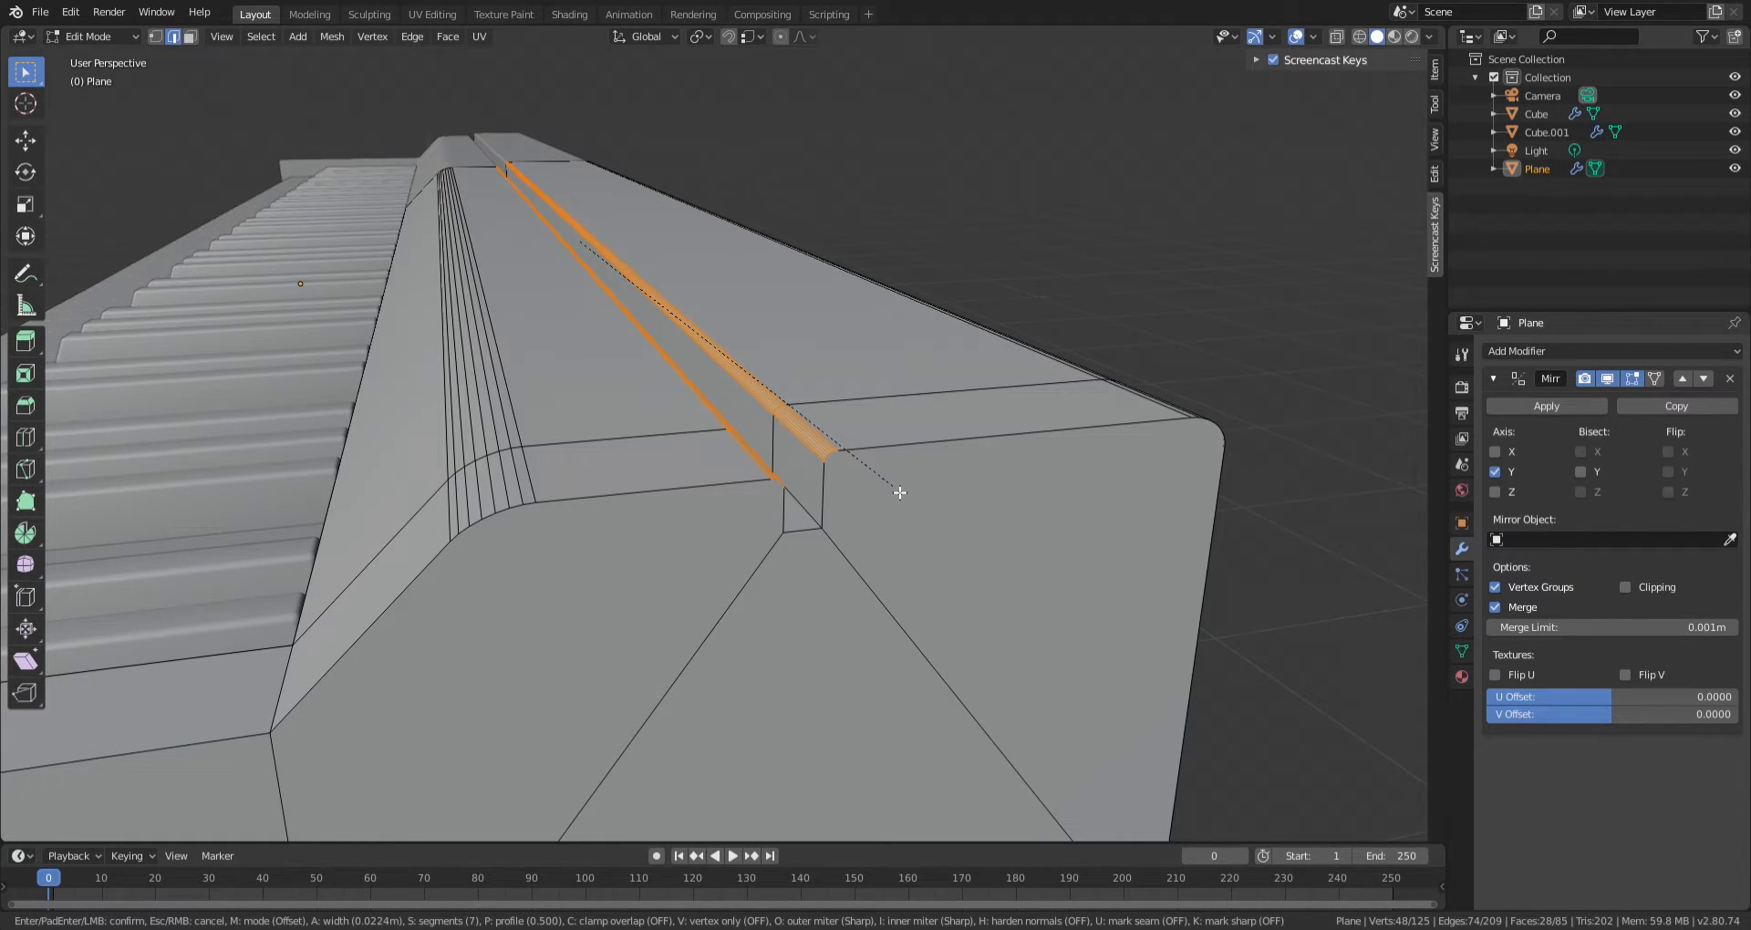
pyautogui.click(901, 492)
pyautogui.scroll(-2, 820, 626)
pyautogui.moveTo(821, 626)
pyautogui.mouseDown(button='middle')
pyautogui.moveTo(821, 715)
pyautogui.moveTo(848, 617)
pyautogui.mouseUp(button='middle')
pyautogui.keyDown('shift'); pyautogui.click(1134, 625); pyautogui.keyUp('shift')
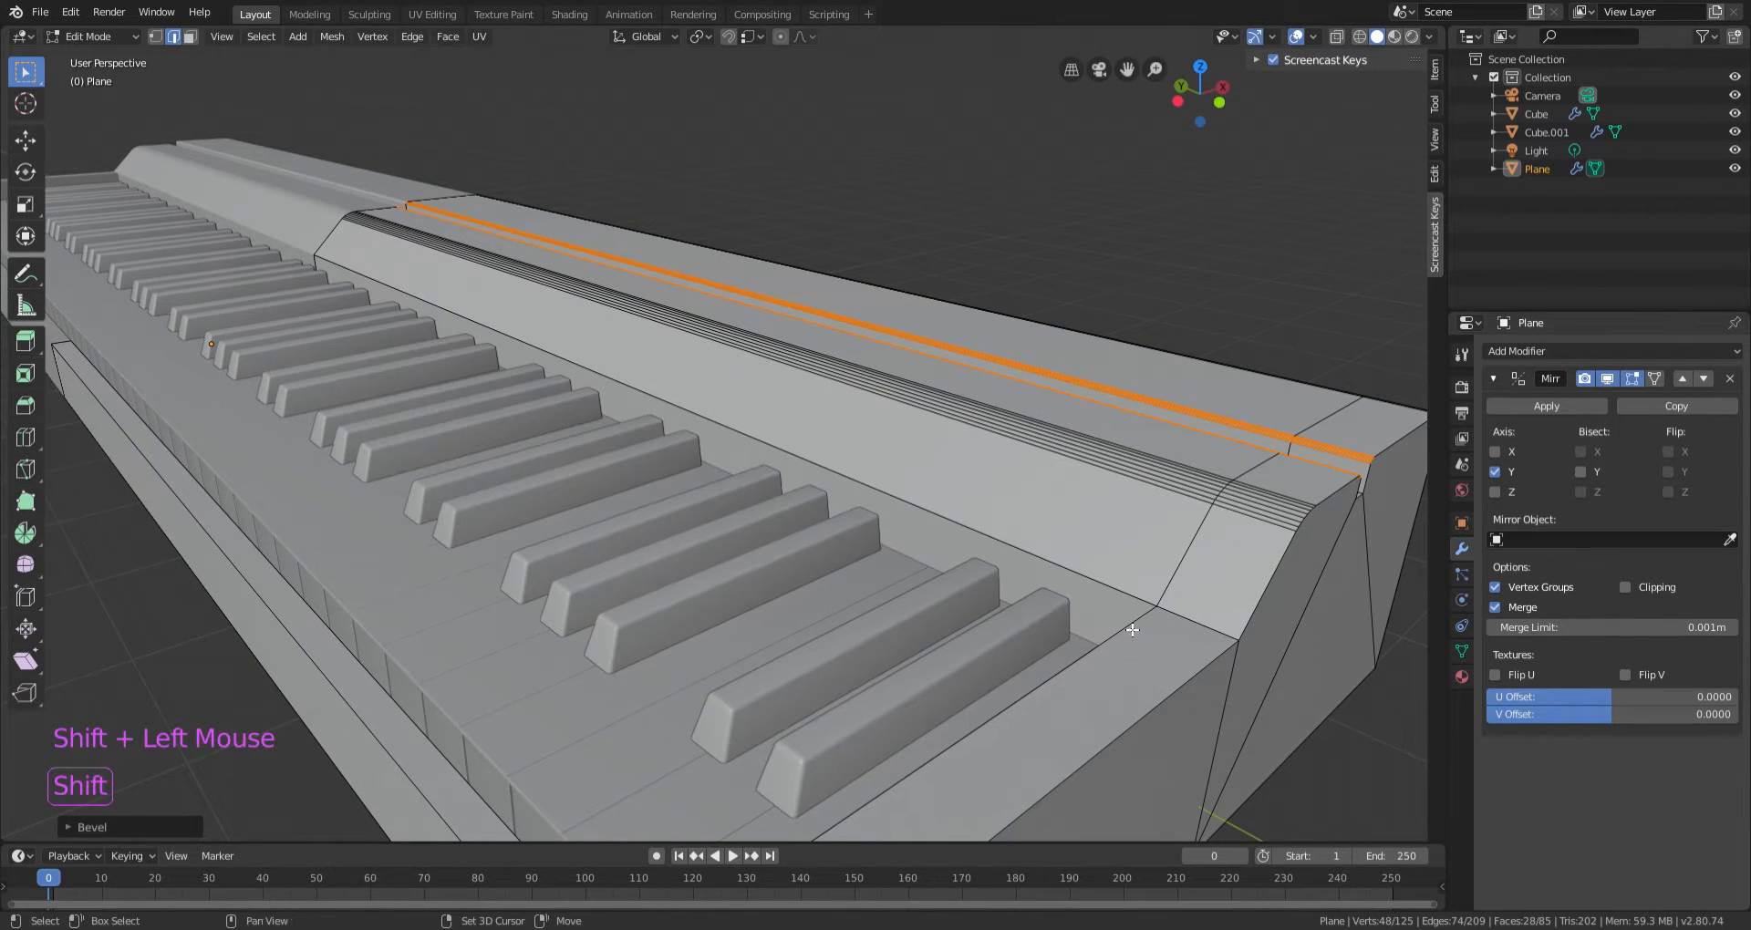
pyautogui.scroll(-1, 1149, 672)
pyautogui.moveTo(1149, 672); pyautogui.dragTo(1099, 646, button='middle')
pyautogui.keyDown('shift'); pyautogui.click(758, 690); pyautogui.keyUp('shift')
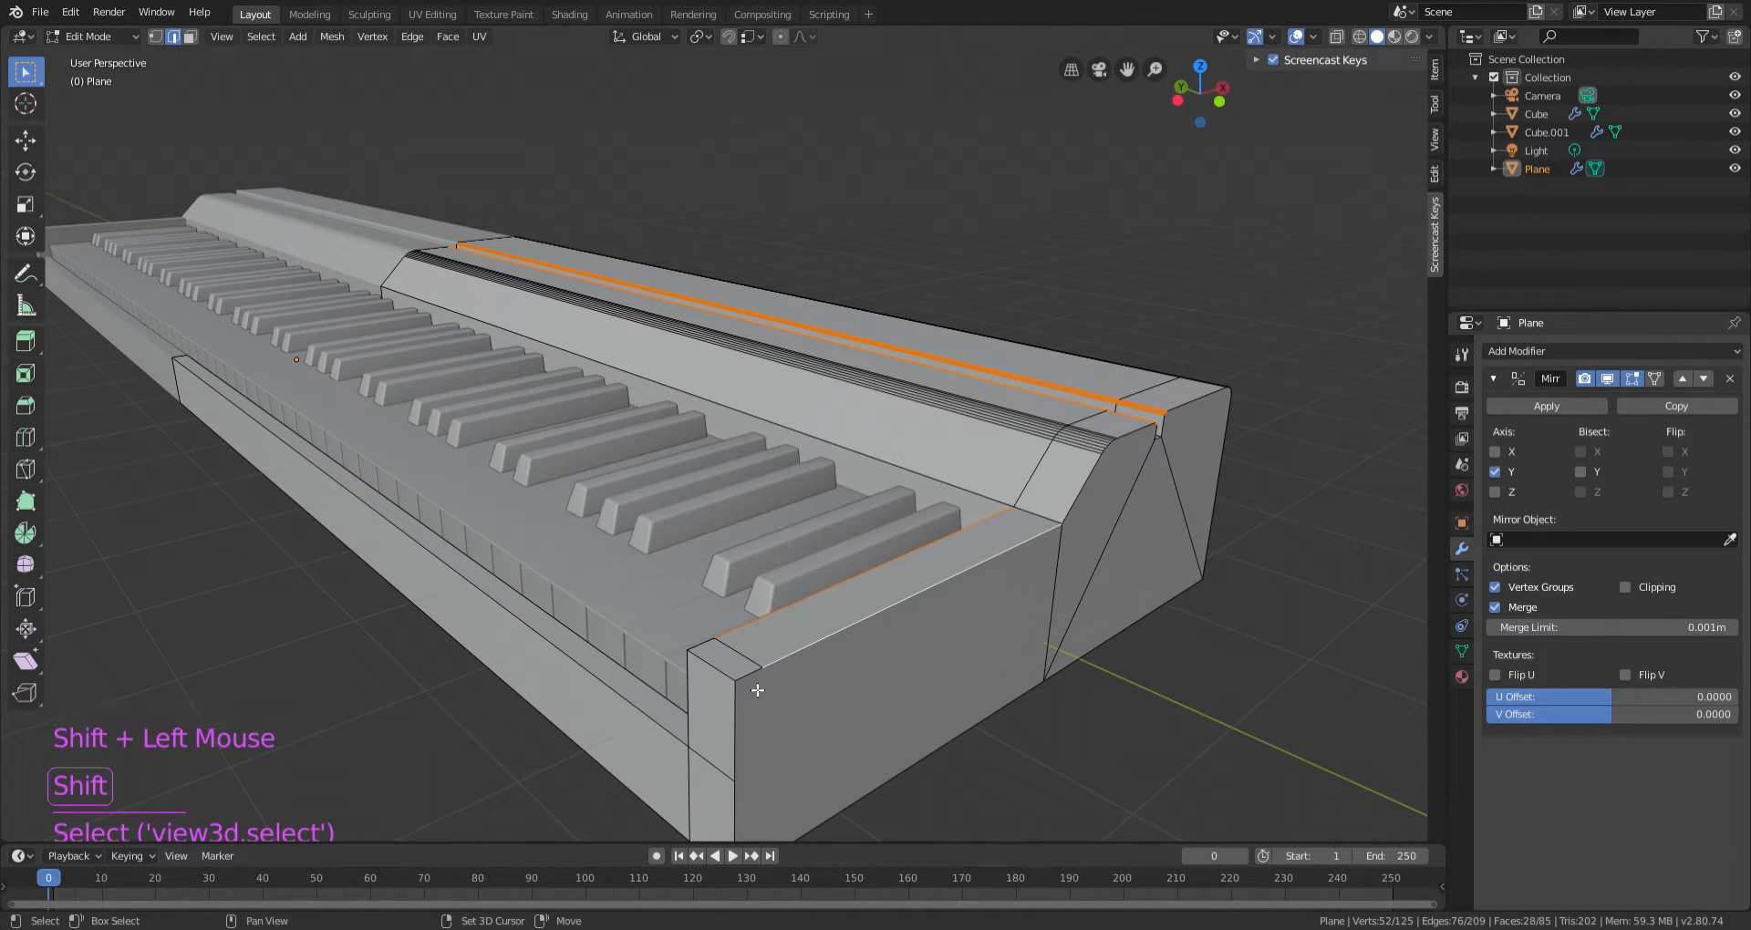
pyautogui.keyDown('shift'); pyautogui.click(752, 684); pyautogui.keyUp('shift')
pyautogui.scroll(1, 1055, 617)
pyautogui.hotkey('ctrl', 'b')
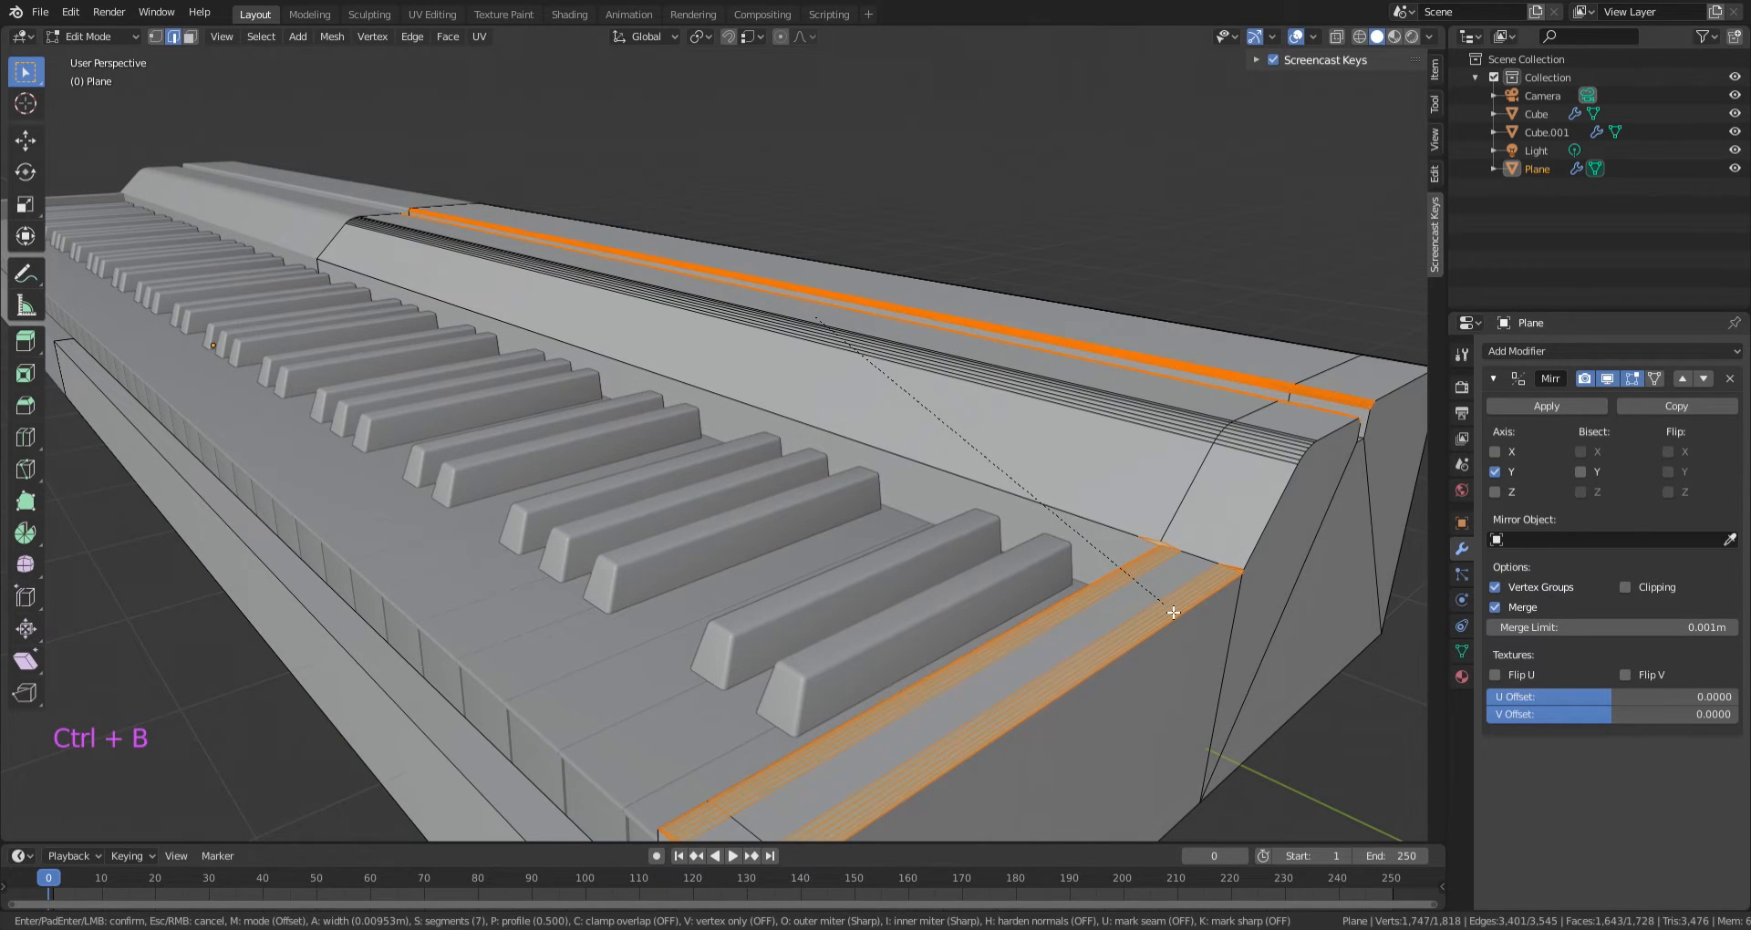
pyautogui.rightClick(1174, 613)
# Undo the added end block edge selections and the bevel on the groove edges.
pyautogui.hotkey('ctrl', 'z')
pyautogui.hotkey('ctrl', 'z')
pyautogui.hotkey('ctrl', 'z')
pyautogui.hotkey('ctrl', 'z')
pyautogui.hotkey('ctrl', 'z')
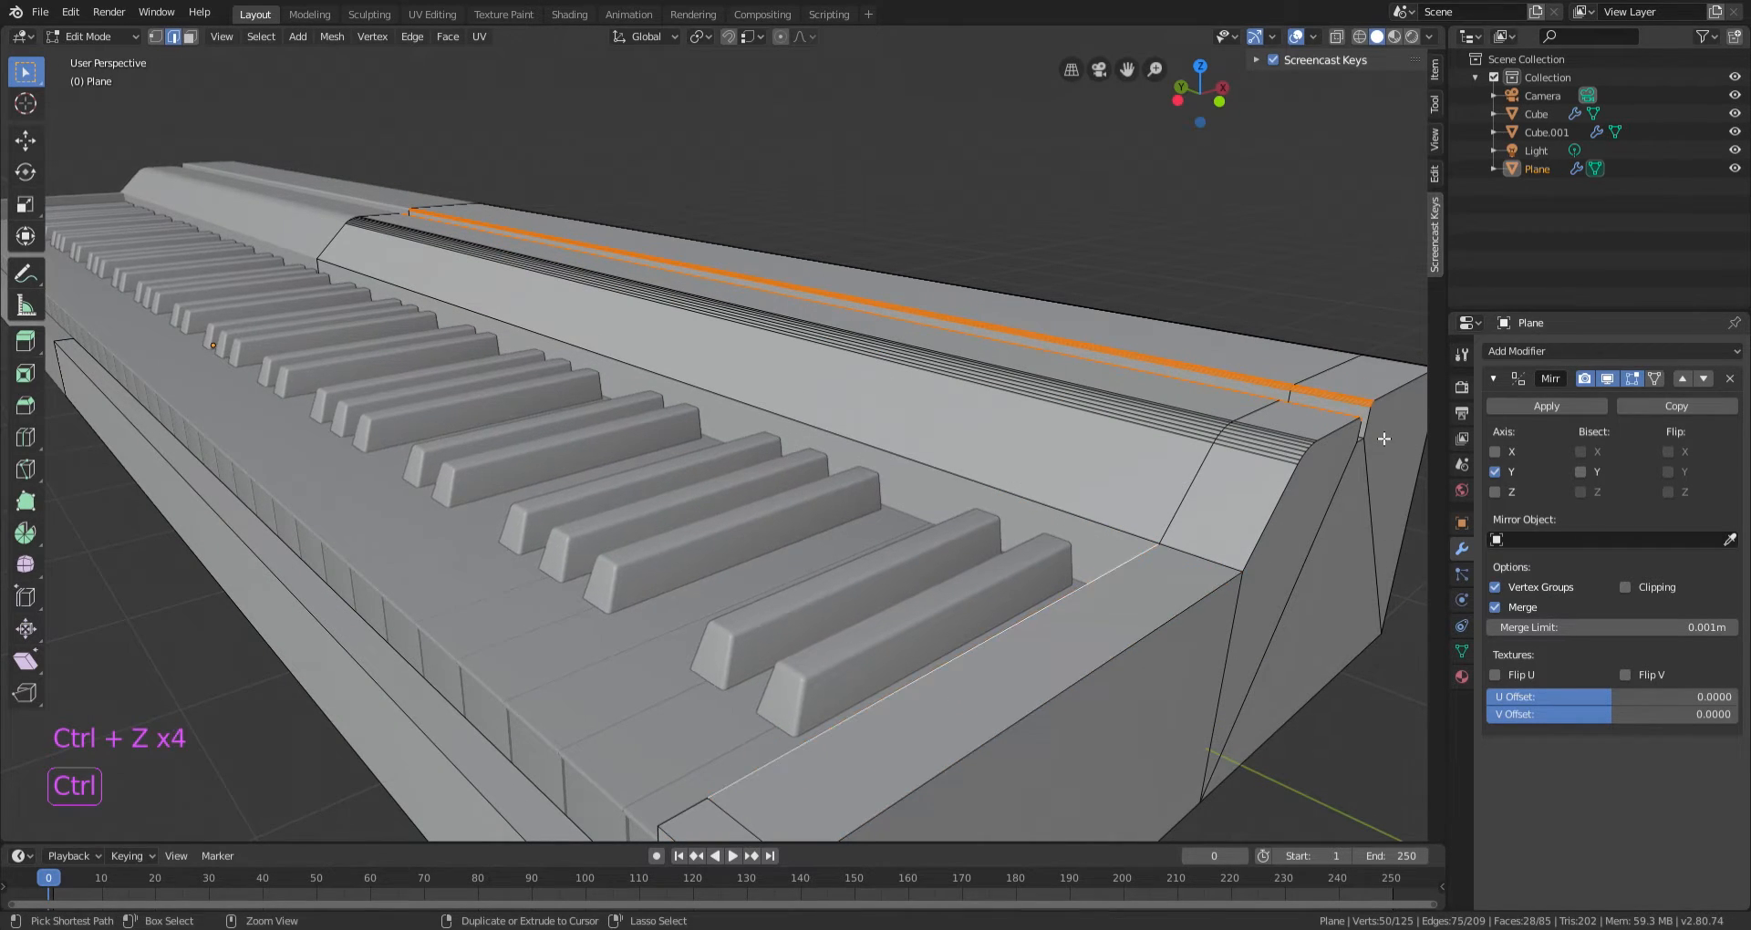
pyautogui.hotkey('ctrl', 'z')
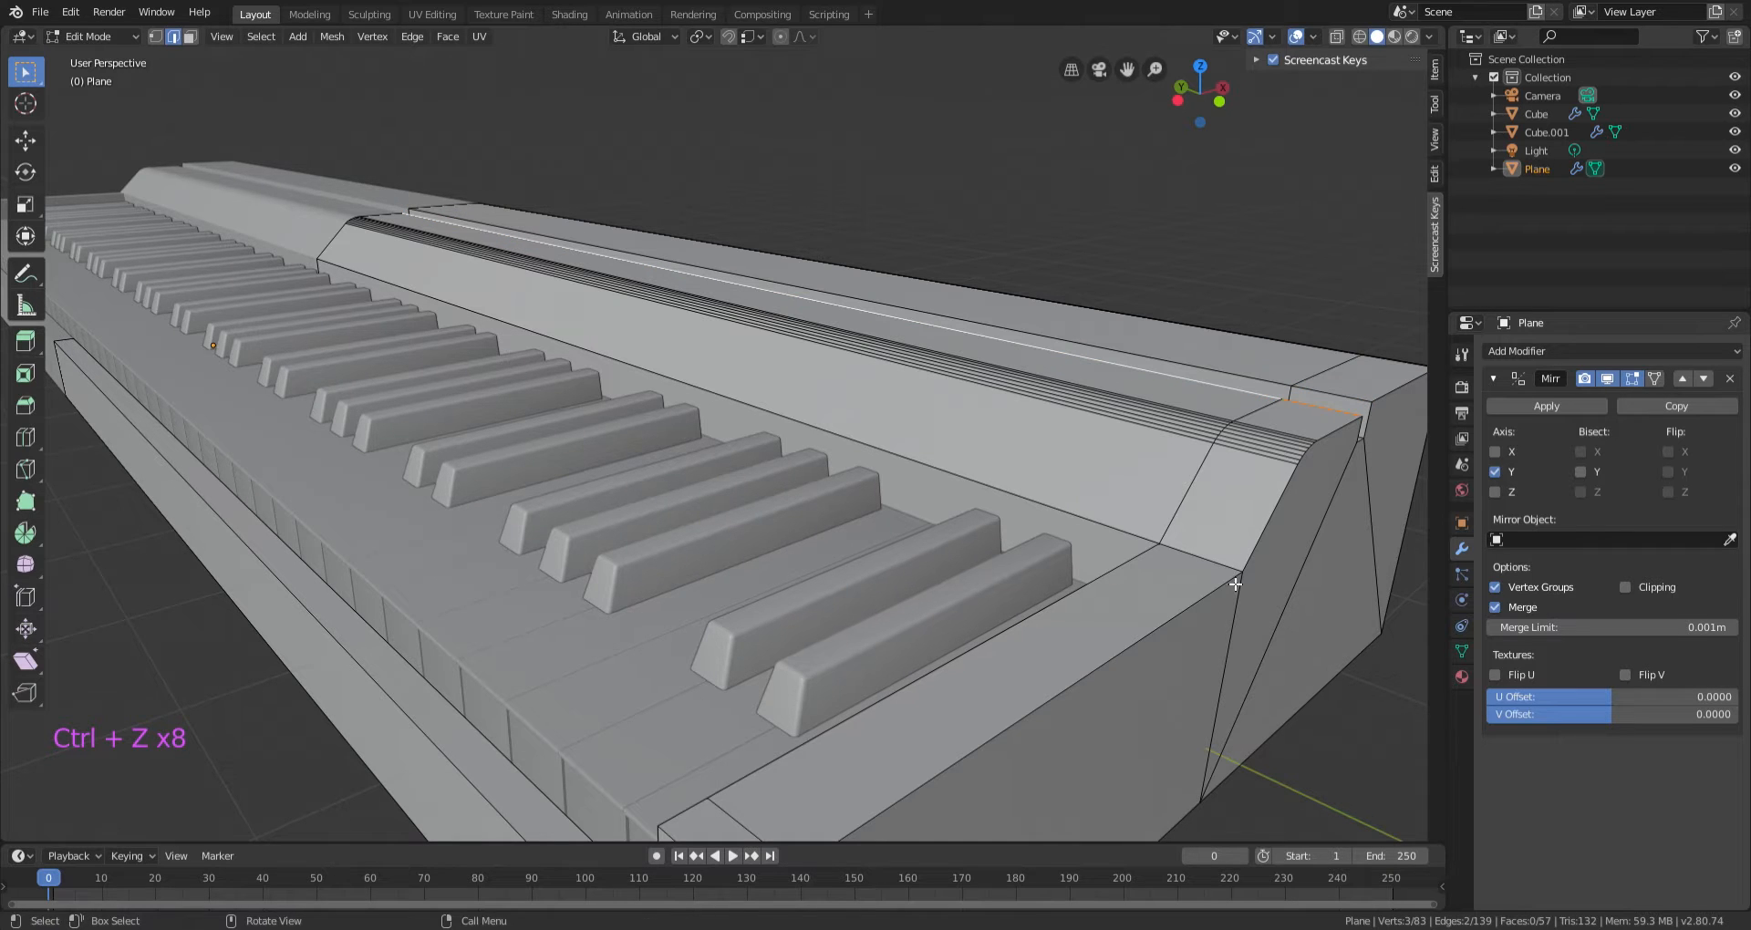
# Select the inner, outer and front top edges of the low end block beside the keys.
pyautogui.click(1028, 650)
pyautogui.keyDown('shift'); pyautogui.click(1084, 651); pyautogui.keyUp('shift')
pyautogui.keyDown('shift'); pyautogui.click(694, 812); pyautogui.keyUp('shift')
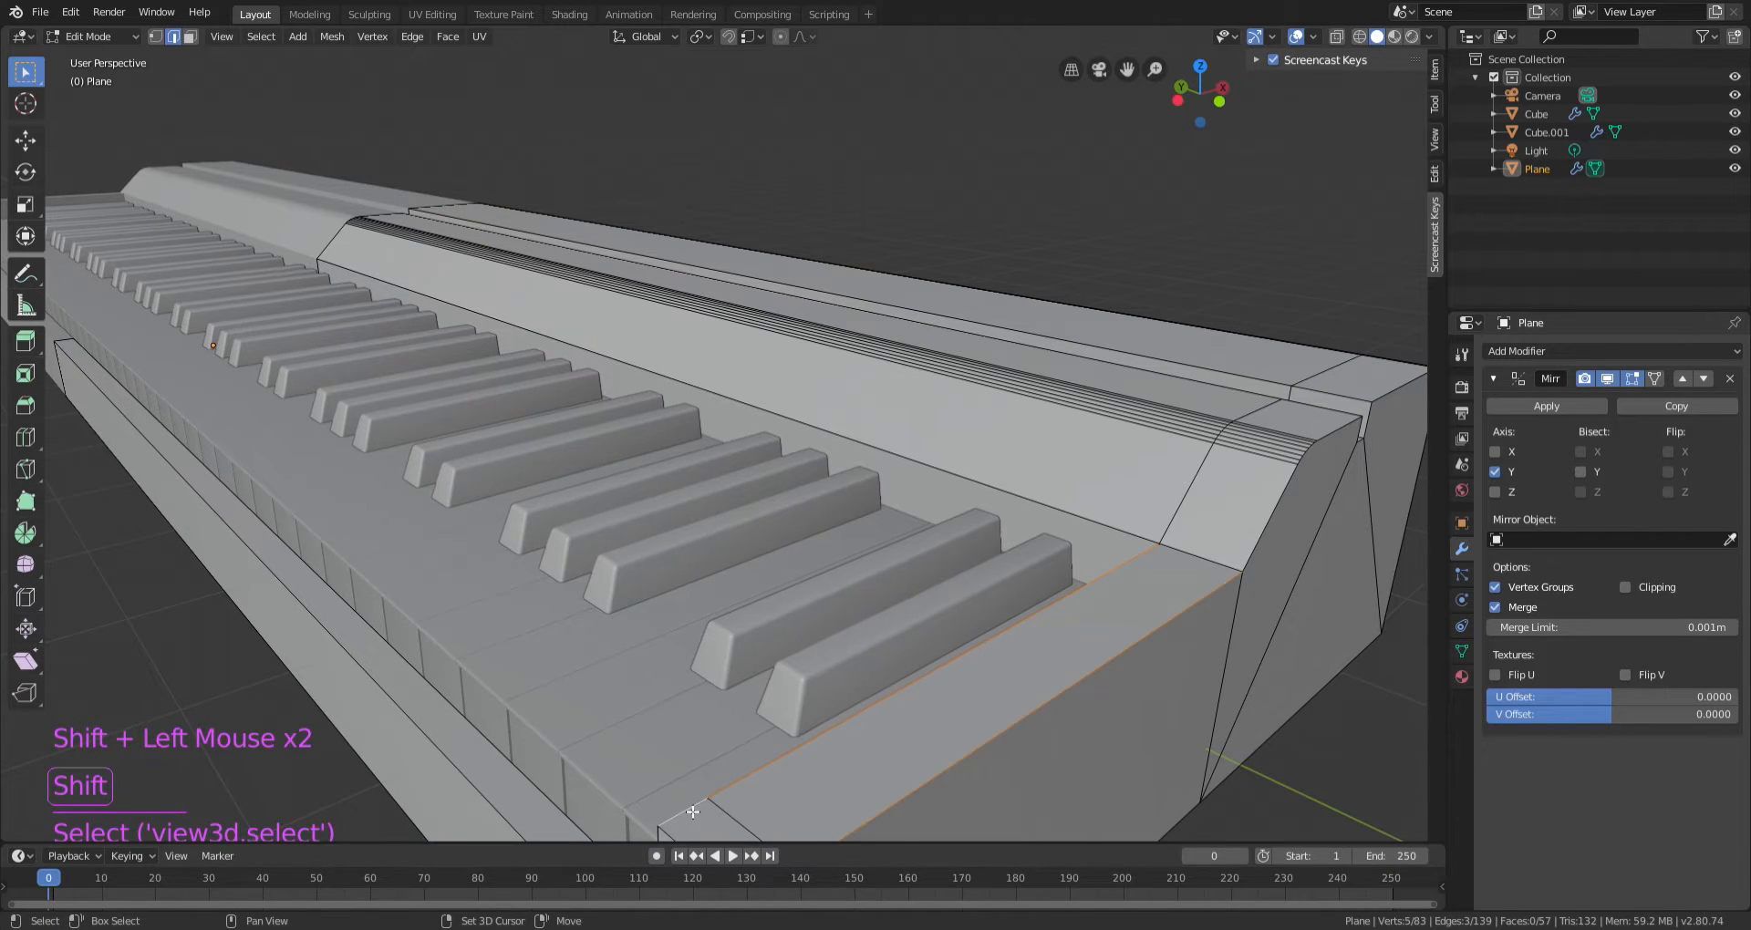
pyautogui.keyDown('shift'); pyautogui.click(691, 825); pyautogui.keyUp('shift')
pyautogui.scroll(-3, 692, 834)
pyautogui.keyDown('shift'); pyautogui.click(821, 685); pyautogui.keyUp('shift')
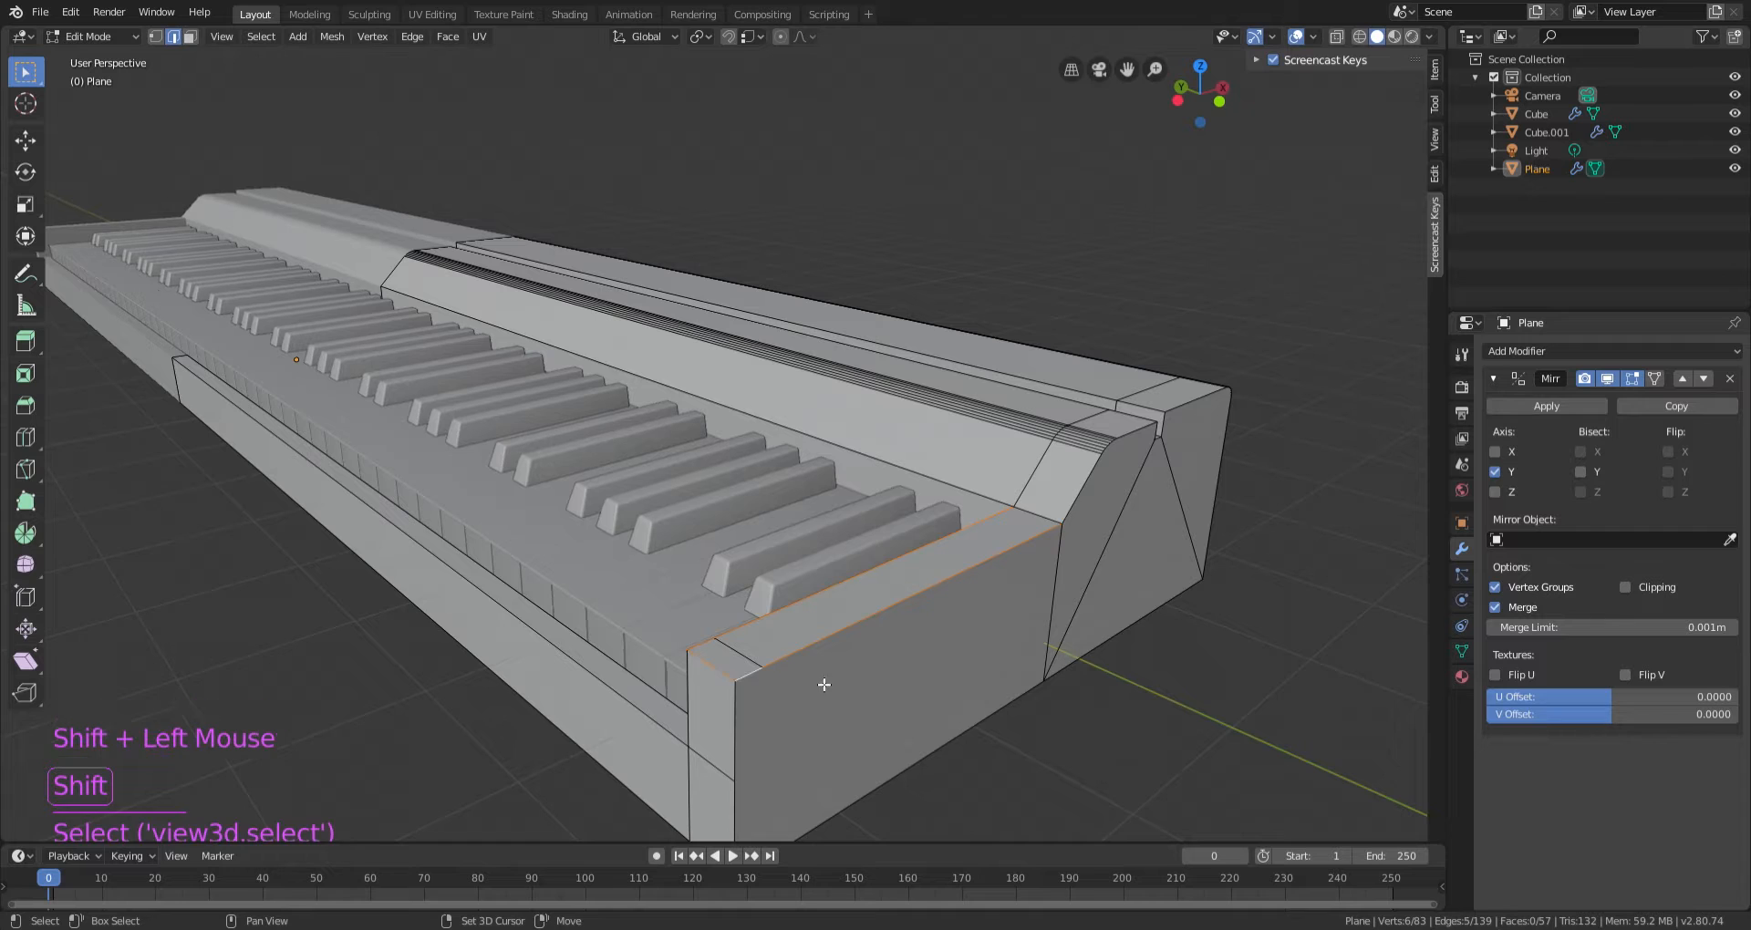
pyautogui.scroll(3, 982, 672)
pyautogui.hotkey('ctrl', 'b')
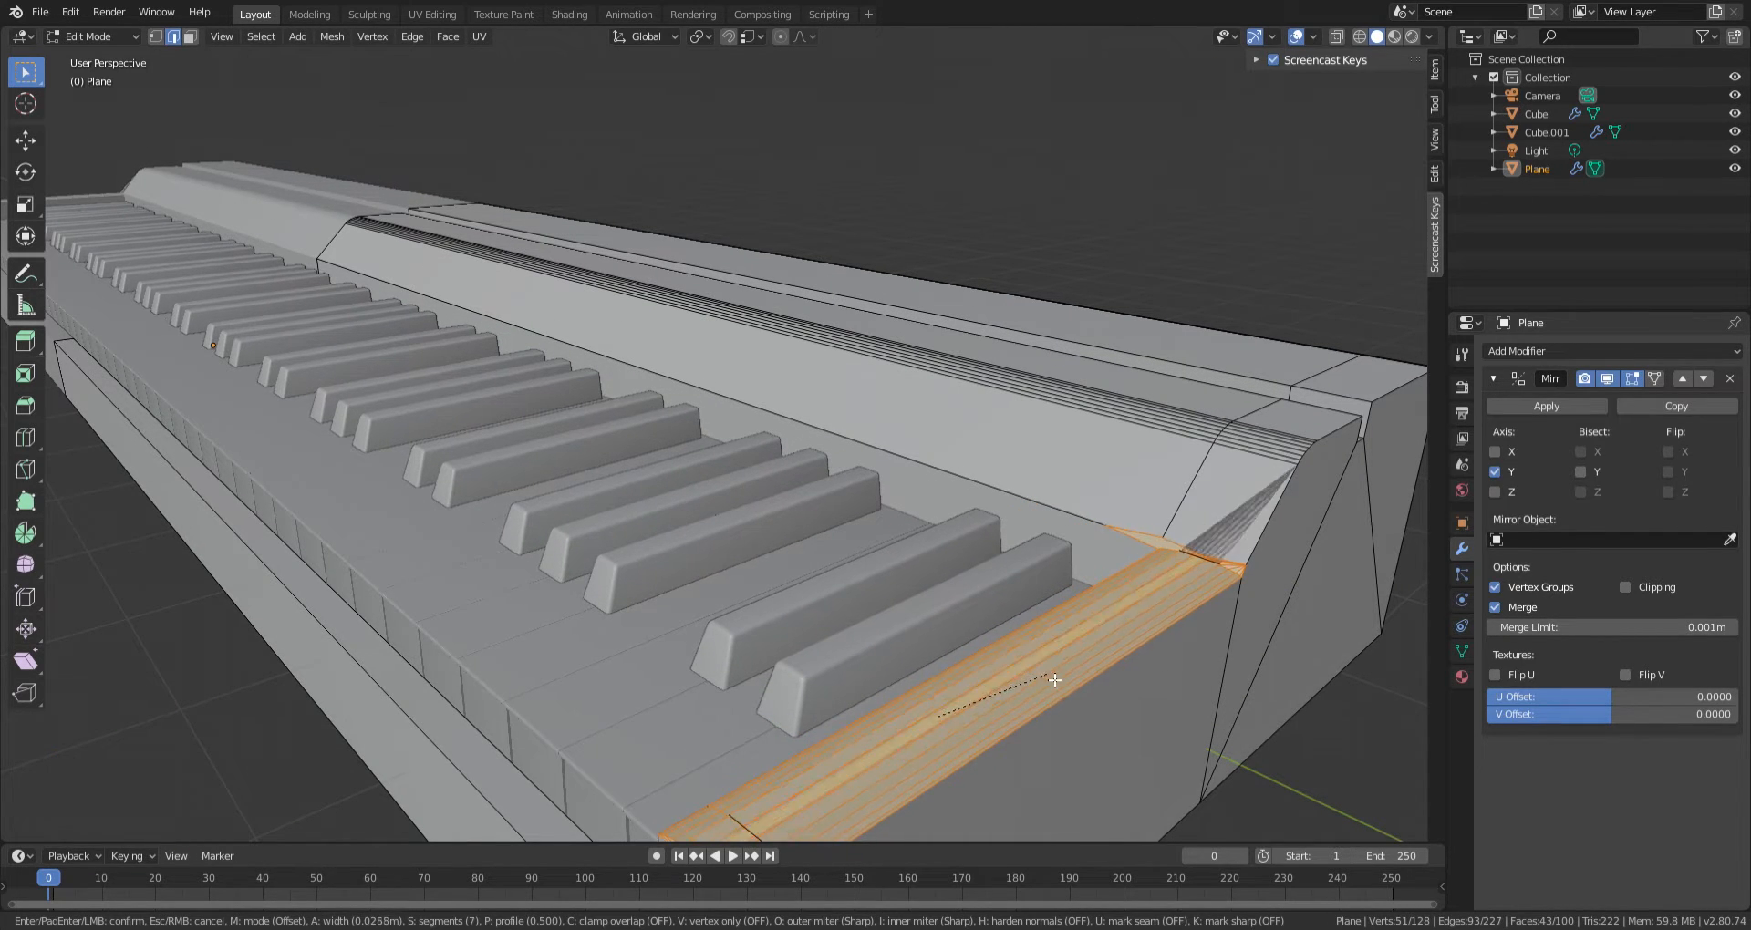
pyautogui.press('Escape')
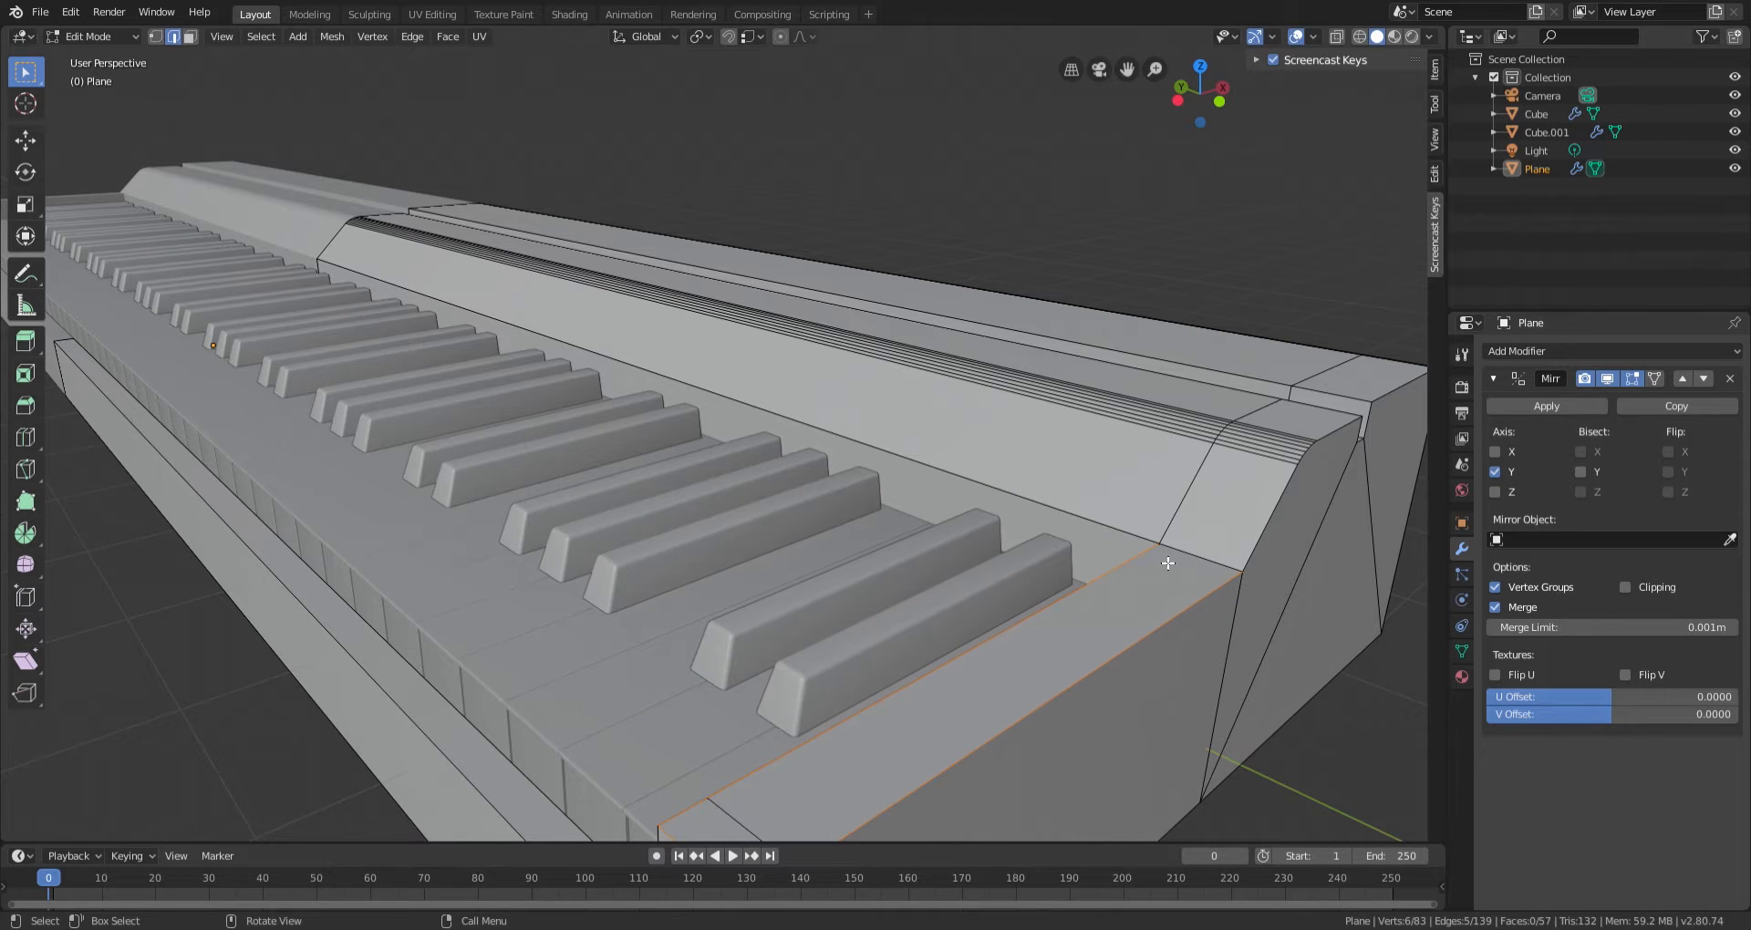
pyautogui.moveTo(1168, 551); pyautogui.dragTo(947, 495, button='middle')
pyautogui.scroll(2, 971, 476)
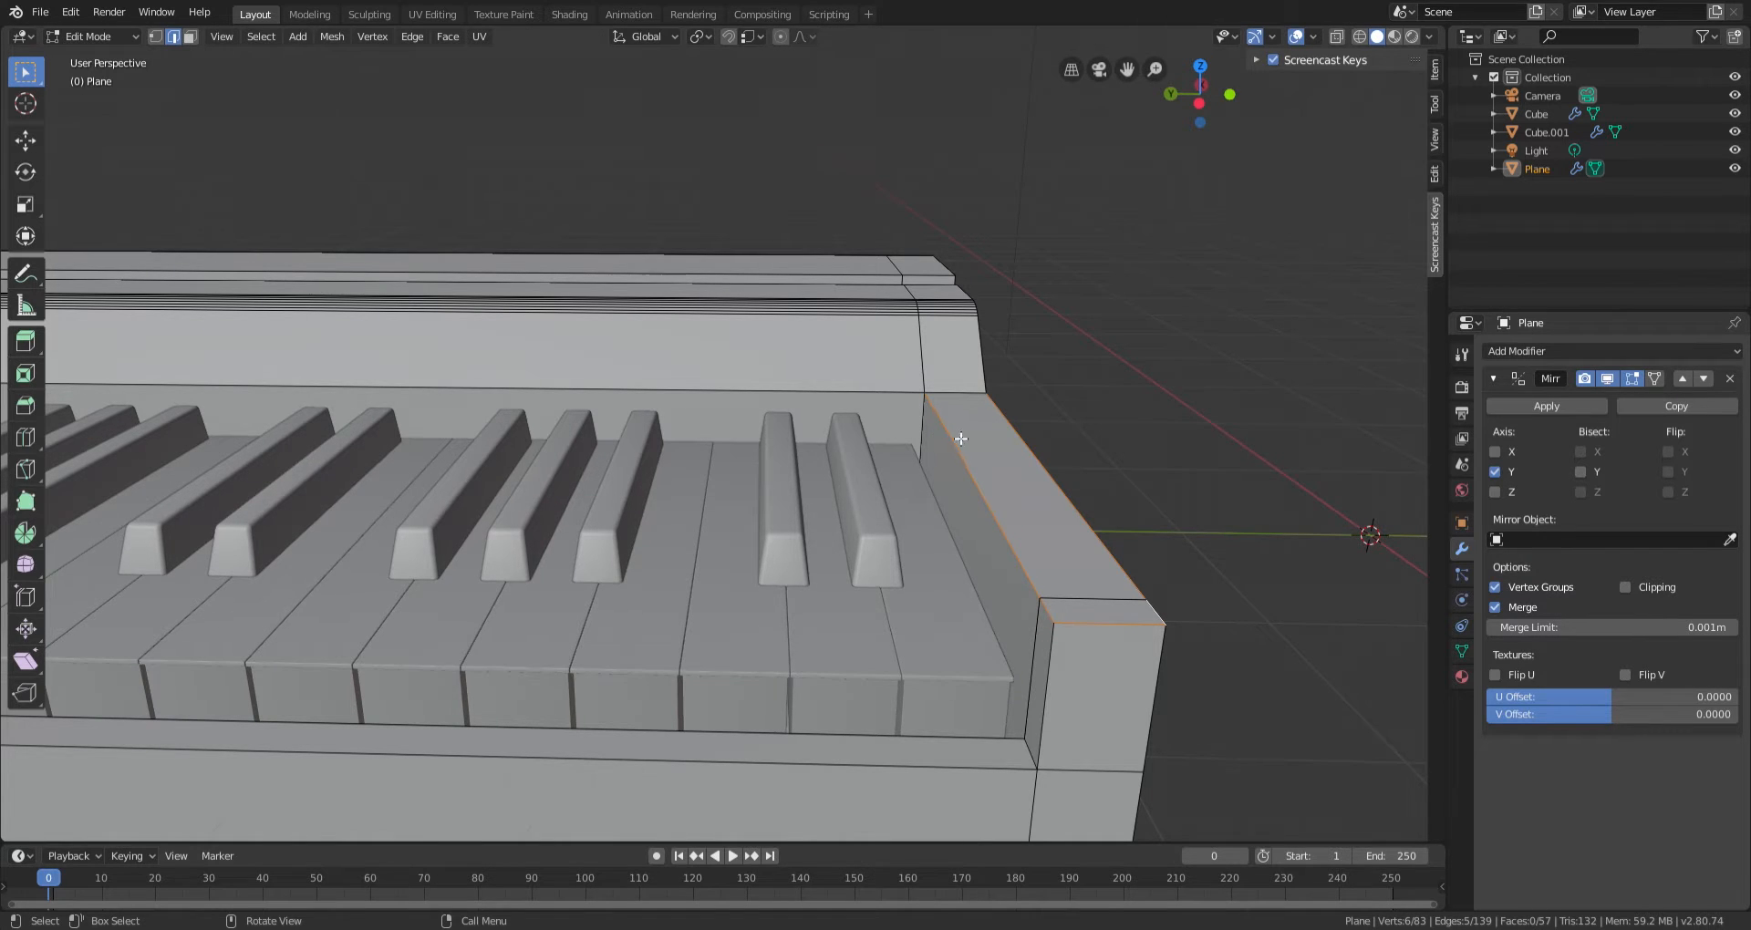
# Bevel the selected top edges of the low end block about 0.002 m wide with 7 segments.
pyautogui.scroll(2, 967, 442)
pyautogui.keyDown('shift'); pyautogui.moveTo(1208, 593); pyautogui.dragTo(1021, 513, button='middle'); pyautogui.keyUp('shift')
pyautogui.scroll(2, 1085, 555)
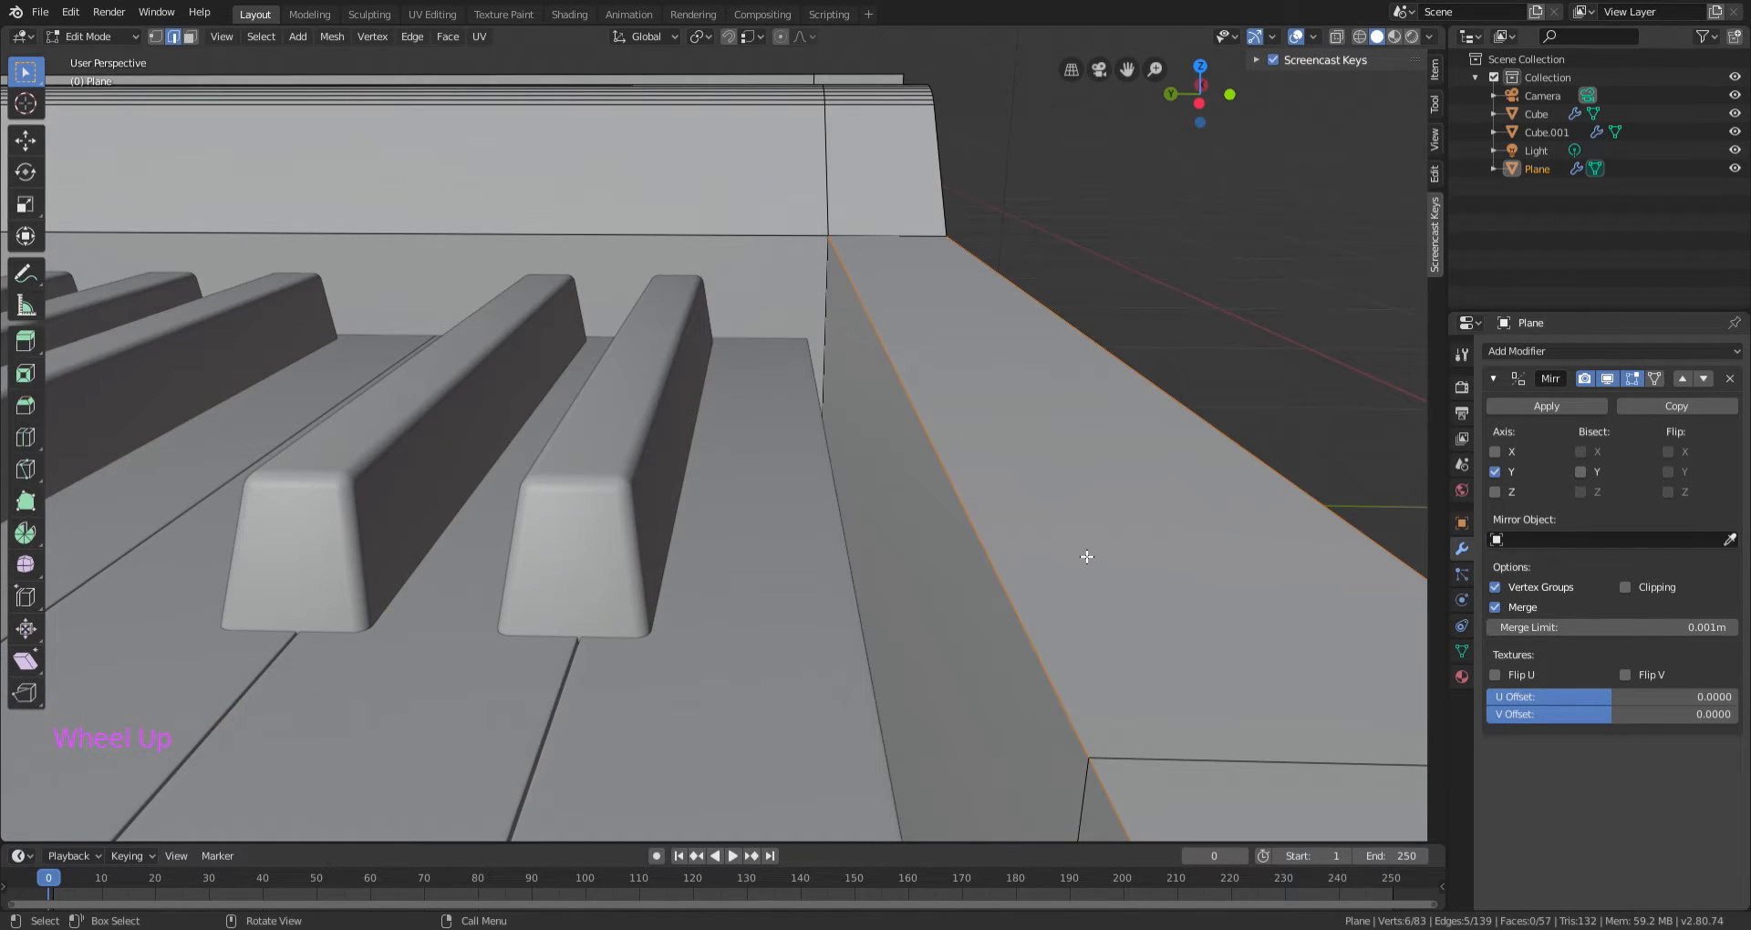
pyautogui.scroll(-2, 1126, 496)
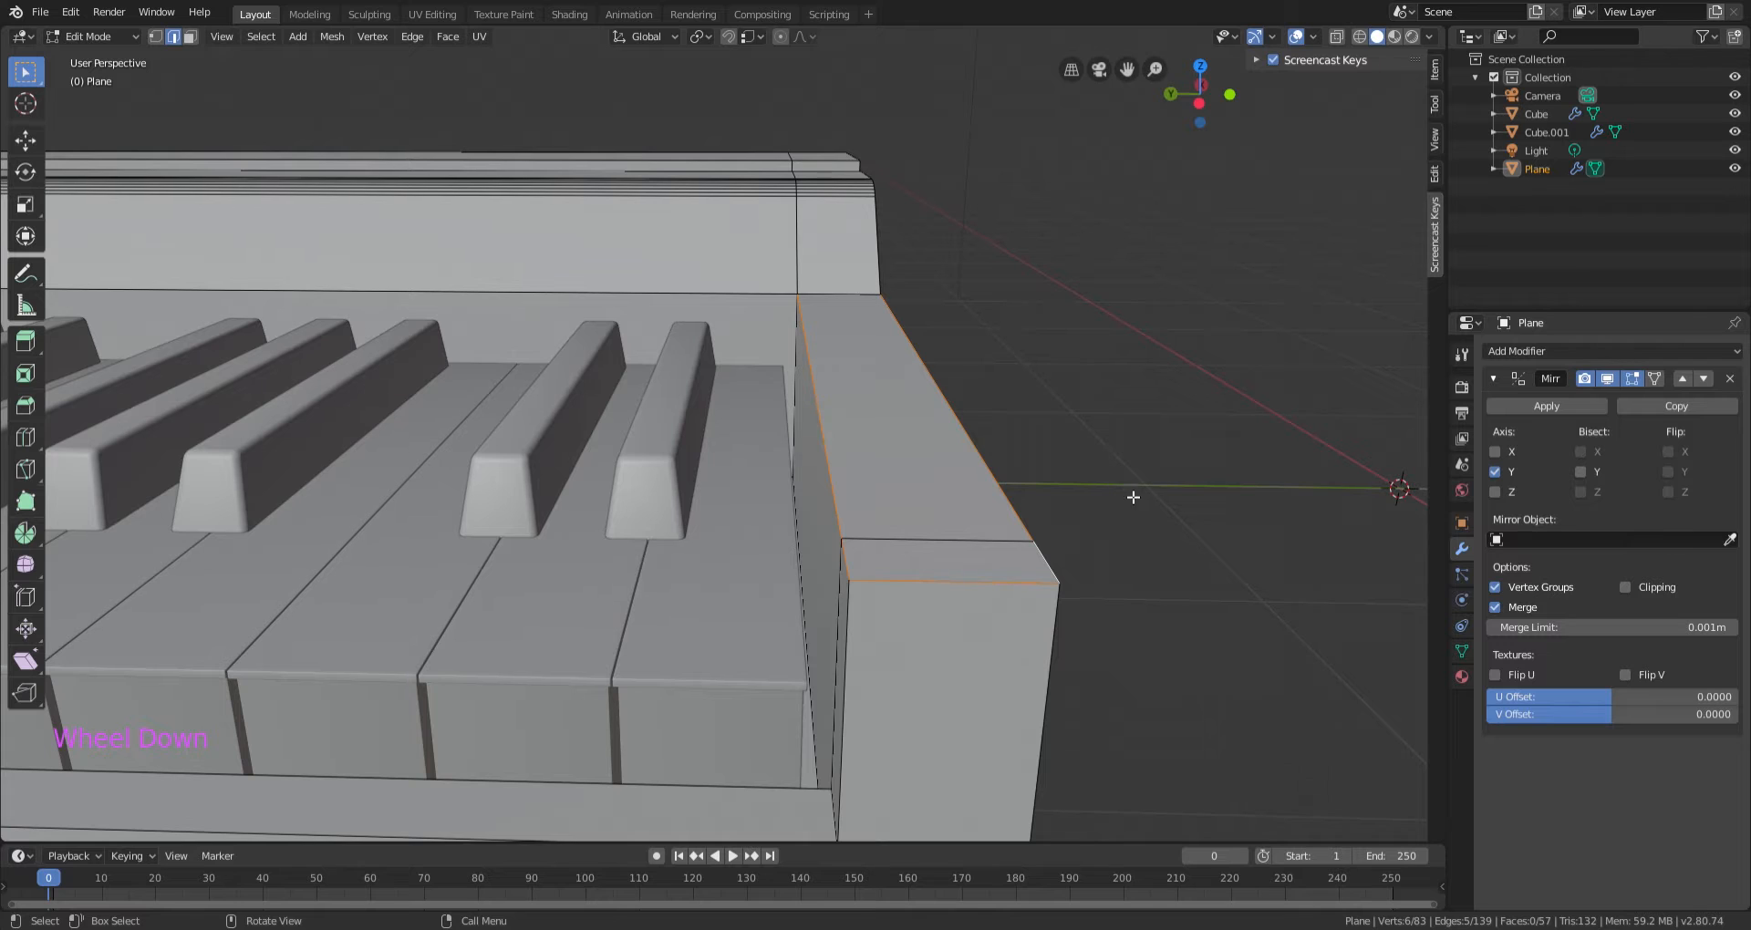
pyautogui.hotkey('ctrl', 'b')
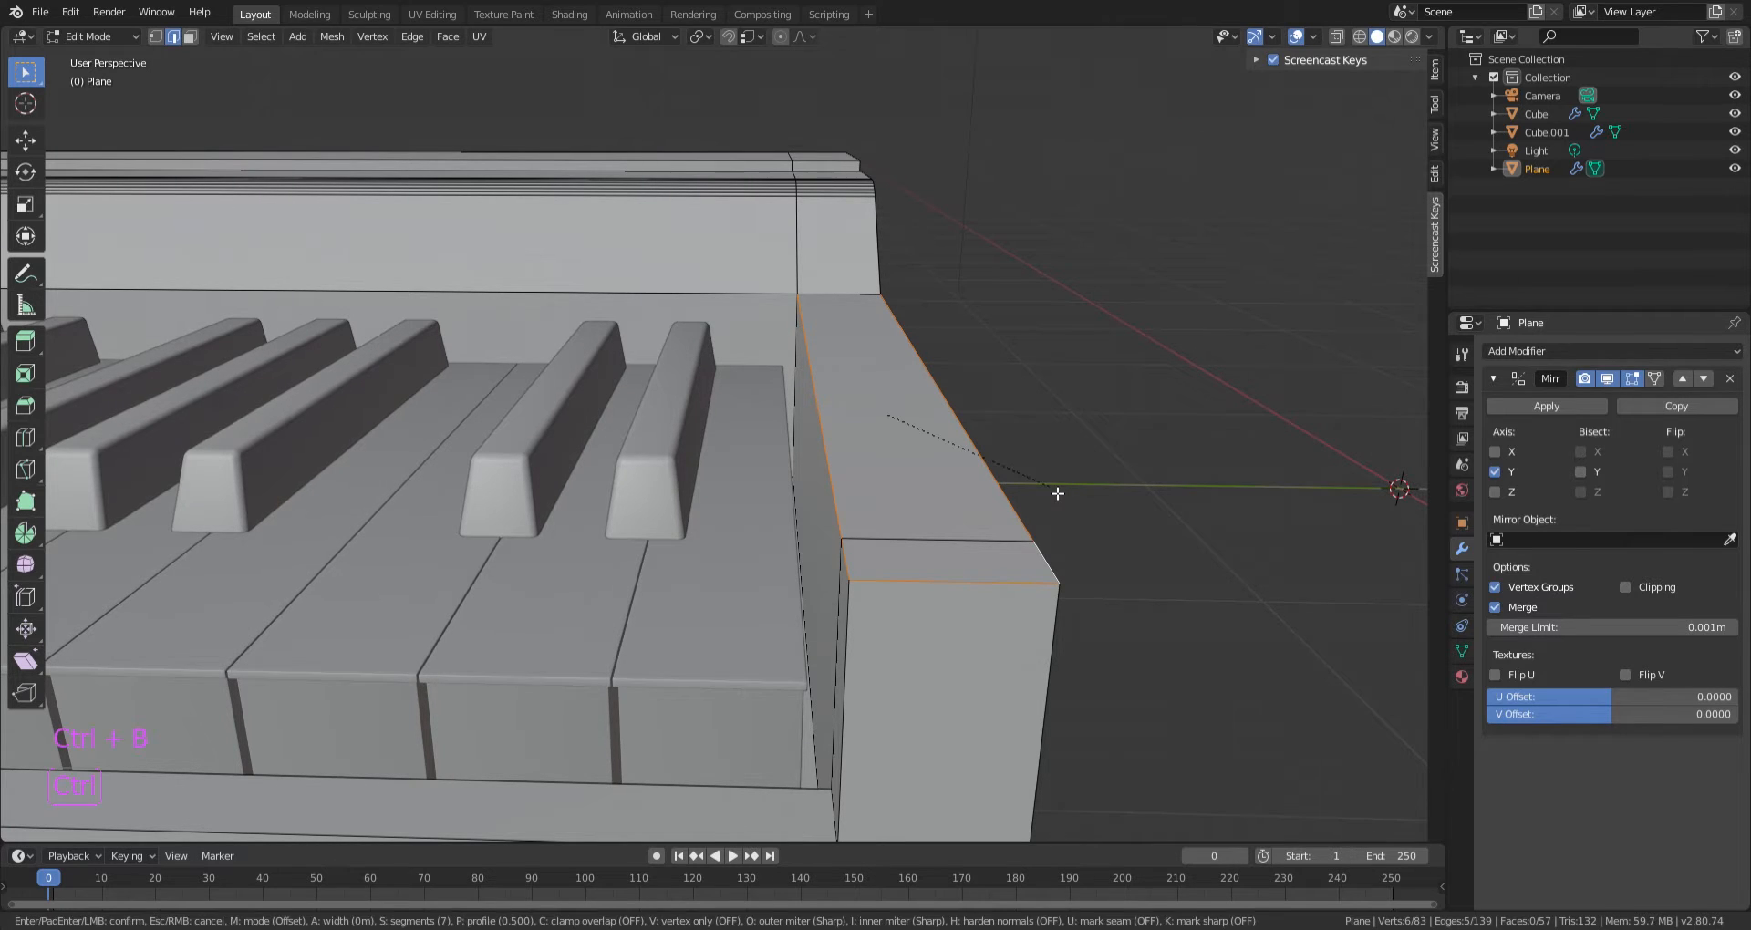
pyautogui.scroll(6, 1063, 496)
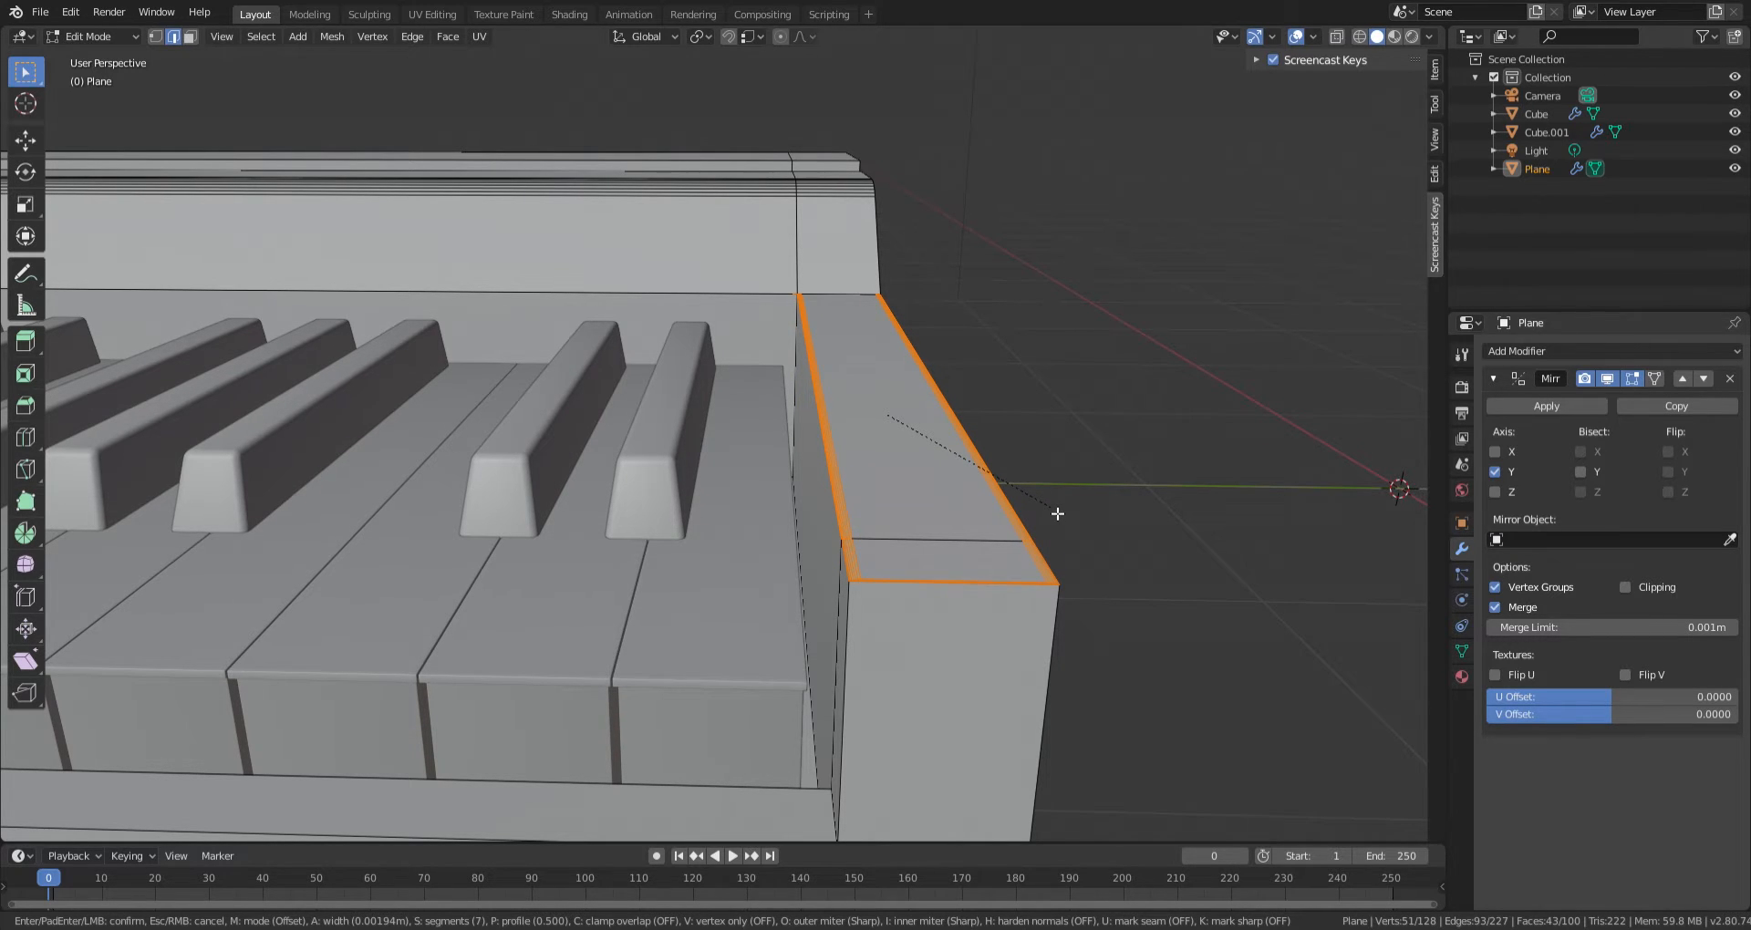
pyautogui.click(1058, 513)
pyautogui.scroll(1, 974, 463)
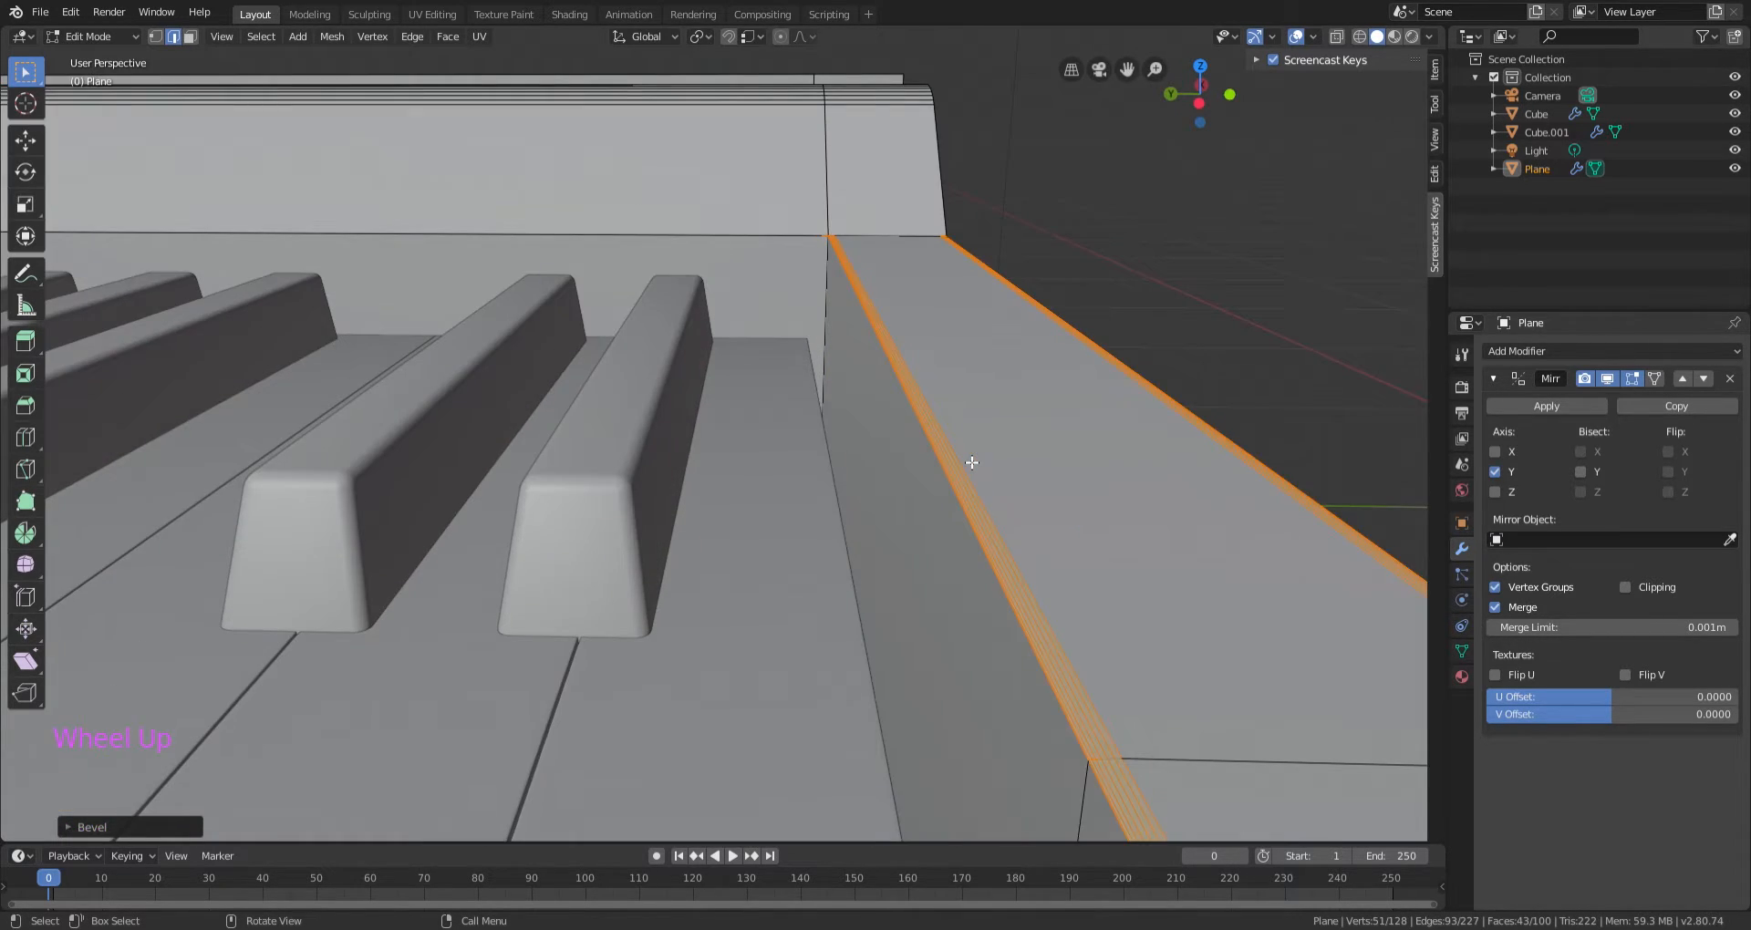
pyautogui.scroll(-1, 972, 462)
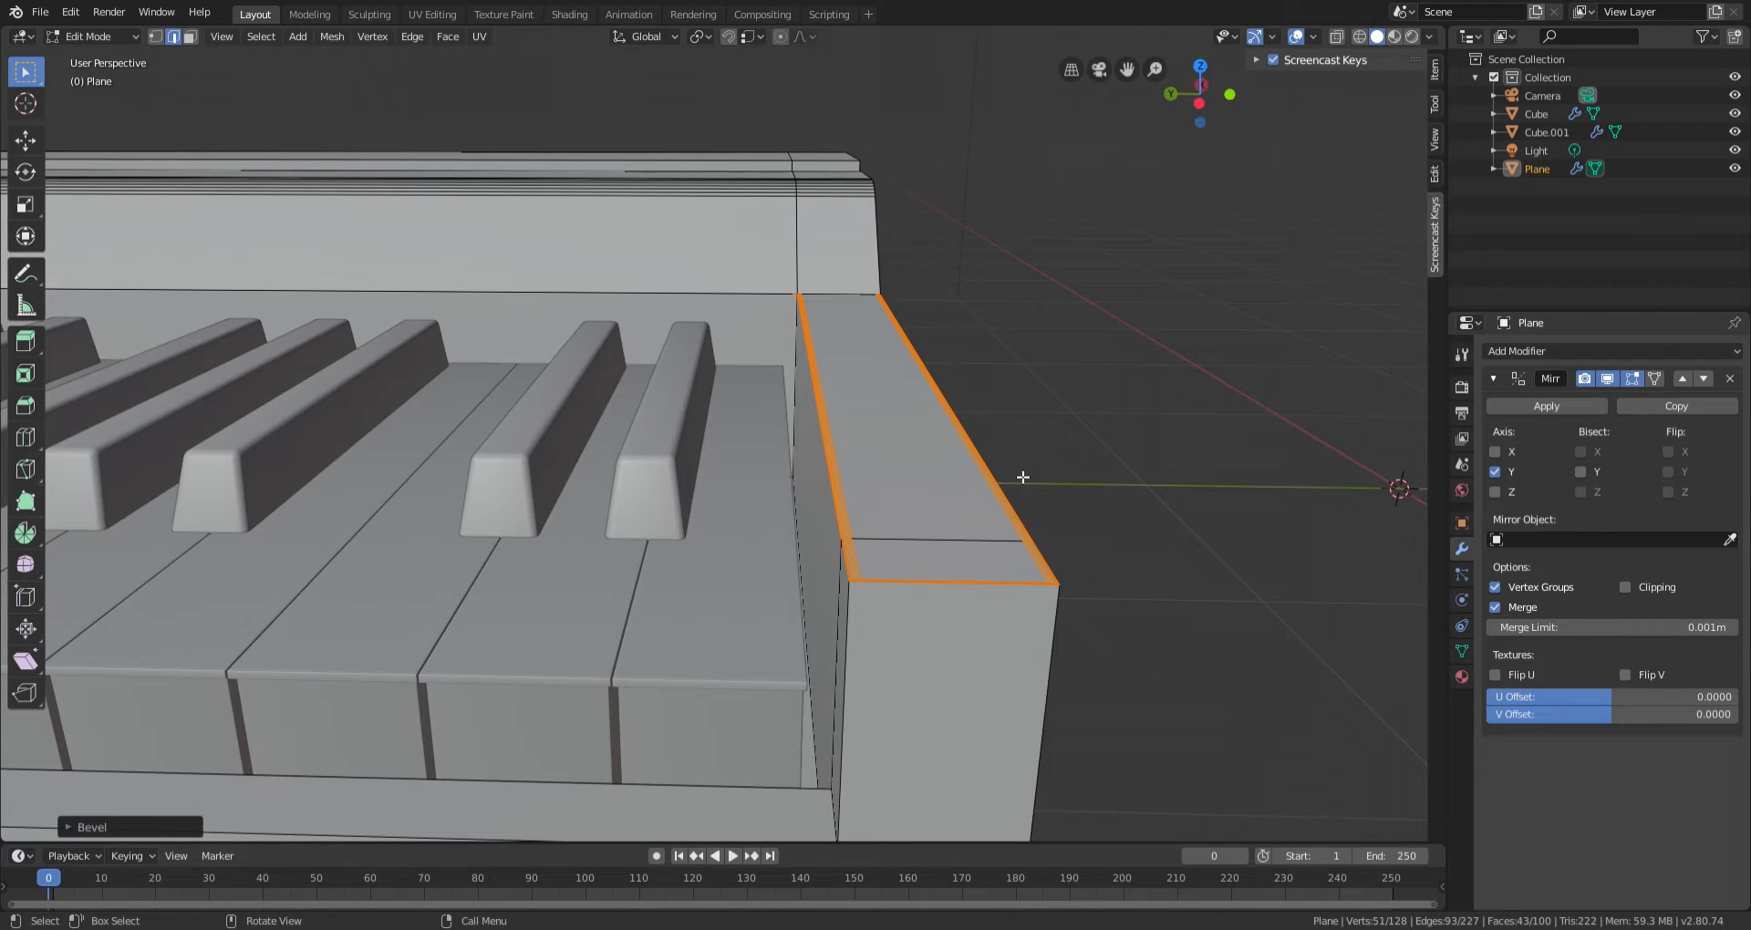
pyautogui.press('s')
pyautogui.press('z')
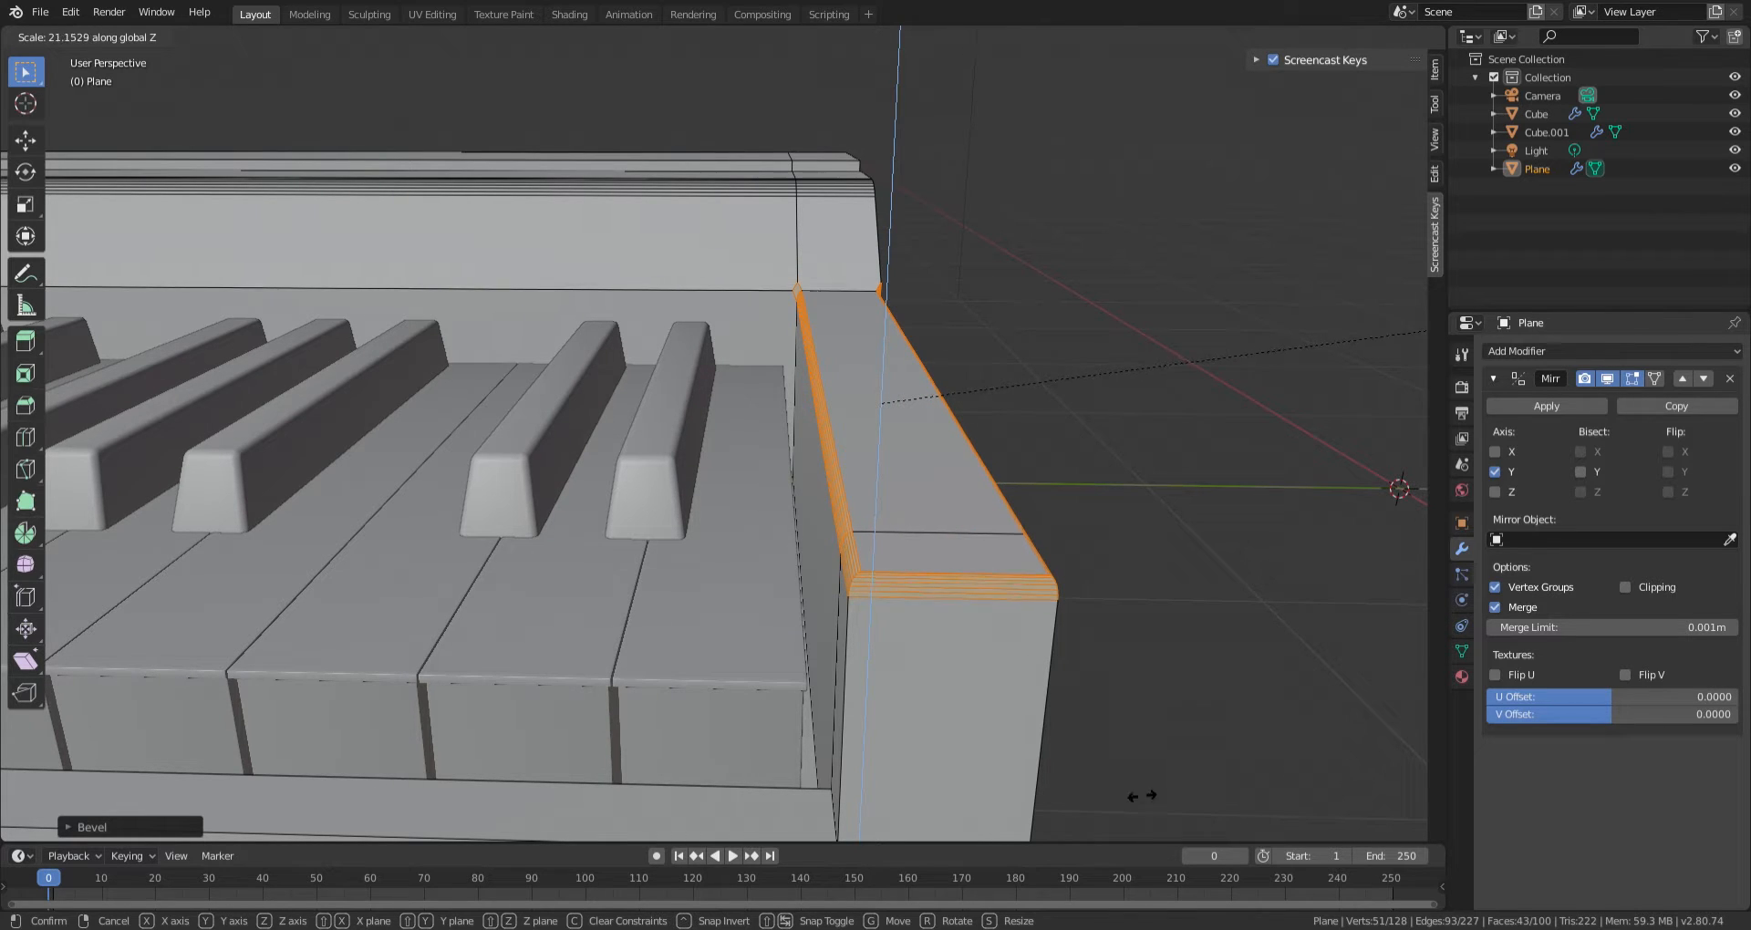
pyautogui.rightClick(71, 173)
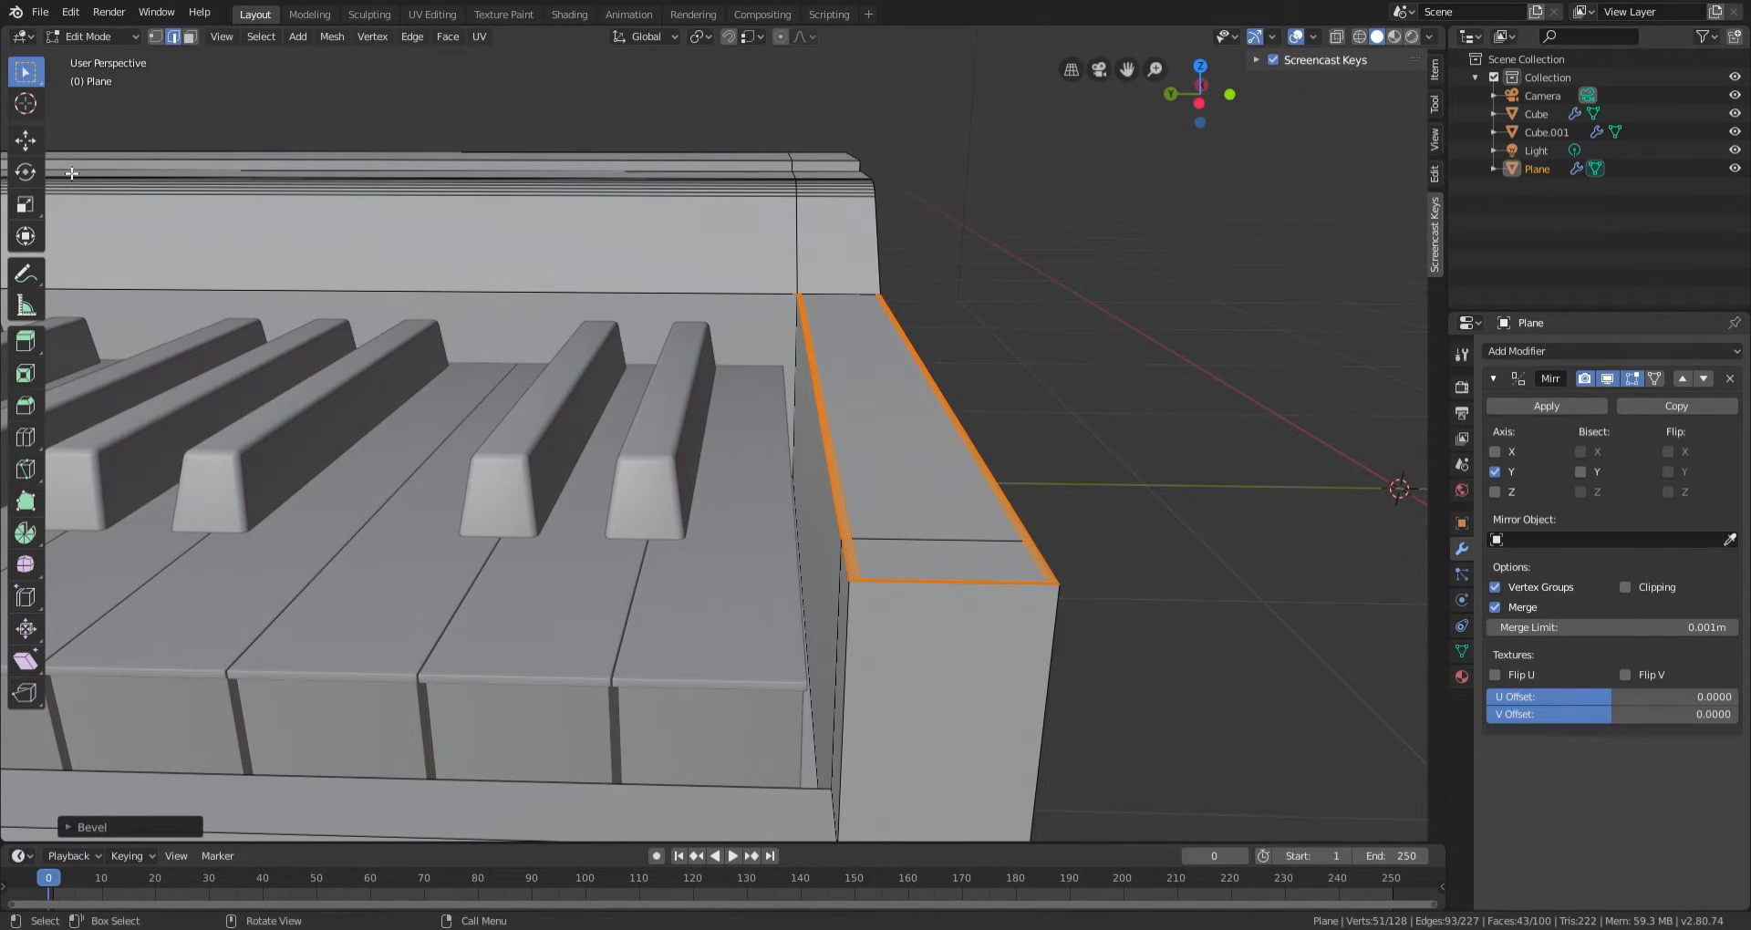
pyautogui.press('s')
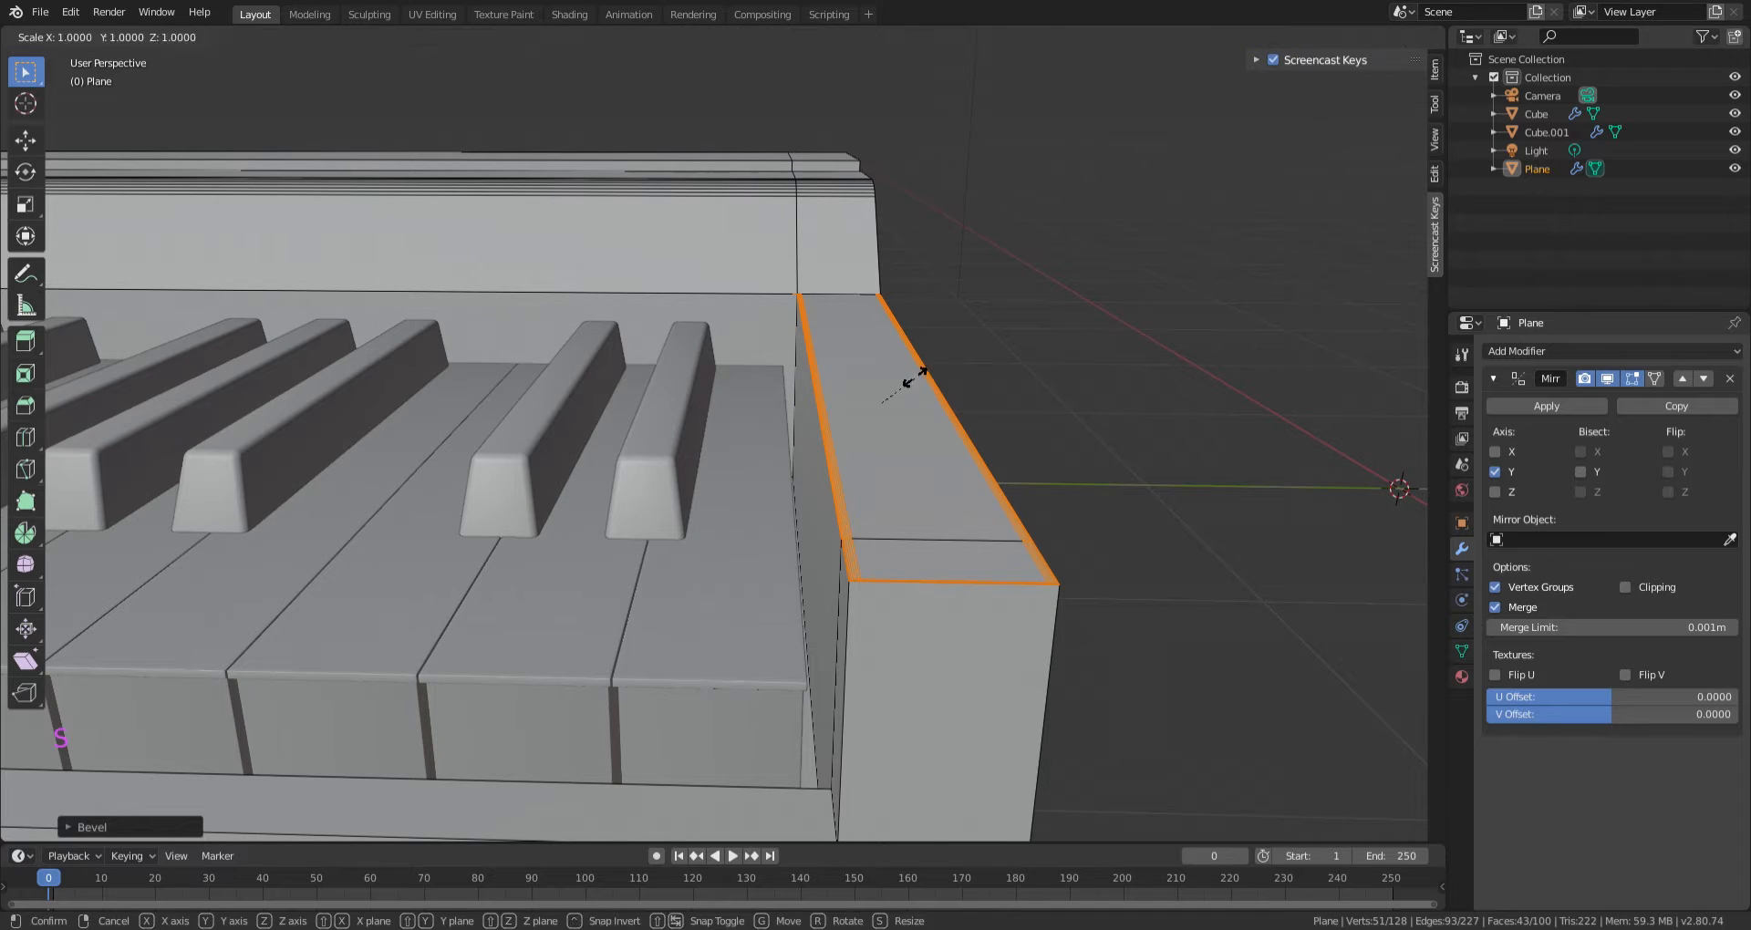
pyautogui.rightClick(1140, 368)
# Scale the end block's bevelled edges up along the Z axis and check the rounding in Object Mode.
pyautogui.press('s')
pyautogui.press('z')
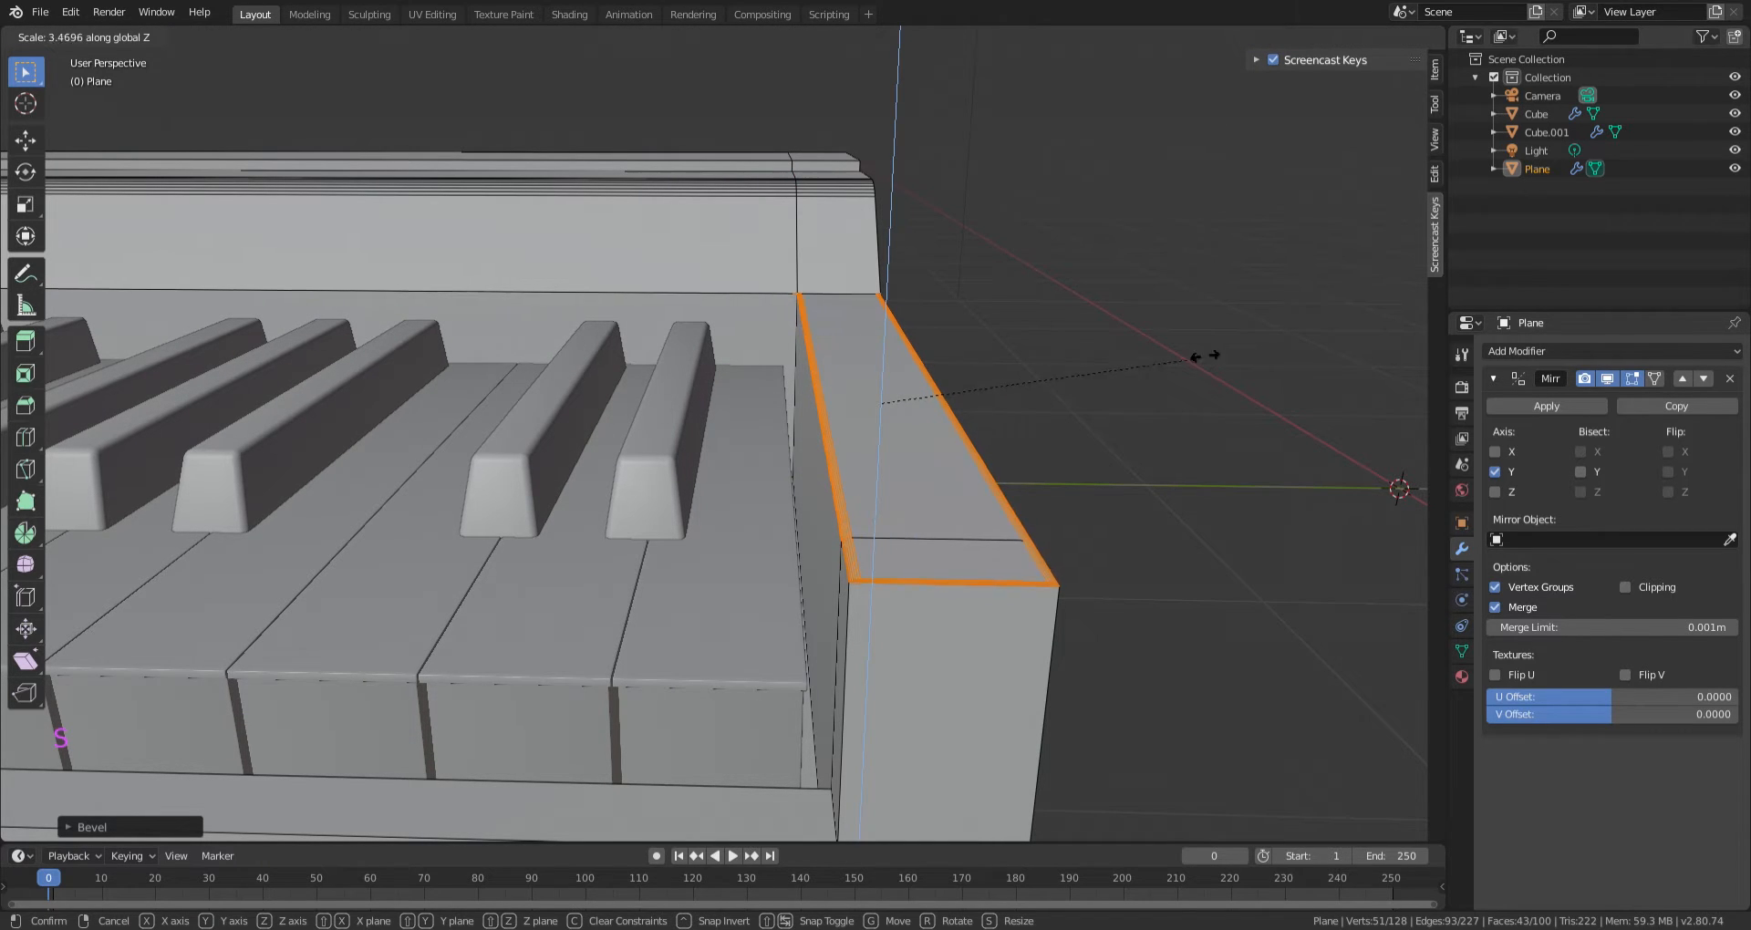
pyautogui.click(619, 198)
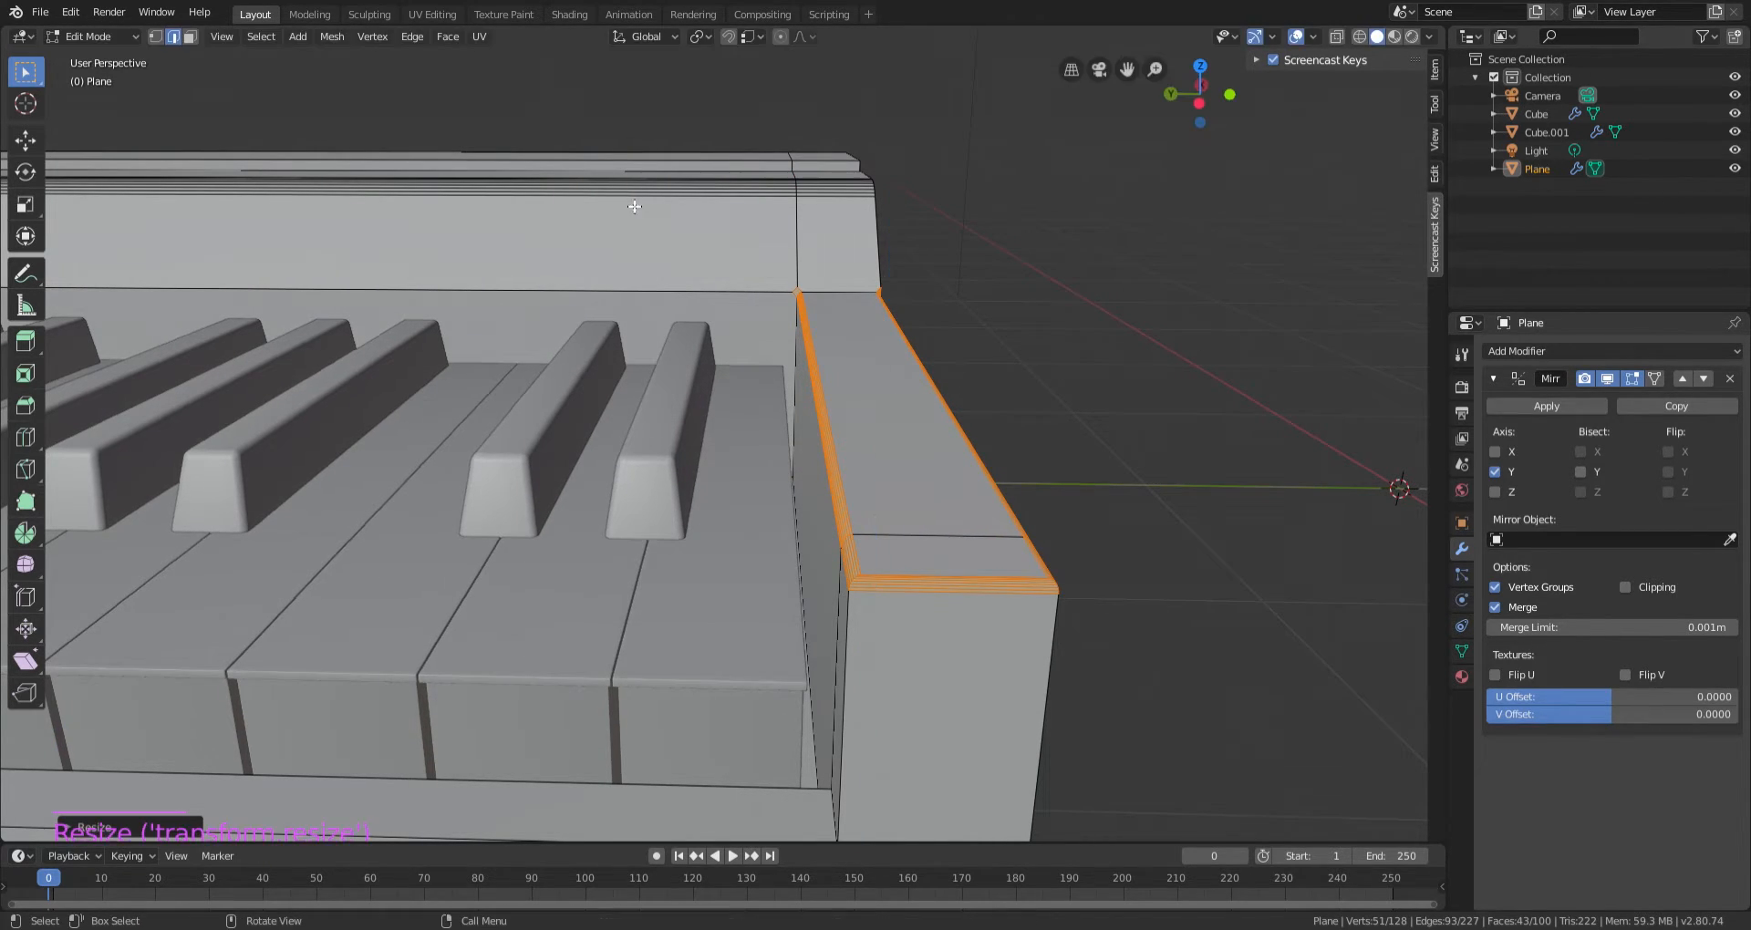
pyautogui.press('Tab')
pyautogui.moveTo(883, 232); pyautogui.dragTo(897, 223, button='middle')
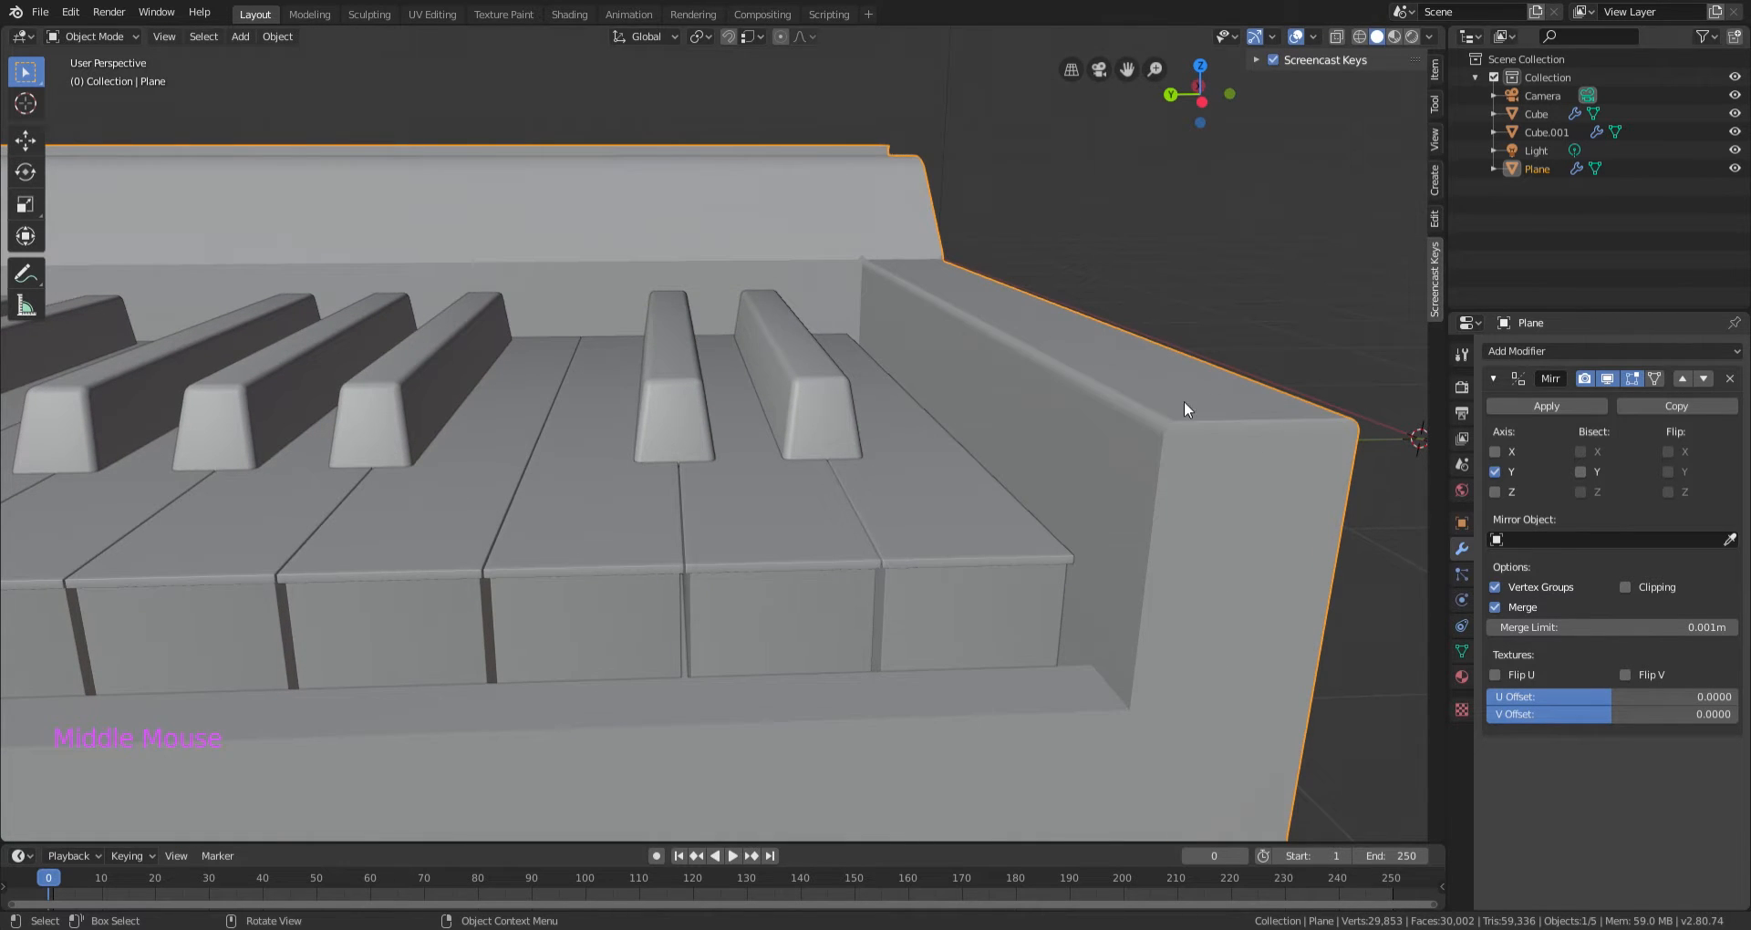
pyautogui.moveTo(1216, 436); pyautogui.dragTo(852, 368, button='middle')
pyautogui.scroll(3, 1037, 380)
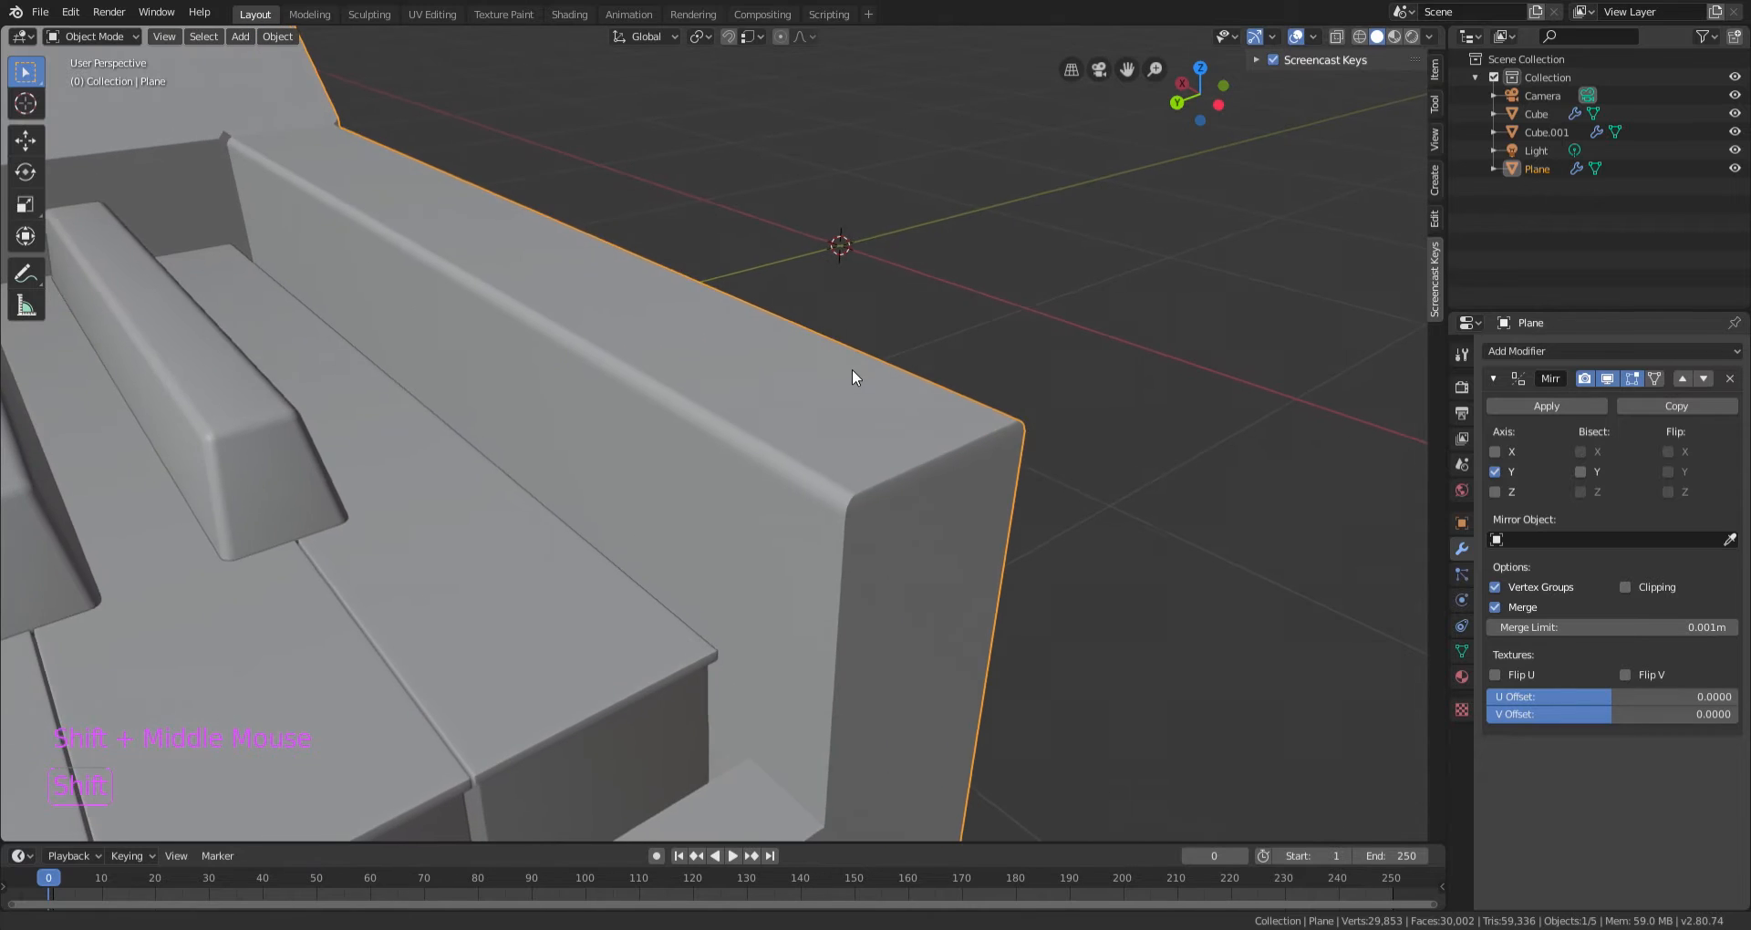
pyautogui.scroll(1, 888, 478)
pyautogui.scroll(-4, 889, 478)
# Box-select the bevel edges along the end block's front top edge and scale them up along the X axis.
pyautogui.press('Tab')
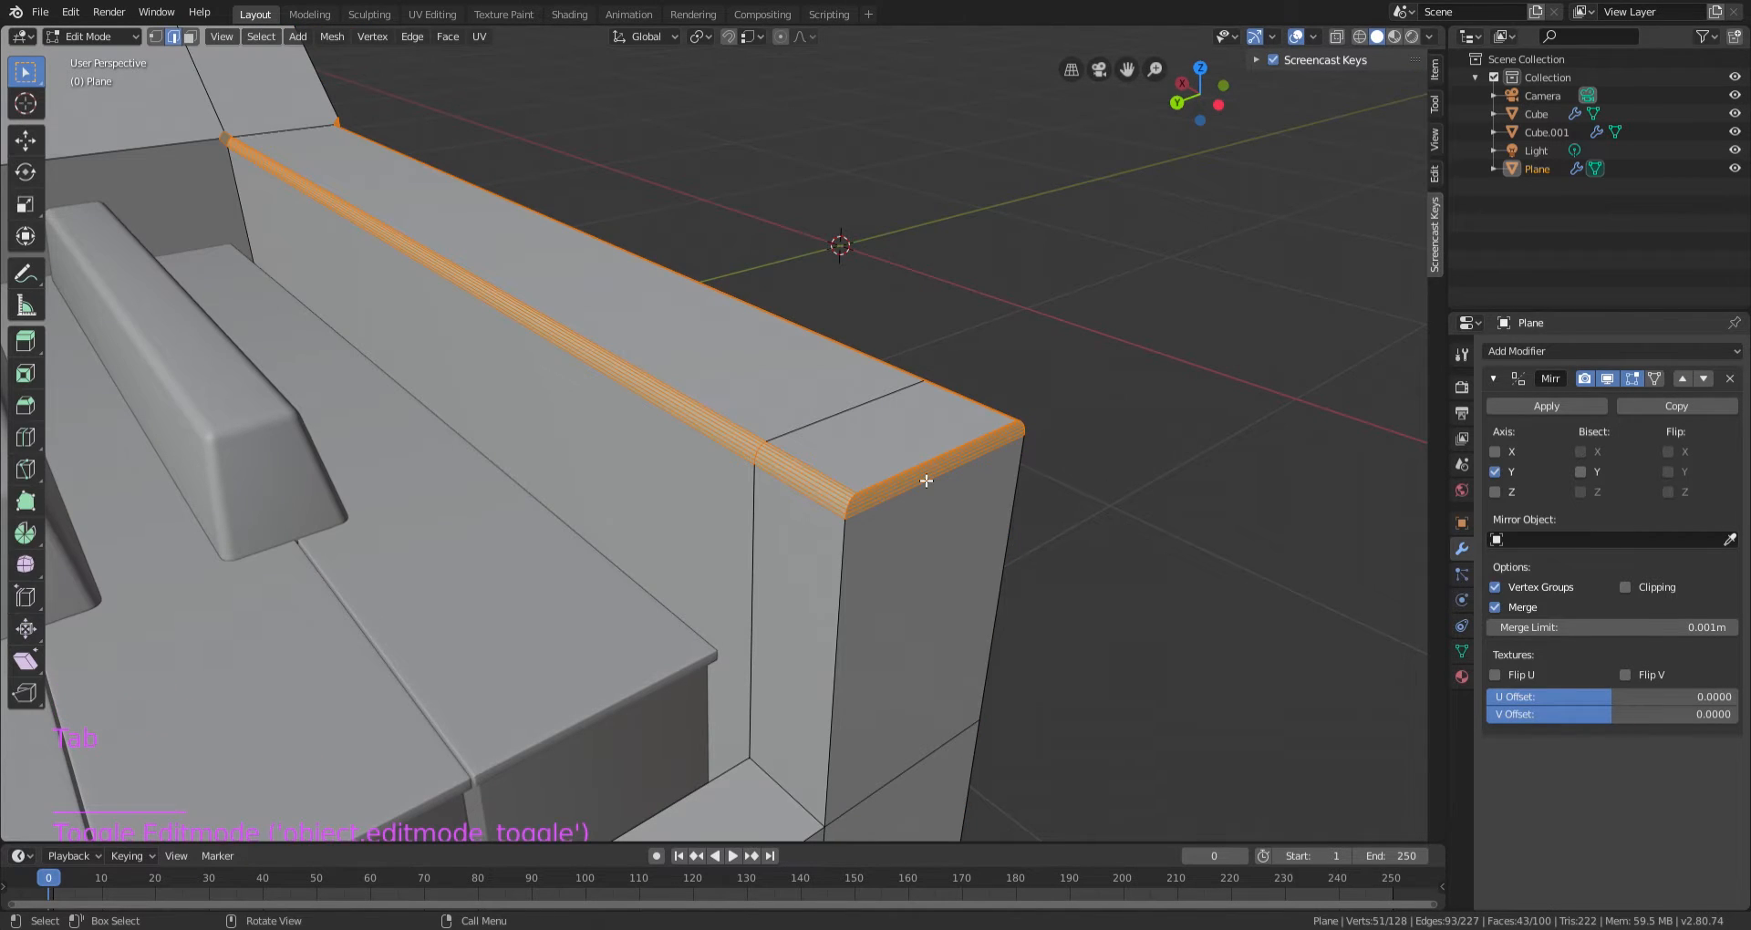
pyautogui.press('b')
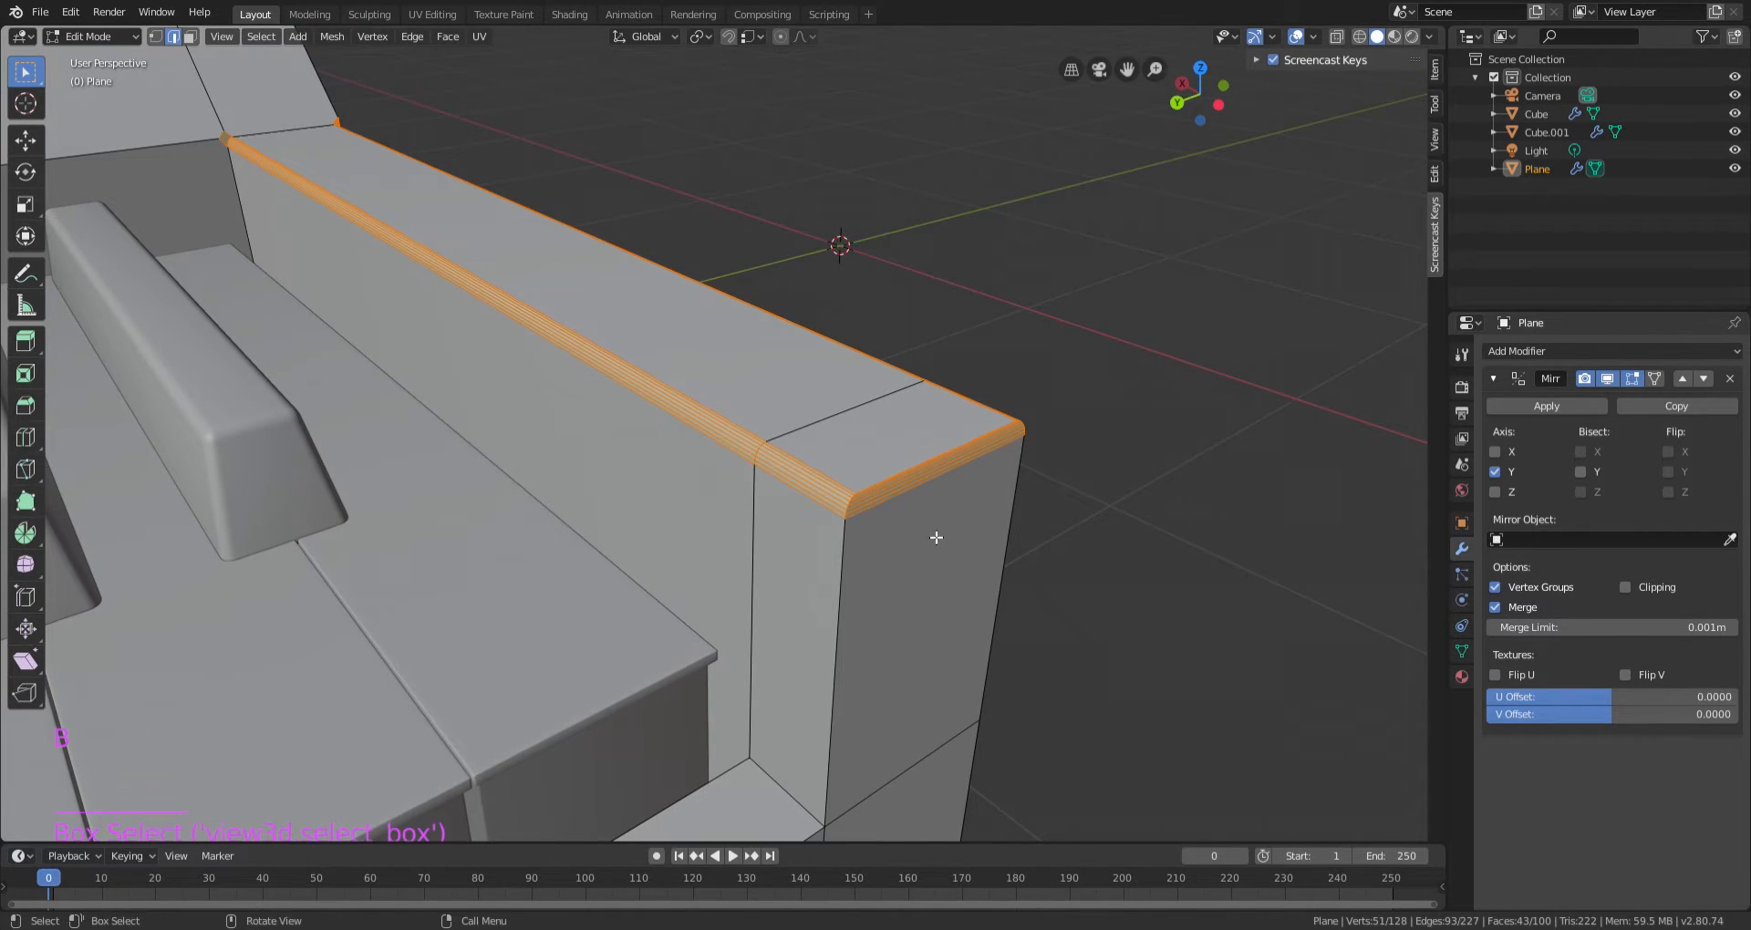
pyautogui.moveTo(929, 475); pyautogui.dragTo(936, 492)
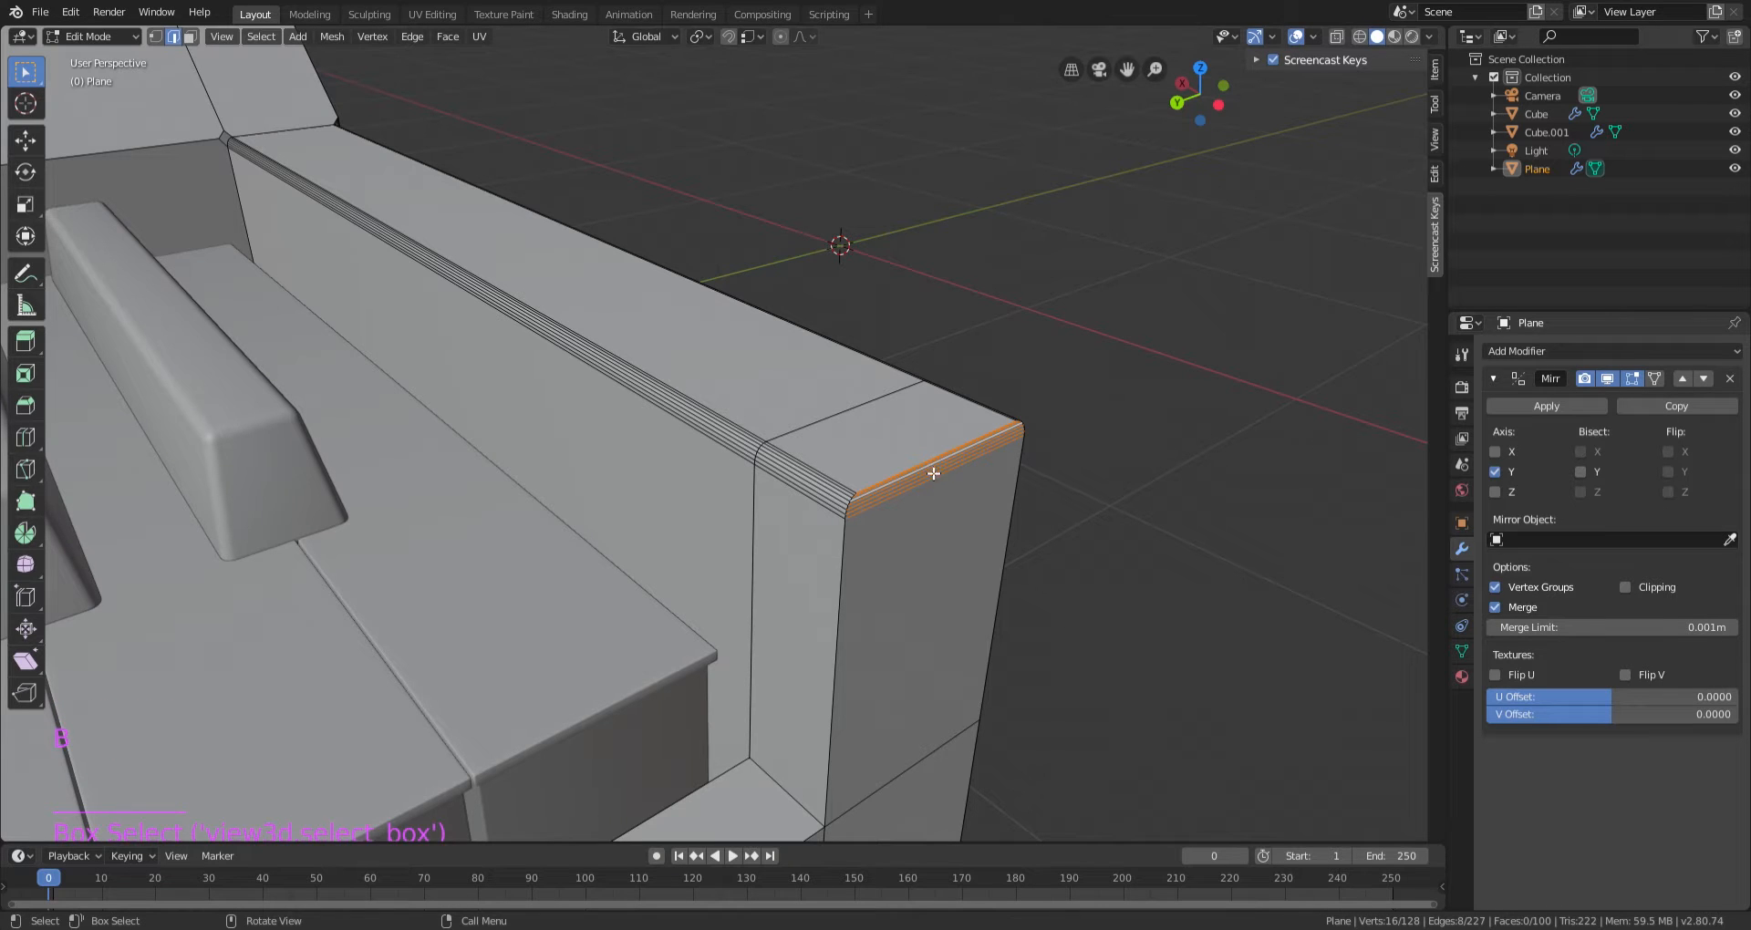
pyautogui.moveTo(1040, 512); pyautogui.dragTo(1065, 513, button='middle')
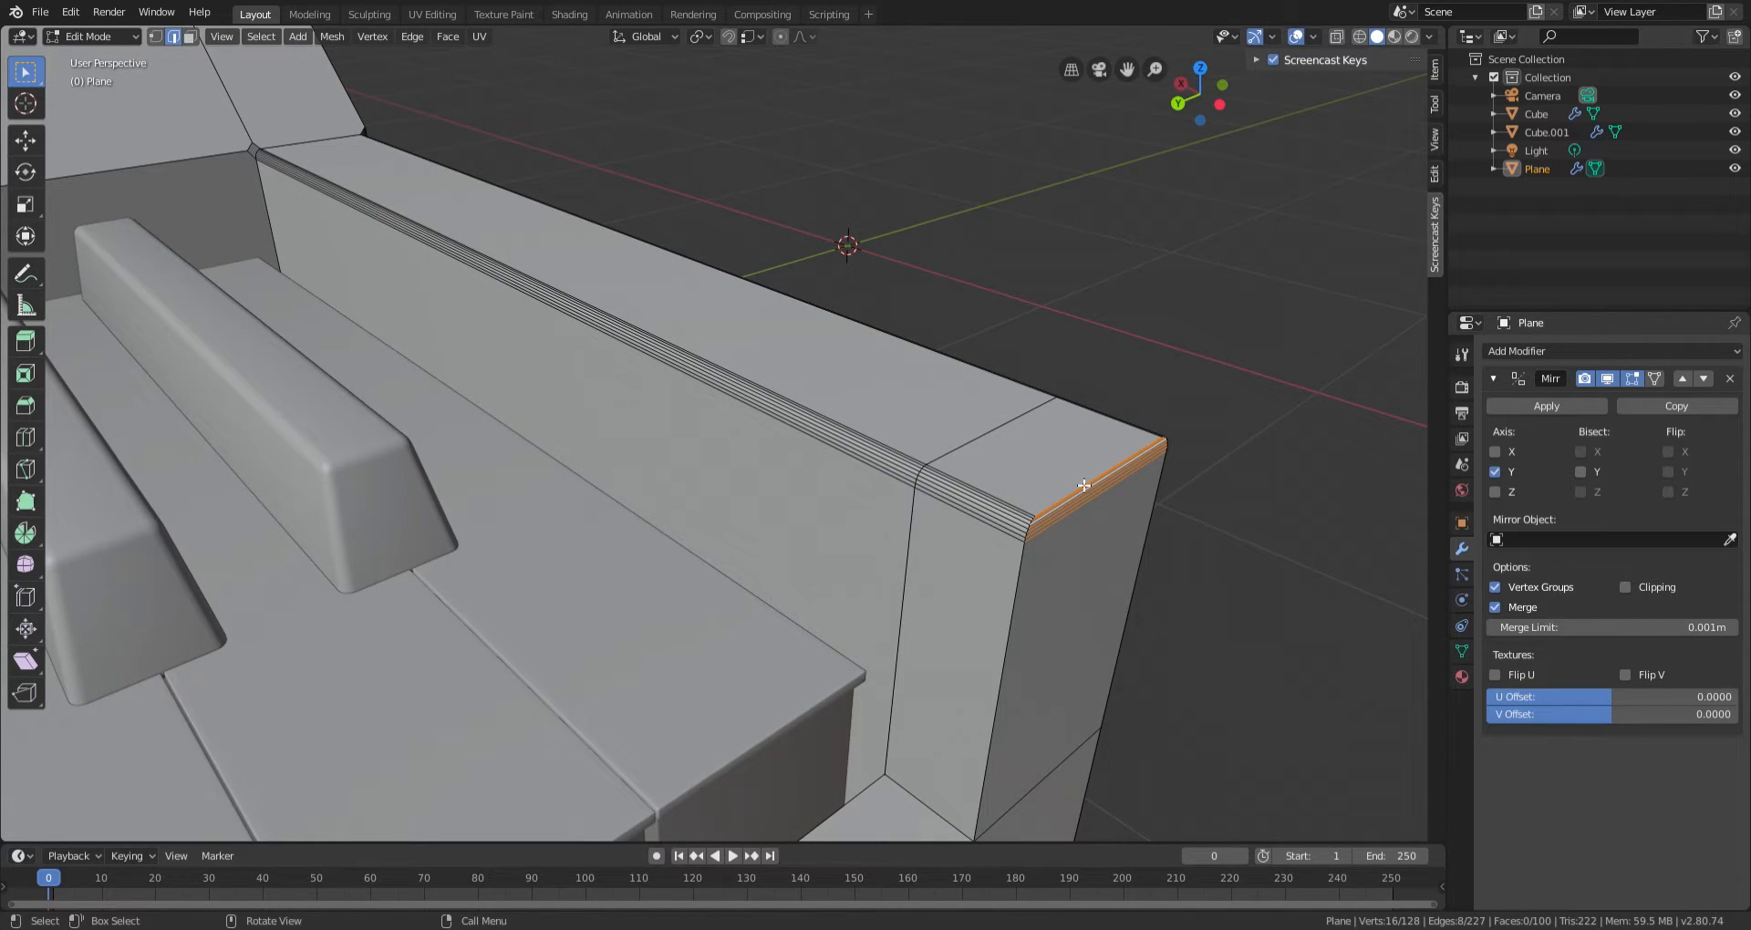
pyautogui.press('s')
pyautogui.press('x')
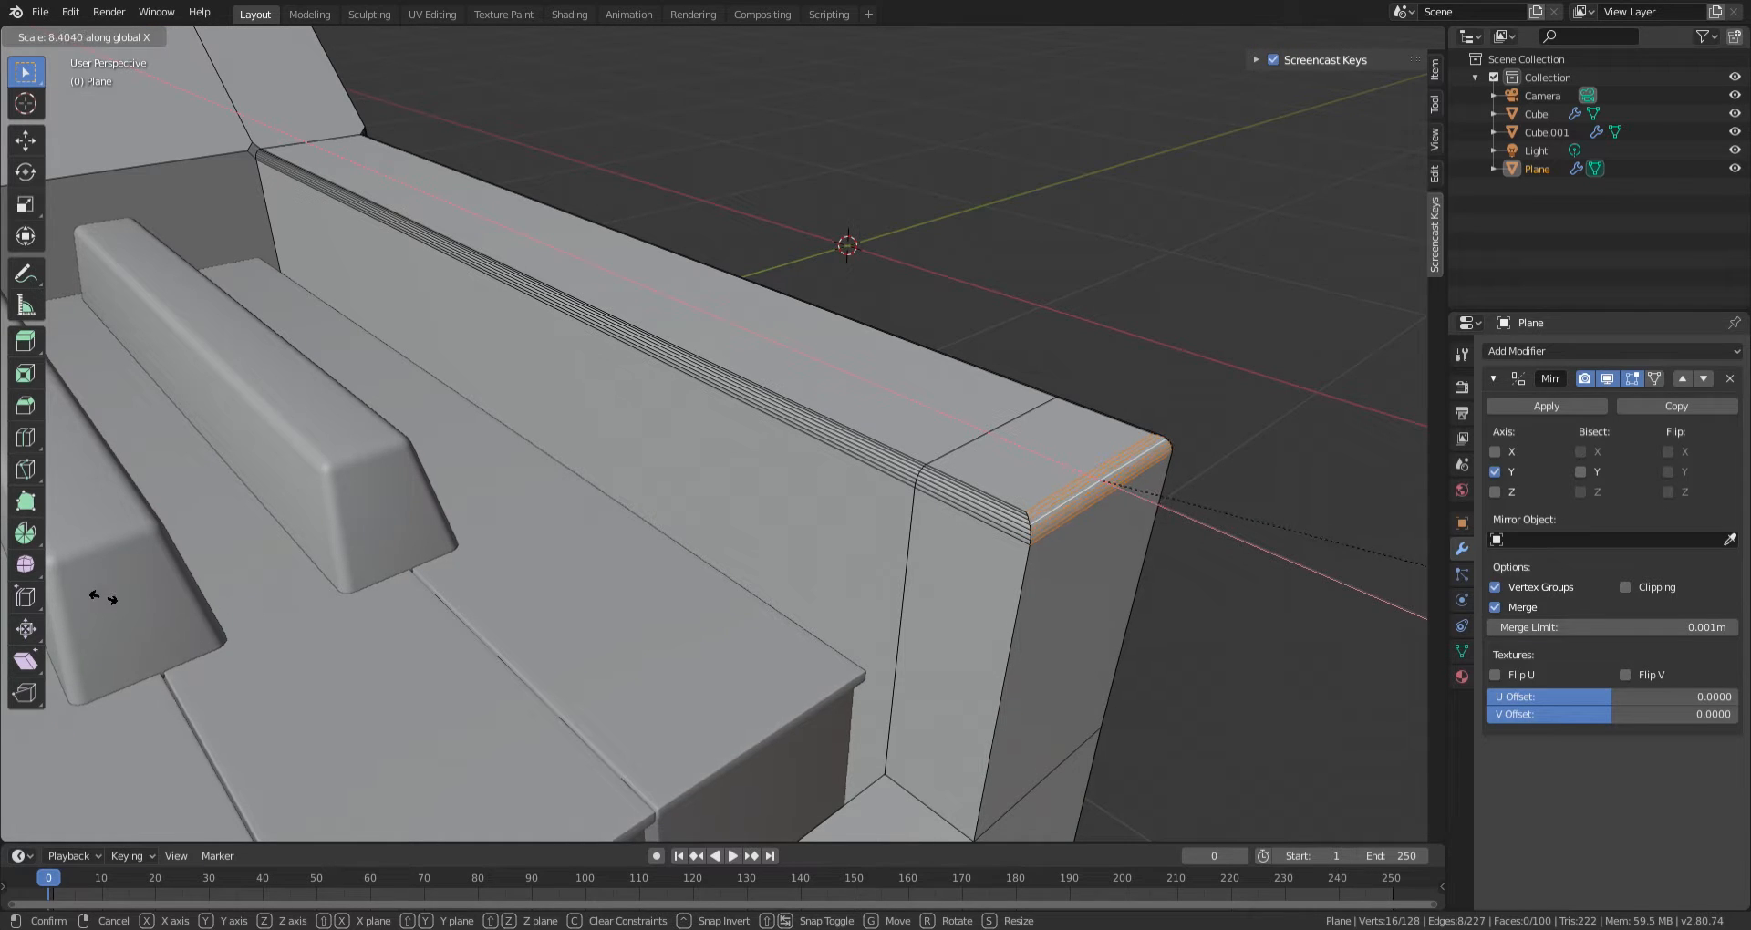
pyautogui.click(155, 603)
pyautogui.press('Tab')
pyautogui.scroll(-3, 492, 584)
pyautogui.moveTo(283, 407); pyautogui.dragTo(484, 419, button='middle')
# Bevel the lower front edge of the rear cover, just behind the keys, with 7 segments.
pyautogui.press('Tab')
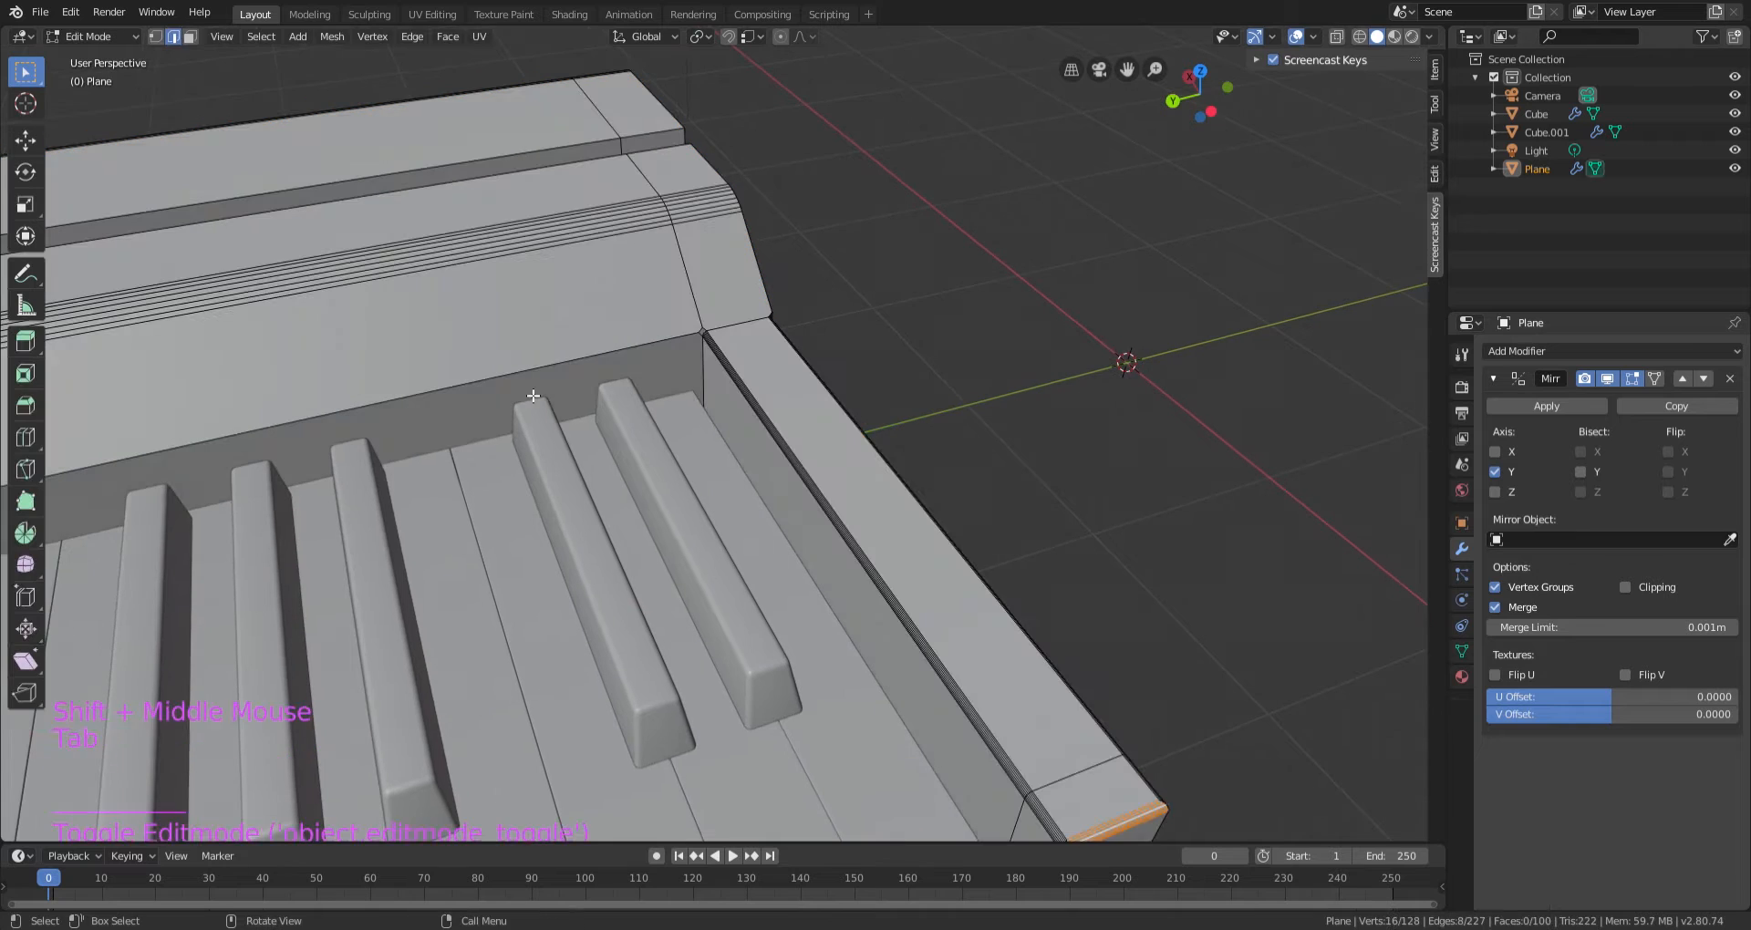
pyautogui.click(543, 376)
pyautogui.scroll(-3, 537, 379)
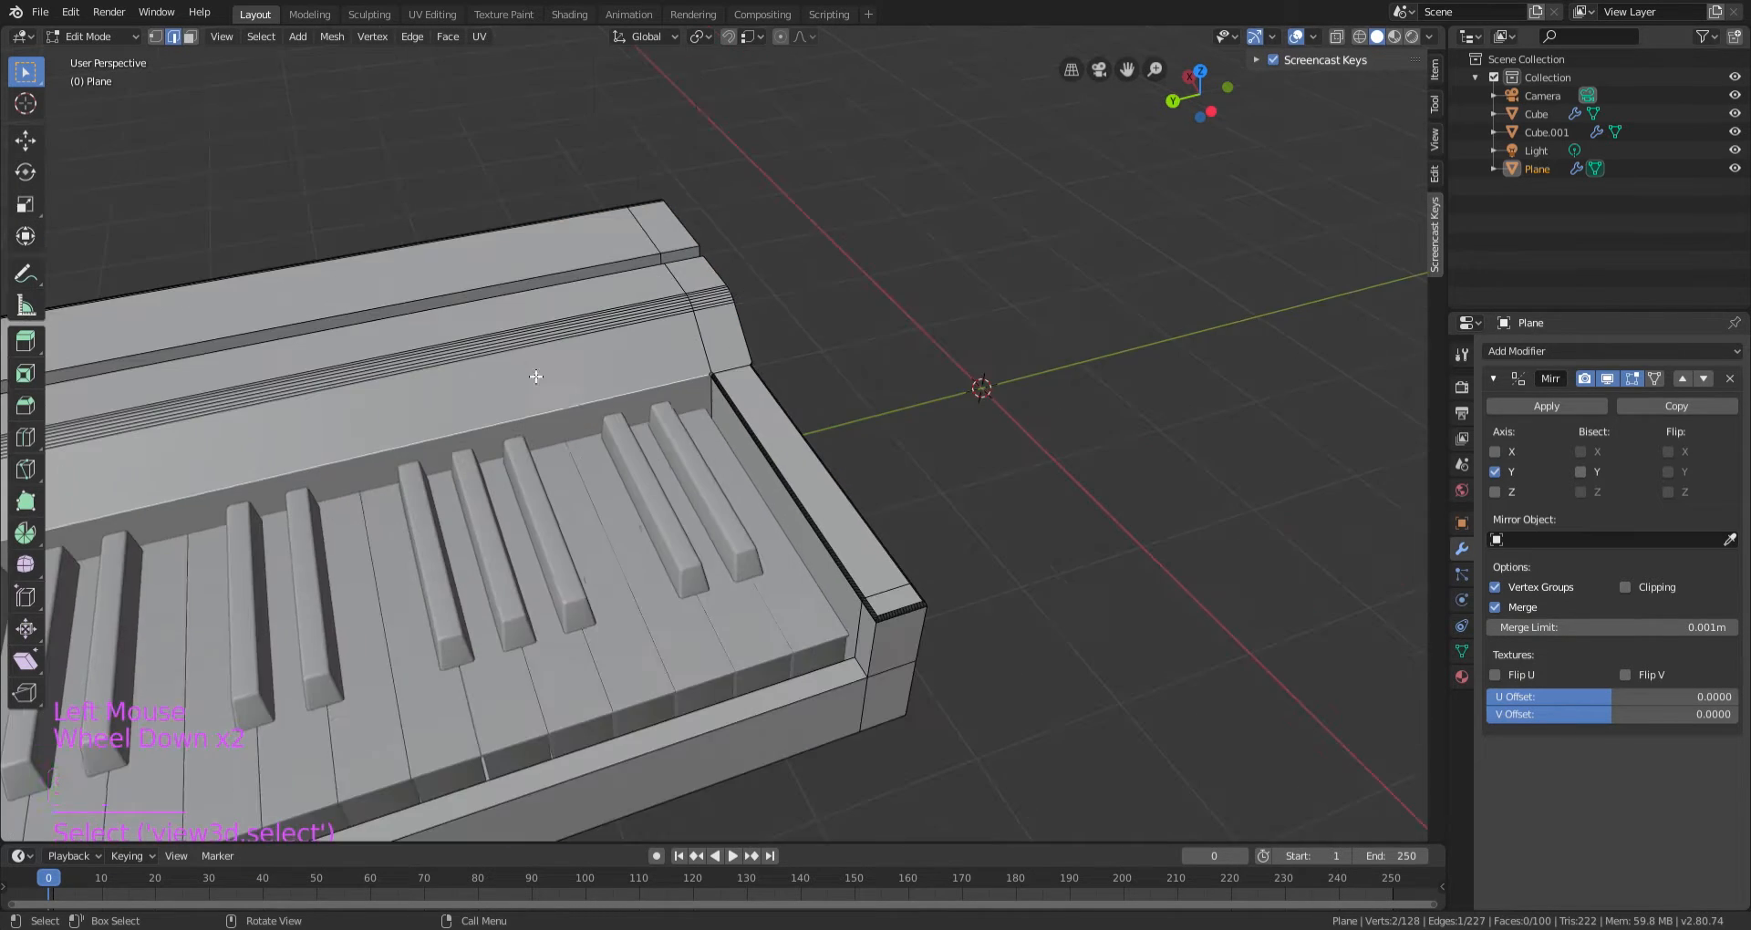
pyautogui.keyDown('shift'); pyautogui.moveTo(535, 379); pyautogui.dragTo(951, 290, button='middle'); pyautogui.keyUp('shift')
pyautogui.hotkey('ctrl', 'b')
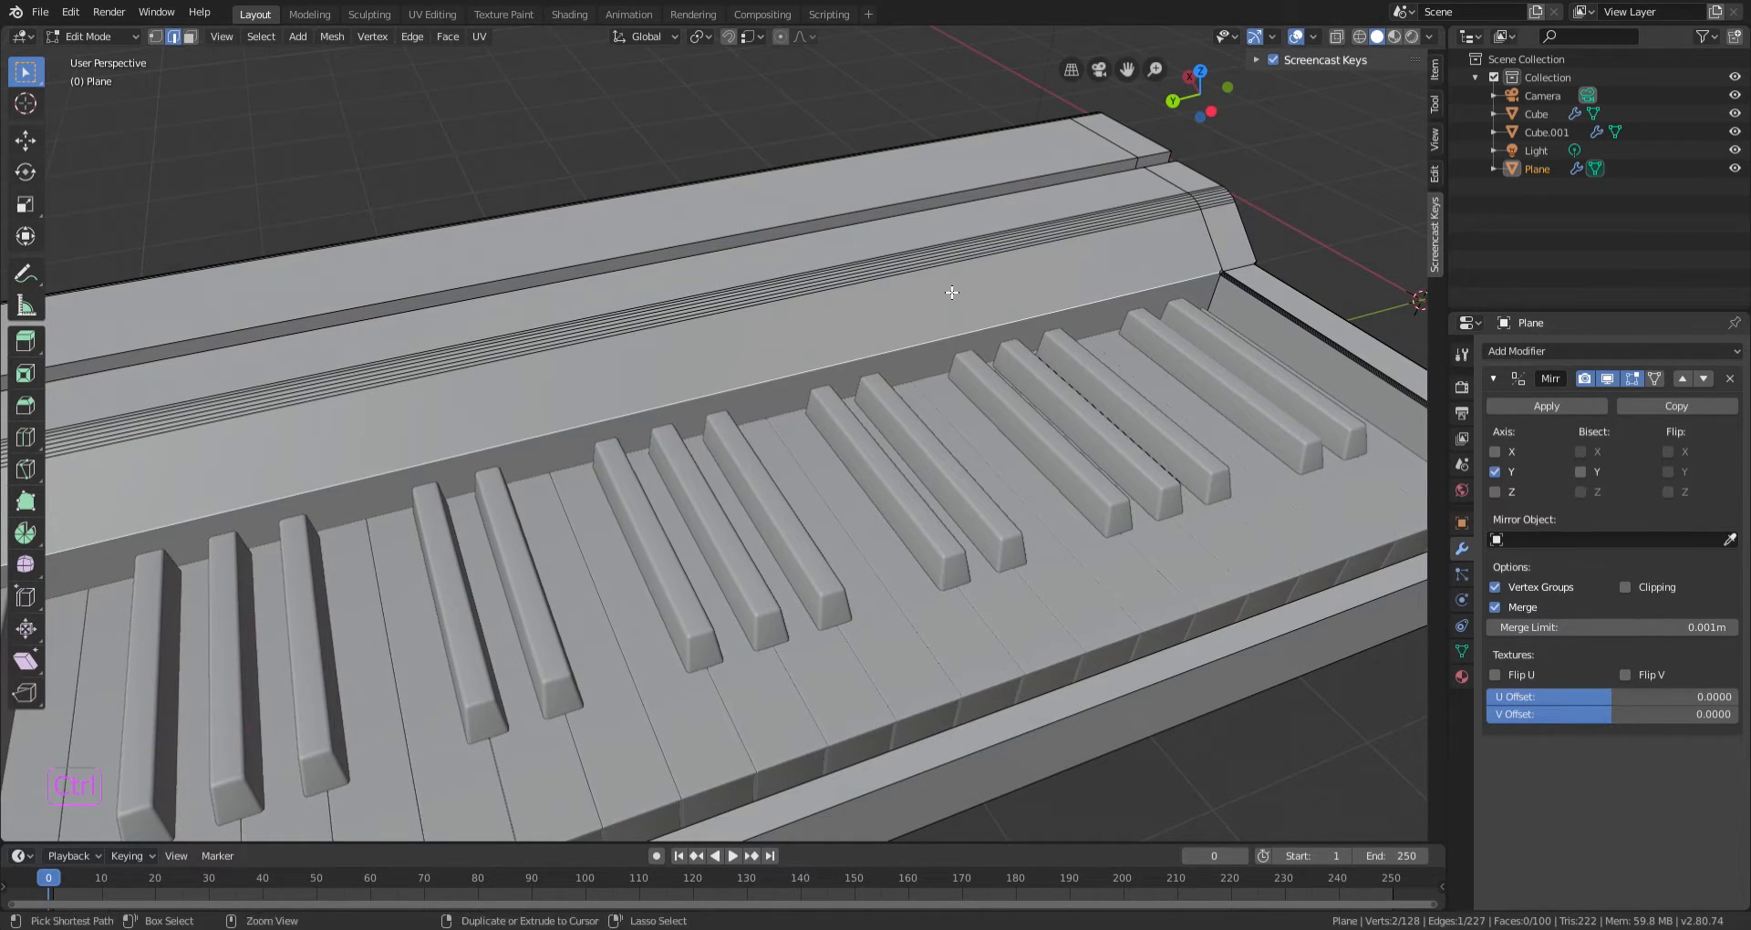
pyautogui.click(1005, 300)
pyautogui.keyDown('shift'); pyautogui.scroll(1, 852, 372); pyautogui.keyUp('shift')
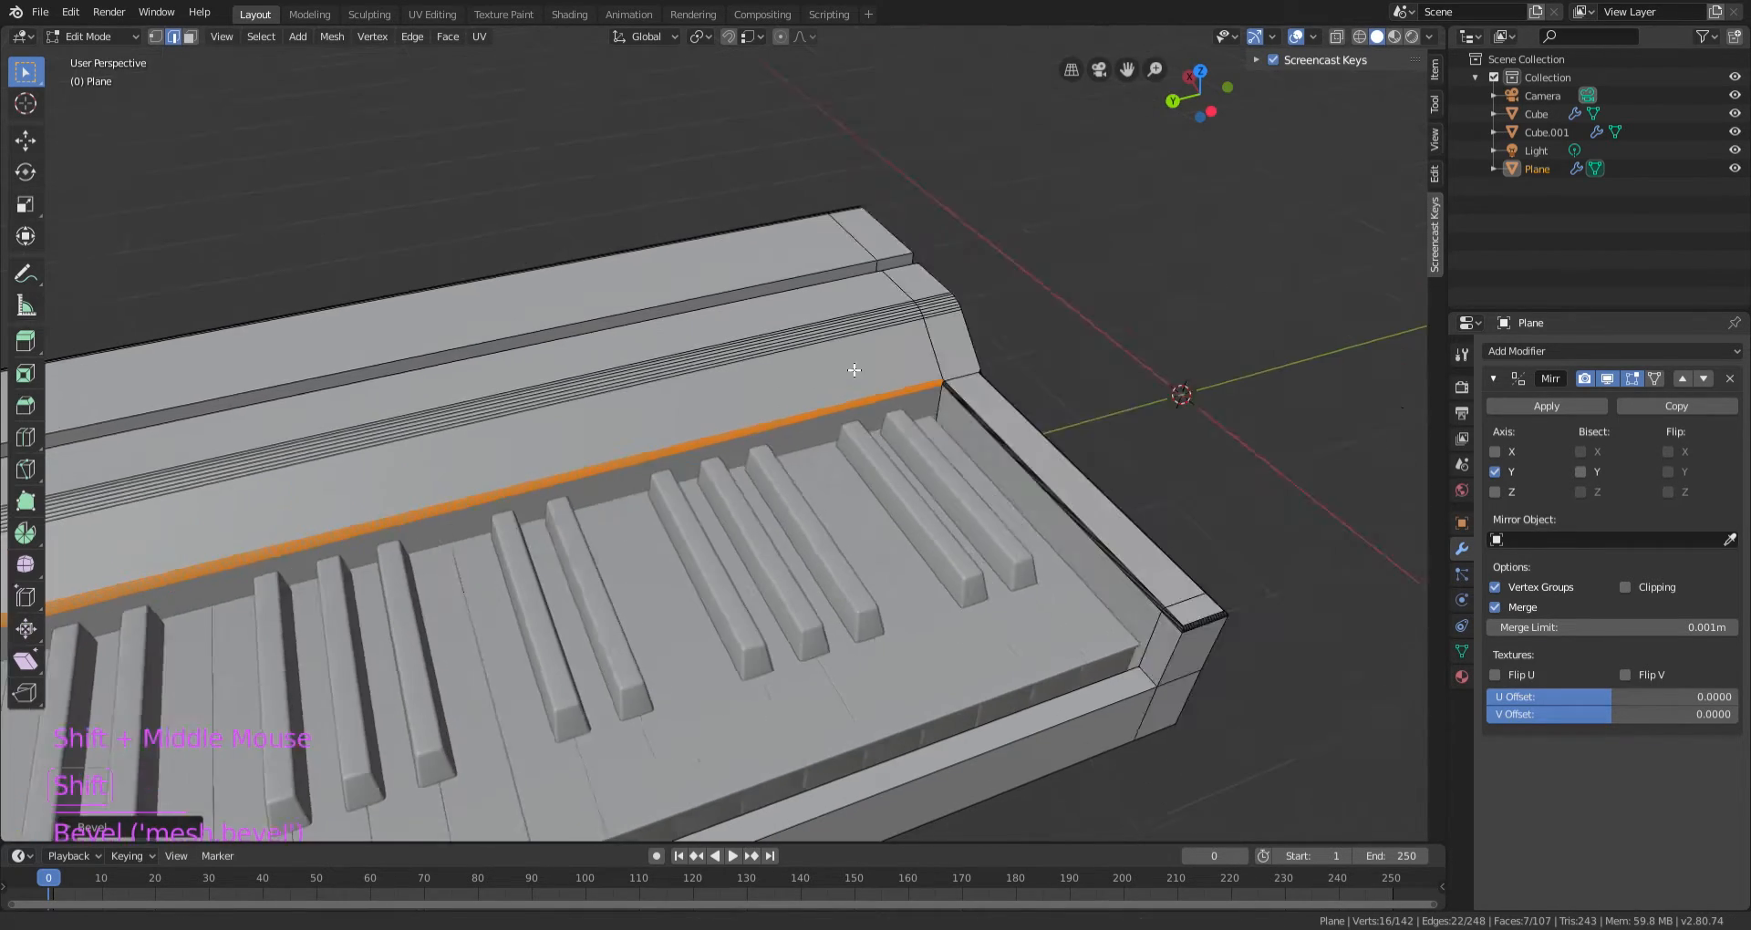
pyautogui.scroll(7, 930, 414)
pyautogui.scroll(-1, 944, 387)
pyautogui.scroll(-7, 943, 388)
pyautogui.moveTo(938, 364); pyautogui.dragTo(1012, 361, button='middle')
# Try to widen the bevel on the rear cover's lower front edge by scaling it along the X axis.
pyautogui.press('s')
pyautogui.press('x')
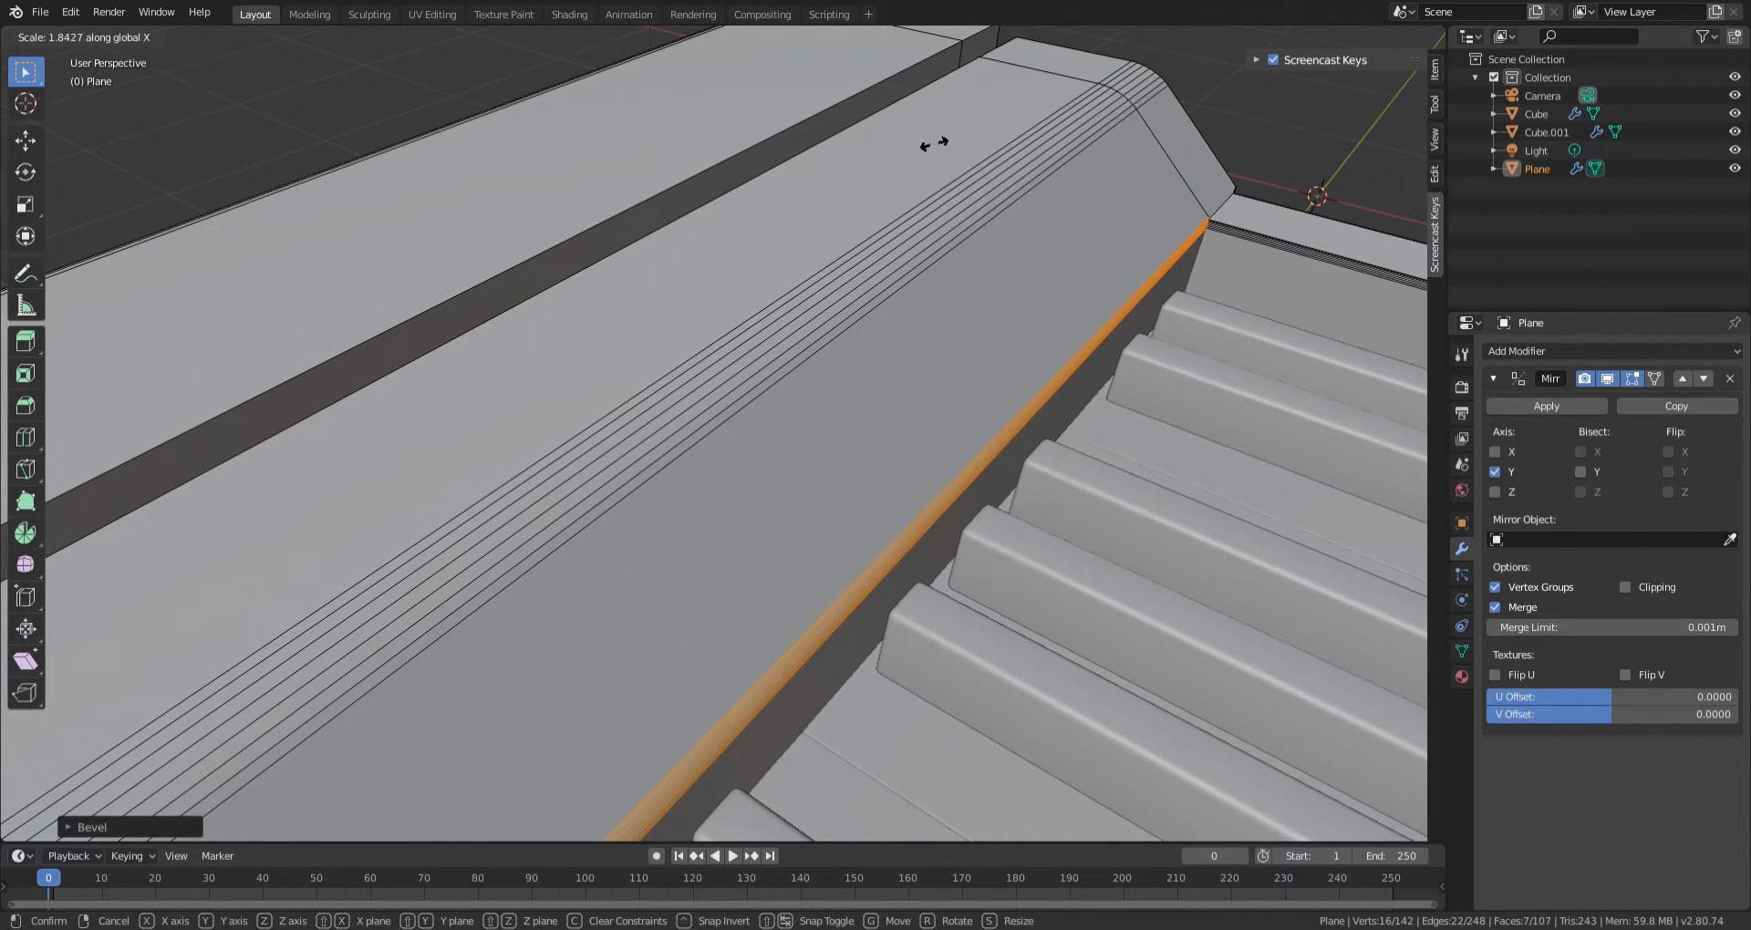
pyautogui.click(964, 274)
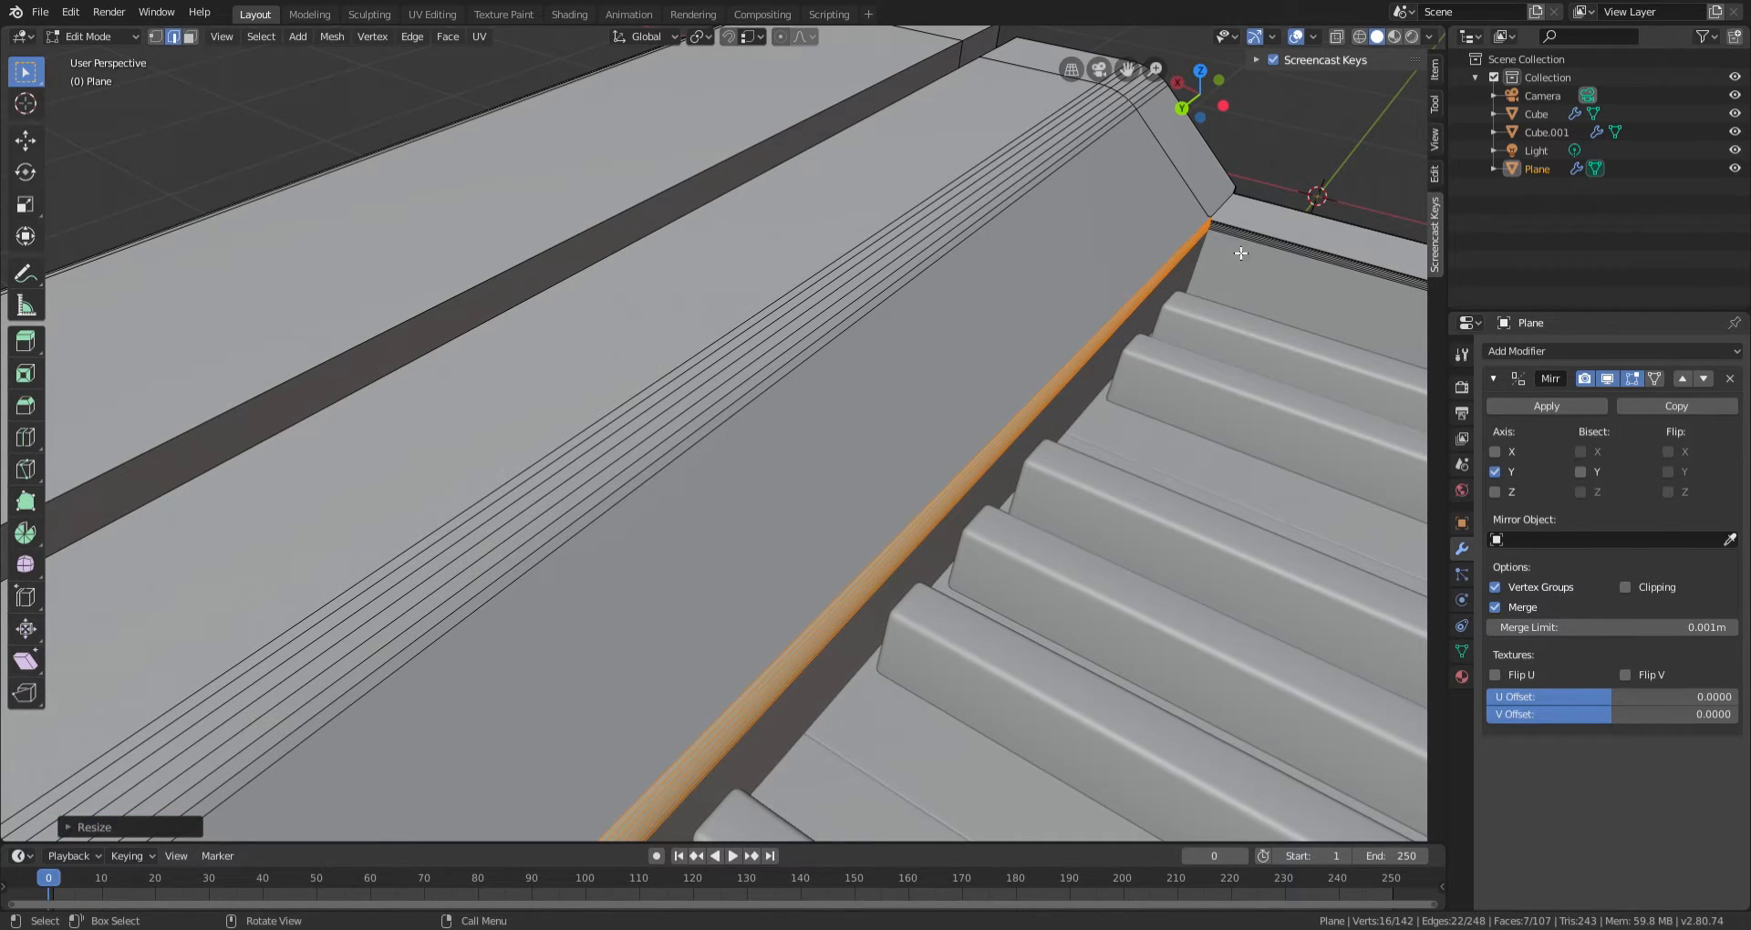
pyautogui.scroll(-5, 1241, 253)
pyautogui.press('Tab')
pyautogui.moveTo(1195, 242); pyautogui.dragTo(1237, 242, button='middle')
pyautogui.scroll(3, 1219, 198)
pyautogui.press('Tab')
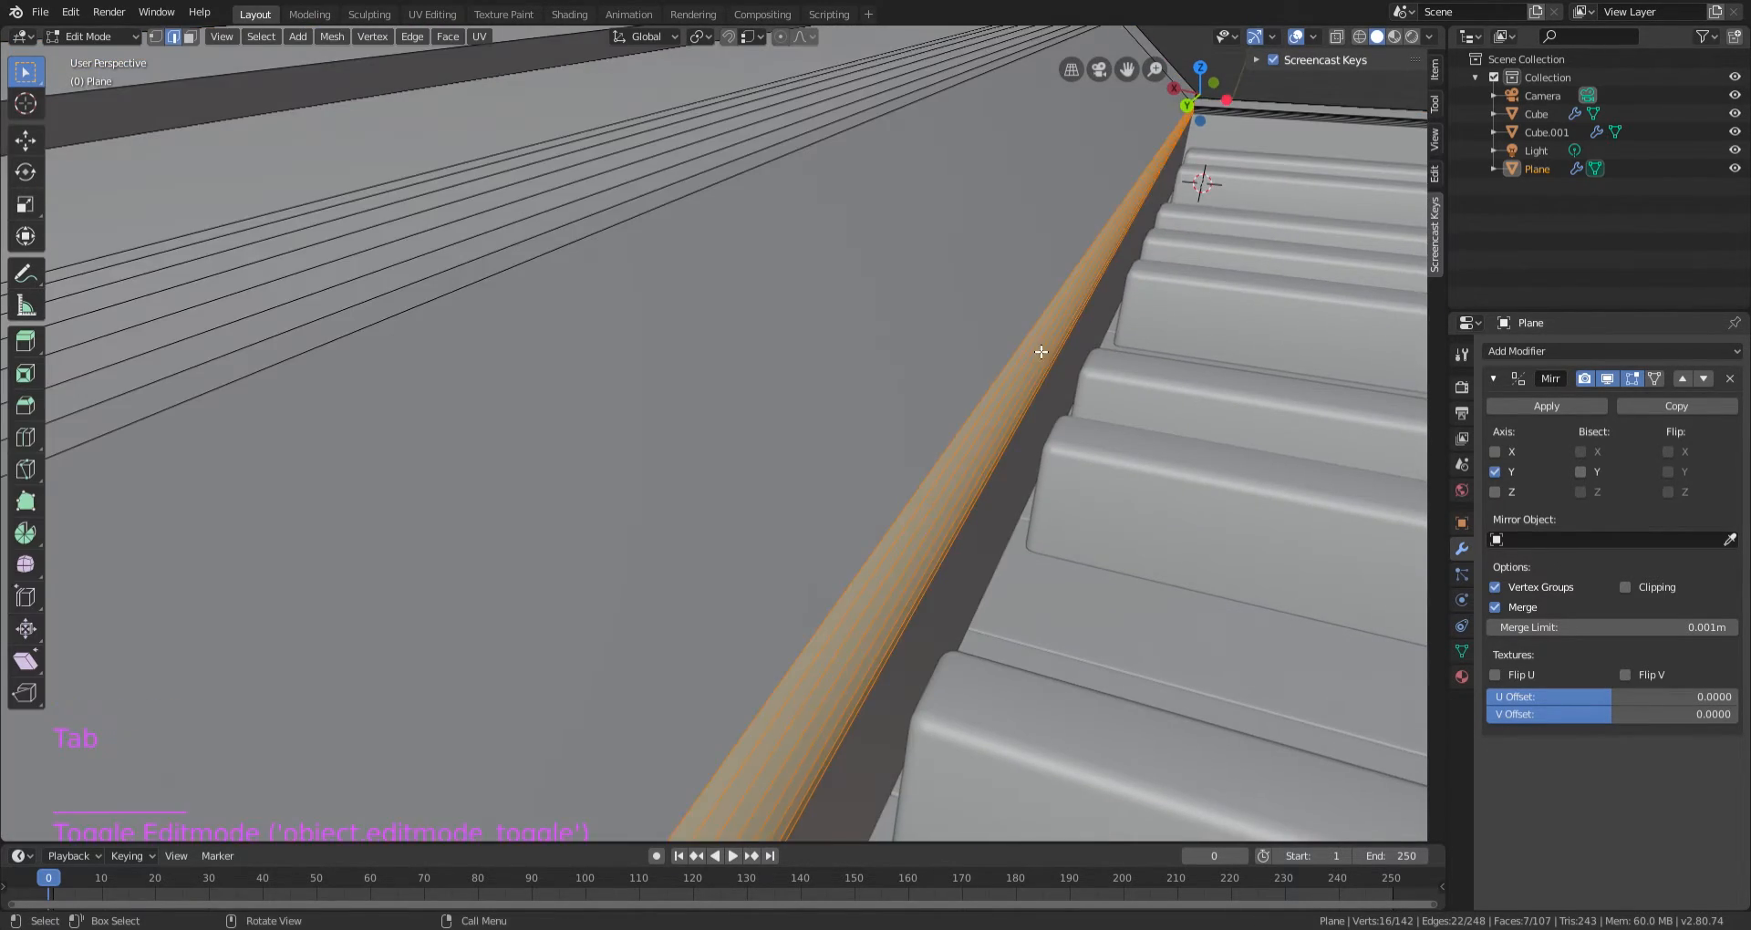
pyautogui.moveTo(1042, 351); pyautogui.dragTo(1061, 320, button='middle')
pyautogui.scroll(-2, 1058, 337)
pyautogui.scroll(-1, 1058, 338)
# Undo the X-axis scaling of the bevel on the rear cover's lower front edge.
pyautogui.hotkey('ctrl', 'z')
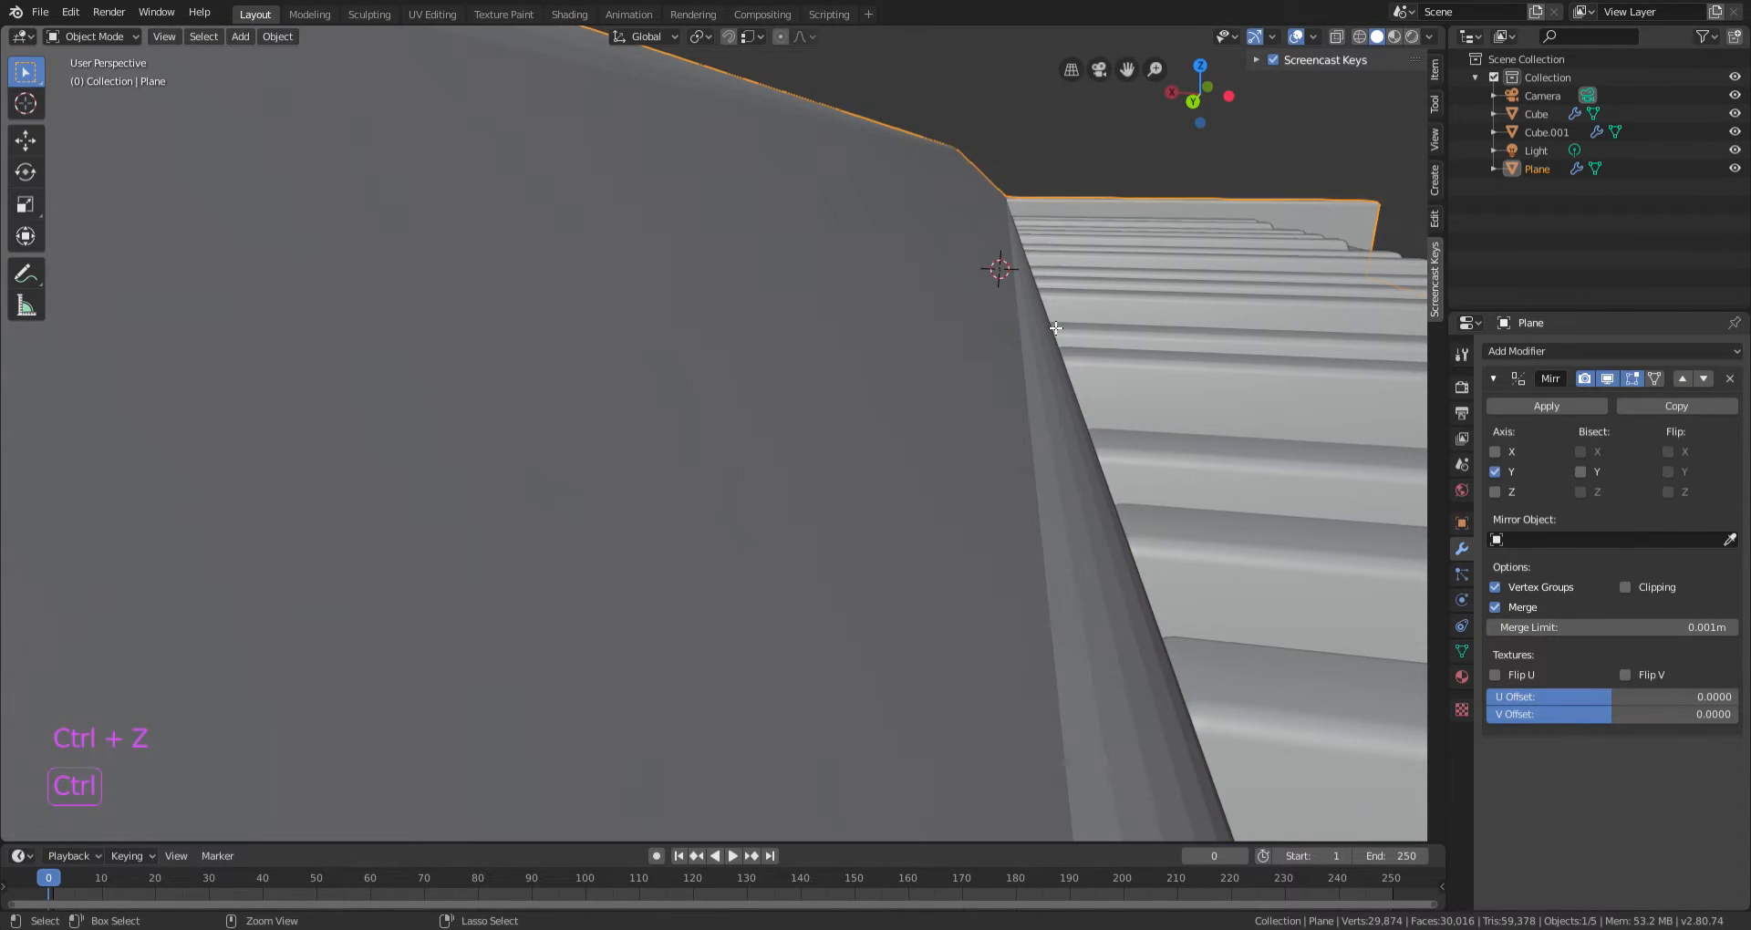
pyautogui.hotkey('ctrl', 'z')
pyautogui.hotkey('ctrl', 'z')
pyautogui.scroll(1, 1055, 389)
pyautogui.moveTo(1056, 390); pyautogui.dragTo(1058, 386, button='middle')
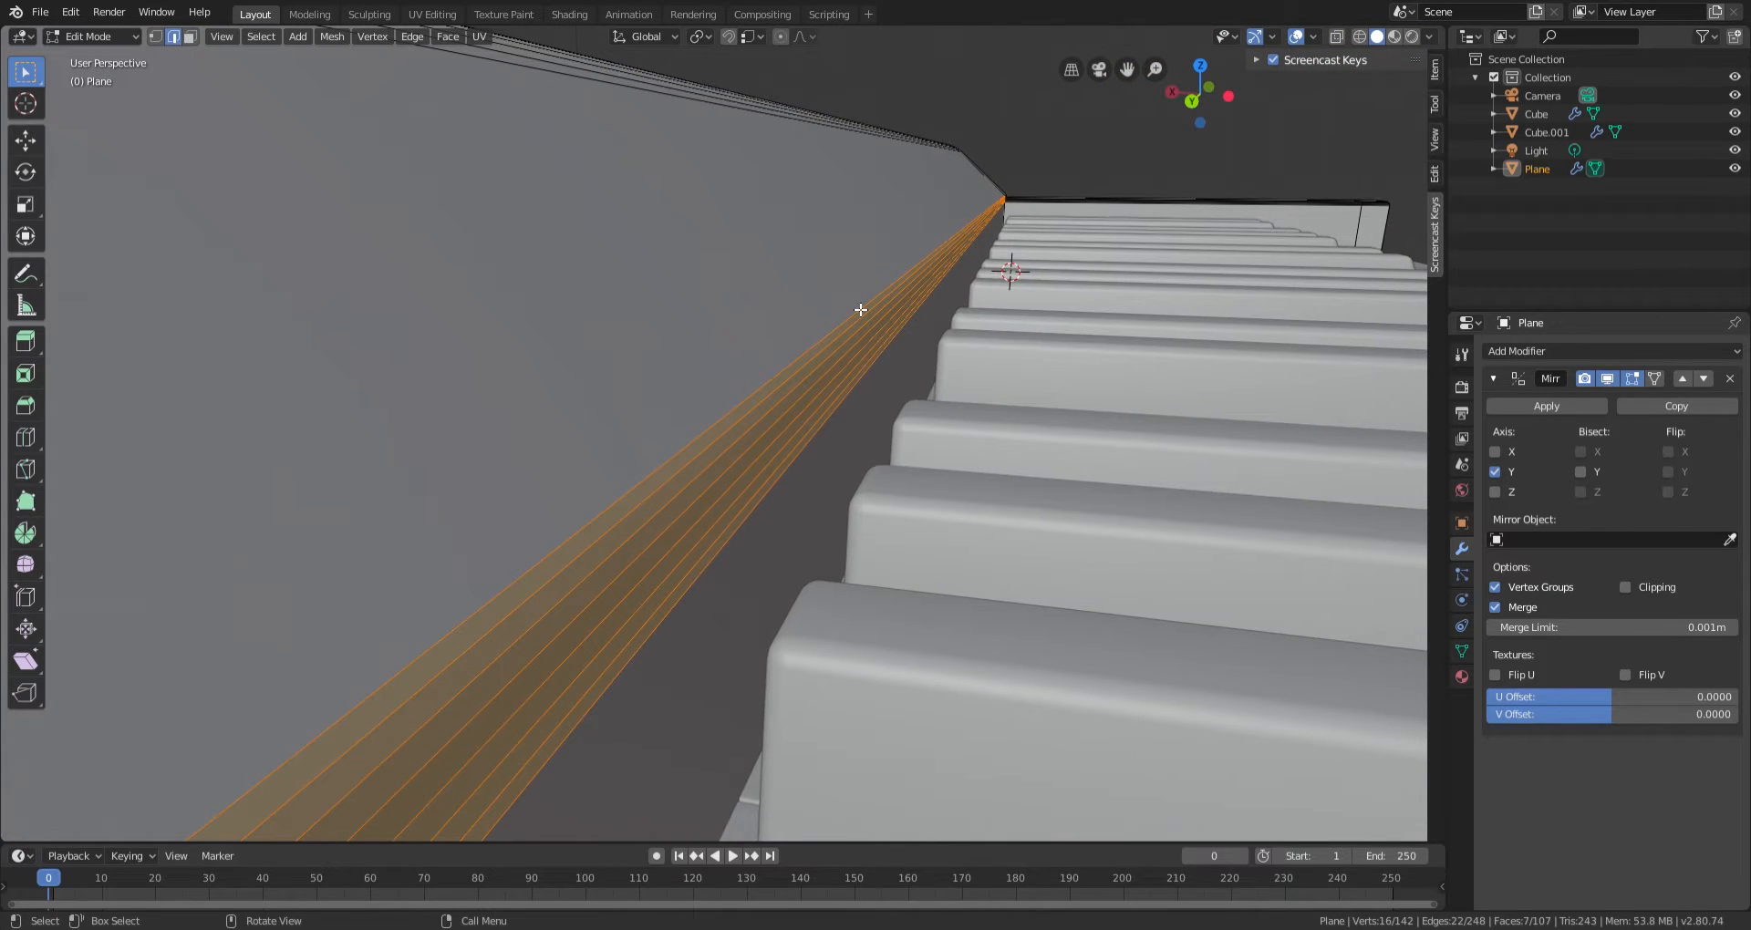
pyautogui.moveTo(834, 376); pyautogui.dragTo(857, 360, button='middle')
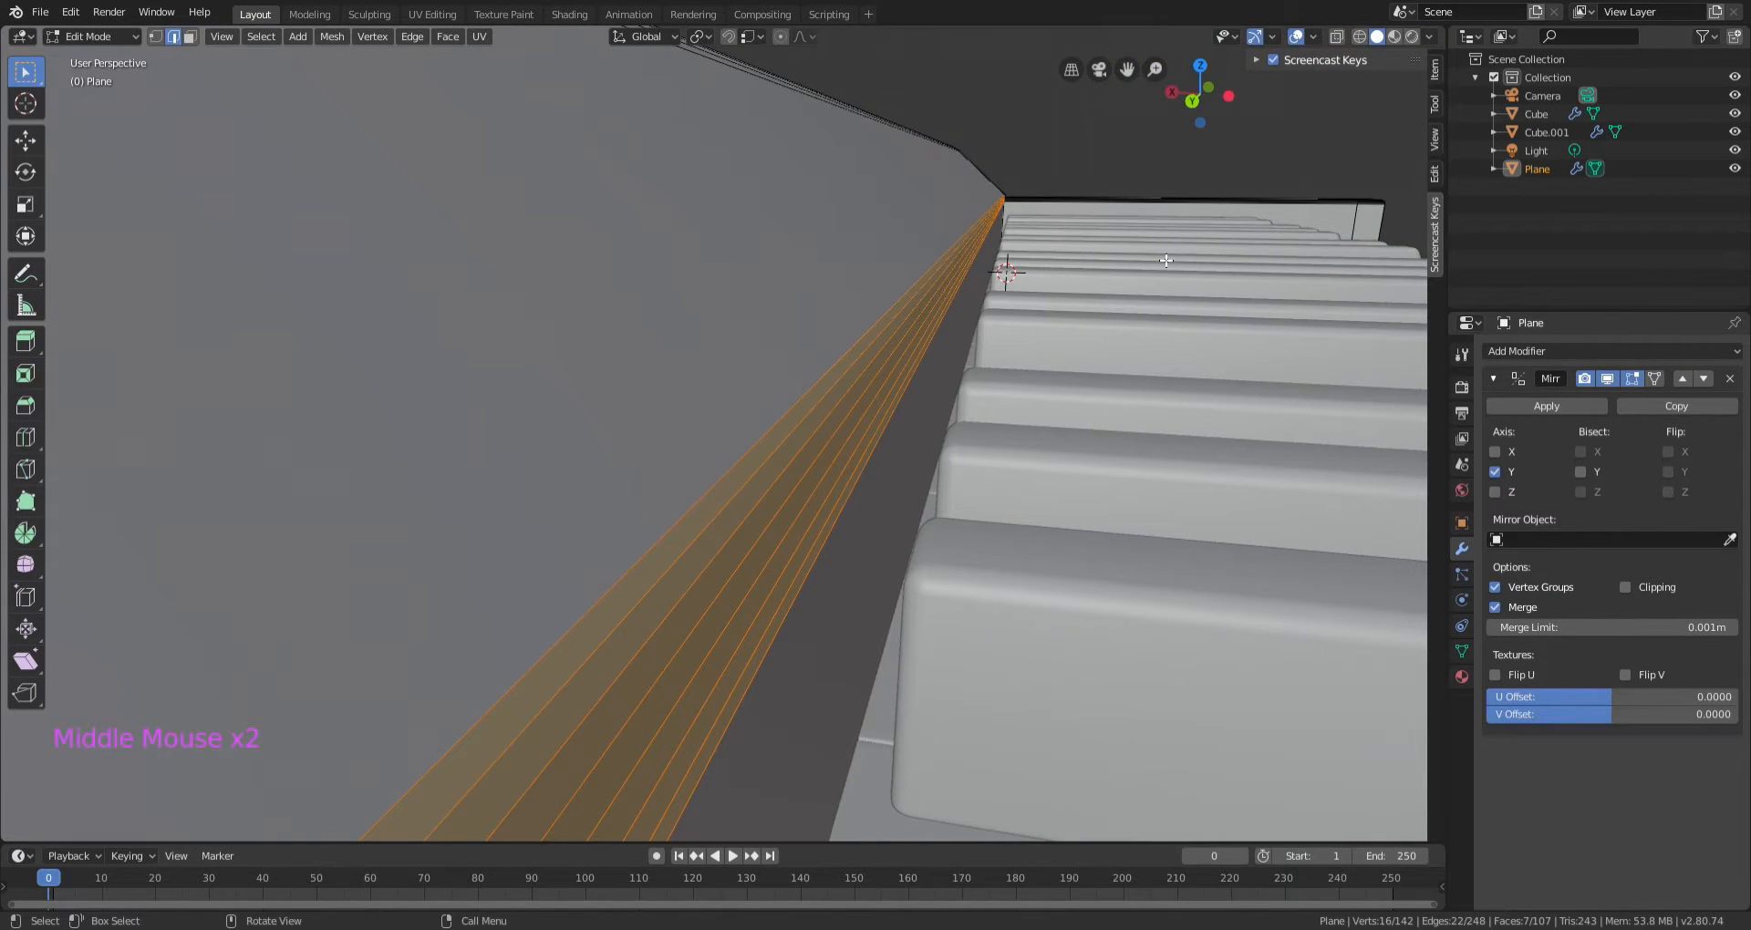
pyautogui.press('s')
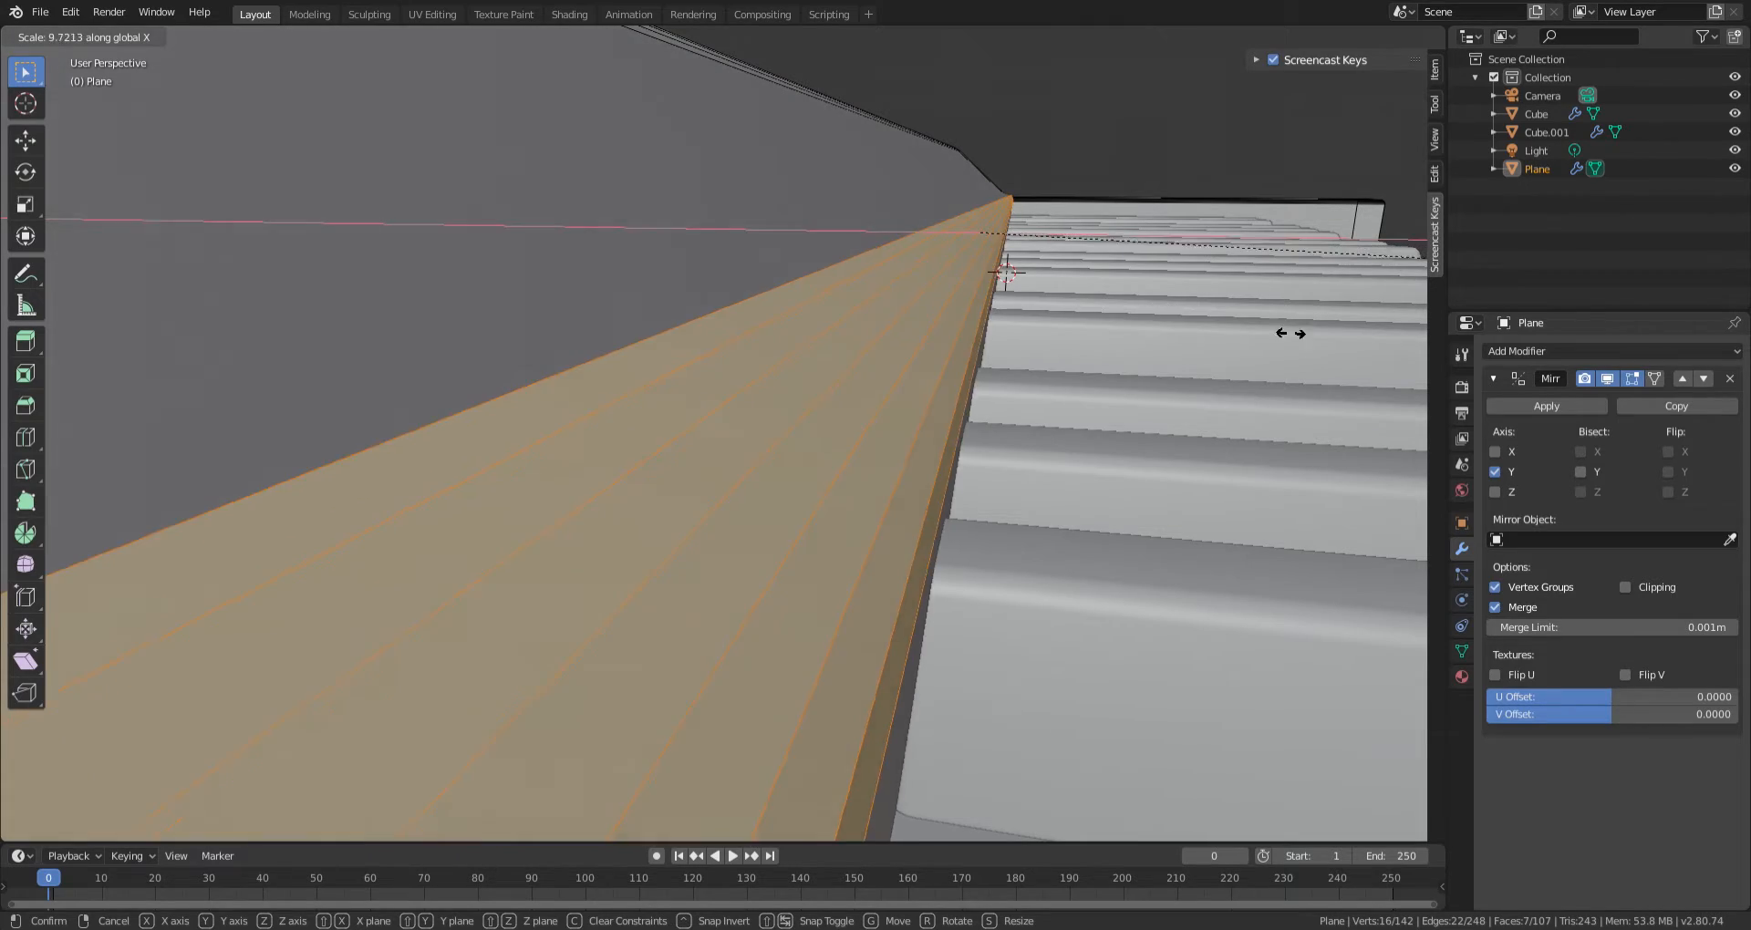
pyautogui.rightClick(1065, 258)
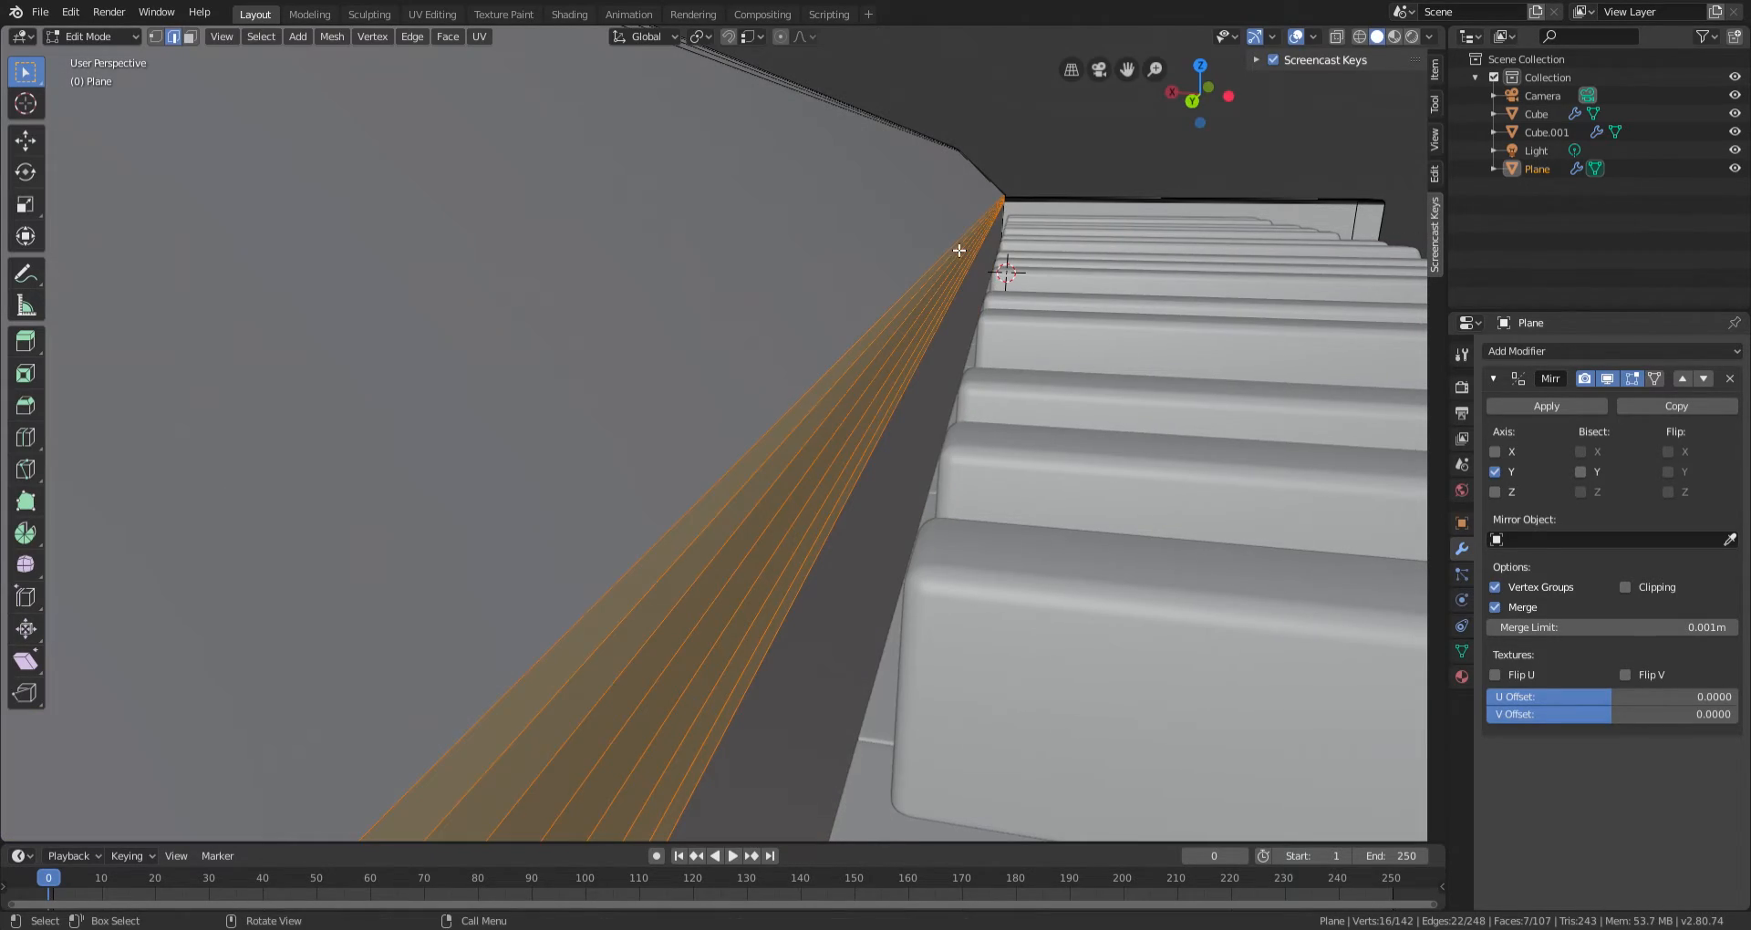
# Return to Object Mode, check the rounded edges around the piano case and save the file.
pyautogui.moveTo(931, 271); pyautogui.dragTo(981, 426, button='middle')
pyautogui.scroll(6, 922, 383)
pyautogui.press('Tab')
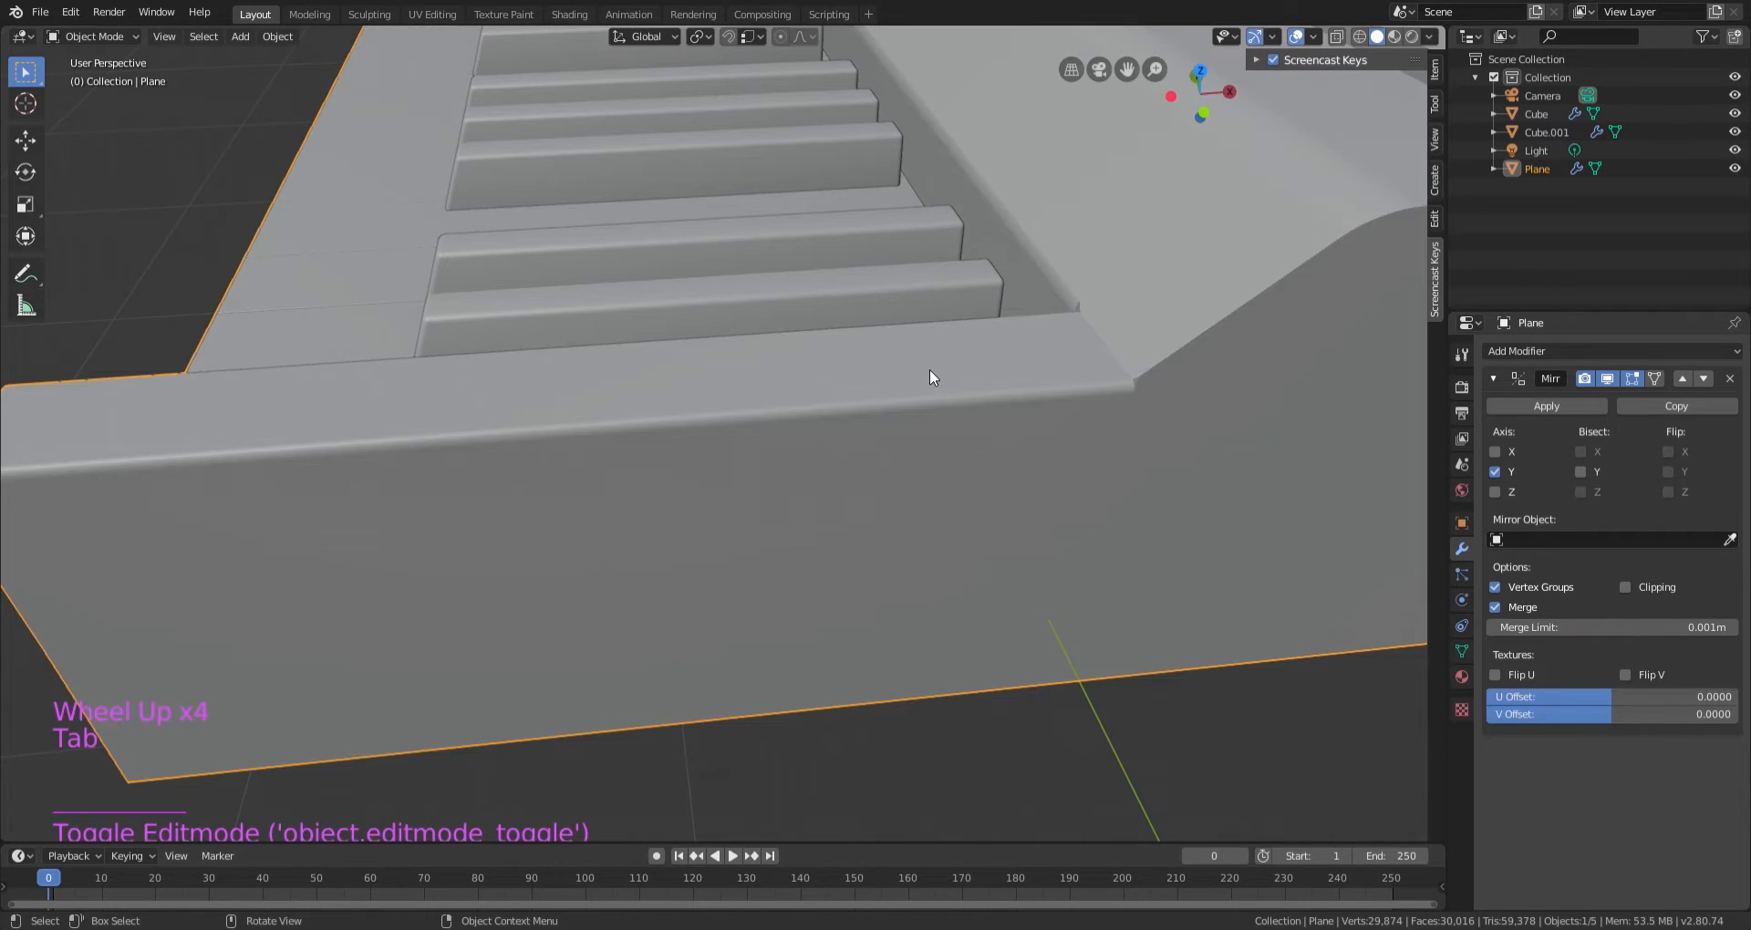
pyautogui.moveTo(929, 369); pyautogui.dragTo(934, 276, button='middle')
pyautogui.scroll(-7, 918, 326)
pyautogui.hotkey('ctrl', 's')
pyautogui.scroll(7, 823, 293)
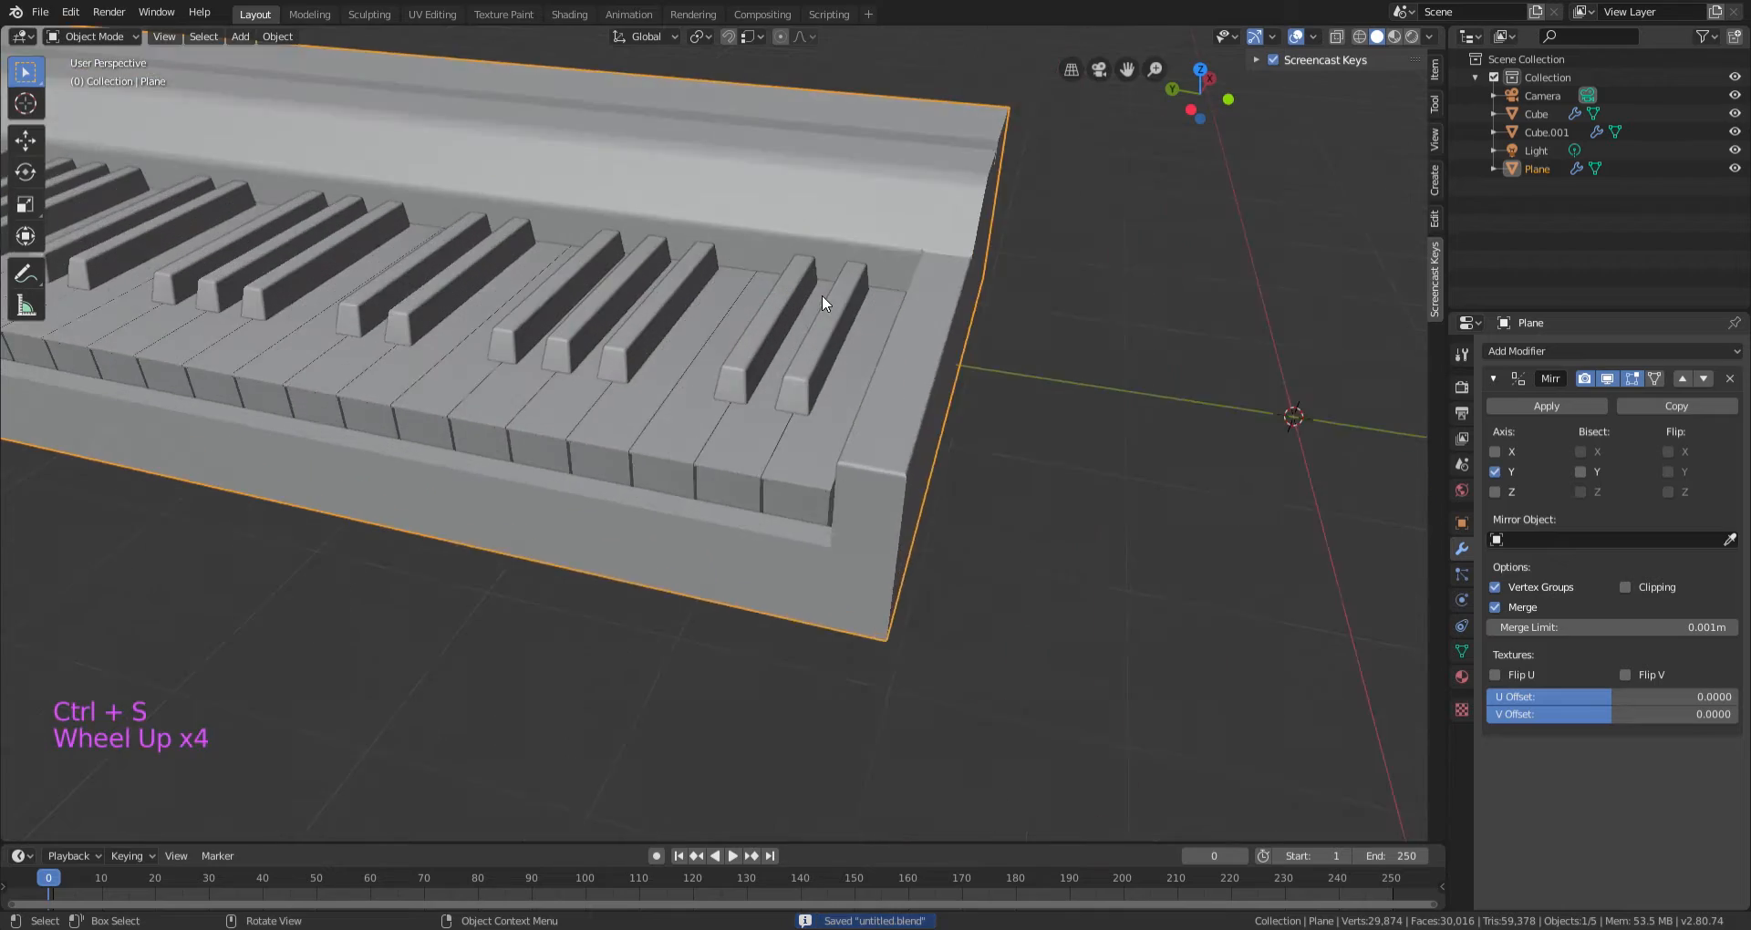
pyautogui.scroll(-6, 827, 297)
pyautogui.keyDown('shift'); pyautogui.moveTo(780, 301); pyautogui.dragTo(769, 397, button='middle'); pyautogui.keyUp('shift')
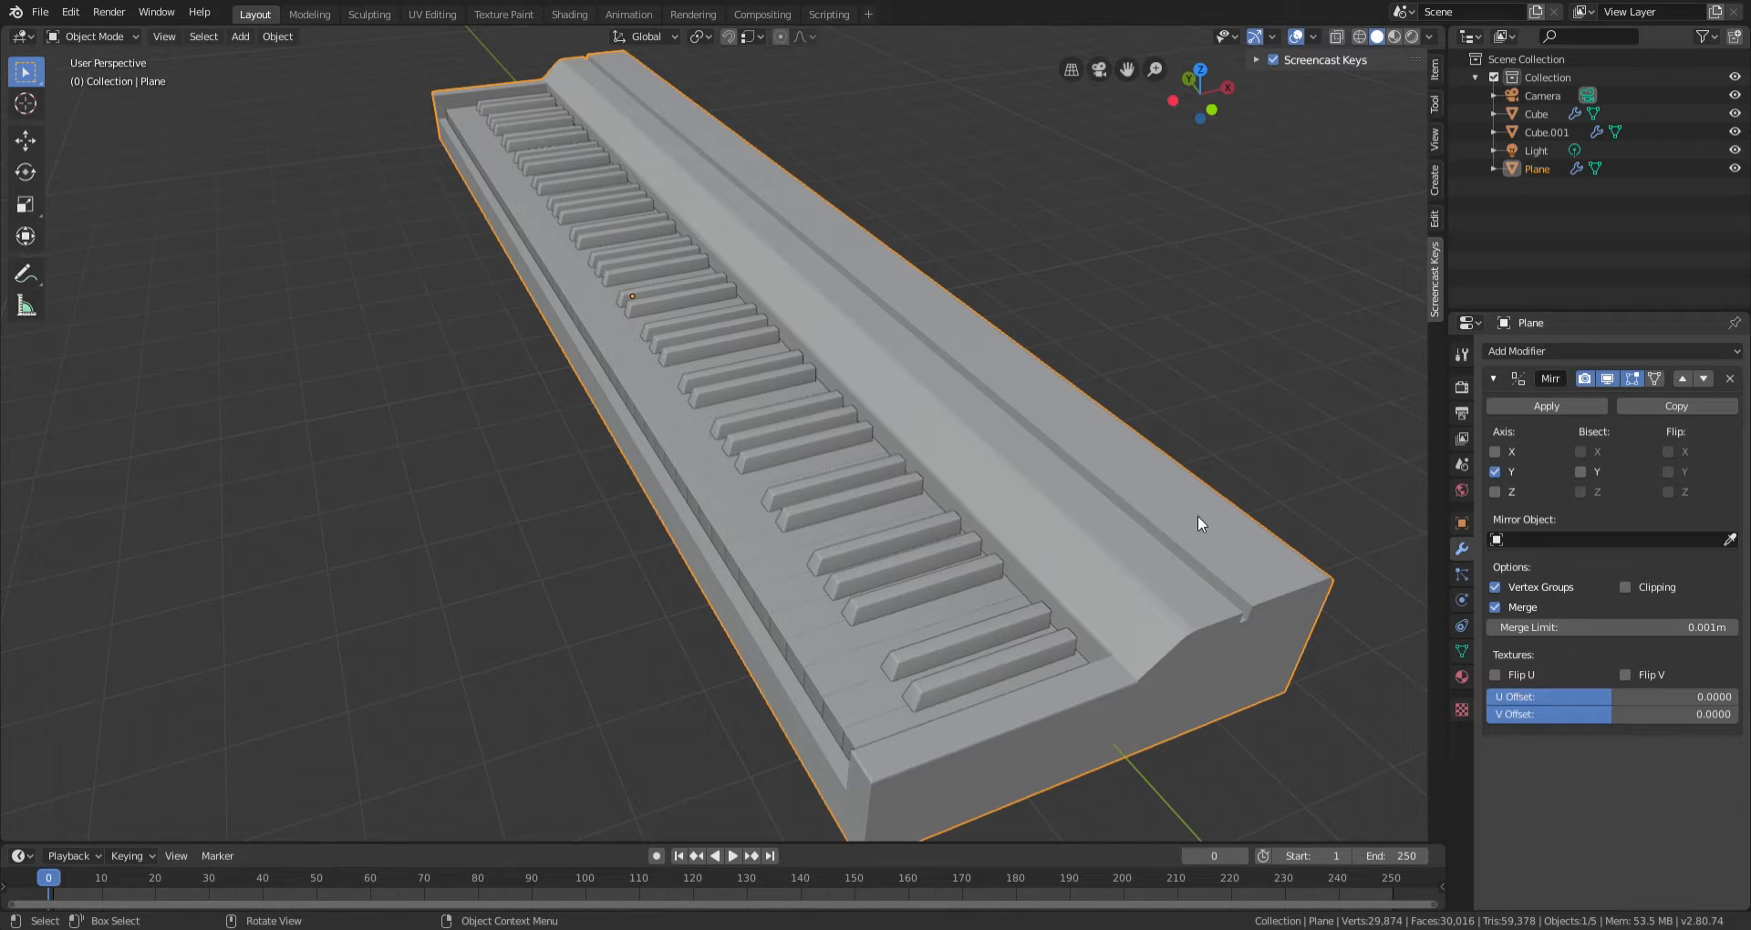
# Select the piano case and give it a new material.
pyautogui.click(1134, 550)
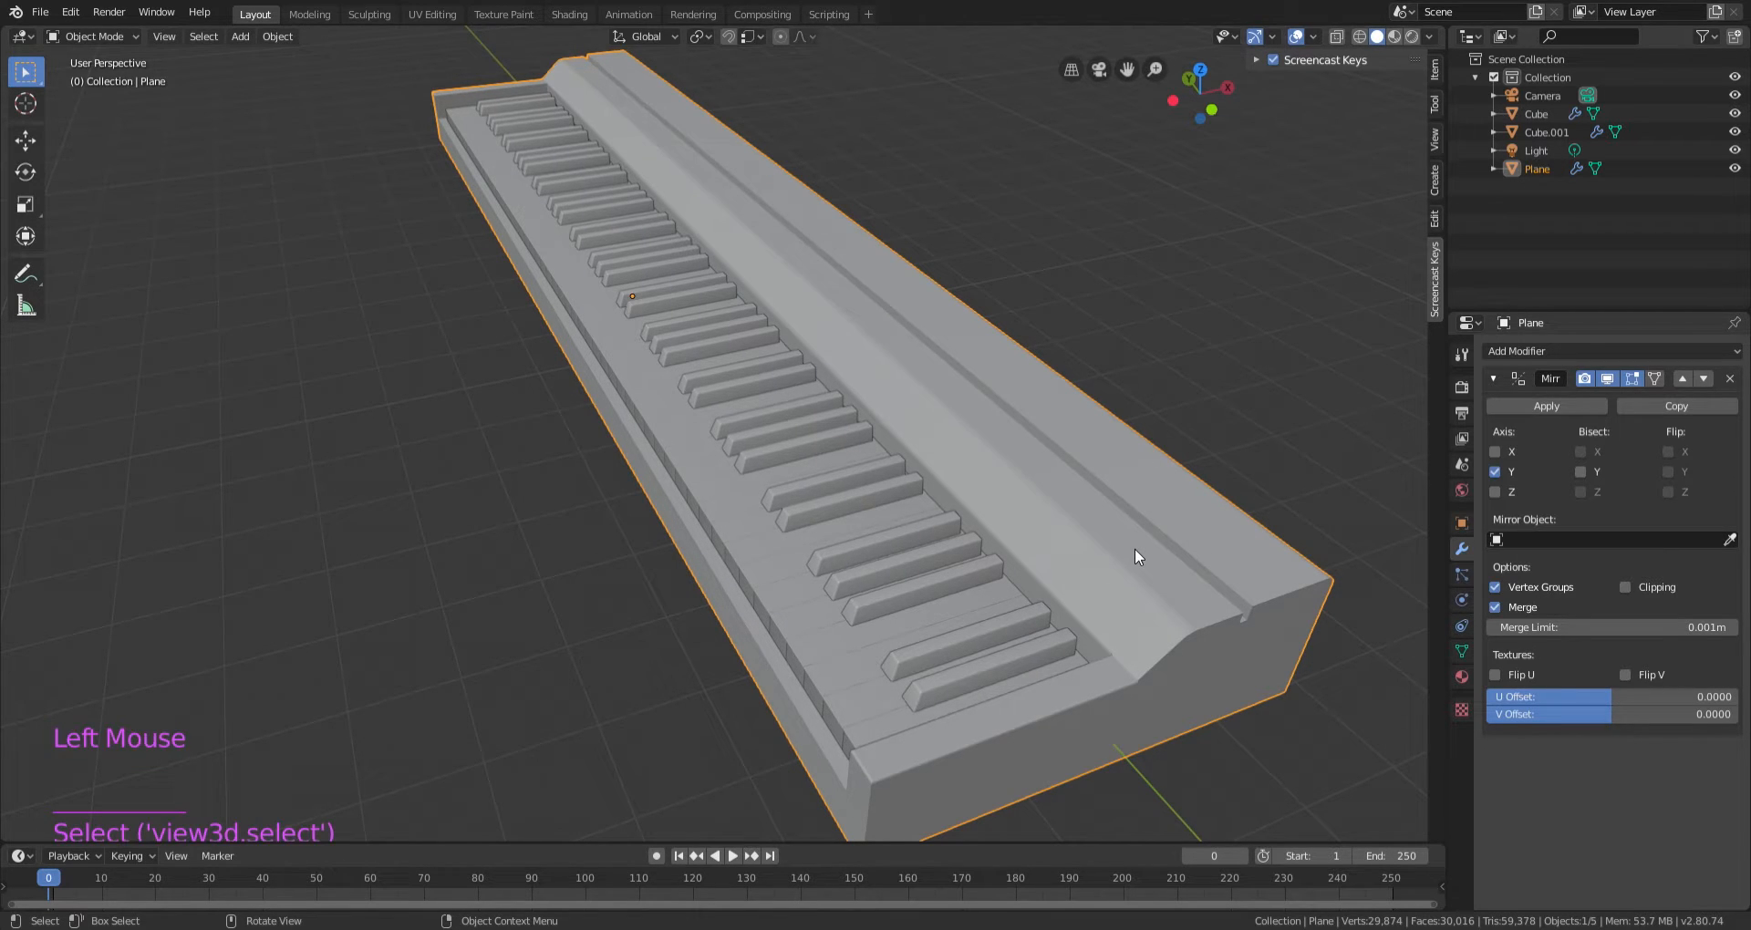
pyautogui.click(1462, 676)
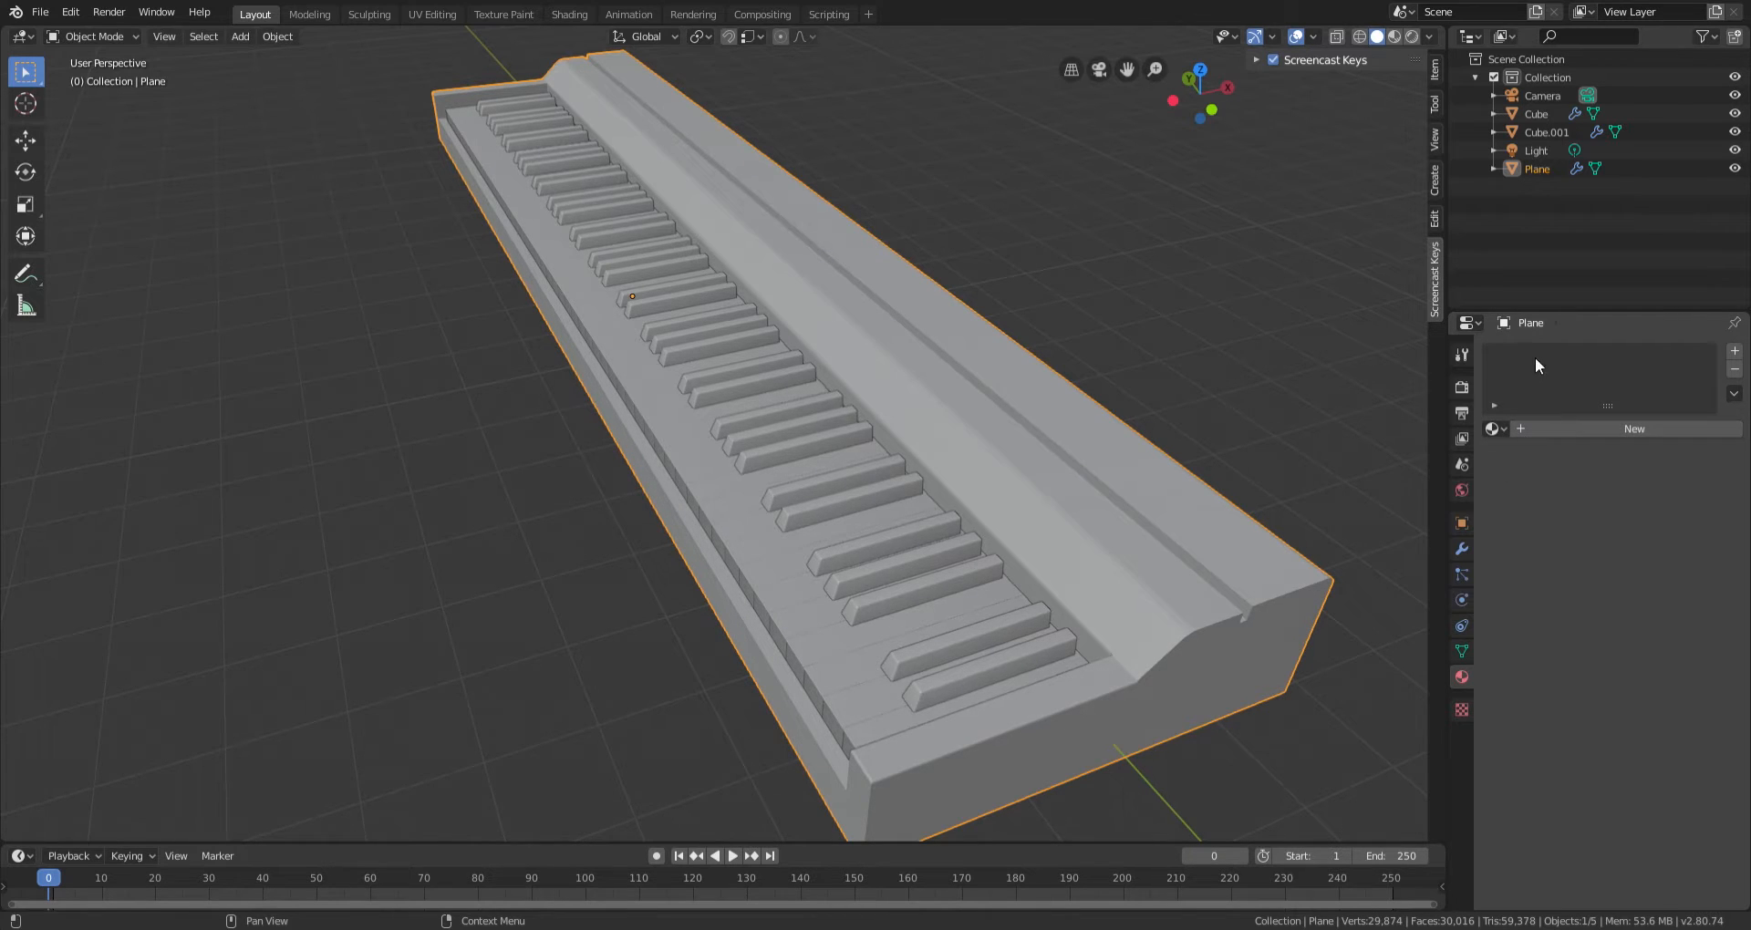
pyautogui.click(1641, 429)
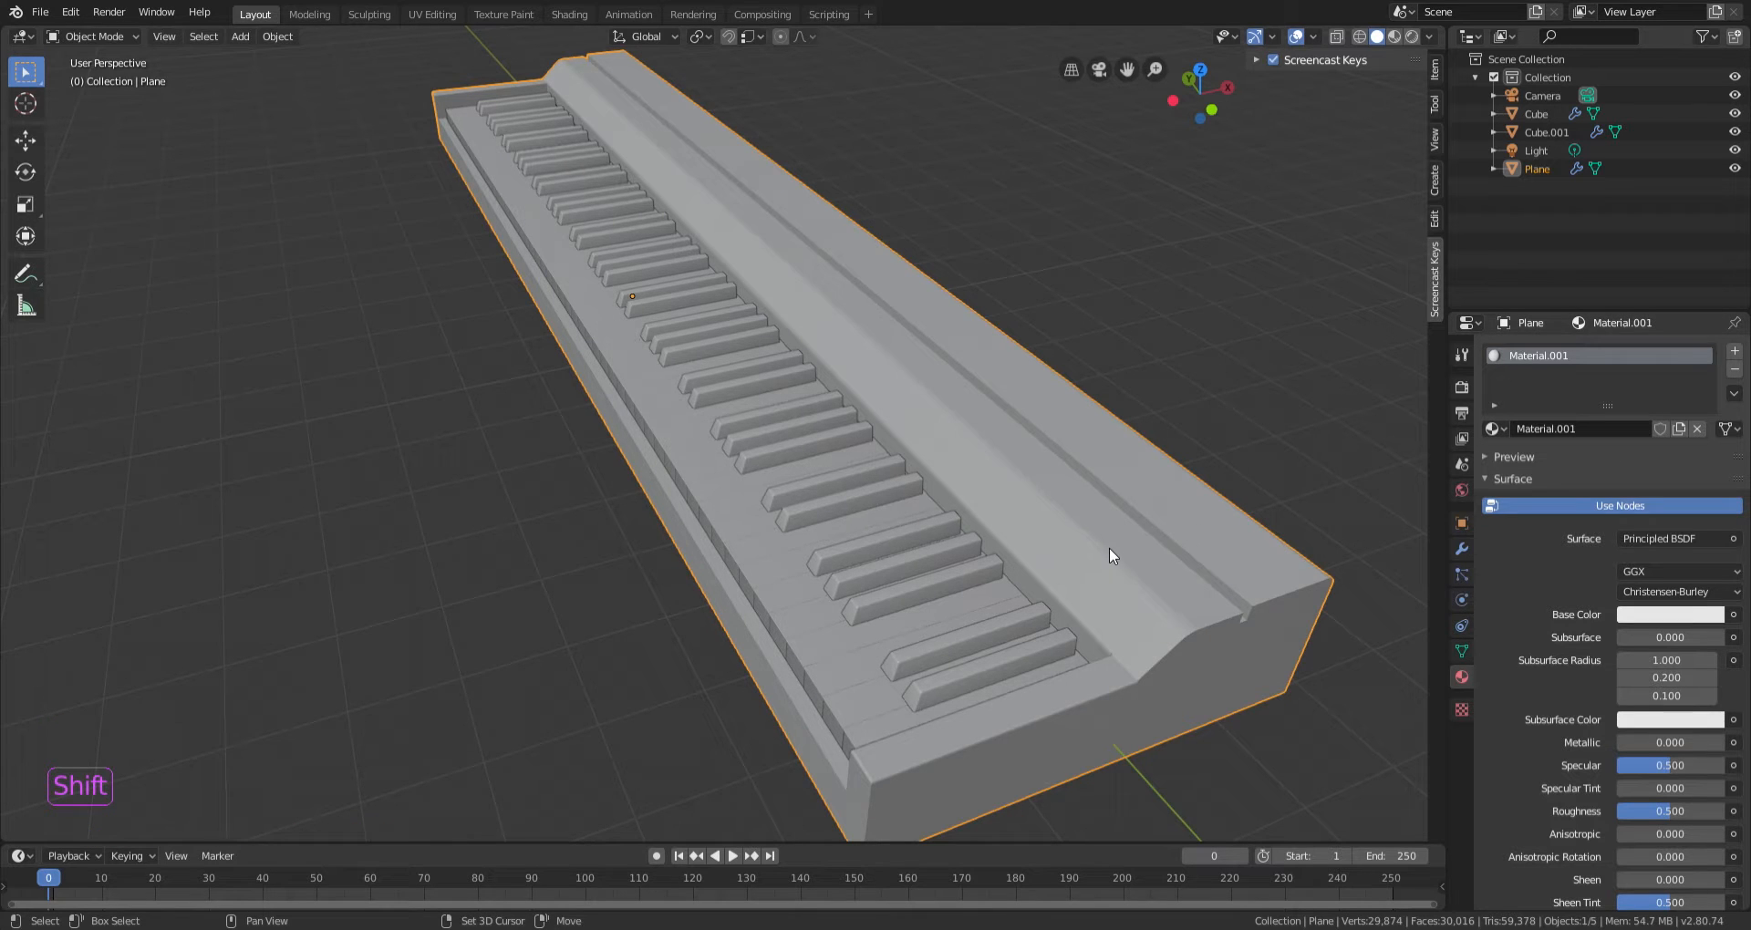
pyautogui.keyDown('shift'); pyautogui.moveTo(1113, 539); pyautogui.dragTo(1026, 546, button='middle'); pyautogui.keyUp('shift')
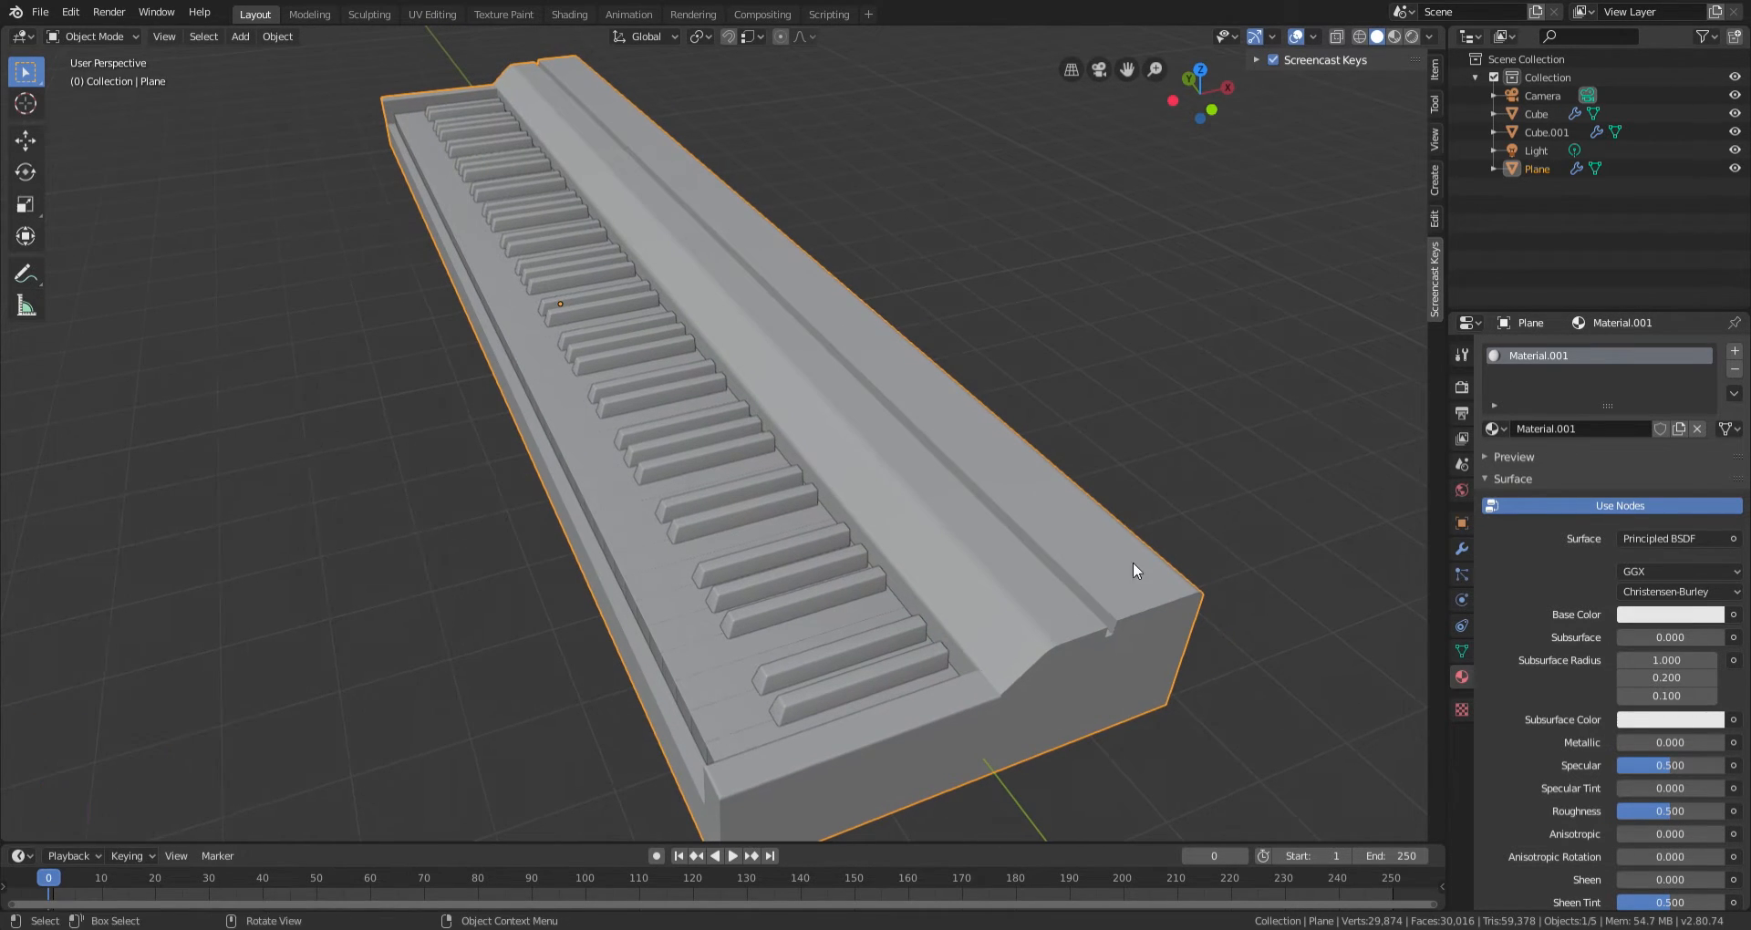
# Try Cycles as the render engine, then set it back to Eevee.
pyautogui.click(1462, 390)
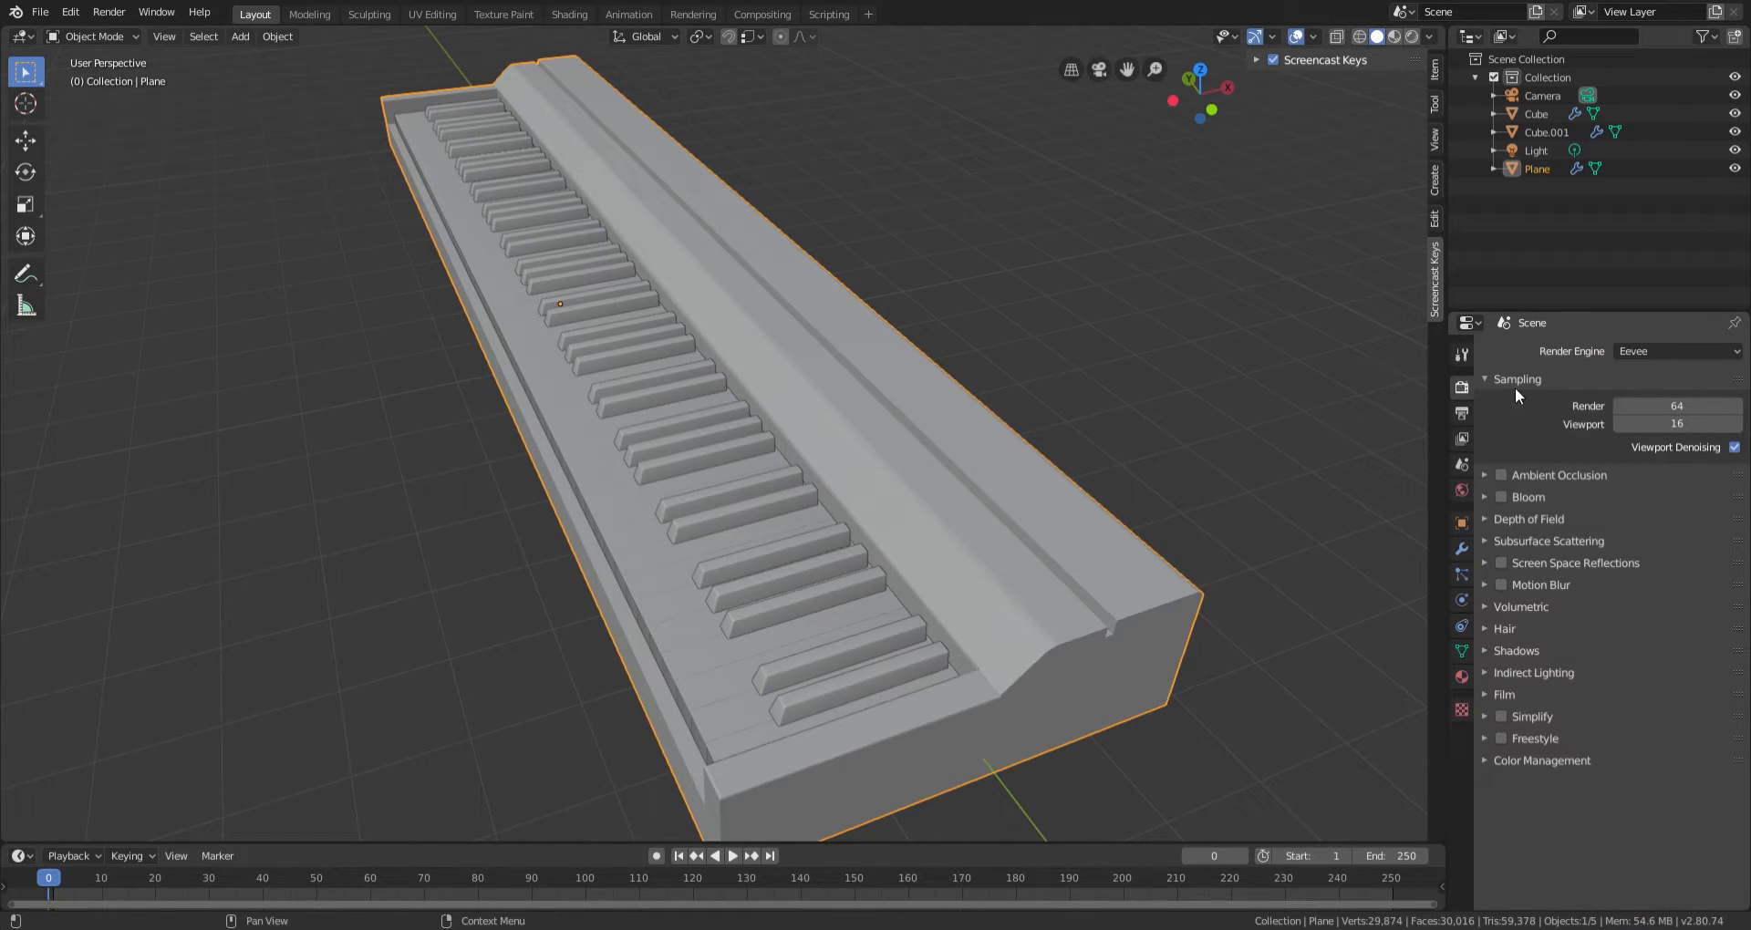
pyautogui.click(1649, 342)
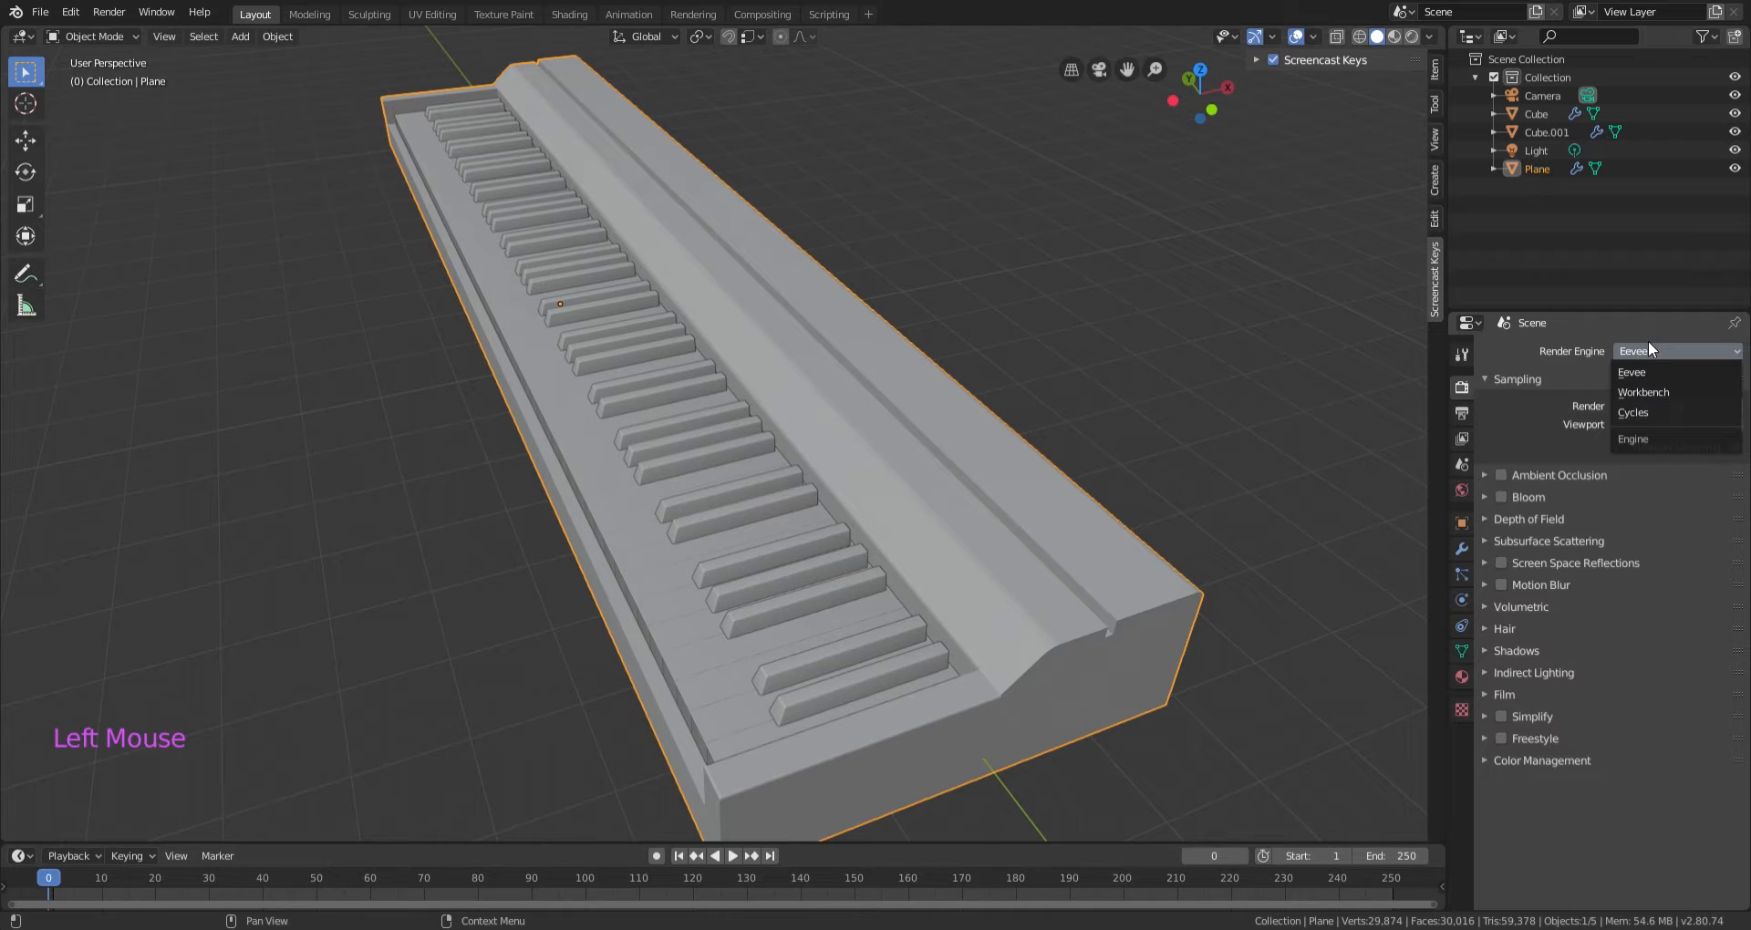
pyautogui.click(1678, 413)
pyautogui.click(1669, 352)
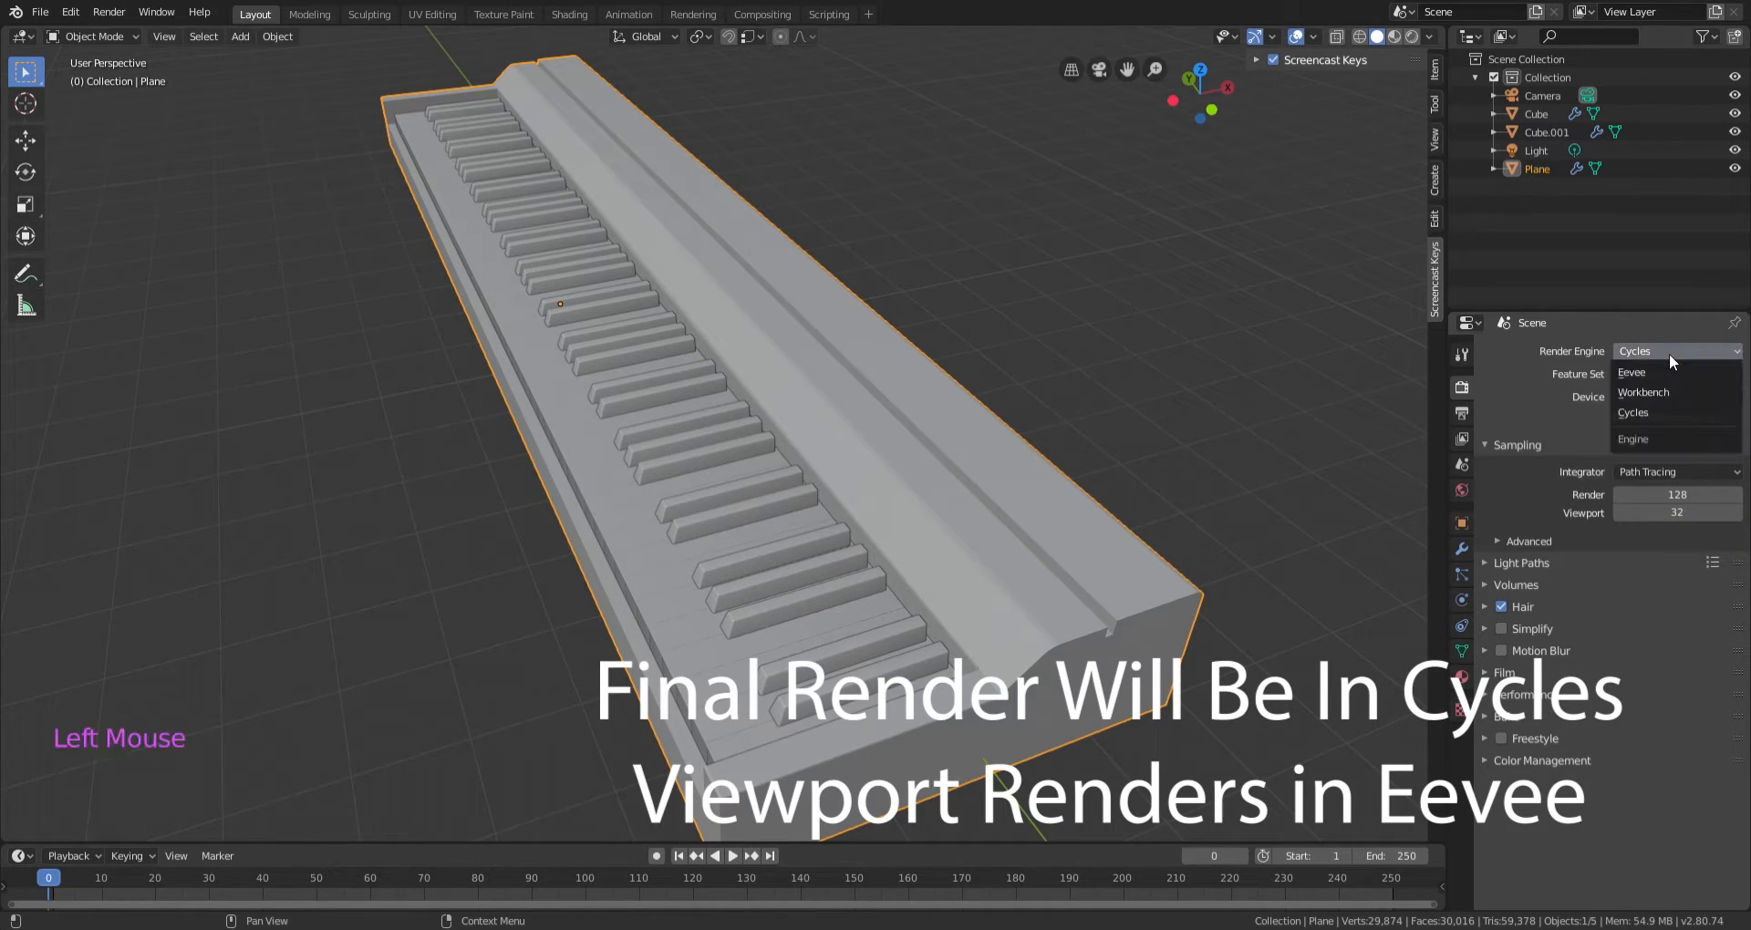
pyautogui.click(1667, 369)
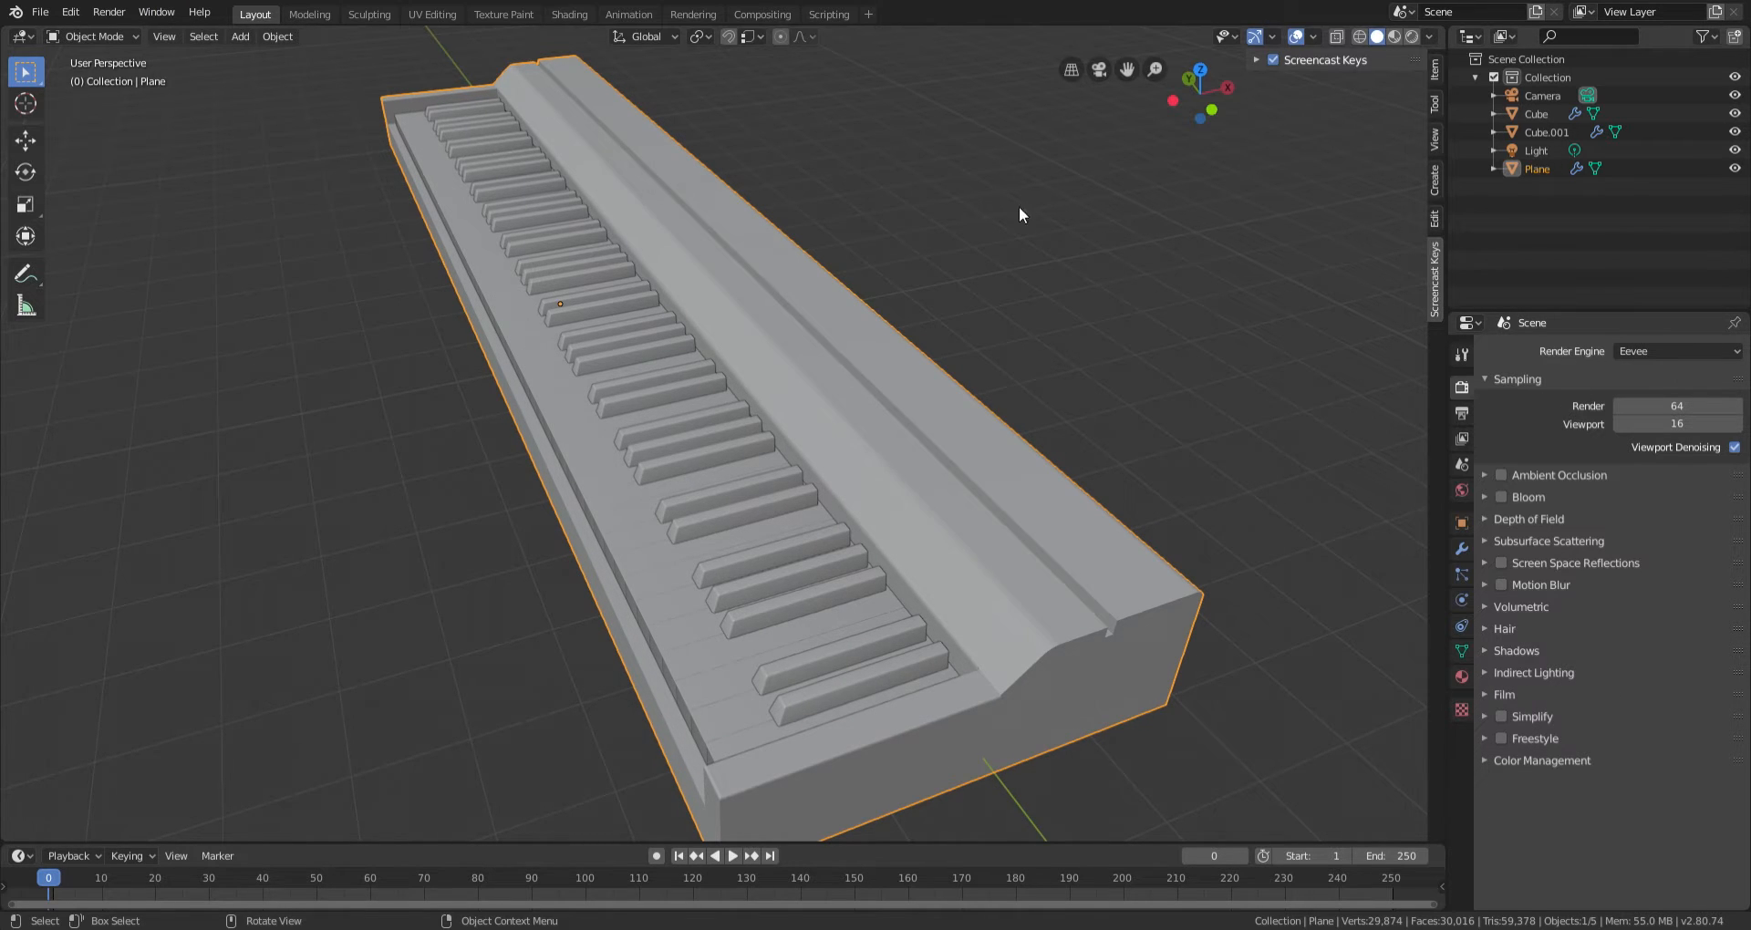
# Preview the piano in rendered shading, then return to solid shading and the case's material settings.
pyautogui.click(1412, 37)
pyautogui.moveTo(932, 399)
pyautogui.mouseDown(button='middle')
pyautogui.moveTo(918, 456)
pyautogui.moveTo(1239, 388)
pyautogui.moveTo(1038, 449)
pyautogui.moveTo(1343, 7)
pyautogui.mouseUp(button='middle')
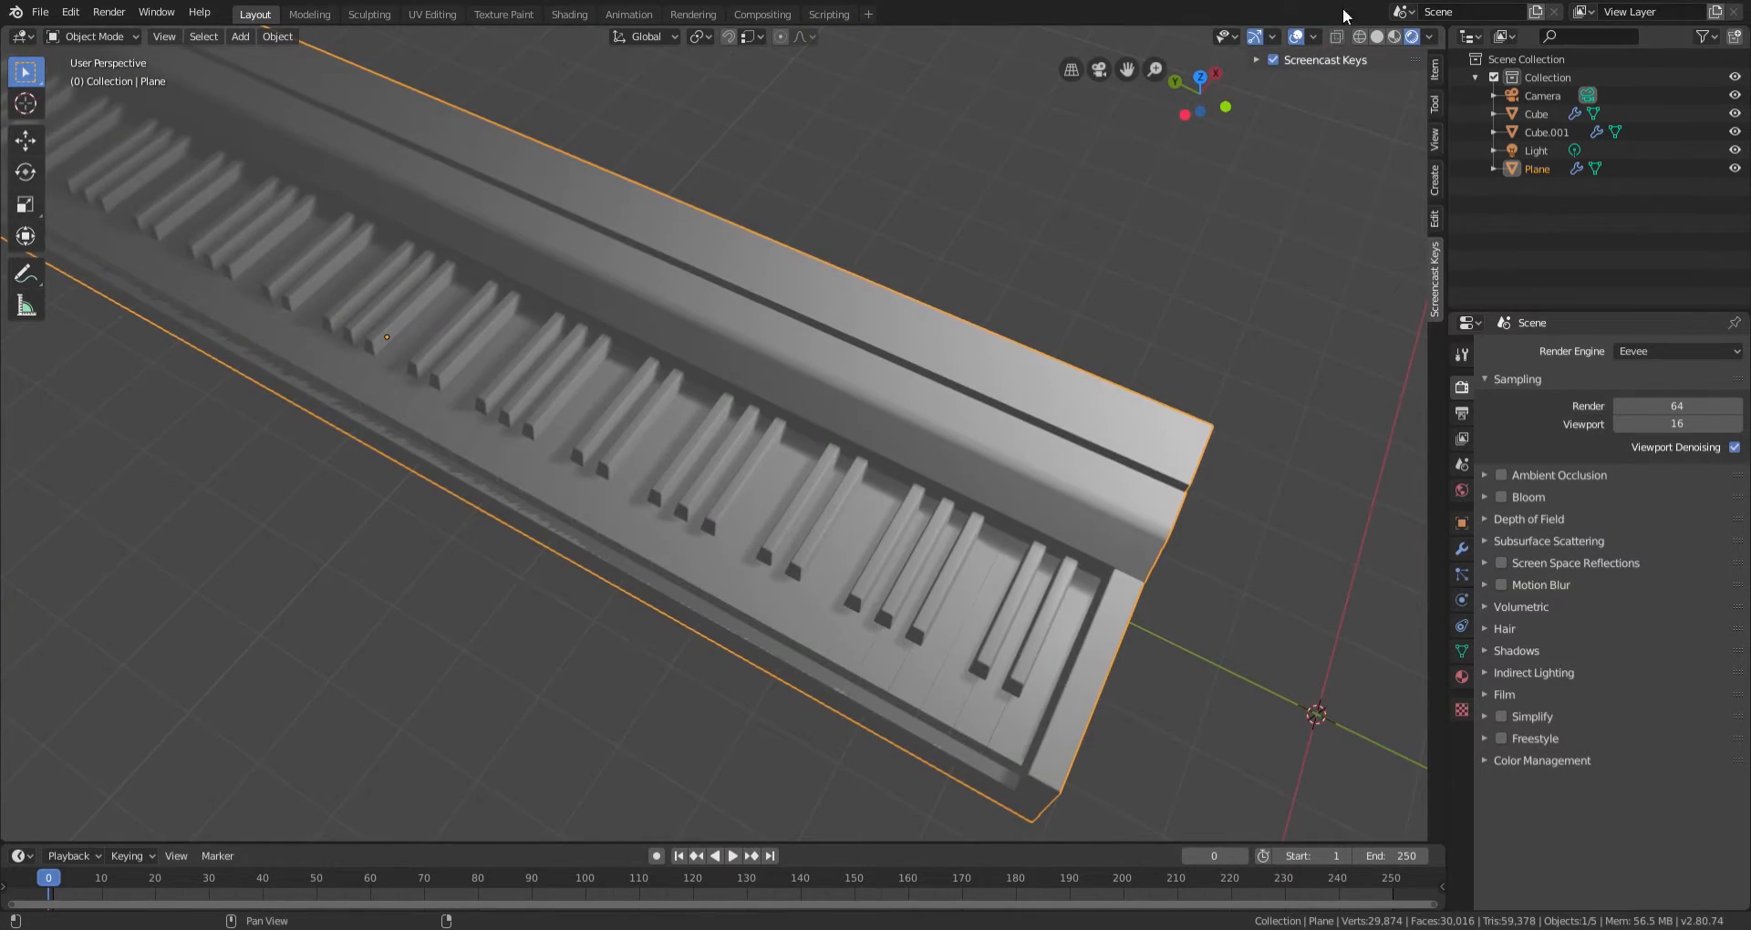
pyautogui.click(1366, 39)
pyautogui.click(1375, 41)
pyautogui.moveTo(1149, 200)
pyautogui.mouseDown(button='middle')
pyautogui.moveTo(1040, 319)
pyautogui.moveTo(1394, 560)
pyautogui.mouseUp(button='middle')
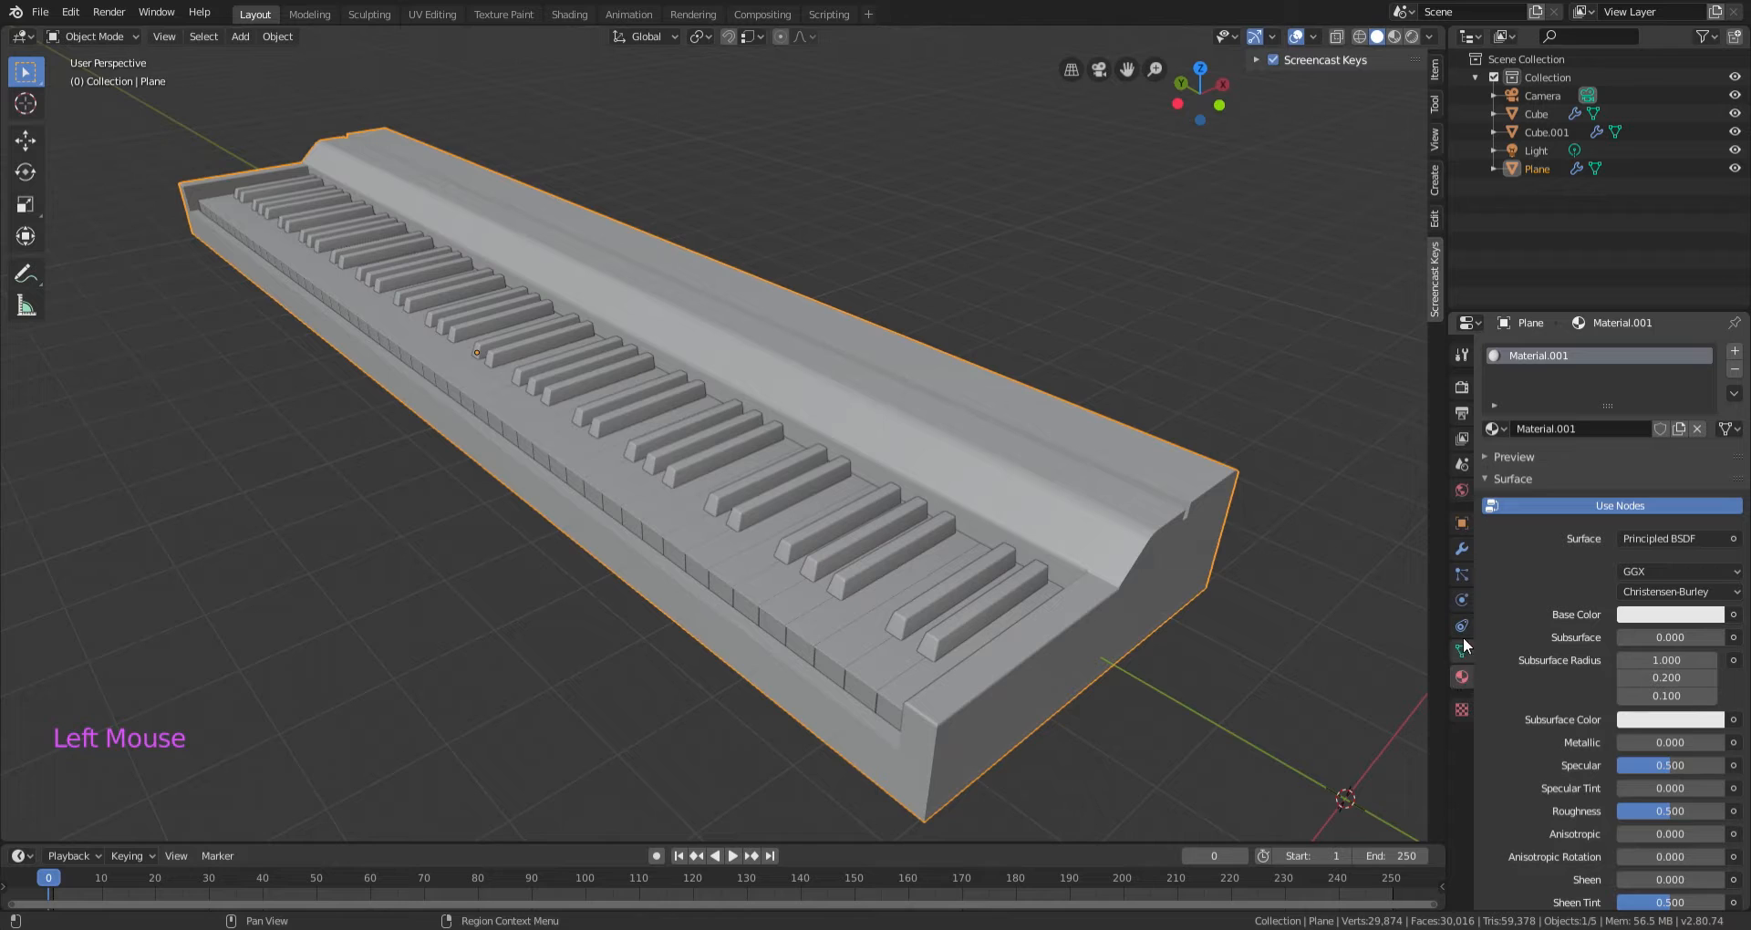
pyautogui.click(839, 398)
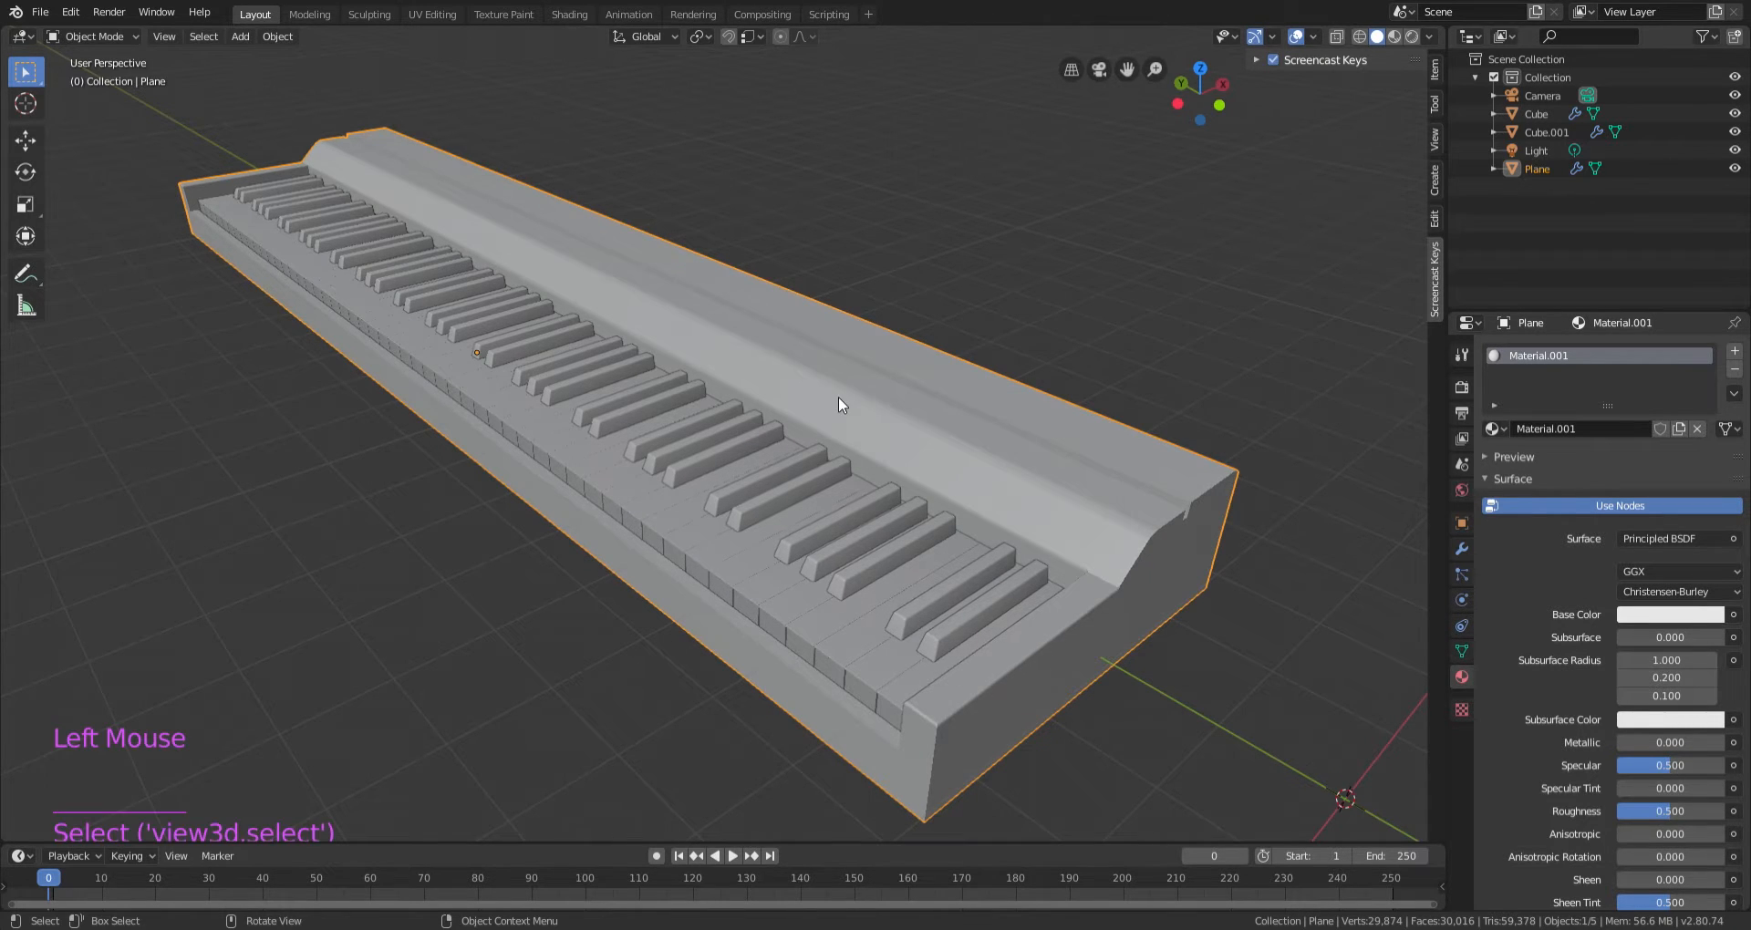
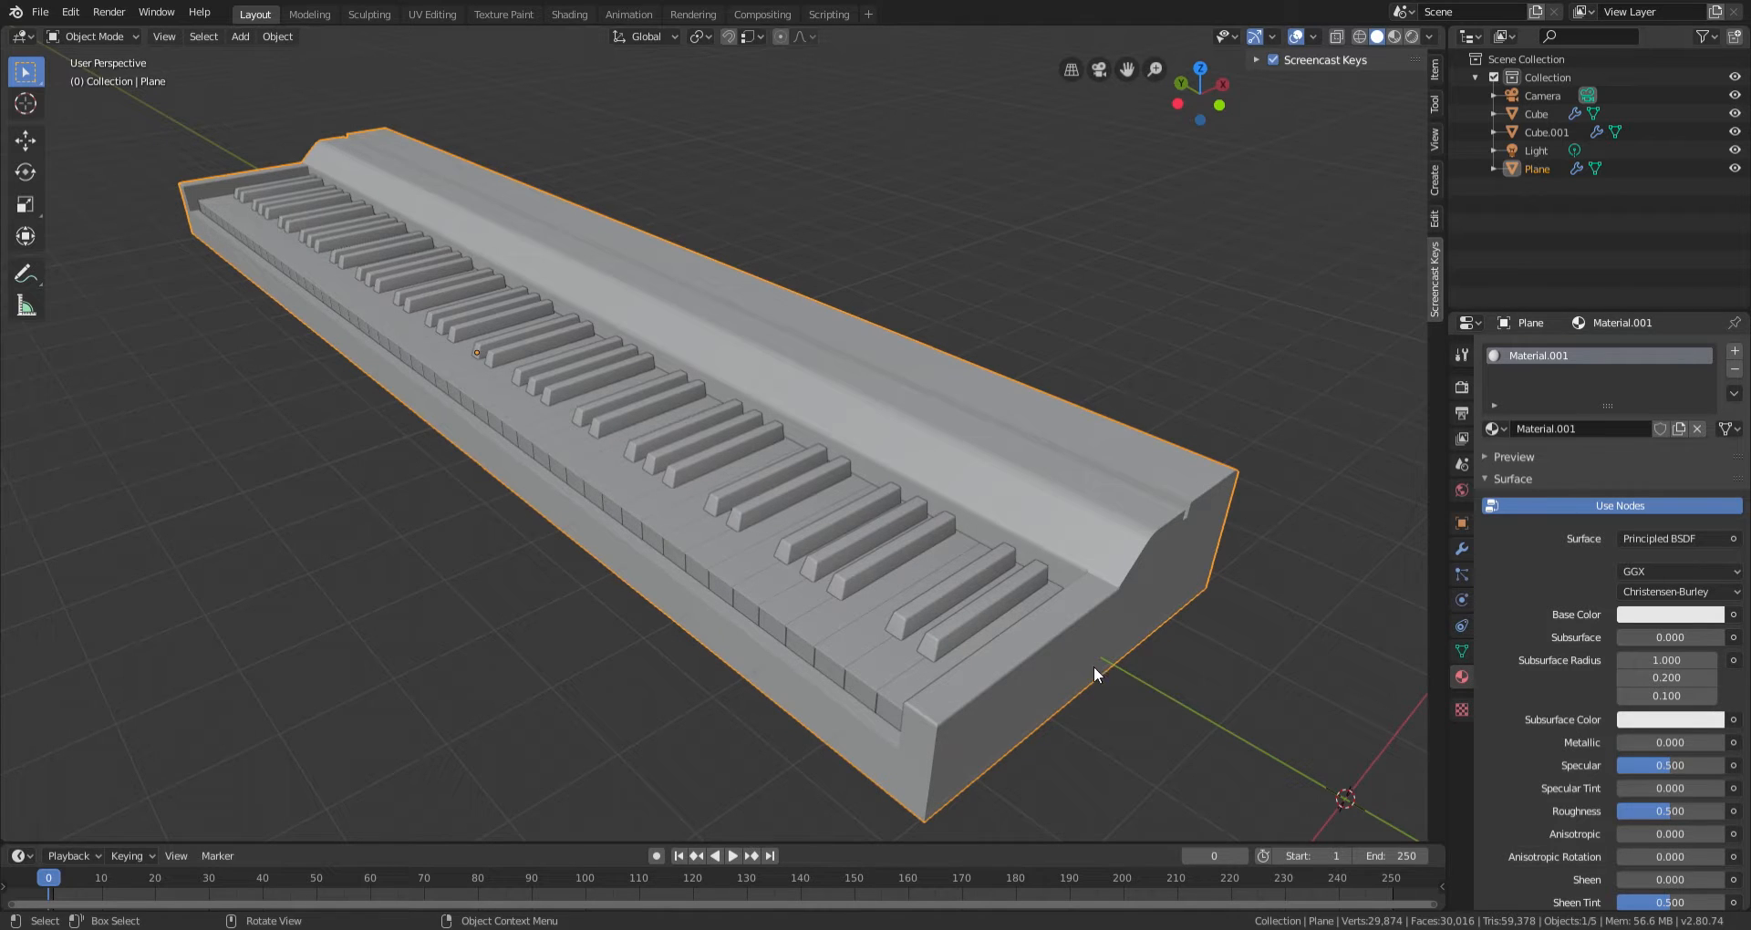
# Switch the viewport to rendered shading and expand the preview of the case's material.
pyautogui.scroll(-1, 1166, 569)
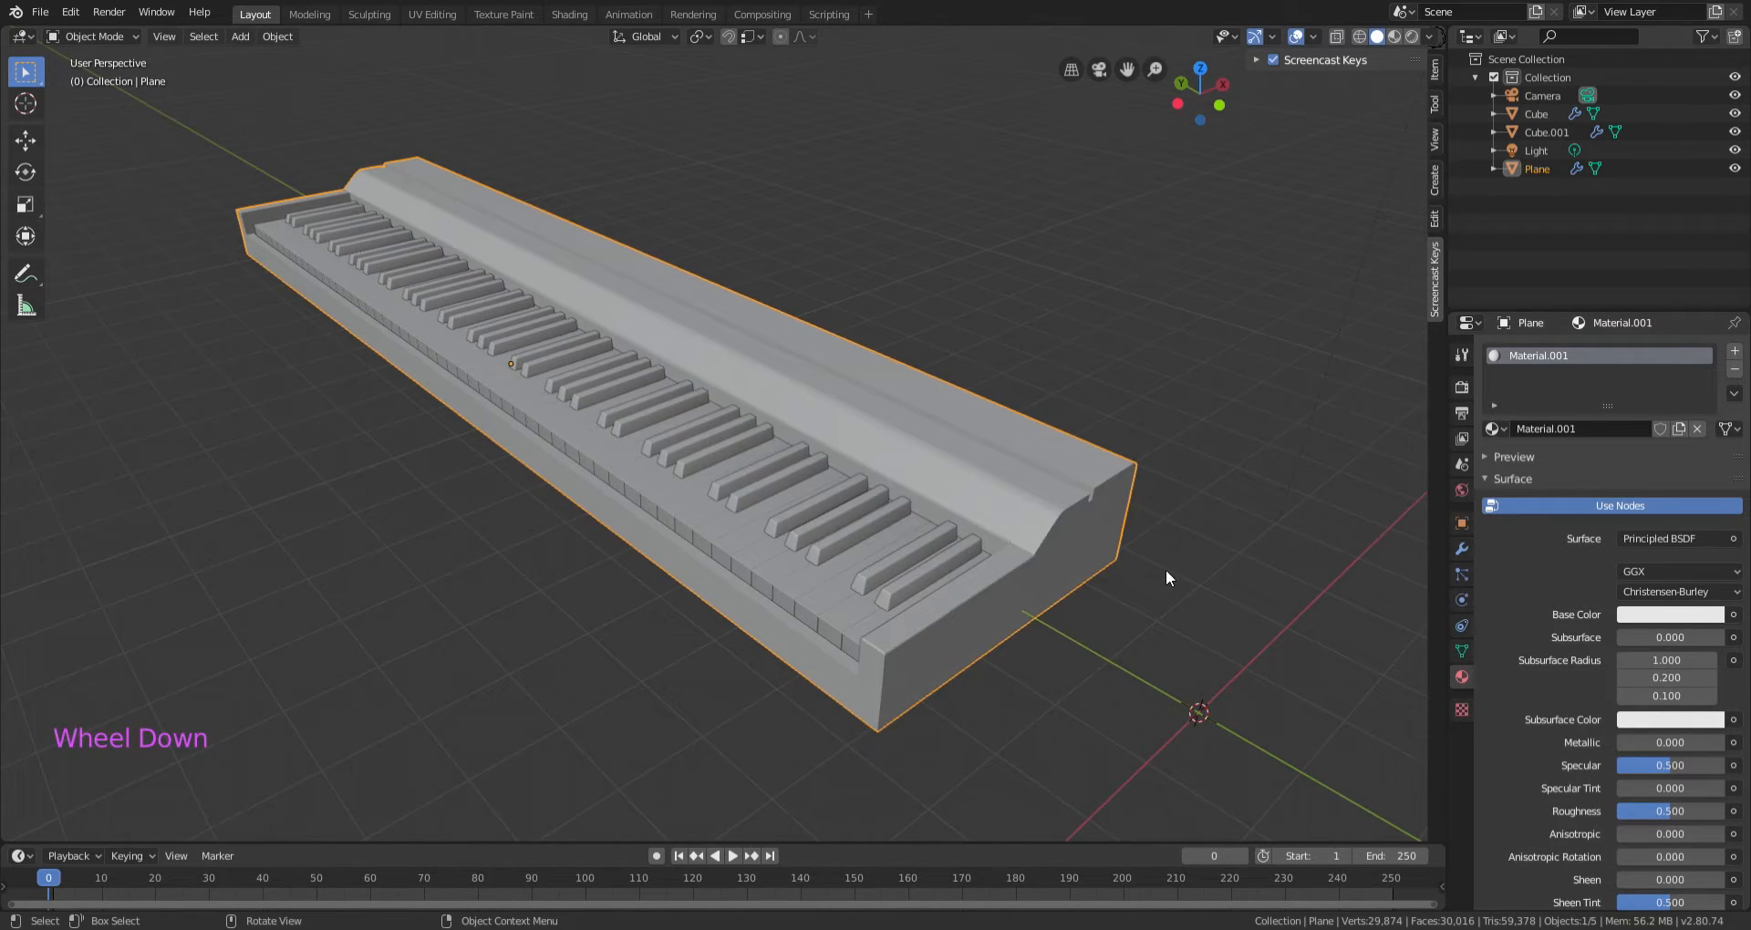
pyautogui.scroll(1, 1165, 569)
pyautogui.click(1414, 39)
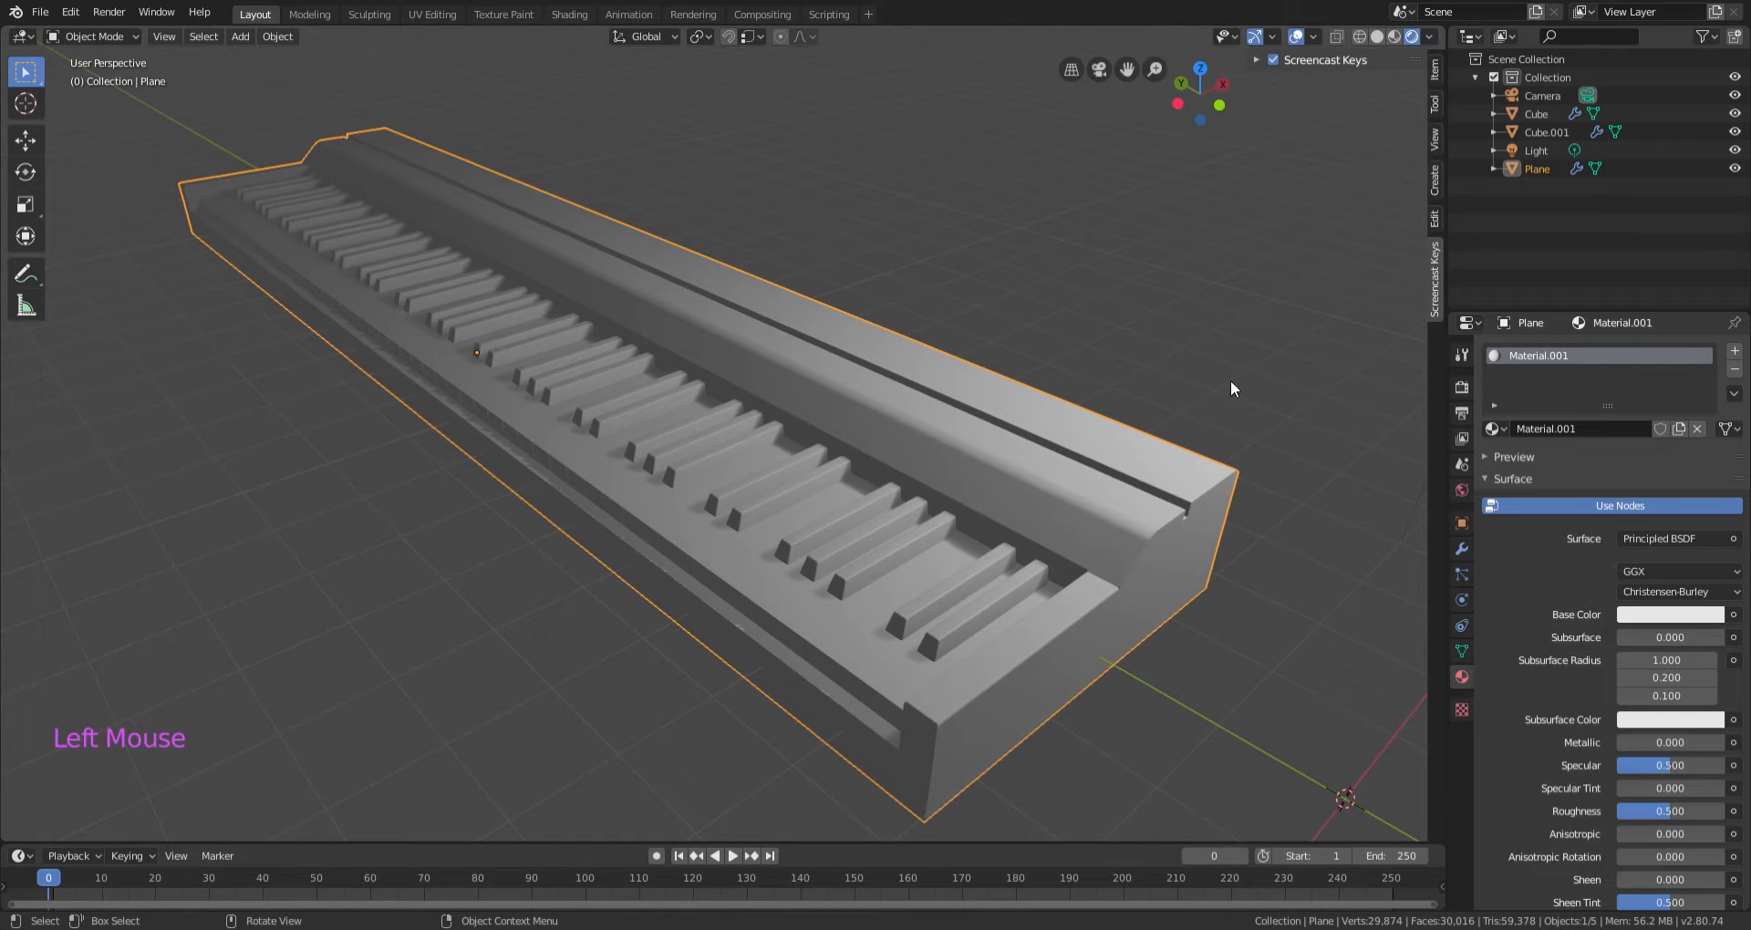
pyautogui.scroll(1, 1147, 509)
pyautogui.moveTo(1343, 588); pyautogui.dragTo(1176, 545, button='middle')
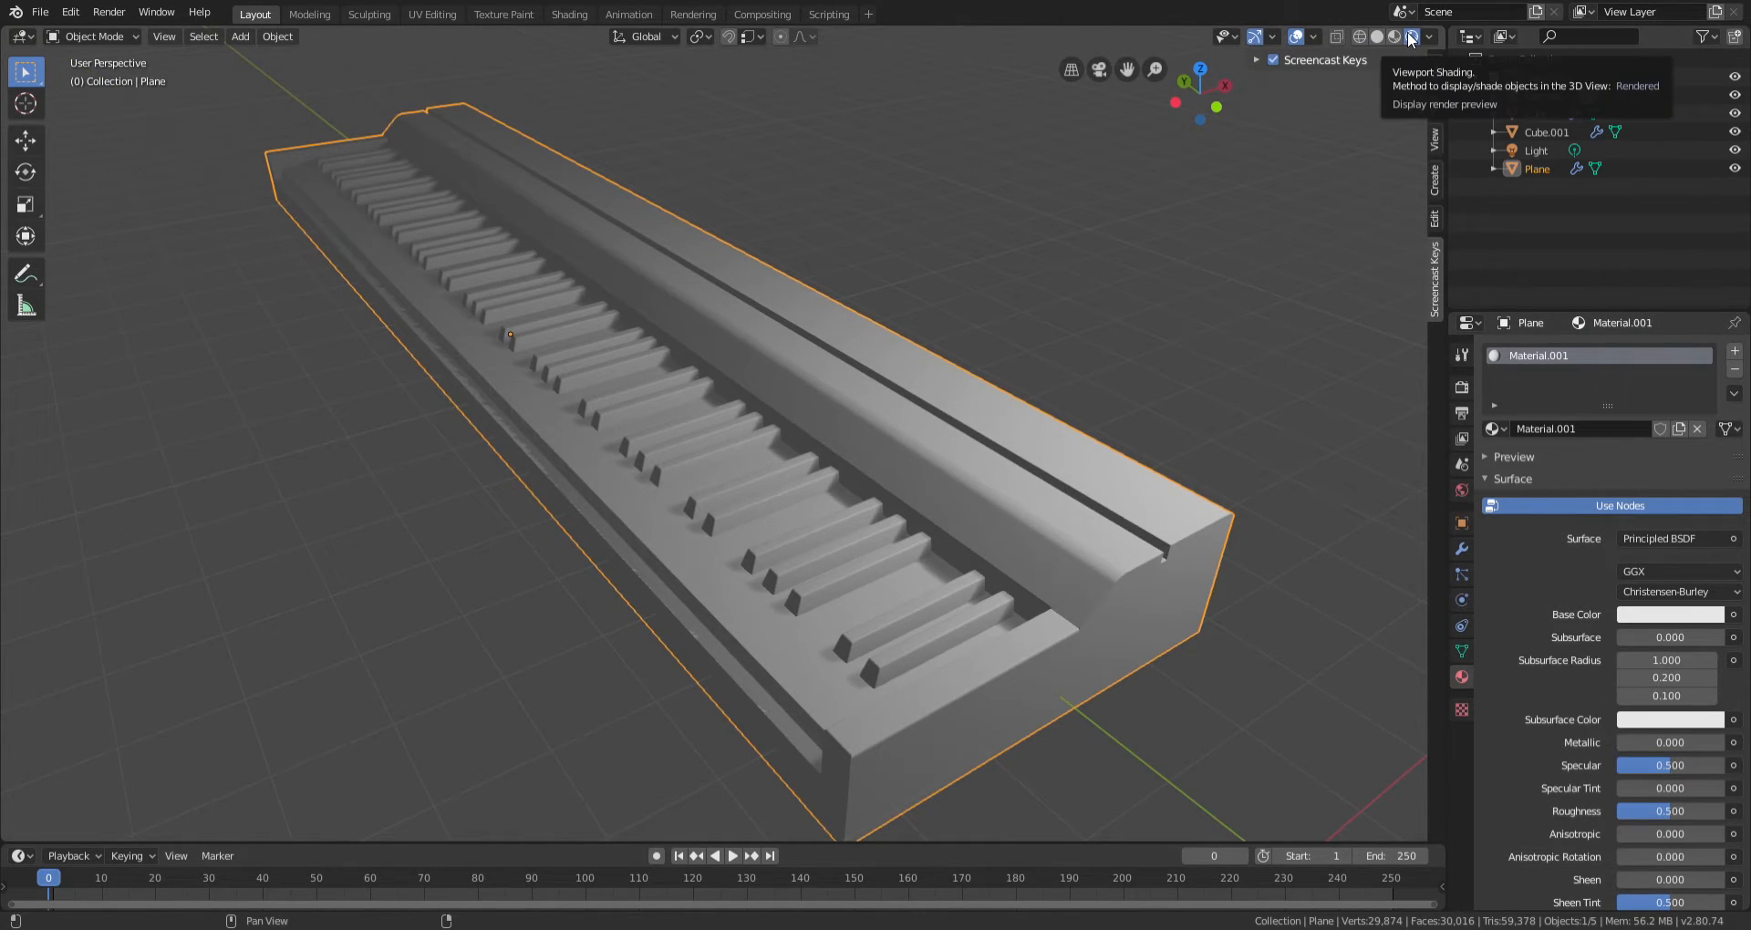
pyautogui.scroll(2, 1277, 593)
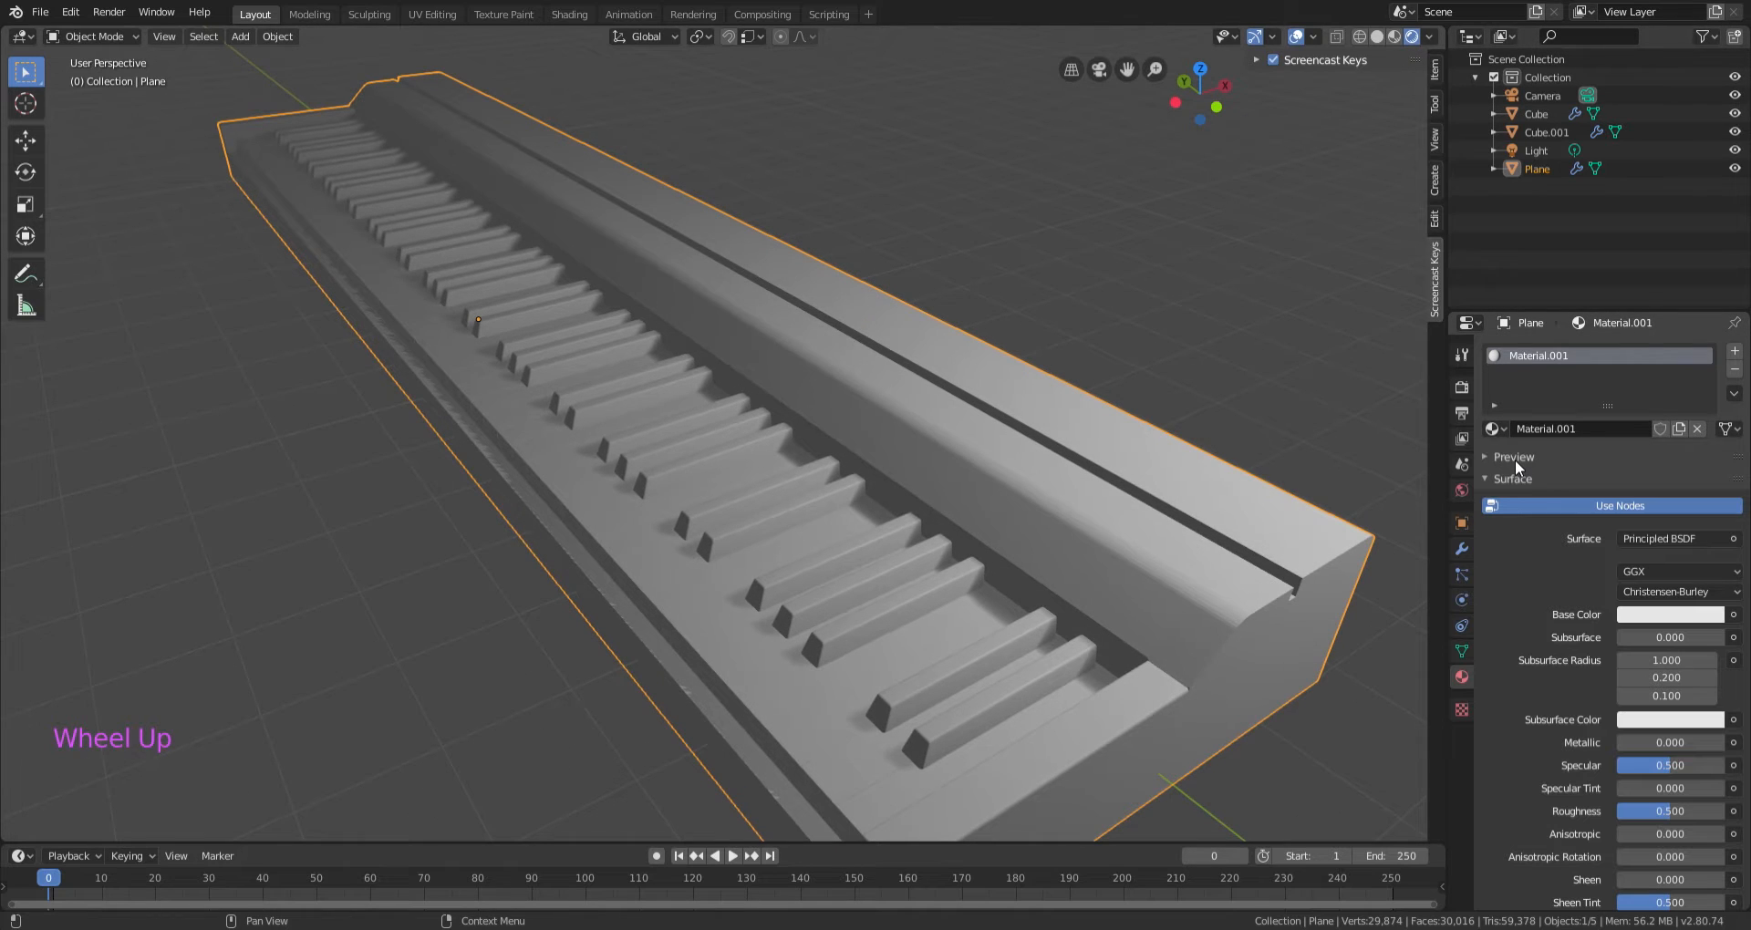
pyautogui.click(1514, 460)
# Darken the case material's base color to dark grey and set its roughness to 0.583.
pyautogui.scroll(-2, 1560, 700)
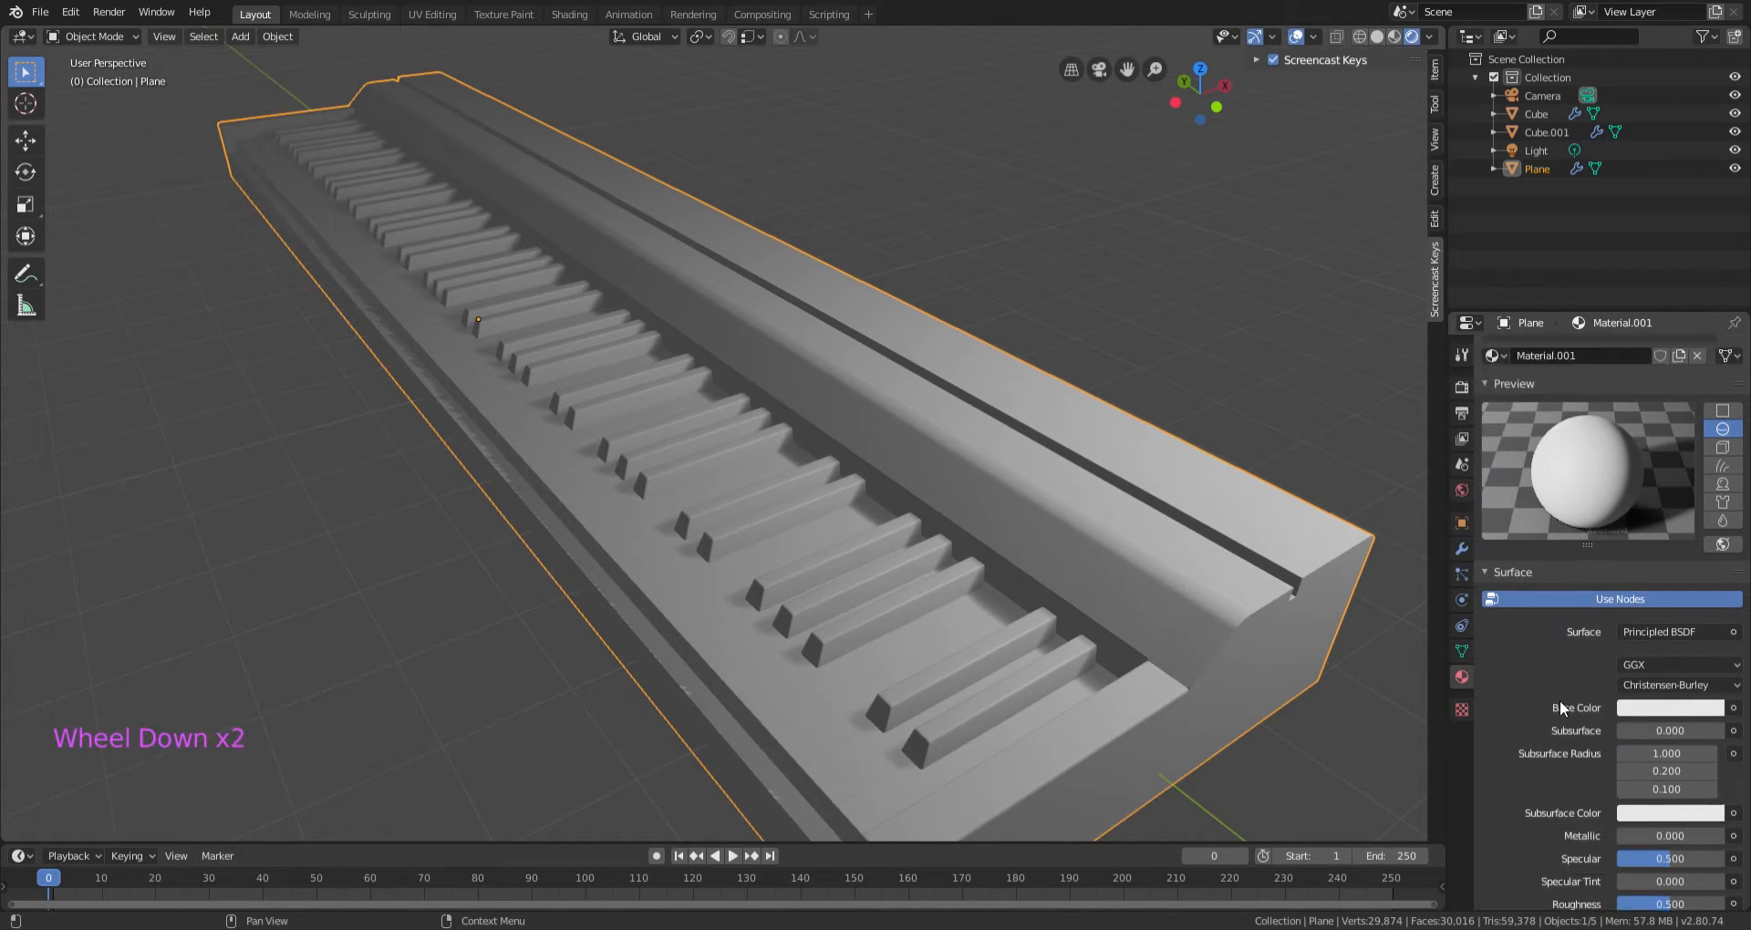
pyautogui.scroll(-1, 1560, 701)
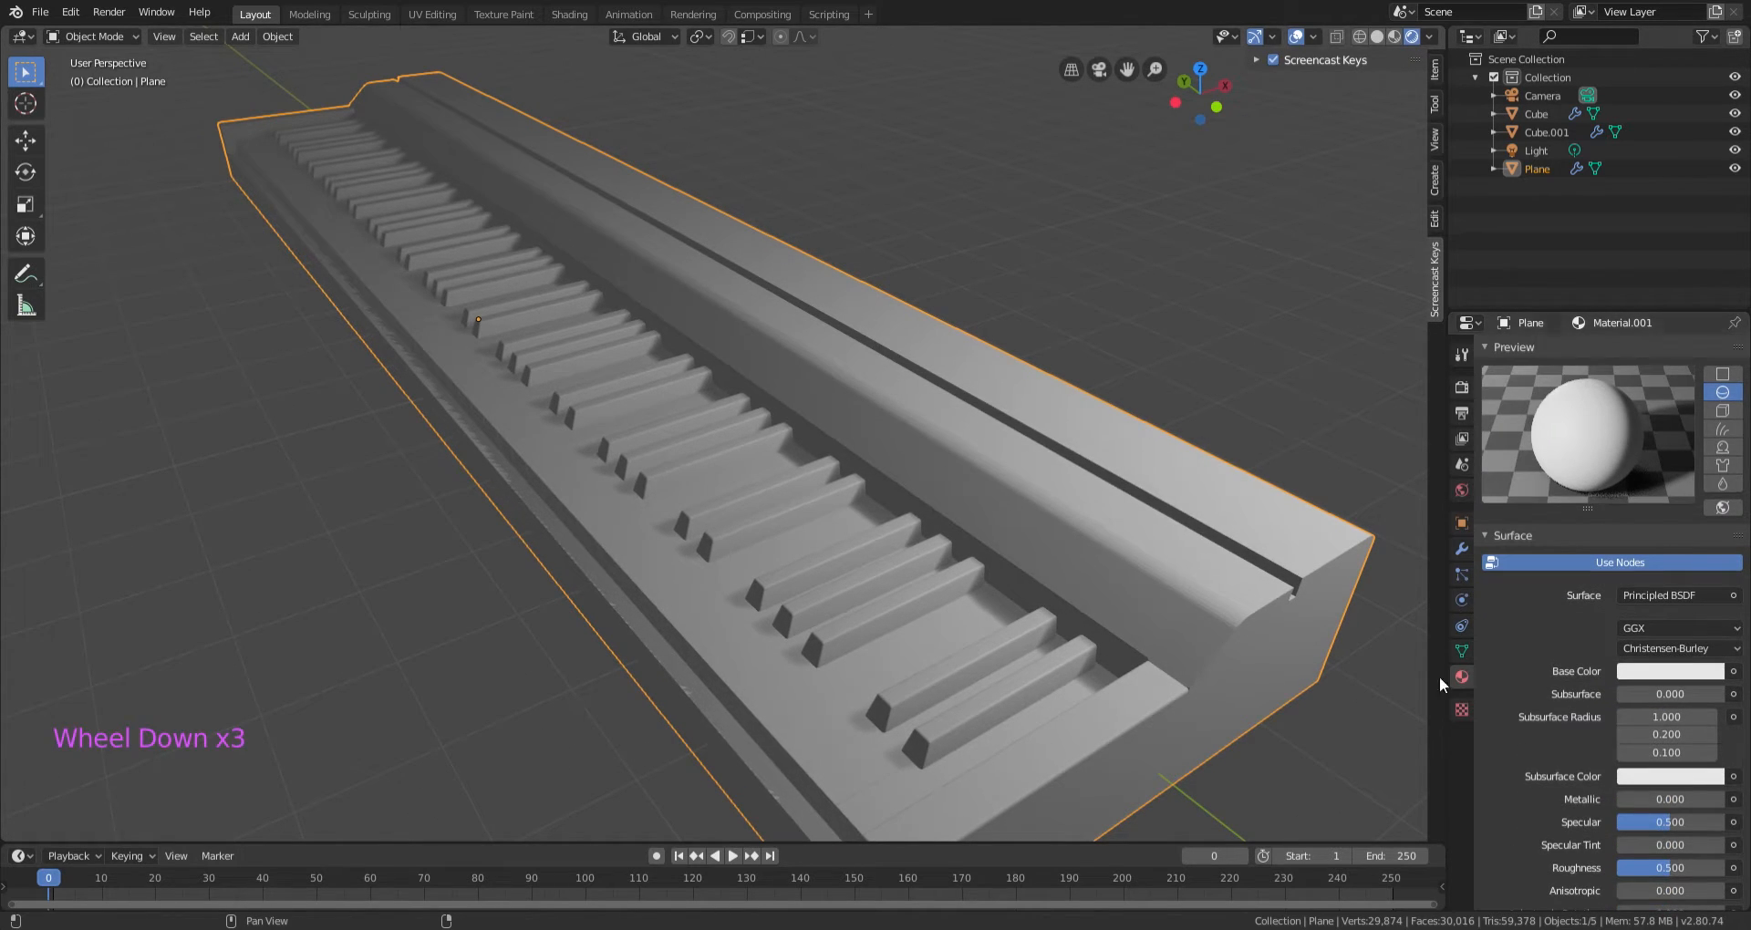
pyautogui.click(1667, 675)
pyautogui.moveTo(1711, 508); pyautogui.dragTo(1710, 521)
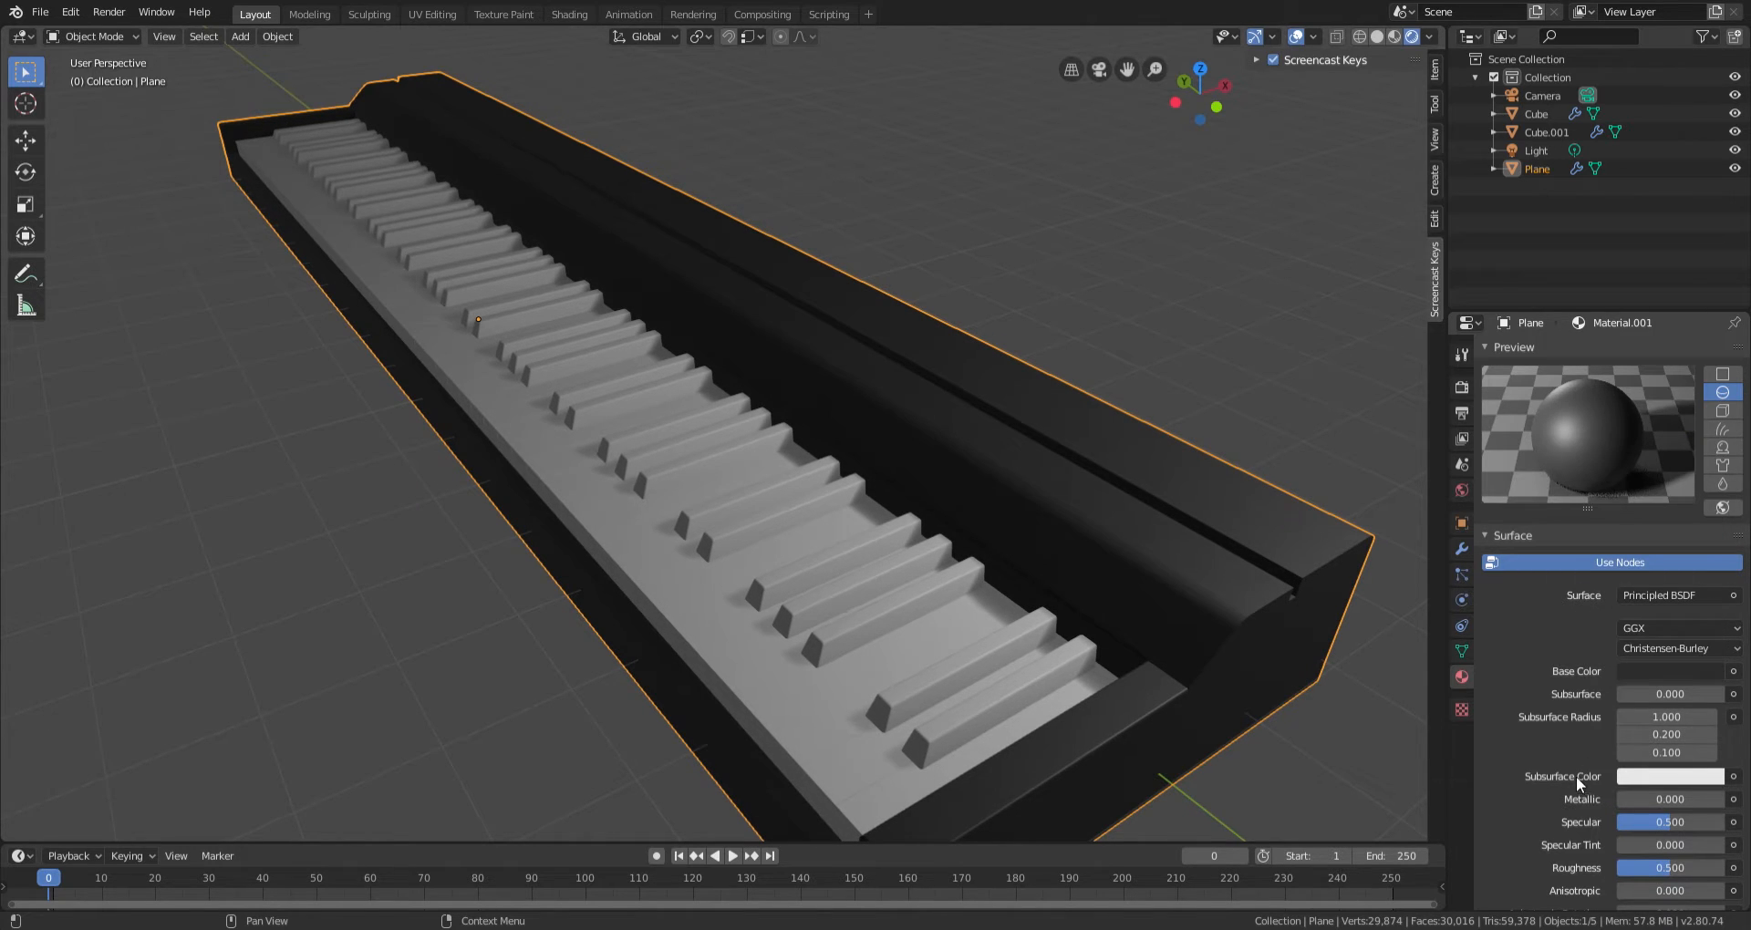
pyautogui.scroll(-2, 1591, 775)
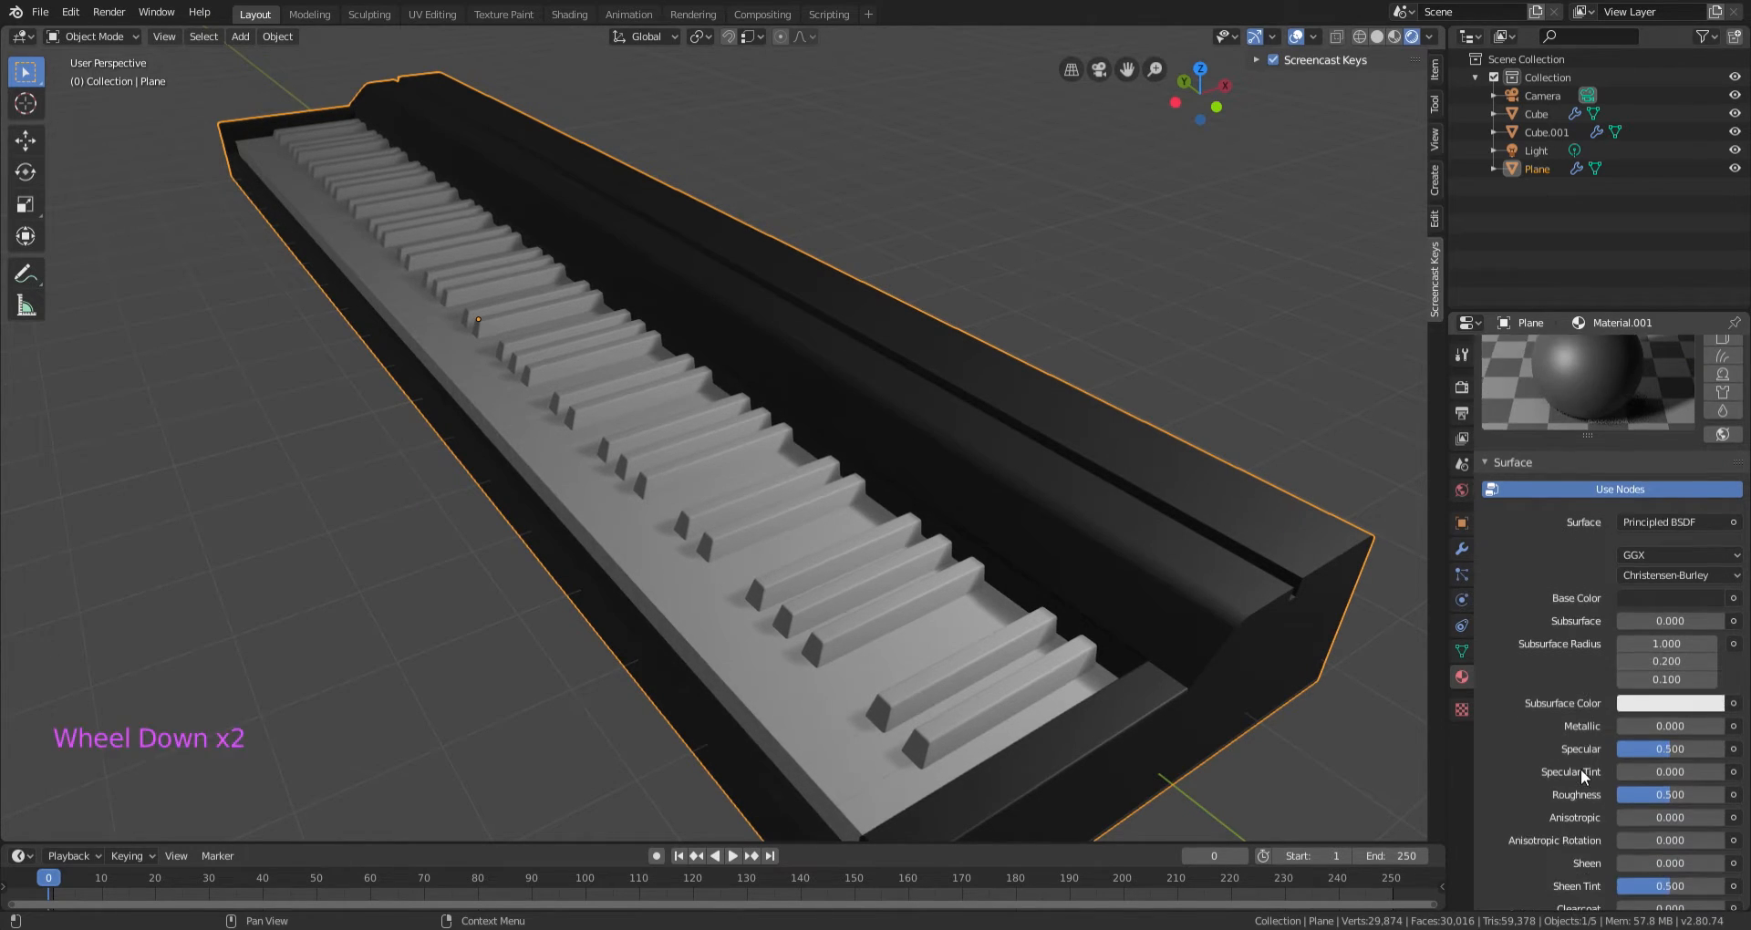
pyautogui.moveTo(1673, 796)
pyautogui.mouseDown()
pyautogui.moveTo(1650, 796)
pyautogui.moveTo(1677, 796)
pyautogui.mouseUp()
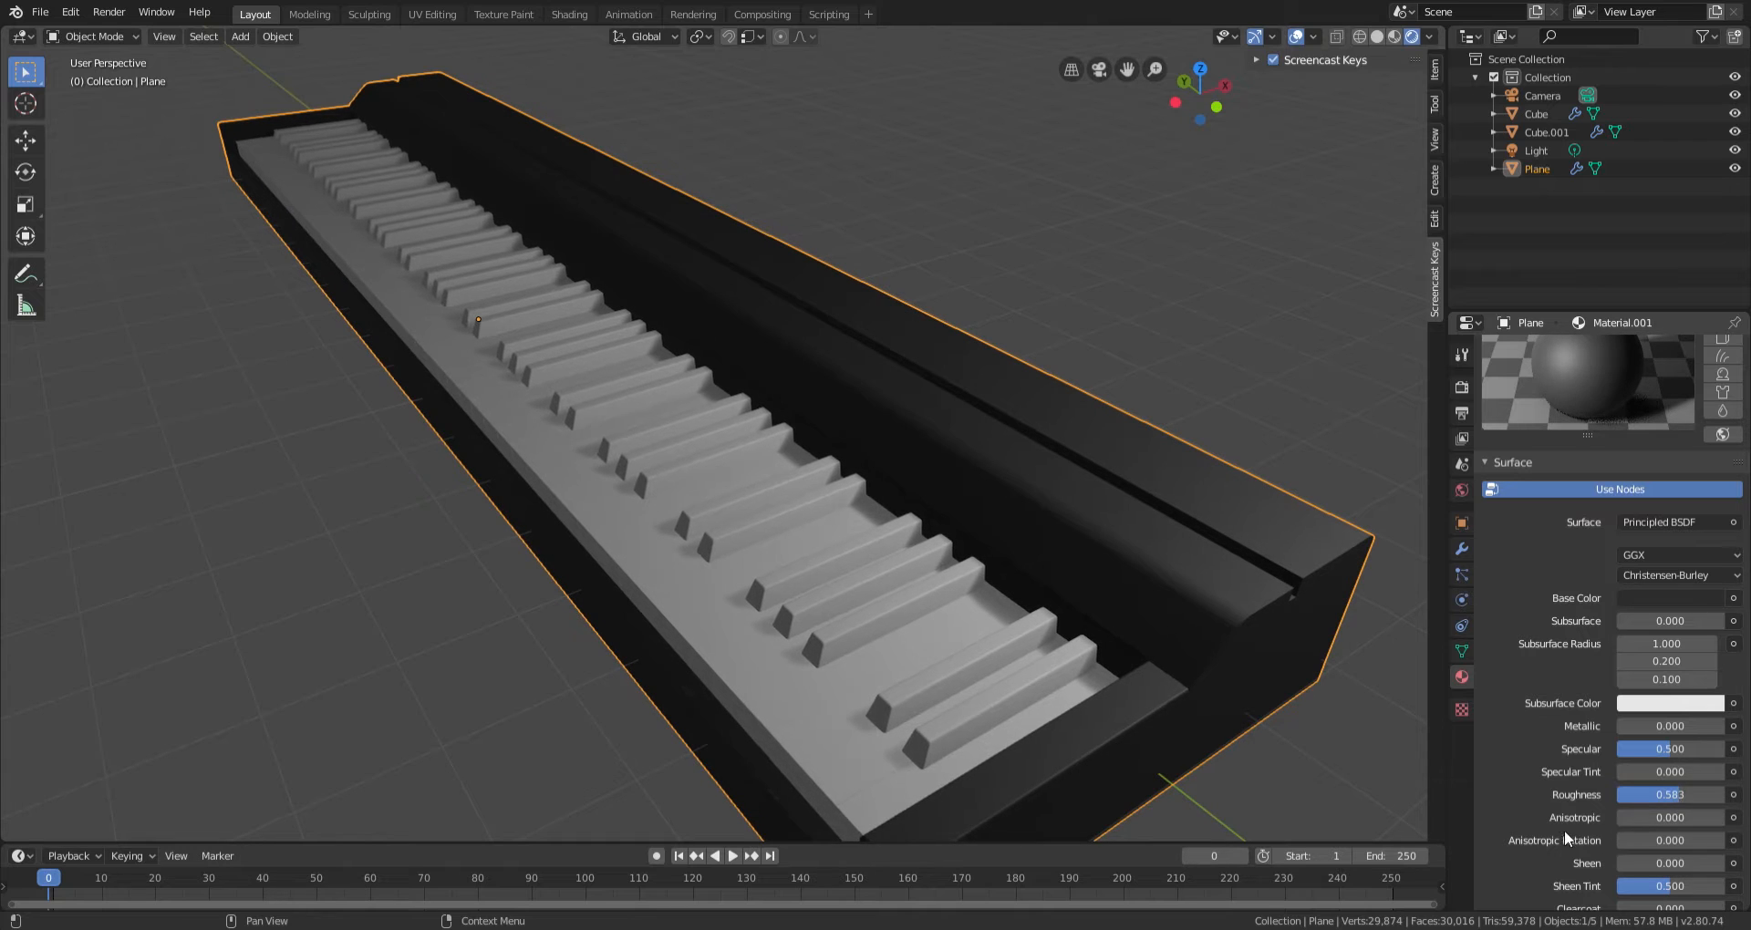
# Darken the case material's base color to a value of 0.080 and check the result on the piano.
pyautogui.scroll(6, 1550, 756)
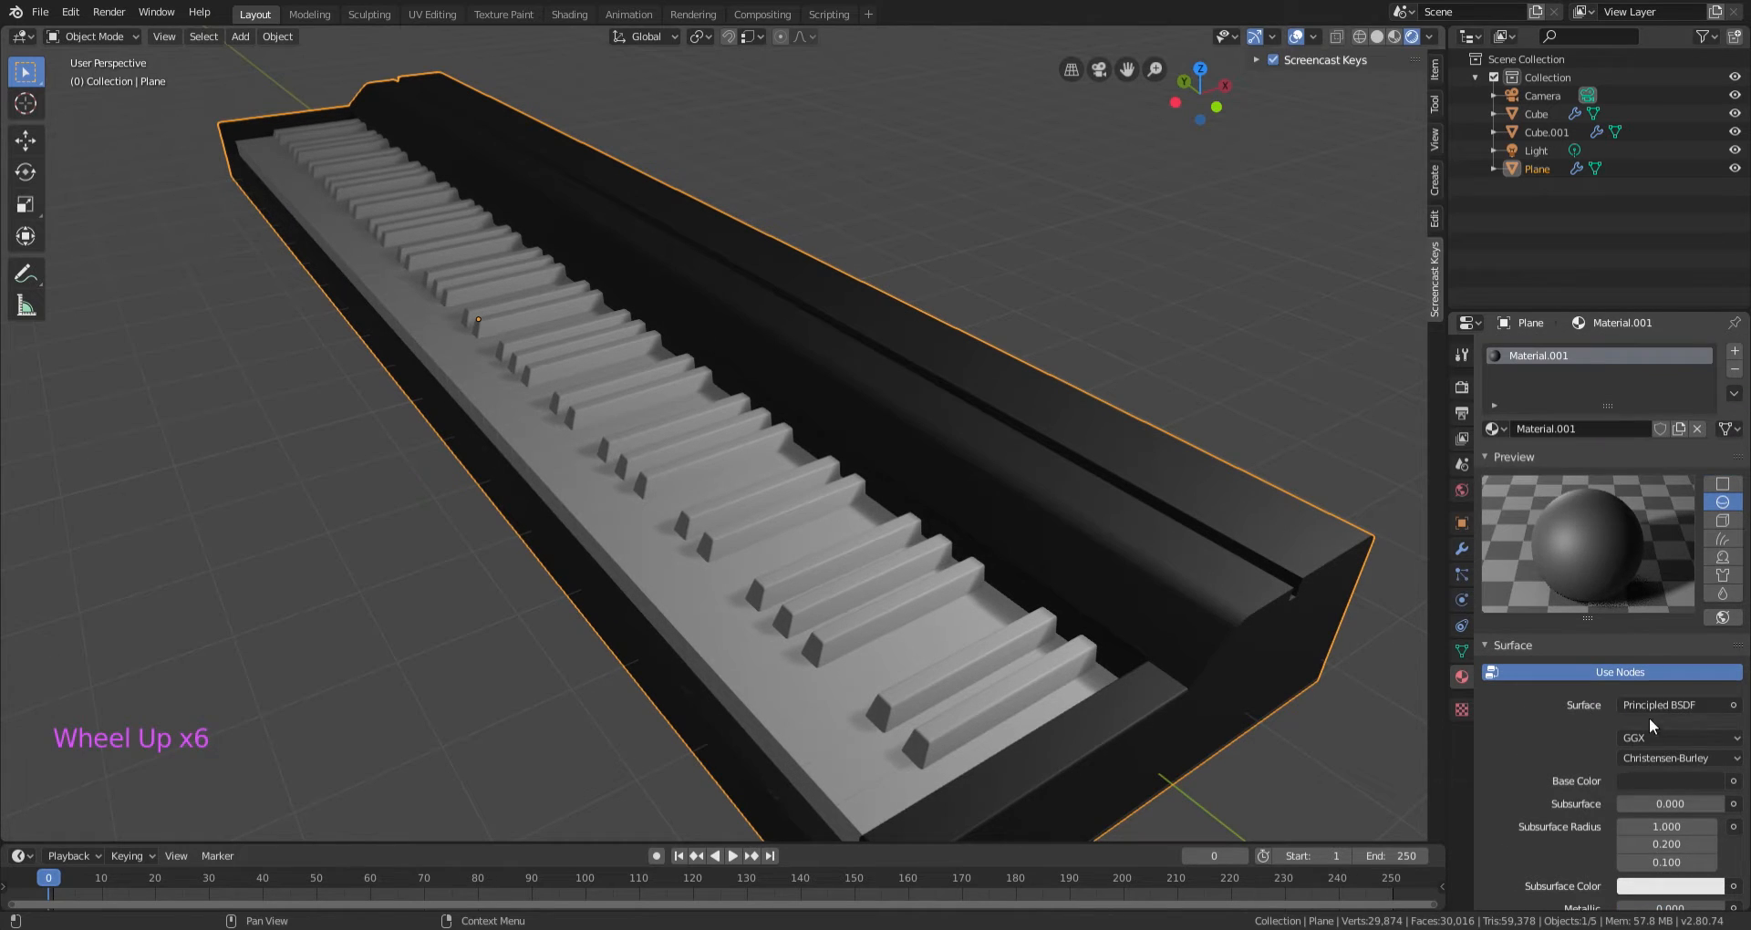
pyautogui.click(1666, 781)
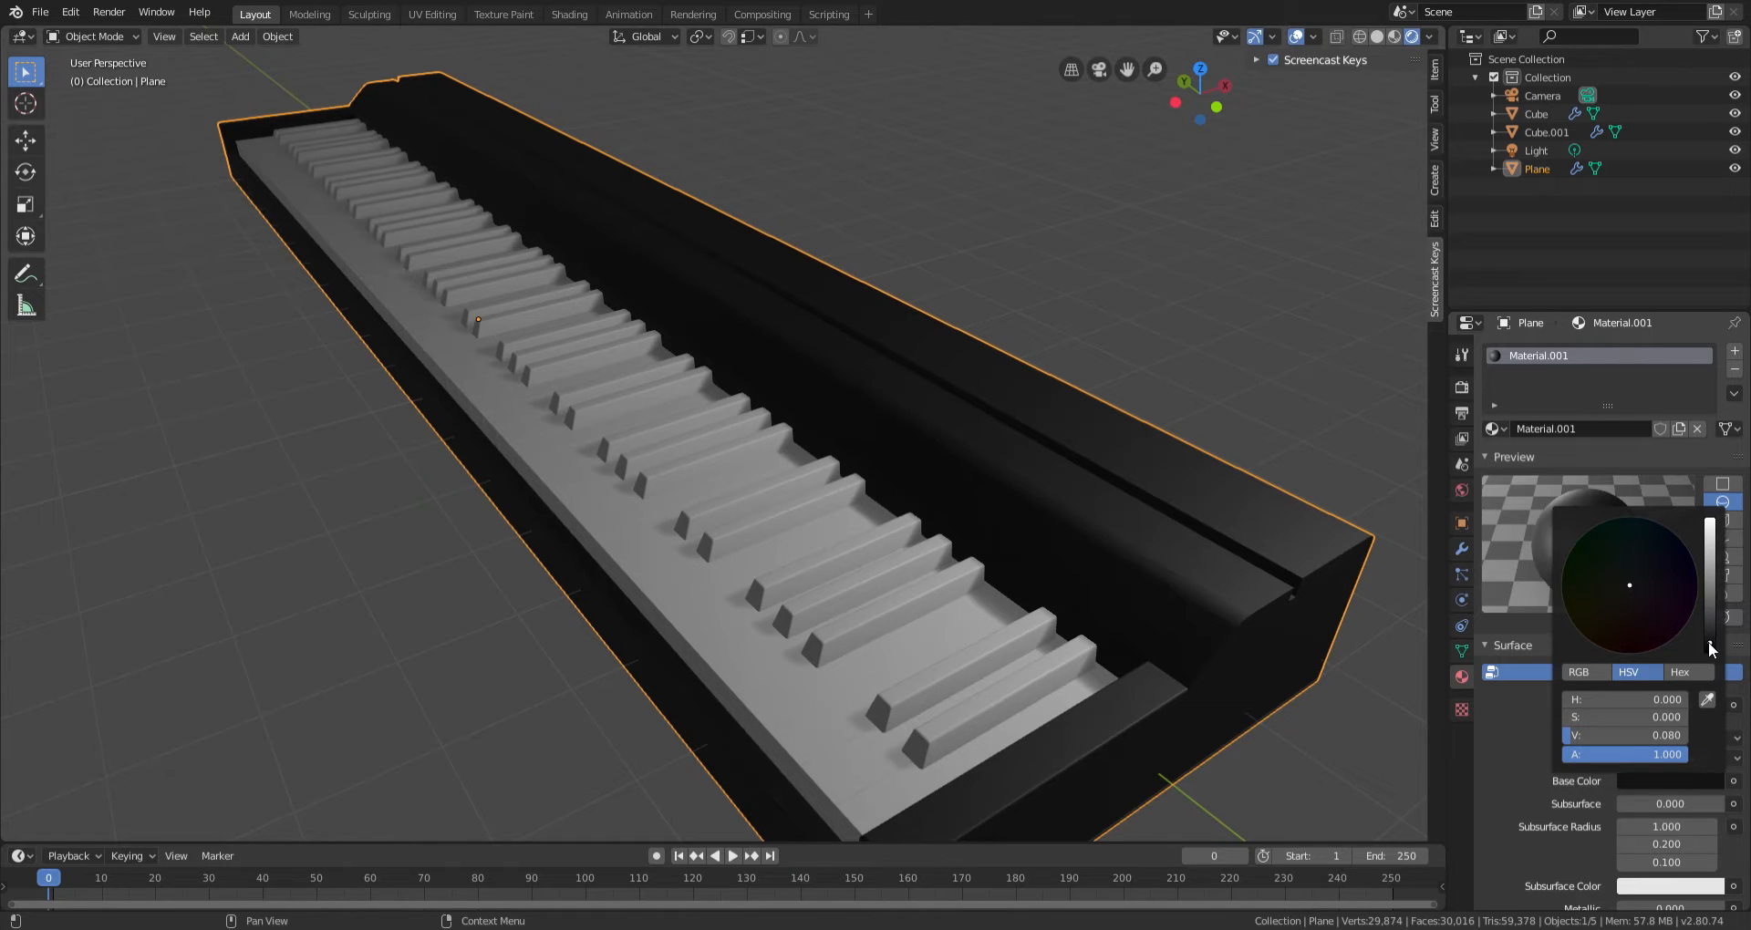
pyautogui.scroll(-9, 1523, 796)
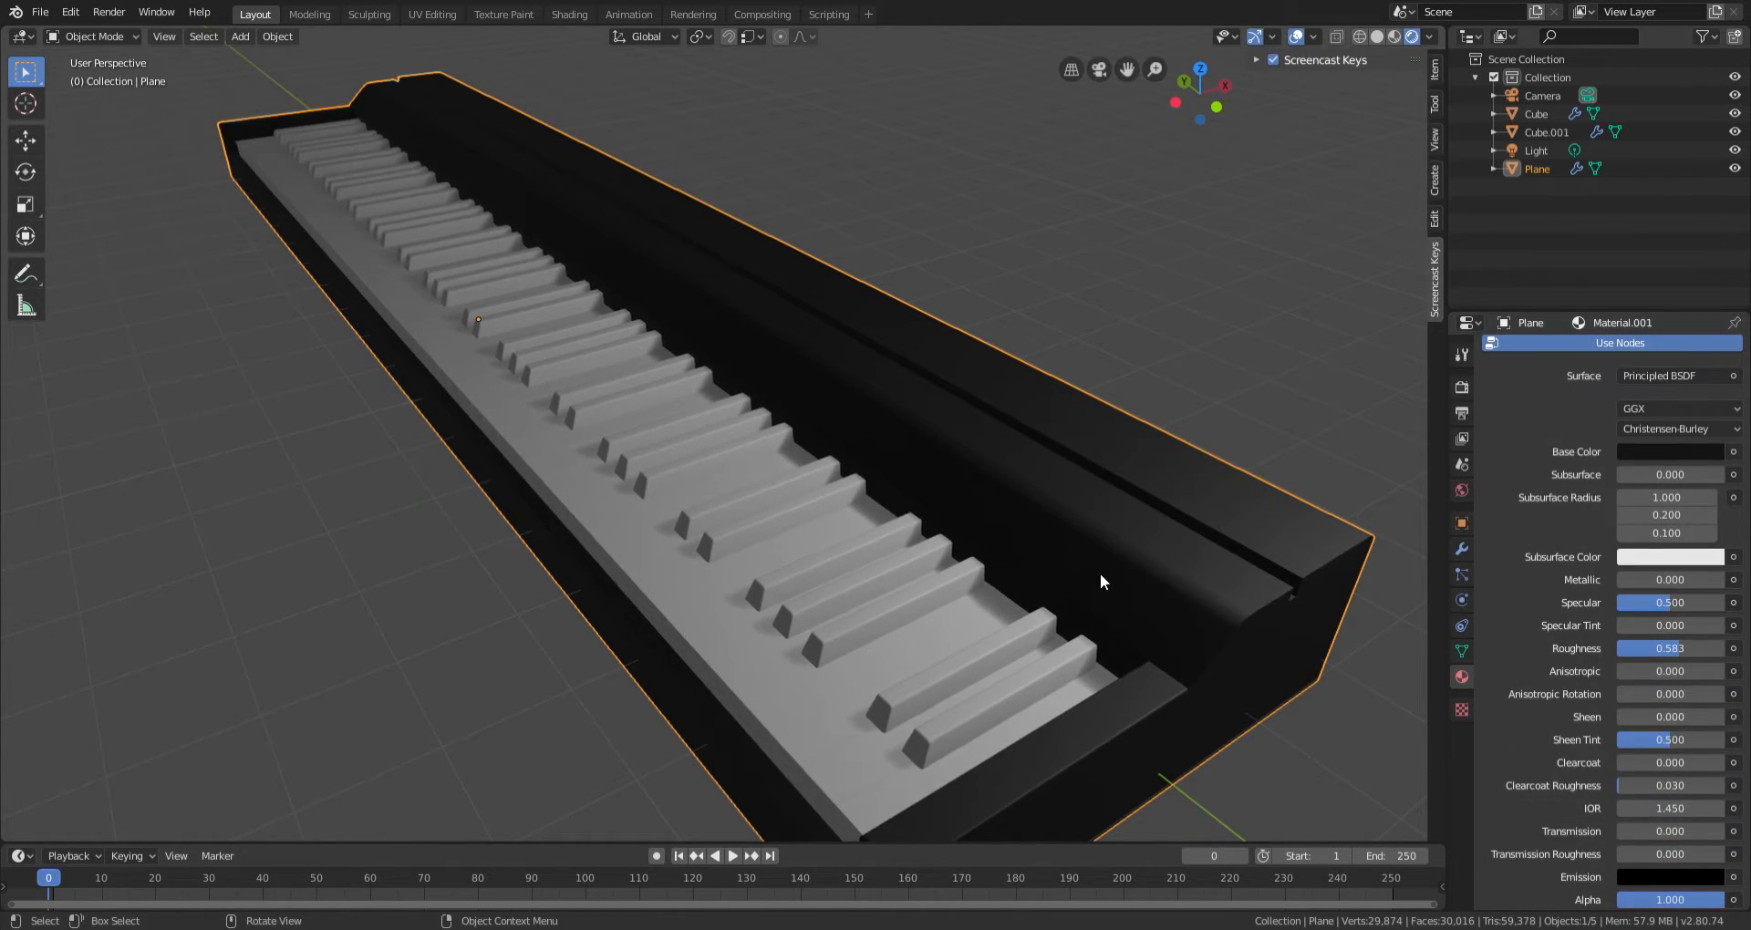
pyautogui.moveTo(1100, 573)
pyautogui.mouseDown(button='middle')
pyautogui.moveTo(1067, 556)
pyautogui.moveTo(987, 569)
pyautogui.moveTo(1131, 562)
pyautogui.mouseUp(button='middle')
pyautogui.scroll(-3, 1131, 562)
pyautogui.scroll(1, 1171, 561)
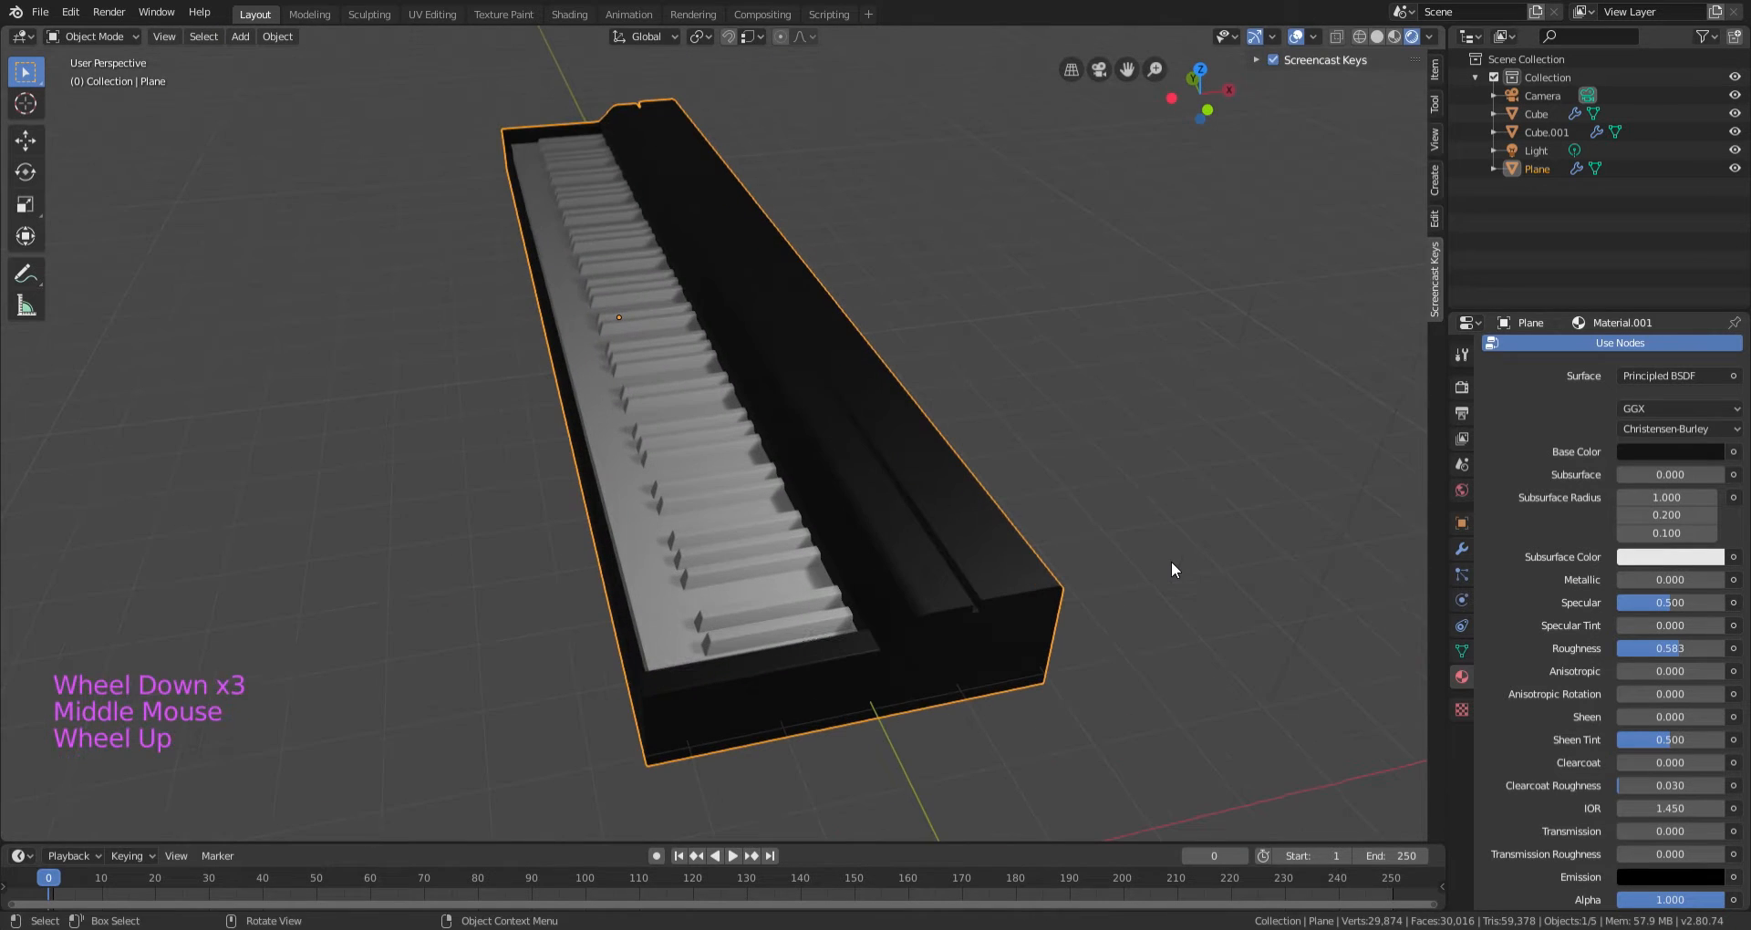
# Move the point light along the global Y axis and check how it lights the case and keys.
pyautogui.scroll(-2, 1127, 604)
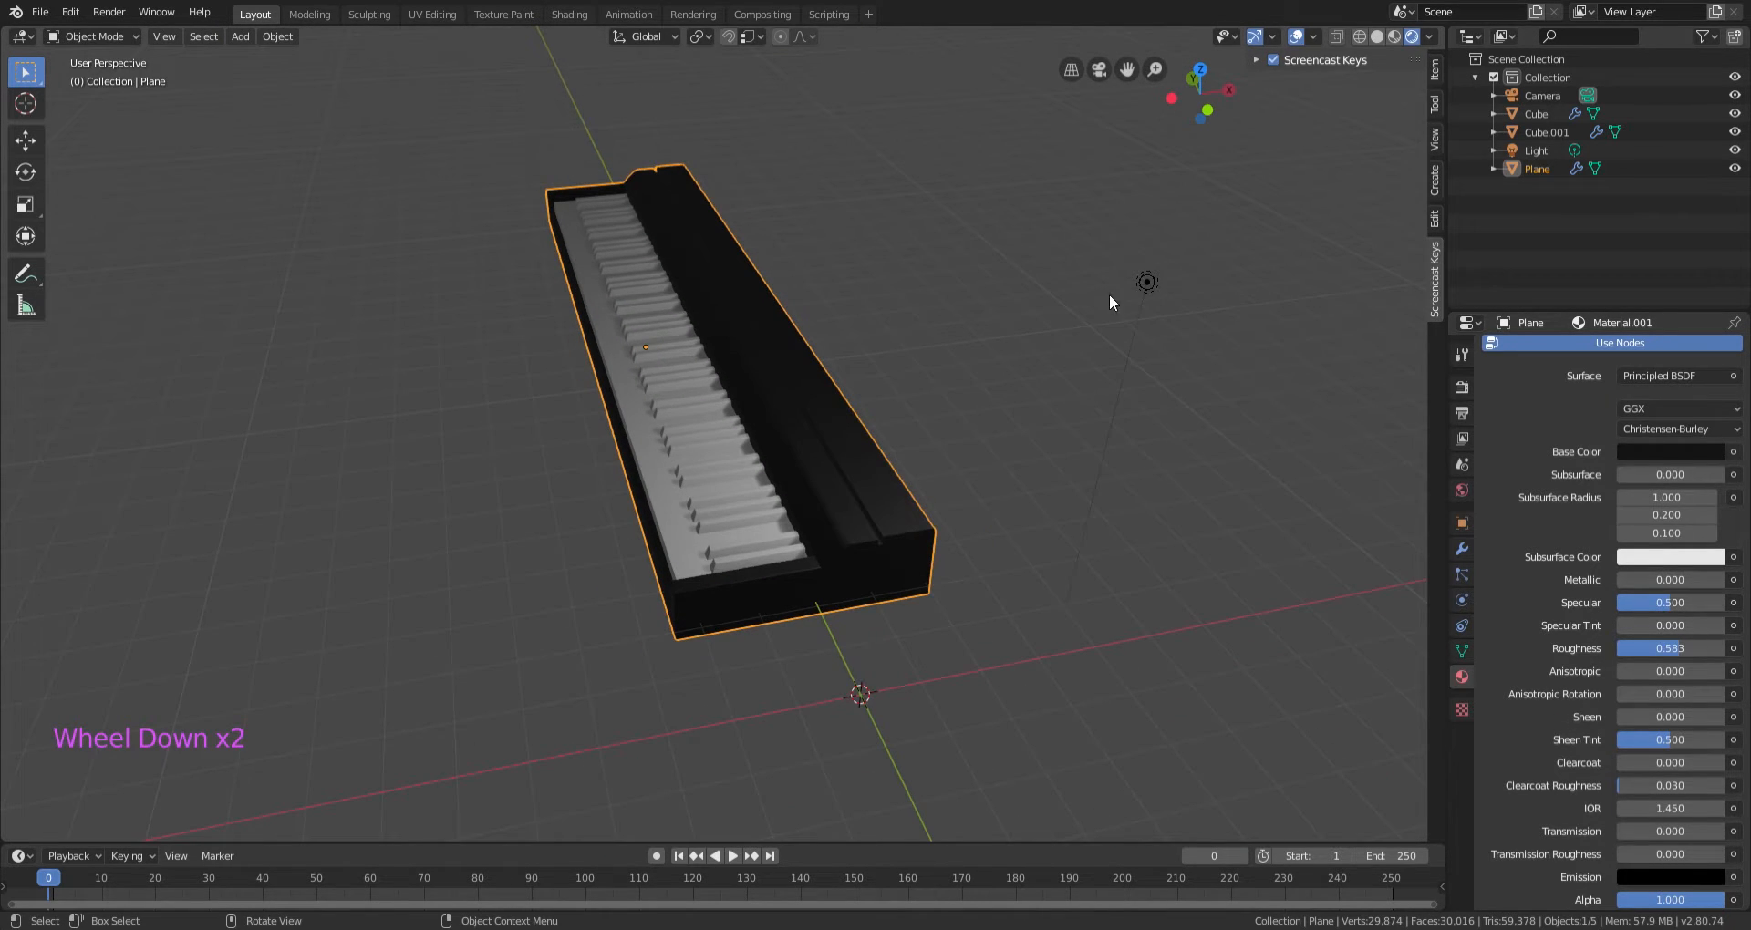
pyautogui.click(1148, 282)
pyautogui.moveTo(1148, 285); pyautogui.dragTo(1071, 498, button='middle')
pyautogui.press('g')
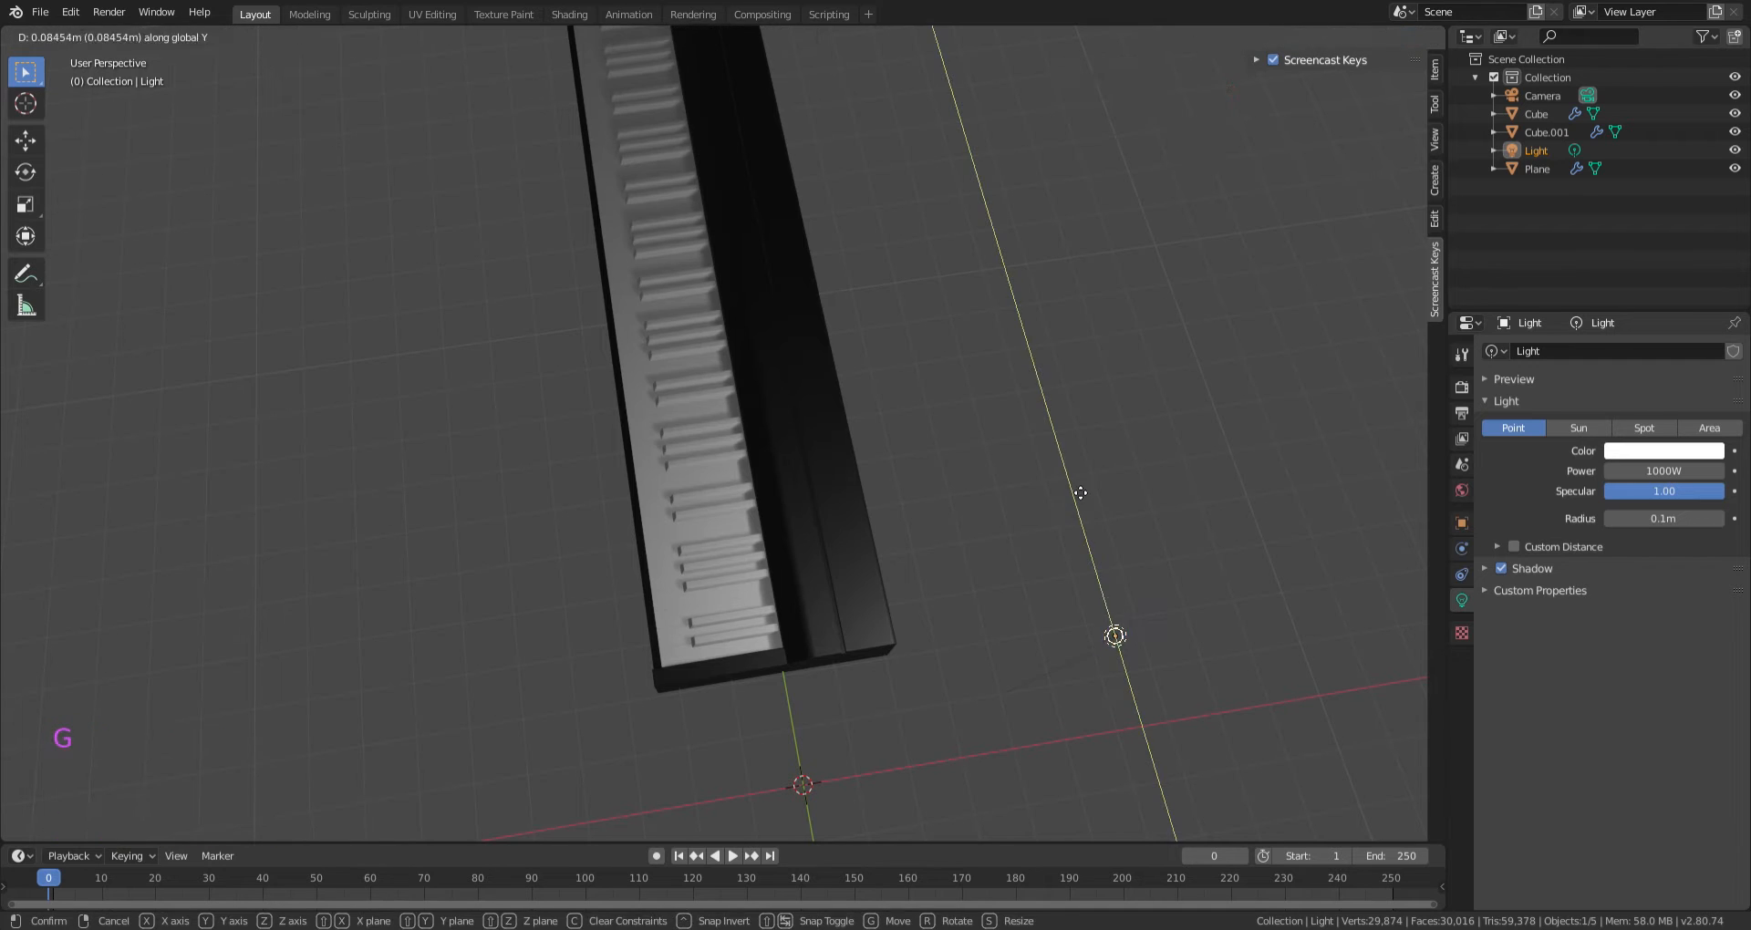
pyautogui.click(927, 564)
pyautogui.moveTo(927, 564); pyautogui.dragTo(880, 463, button='middle')
pyautogui.scroll(5, 901, 545)
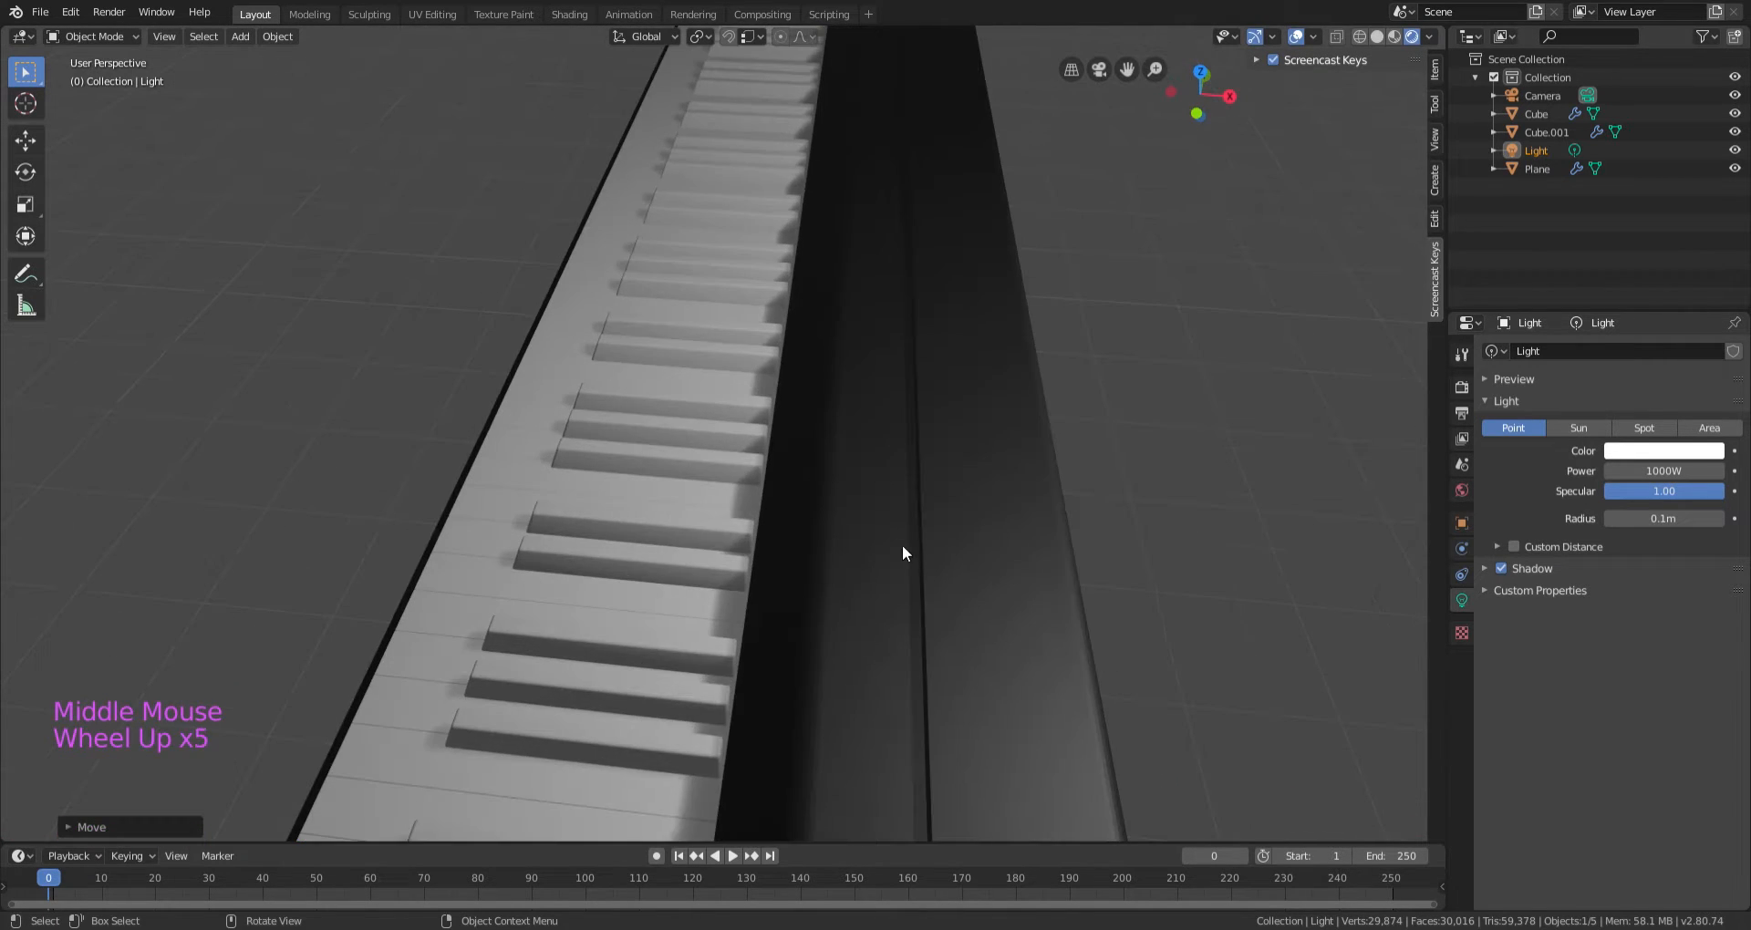
pyautogui.moveTo(903, 547); pyautogui.dragTo(990, 414, button='middle')
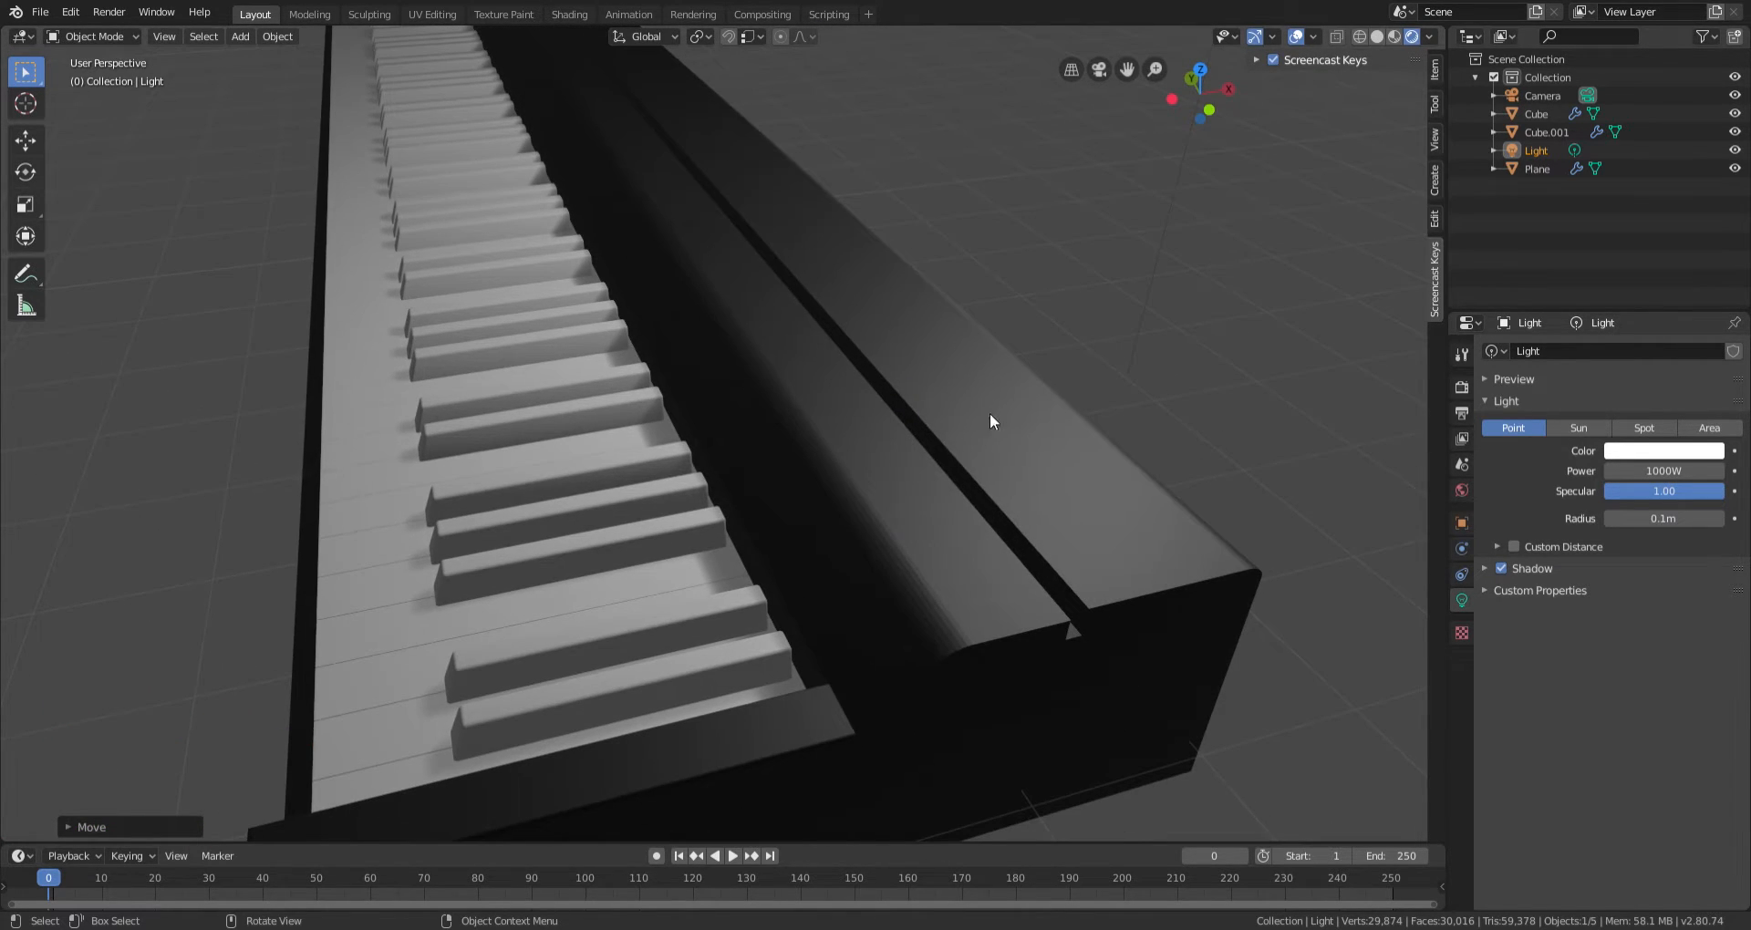
# Reselect the piano case and try Shade Smooth on it.
pyautogui.click(994, 529)
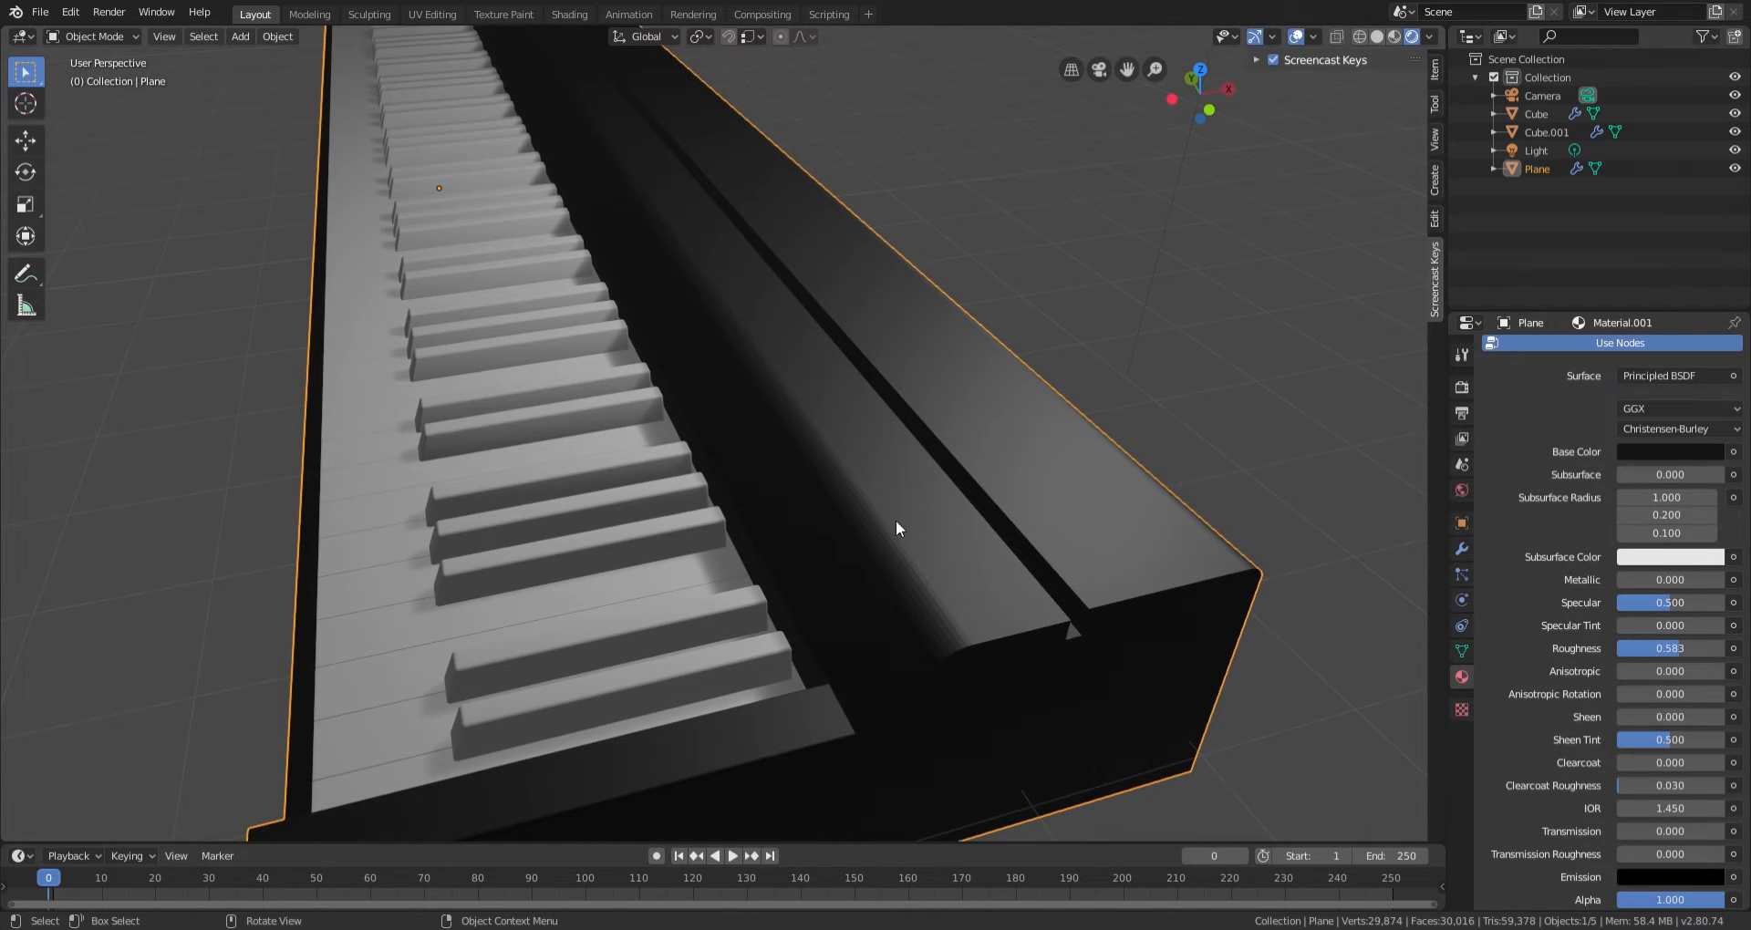
pyautogui.moveTo(894, 560); pyautogui.dragTo(1043, 516, button='middle')
pyautogui.scroll(-3, 1044, 516)
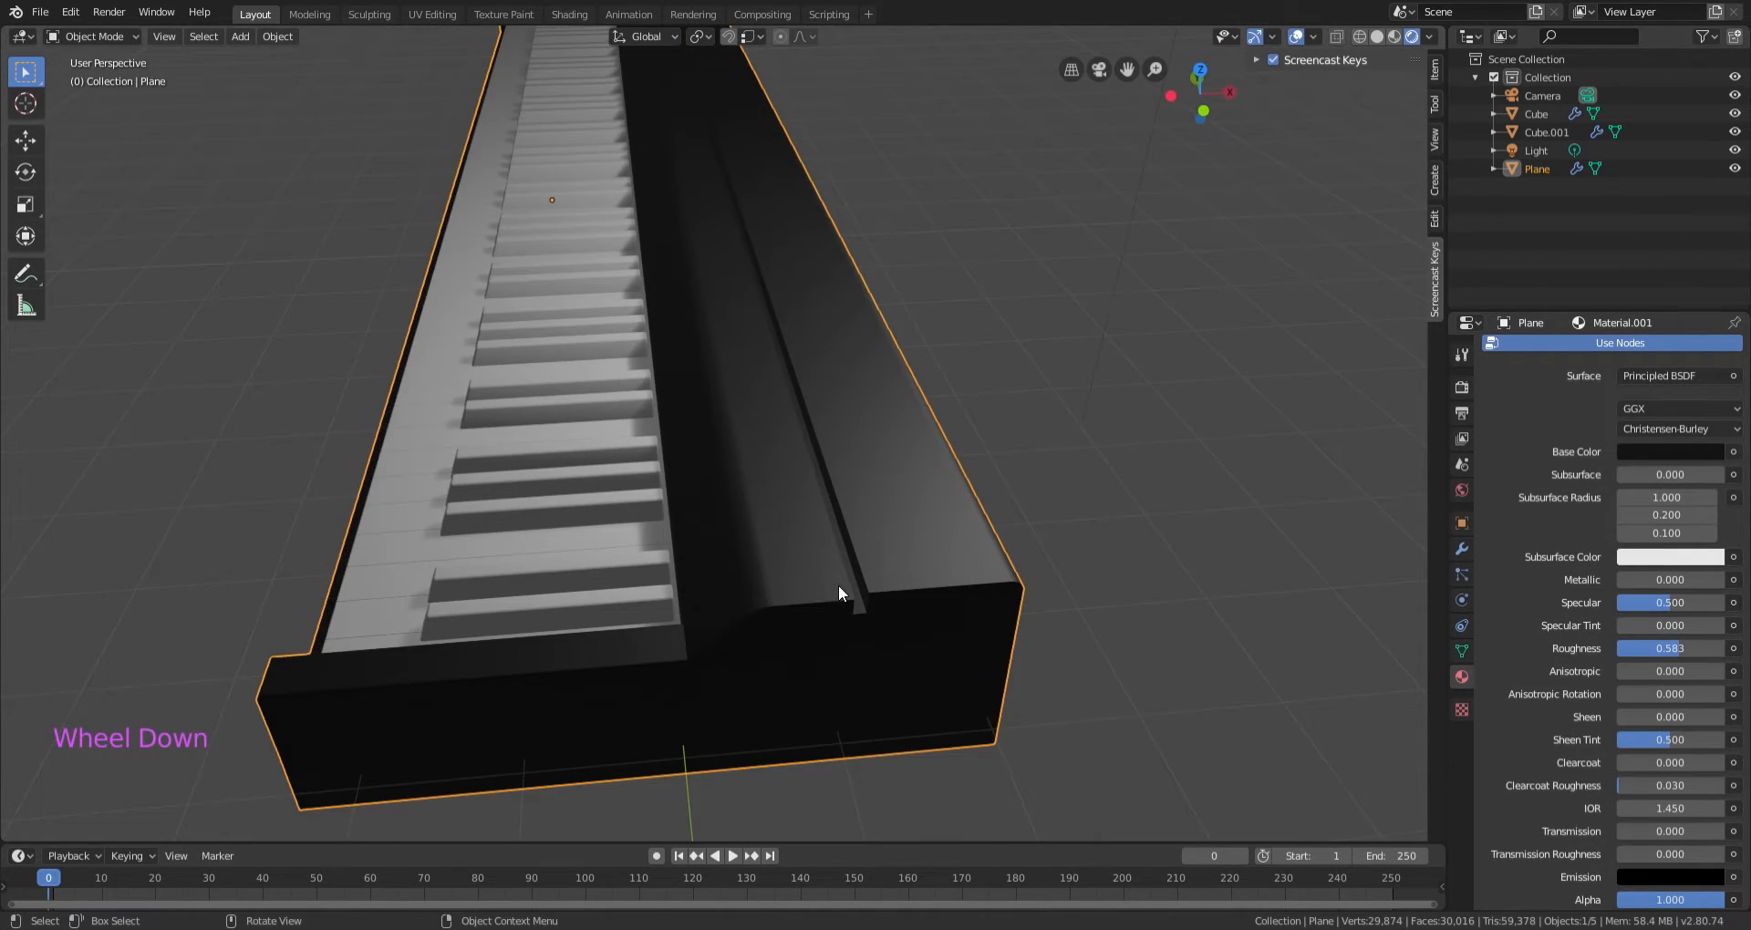
pyautogui.moveTo(839, 593); pyautogui.dragTo(906, 570, button='middle')
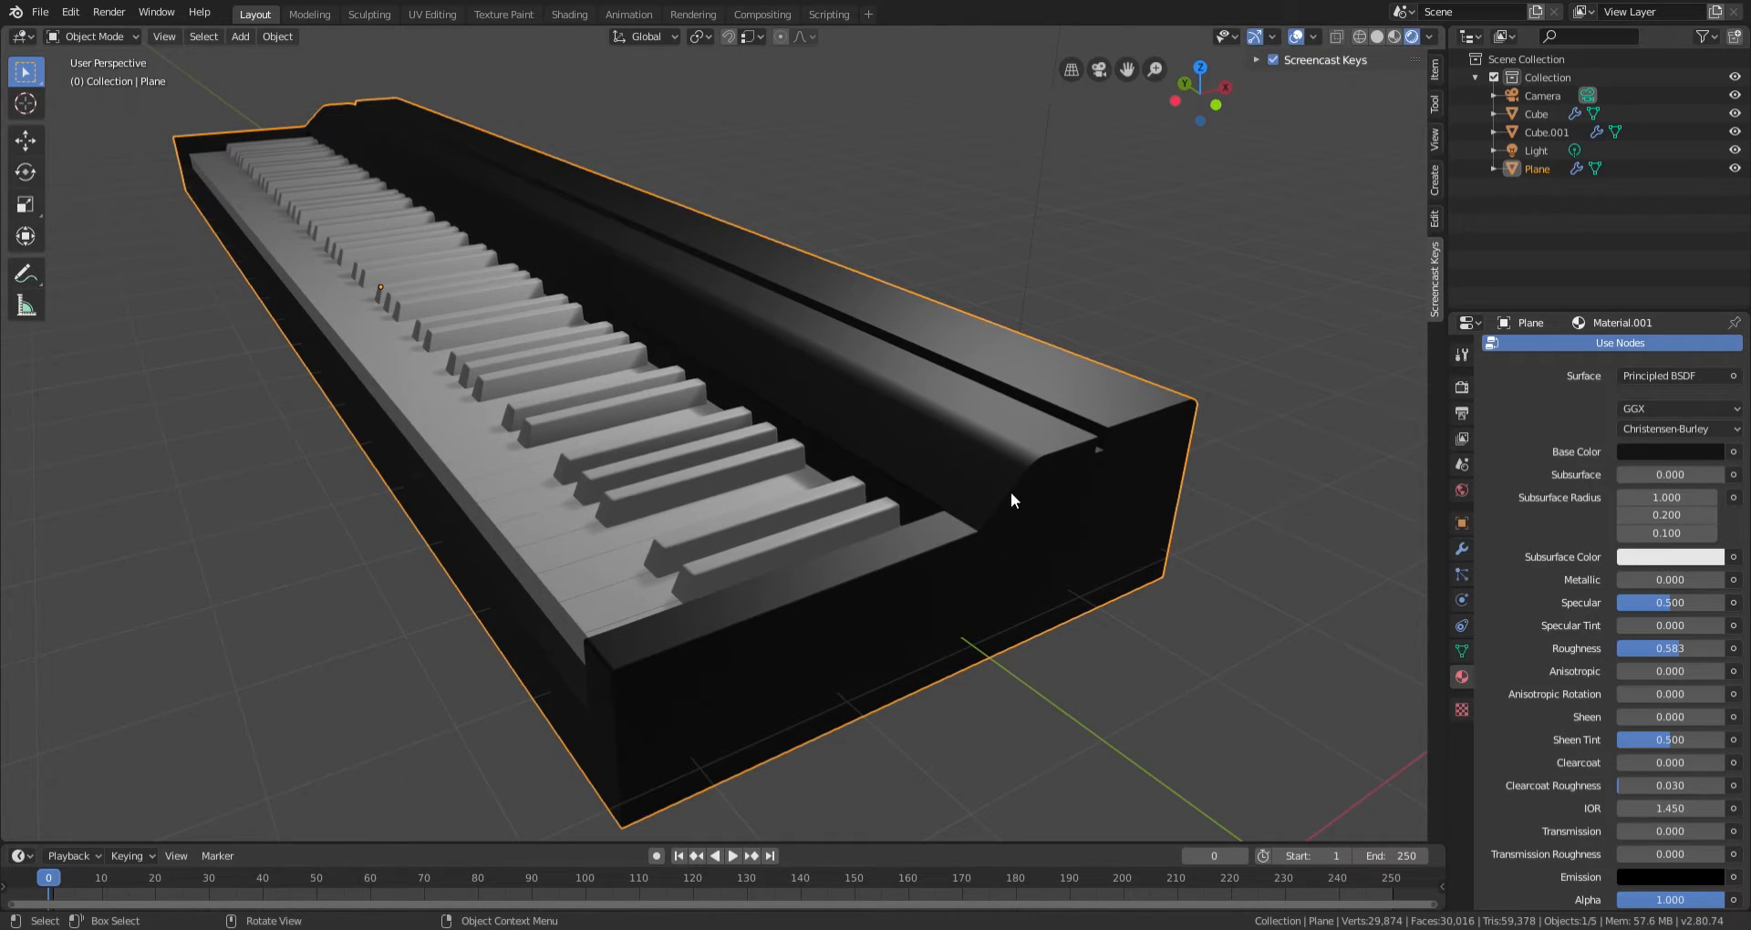
pyautogui.press('space')
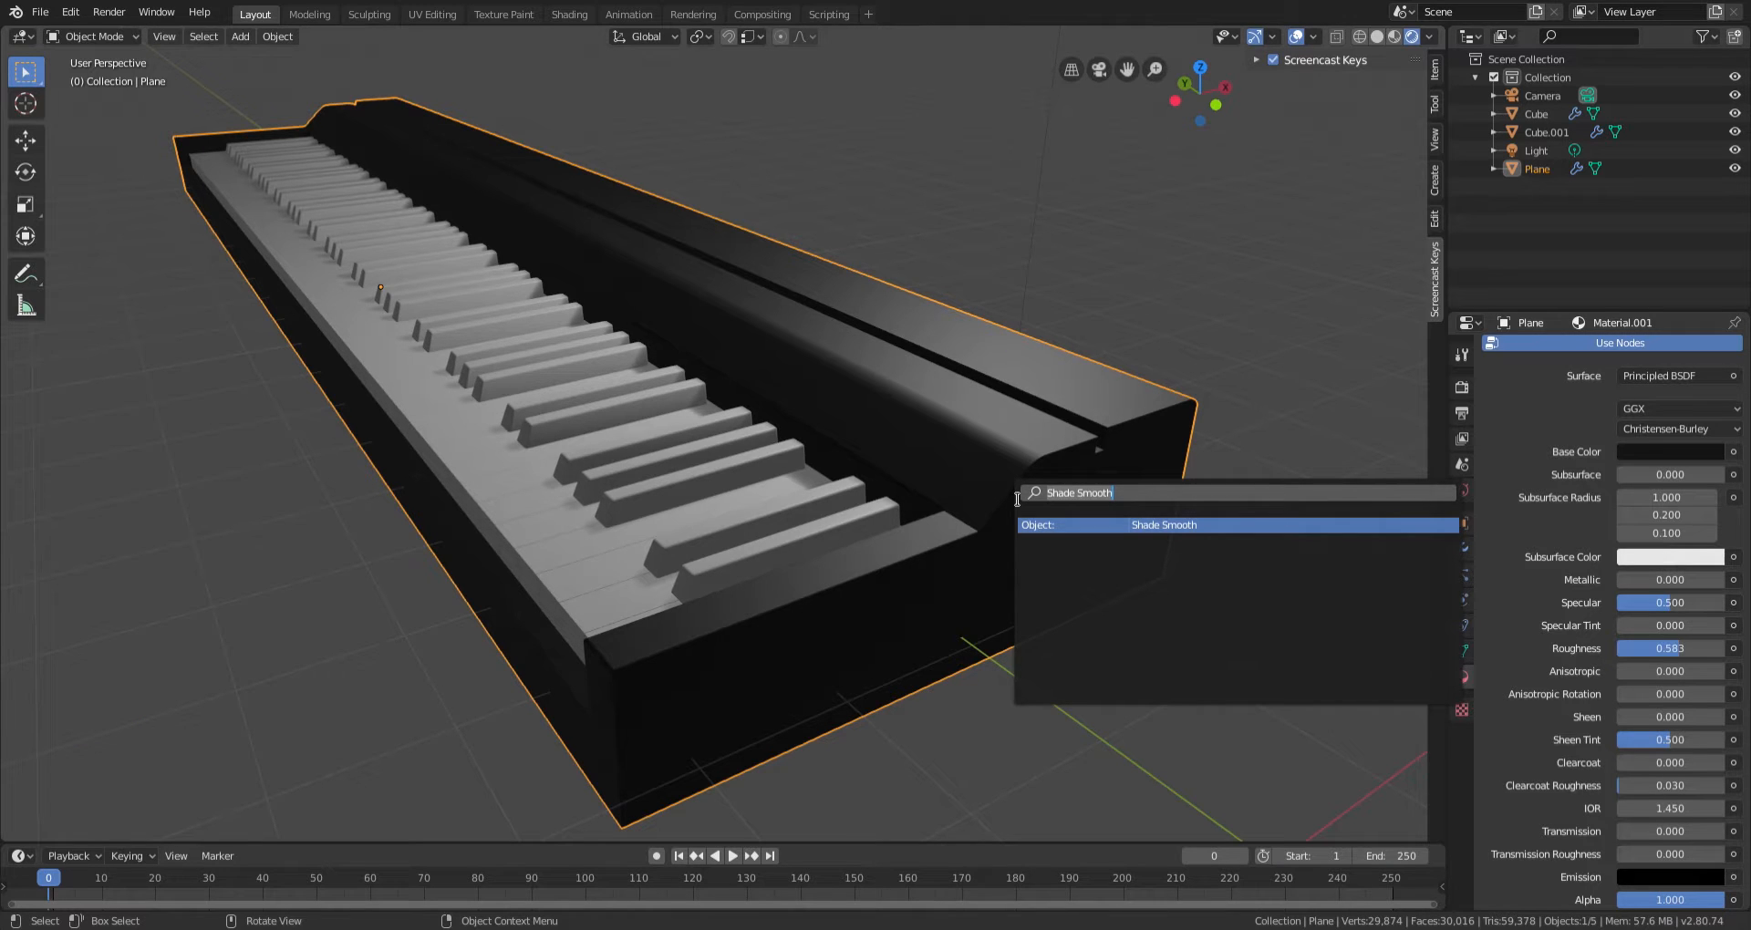
pyautogui.press('Return')
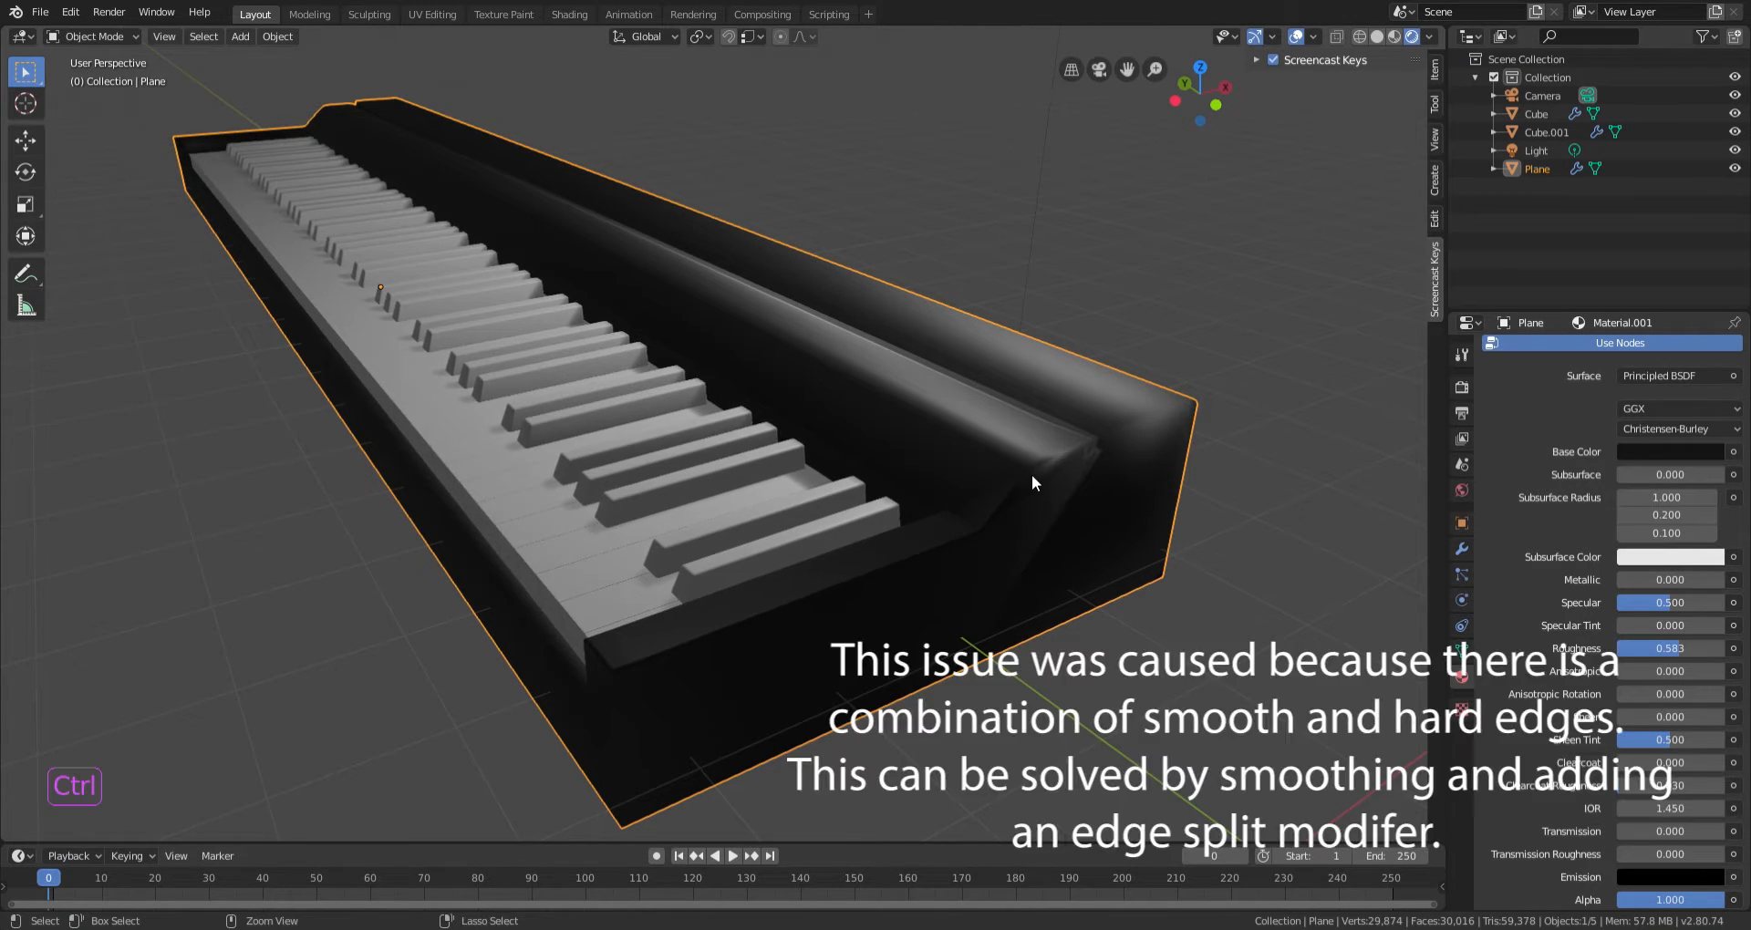
# Undo the smooth shading on the piano case and inspect its rounded rear cover up close.
pyautogui.hotkey('ctrl', 'z')
pyautogui.moveTo(1047, 484); pyautogui.dragTo(1025, 497, button='middle')
pyautogui.scroll(5, 996, 487)
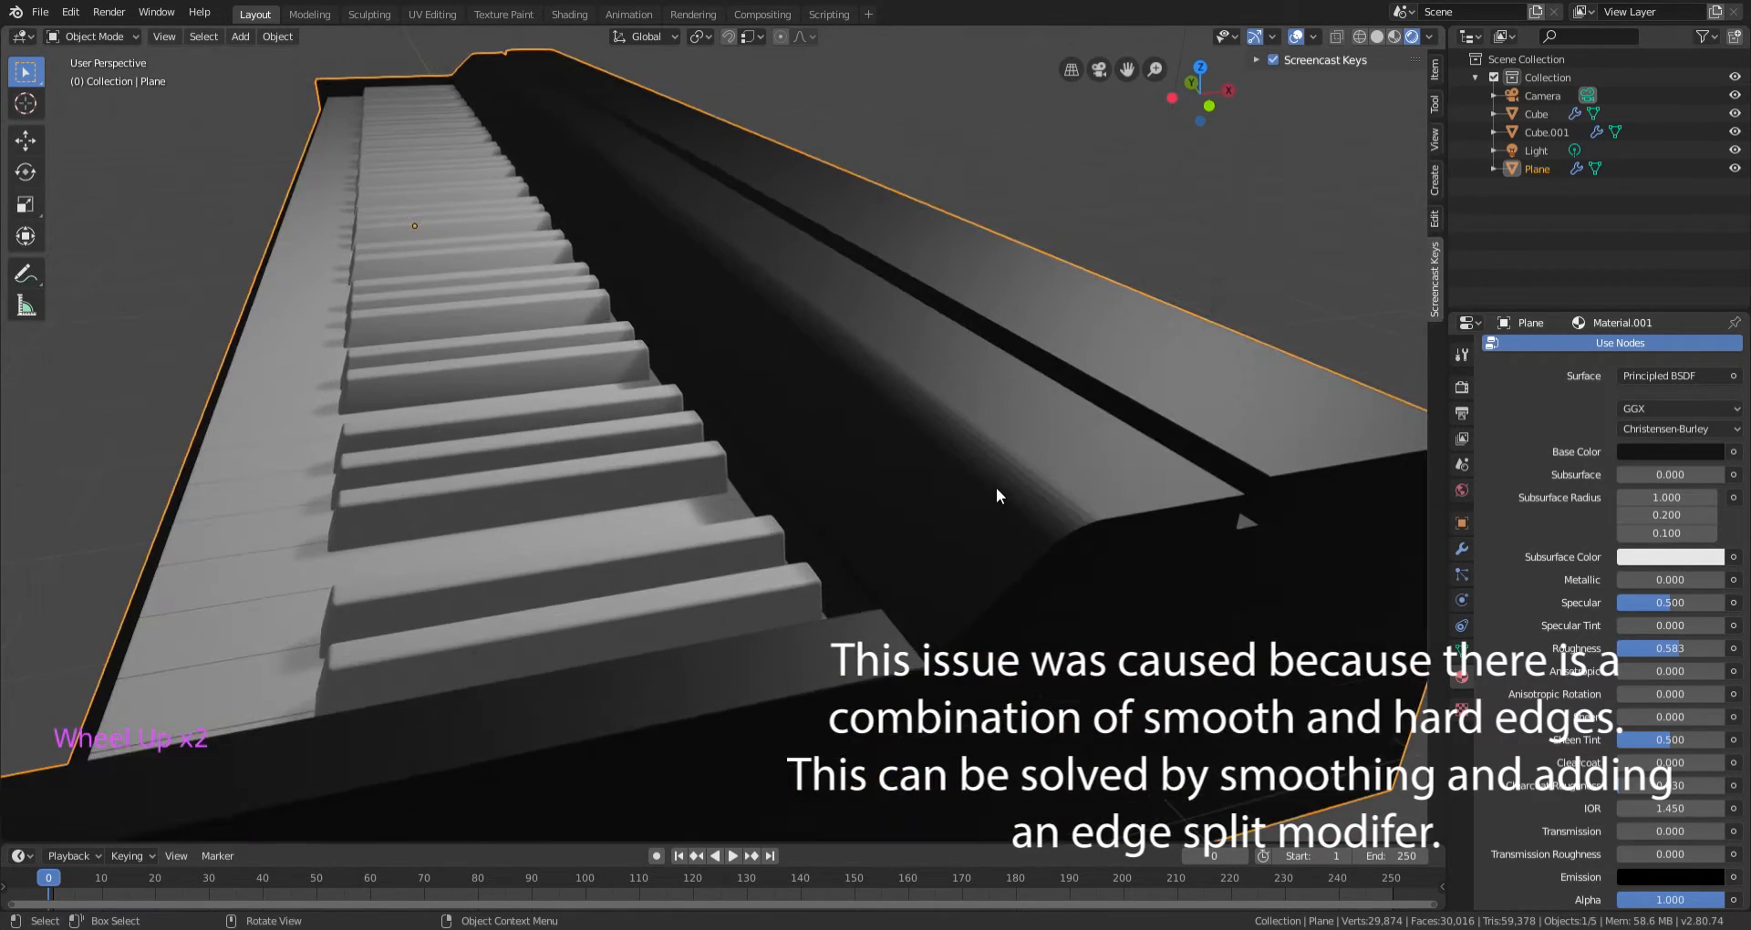
# Apply Shade Flat to the piano case and check the shading at its rounded end.
pyautogui.press('space')
pyautogui.write('shad')
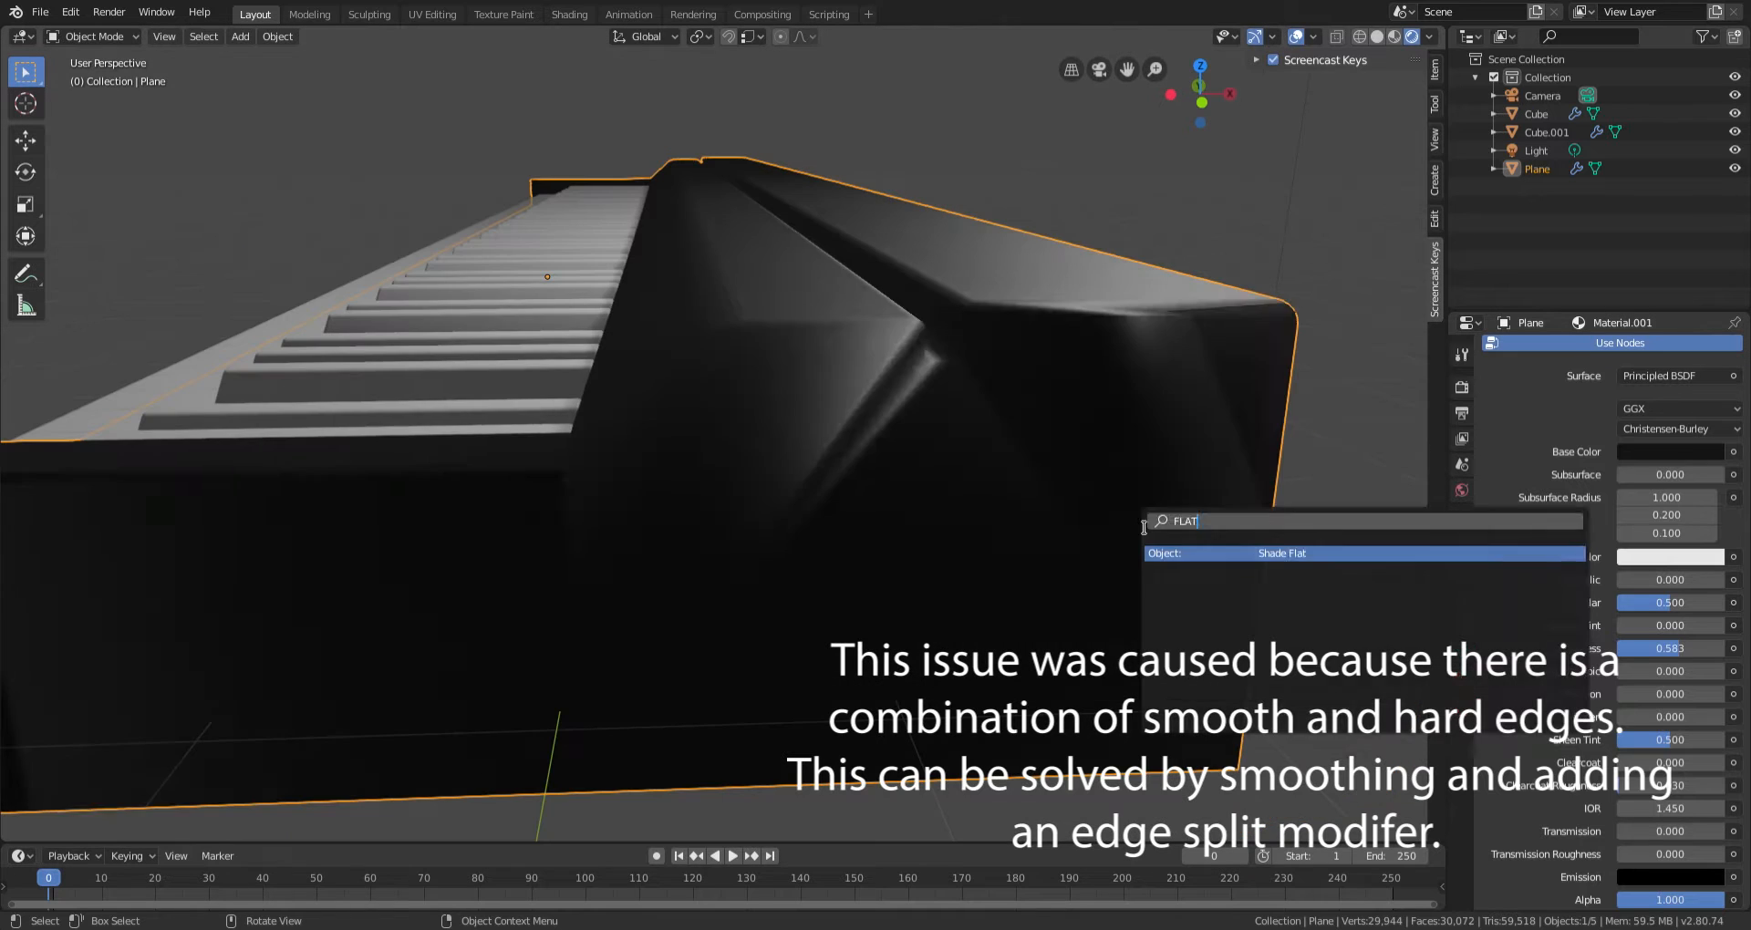
pyautogui.press('Return')
pyautogui.moveTo(1011, 412); pyautogui.dragTo(1026, 407, button='middle')
pyautogui.scroll(2, 1008, 422)
pyautogui.scroll(-2, 1022, 413)
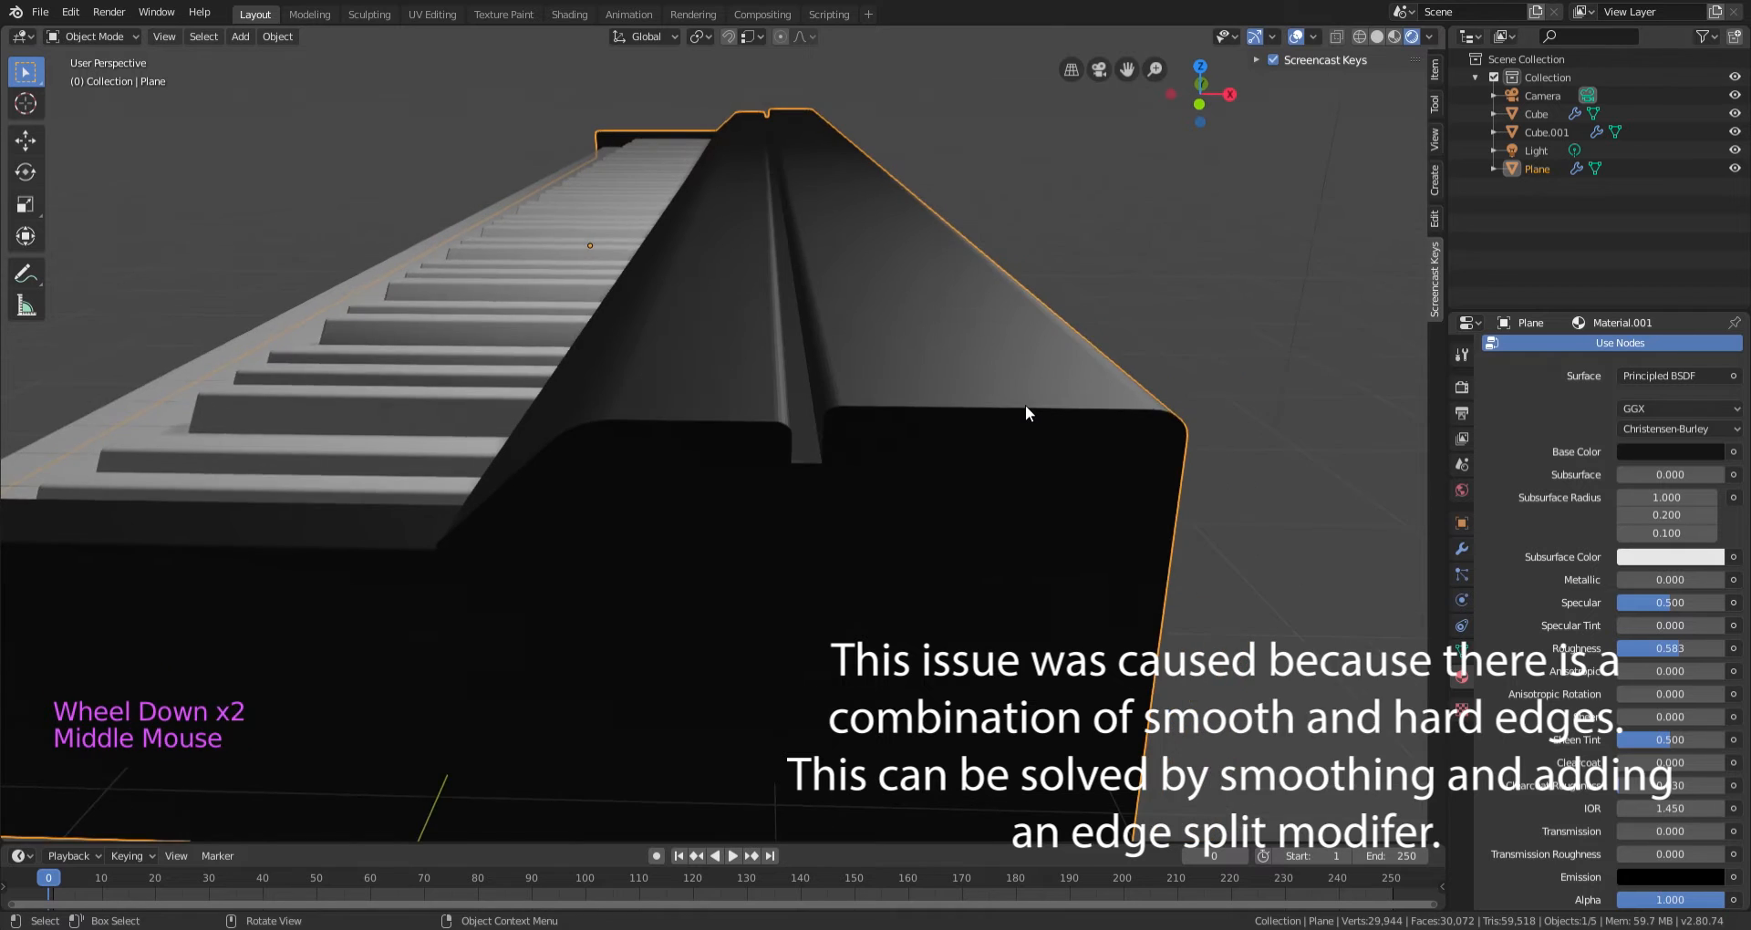
# Inspect the case's mesh edges in Edit Mode around the groove at its end, and return to Object Mode.
pyautogui.scroll(1, 1017, 406)
pyautogui.moveTo(860, 430); pyautogui.dragTo(767, 619, button='middle')
pyautogui.scroll(-1, 1173, 489)
pyautogui.moveTo(1149, 511); pyautogui.dragTo(1044, 481, button='middle')
pyautogui.scroll(1, 1043, 480)
pyautogui.press('Tab')
pyautogui.click(876, 422)
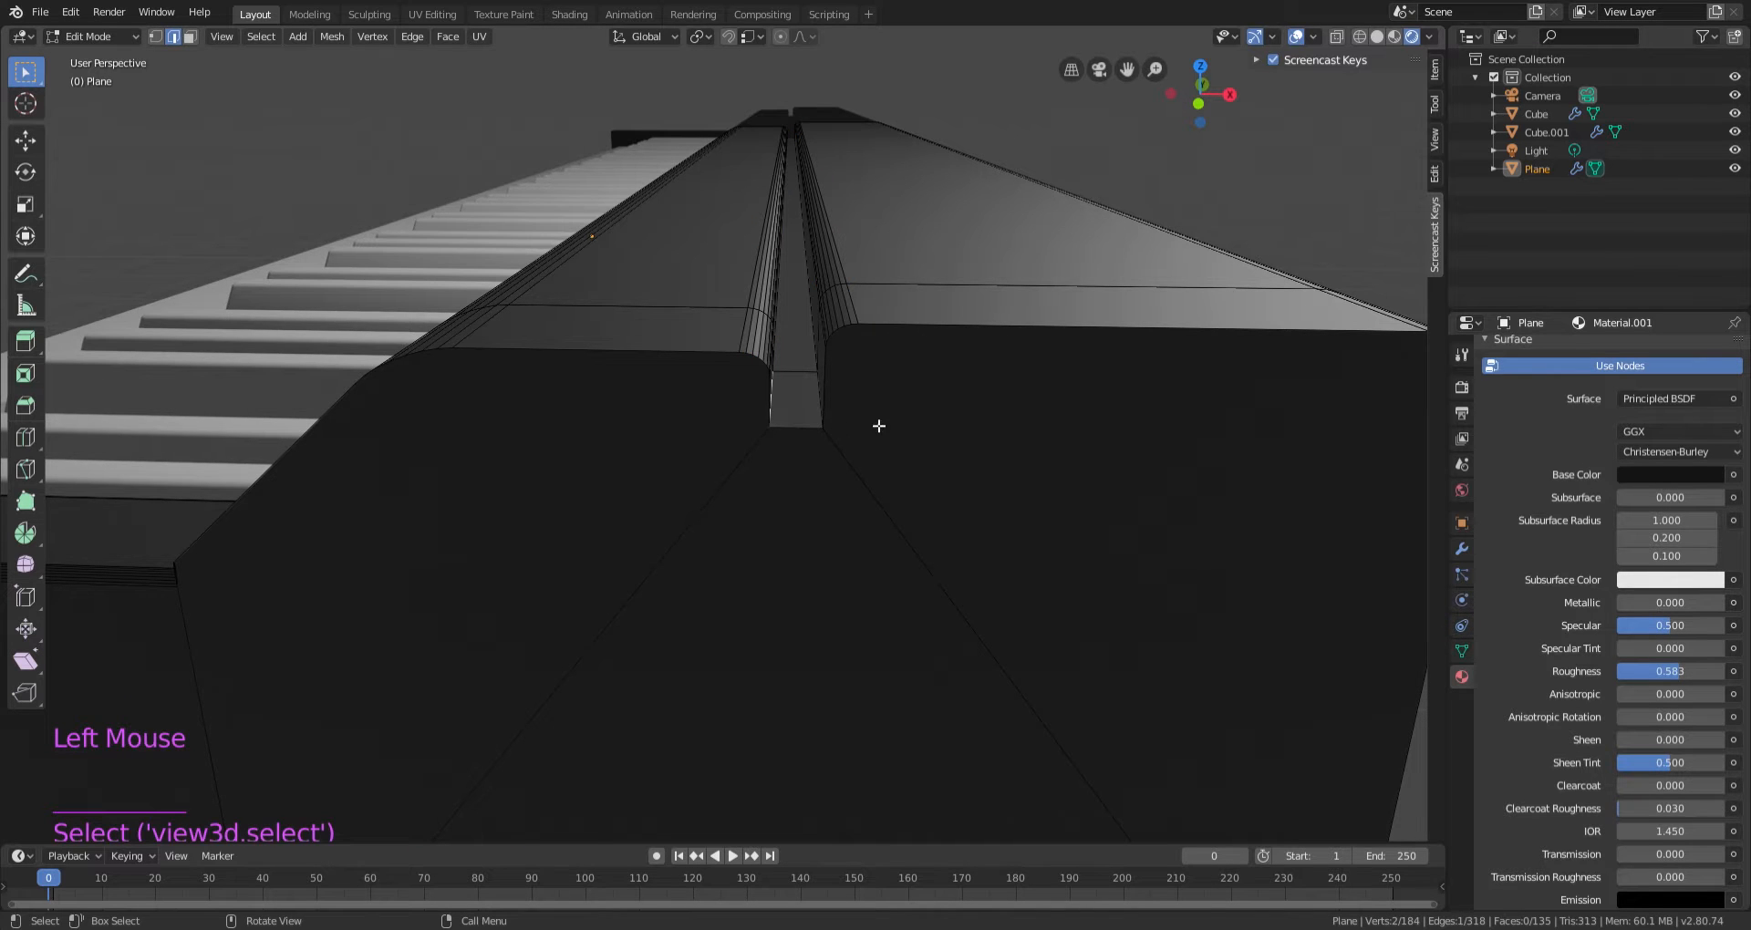
pyautogui.click(914, 477)
pyautogui.scroll(-3, 942, 660)
pyautogui.moveTo(942, 660); pyautogui.dragTo(955, 553, button='middle')
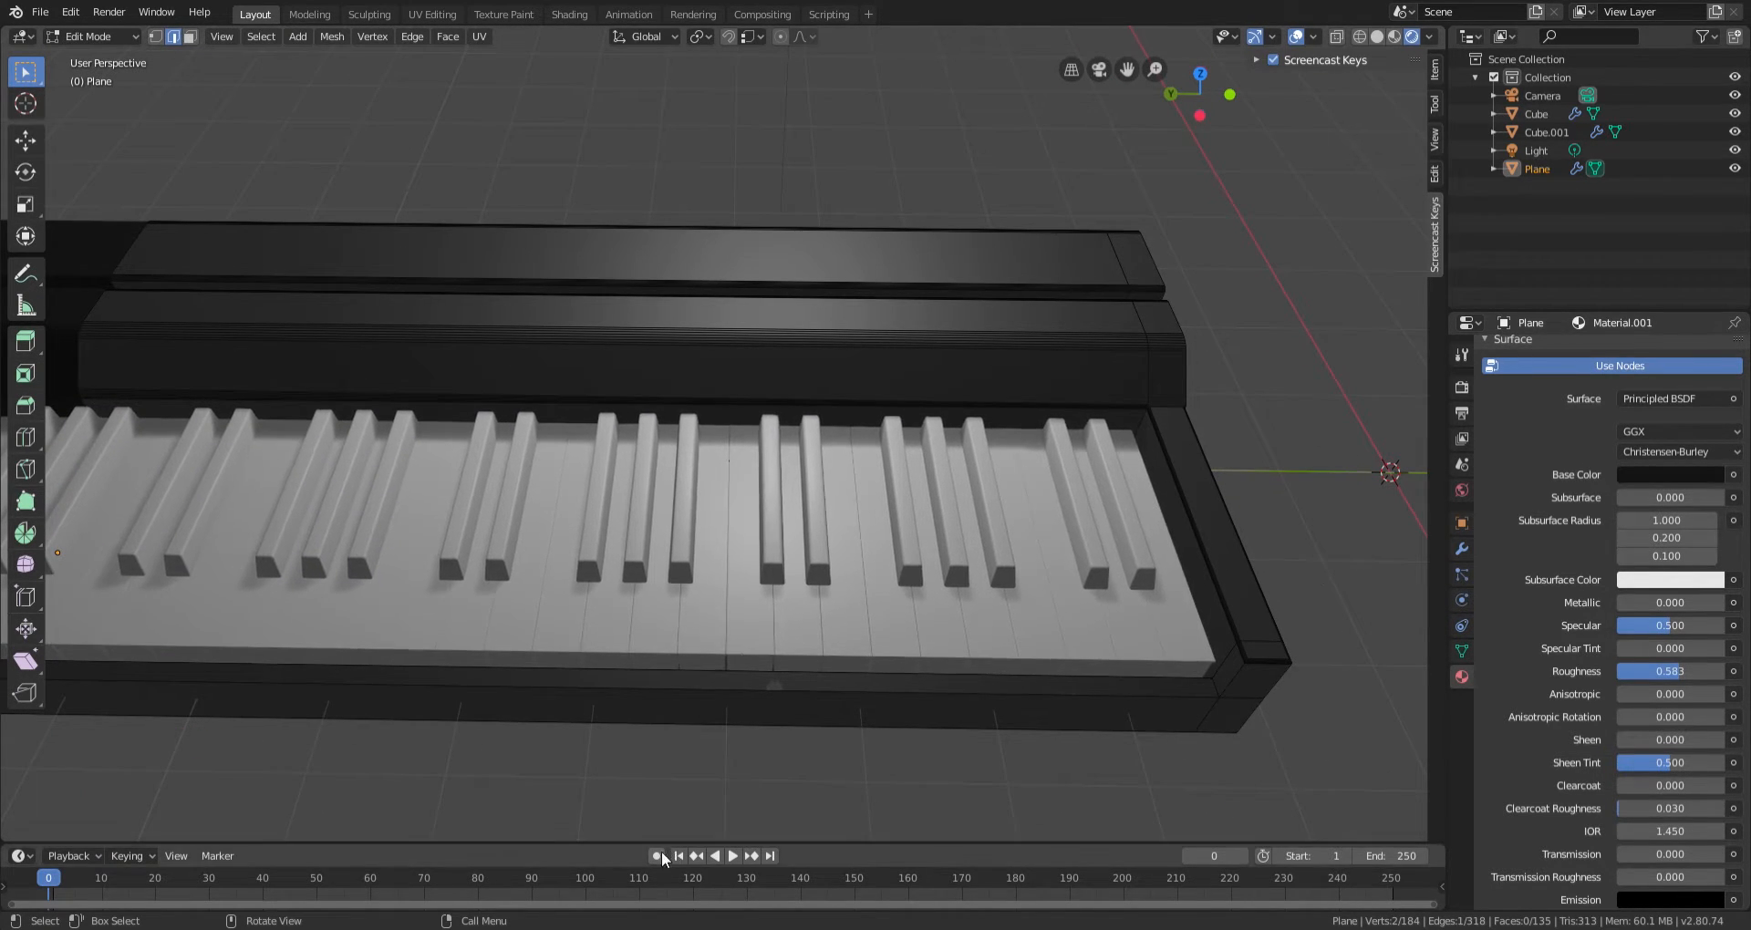
pyautogui.press('Tab')
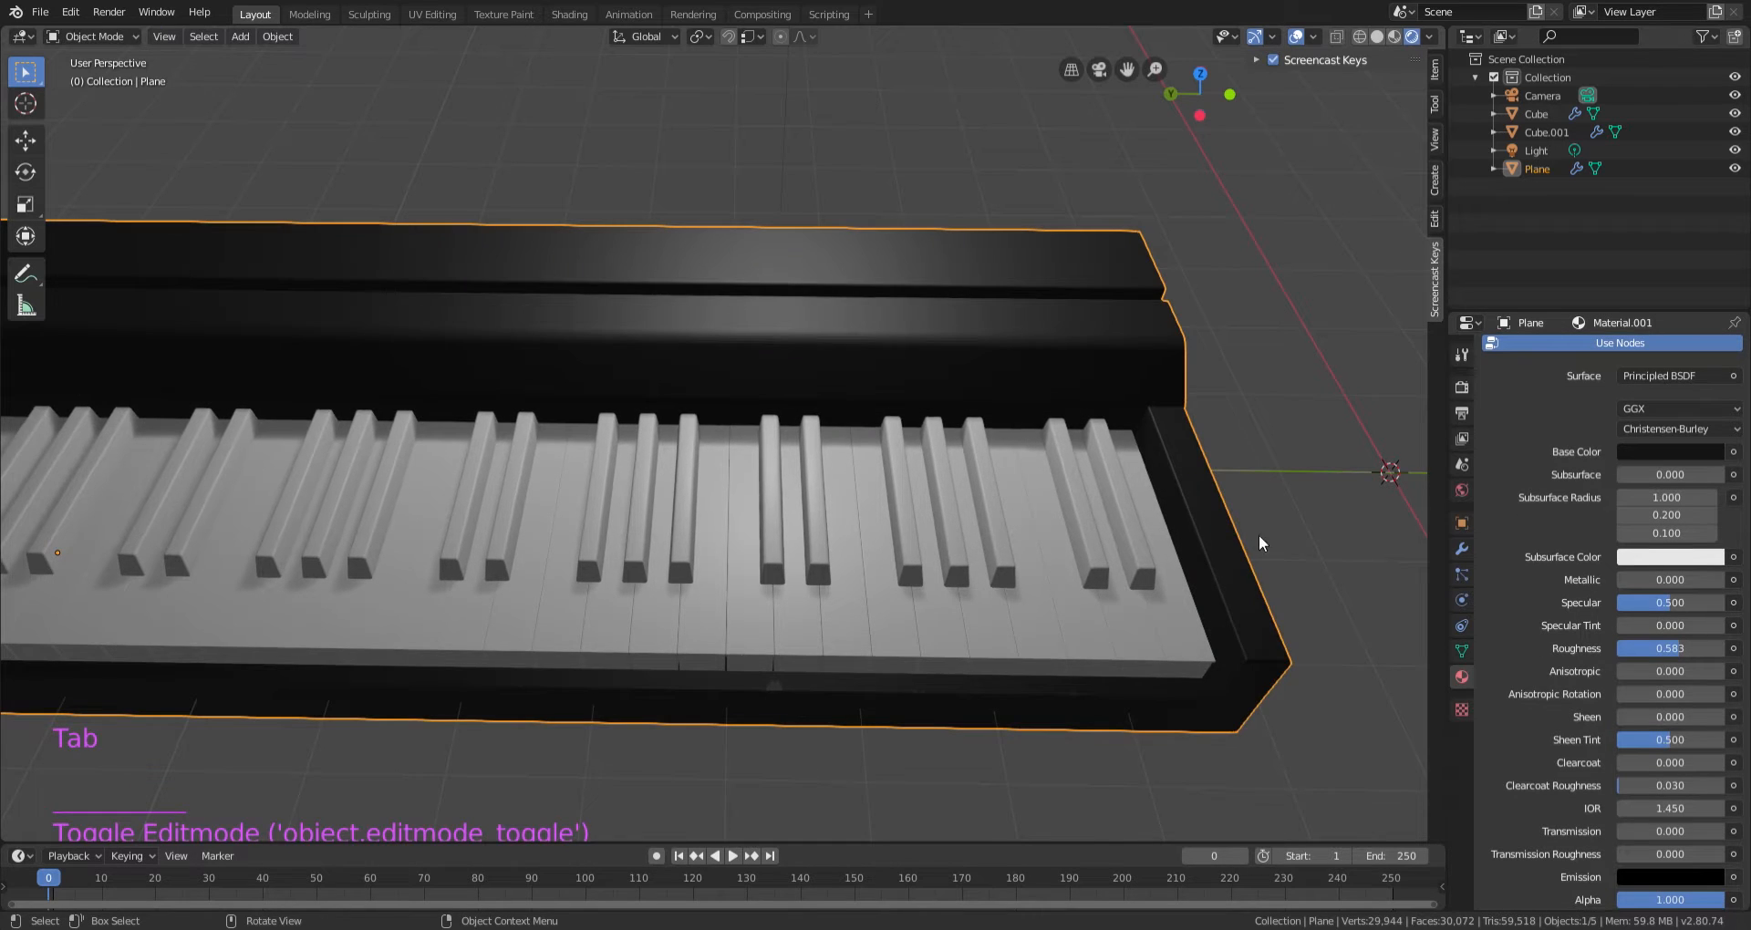
# Save the piano file.
pyautogui.keyDown('shift'); pyautogui.moveTo(1259, 535); pyautogui.dragTo(1122, 512, button='middle'); pyautogui.keyUp('shift')
pyautogui.hotkey('ctrl', 's')
pyautogui.scroll(1, 1136, 518)
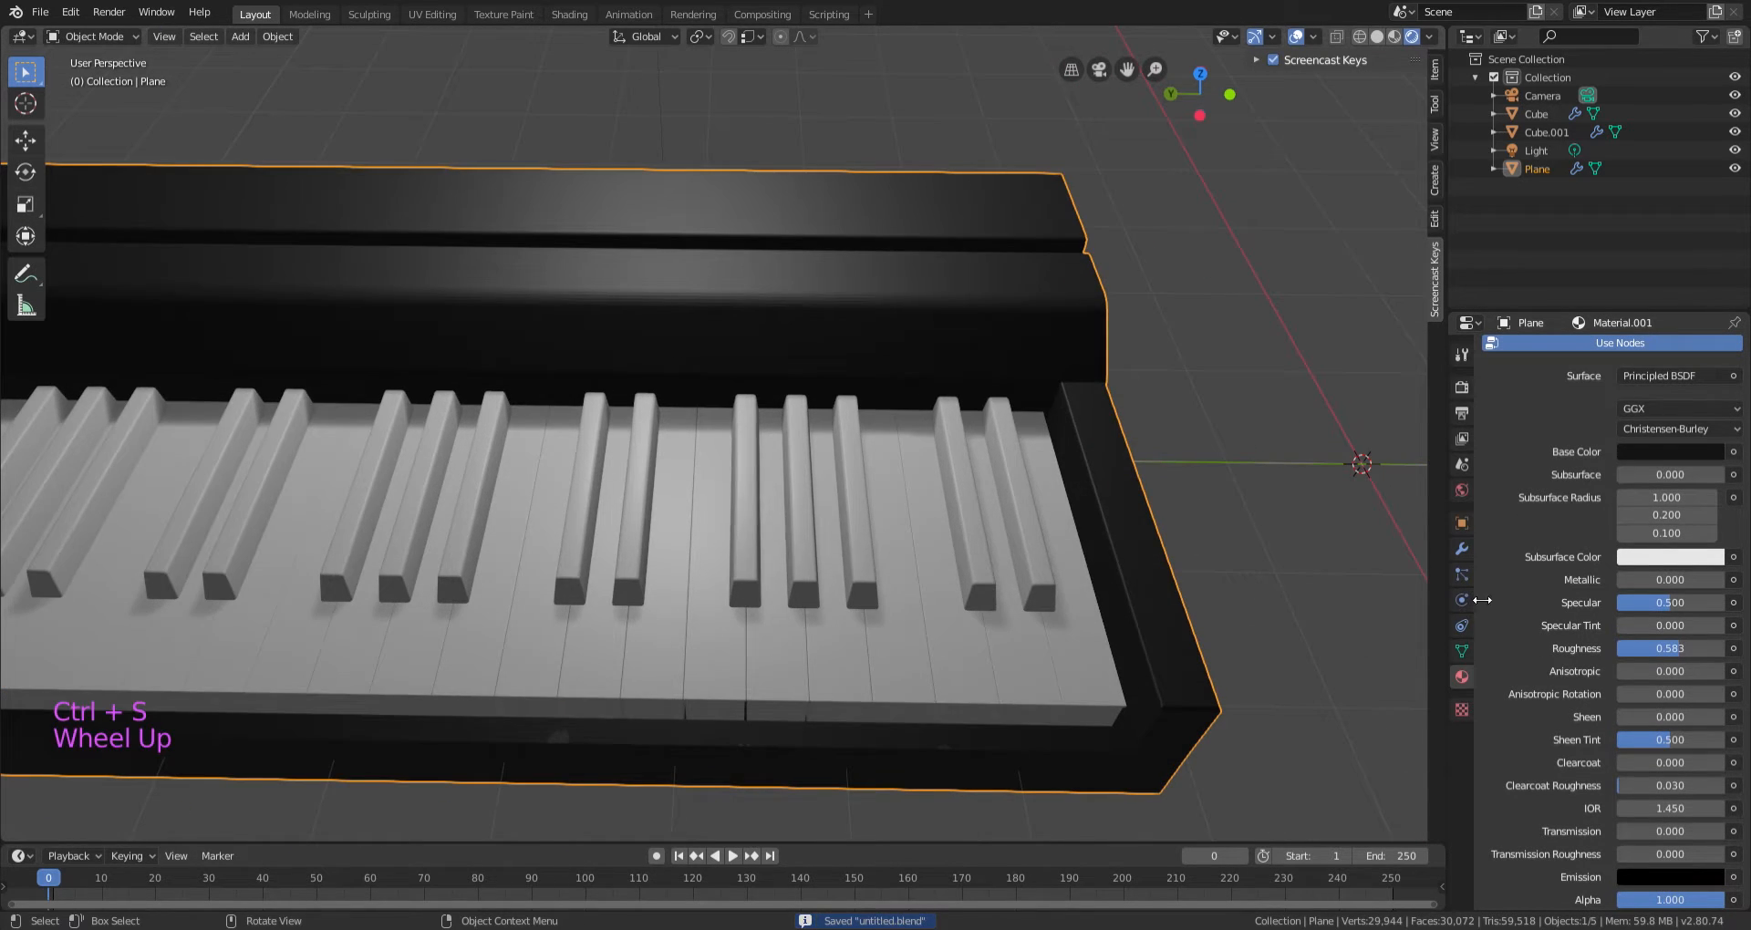
pyautogui.scroll(-1, 1315, 570)
# Select the black keys and darken their material's base color to a value of 0.040.
pyautogui.moveTo(1315, 569); pyautogui.dragTo(1123, 487, button='middle')
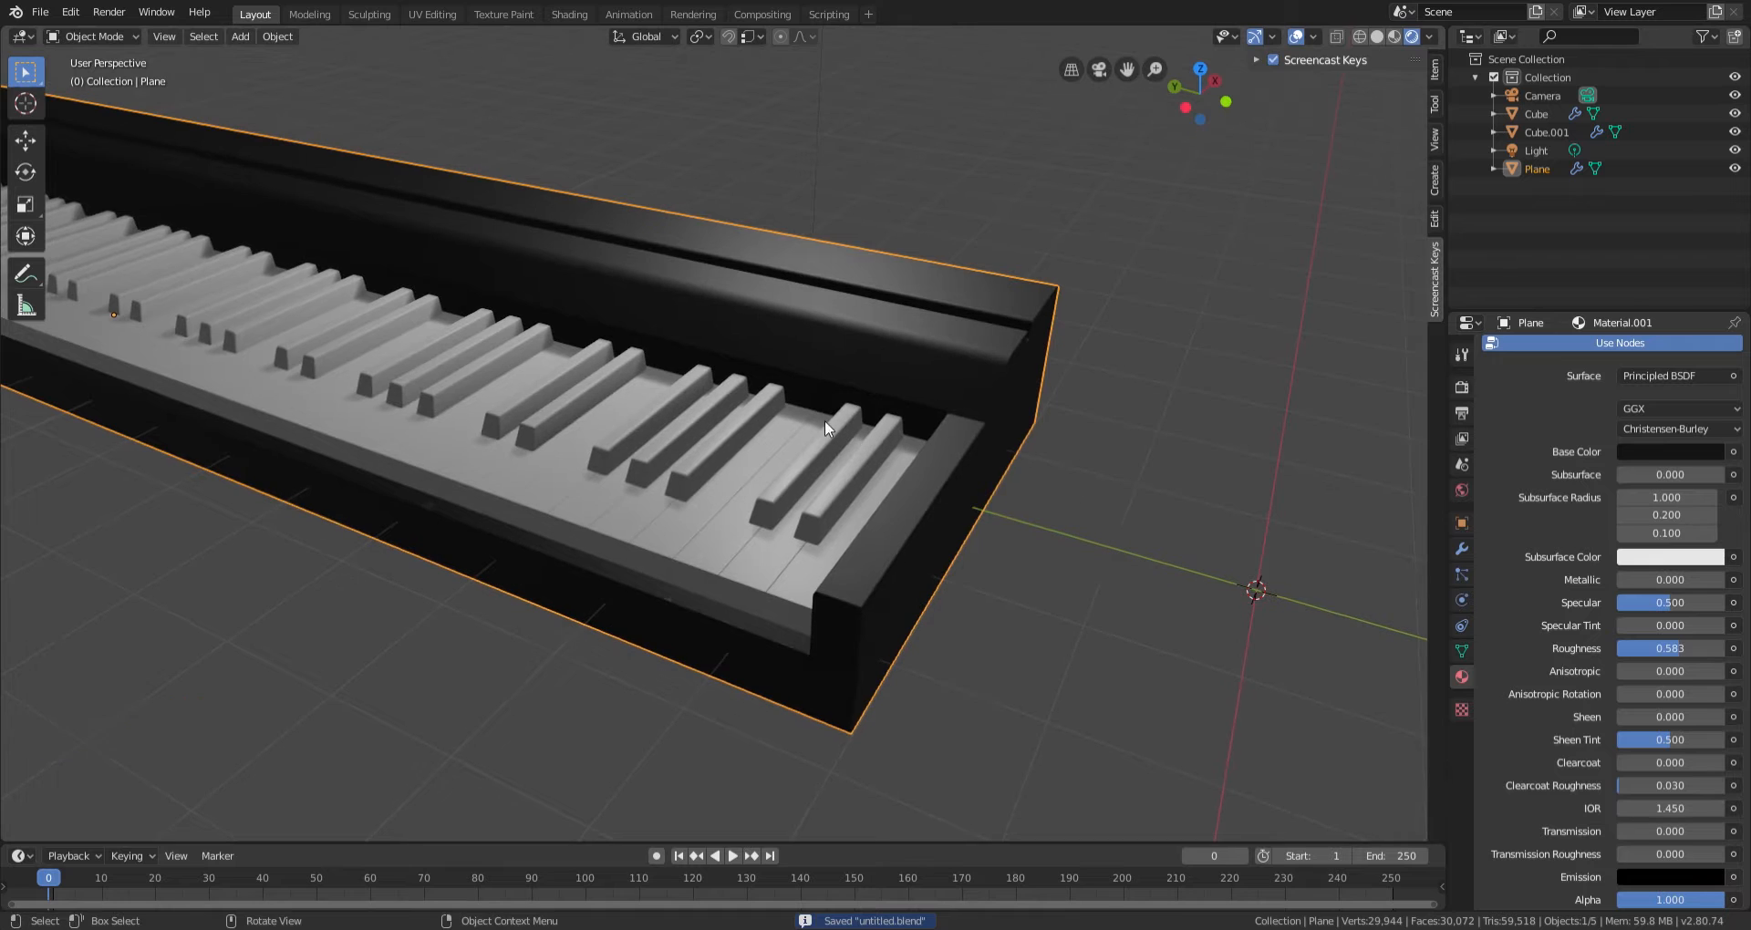
pyautogui.click(861, 480)
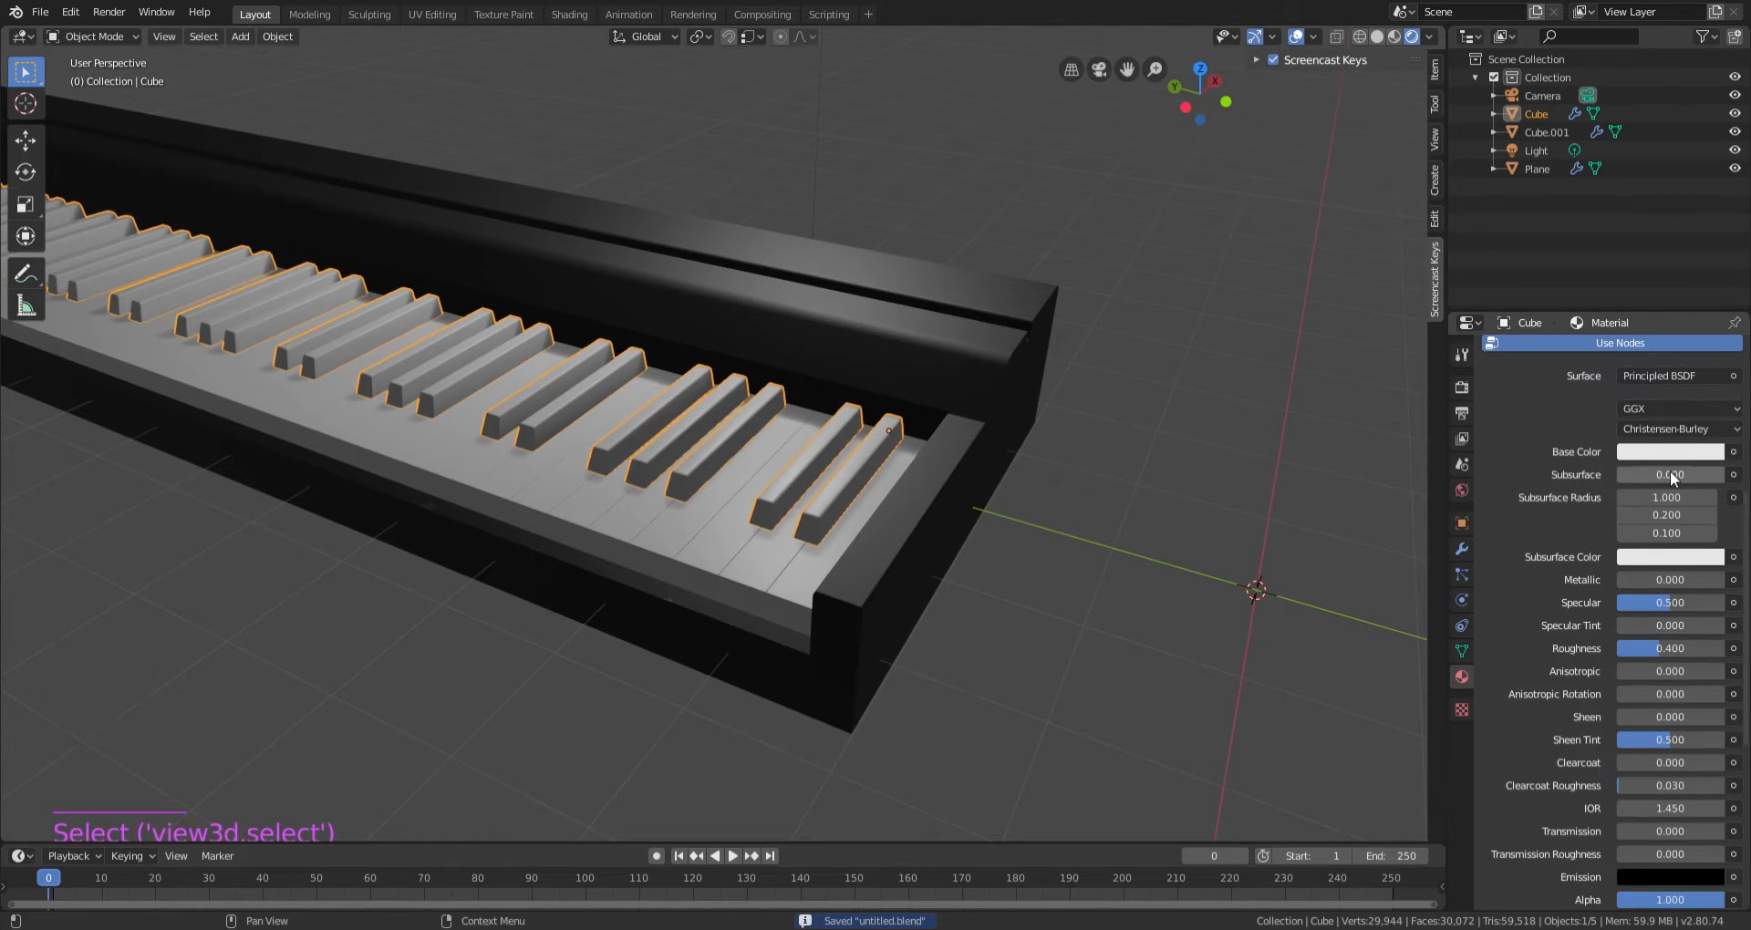
pyautogui.scroll(7, 1671, 471)
pyautogui.scroll(3, 1634, 438)
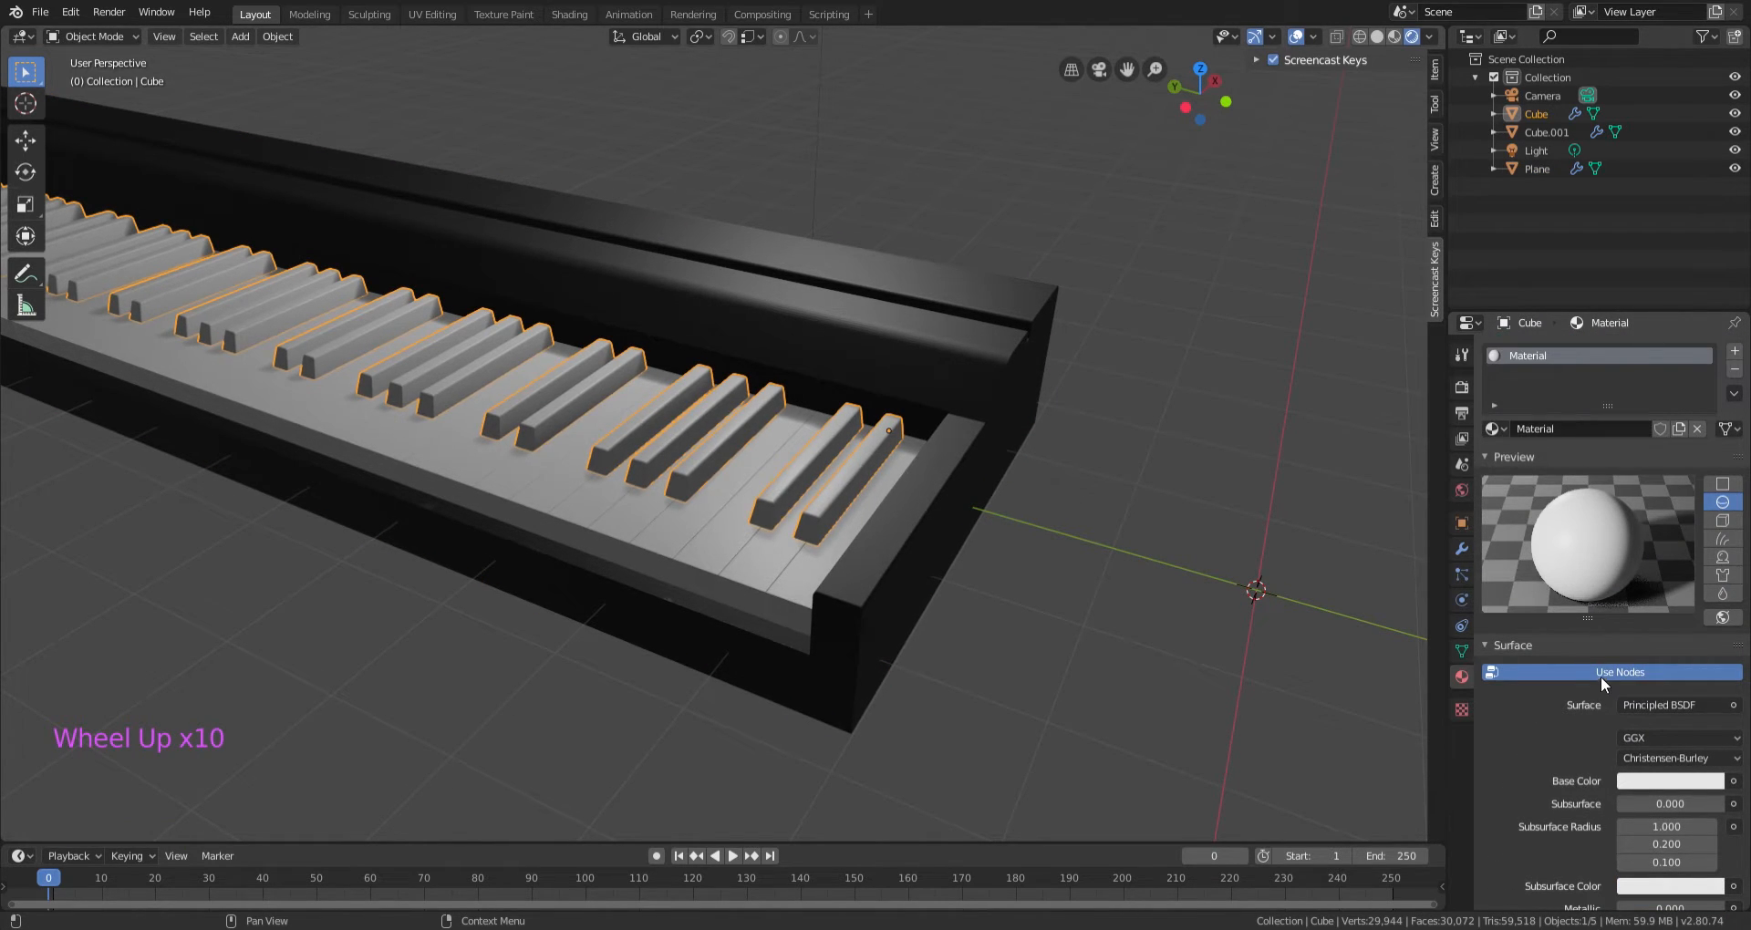
pyautogui.click(786, 545)
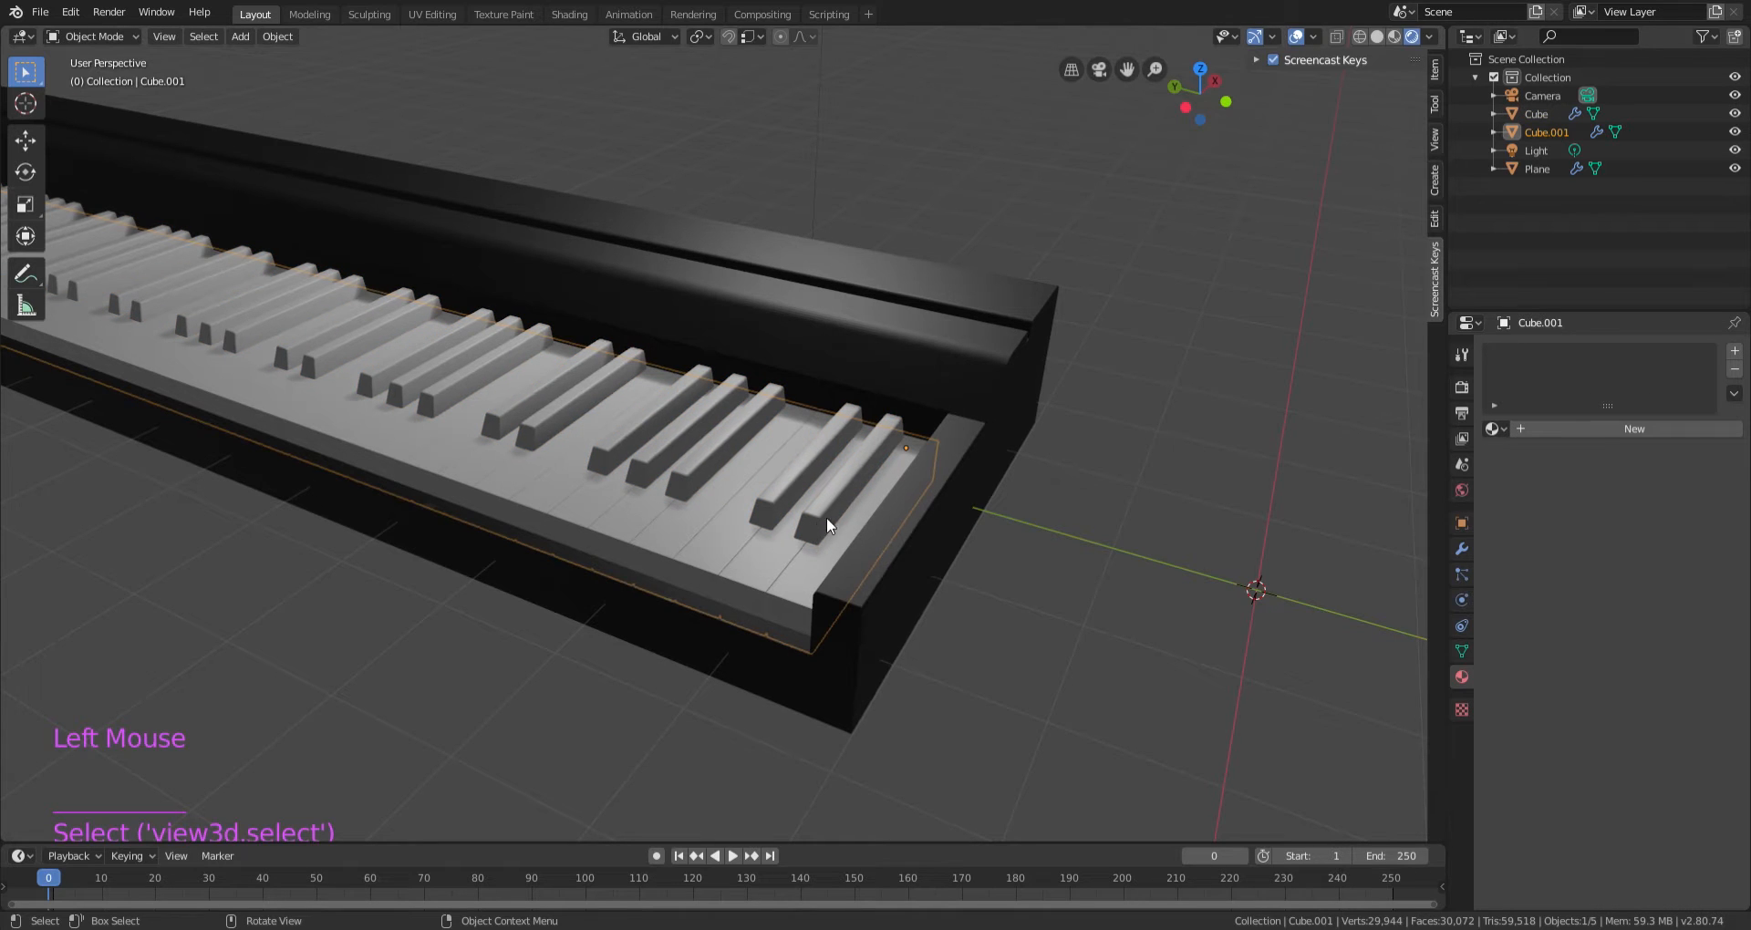
pyautogui.click(844, 501)
pyautogui.click(892, 375)
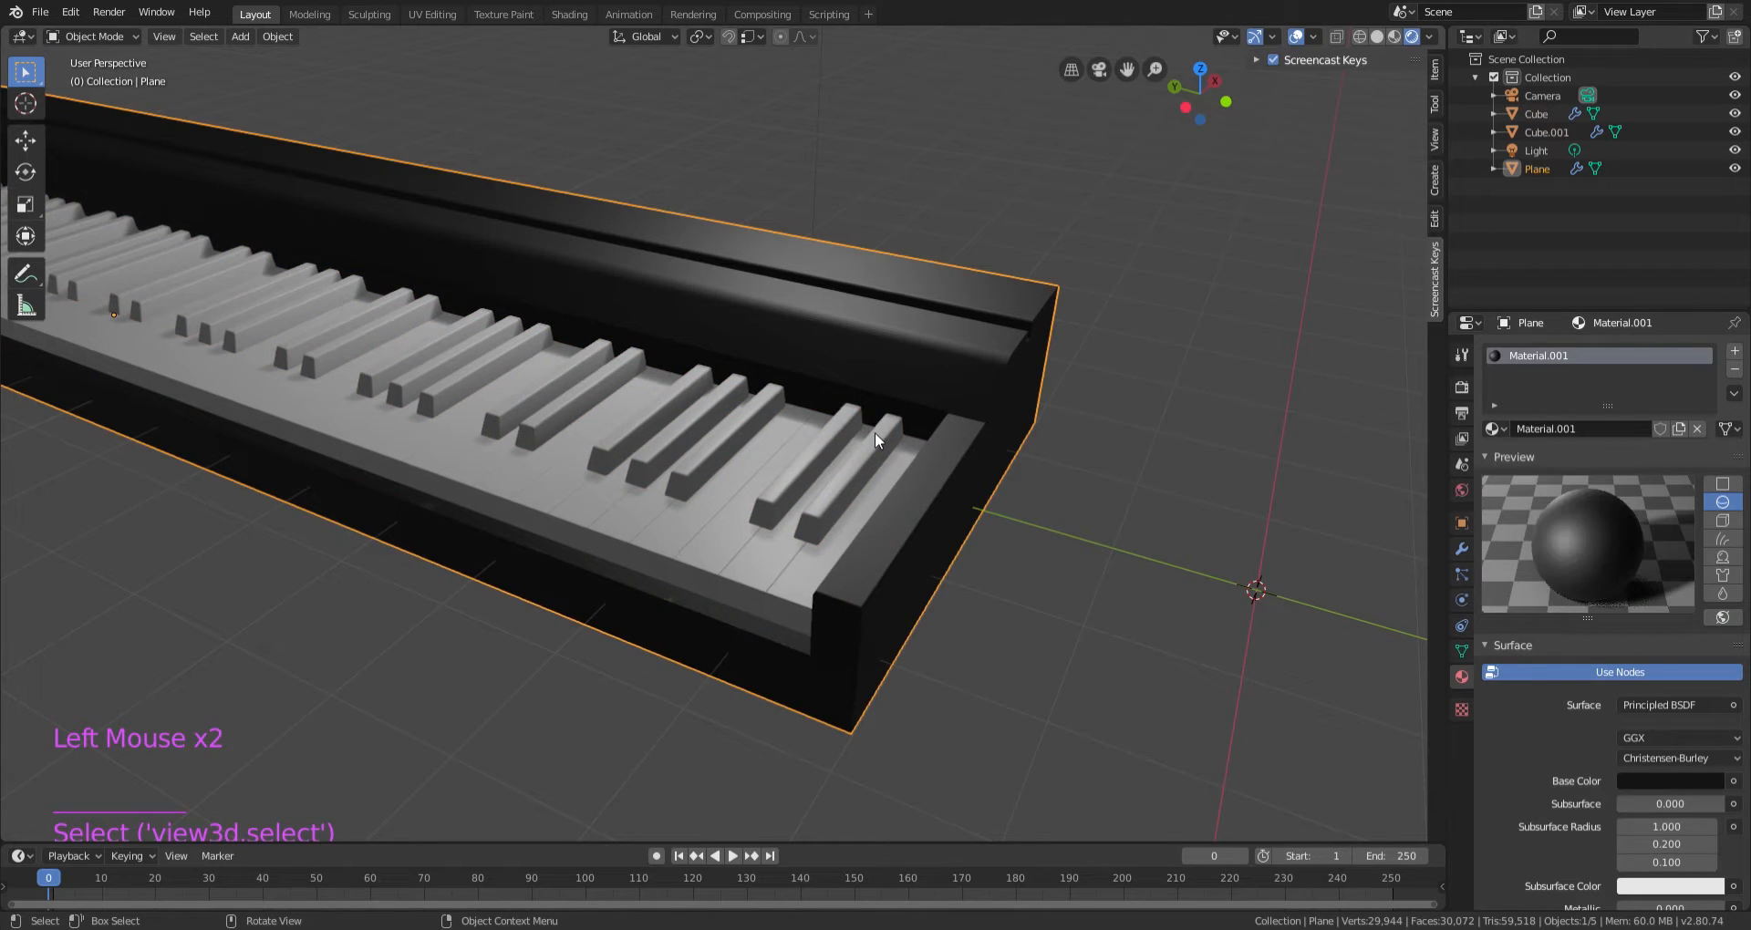
pyautogui.click(879, 456)
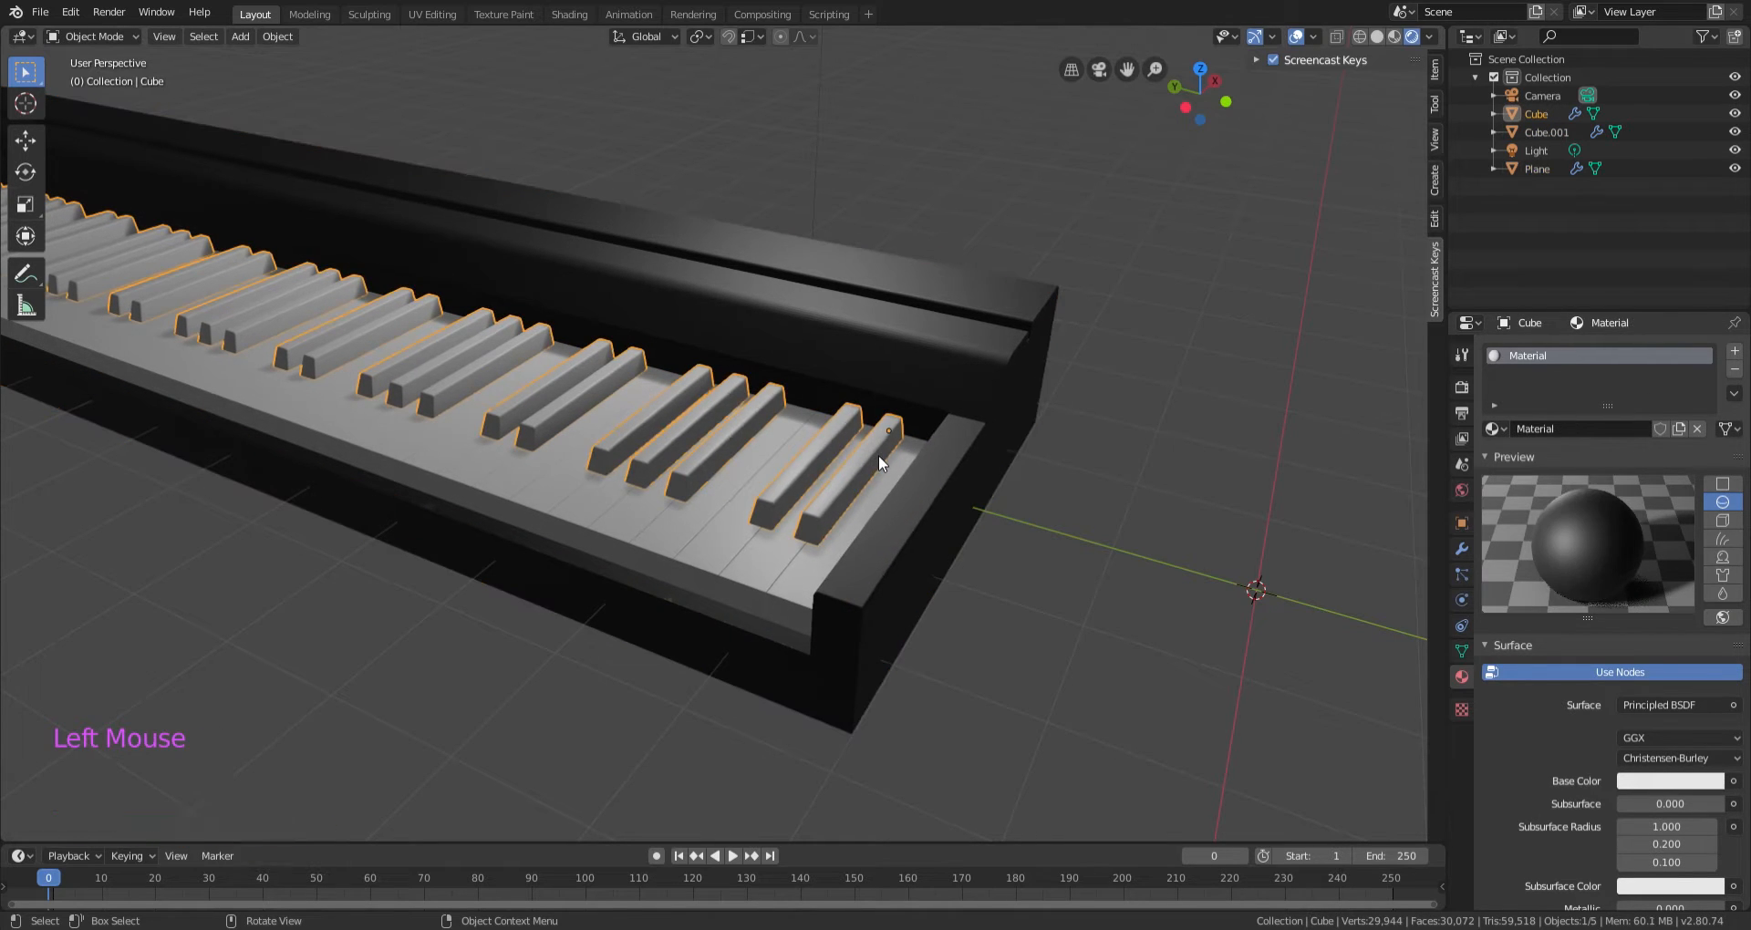
pyautogui.click(1662, 780)
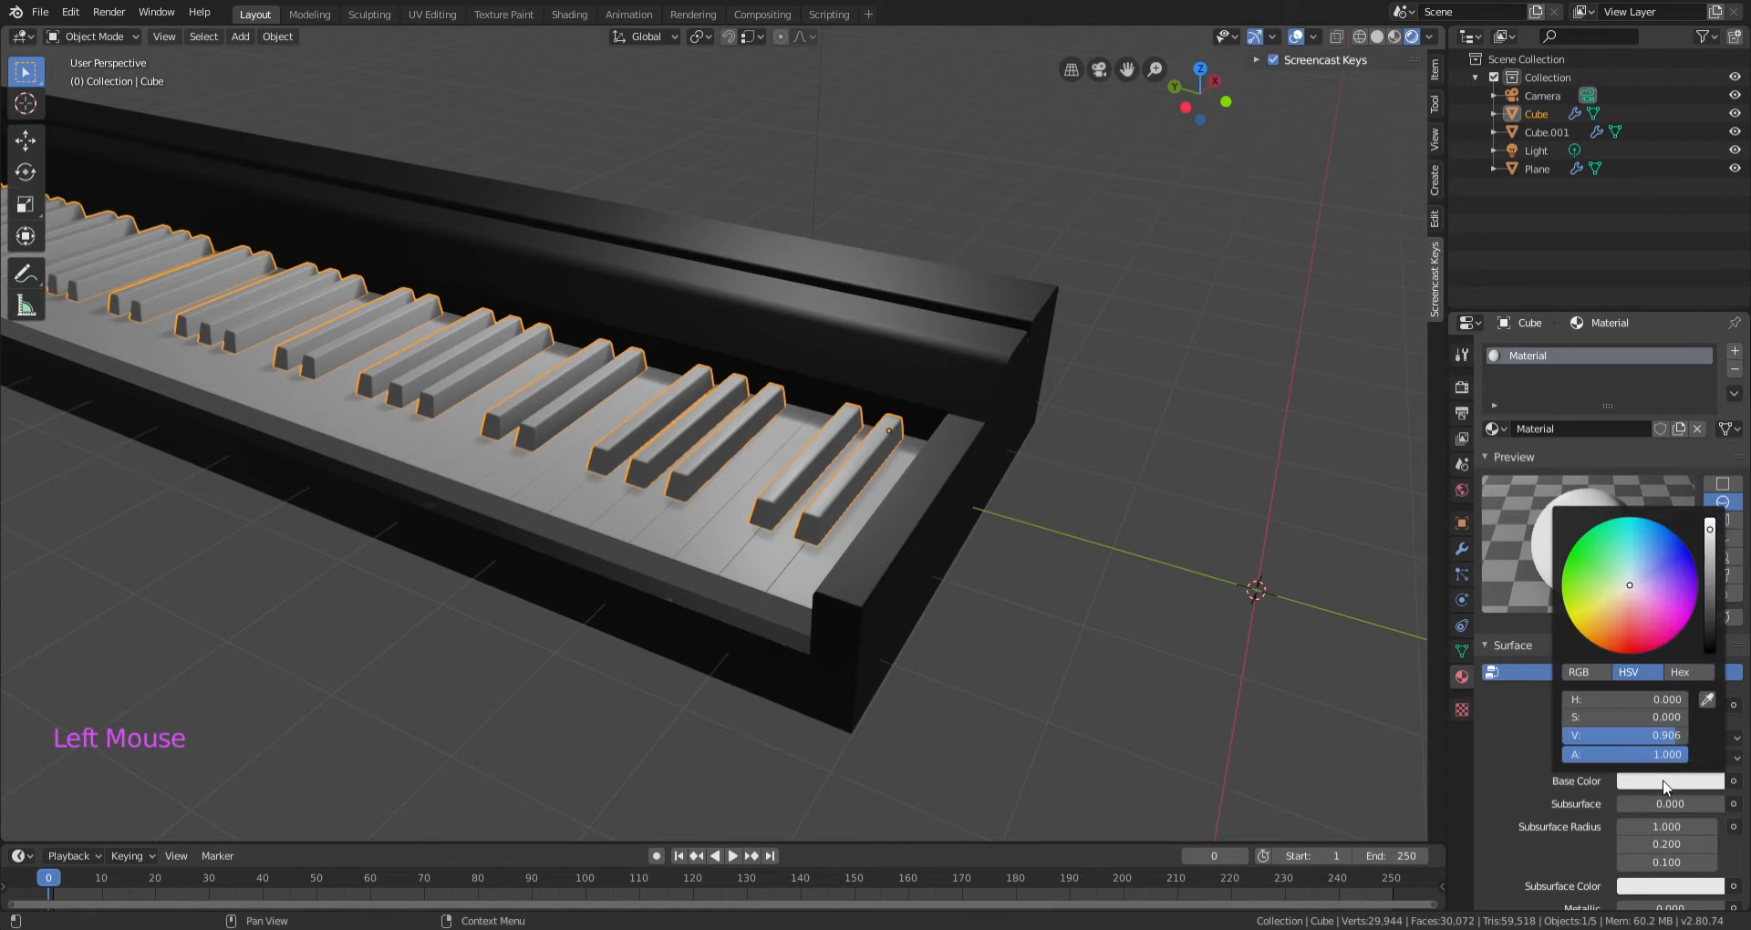
pyautogui.click(1712, 647)
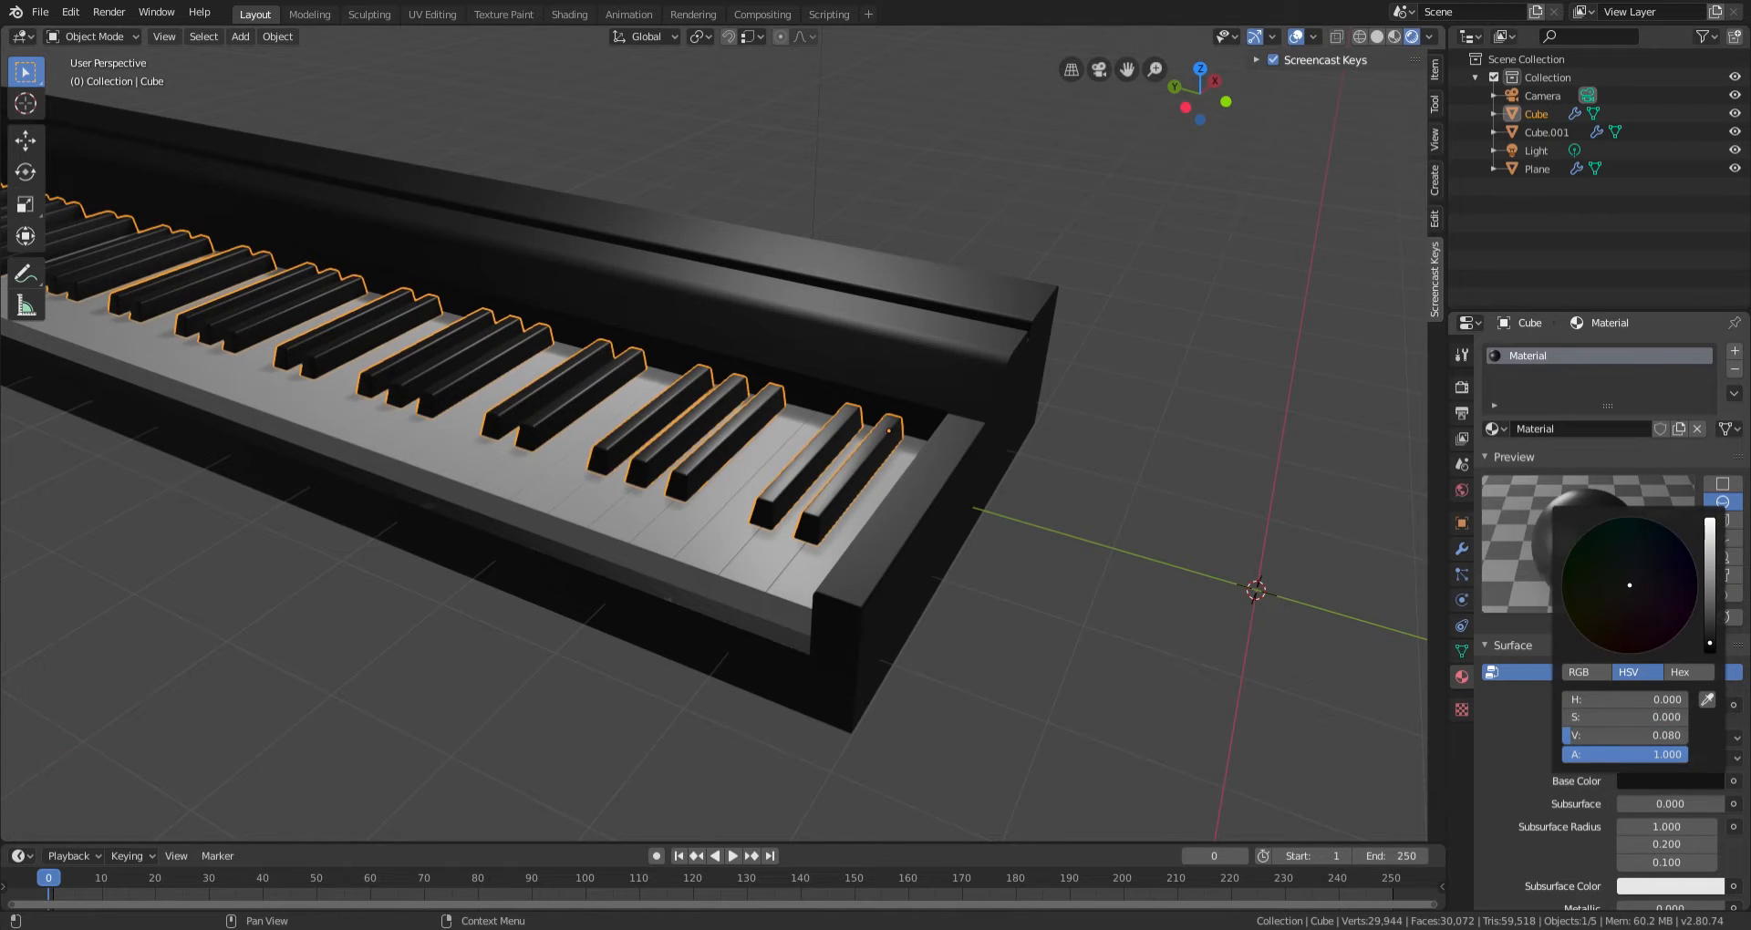
pyautogui.moveTo(1710, 649); pyautogui.dragTo(1711, 643)
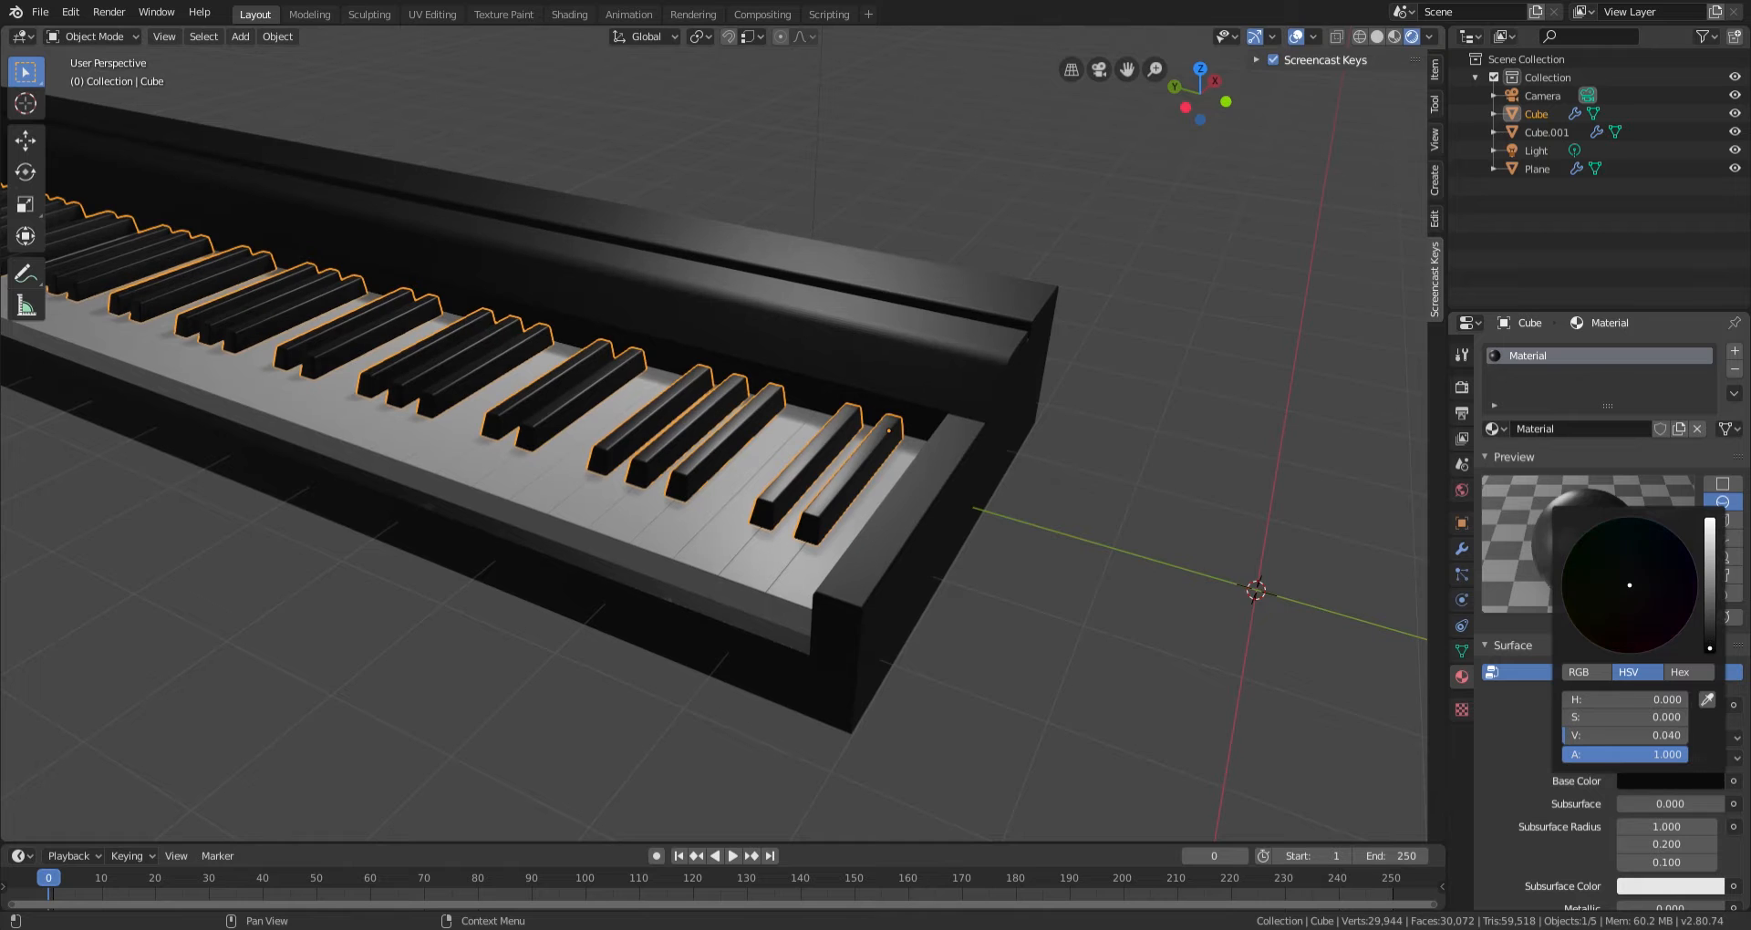
# Set the black key material's roughness to 0.4 and check its reflections up close.
pyautogui.scroll(3, 940, 482)
pyautogui.scroll(-2, 945, 480)
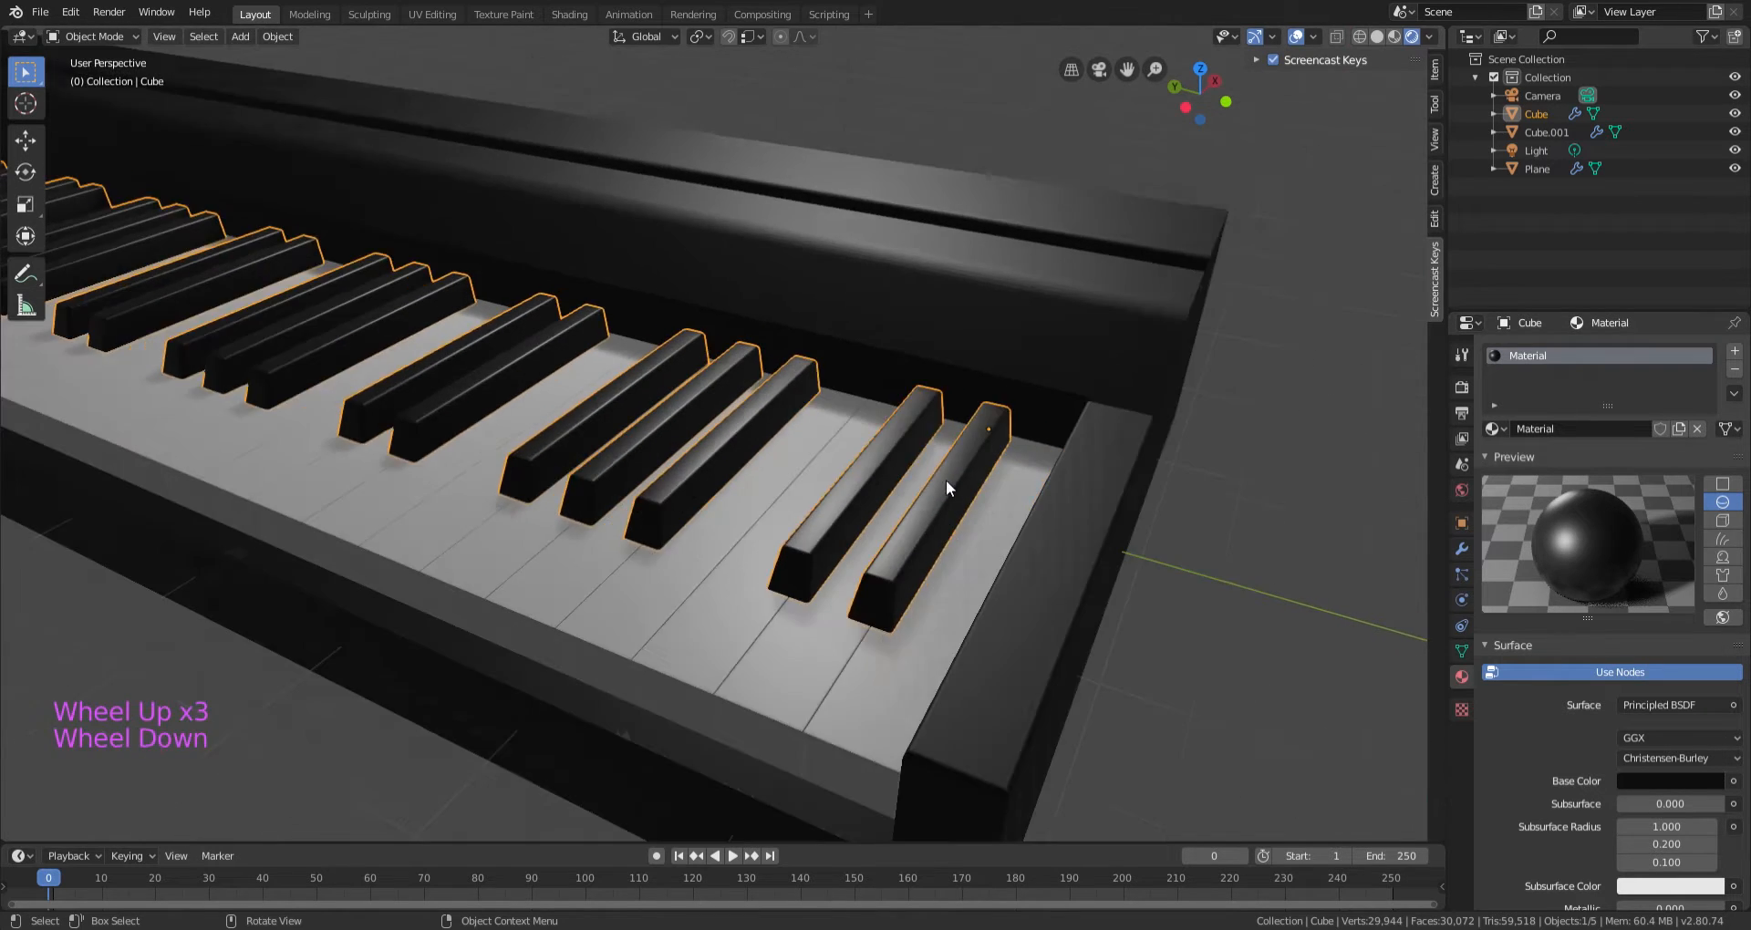
pyautogui.moveTo(945, 480); pyautogui.dragTo(906, 487, button='middle')
pyautogui.scroll(3, 914, 492)
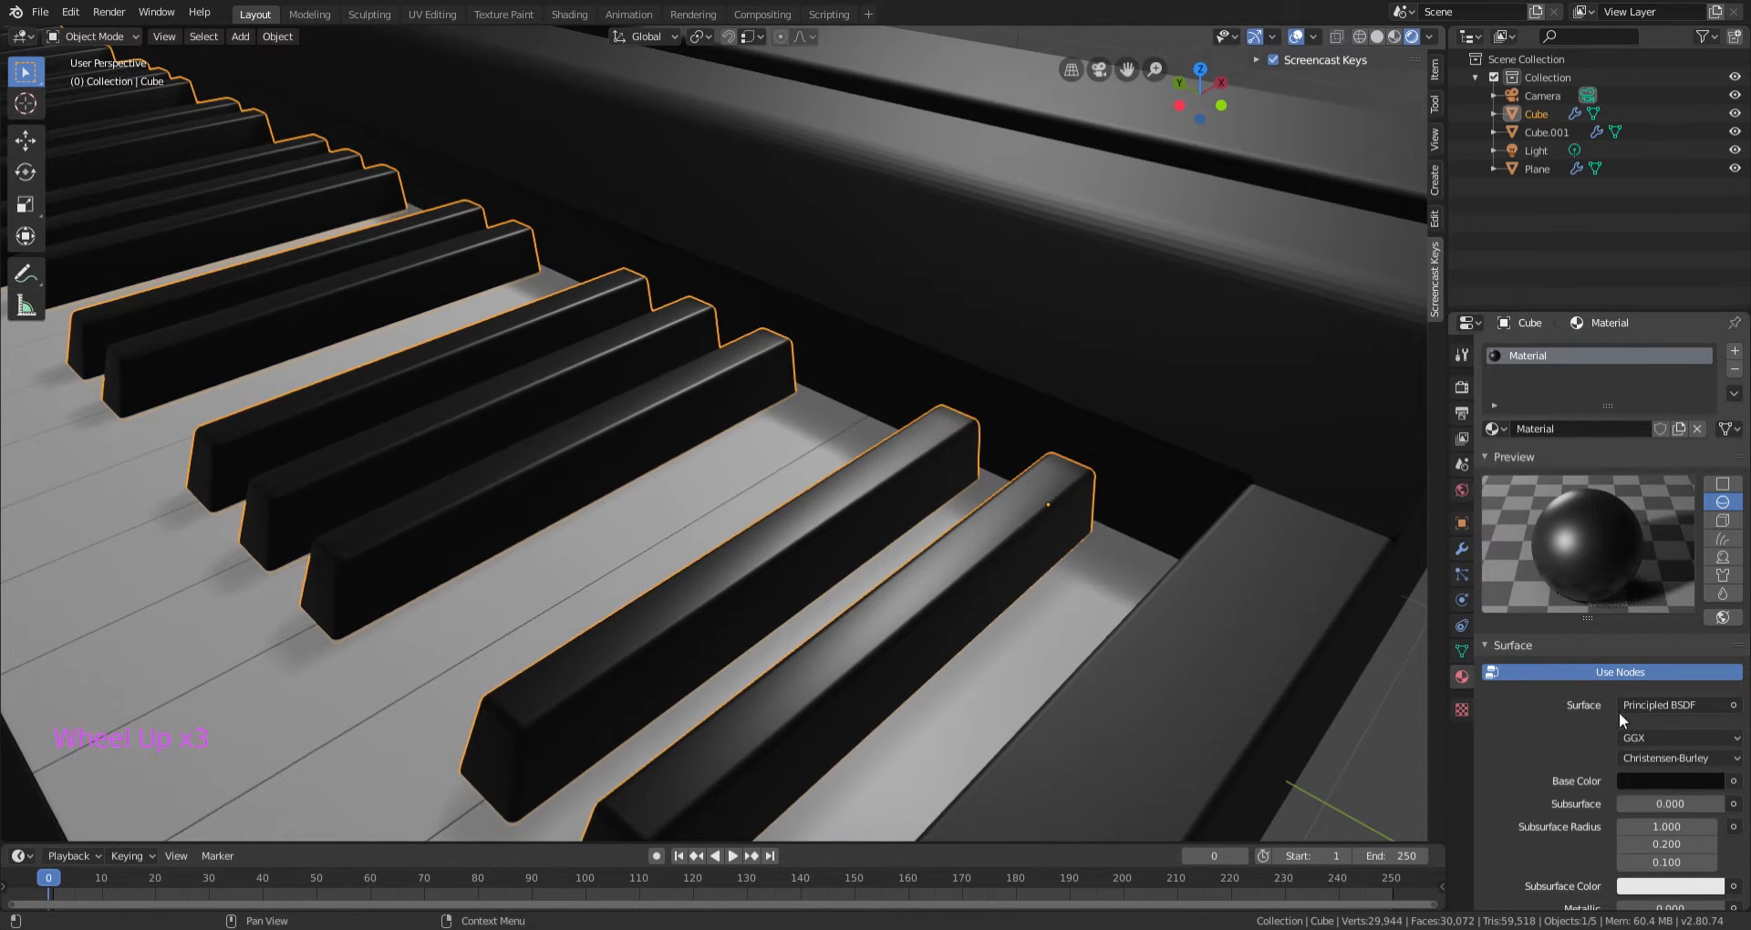
pyautogui.scroll(-7, 1515, 775)
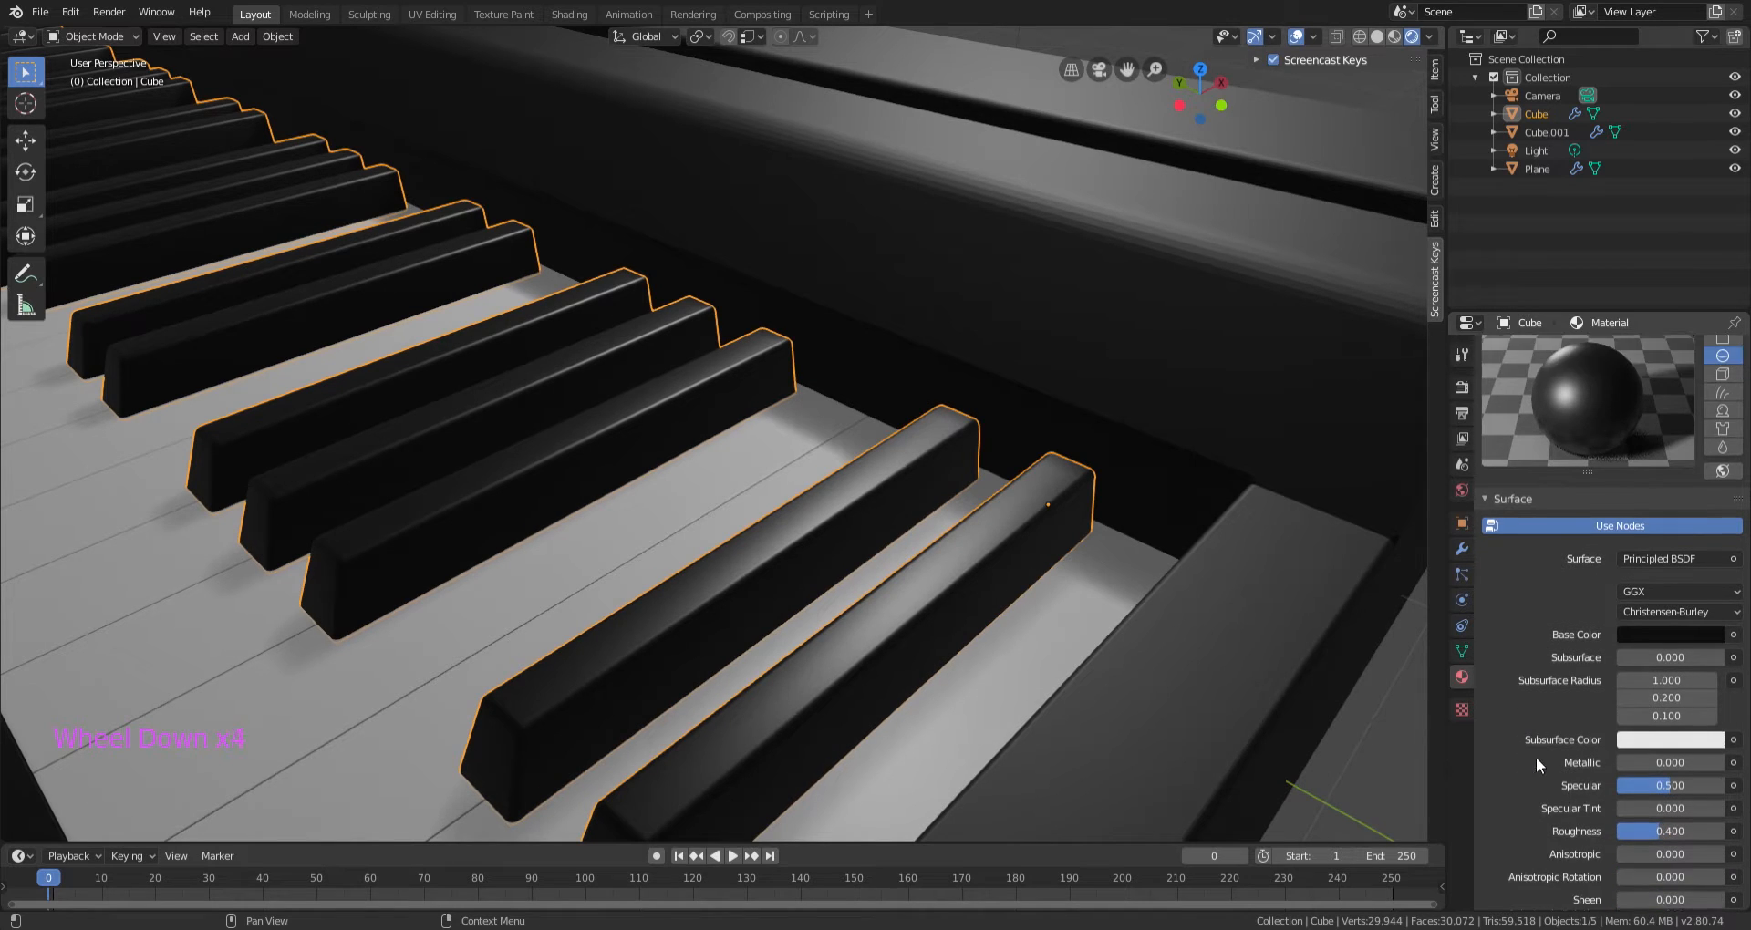
pyautogui.scroll(2, 1586, 708)
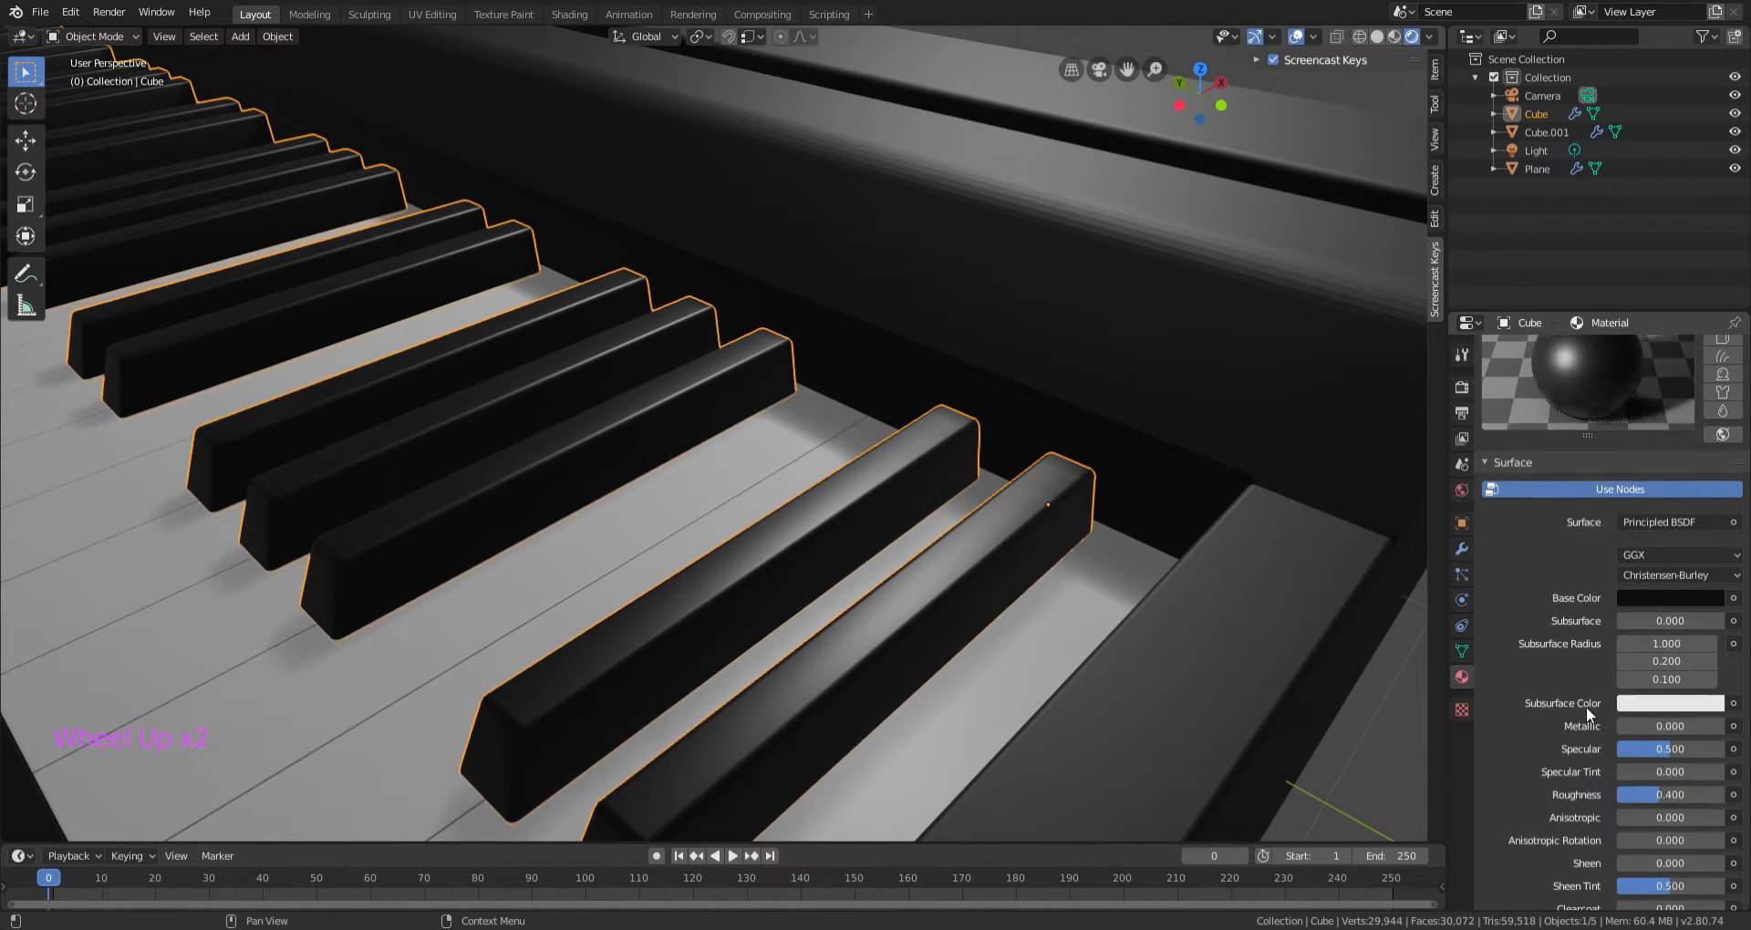
pyautogui.scroll(-1, 1585, 708)
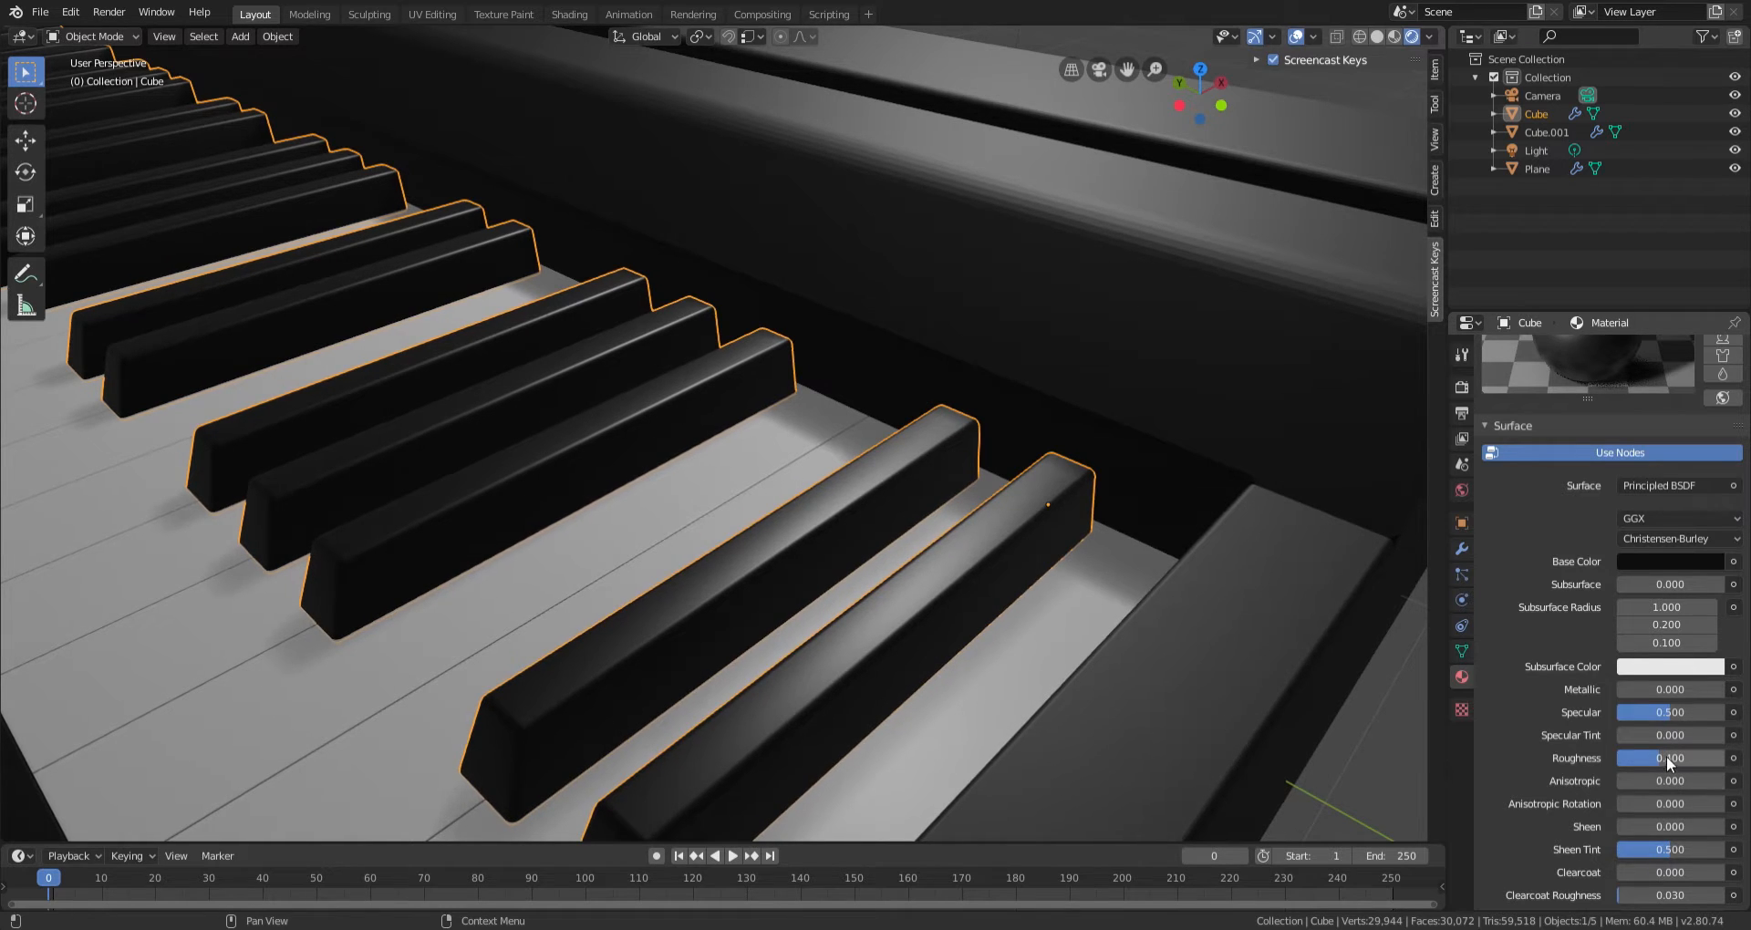
pyautogui.write('.4')
pyautogui.scroll(-2, 754, 481)
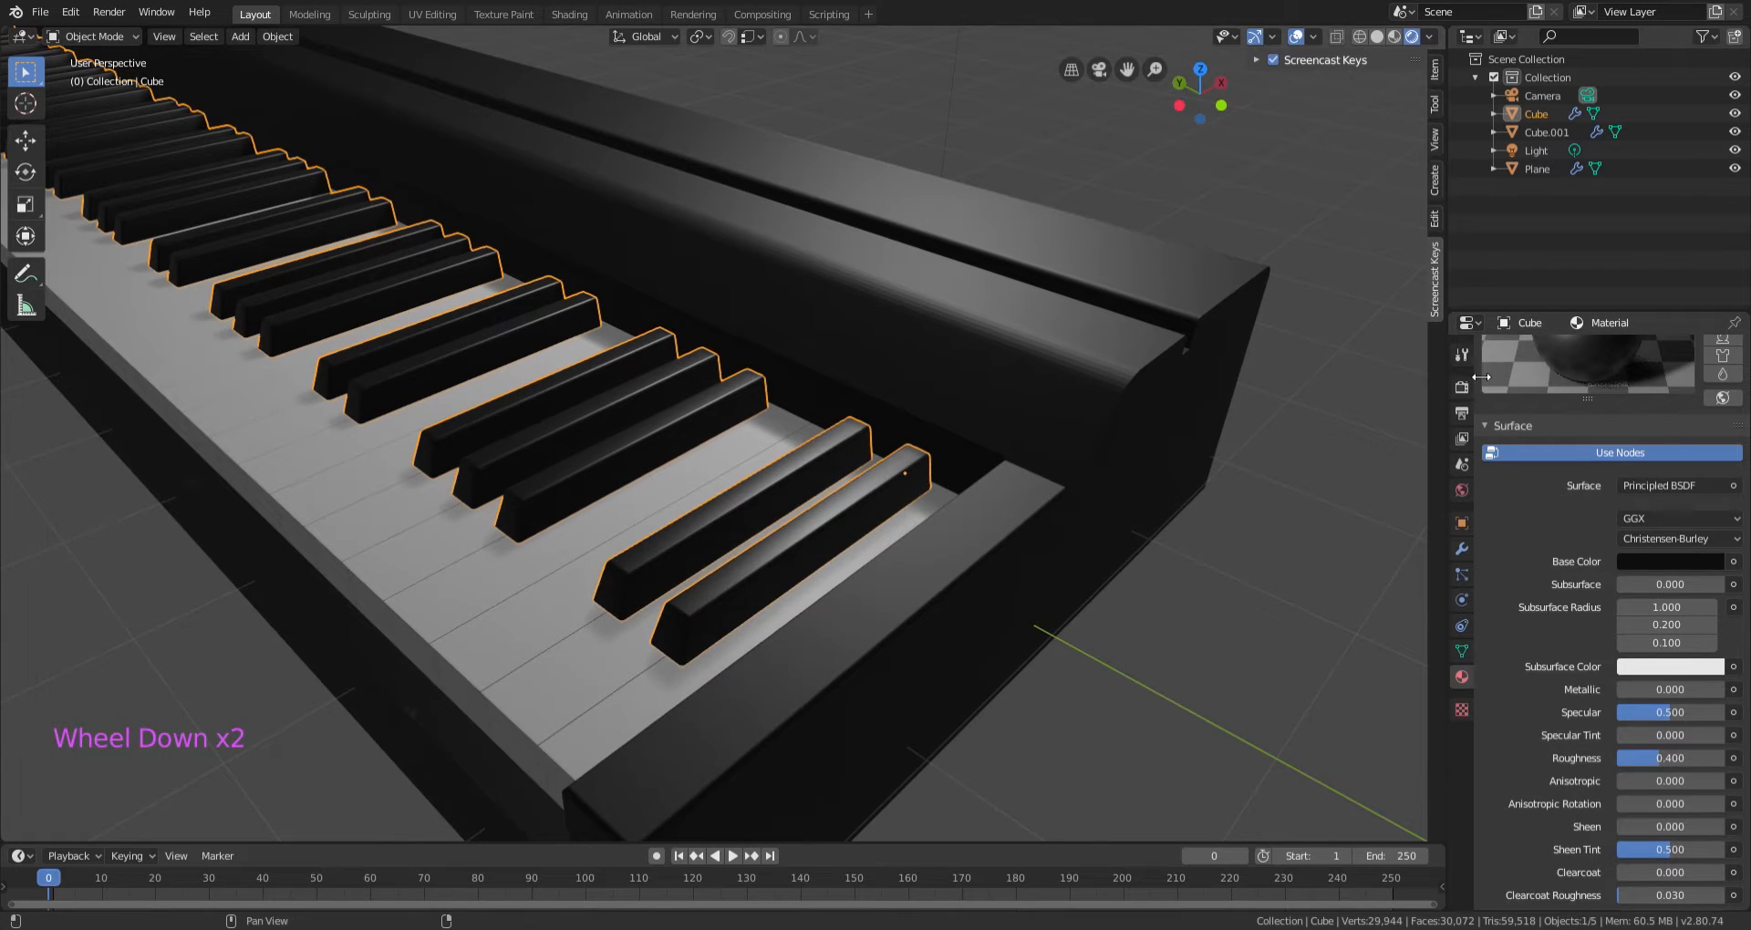
pyautogui.scroll(3, 1560, 385)
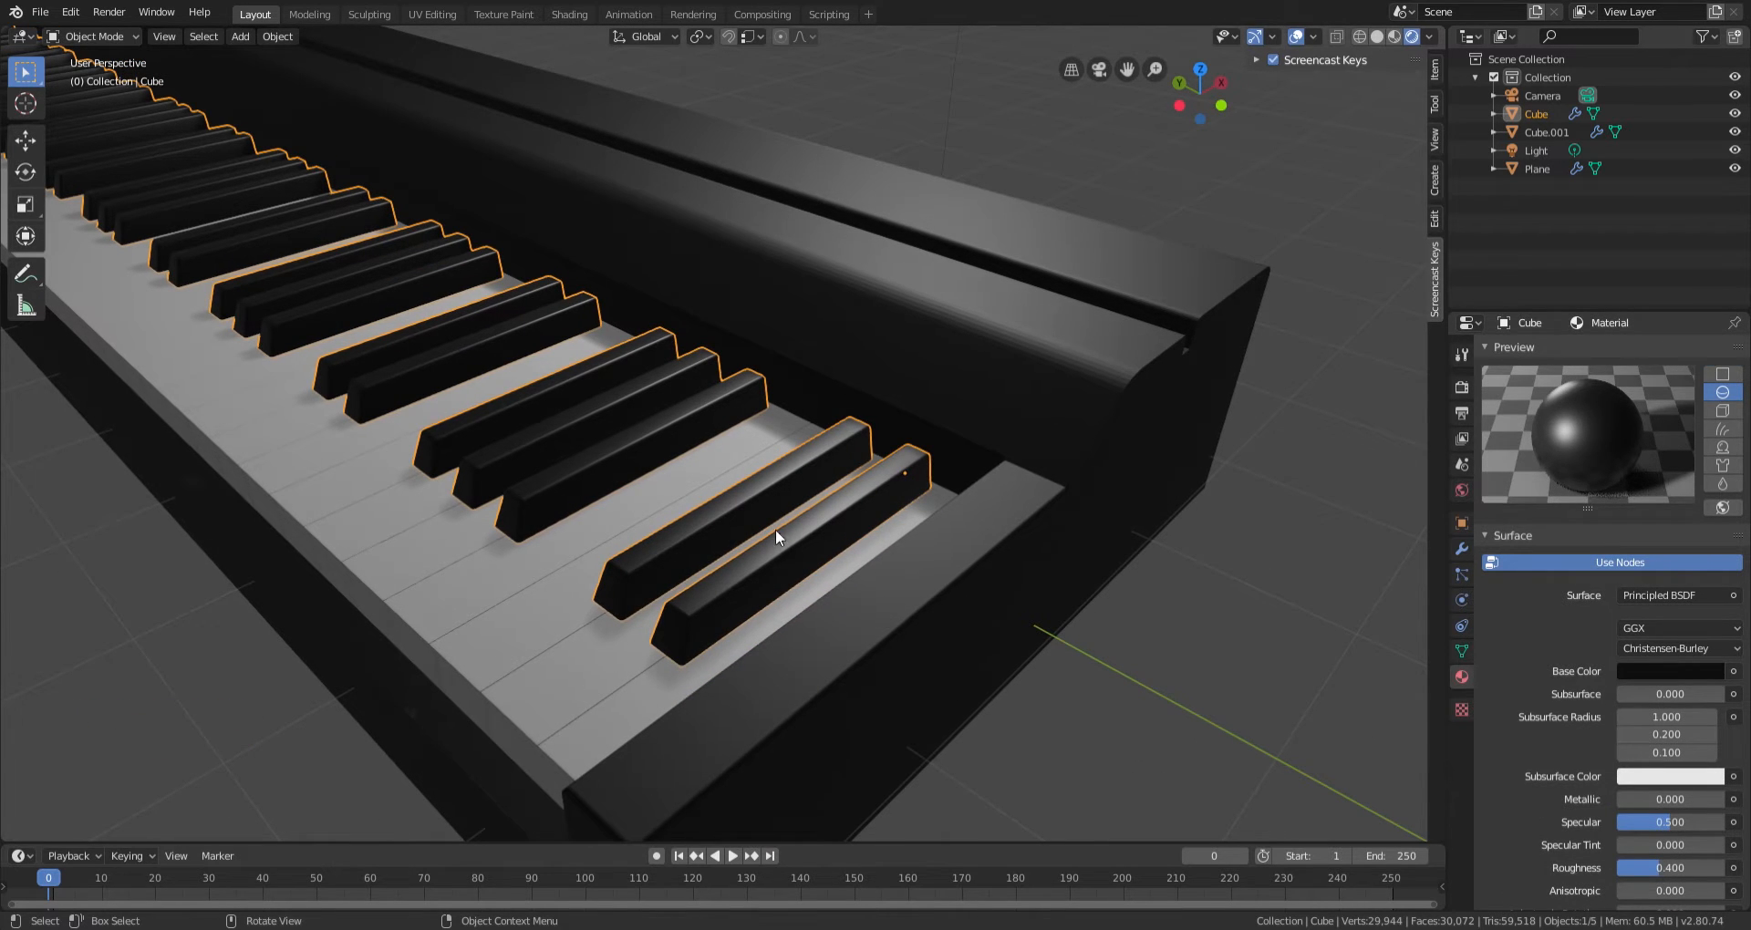
# Give the white keys a new material and brighten its base color to white.
pyautogui.moveTo(916, 604); pyautogui.dragTo(821, 632, button='middle')
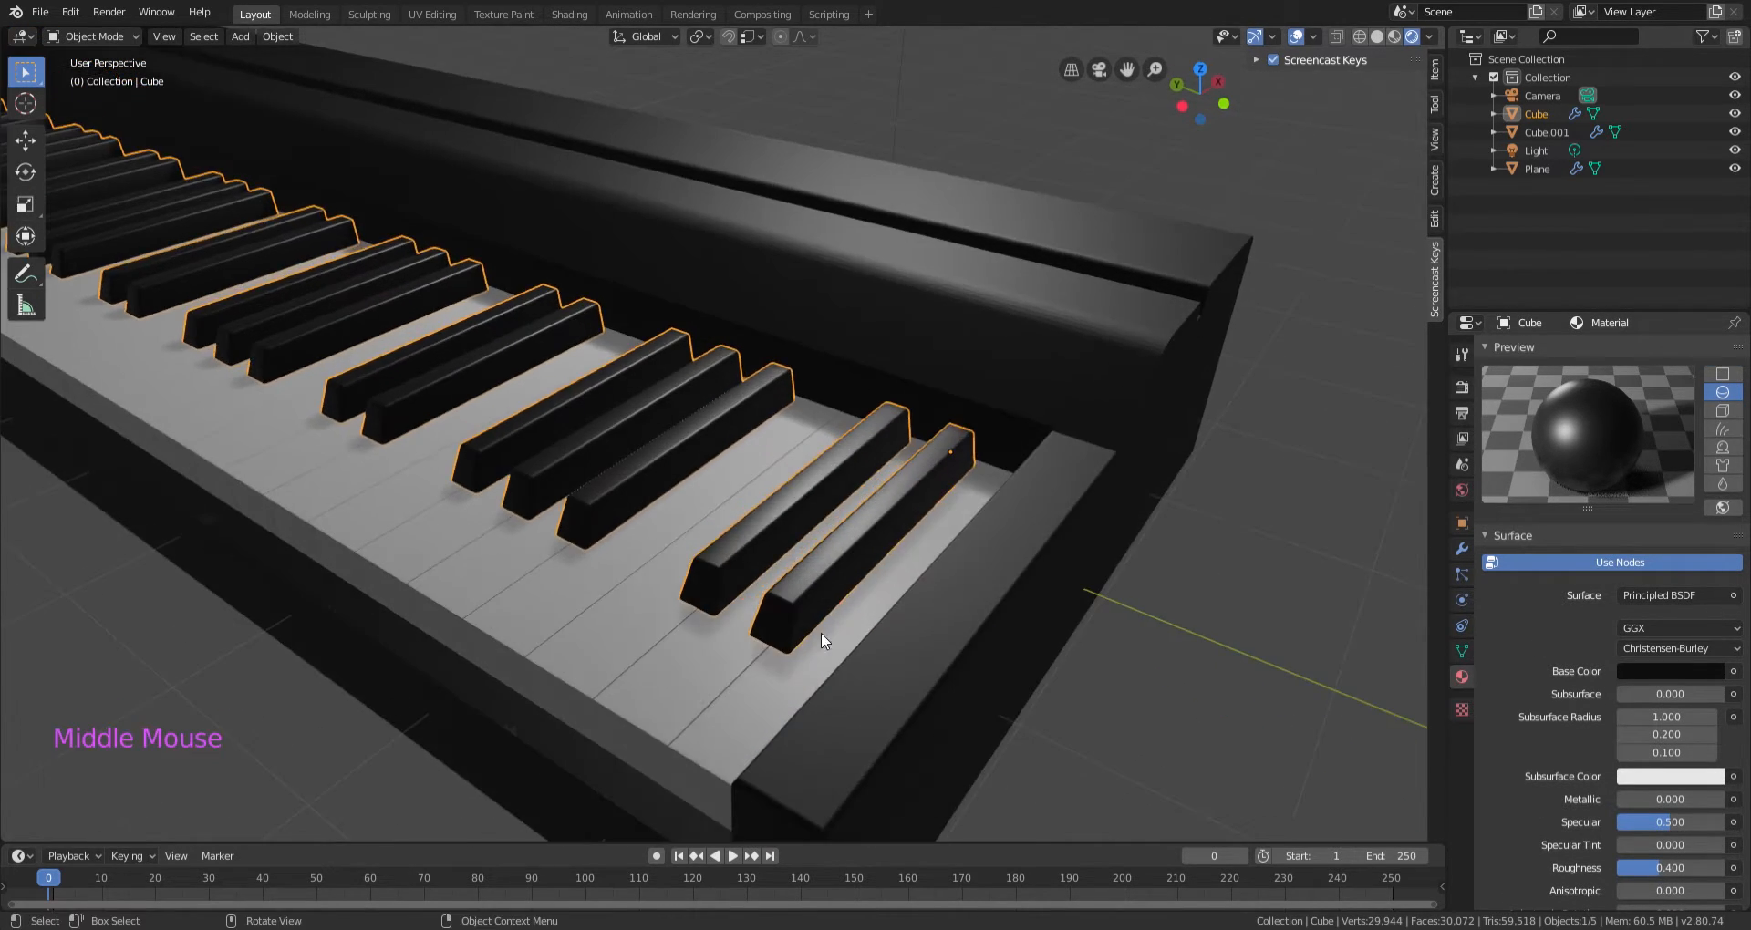
pyautogui.click(576, 637)
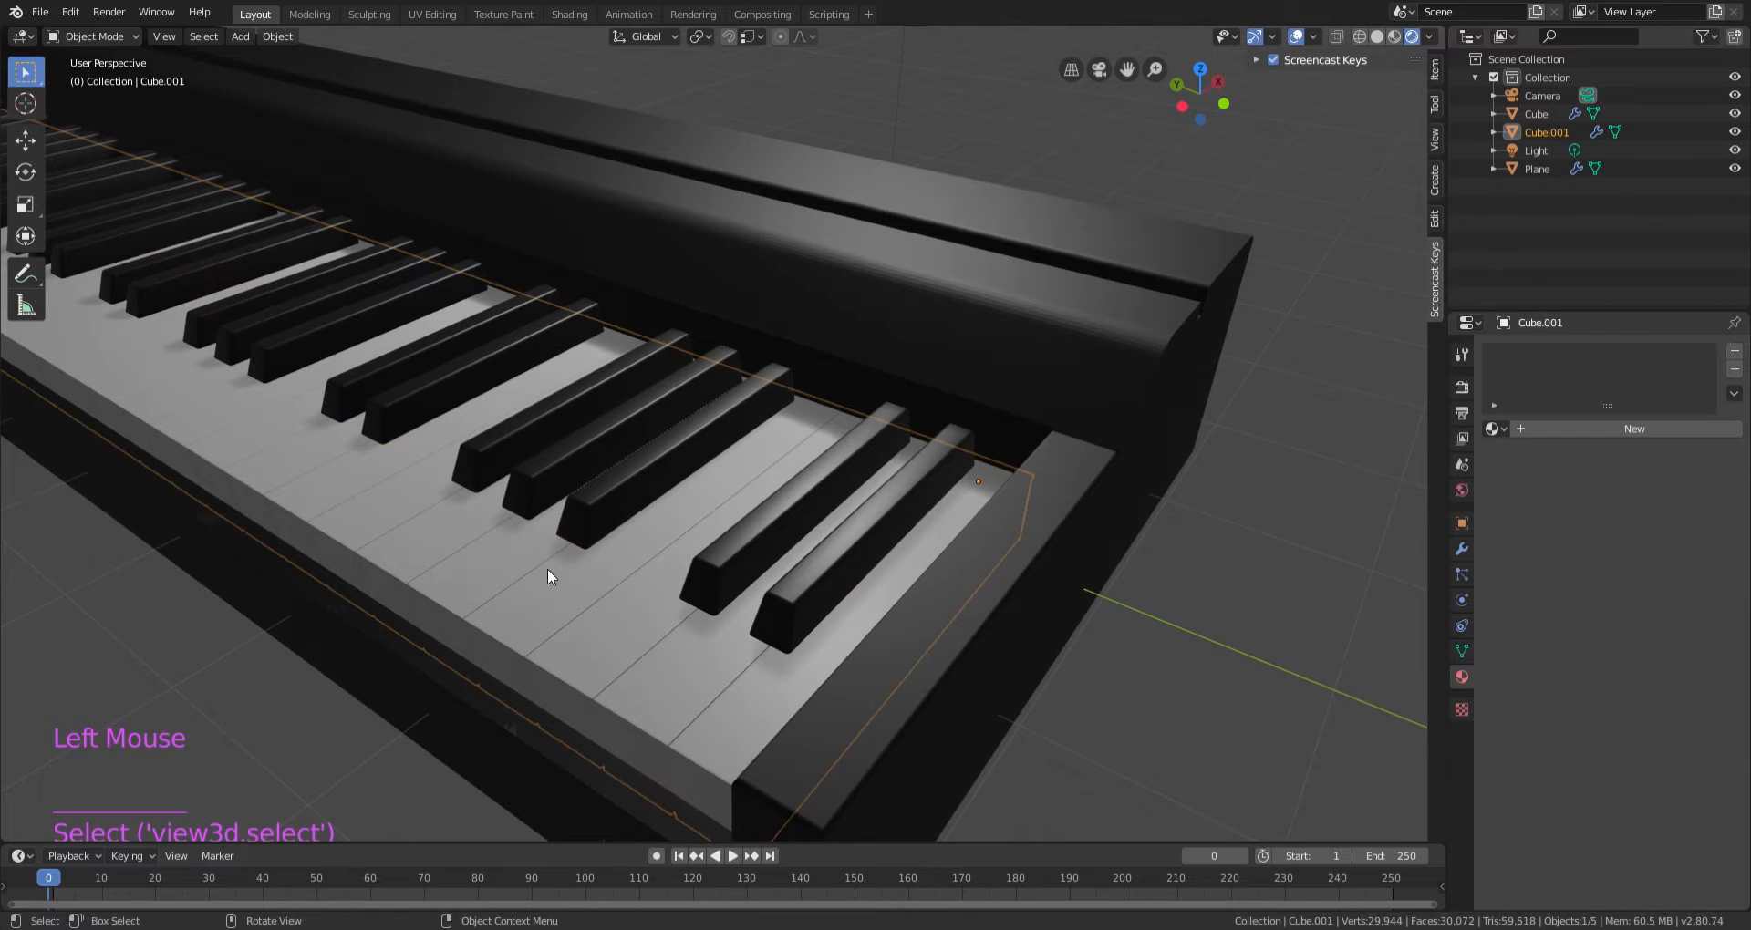
pyautogui.click(1651, 430)
pyautogui.scroll(-3, 1606, 703)
pyautogui.scroll(-2, 1632, 714)
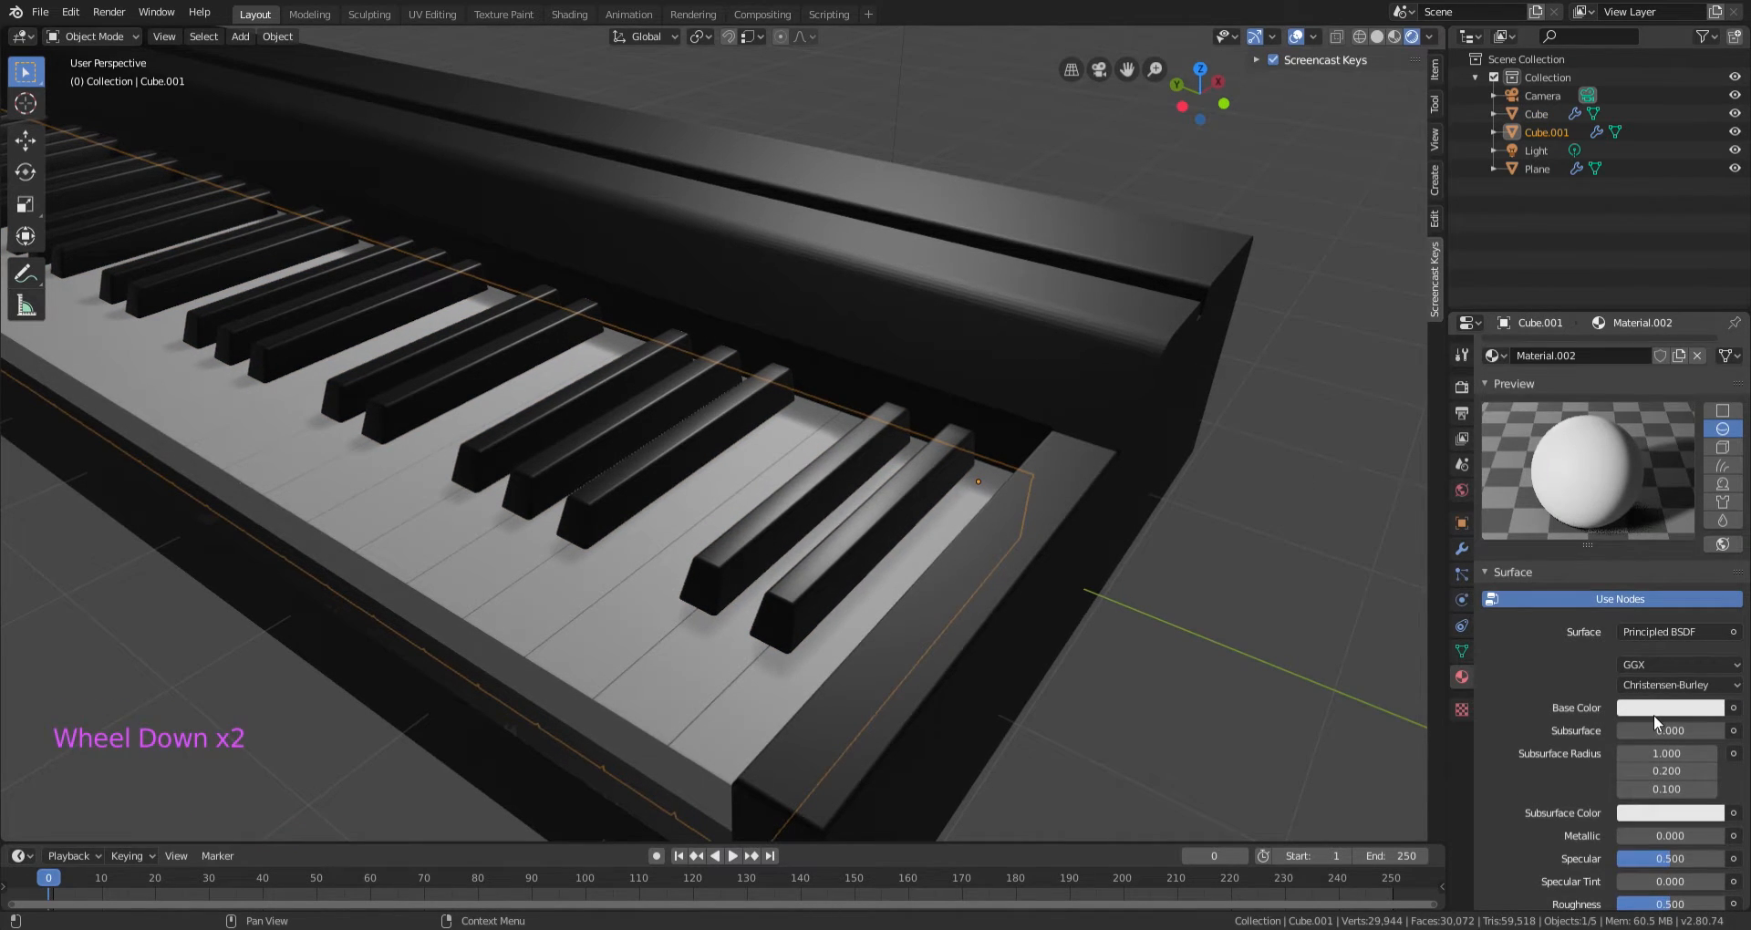
pyautogui.click(1683, 637)
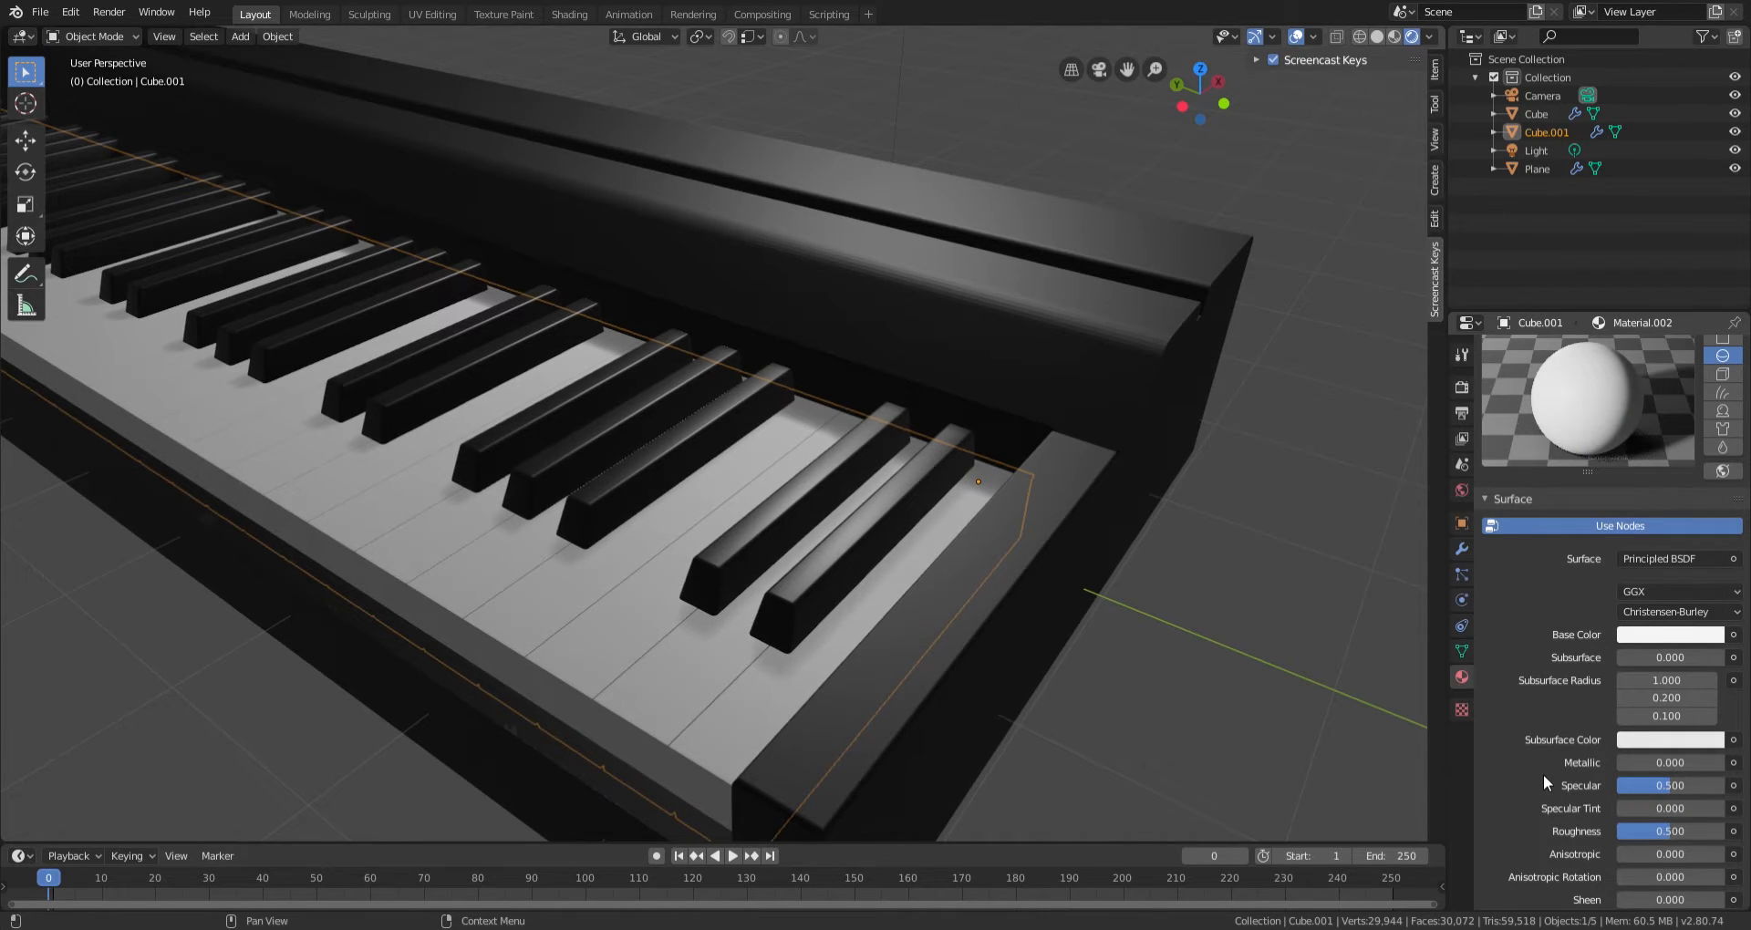
# Set the white key material's roughness to 0.4 and its specular to 0.5.
pyautogui.scroll(-1, 1684, 798)
pyautogui.click(1685, 749)
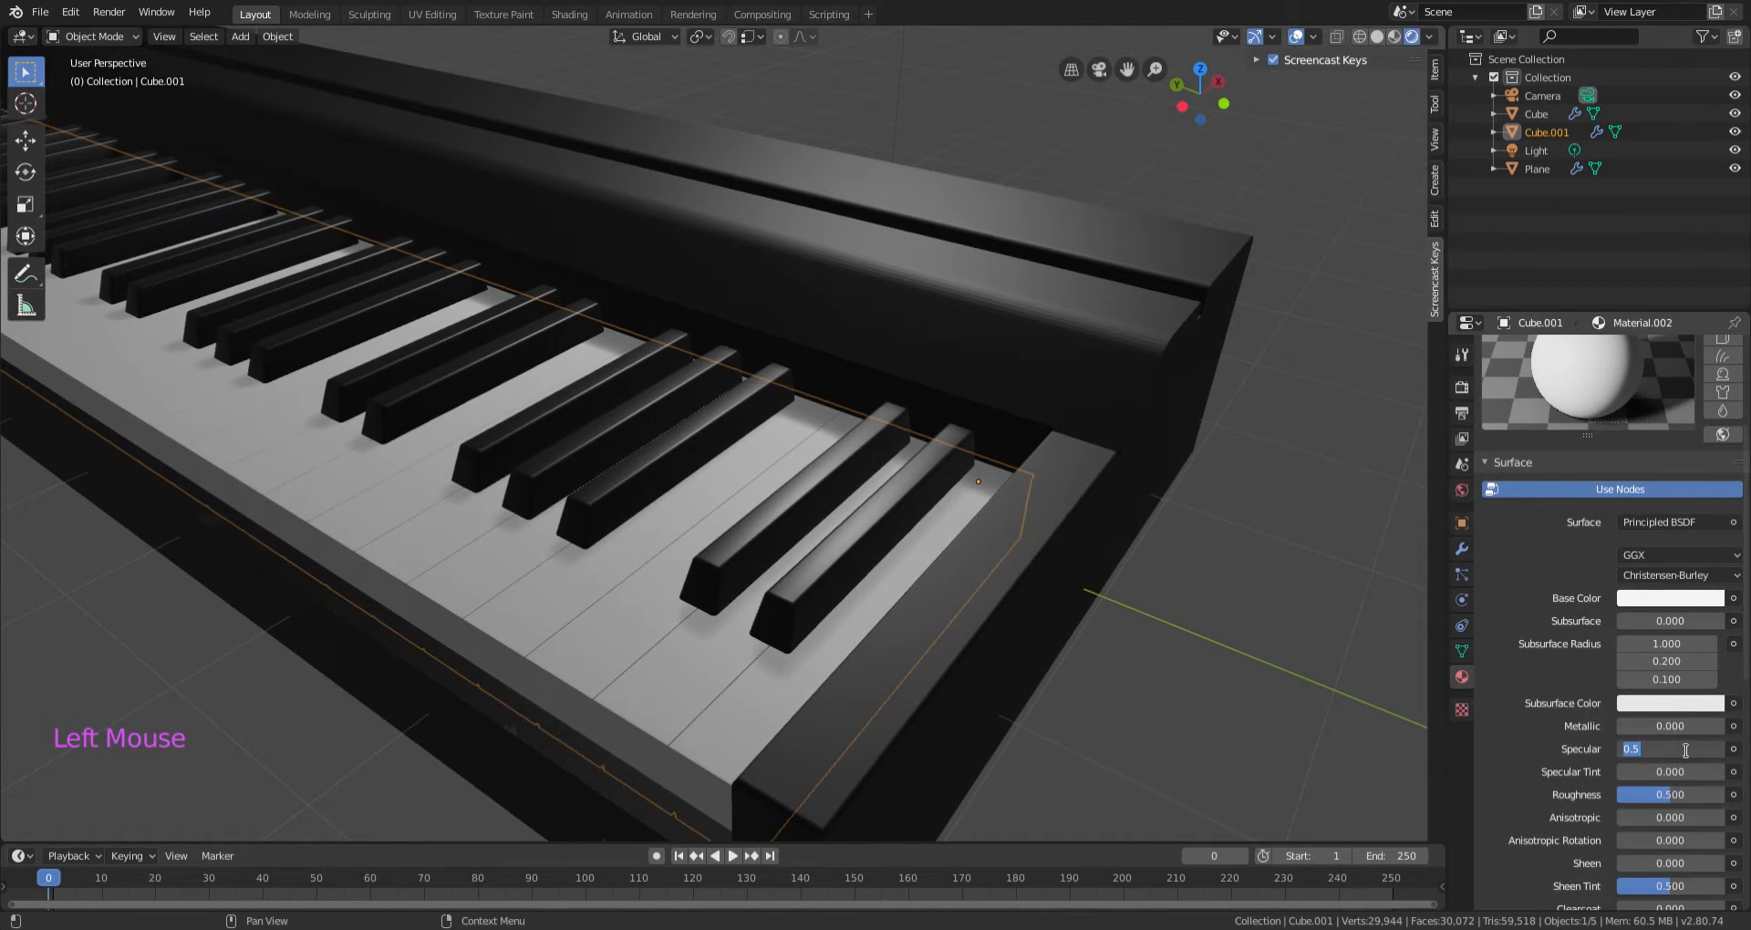
pyautogui.write('.4')
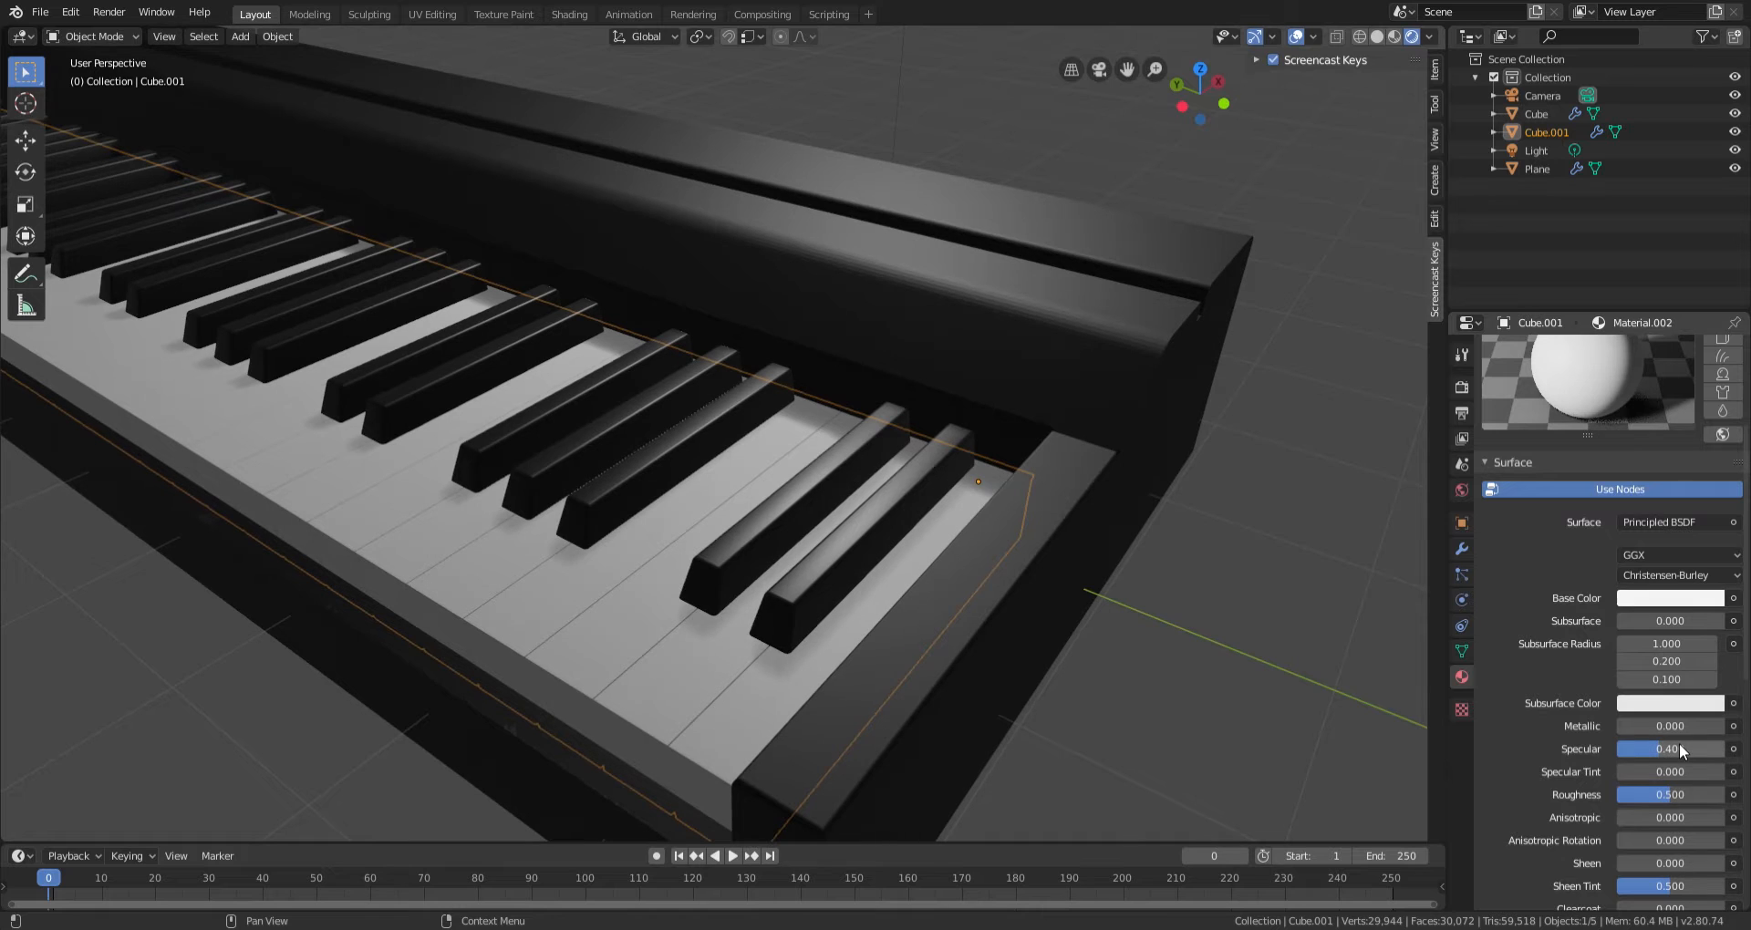
pyautogui.click(1666, 795)
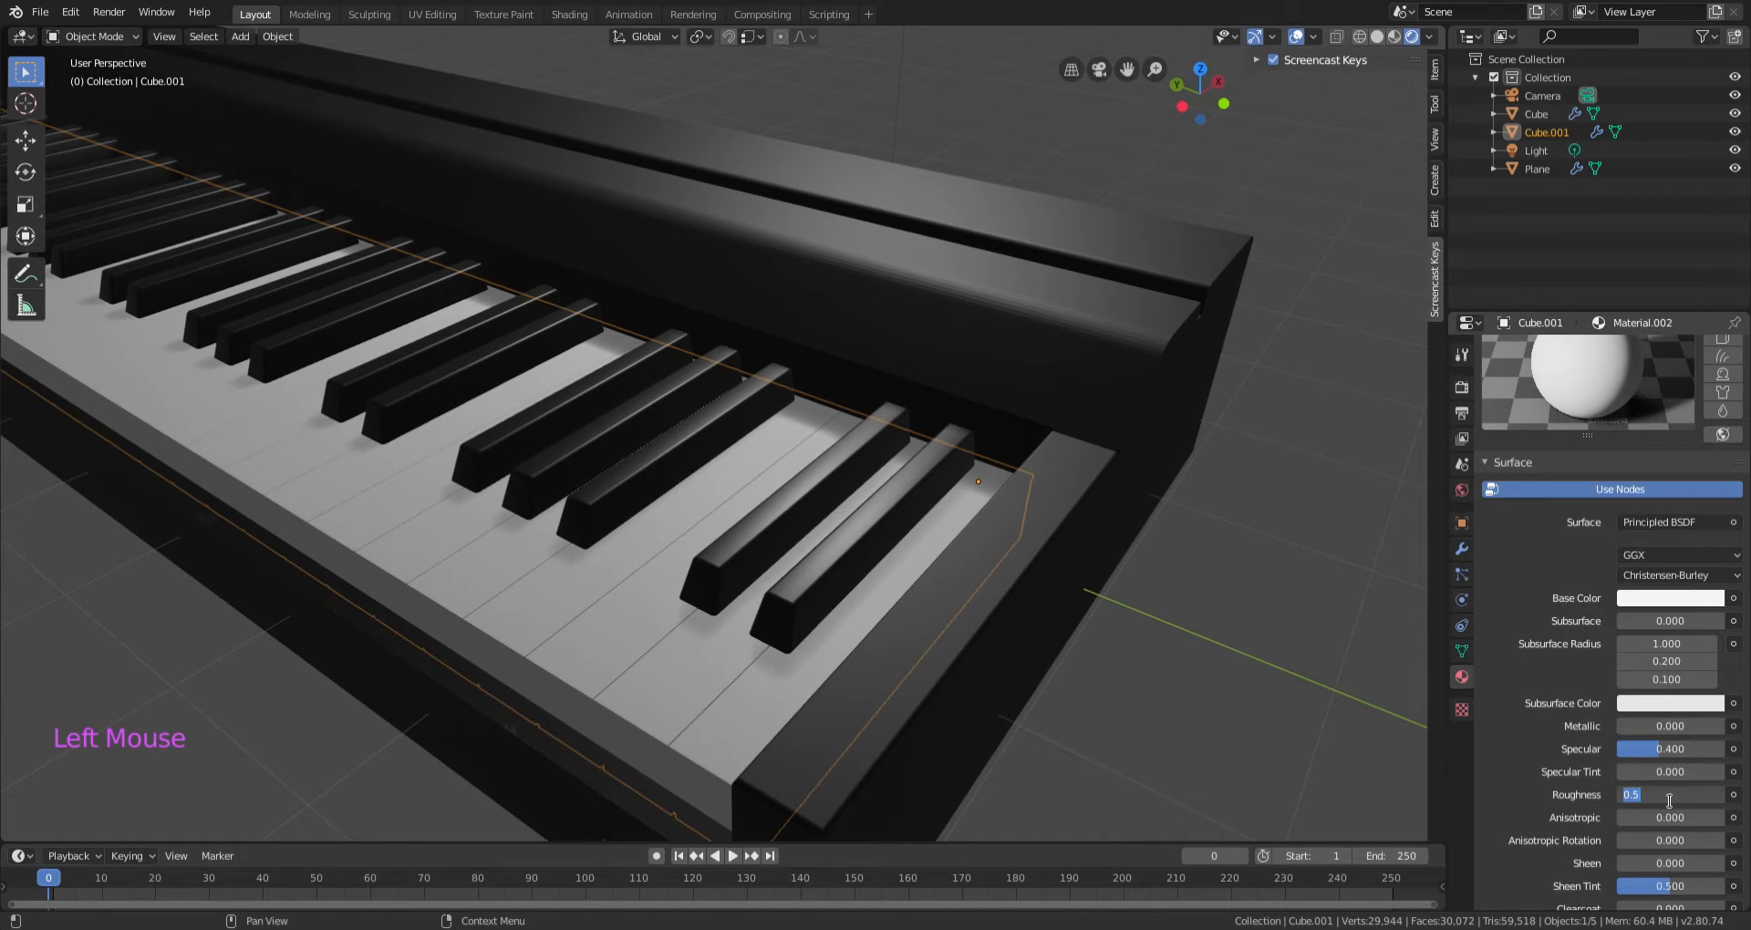
pyautogui.write('.4')
pyautogui.press('Return')
pyautogui.click(1696, 742)
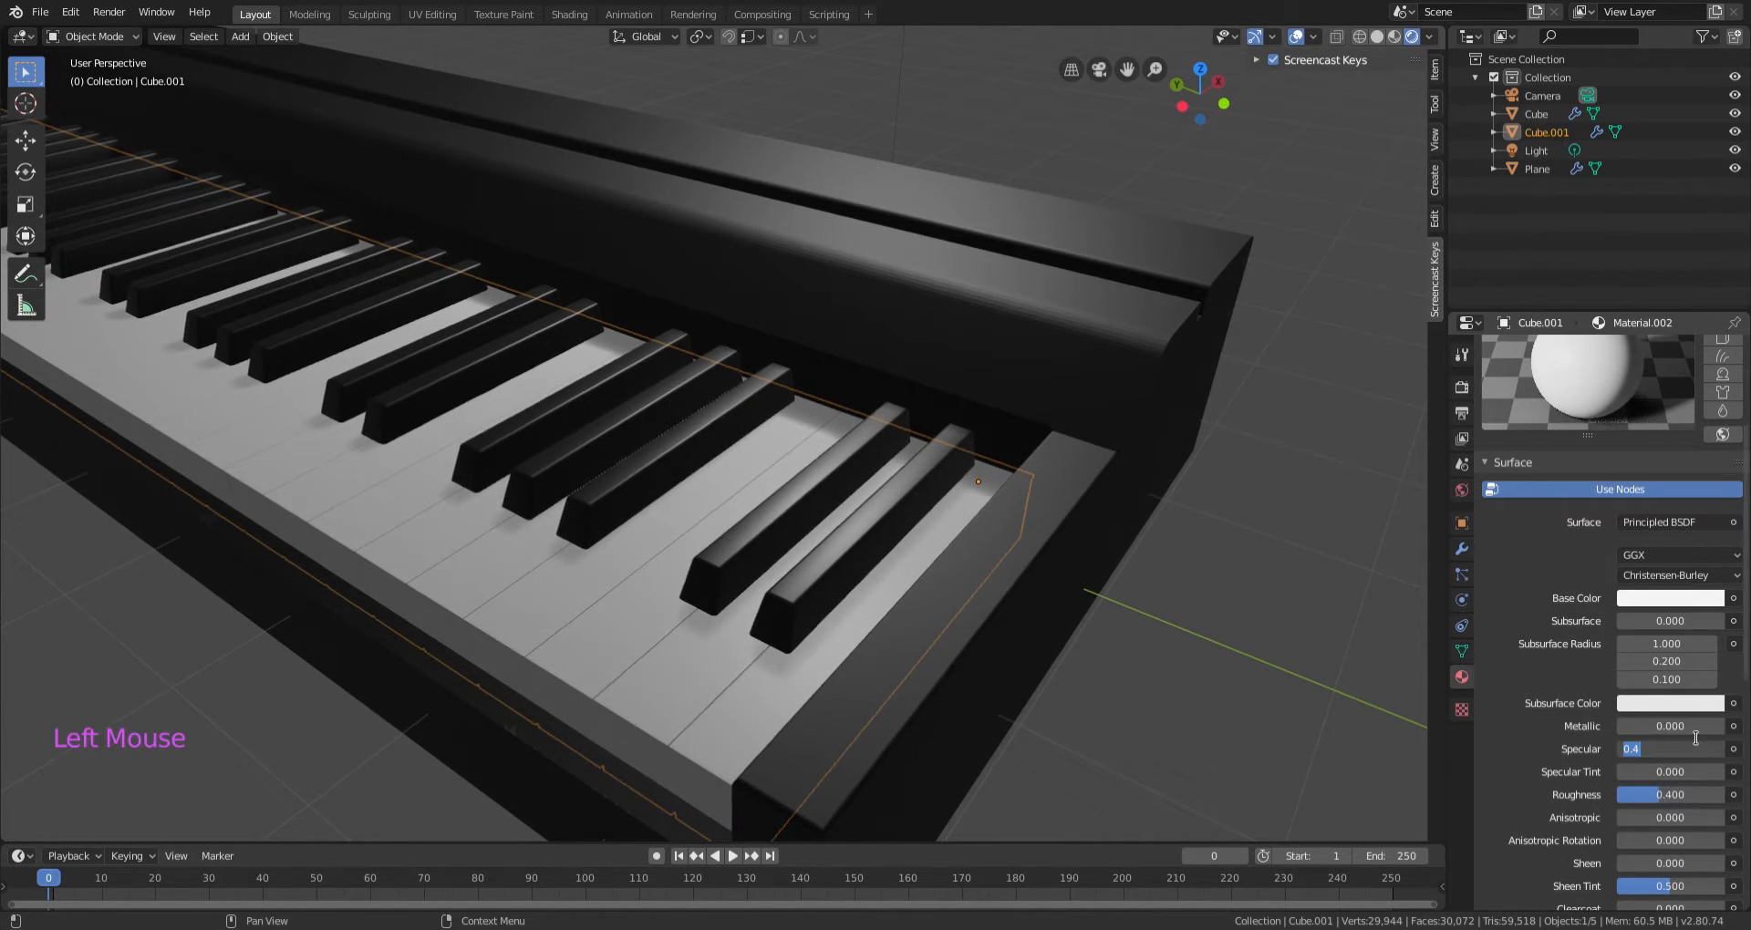
pyautogui.write('.5')
pyautogui.press('Return')
# Examine the whole piano from several angles to judge the case and key materials in rendered shading.
pyautogui.scroll(-4, 696, 587)
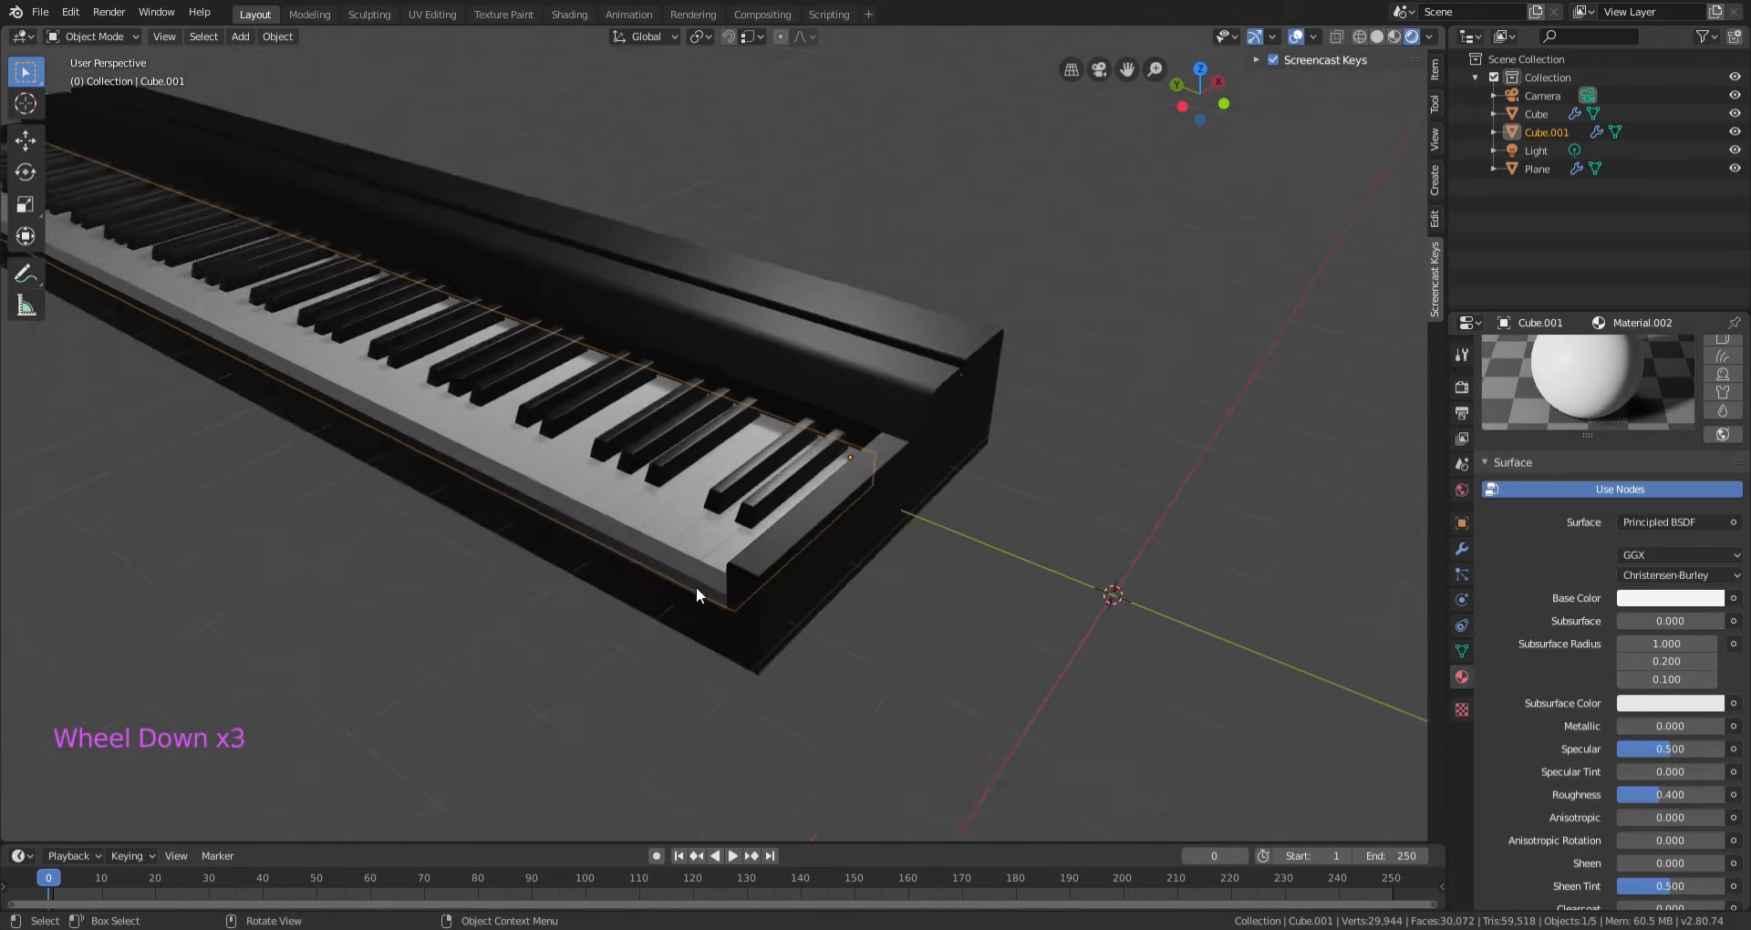
pyautogui.moveTo(827, 545); pyautogui.dragTo(1084, 566, button='middle')
pyautogui.scroll(5, 1100, 642)
pyautogui.scroll(-2, 1100, 642)
pyautogui.scroll(-4, 1087, 551)
pyautogui.scroll(7, 1592, 629)
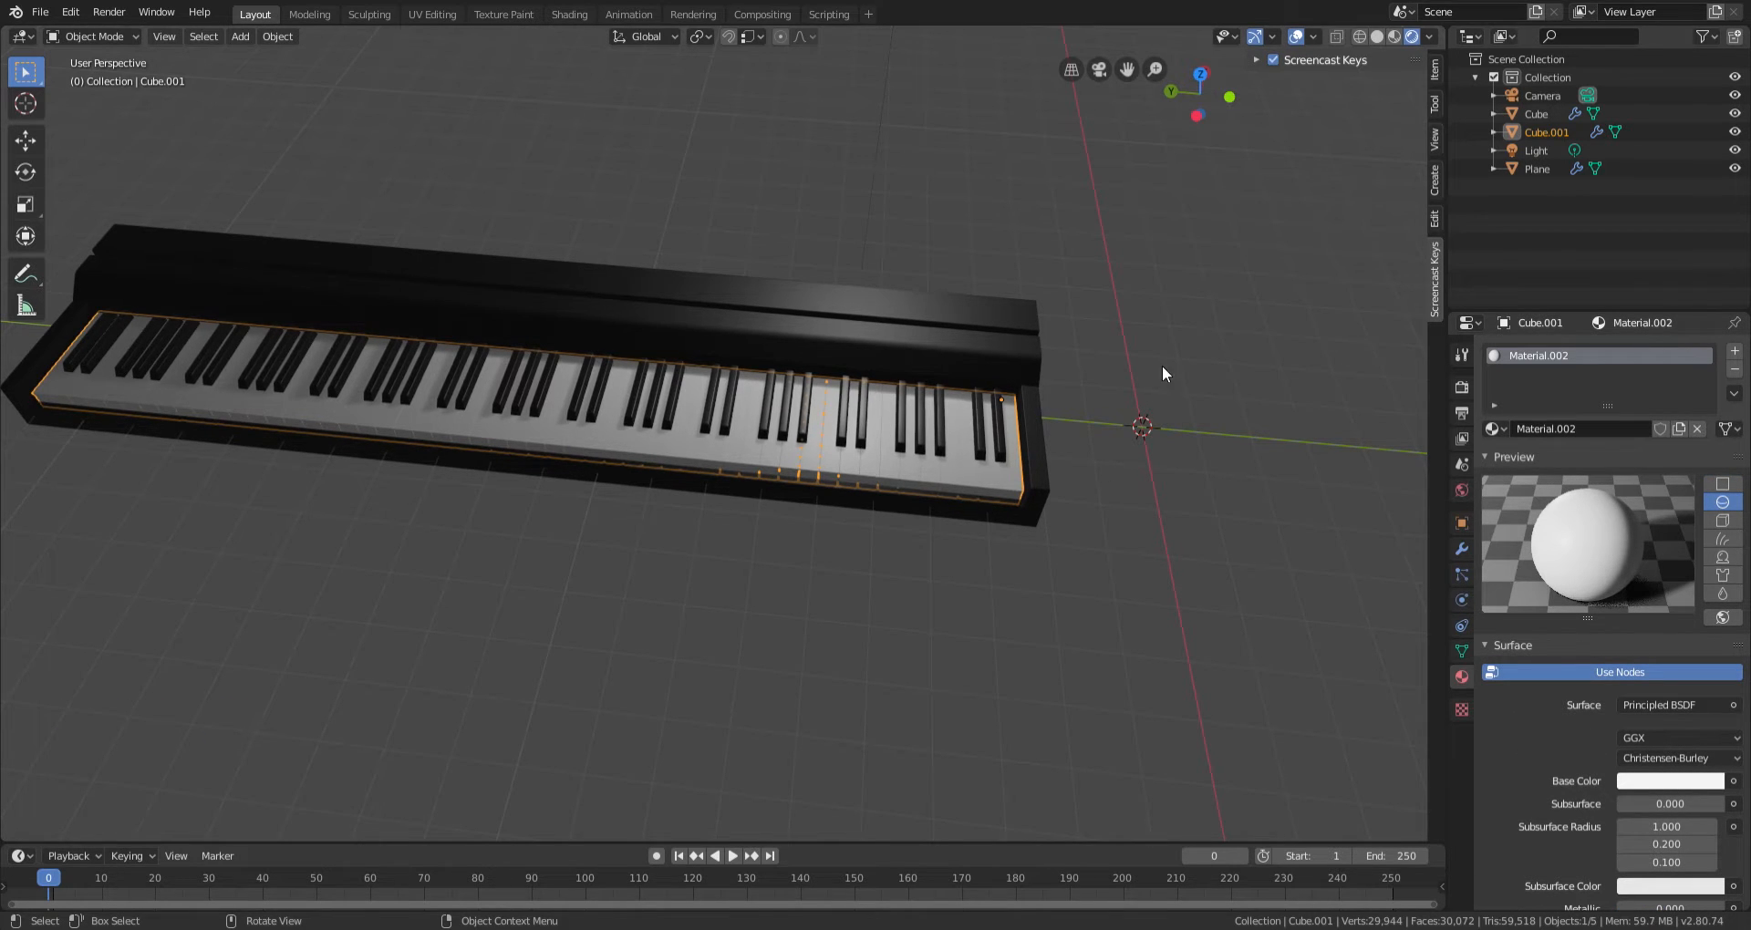
pyautogui.moveTo(1161, 374); pyautogui.dragTo(987, 350, button='middle')
pyautogui.moveTo(1133, 473); pyautogui.dragTo(1224, 456, button='middle')
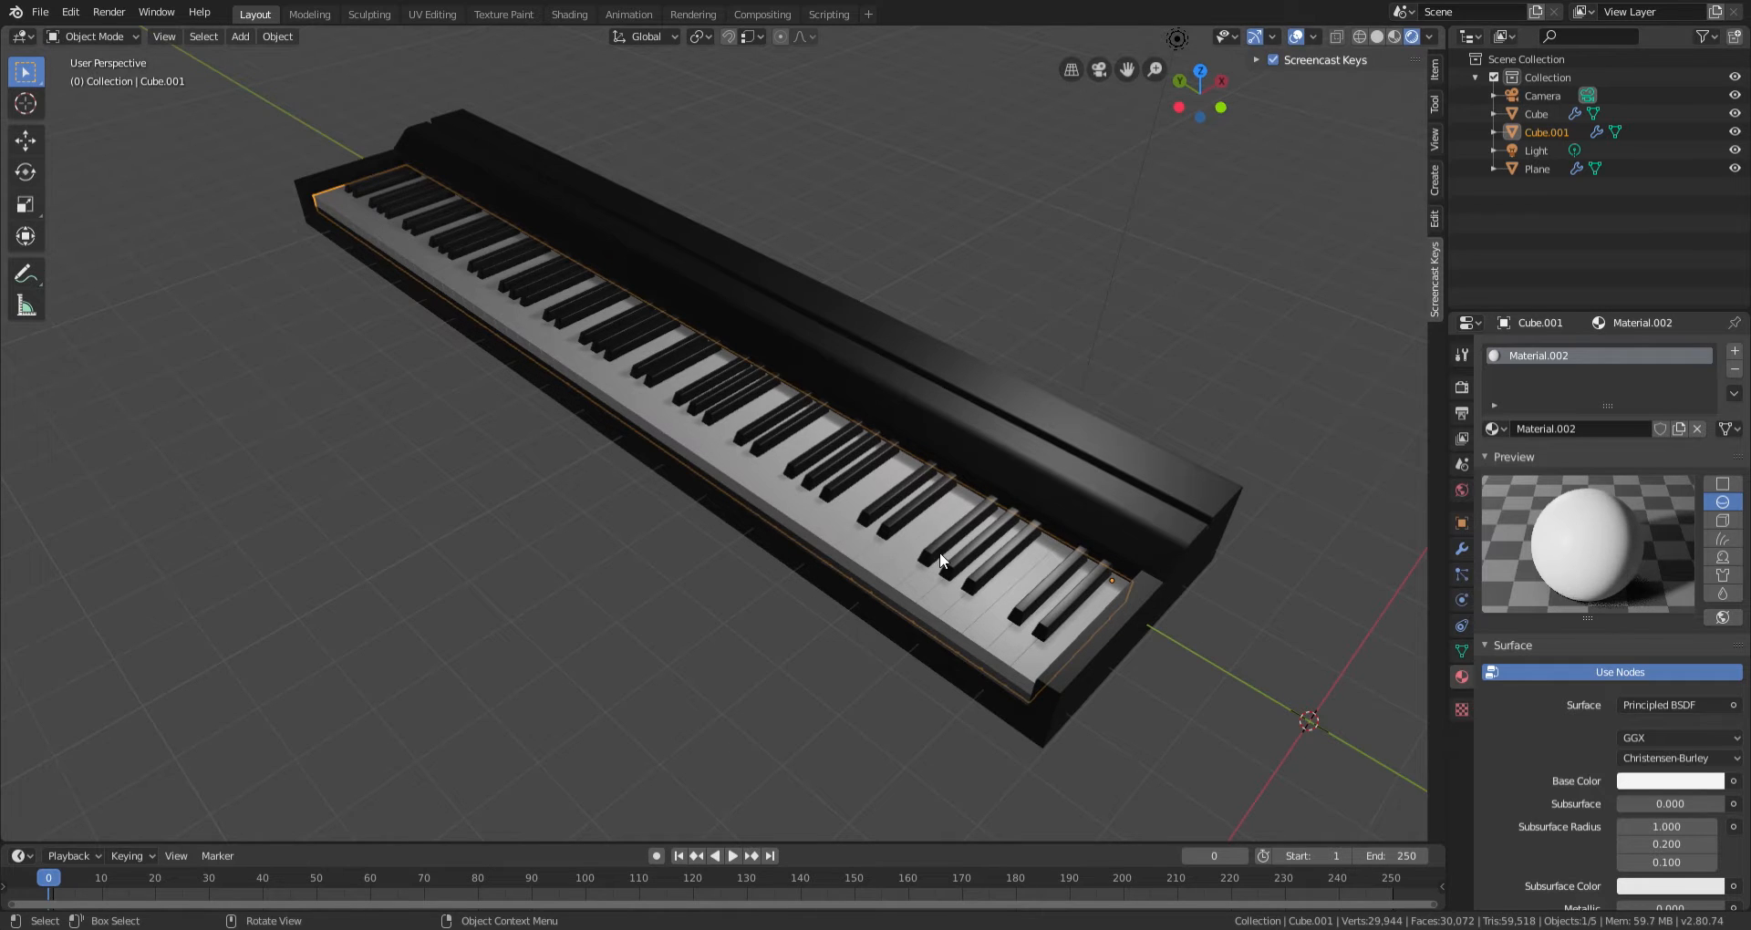
pyautogui.moveTo(1043, 527); pyautogui.dragTo(1092, 528, button='middle')
pyautogui.scroll(-2, 1093, 525)
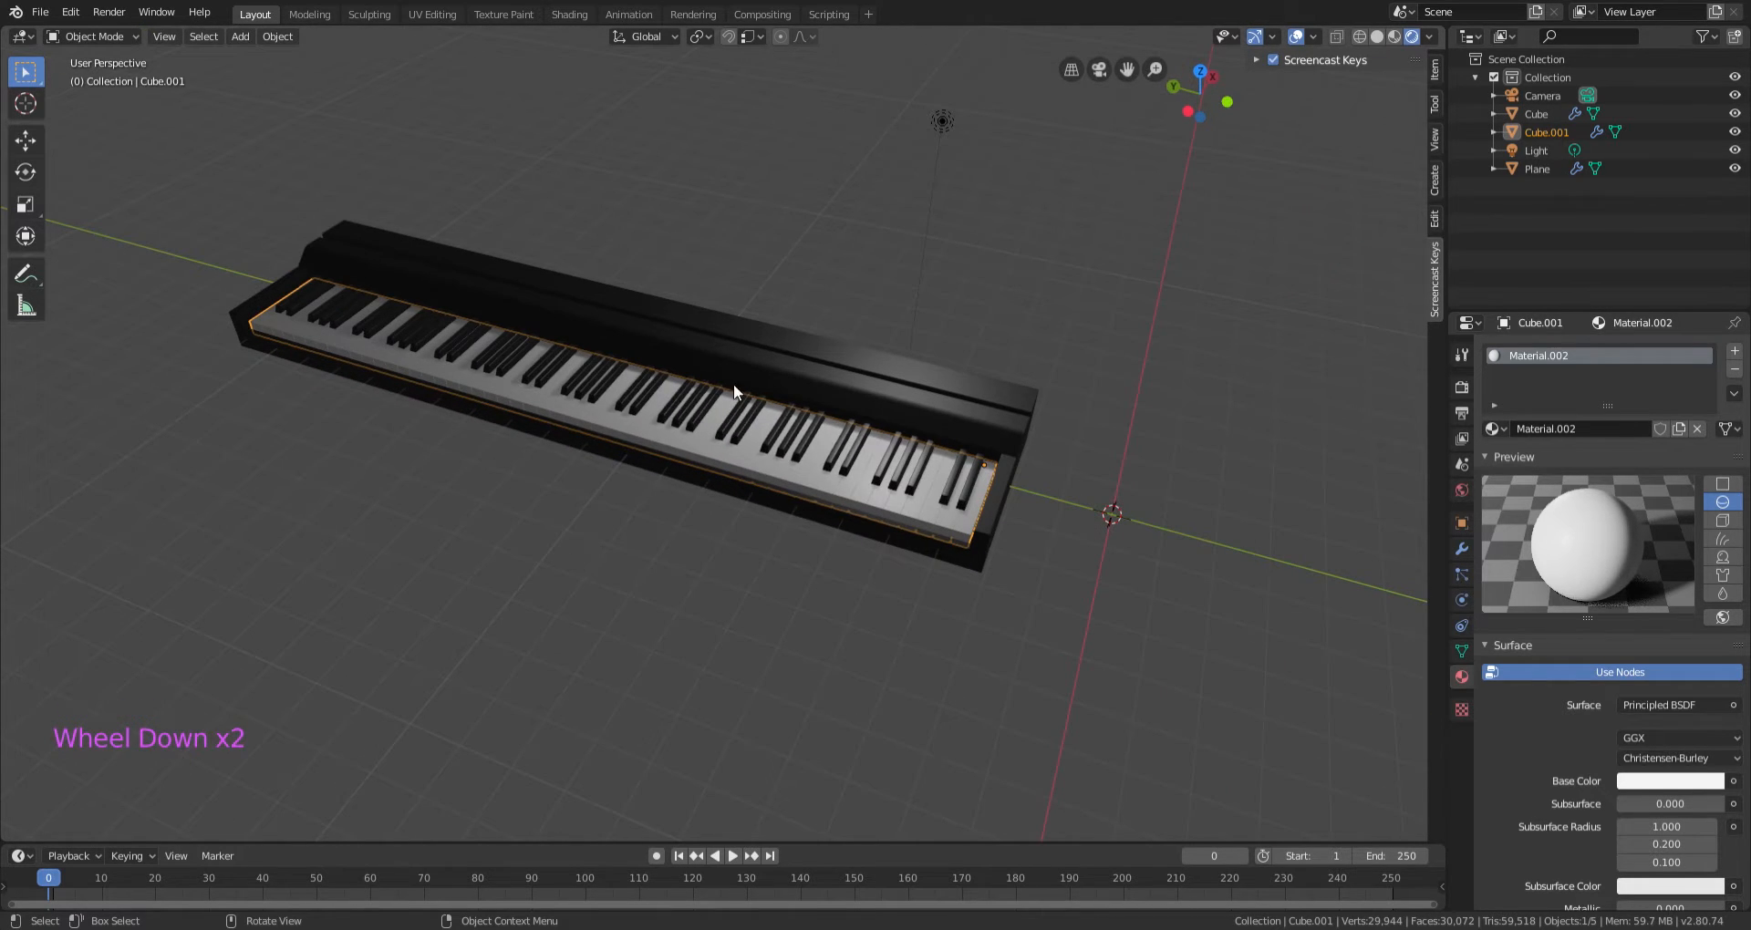
pyautogui.moveTo(714, 544); pyautogui.dragTo(1063, 314, button='middle')
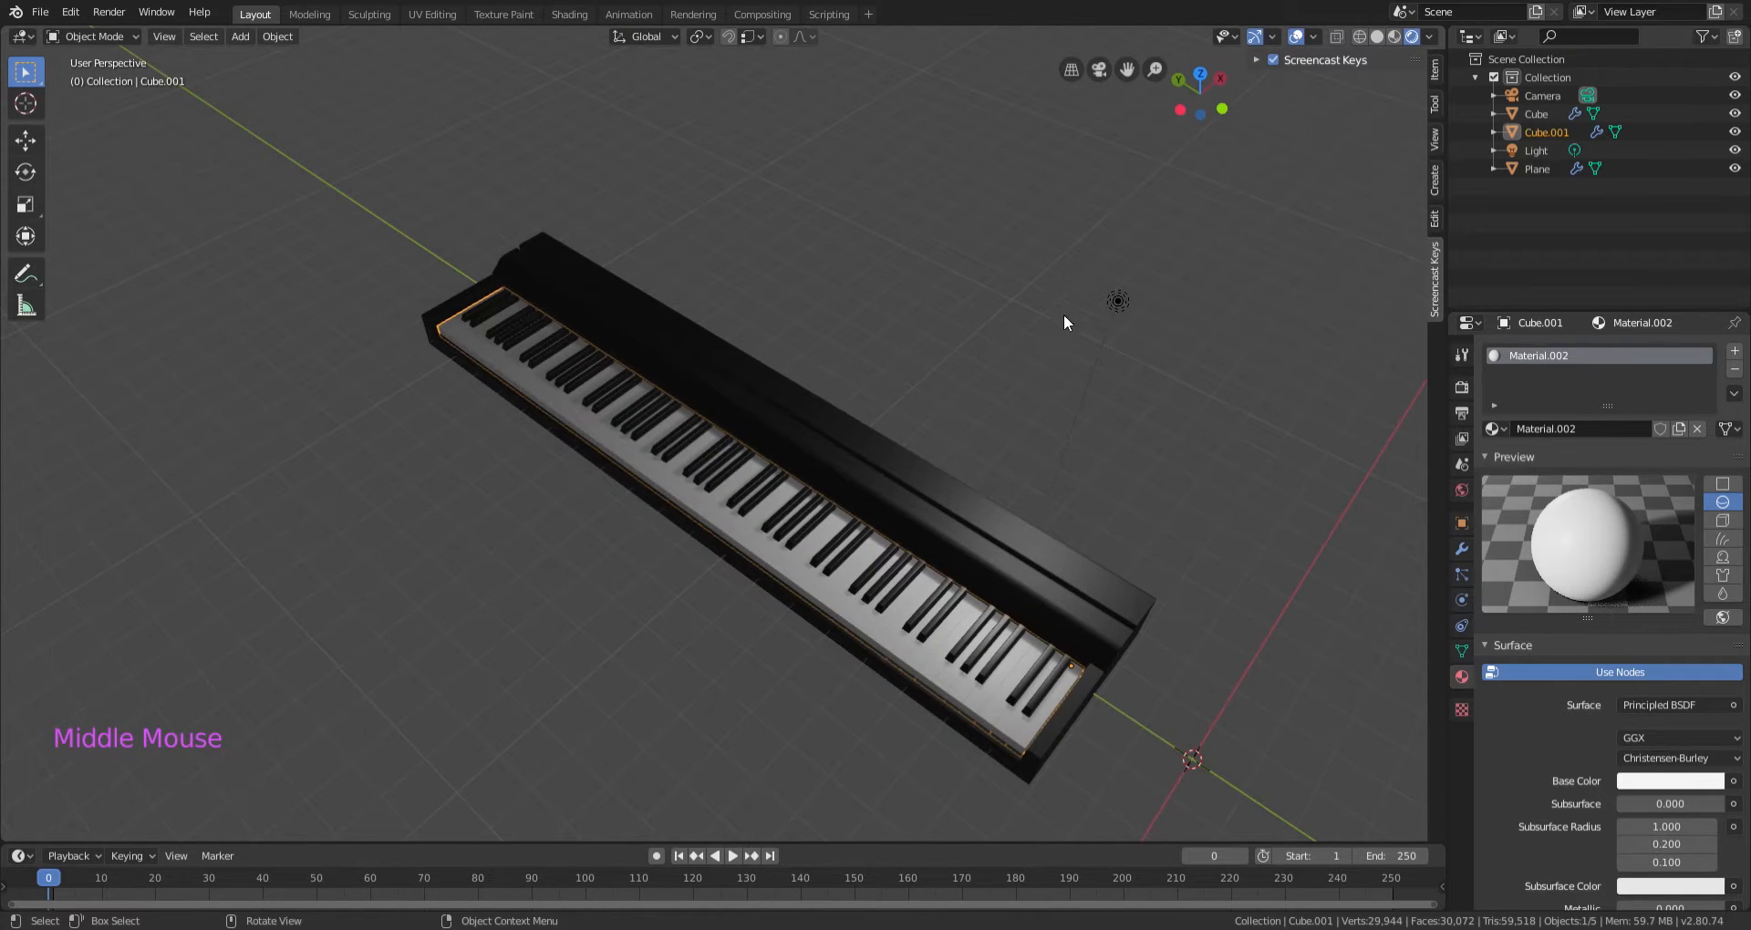
# Change the scene's point light to an area light, comparing it with the spot and point types.
pyautogui.click(1118, 303)
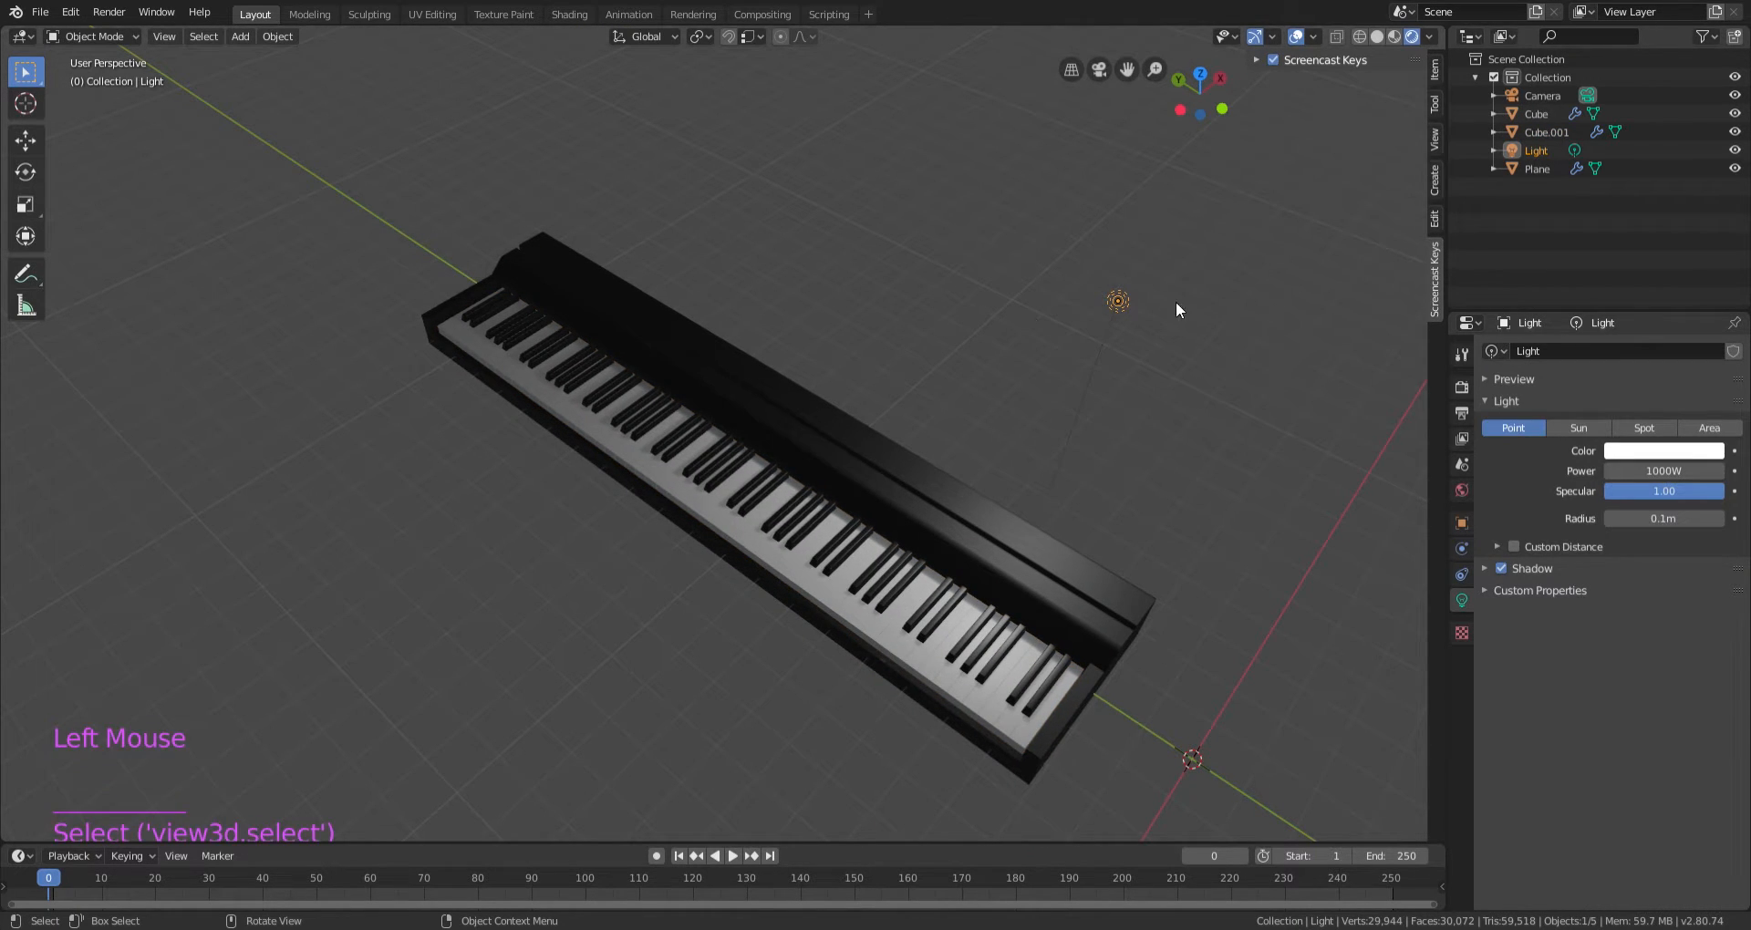
pyautogui.click(1596, 426)
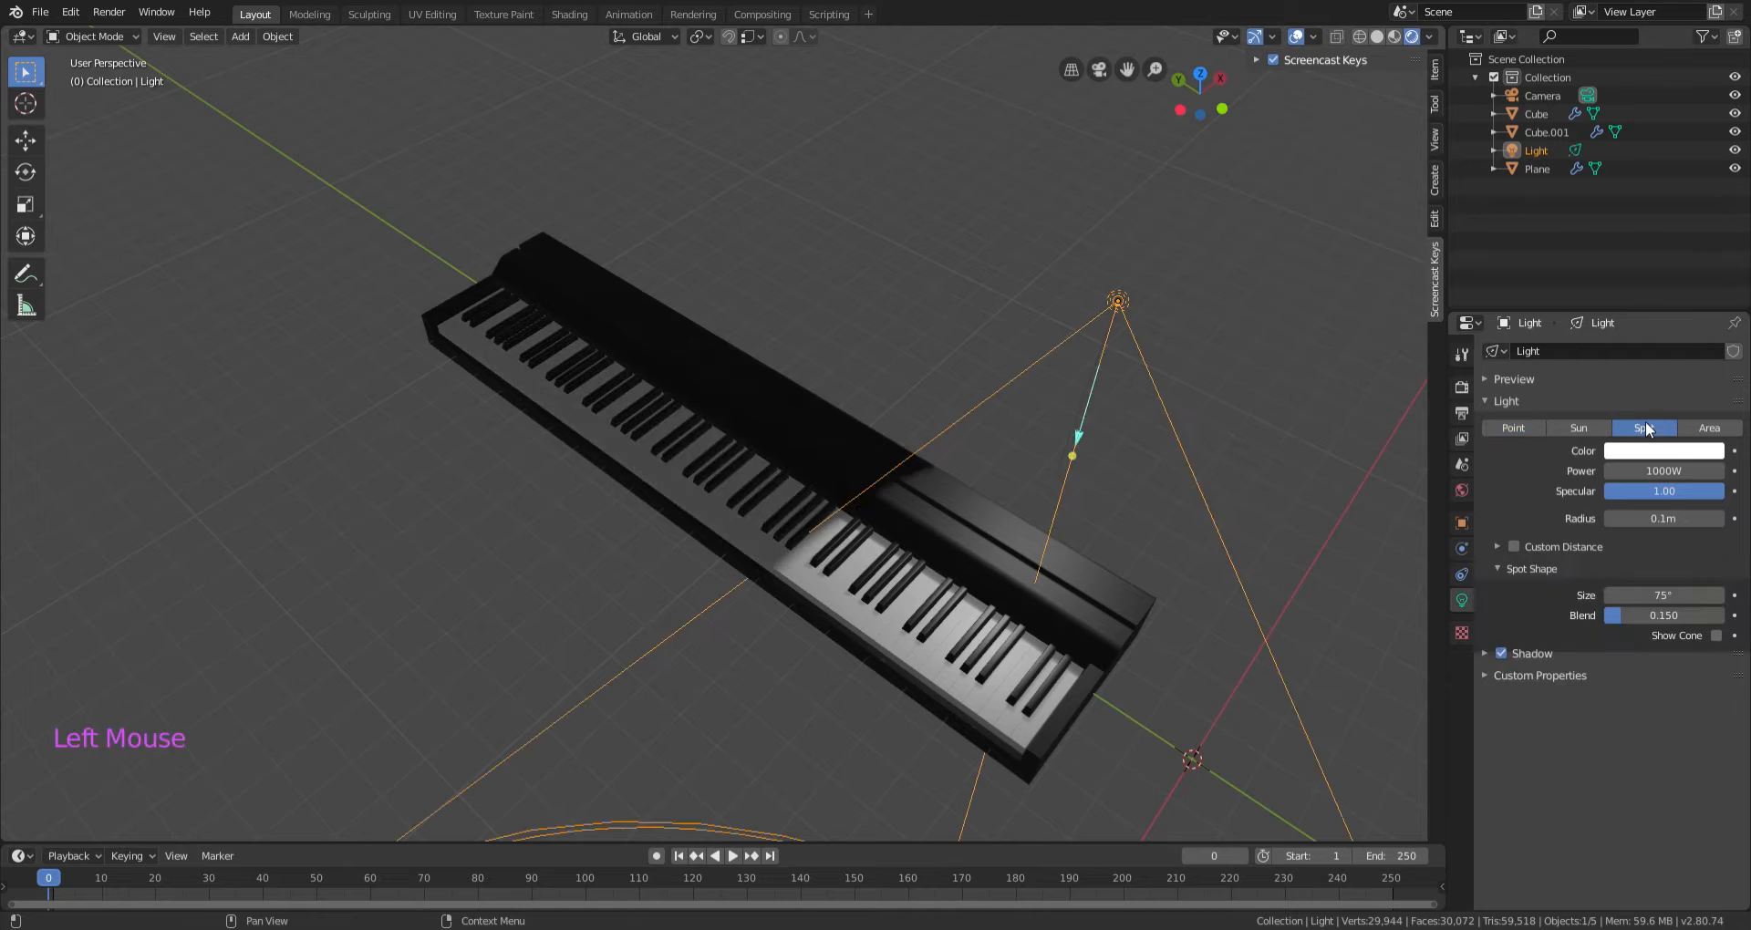
pyautogui.click(1712, 429)
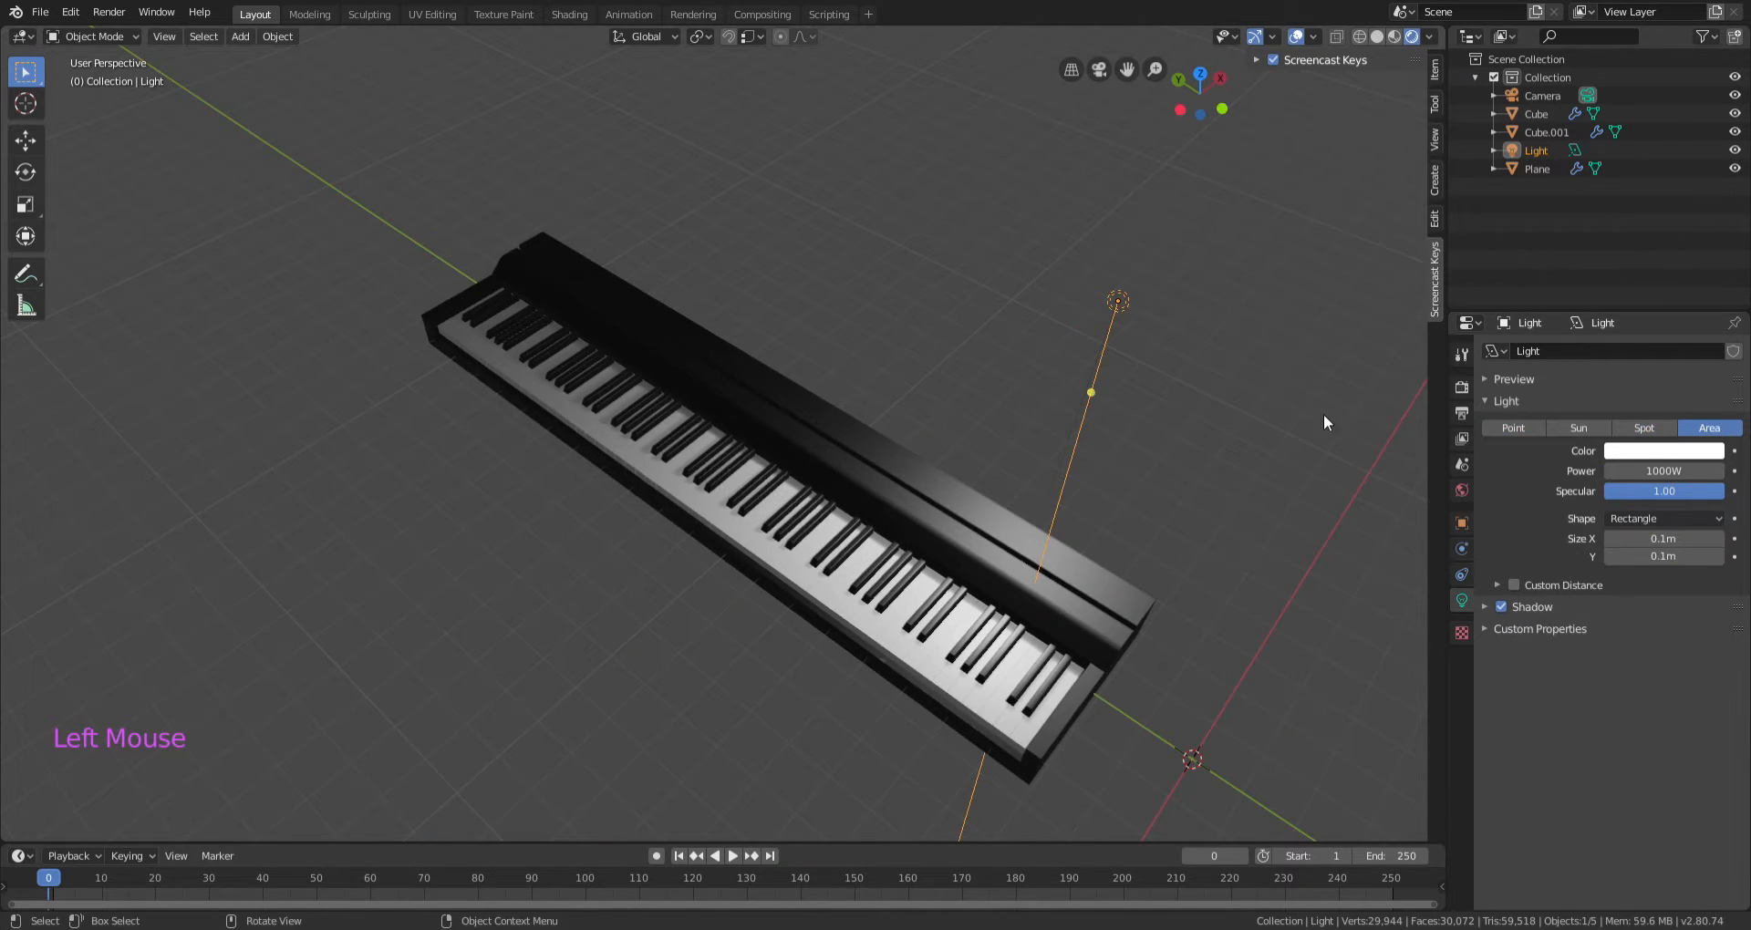
pyautogui.moveTo(1321, 418); pyautogui.dragTo(1056, 320, button='middle')
pyautogui.scroll(2, 1046, 315)
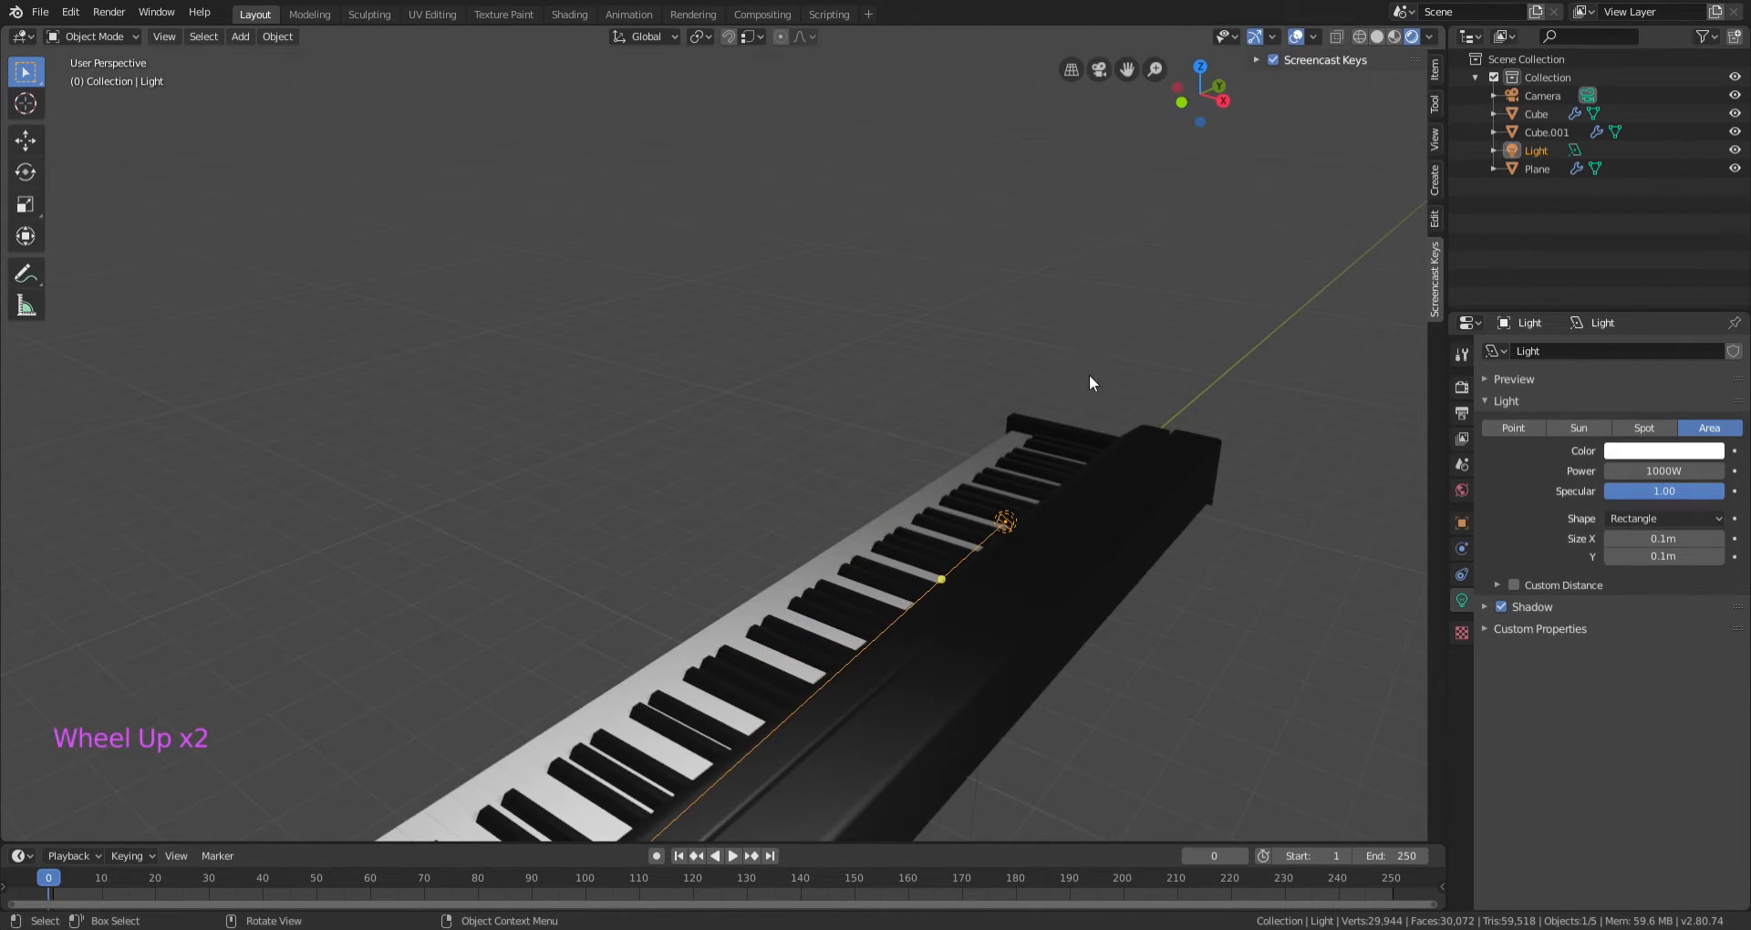
pyautogui.scroll(1, 1161, 517)
pyautogui.keyDown('shift'); pyautogui.scroll(1, 1161, 517); pyautogui.keyUp('shift')
pyautogui.keyDown('shift'); pyautogui.moveTo(1161, 517); pyautogui.dragTo(816, 427, button='middle'); pyautogui.keyUp('shift')
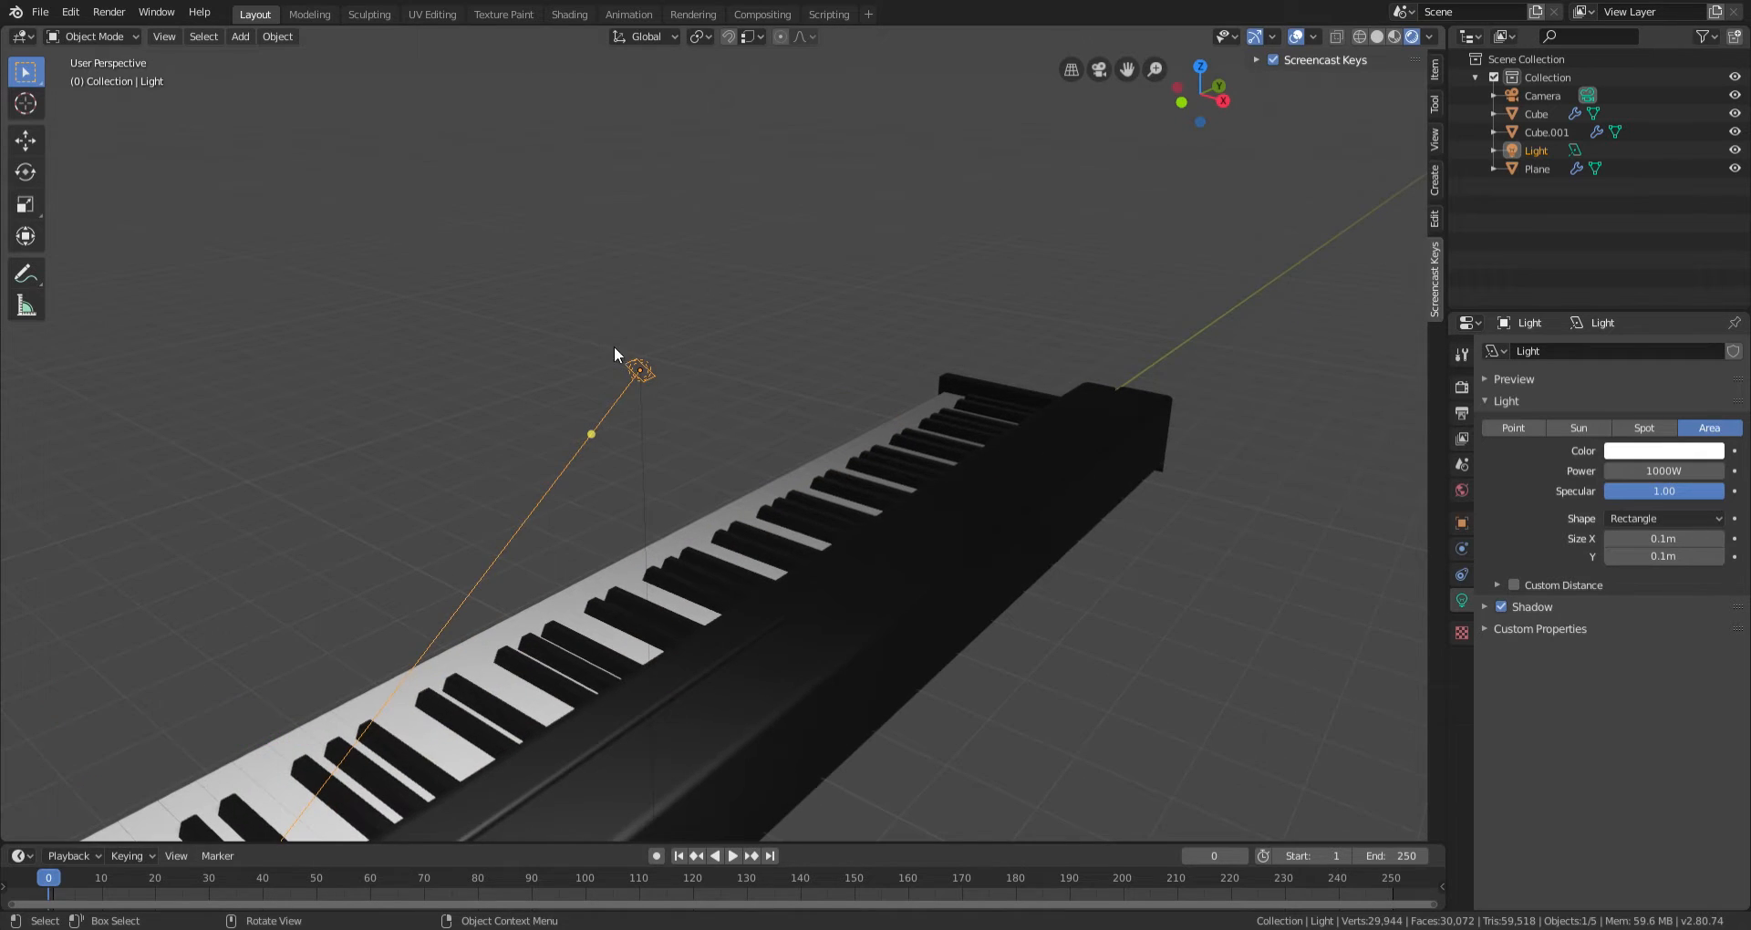
pyautogui.scroll(1, 557, 292)
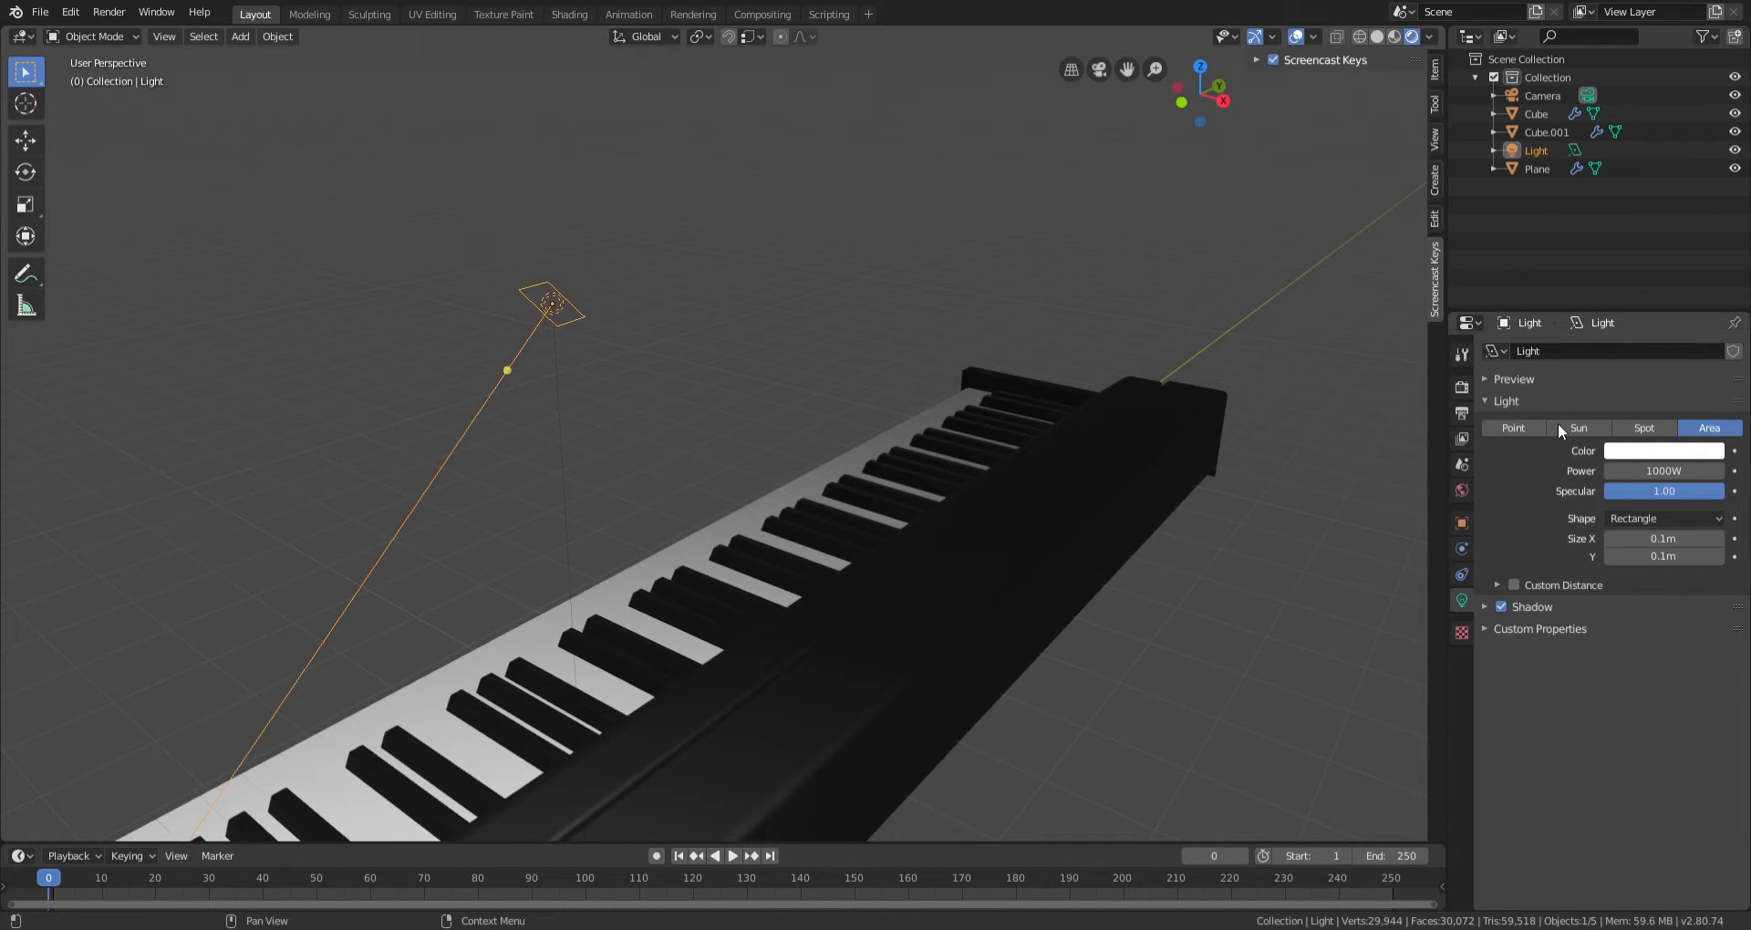
pyautogui.click(1525, 429)
pyautogui.click(1709, 426)
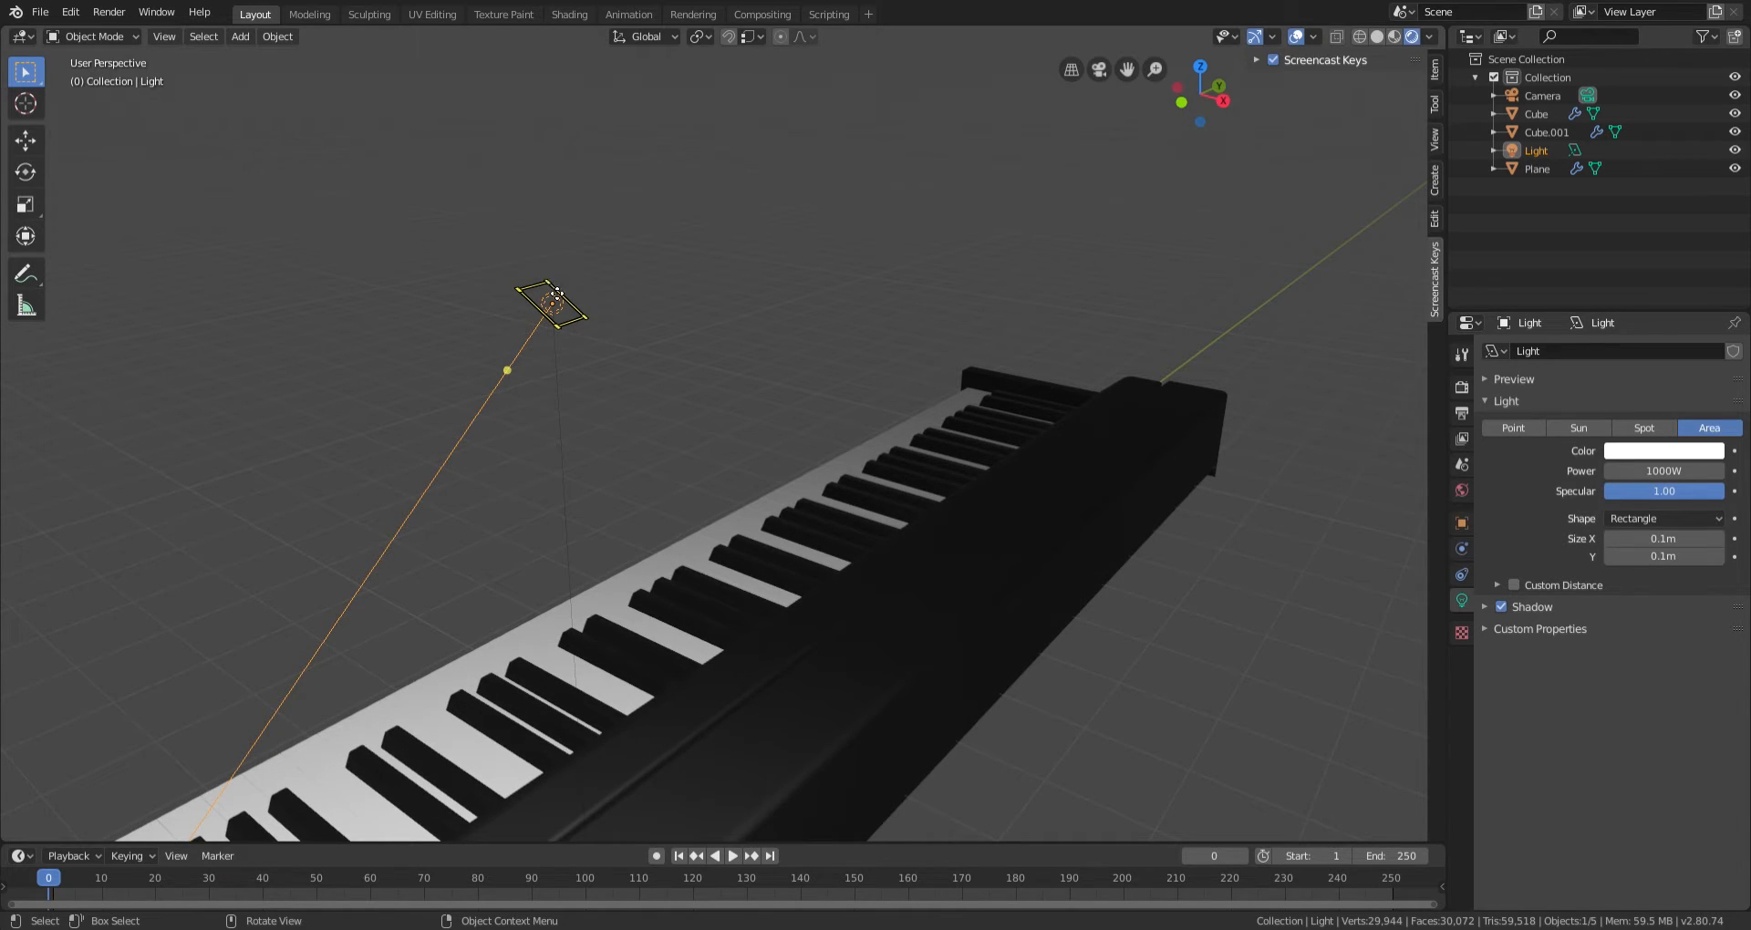
# Enlarge the area light uniformly to a scale of about 30.8.
pyautogui.scroll(-4, 703, 494)
pyautogui.moveTo(844, 479); pyautogui.dragTo(883, 485, button='middle')
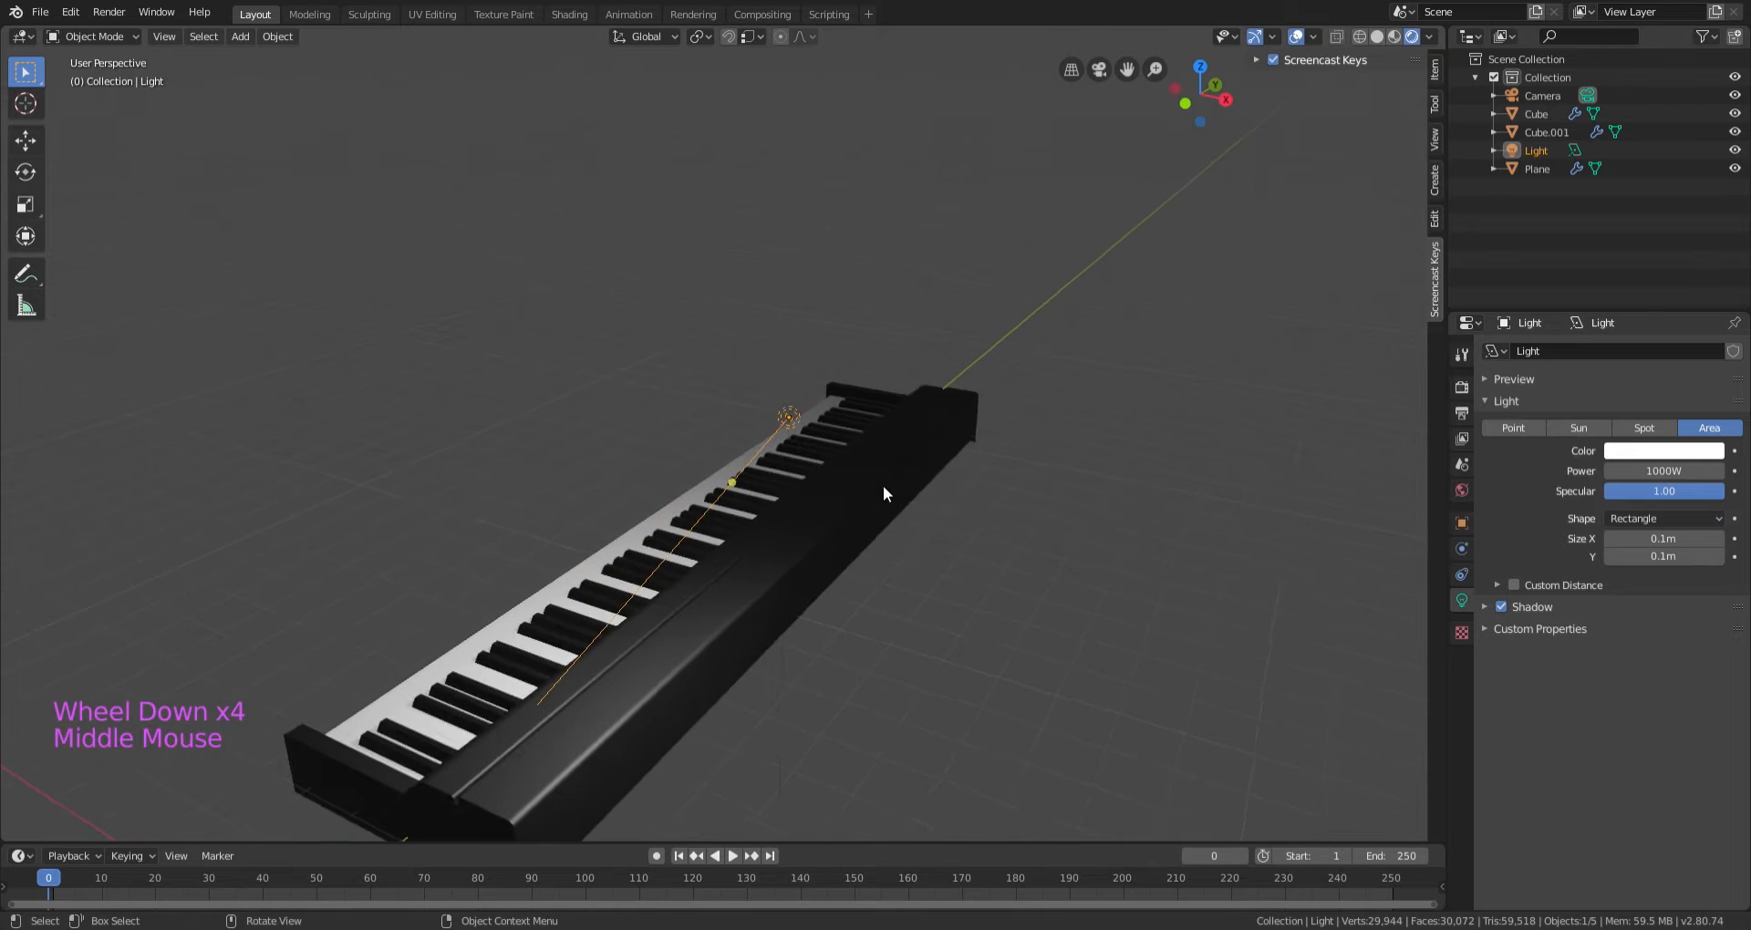
pyautogui.press('s')
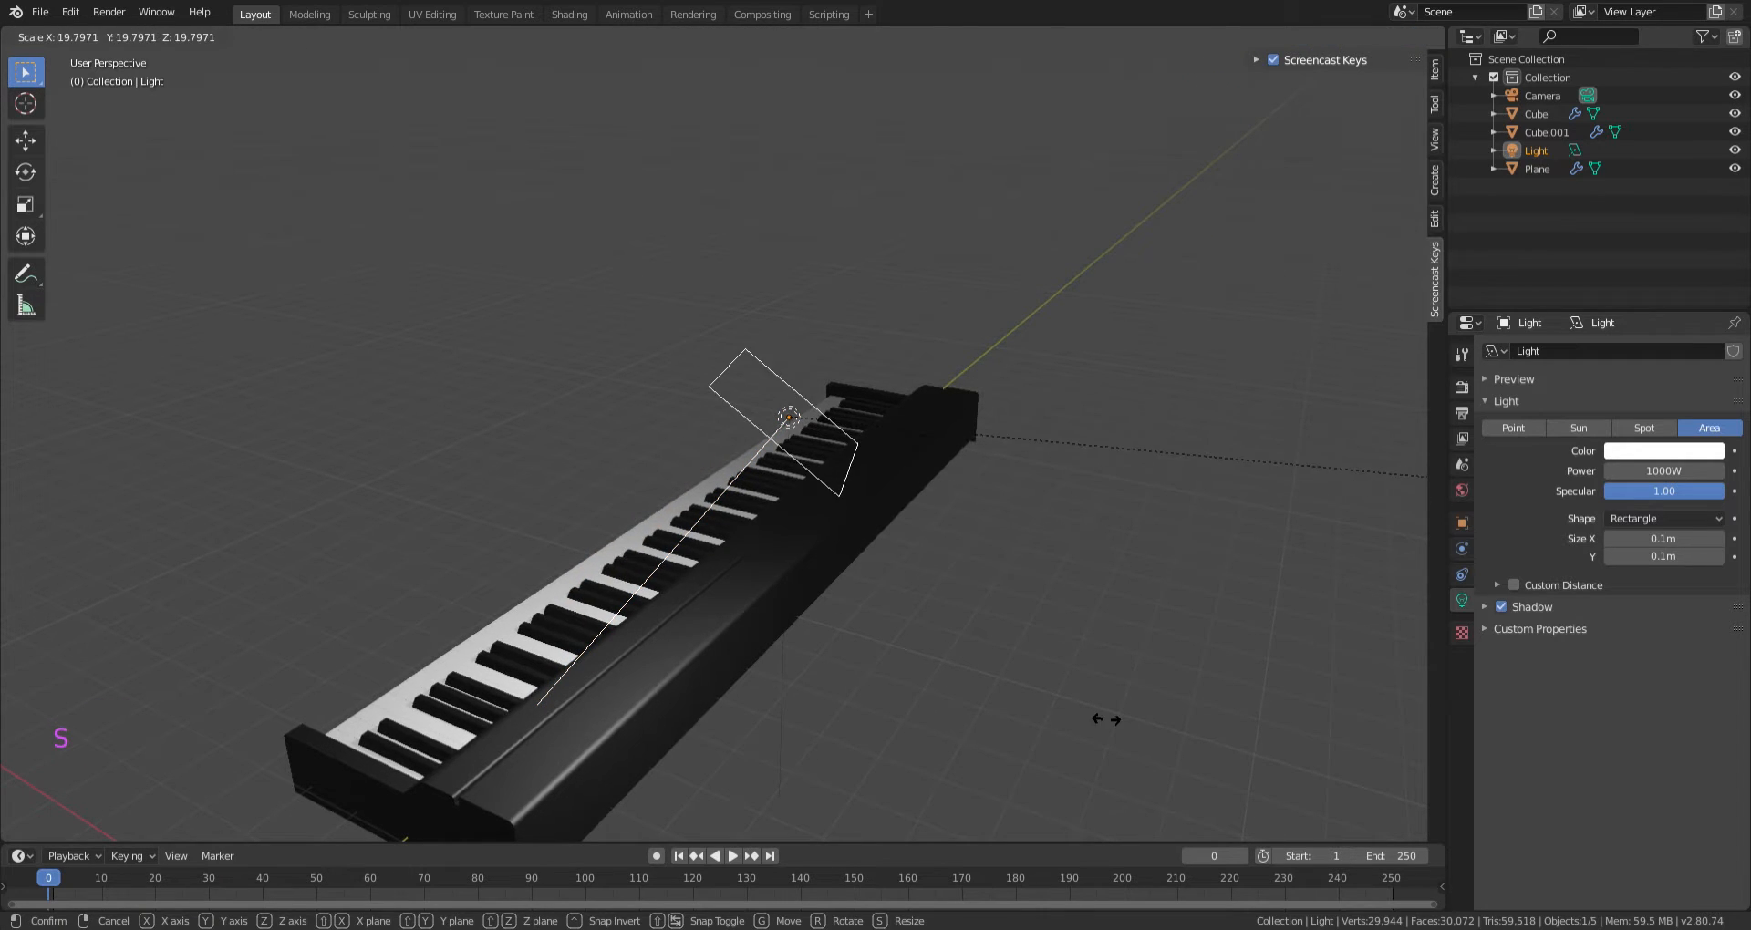
pyautogui.click(18, 575)
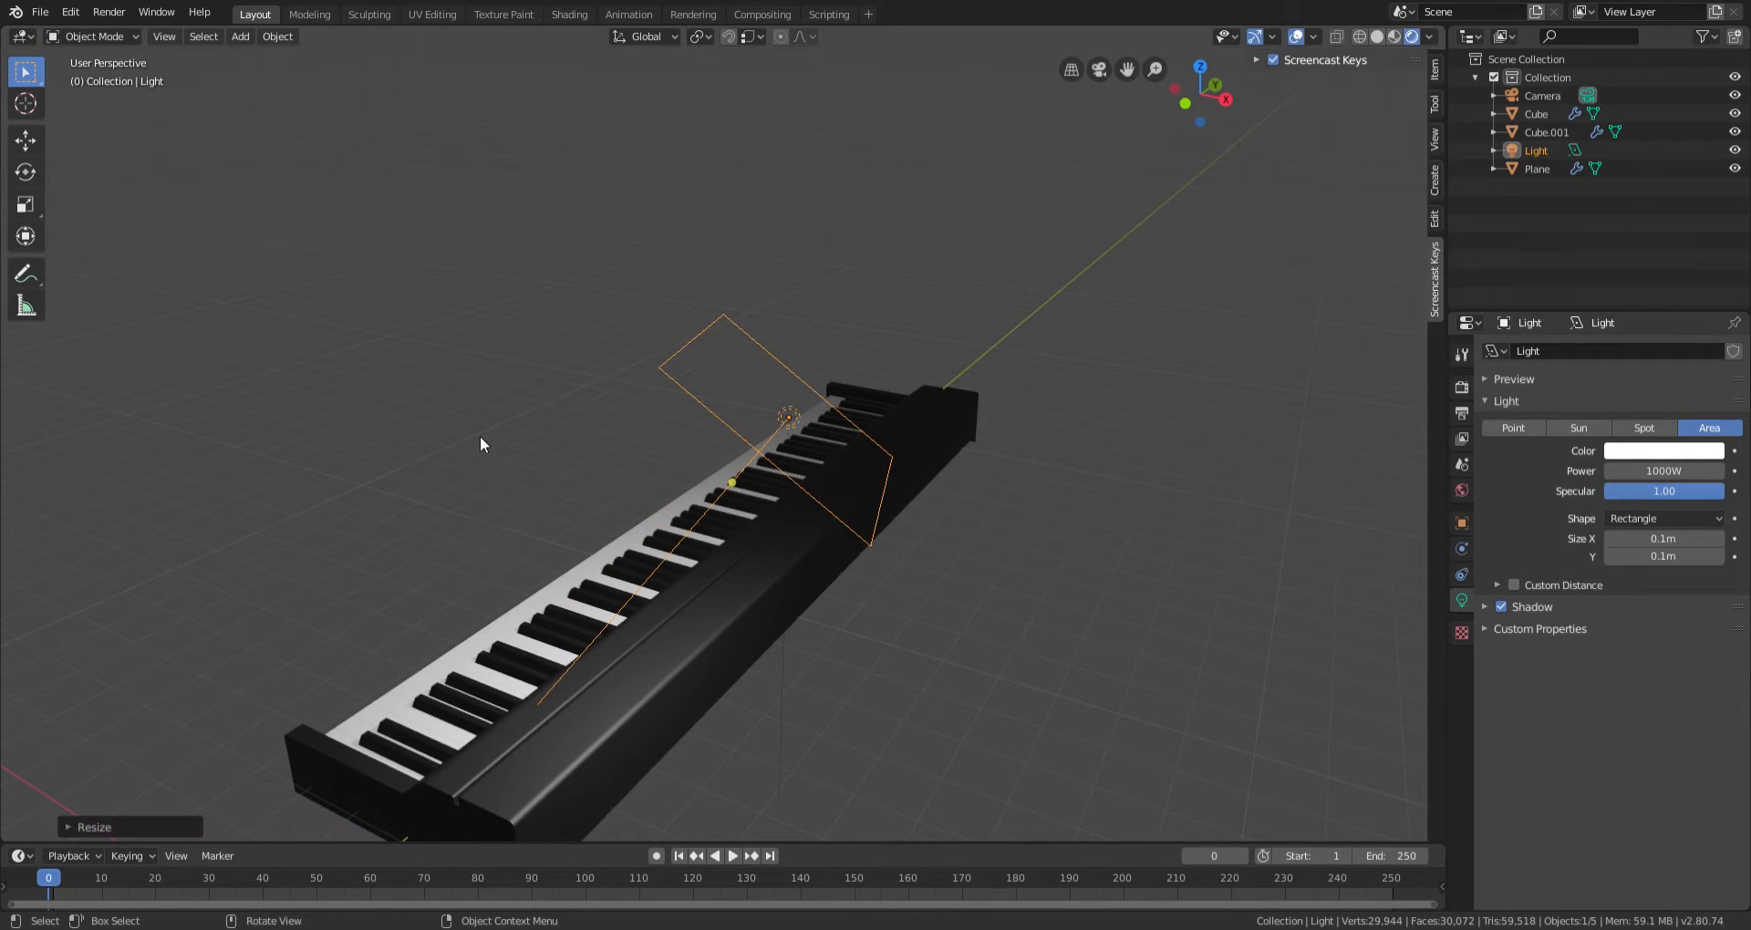
# Reset the area light's X, Y and Z rotation to 0 degrees.
pyautogui.press('n')
pyautogui.press('n')
pyautogui.click(1434, 73)
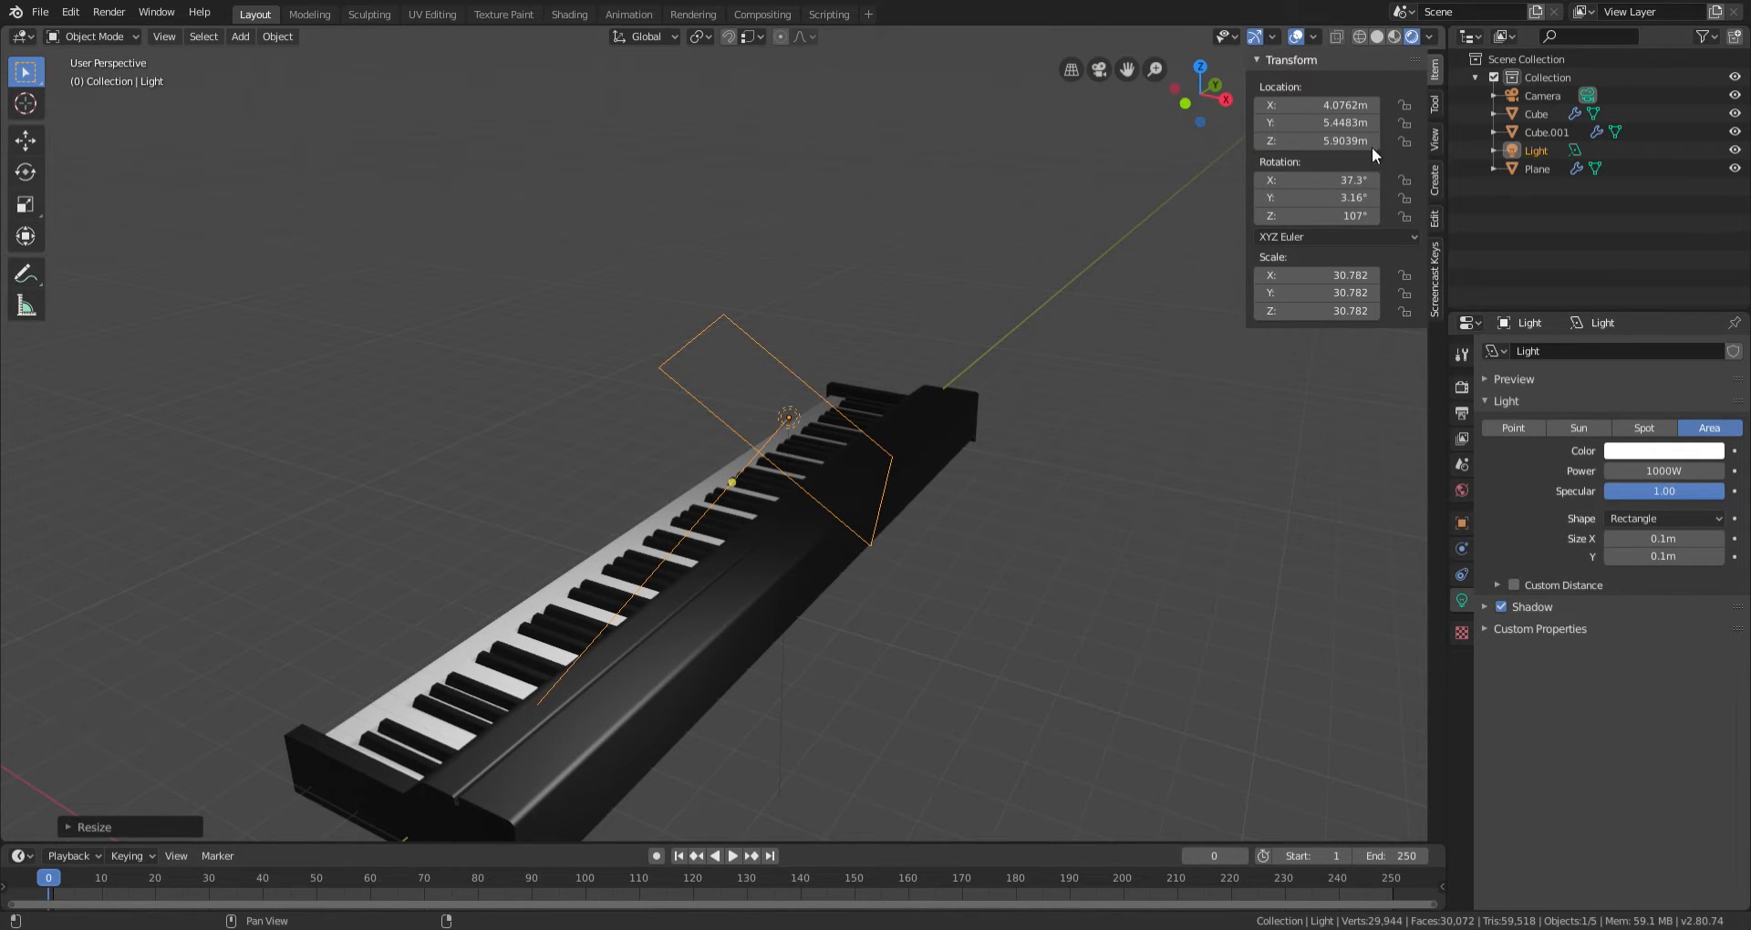
pyautogui.click(1331, 181)
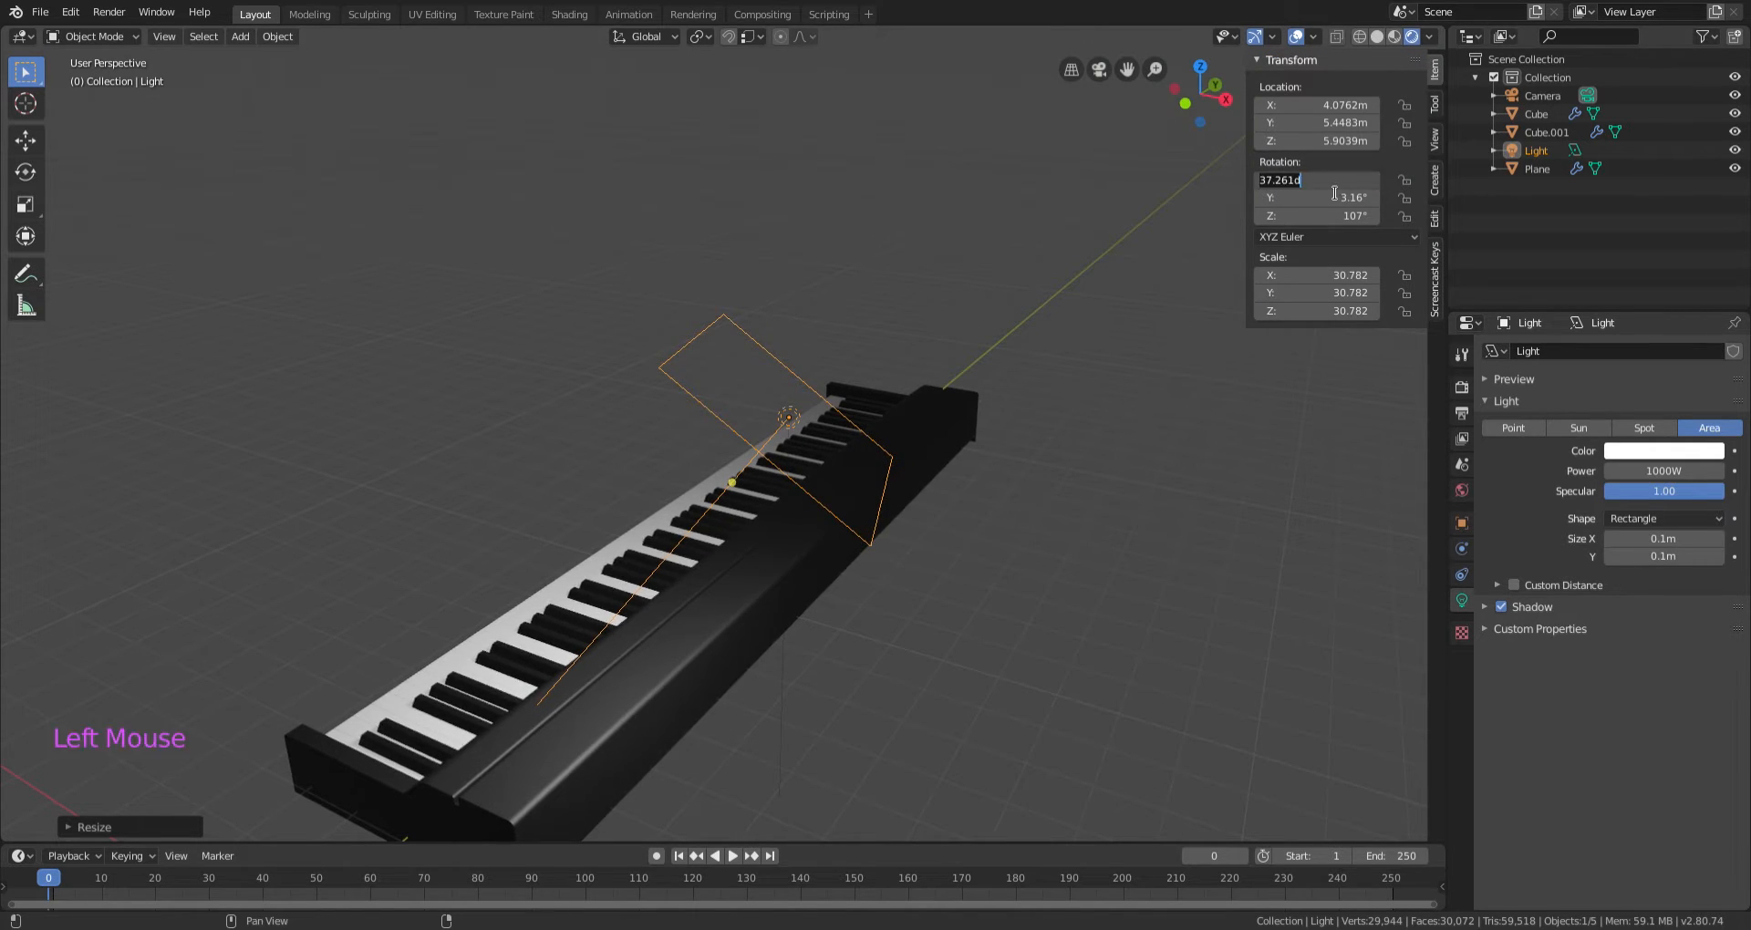
pyautogui.write('0')
pyautogui.press('Return')
pyautogui.click(1341, 200)
pyautogui.write('0')
pyautogui.press('Return')
pyautogui.click(1346, 219)
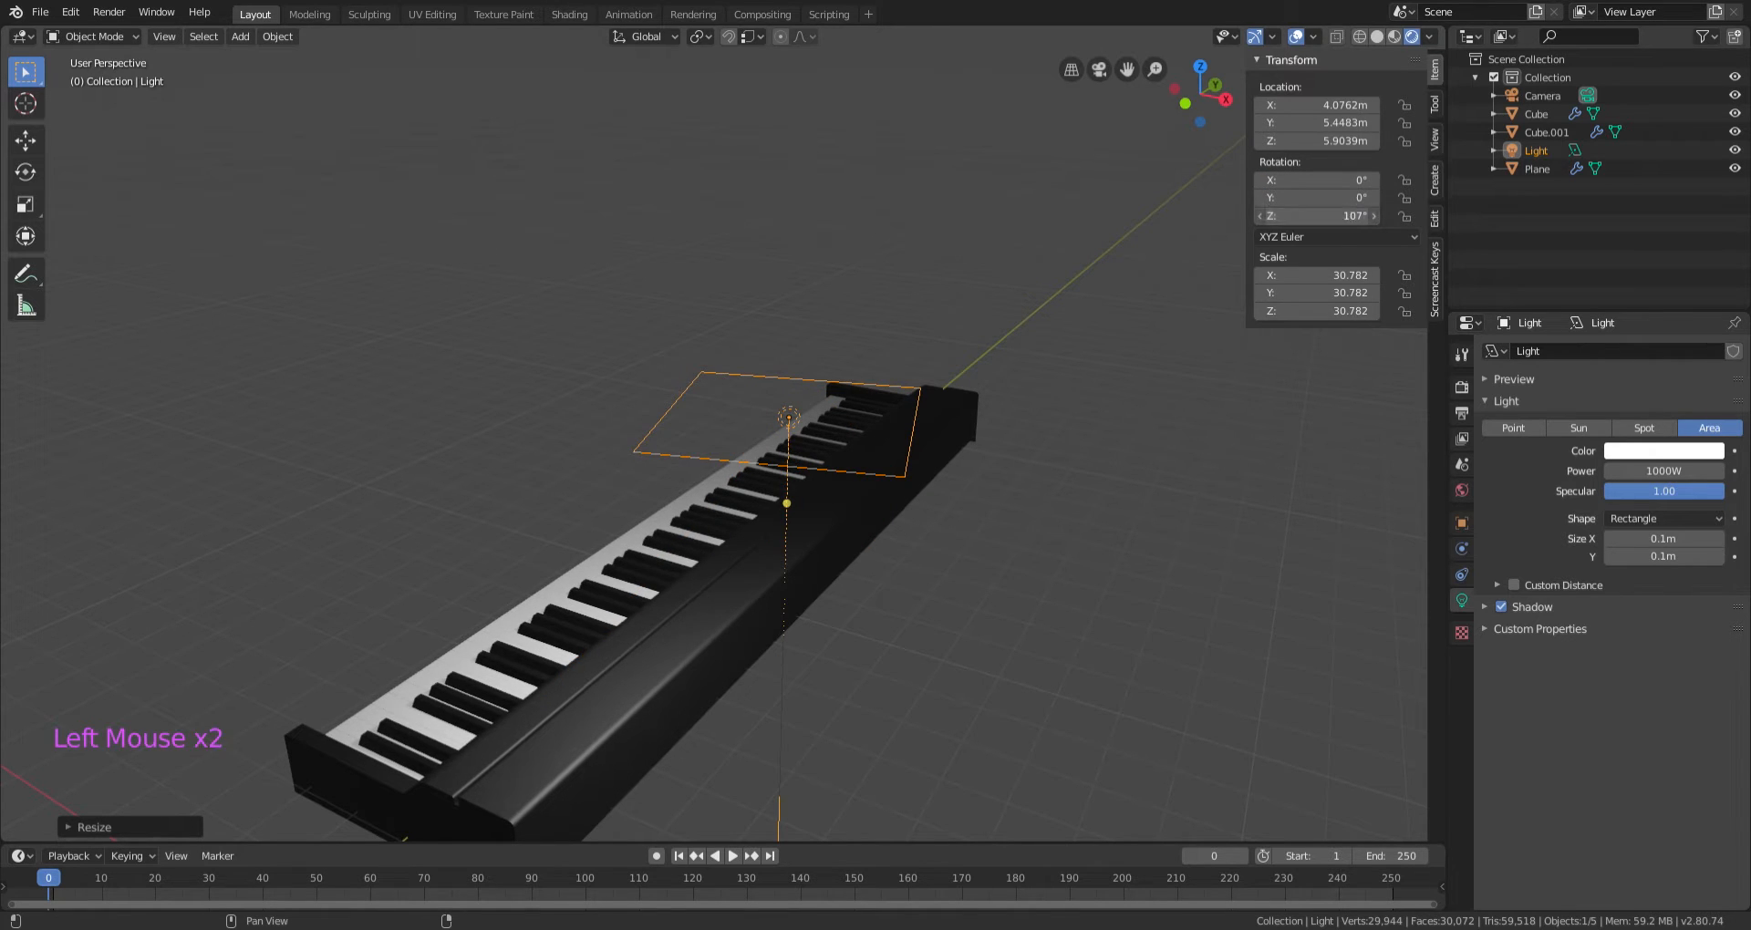
pyautogui.write('0')
pyautogui.press('Return')
pyautogui.scroll(-3, 988, 602)
pyautogui.moveTo(989, 602); pyautogui.dragTo(873, 574, button='middle')
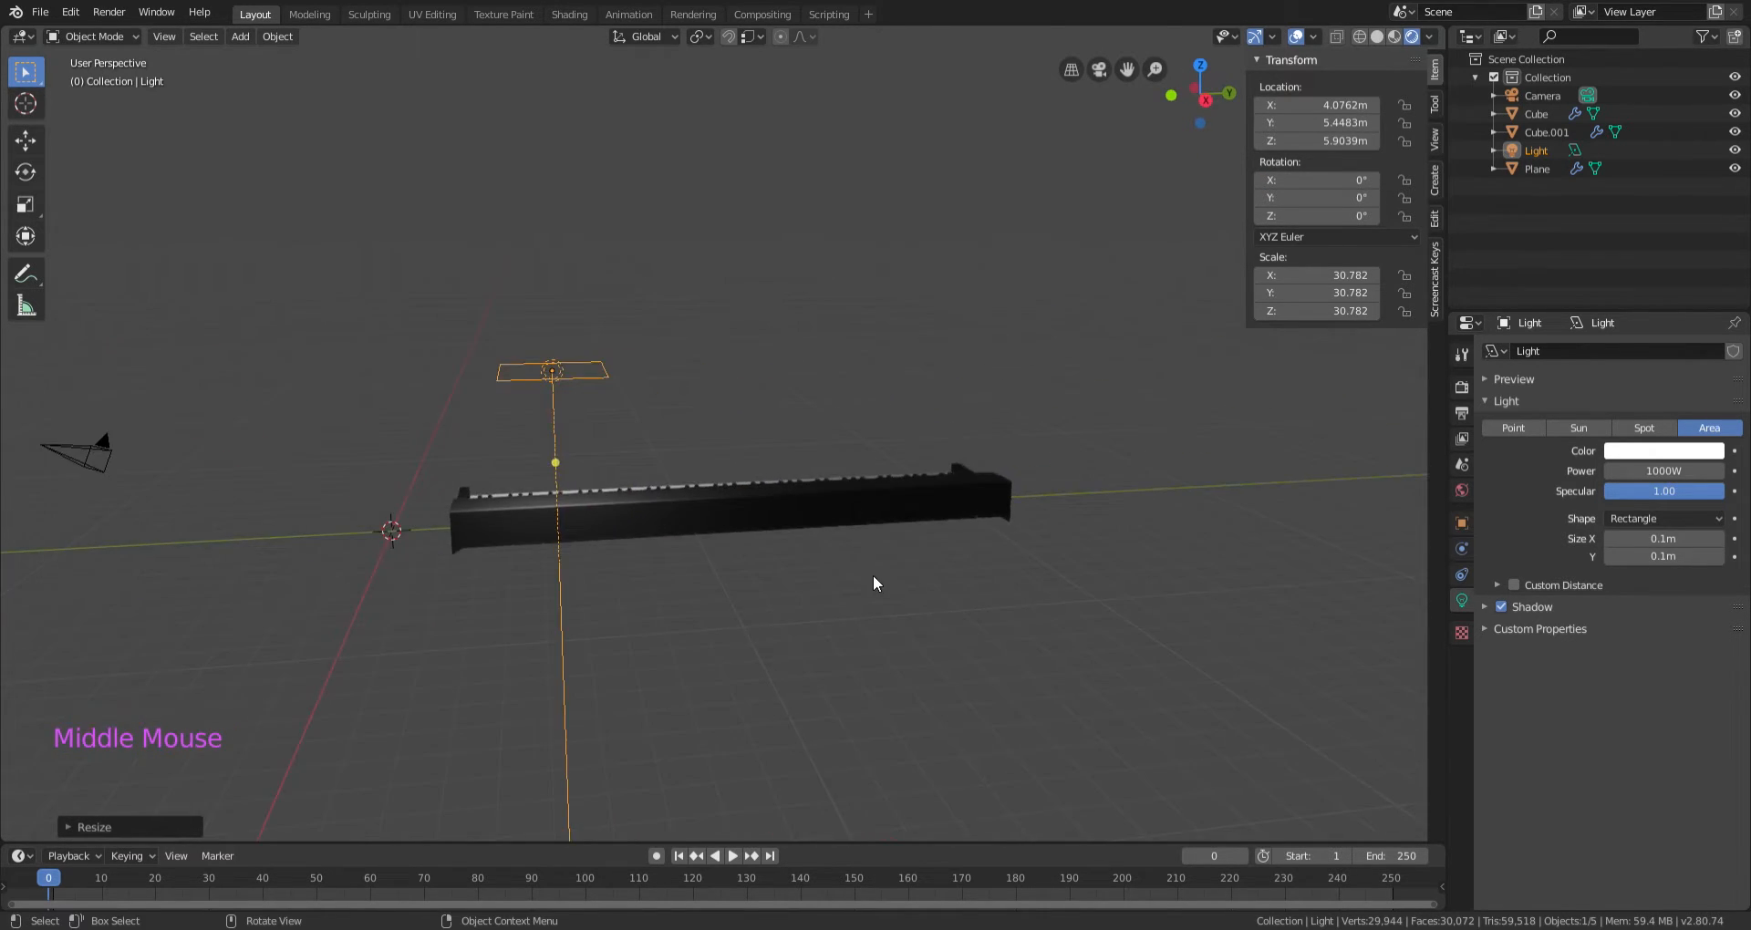
pyautogui.scroll(-1, 888, 561)
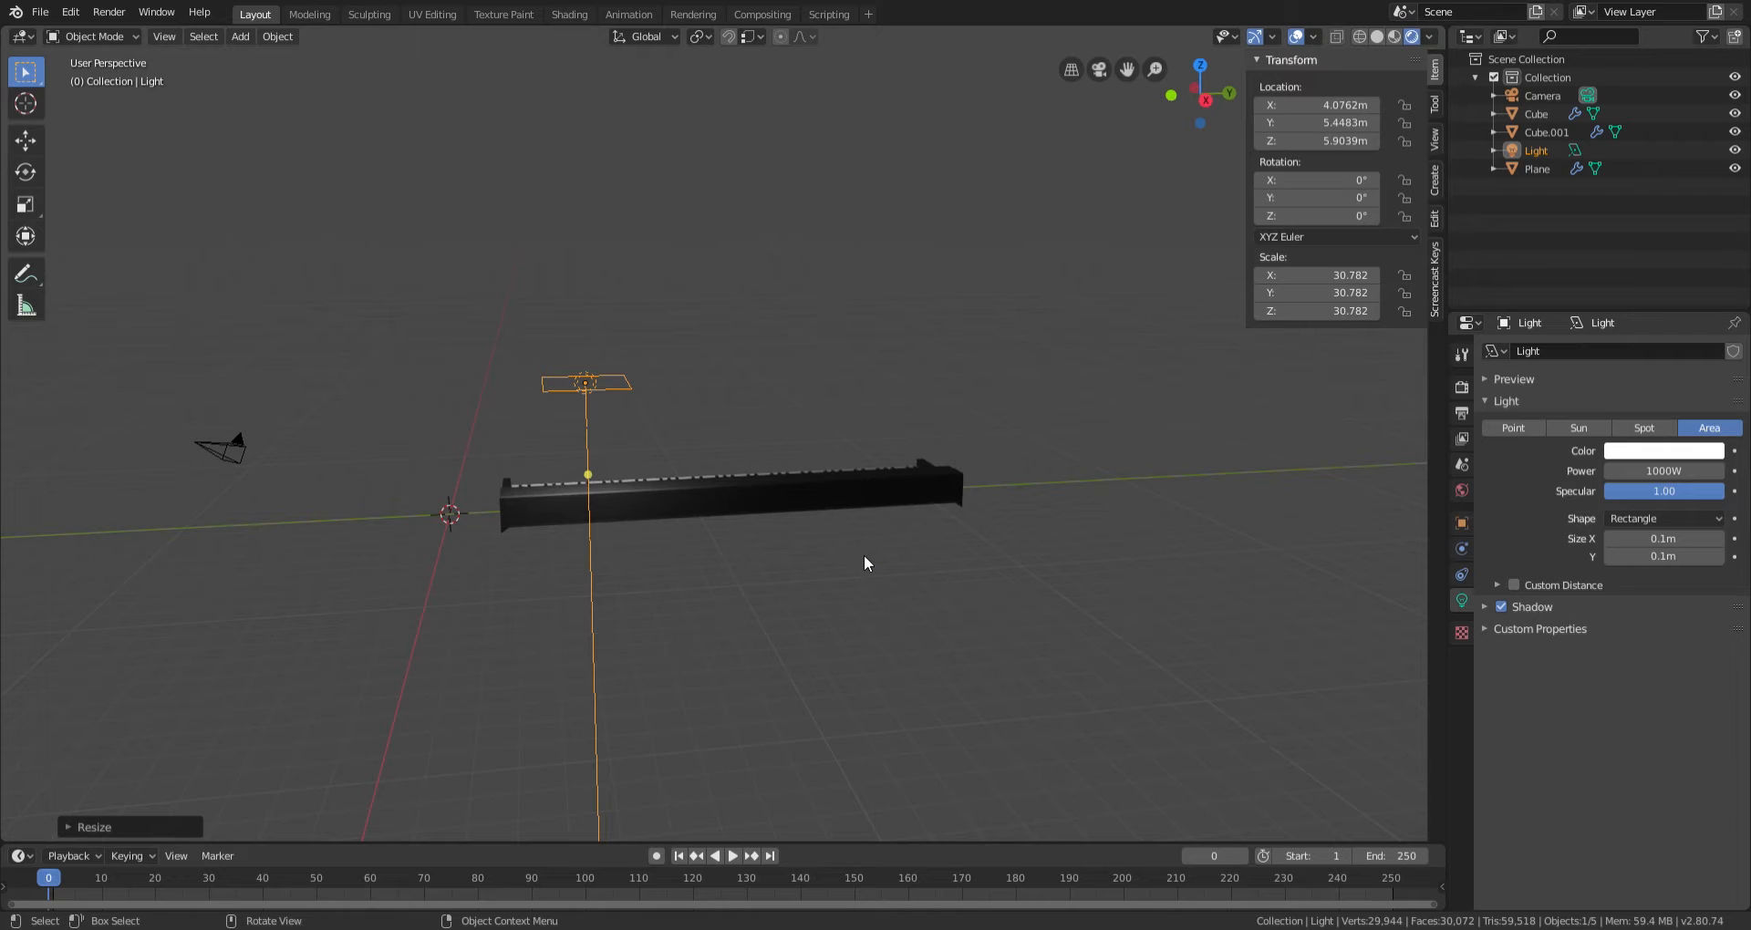
pyautogui.press('r')
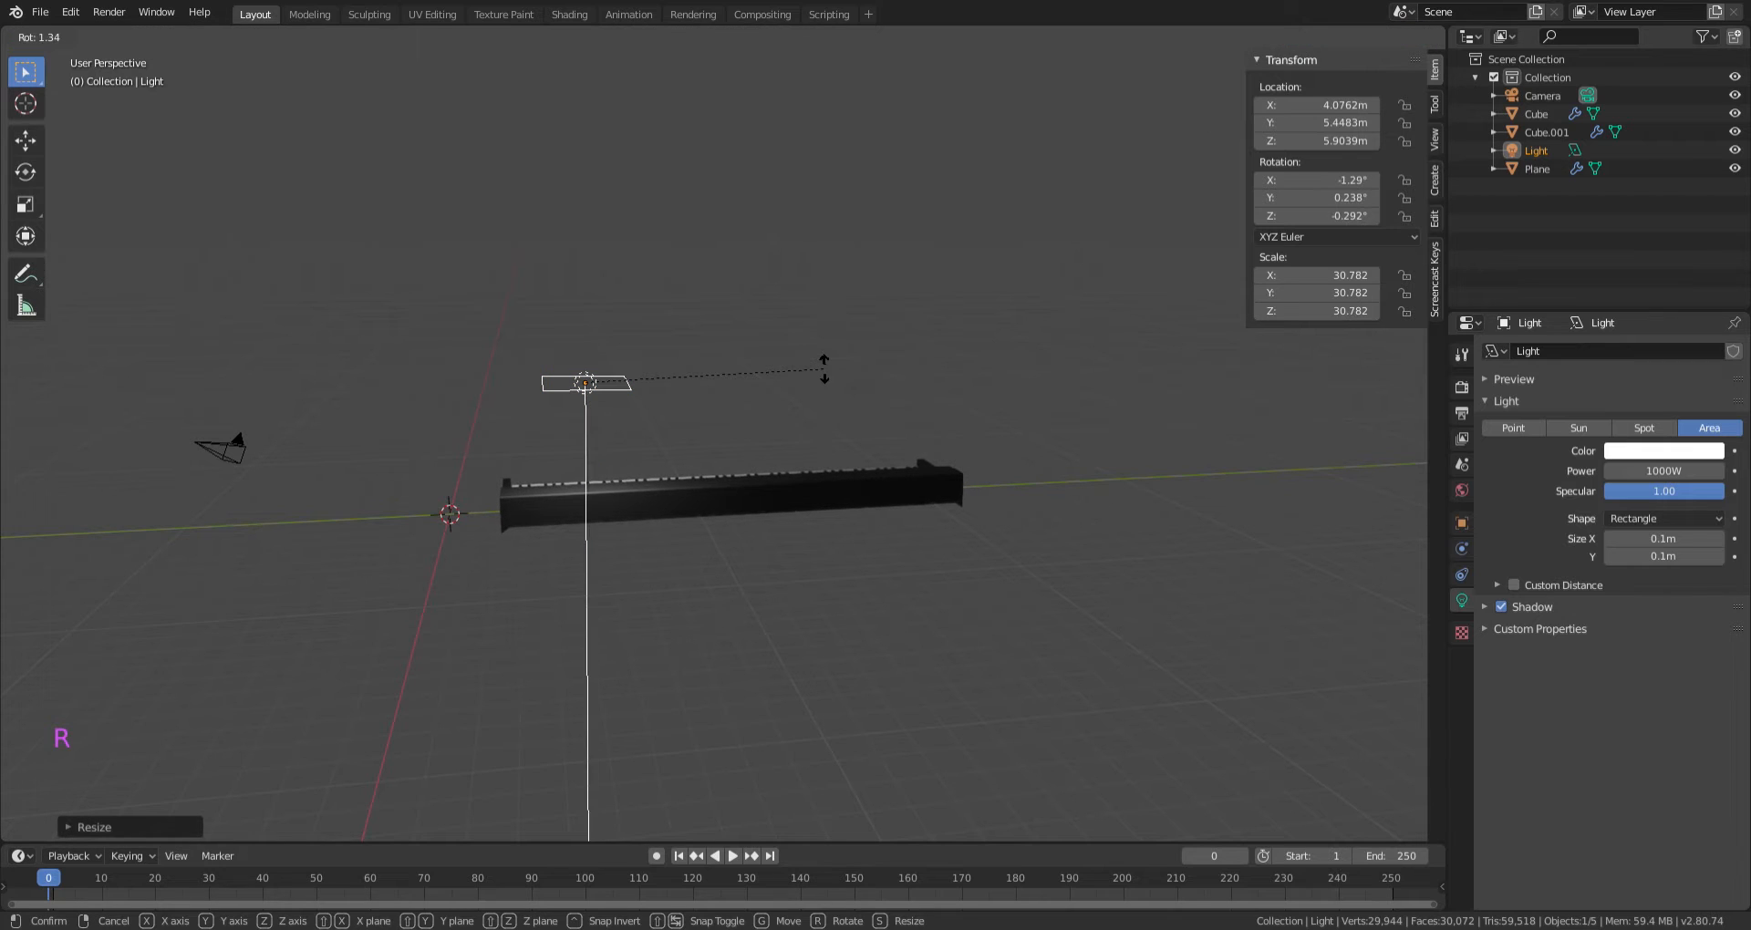
pyautogui.write('x')
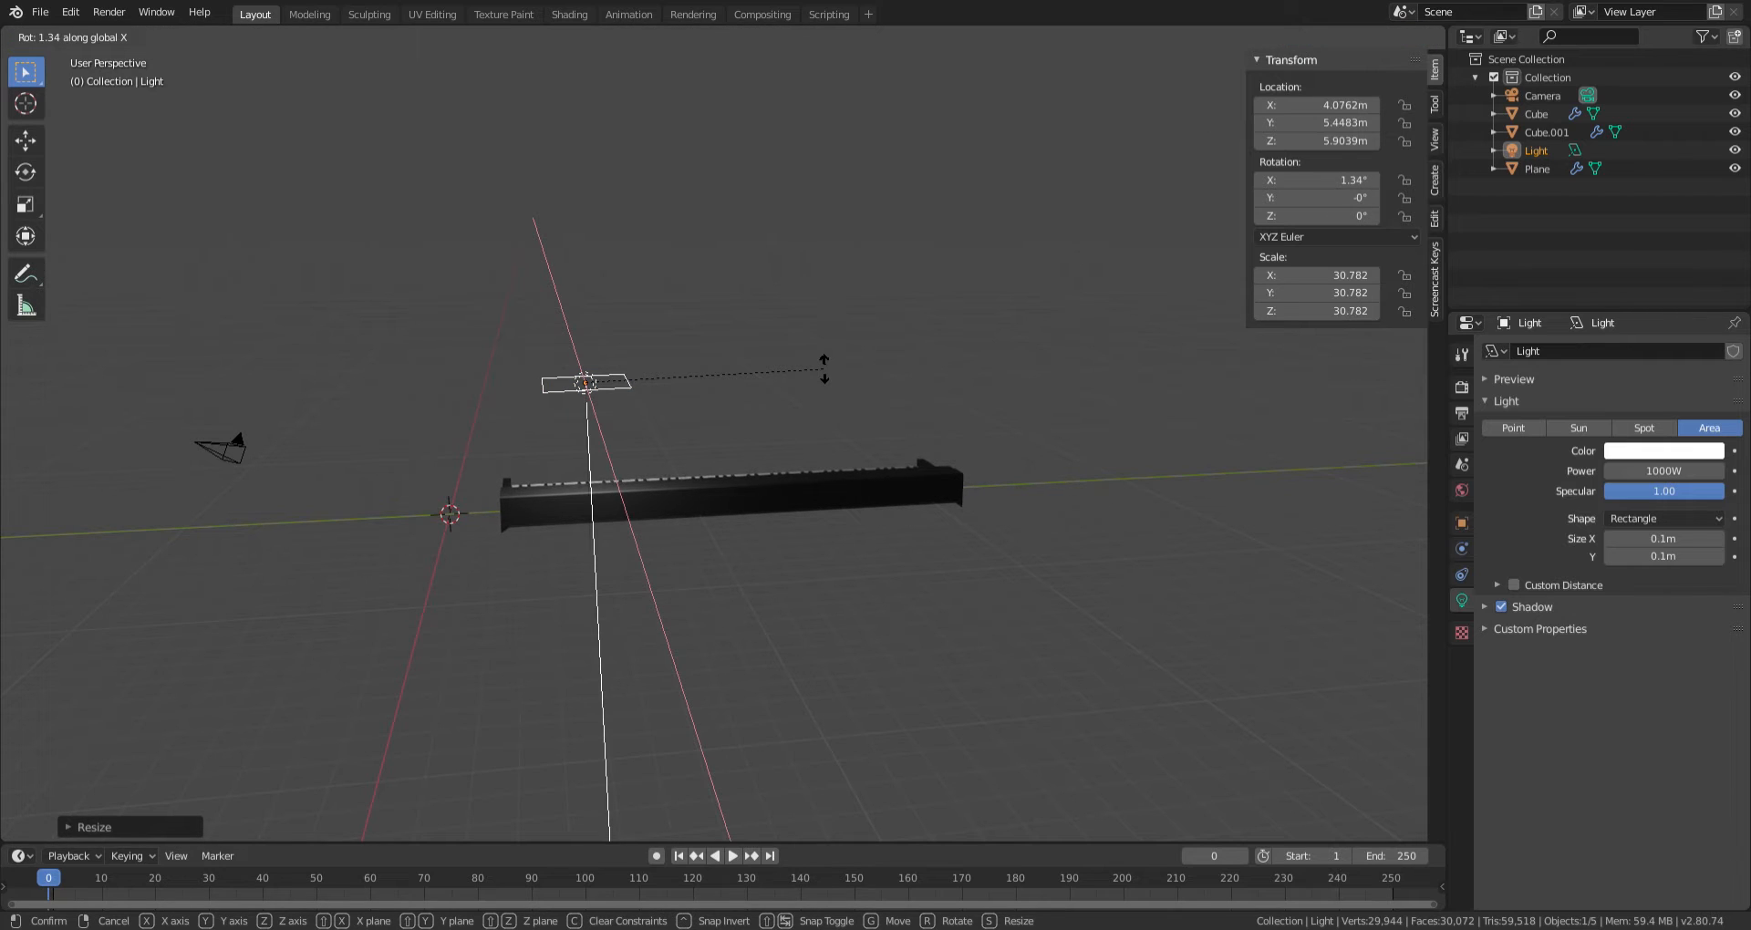
pyautogui.write('90')
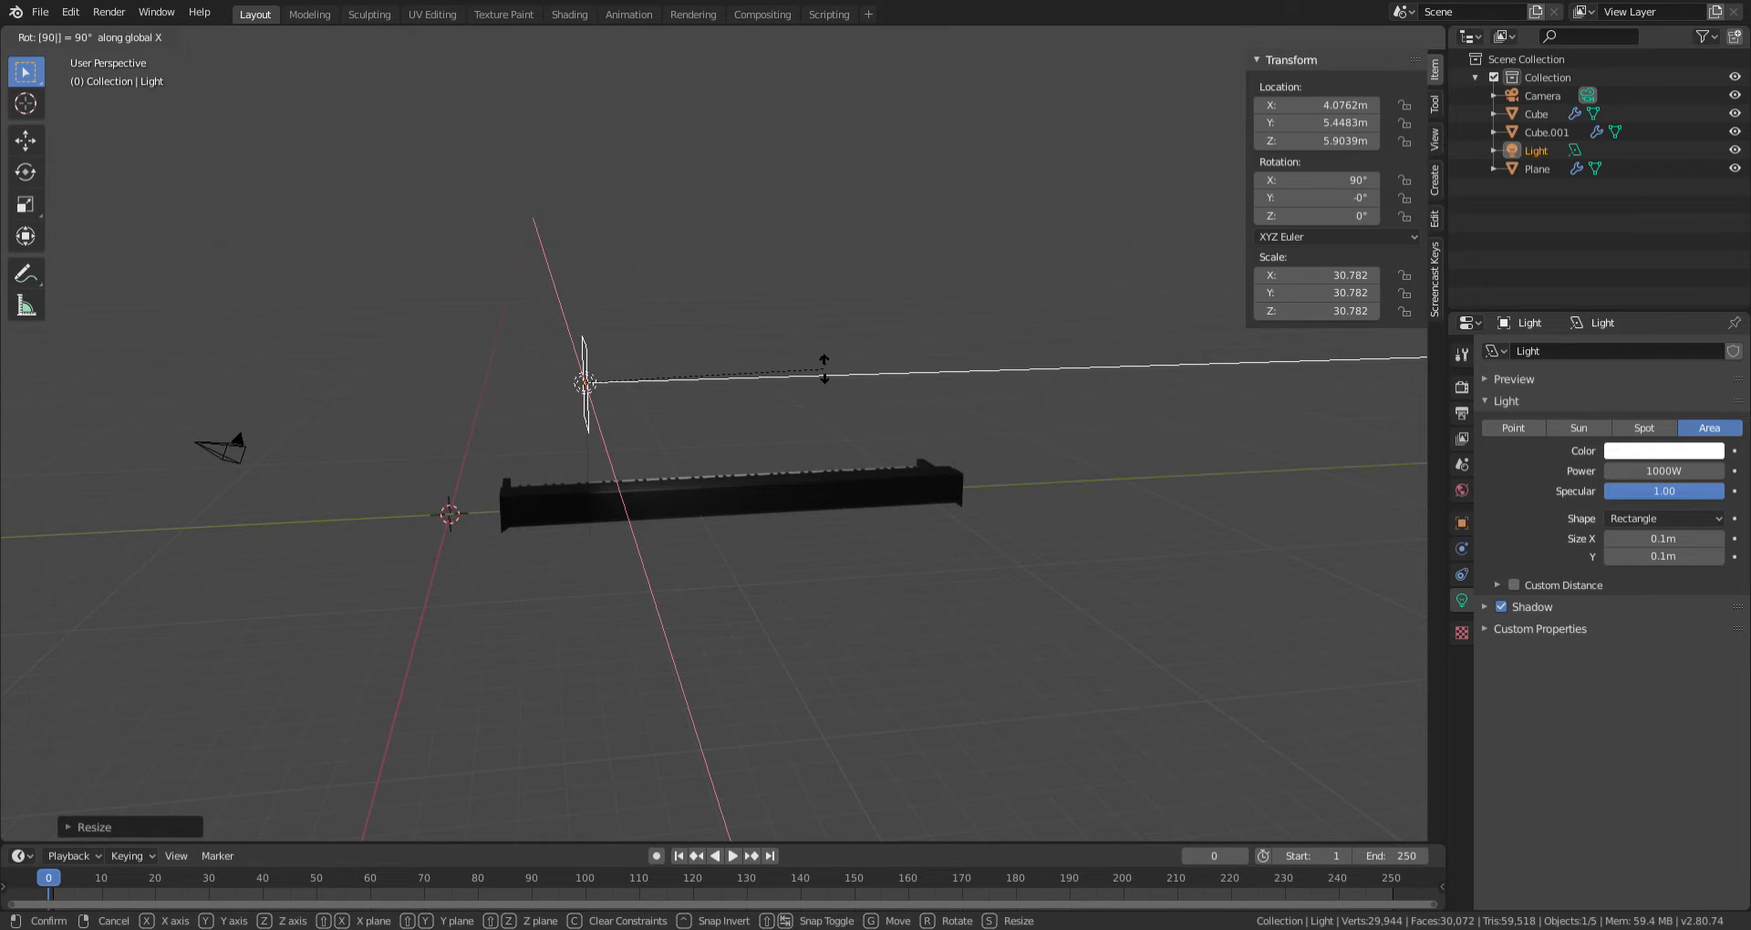
pyautogui.press('Escape')
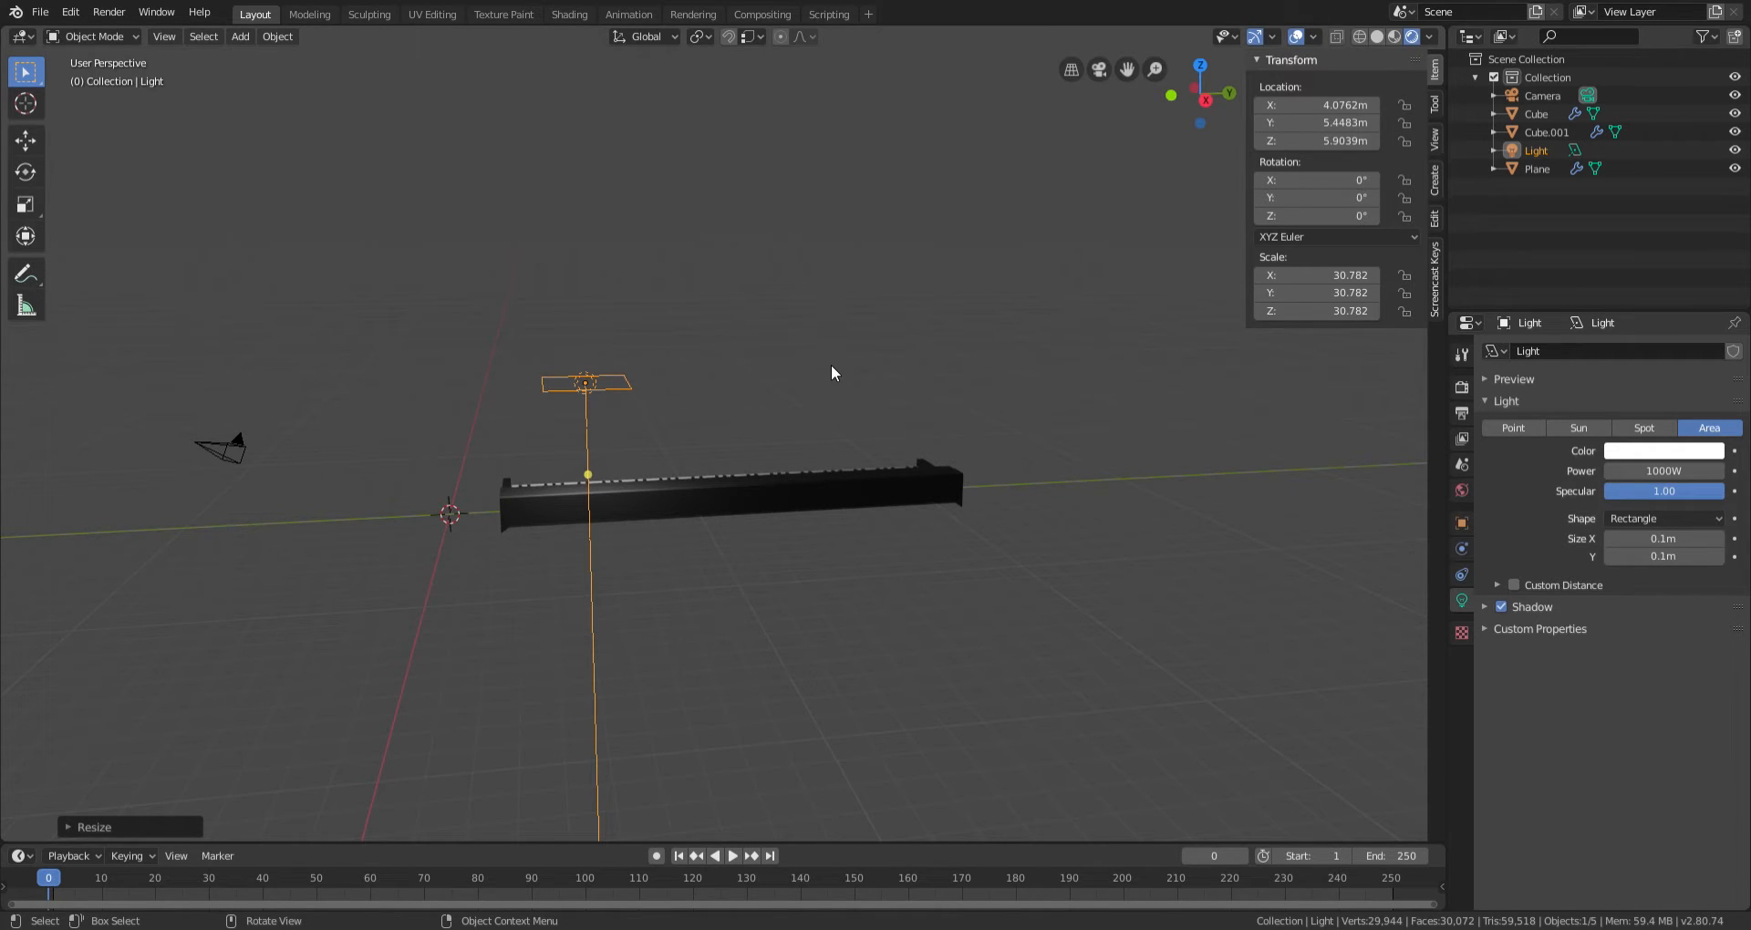
# Rotate the area light -90 degrees about the global X axis.
pyautogui.press('r')
pyautogui.press('x')
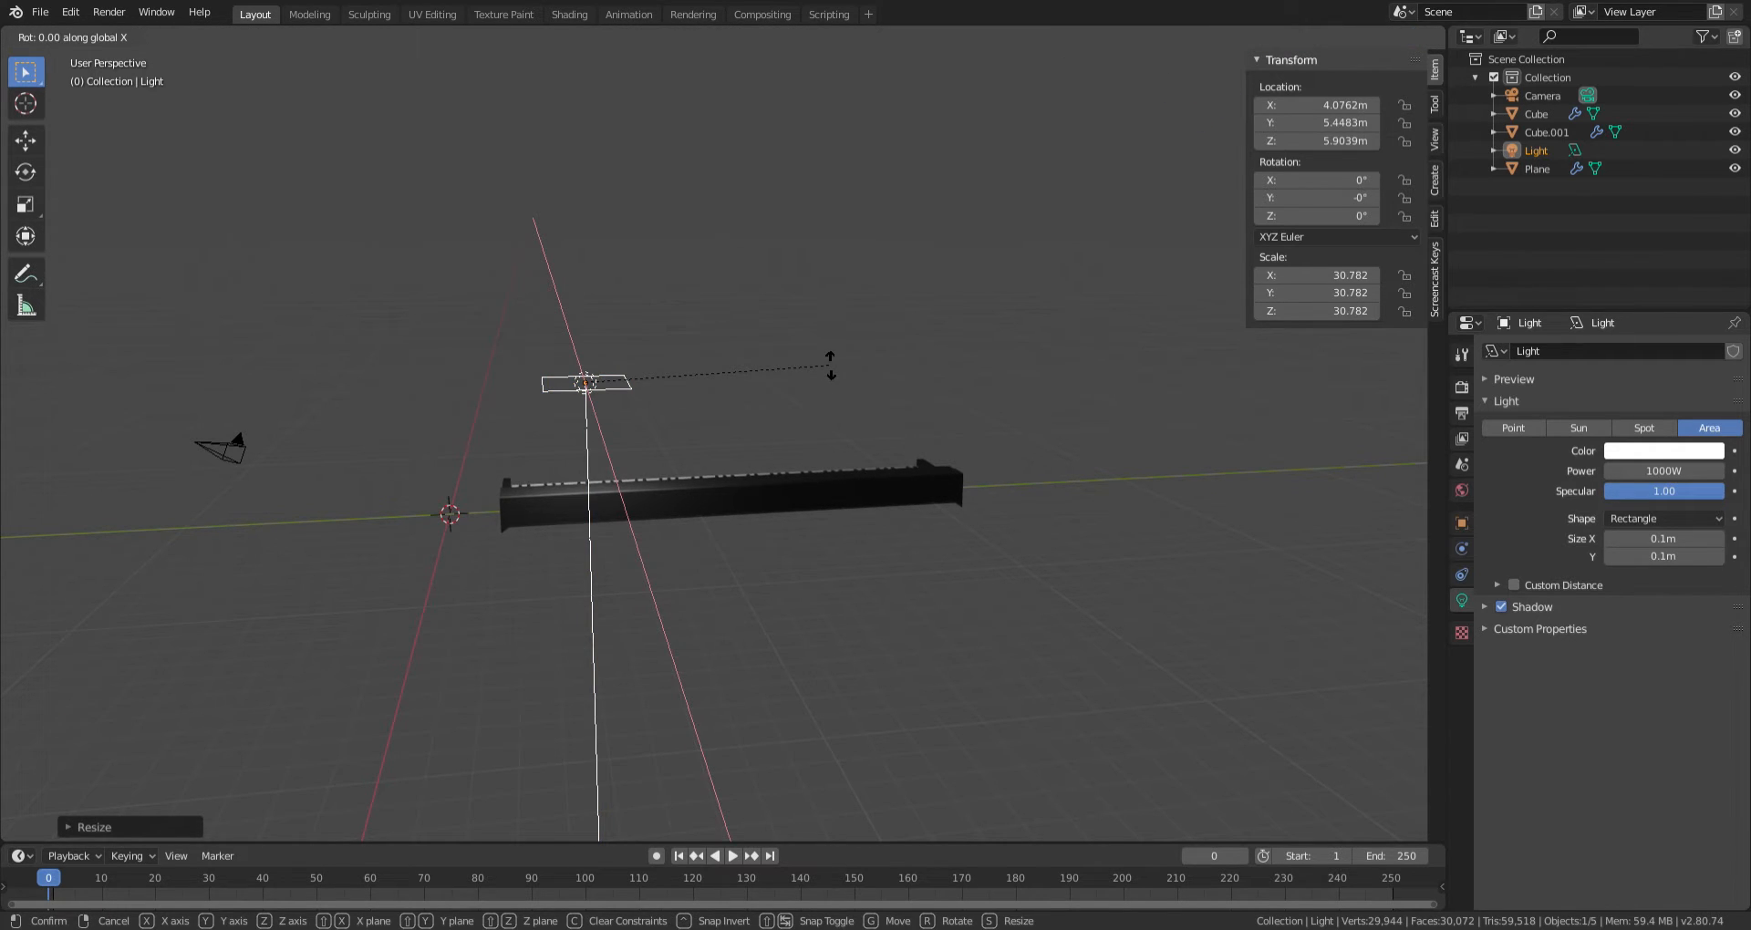
pyautogui.write('-90')
pyautogui.press('Return')
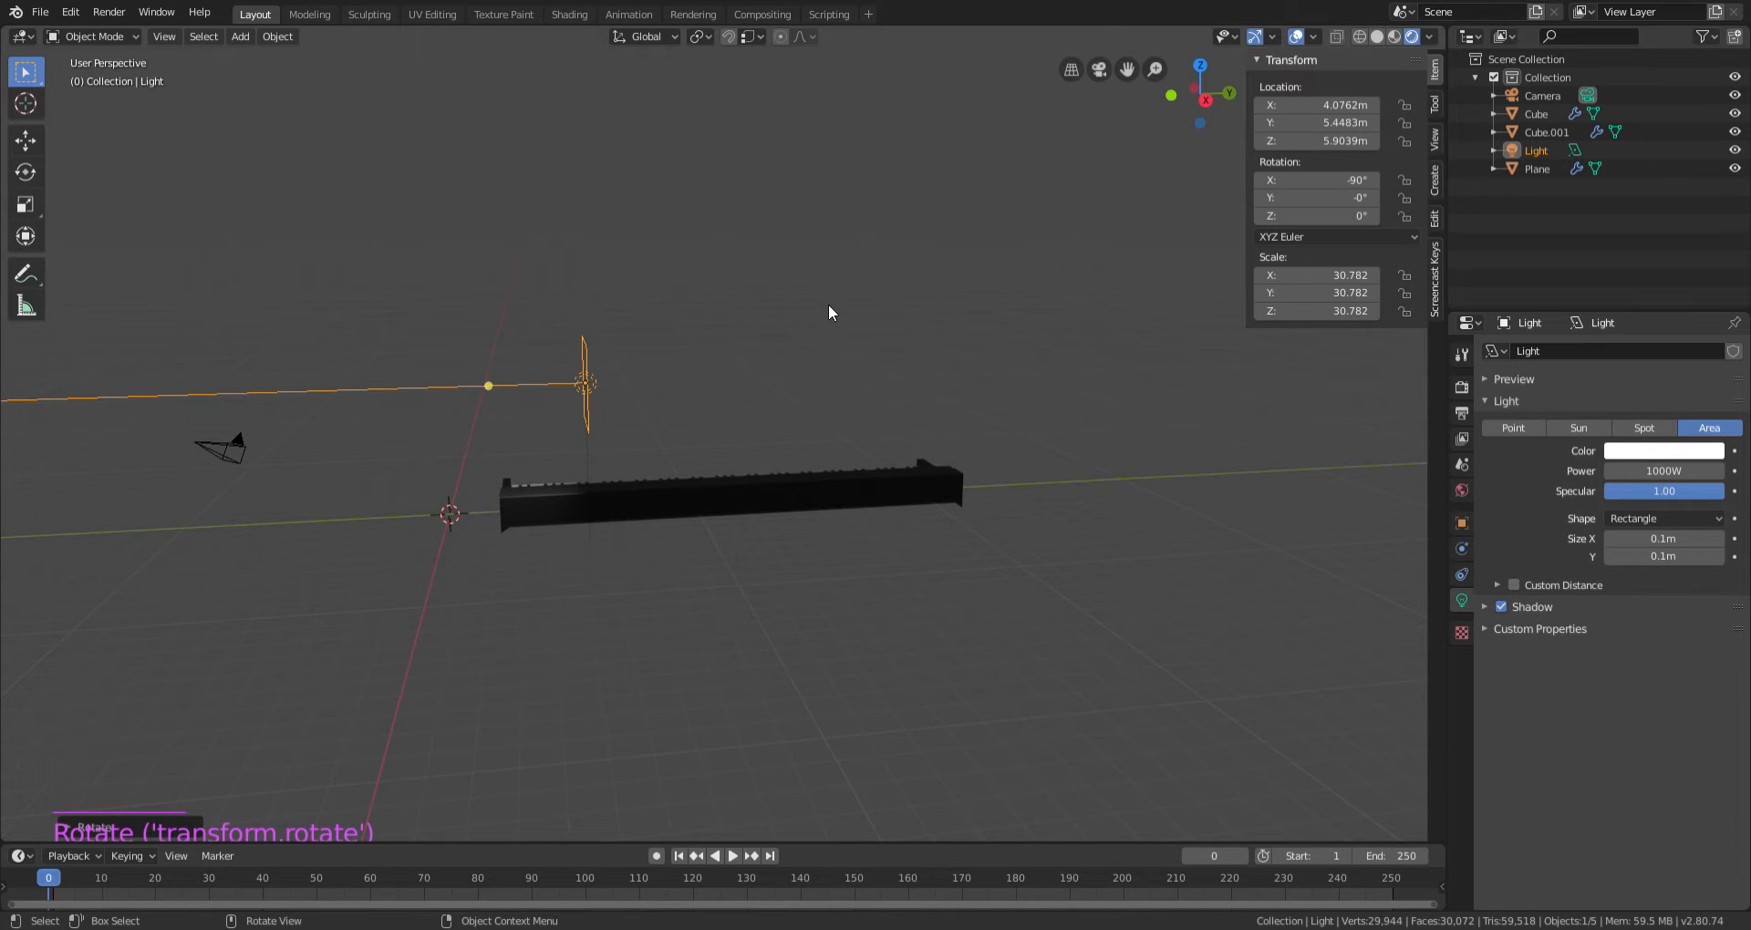
# Move the light in top view beyond the piano's far end, to about X 1.28 m and Y 24.63 m.
pyautogui.scroll(-1, 701, 488)
pyautogui.moveTo(699, 491); pyautogui.dragTo(651, 588, button='middle')
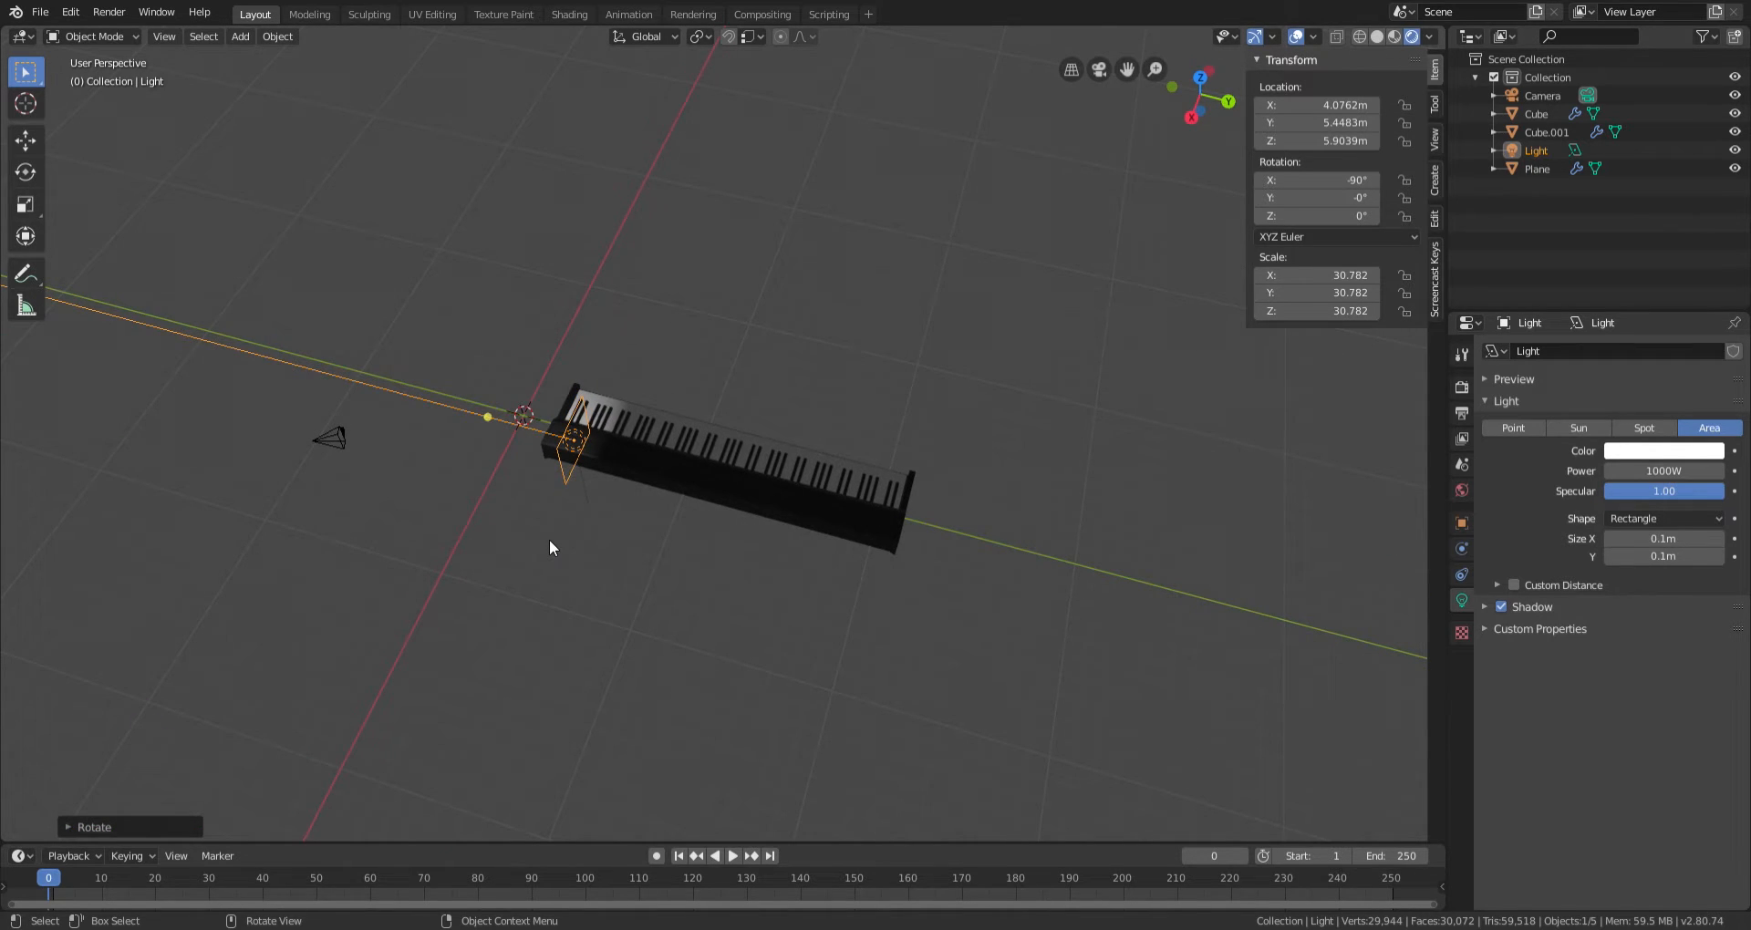
pyautogui.press('KP_7')
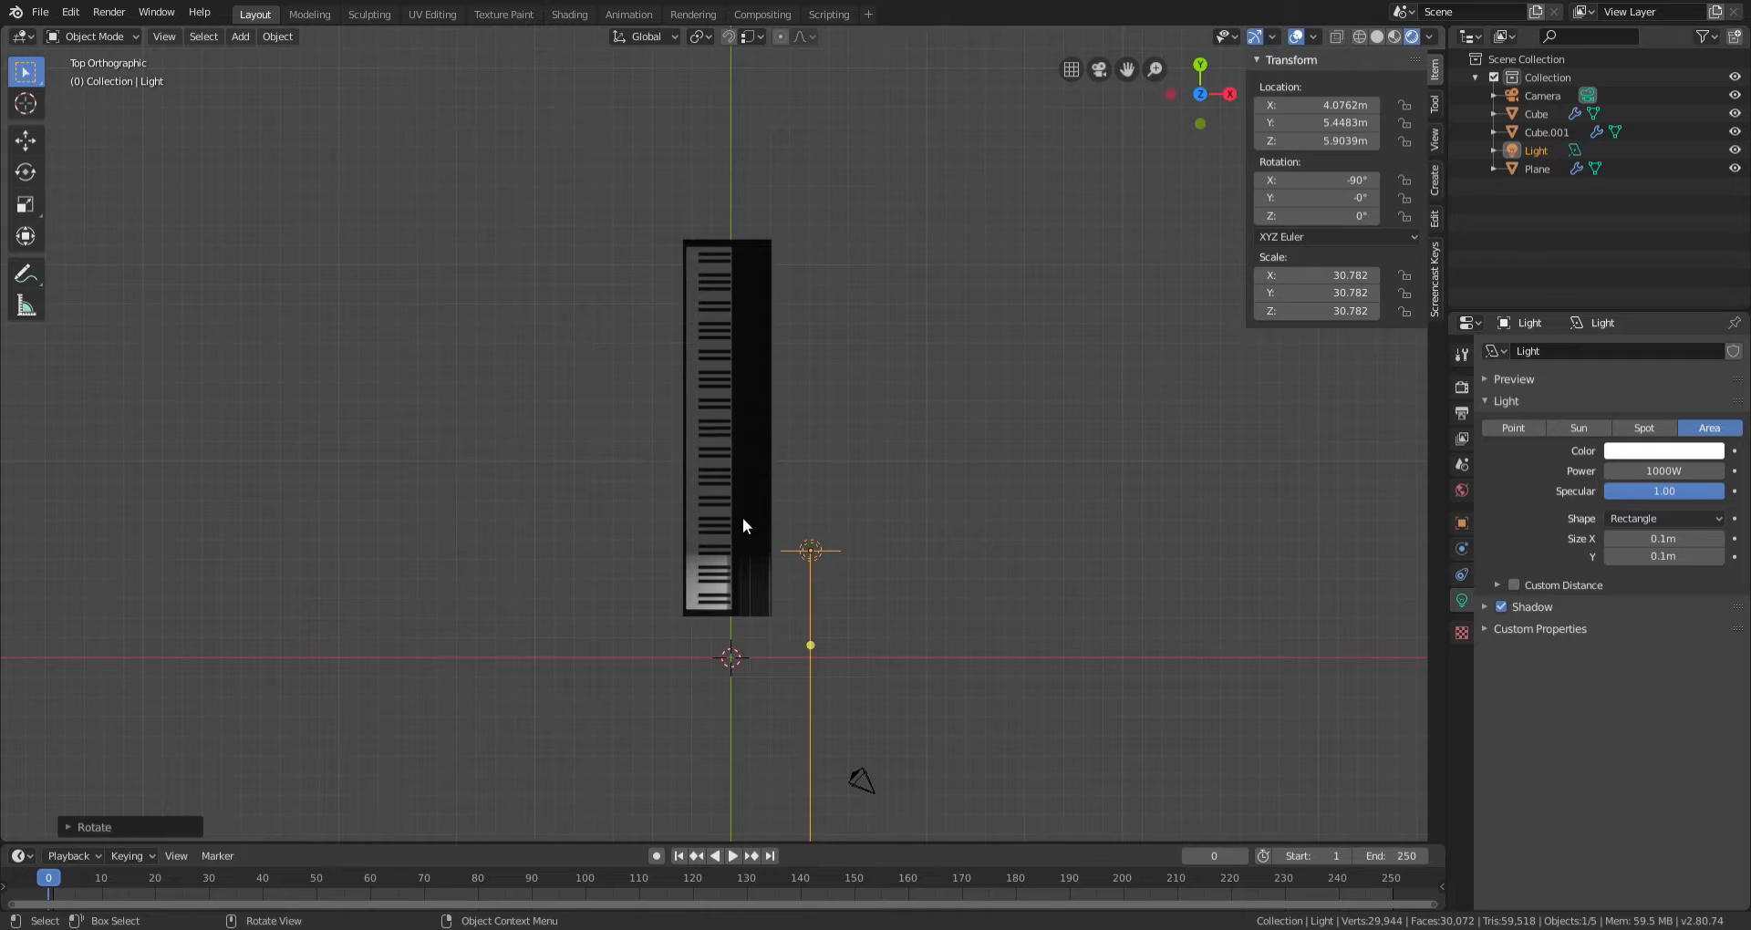
pyautogui.press('g')
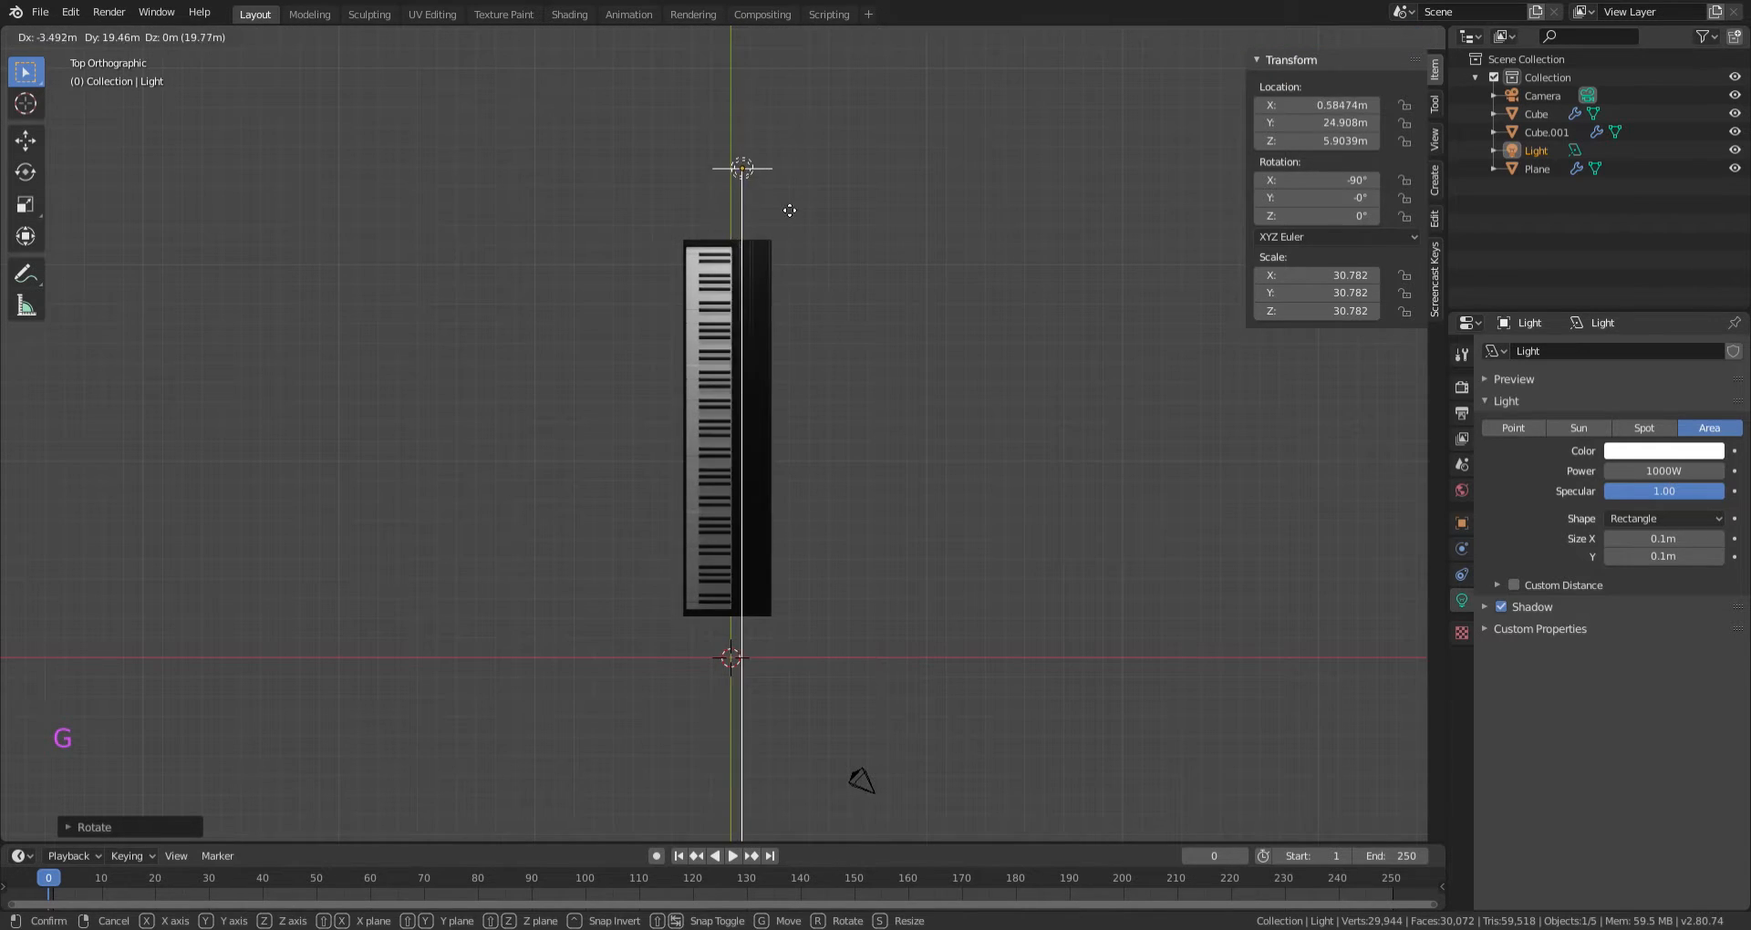
pyautogui.click(786, 272)
# Reshape the light into a tall strip, narrowing its X scale to about 14.8 and stretching it vertically to a scale of about 333.
pyautogui.moveTo(787, 406); pyautogui.dragTo(911, 306, button='middle')
pyautogui.press('s')
pyautogui.press('x')
pyautogui.click(751, 339)
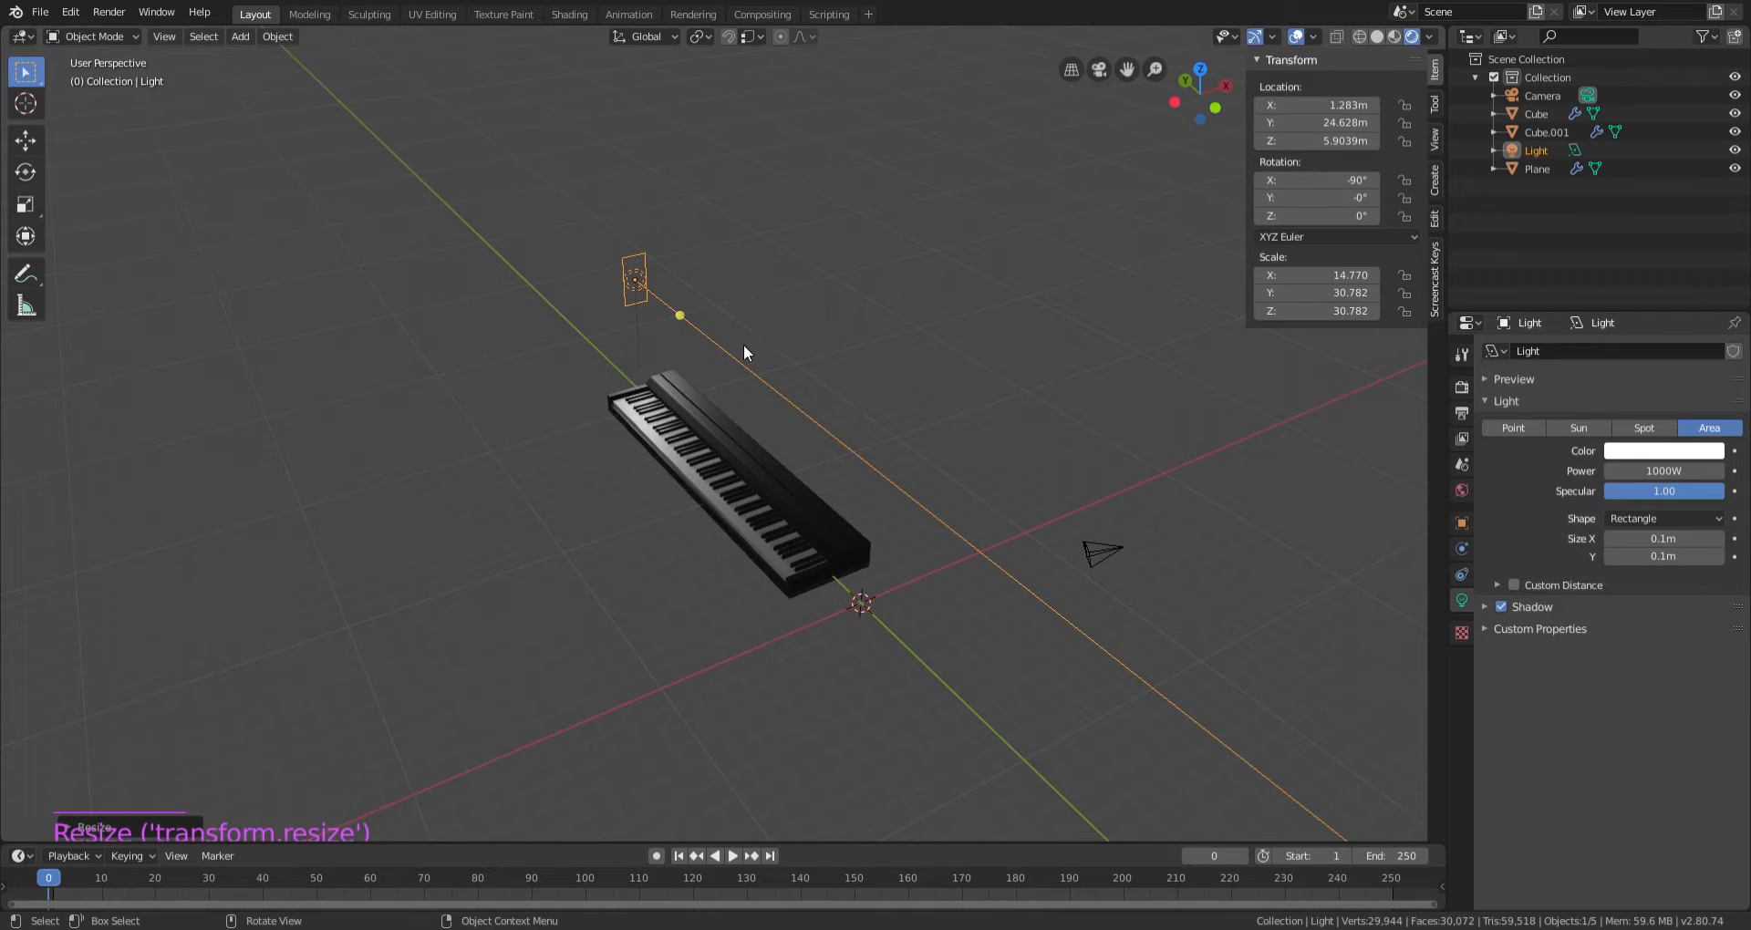
pyautogui.moveTo(743, 345); pyautogui.dragTo(788, 287, button='middle')
pyautogui.press('s')
pyautogui.press('z')
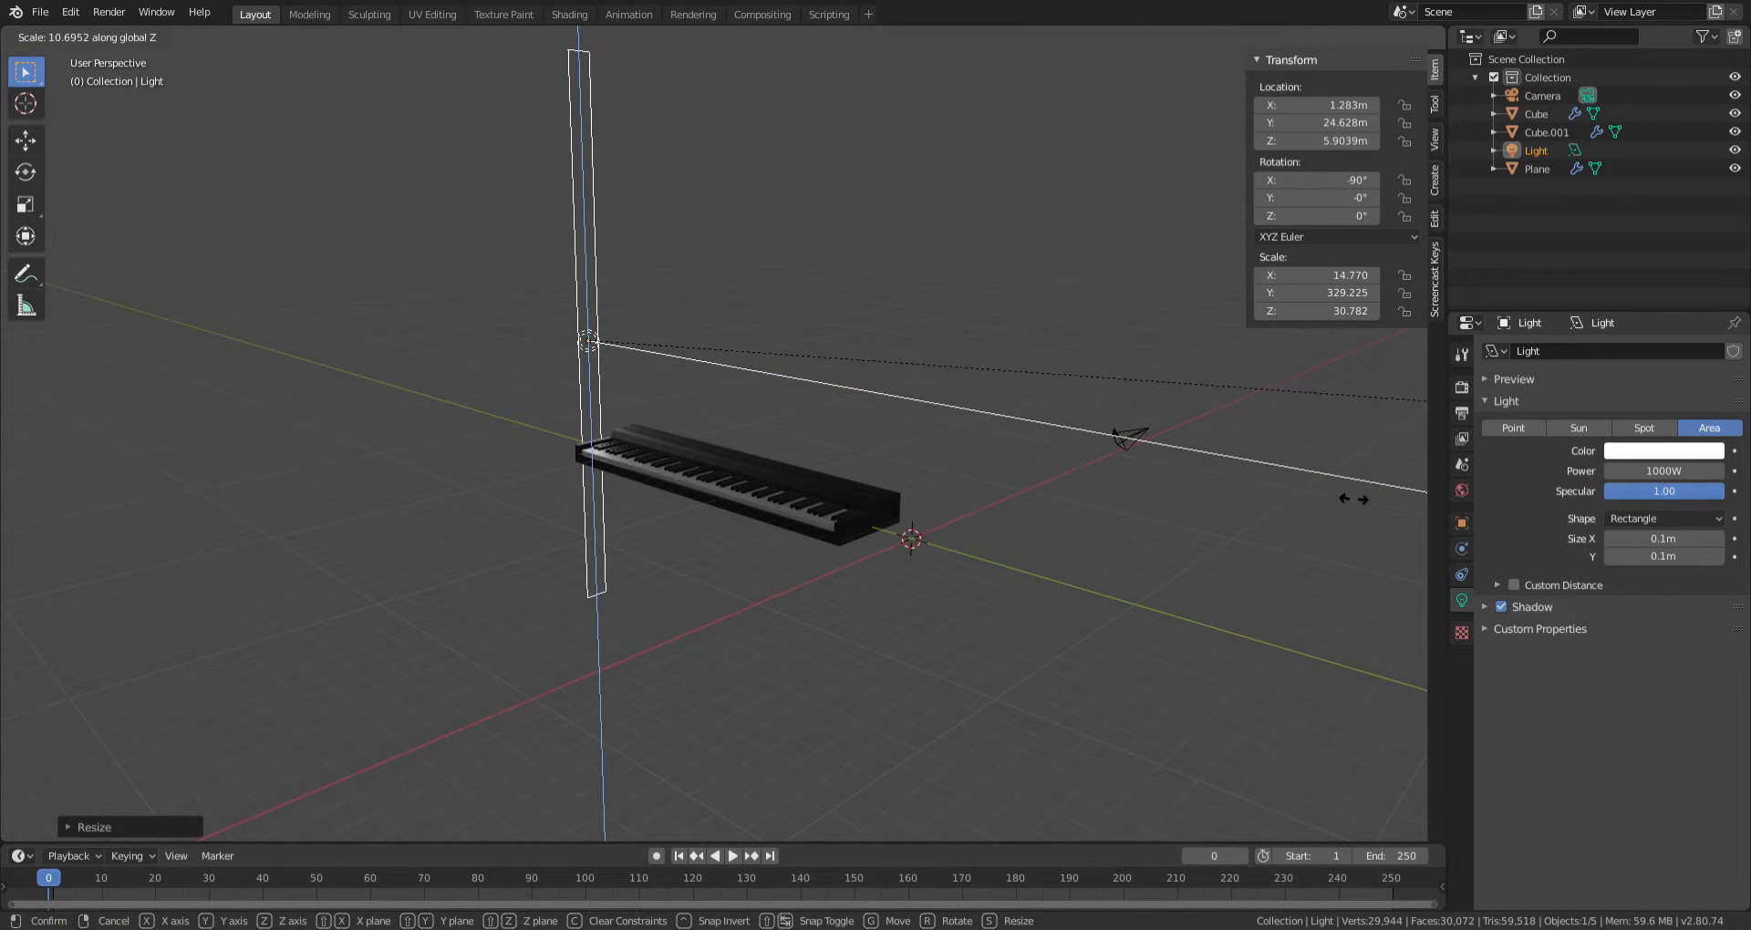
pyautogui.click(1372, 505)
# Tint the area light pinkish purple with hue 0.806, saturation 0.426 and value 1, judging it from a low view along the keys.
pyautogui.moveTo(1124, 467); pyautogui.dragTo(1008, 515, button='middle')
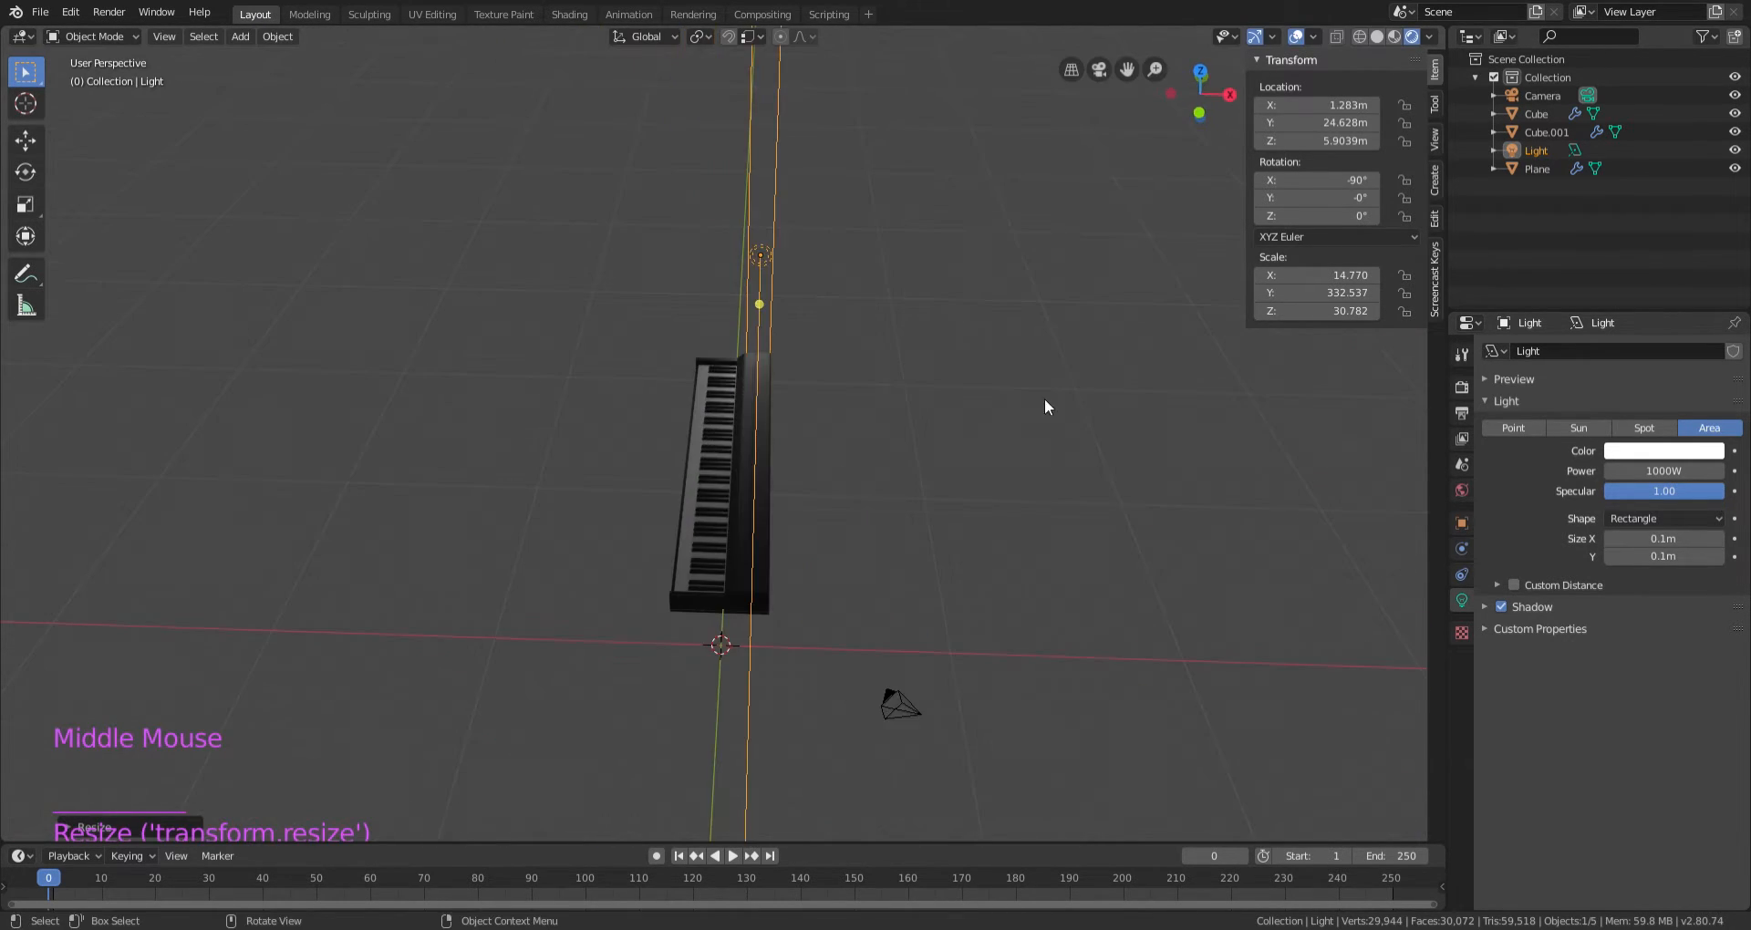
pyautogui.moveTo(699, 474); pyautogui.dragTo(747, 423, button='middle')
pyautogui.scroll(5, 692, 568)
pyautogui.moveTo(691, 567); pyautogui.dragTo(744, 525, button='middle')
pyautogui.scroll(2, 773, 518)
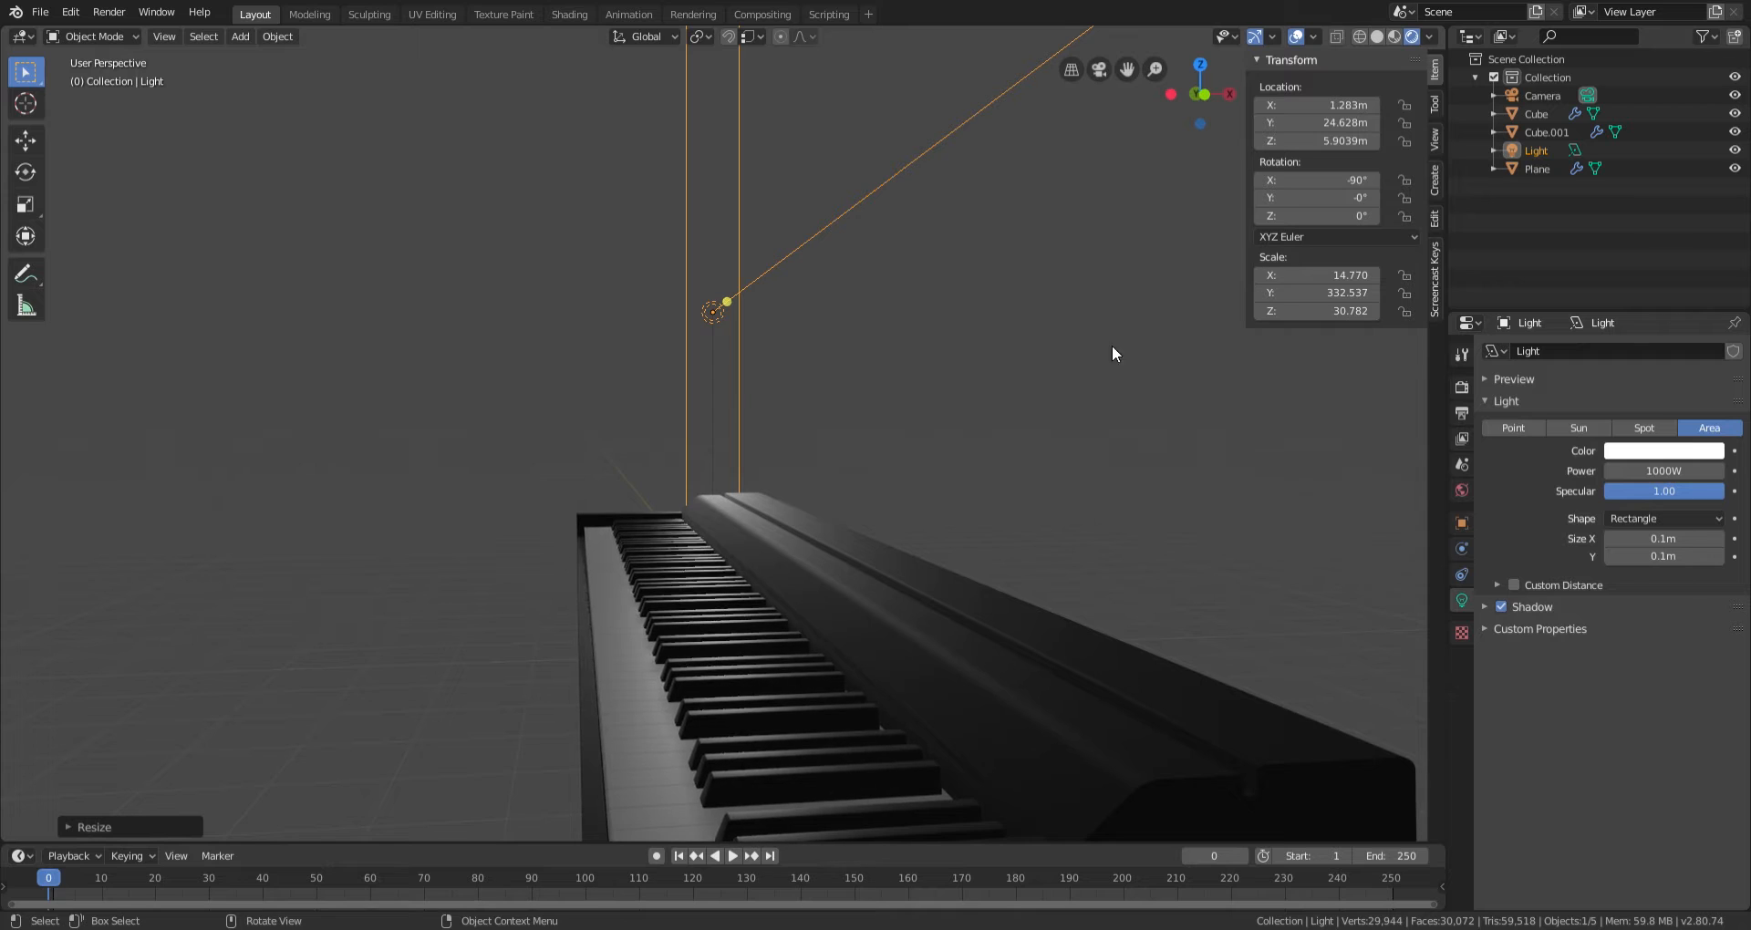
pyautogui.press('n')
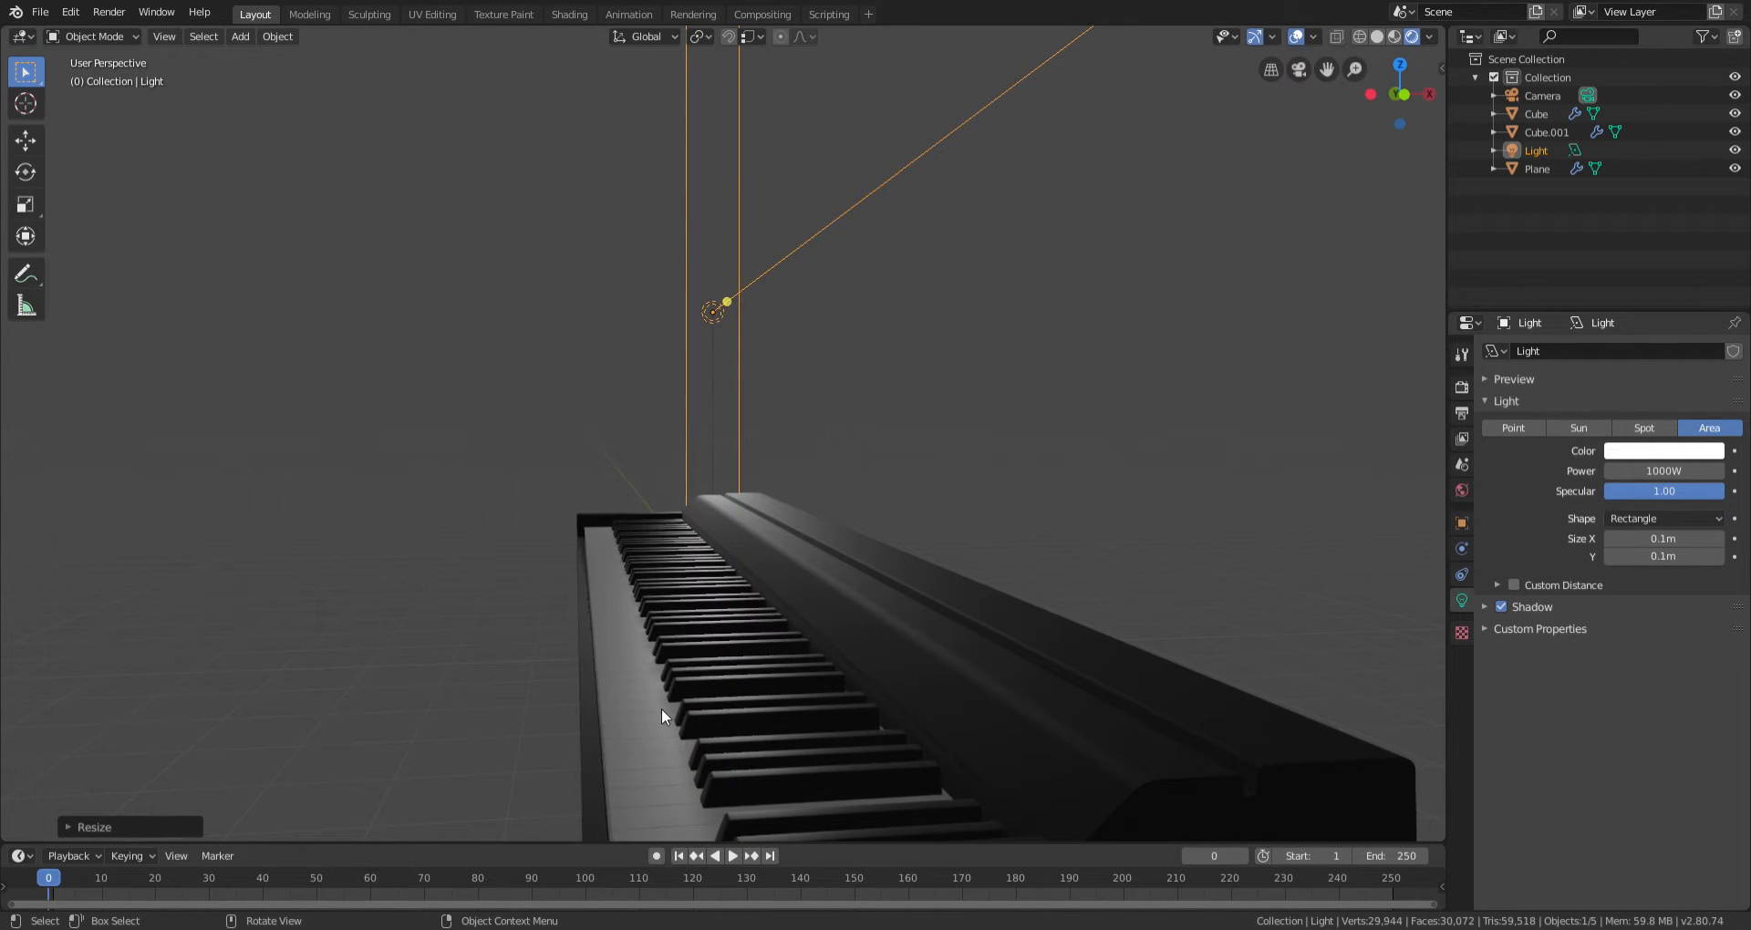
pyautogui.click(1637, 451)
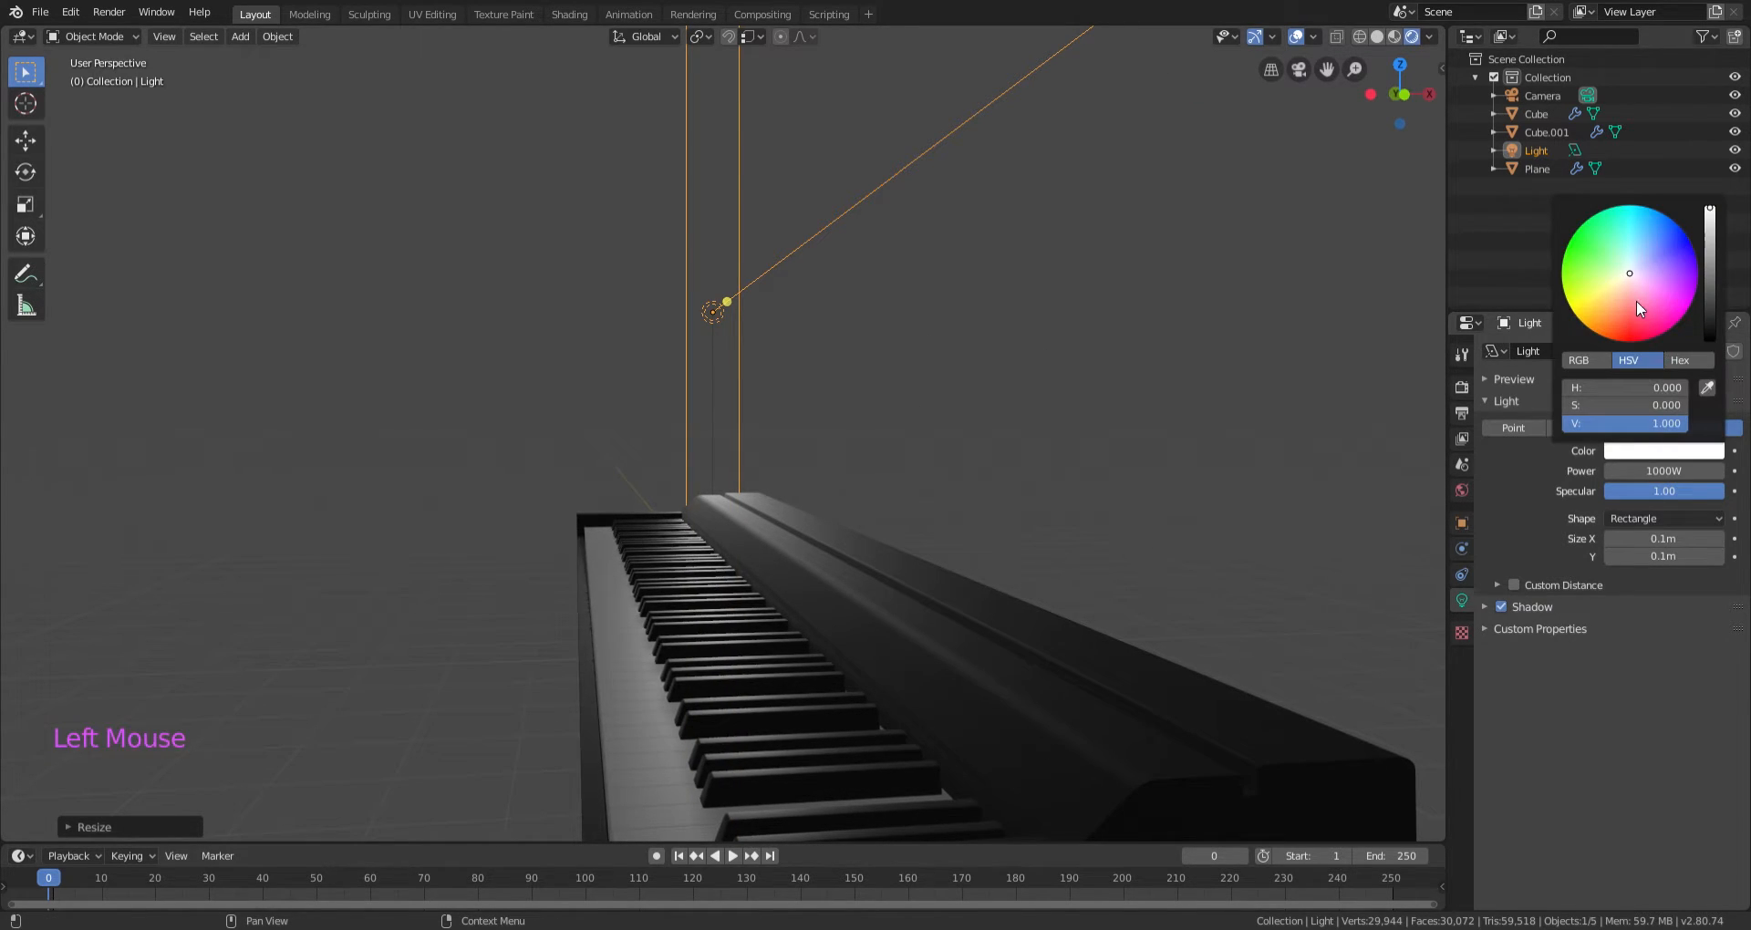
pyautogui.moveTo(1636, 300); pyautogui.dragTo(1657, 283)
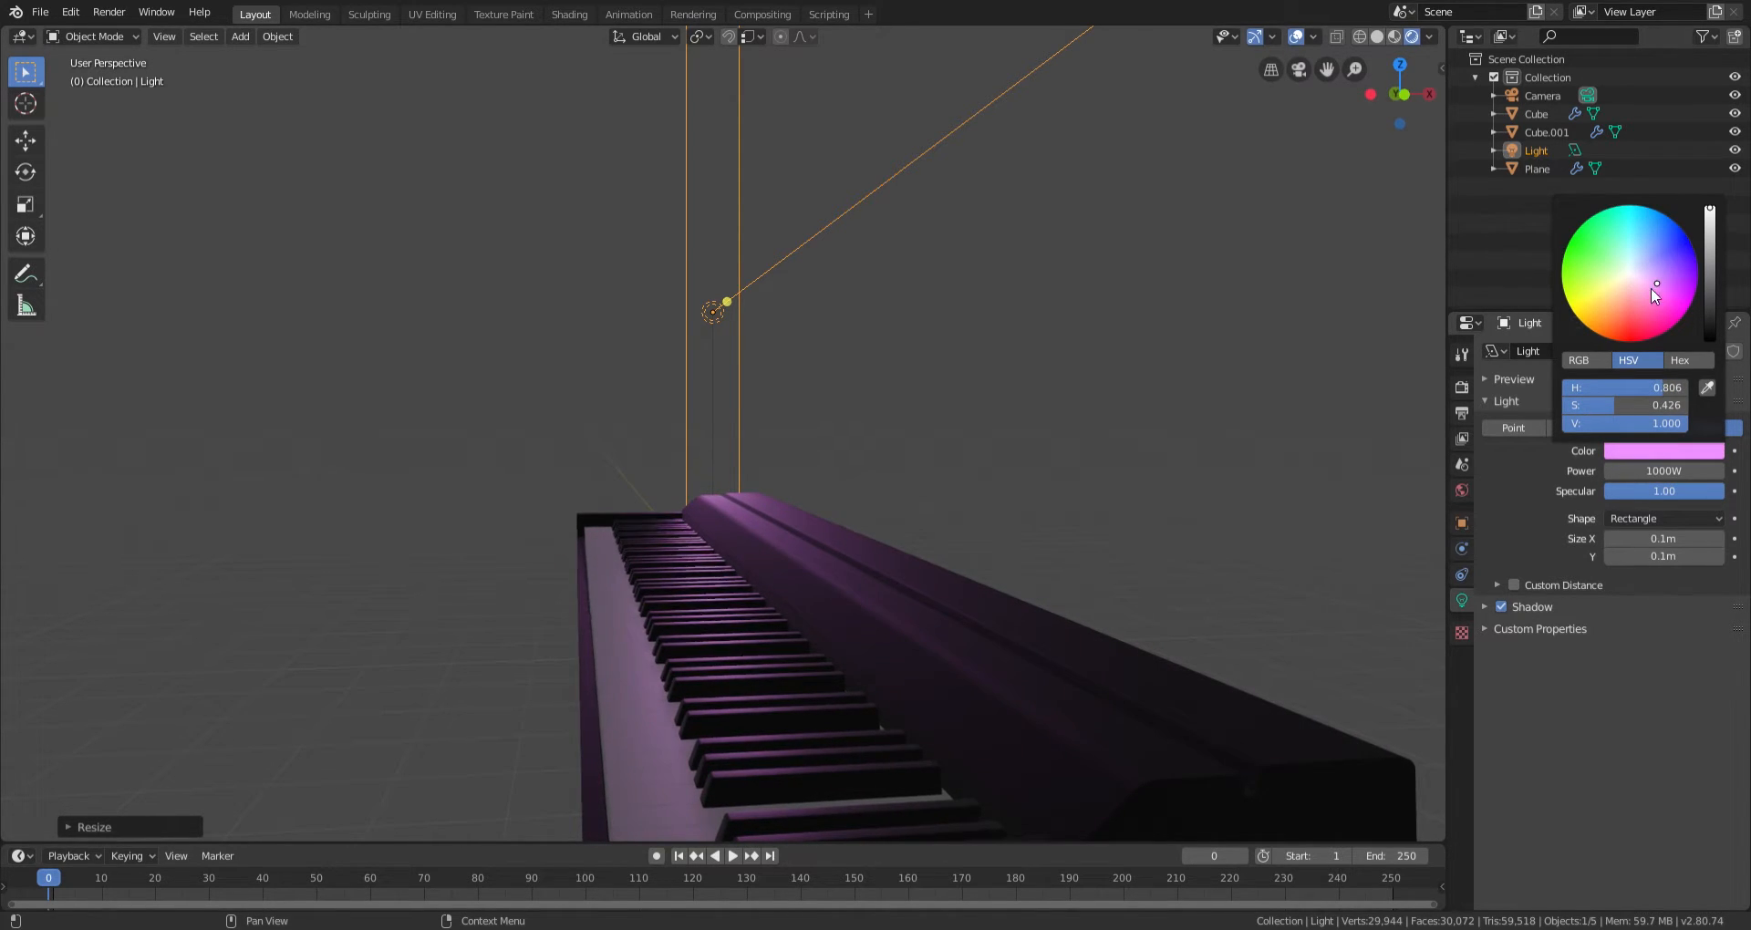
# Narrow the light strip along X to about 0.4 of its width and shift it about 1.2 m along negative X.
pyautogui.press('s')
pyautogui.press('x')
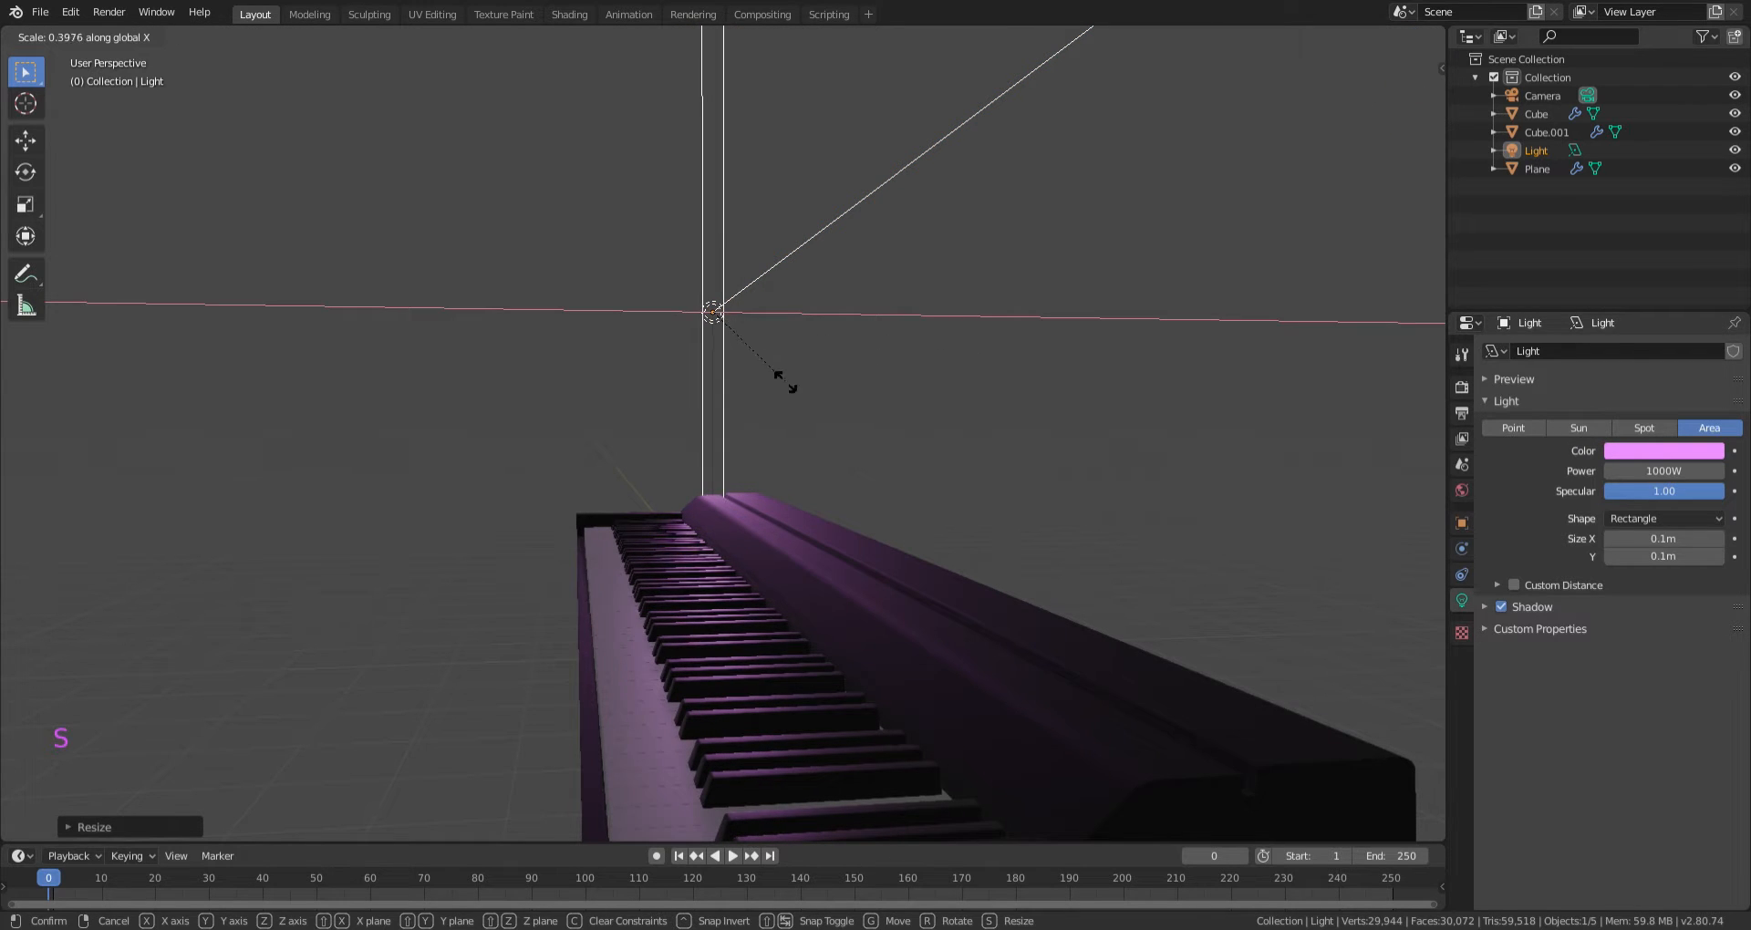
pyautogui.click(752, 403)
pyautogui.press('g')
pyautogui.press('x')
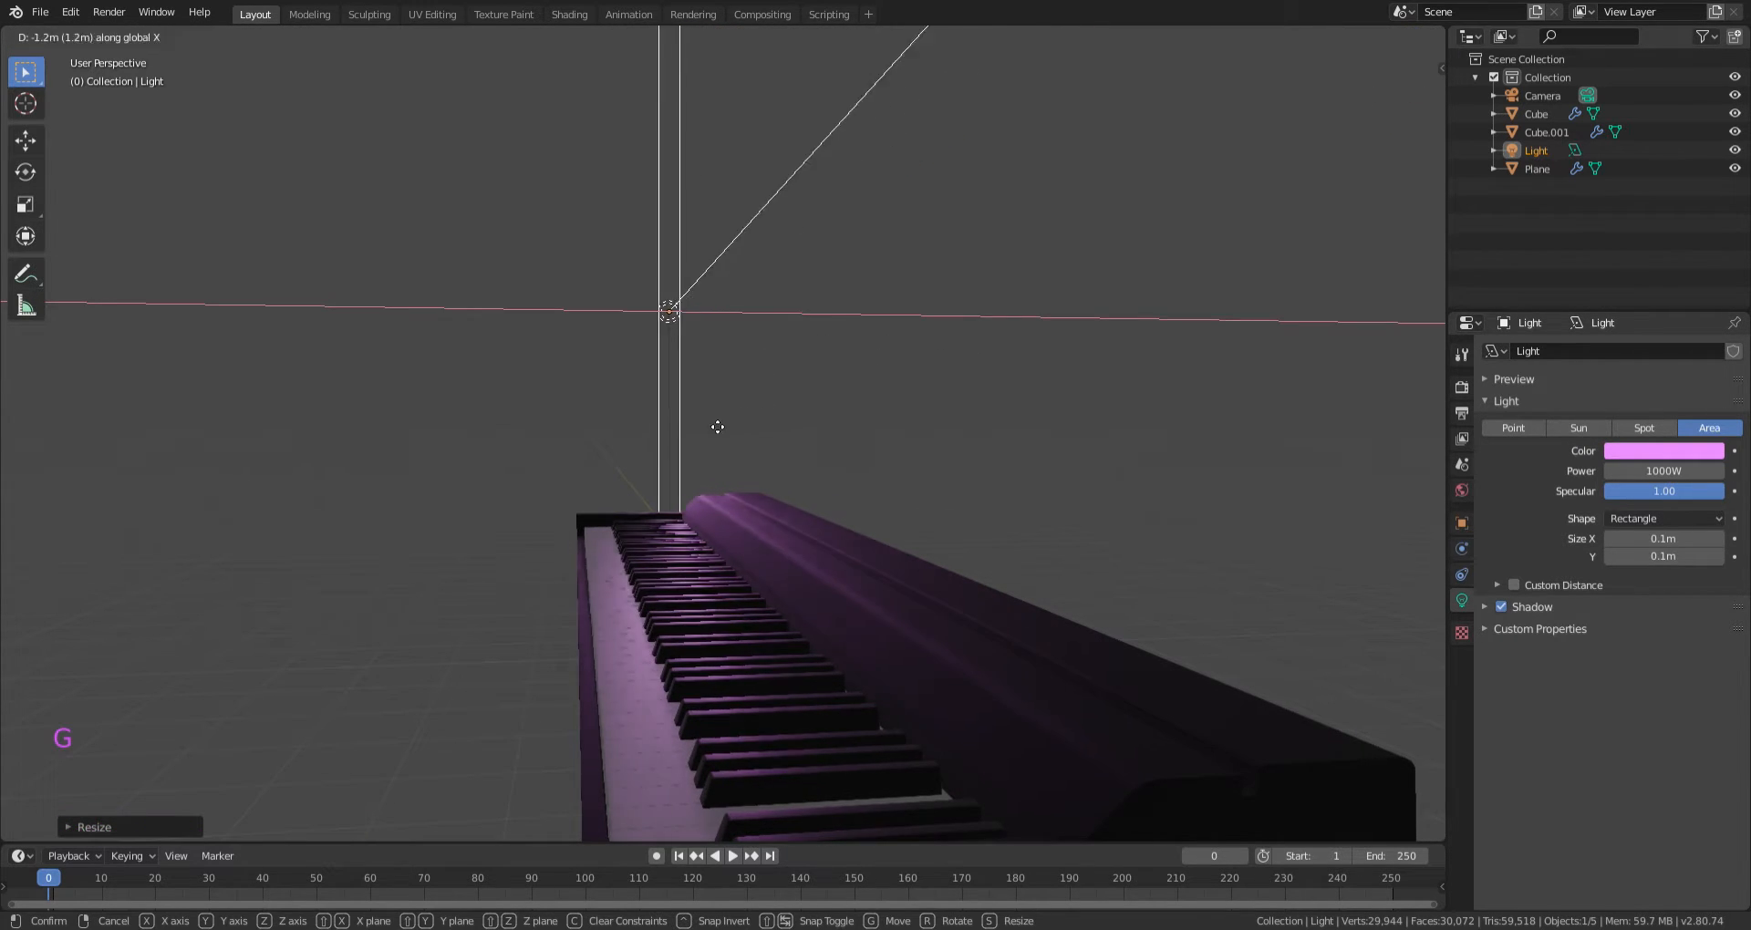
pyautogui.click(720, 401)
pyautogui.moveTo(719, 407)
pyautogui.mouseDown(button='middle')
pyautogui.moveTo(782, 493)
pyautogui.moveTo(746, 419)
pyautogui.mouseUp(button='middle')
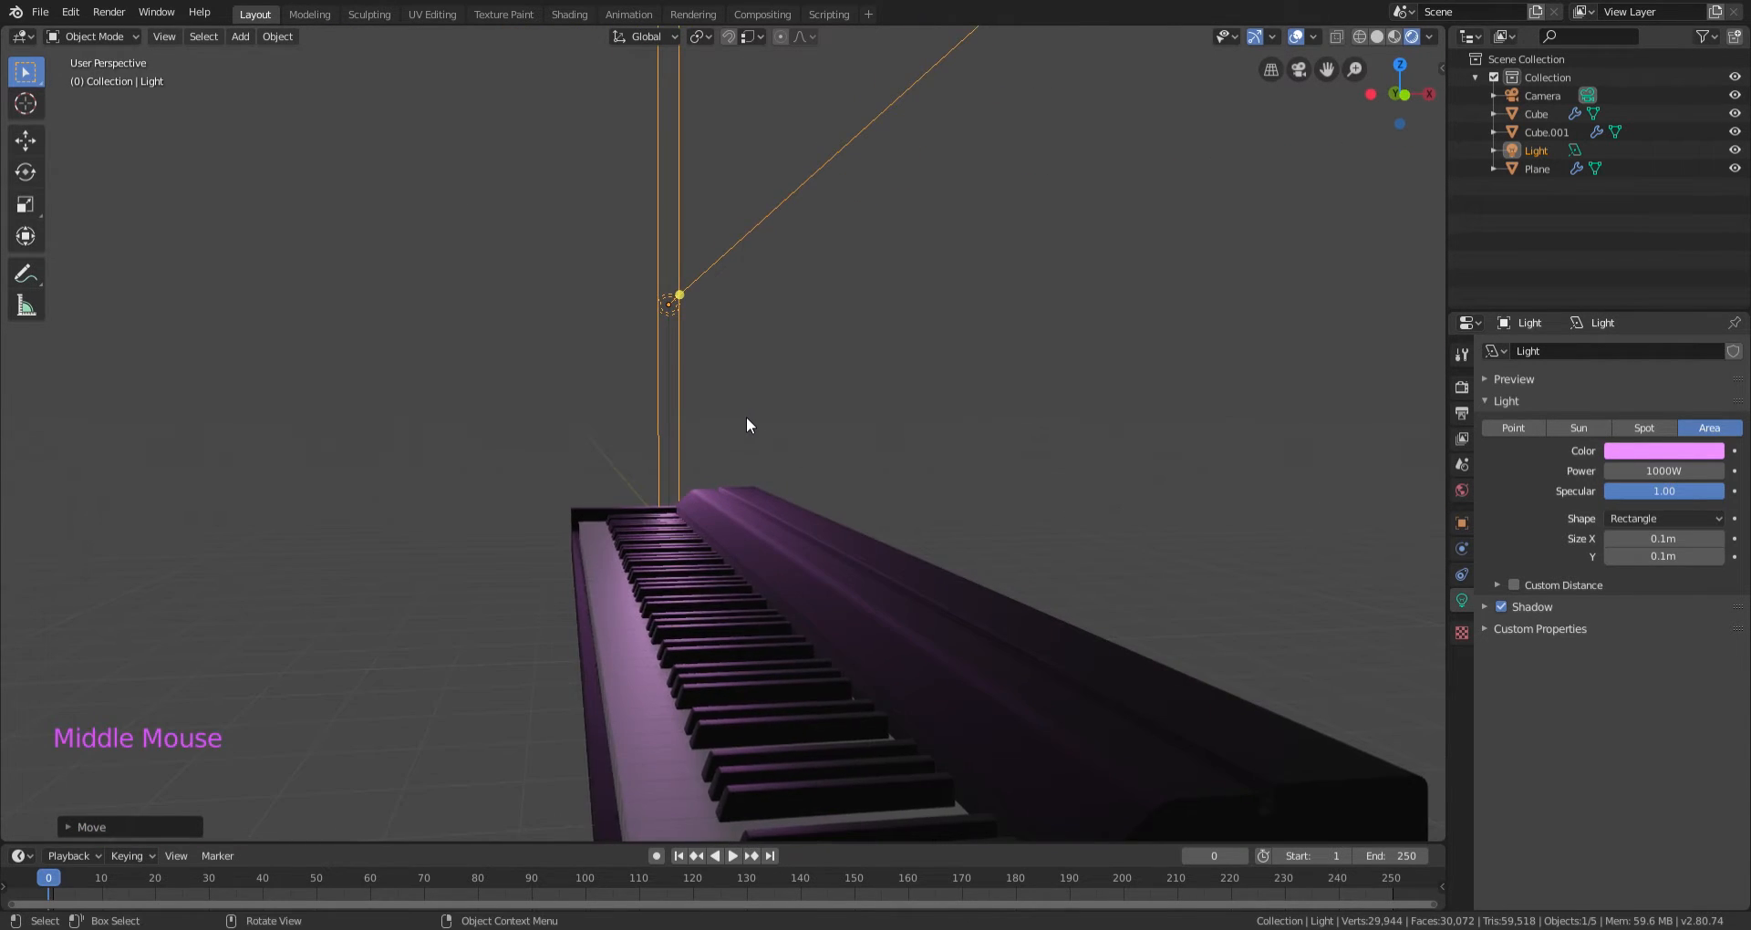
# Lower the roughness of the piano body's black material to 0.392.
pyautogui.scroll(-2, 746, 420)
pyautogui.click(808, 524)
pyautogui.scroll(1, 816, 542)
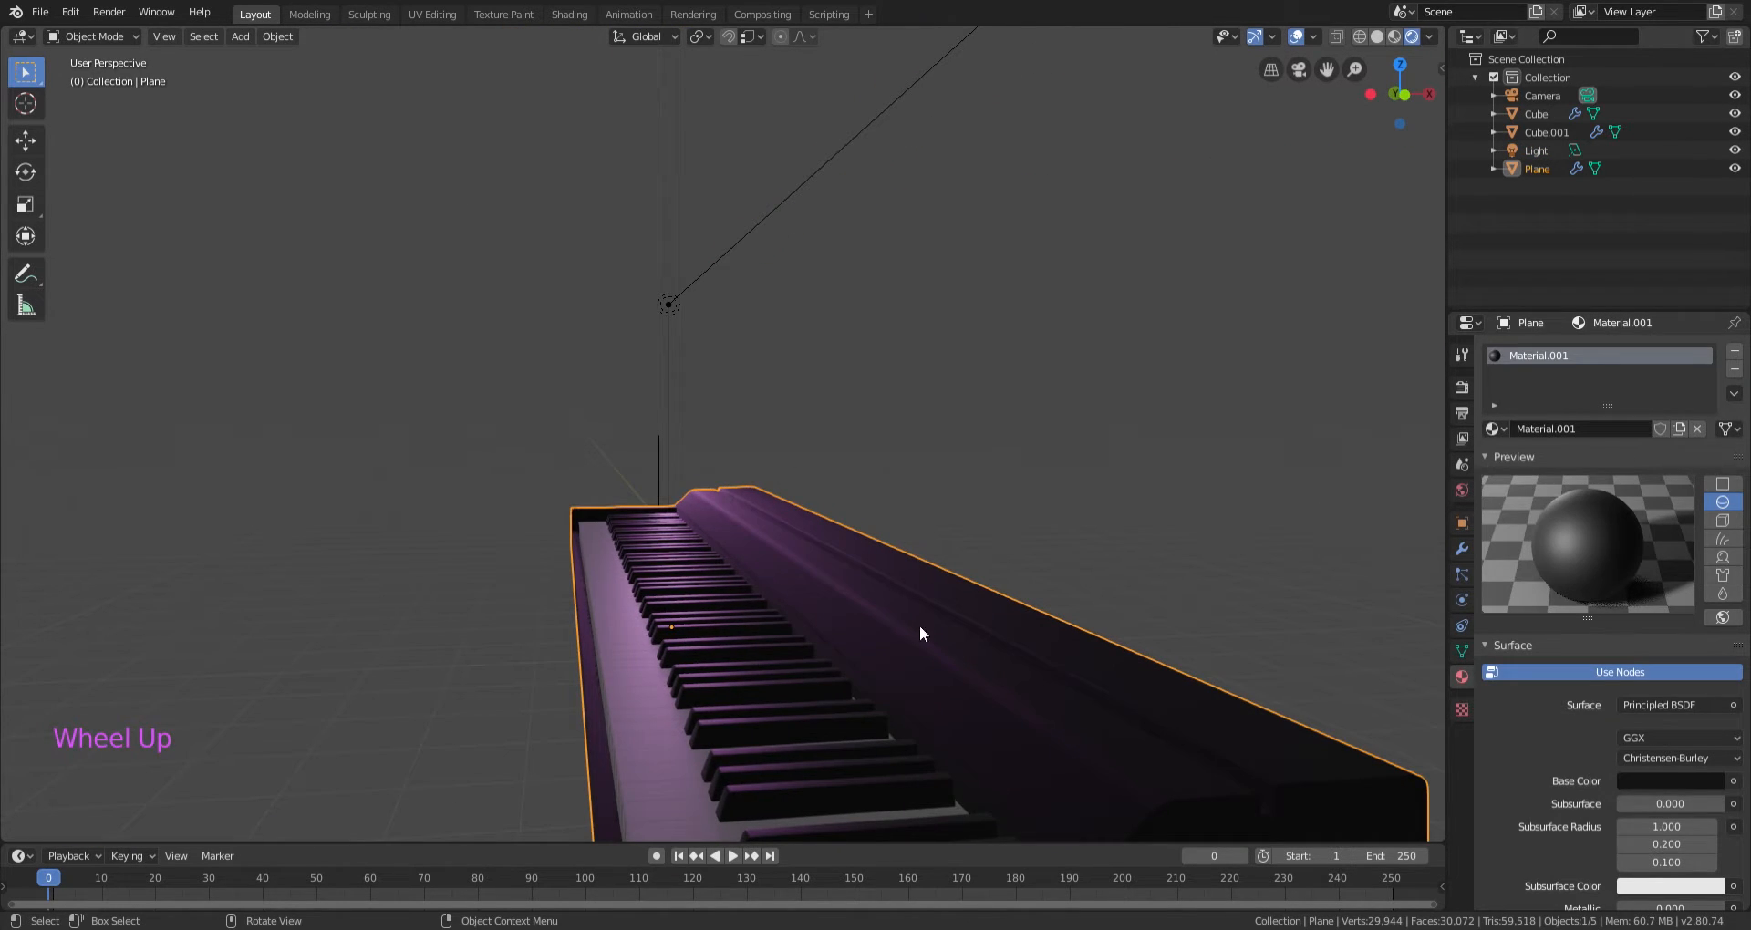
pyautogui.scroll(-3, 1605, 655)
pyautogui.scroll(-1, 1580, 655)
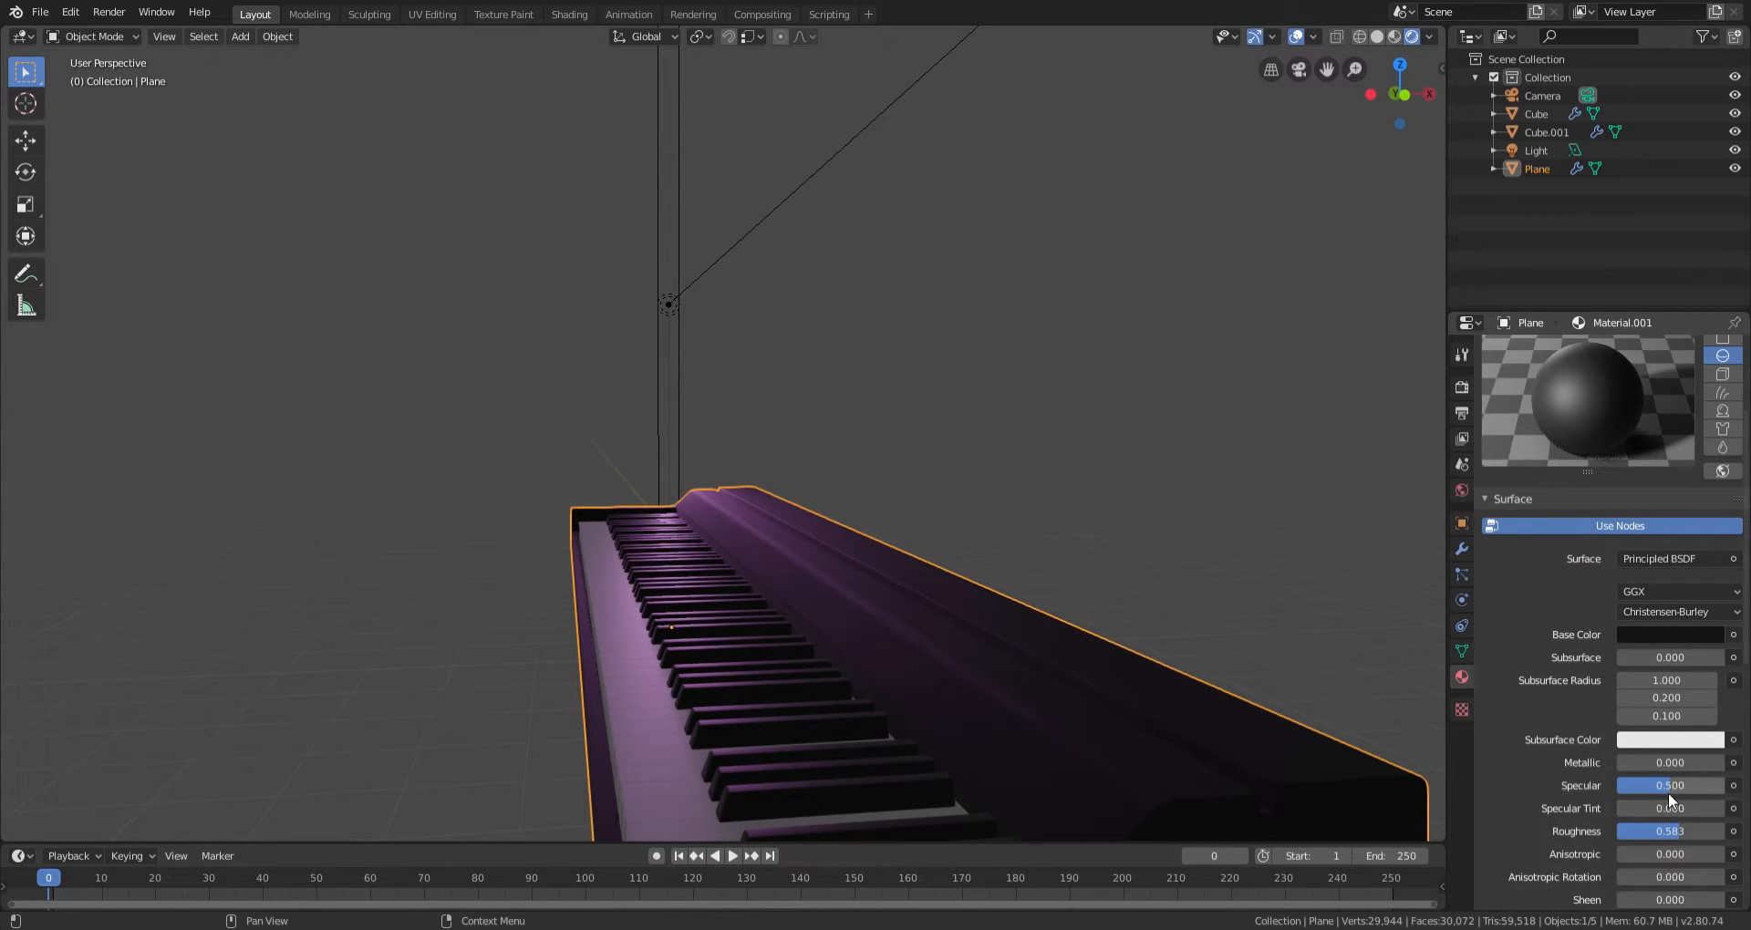
pyautogui.moveTo(1675, 829); pyautogui.dragTo(1651, 830)
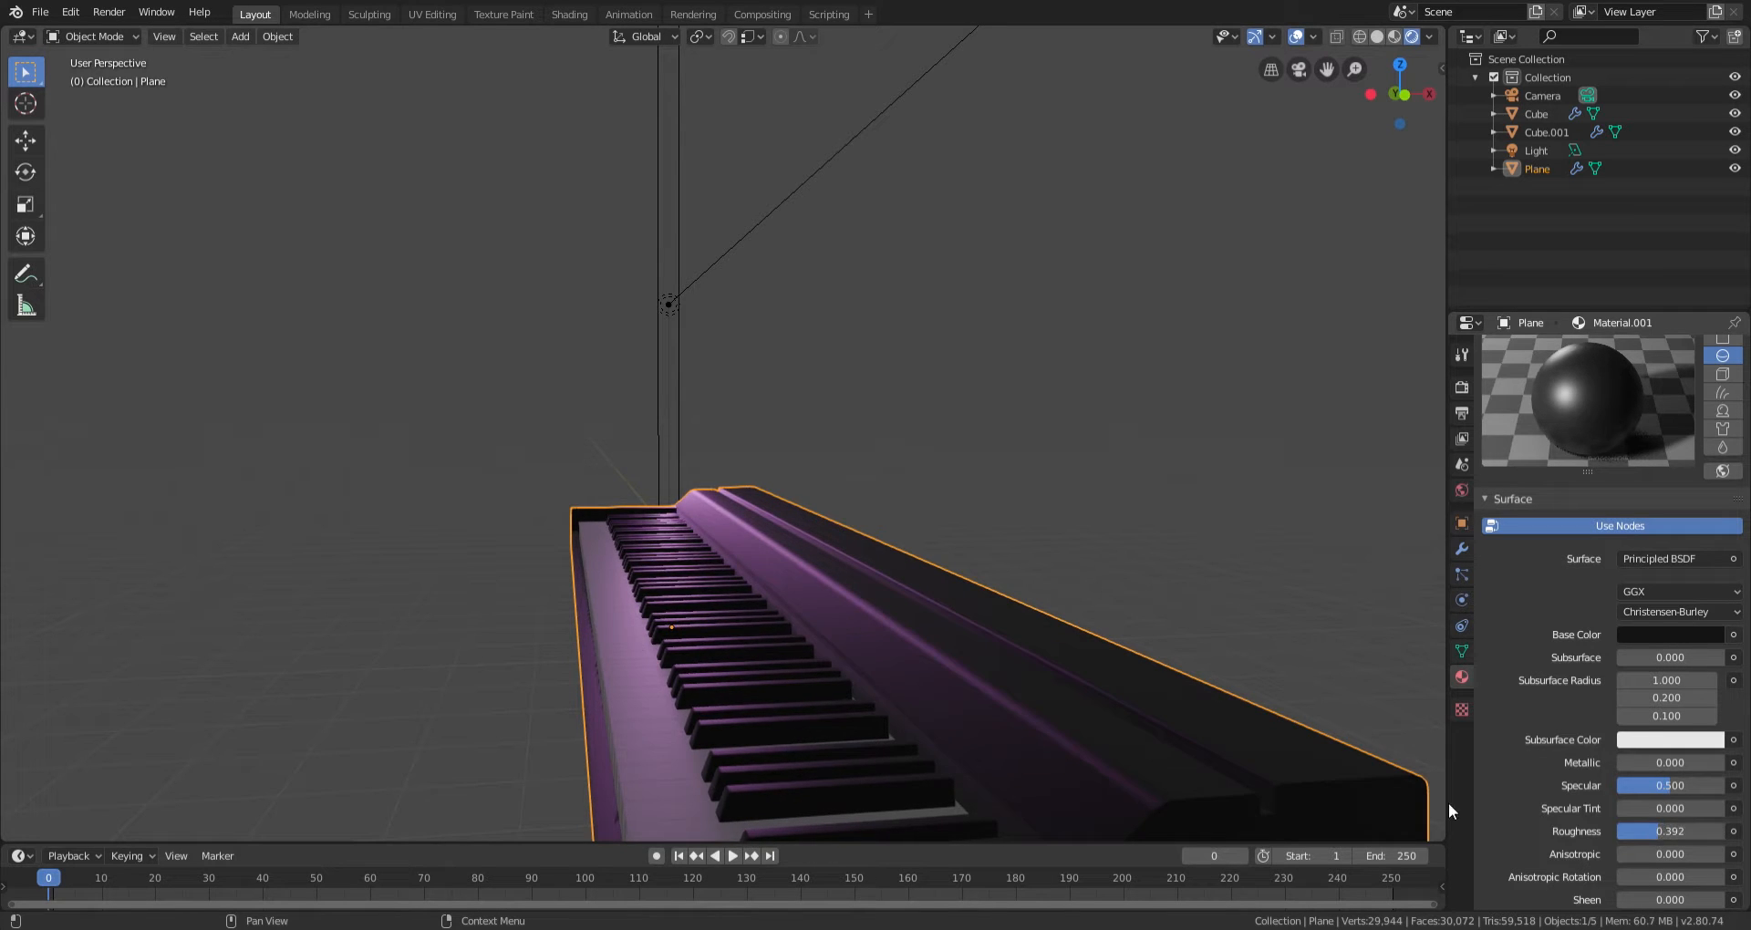
# Duplicate the purple light in top view, place the copy beside the piano's back near the far end, and rotate it about 27° clockwise.
pyautogui.moveTo(1268, 770); pyautogui.dragTo(1054, 611, button='middle')
pyautogui.scroll(-3, 1036, 615)
pyautogui.scroll(1, 810, 514)
pyautogui.moveTo(810, 514); pyautogui.dragTo(851, 516, button='middle')
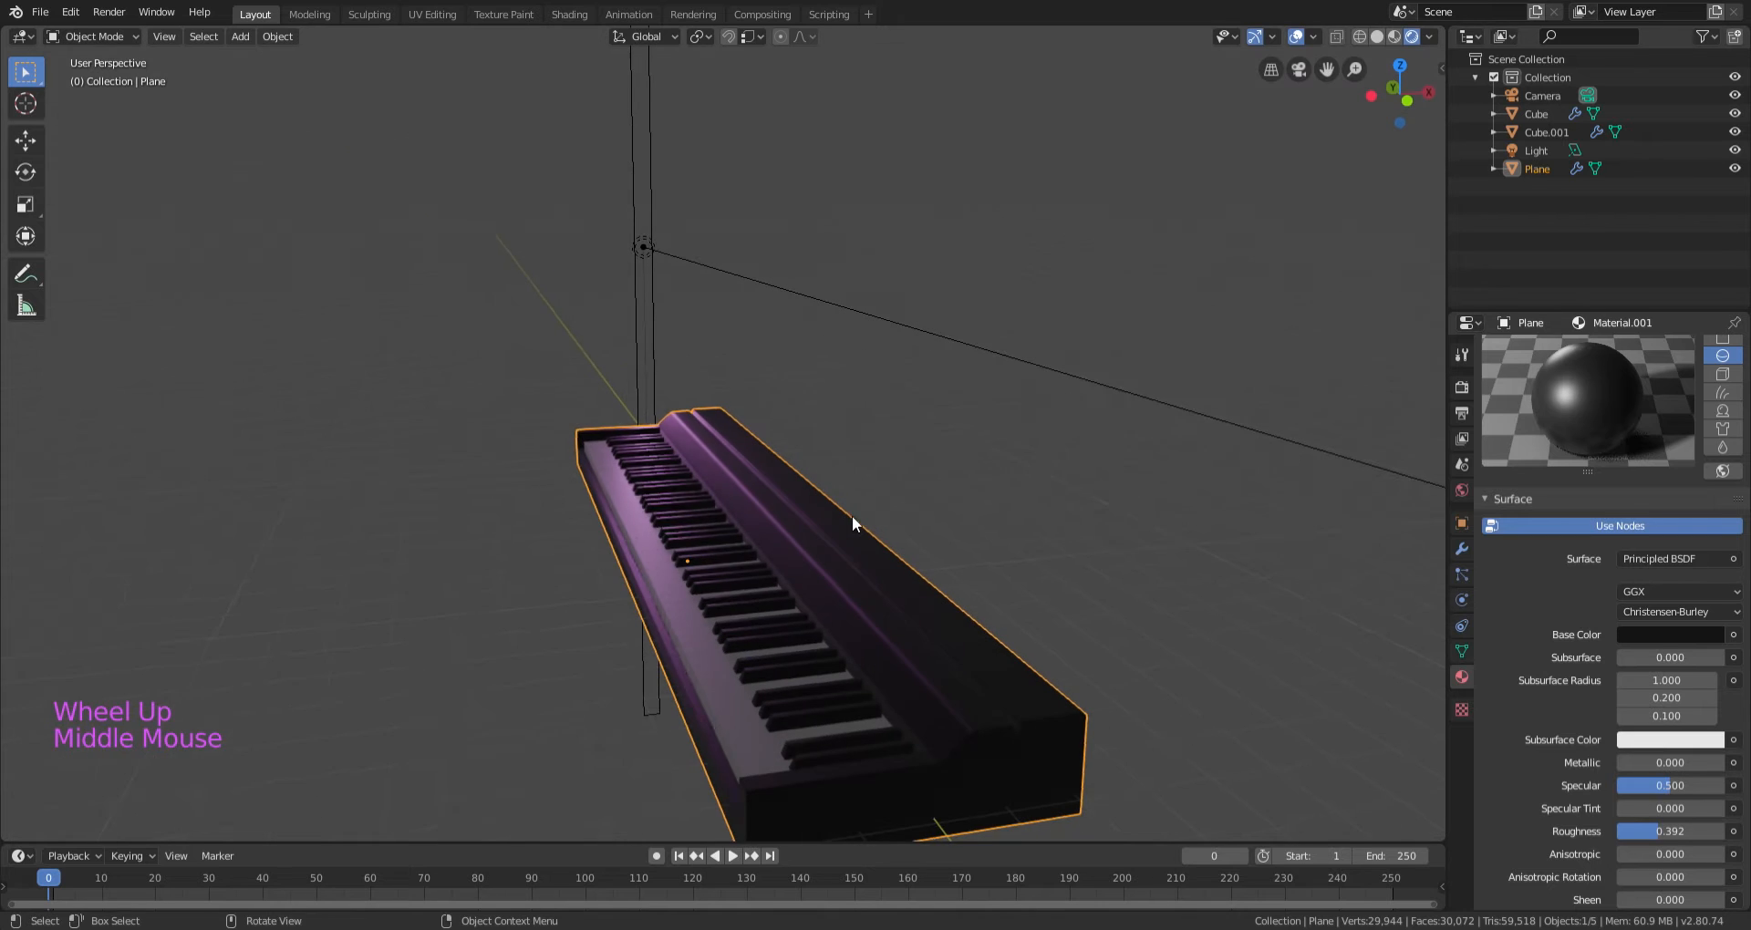
pyautogui.click(916, 595)
pyautogui.moveTo(916, 594)
pyautogui.mouseDown(button='middle')
pyautogui.moveTo(901, 582)
pyautogui.moveTo(919, 567)
pyautogui.mouseUp(button='middle')
pyautogui.scroll(2, 918, 528)
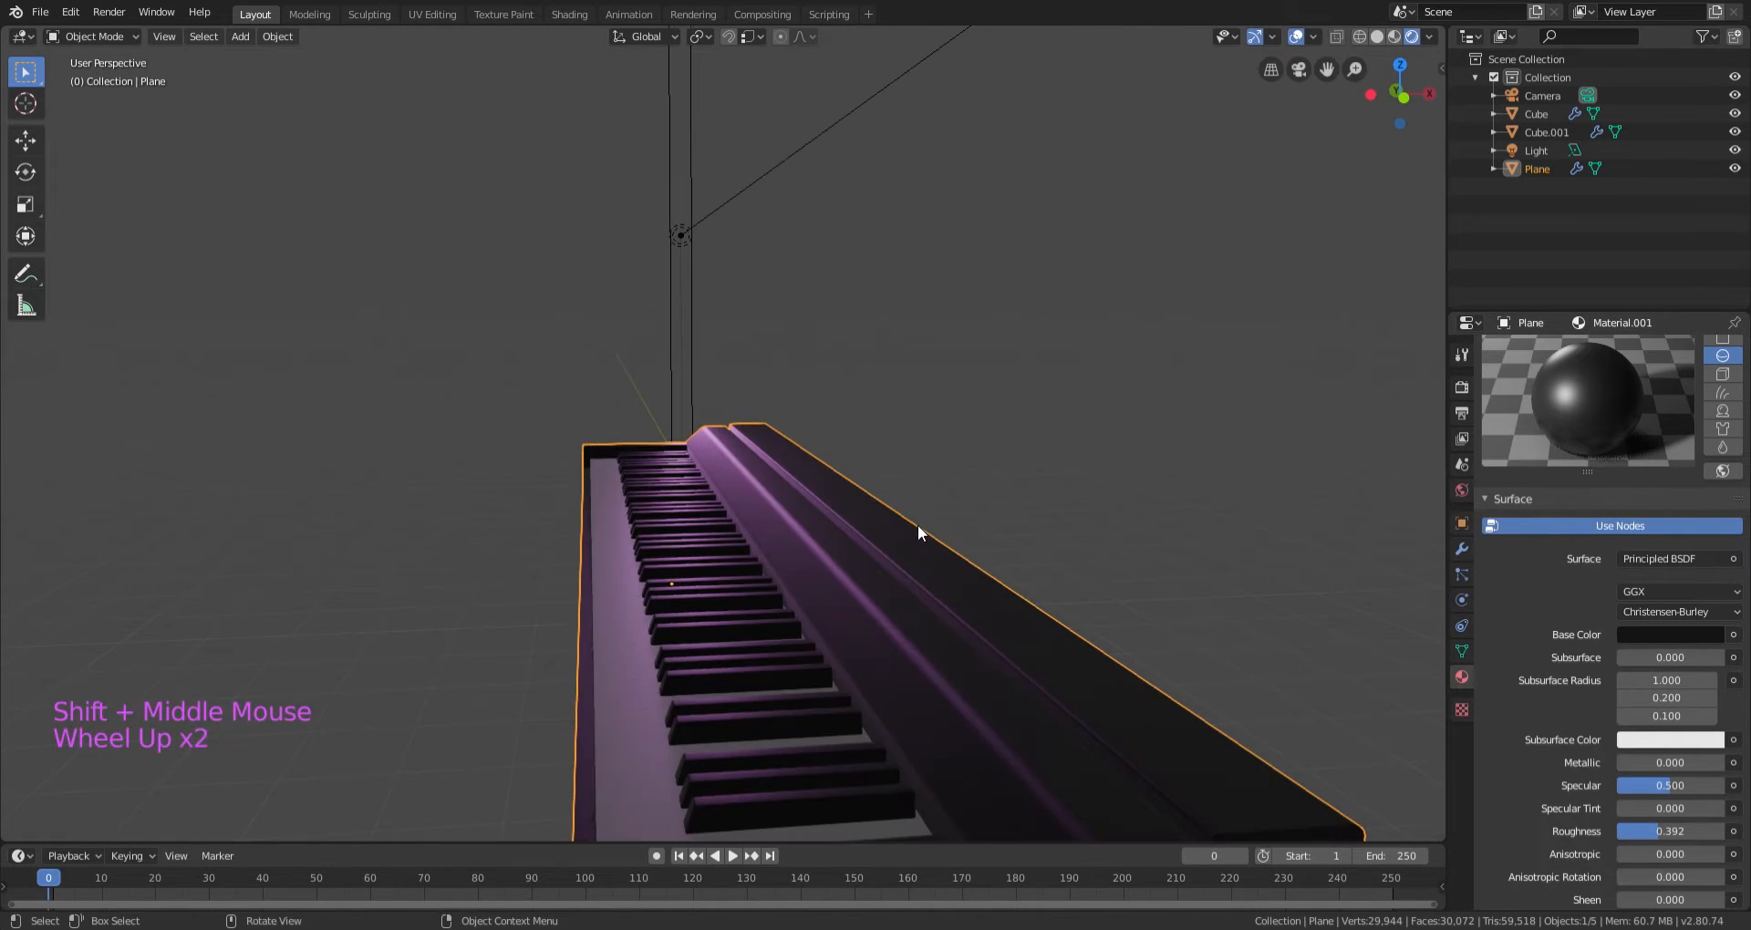
pyautogui.click(681, 236)
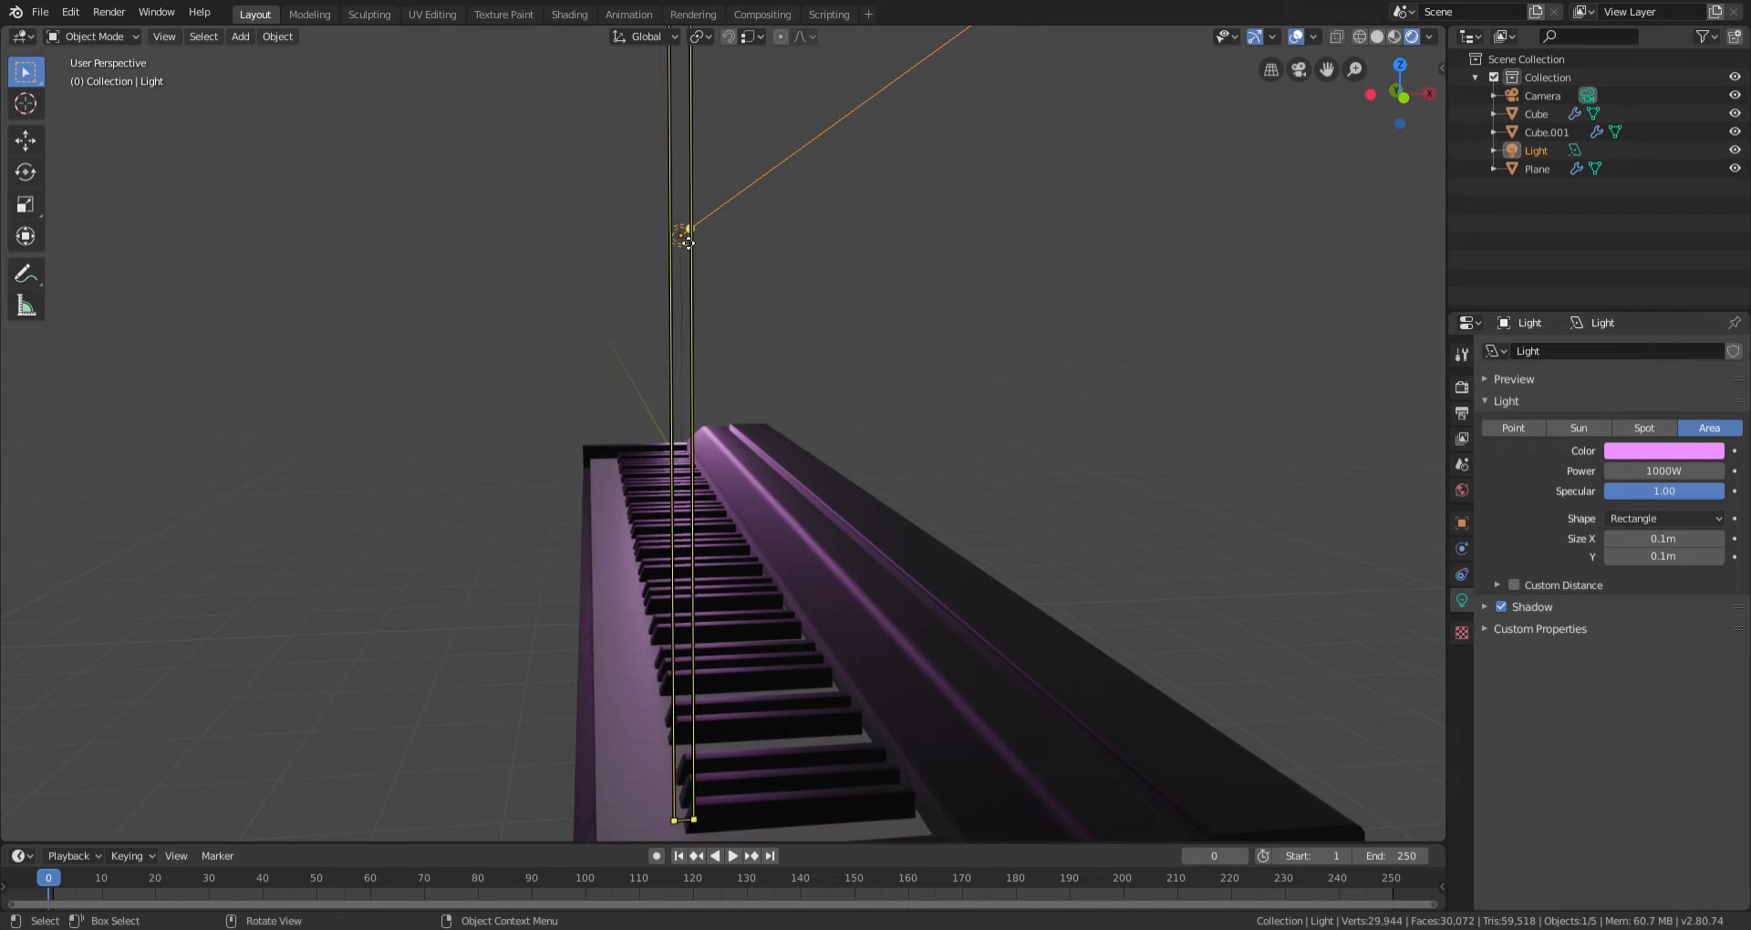
pyautogui.press('KP_7')
pyautogui.scroll(-10, 713, 320)
pyautogui.scroll(1, 721, 323)
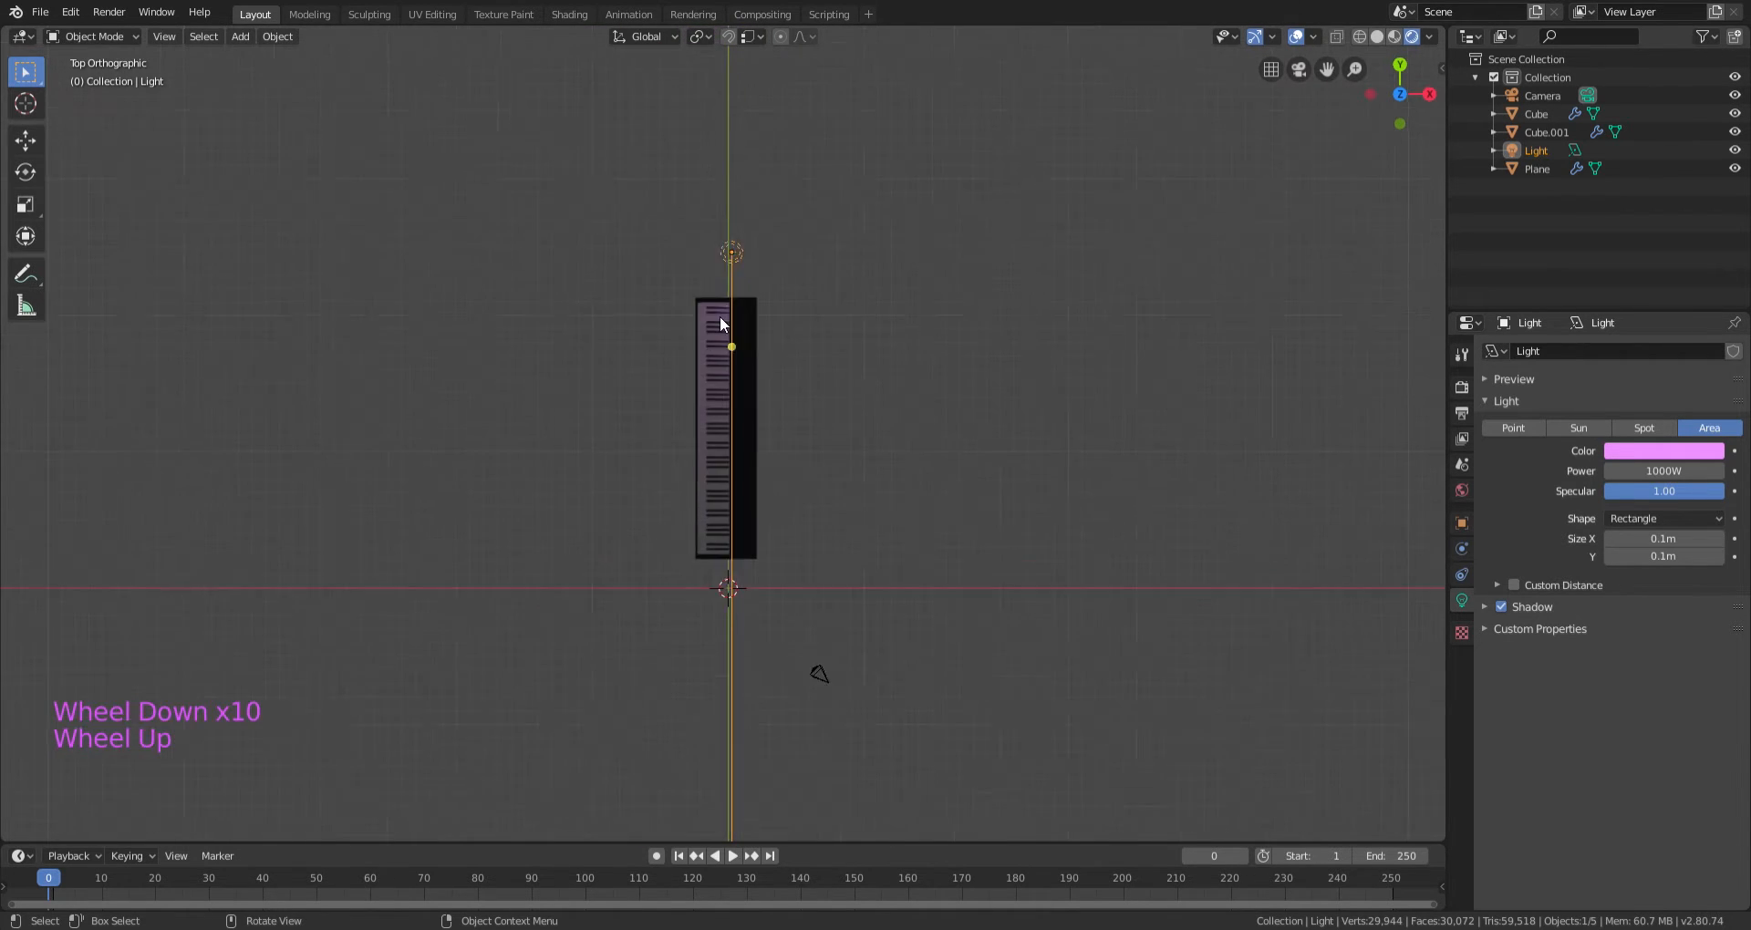
pyautogui.scroll(2, 745, 270)
pyautogui.hotkey('shift', 'd')
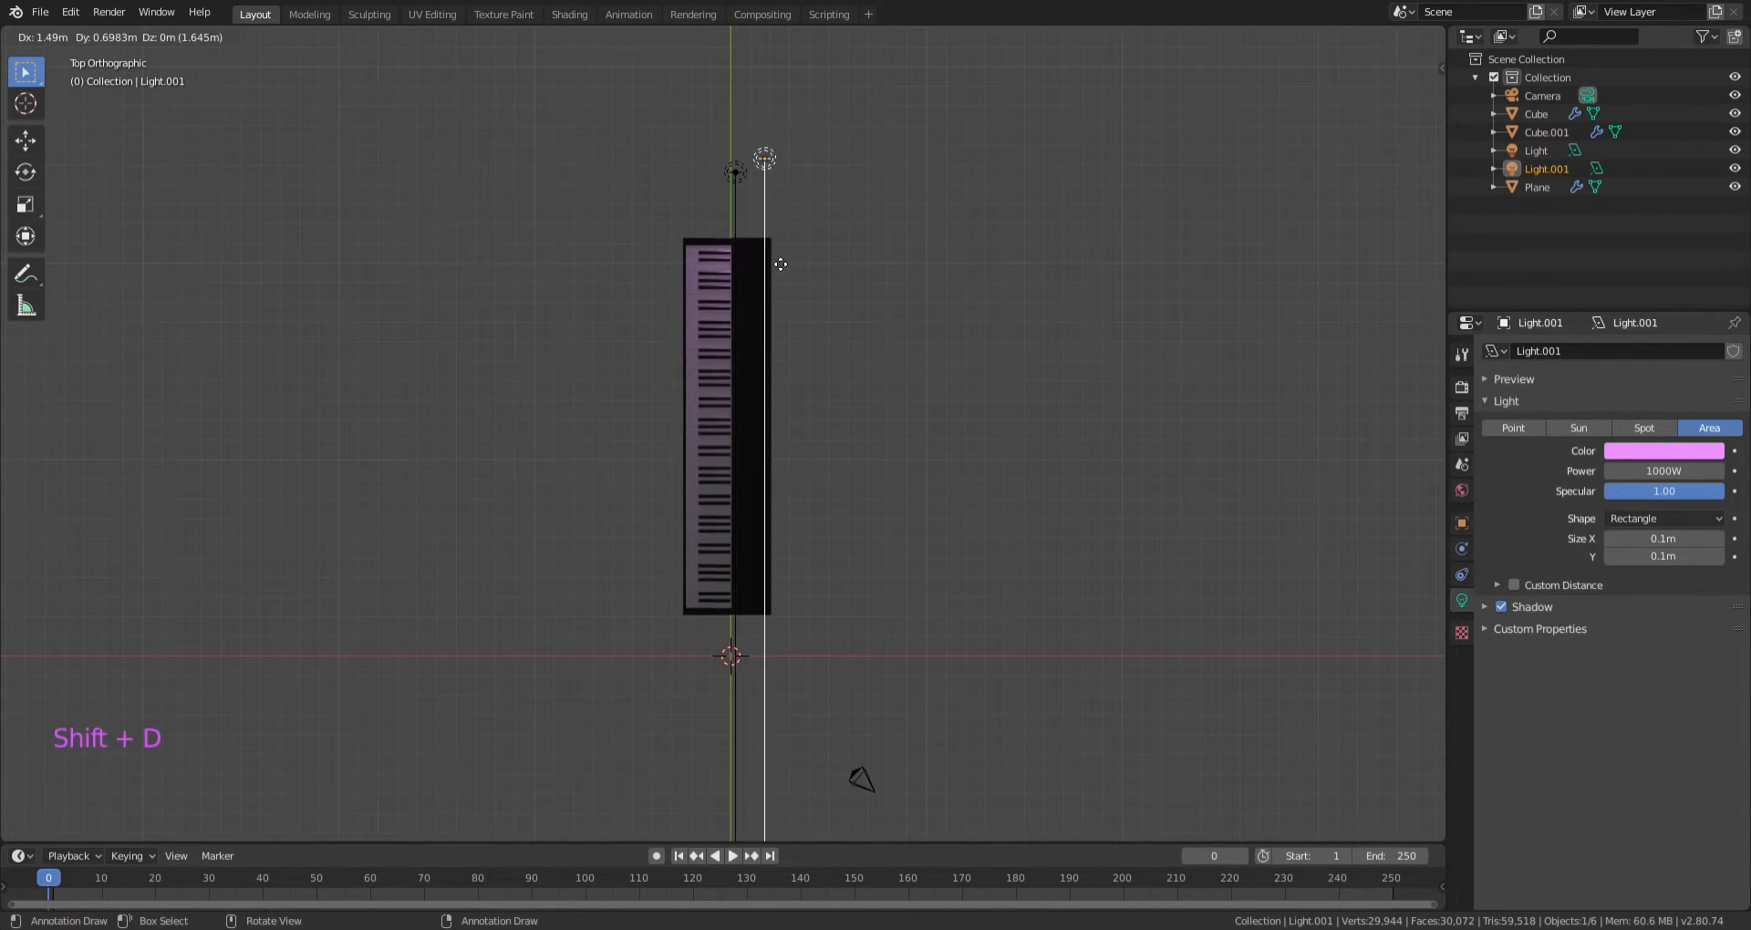
pyautogui.click(844, 401)
pyautogui.press('r')
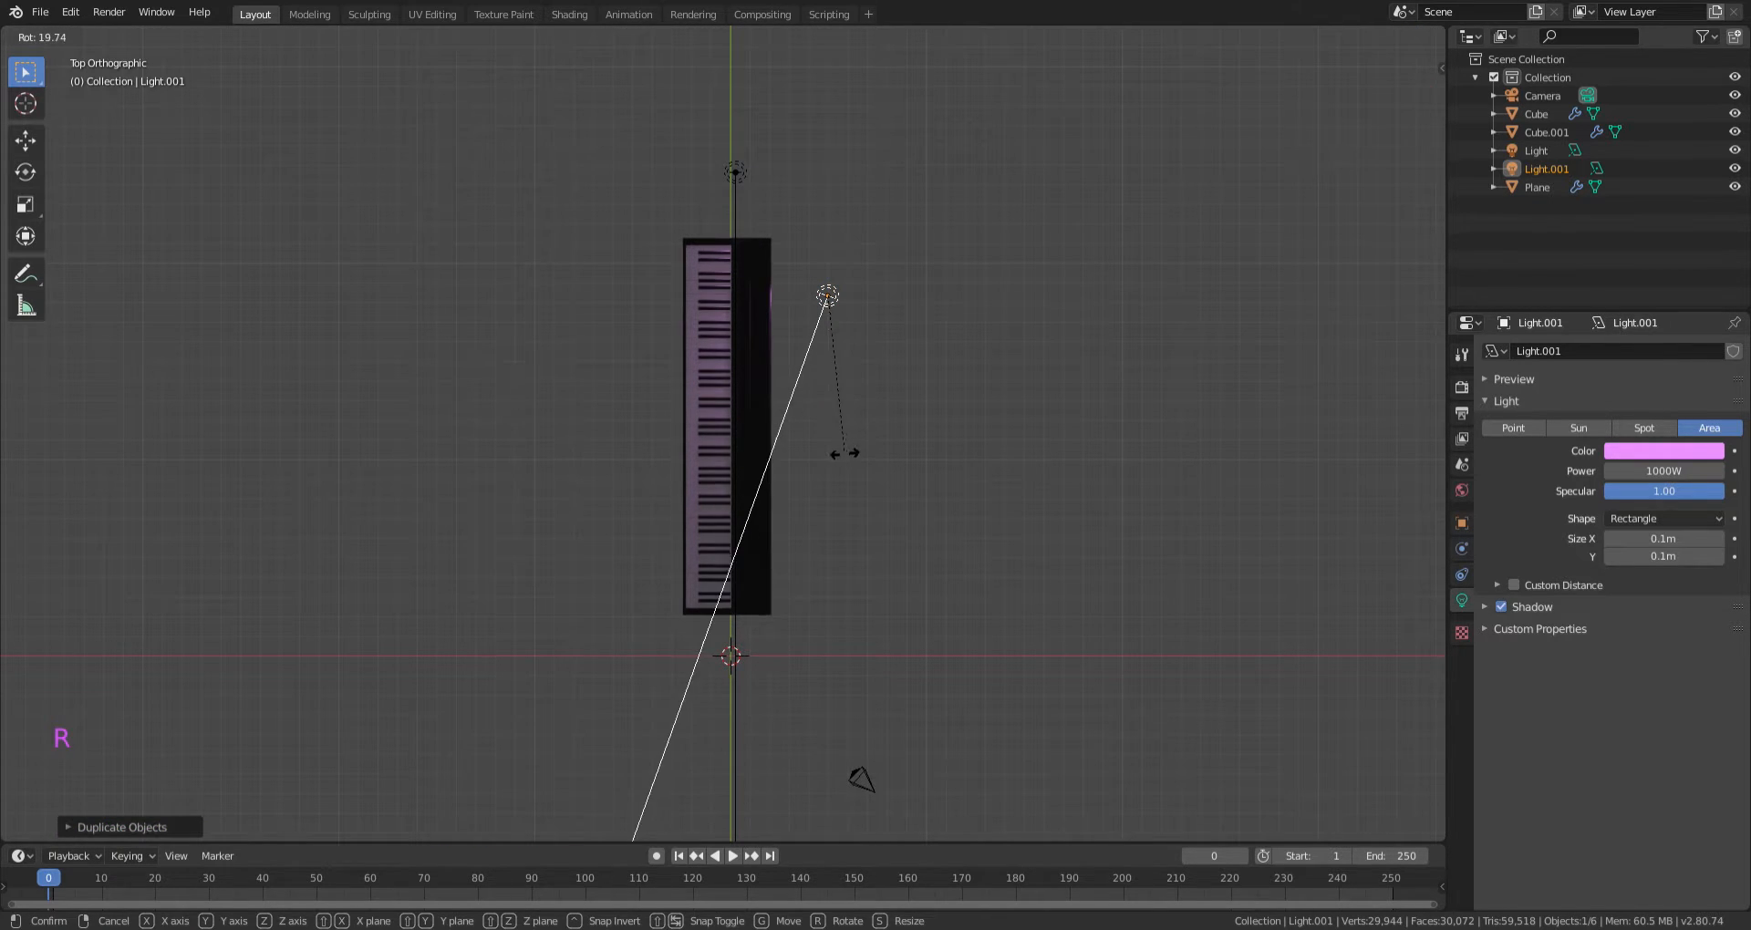
pyautogui.click(829, 471)
# Tint the duplicated light aqua green with hue 0.450, saturation 0.434 and value 1.
pyautogui.moveTo(829, 470); pyautogui.dragTo(880, 337, button='middle')
pyautogui.scroll(3, 812, 458)
pyautogui.scroll(3, 812, 458)
pyautogui.keyDown('shift'); pyautogui.moveTo(812, 457); pyautogui.dragTo(775, 364, button='middle'); pyautogui.keyUp('shift')
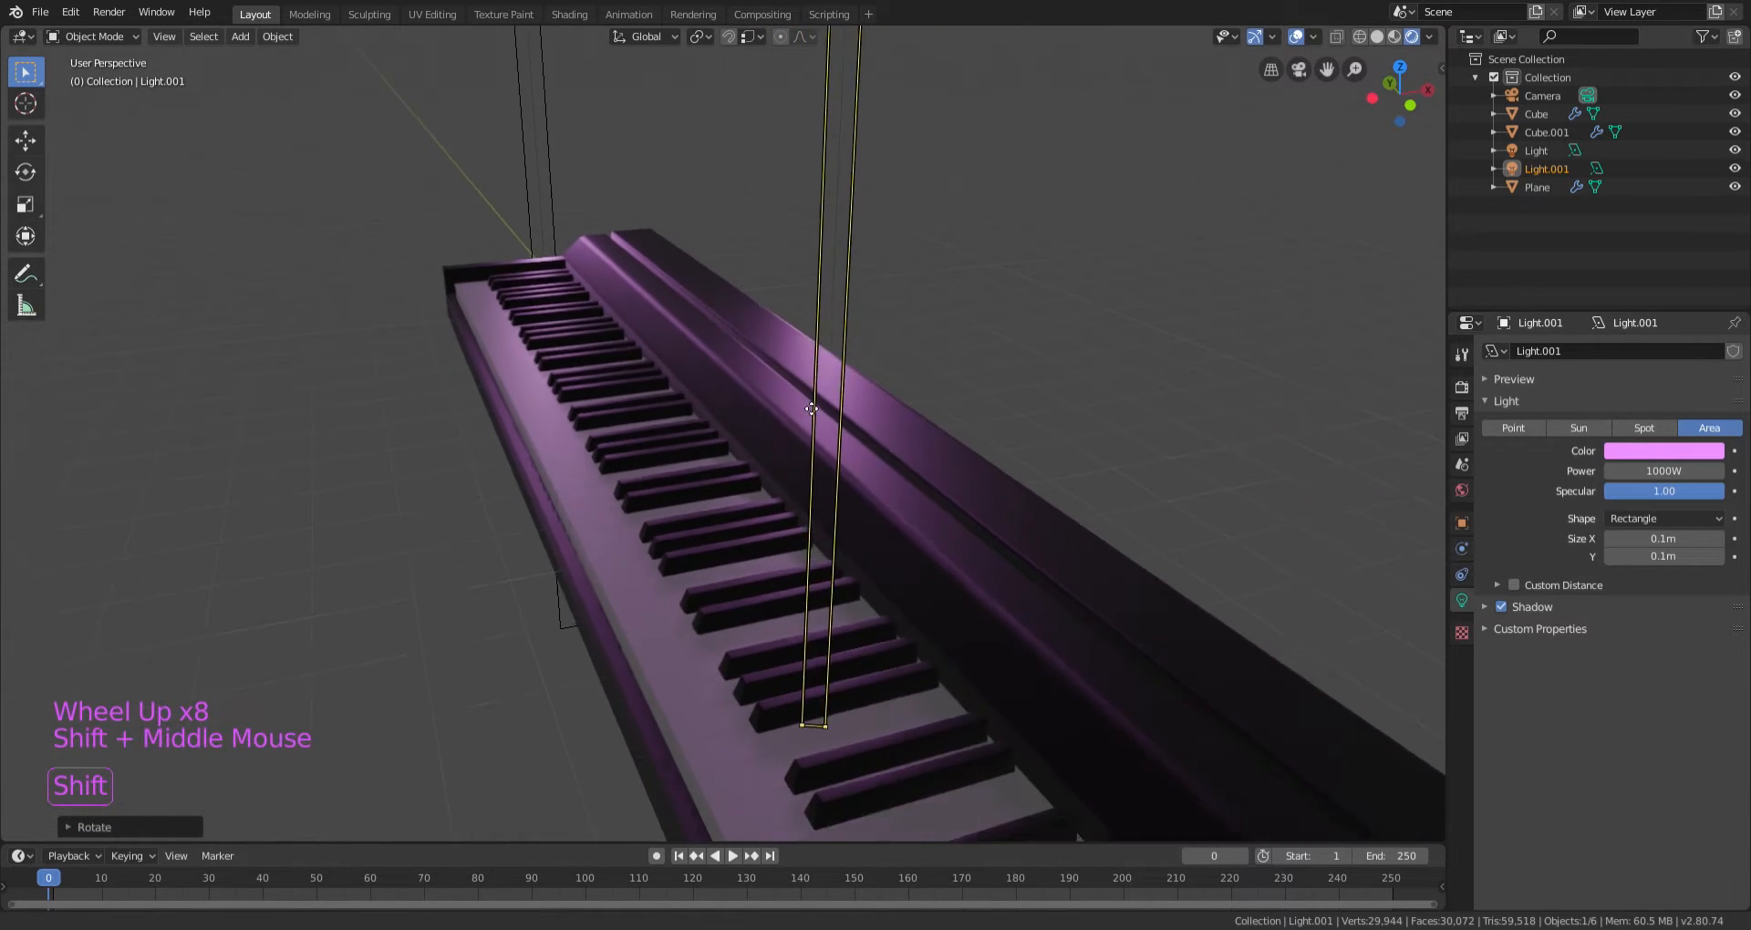
pyautogui.keyDown('shift'); pyautogui.scroll(-2, 763, 321); pyautogui.keyUp('shift')
pyautogui.scroll(-1, 1009, 304)
pyautogui.click(1652, 450)
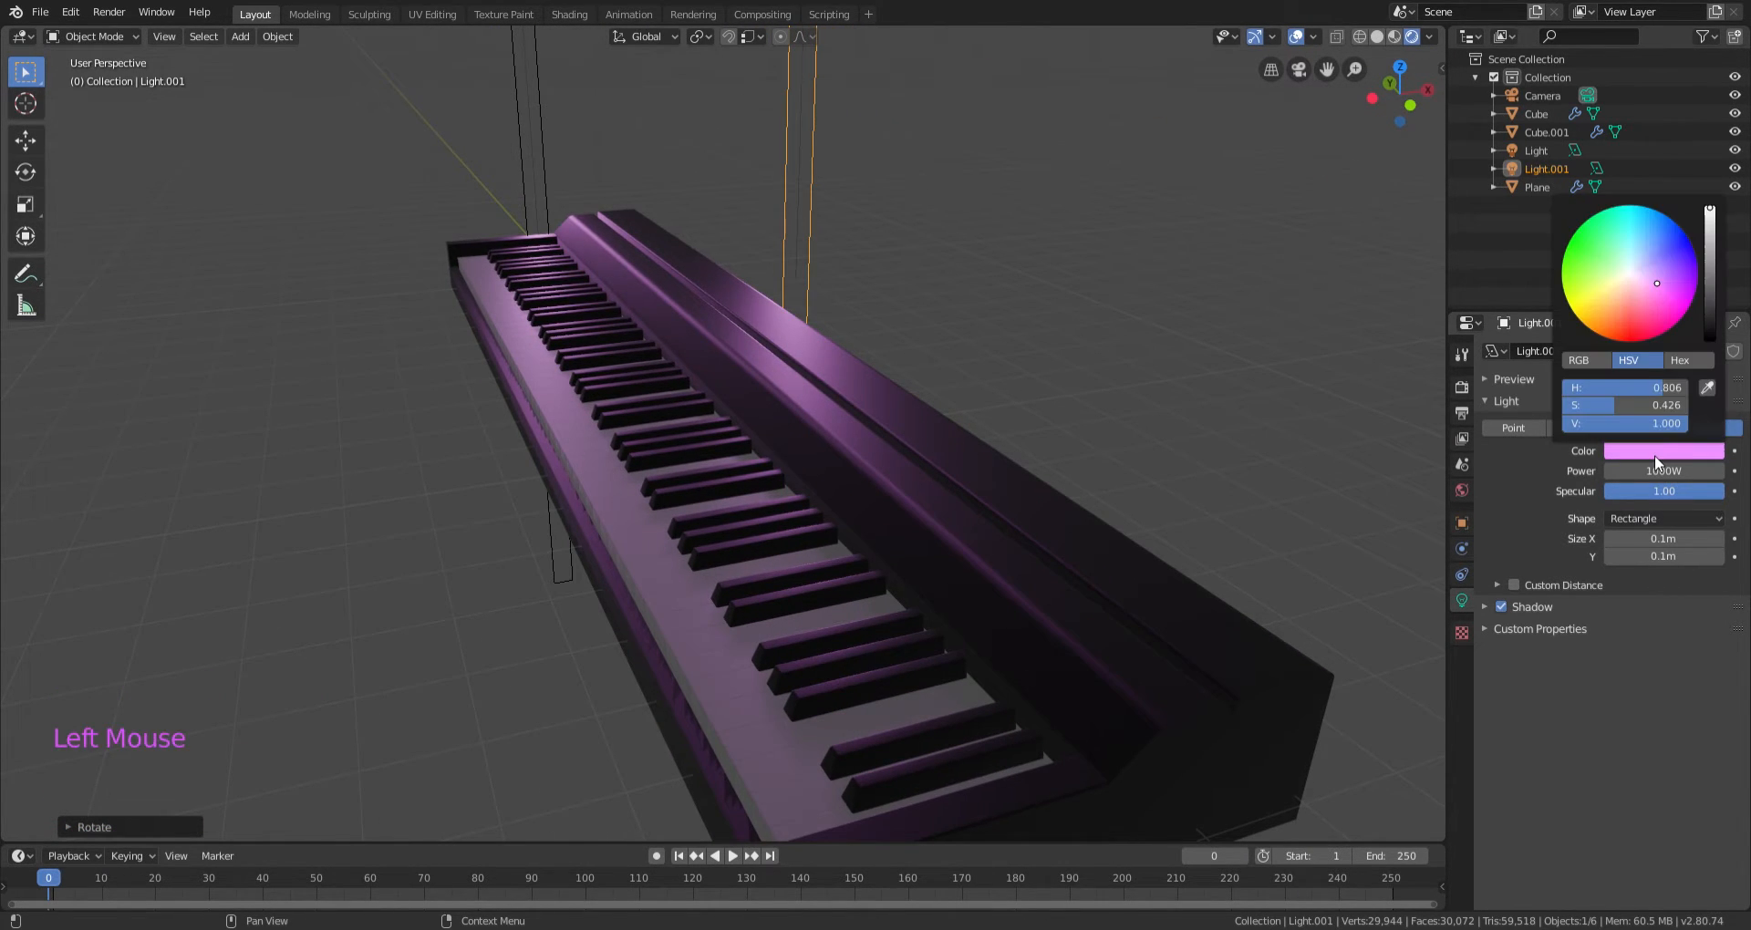
pyautogui.moveTo(1649, 257); pyautogui.dragTo(1635, 243)
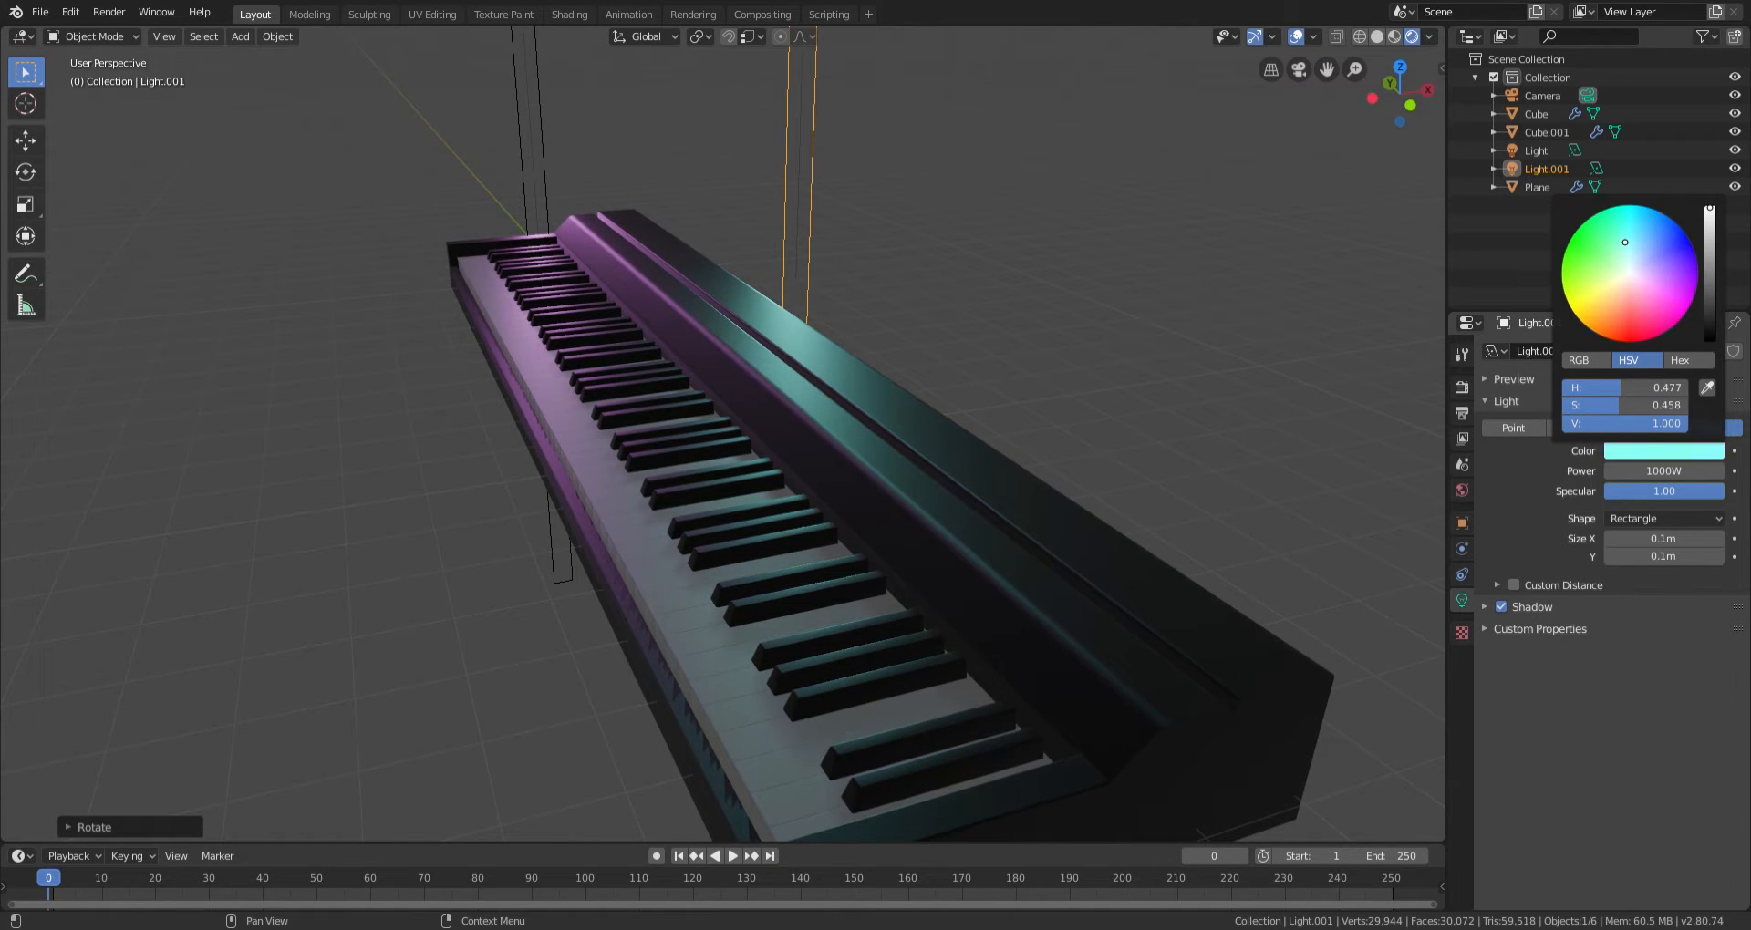
pyautogui.moveTo(1625, 242); pyautogui.dragTo(1620, 244)
# Duplicate the green light and place the copy on the keyboard side at about X -3.38 m, Y 15.54 m and Z 2.82 m.
pyautogui.scroll(-3, 939, 465)
pyautogui.moveTo(939, 466); pyautogui.dragTo(910, 502, button='middle')
pyautogui.scroll(3, 903, 461)
pyautogui.scroll(-7, 949, 436)
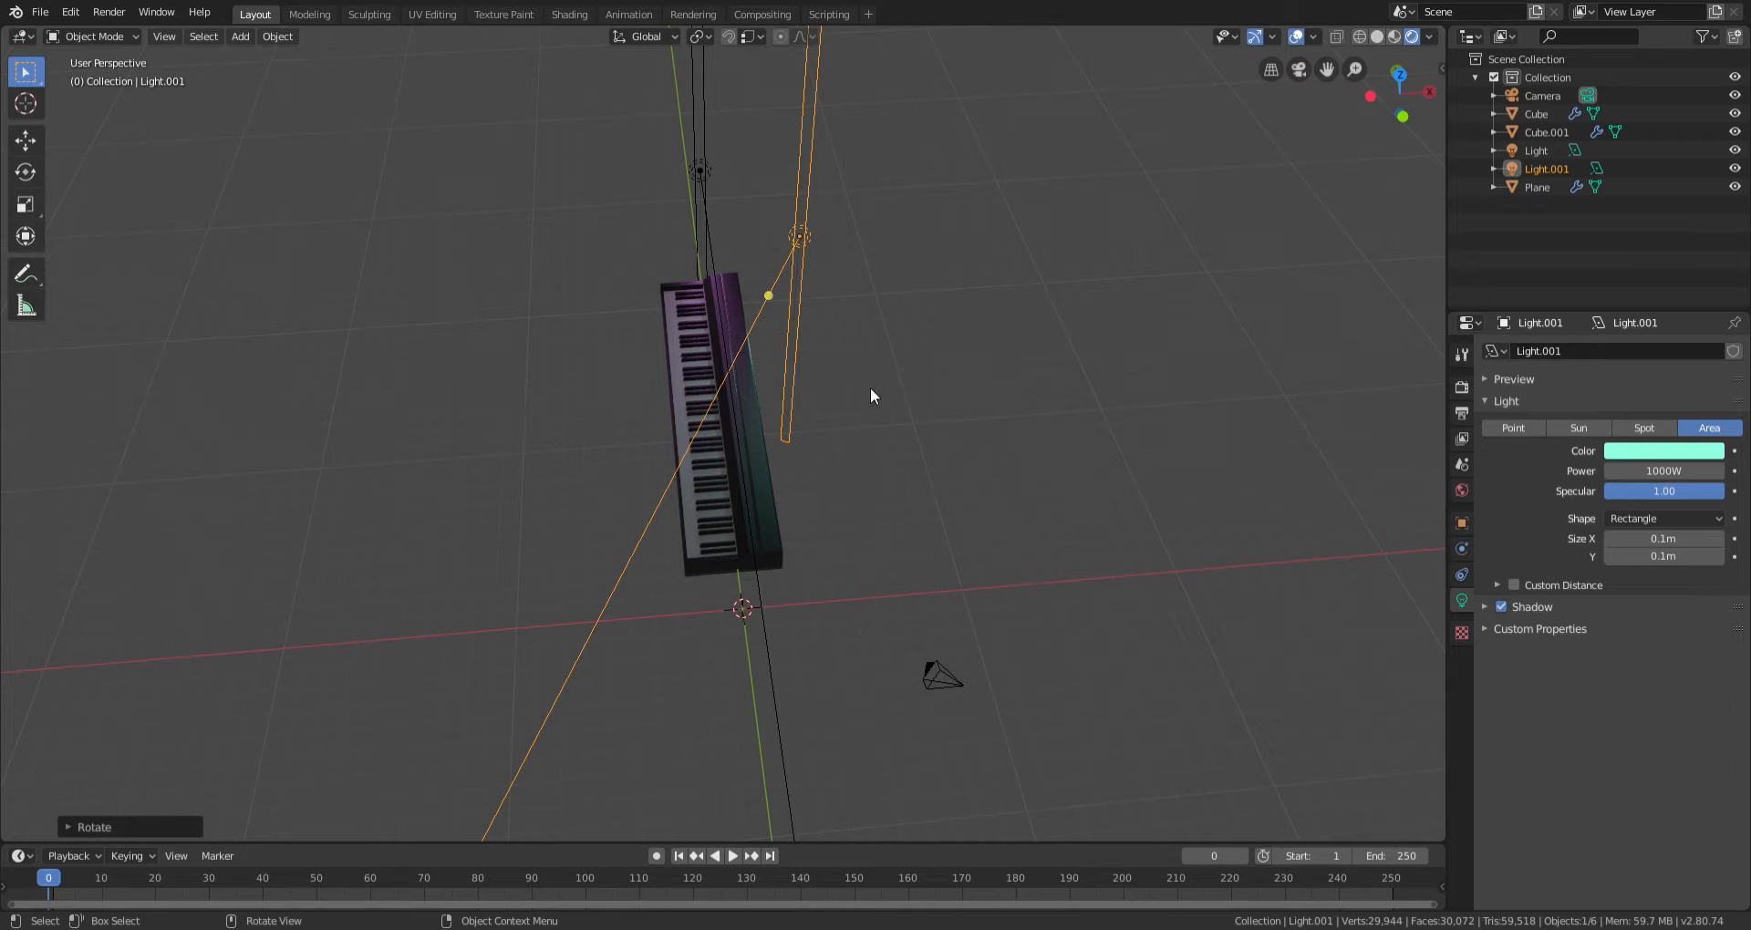
pyautogui.scroll(1, 865, 406)
pyautogui.hotkey('shift', 'd')
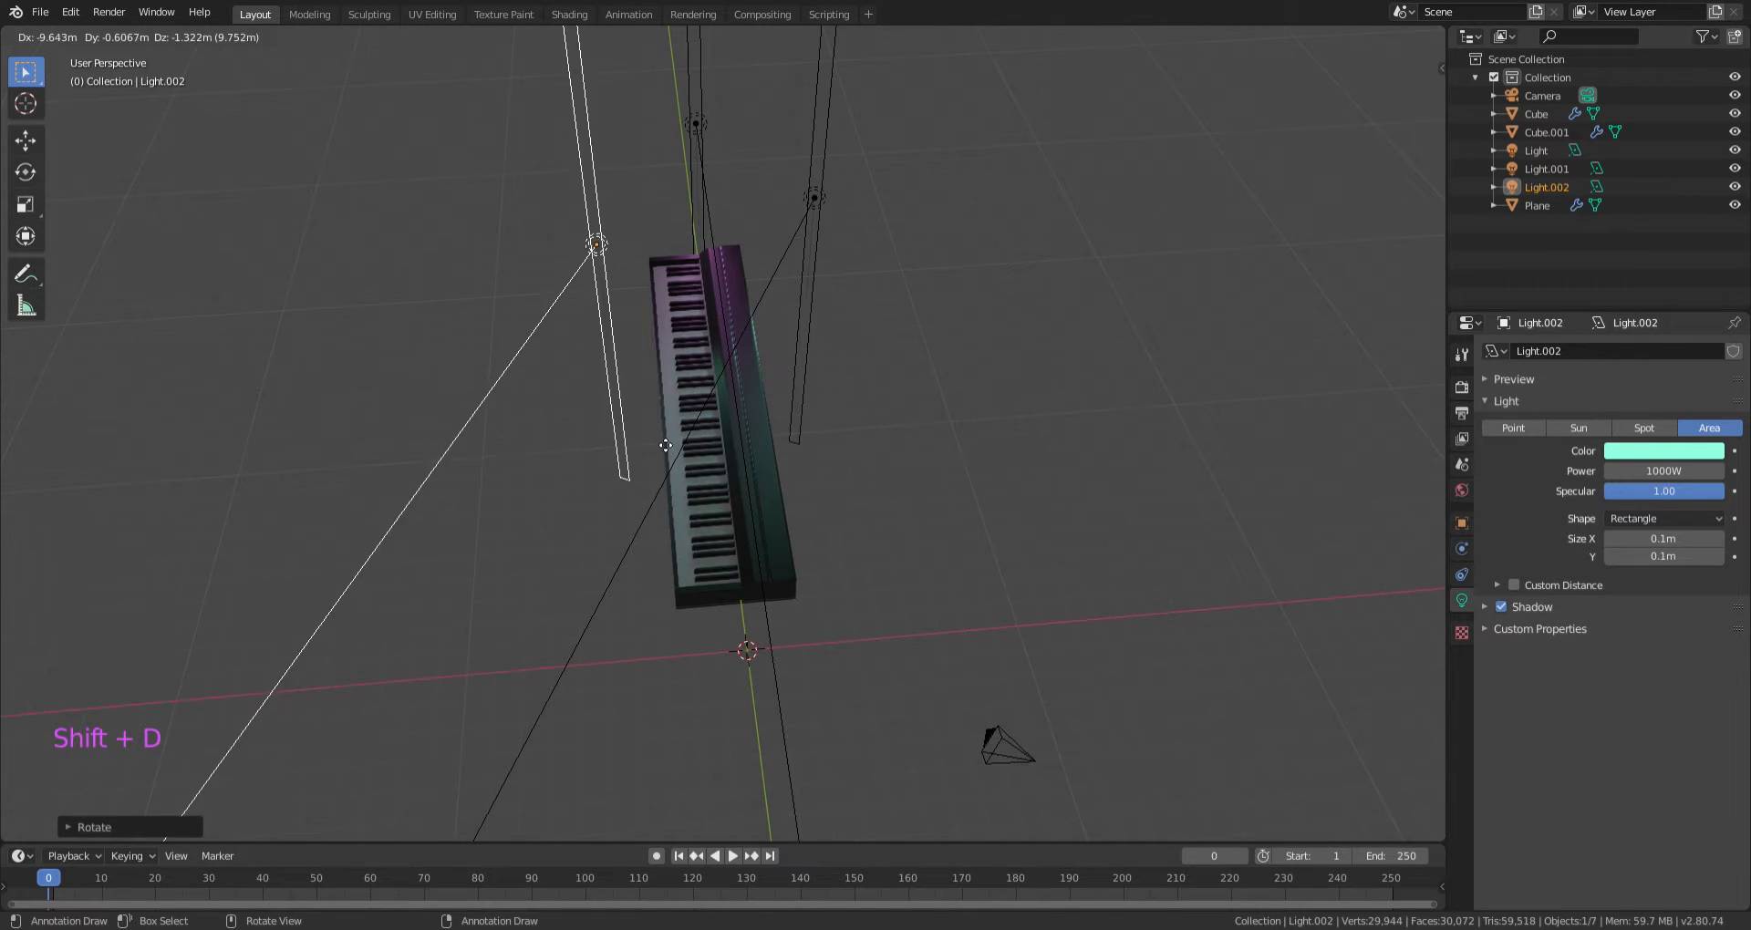
pyautogui.click(693, 500)
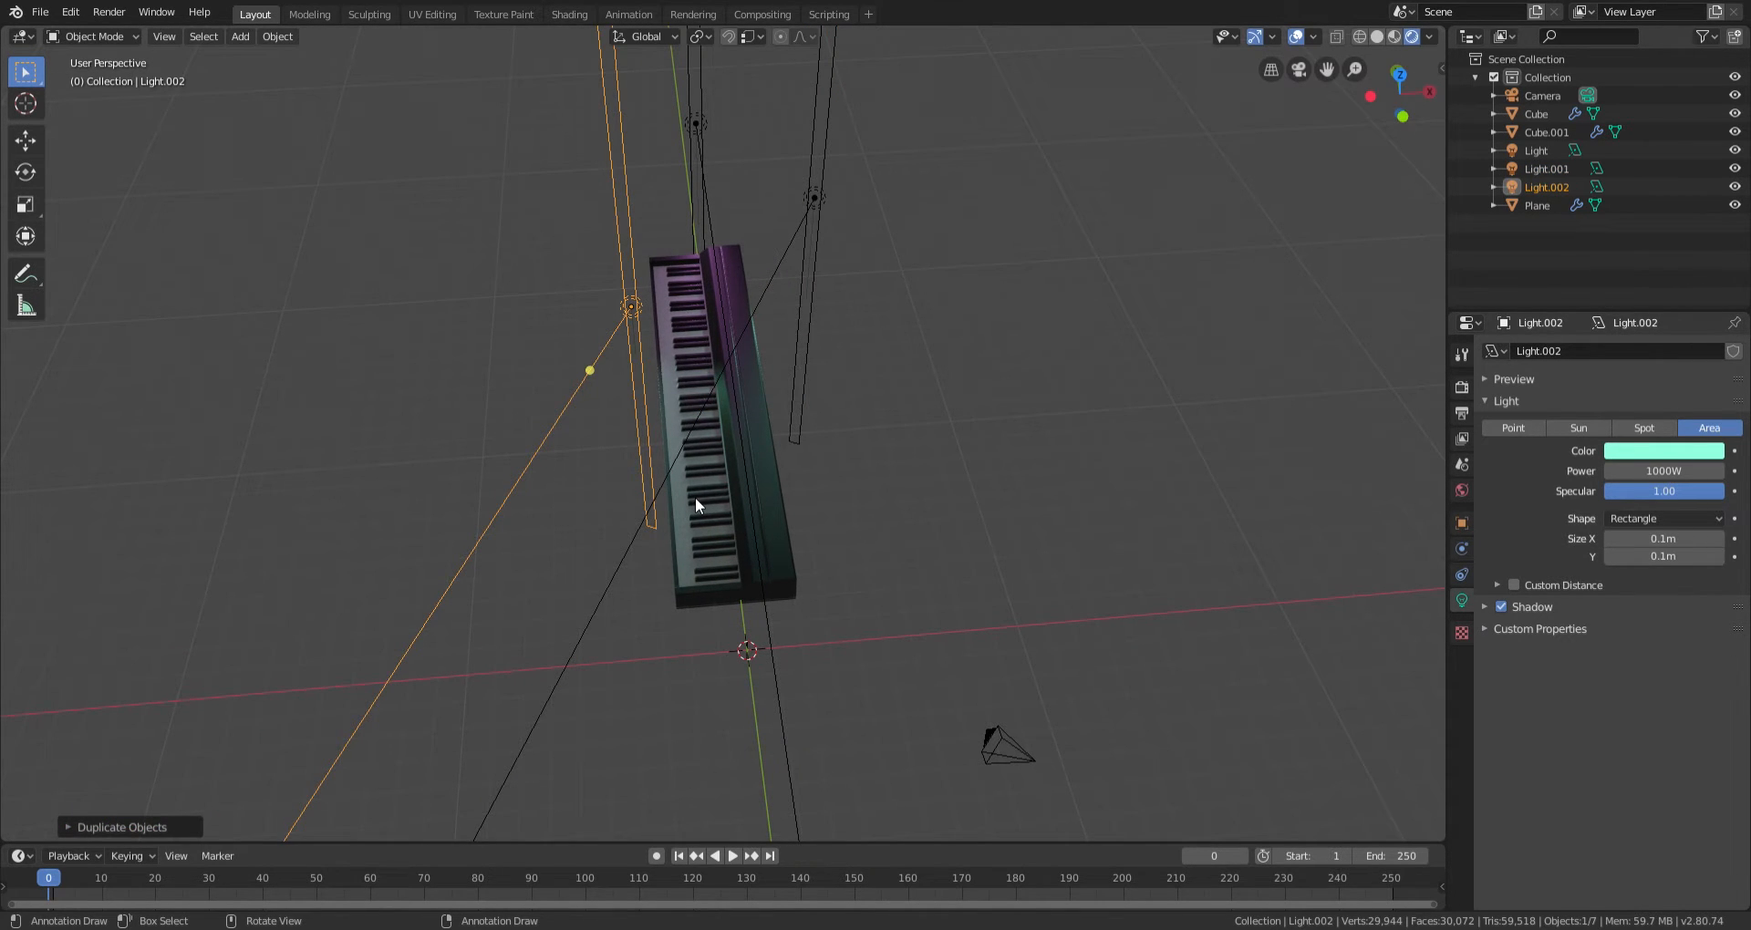
# Reset the new light's Z and X rotation to 0°.
pyautogui.scroll(1, 695, 505)
pyautogui.press('n')
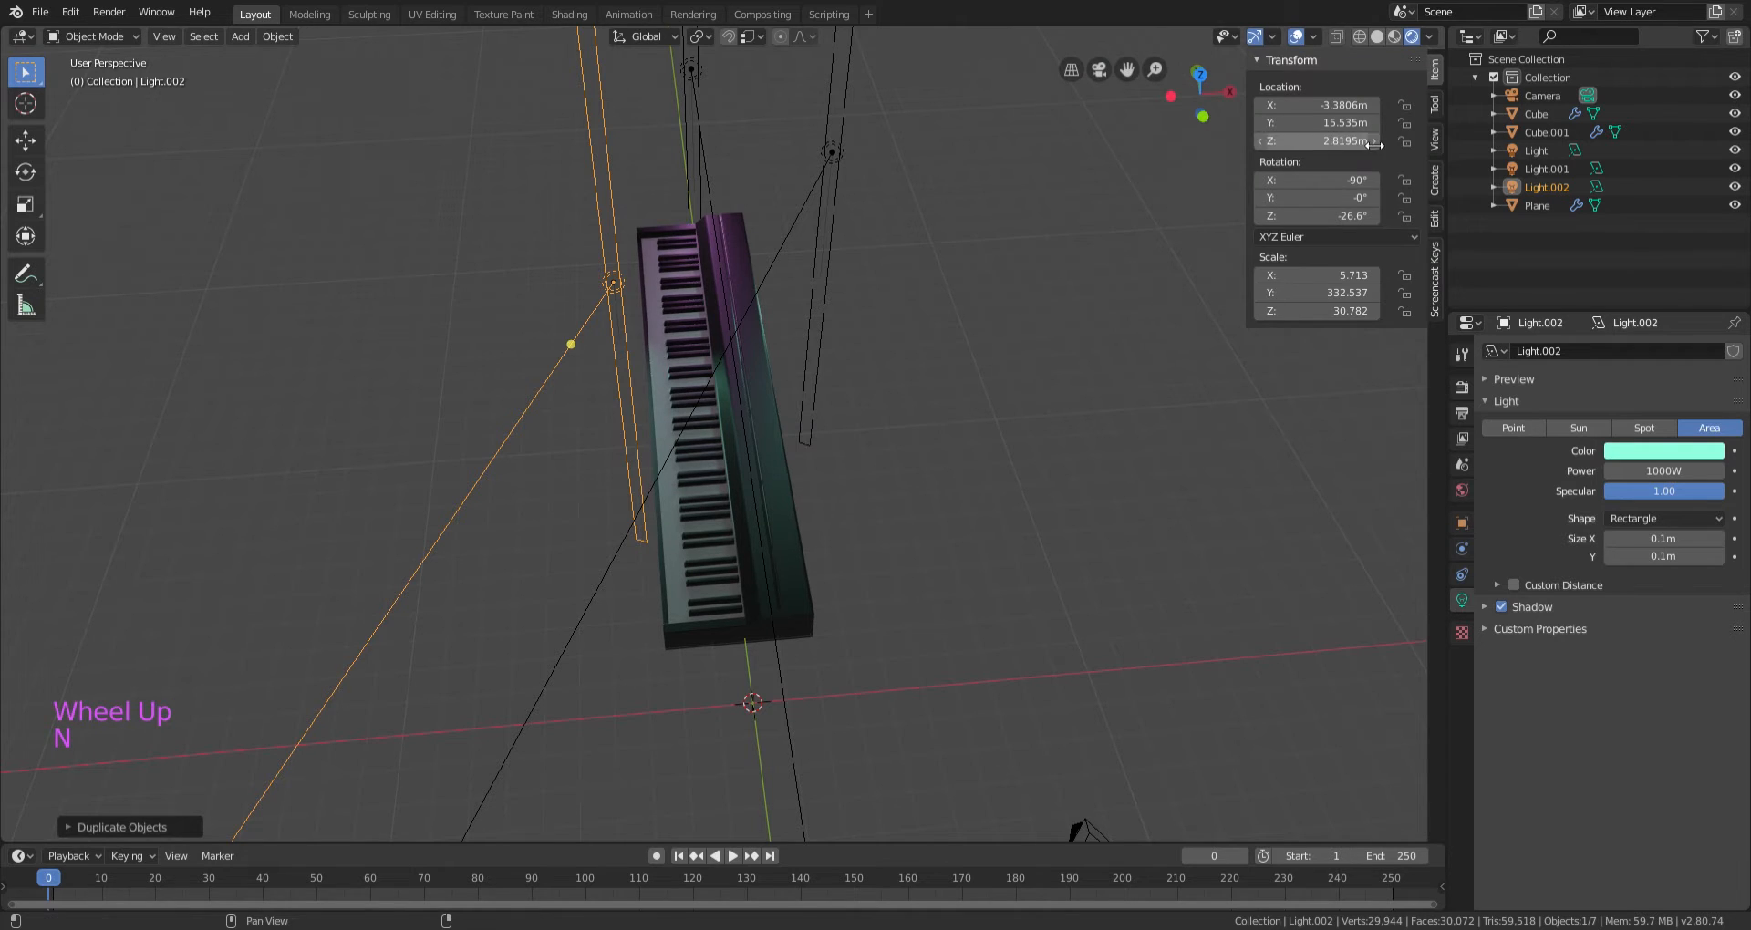
pyautogui.click(1340, 215)
pyautogui.write('0')
pyautogui.press('Return')
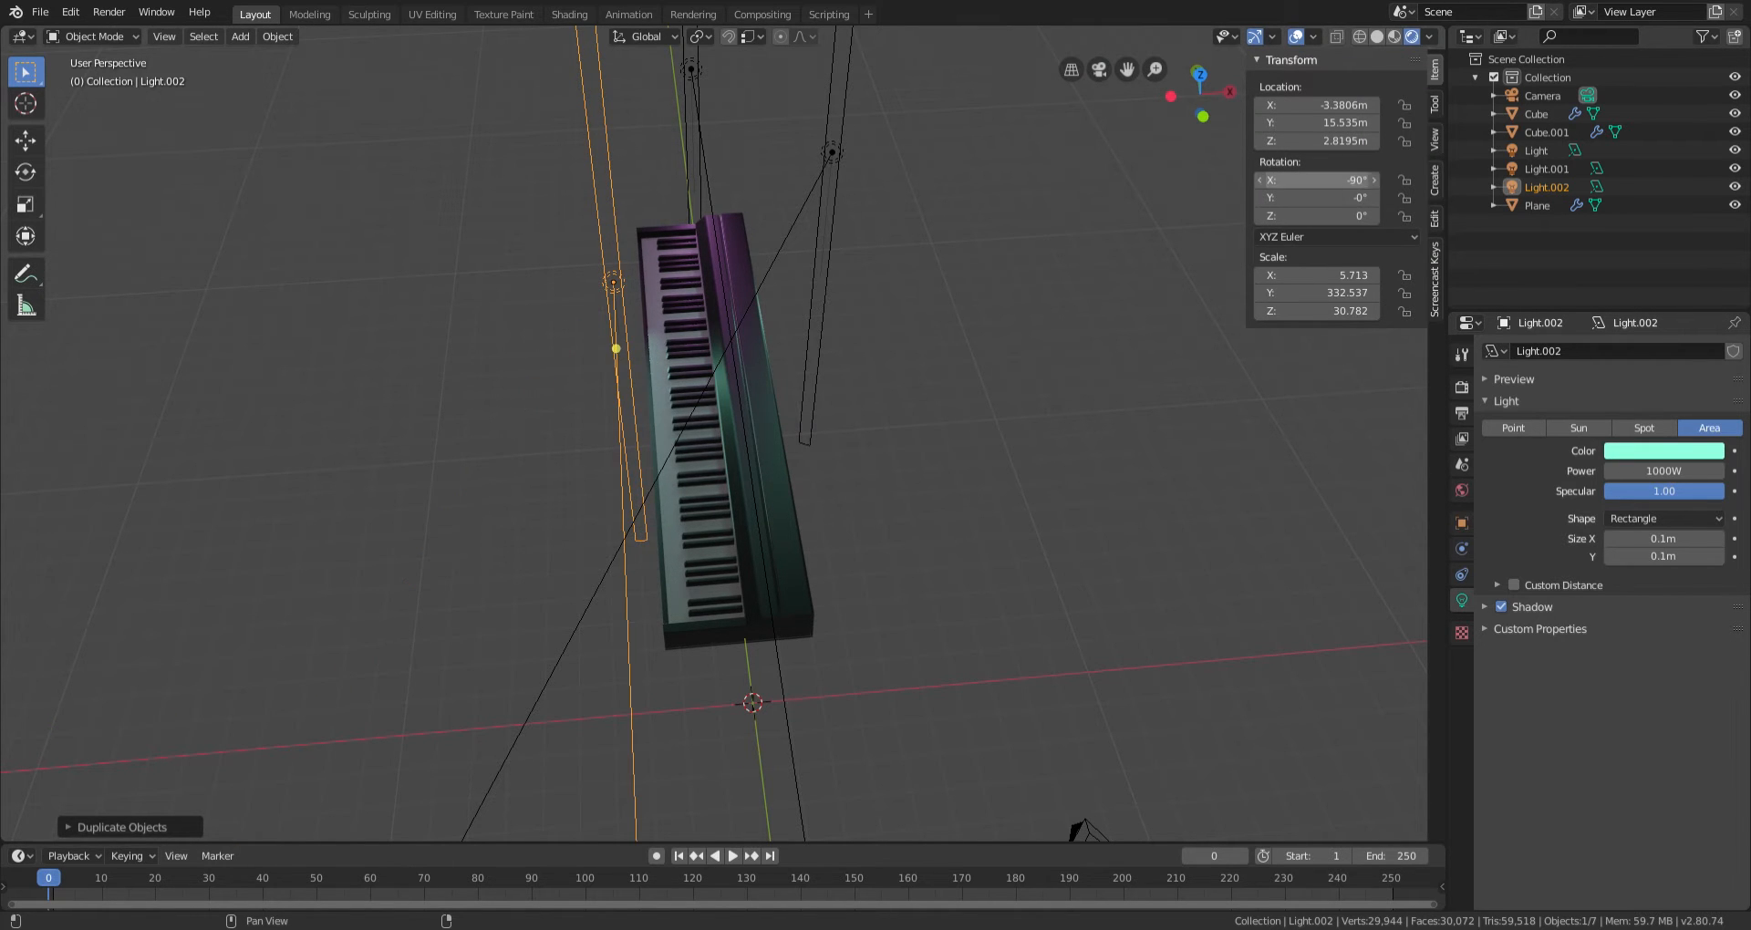
pyautogui.click(1318, 180)
pyautogui.write('0')
pyautogui.press('Return')
# Rotate the keyboard-side light 180° about the Y axis.
pyautogui.moveTo(847, 370); pyautogui.dragTo(1032, 262, button='middle')
pyautogui.press('r')
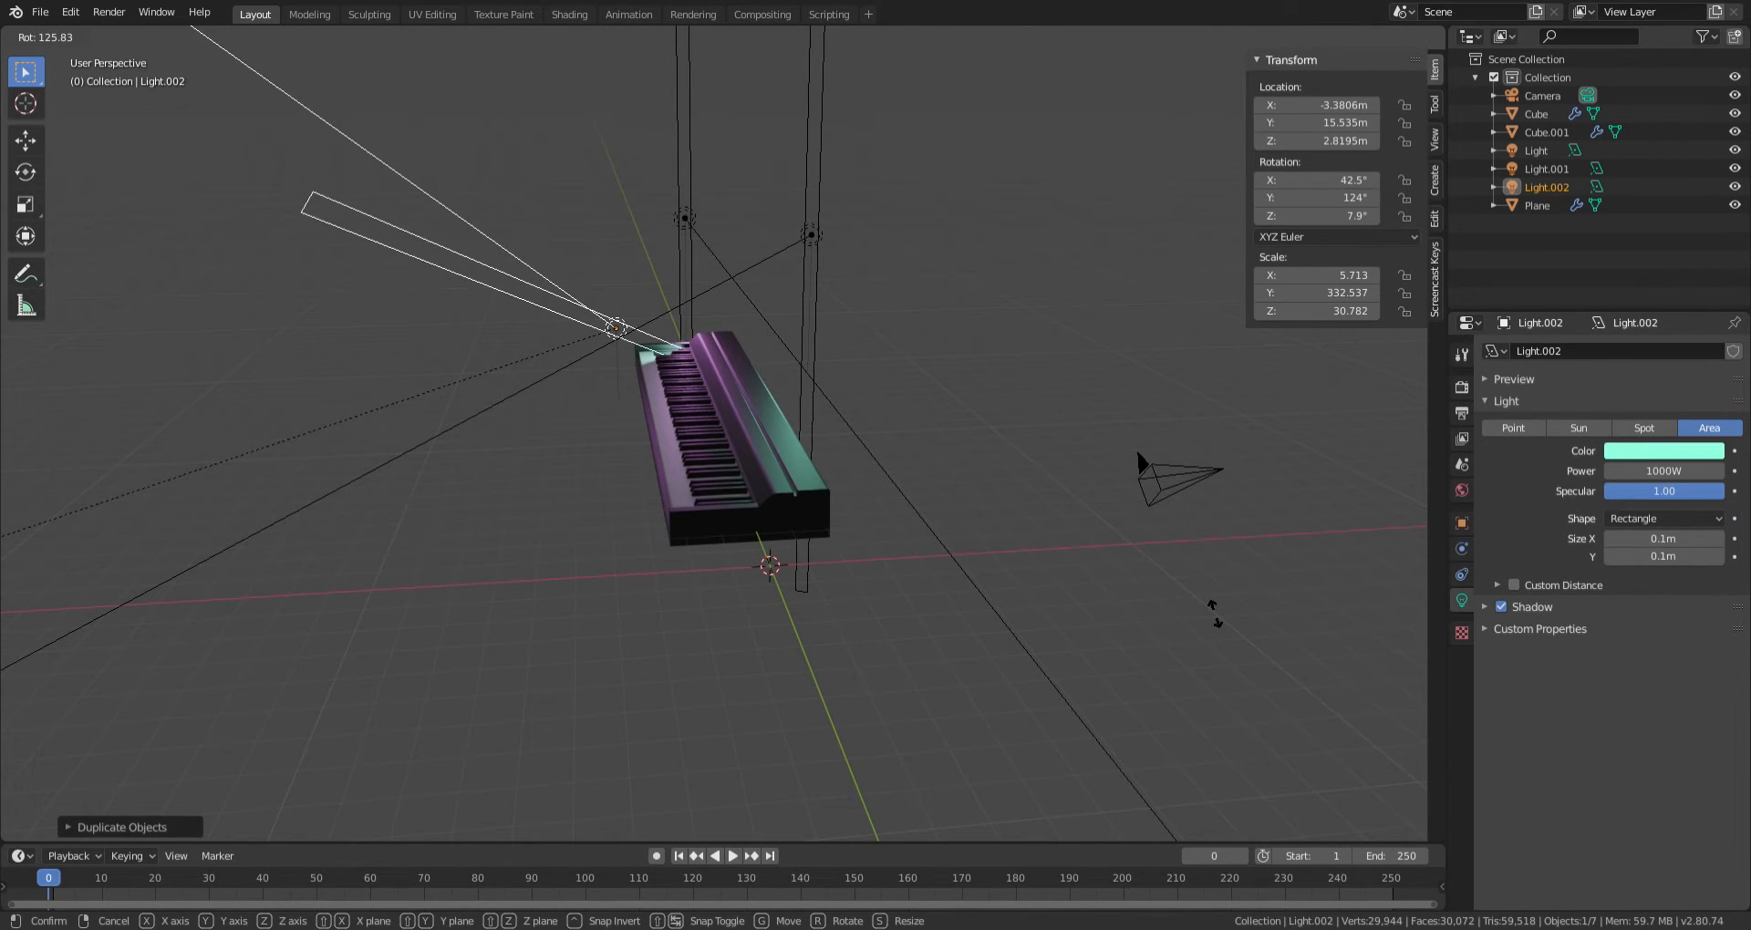
pyautogui.write('y180')
pyautogui.press('Return')
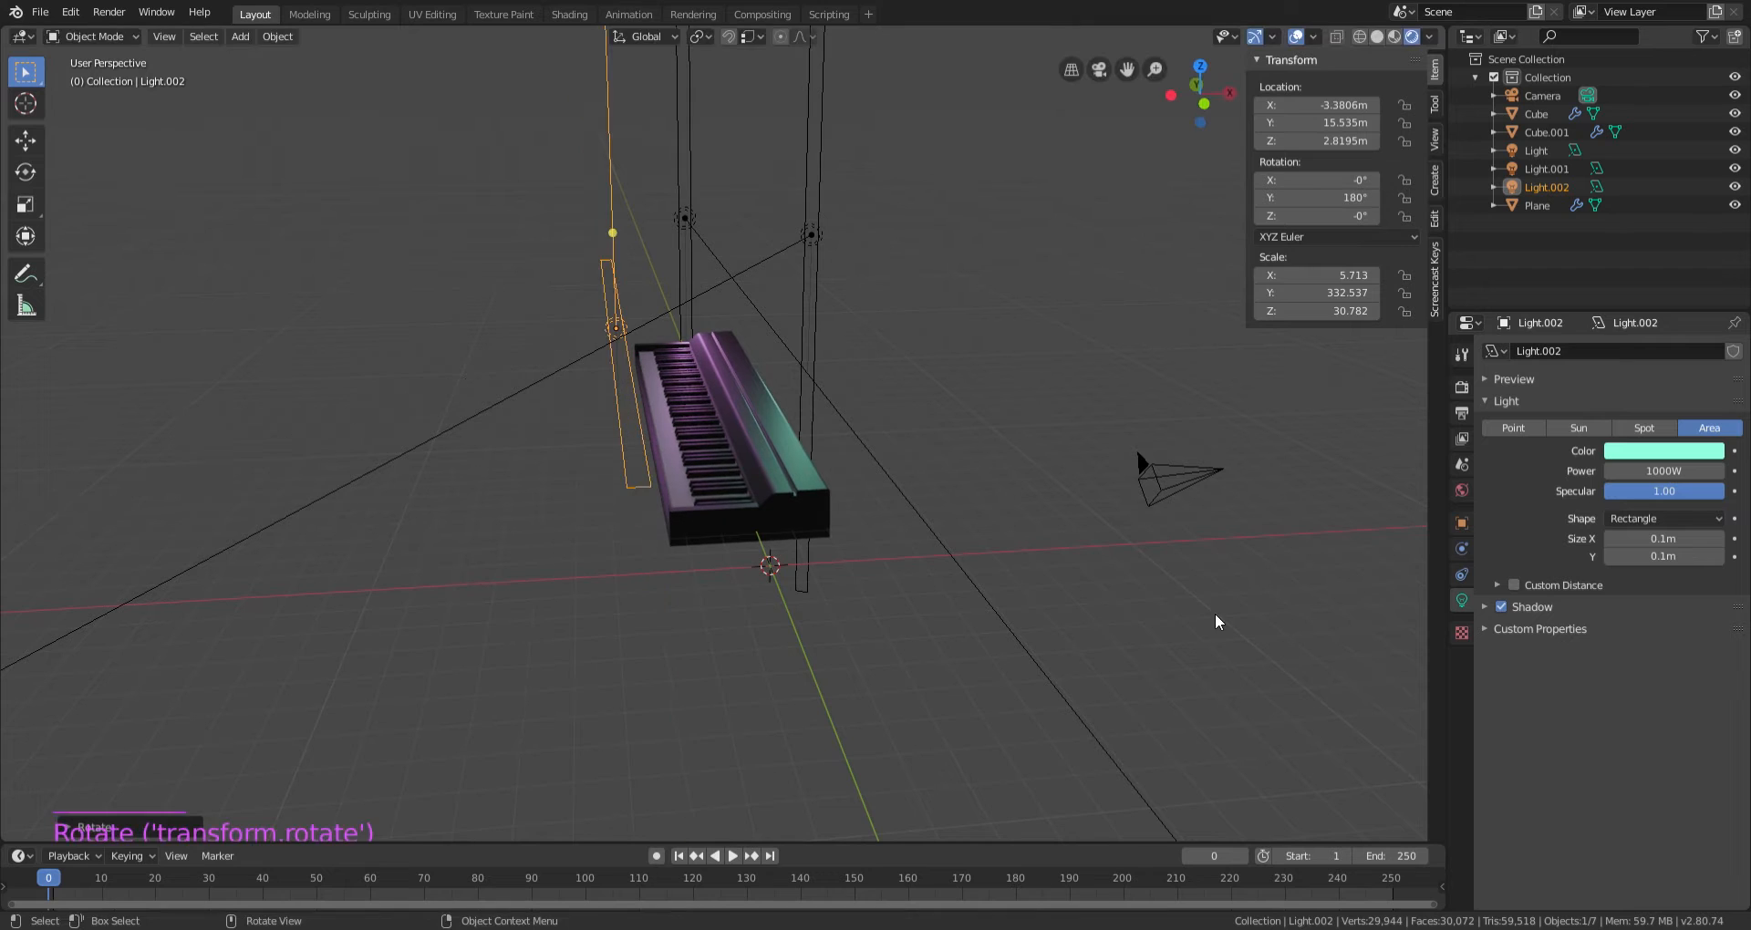
pyautogui.moveTo(996, 498); pyautogui.dragTo(770, 418, button='middle')
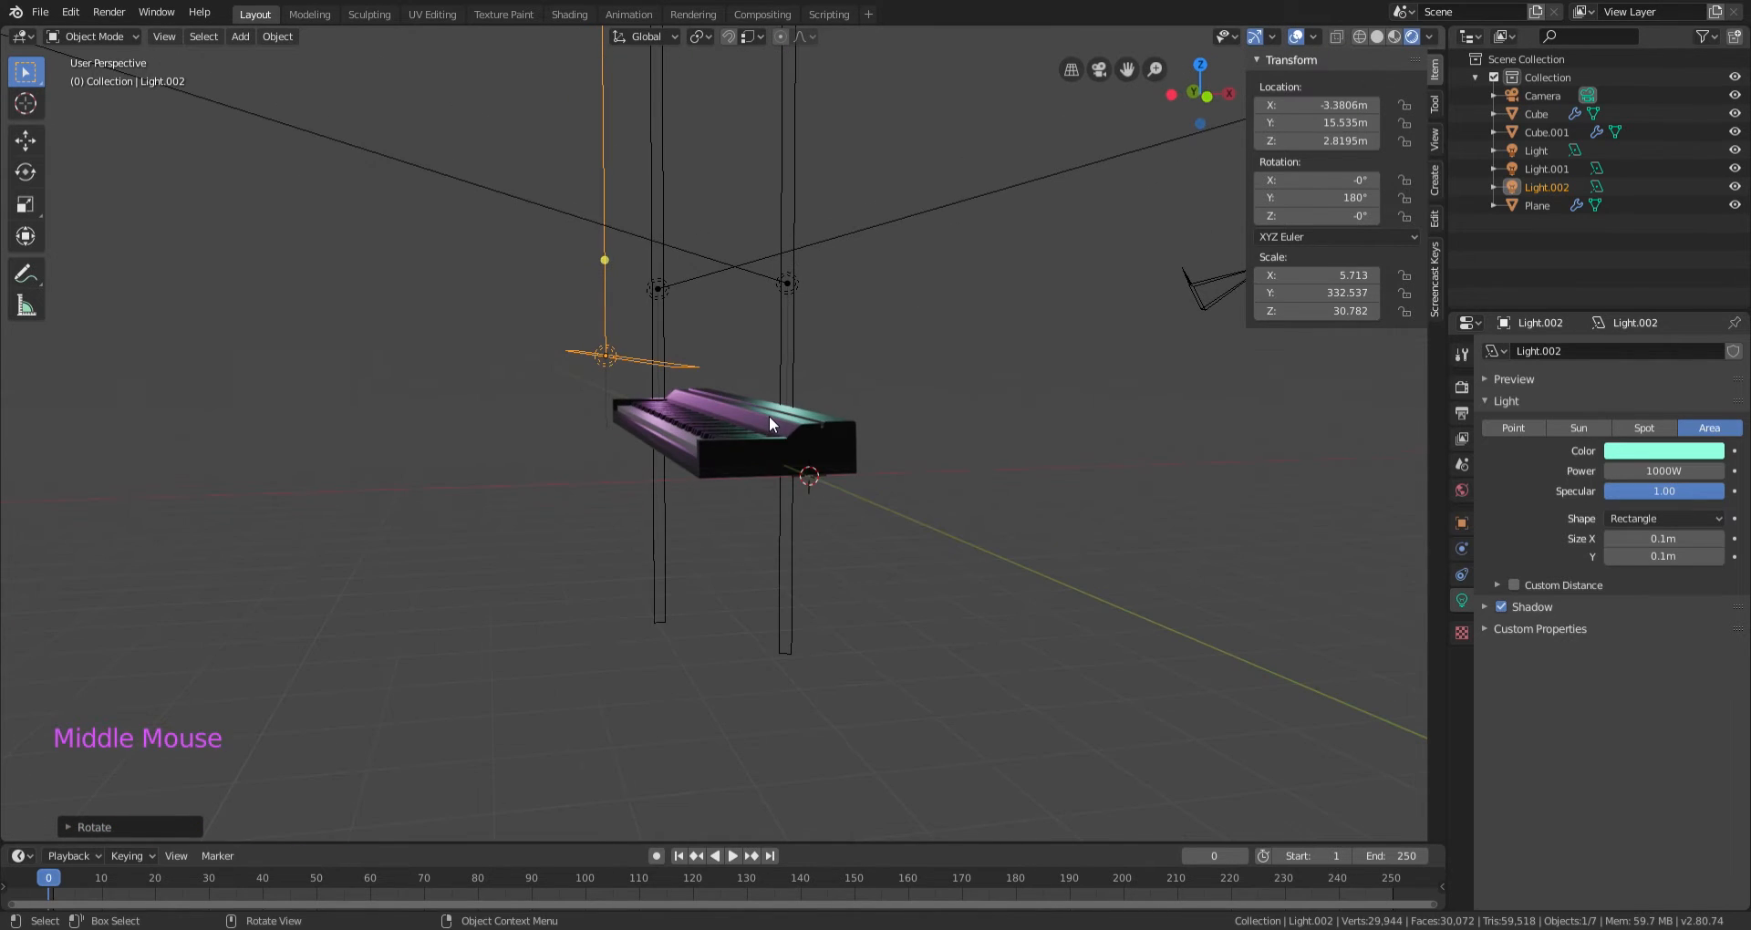
pyautogui.write('r90')
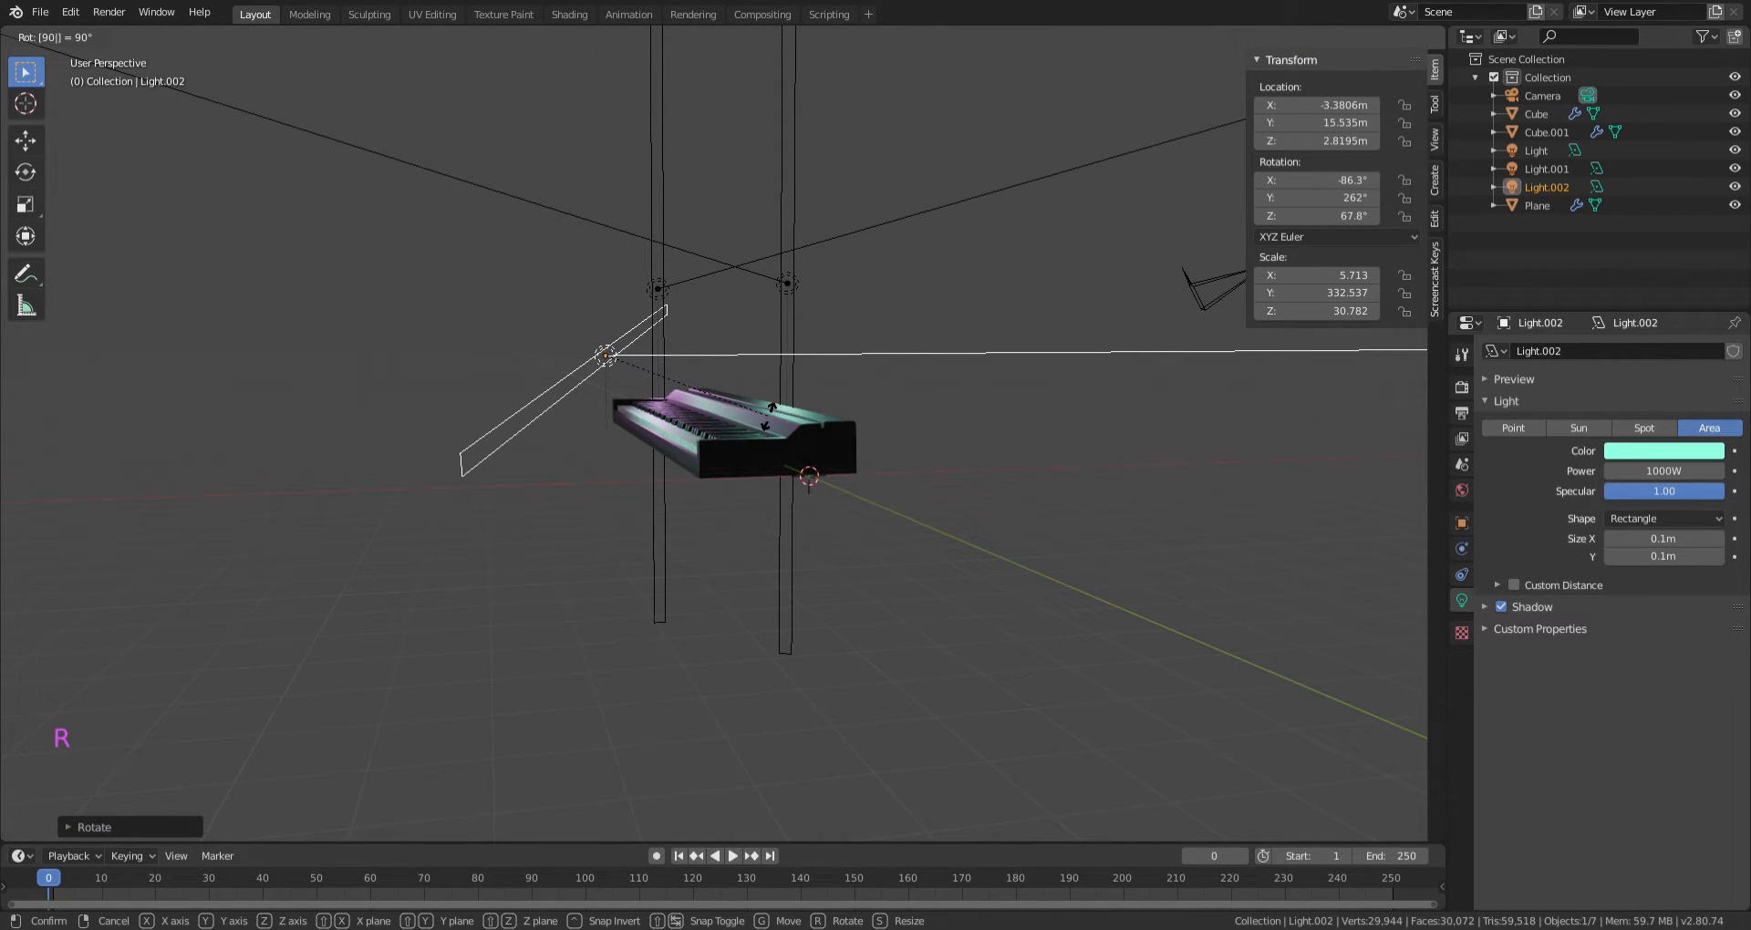
pyautogui.write('x')
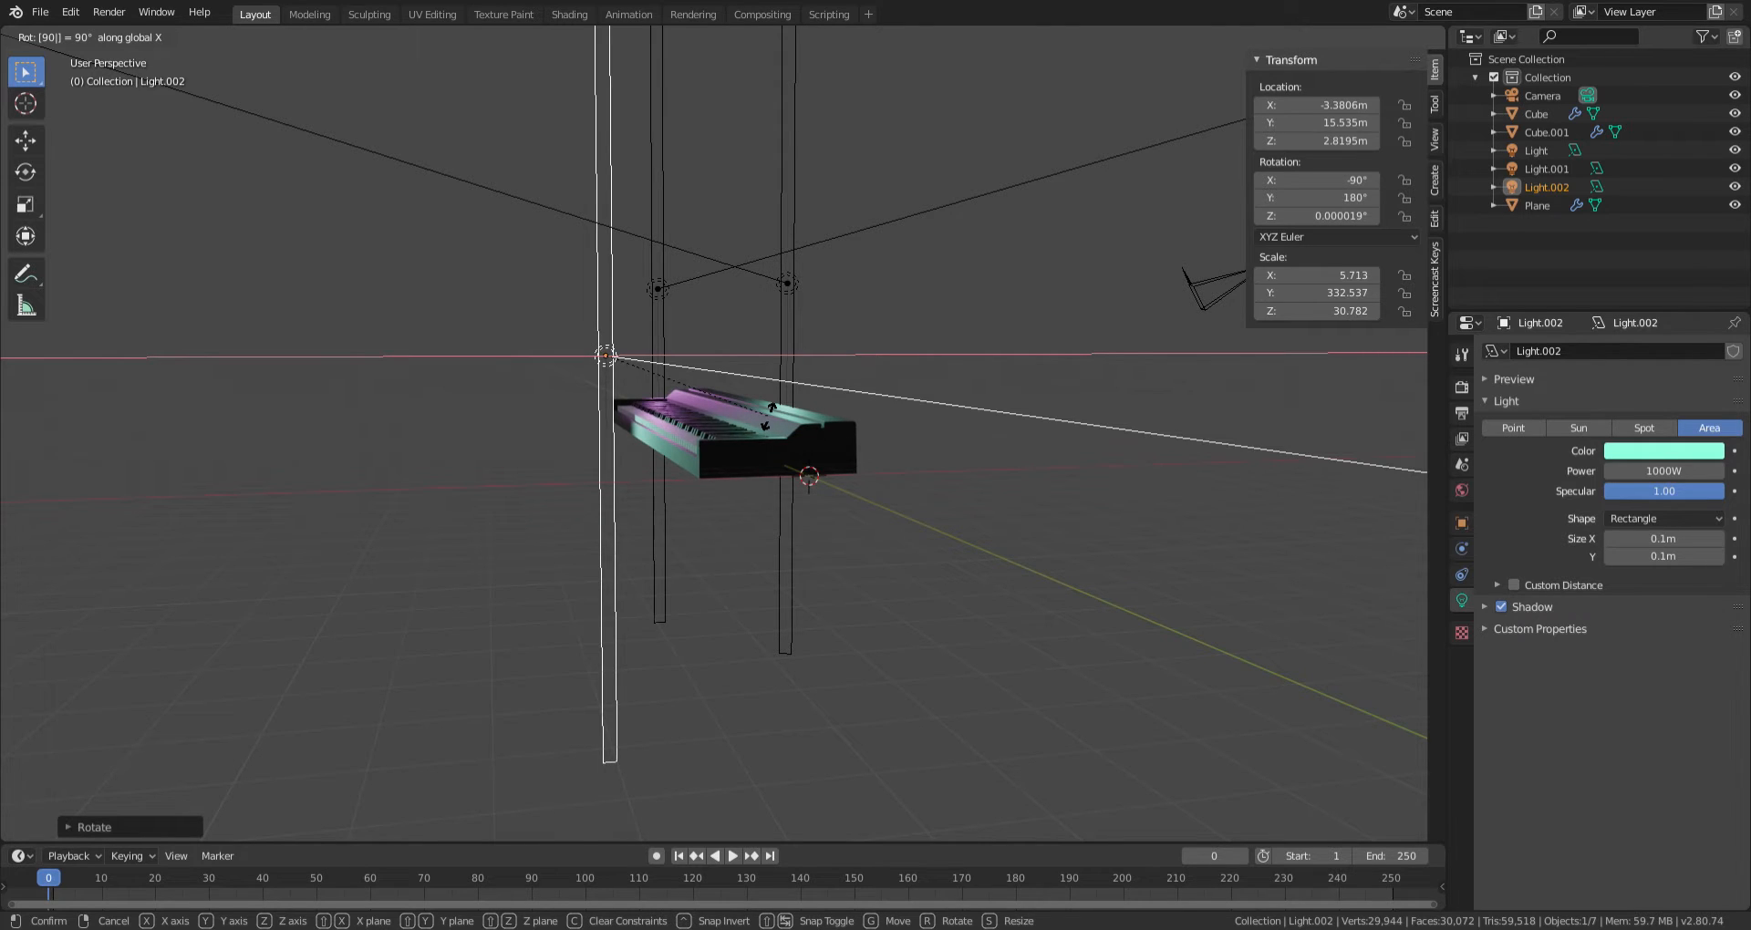
pyautogui.press('Return')
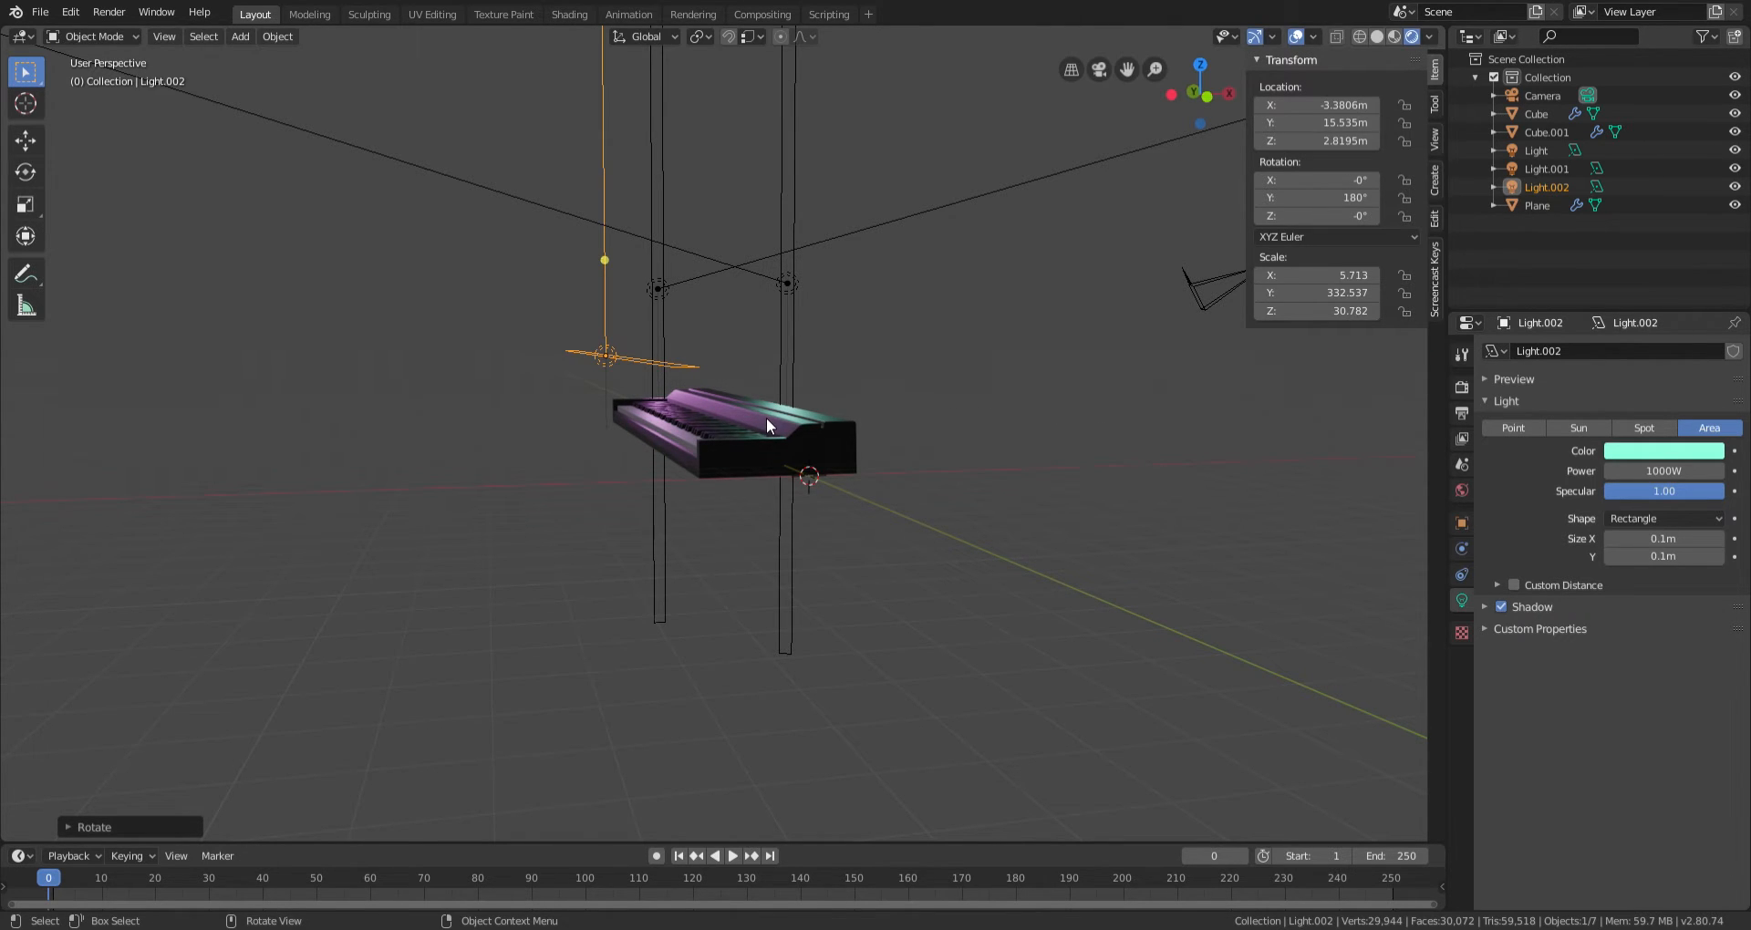
# Rotate the keyboard-side light a further 90° about the Y axis so it faces the piano.
pyautogui.press('r')
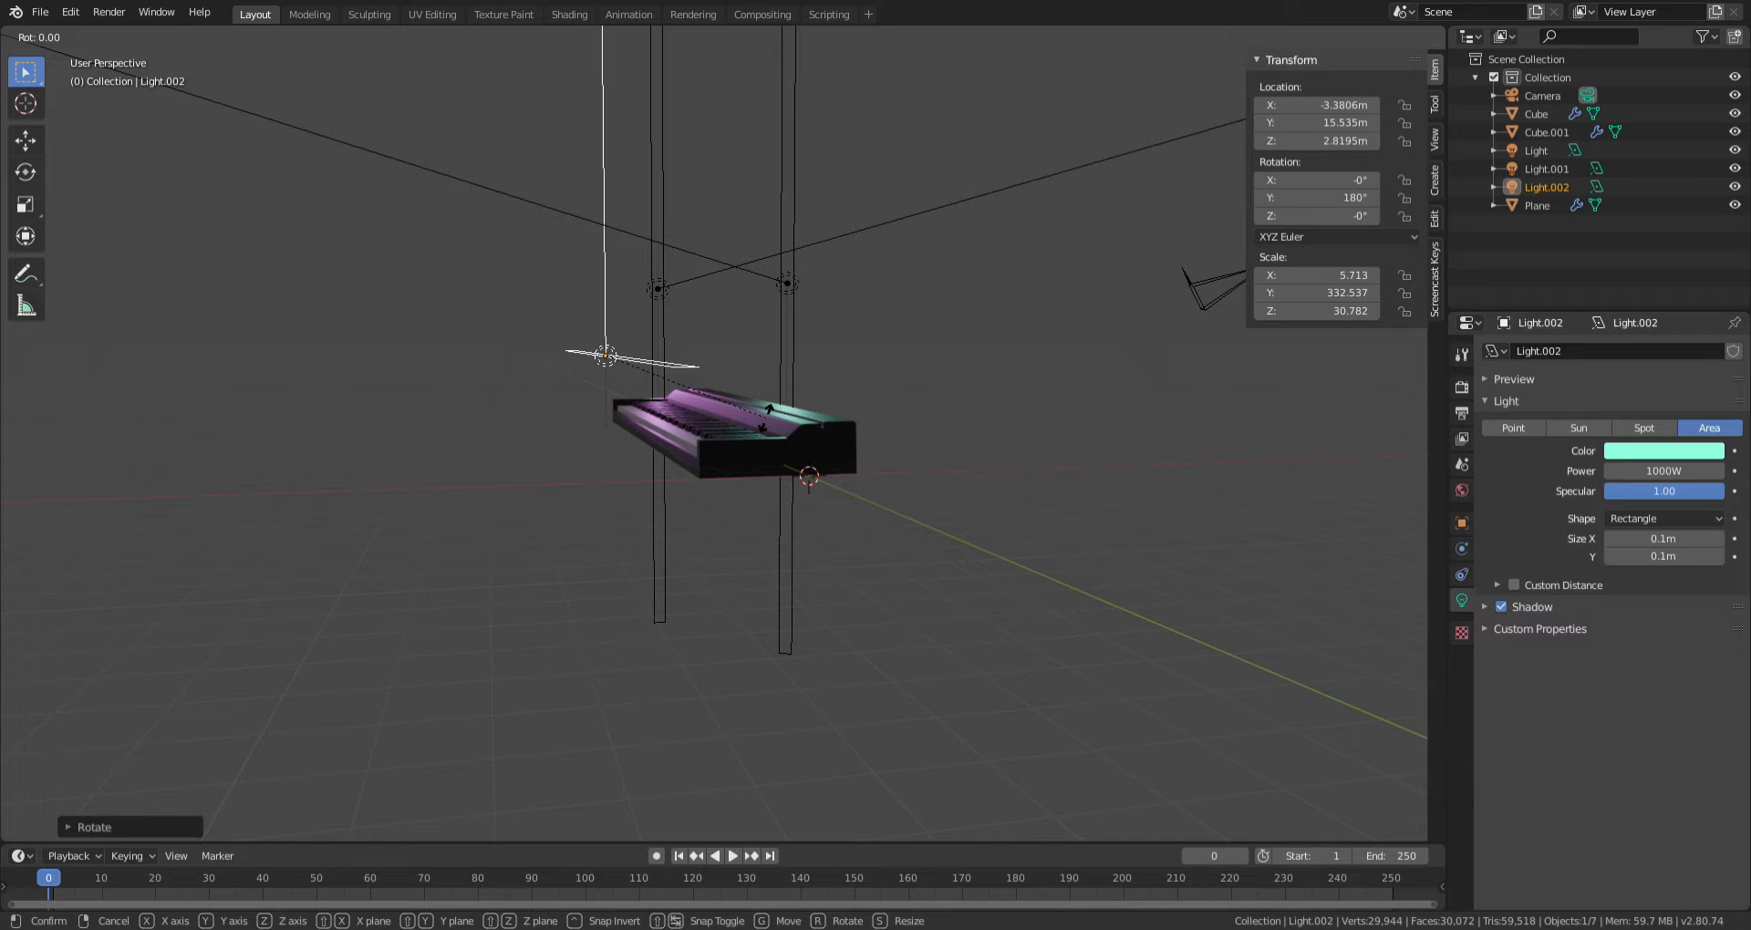
pyautogui.write('y90')
pyautogui.press('Return')
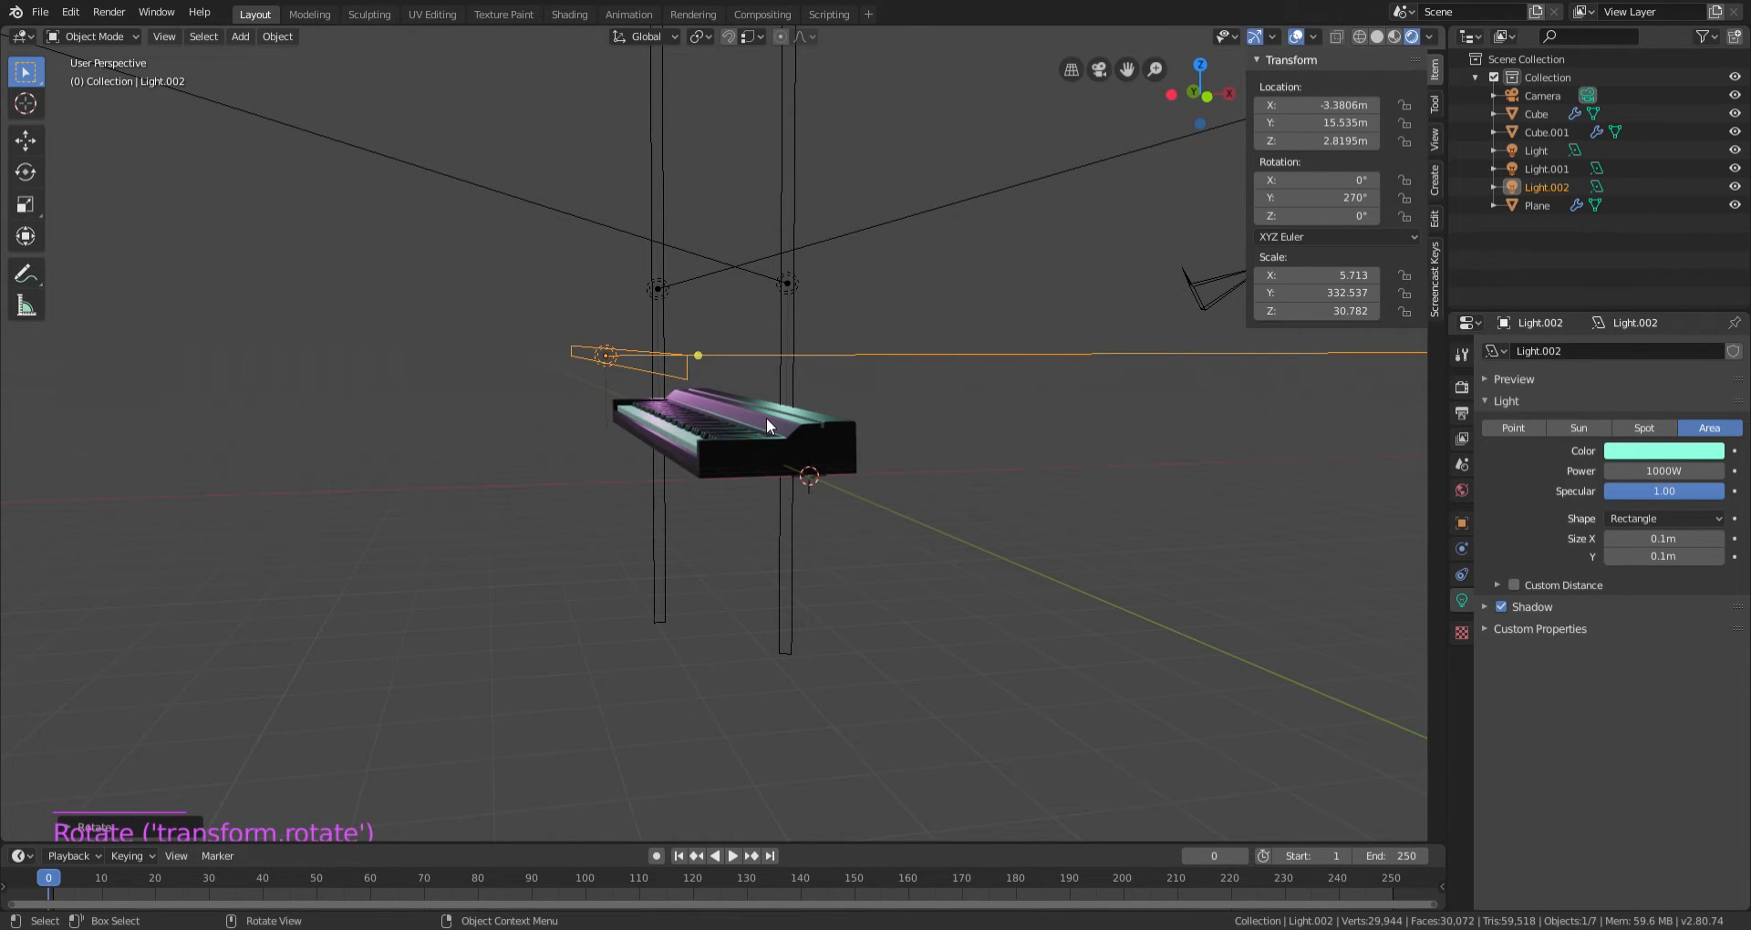
# Lower the keyboard-side light to about Z 0.64 m and stretch it vertically to an X scale of about 43.1.
pyautogui.moveTo(892, 230); pyautogui.dragTo(764, 303, button='middle')
pyautogui.press('g')
pyautogui.press('z')
pyautogui.click(764, 358)
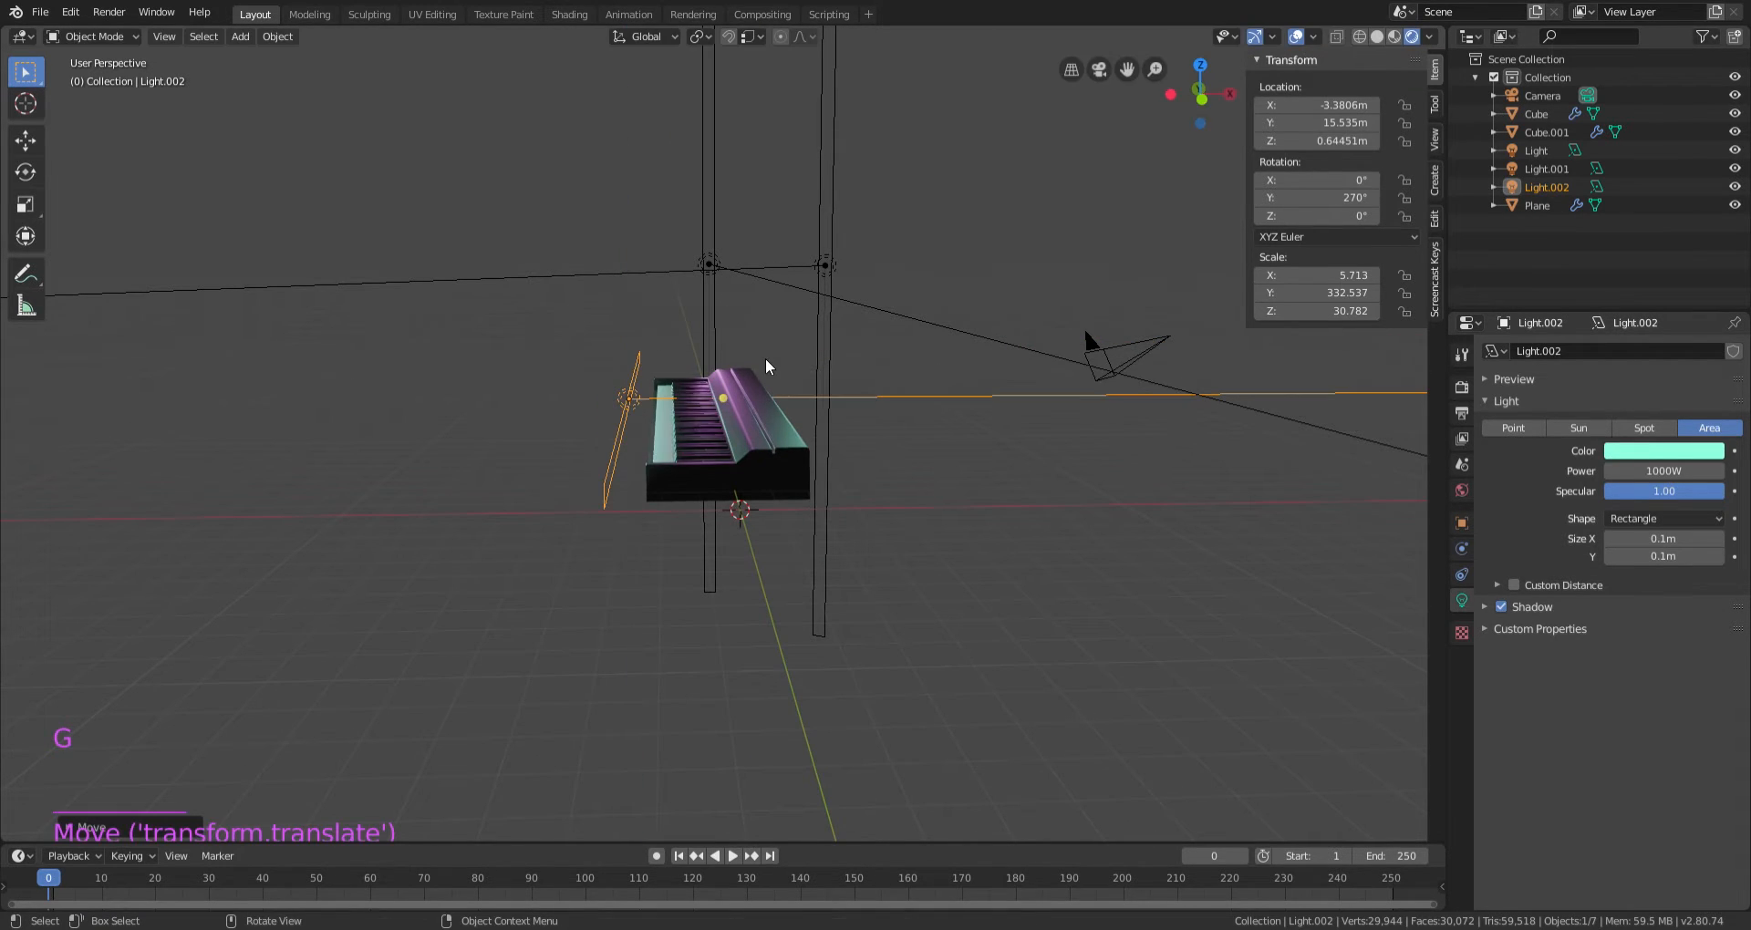
pyautogui.press('s')
pyautogui.press('z')
pyautogui.click(337, 294)
# Move the keyboard-side light away from the piano to about X -5.81 m and raise it to about Z 3.47 m.
pyautogui.moveTo(491, 344); pyautogui.dragTo(761, 533, button='middle')
pyautogui.press('g')
pyautogui.press('y')
pyautogui.rightClick(490, 396)
pyautogui.press('g')
pyautogui.middleClick(630, 434)
pyautogui.moveTo(584, 406); pyautogui.dragTo(573, 354, button='middle')
pyautogui.scroll(-2, 574, 356)
pyautogui.press('g')
pyautogui.press('z')
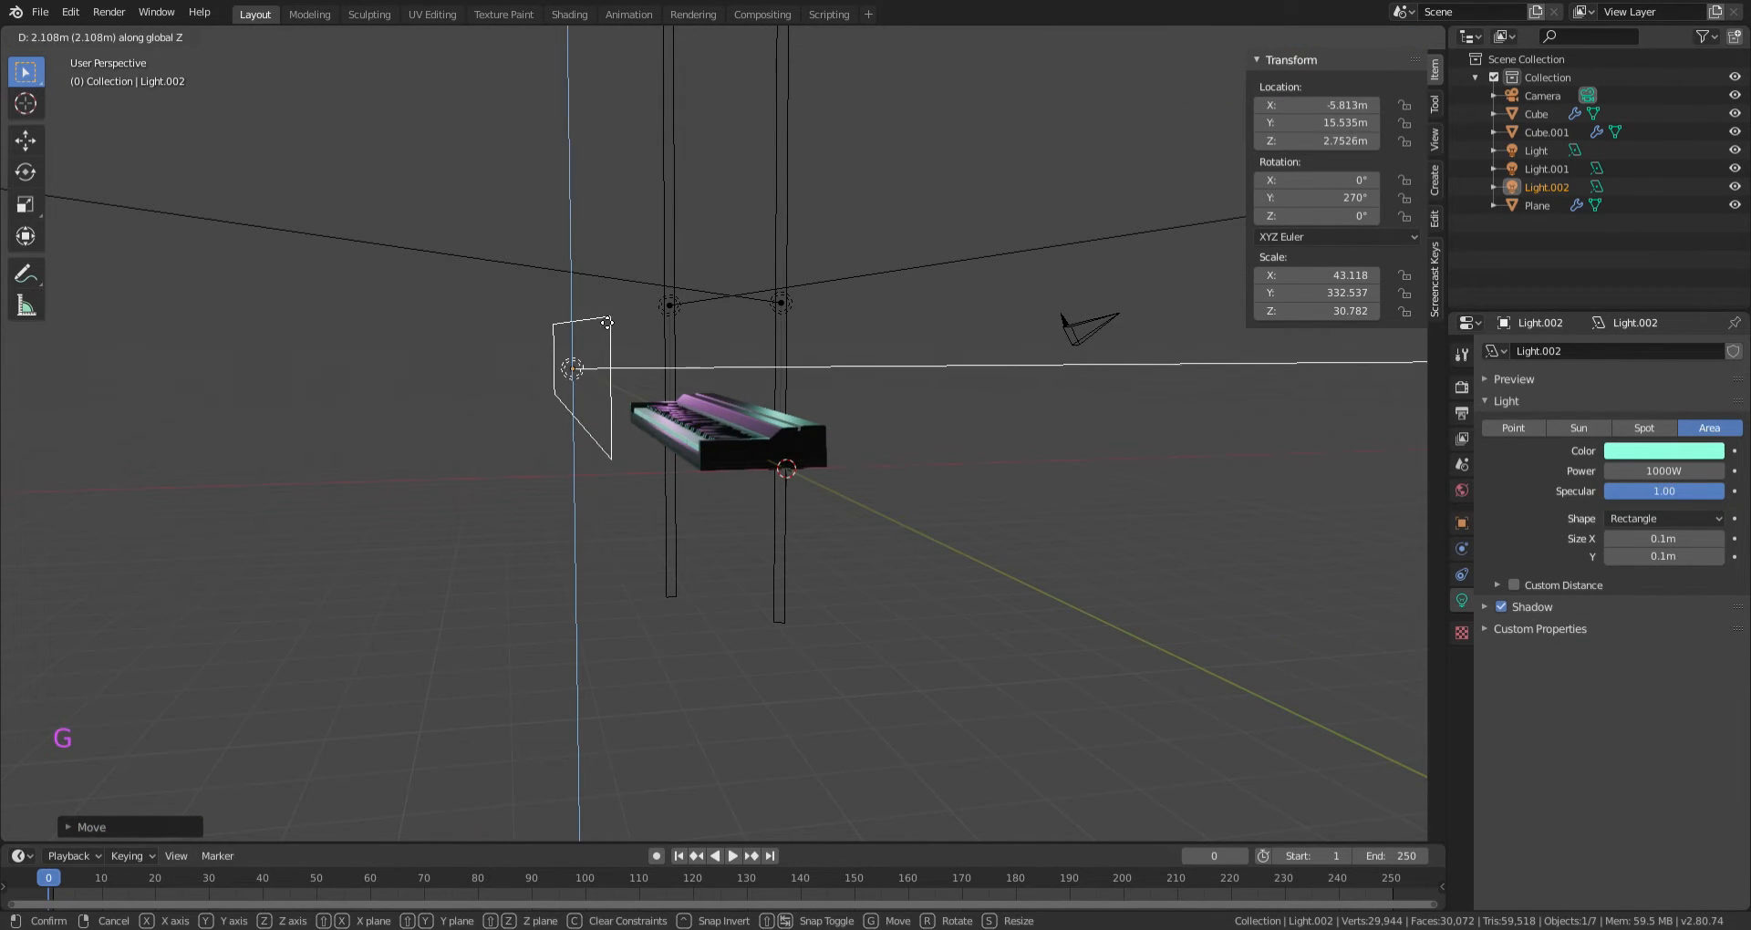
pyautogui.click(609, 308)
pyautogui.press('s')
pyautogui.press('x')
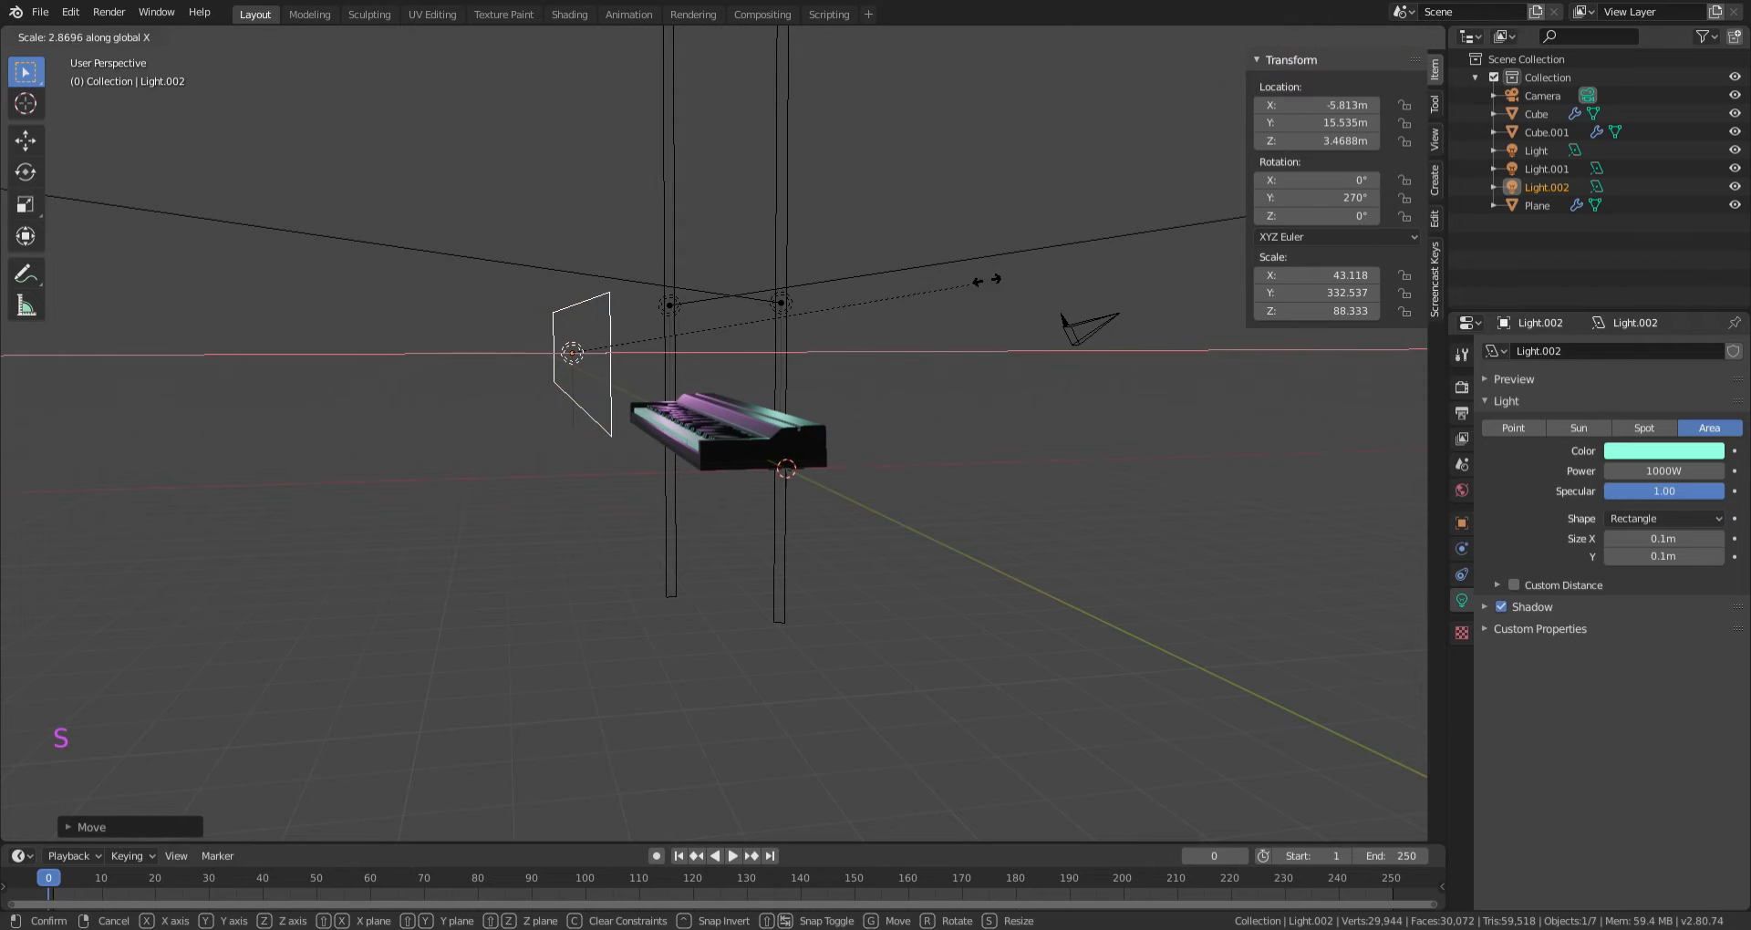
pyautogui.rightClick(1098, 264)
# Stretch the keyboard-side light further along the vertical axis to an X scale of about 117.1.
pyautogui.press('s')
pyautogui.press('z')
pyautogui.click(421, 219)
# Make the keyboard-side light white by setting its color saturation to 0.
pyautogui.moveTo(484, 218); pyautogui.dragTo(489, 294, button='middle')
pyautogui.click(1693, 450)
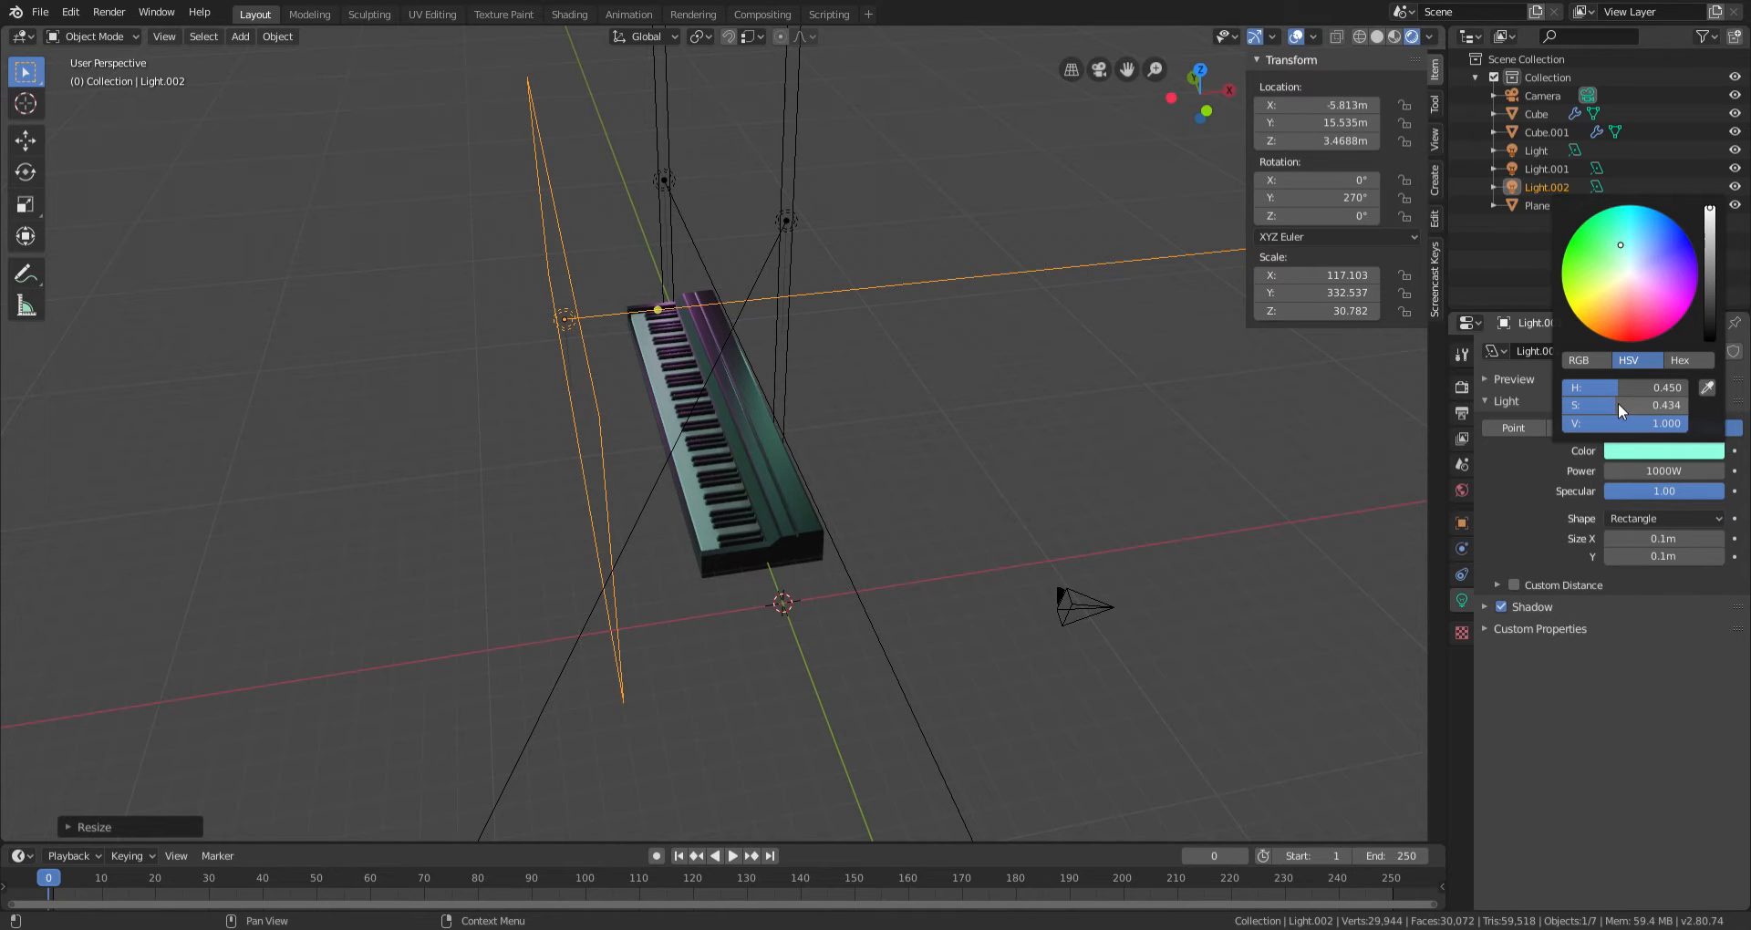
pyautogui.moveTo(1614, 405); pyautogui.dragTo(1564, 405)
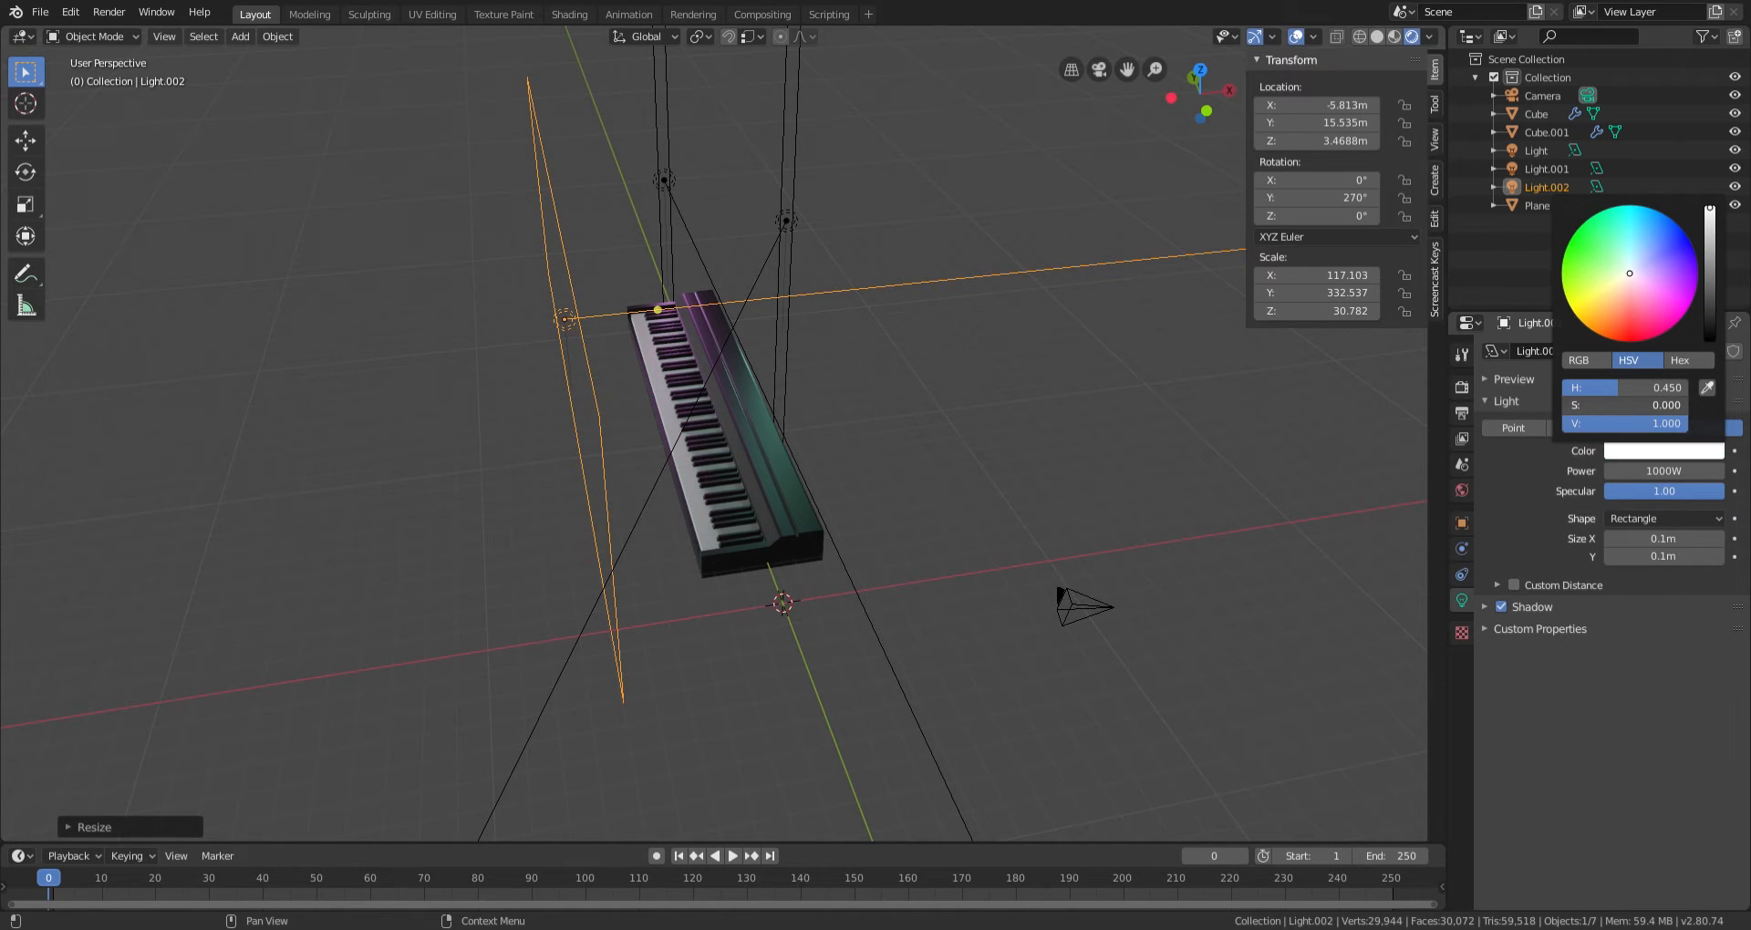
# Frame a close, low view along the keys toward the far end and align the camera to it.
pyautogui.moveTo(876, 538); pyautogui.dragTo(894, 450, button='middle')
pyautogui.scroll(6, 852, 536)
pyautogui.press('KP_0')
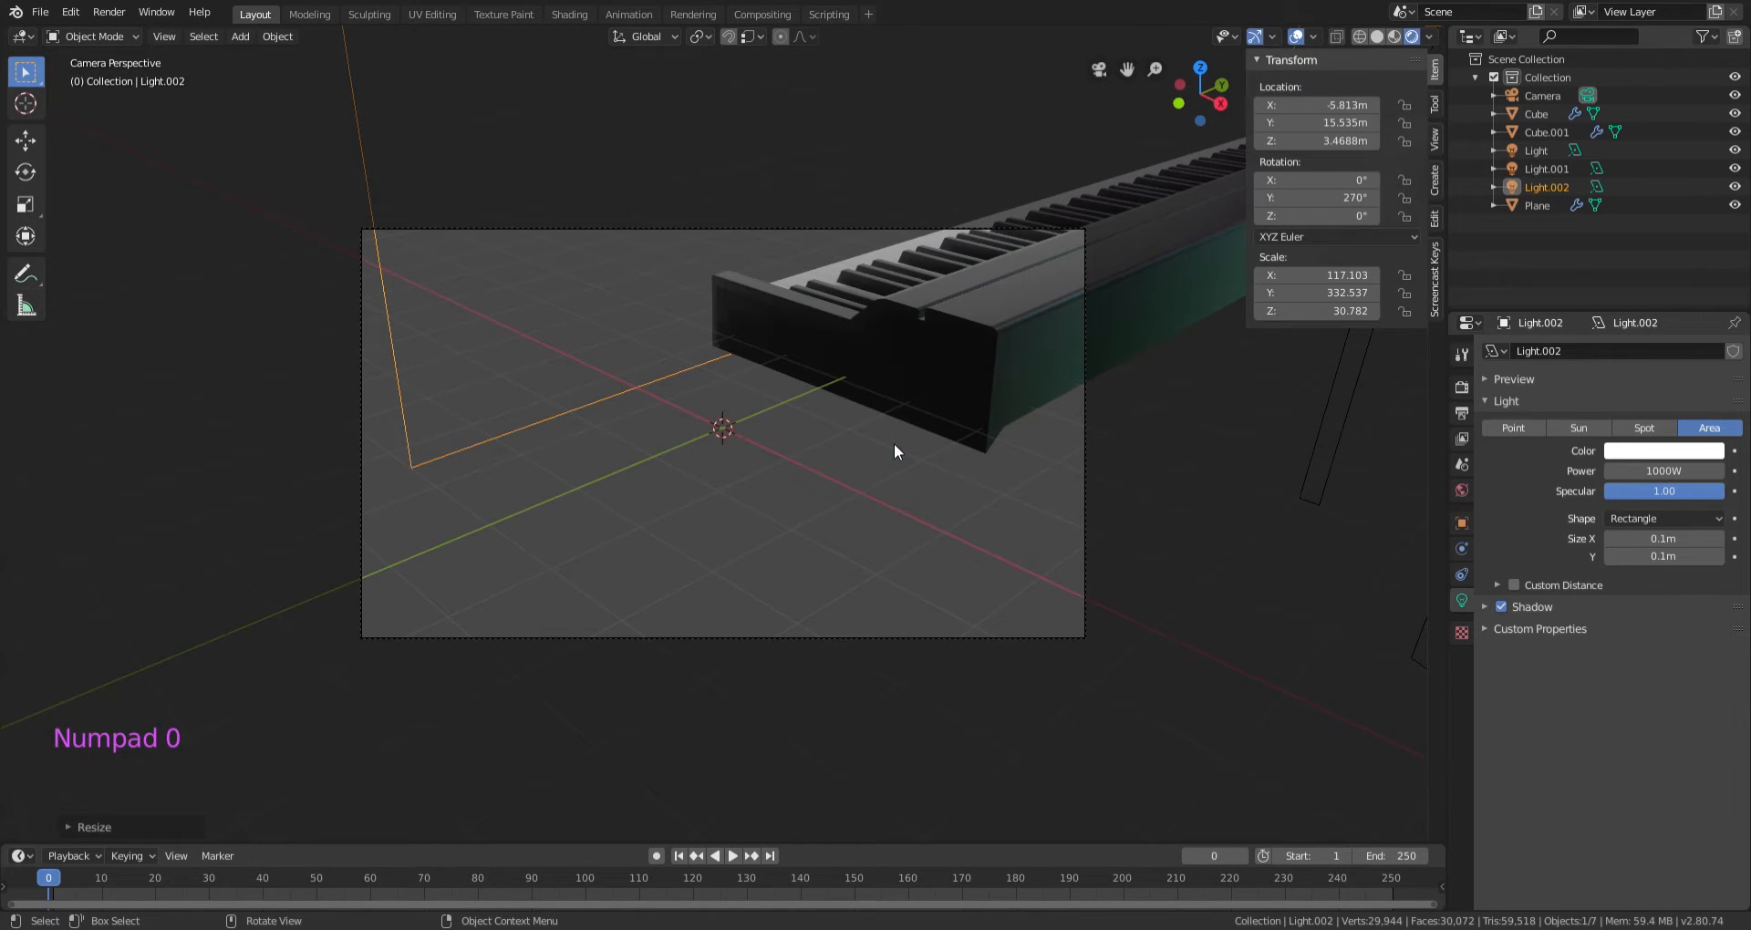
pyautogui.moveTo(865, 363); pyautogui.dragTo(818, 672, button='middle')
pyautogui.scroll(6, 977, 395)
pyautogui.keyDown('shift'); pyautogui.scroll(-1, 735, 594); pyautogui.keyUp('shift')
pyautogui.scroll(-3, 757, 556)
pyautogui.scroll(3, 821, 610)
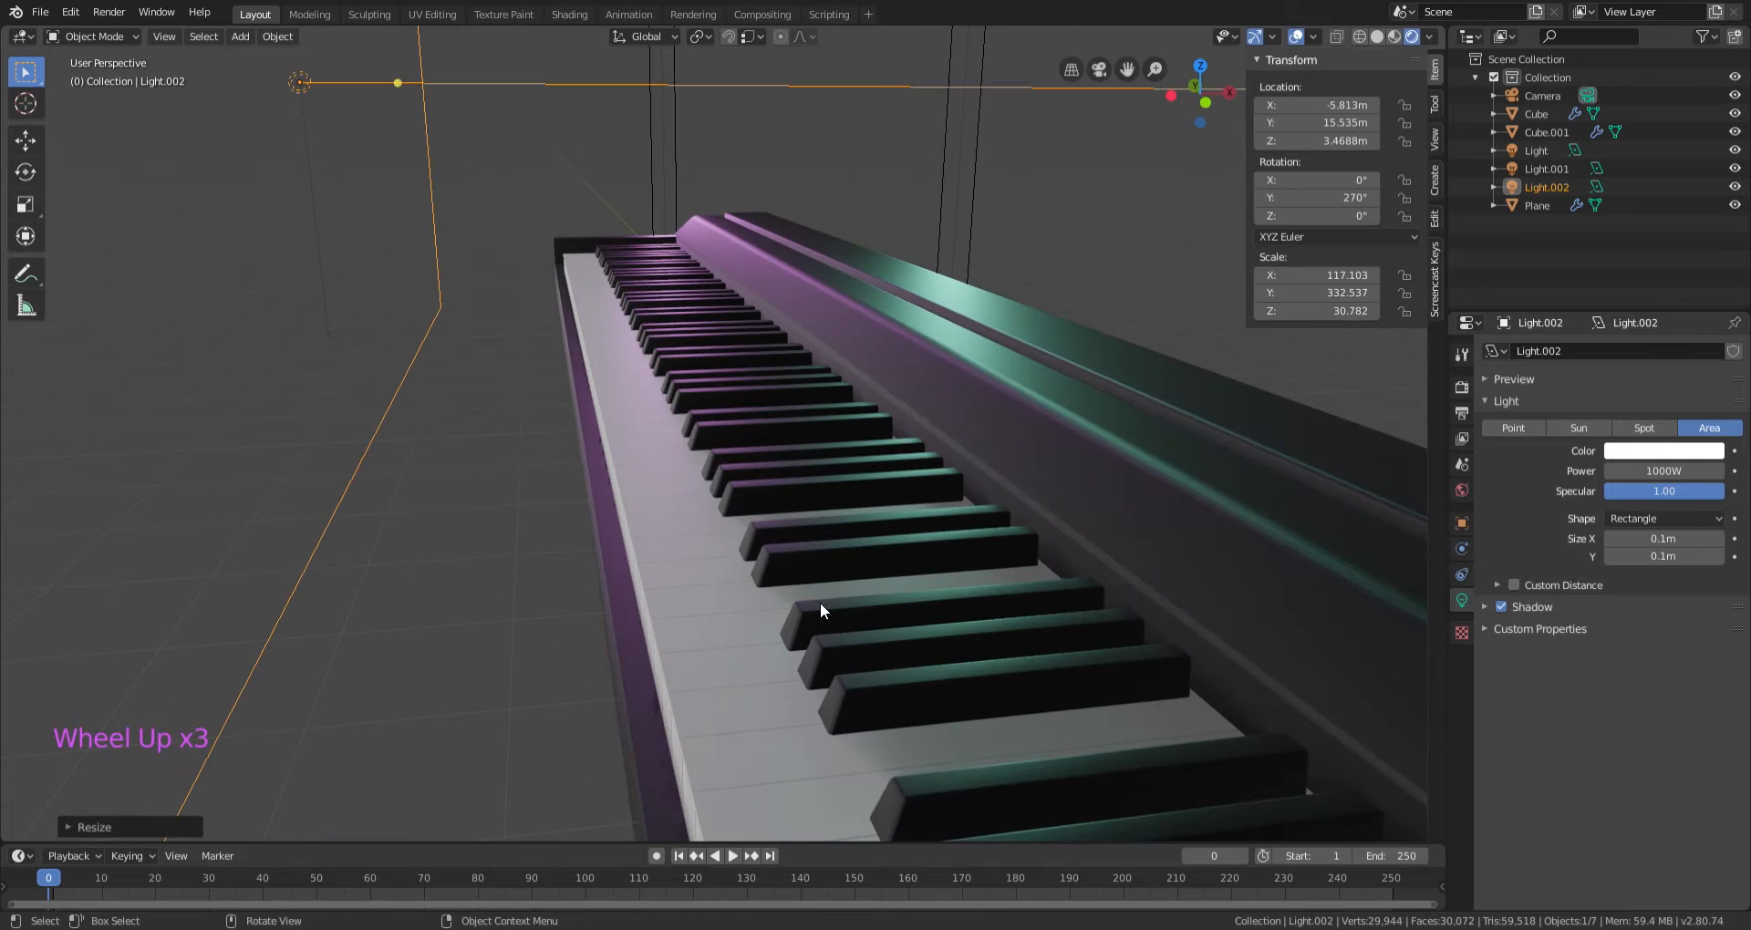
pyautogui.press('ctrl+alt+KP_0')
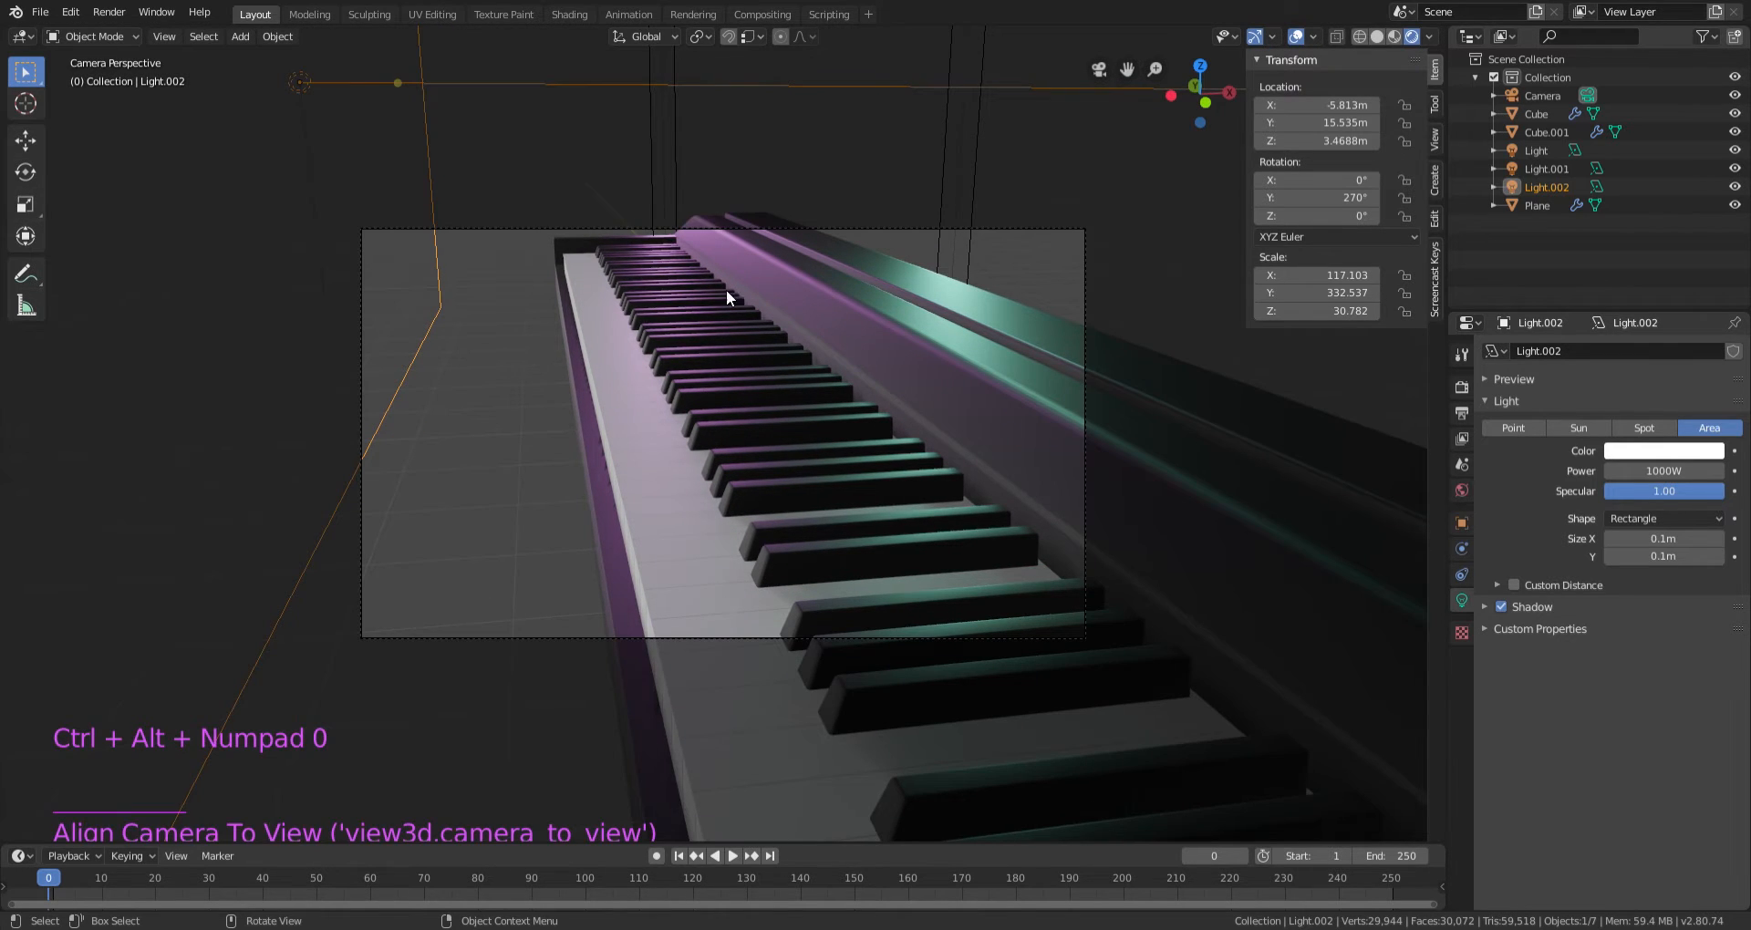
# Move the camera back from the near end of the keys to about X -2.31 m, Y -1.9 m, Z 2.47 m.
pyautogui.click(752, 222)
pyautogui.click(767, 228)
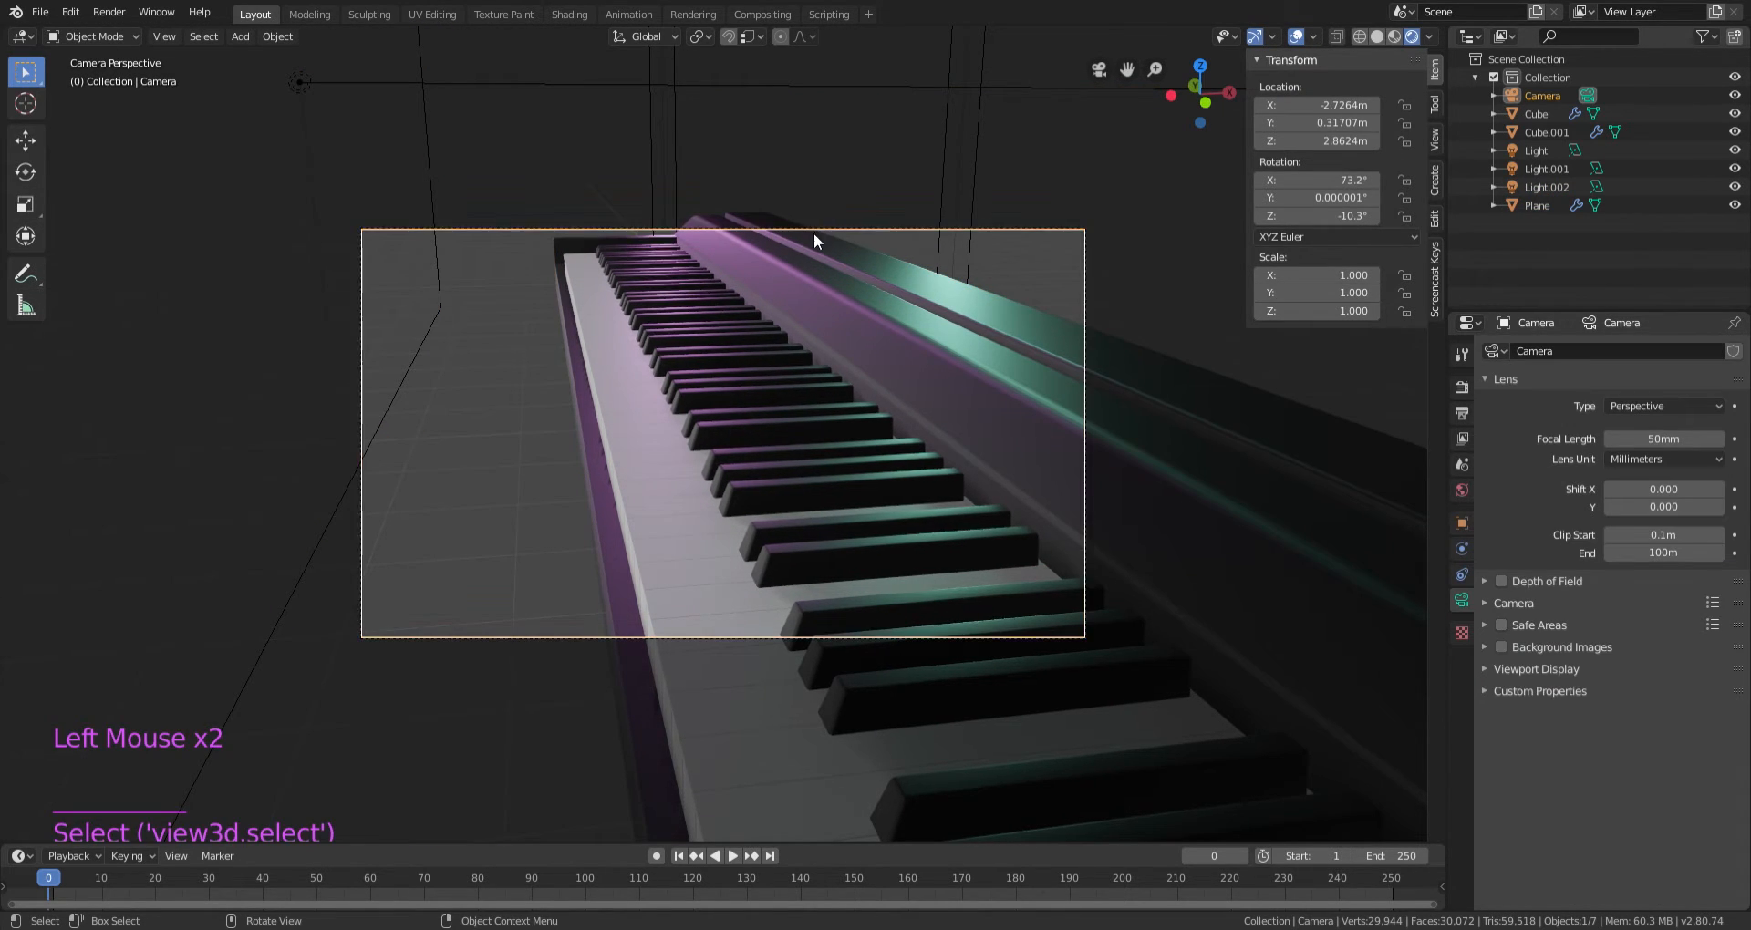
pyautogui.press('g')
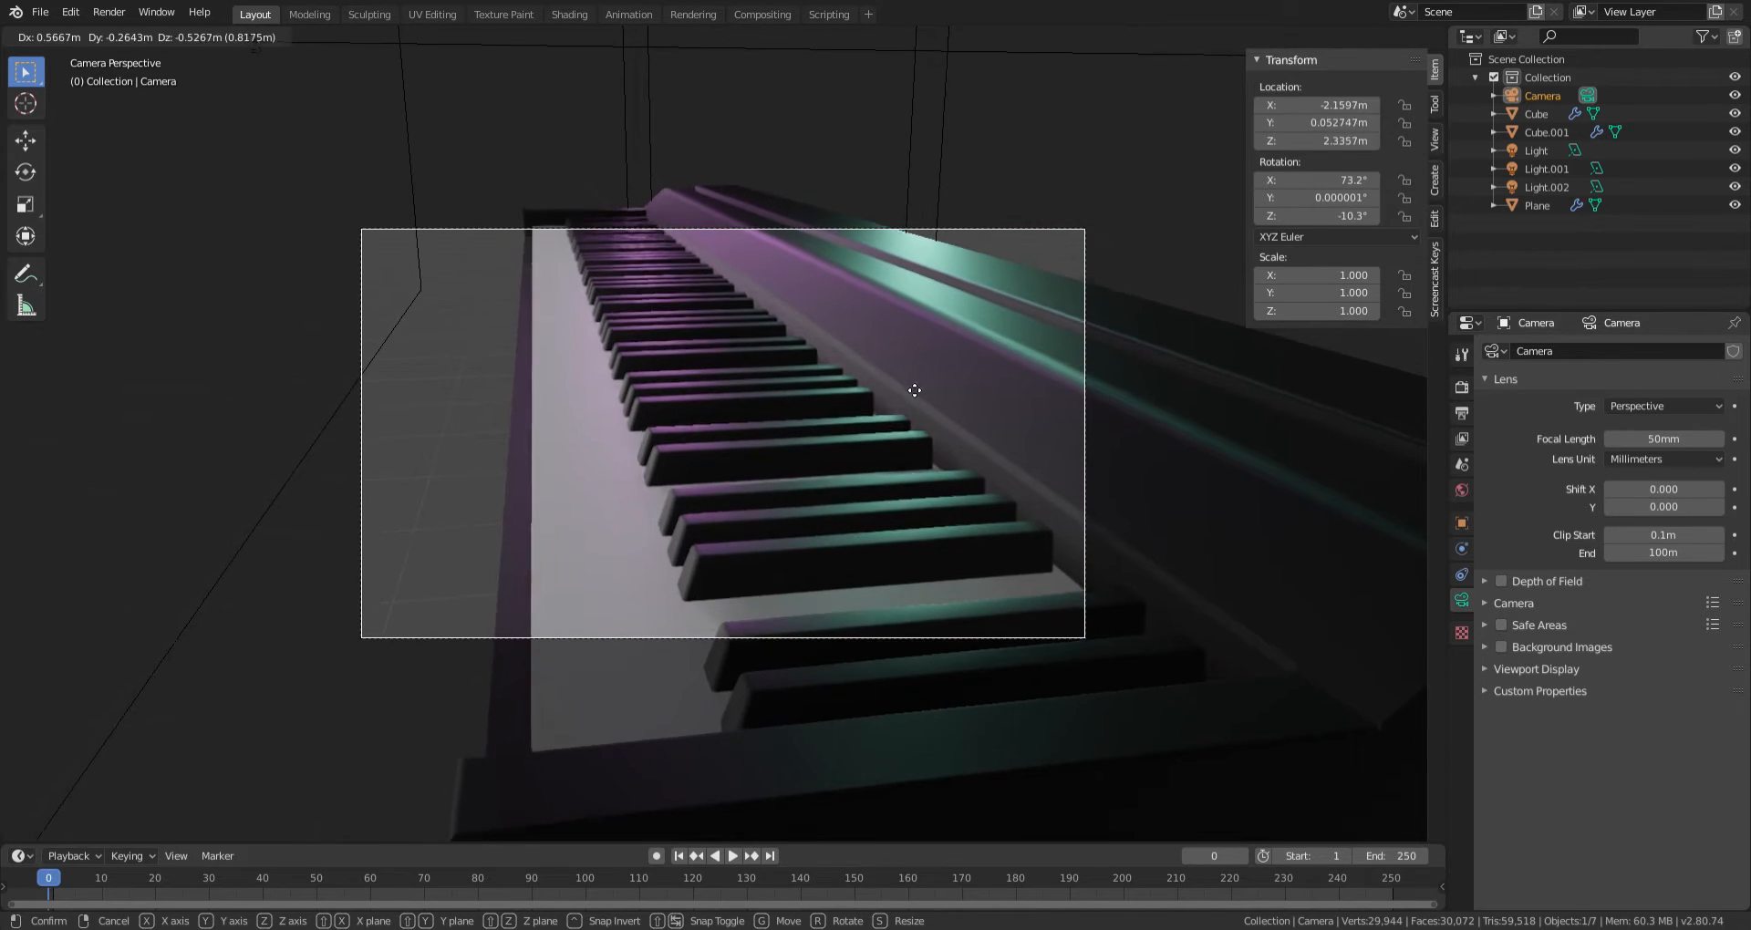
pyautogui.click(881, 359)
pyautogui.press('g')
pyautogui.press('y')
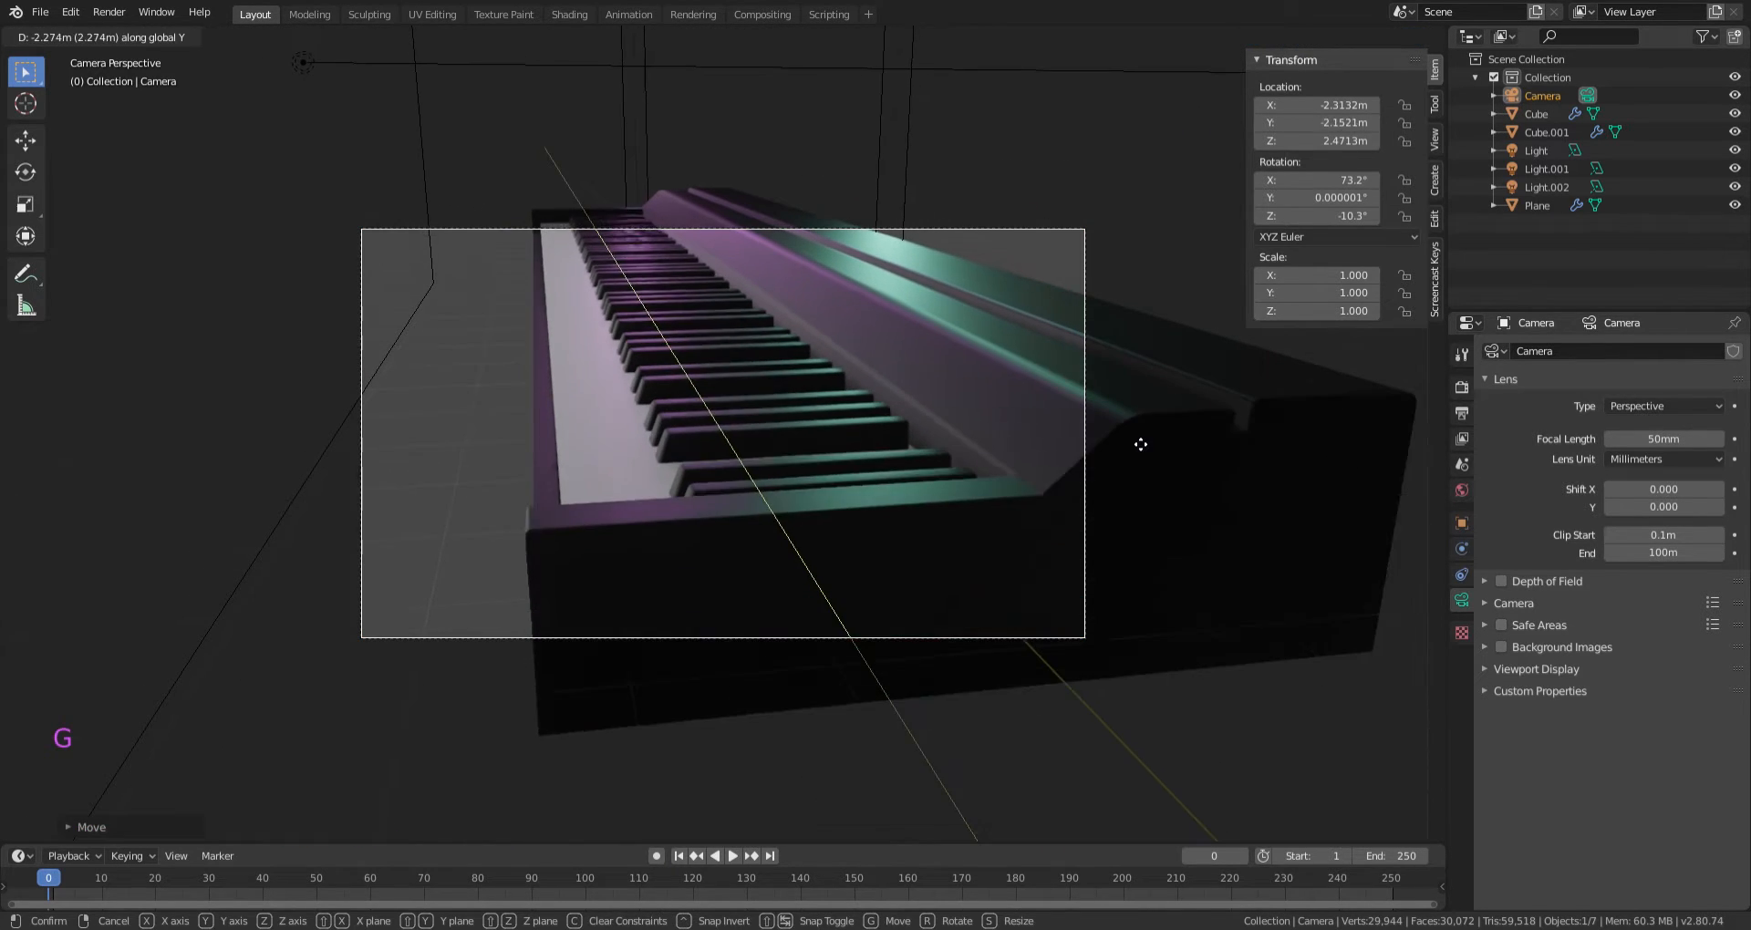
pyautogui.click(1066, 430)
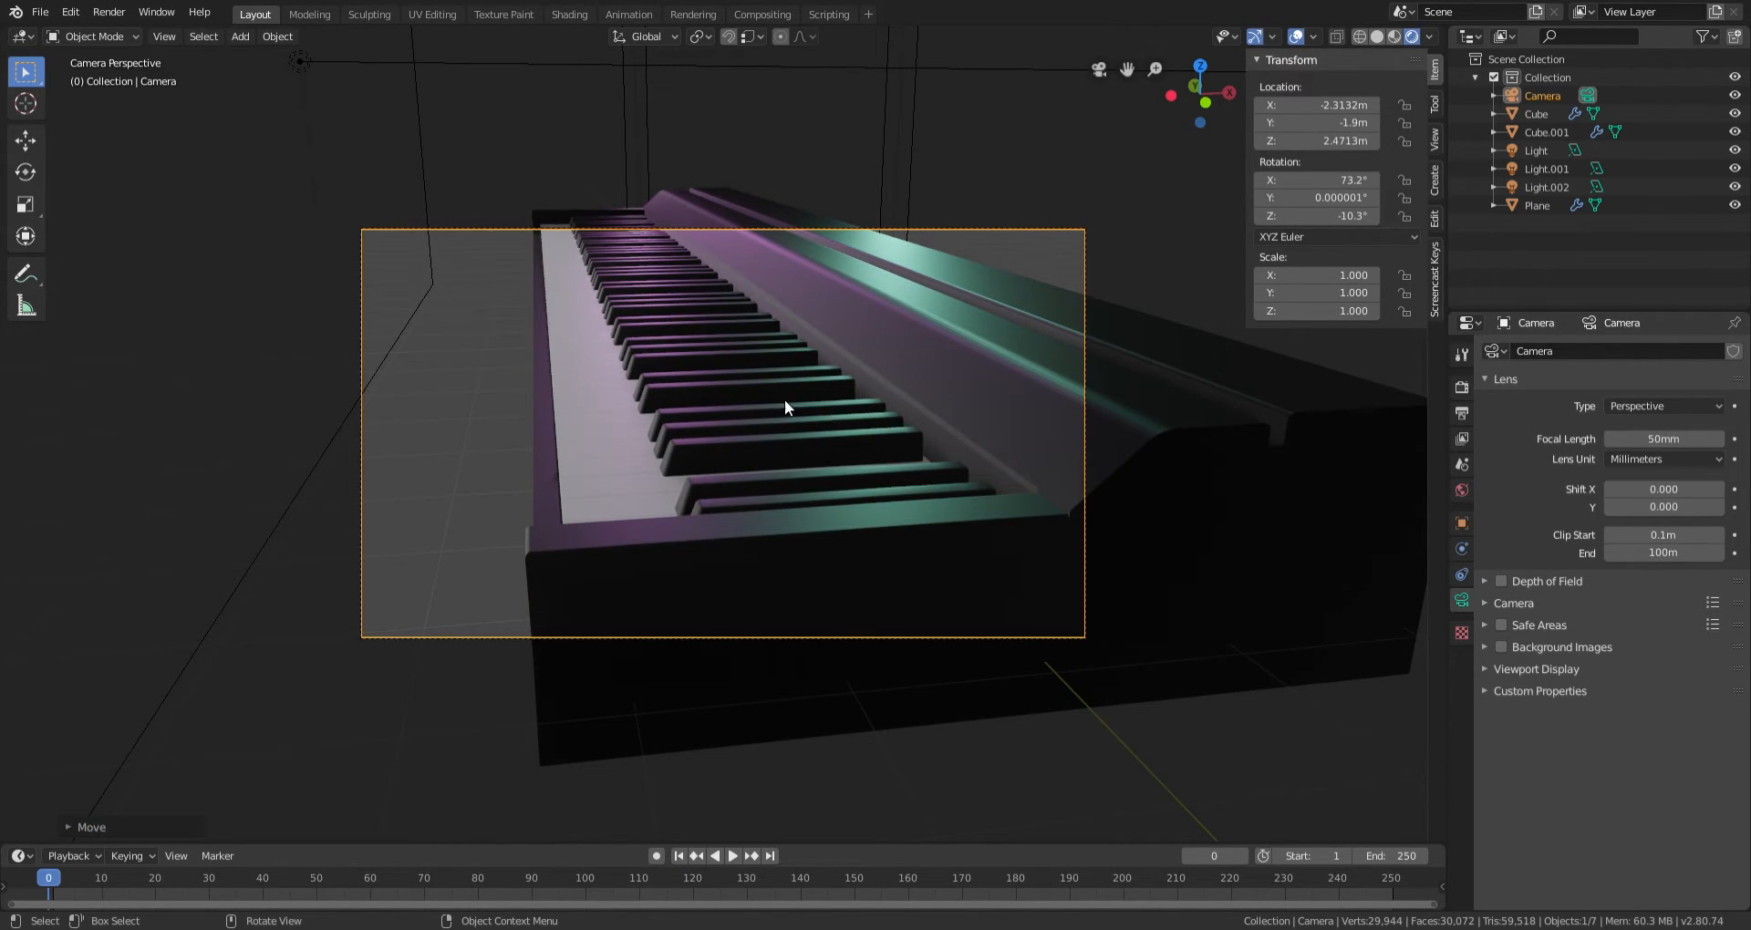
# Rotate the camera freely to about X 79.5°, Y 0.4°, Z -8.6° and hide the sidebar.
pyautogui.press('r')
pyautogui.press('r')
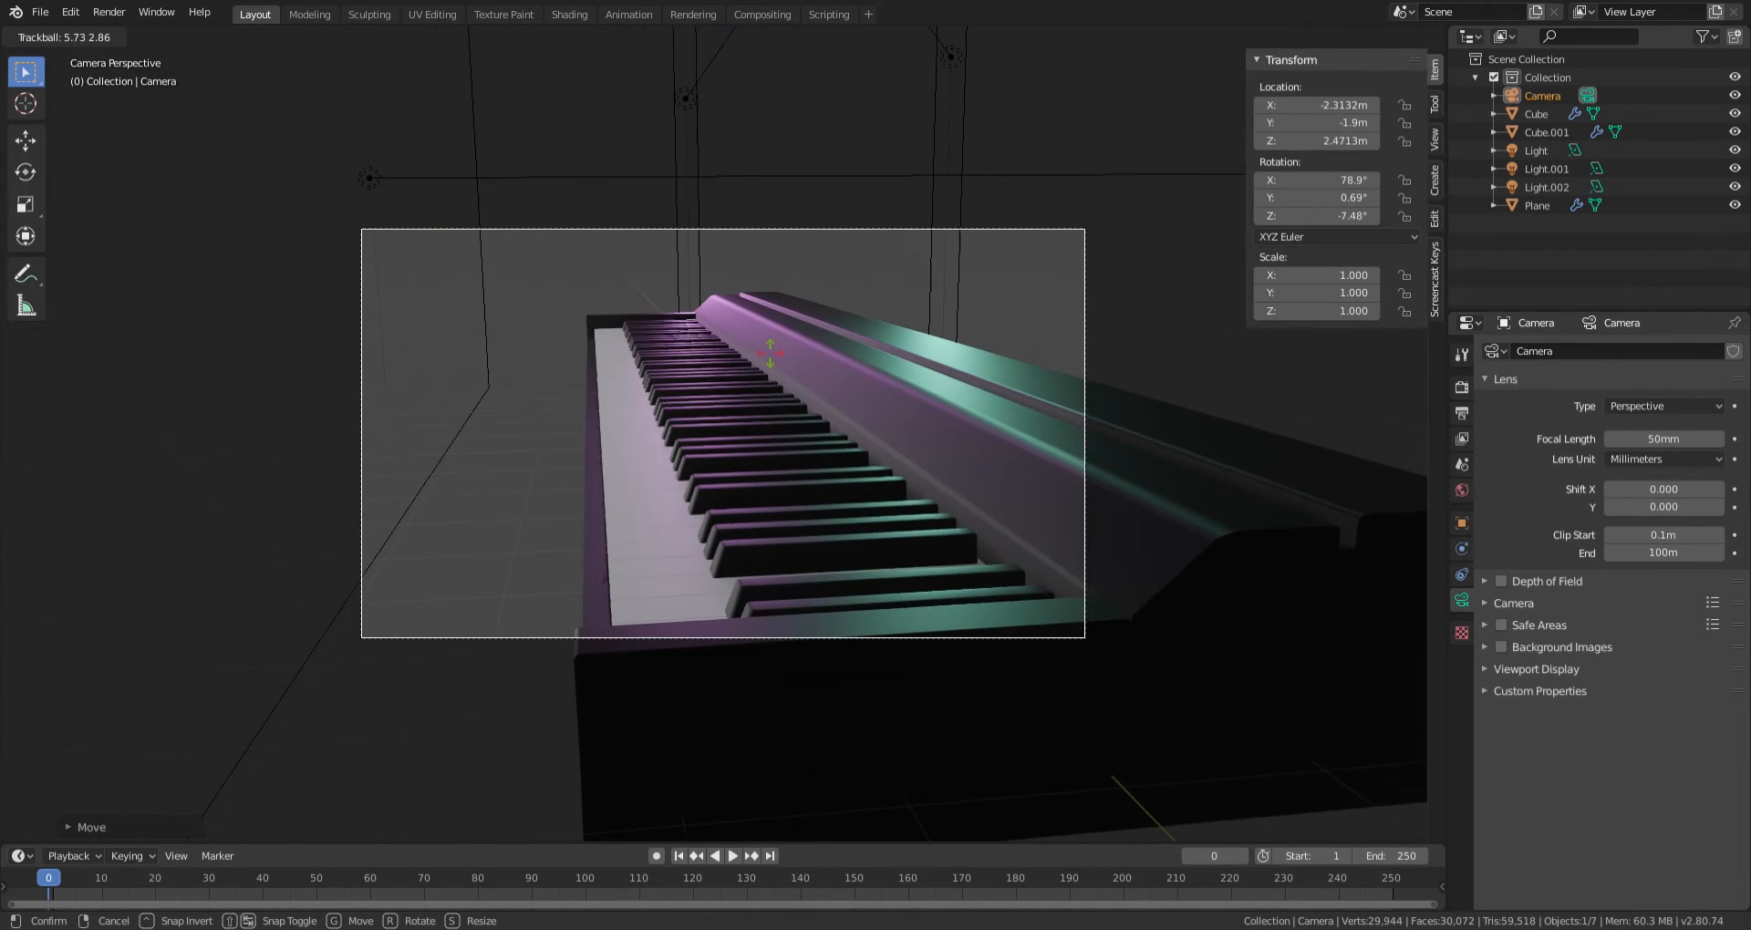
pyautogui.scroll(2, 766, 365)
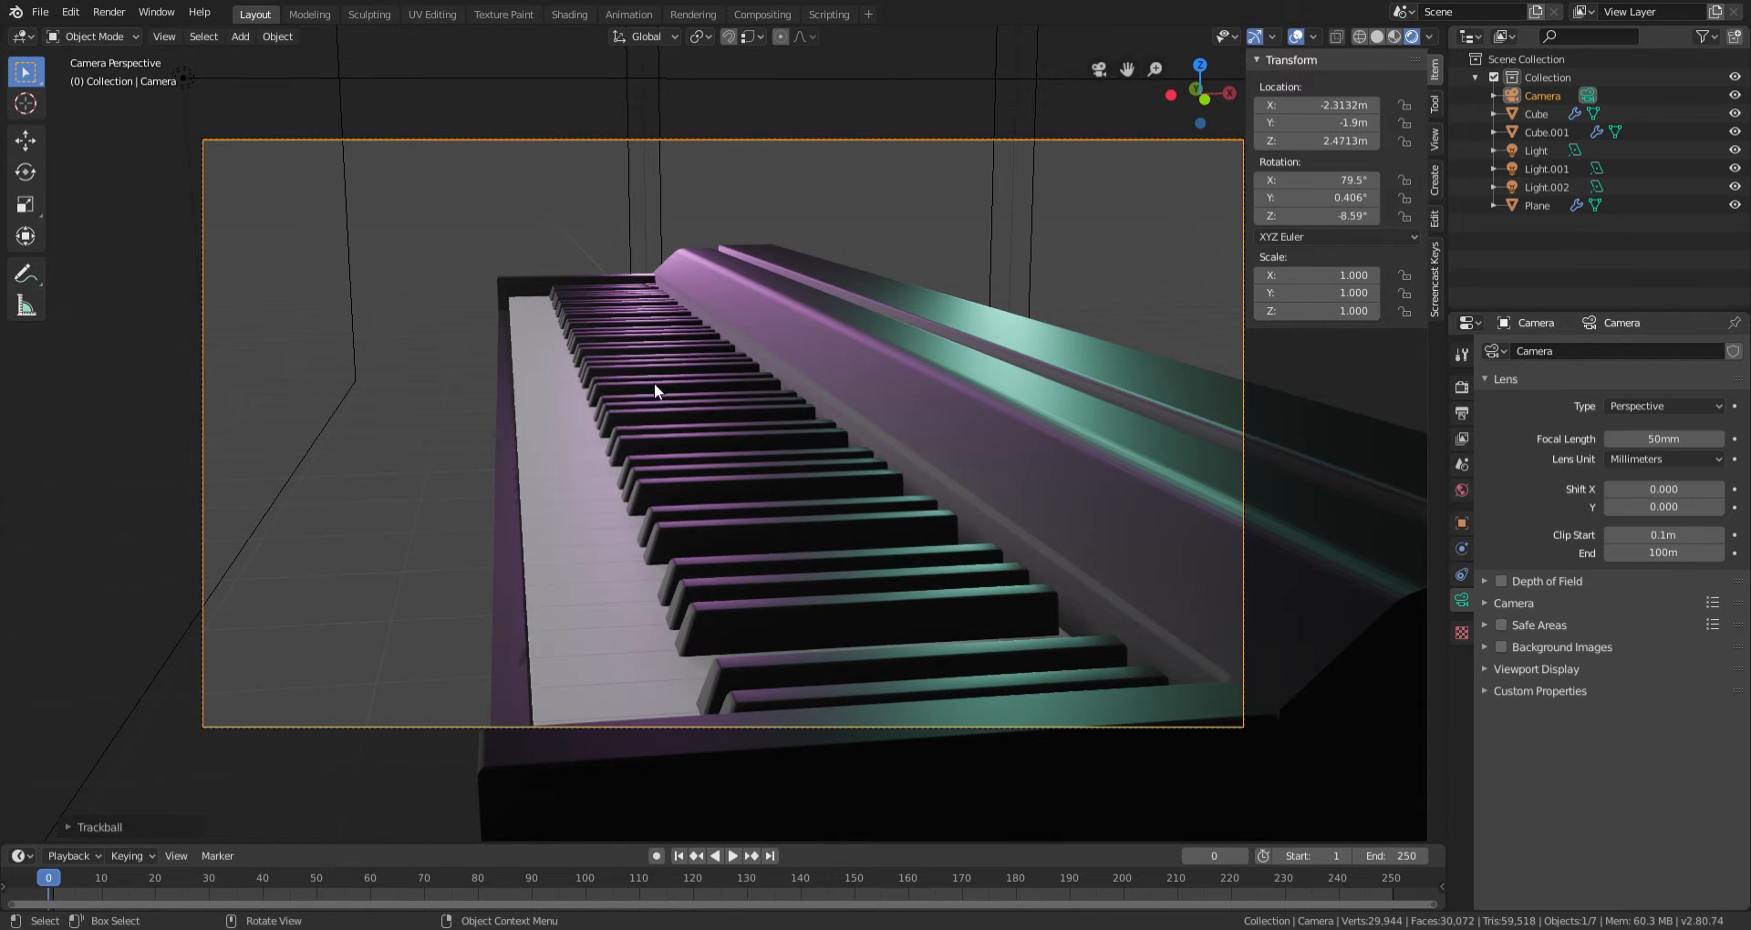
pyautogui.scroll(1, 721, 365)
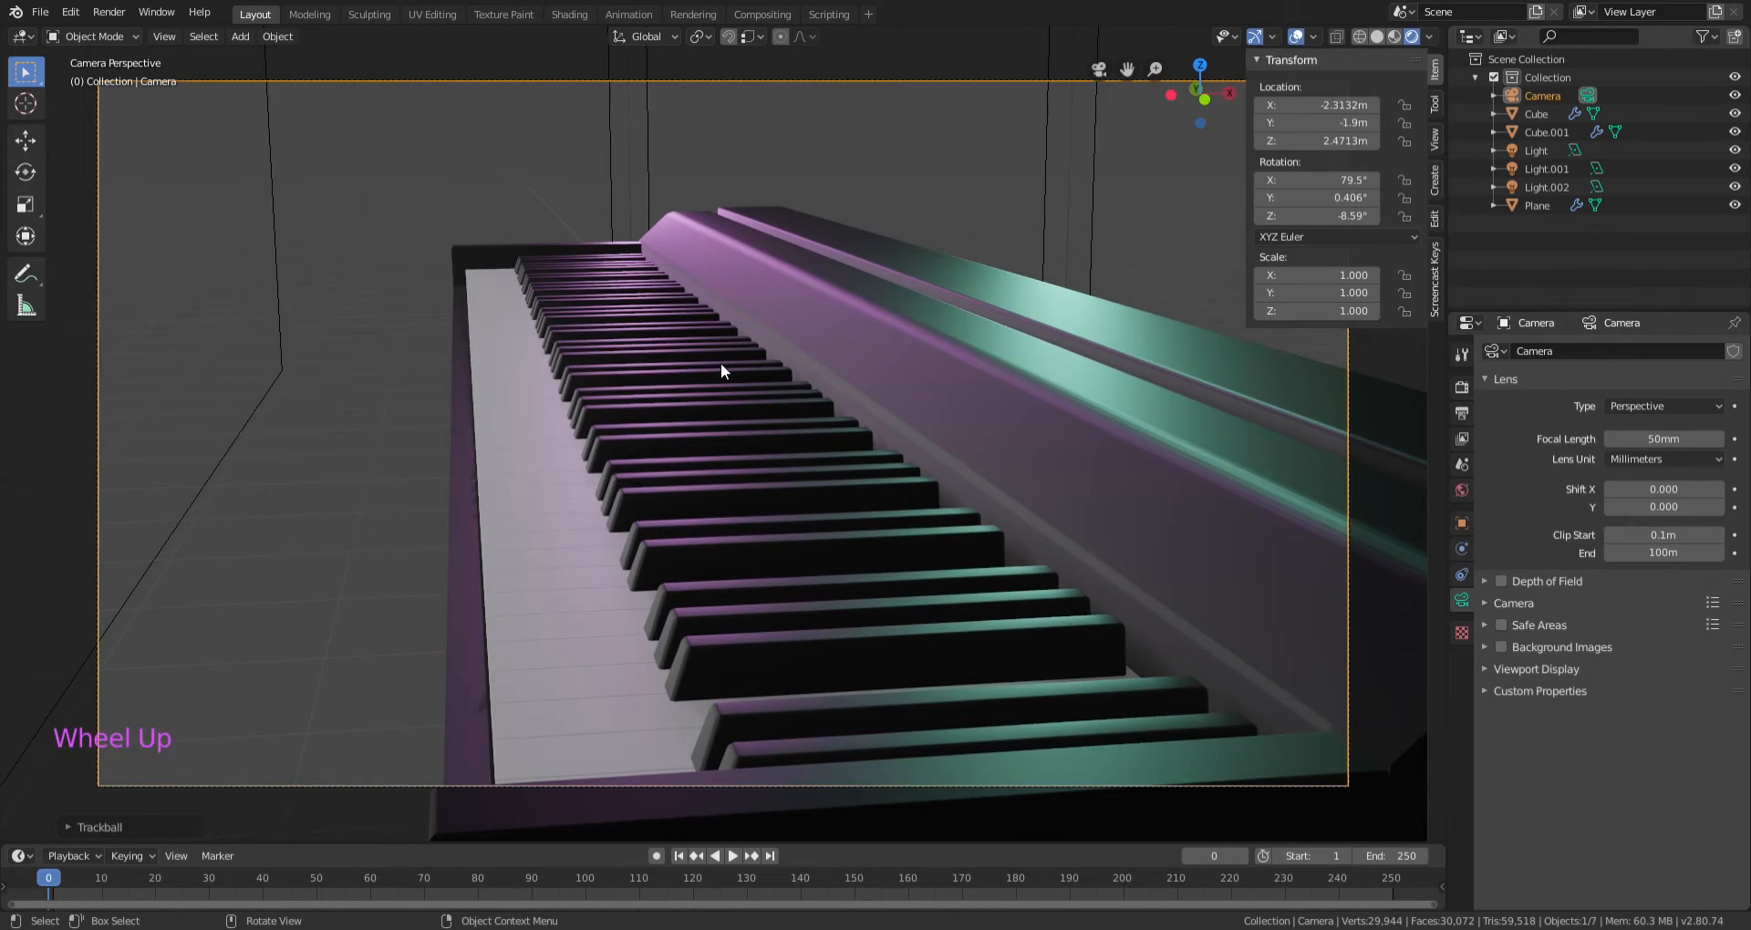
pyautogui.scroll(-1, 724, 365)
pyautogui.press('n')
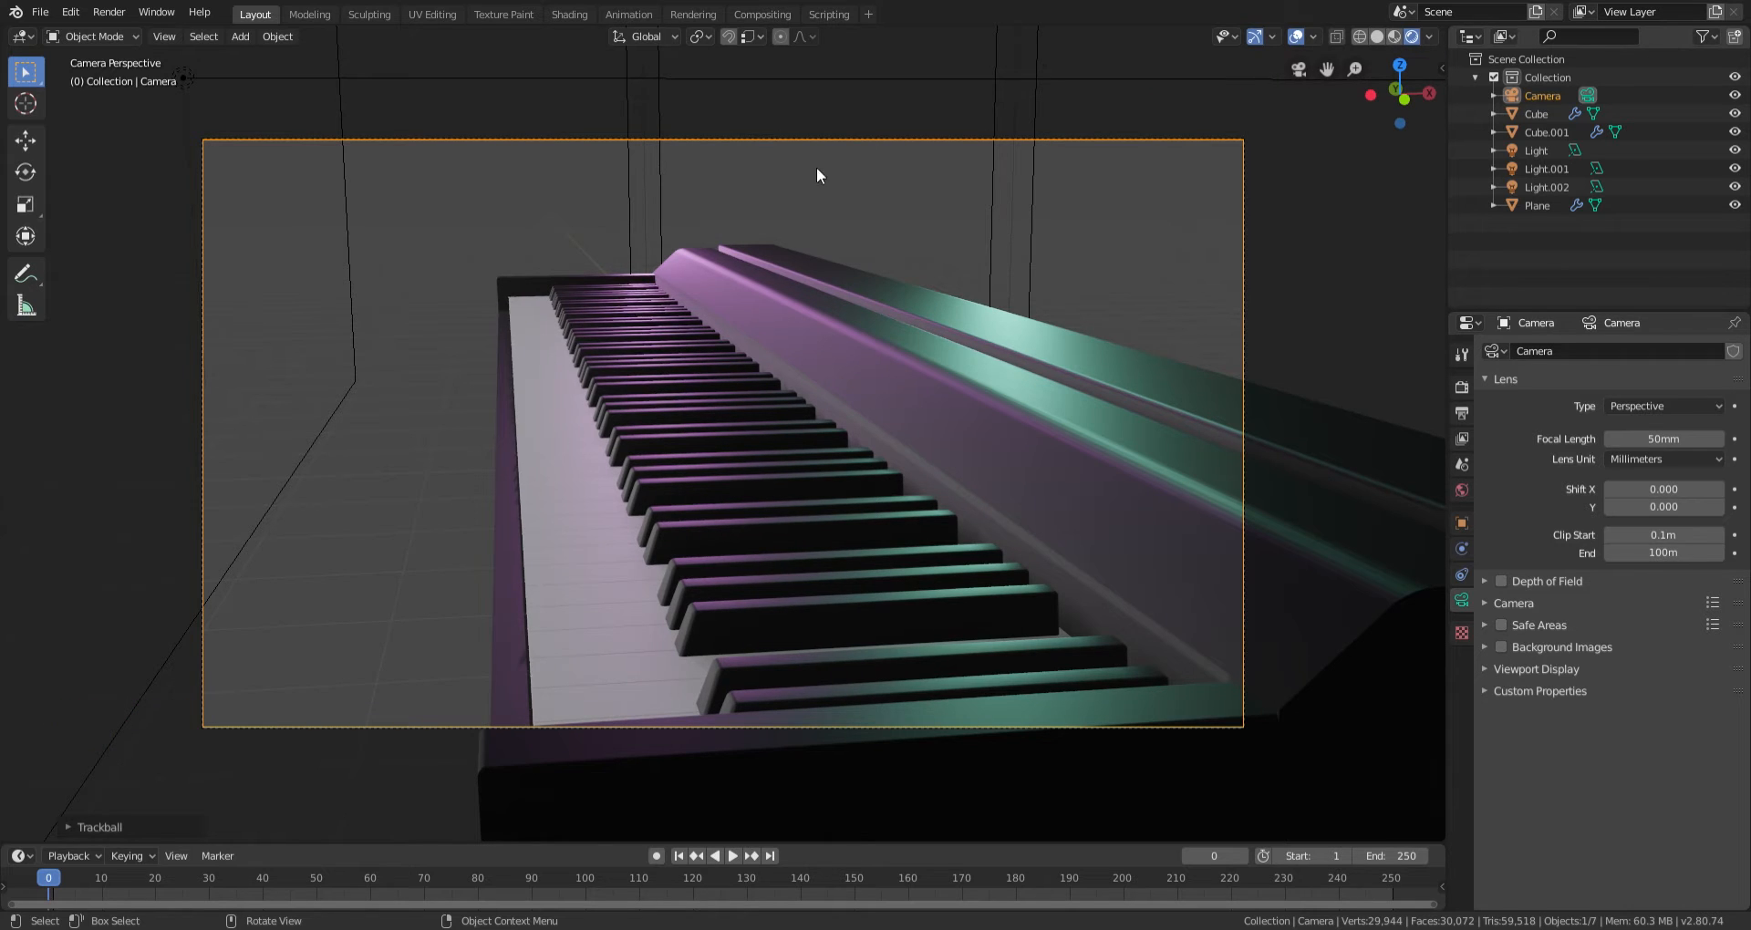
# Set the purple area light's power to 1500 W.
pyautogui.click(644, 170)
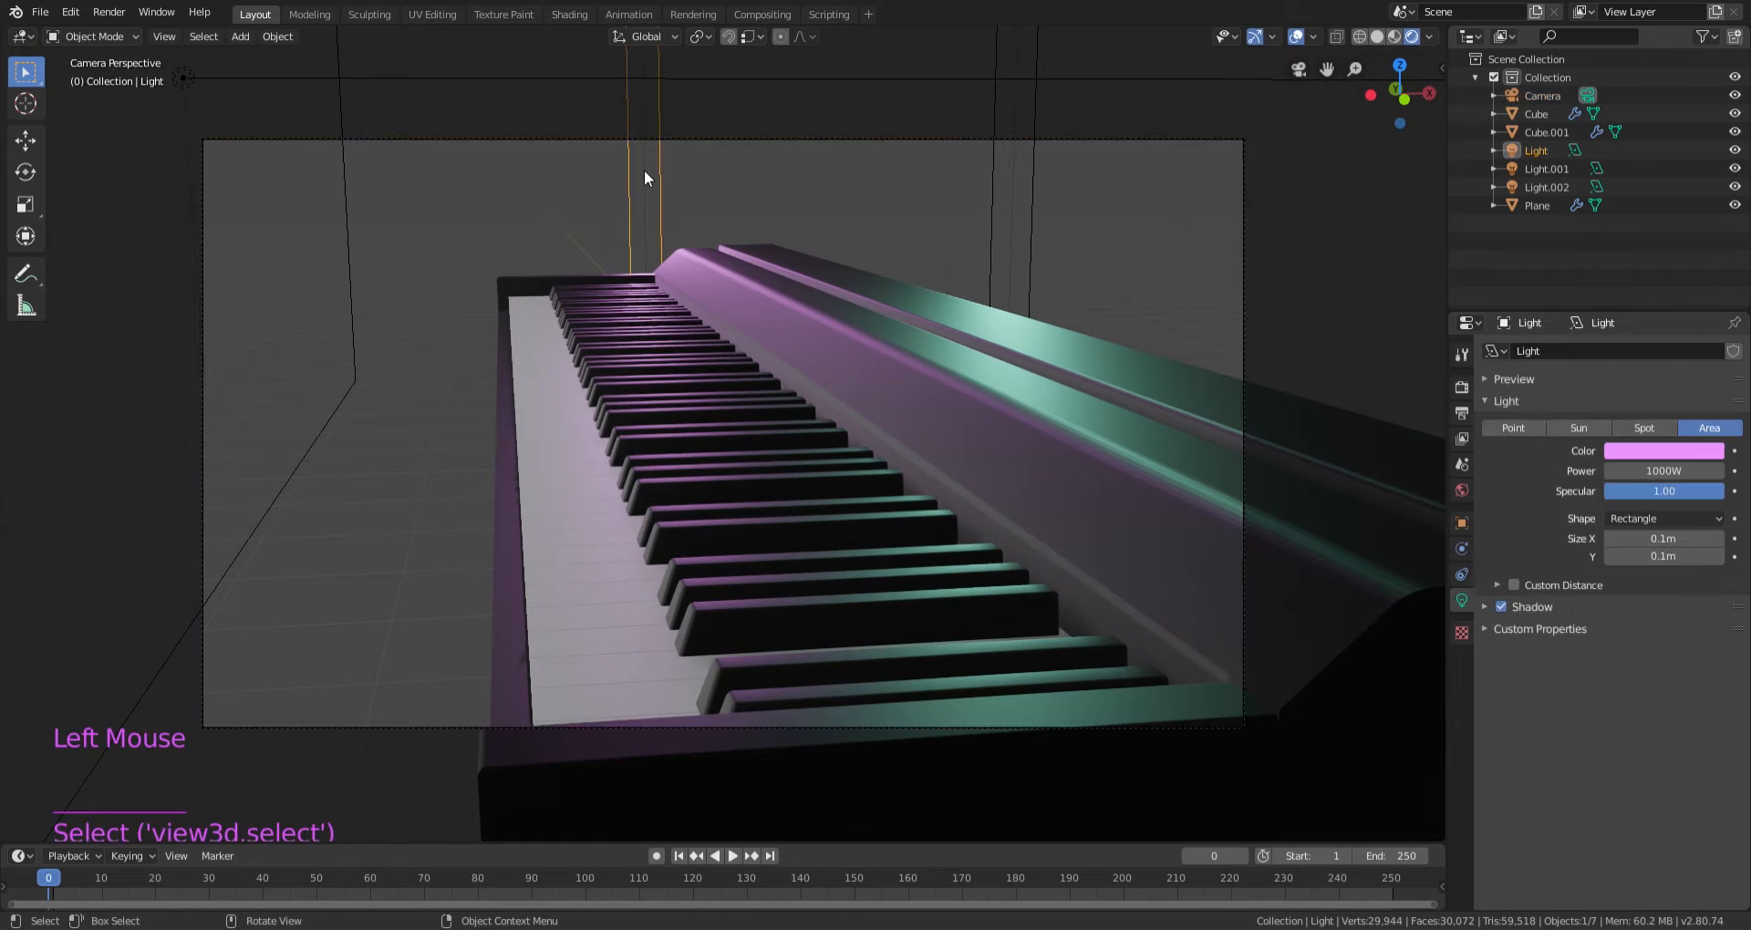
pyautogui.click(1611, 502)
pyautogui.click(1632, 472)
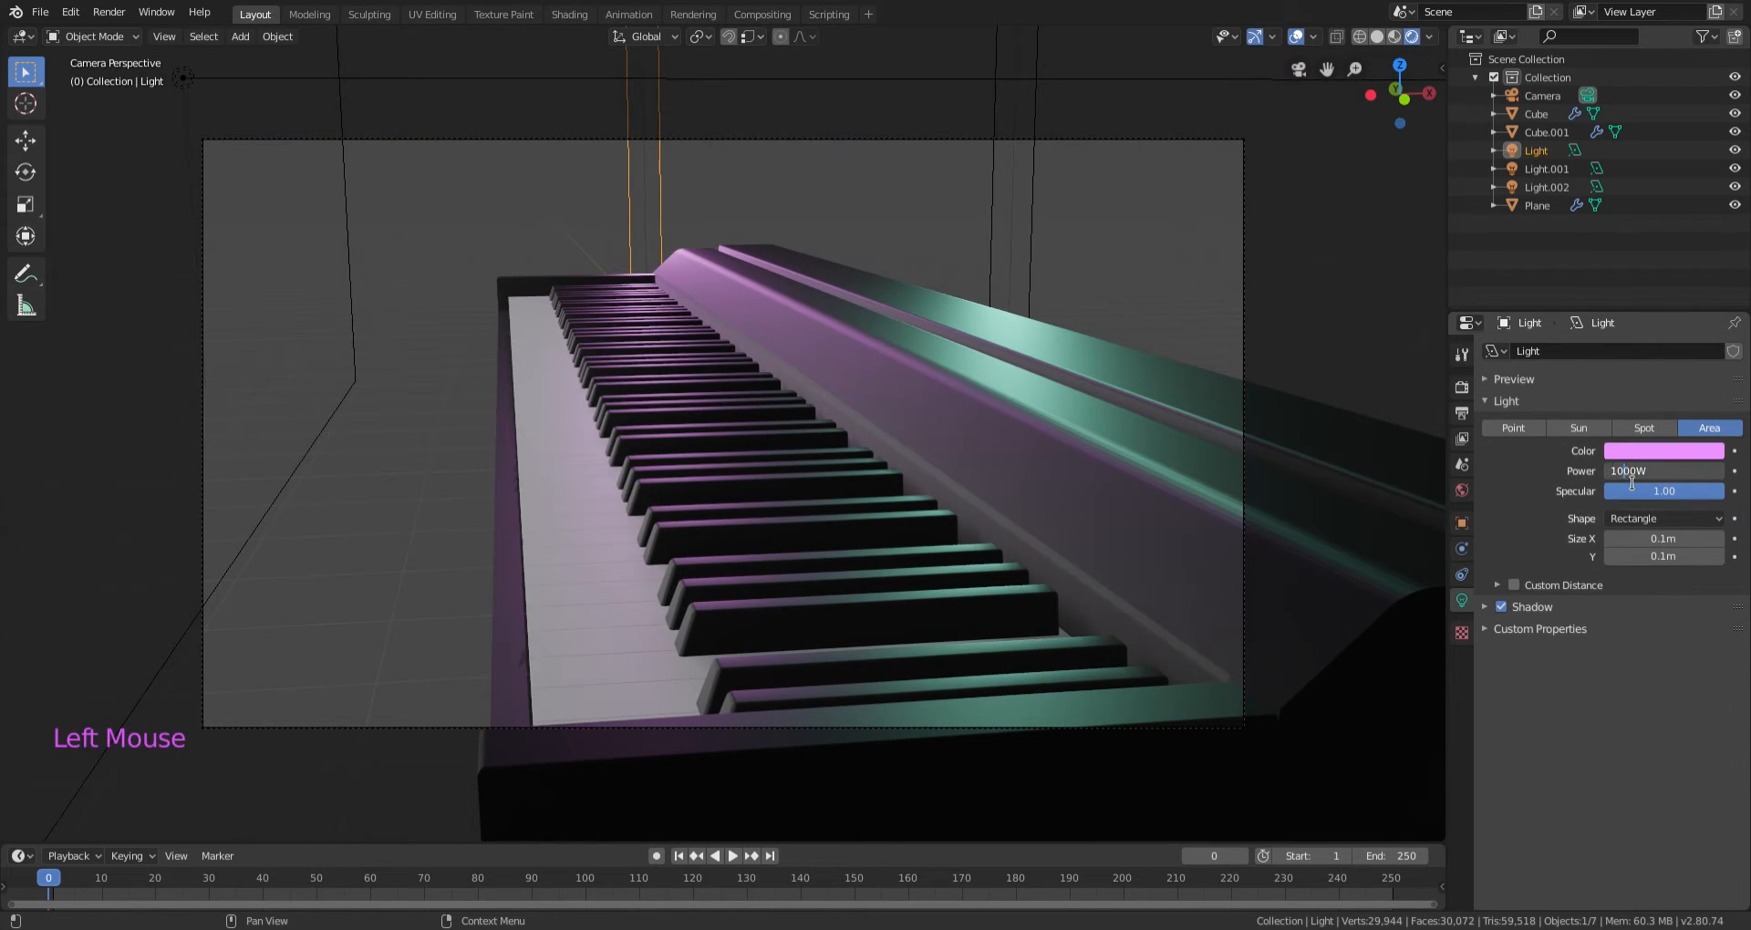
pyautogui.press('BackSpace')
pyautogui.write('5')
pyautogui.press('Return')
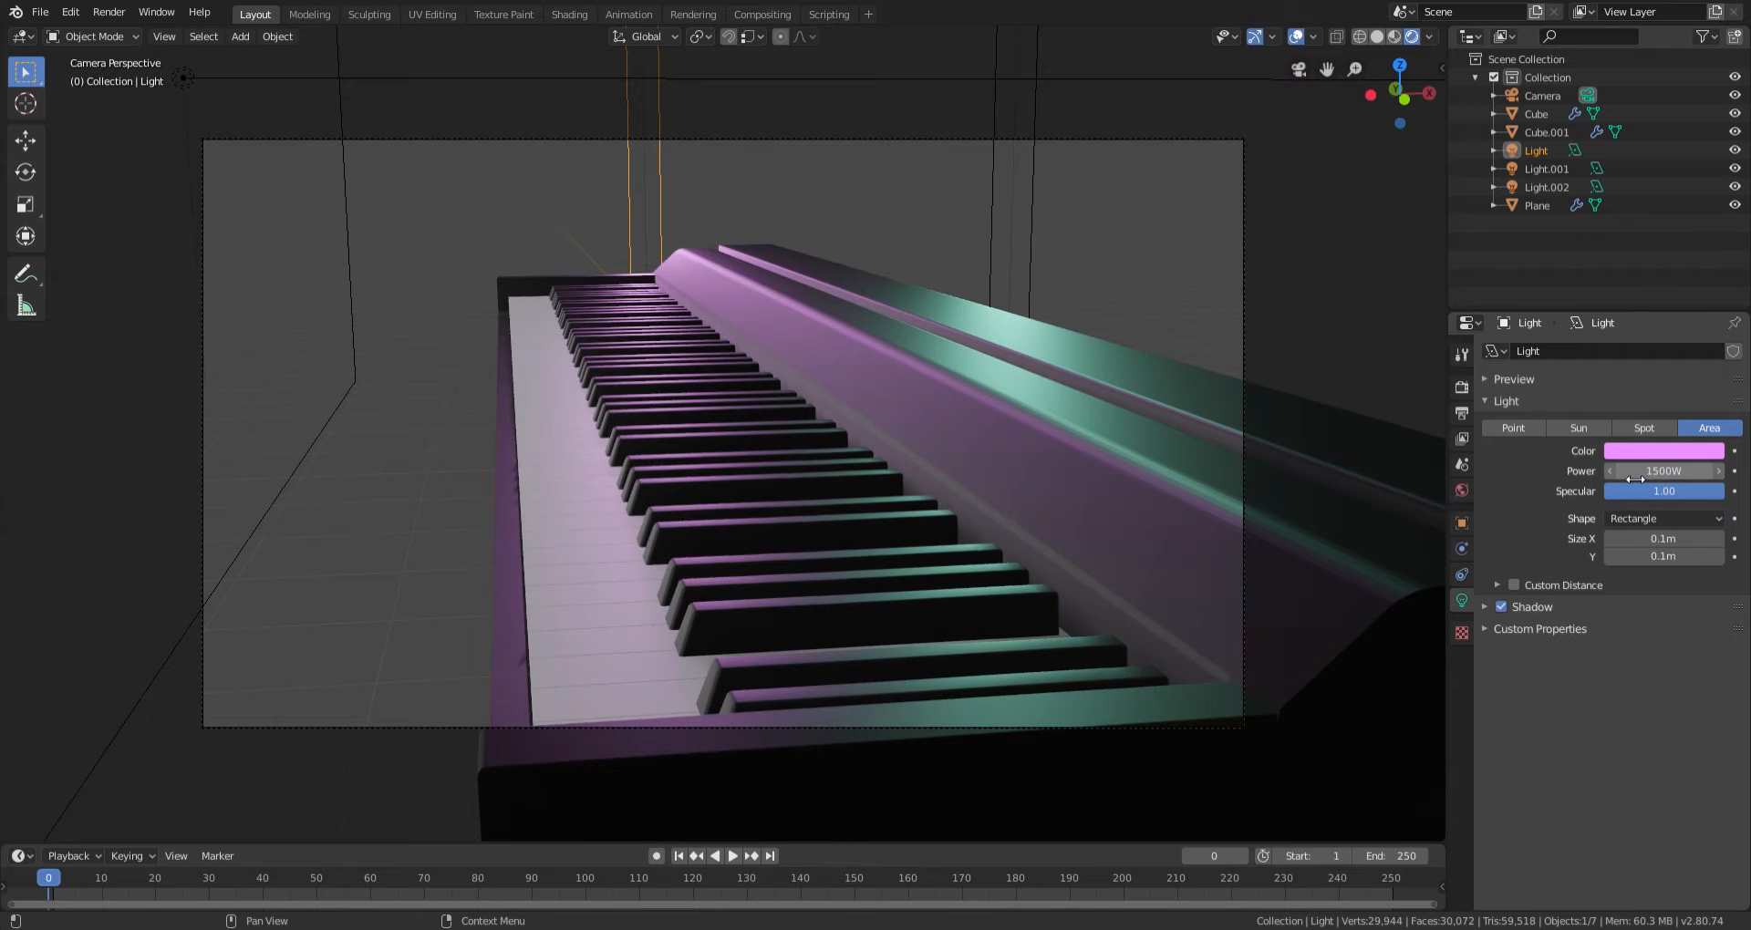
# Lower the white keyboard-side light's power to about 895 W.
pyautogui.click(1031, 176)
pyautogui.click(344, 274)
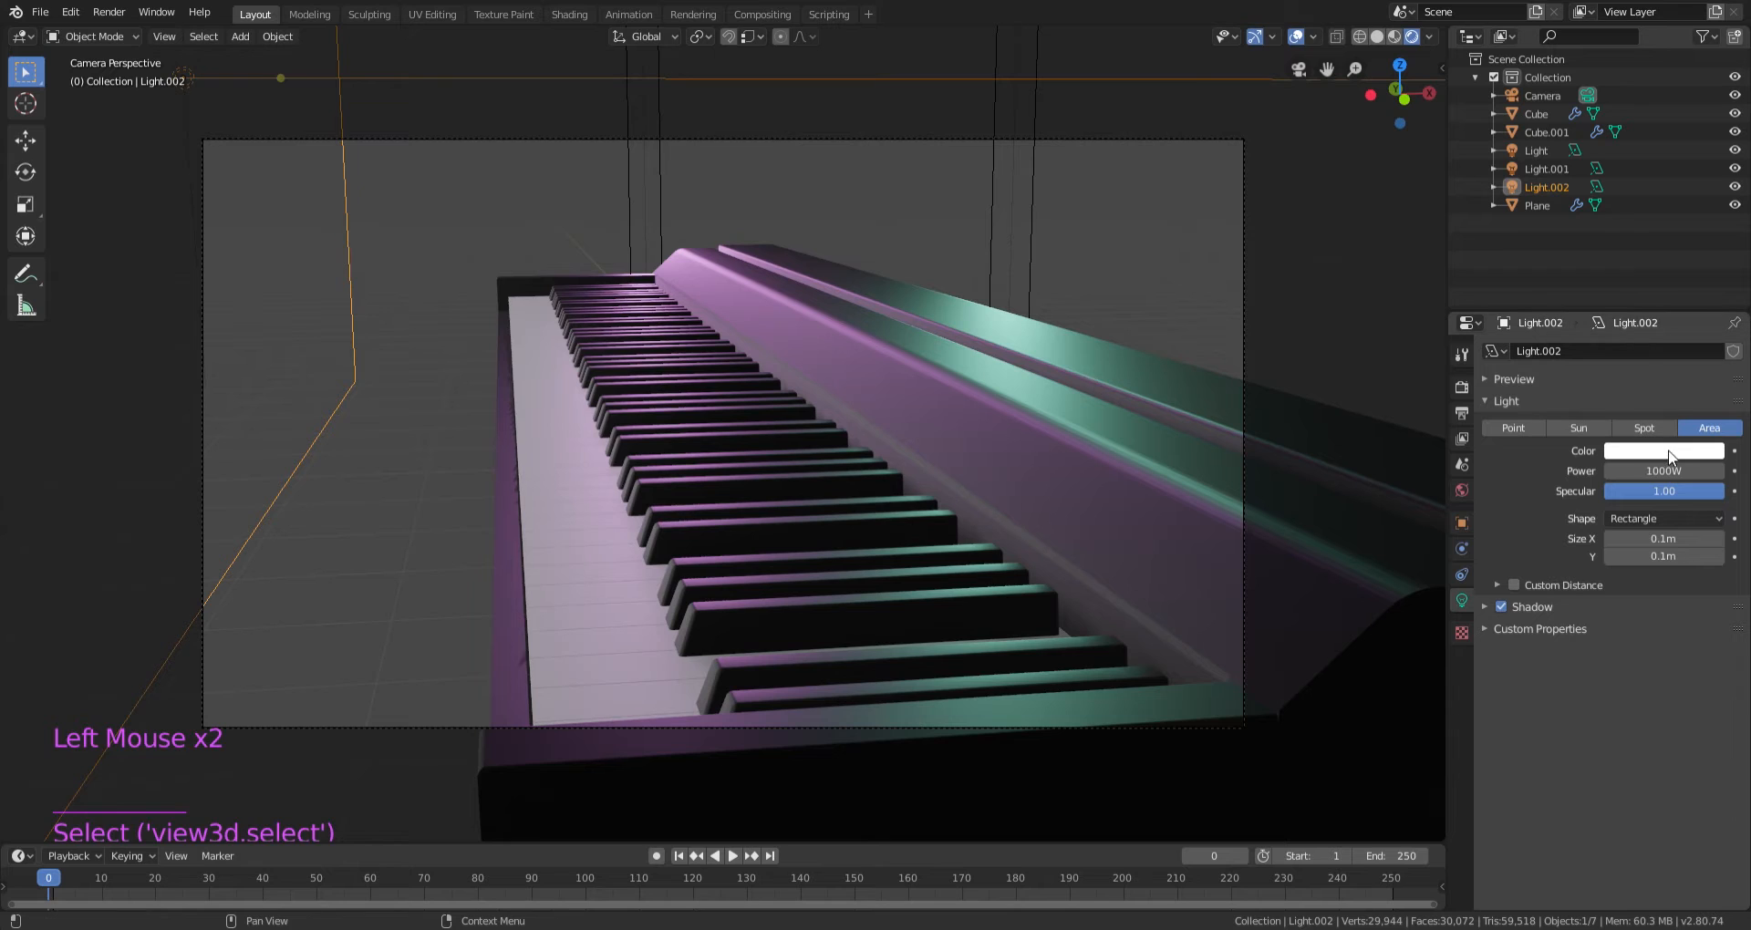
pyautogui.moveTo(1664, 470); pyautogui.dragTo(1643, 471)
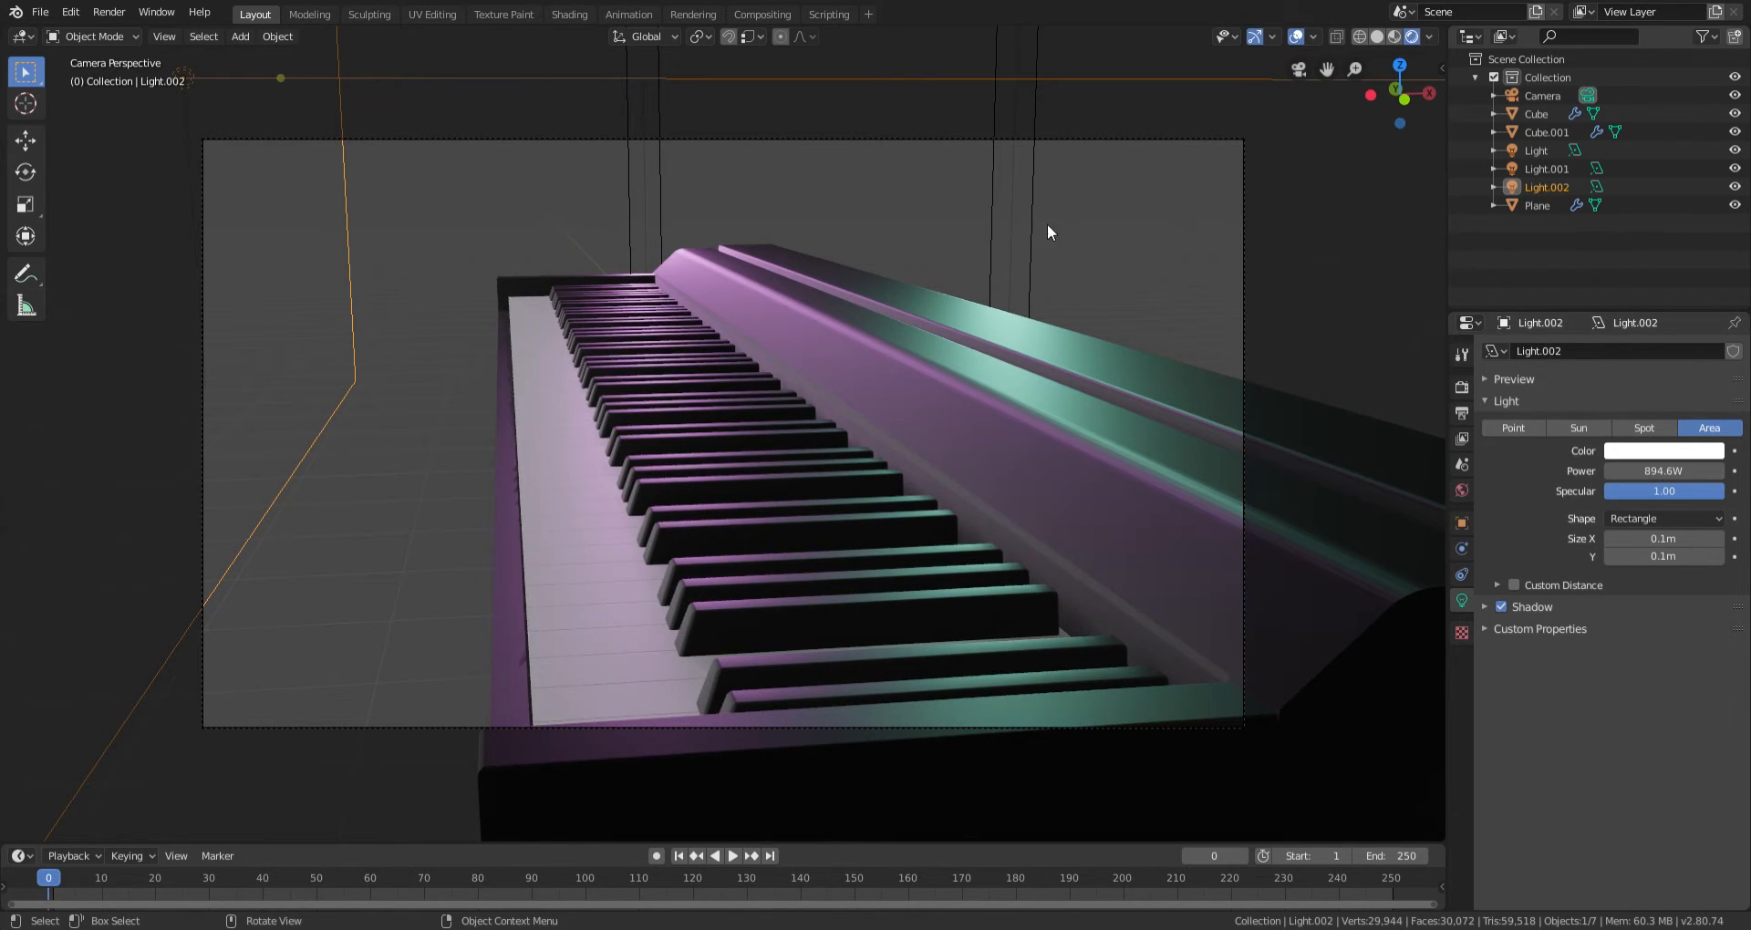
# Set the aqua green area light's power to 750 W.
pyautogui.click(1033, 239)
pyautogui.click(1646, 471)
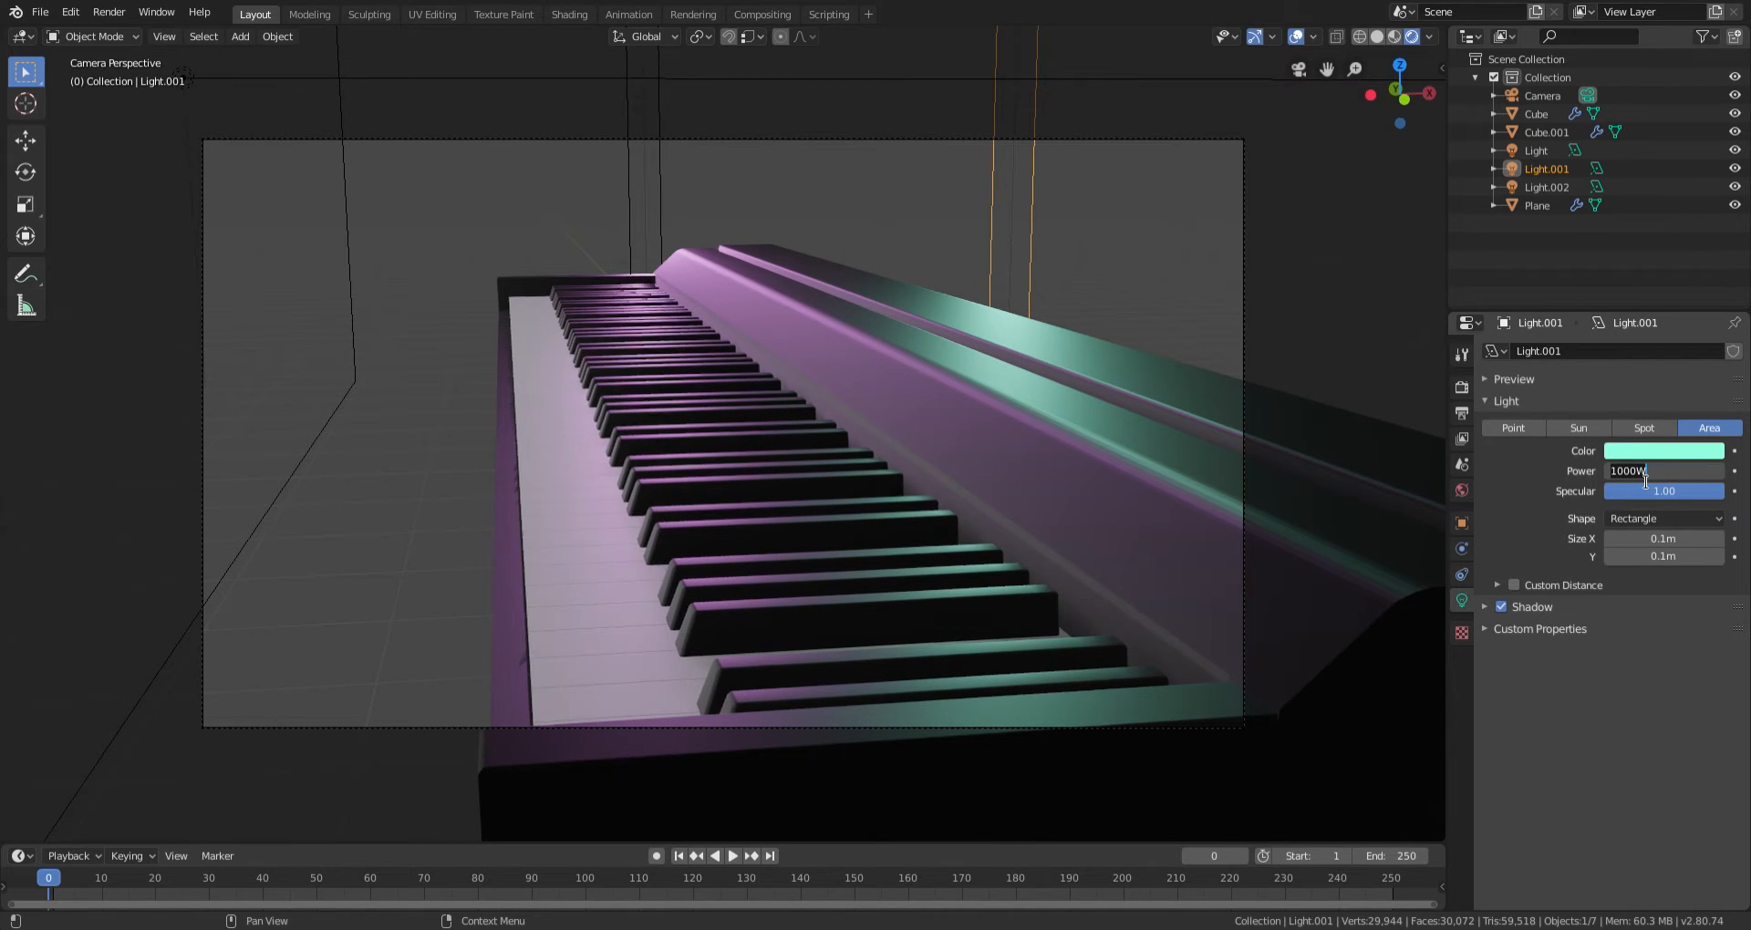
pyautogui.write('7500')
pyautogui.press('Return')
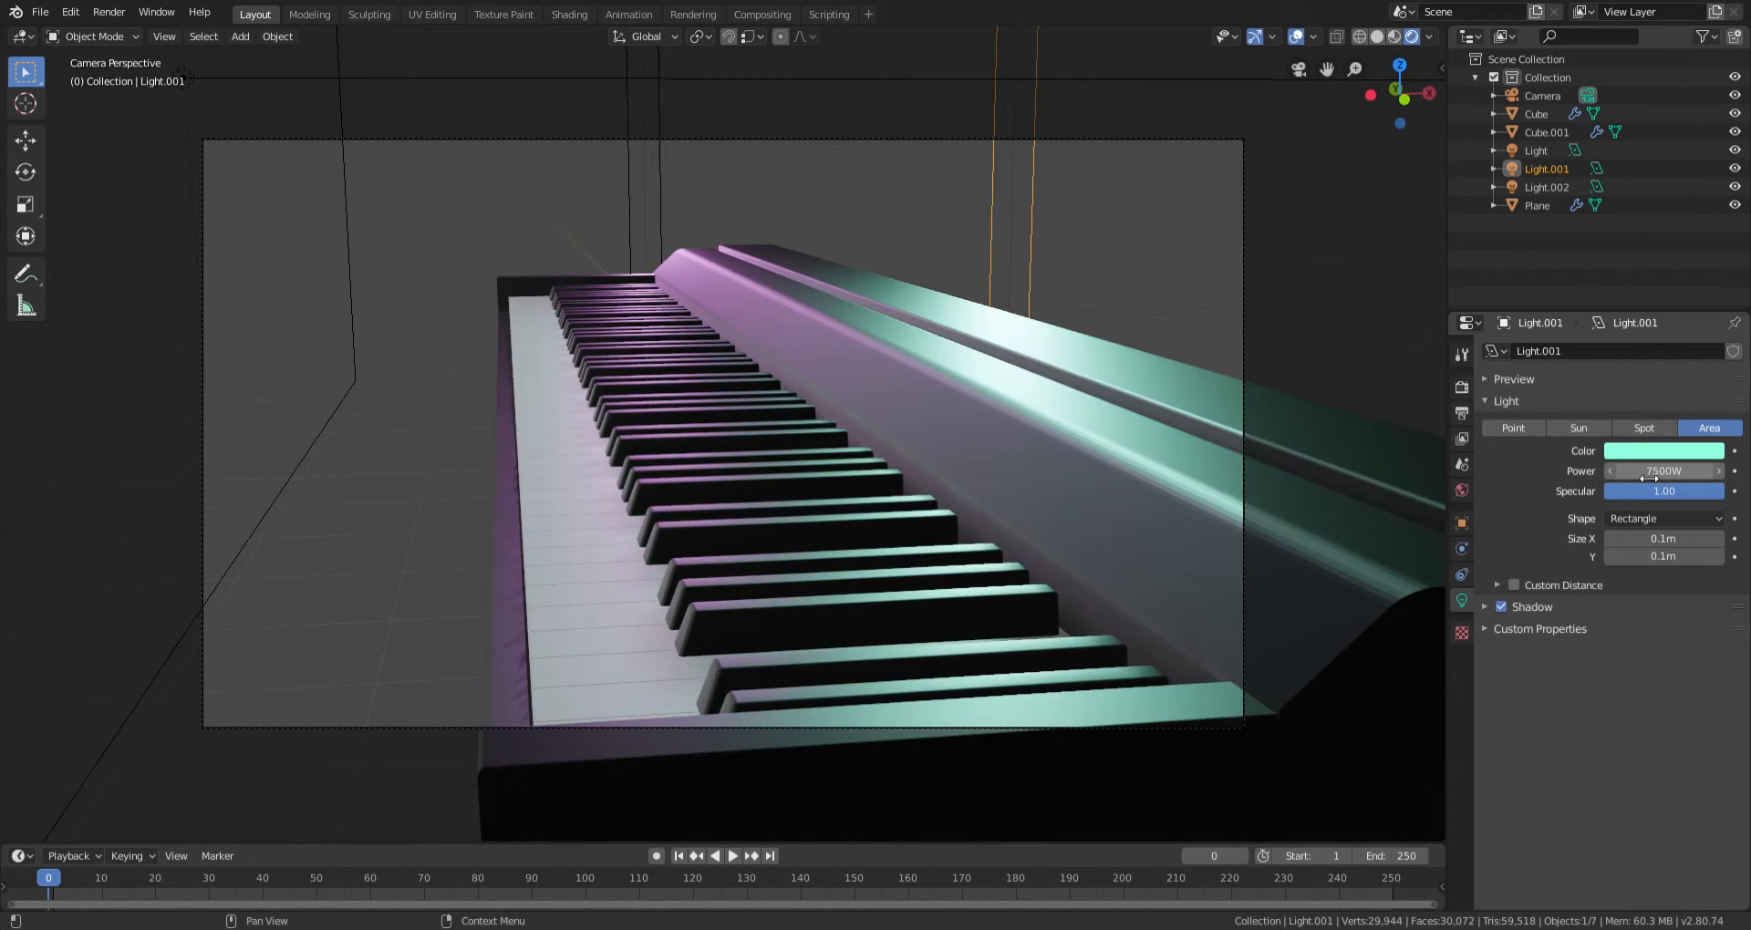
pyautogui.click(1649, 478)
pyautogui.click(1634, 476)
pyautogui.press('BackSpace')
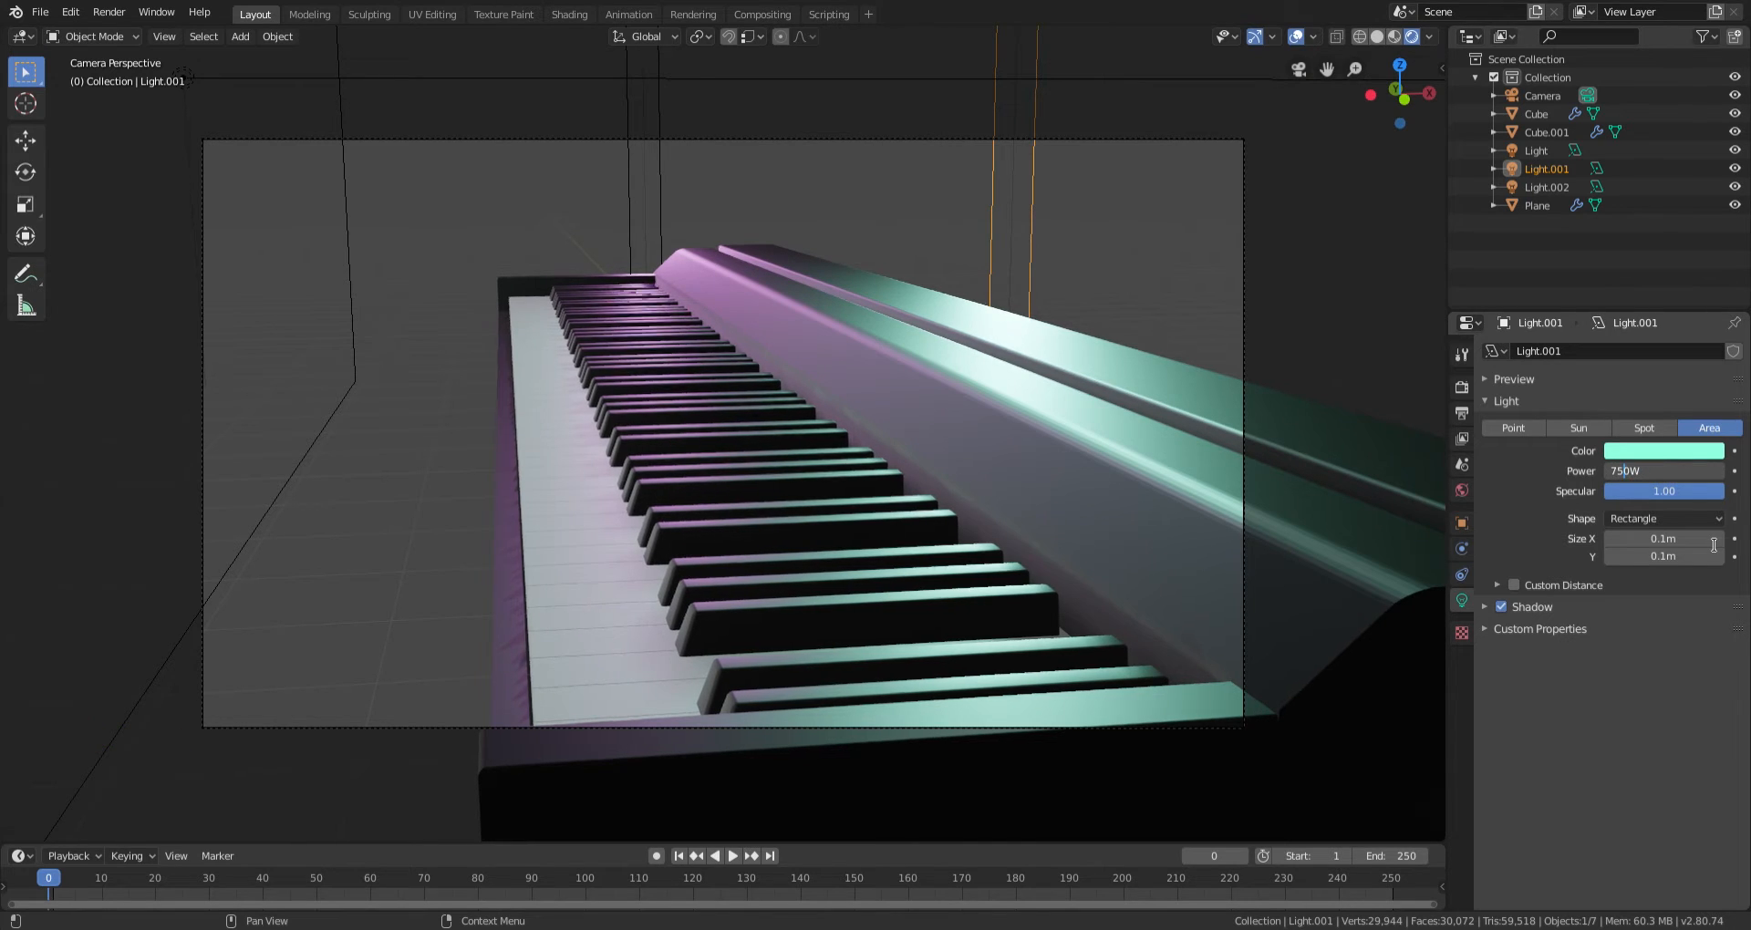
pyautogui.press('Return')
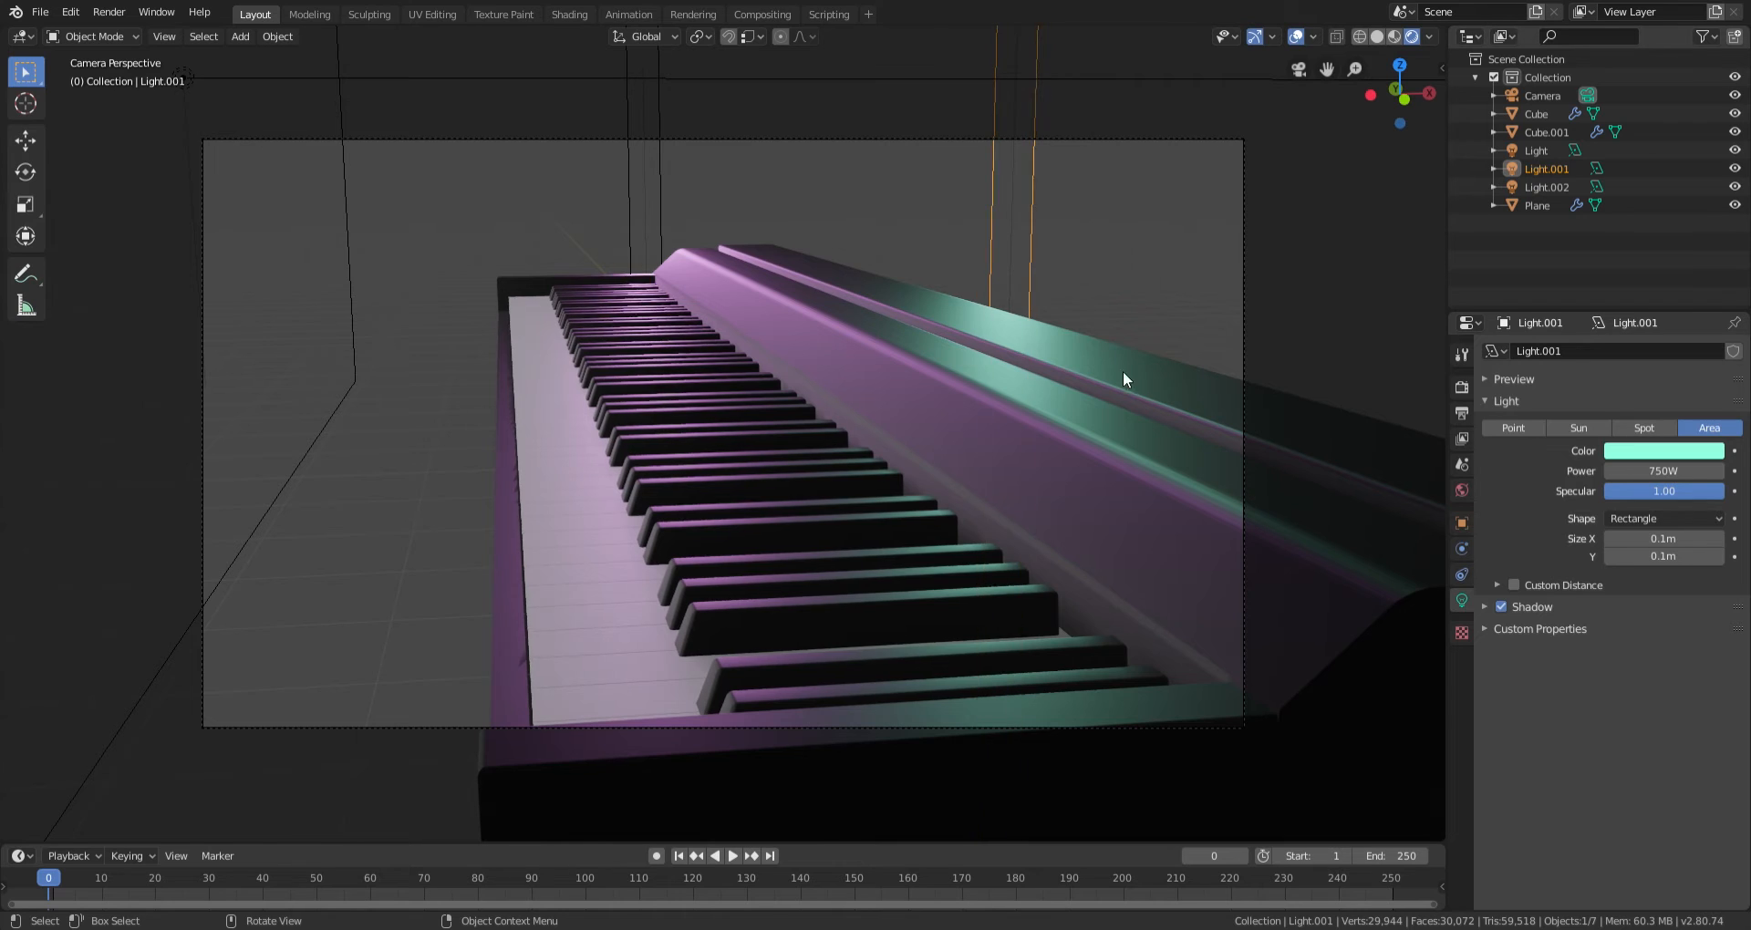
# Move the camera along the global X axis in the positive direction to fit more of the piano body in the frame.
pyautogui.click(1130, 401)
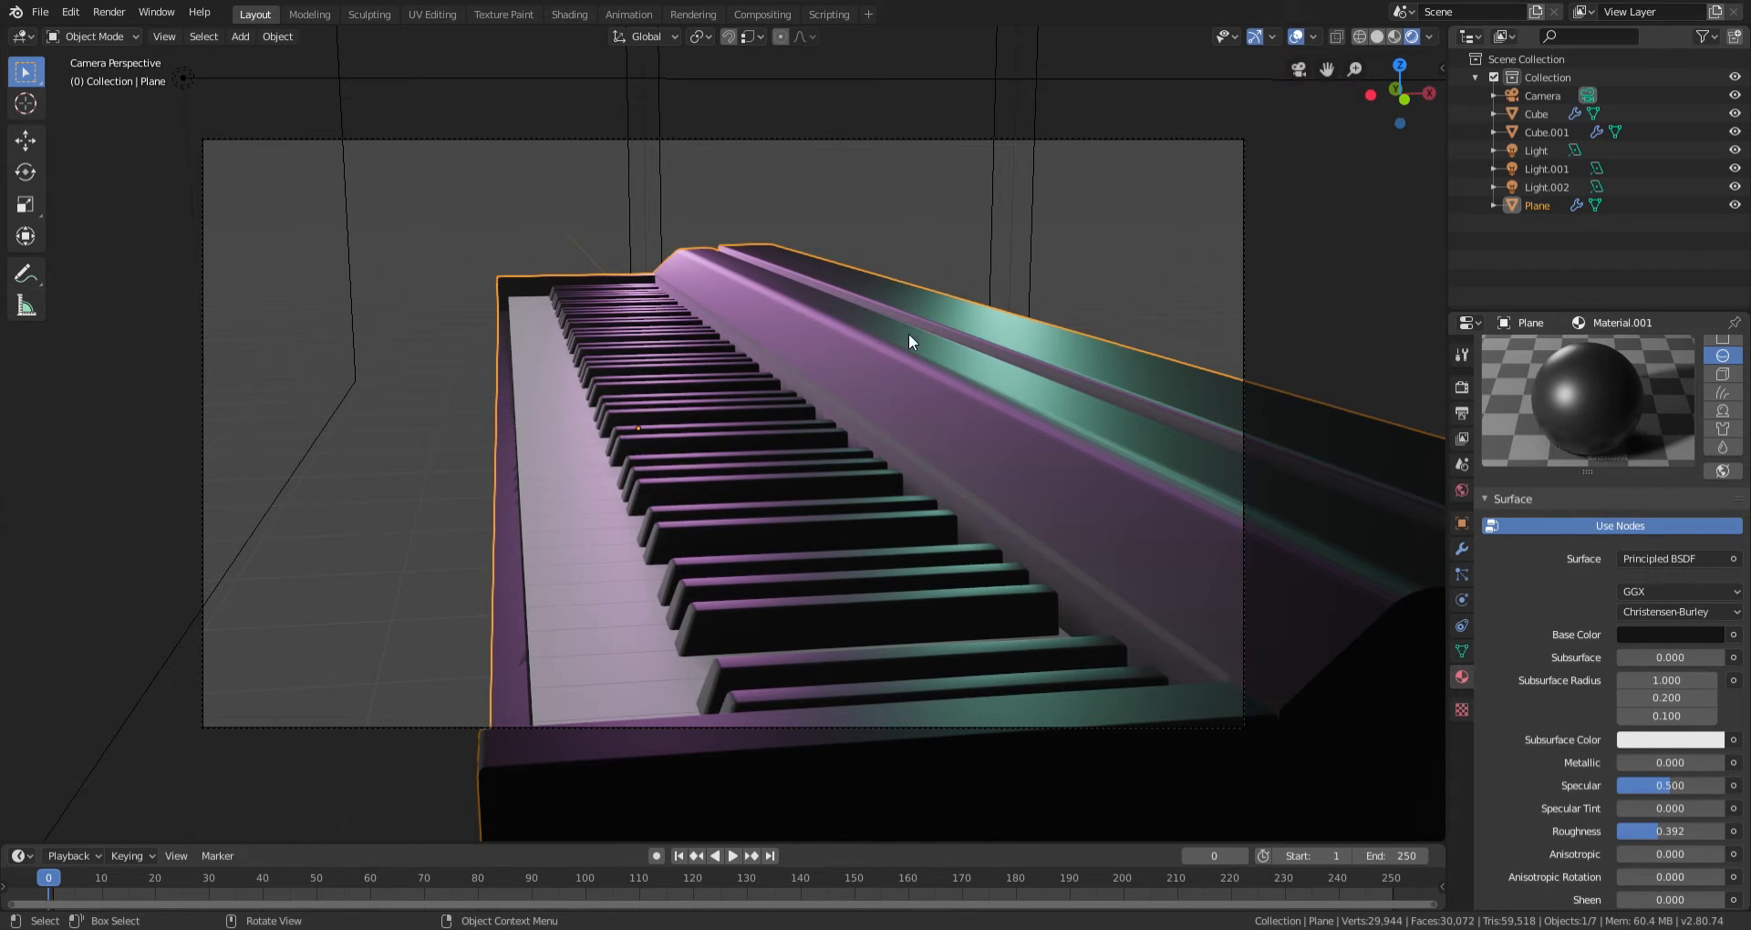
pyautogui.click(1243, 332)
pyautogui.press('g')
pyautogui.press('x')
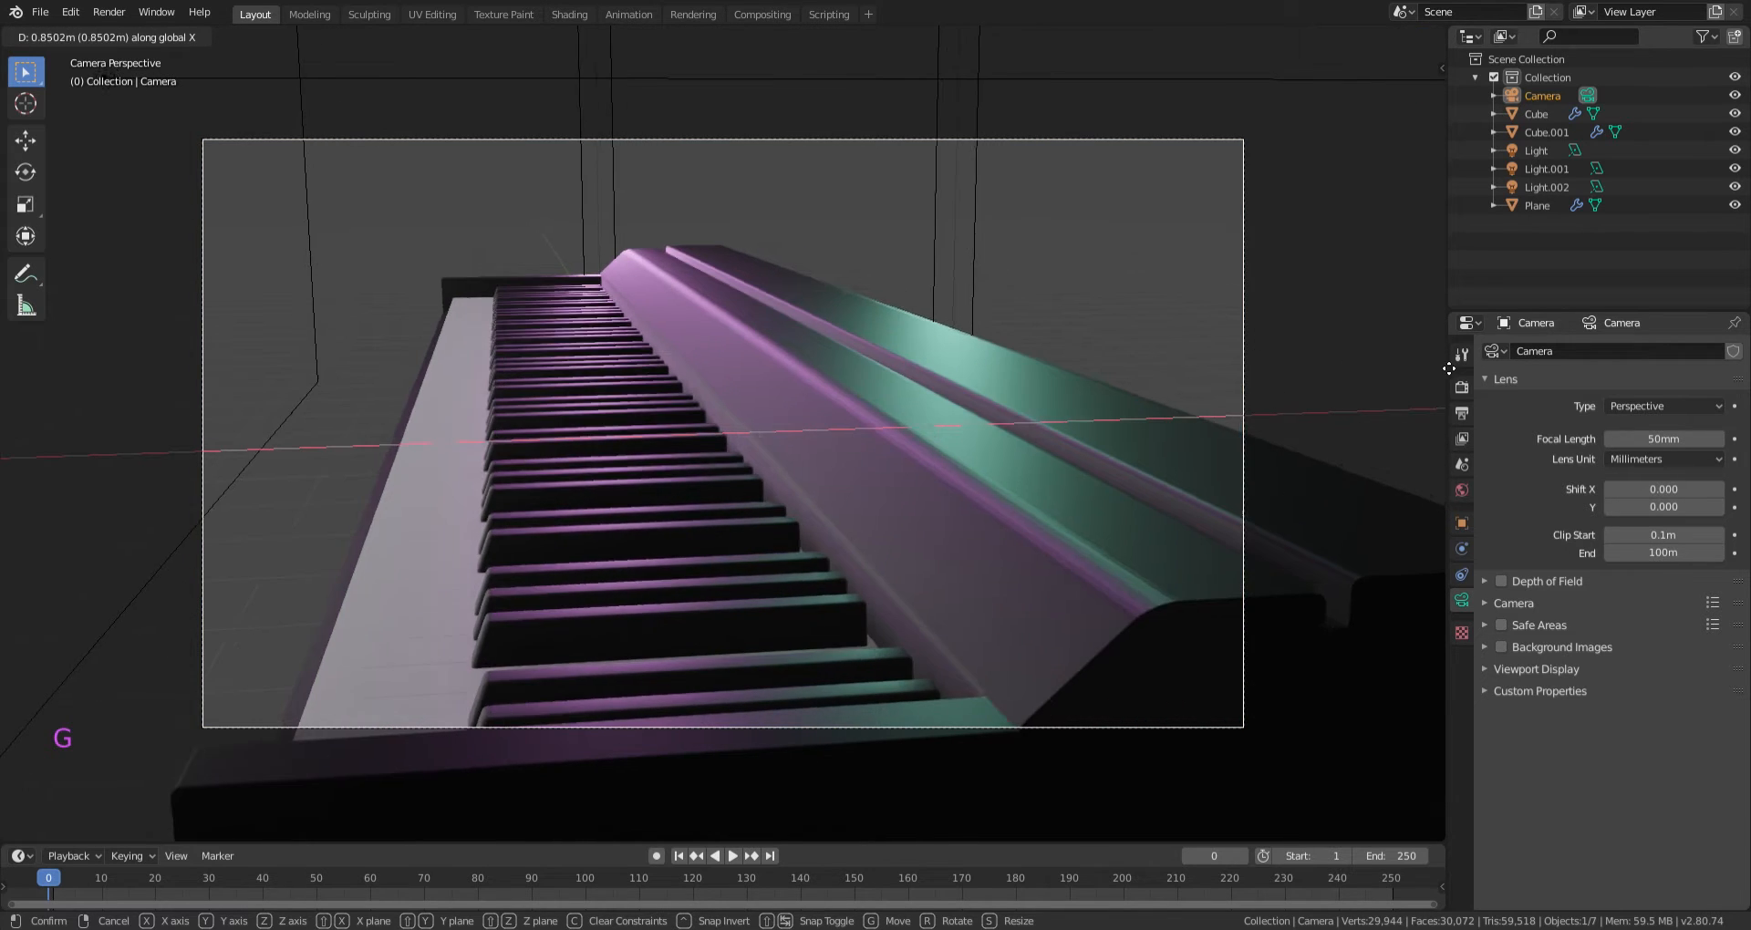
pyautogui.click(1368, 383)
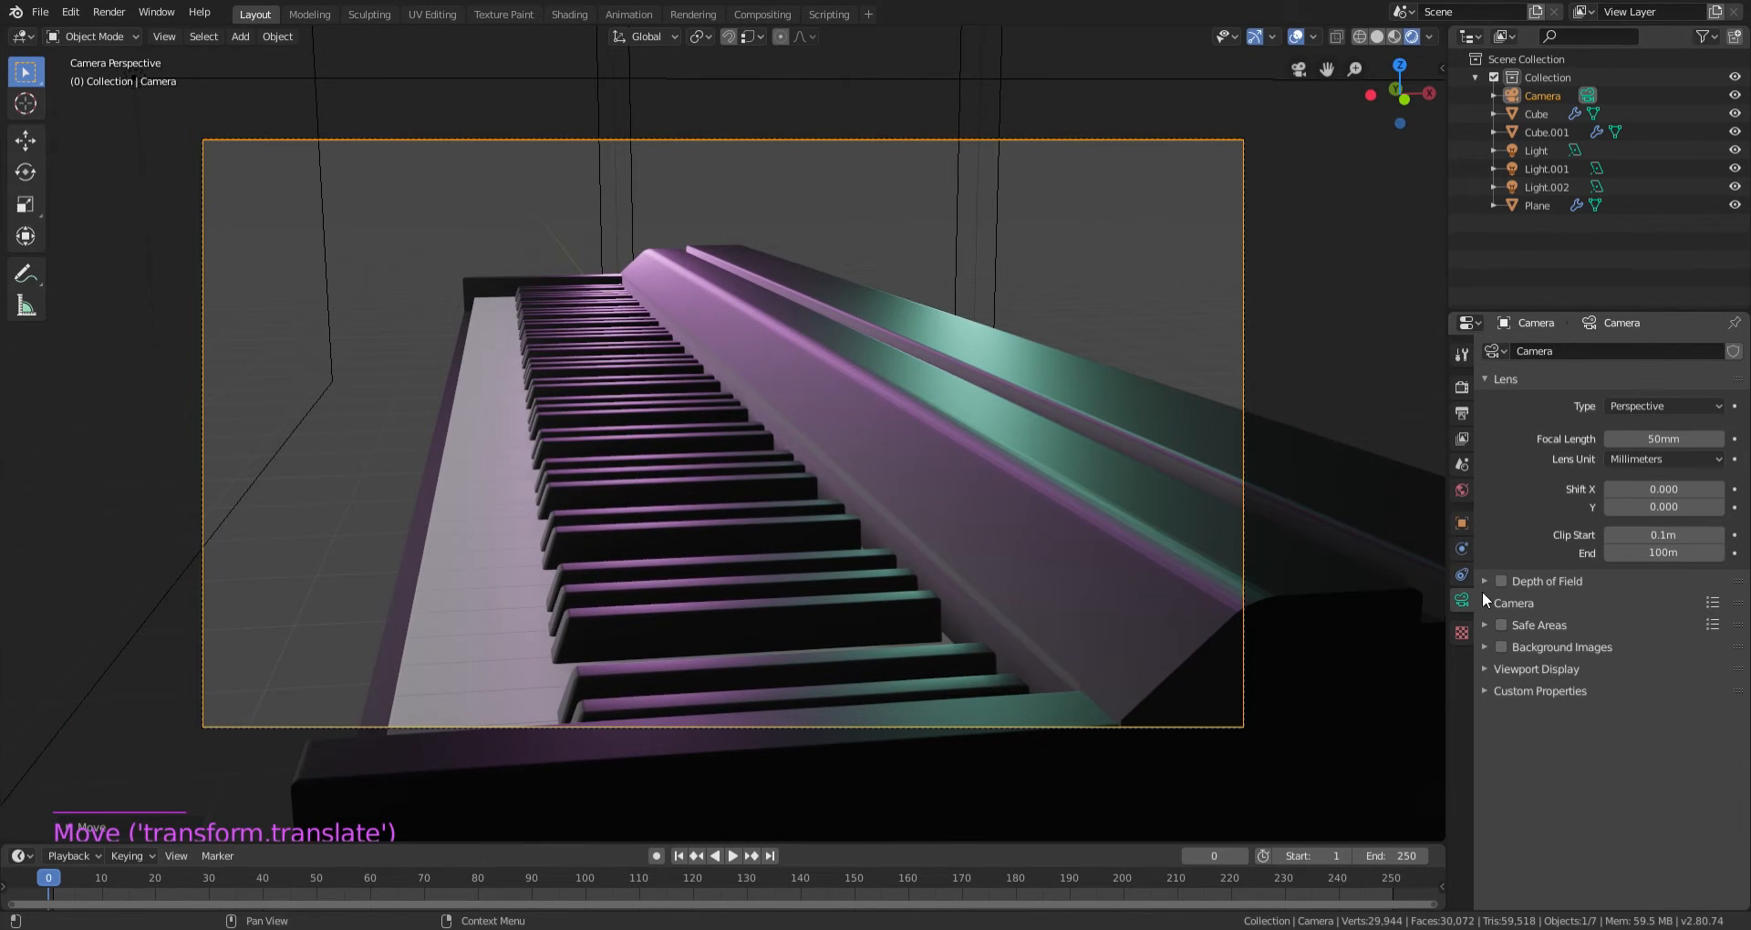
# Make the world background black by lowering its color value to 0.
pyautogui.click(1462, 490)
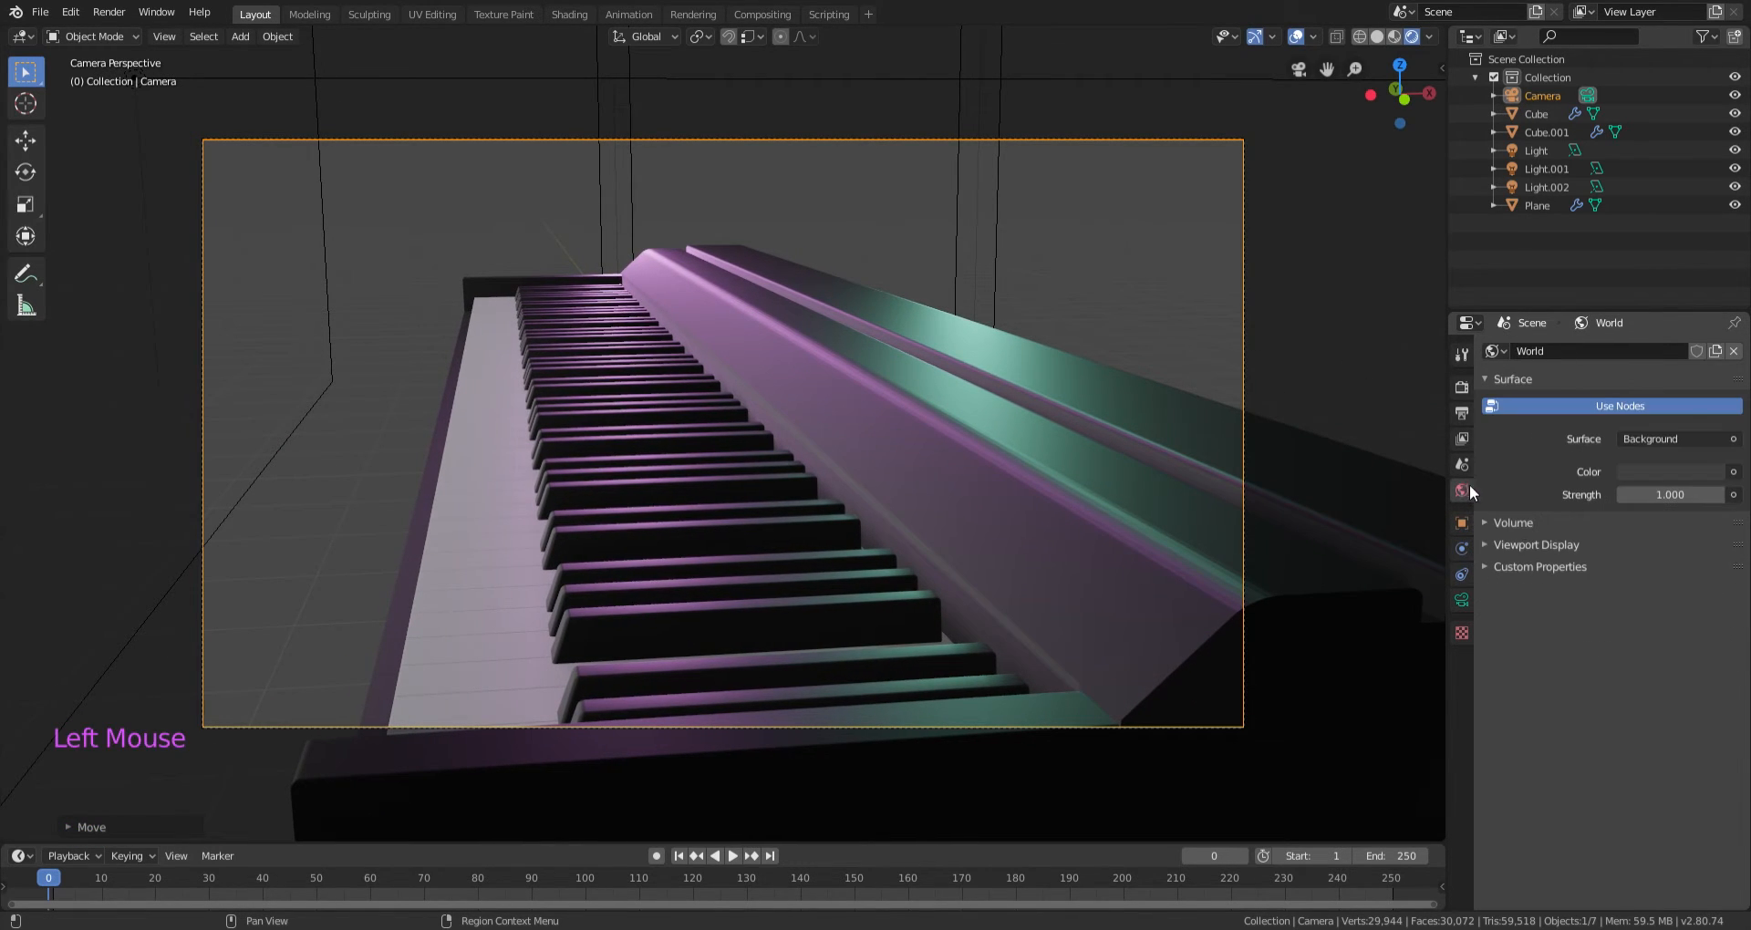
pyautogui.click(1629, 471)
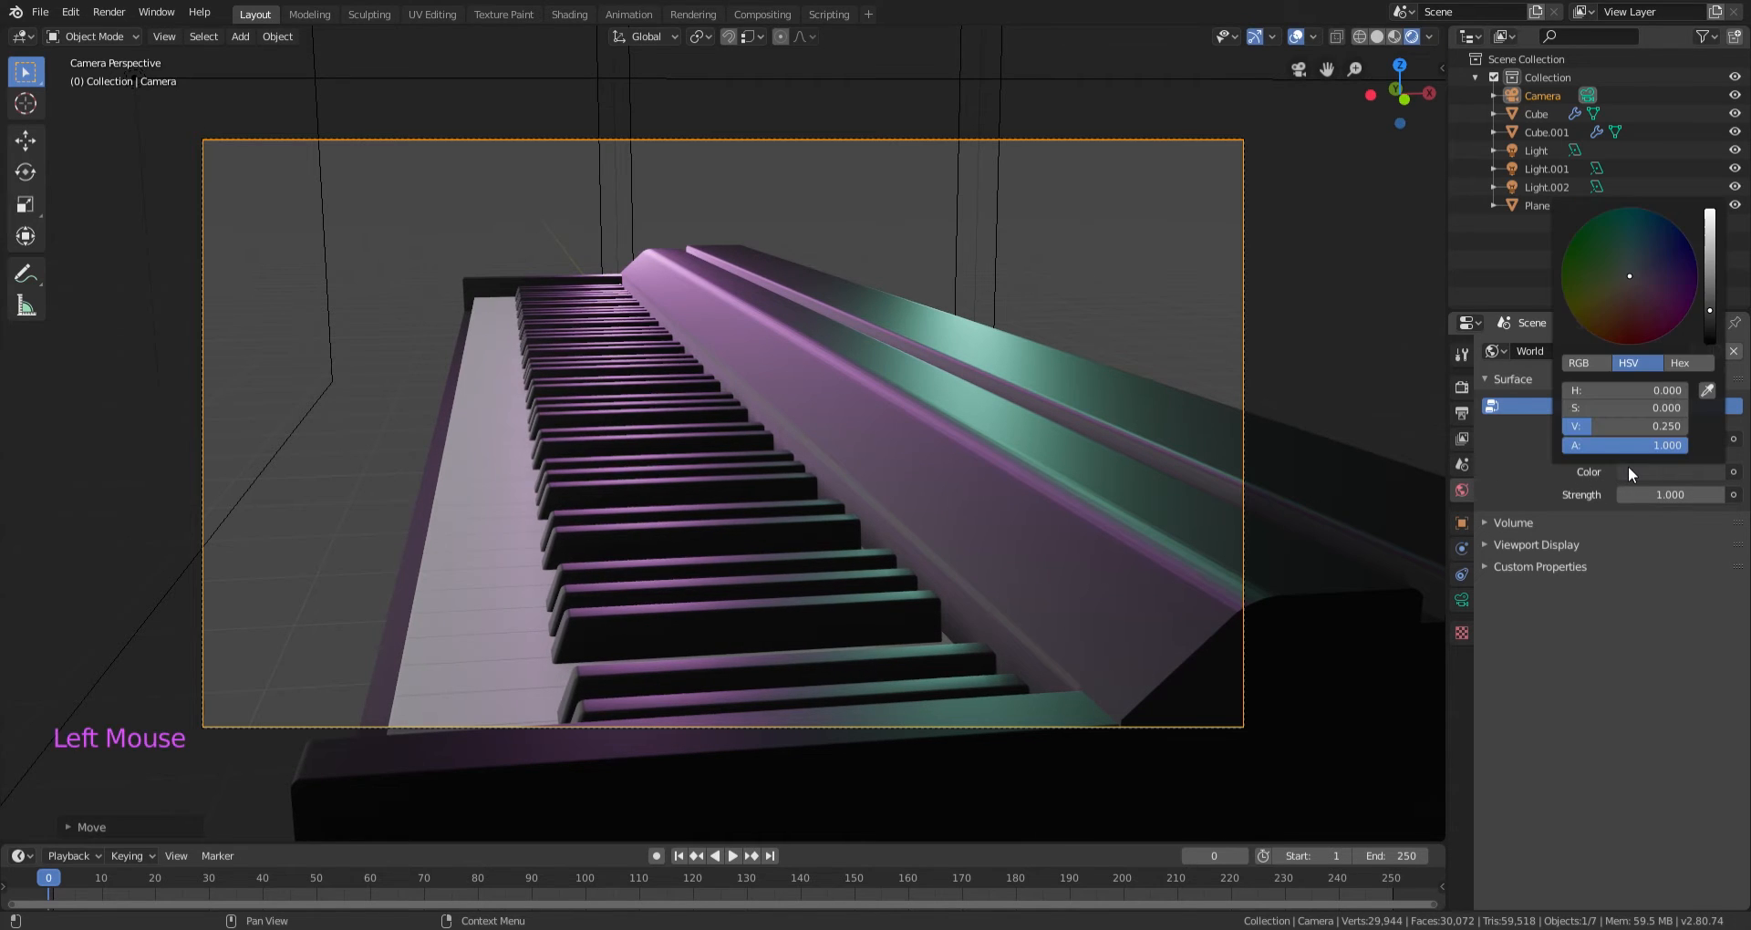
pyautogui.moveTo(1709, 308); pyautogui.dragTo(1710, 342)
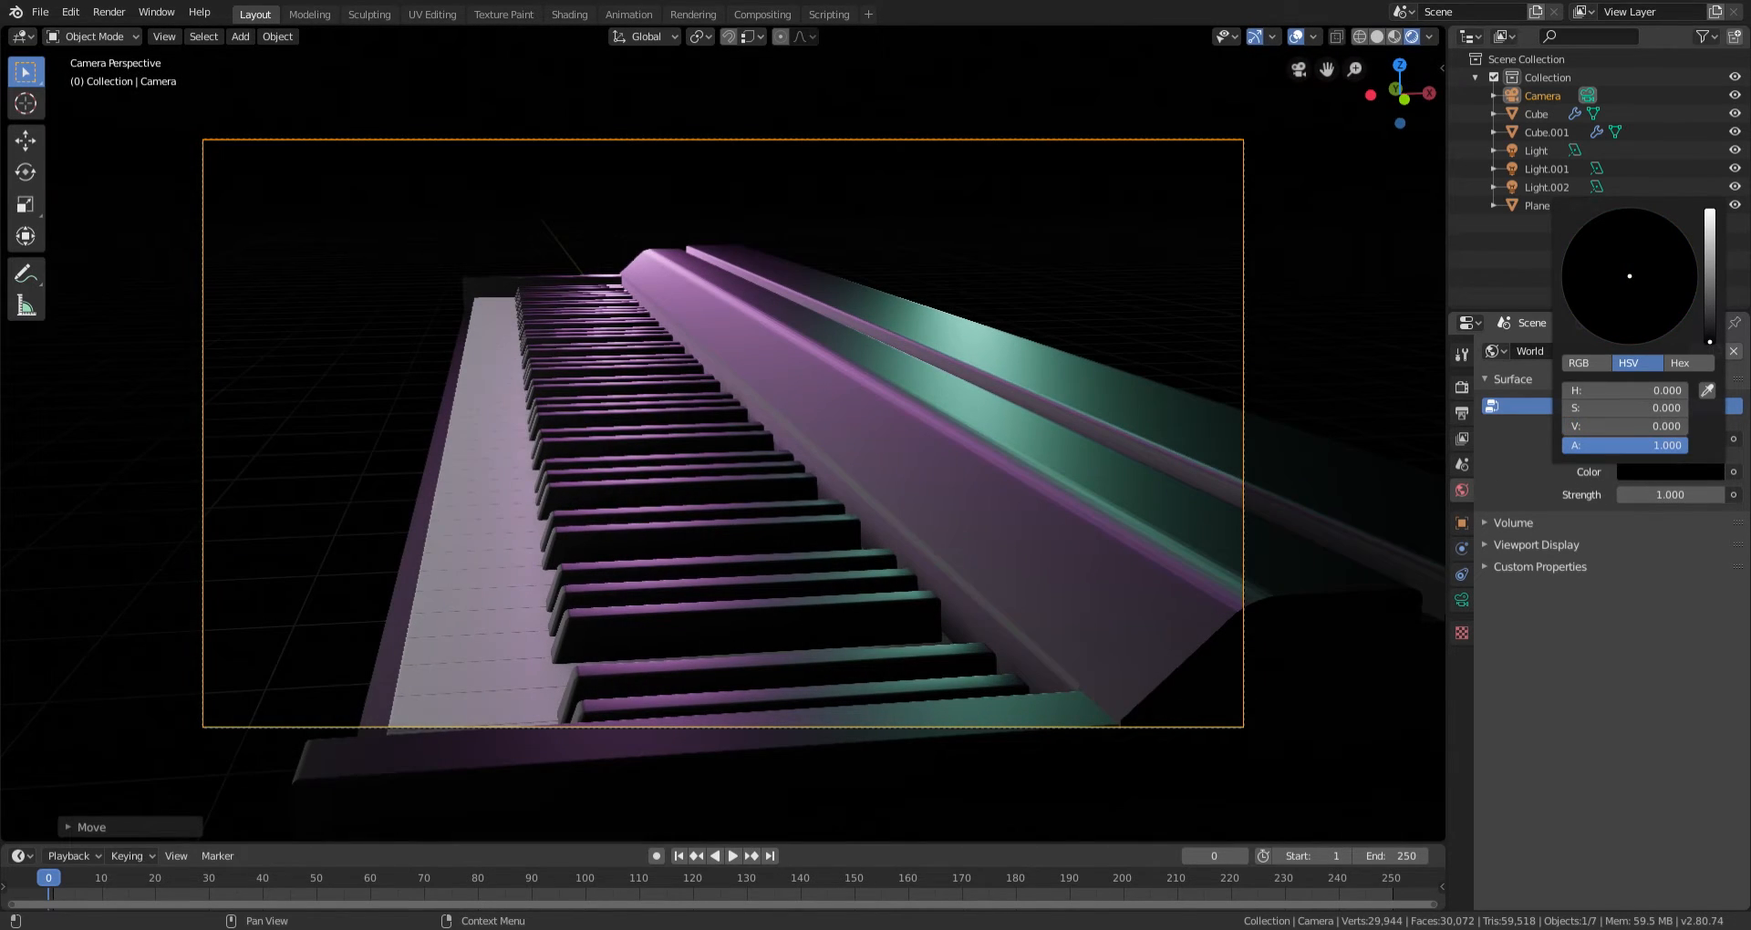
pyautogui.click(786, 292)
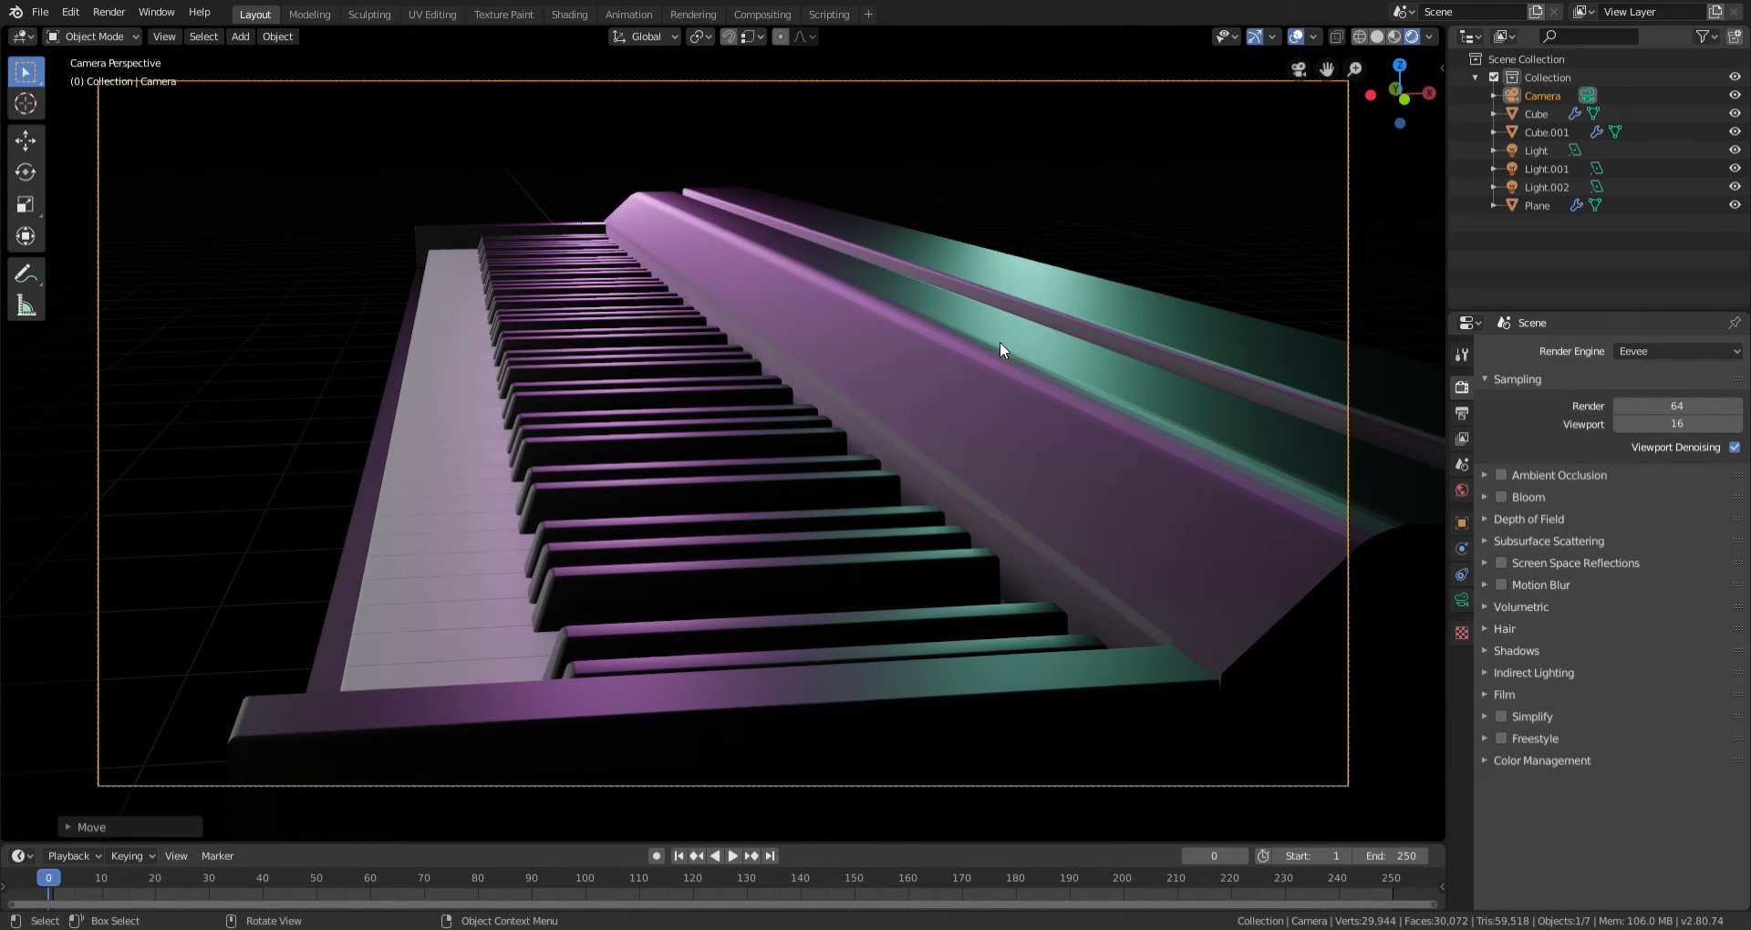
# Switch the render engine to Cycles and check the piano's lighting up close before returning to the camera view.
pyautogui.scroll(1, 988, 364)
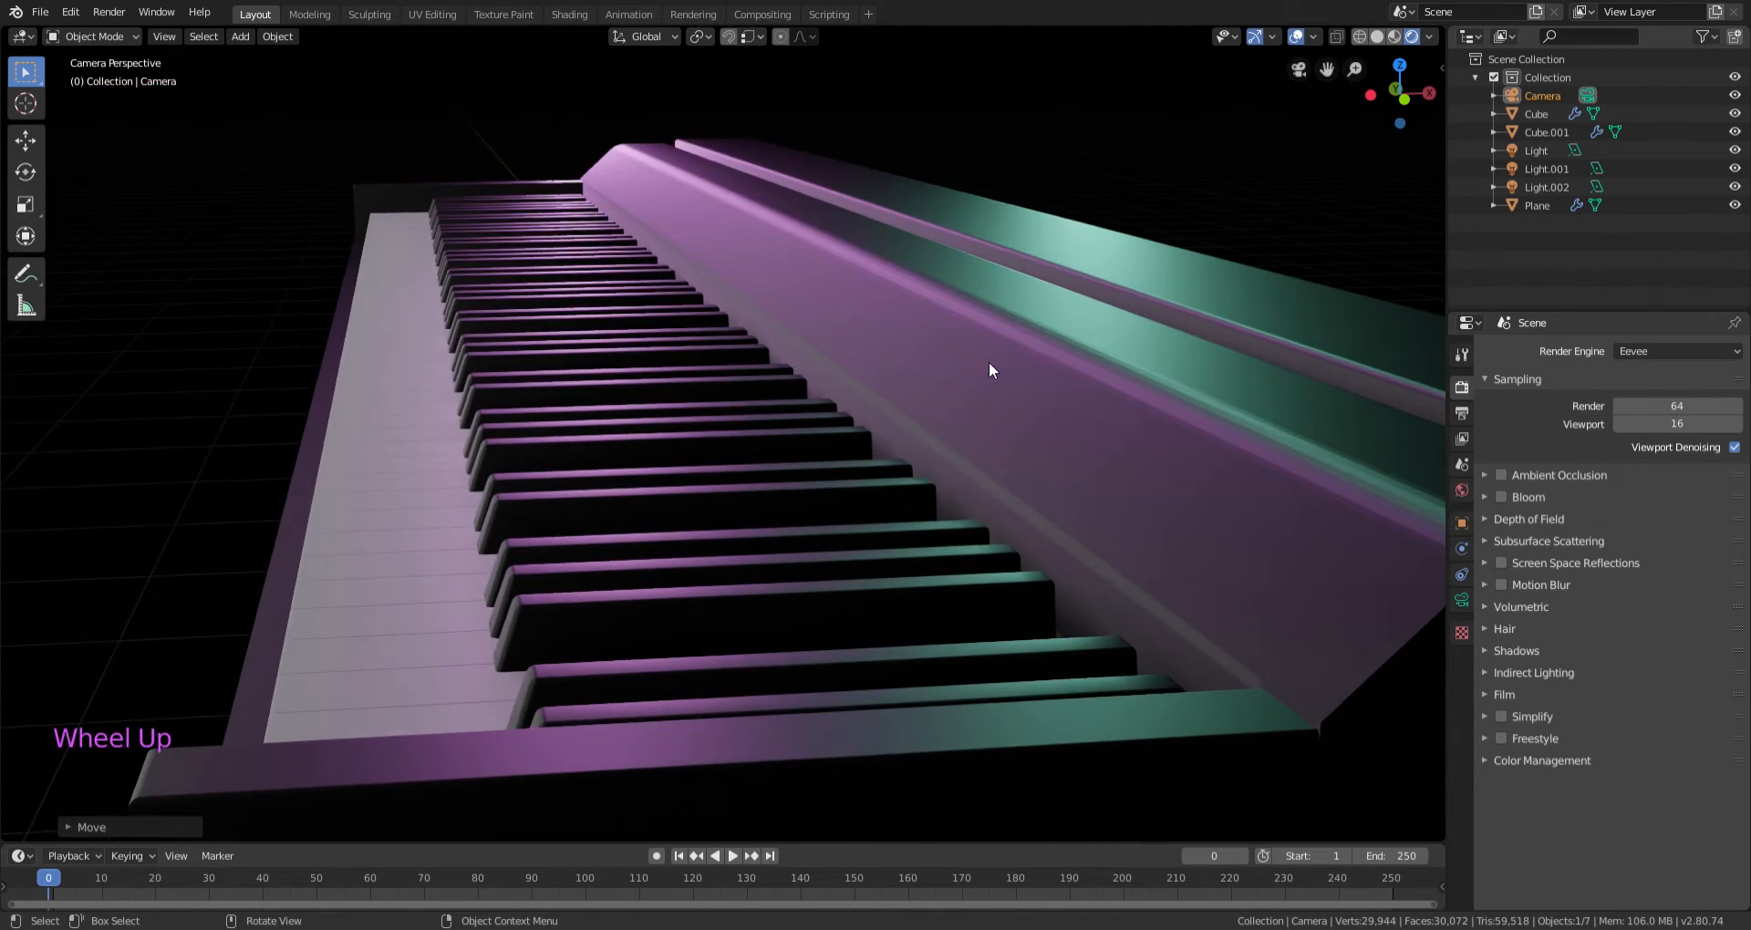
pyautogui.scroll(-1, 990, 364)
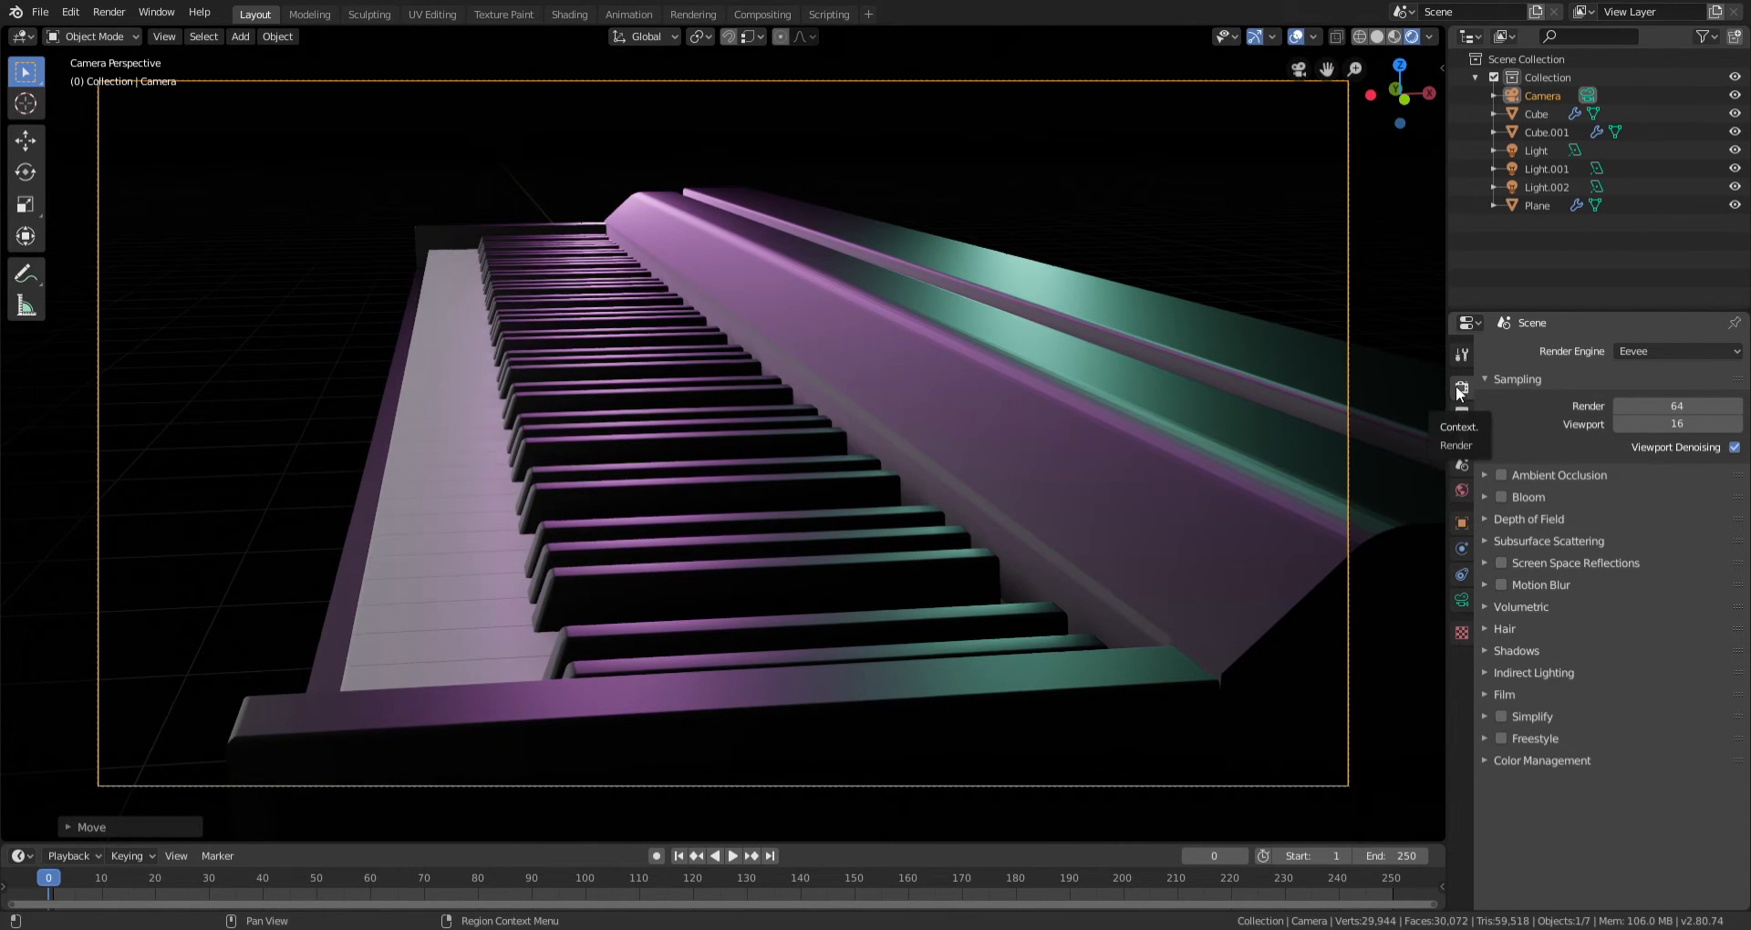
pyautogui.click(1635, 350)
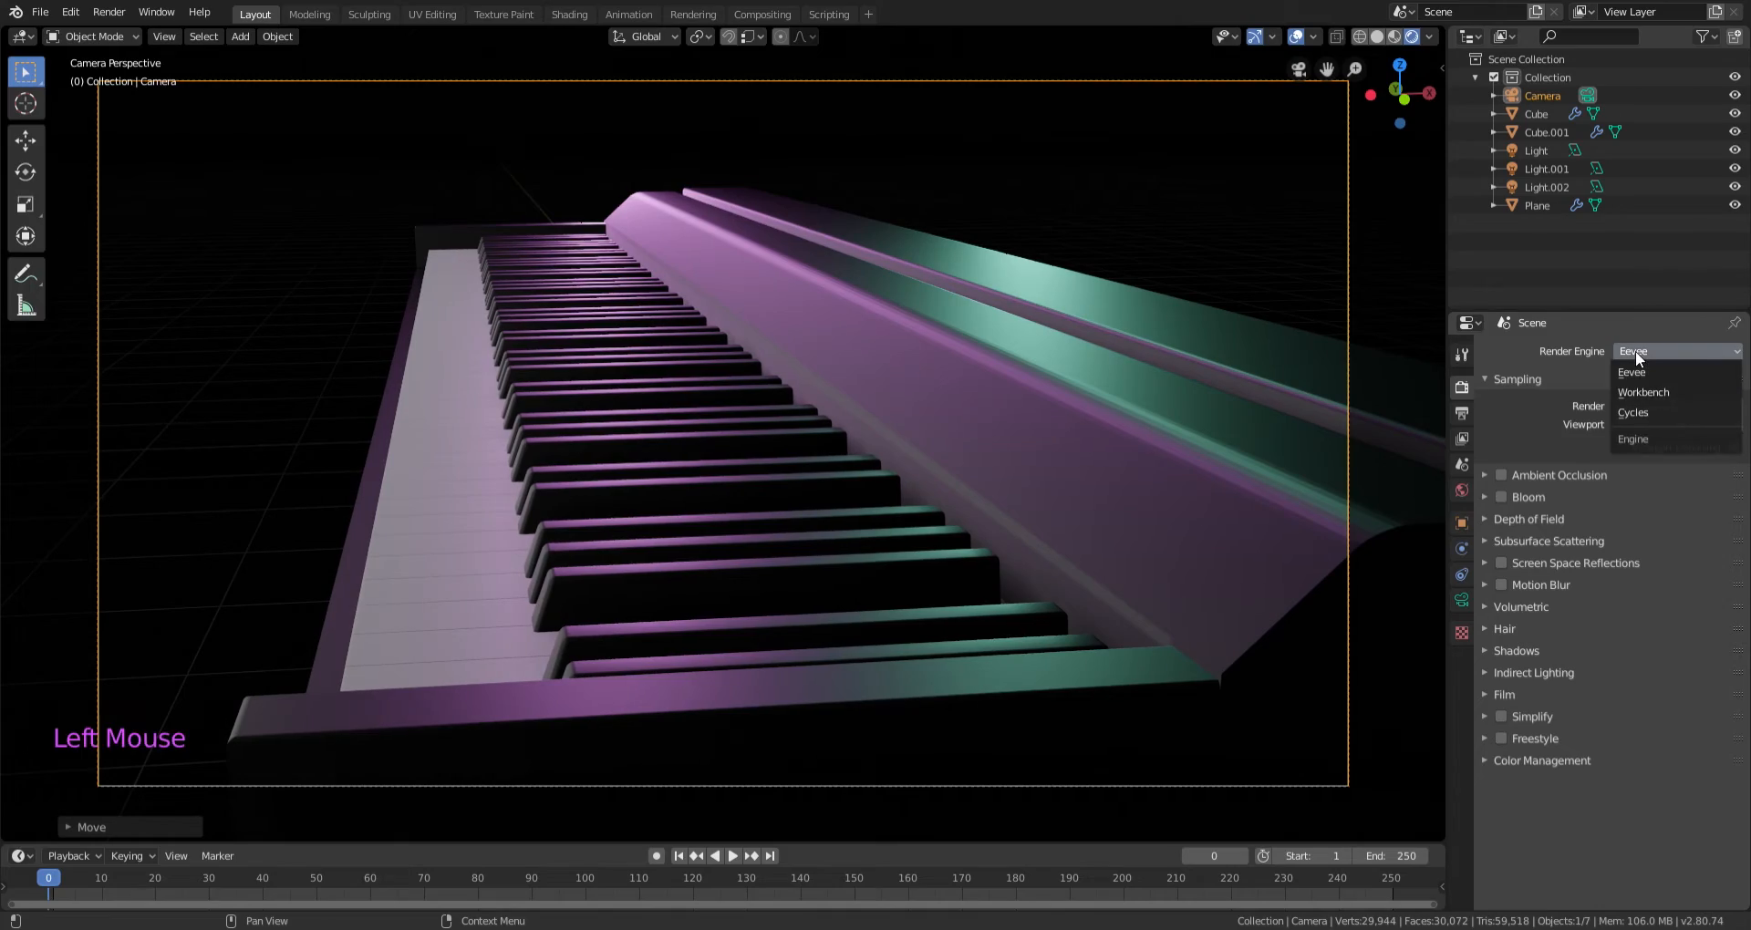
pyautogui.click(1656, 414)
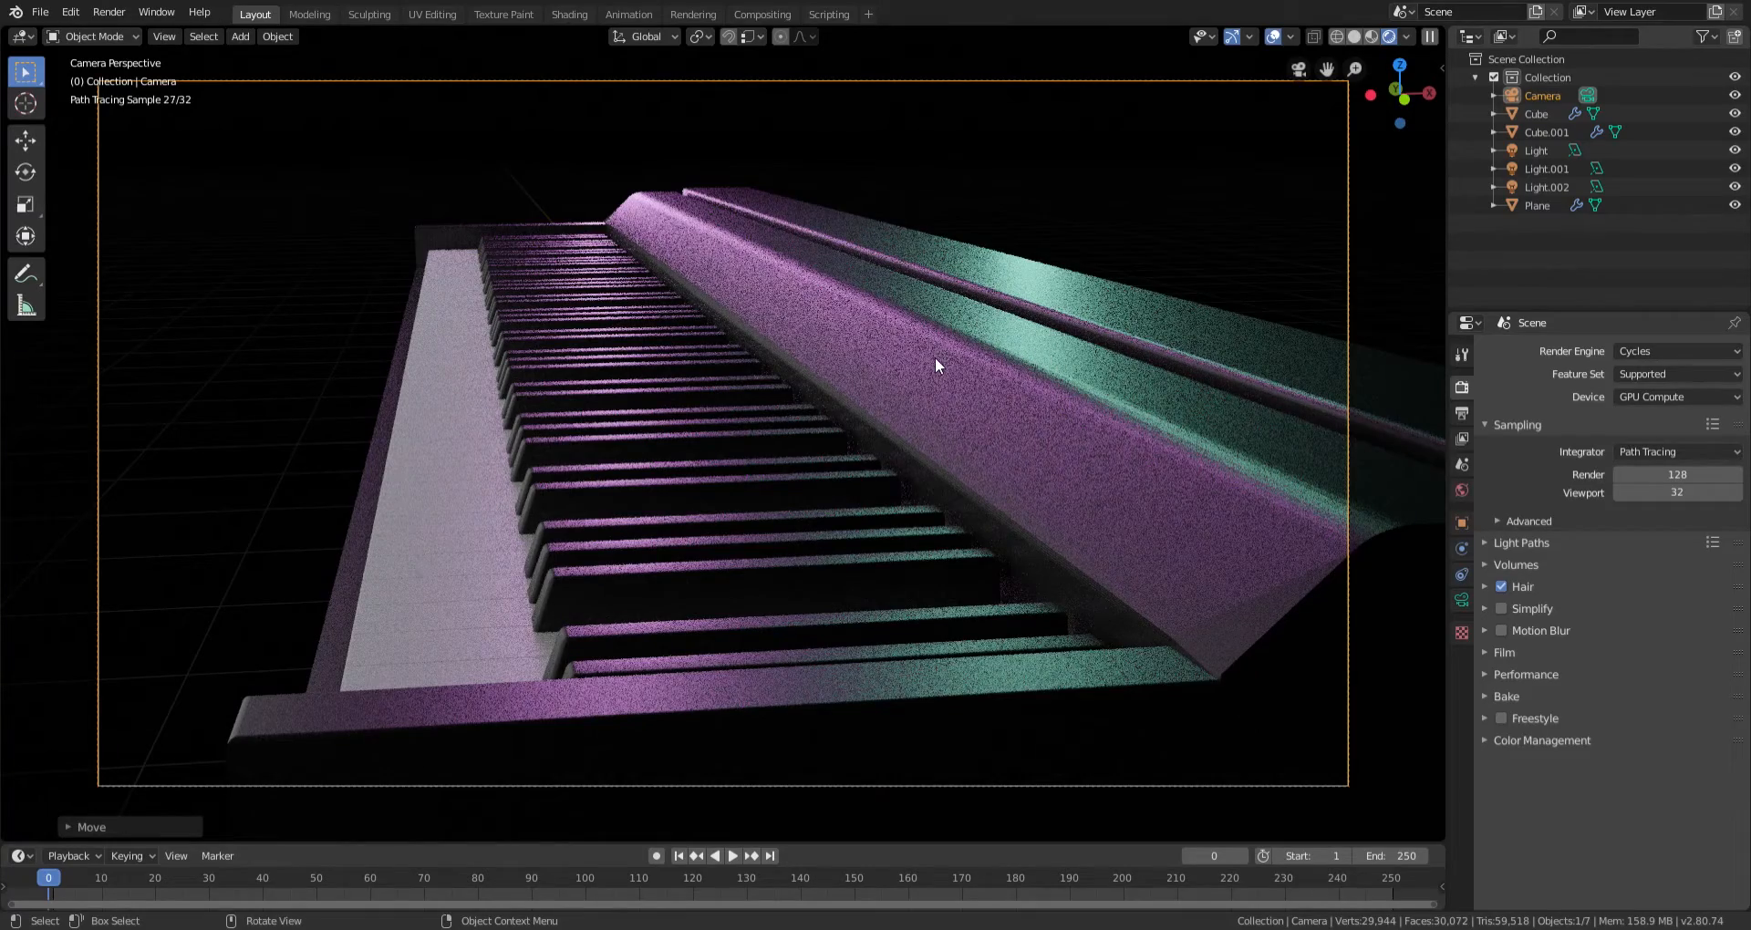
pyautogui.moveTo(934, 367); pyautogui.dragTo(977, 469, button='middle')
pyautogui.scroll(2, 962, 447)
pyautogui.scroll(1, 879, 435)
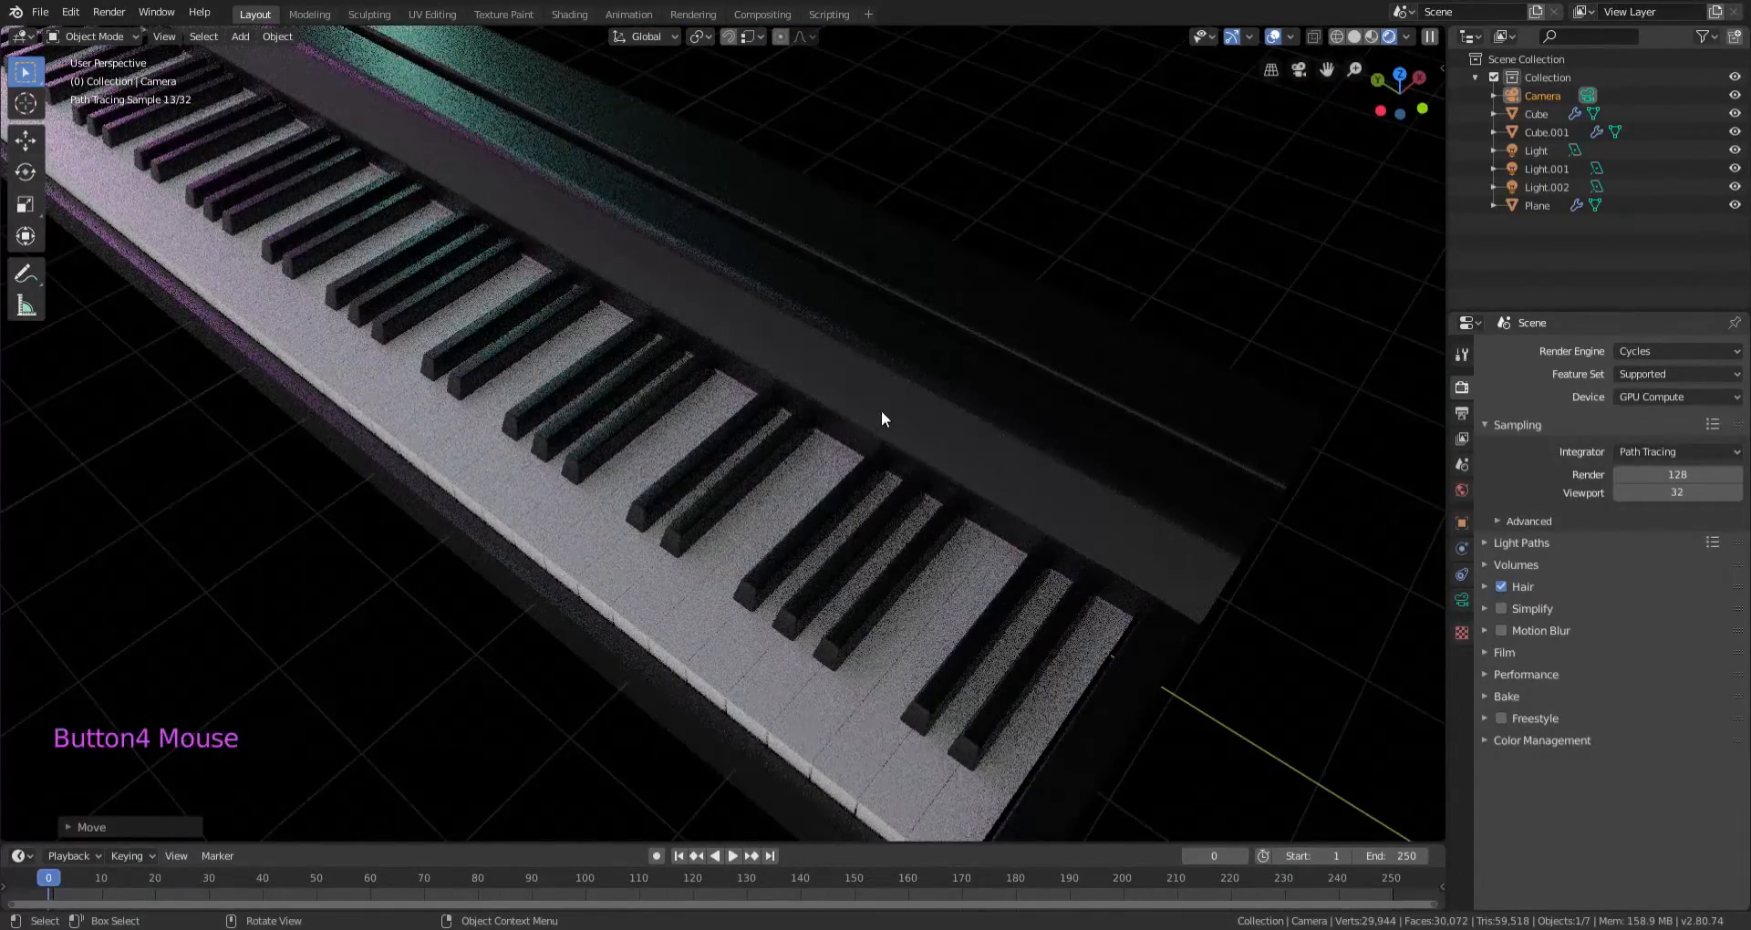
pyautogui.press('KP_0')
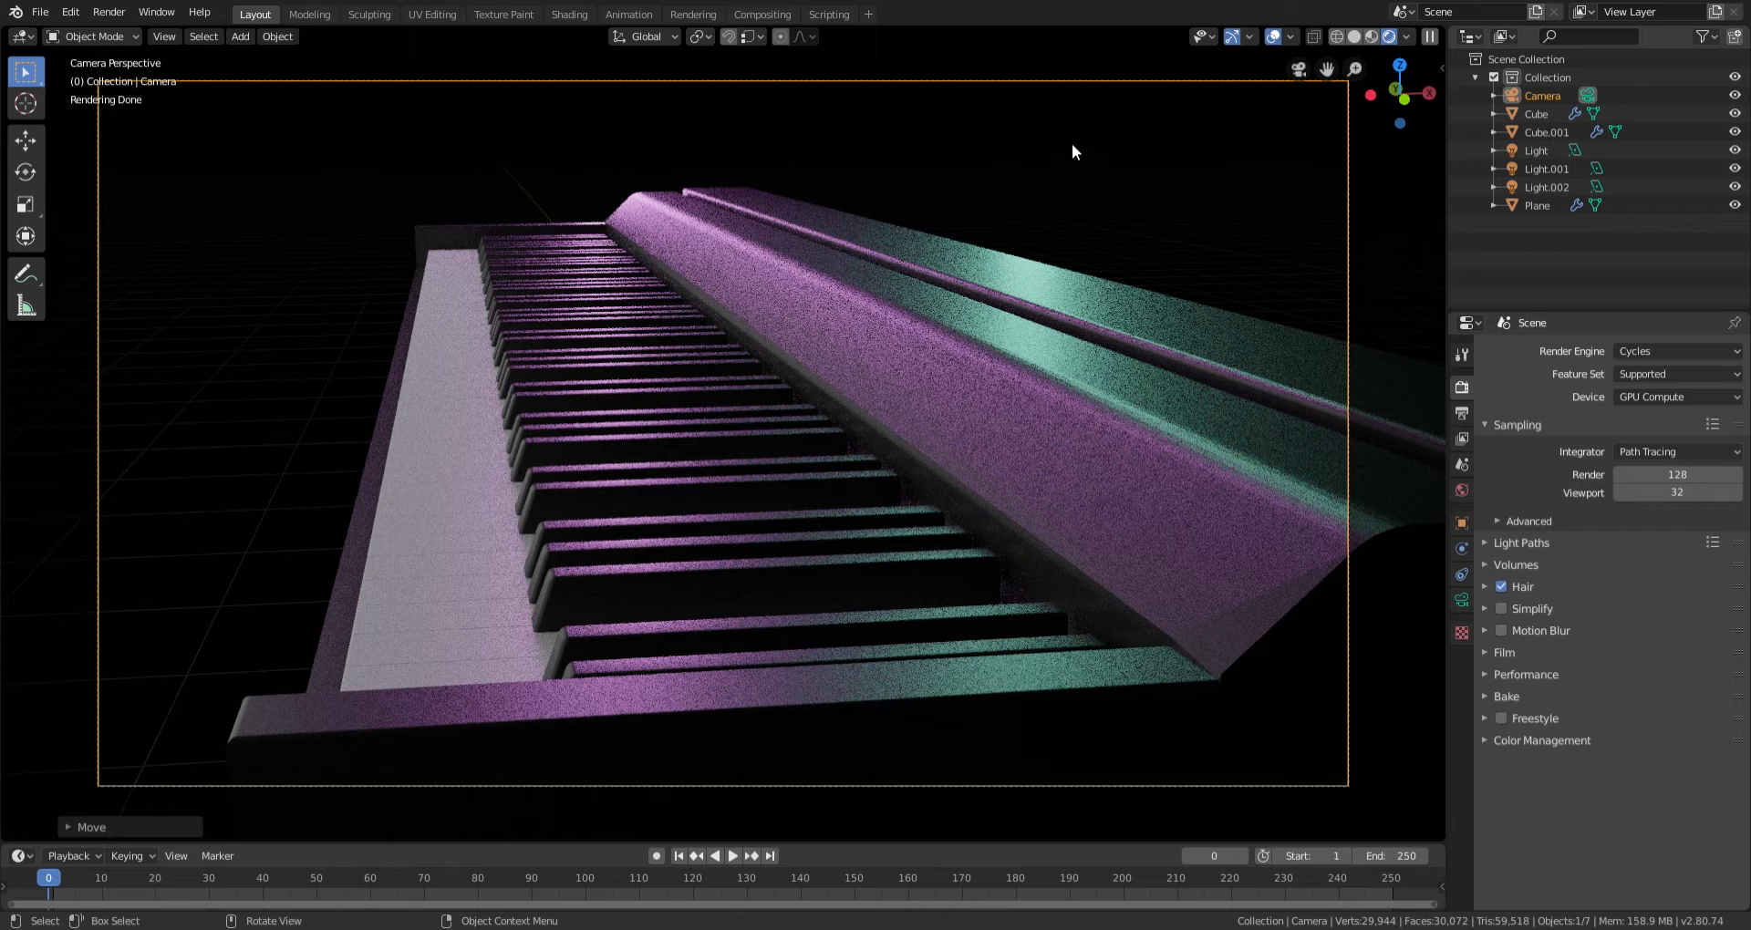
# Switch the viewport to material preview (LookDev) shading and look at the piano through the camera.
pyautogui.click(1356, 36)
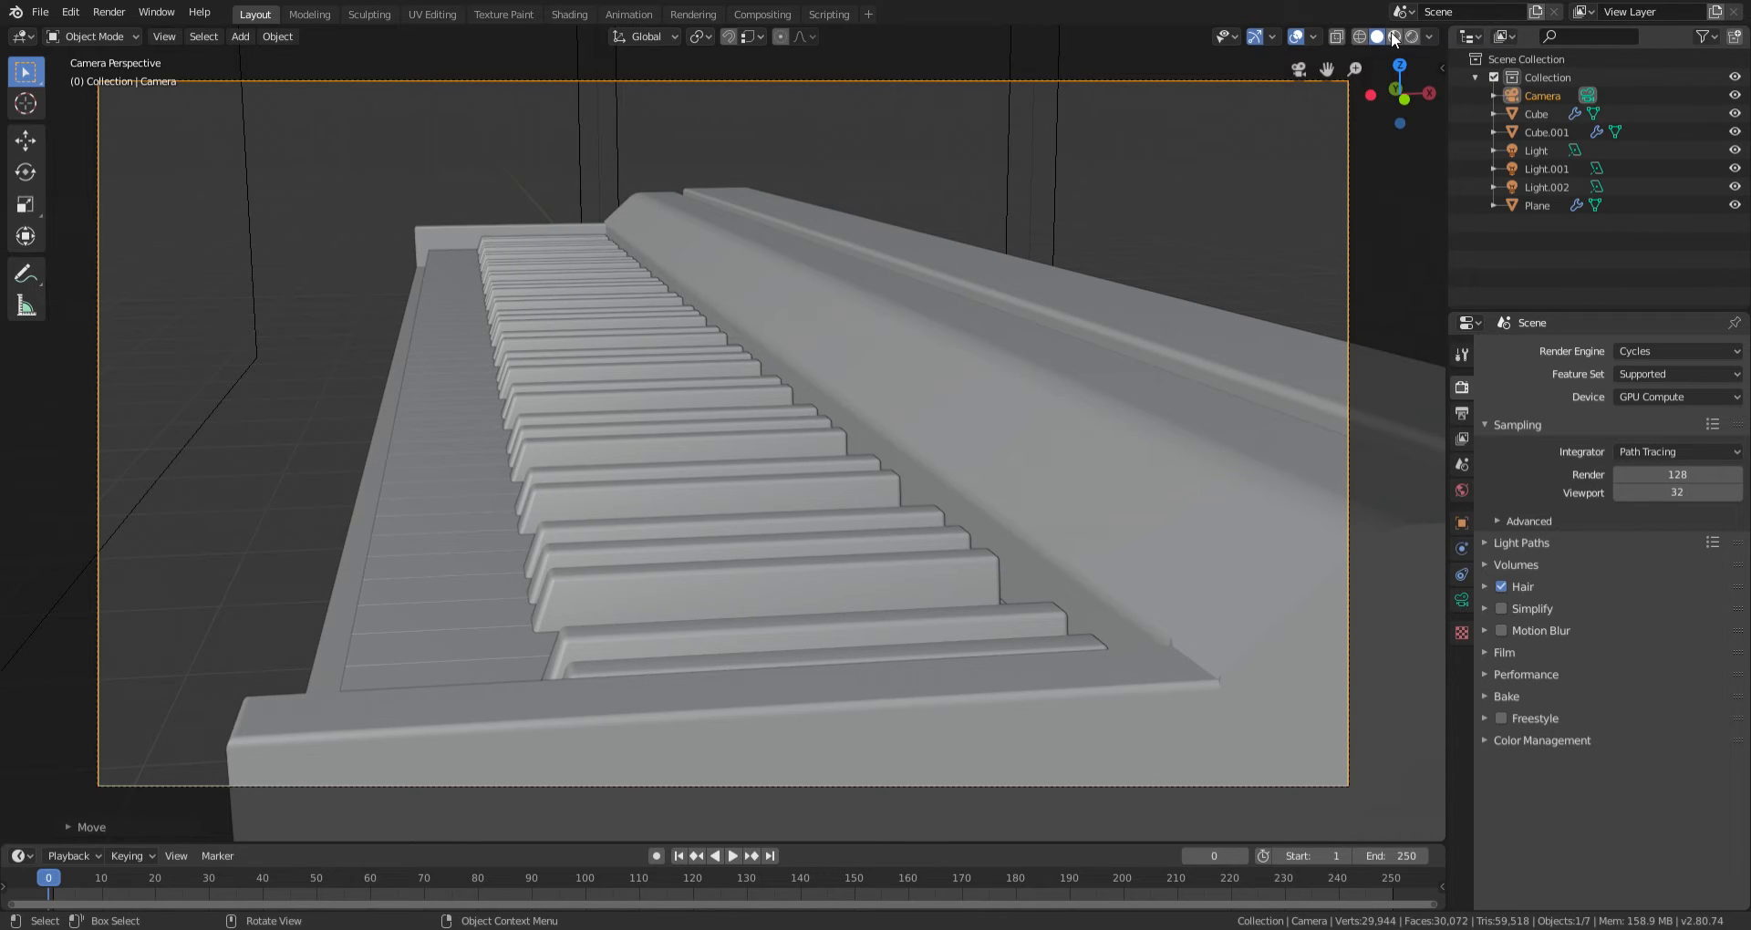
pyautogui.click(1395, 38)
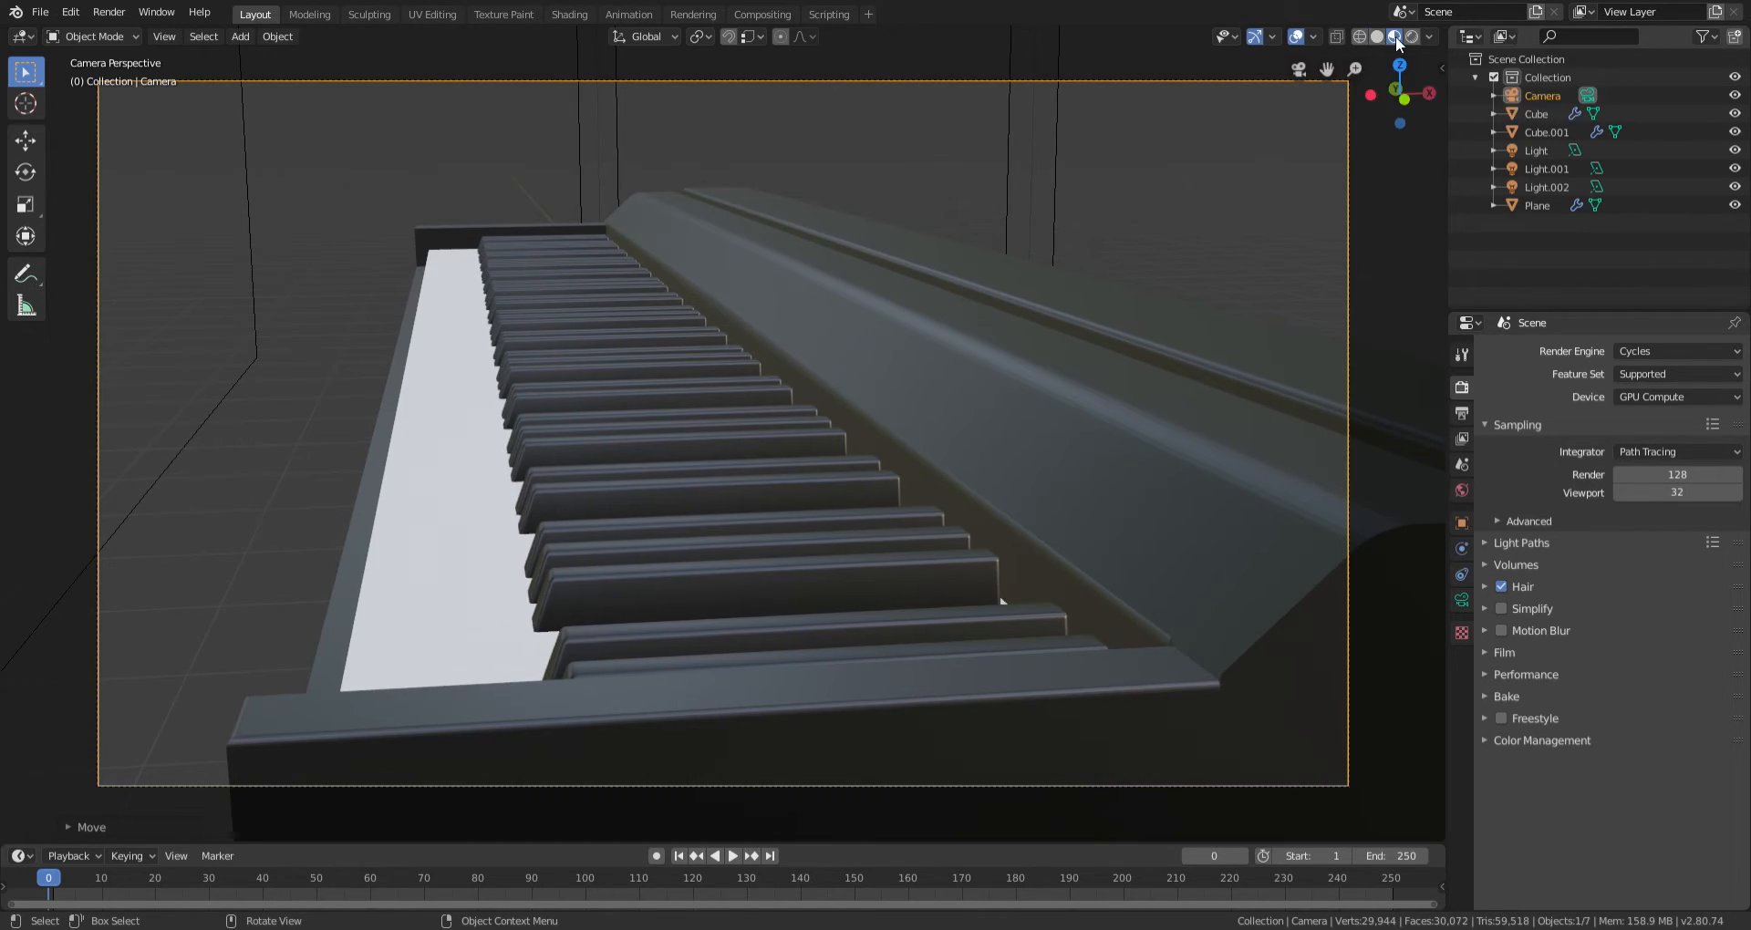
pyautogui.moveTo(825, 265); pyautogui.dragTo(943, 338, button='middle')
pyautogui.press('KP_0')
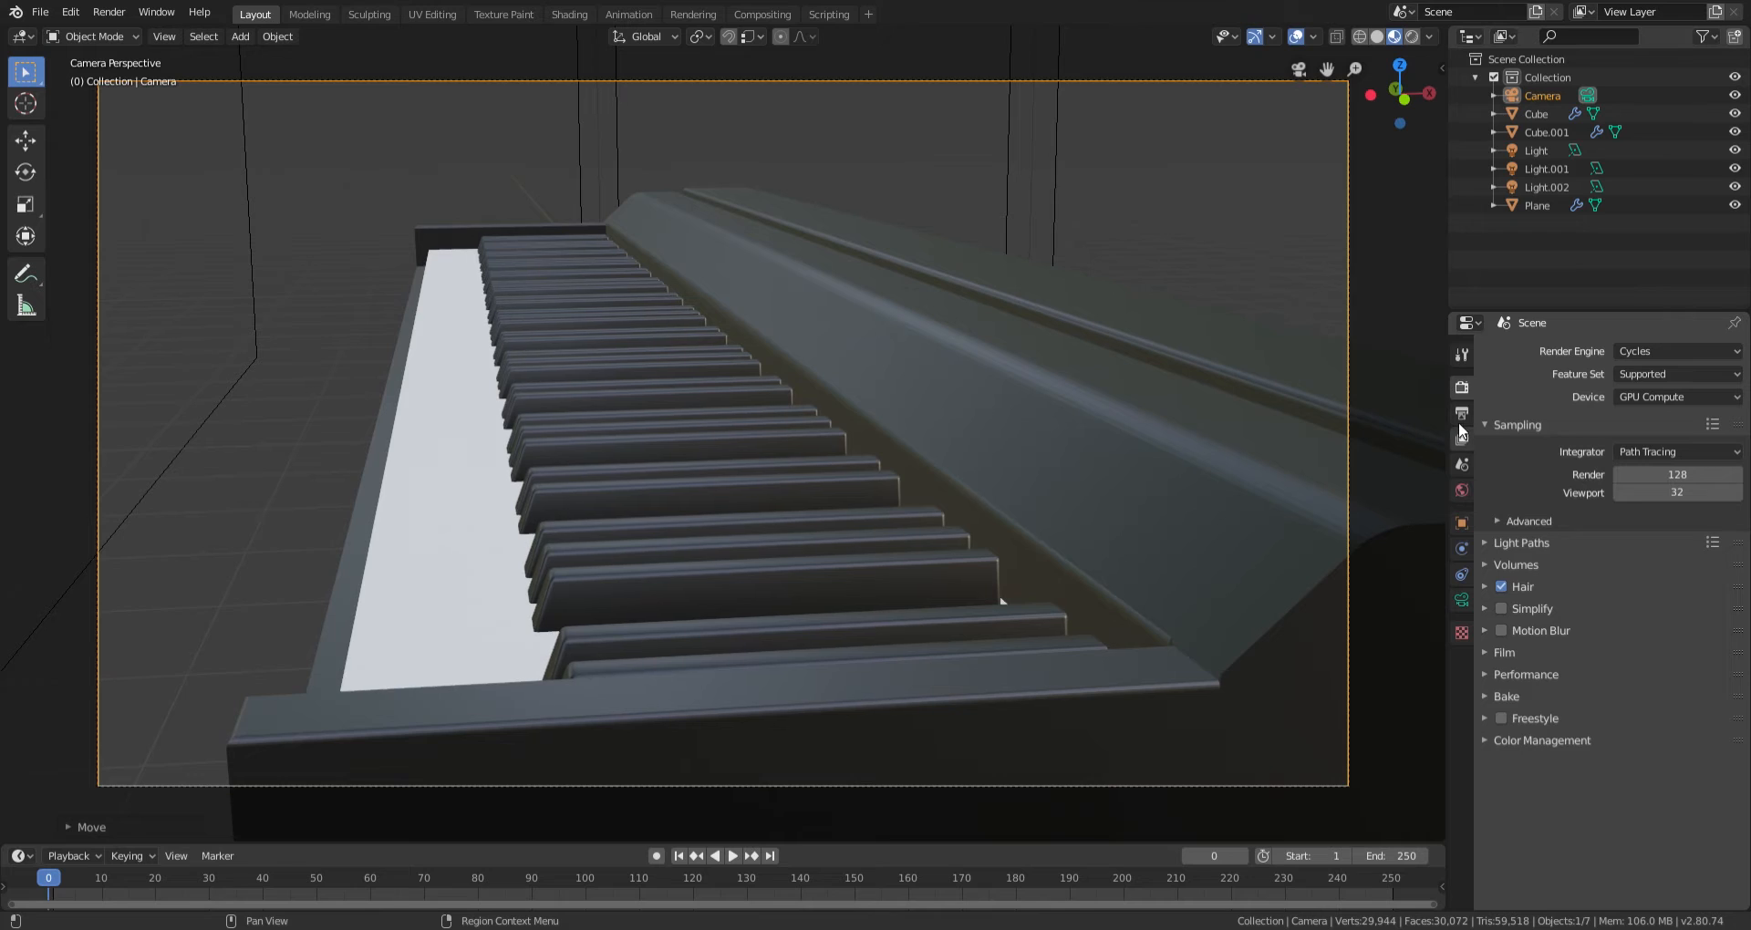
# Set the Cycles render device to GPU Compute.
pyautogui.click(1653, 404)
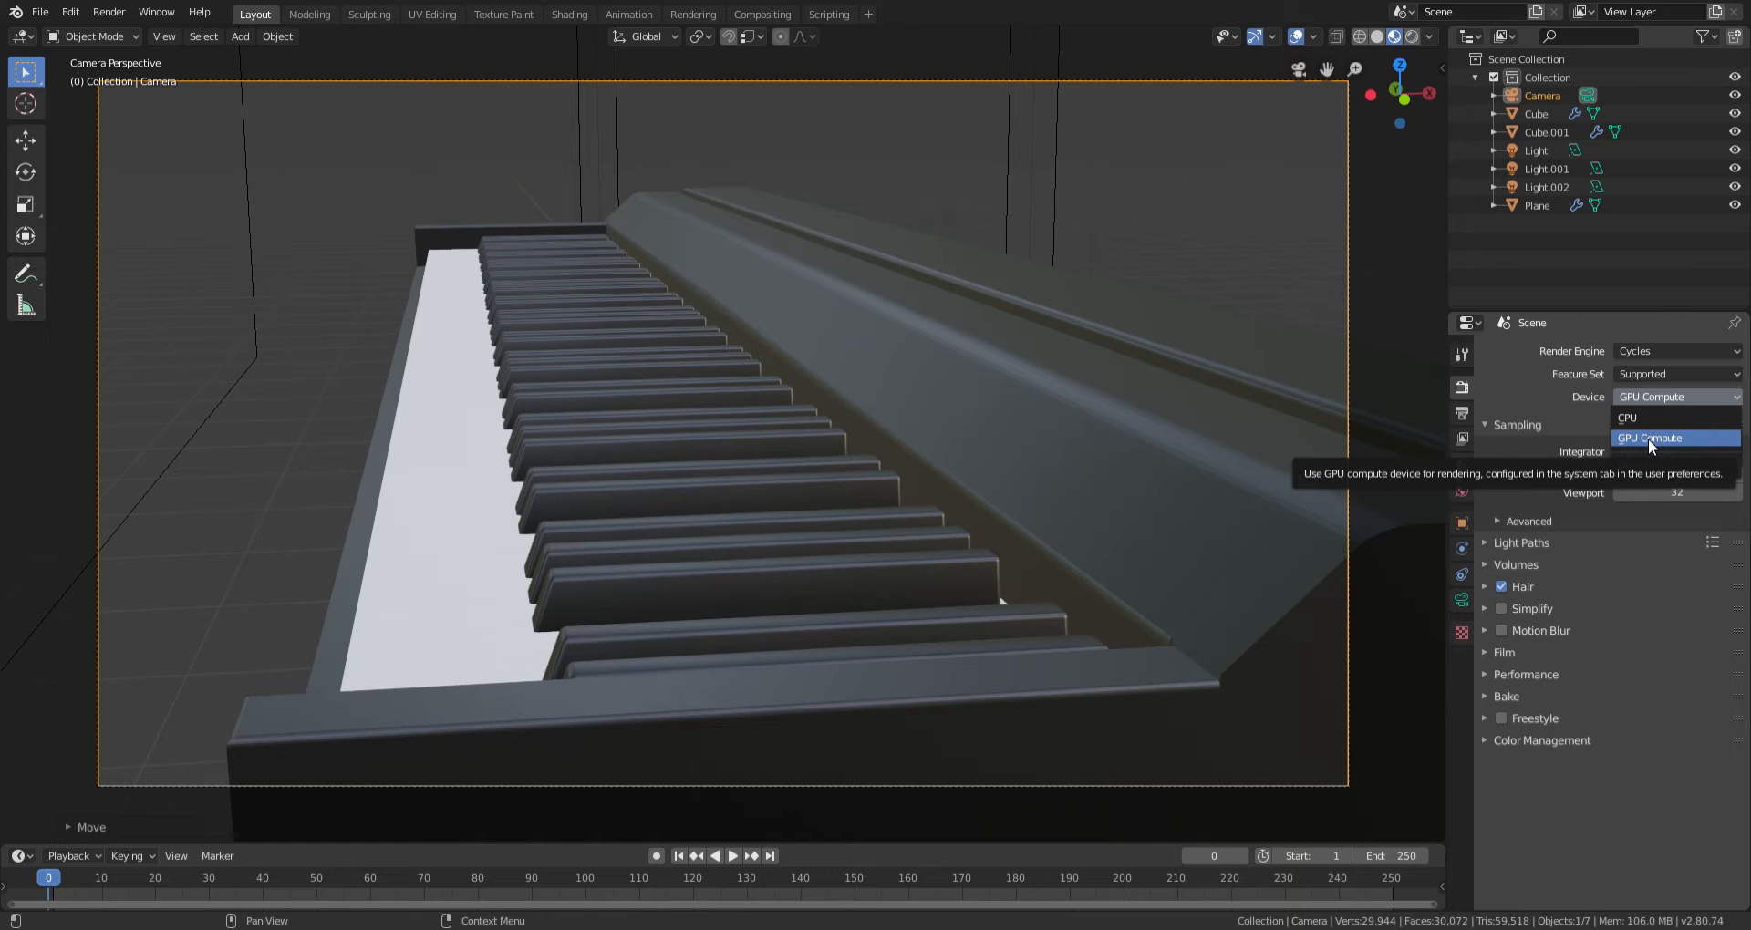
pyautogui.click(1650, 439)
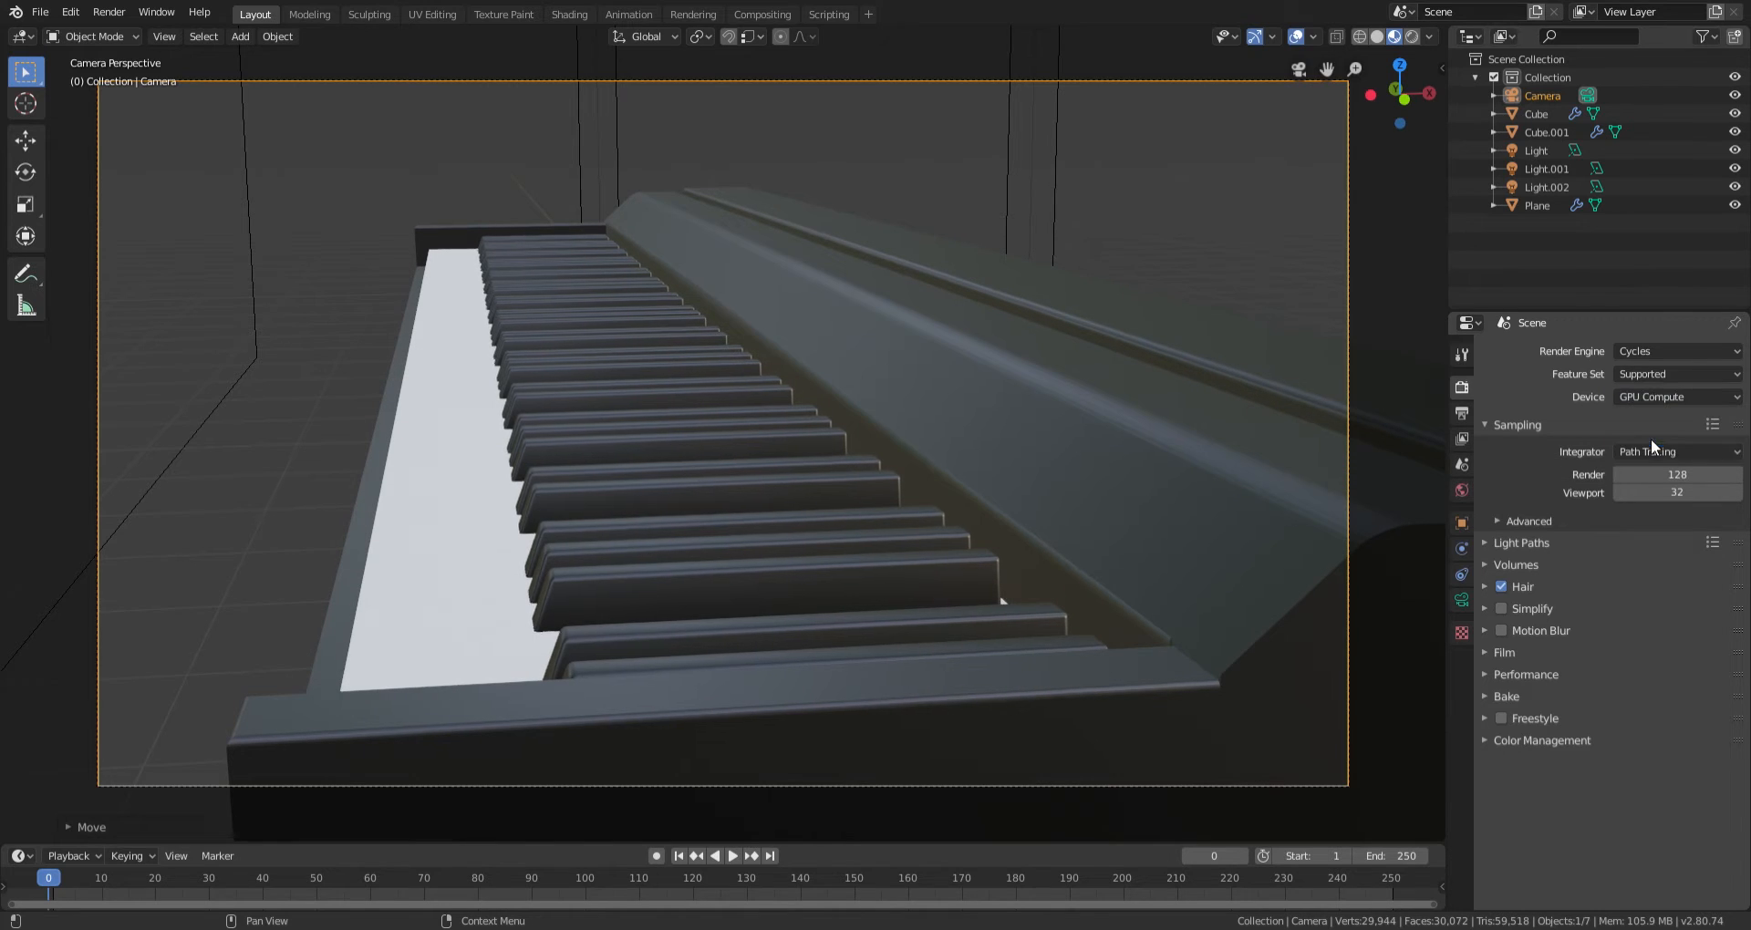
# Review the output resolution, frame range and file format settings, and look at the available render commands.
pyautogui.click(1459, 414)
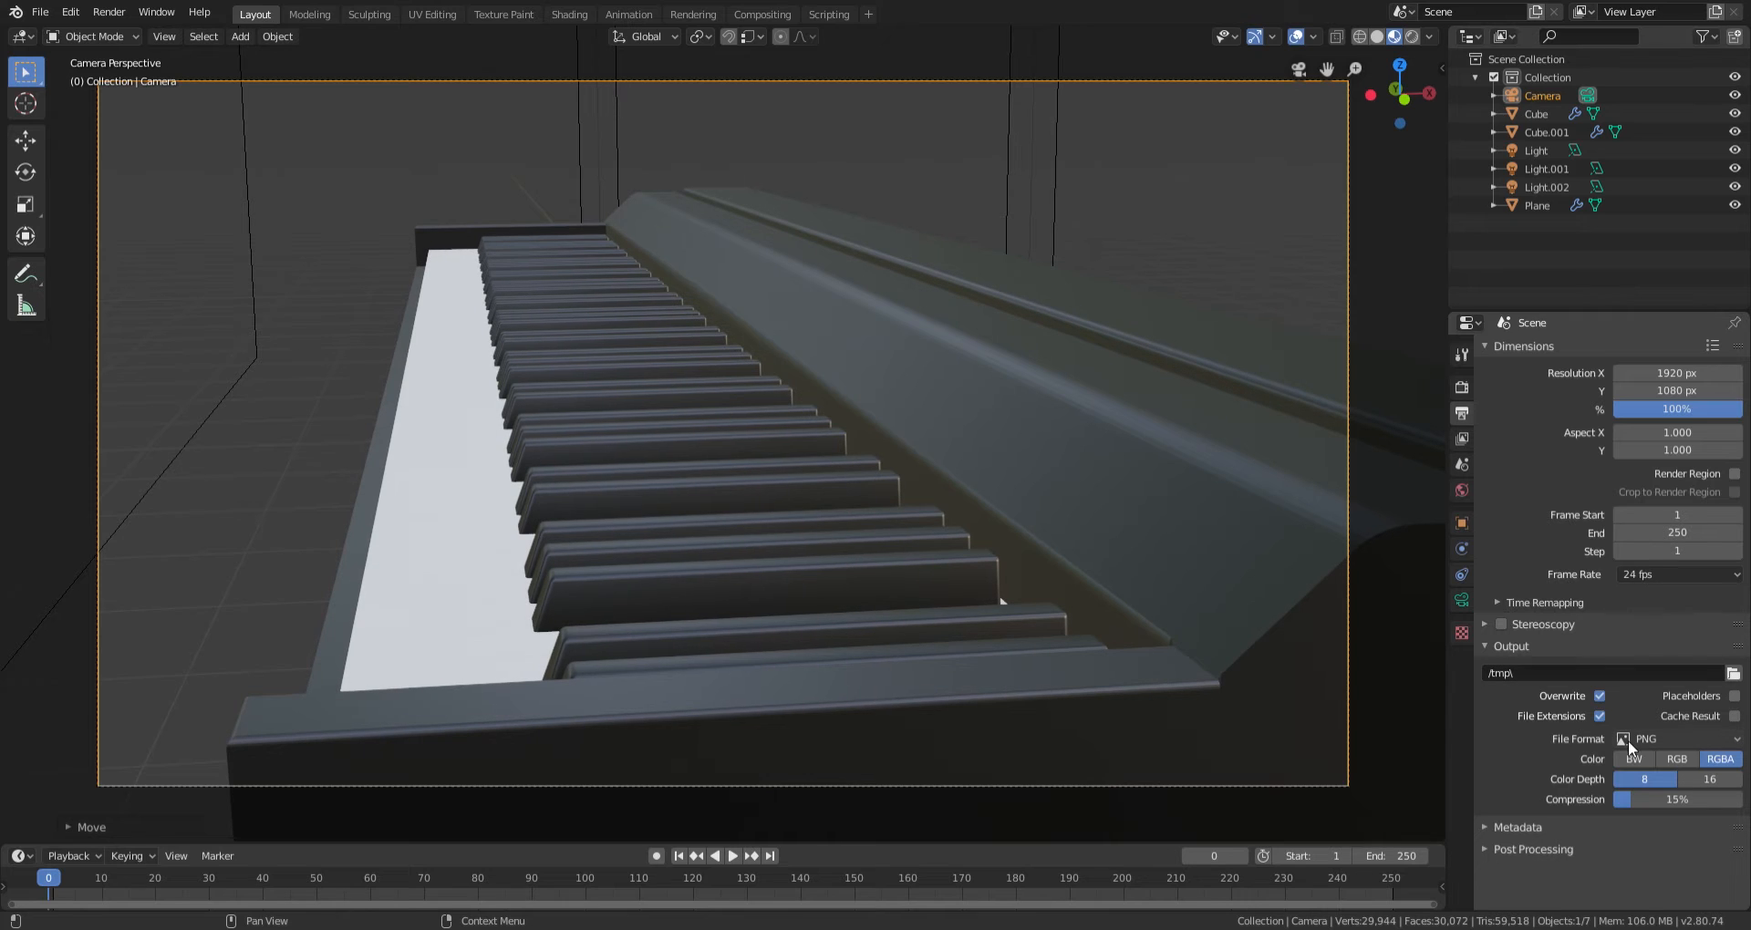
pyautogui.scroll(-2, 1629, 735)
pyautogui.scroll(-1, 1571, 602)
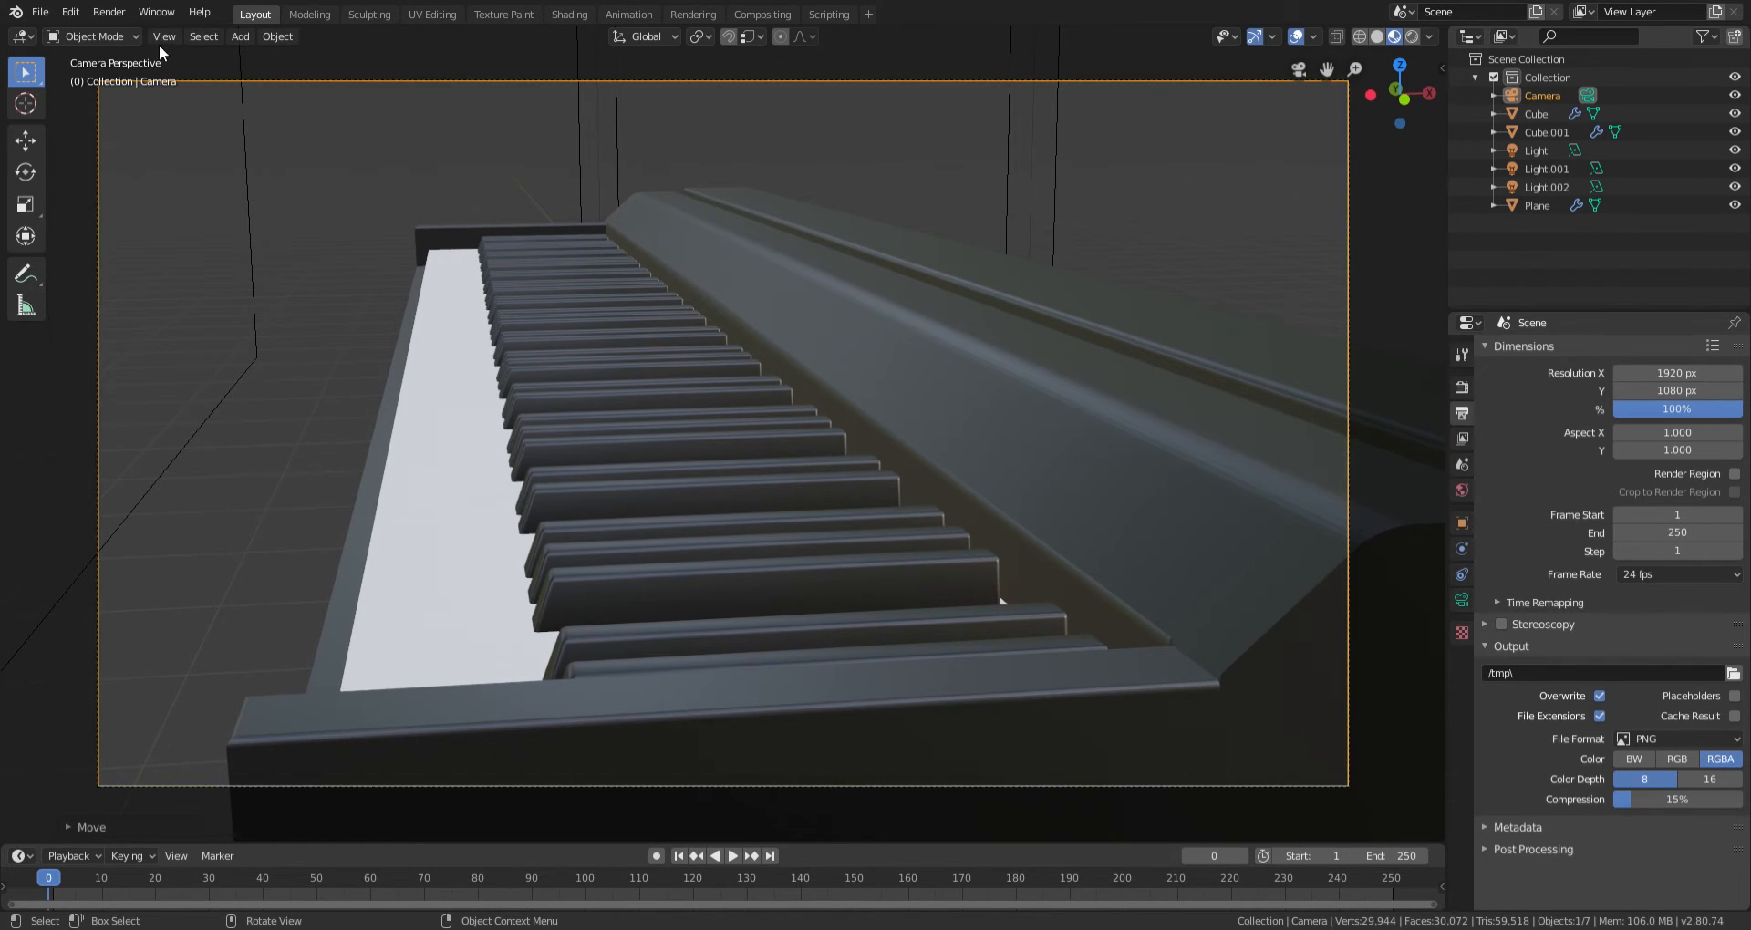
pyautogui.click(117, 18)
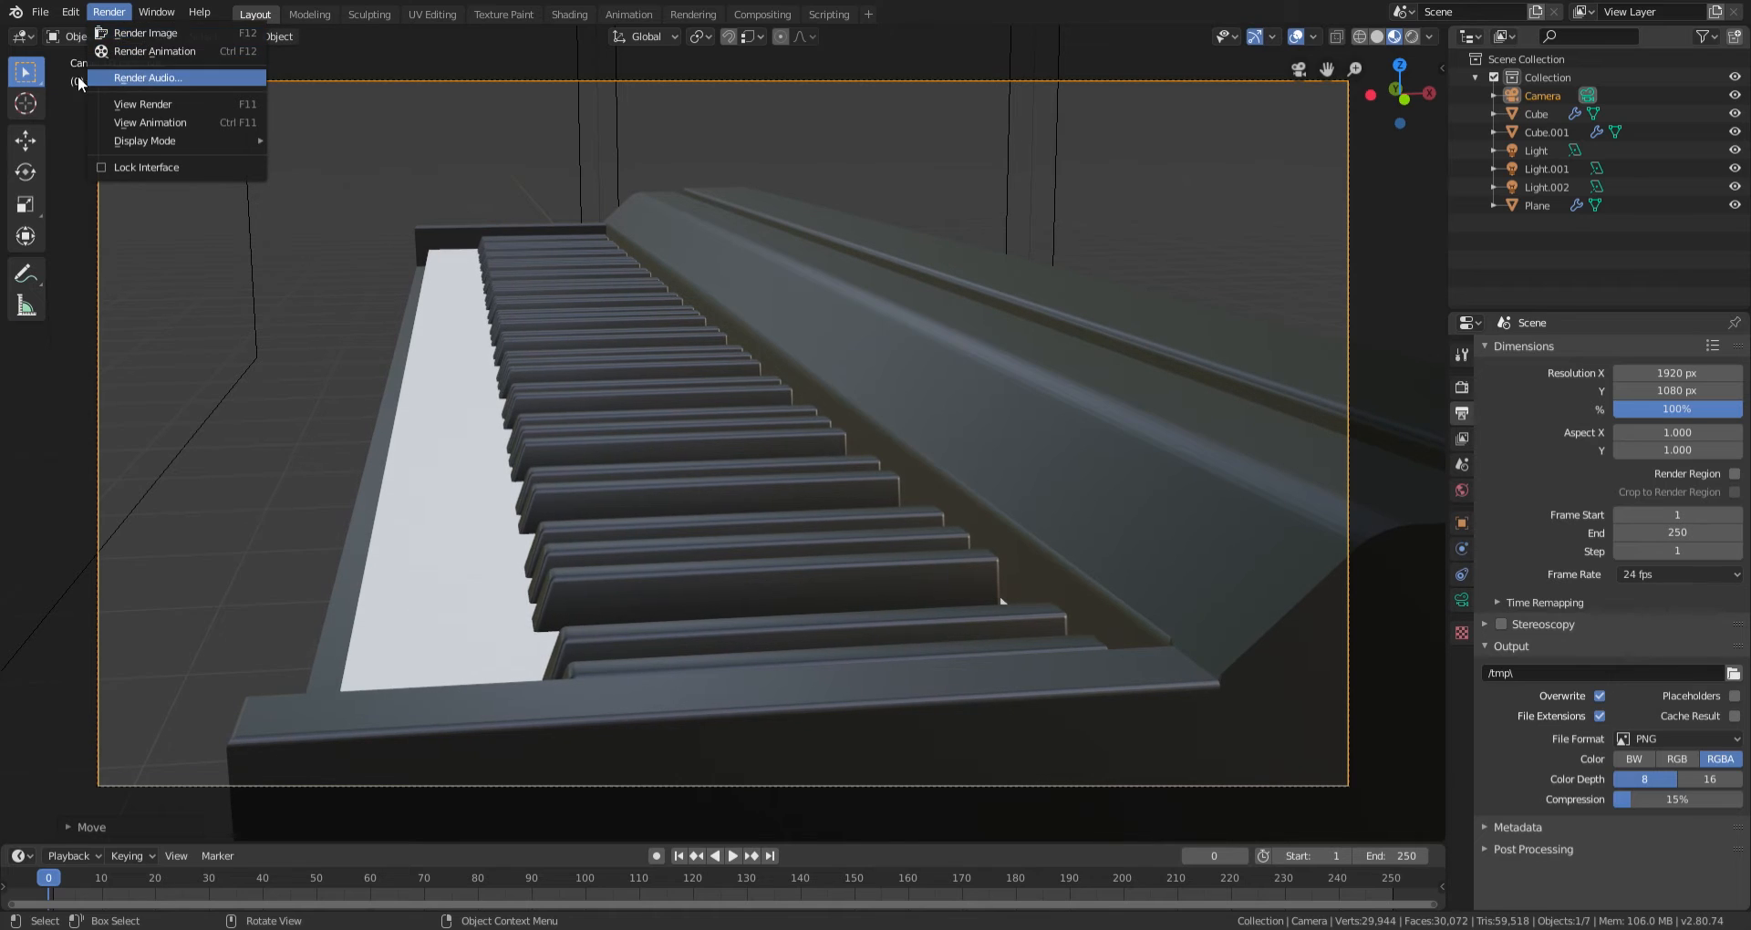
pyautogui.click(1443, 57)
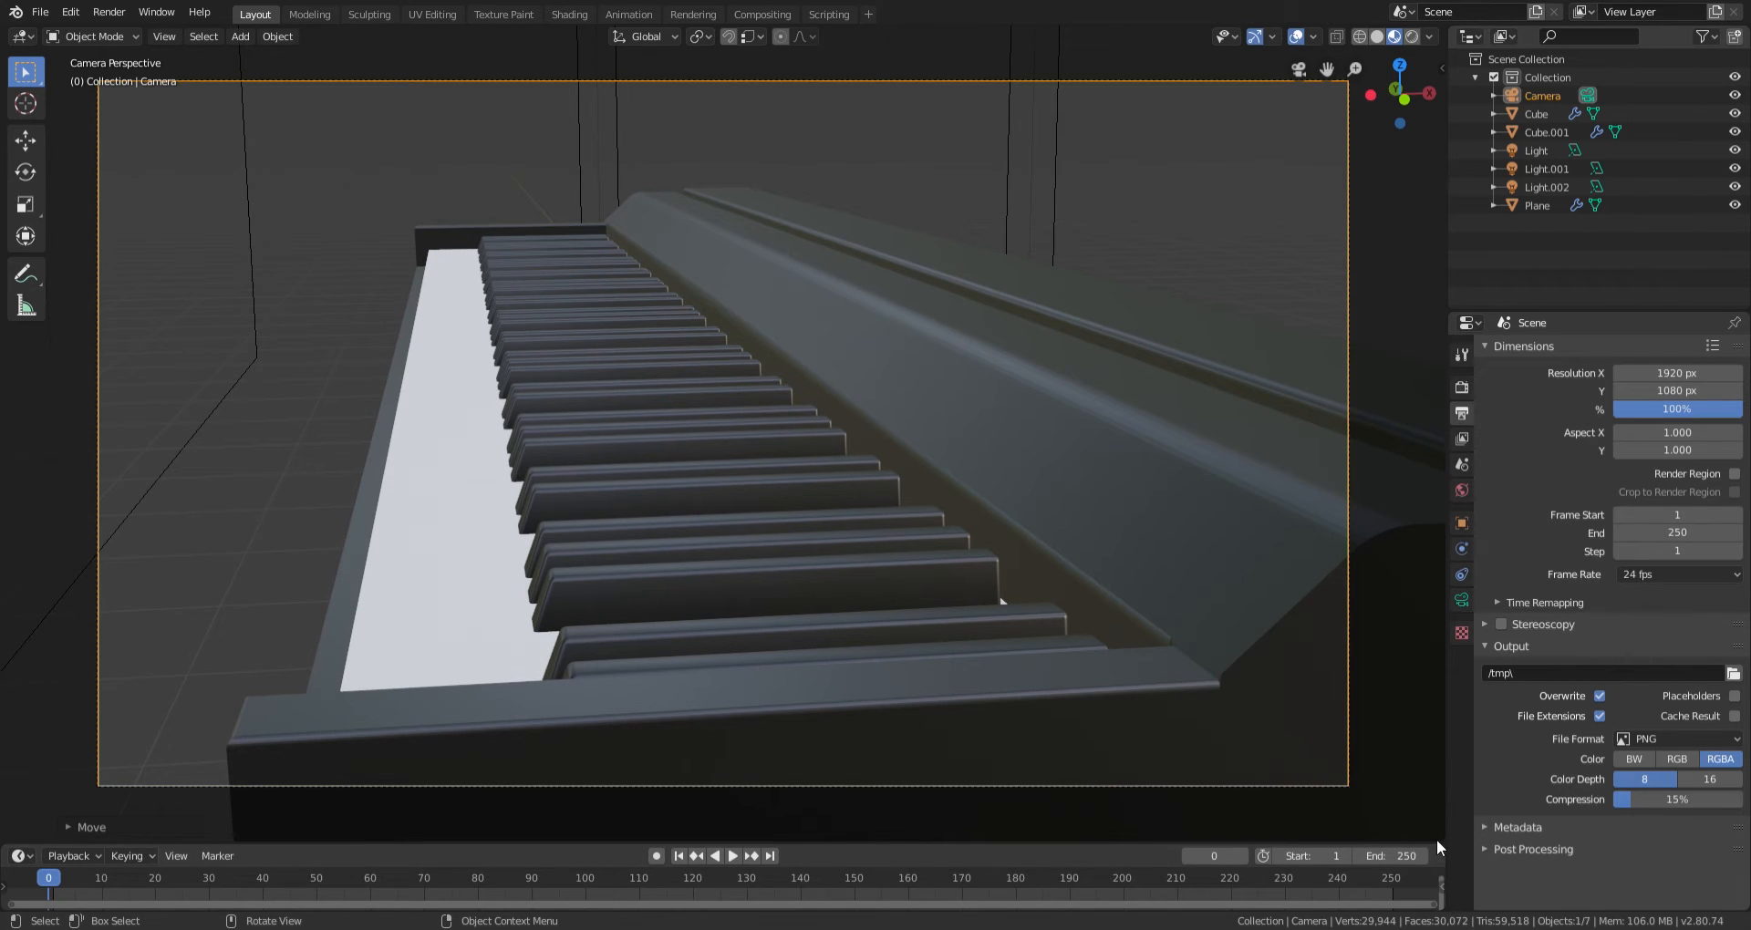
# Split the 3D viewport into two stacked areas and make the lower one an Image Editor showing the Render Result.
pyautogui.moveTo(1448, 848); pyautogui.dragTo(1019, 331)
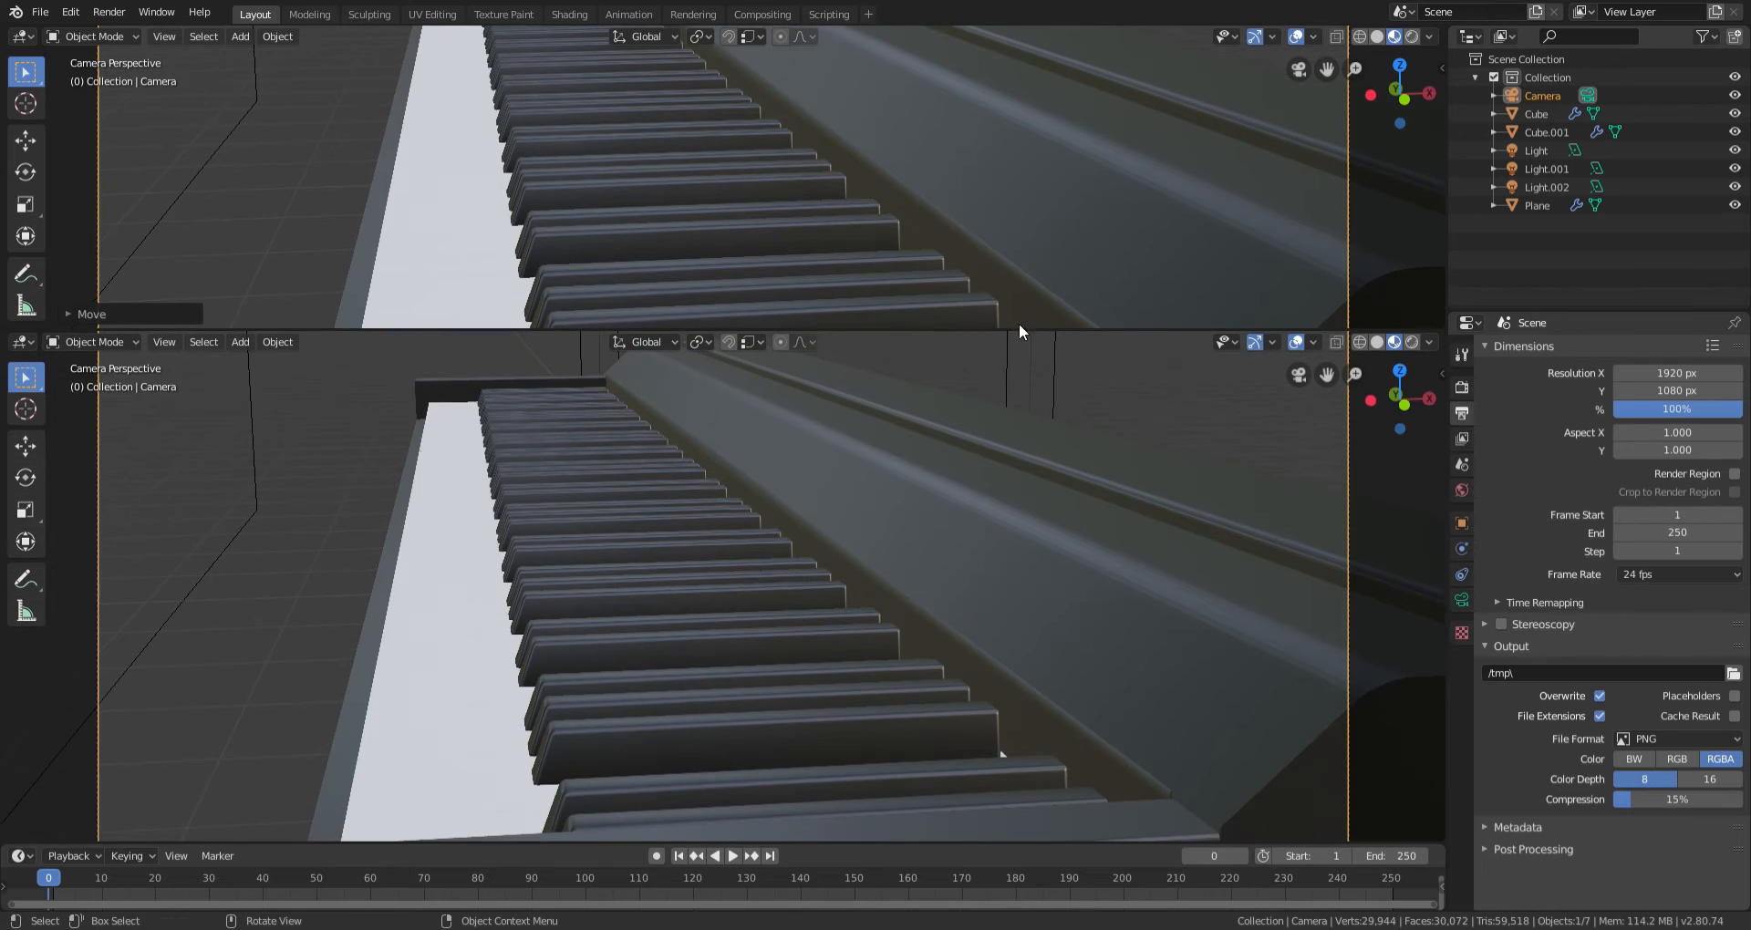
pyautogui.click(25, 341)
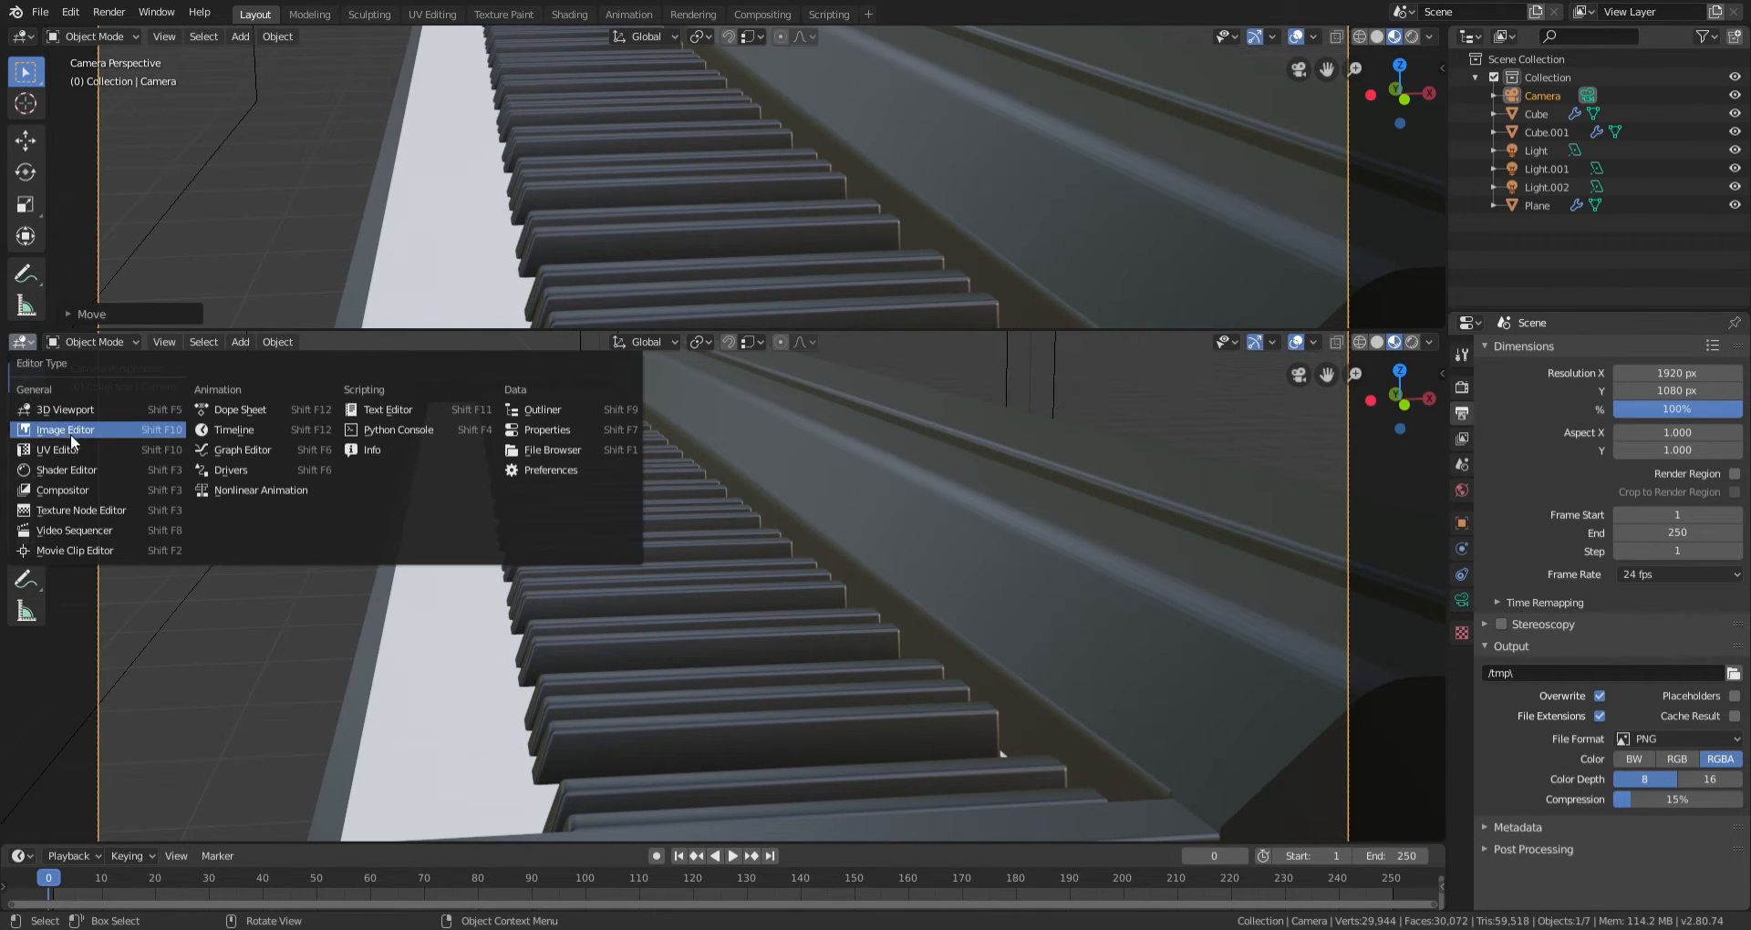
pyautogui.click(89, 451)
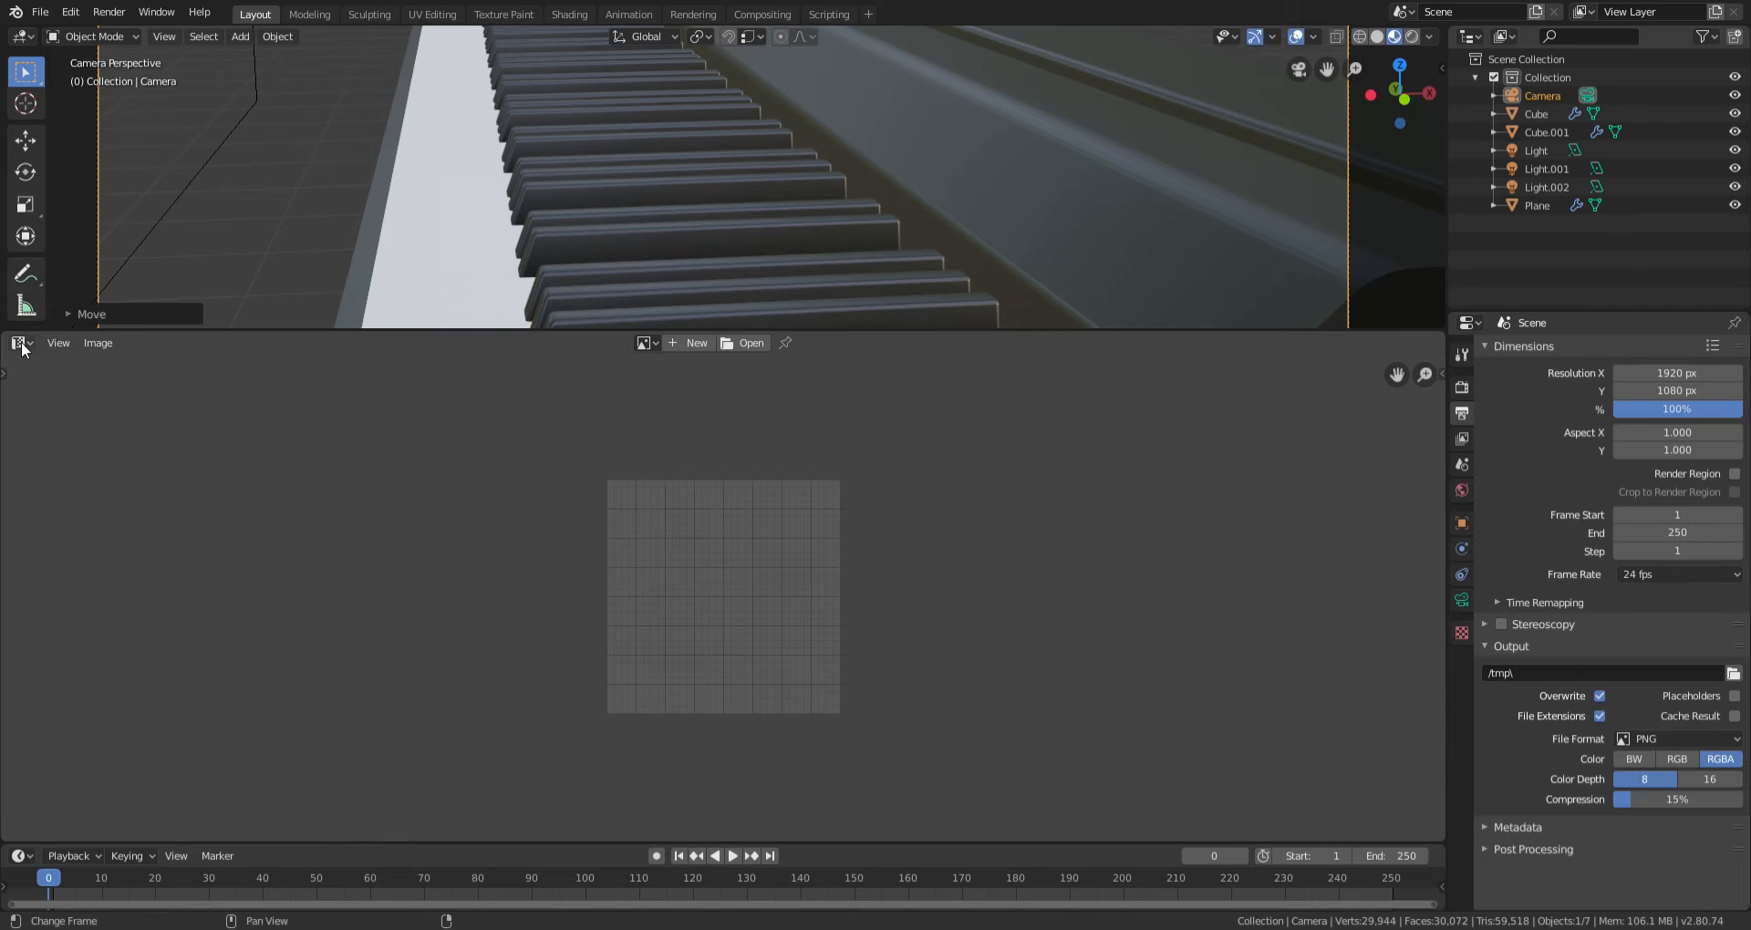
pyautogui.click(646, 344)
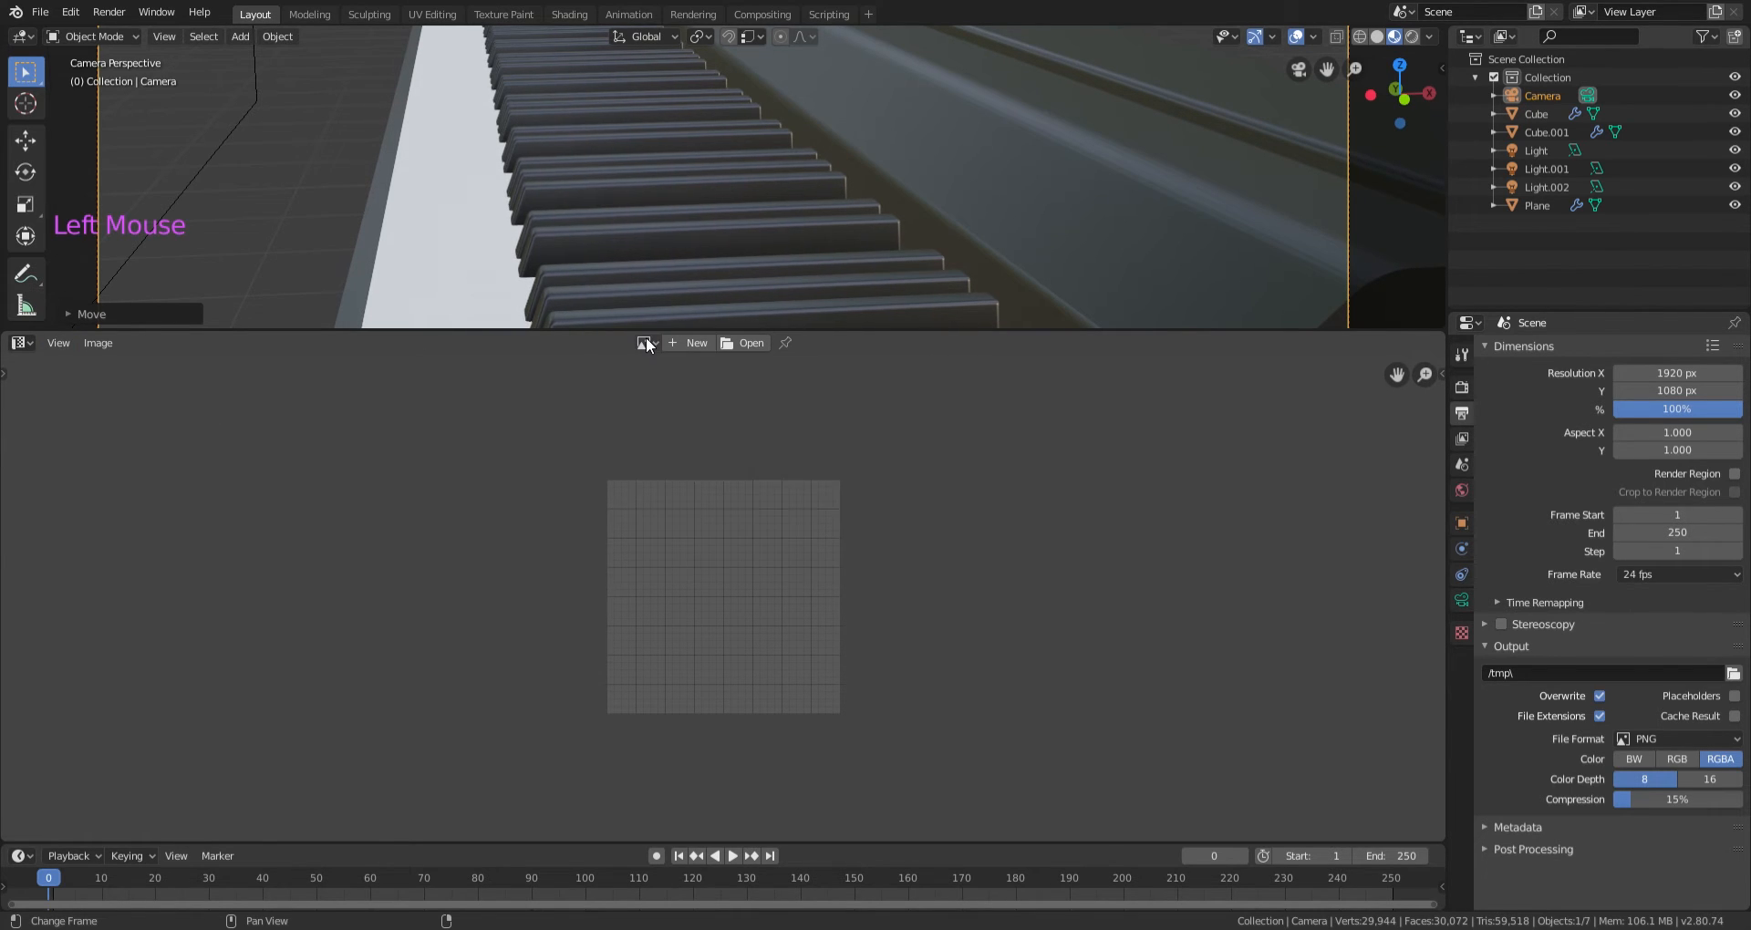
pyautogui.click(655, 342)
pyautogui.click(671, 368)
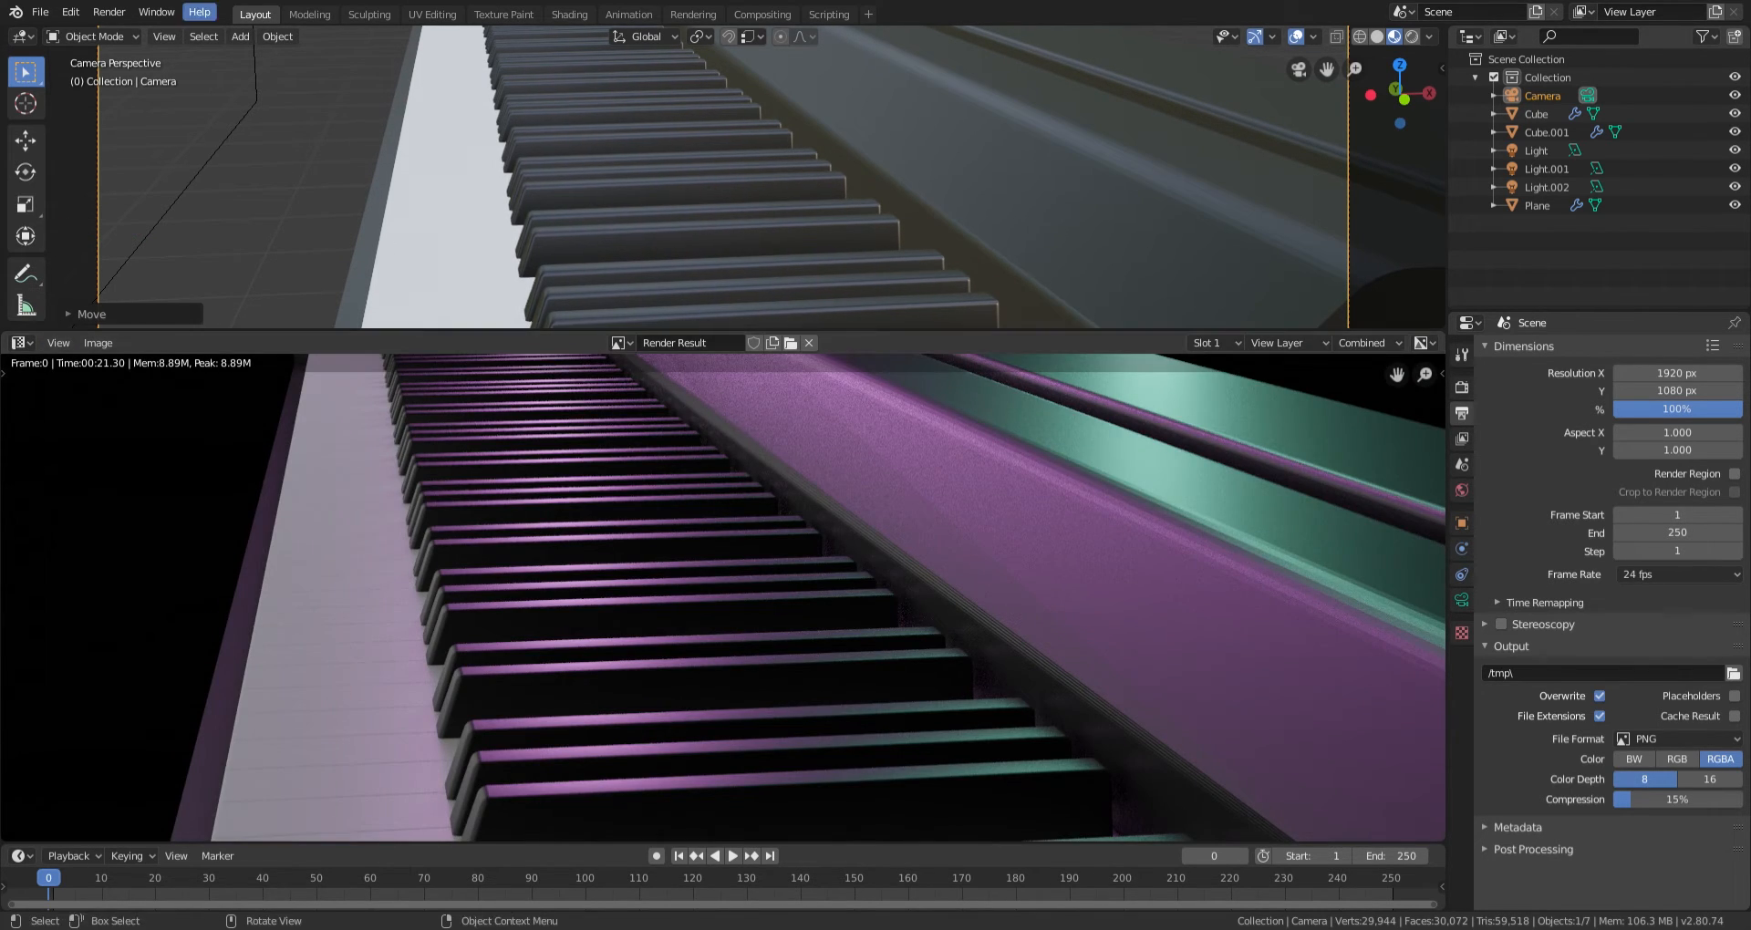
# Render the camera view as a still image and frame the whole picture in the Image Editor.
pyautogui.click(106, 19)
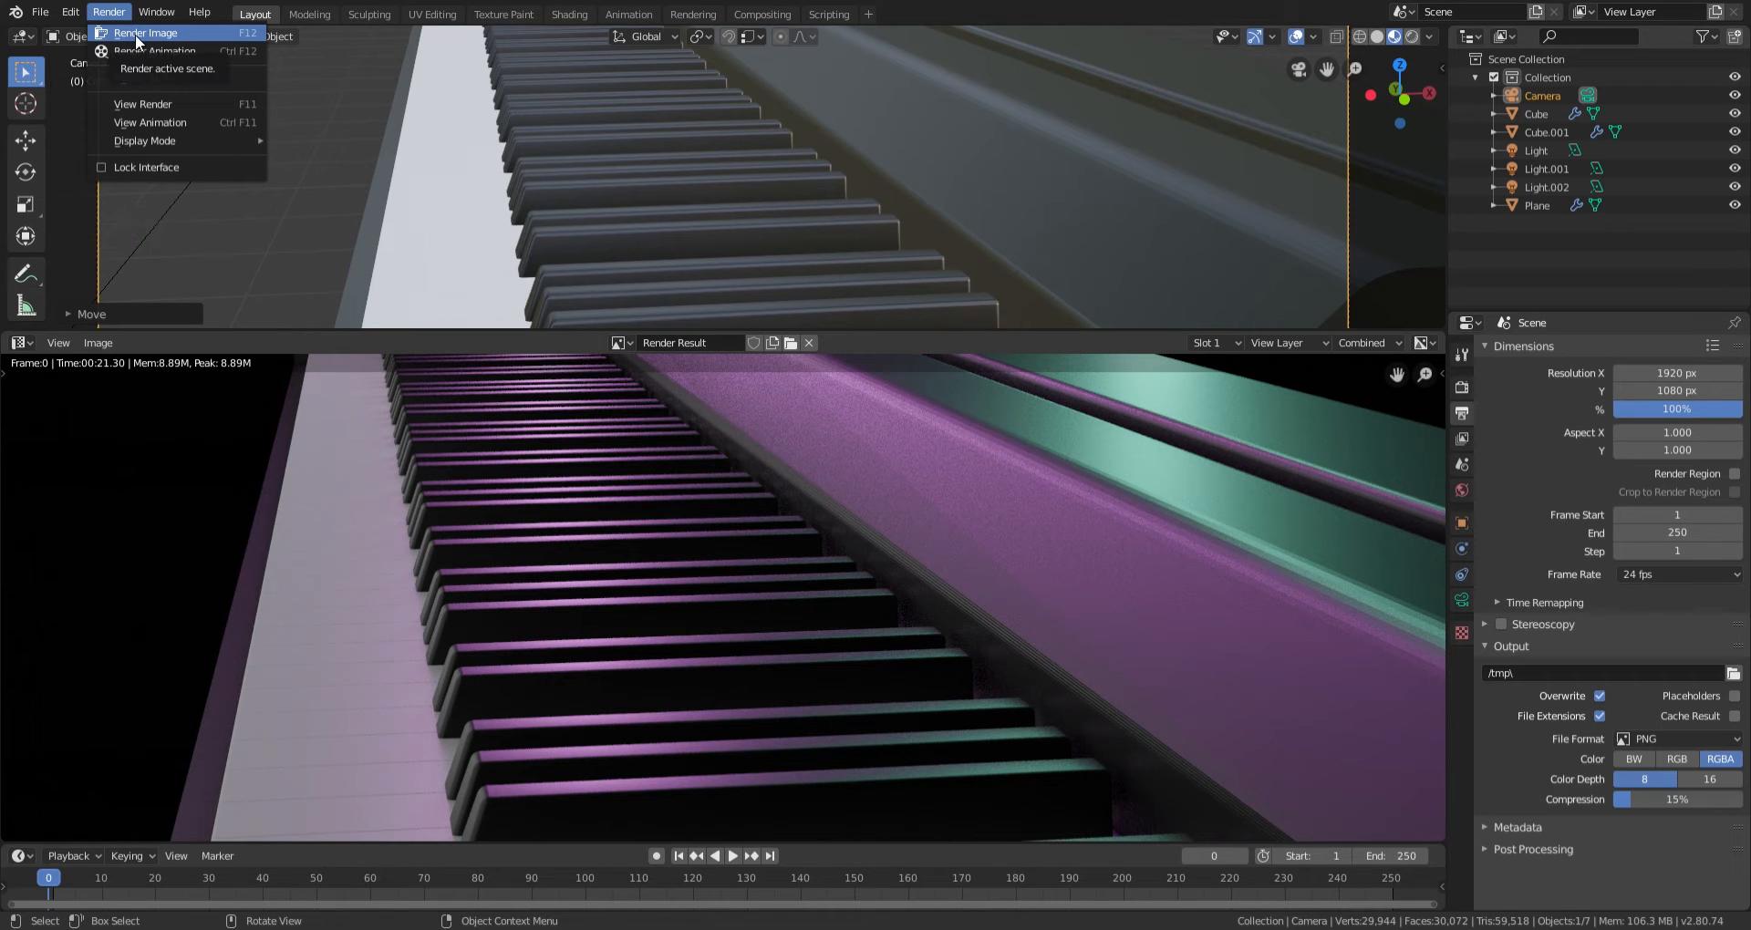
pyautogui.click(135, 33)
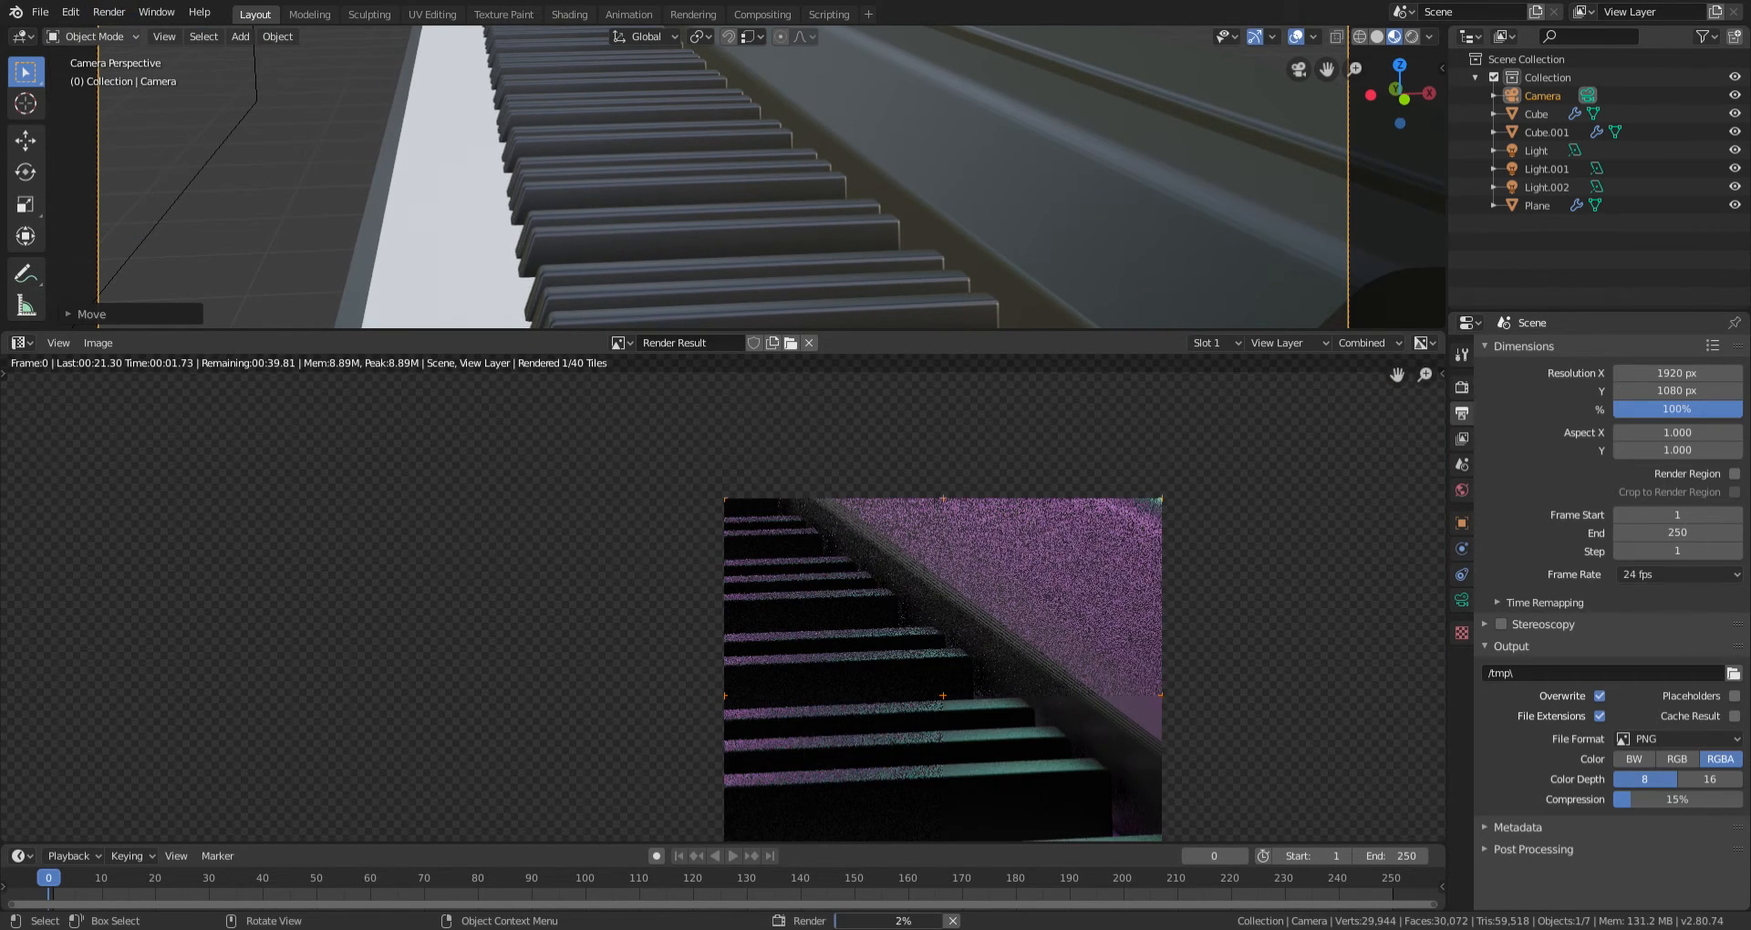
pyautogui.scroll(-4, 978, 589)
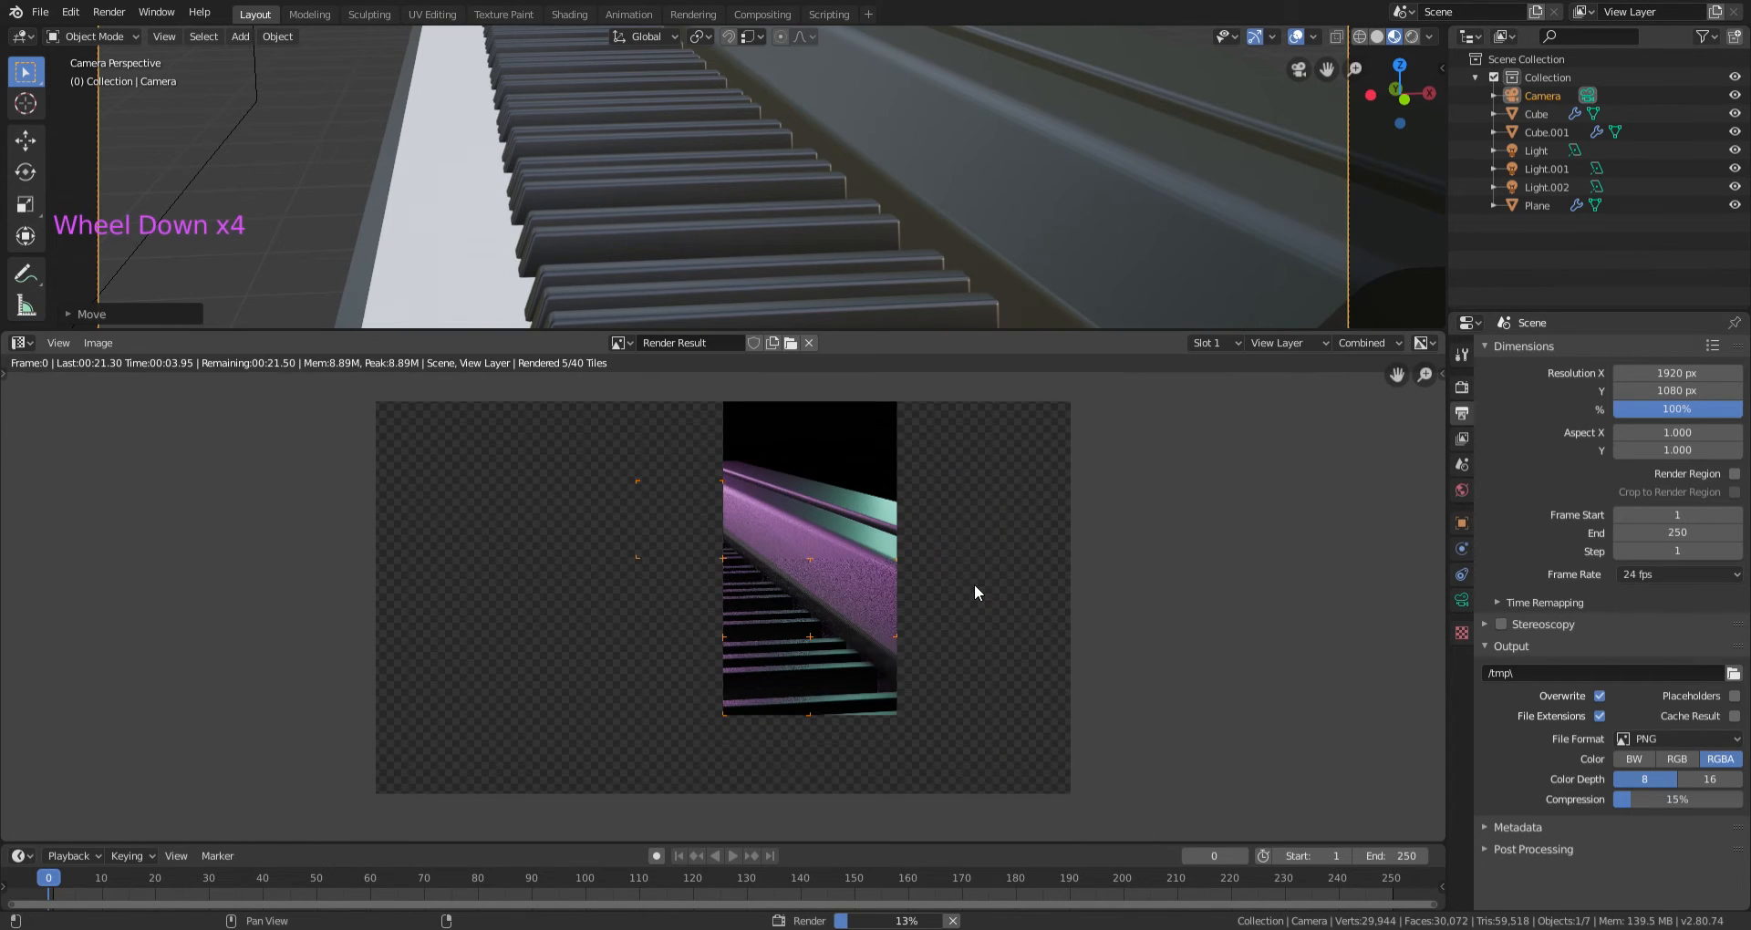
pyautogui.moveTo(974, 583); pyautogui.dragTo(994, 587, button='middle')
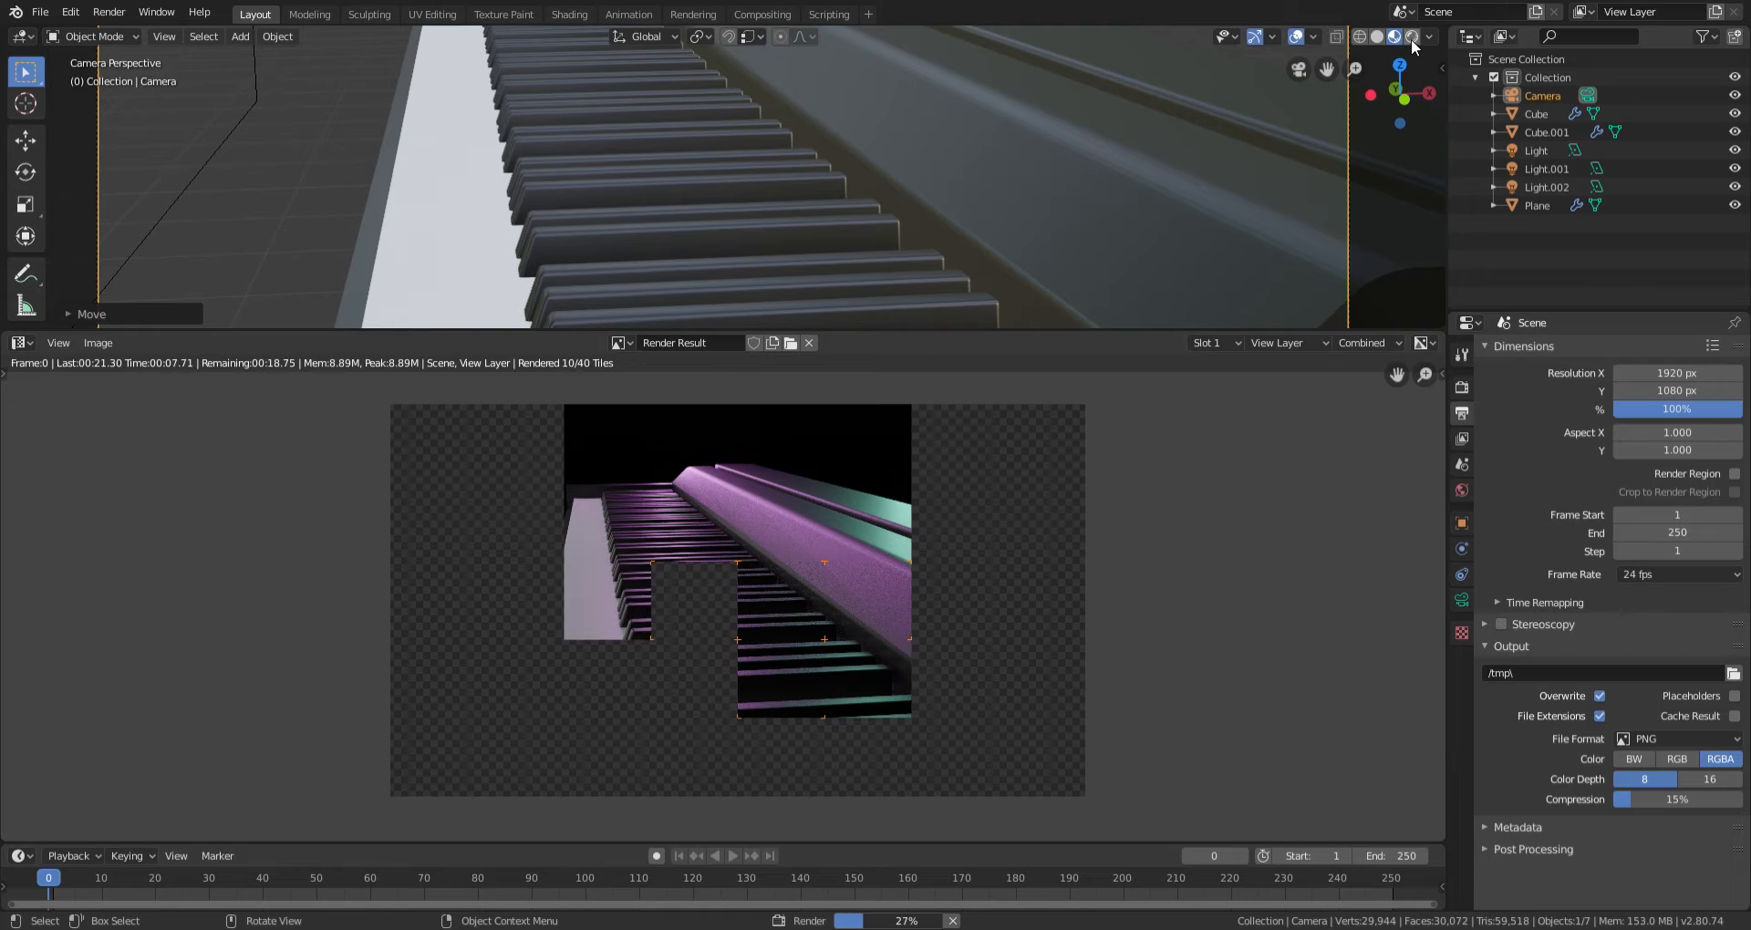
# Preview the lit piano with rendered shading in the 3D viewport and return the viewport to solid shading.
pyautogui.press('z')
pyautogui.scroll(-1, 770, 171)
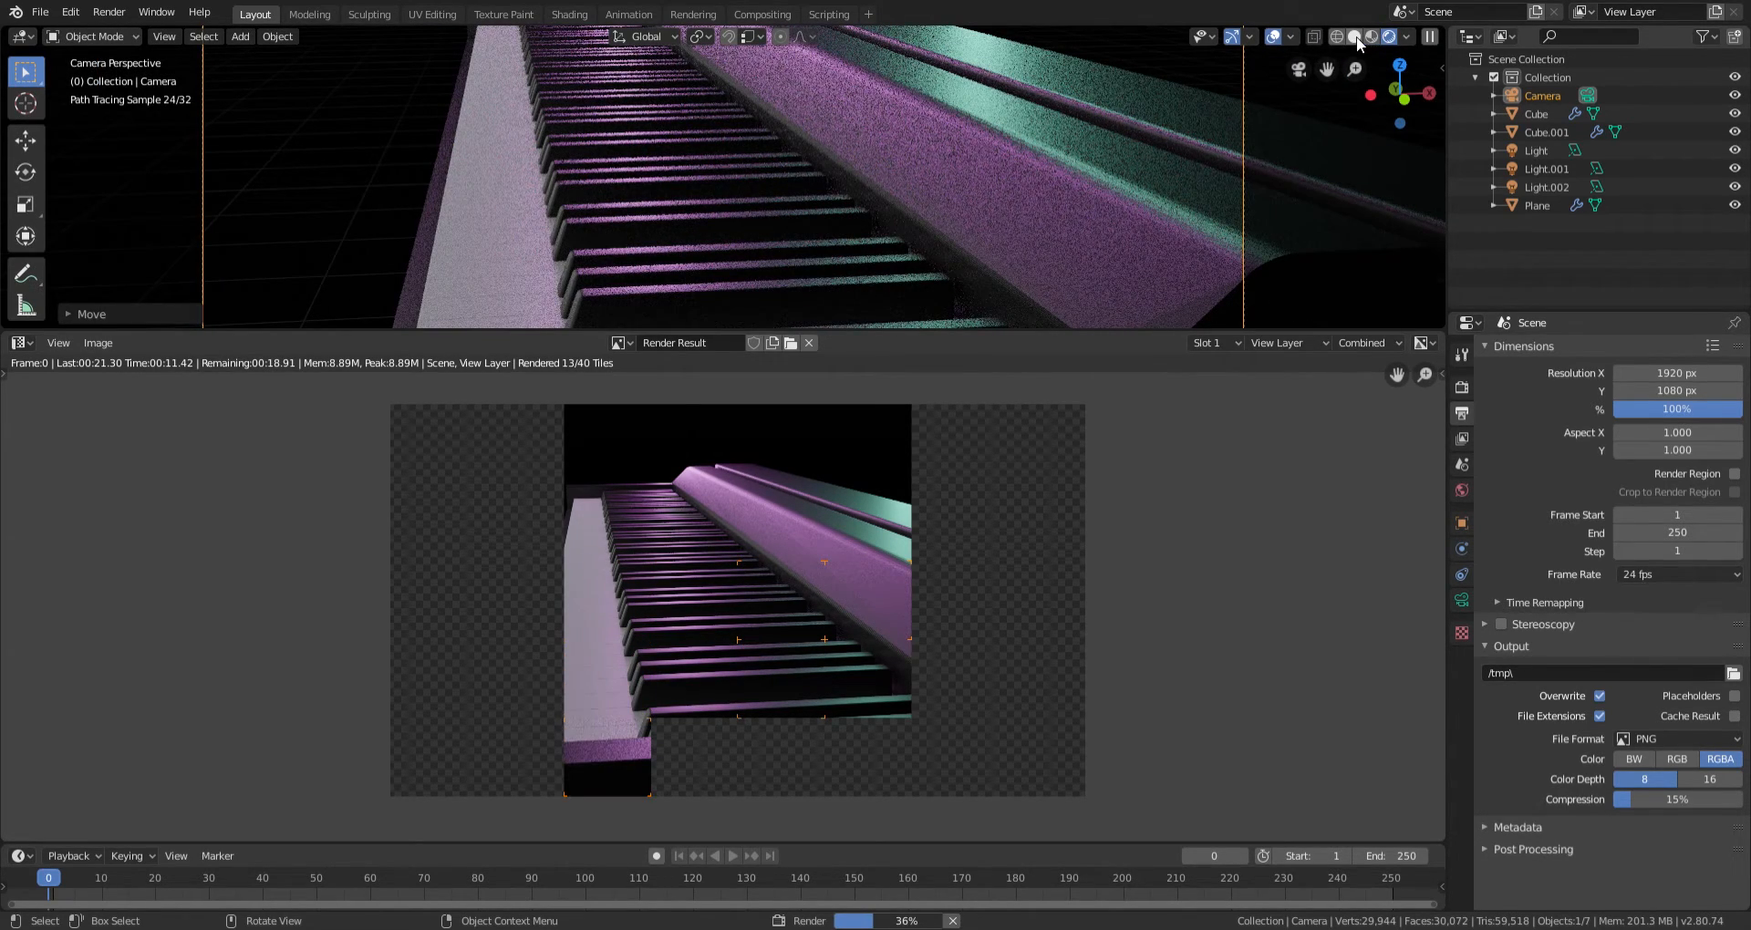
pyautogui.moveTo(967, 586); pyautogui.dragTo(954, 598, button='middle')
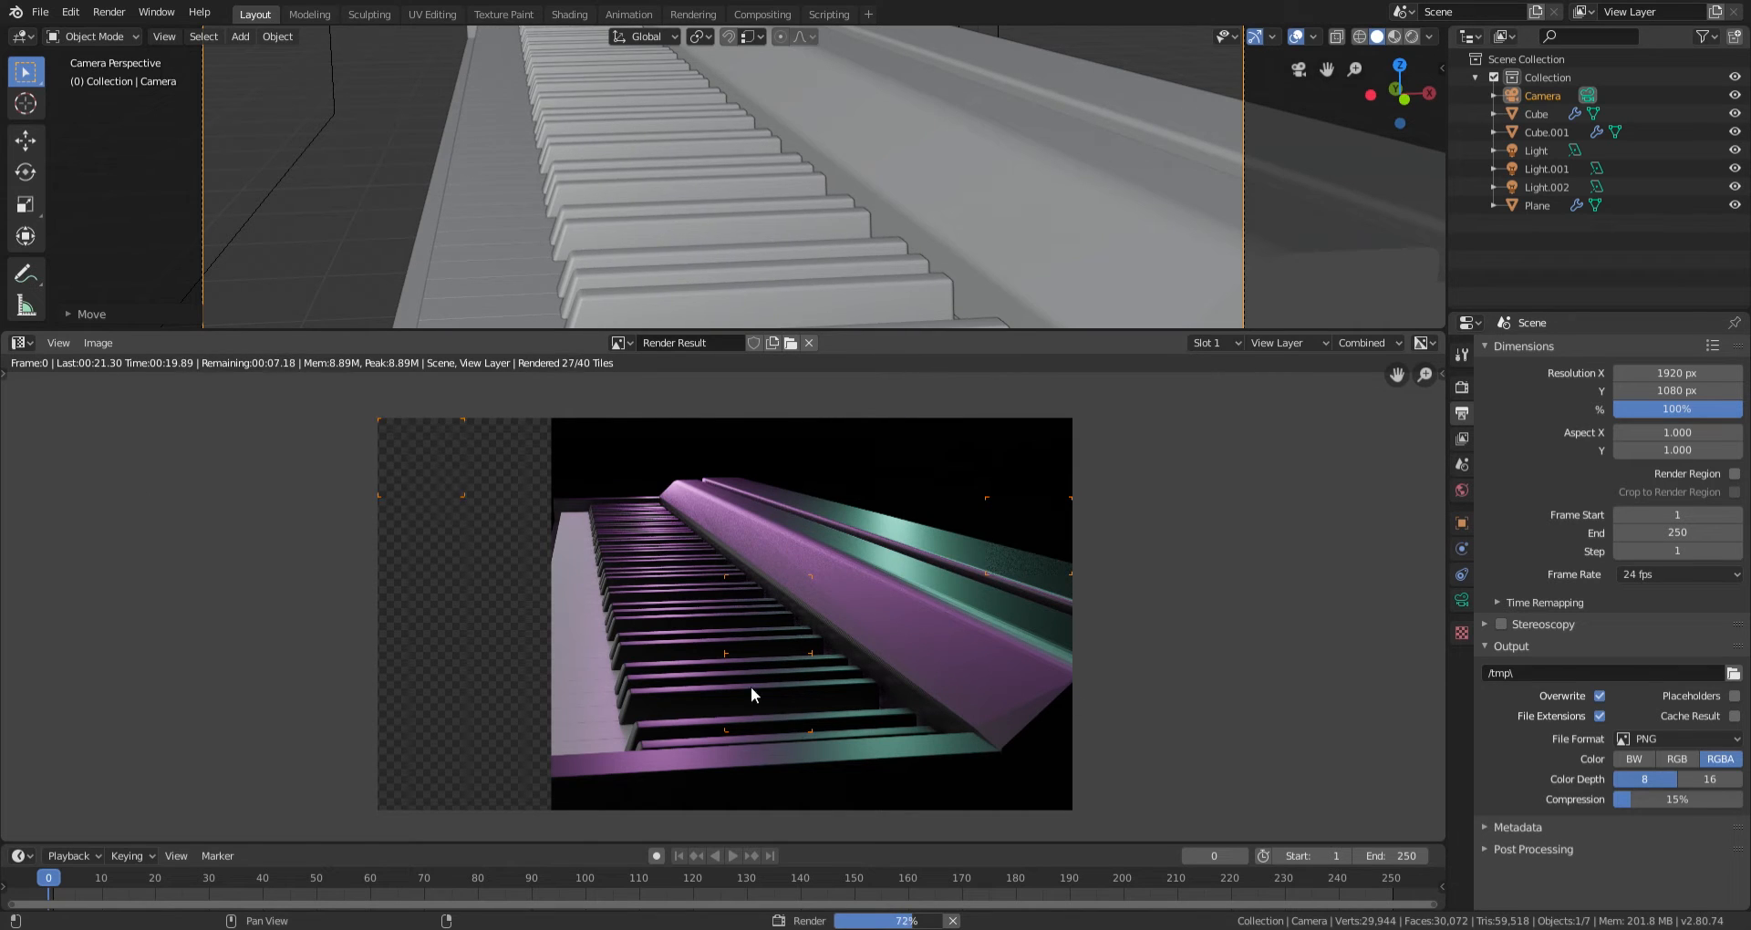
pyautogui.scroll(-3, 717, 208)
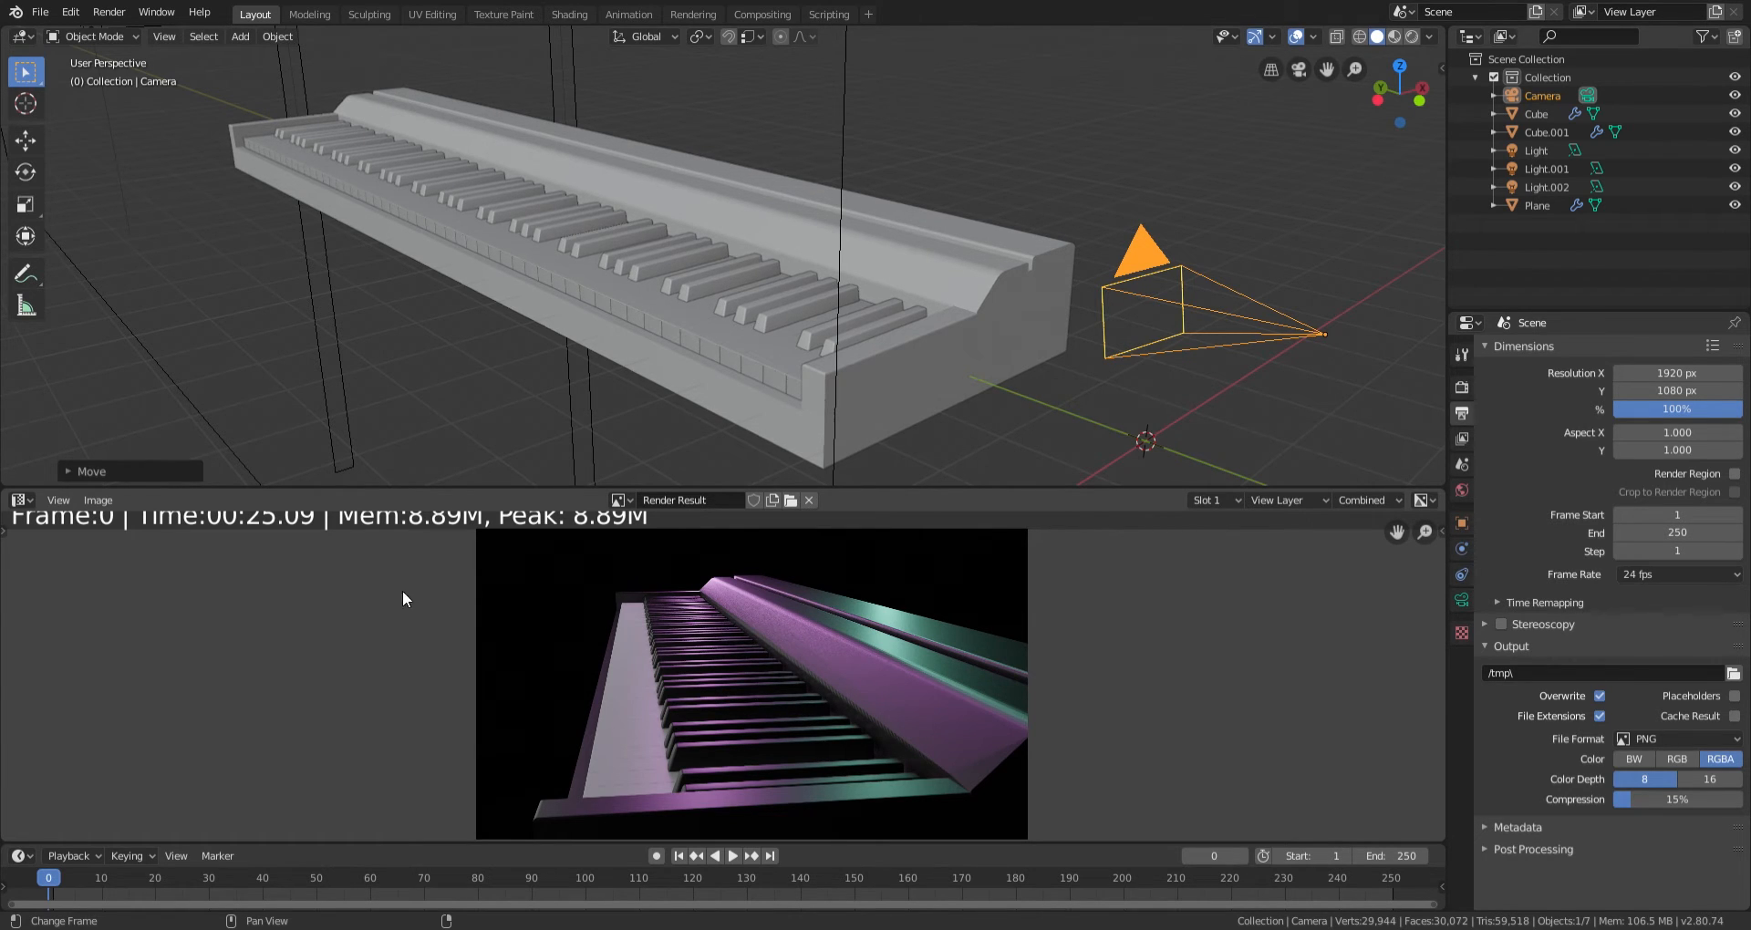
pyautogui.click(89, 500)
pyautogui.click(163, 624)
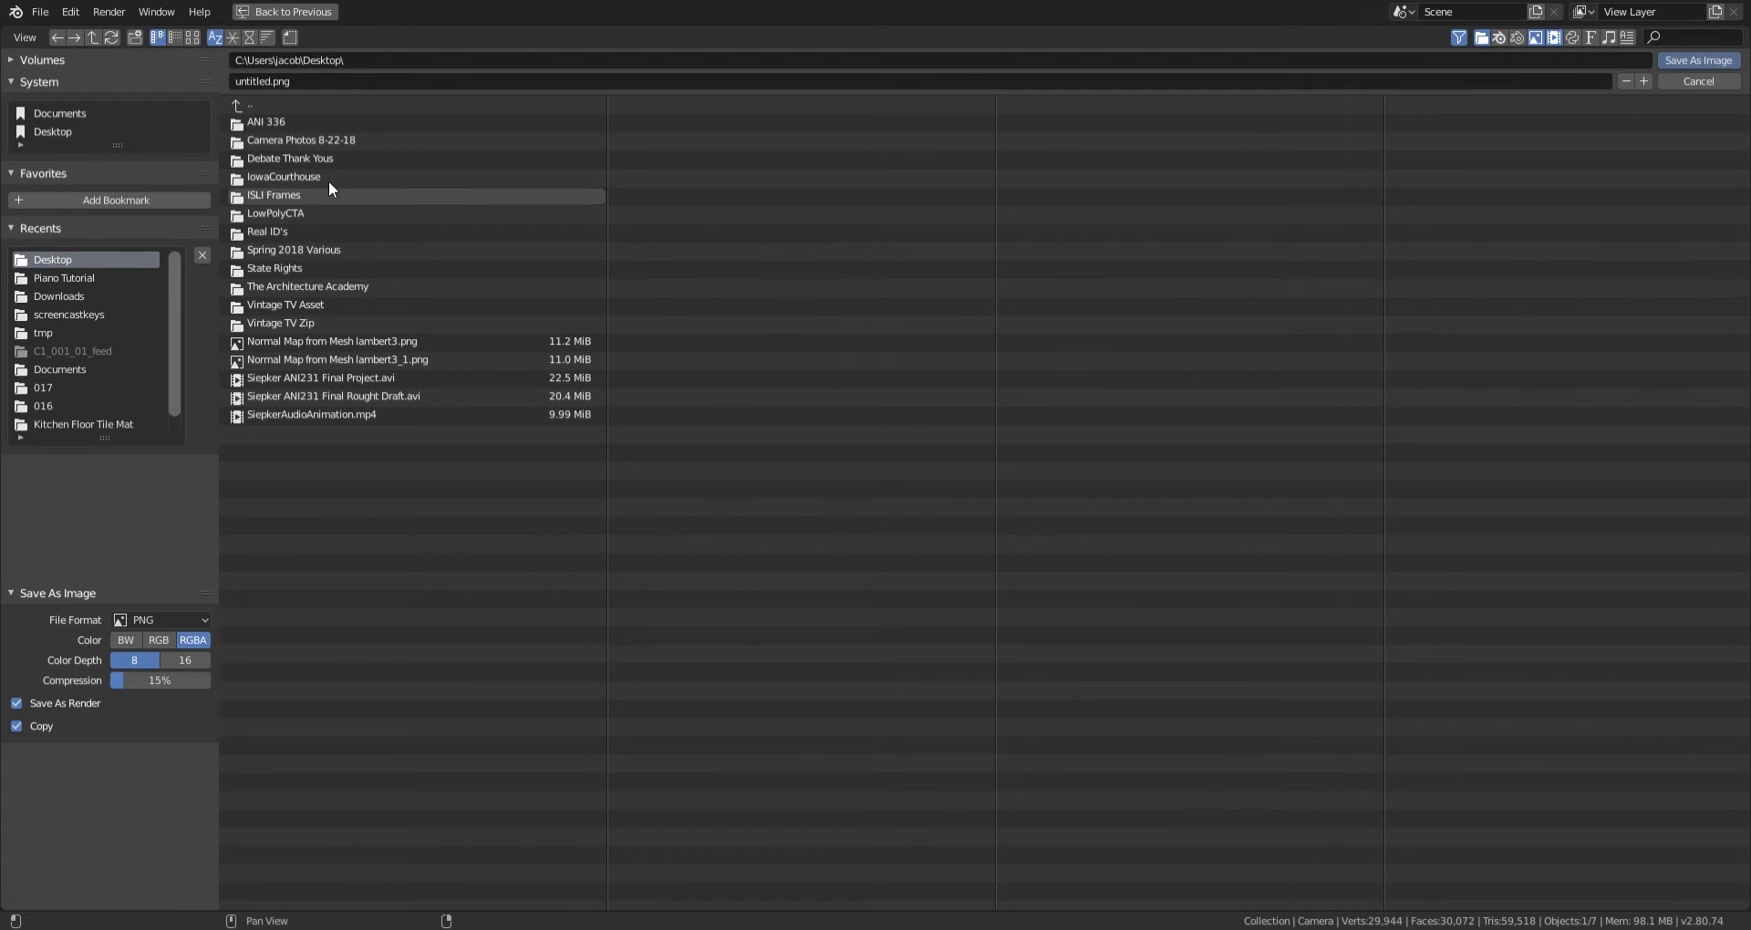
pyautogui.click(1710, 82)
# Enlarge the Image Editor area to examine the rendered piano's keys, lid and lighting up close, and give the 3D viewport its space back.
pyautogui.scroll(-1, 738, 364)
pyautogui.scroll(1, 761, 625)
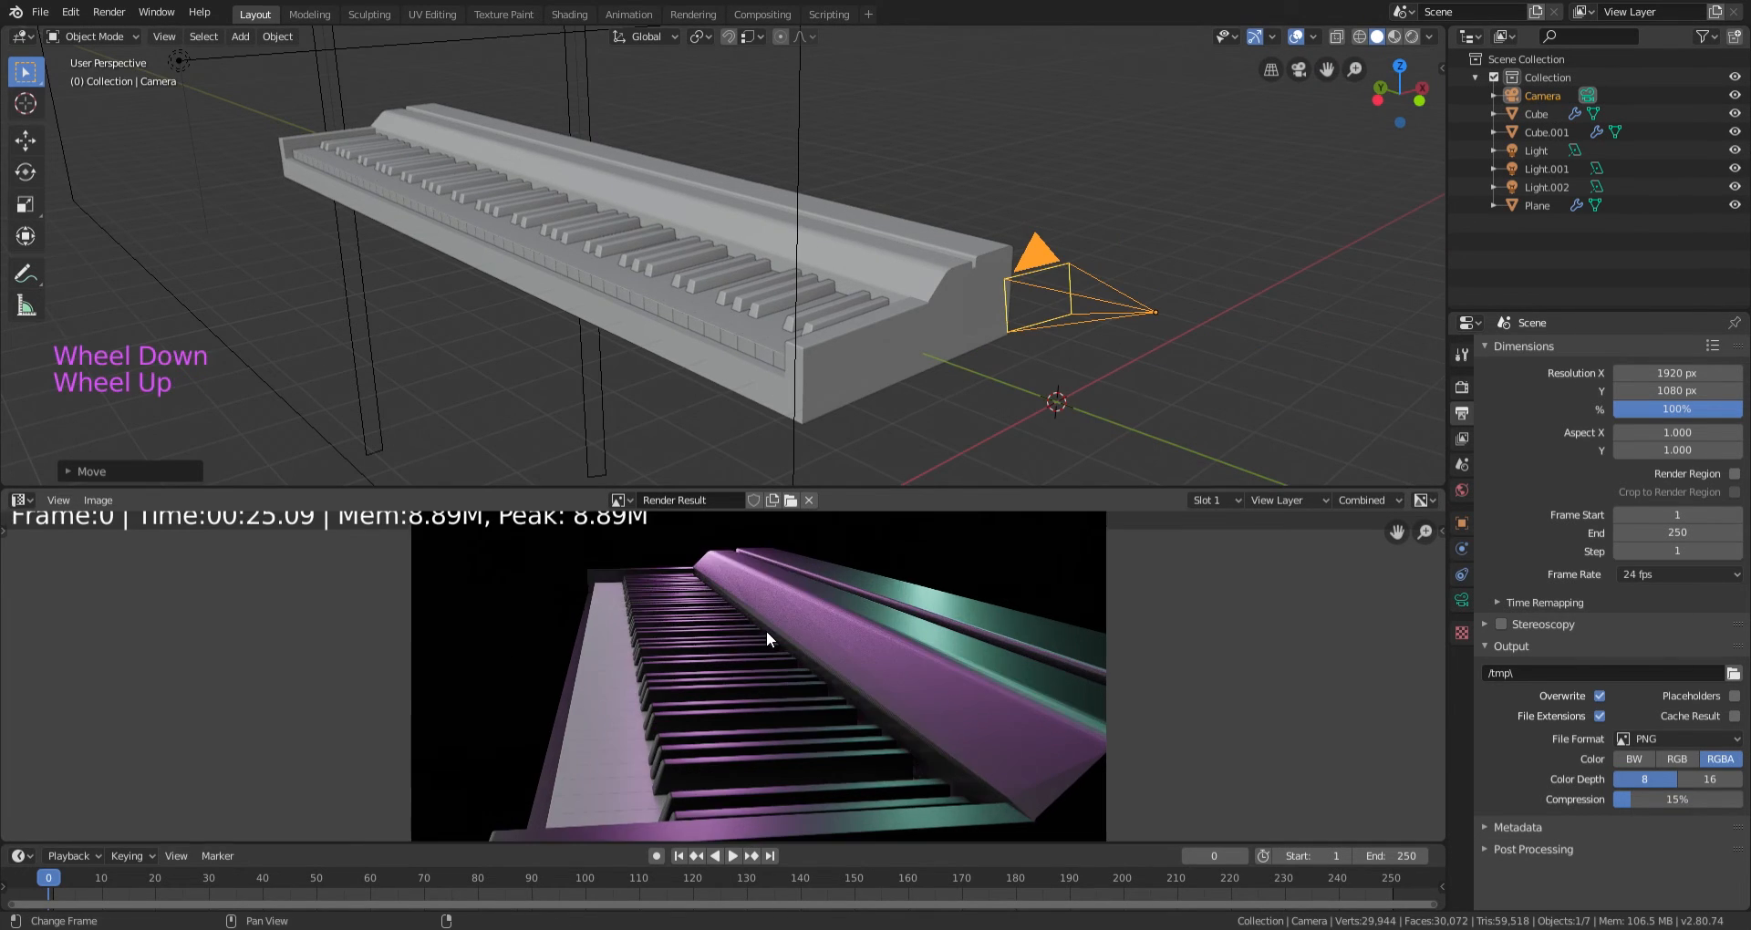
pyautogui.scroll(-1, 766, 631)
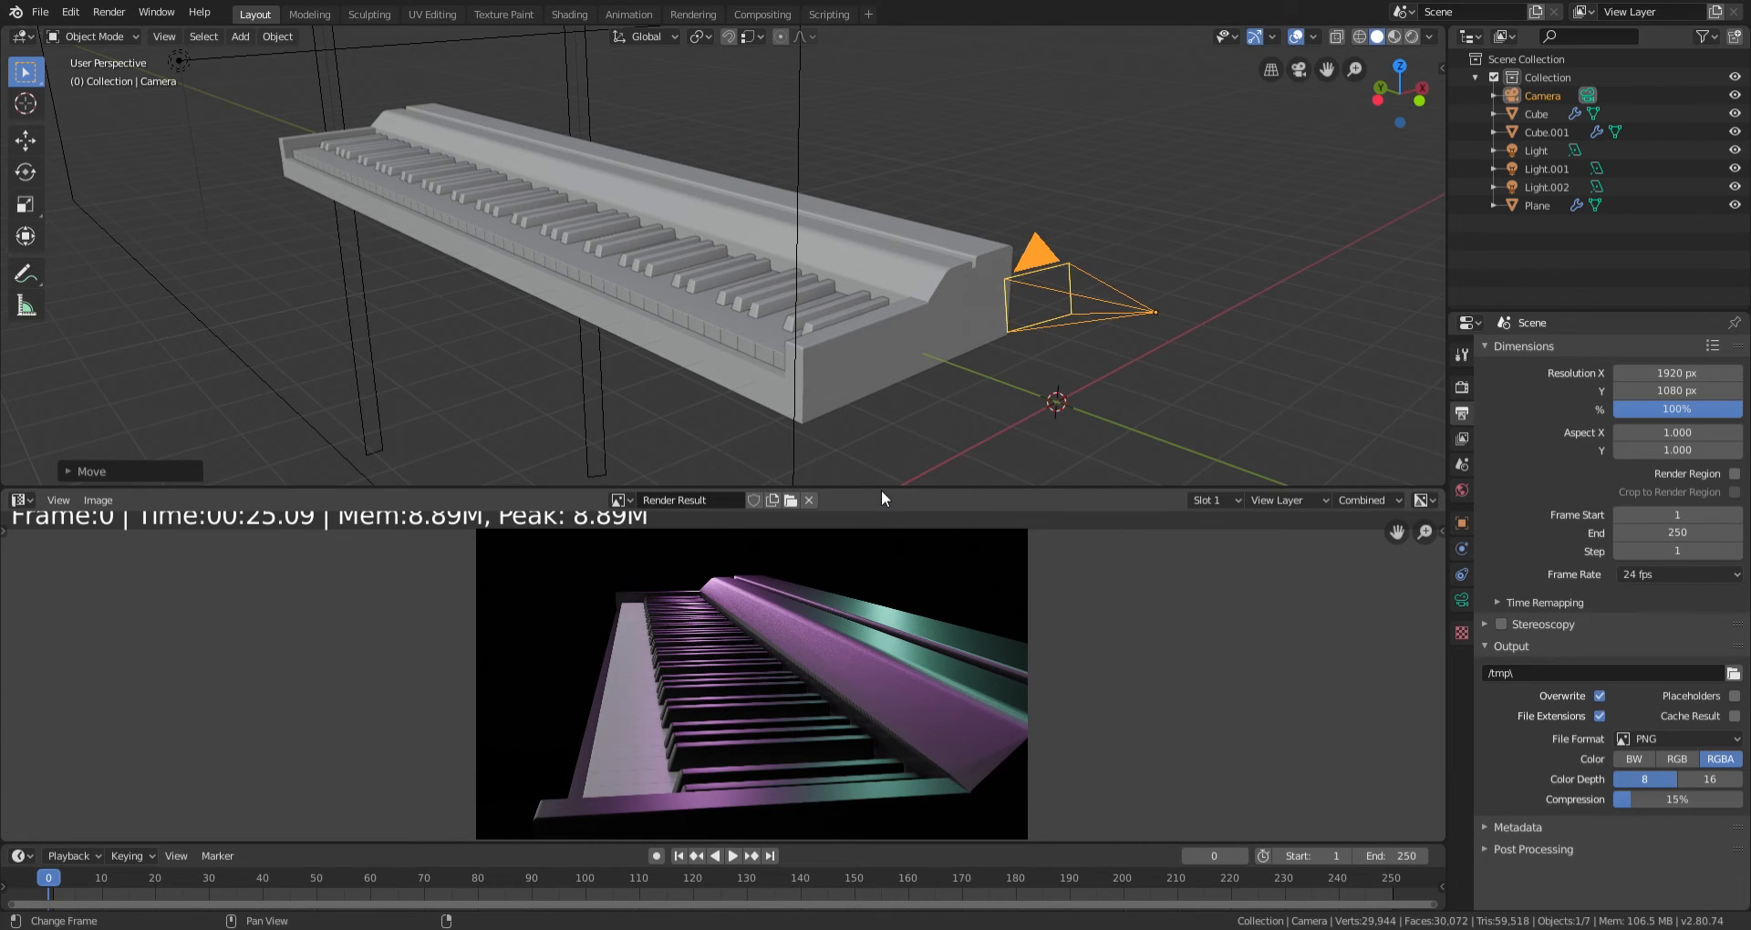
pyautogui.moveTo(883, 489); pyautogui.dragTo(868, 293)
pyautogui.scroll(3, 851, 593)
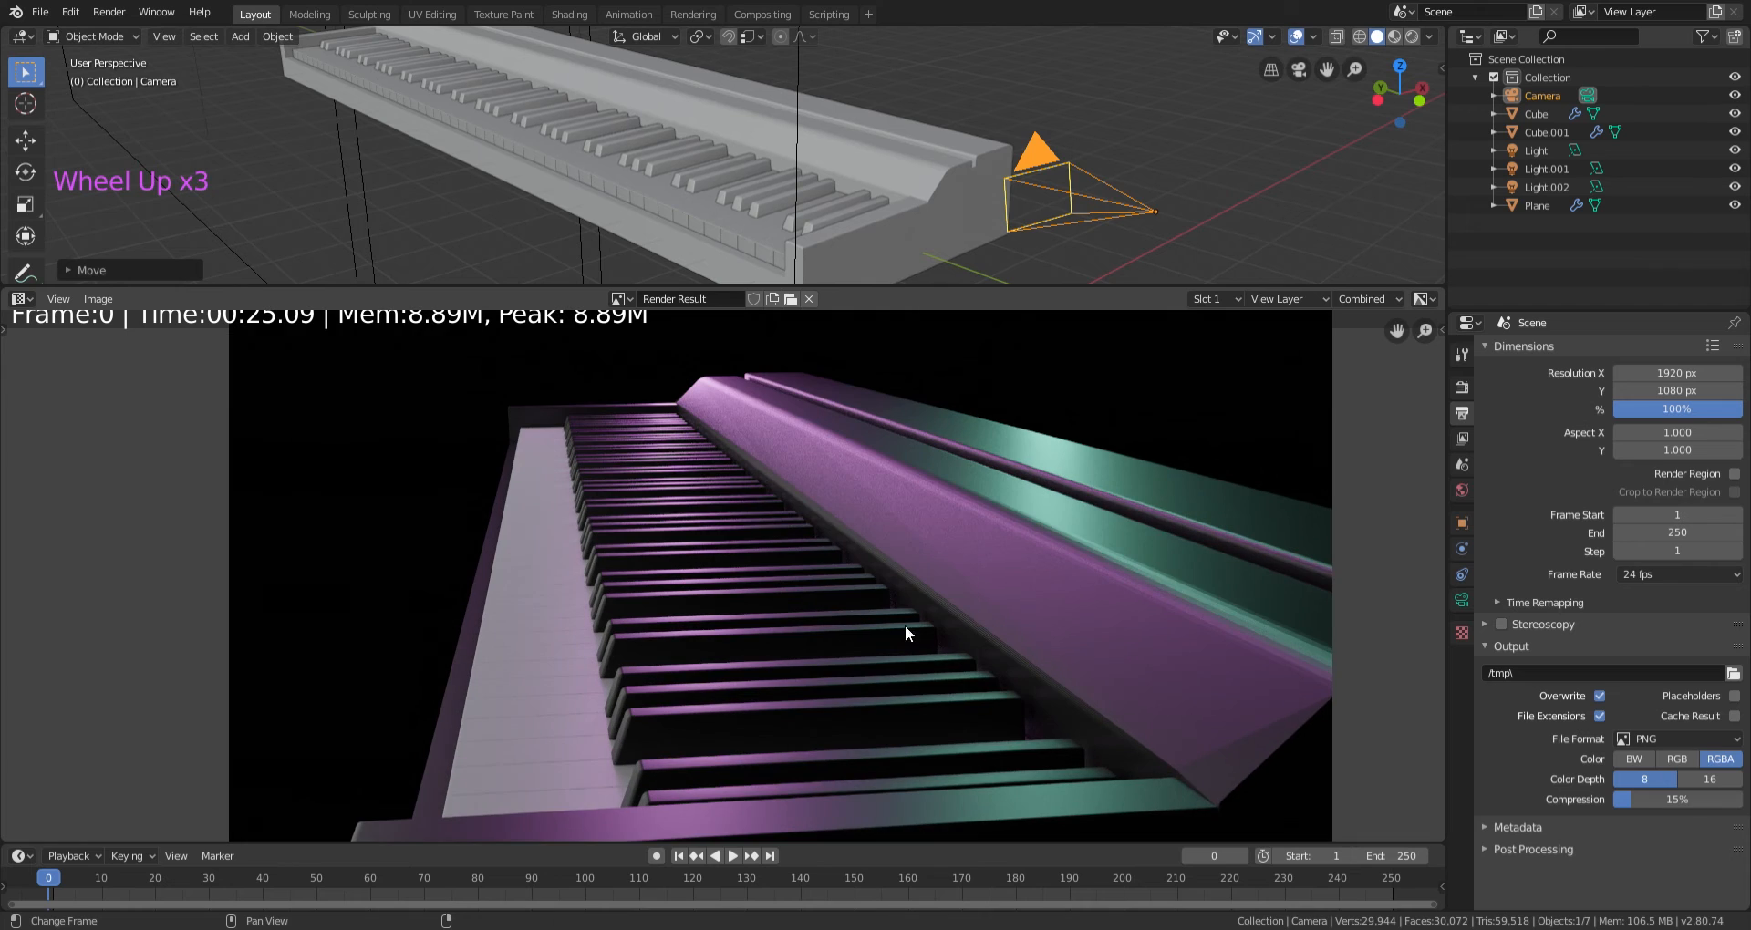
pyautogui.moveTo(907, 625); pyautogui.dragTo(907, 691, button='middle')
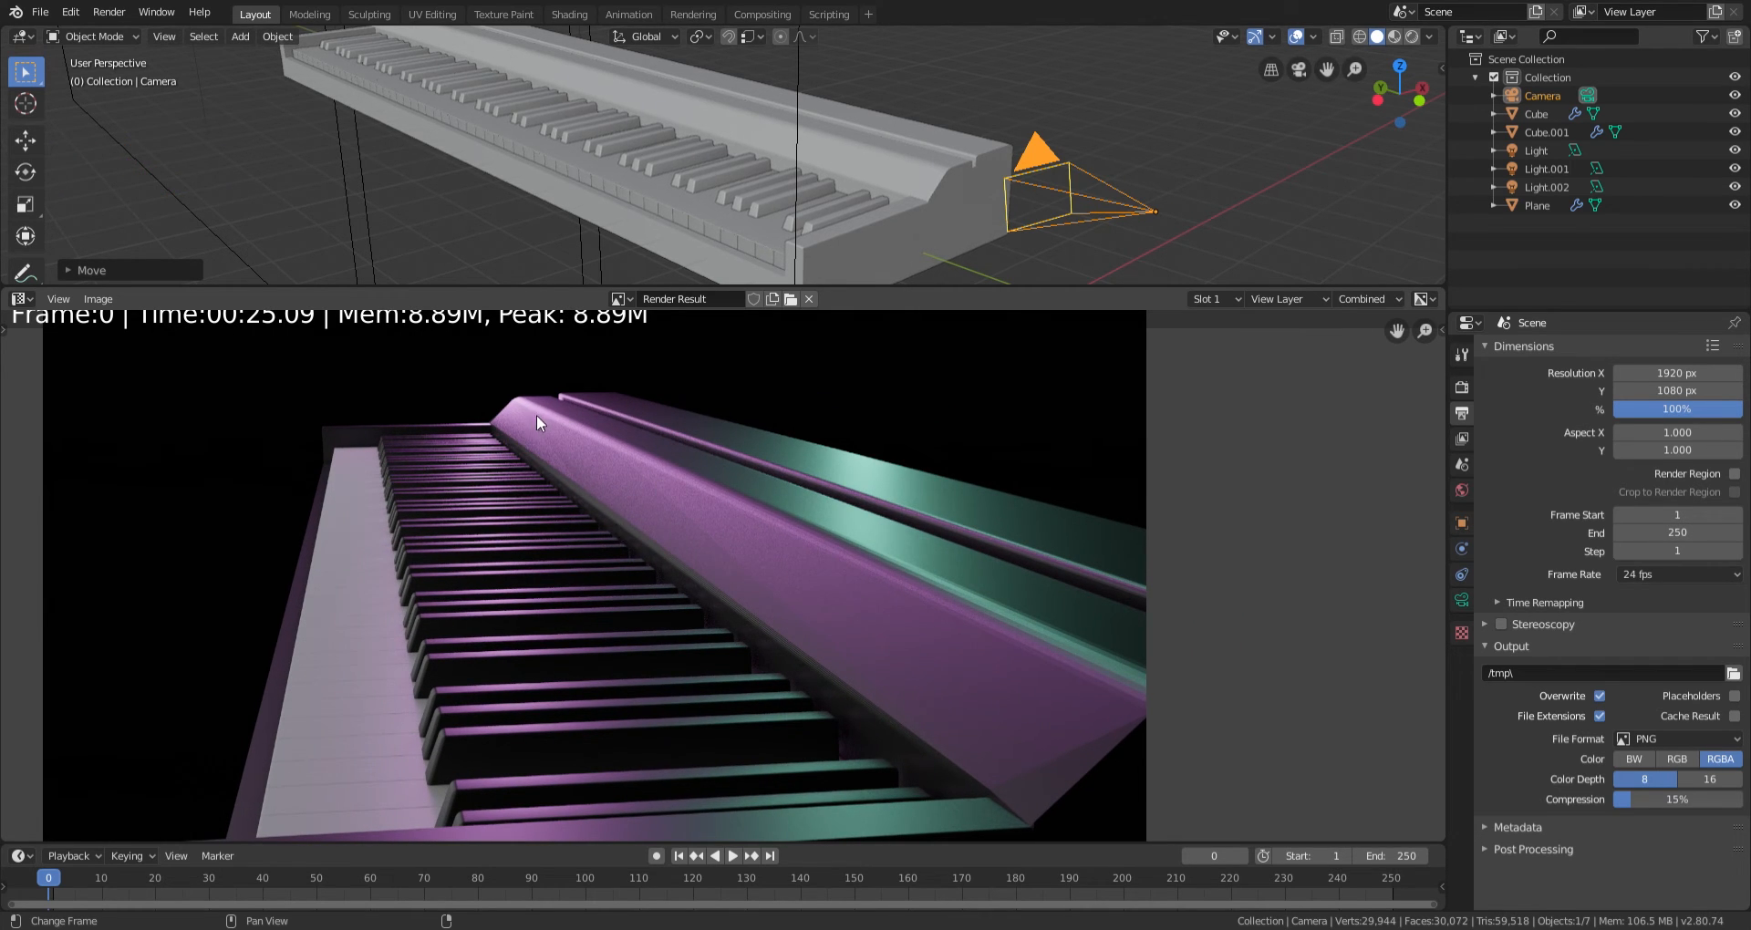
pyautogui.moveTo(566, 452); pyautogui.dragTo(540, 589, button='middle')
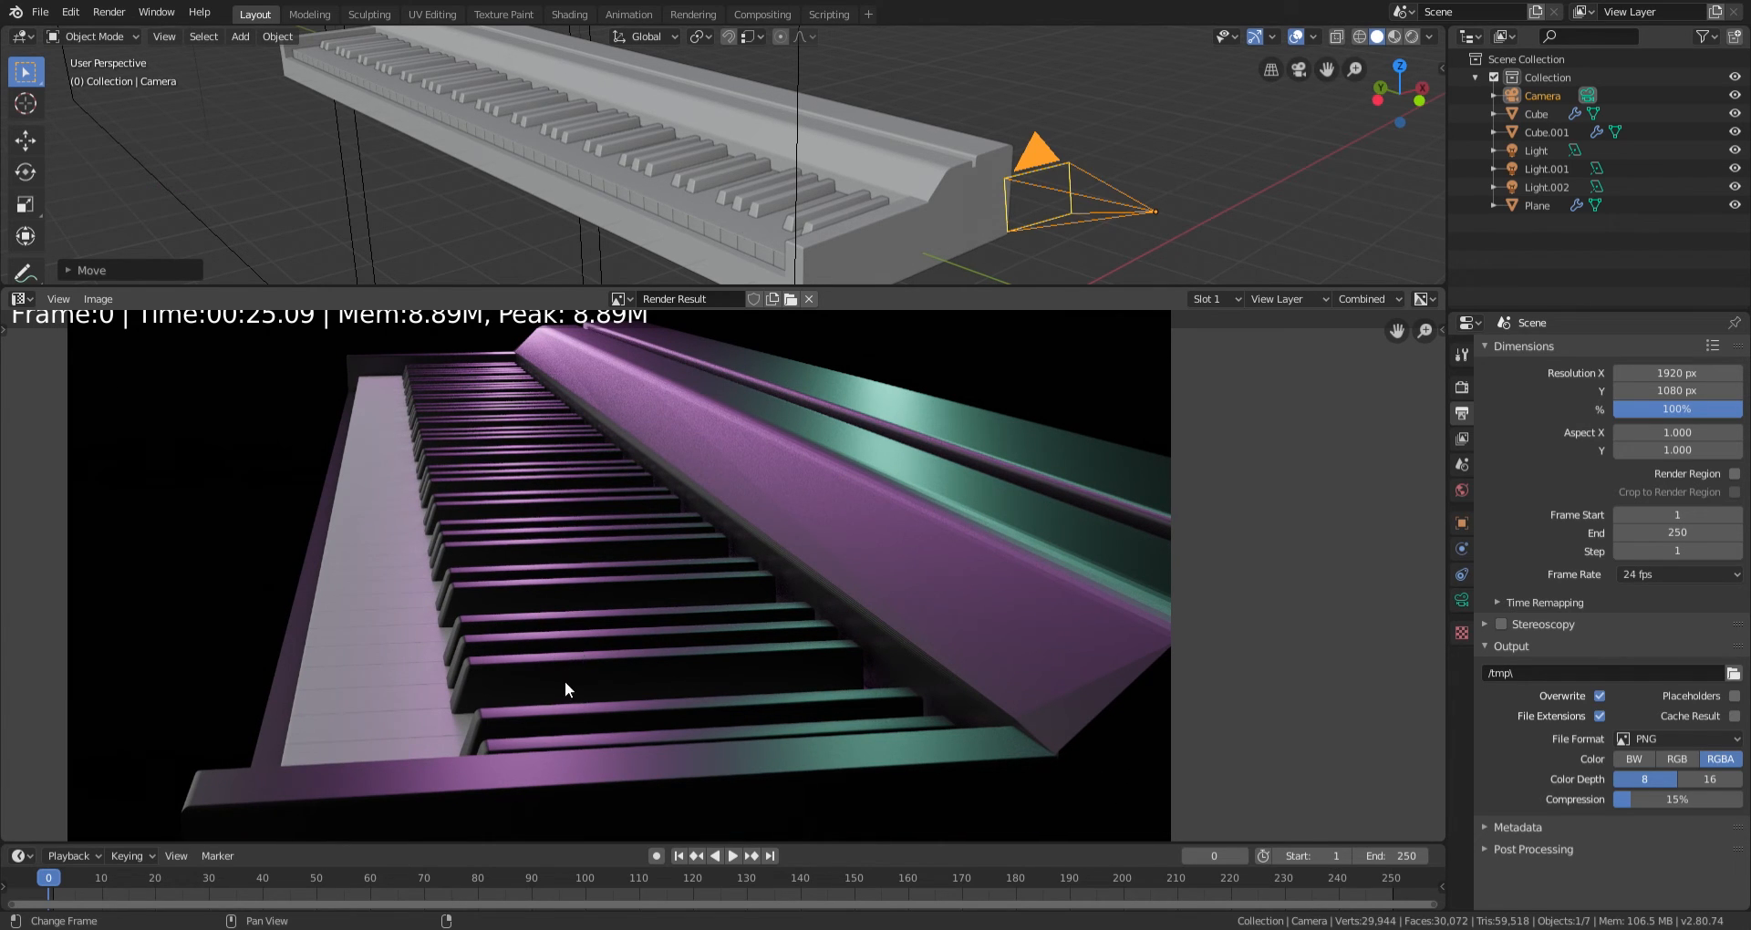
pyautogui.moveTo(753, 571); pyautogui.dragTo(727, 606, button='middle')
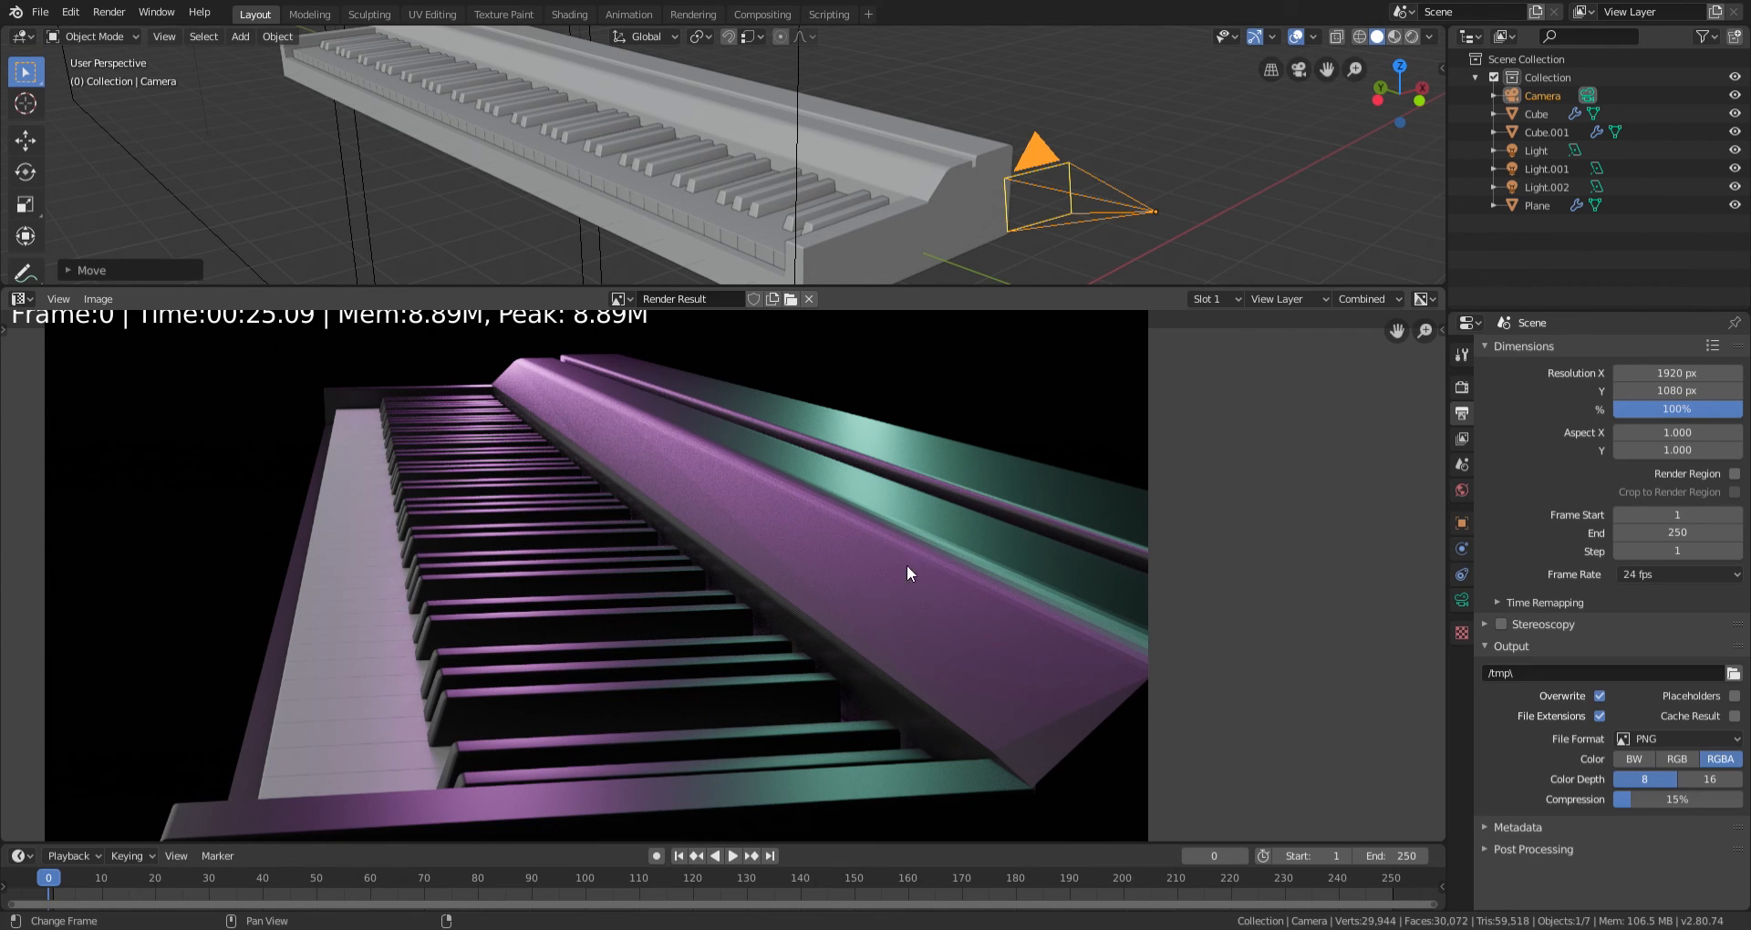
pyautogui.scroll(-2, 884, 542)
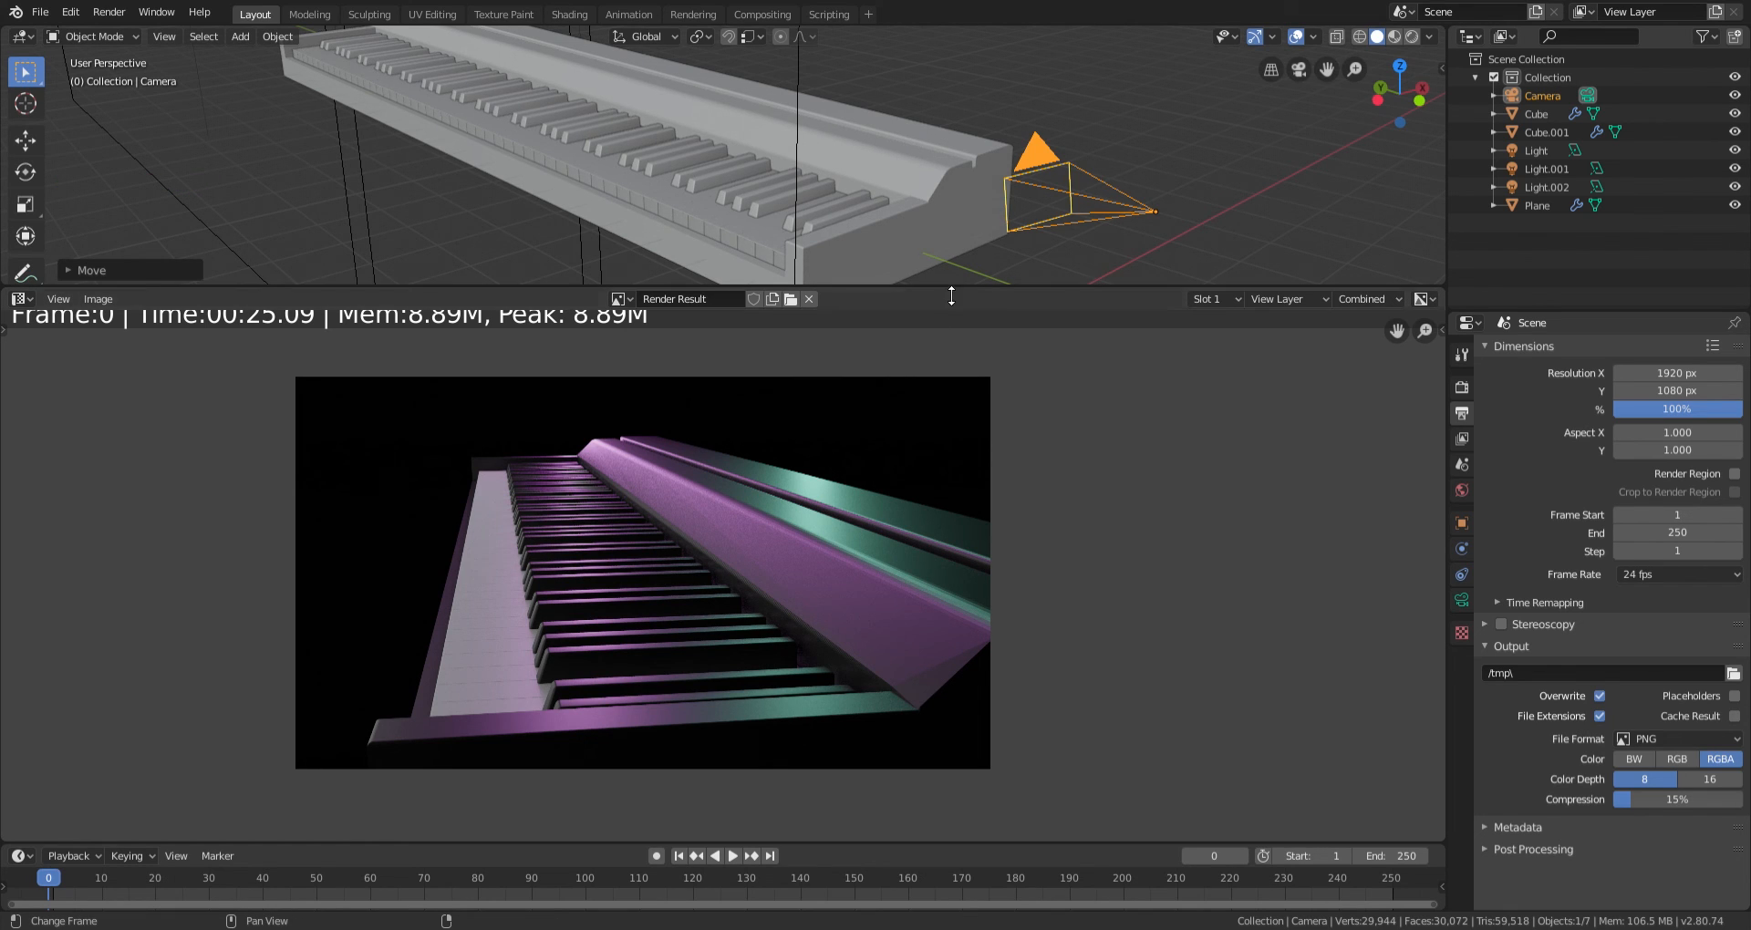
pyautogui.moveTo(945, 286); pyautogui.dragTo(953, 470)
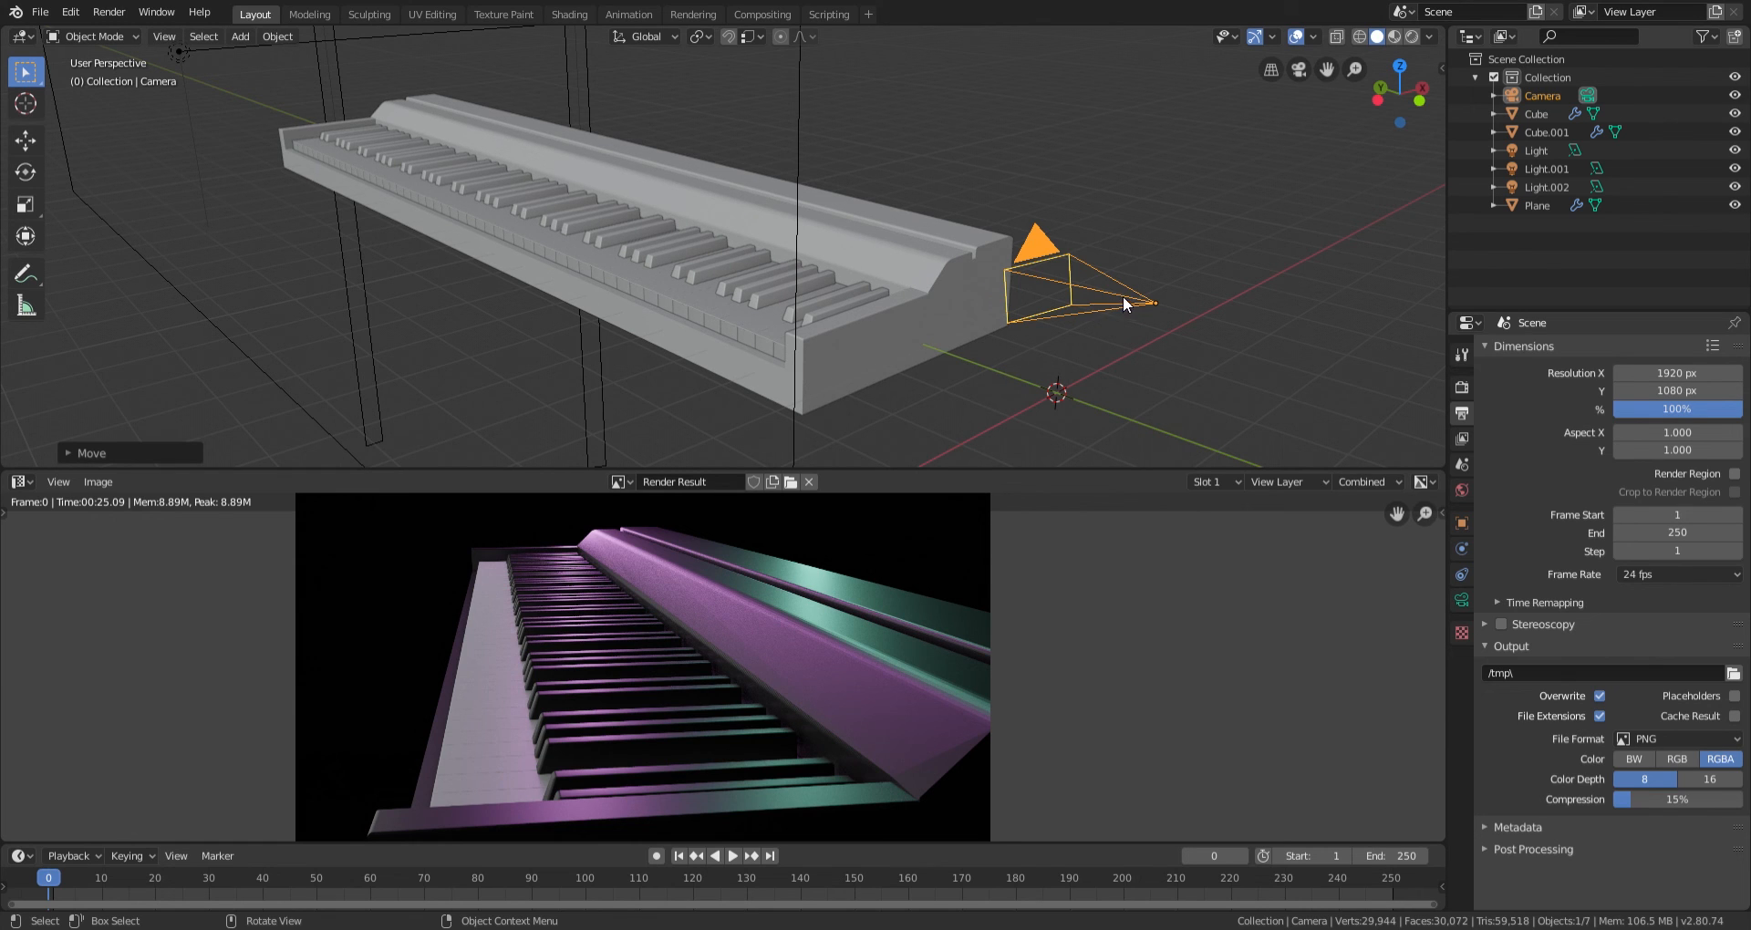
pyautogui.scroll(-1, 1139, 287)
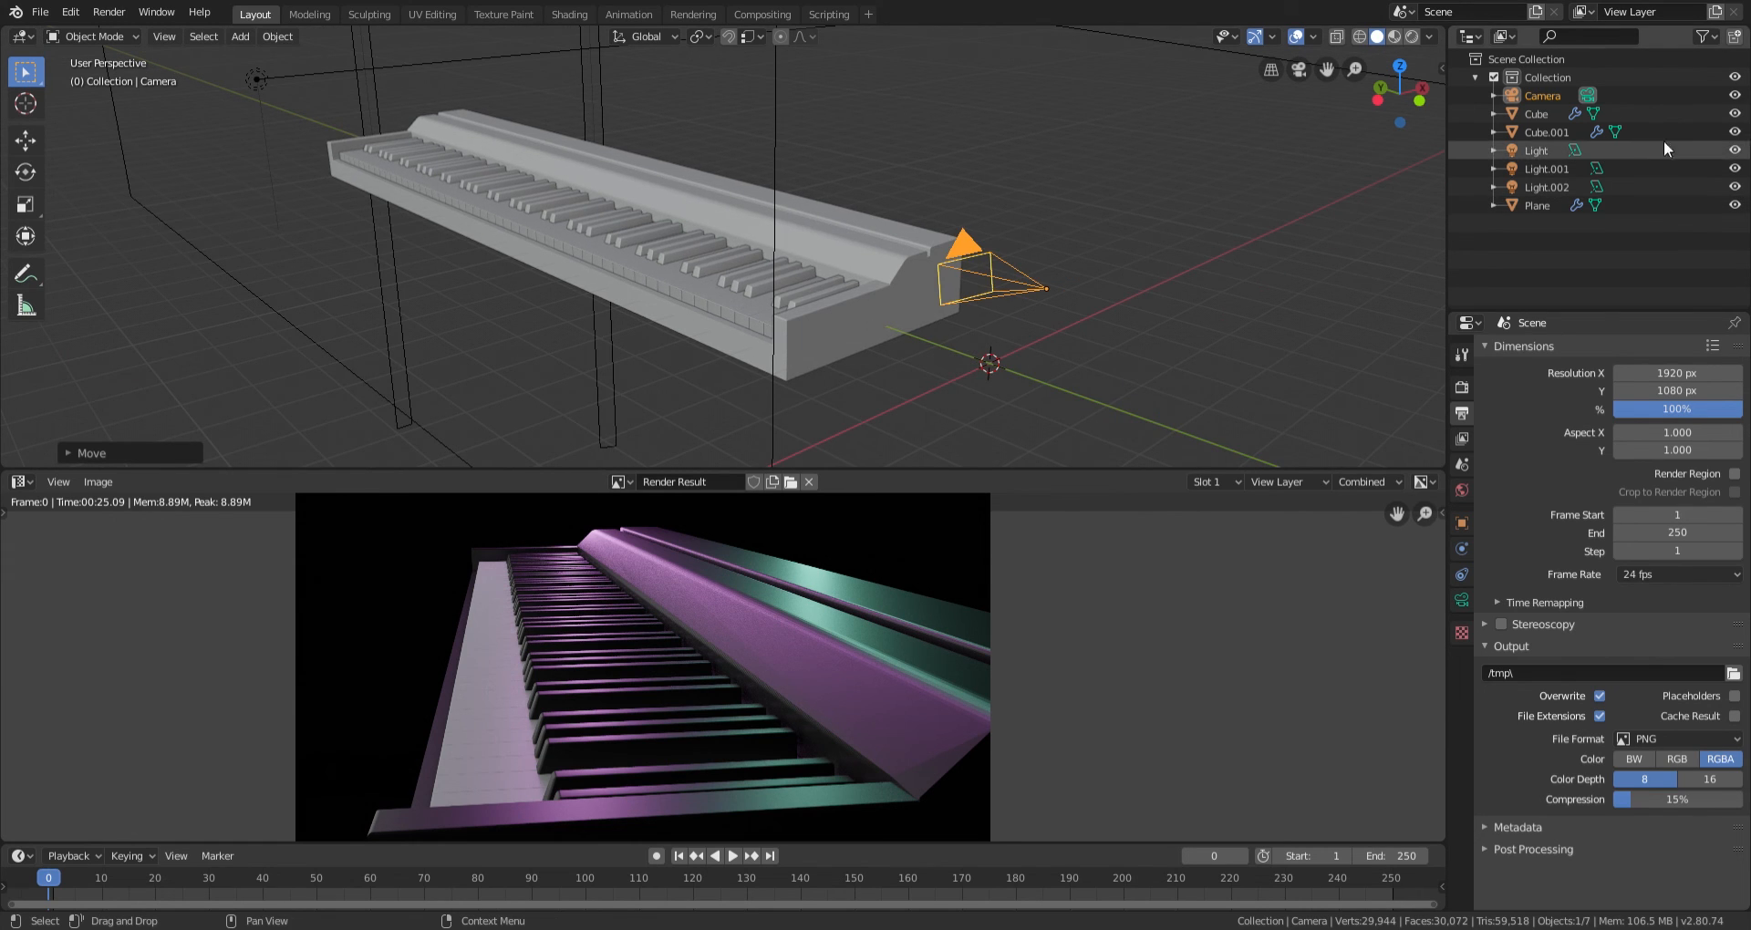